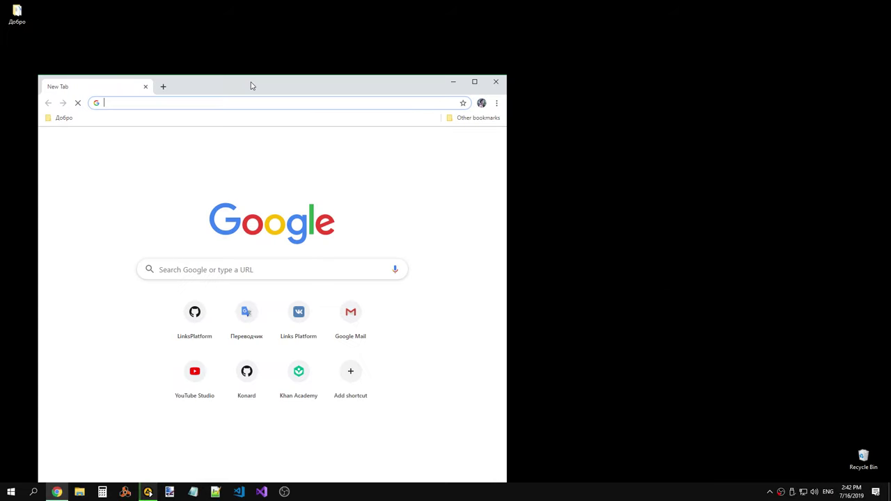
Step: Search Google for 'graph theory' in Chrome and open the Graph theory Wikipedia article
{"action": "double_click", "coordinate": [251, 86]}
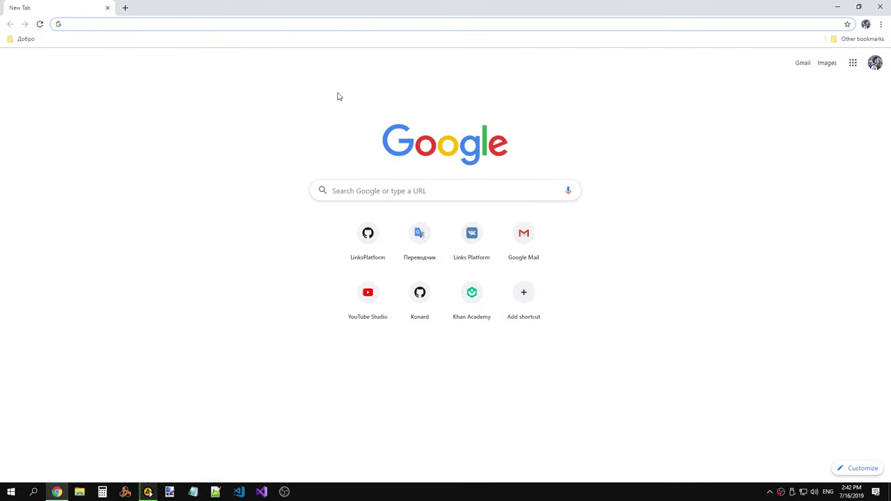
{"action": "type", "text": "graph"}
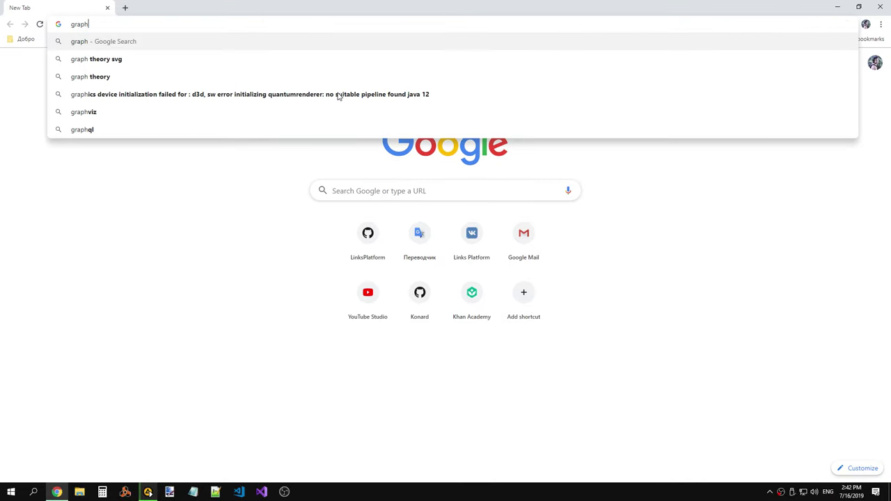
{"action": "type", "text": " theo"}
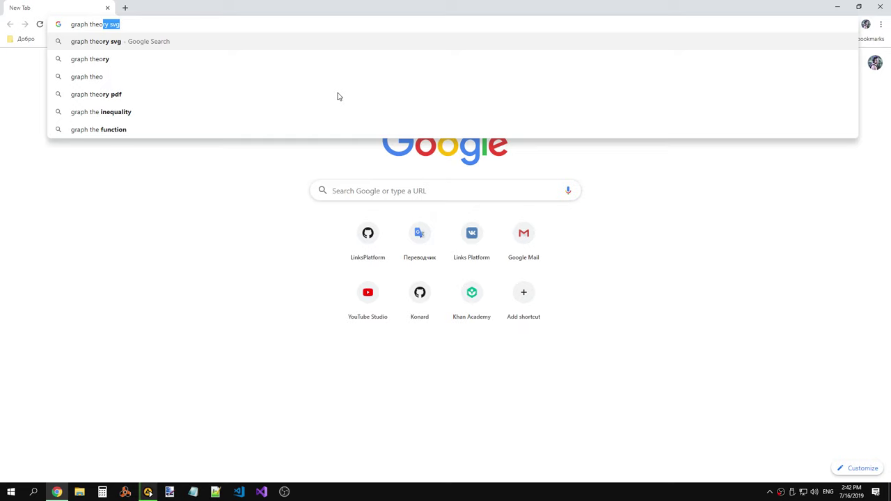
{"action": "type", "text": "r"}
{"action": "type", "text": "y"}
{"action": "key", "text": "Return"}
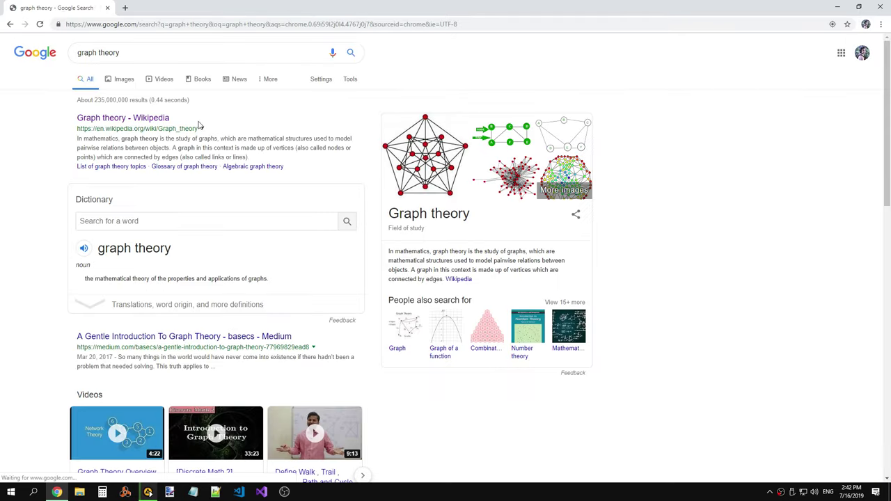
{"action": "left_click", "coordinate": [120, 118]}
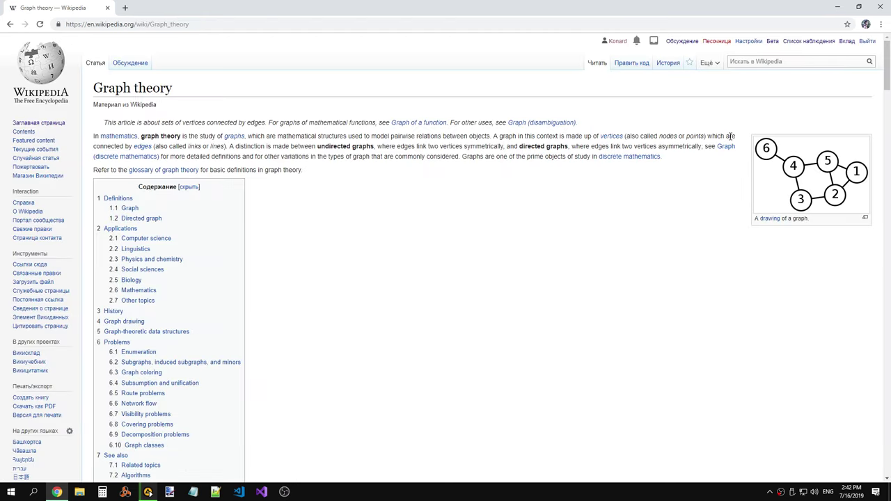
Step: Open the directed graph image's File:Directed.svg page and view its original SVG
{"action": "scroll", "coordinate": [731, 139], "scroll_direction": "down", "scroll_amount": 4}
{"action": "scroll", "coordinate": [732, 137], "scroll_direction": "down", "scroll_amount": 3}
{"action": "right_click", "coordinate": [815, 167]}
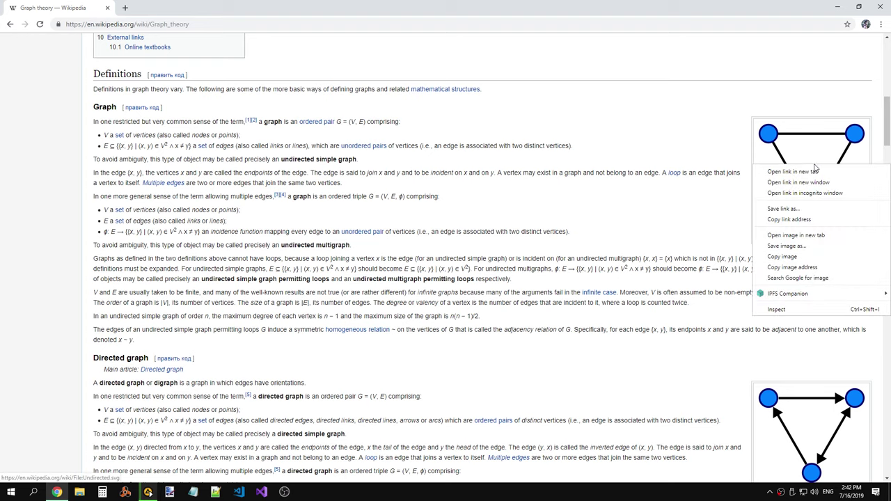
{"action": "scroll", "coordinate": [766, 209], "scroll_direction": "down", "scroll_amount": 3}
{"action": "right_click", "coordinate": [816, 240]}
{"action": "left_click", "coordinate": [816, 250]}
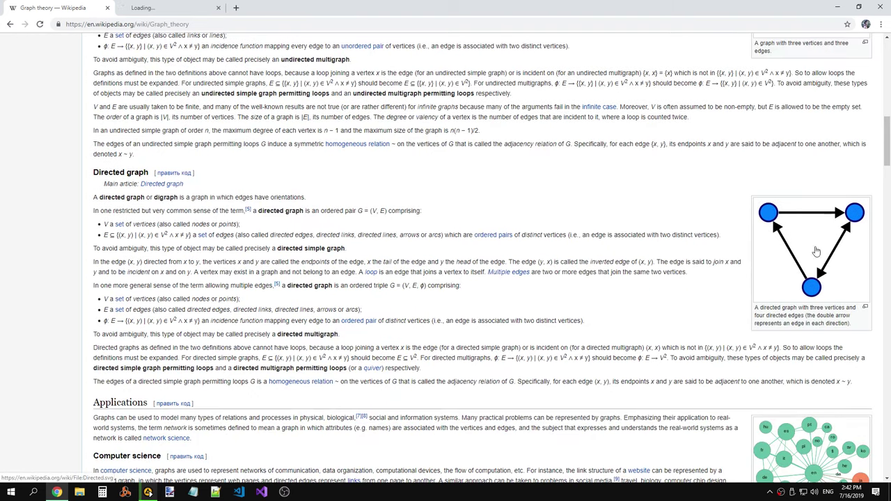
{"action": "left_click", "coordinate": [176, 8]}
{"action": "scroll", "coordinate": [244, 127], "scroll_direction": "down", "scroll_amount": 2}
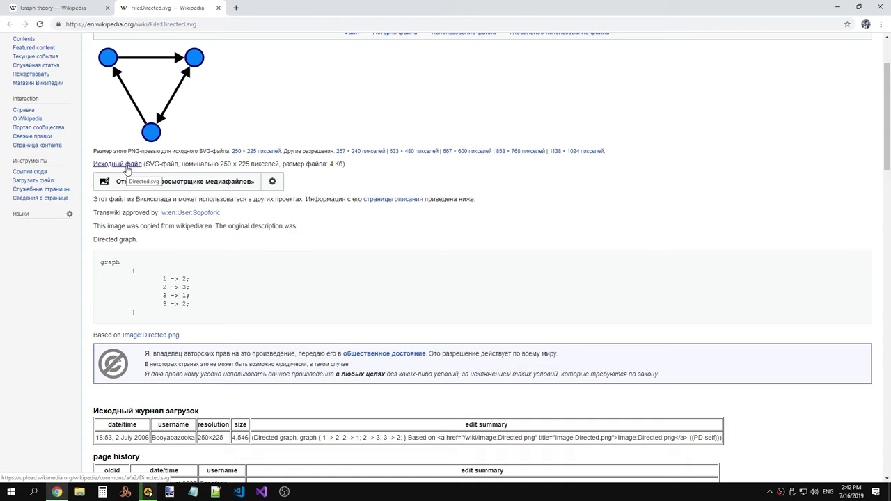
{"action": "left_click", "coordinate": [127, 170]}
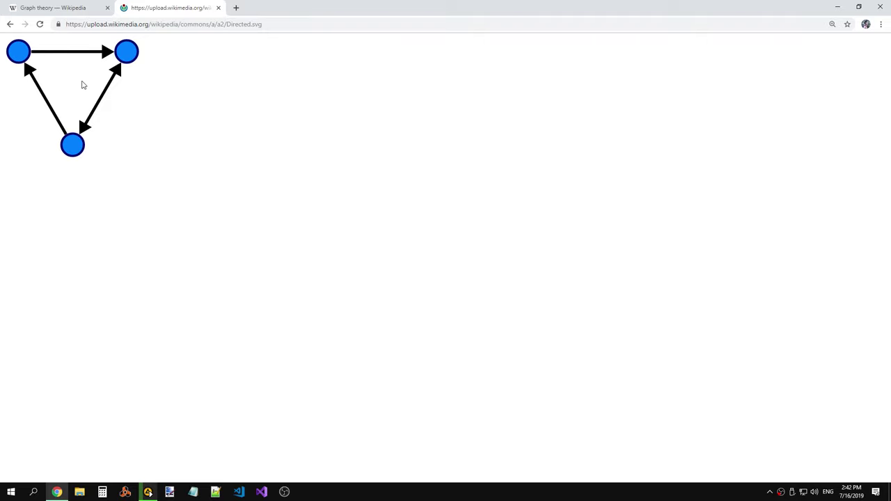
Step: Save Directed.svg to the Desktop and open it from the desktop
{"action": "left_click", "coordinate": [78, 12]}
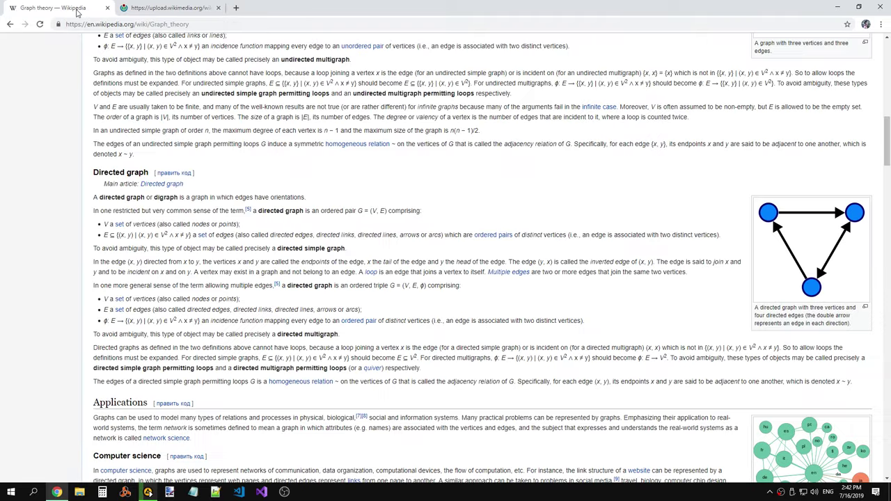
{"action": "left_click", "coordinate": [141, 12]}
{"action": "right_click", "coordinate": [103, 90]}
{"action": "left_click", "coordinate": [129, 134]}
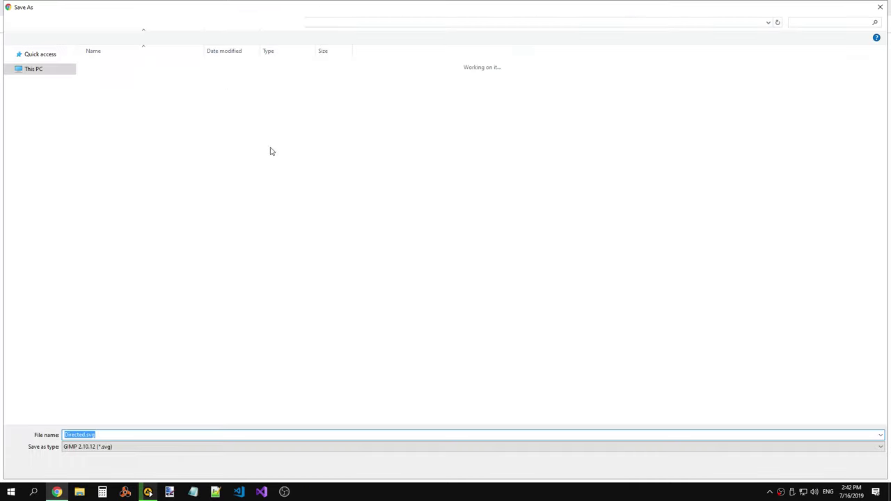
{"action": "left_click", "coordinate": [43, 69]}
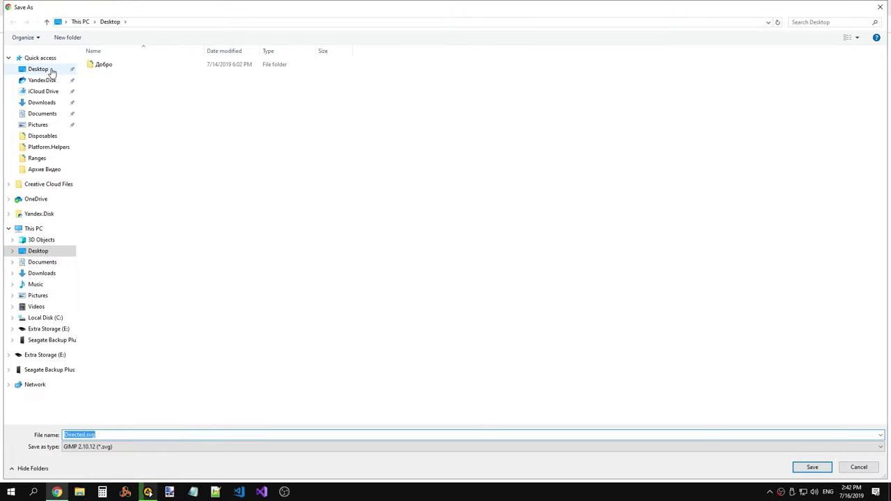
{"action": "left_click", "coordinate": [813, 468]}
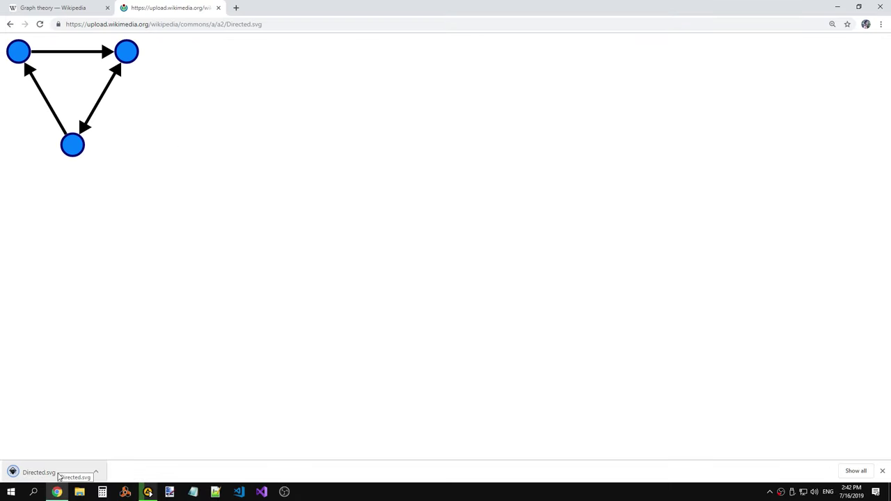
{"action": "left_click", "coordinate": [837, 6]}
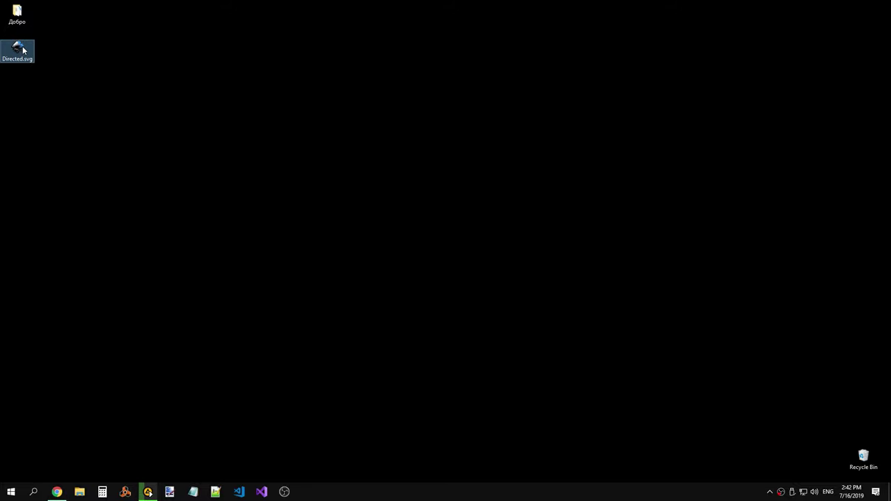
{"action": "left_click", "coordinate": [23, 50]}
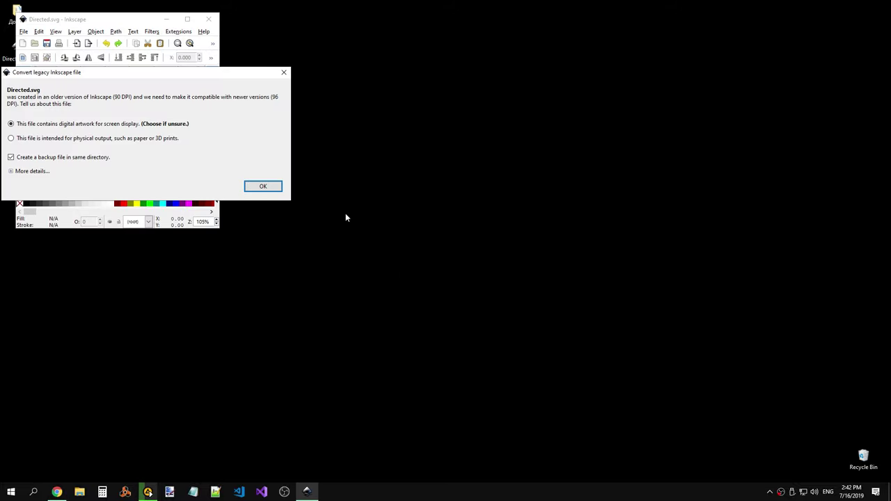
Step: Accept the legacy-file conversion and maximize the Inkscape window
{"action": "left_click", "coordinate": [263, 186]}
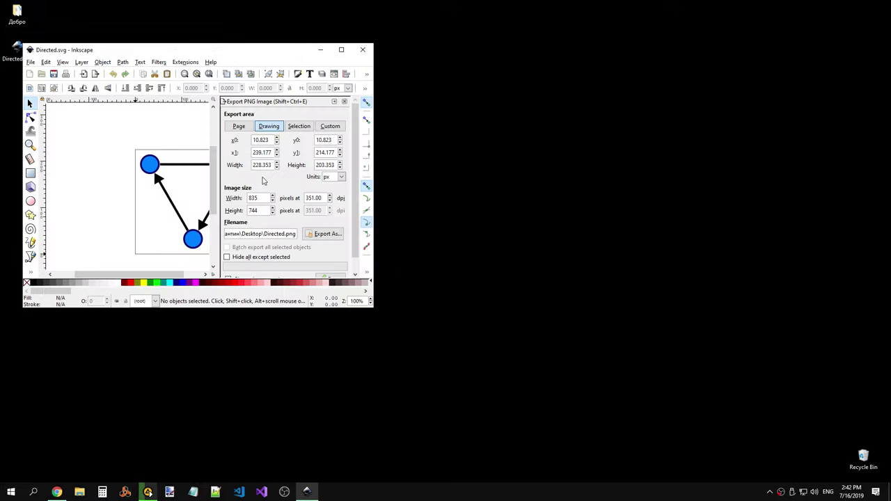
{"action": "left_click_drag", "start_coordinate": [279, 56], "coordinate": [403, 72]}
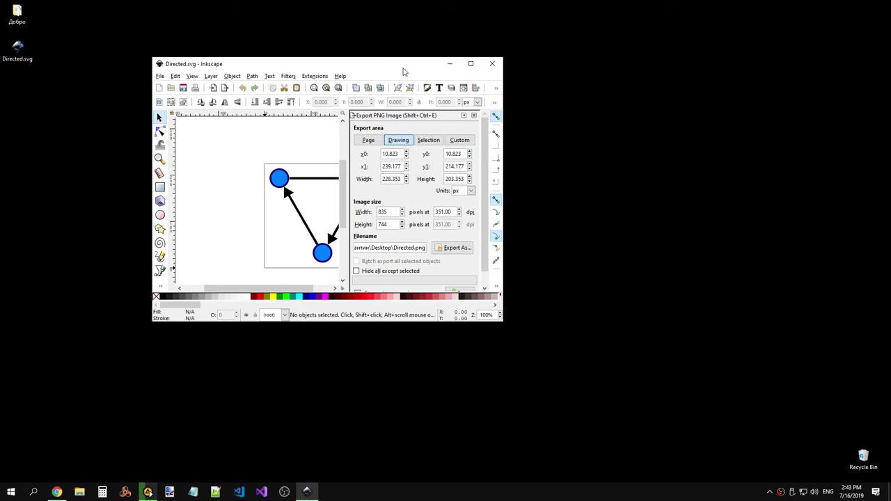
{"action": "double_click", "coordinate": [403, 72]}
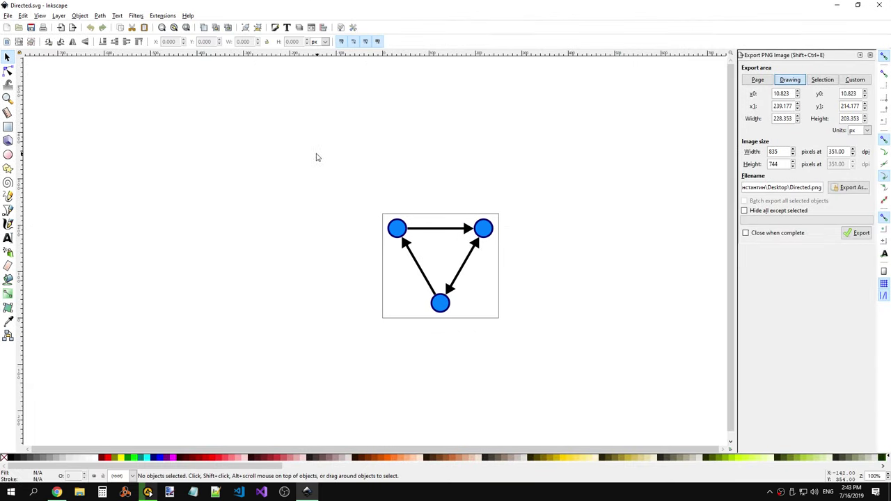
Step: Copy and paste the triangle graph, move the copy, then undo the paste
{"action": "left_click_drag", "start_coordinate": [317, 157], "coordinate": [525, 318]}
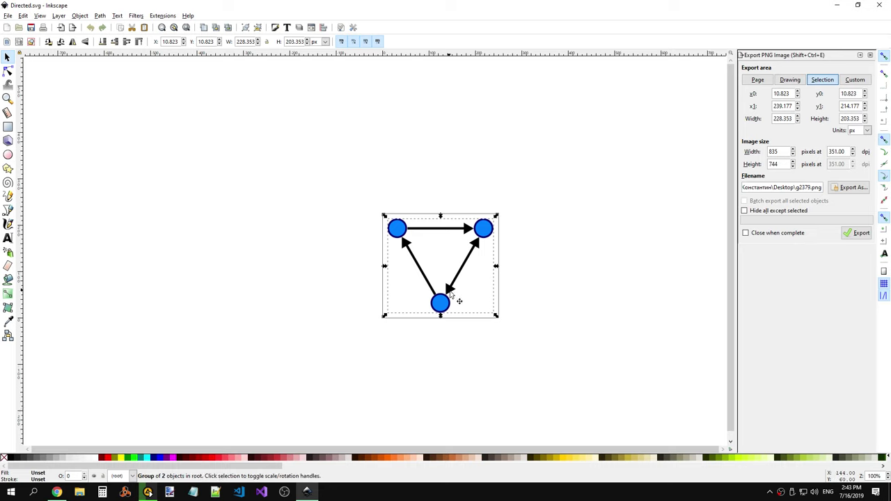
{"action": "key", "text": "ctrl+c"}
{"action": "key", "text": "ctrl+v"}
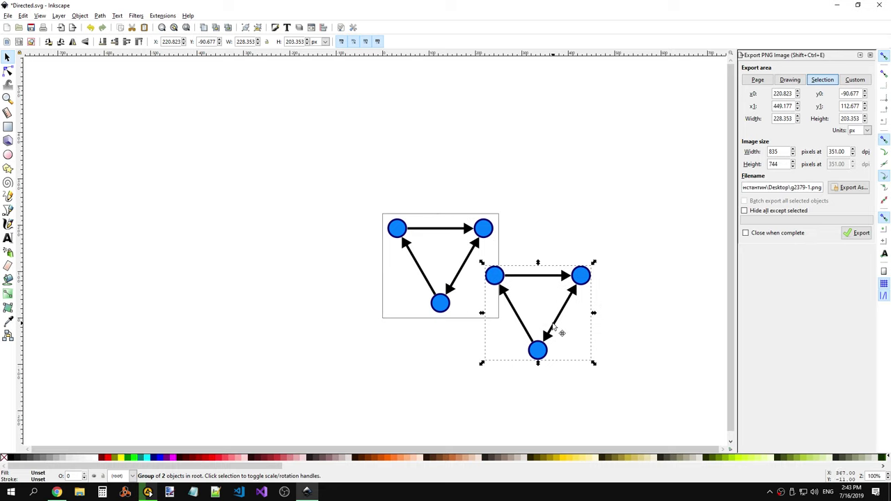
{"action": "left_click_drag", "start_coordinate": [561, 326], "coordinate": [600, 277]}
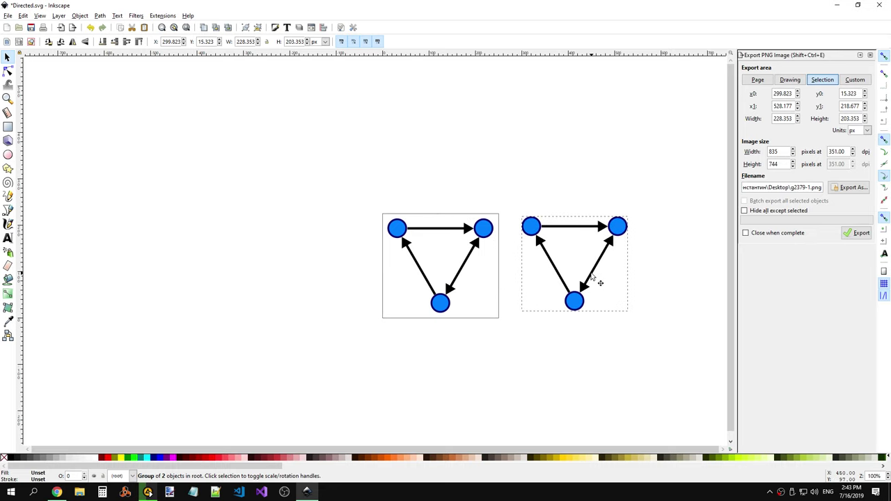
{"action": "left_click_drag", "start_coordinate": [537, 221], "coordinate": [492, 270]}
{"action": "key", "text": "ctrl+z"}
{"action": "key", "text": "ctrl+z"}
{"action": "key", "text": "ctrl+z"}
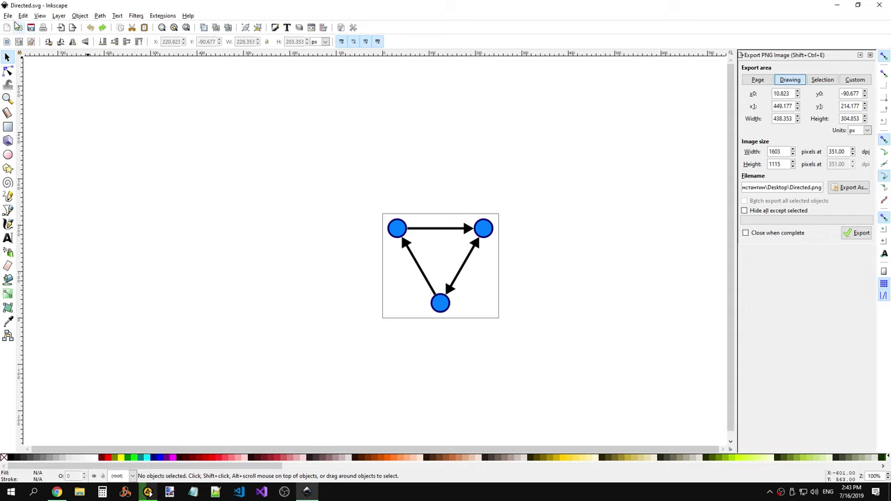
{"action": "left_click", "coordinate": [8, 15]}
Step: Save the drawing as 'Links Theory.svg' on the Desktop
{"action": "left_click", "coordinate": [25, 85]}
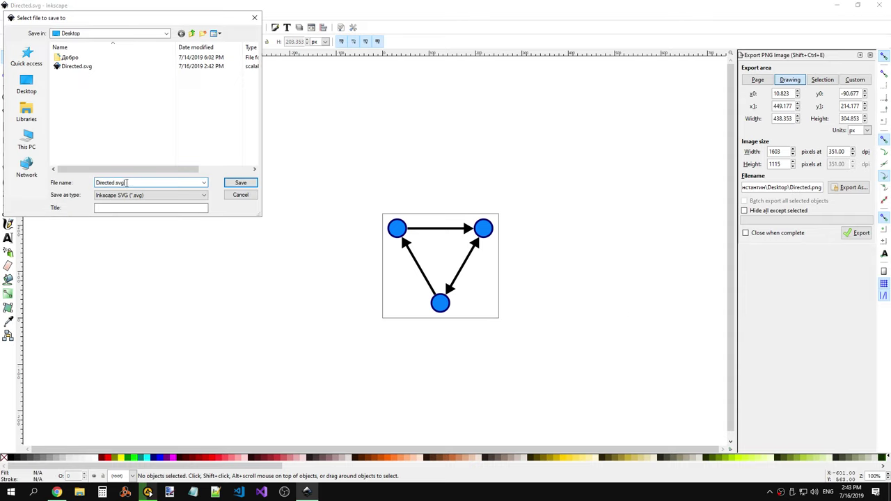
{"action": "left_click_drag", "start_coordinate": [115, 182], "coordinate": [72, 178]}
{"action": "type", "text": "U"}
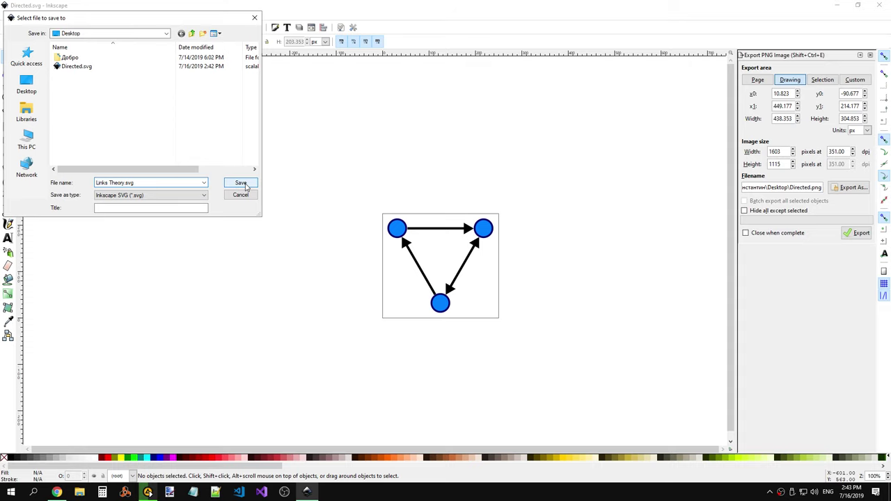
{"action": "left_click", "coordinate": [241, 184]}
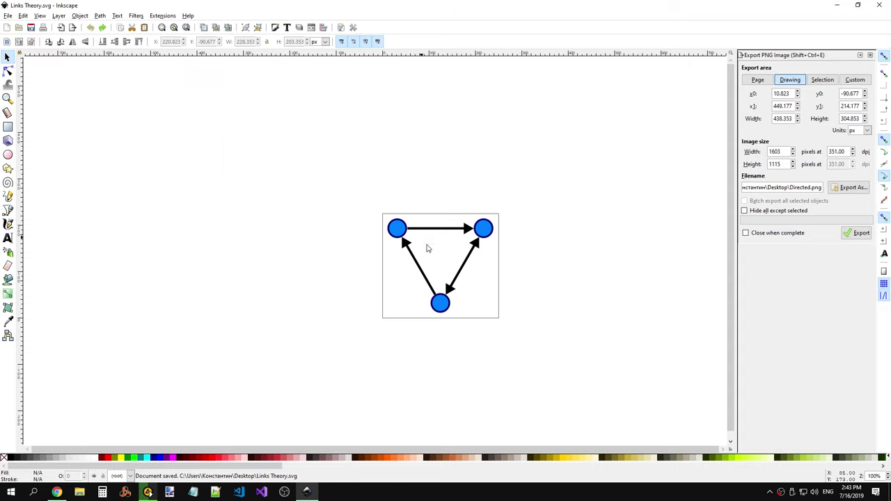
Step: Ungroup the graph drawing and check its separate sub-groups by selecting them
{"action": "left_click", "coordinate": [460, 276]}
{"action": "left_click", "coordinate": [509, 291]}
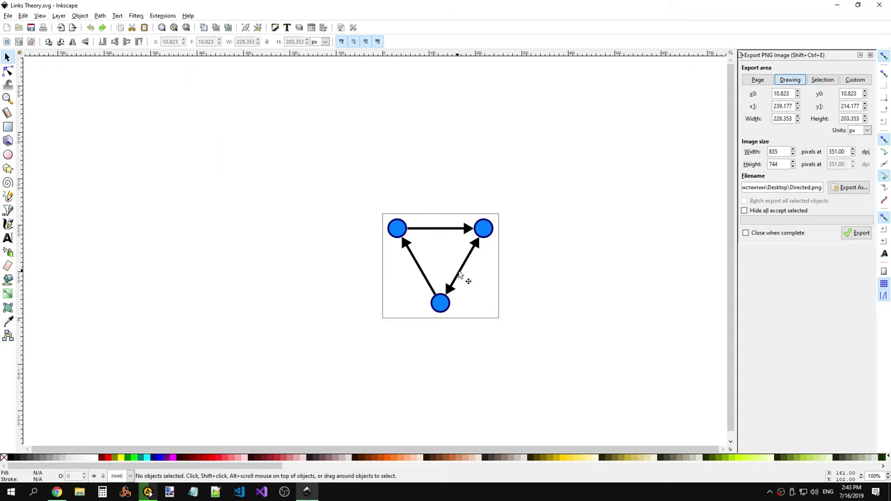
{"action": "right_click", "coordinate": [459, 274]}
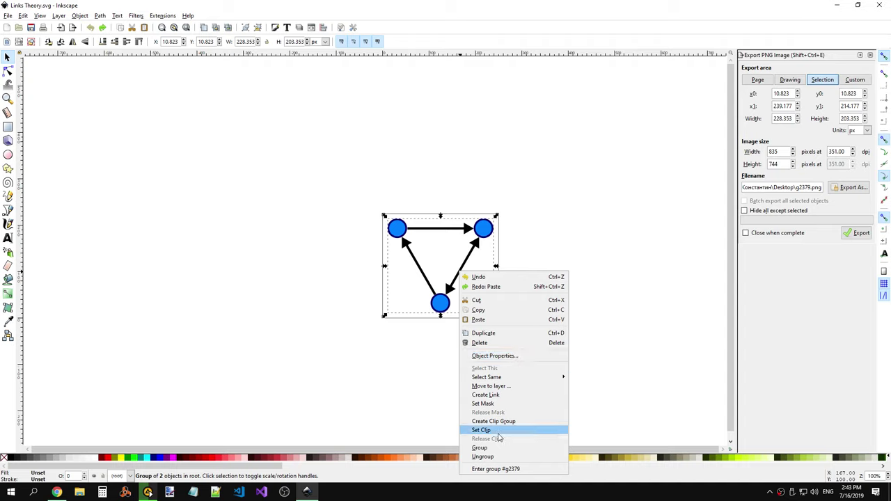
{"action": "left_click", "coordinate": [498, 457]}
{"action": "left_click", "coordinate": [525, 277]}
{"action": "left_click", "coordinate": [465, 282]}
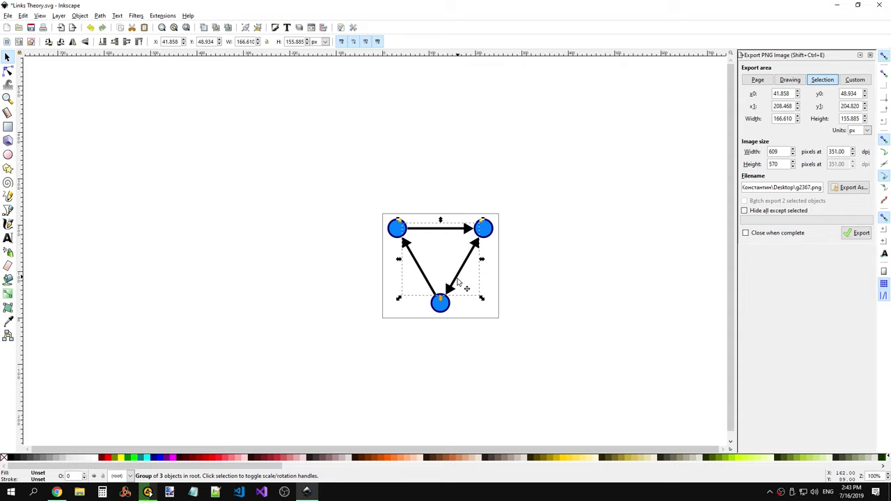
{"action": "left_click", "coordinate": [439, 310]}
{"action": "left_click", "coordinate": [521, 266]}
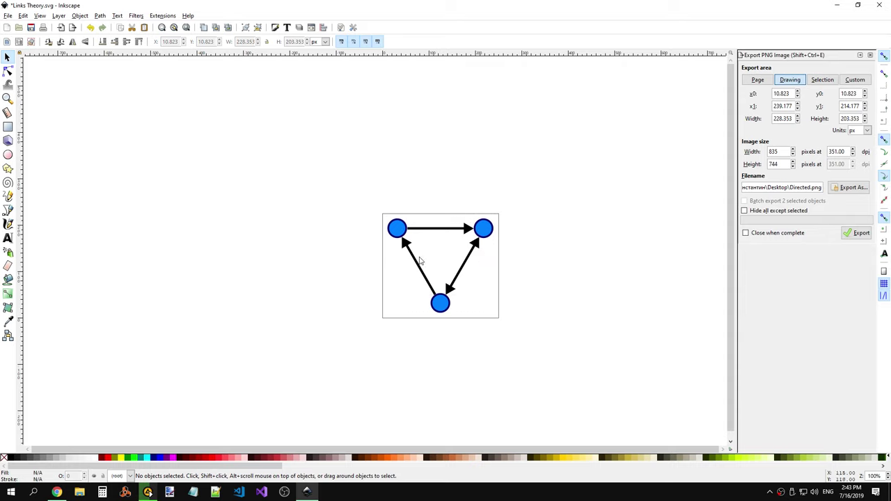
{"action": "left_click", "coordinate": [402, 234]}
{"action": "left_click", "coordinate": [575, 272]}
Step: Draw a diagonal line to the right of the blue circle with the Bezier tool
{"action": "scroll", "coordinate": [499, 237], "scroll_direction": "up", "scroll_amount": 5}
{"action": "scroll", "coordinate": [498, 237], "scroll_direction": "up", "scroll_amount": 1}
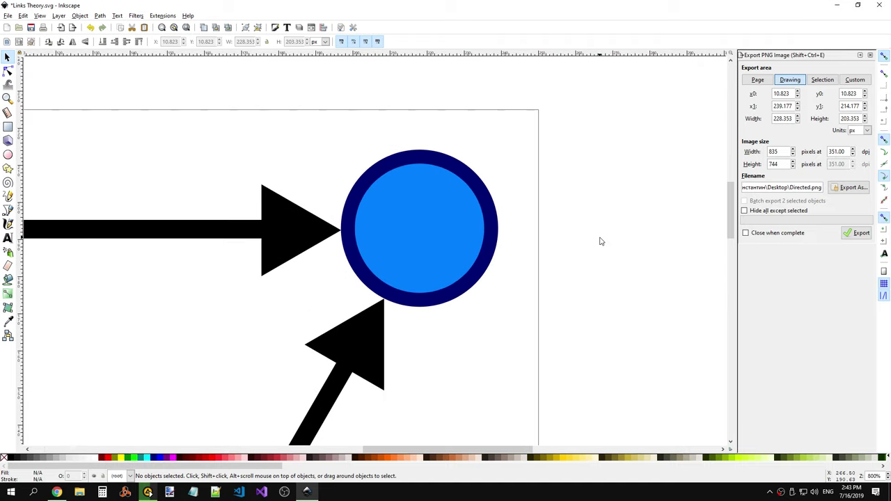
{"action": "left_click_drag", "start_coordinate": [476, 446], "coordinate": [533, 447]}
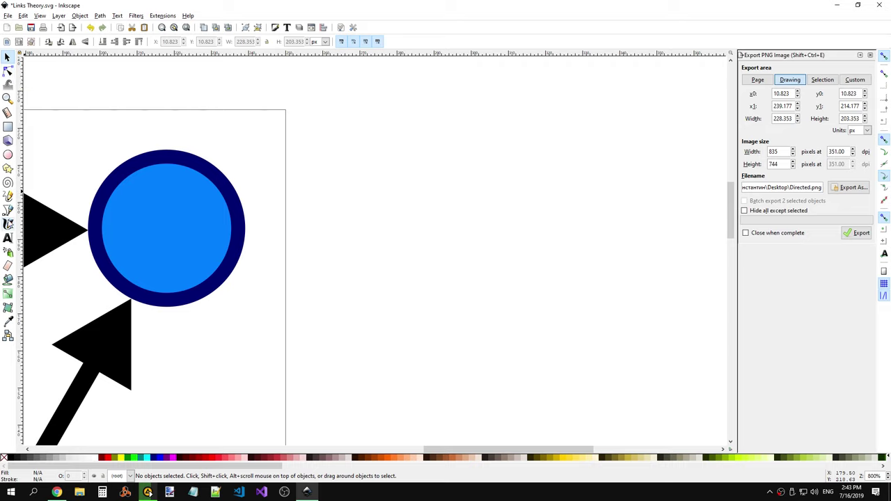
{"action": "left_click", "coordinate": [8, 211]}
{"action": "left_click_drag", "start_coordinate": [339, 192], "coordinate": [445, 262]}
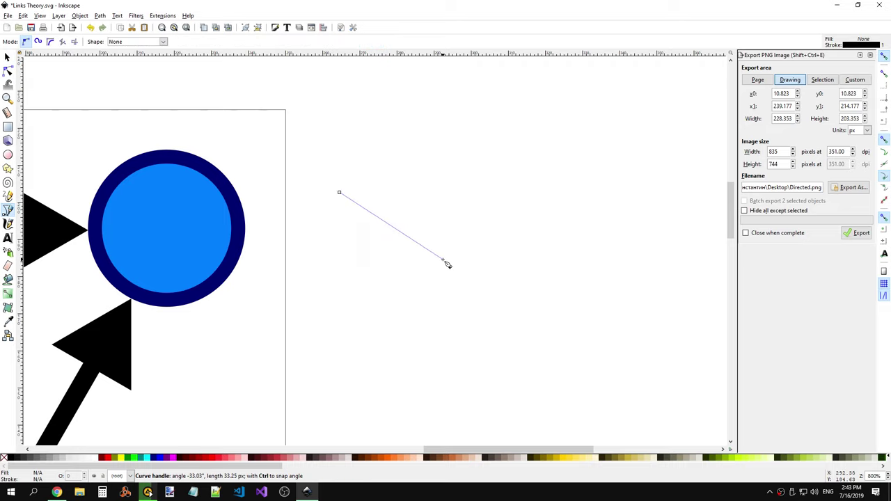
{"action": "right_click", "coordinate": [497, 280]}
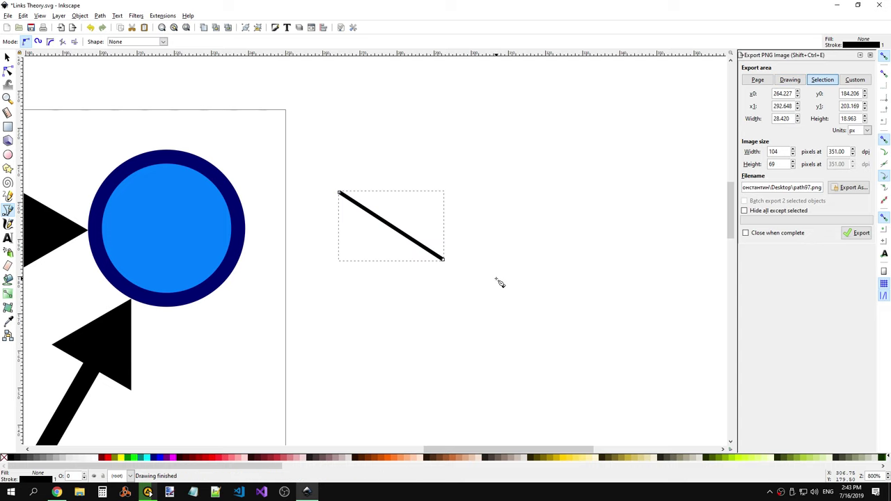
Step: Delete the line's extra middle node, then switch to Chrome with a new tab
{"action": "left_click", "coordinate": [7, 57]}
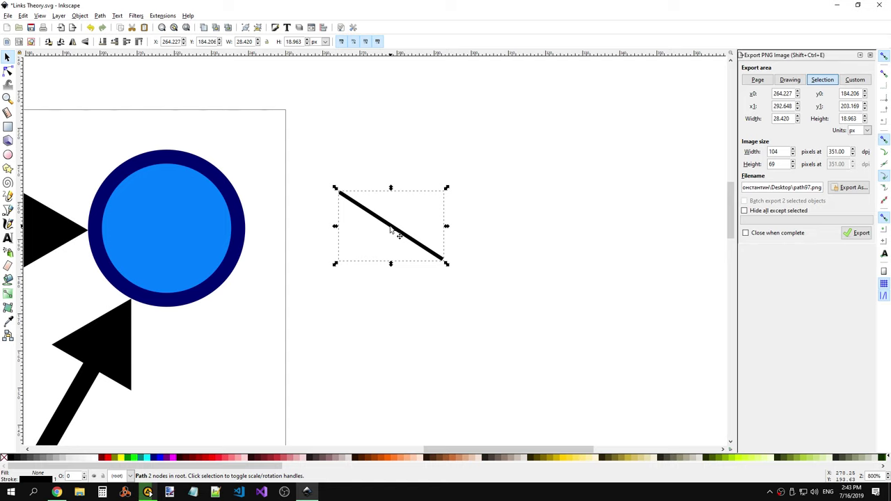
{"action": "left_click", "coordinate": [395, 235]}
{"action": "left_click", "coordinate": [8, 71]}
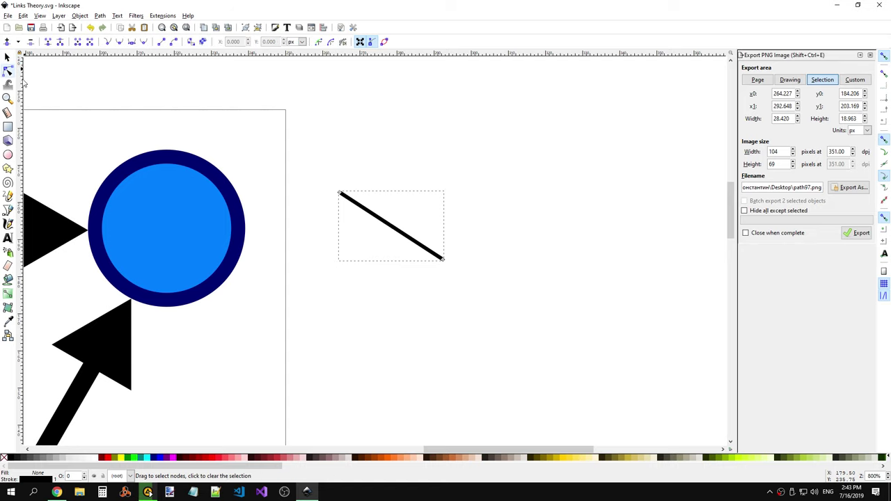
{"action": "left_click", "coordinate": [394, 229]}
{"action": "left_click_drag", "start_coordinate": [397, 233], "coordinate": [393, 229]}
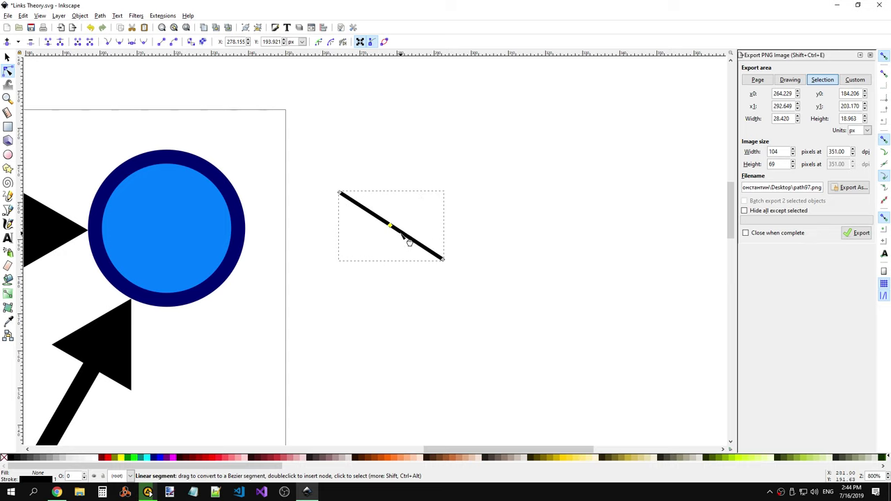
{"action": "key", "text": "Delete"}
{"action": "left_click", "coordinate": [56, 492]}
{"action": "left_click", "coordinate": [237, 8]}
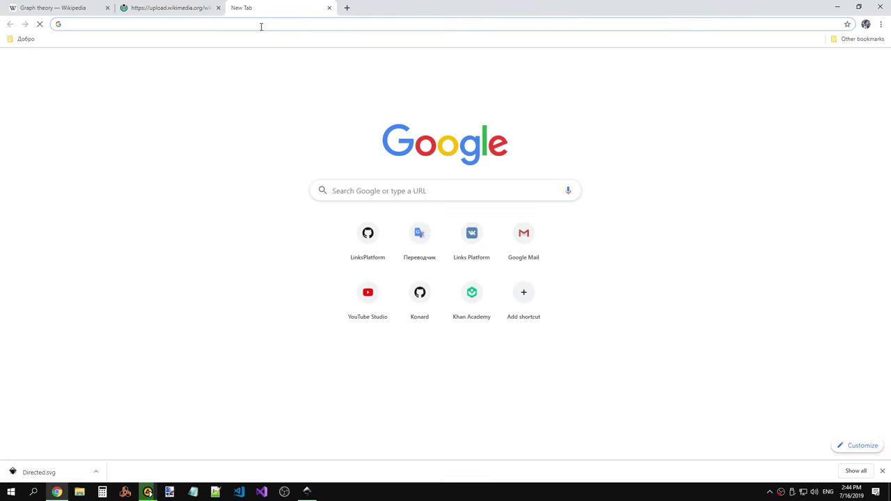
Step: Search Google for 'inkscape how to insert node exactly in the middle'
{"action": "key", "text": "alt+Tab"}
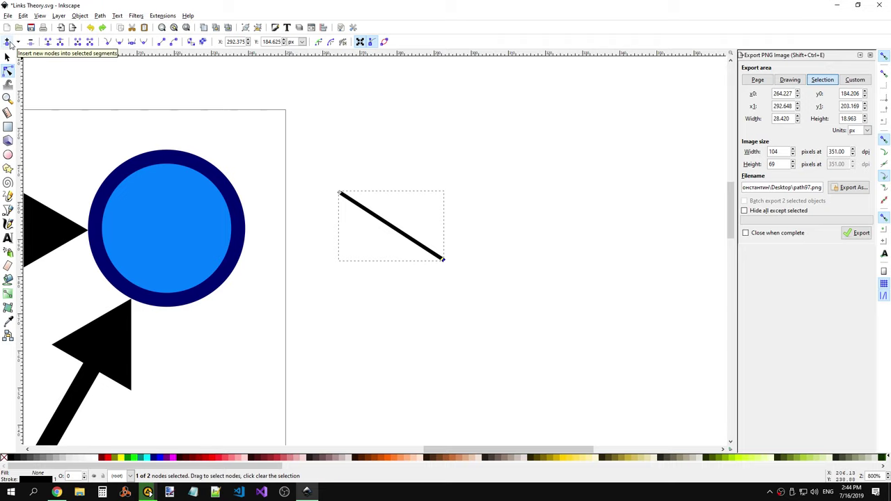
{"action": "key", "text": "alt+Tab"}
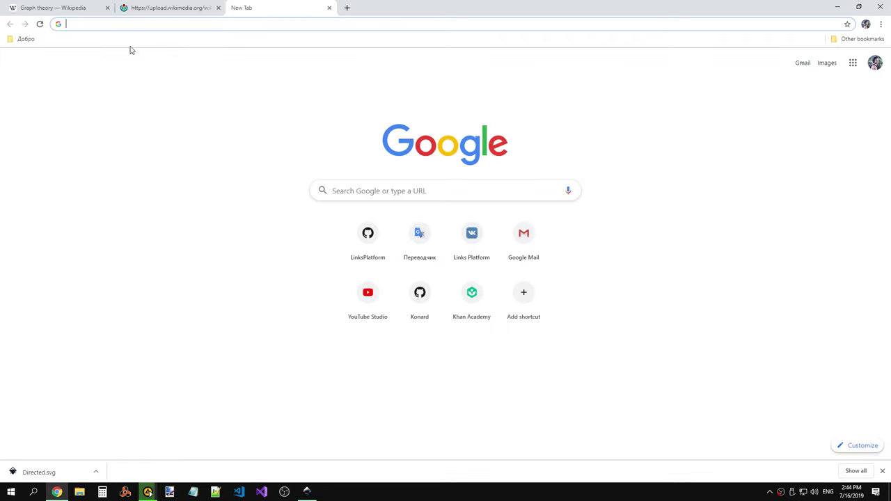
{"action": "type", "text": "in"}
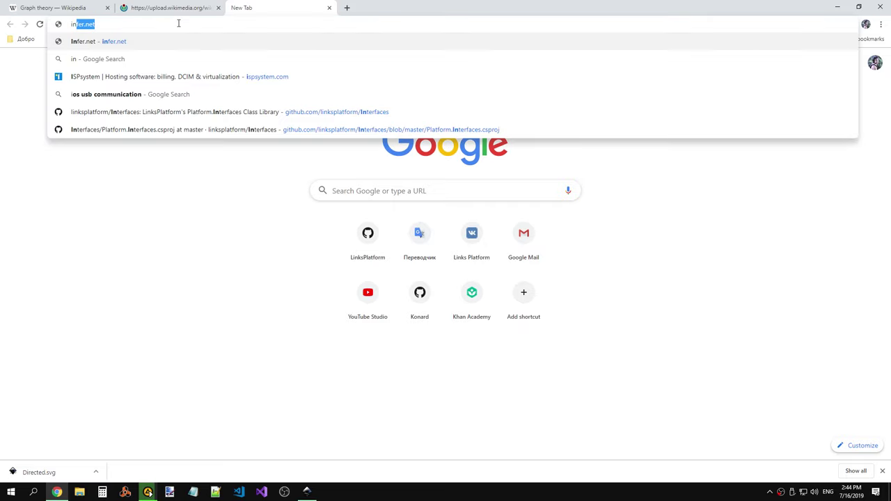
{"action": "type", "text": "ksc"}
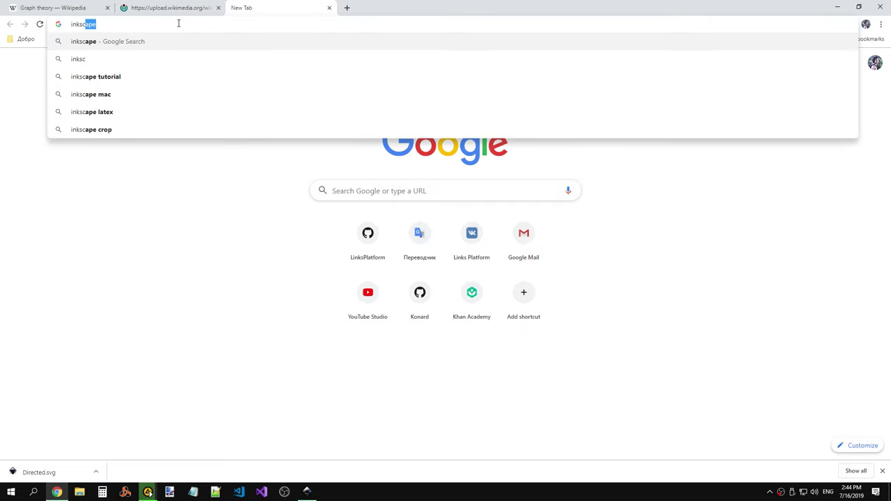
{"action": "type", "text": "ape how to "}
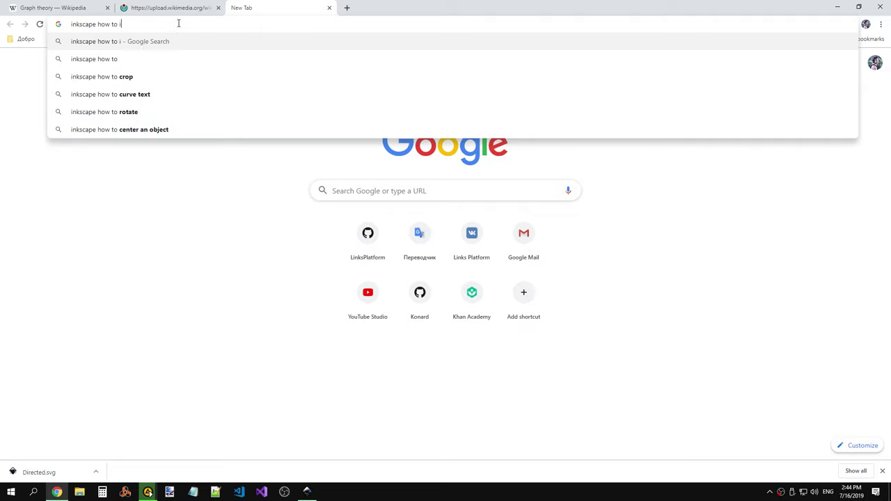
{"action": "type", "text": "insert"}
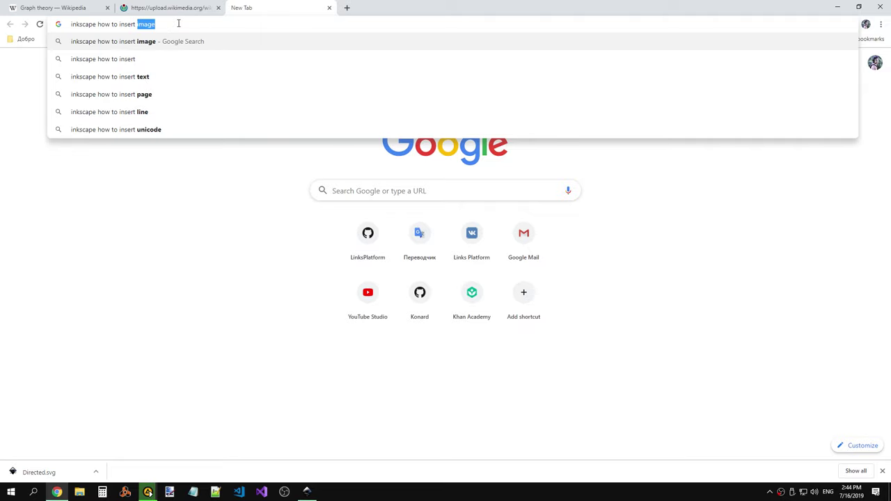
{"action": "type", "text": "node "}
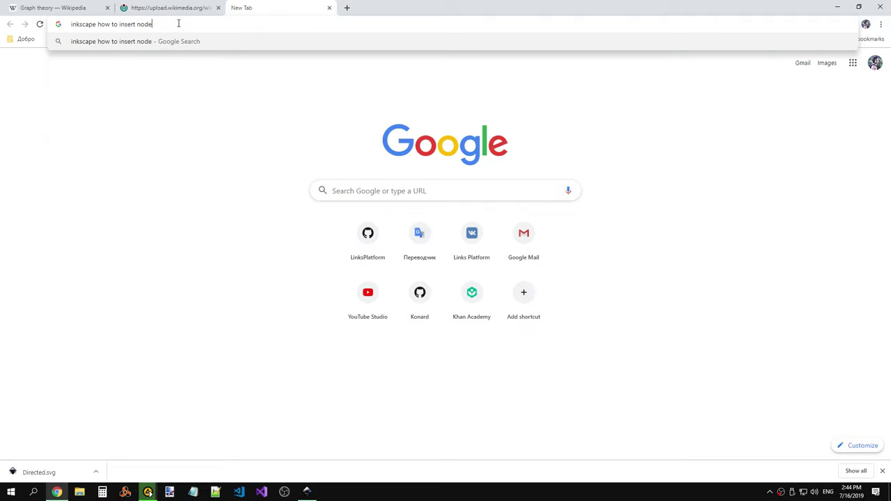
{"action": "type", "text": "exa"}
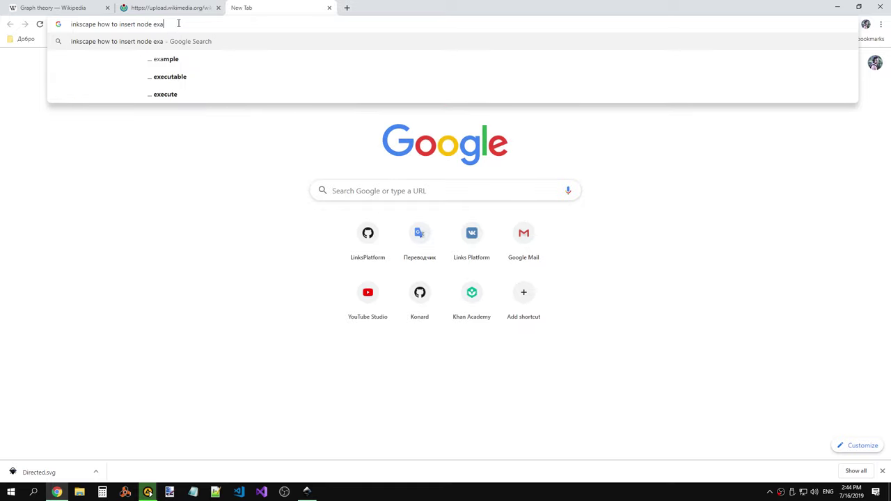
{"action": "type", "text": "ctlt"}
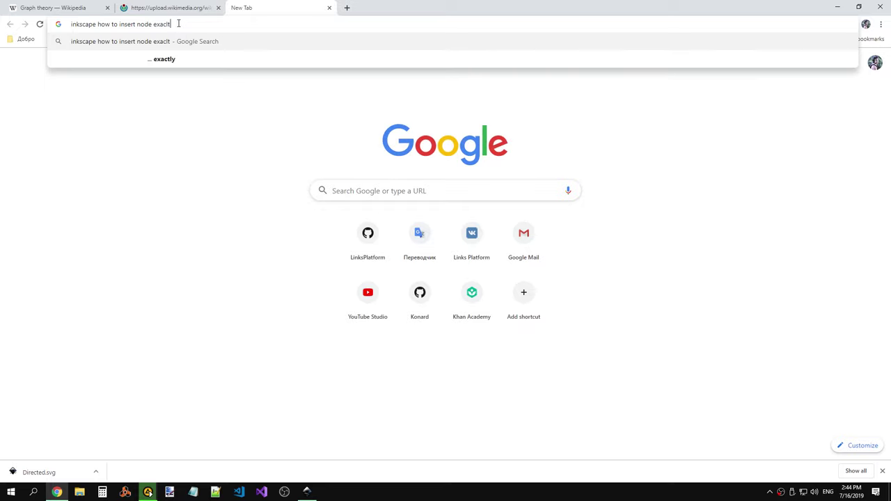
{"action": "type", "text": "y in t"}
{"action": "type", "text": "h"}
{"action": "key", "text": "Down"}
{"action": "key", "text": "Return"}
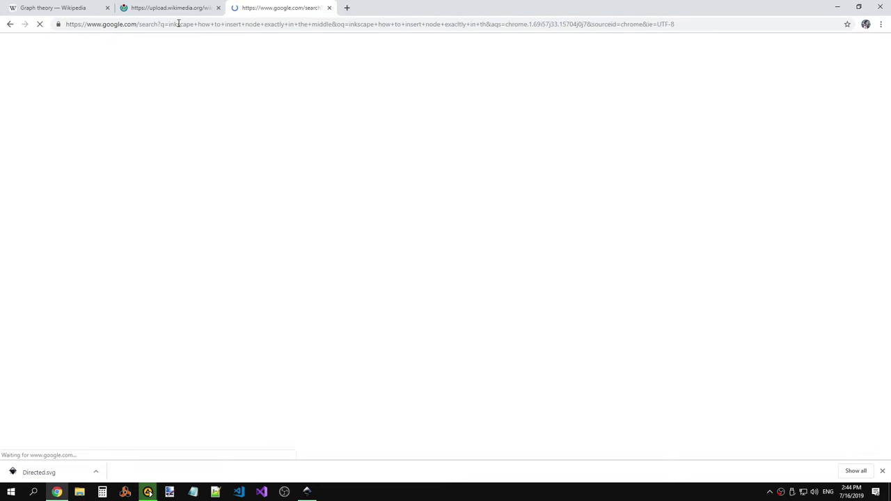
Step: Open the InkscapeForum and Affinity forum answers in new tabs and view the Affinity thread
{"action": "right_click", "coordinate": [196, 118]}
{"action": "left_click", "coordinate": [211, 124]}
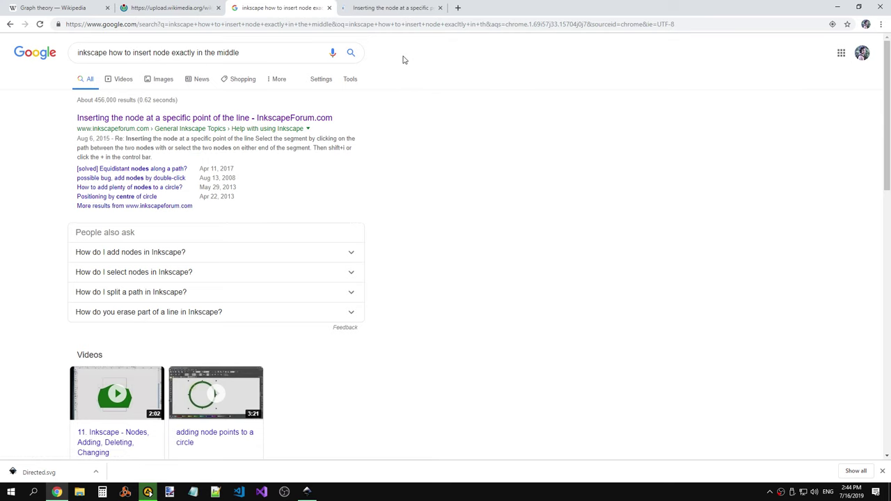
{"action": "scroll", "coordinate": [401, 112], "scroll_direction": "down", "scroll_amount": 1}
{"action": "scroll", "coordinate": [403, 114], "scroll_direction": "down", "scroll_amount": 2}
{"action": "scroll", "coordinate": [402, 113], "scroll_direction": "down", "scroll_amount": 1}
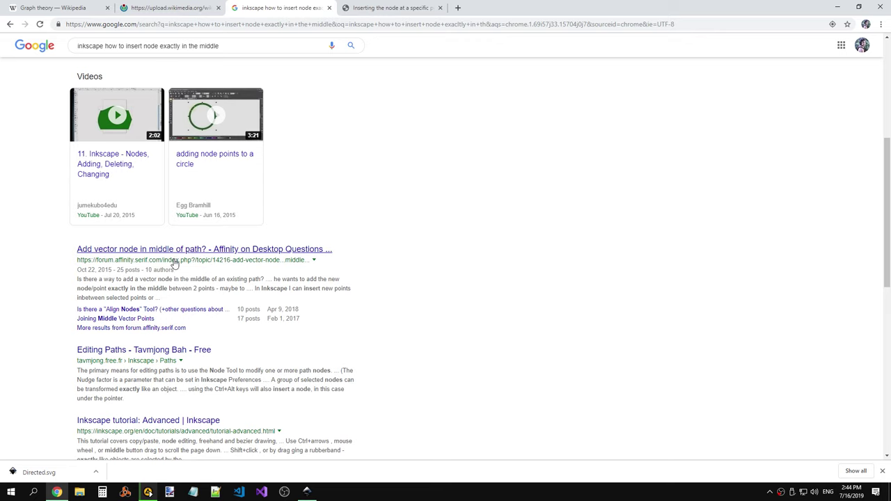
{"action": "right_click", "coordinate": [179, 244]}
{"action": "left_click", "coordinate": [183, 259]}
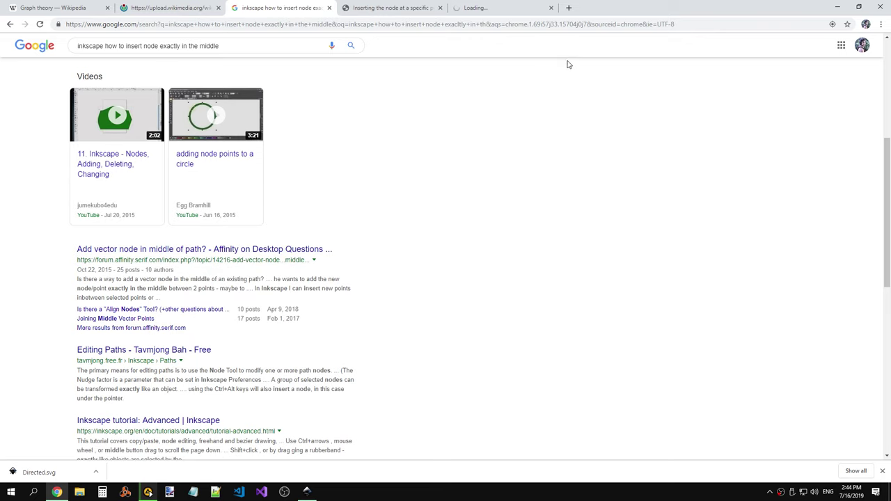
{"action": "left_click", "coordinate": [500, 11]}
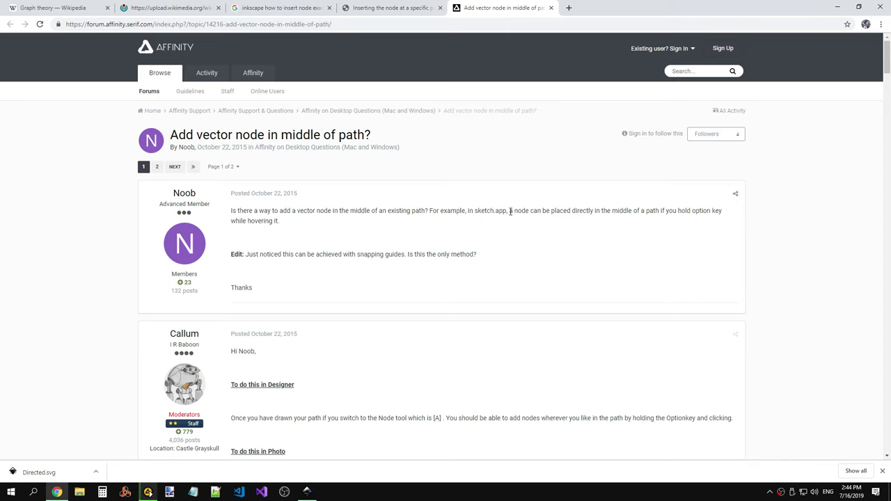
Step: Scroll down the Affinity thread to PixelPest's workaround post and the guide-to-middle reply
{"action": "scroll", "coordinate": [383, 235], "scroll_direction": "down", "scroll_amount": 2}
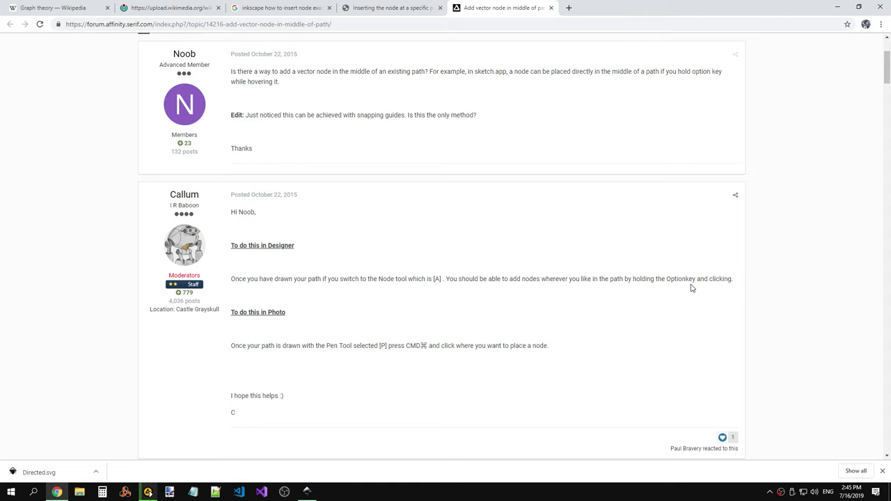
{"action": "scroll", "coordinate": [670, 280], "scroll_direction": "down", "scroll_amount": 2}
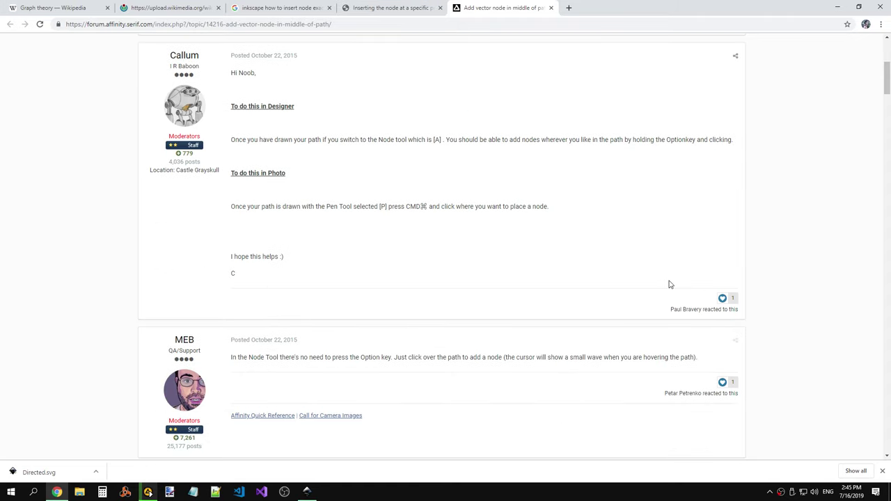
{"action": "scroll", "coordinate": [670, 284], "scroll_direction": "down", "scroll_amount": 1}
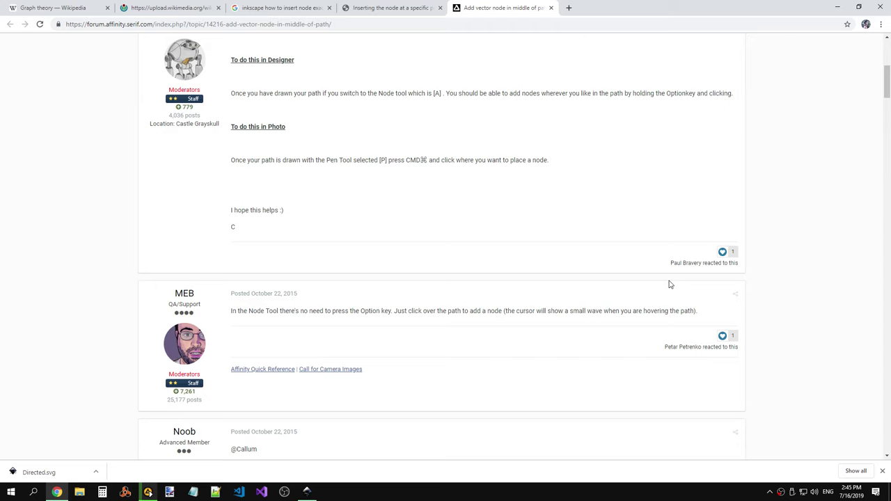
{"action": "scroll", "coordinate": [670, 284], "scroll_direction": "down", "scroll_amount": 1}
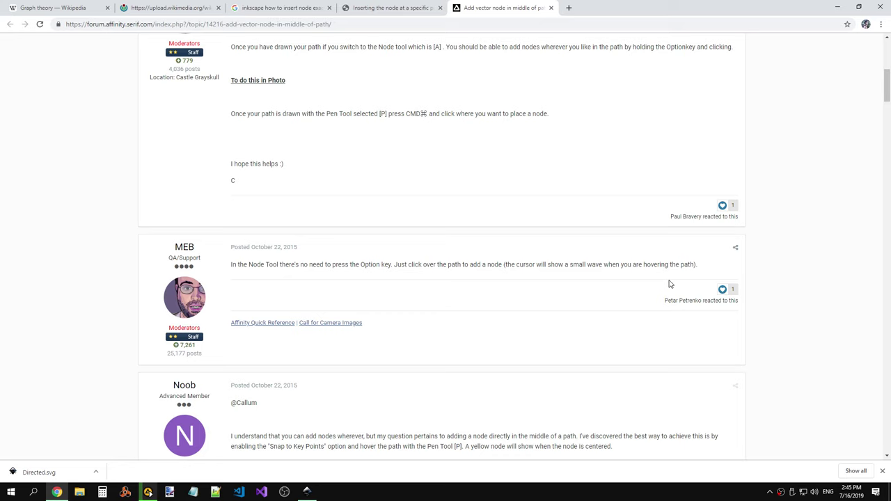
{"action": "scroll", "coordinate": [670, 285], "scroll_direction": "down", "scroll_amount": 1}
{"action": "scroll", "coordinate": [670, 284], "scroll_direction": "down", "scroll_amount": 1}
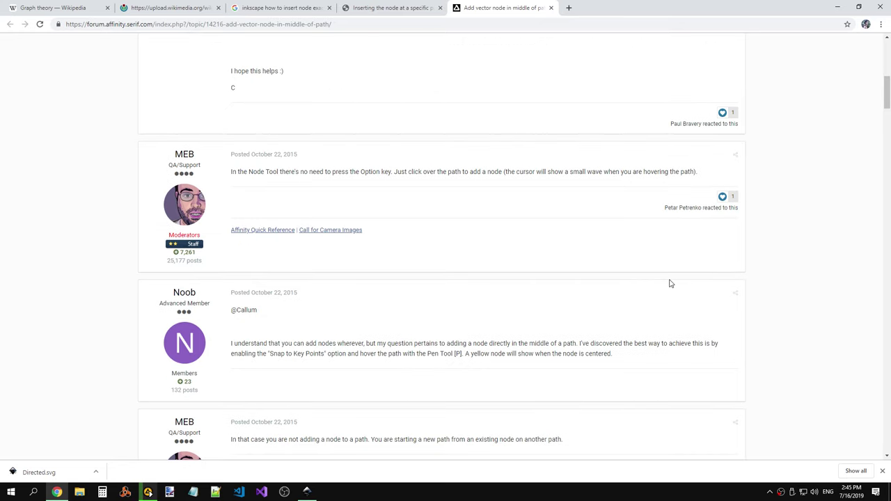
{"action": "scroll", "coordinate": [671, 283], "scroll_direction": "down", "scroll_amount": 1}
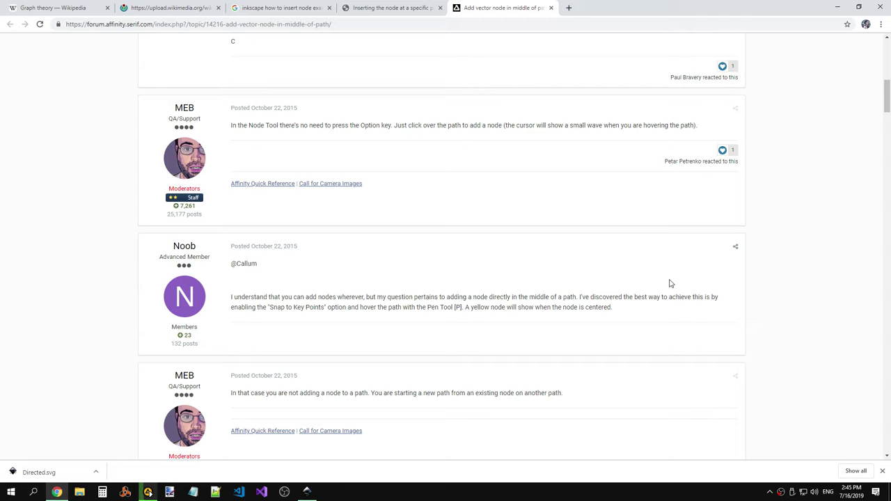
{"action": "scroll", "coordinate": [671, 283], "scroll_direction": "down", "scroll_amount": 1}
{"action": "scroll", "coordinate": [671, 283], "scroll_direction": "down", "scroll_amount": 3}
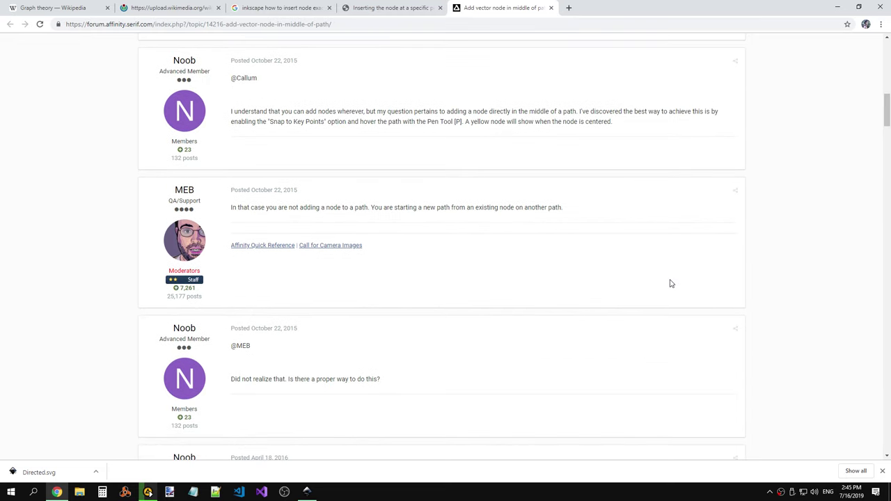
{"action": "scroll", "coordinate": [671, 284], "scroll_direction": "down", "scroll_amount": 3}
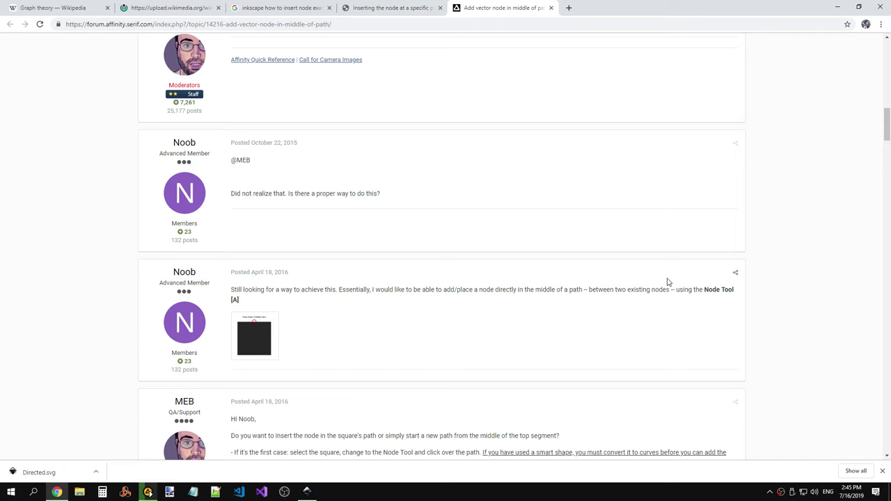
{"action": "scroll", "coordinate": [667, 281], "scroll_direction": "down", "scroll_amount": 3}
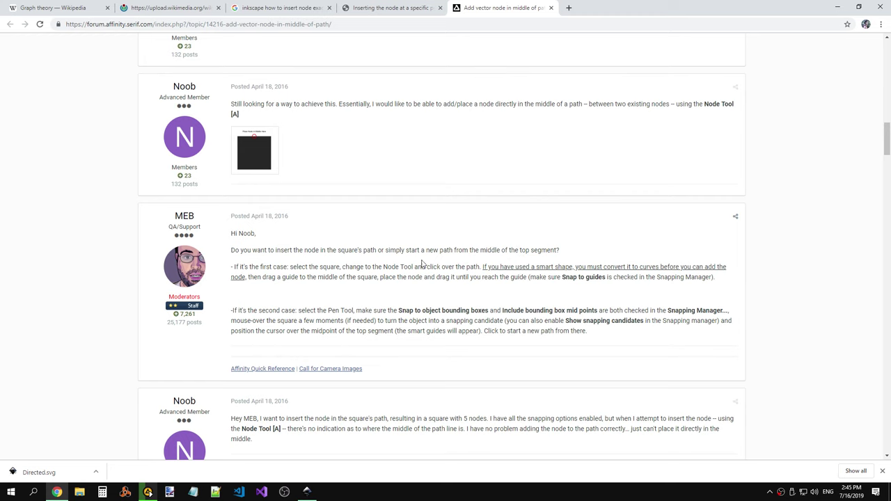
{"action": "scroll", "coordinate": [440, 309], "scroll_direction": "down", "scroll_amount": 3}
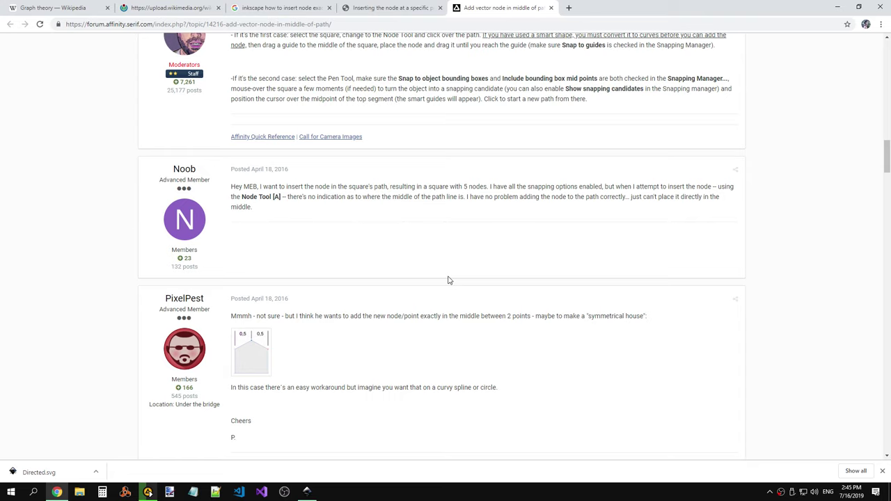
{"action": "scroll", "coordinate": [448, 280], "scroll_direction": "down", "scroll_amount": 1}
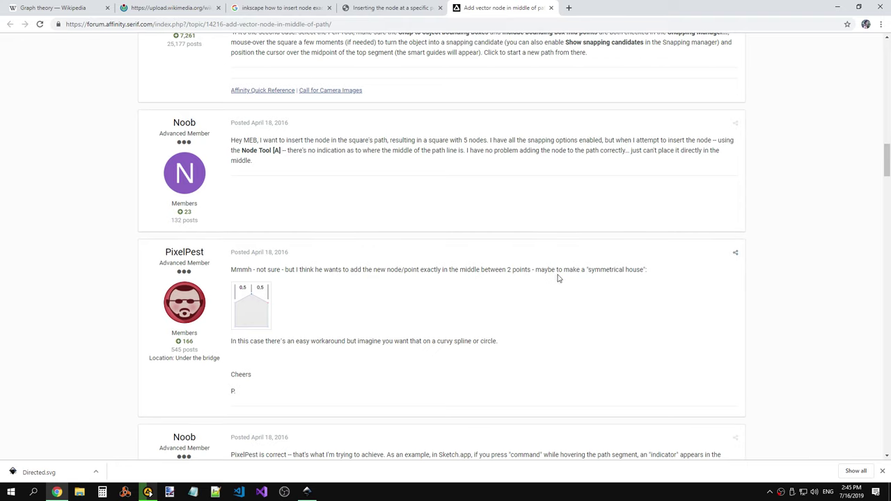
{"action": "scroll", "coordinate": [314, 293], "scroll_direction": "down", "scroll_amount": 2}
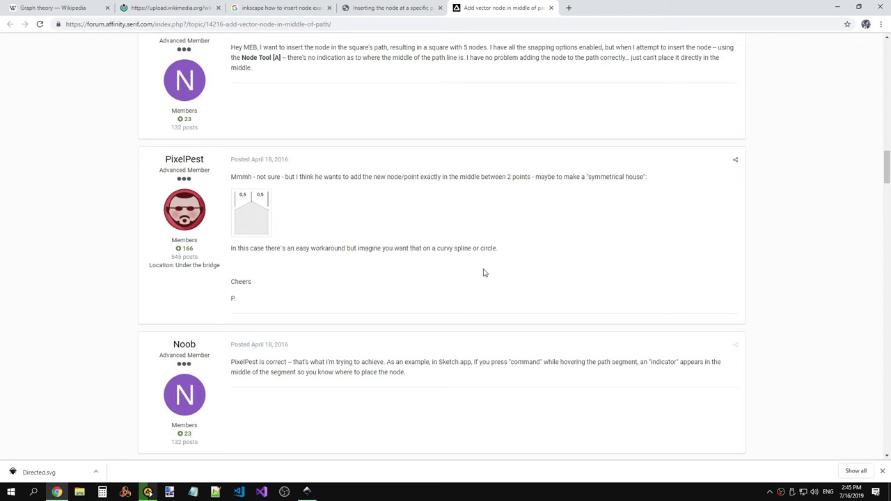
{"action": "scroll", "coordinate": [474, 287], "scroll_direction": "down", "scroll_amount": 2}
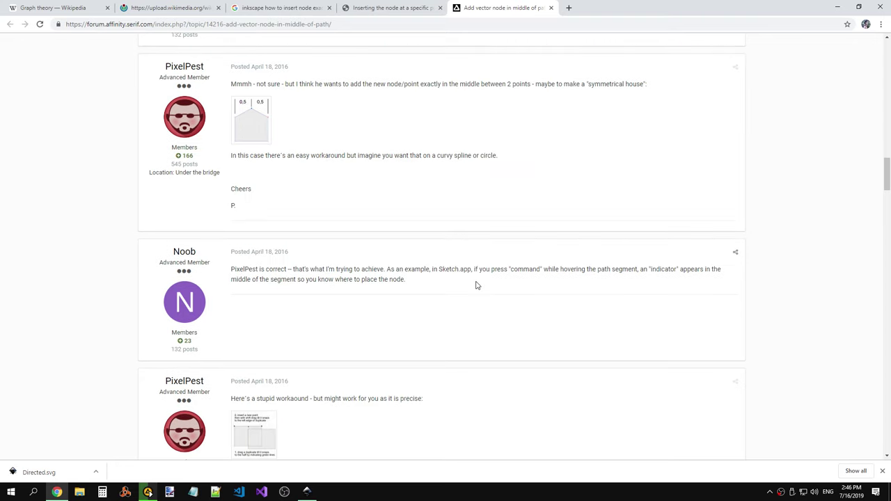
{"action": "scroll", "coordinate": [477, 286], "scroll_direction": "down", "scroll_amount": 2}
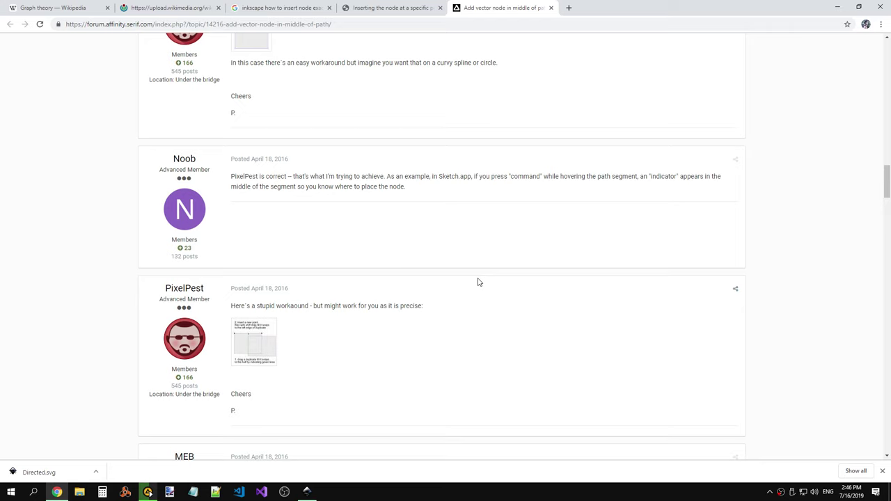
{"action": "scroll", "coordinate": [478, 282], "scroll_direction": "down", "scroll_amount": 1}
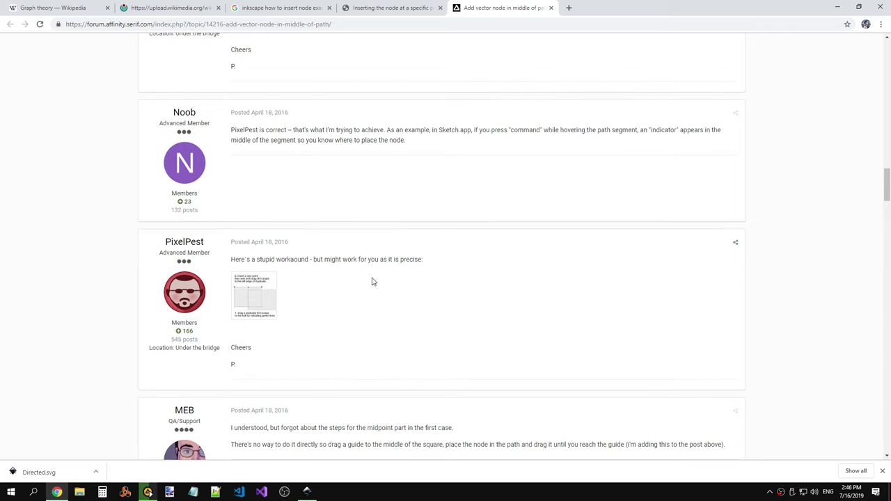
Step: Open the workaround diagram full-size in a new tab, then return to Inkscape
{"action": "right_click", "coordinate": [253, 289]}
{"action": "left_click", "coordinate": [314, 295]}
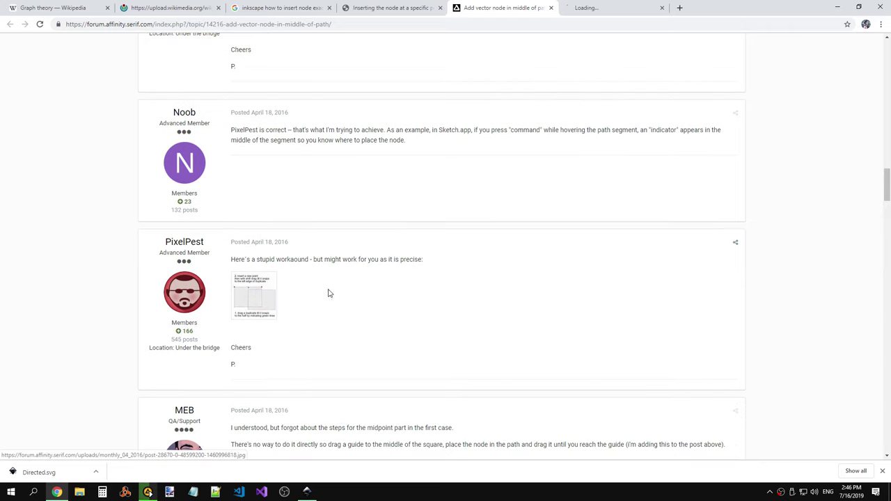
{"action": "left_click", "coordinate": [578, 8]}
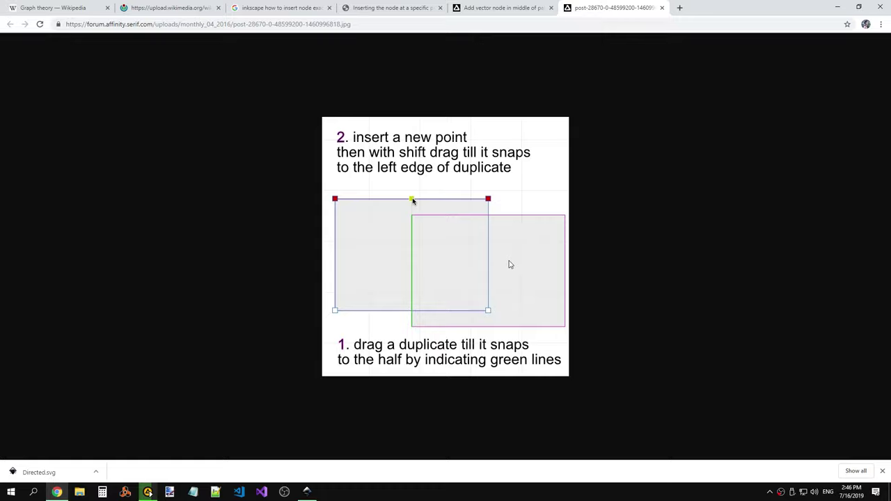
{"action": "key", "text": "alt+Tab"}
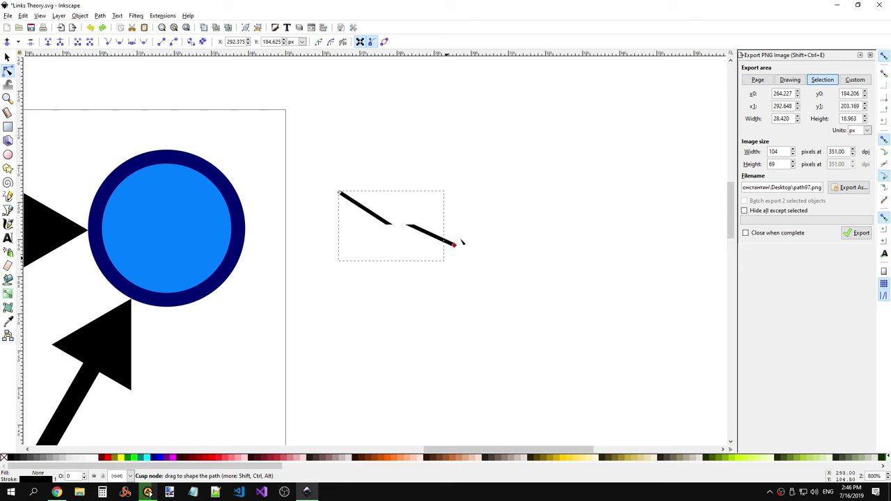
Step: Drag both end nodes to make the line nearly horizontal, about 32.8 px wide
{"action": "left_click_drag", "start_coordinate": [455, 244], "coordinate": [473, 194]}
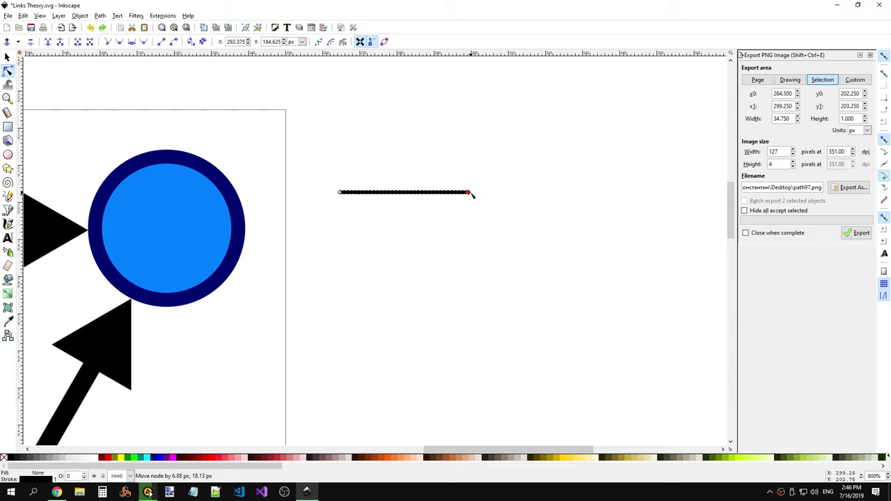
{"action": "left_click_drag", "start_coordinate": [472, 195], "coordinate": [473, 194]}
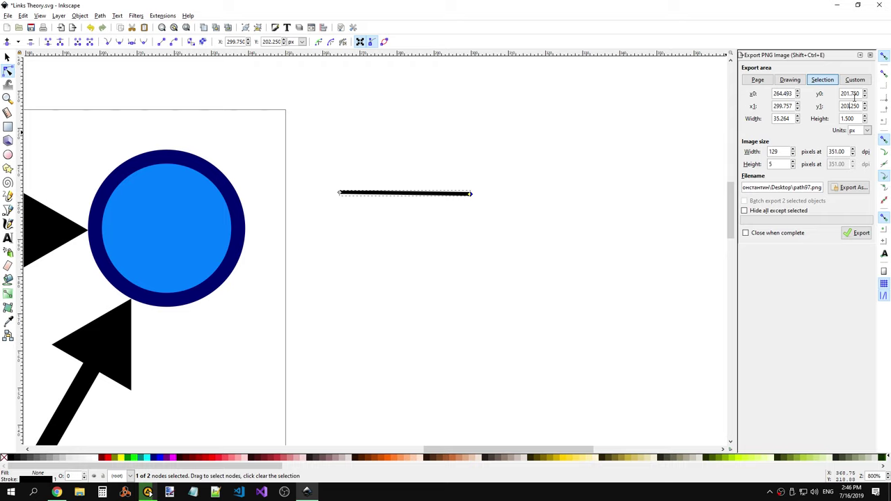
{"action": "left_click", "coordinate": [341, 195]}
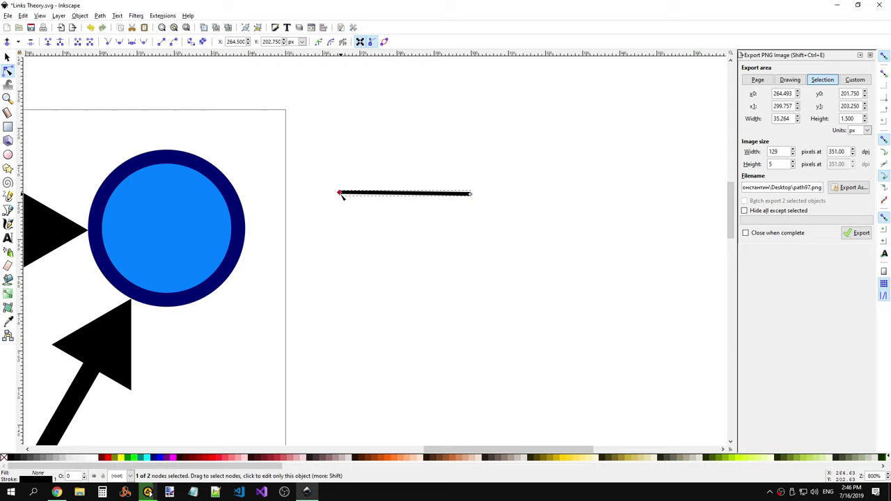
{"action": "left_click_drag", "start_coordinate": [341, 195], "coordinate": [348, 199]}
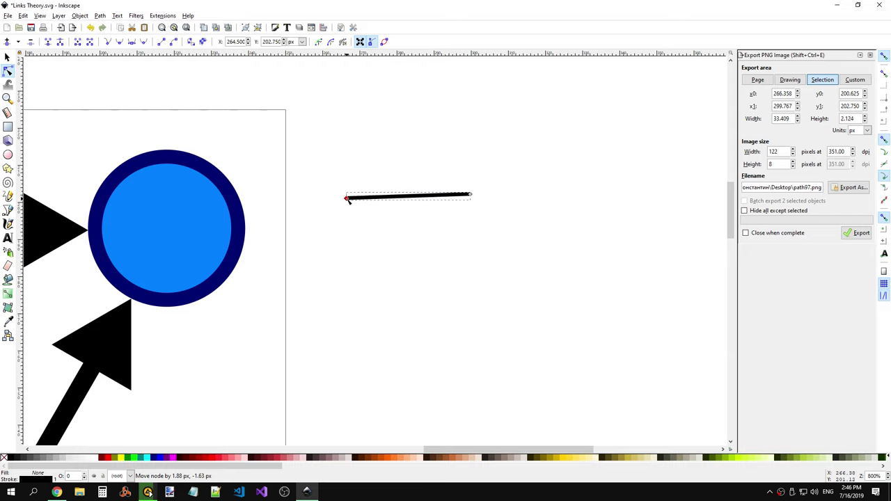
{"action": "left_click_drag", "start_coordinate": [349, 199], "coordinate": [349, 196]}
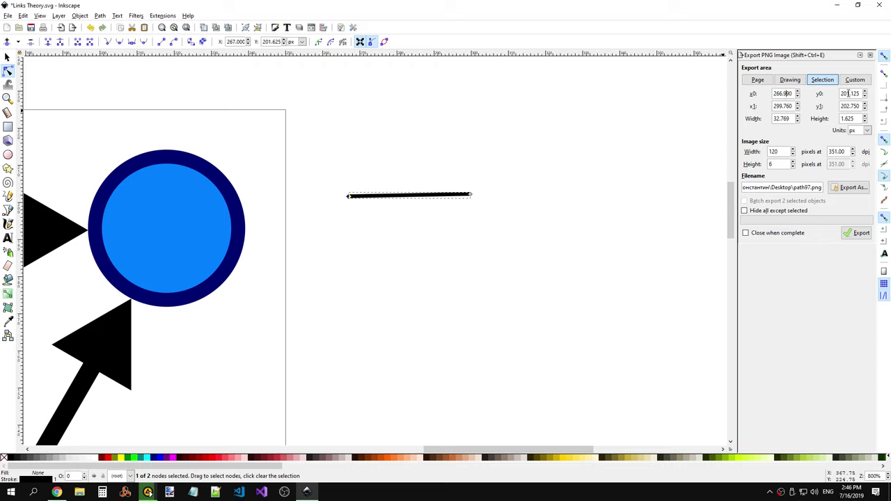
Step: Set the export area's top coordinate to 200 and left coordinate to 250
{"action": "left_click_drag", "start_coordinate": [849, 93], "coordinate": [863, 93]}
{"action": "type", "text": "200"}
{"action": "key", "text": "Return"}
{"action": "left_click_drag", "start_coordinate": [778, 92], "coordinate": [794, 92]}
{"action": "type", "text": "50"}
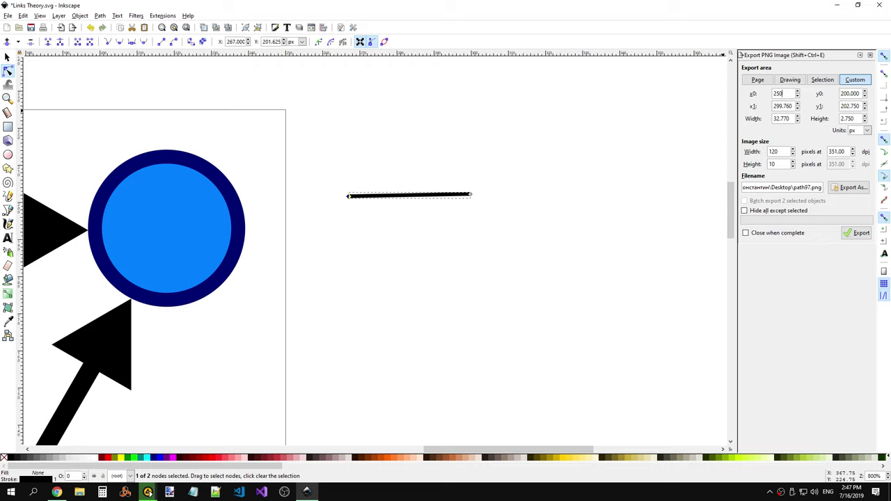
{"action": "key", "text": "Return"}
Step: Set the export area's bottom to about 200.273 and right to 250.273
{"action": "left_click_drag", "start_coordinate": [858, 106], "coordinate": [849, 102]}
{"action": "type", "text": "00"}
{"action": "key", "text": "Return"}
{"action": "left_click", "coordinate": [509, 223]}
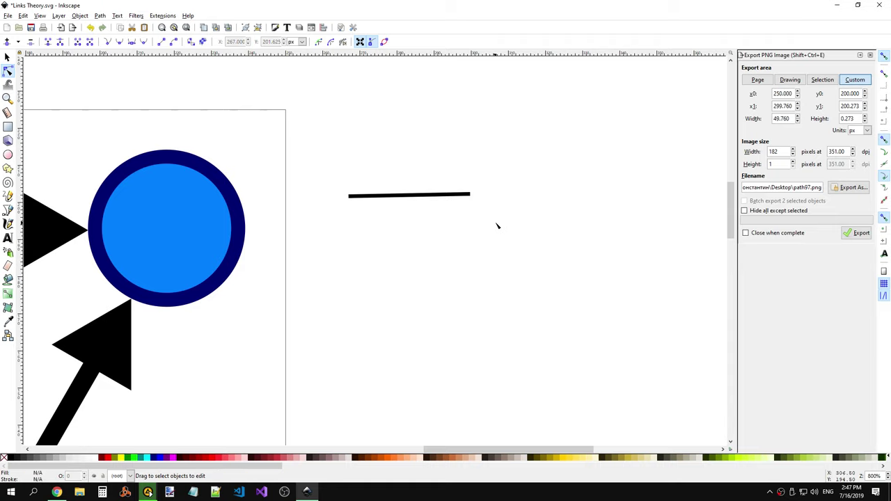
{"action": "left_click_drag", "start_coordinate": [350, 149], "coordinate": [494, 221]}
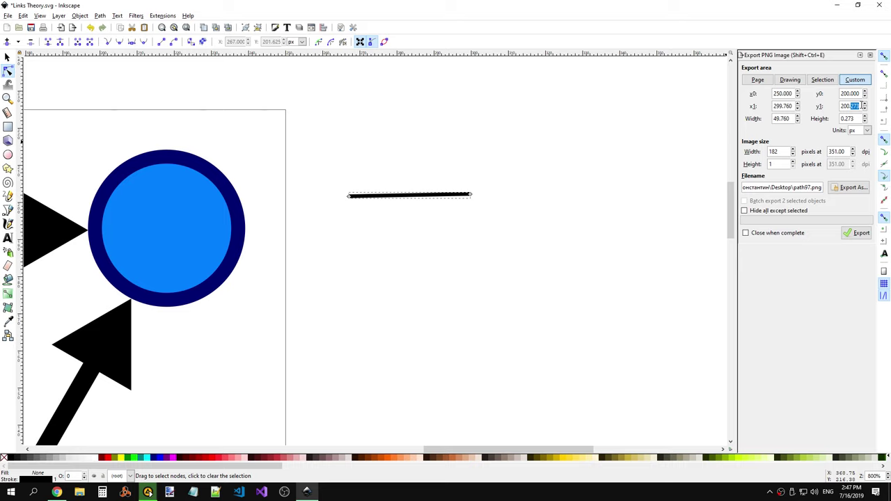
{"action": "type", "text": "00"}
{"action": "triple_click", "coordinate": [790, 106]}
{"action": "type", "text": "250.273"}
{"action": "key", "text": "Return"}
Step: Drag the link line's right end node down, then back up
{"action": "left_click", "coordinate": [561, 211]}
{"action": "left_click", "coordinate": [446, 195]}
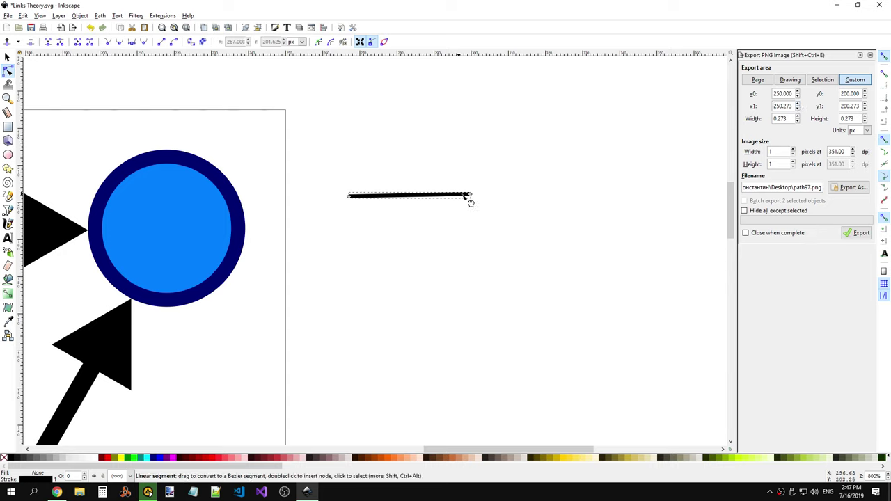
{"action": "left_click", "coordinate": [471, 195]}
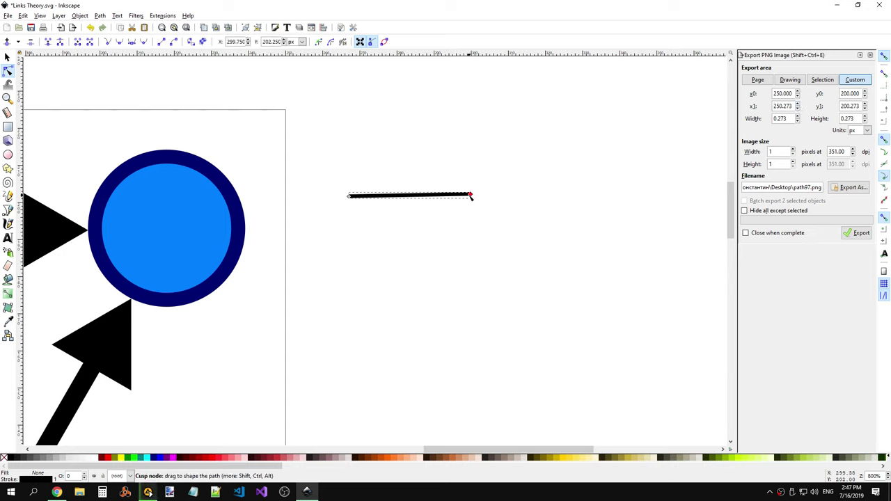
{"action": "left_click_drag", "start_coordinate": [470, 195], "coordinate": [484, 200]}
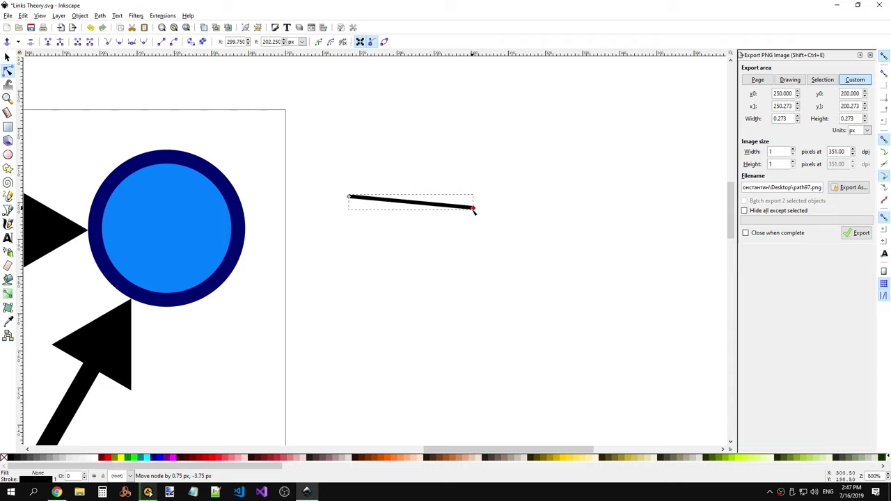
{"action": "mouse_move", "coordinate": [485, 202]}
{"action": "left_mouse_down"}
{"action": "mouse_move", "coordinate": [478, 179]}
{"action": "mouse_move", "coordinate": [479, 190]}
{"action": "left_mouse_up"}
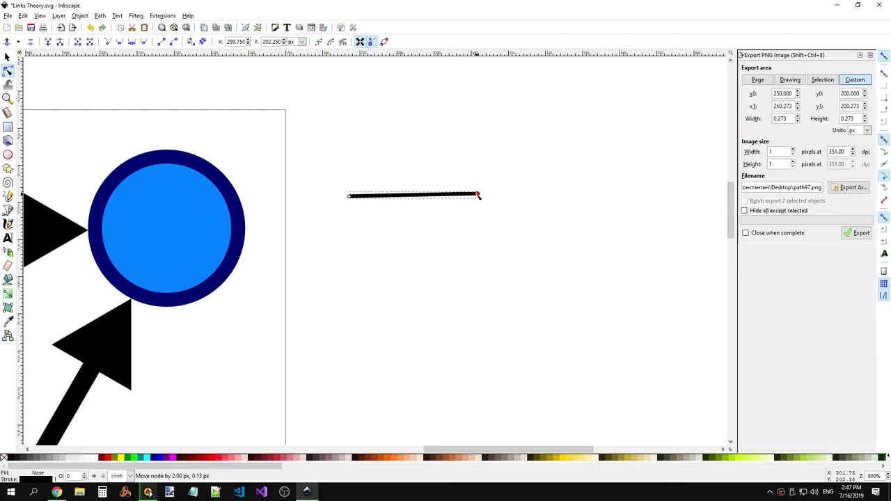
{"action": "right_click", "coordinate": [478, 188]}
{"action": "key", "text": "Escape"}
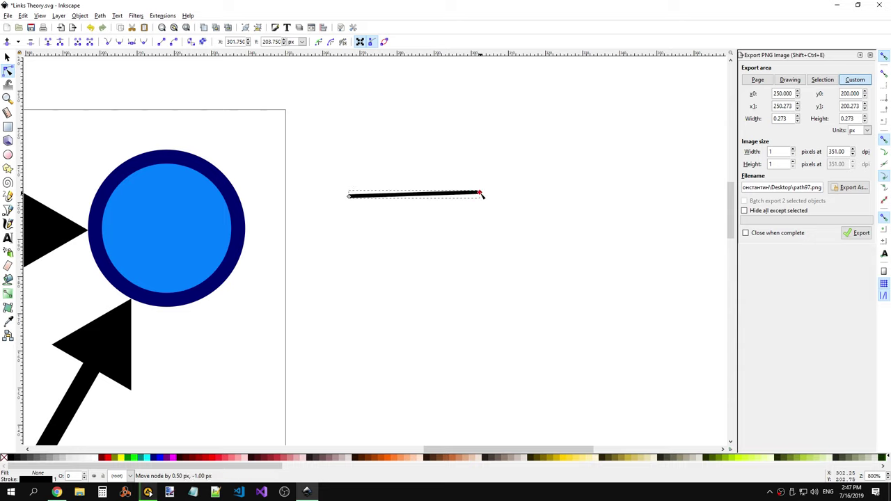
Step: Pull the right end further down, then move the whole line up and right
{"action": "left_click_drag", "start_coordinate": [478, 190], "coordinate": [464, 230]}
{"action": "right_click", "coordinate": [464, 231]}
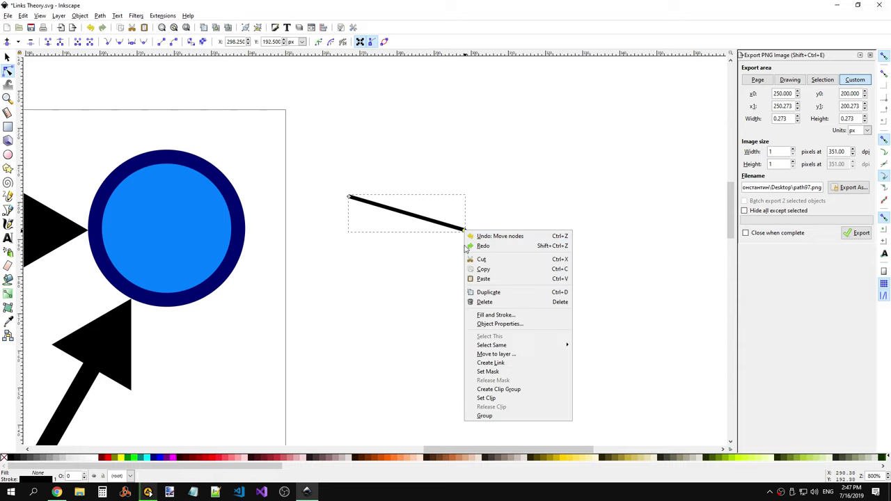
{"action": "key", "text": "Escape"}
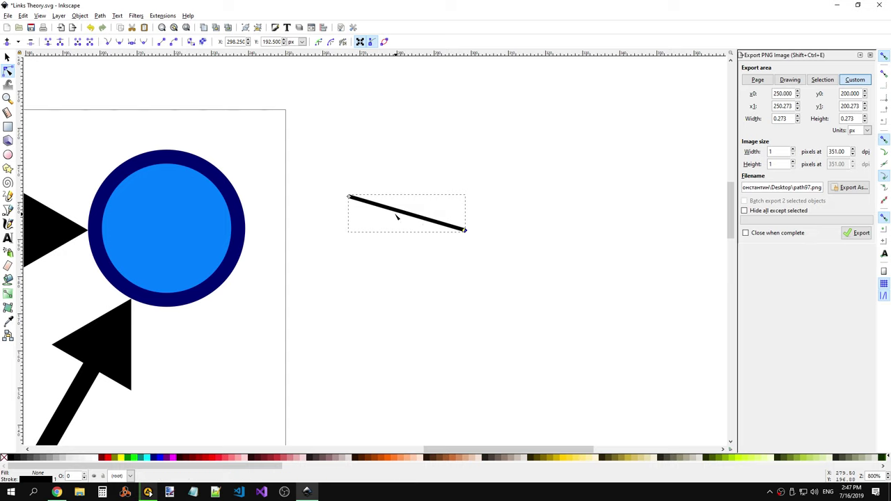
{"action": "left_click", "coordinate": [402, 212]}
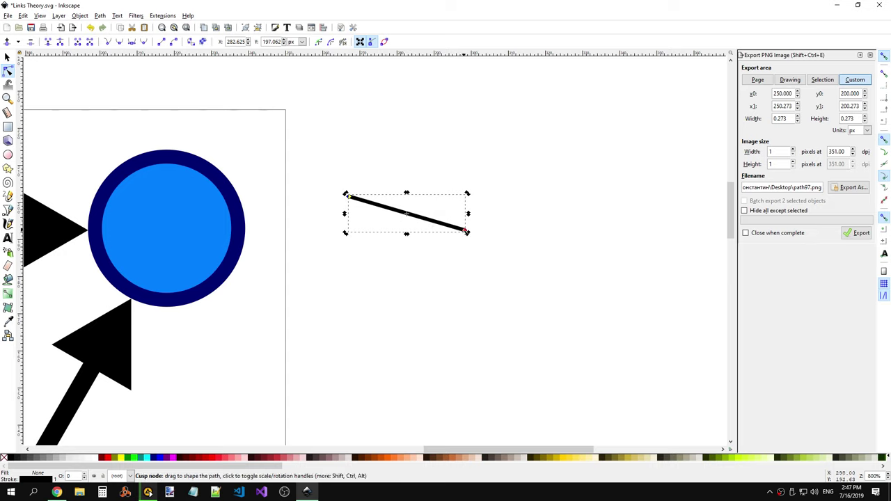
{"action": "left_click_drag", "start_coordinate": [441, 227], "coordinate": [471, 191]}
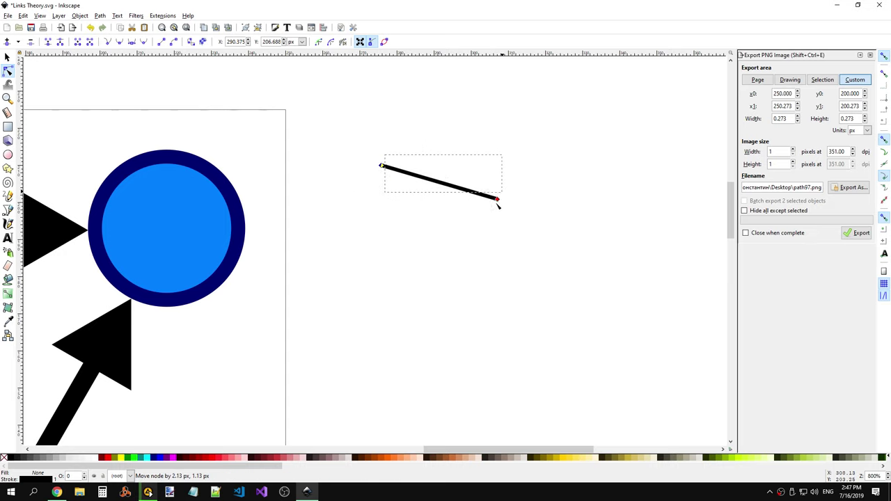
{"action": "left_click", "coordinate": [531, 214]}
Step: Undo the line edits and delete the straight link line
{"action": "key", "text": "ctrl+z"}
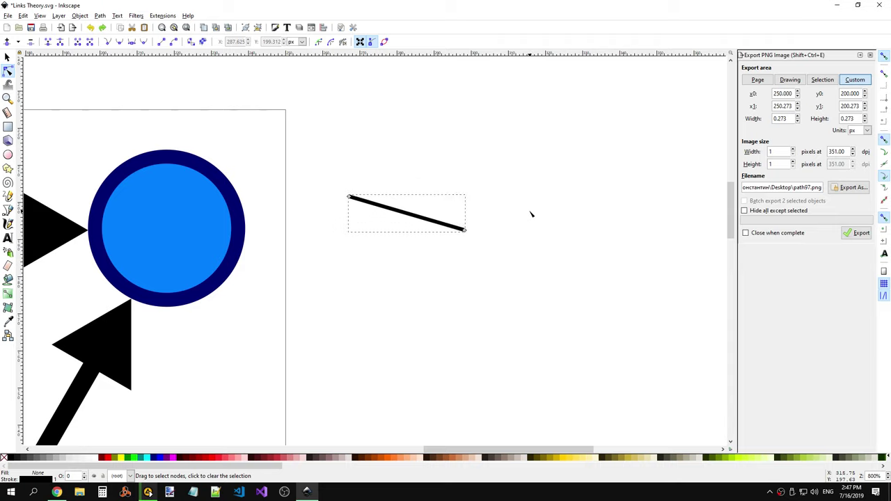
{"action": "key", "text": "ctrl+z"}
{"action": "key", "text": "ctrl+z"}
{"action": "key", "text": "ctrl+z"}
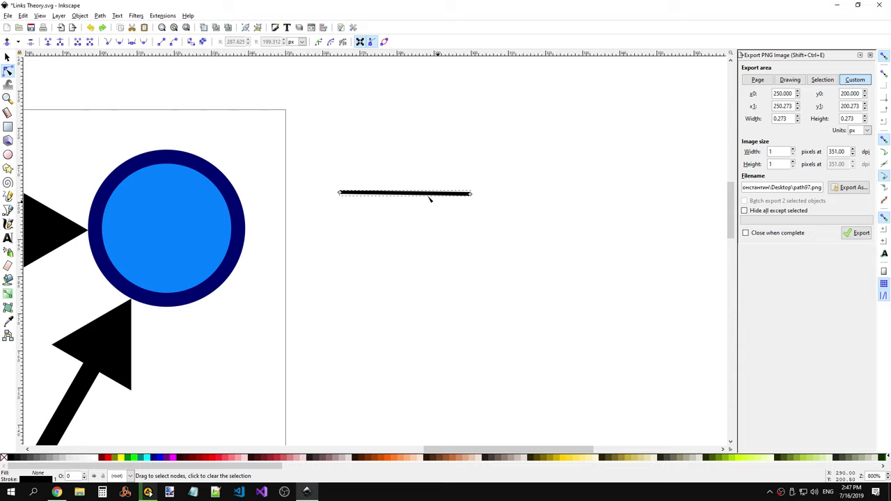
{"action": "right_click", "coordinate": [399, 200]}
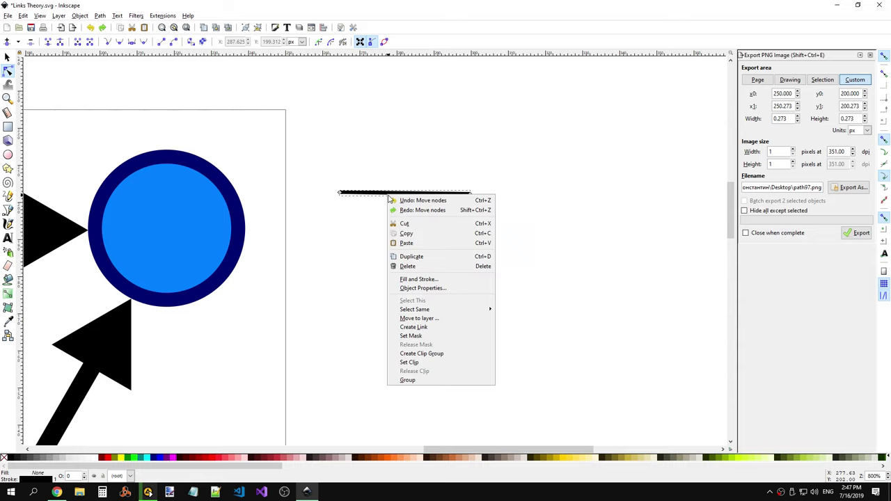
{"action": "left_click", "coordinate": [407, 265]}
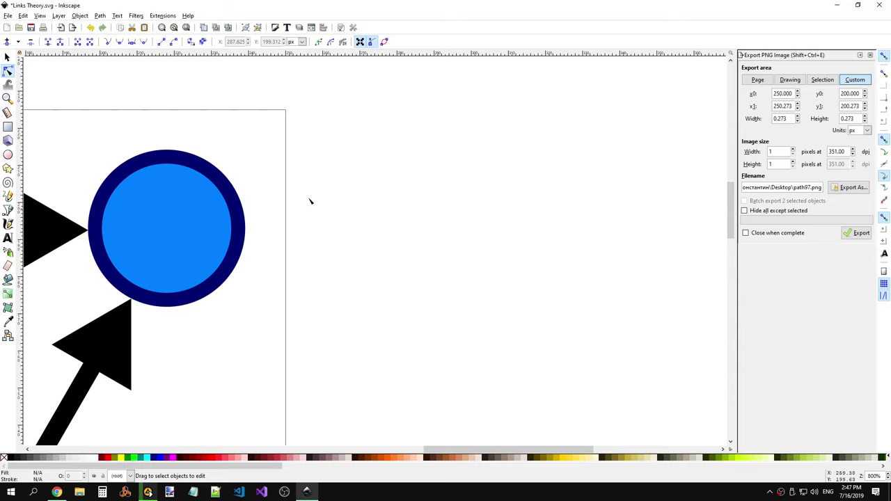
Step: Draw a new horizontal straight line as the link path
{"action": "left_click", "coordinate": [9, 211]}
{"action": "left_click", "coordinate": [353, 196]}
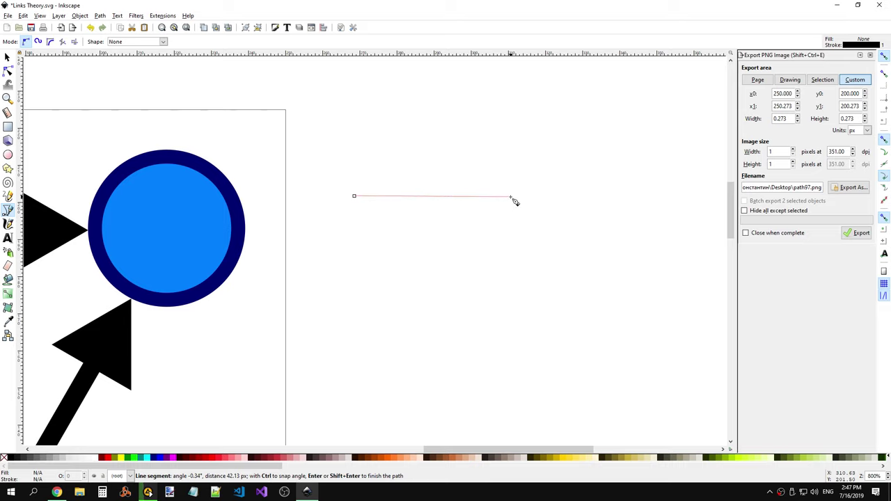
{"action": "left_click", "coordinate": [557, 196]}
{"action": "key", "text": "Return"}
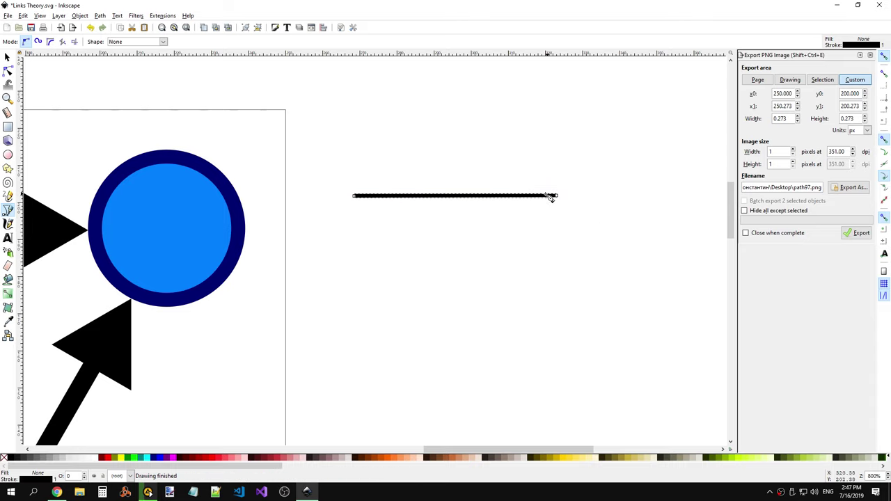
Step: Switch between Select and Node tools and select the new line as an object
{"action": "key", "text": "s"}
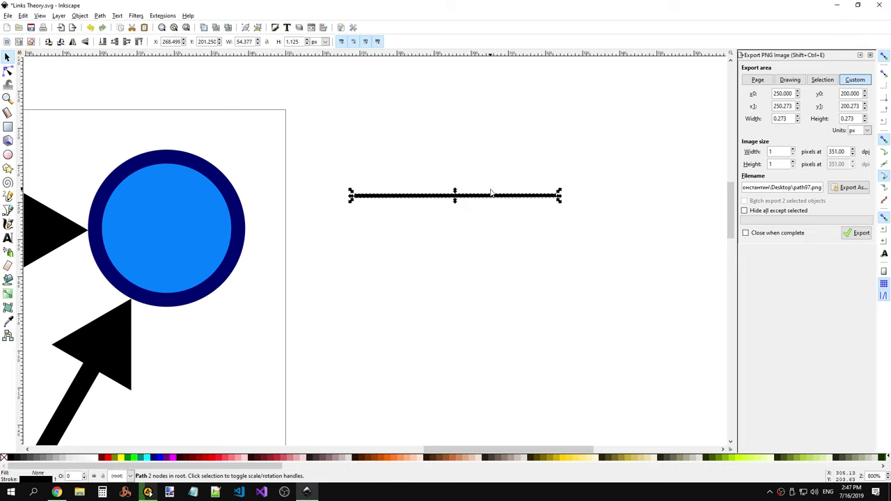
{"action": "left_click", "coordinate": [493, 197]}
{"action": "left_click", "coordinate": [14, 72]}
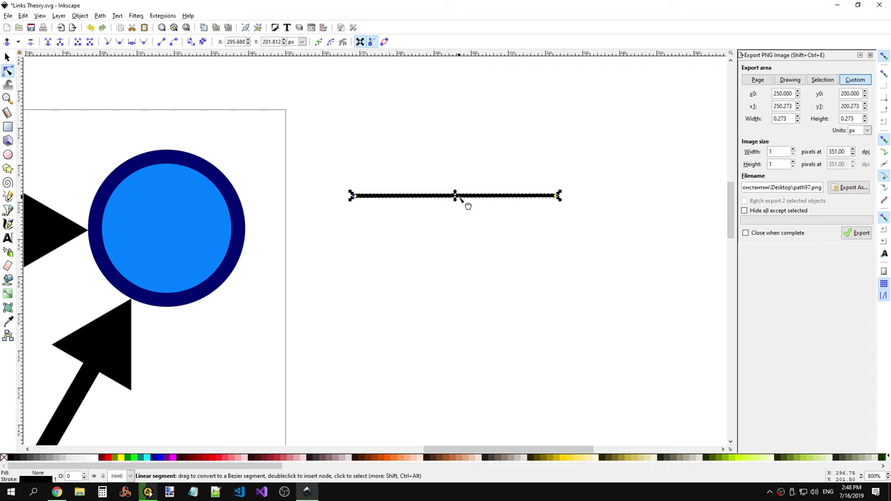
{"action": "key", "text": "s"}
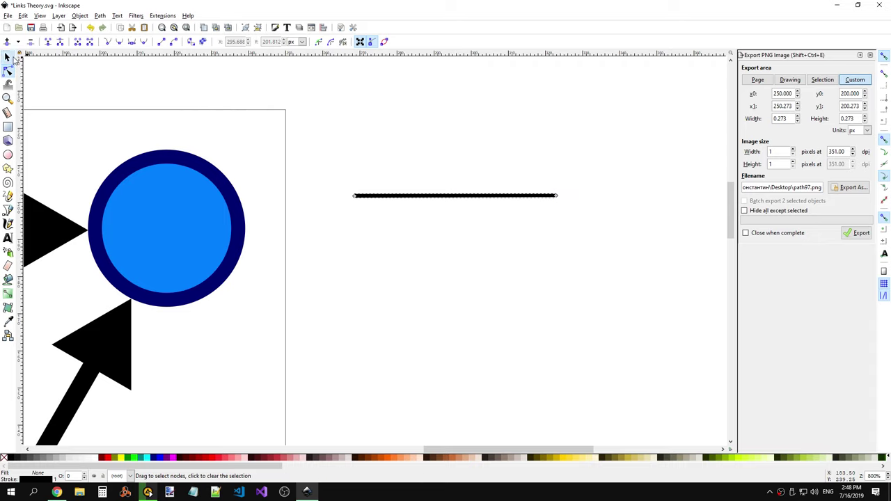
{"action": "left_click", "coordinate": [519, 195]}
Step: Paste a copy of the line, try moving and stretching it, then delete the copy
{"action": "key", "text": "ctrl+v"}
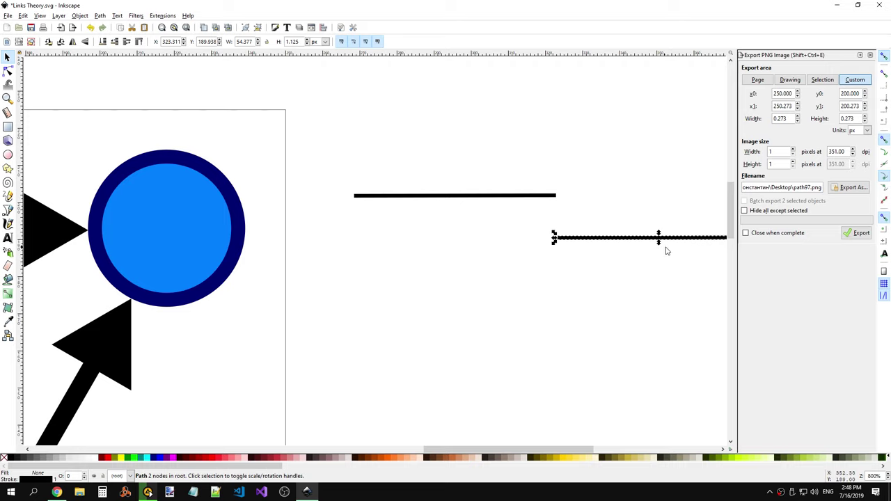
{"action": "mouse_move", "coordinate": [659, 240]}
{"action": "left_mouse_down"}
{"action": "mouse_move", "coordinate": [550, 195]}
{"action": "mouse_move", "coordinate": [573, 317]}
{"action": "mouse_move", "coordinate": [573, 244]}
{"action": "mouse_move", "coordinate": [584, 242]}
{"action": "mouse_move", "coordinate": [557, 235]}
{"action": "mouse_move", "coordinate": [557, 285]}
{"action": "left_mouse_up"}
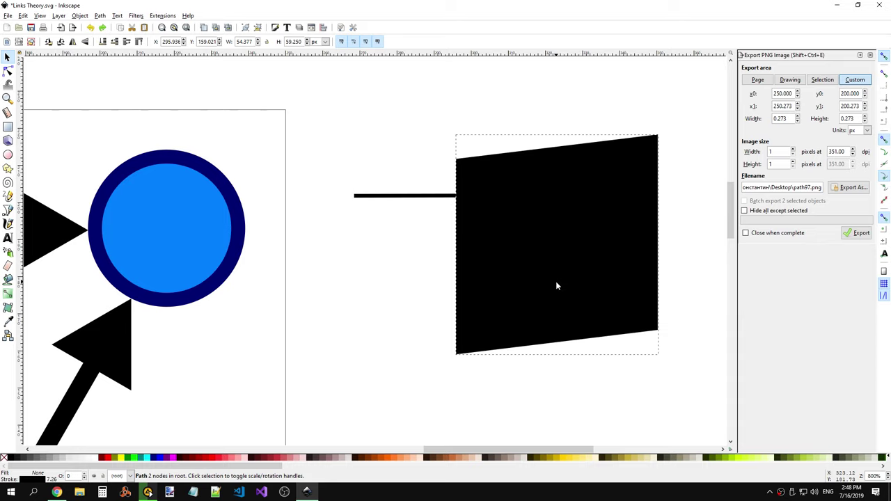
{"action": "key", "text": "Escape"}
{"action": "mouse_move", "coordinate": [557, 234]}
{"action": "left_mouse_down"}
{"action": "mouse_move", "coordinate": [559, 264]}
{"action": "mouse_move", "coordinate": [561, 243]}
{"action": "left_mouse_up"}
{"action": "key", "text": "Escape"}
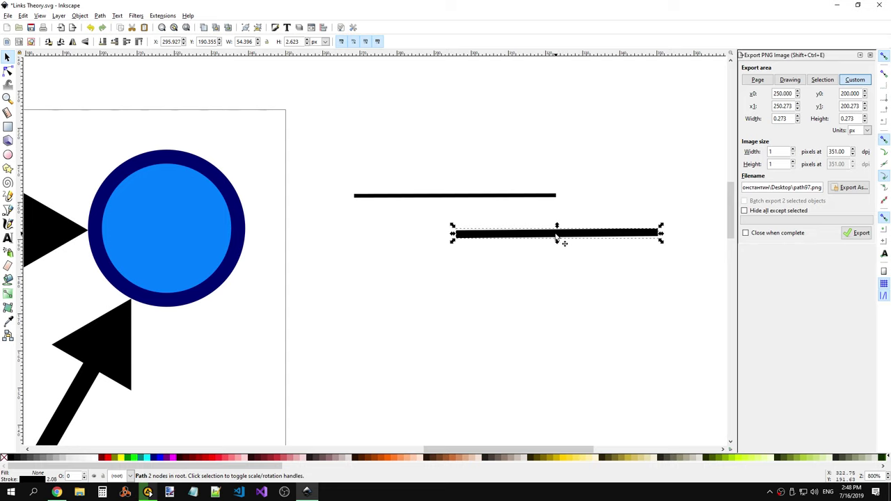
{"action": "key", "text": "Delete"}
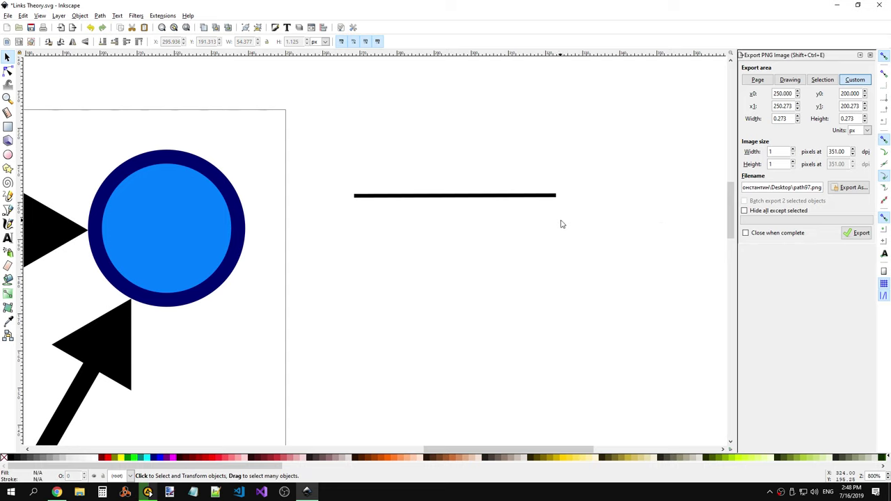
Step: Open the line's Object Properties, then select its left end node for node editing
{"action": "left_click", "coordinate": [523, 197]}
{"action": "right_click", "coordinate": [520, 197]}
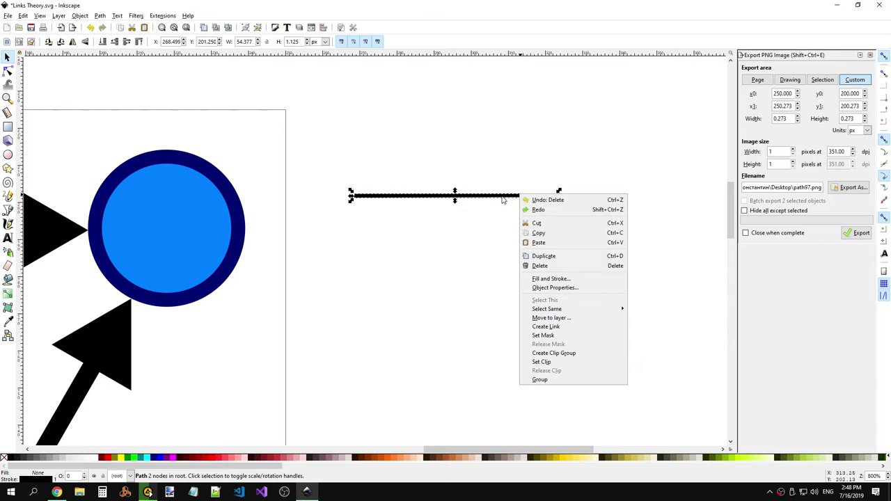
{"action": "left_click", "coordinate": [571, 289]}
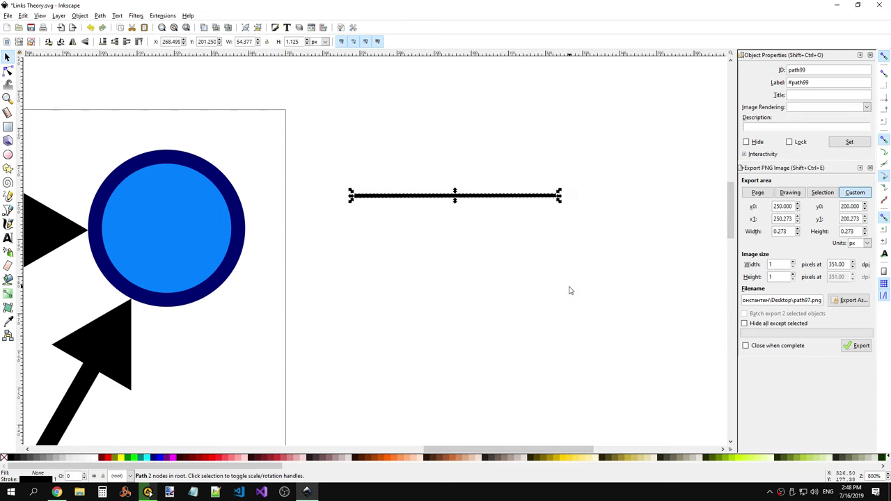
{"action": "left_click", "coordinate": [745, 155]}
{"action": "double_click", "coordinate": [357, 196]}
{"action": "left_click", "coordinate": [356, 196]}
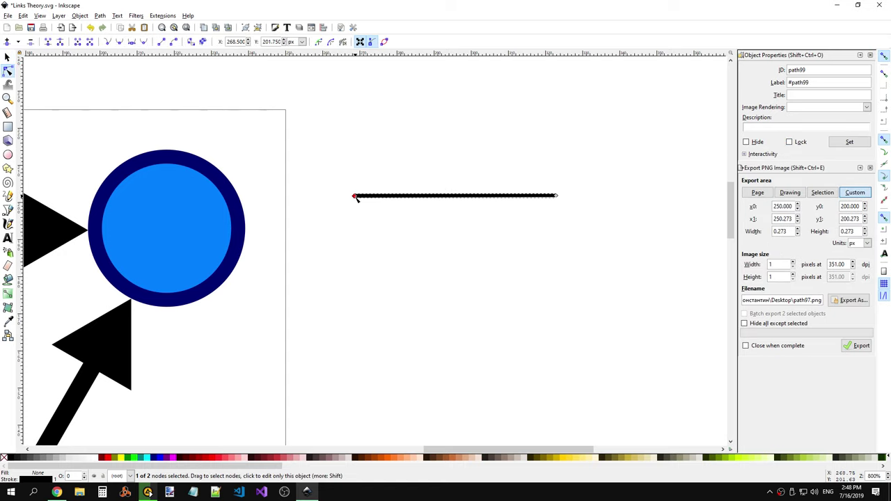
{"action": "key", "text": "alt+Tab"}
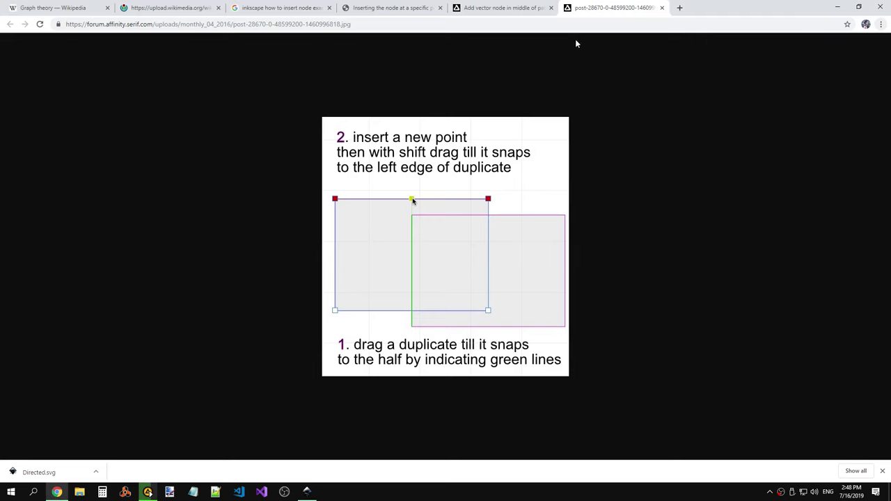
Step: In a new tab, search Google for 'inkscape set coordinates for node'
{"action": "left_click", "coordinate": [680, 9]}
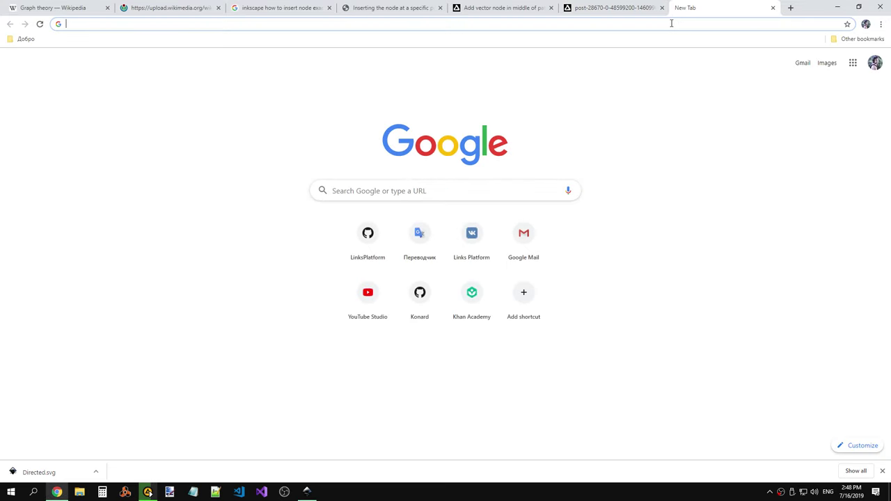
{"action": "type", "text": "inks"}
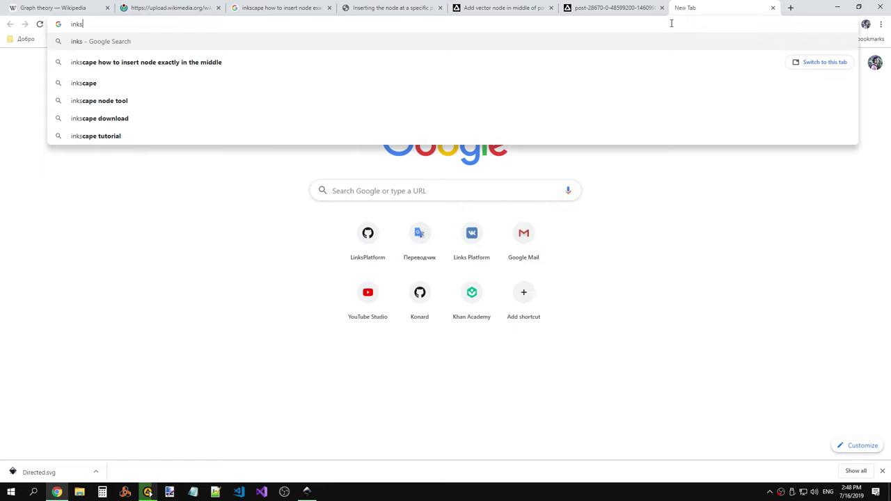
{"action": "type", "text": "cape"}
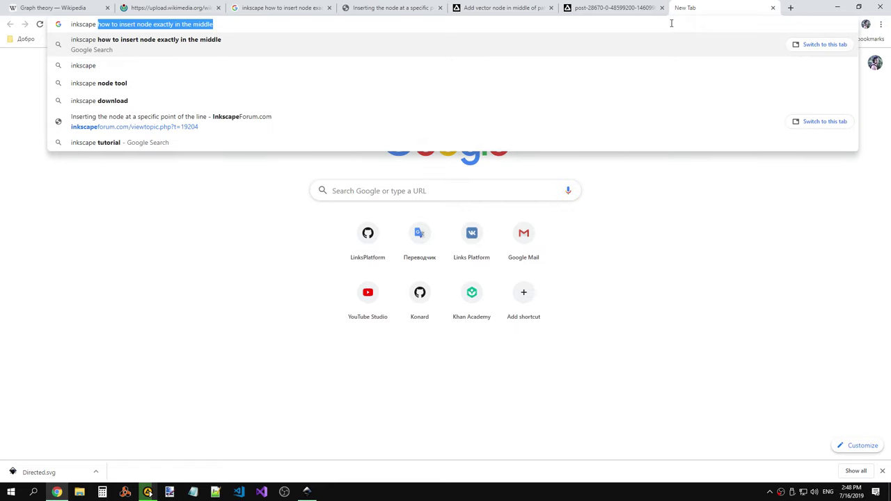
{"action": "type", "text": " set coo"}
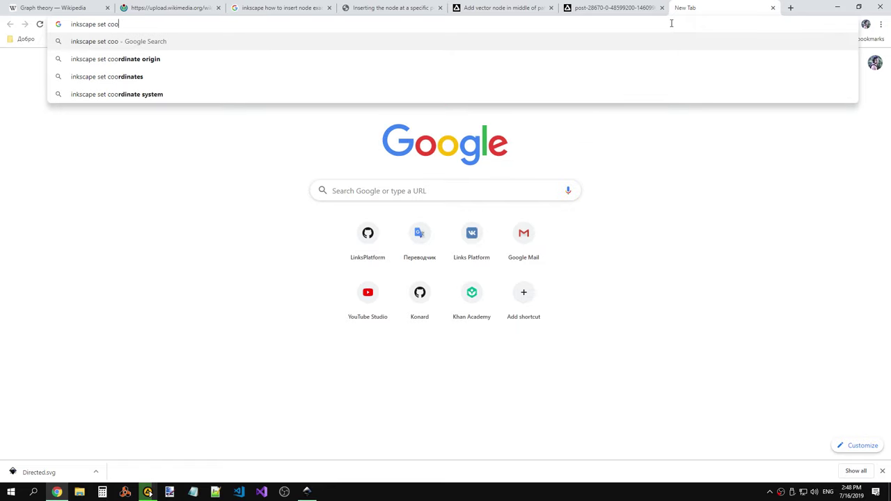
{"action": "key", "text": "Down"}
{"action": "key", "text": "Down"}
{"action": "key", "text": "Down"}
{"action": "key", "text": "Up"}
{"action": "type", "text": "for "}
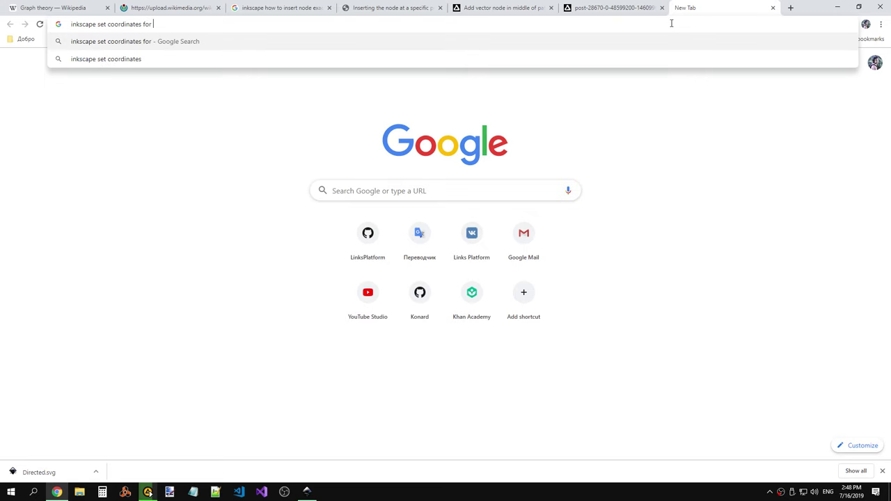
{"action": "type", "text": "node"}
{"action": "key", "text": "Return"}
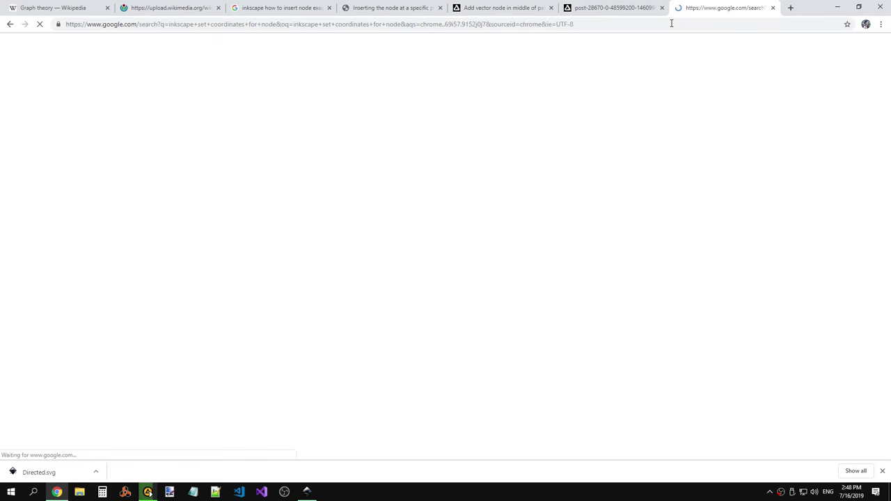
Step: Open the Stack Overflow result and scroll through its answers
{"action": "left_click", "coordinate": [194, 124]}
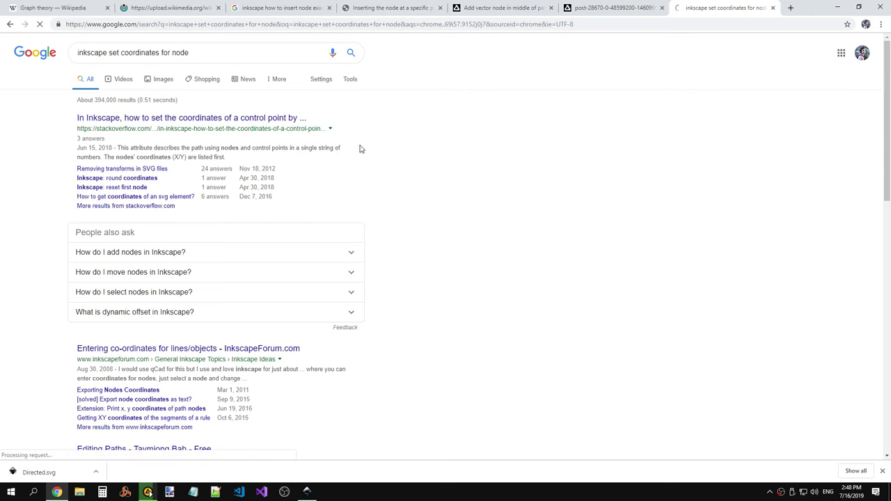
{"action": "scroll", "coordinate": [373, 167], "scroll_direction": "down", "scroll_amount": 3}
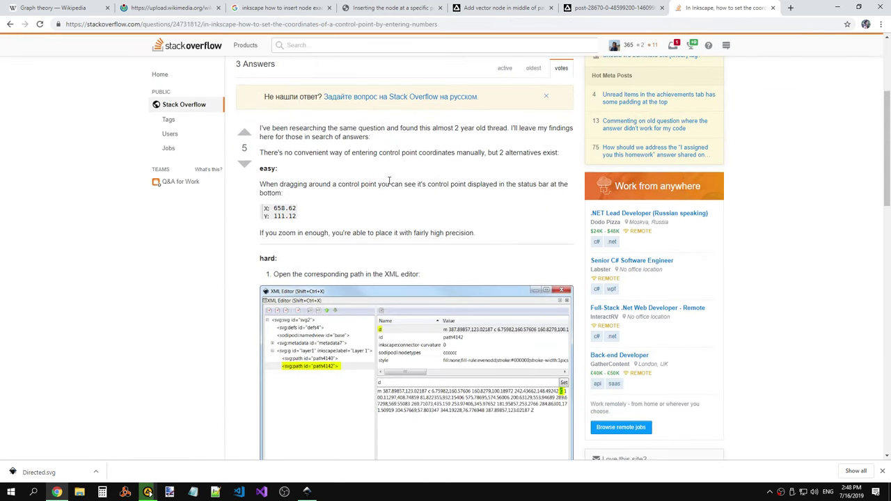
{"action": "left_click_drag", "start_coordinate": [267, 128], "coordinate": [404, 139]}
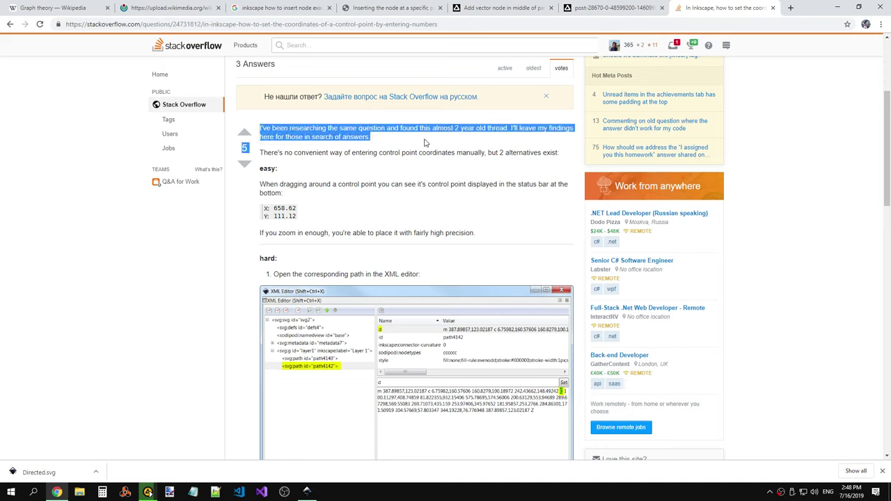
{"action": "left_click", "coordinate": [422, 161]}
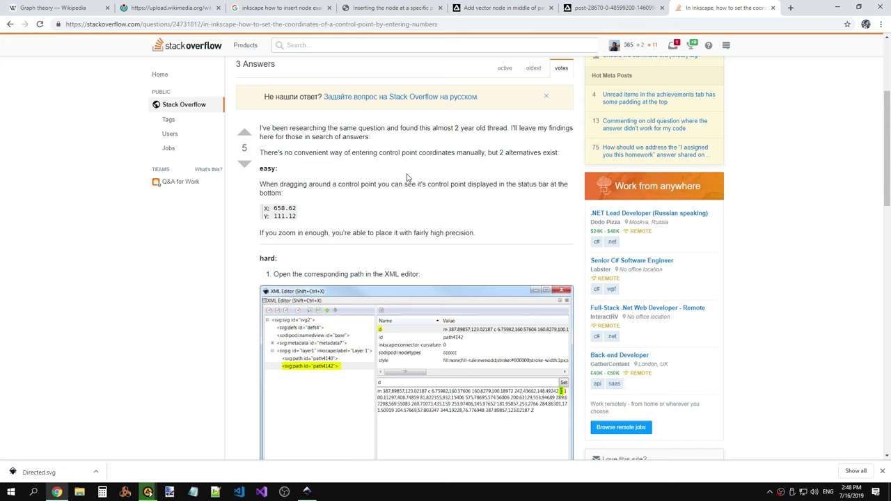
{"action": "scroll", "coordinate": [408, 177], "scroll_direction": "down", "scroll_amount": 3}
{"action": "scroll", "coordinate": [408, 177], "scroll_direction": "down", "scroll_amount": 1}
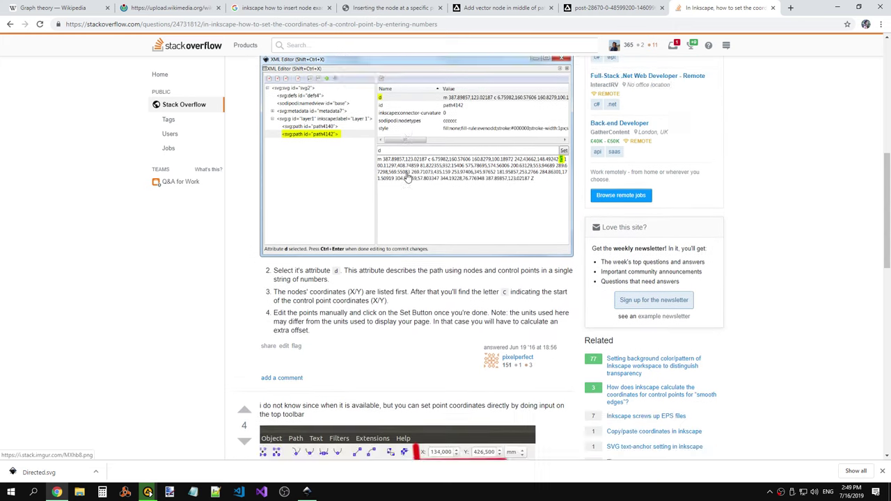
{"action": "scroll", "coordinate": [408, 177], "scroll_direction": "down", "scroll_amount": 1}
{"action": "scroll", "coordinate": [407, 177], "scroll_direction": "down", "scroll_amount": 2}
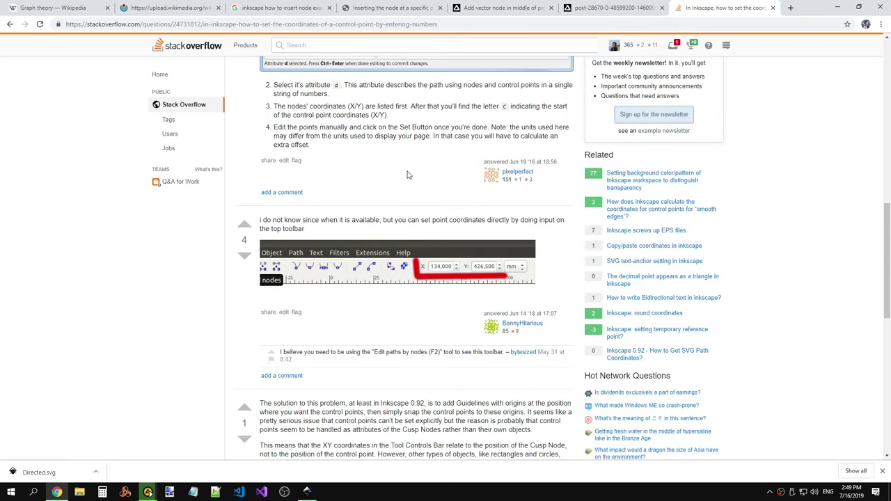
Step: Set the line's right end node to Y 200 and X 300
{"action": "key", "text": "alt+Tab"}
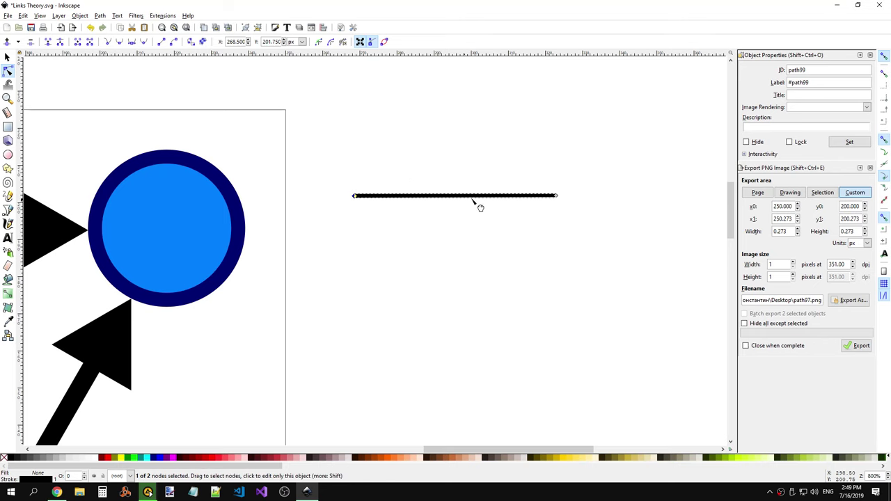
{"action": "mouse_move", "coordinate": [354, 195]}
{"action": "left_mouse_down"}
{"action": "mouse_move", "coordinate": [354, 181]}
{"action": "mouse_move", "coordinate": [362, 201]}
{"action": "left_mouse_up"}
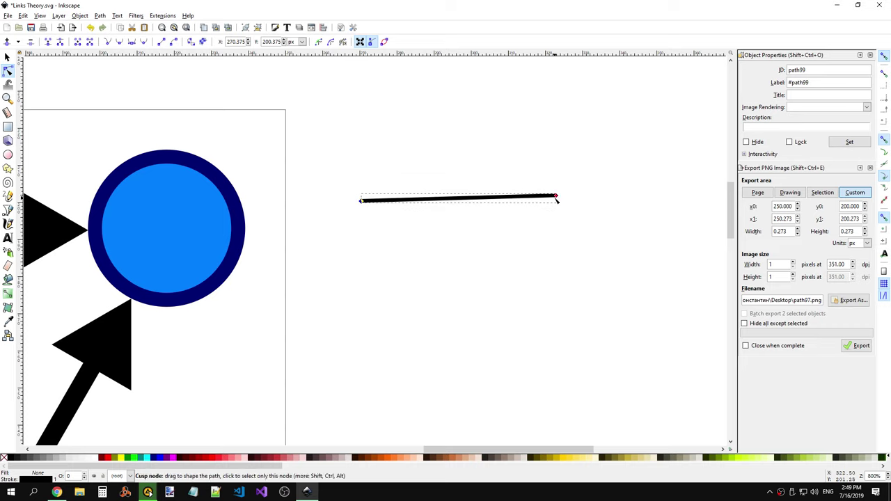
{"action": "mouse_move", "coordinate": [557, 197]}
{"action": "left_mouse_down"}
{"action": "mouse_move", "coordinate": [559, 209]}
{"action": "mouse_move", "coordinate": [561, 199]}
{"action": "left_mouse_up"}
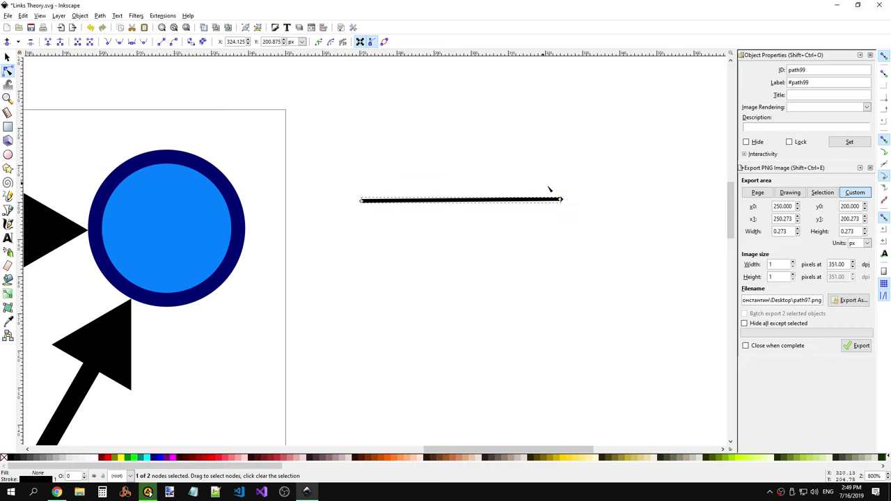
{"action": "triple_click", "coordinate": [269, 43]}
{"action": "key", "text": "Return"}
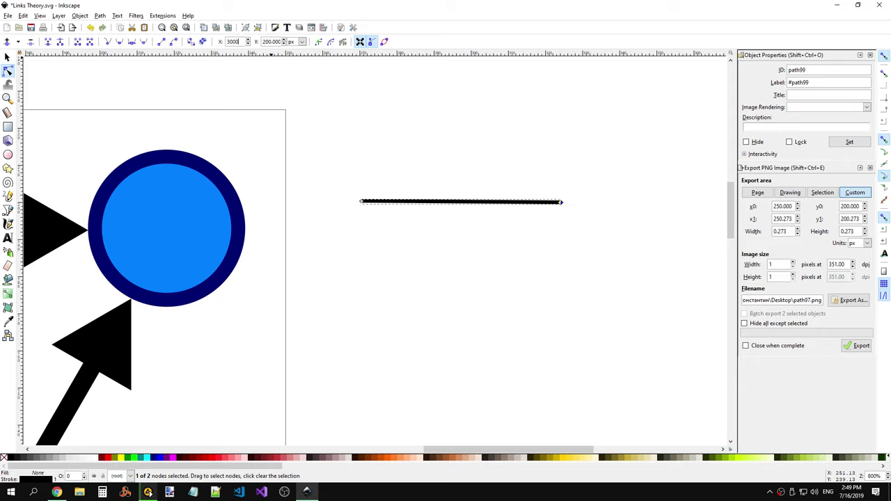
{"action": "key", "text": "BackSpace"}
{"action": "key", "text": "Return"}
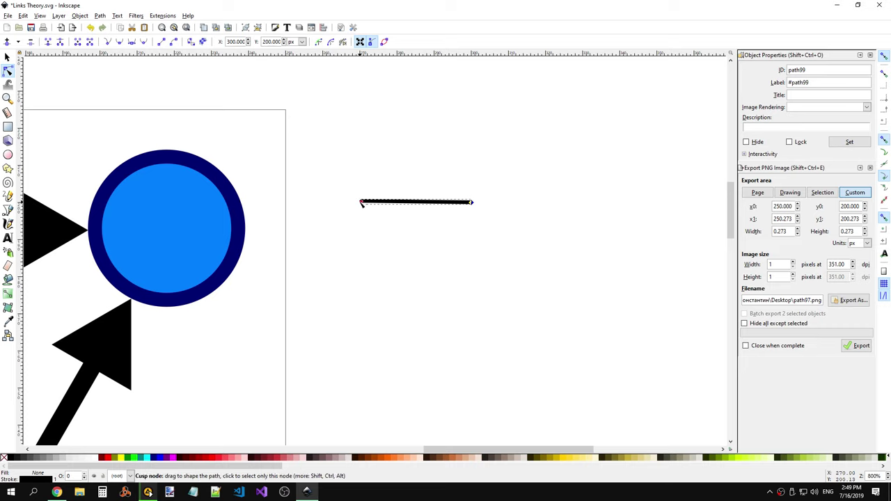
Step: Set the left end node to Y 200 and X 250, then select both nodes
{"action": "left_click", "coordinate": [361, 203]}
{"action": "double_click", "coordinate": [271, 42]}
{"action": "type", "text": "200"}
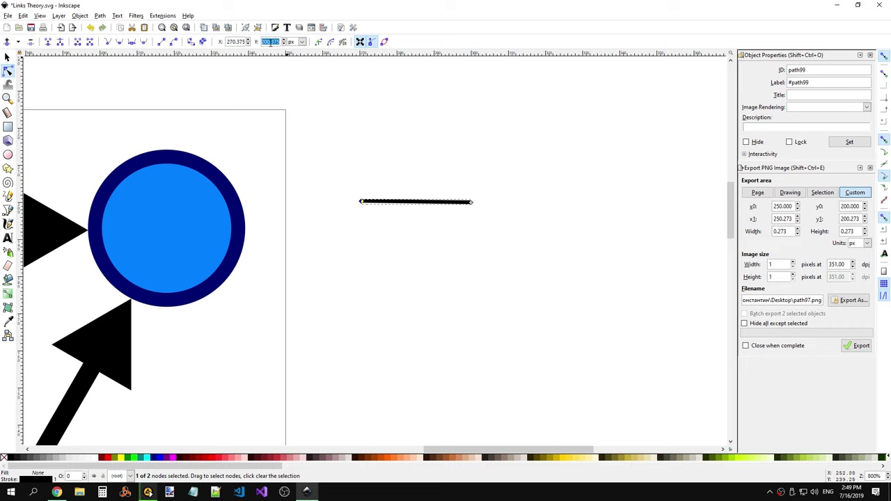
{"action": "key", "text": "Return"}
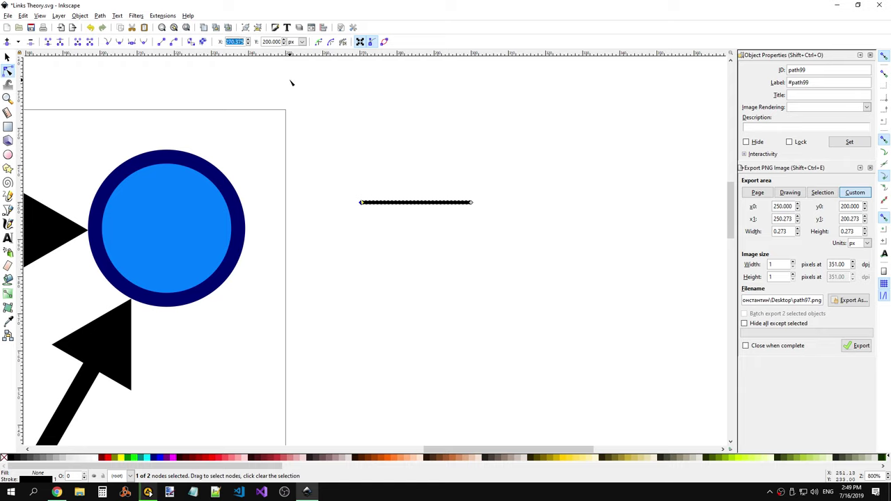
{"action": "type", "text": "300"}
{"action": "key", "text": "Return"}
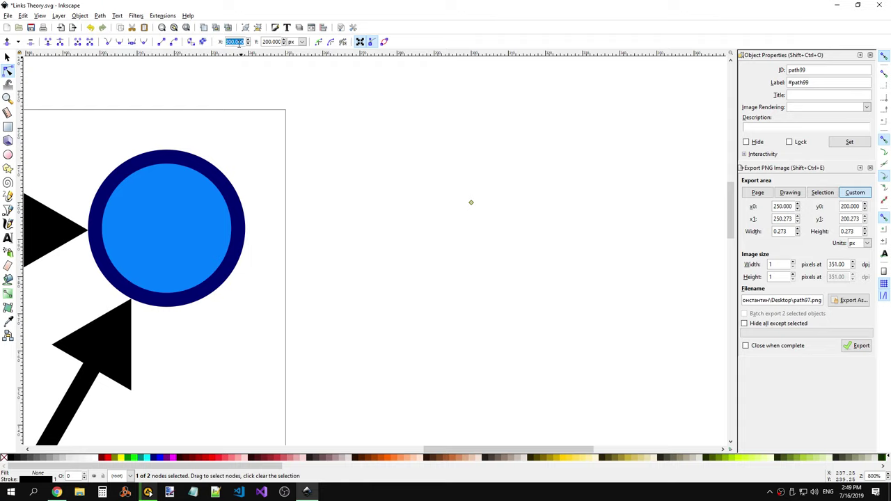
{"action": "key", "text": "Return"}
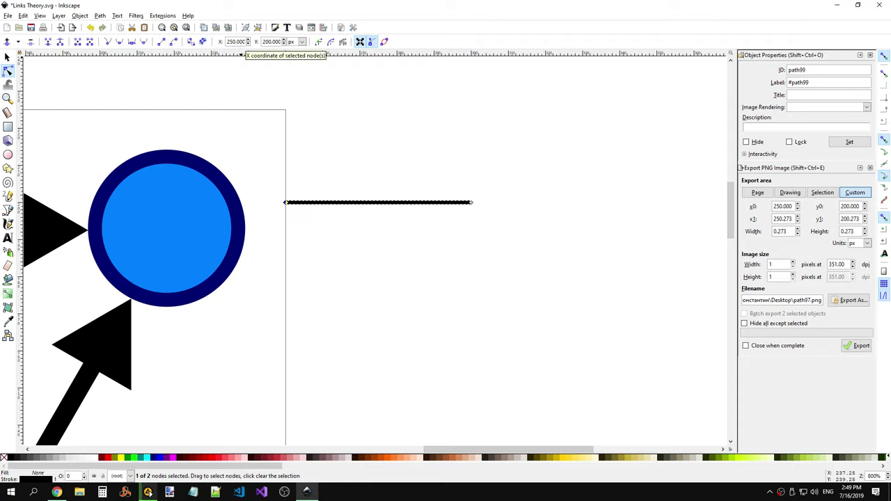
{"action": "left_click_drag", "start_coordinate": [276, 145], "coordinate": [541, 245]}
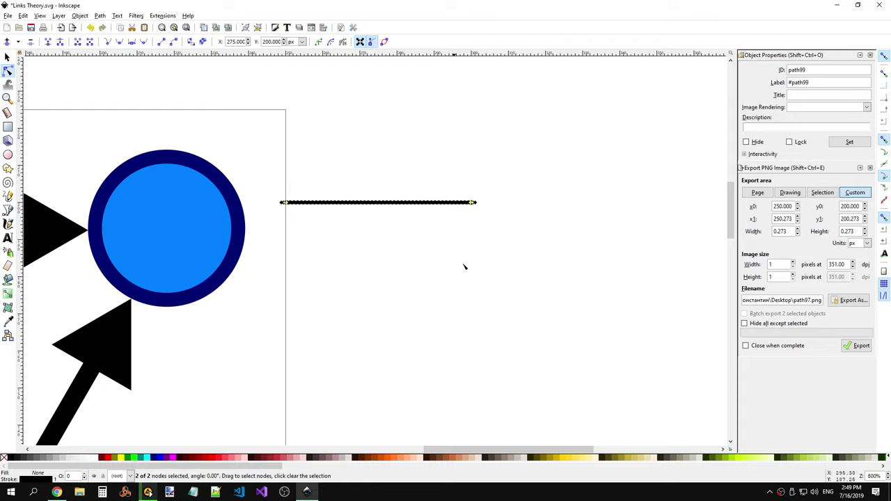
{"action": "key", "text": "alt+Tab"}
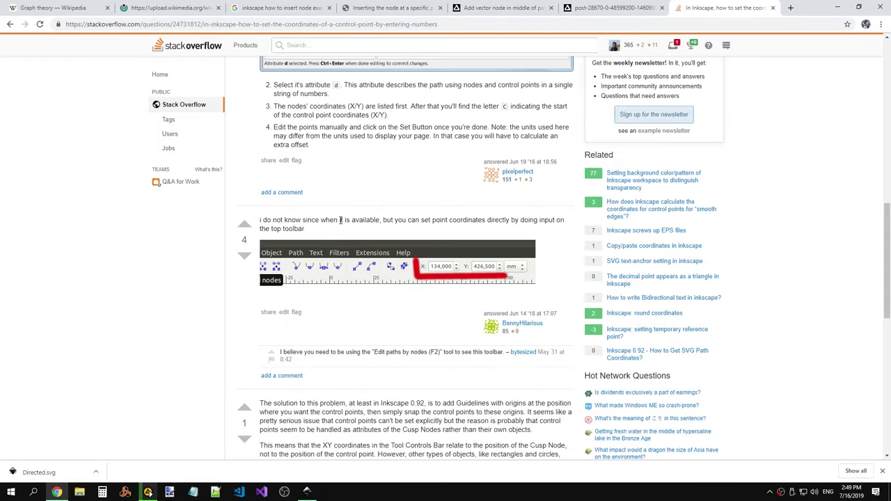
Step: Upvote the toolbar-coordinates answer and scroll back to the top of the question
{"action": "left_click_drag", "start_coordinate": [340, 220], "coordinate": [445, 221]}
{"action": "left_click", "coordinate": [445, 221]}
{"action": "left_click", "coordinate": [247, 226]}
{"action": "scroll", "coordinate": [380, 318], "scroll_direction": "up", "scroll_amount": 2}
{"action": "scroll", "coordinate": [379, 318], "scroll_direction": "up", "scroll_amount": 4}
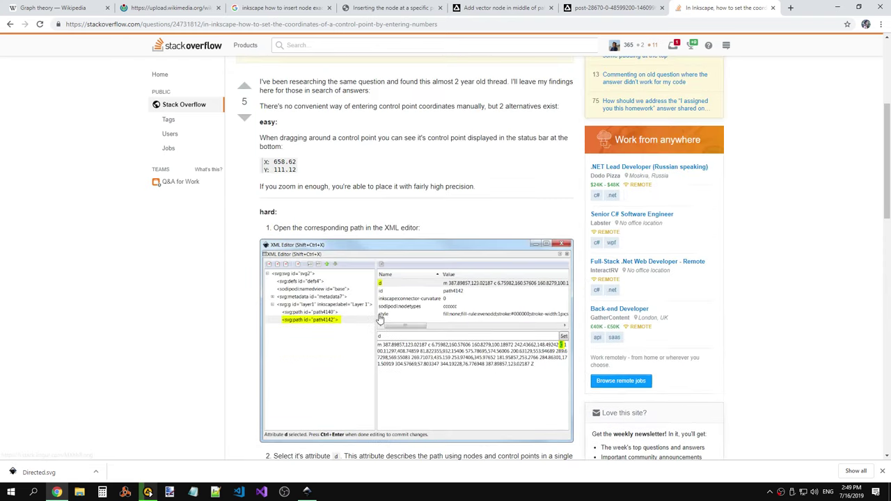
{"action": "scroll", "coordinate": [379, 318], "scroll_direction": "up", "scroll_amount": 2}
{"action": "scroll", "coordinate": [380, 318], "scroll_direction": "up", "scroll_amount": 1}
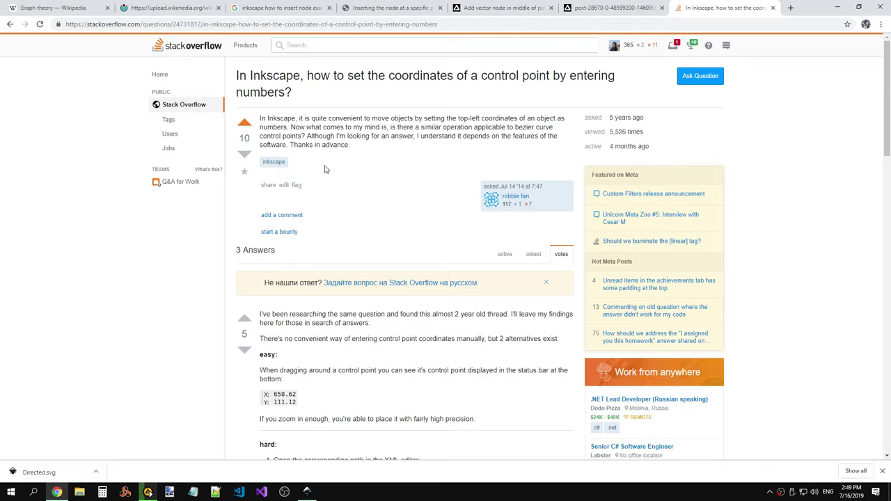
{"action": "key", "text": "alt+Tab"}
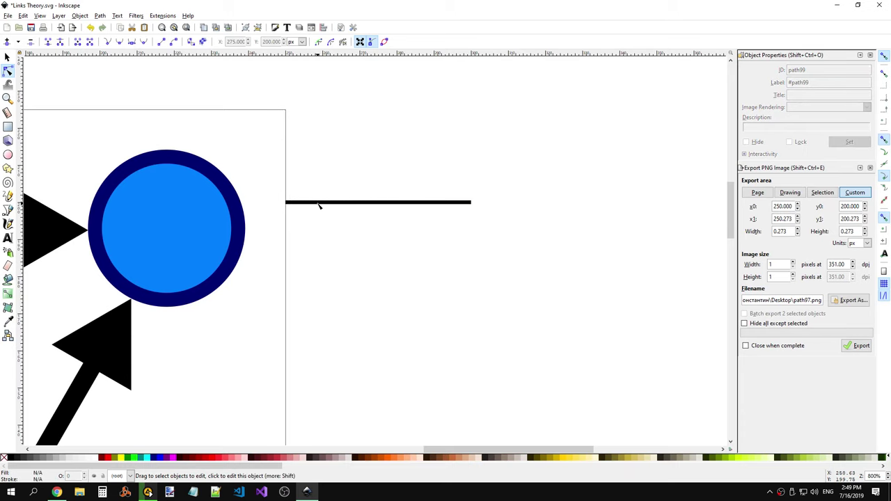
Step: Insert a node in the middle of path99 and set its X to 275
{"action": "left_click", "coordinate": [412, 203]}
{"action": "left_click", "coordinate": [442, 270]}
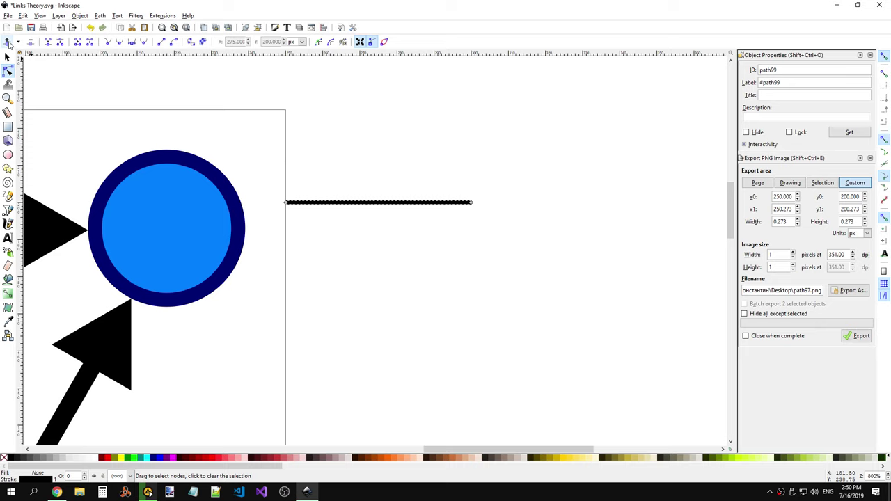
{"action": "left_click", "coordinate": [376, 204]}
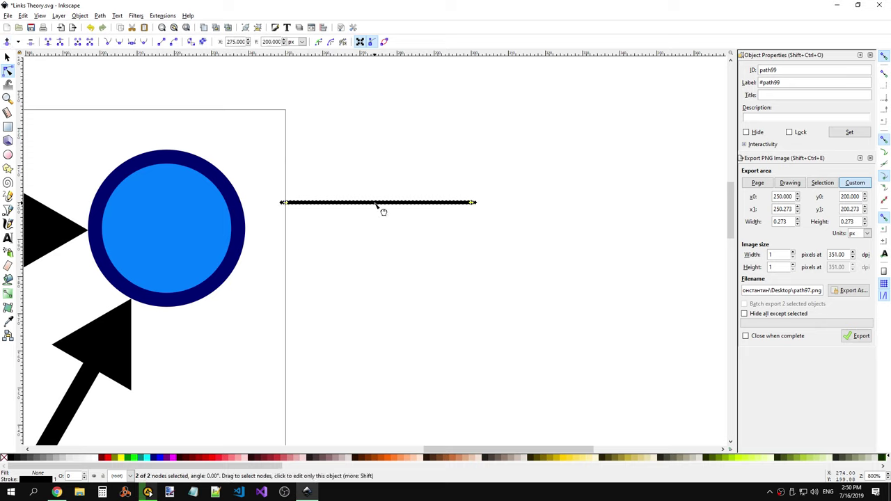
{"action": "double_click", "coordinate": [374, 202]}
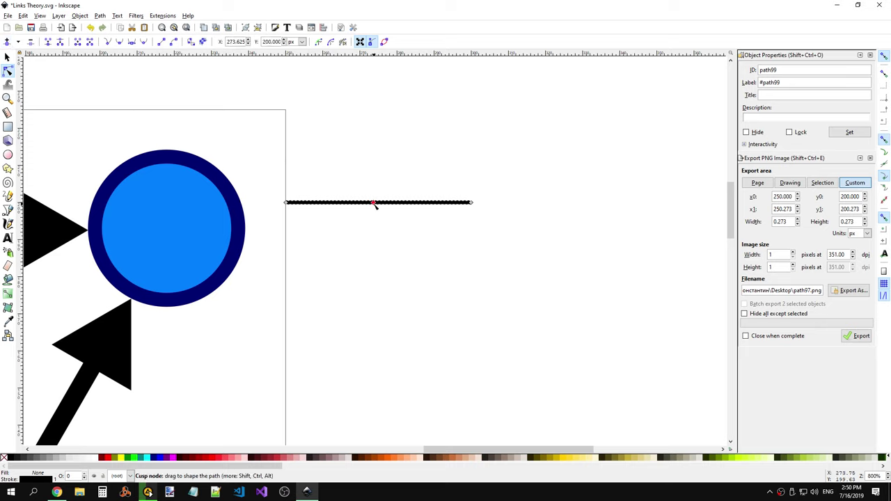
{"action": "left_click", "coordinate": [286, 202]}
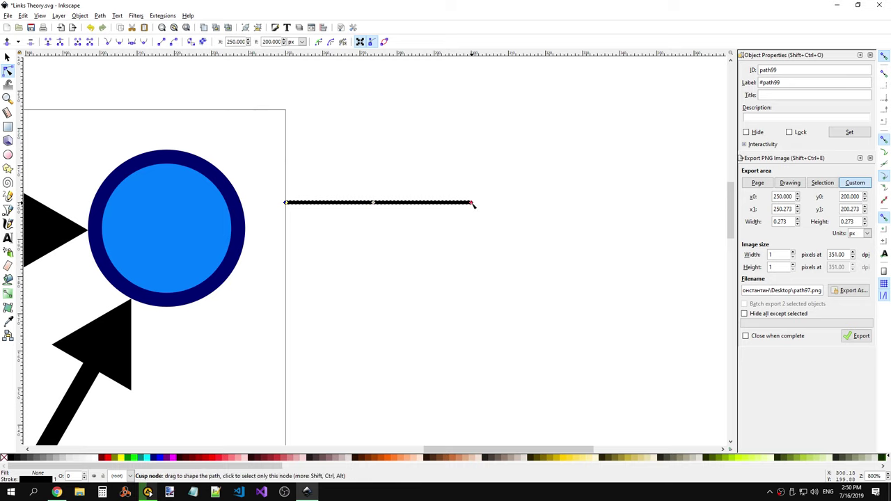
{"action": "left_click", "coordinate": [374, 203]}
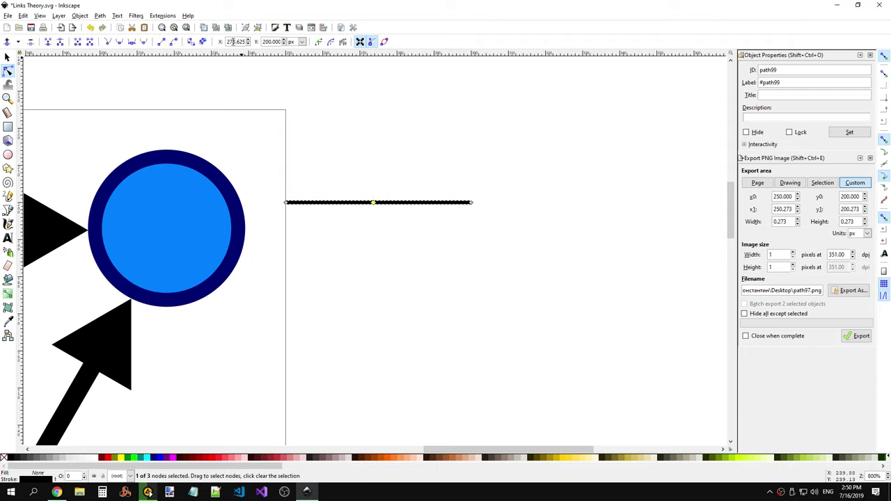
{"action": "type", "text": "275"}
{"action": "left_click", "coordinate": [432, 244]}
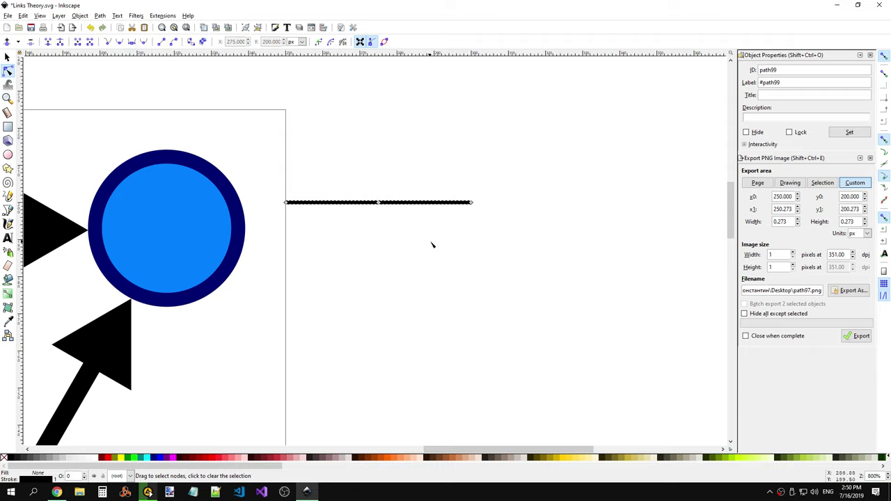
{"action": "key", "text": "alt+Tab"}
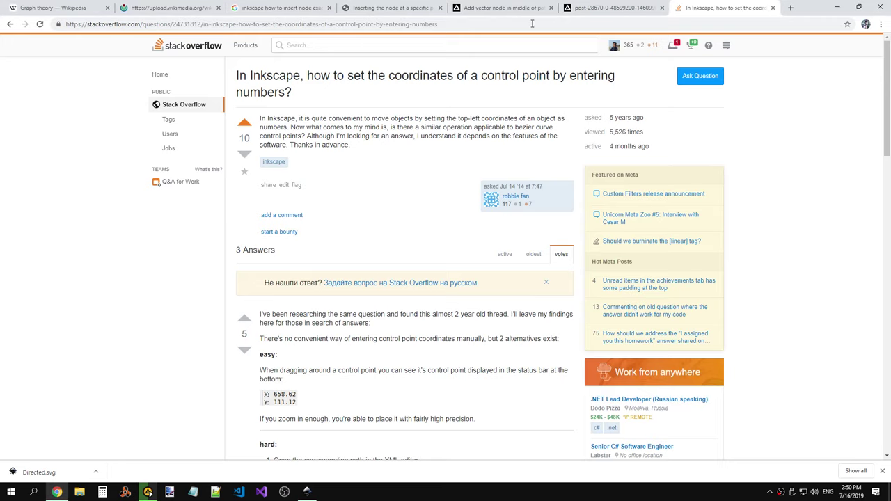
Step: Open the linksplatform.github.io/itself.html Bézier demo in a new tab
{"action": "left_click", "coordinate": [790, 8]}
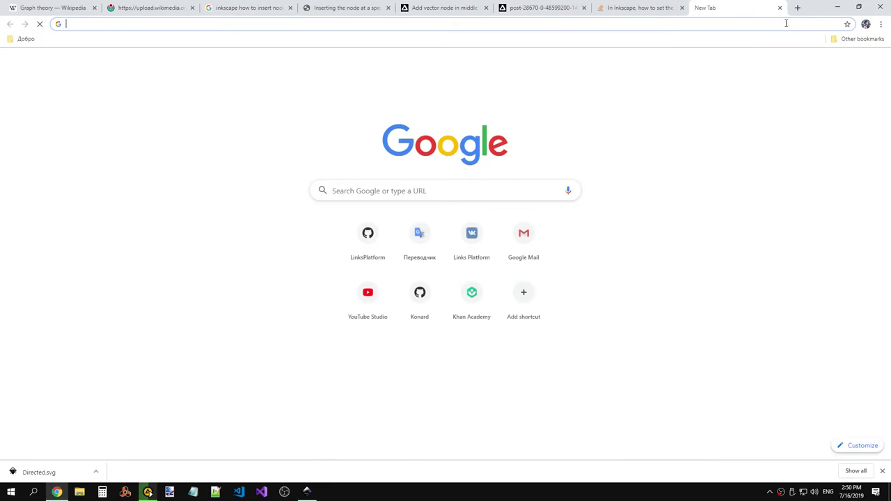
{"action": "type", "text": "itself"}
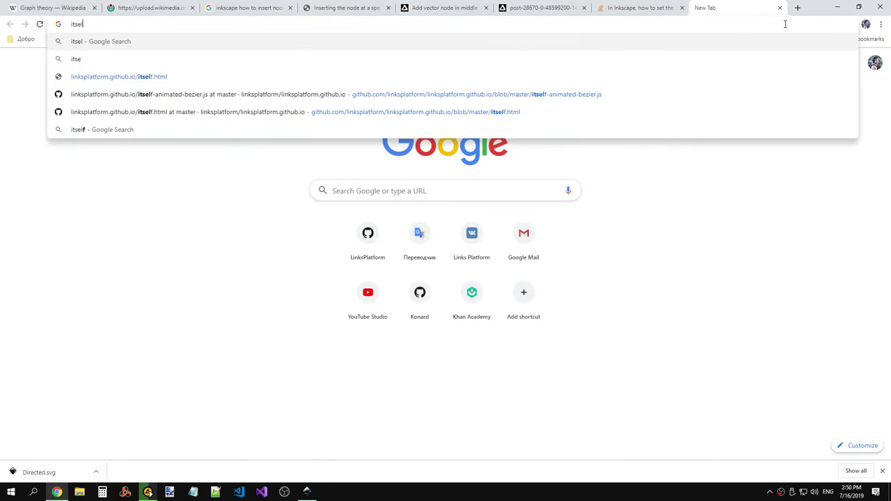
{"action": "key", "text": "Return"}
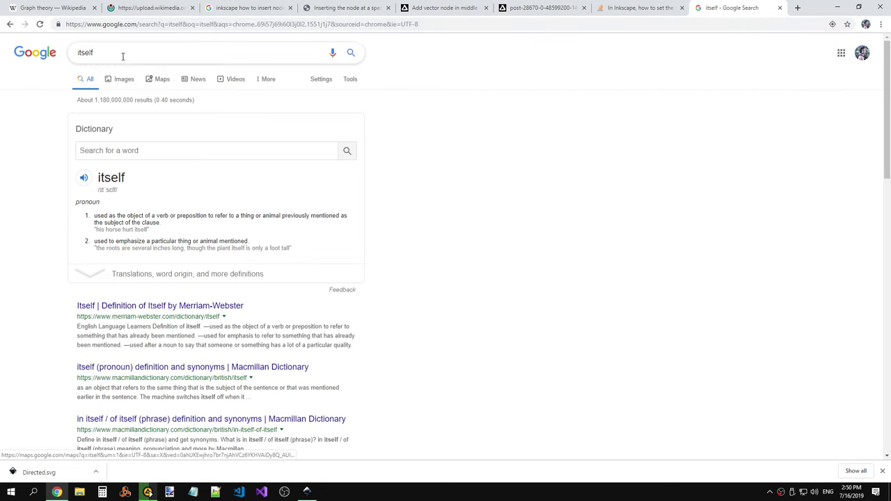
{"action": "left_click", "coordinate": [118, 52]}
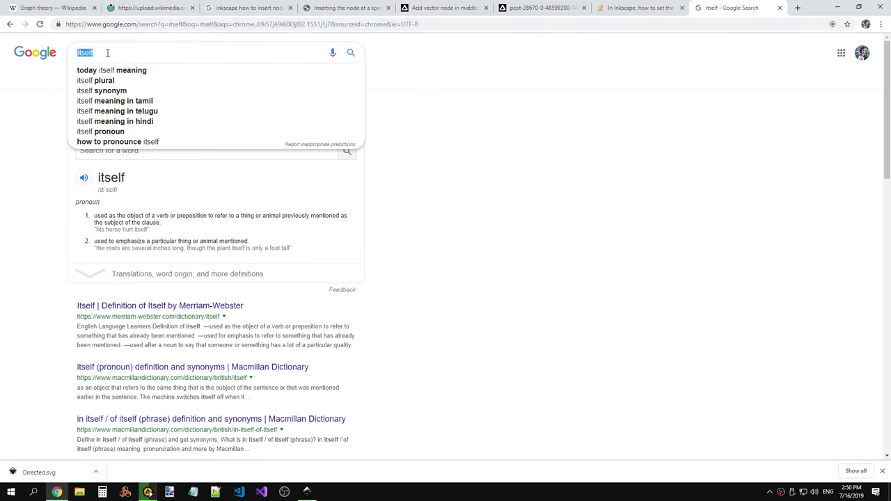
{"action": "left_click", "coordinate": [181, 25]}
{"action": "type", "text": "its"}
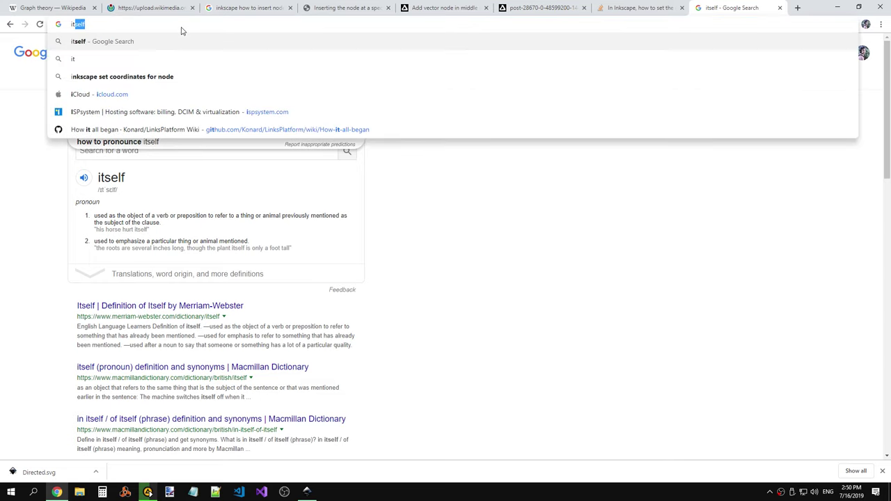
{"action": "key", "text": "Down"}
{"action": "key", "text": "Down"}
{"action": "key", "text": "Return"}
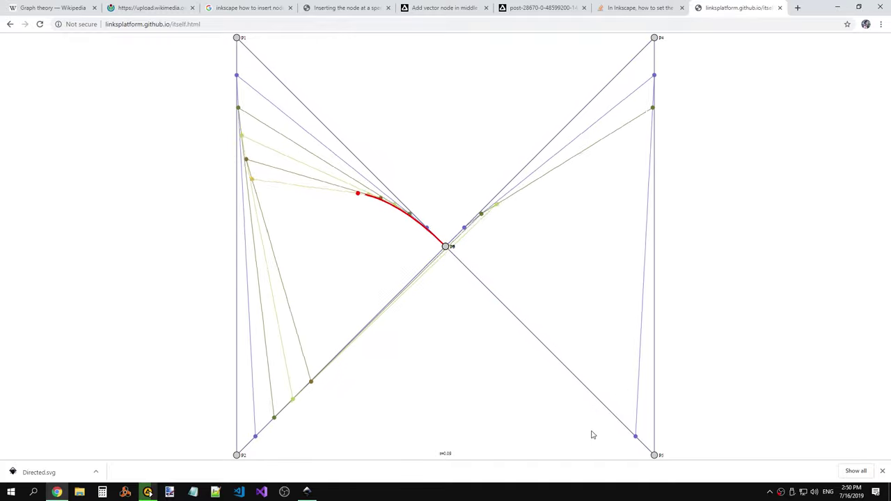
Step: Drag the demo's control points P3 and P0 to new positions
{"action": "left_click_drag", "start_coordinate": [446, 248], "coordinate": [444, 456]}
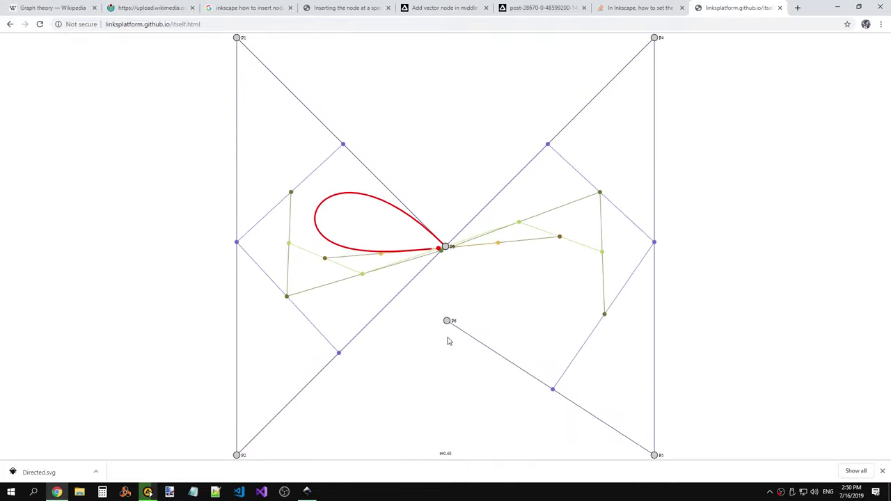
{"action": "mouse_move", "coordinate": [446, 248]}
{"action": "left_mouse_down"}
{"action": "mouse_move", "coordinate": [456, 262]}
{"action": "mouse_move", "coordinate": [446, 37]}
{"action": "left_mouse_up"}
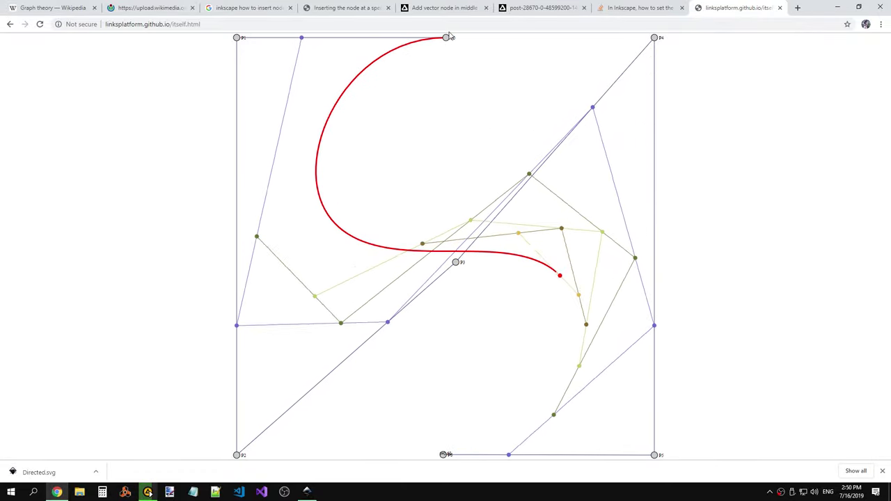
{"action": "left_click_drag", "start_coordinate": [447, 39], "coordinate": [432, 155]}
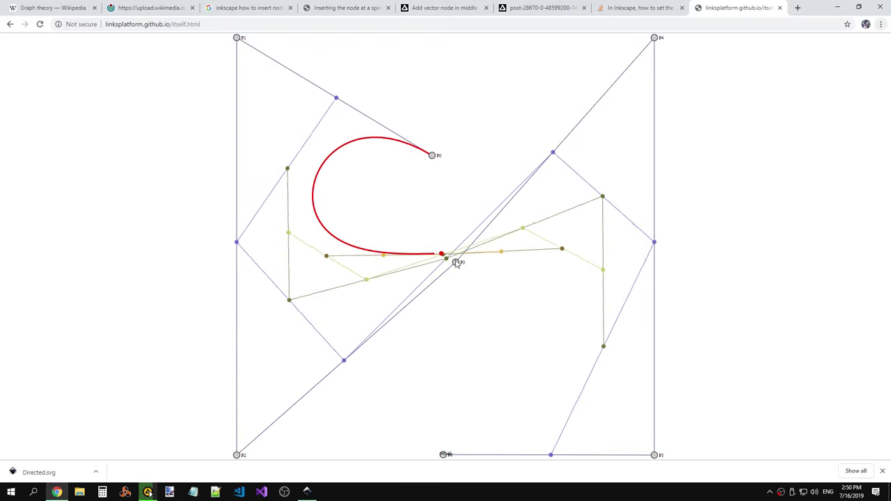
{"action": "key", "text": "alt+Tab"}
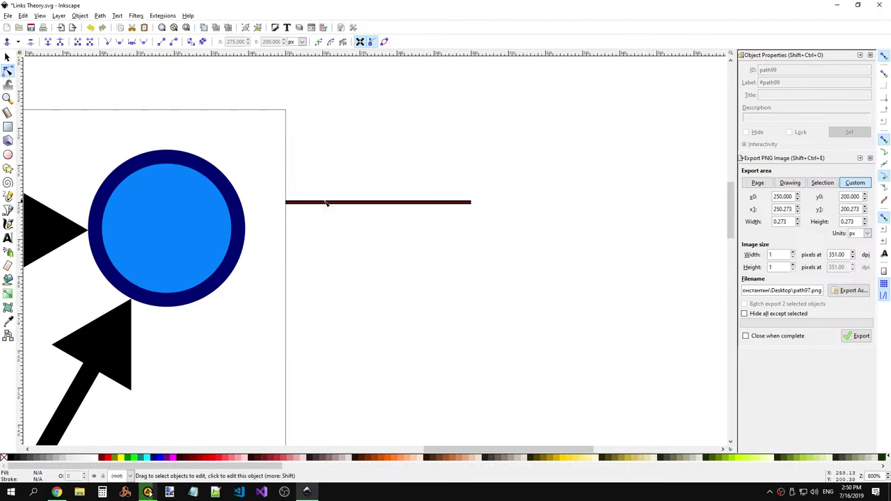
Step: Add a node between the left end and middle, placing it at X 262.5, Y 200
{"action": "double_click", "coordinate": [330, 203]}
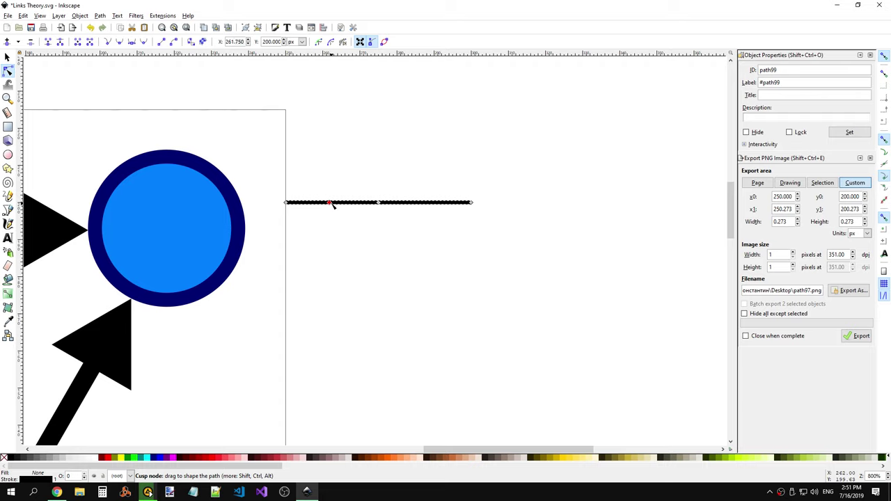
{"action": "left_click_drag", "start_coordinate": [332, 204], "coordinate": [335, 208]}
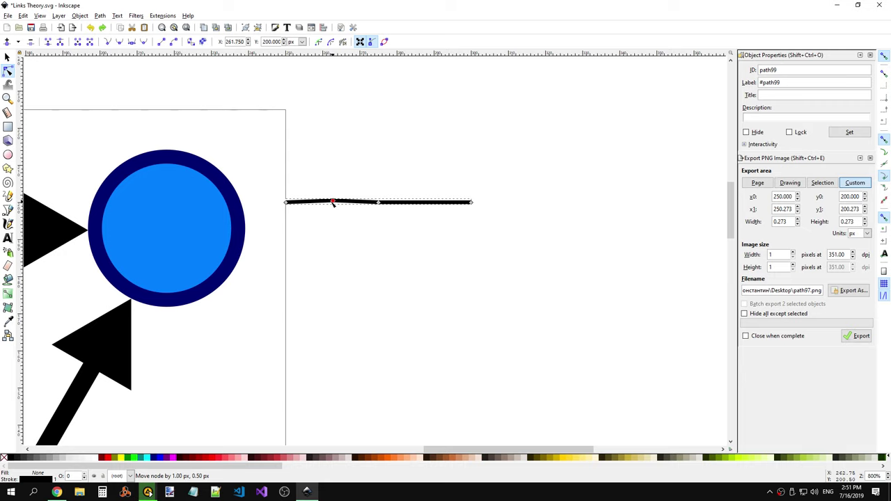
{"action": "left_click_drag", "start_coordinate": [335, 208], "coordinate": [333, 208]}
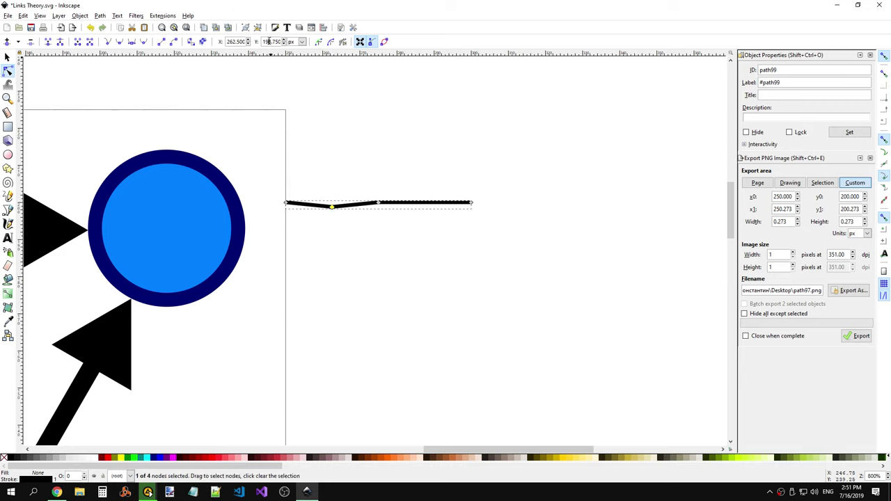
{"action": "type", "text": "200.000"}
{"action": "key", "text": "Return"}
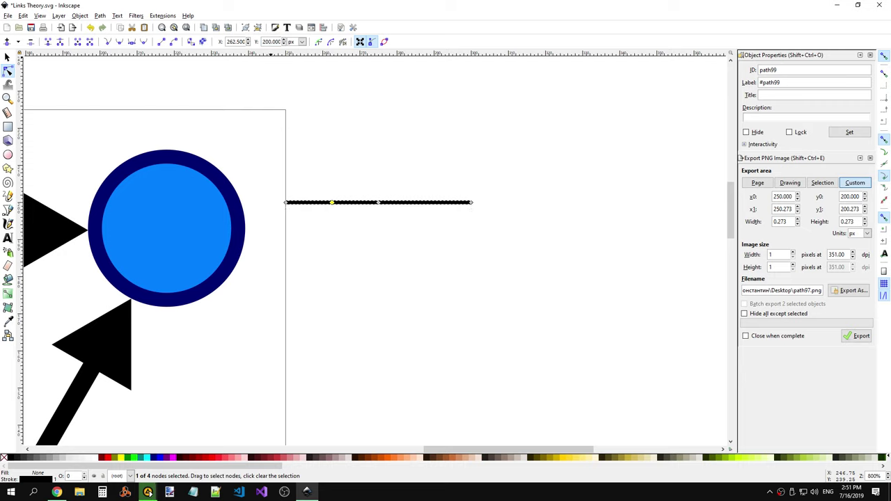
Step: Check the X of the middle, left and new nodes, then start Calculator
{"action": "left_click", "coordinate": [377, 203]}
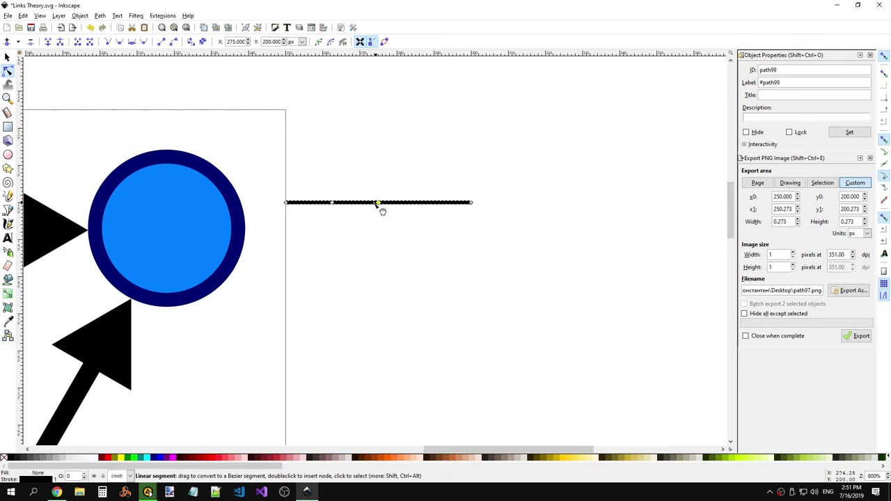
{"action": "left_click", "coordinate": [286, 203]}
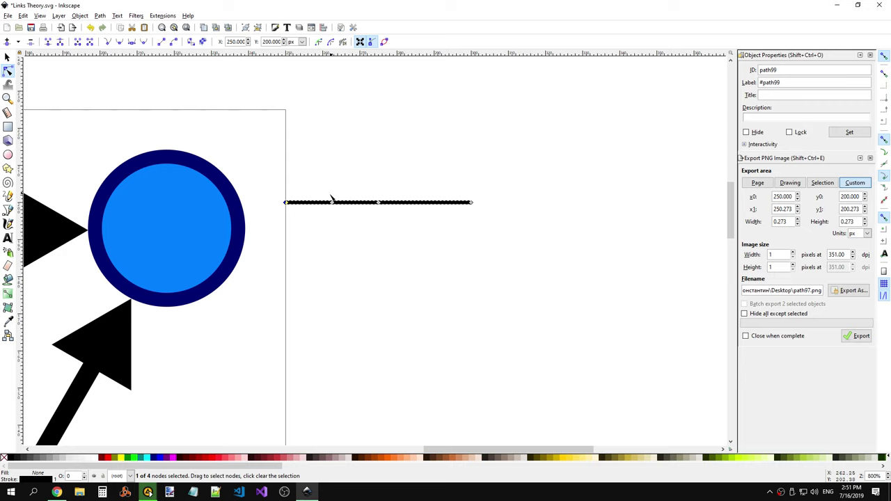
{"action": "left_click", "coordinate": [376, 202]}
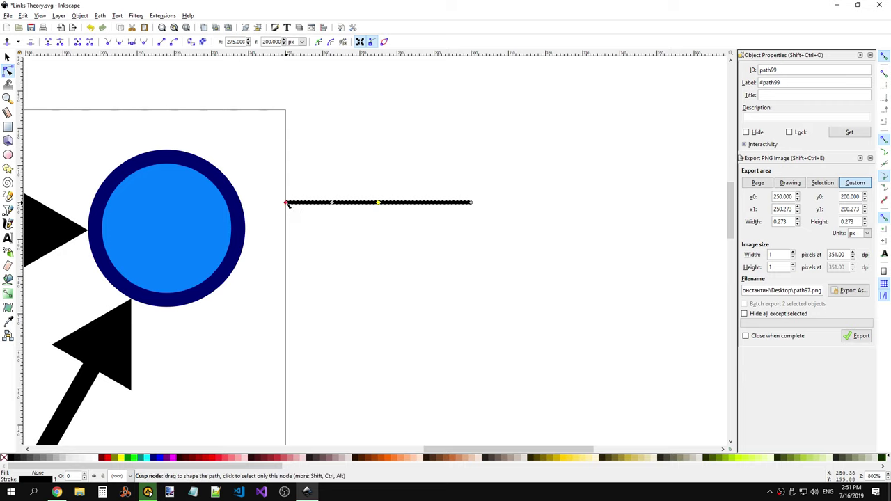
{"action": "left_click", "coordinate": [333, 202]}
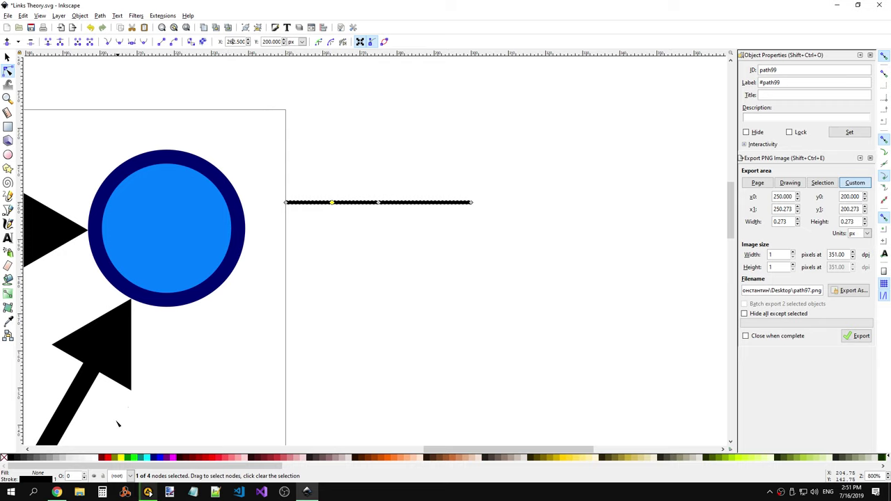
{"action": "left_click", "coordinate": [102, 492]}
Step: Compute 275 ÷ 2 in Calculator, then select the quarter-way node on the Inkscape path
{"action": "left_click", "coordinate": [473, 338]}
{"action": "left_click", "coordinate": [426, 289]}
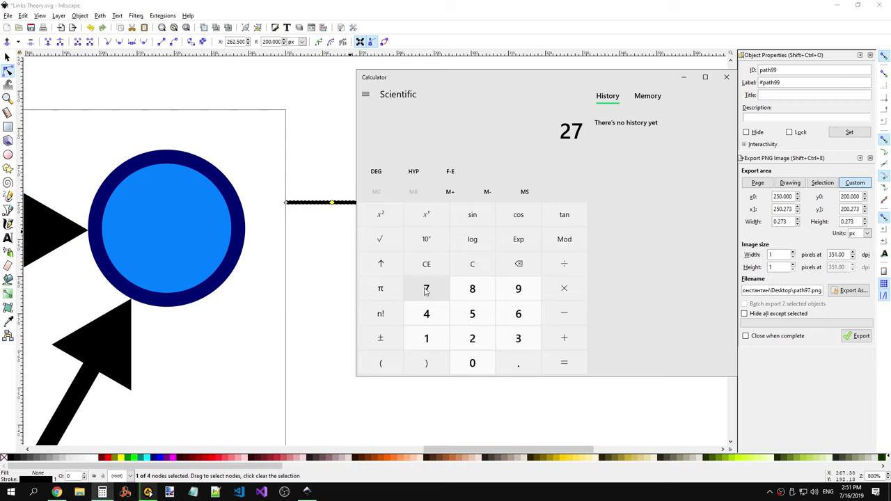
{"action": "left_click", "coordinate": [472, 313]}
{"action": "left_click", "coordinate": [557, 289]}
{"action": "left_click", "coordinate": [472, 338]}
{"action": "left_click", "coordinate": [564, 363]}
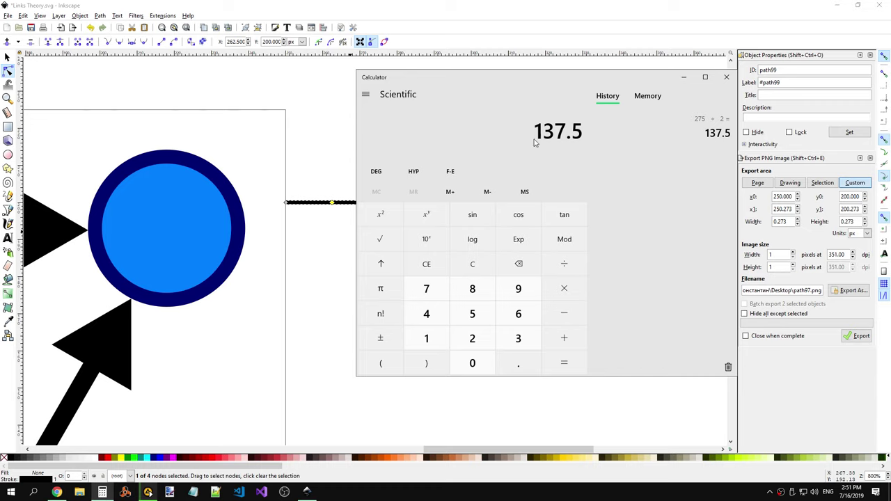
{"action": "left_click", "coordinate": [684, 76]}
{"action": "left_click", "coordinate": [332, 203]}
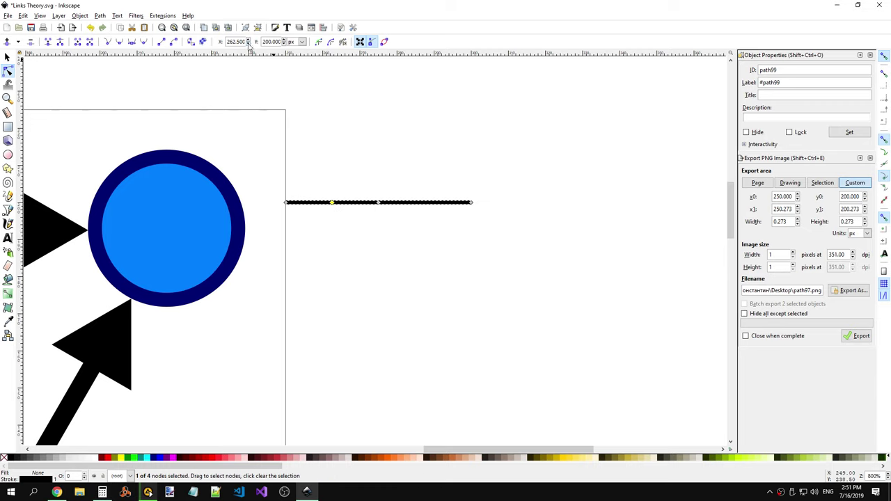
Step: In Calculator, compute 25 ÷ 2 + 250 to get 262.5
{"action": "key", "text": "alt+Tab"}
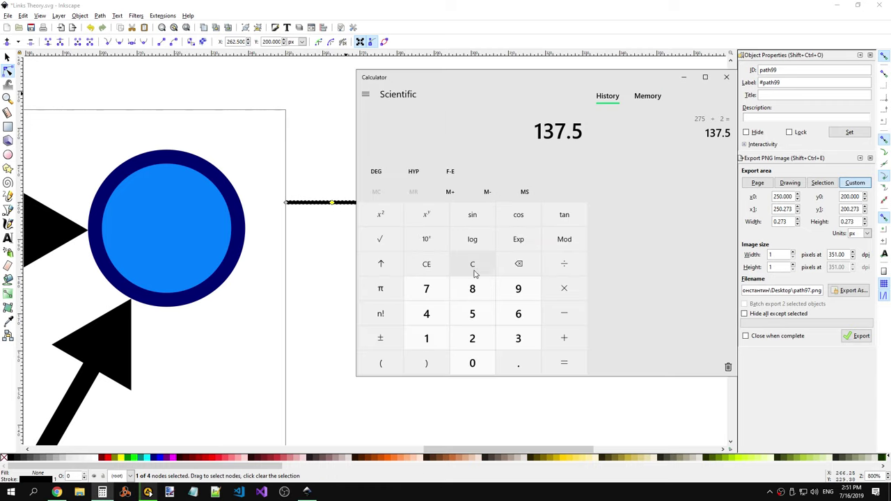
{"action": "left_click", "coordinate": [472, 264]}
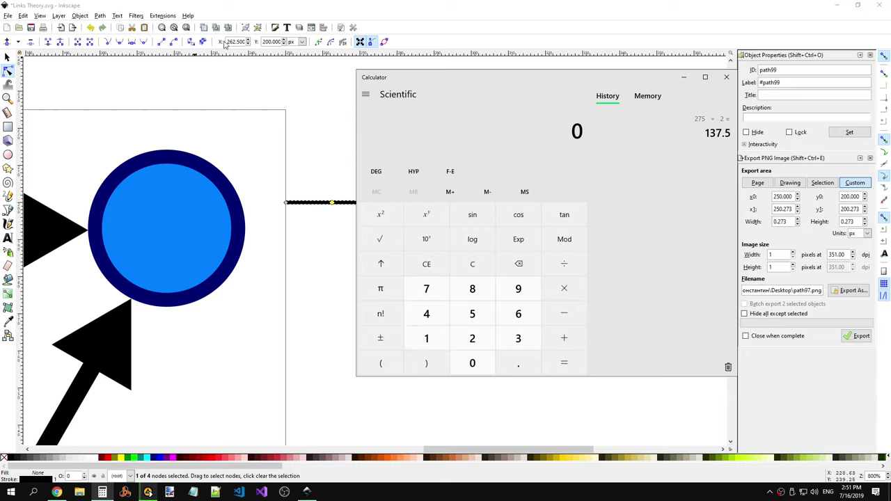
{"action": "left_click", "coordinate": [475, 342]}
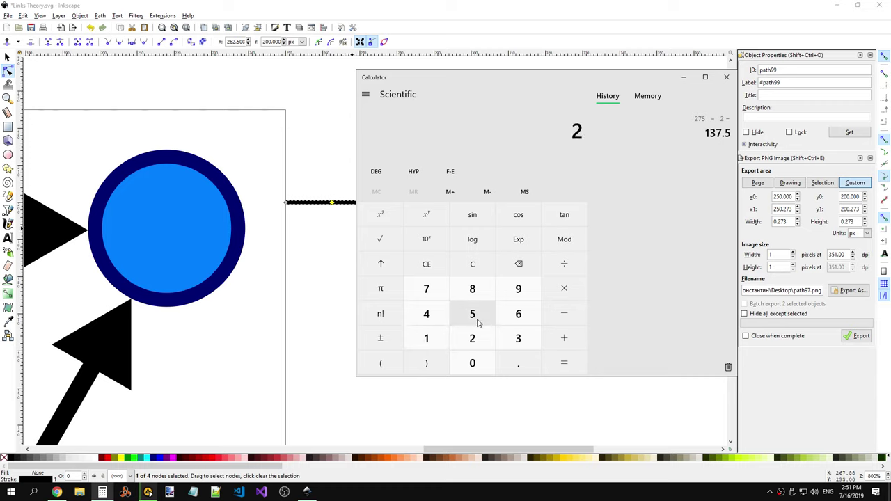
{"action": "left_click", "coordinate": [472, 264]}
{"action": "left_click", "coordinate": [475, 341]}
{"action": "left_click", "coordinate": [472, 317]}
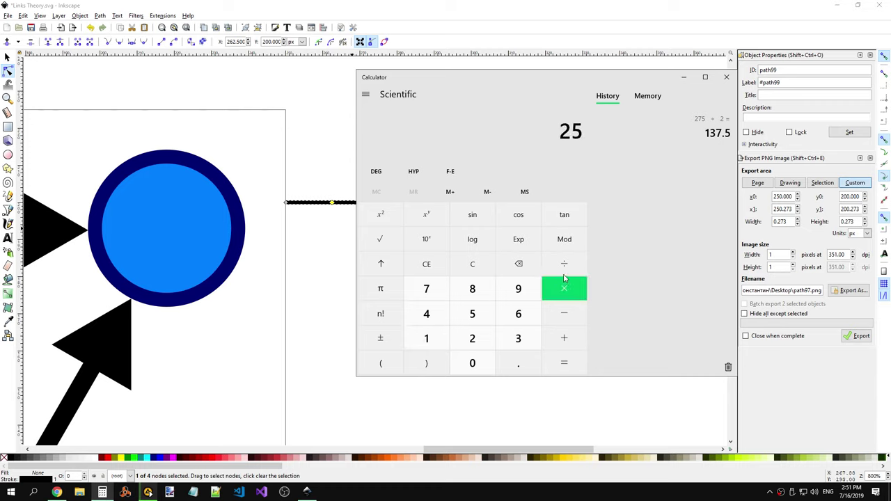
{"action": "left_click", "coordinate": [565, 264]}
{"action": "left_click", "coordinate": [474, 340]}
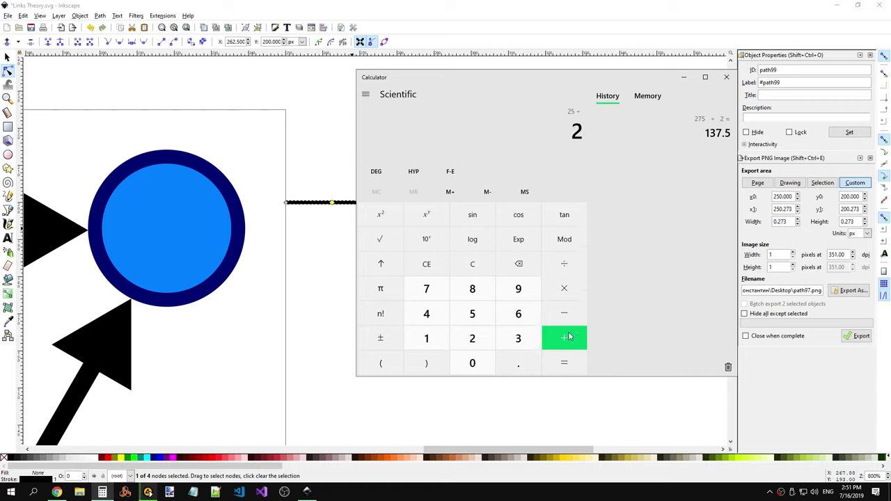
{"action": "left_click", "coordinate": [564, 338]}
{"action": "left_click", "coordinate": [473, 339]}
{"action": "left_click", "coordinate": [472, 314]}
{"action": "left_click", "coordinate": [472, 363]}
{"action": "left_click", "coordinate": [564, 363]}
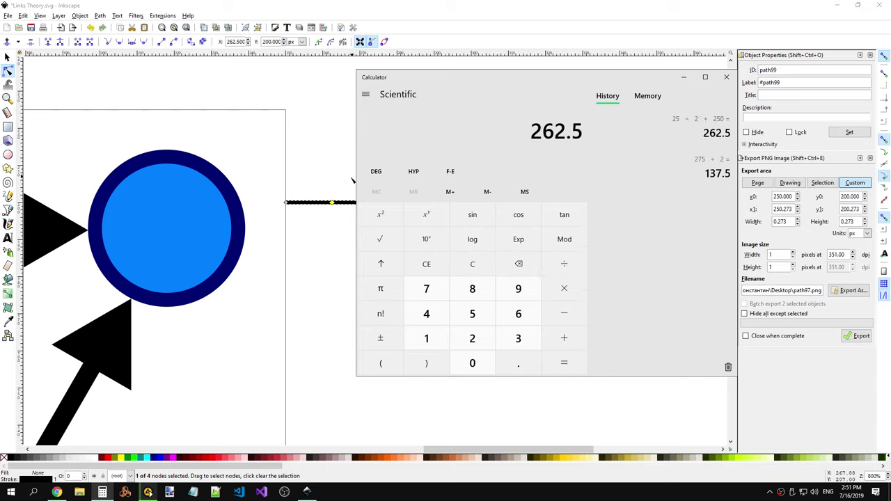
Step: Reselect the Inkscape line, then add 25 ÷ 2 to 262.5 twice, reaching 275 and 287.5
{"action": "left_click", "coordinate": [240, 43]}
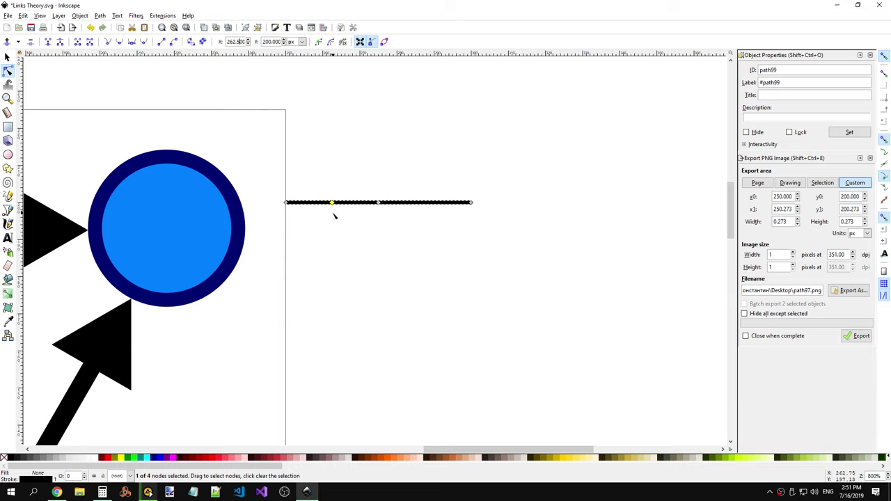
{"action": "left_click", "coordinate": [324, 148]}
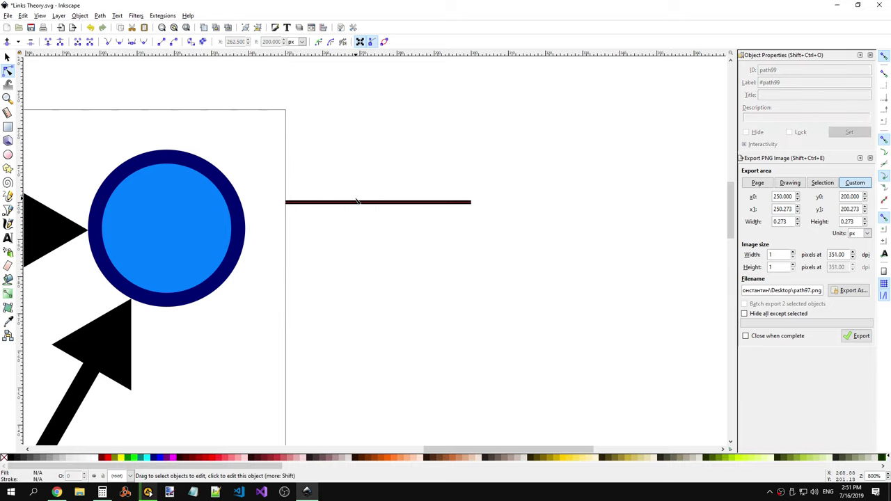
{"action": "left_click", "coordinate": [357, 202]}
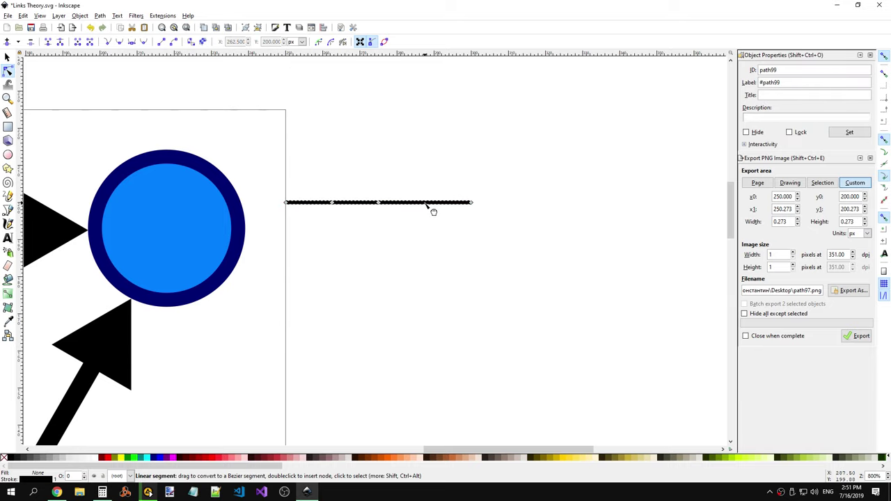
{"action": "key", "text": "alt+Tab"}
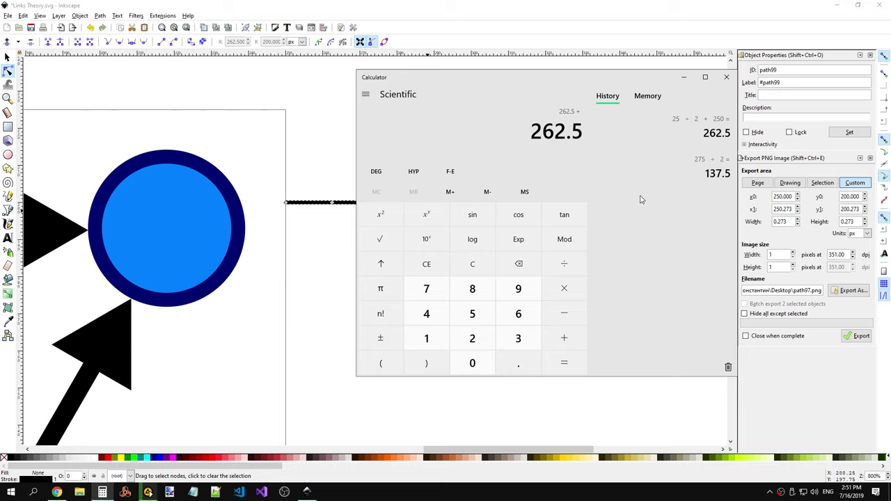
{"action": "left_click", "coordinate": [477, 342]}
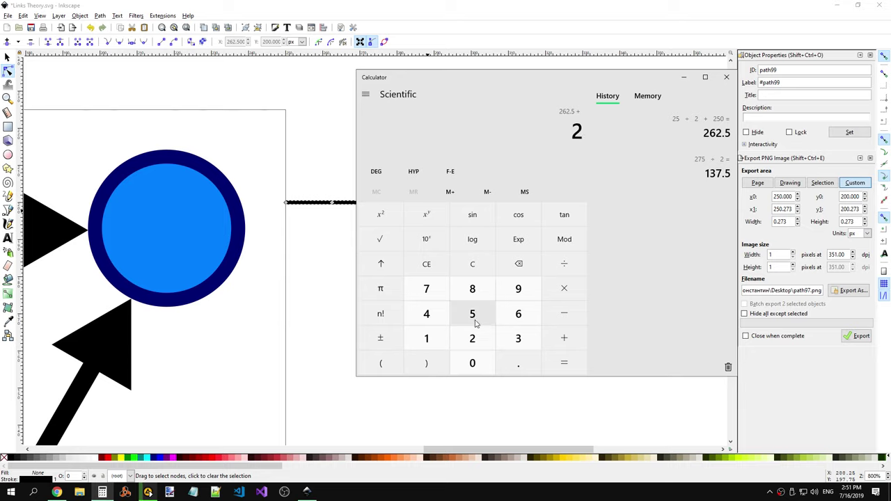
{"action": "left_click", "coordinate": [474, 316]}
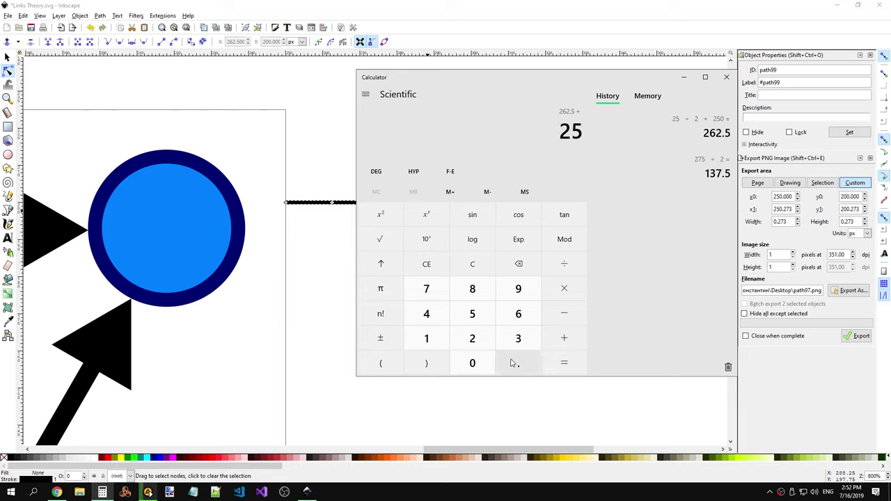
{"action": "left_click", "coordinate": [565, 264]}
{"action": "left_click", "coordinate": [472, 339]}
{"action": "left_click", "coordinate": [564, 363]}
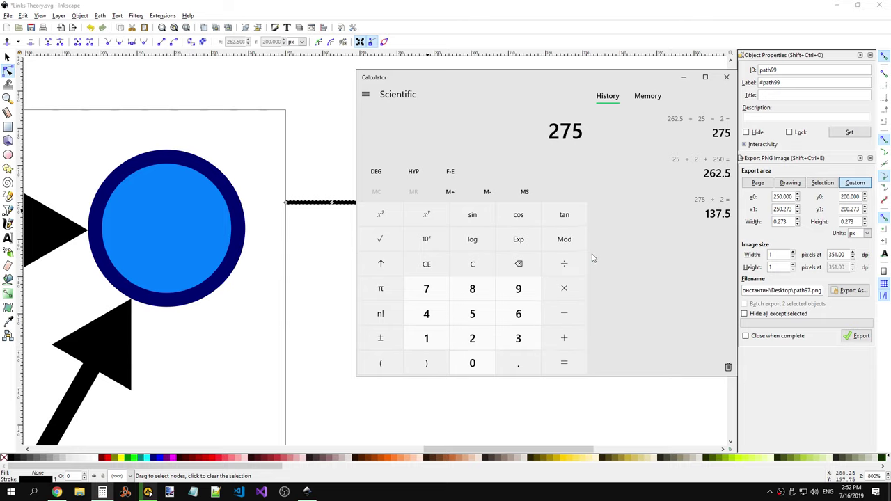
{"action": "left_click", "coordinate": [564, 363]}
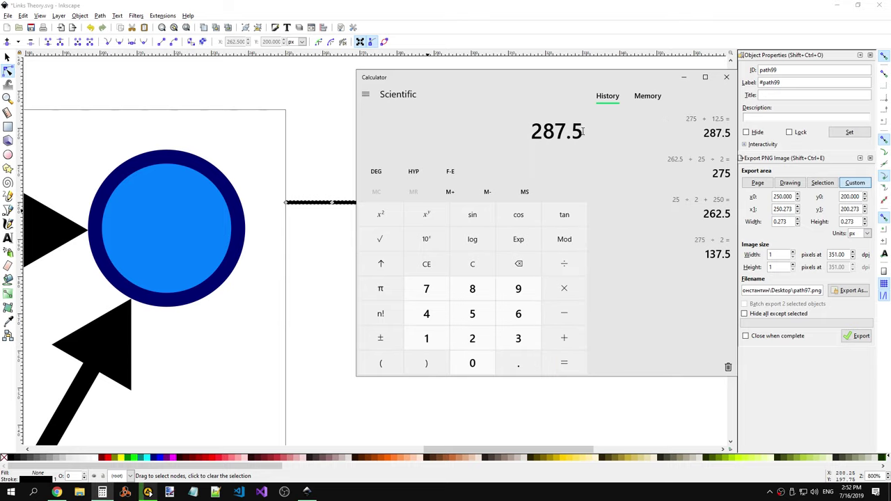
{"action": "left_click", "coordinate": [355, 230]}
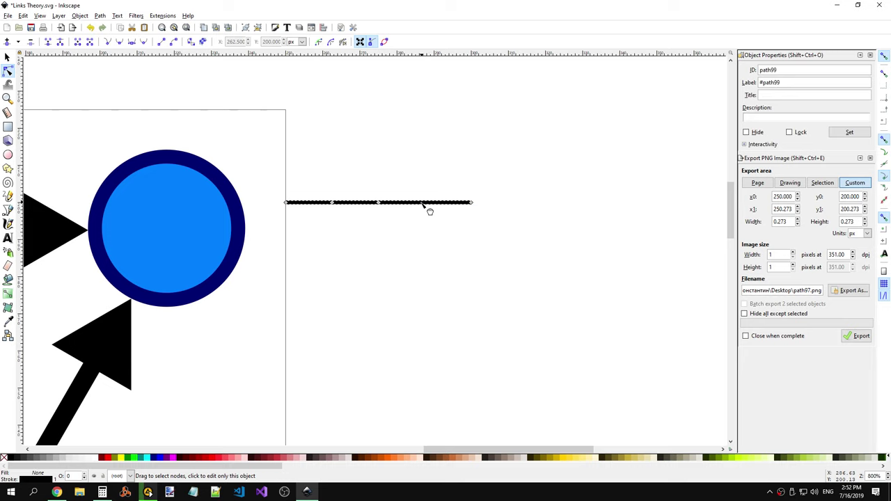
Step: Insert a new node on the line's last segment, undoing a test nudge to keep it straight
{"action": "left_click", "coordinate": [425, 202]}
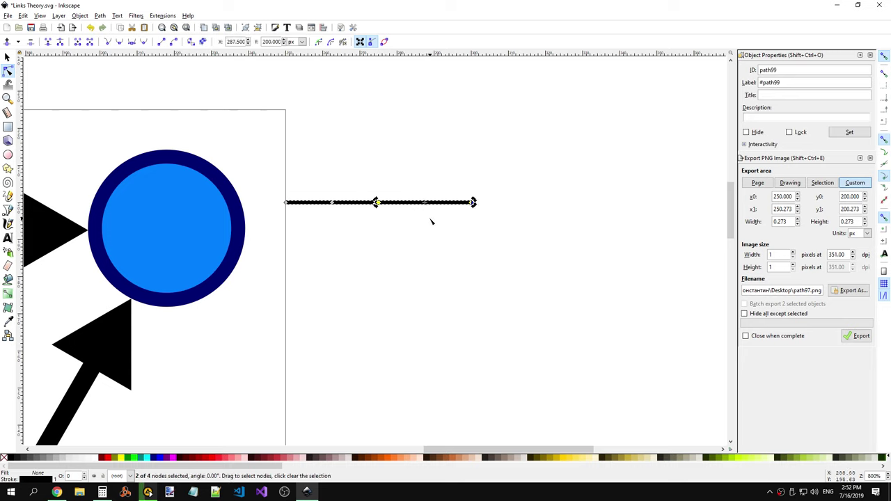
{"action": "left_click", "coordinate": [432, 221]}
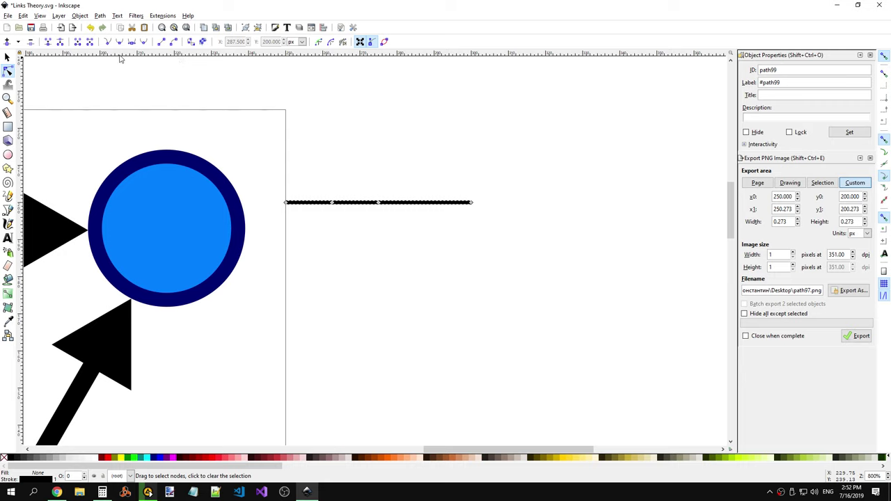
{"action": "left_click", "coordinate": [426, 204]}
{"action": "key", "text": "Insert"}
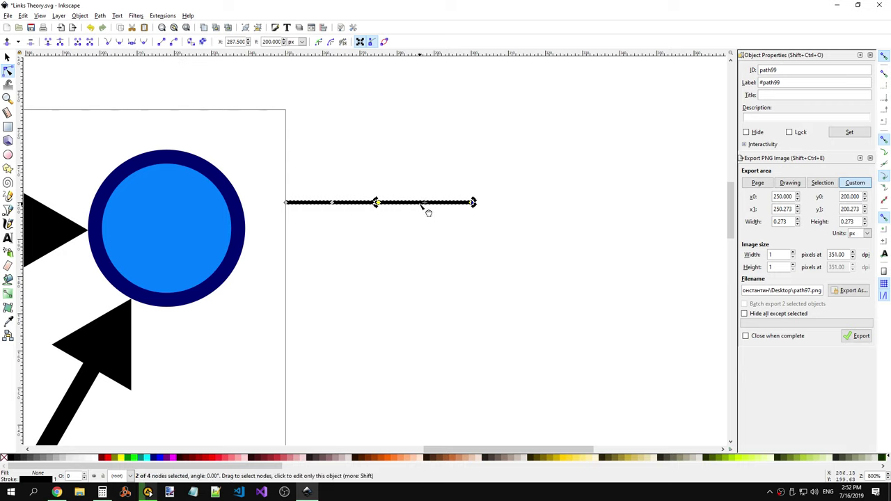
{"action": "key", "text": "Down"}
{"action": "key", "text": "ctrl+z"}
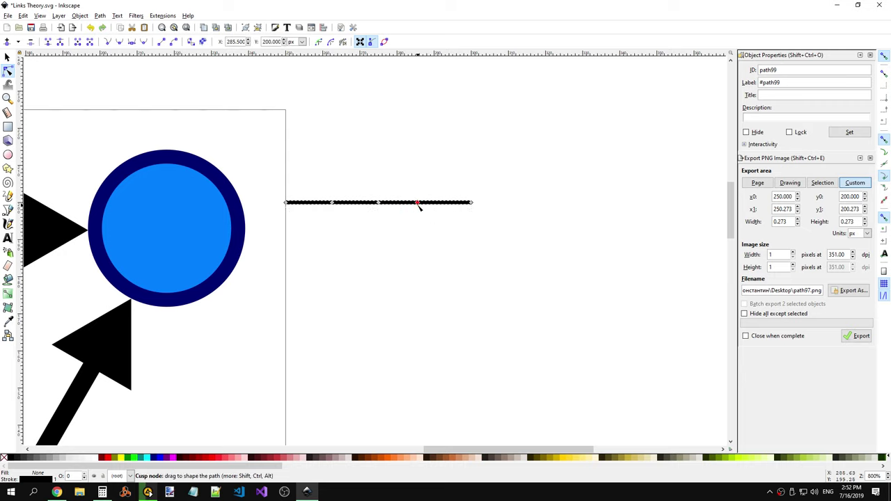
{"action": "left_click_drag", "start_coordinate": [421, 204], "coordinate": [425, 203]}
Step: Edit the node's X value, then test-drag the second node into a V and undo it
{"action": "key", "text": "alt+Tab"}
{"action": "key", "text": "alt+Tab"}
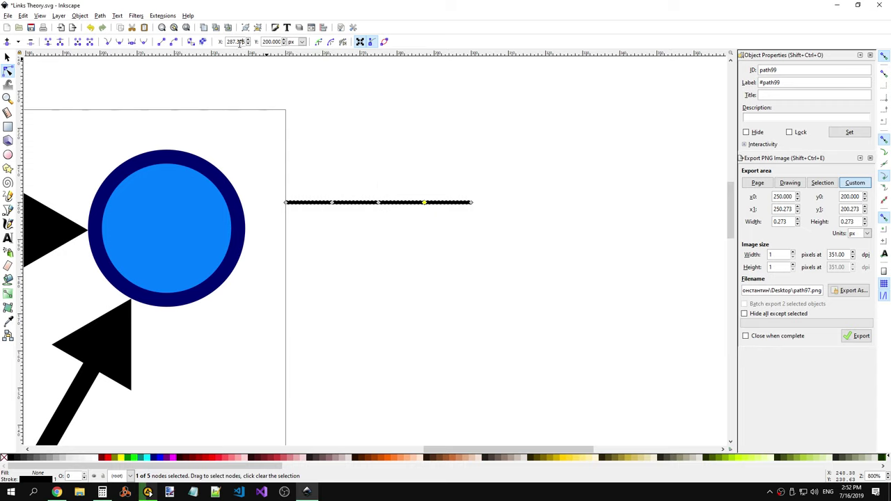
{"action": "left_click_drag", "start_coordinate": [238, 42], "coordinate": [262, 44]}
{"action": "key", "text": "BackSpace"}
{"action": "left_click", "coordinate": [371, 261]}
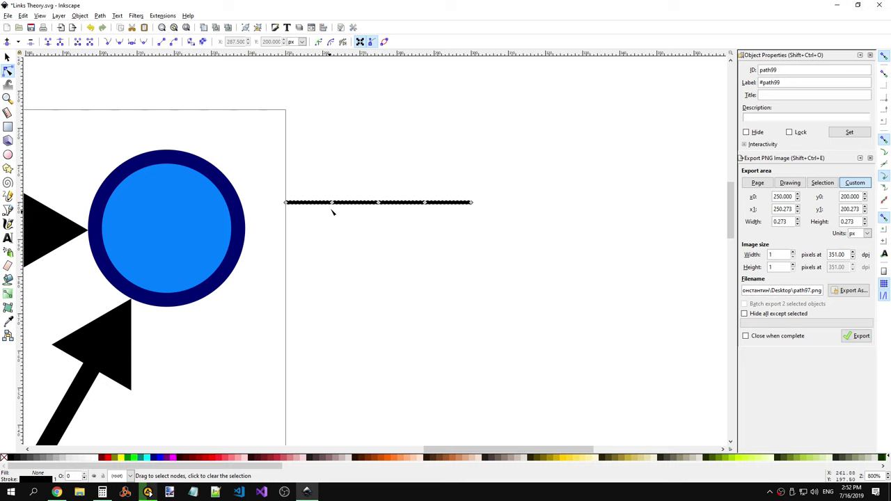
{"action": "key", "text": "alt+Tab"}
{"action": "key", "text": "alt+Tab"}
{"action": "key", "text": "alt+Tab"}
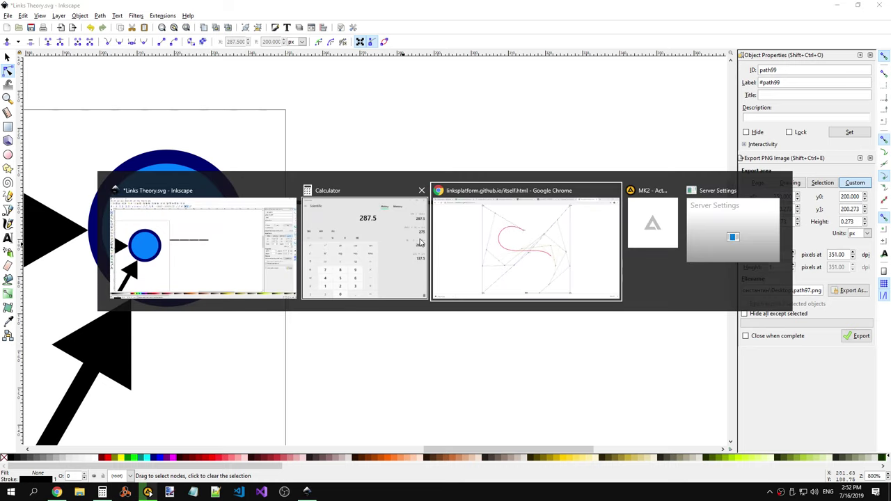
{"action": "key", "text": "alt+Tab"}
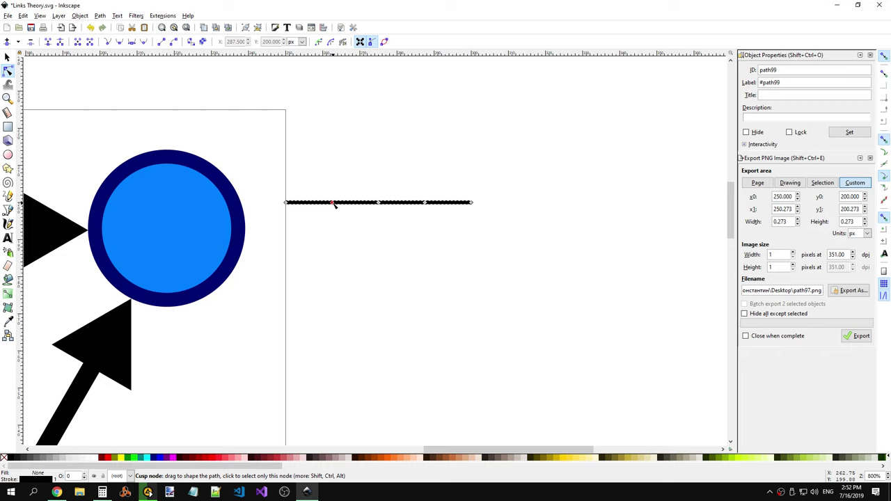
{"action": "left_click_drag", "start_coordinate": [335, 204], "coordinate": [332, 241]}
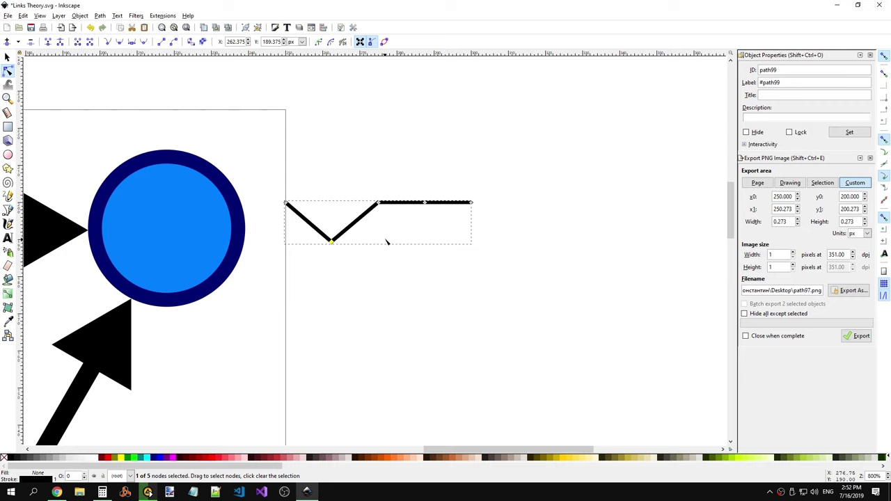
{"action": "key", "text": "ctrl+z"}
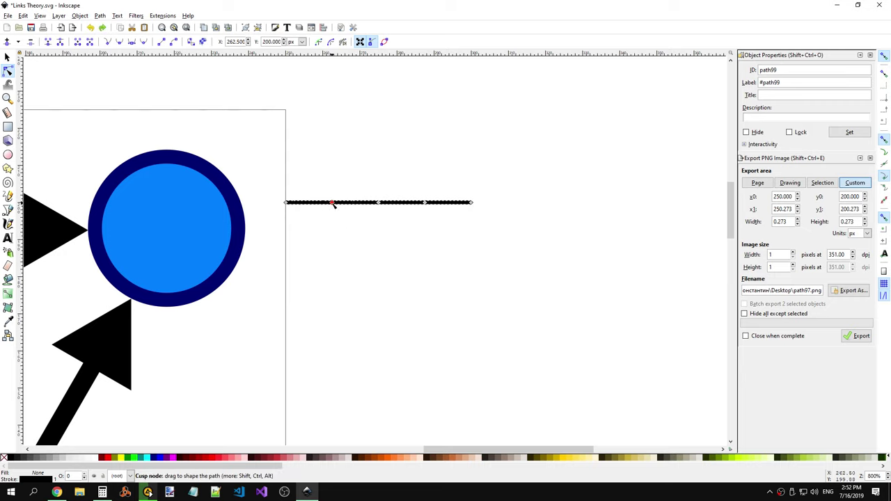
Step: Set the node at X 262.5 to Y 175, dipping the line into a V
{"action": "left_click", "coordinate": [286, 203]}
{"action": "left_click", "coordinate": [378, 203]}
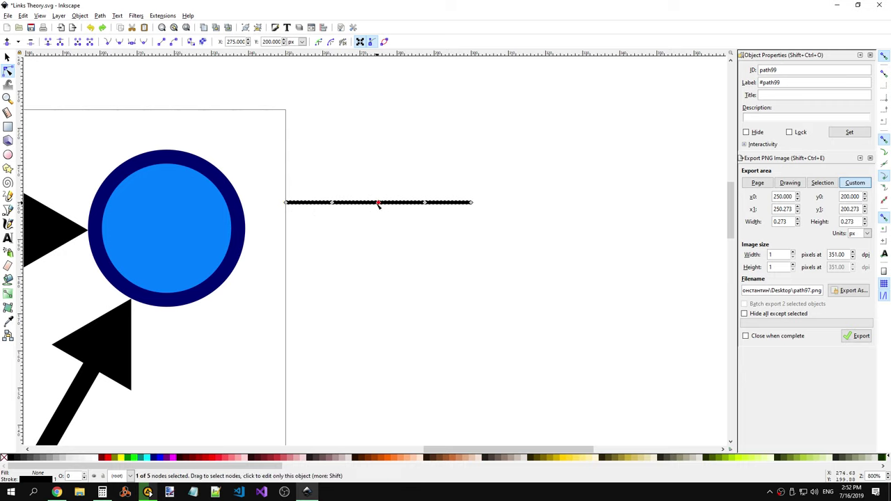
{"action": "left_click", "coordinate": [287, 204]}
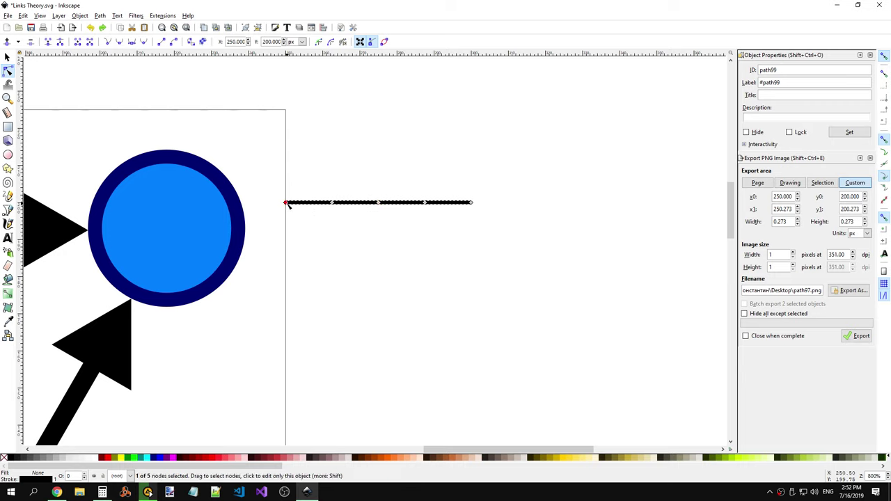
{"action": "left_click", "coordinate": [378, 202]}
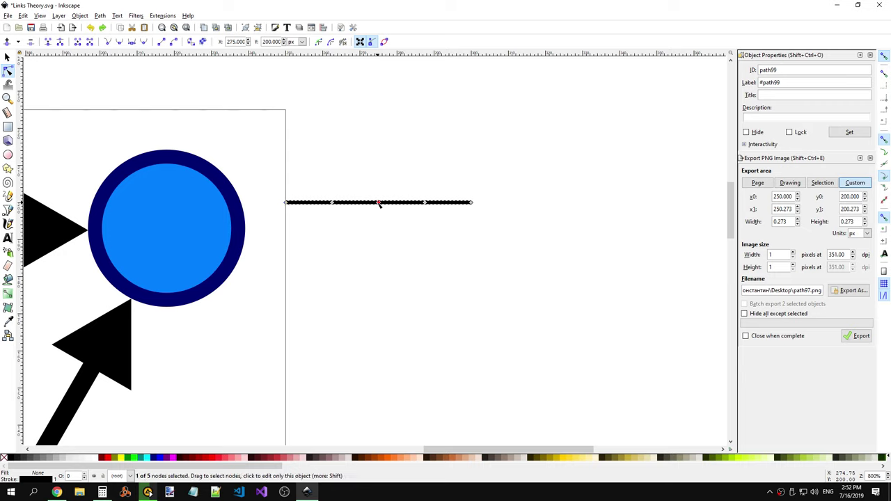
{"action": "left_click", "coordinate": [333, 203]}
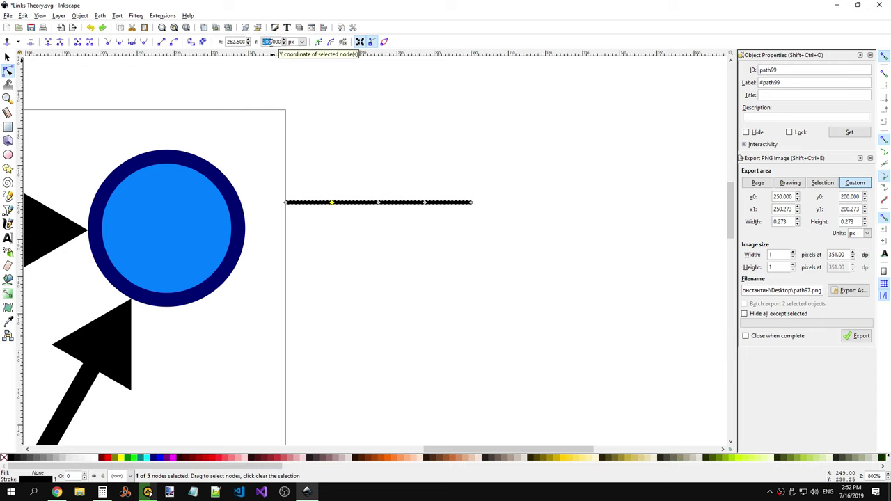
{"action": "type", "text": "175"}
{"action": "key", "text": "Return"}
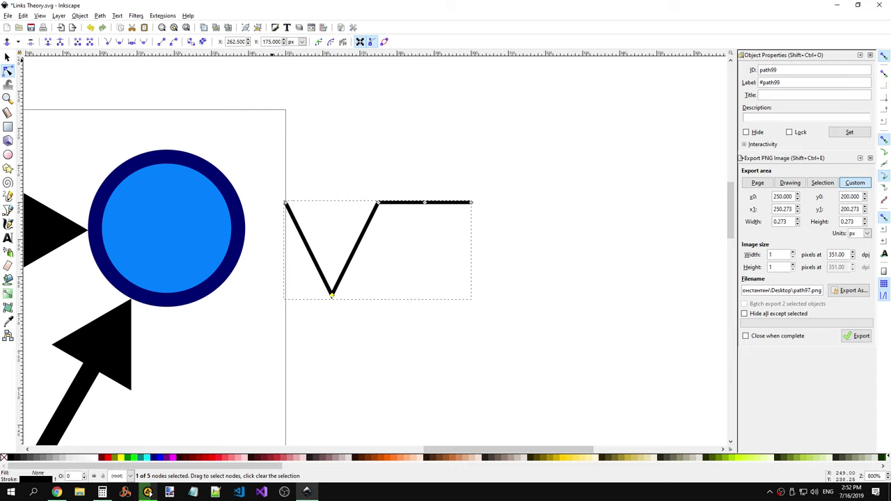
Step: Select the V's bottom node and bring Chrome's Bézier demo page to the front
{"action": "left_click", "coordinate": [561, 247]}
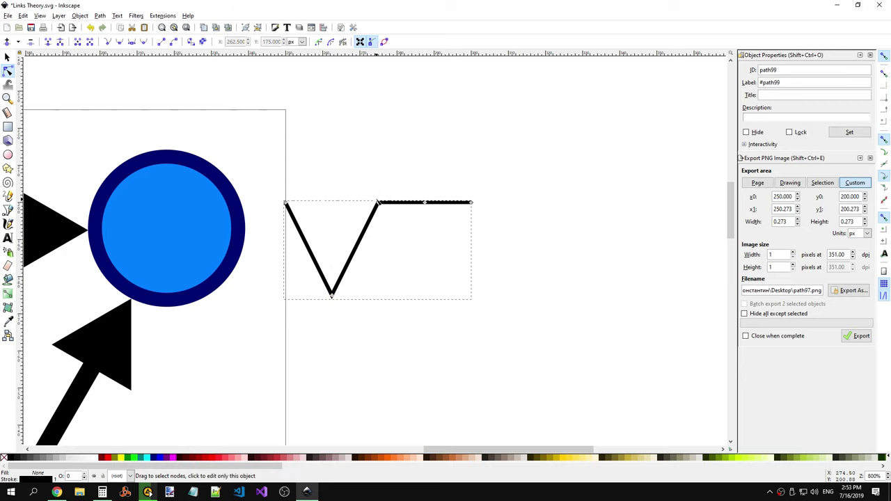
{"action": "left_click", "coordinate": [332, 294]}
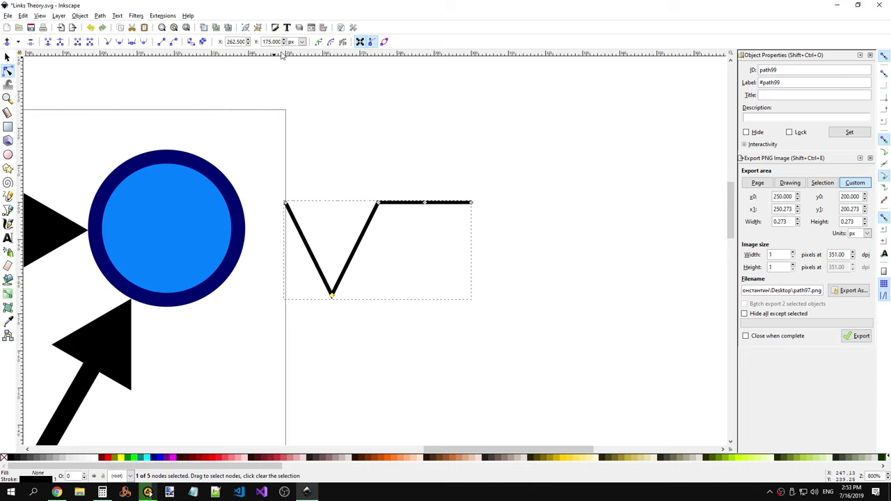
{"action": "key", "text": "alt+Tab"}
{"action": "key", "text": "alt+Tab"}
{"action": "key", "text": "alt+Tab"}
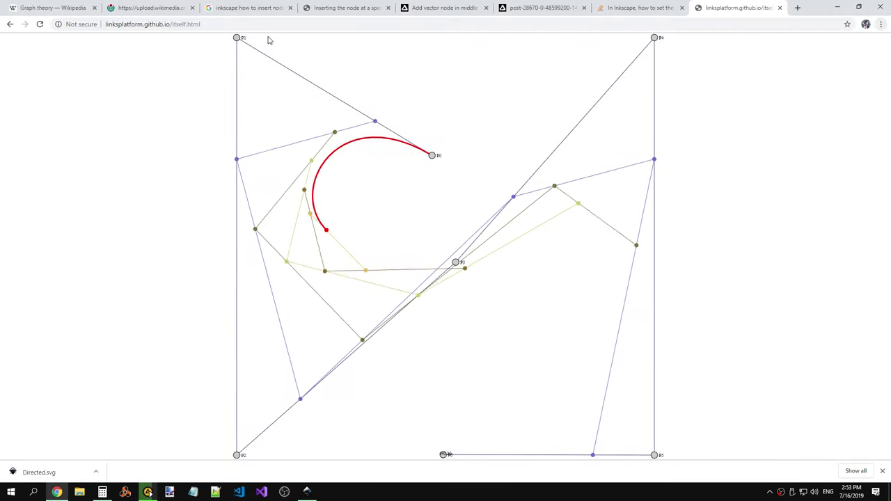
{"action": "key", "text": "alt+Tab"}
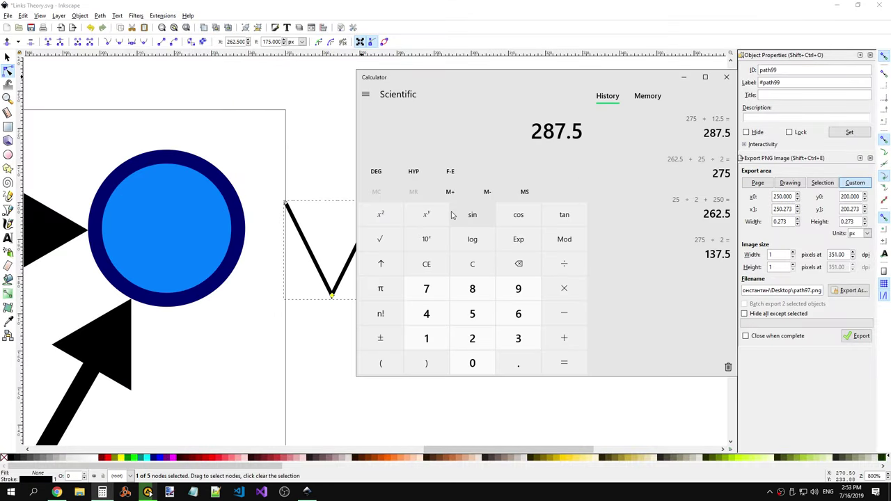
Step: Work out half of 25 in Calculator, then clear the display
{"action": "left_click", "coordinate": [472, 264]}
{"action": "left_click", "coordinate": [472, 338]}
{"action": "left_click", "coordinate": [472, 313]}
{"action": "key", "text": "minus"}
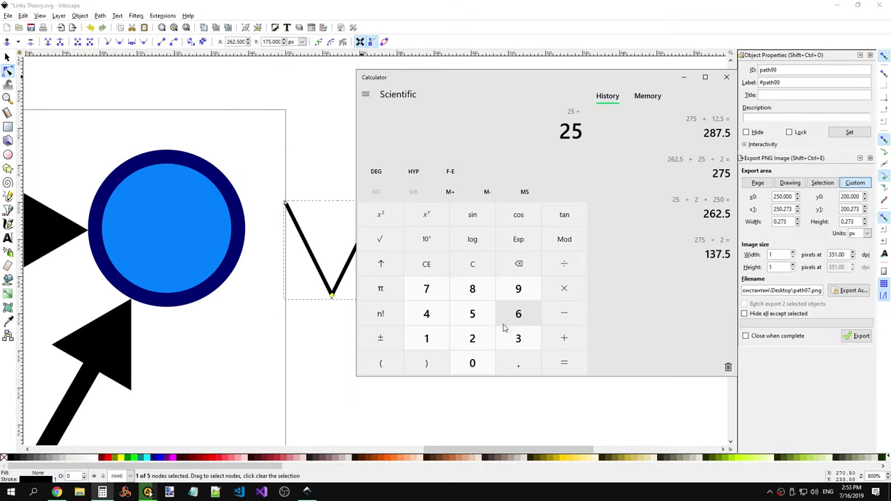
{"action": "left_click", "coordinate": [472, 338]}
{"action": "left_click", "coordinate": [564, 363]}
{"action": "key", "text": "alt+Tab"}
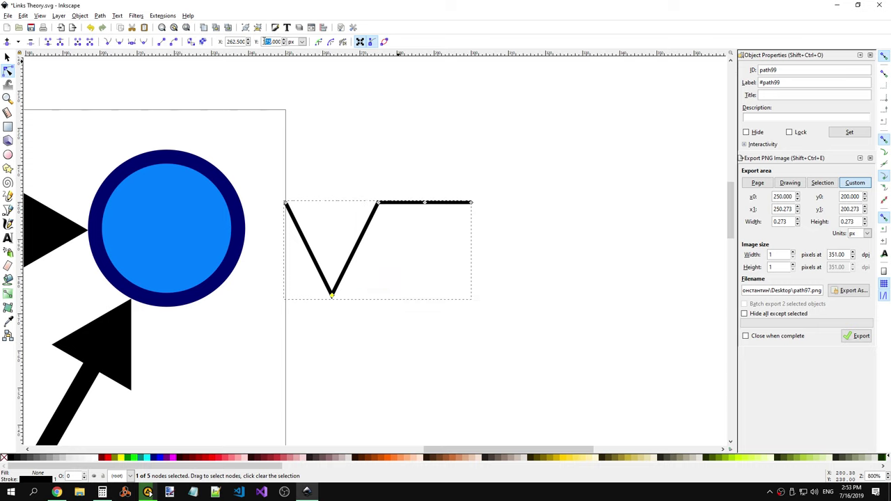
{"action": "key", "text": "alt+Tab"}
{"action": "key", "text": "Escape"}
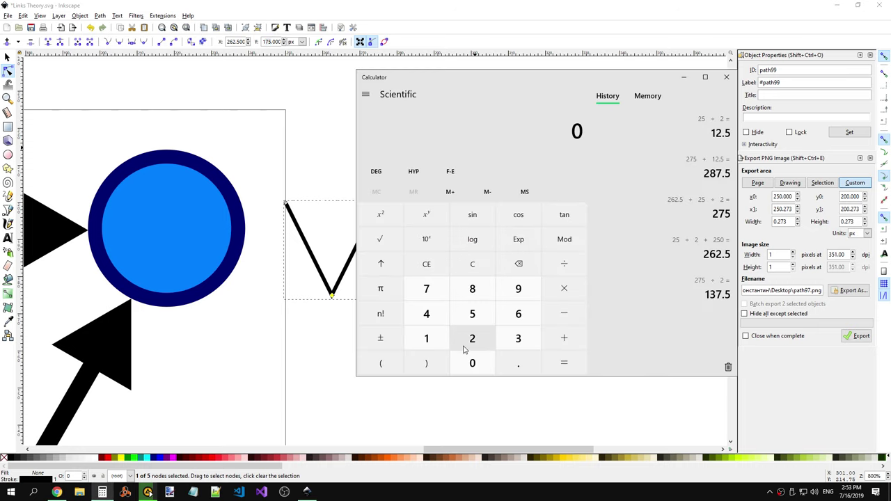
Step: Begin subtracting from 200 in Calculator, then clear it to start over
{"action": "left_click", "coordinate": [472, 338]}
{"action": "left_click", "coordinate": [473, 363]}
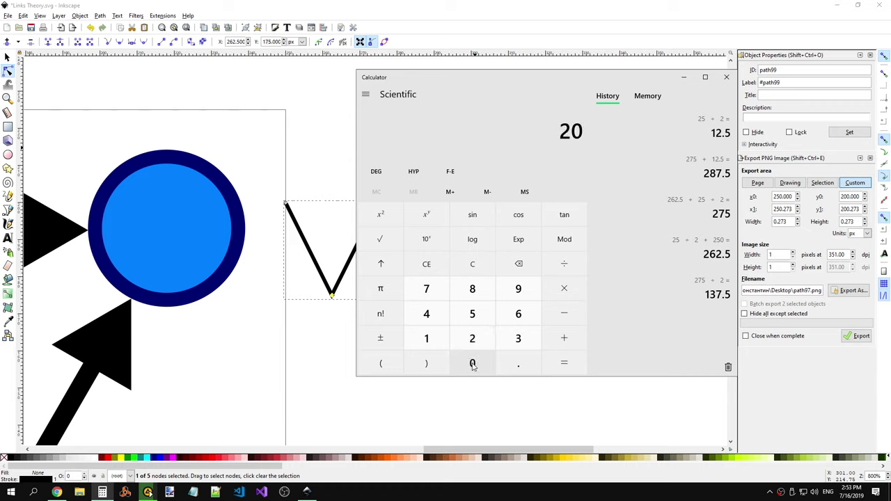
{"action": "left_click", "coordinate": [566, 326]}
{"action": "left_click", "coordinate": [472, 339]}
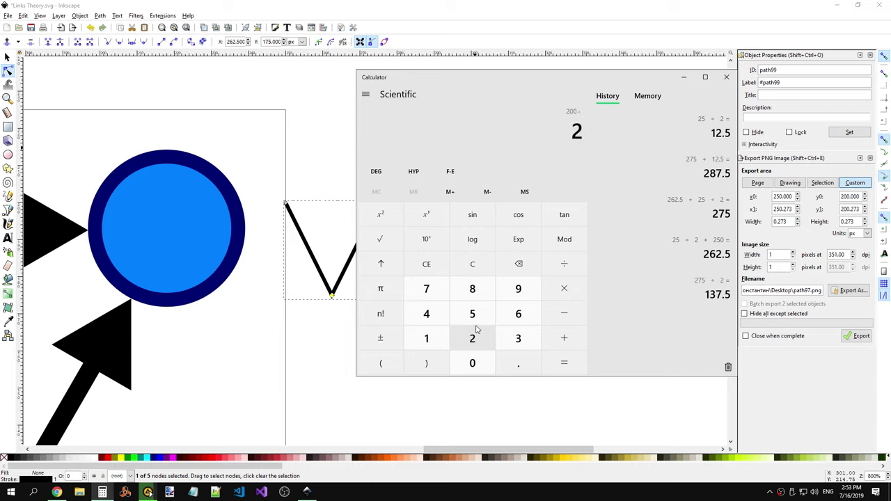
{"action": "left_click", "coordinate": [472, 264]}
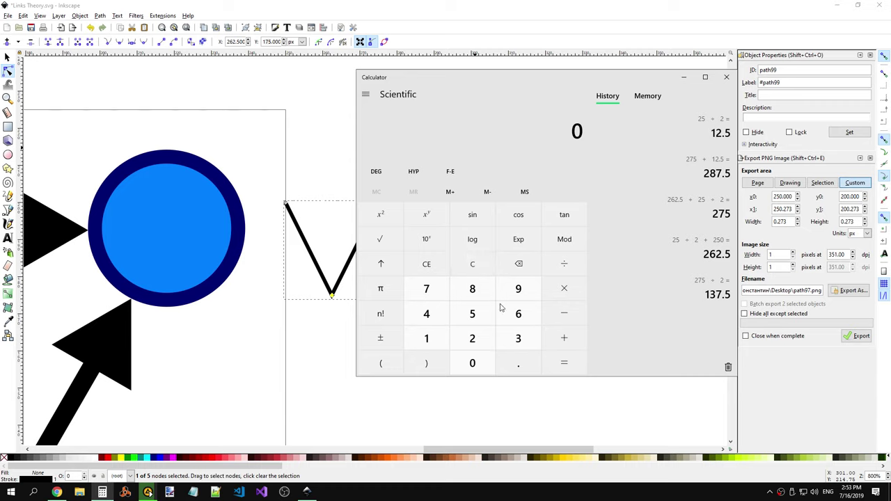
Step: Compute 200 − 12.5 = 187.5, fixing a mistyped digit, and return to Inkscape
{"action": "left_click", "coordinate": [480, 344]}
{"action": "left_click", "coordinate": [473, 363]}
{"action": "left_click", "coordinate": [564, 313]}
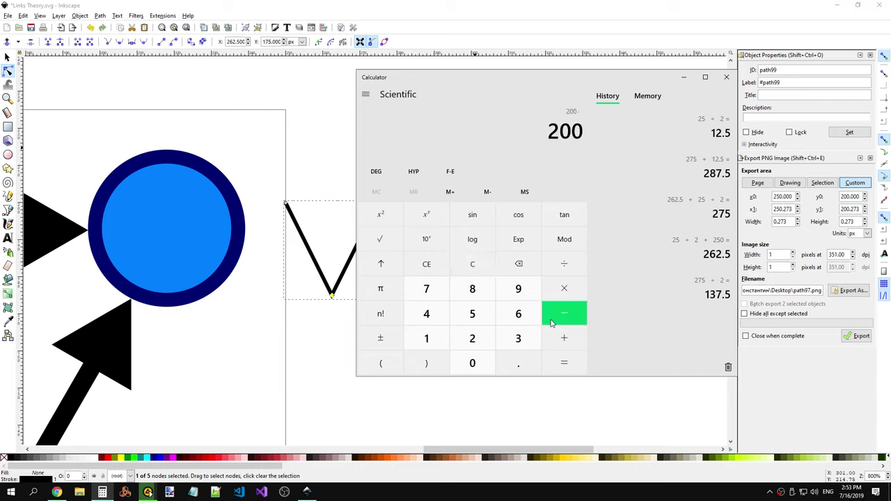
{"action": "left_click", "coordinate": [427, 339]}
{"action": "left_click", "coordinate": [465, 332]}
{"action": "left_click", "coordinate": [472, 314]}
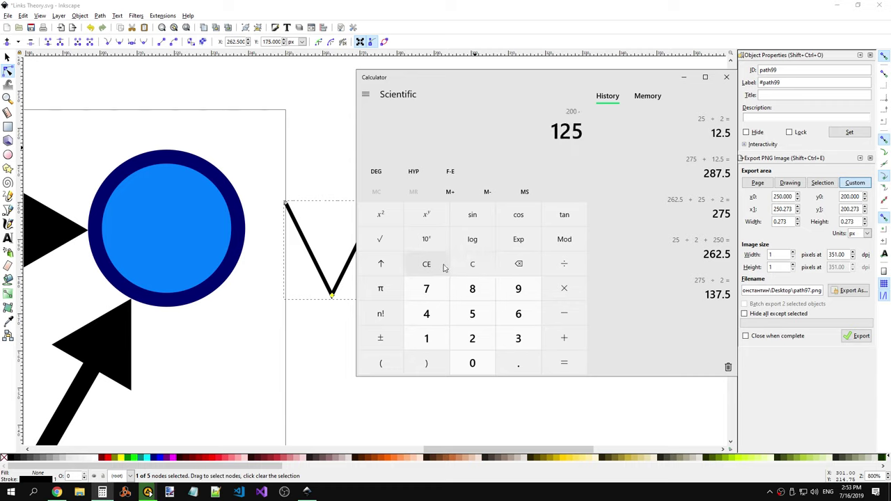
{"action": "left_click", "coordinate": [519, 264]}
{"action": "left_click", "coordinate": [519, 363]}
{"action": "left_click", "coordinate": [472, 314]}
{"action": "left_click", "coordinate": [564, 362]}
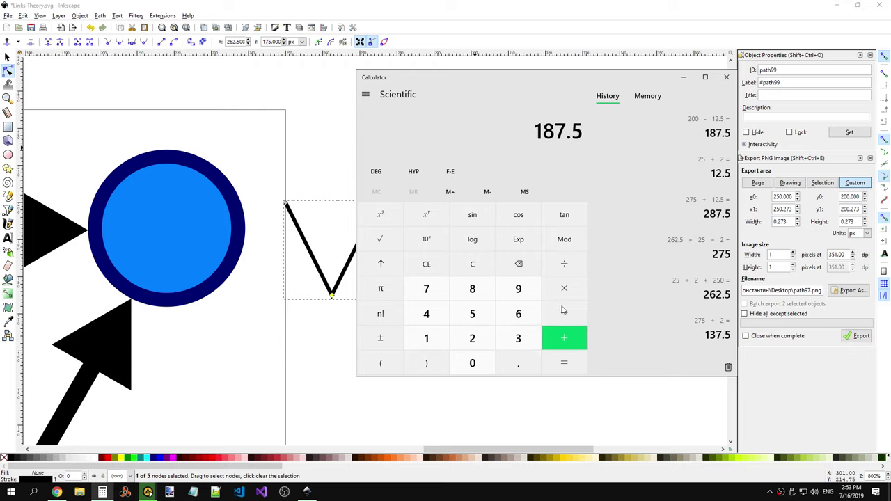
{"action": "left_click", "coordinate": [339, 236]}
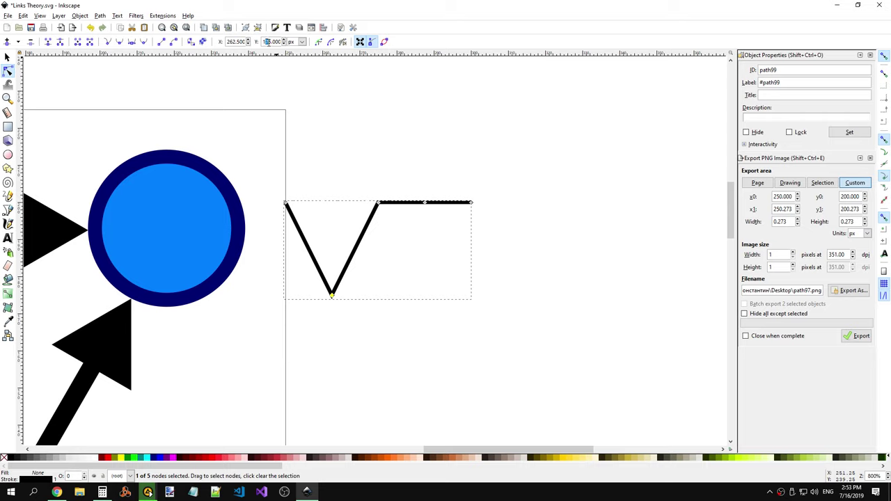
Step: Set the V's bottom node to Y 187.5, then insert a node on the reselected path
{"action": "type", "text": "187.5"}
{"action": "key", "text": "Return"}
{"action": "left_click", "coordinate": [316, 173]}
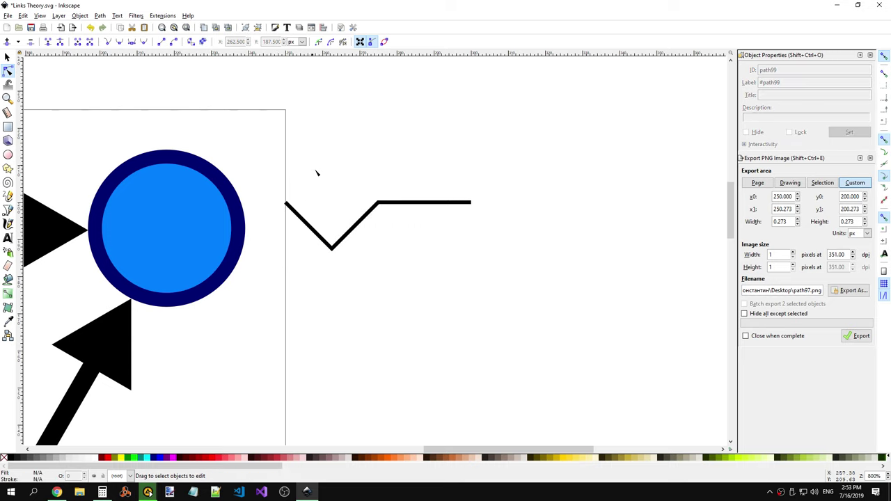
{"action": "left_click", "coordinate": [435, 206]}
{"action": "key", "text": "Insert"}
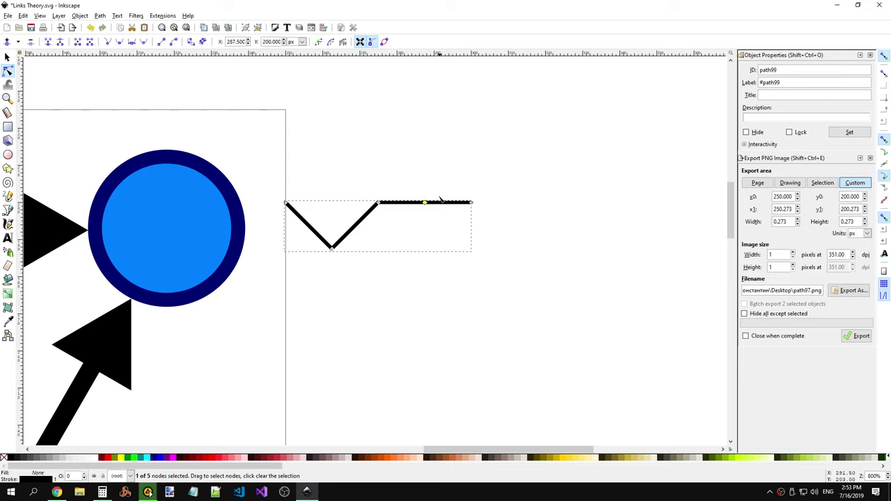
Step: Flip between Calculator, Inkscape and Chrome's Bézier demo page
{"action": "key", "text": "alt+Tab"}
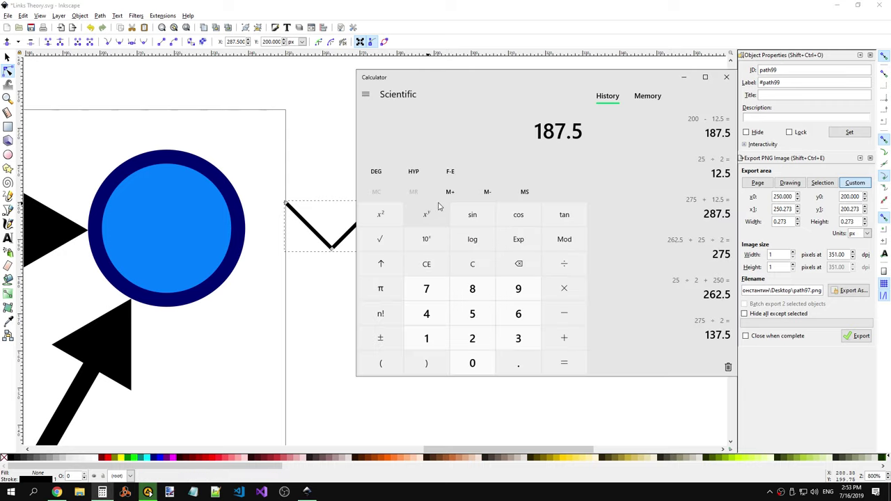
{"action": "key", "text": "alt+Tab"}
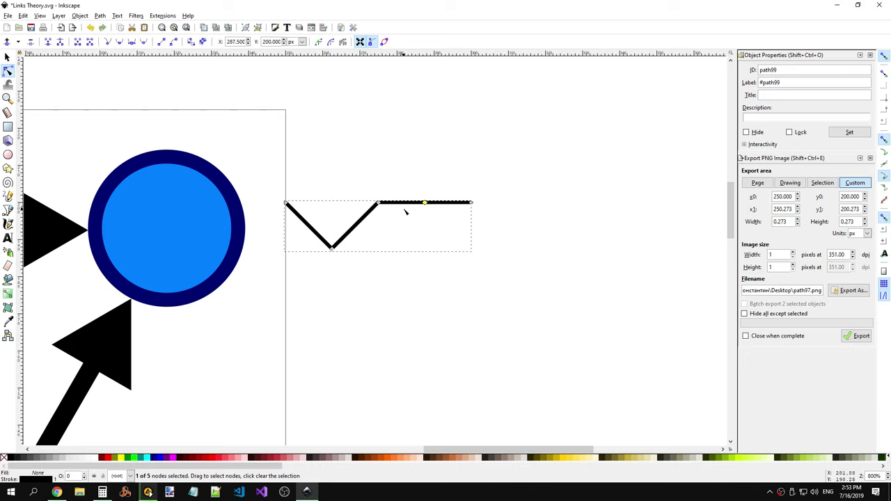
{"action": "key", "text": "alt+Tab"}
{"action": "key", "text": "alt+Tab"}
{"action": "key", "text": "Tab"}
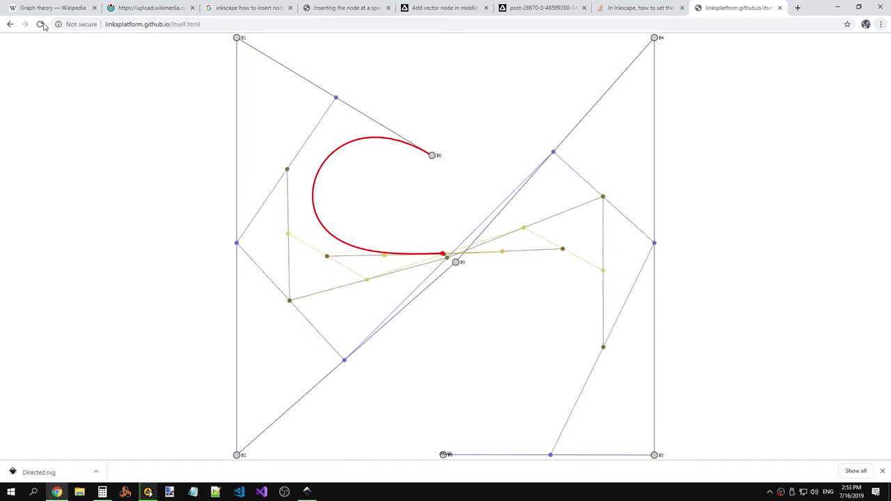
Step: Reload the Bézier demo, then drag the path's left end node up and right in Inkscape
{"action": "key", "text": "F5"}
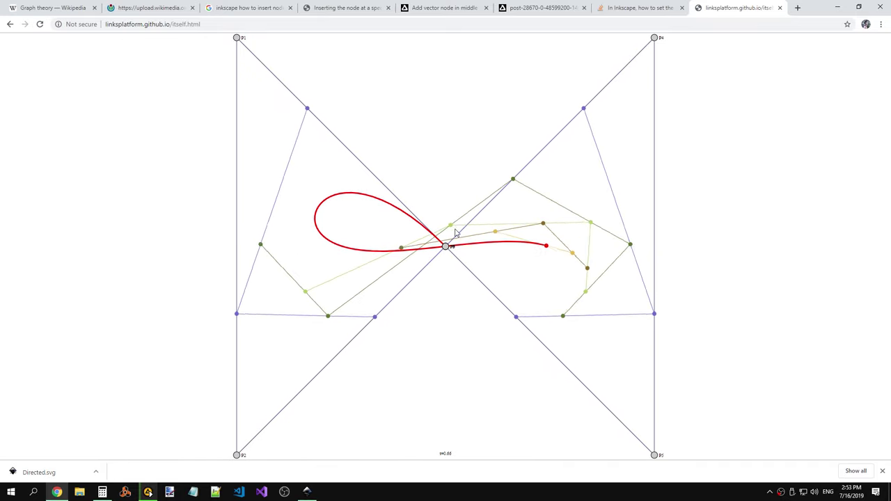
{"action": "key", "text": "alt+Tab"}
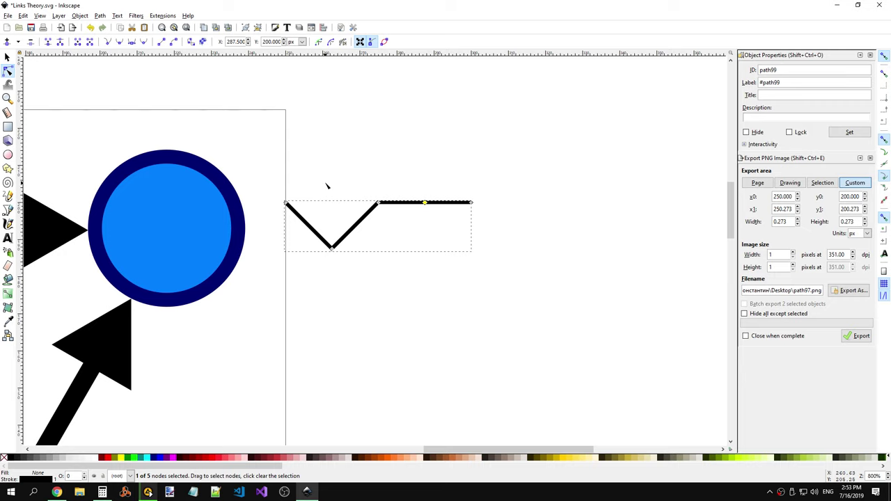
{"action": "left_click", "coordinate": [310, 207]}
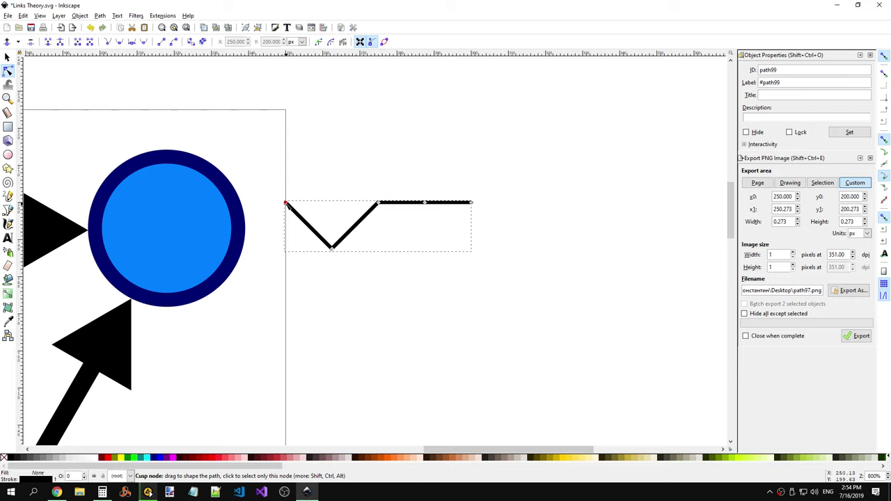
{"action": "left_click", "coordinate": [285, 202]}
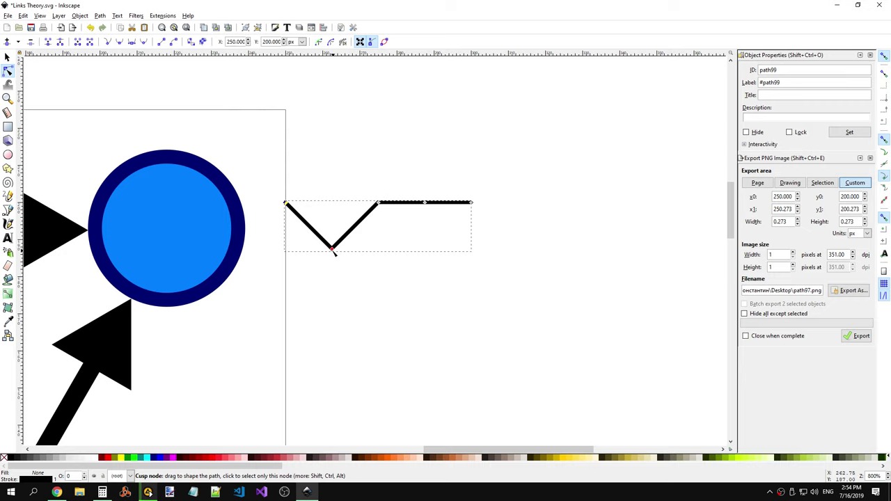
{"action": "left_click_drag", "start_coordinate": [287, 205], "coordinate": [334, 156]}
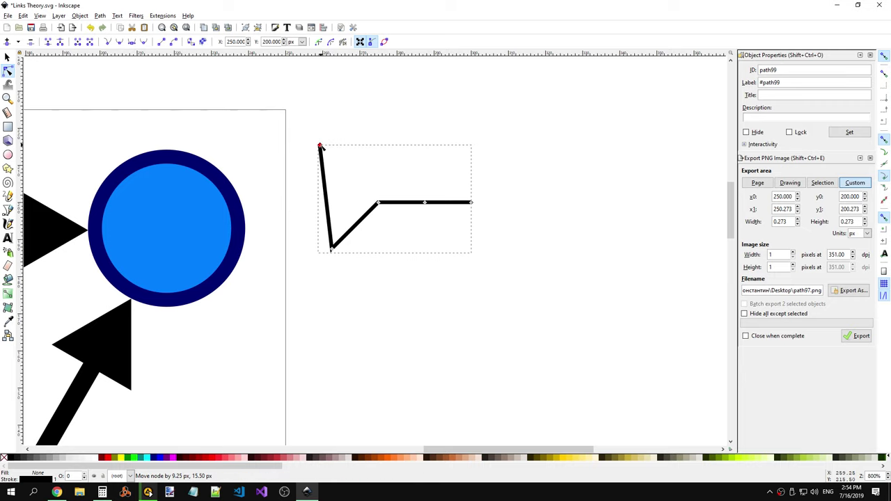
Step: Move the V's bottom node to X 250, Y 200
{"action": "left_click", "coordinate": [332, 249]}
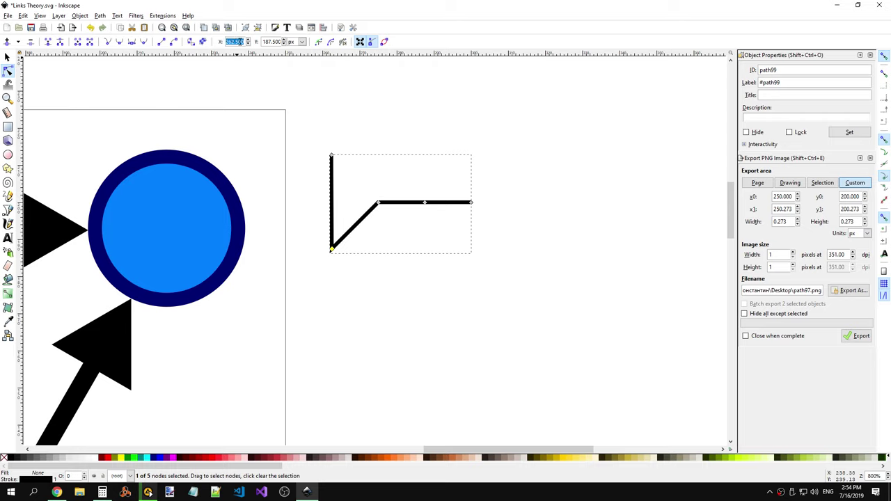
{"action": "type", "text": "250"}
{"action": "key", "text": "Return"}
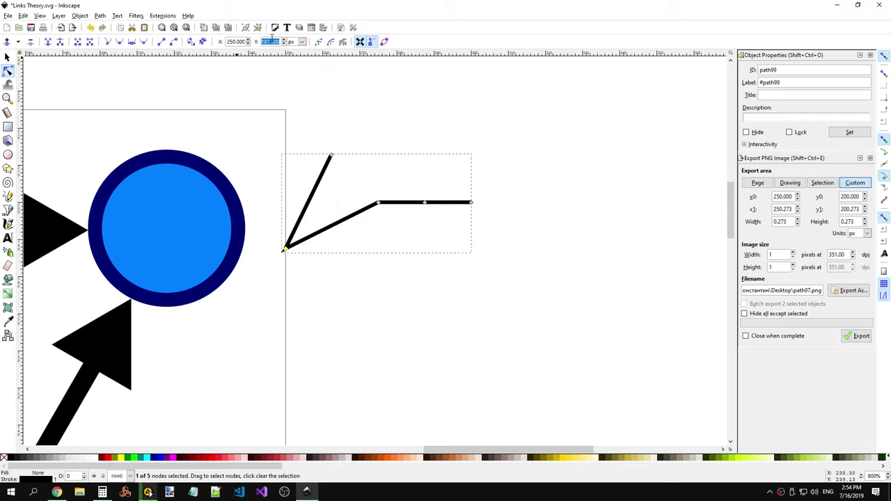
{"action": "type", "text": "200"}
{"action": "key", "text": "Return"}
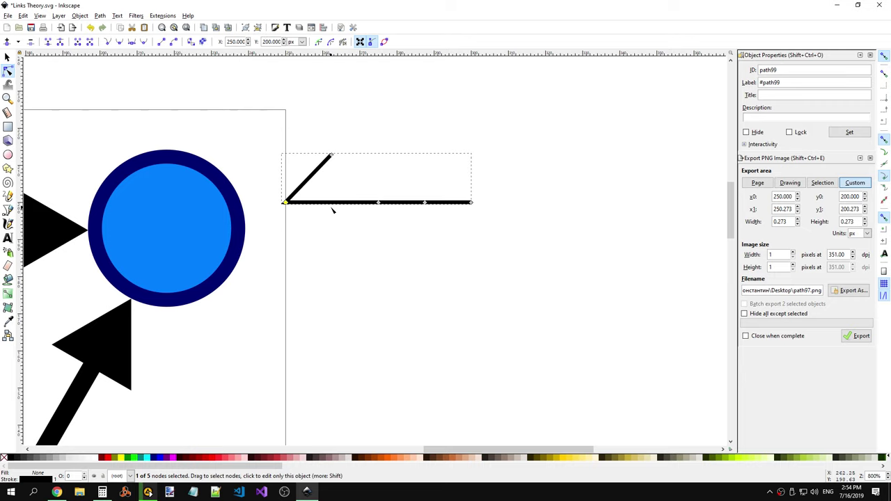
Step: Add a node mid-way along the lower segment and move it to Y 187.5
{"action": "double_click", "coordinate": [335, 203]}
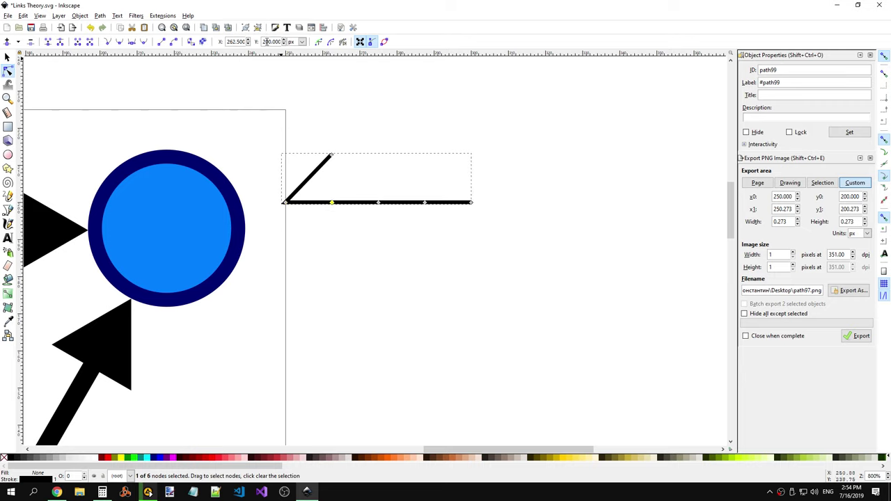
{"action": "left_click_drag", "start_coordinate": [263, 42], "coordinate": [306, 45]}
{"action": "type", "text": "187.5"}
{"action": "key", "text": "Return"}
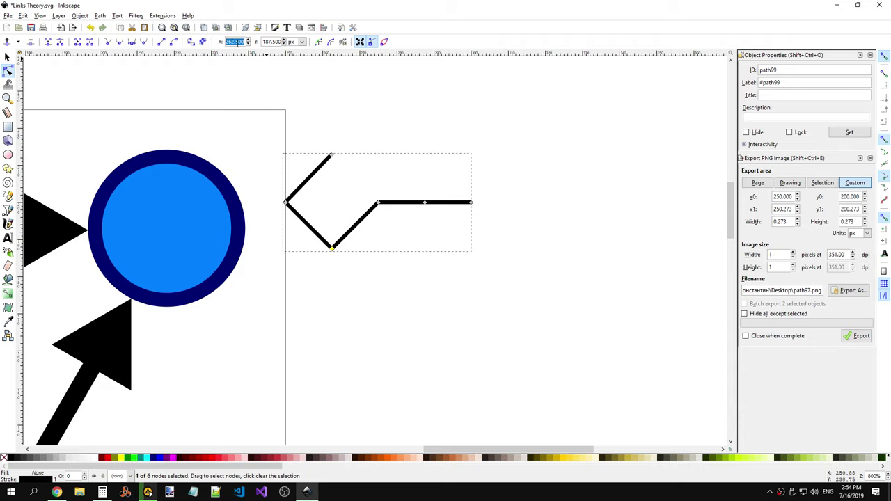
{"action": "left_click", "coordinate": [335, 179]}
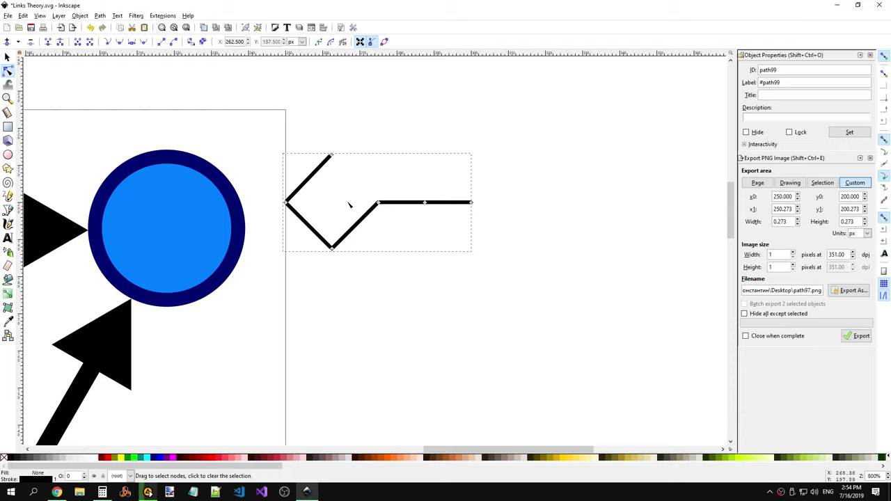
{"action": "left_click", "coordinate": [344, 198]}
Step: Select the path's top node and snap it onto the right corner
{"action": "left_click", "coordinate": [329, 158]}
{"action": "left_click", "coordinate": [331, 155]}
{"action": "triple_click", "coordinate": [277, 41]}
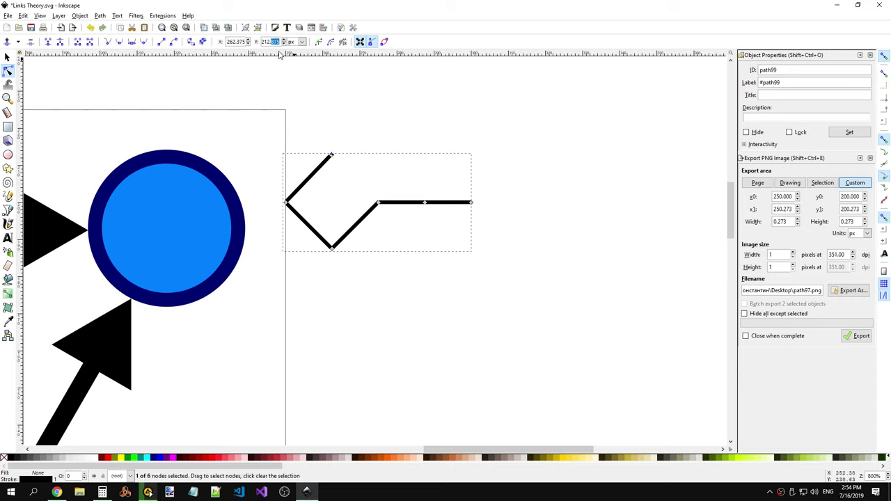
{"action": "key", "text": "Return"}
{"action": "left_click_drag", "start_coordinate": [335, 157], "coordinate": [377, 205]}
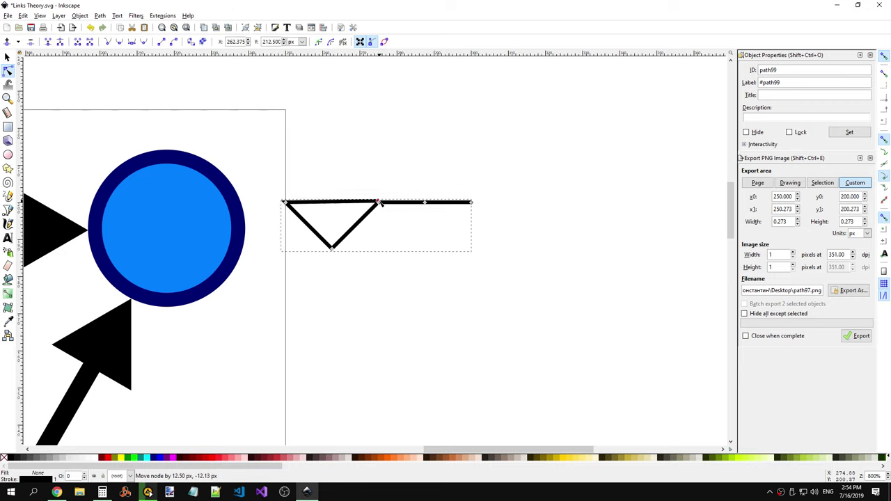
Step: Add a node mid-way along the top segment and raise it to Y 212.5
{"action": "double_click", "coordinate": [334, 204]}
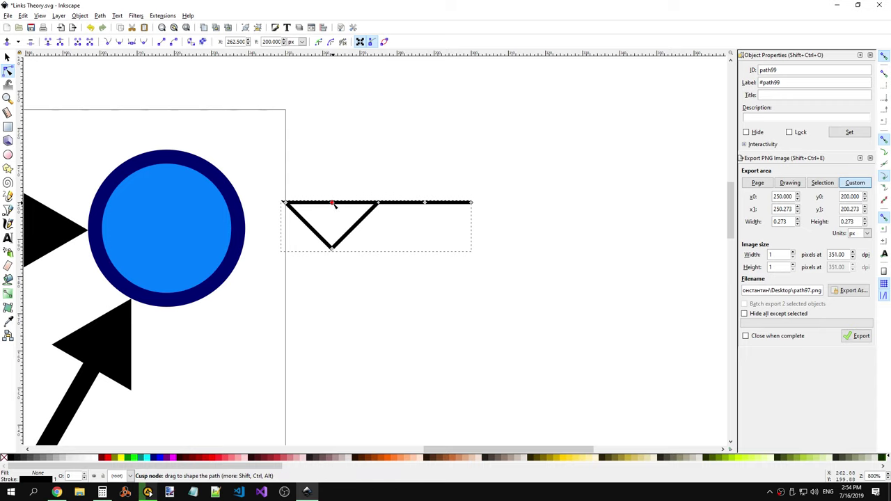
{"action": "double_click", "coordinate": [275, 42]}
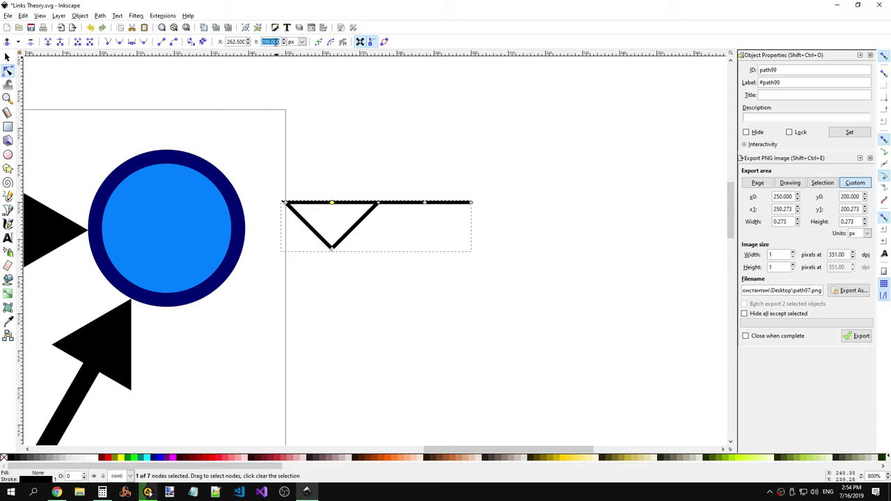
{"action": "left_click", "coordinate": [278, 41]}
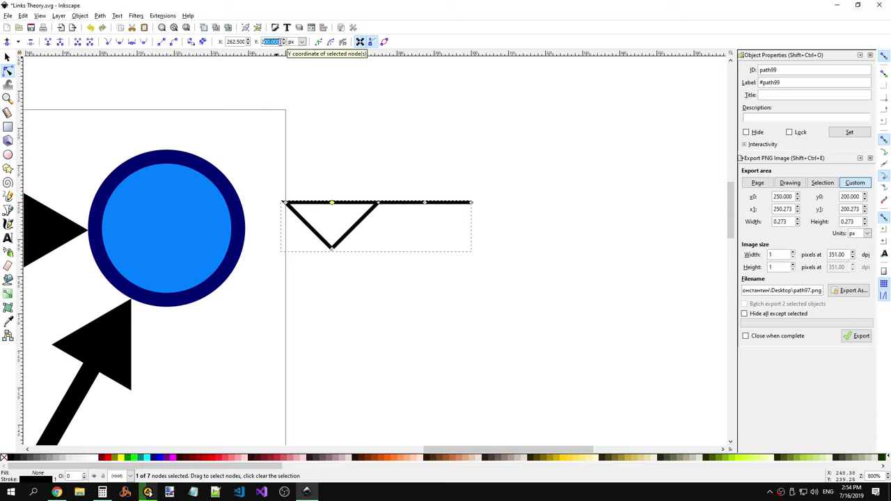
{"action": "type", "text": "212.5"}
{"action": "key", "text": "Return"}
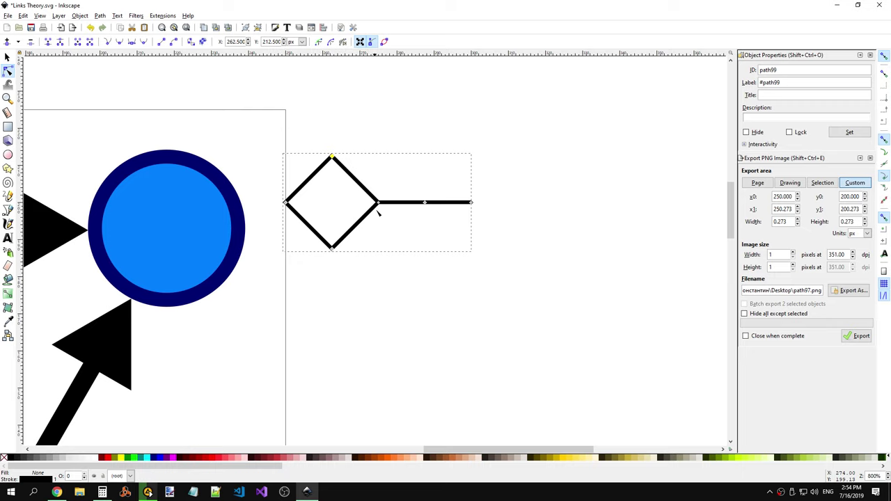
Step: Make the diamond's top, bottom and left corner nodes smooth to round the loop
{"action": "left_click", "coordinate": [361, 181]}
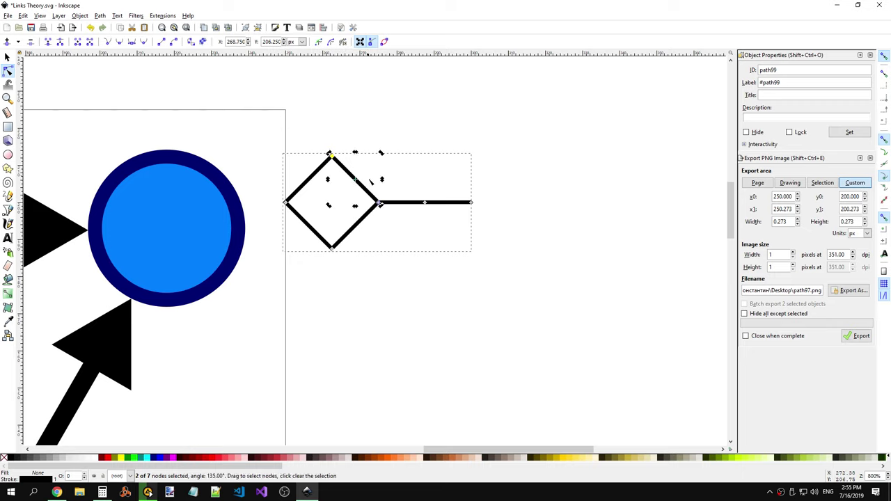
{"action": "left_click", "coordinate": [428, 115]}
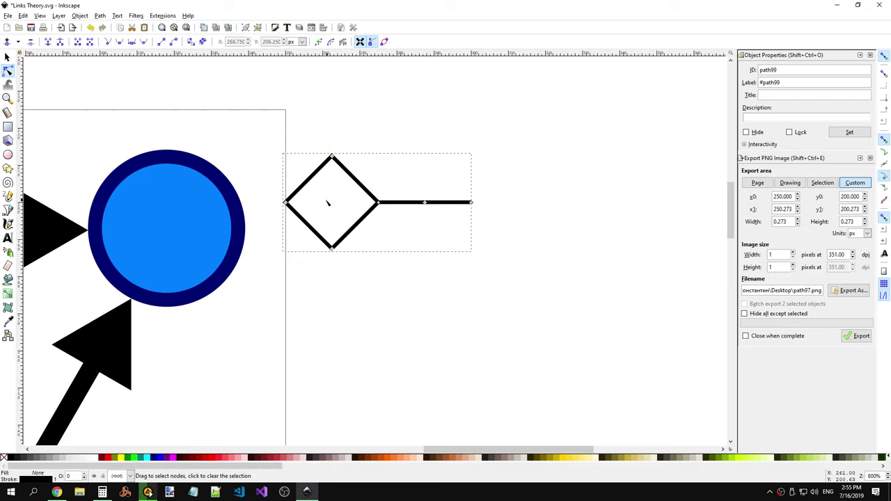
{"action": "left_click", "coordinate": [332, 157]}
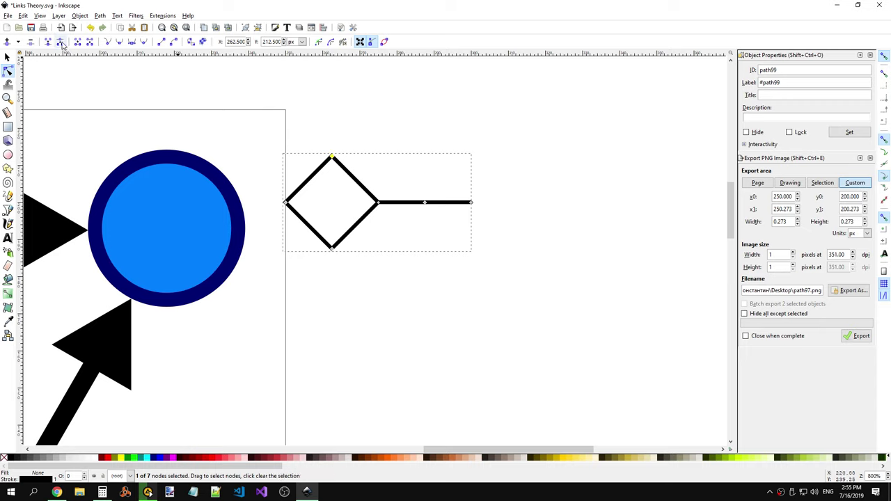
{"action": "left_click", "coordinate": [119, 42]}
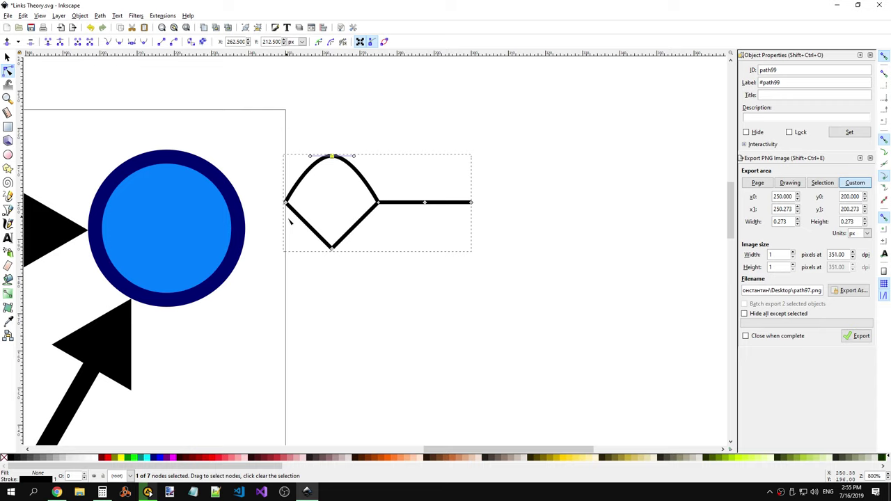
{"action": "left_click", "coordinate": [332, 248]}
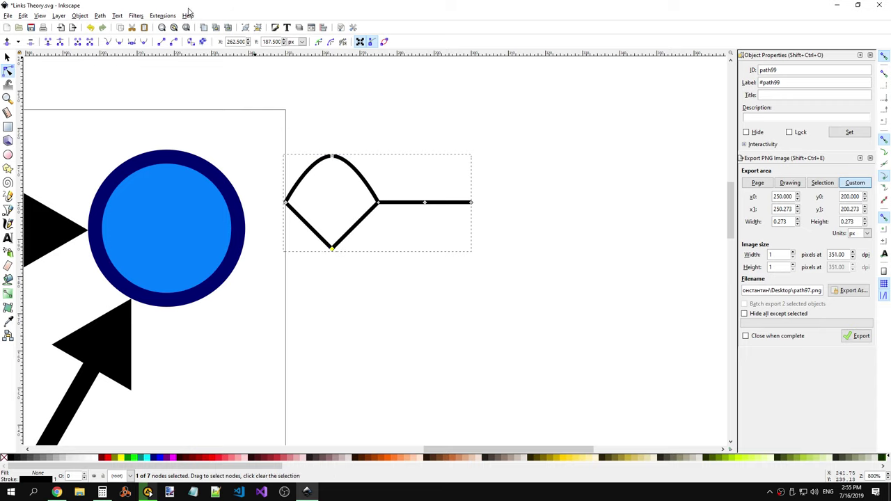
{"action": "left_click", "coordinate": [129, 43]}
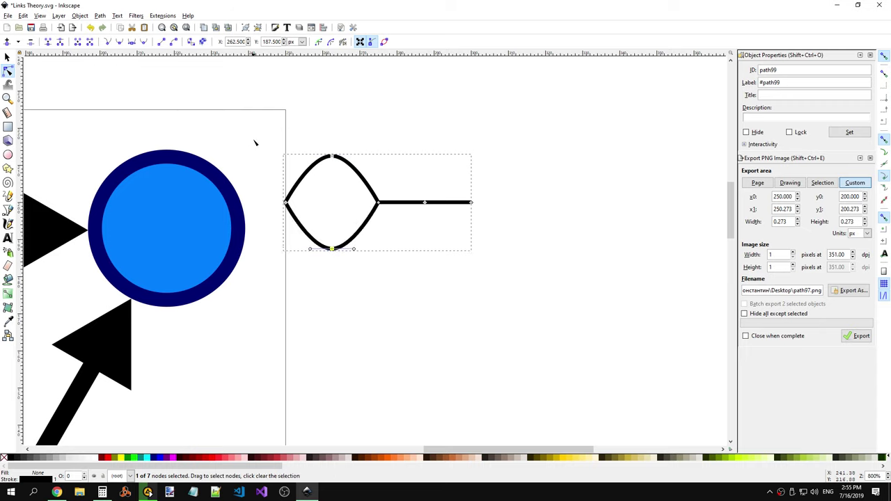
{"action": "left_click", "coordinate": [286, 203]}
{"action": "left_click", "coordinate": [119, 42]}
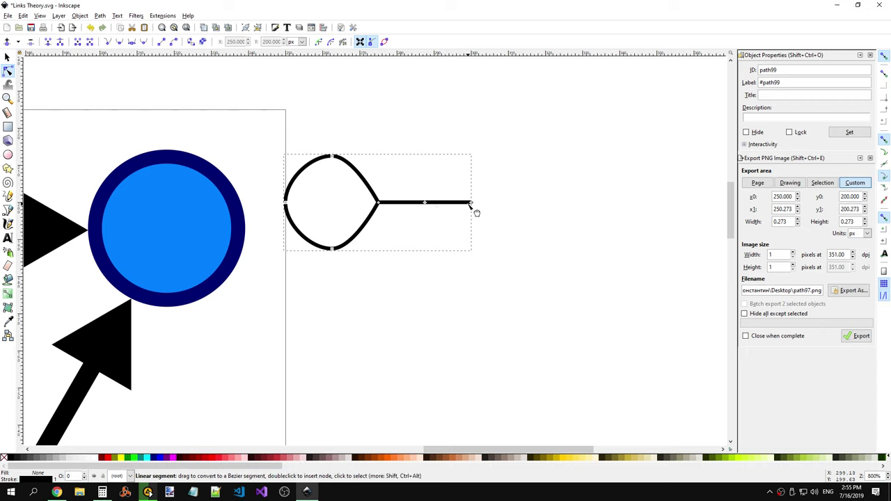
{"action": "left_click", "coordinate": [378, 203], "text": "shift"}
{"action": "left_click", "coordinate": [400, 221]}
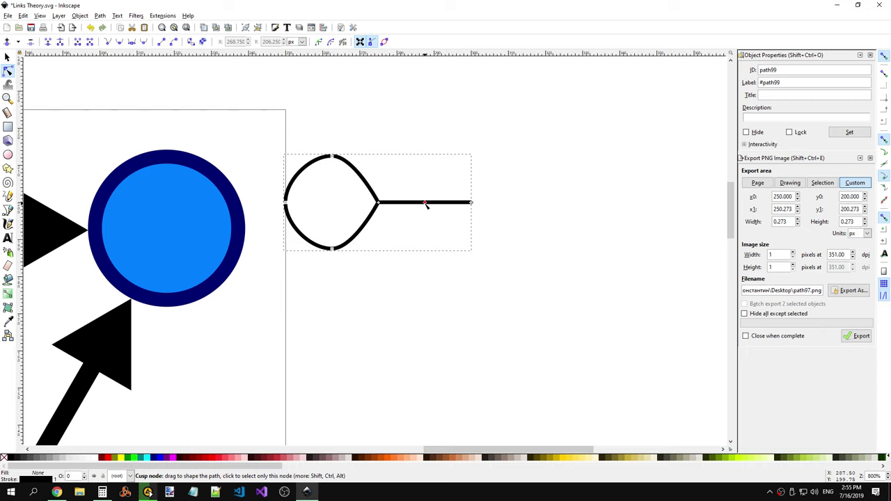
Step: Pull the tail's middle node out to the right and fix that corner at X 300, Y 200
{"action": "left_click_drag", "start_coordinate": [426, 204], "coordinate": [426, 204]}
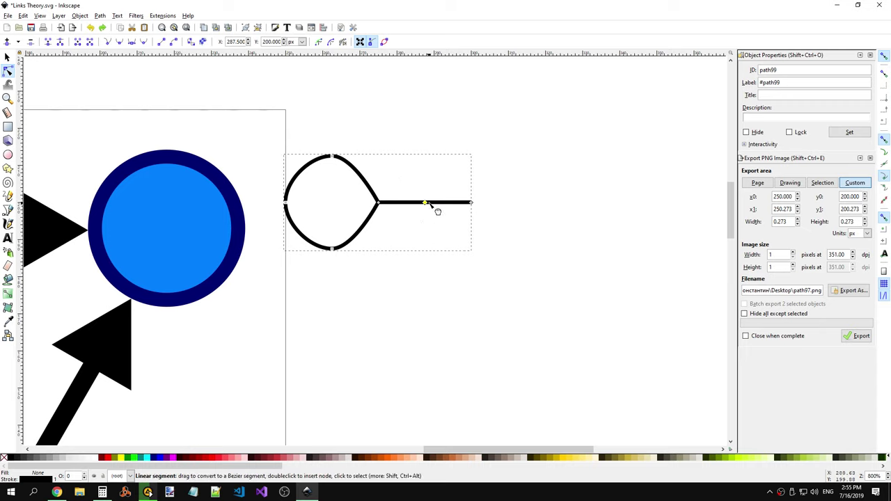
{"action": "mouse_move", "coordinate": [425, 169]}
{"action": "left_mouse_down"}
{"action": "mouse_move", "coordinate": [465, 183]}
{"action": "mouse_move", "coordinate": [423, 252]}
{"action": "left_mouse_up"}
{"action": "left_click_drag", "start_coordinate": [467, 185], "coordinate": [470, 205]}
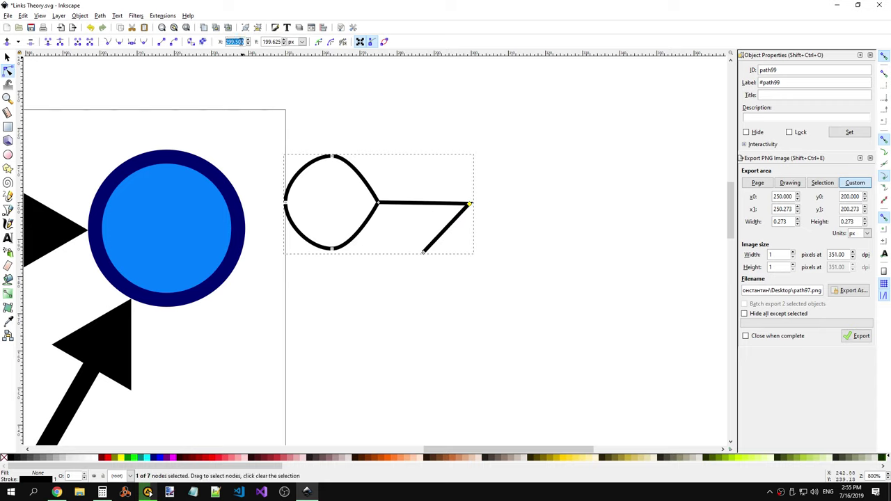
{"action": "type", "text": "300"}
{"action": "key", "text": "Return"}
{"action": "double_click", "coordinate": [276, 42]}
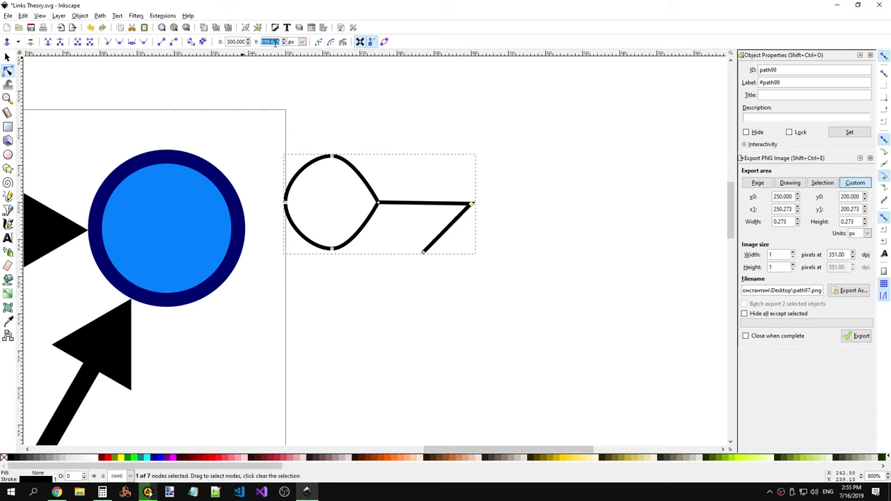
{"action": "type", "text": "200"}
{"action": "key", "text": "Return"}
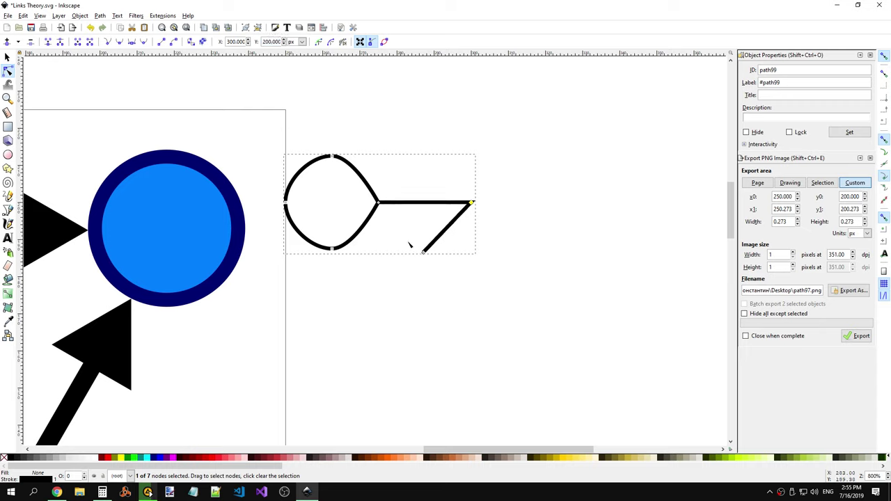
Step: Position the tail's bottom endpoint node at Y 187.5 and X 287.5
{"action": "left_click", "coordinate": [423, 252]}
{"action": "type", "text": "7.500"}
{"action": "key", "text": "Return"}
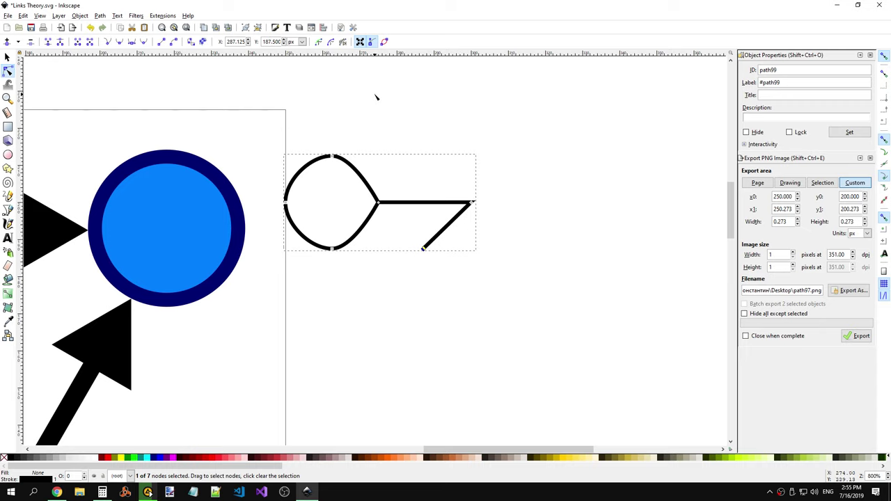
{"action": "double_click", "coordinate": [243, 43]}
{"action": "key", "text": "Return"}
Step: Raise the tail's horizontal segment into a top peak node at X 287.5
{"action": "left_click", "coordinate": [424, 202]}
{"action": "left_click_drag", "start_coordinate": [424, 202], "coordinate": [425, 158]}
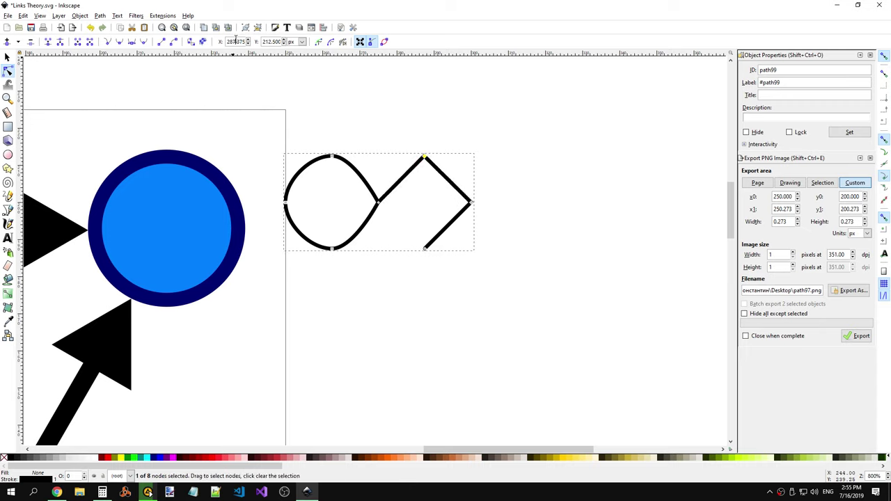
{"action": "left_click_drag", "start_coordinate": [238, 42], "coordinate": [256, 45]}
{"action": "type", "text": "287.500"}
{"action": "key", "text": "Return"}
Step: Join the loose end to the middle junction and set the diamond's bottom corner to X 287.5, Y 187.5
{"action": "left_click", "coordinate": [327, 144]}
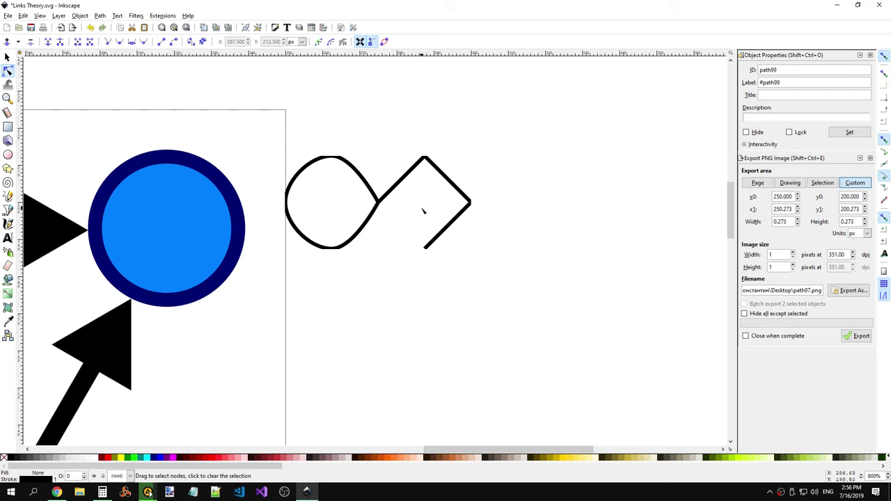
{"action": "left_click", "coordinate": [427, 249]}
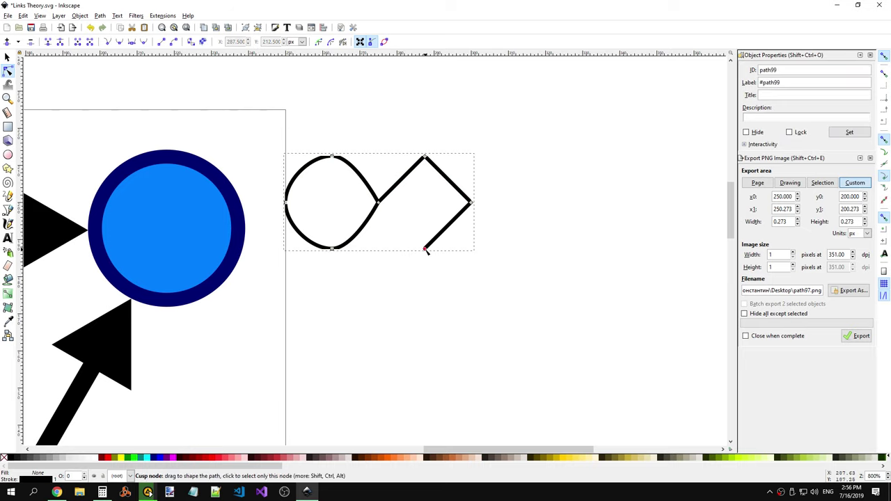
{"action": "left_click_drag", "start_coordinate": [426, 249], "coordinate": [379, 202]}
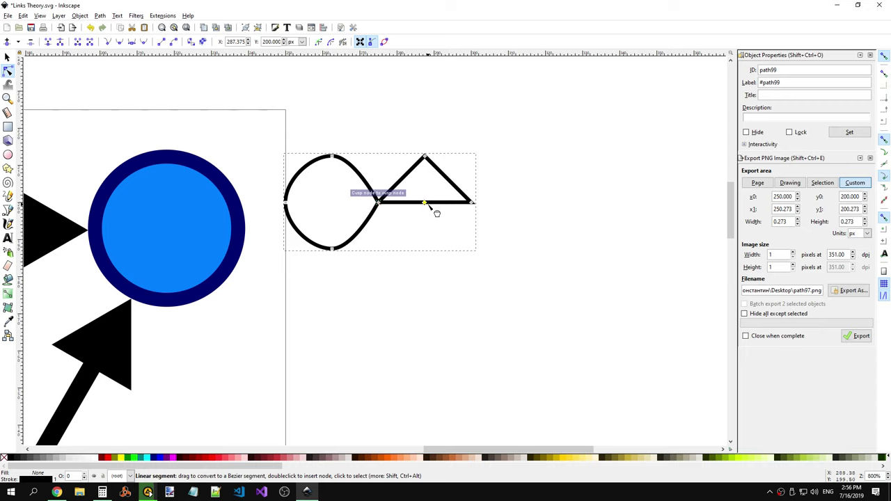
{"action": "left_click_drag", "start_coordinate": [425, 203], "coordinate": [425, 250]}
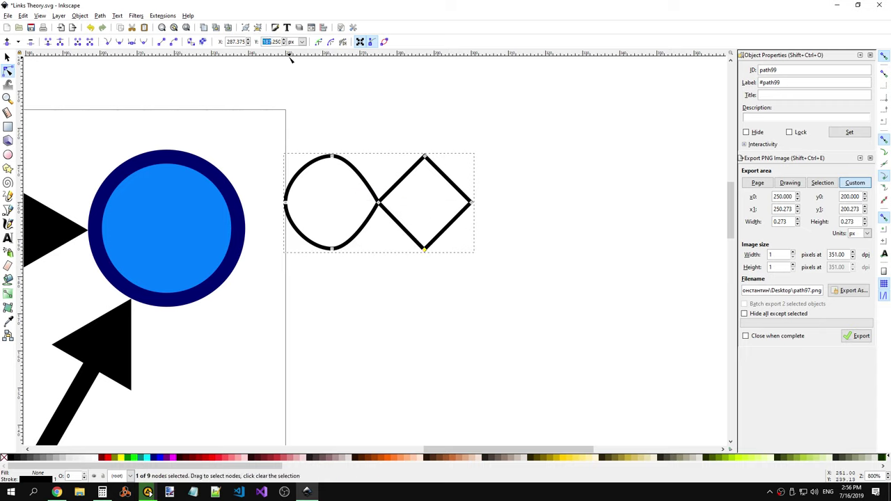
{"action": "type", "text": "187.5"}
{"action": "key", "text": "Return"}
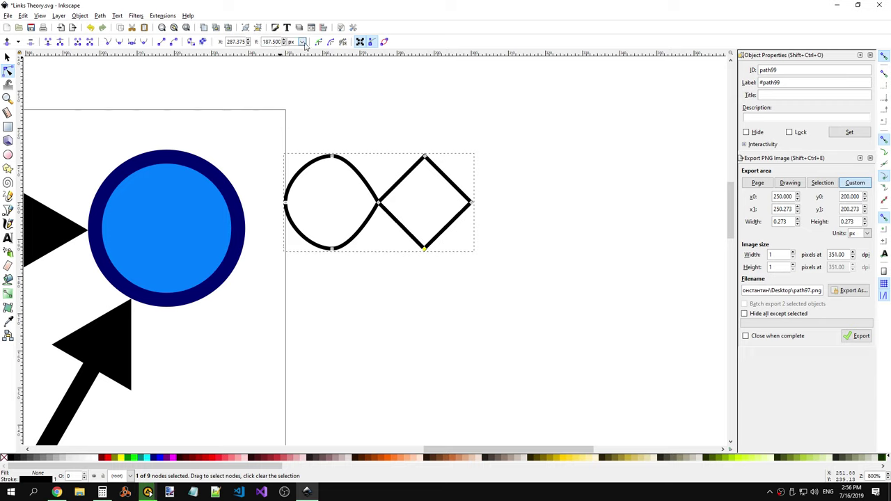
{"action": "double_click", "coordinate": [240, 42]}
{"action": "type", "text": "5"}
{"action": "key", "text": "Return"}
Step: Make the diamond's bottom, right and top nodes smooth to round the right lobe
{"action": "left_click", "coordinate": [420, 245]}
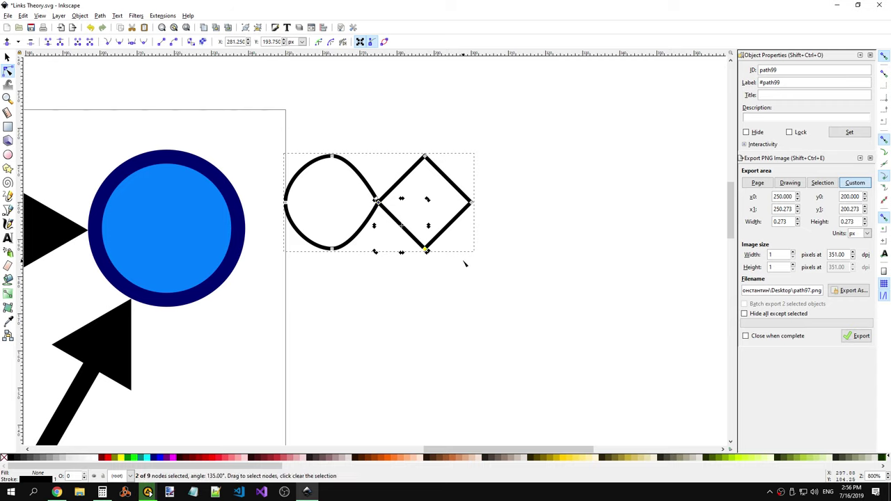
{"action": "left_click", "coordinate": [424, 248]}
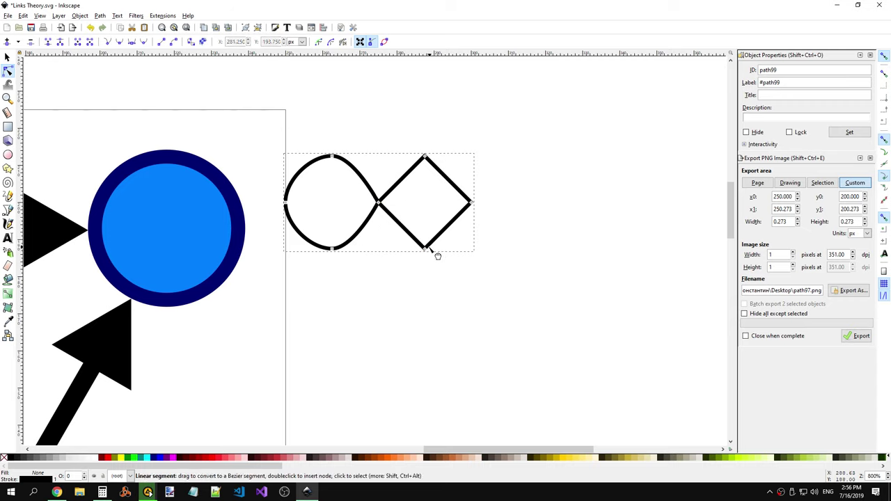
{"action": "left_click", "coordinate": [120, 42]}
{"action": "left_click", "coordinate": [472, 202]}
{"action": "left_click", "coordinate": [119, 42]}
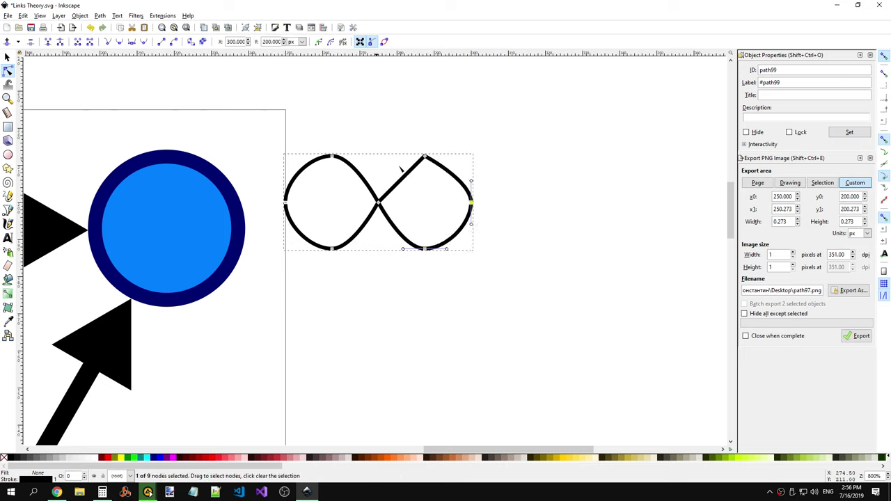
{"action": "left_click", "coordinate": [425, 156]}
{"action": "left_click", "coordinate": [120, 41]}
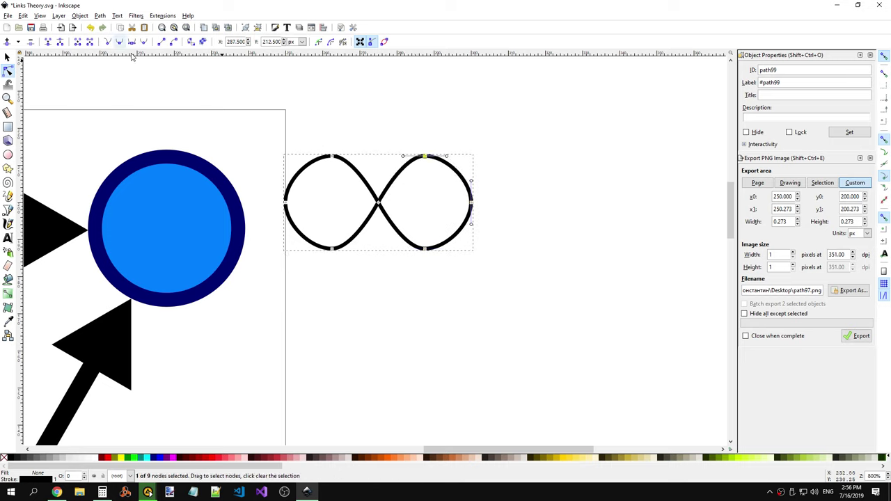
{"action": "left_click", "coordinate": [392, 288]}
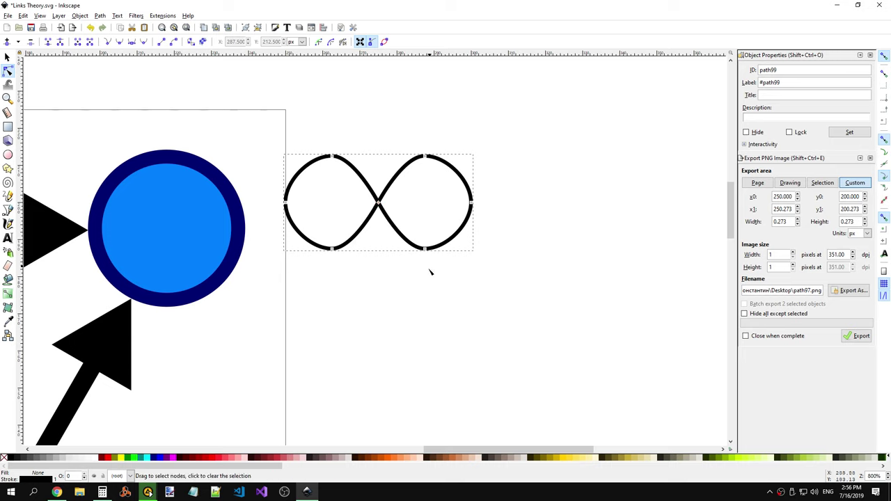
Step: Select the right lobe's lower segment and open its context menu twice, dismissing it without changes
{"action": "left_click", "coordinate": [390, 214]}
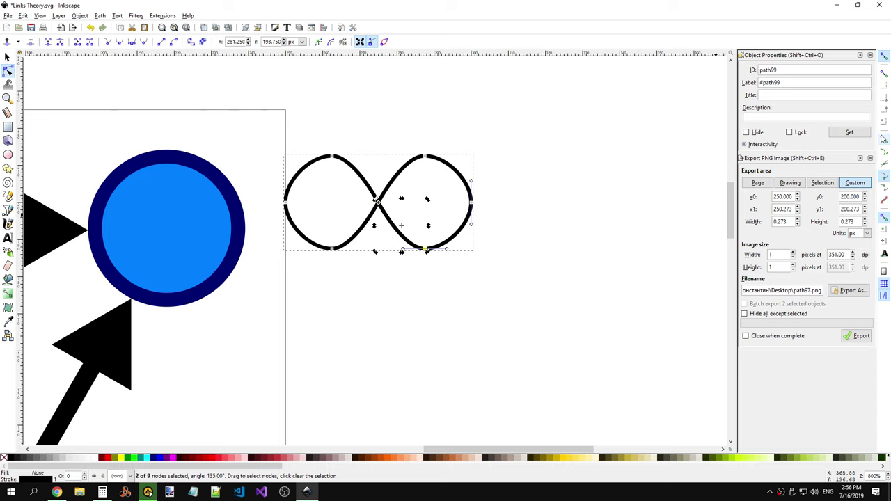
{"action": "right_click", "coordinate": [402, 230]}
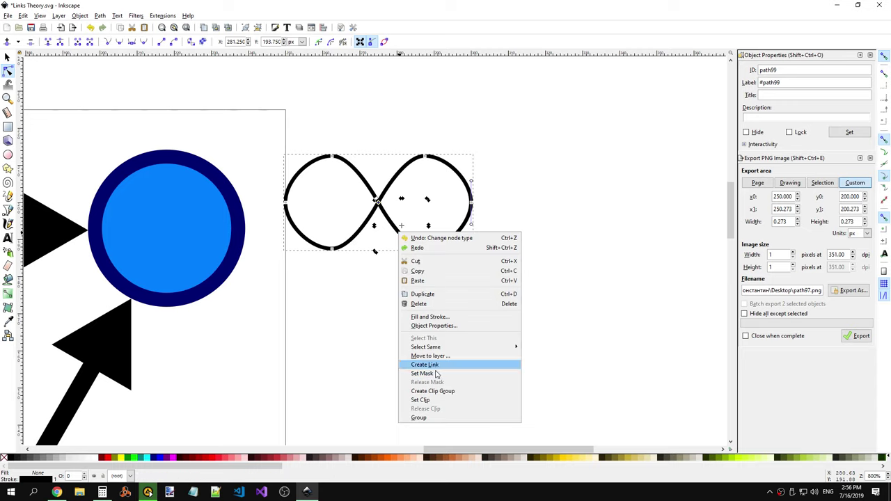
{"action": "left_click", "coordinate": [527, 235]}
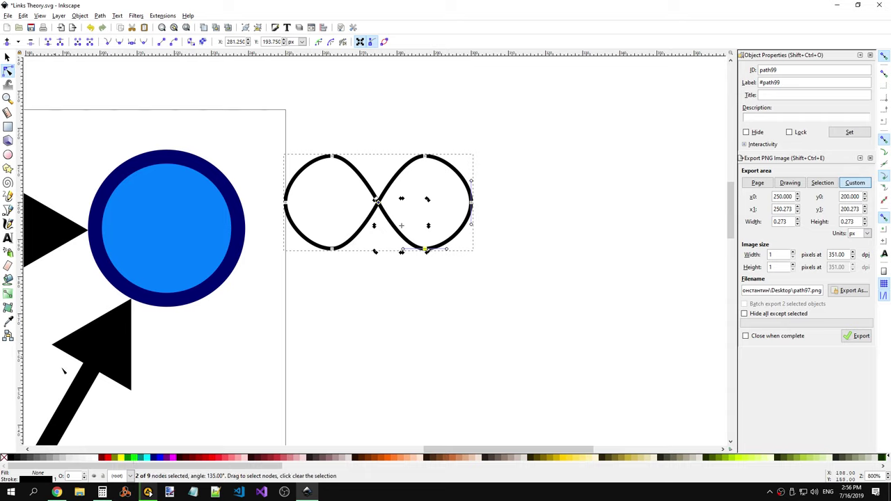
{"action": "key", "text": "v"}
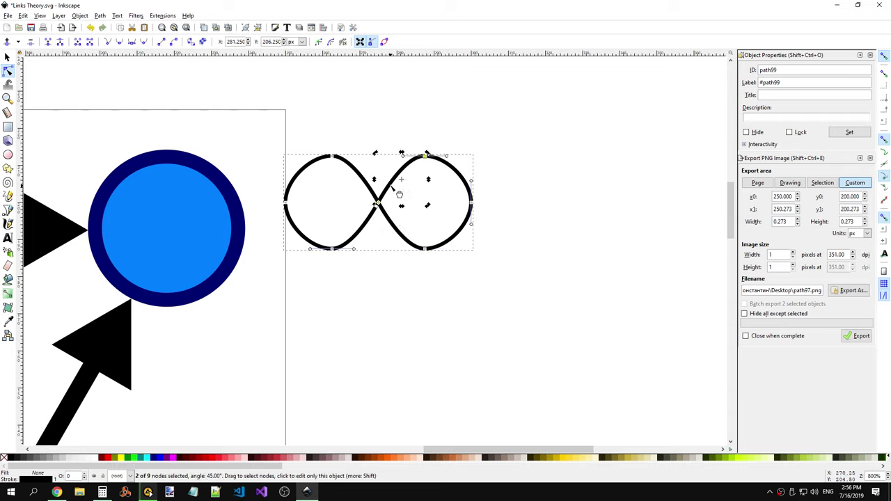
{"action": "key", "text": "v"}
{"action": "right_click", "coordinate": [403, 239]}
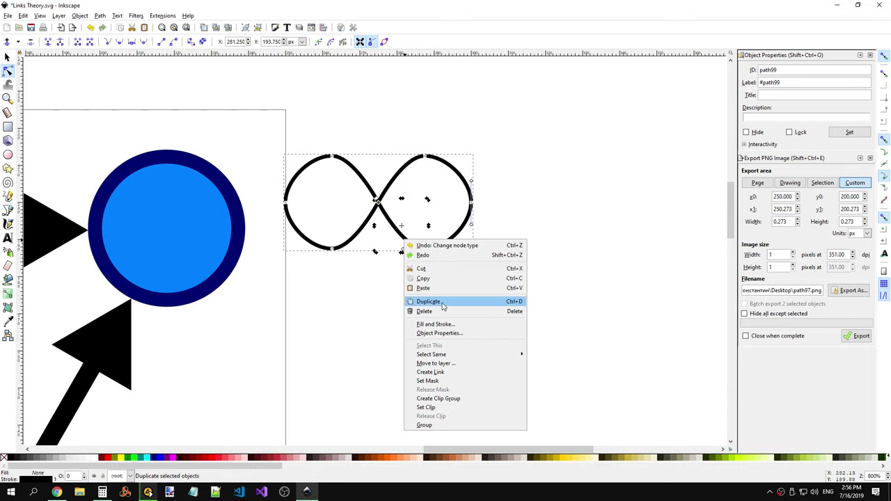
{"action": "left_click", "coordinate": [481, 321]}
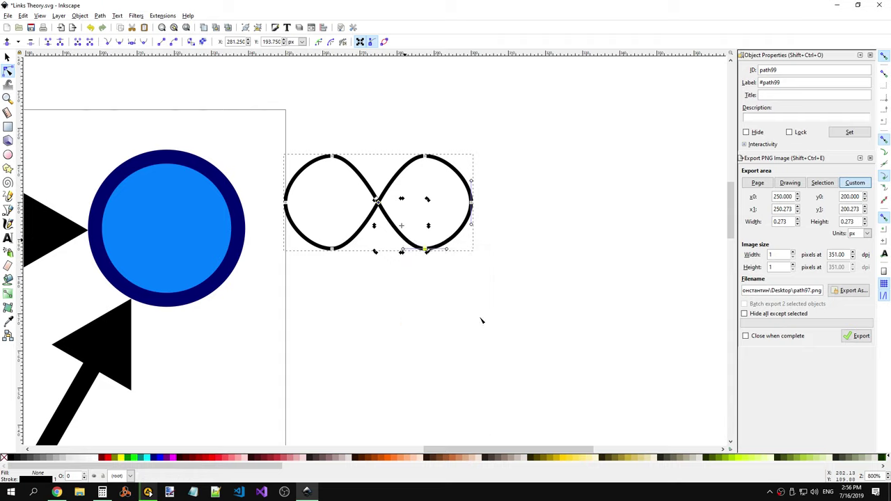
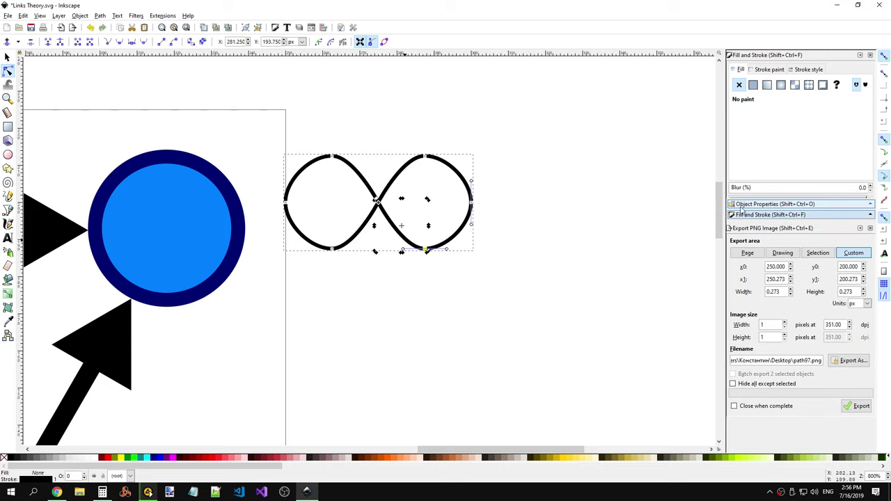
Step: Open the infinity path's Fill and Stroke settings on the Stroke style tab
{"action": "right_click", "coordinate": [378, 203]}
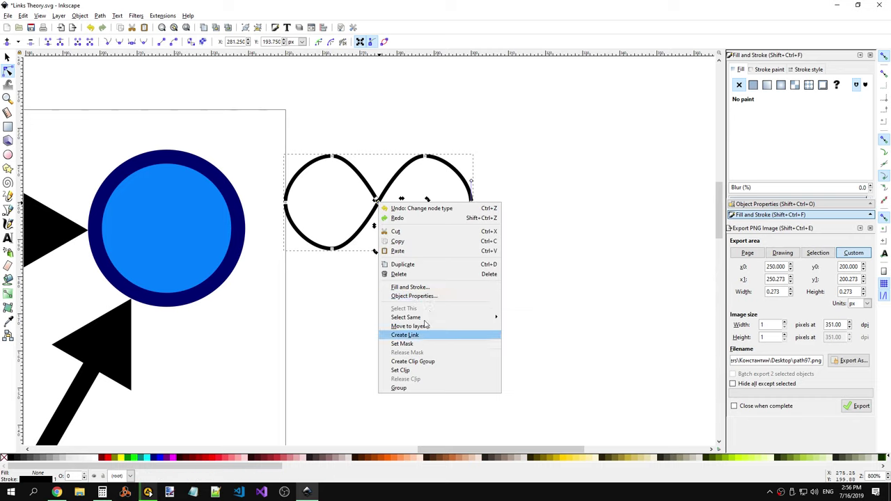
{"action": "left_click", "coordinate": [414, 296]}
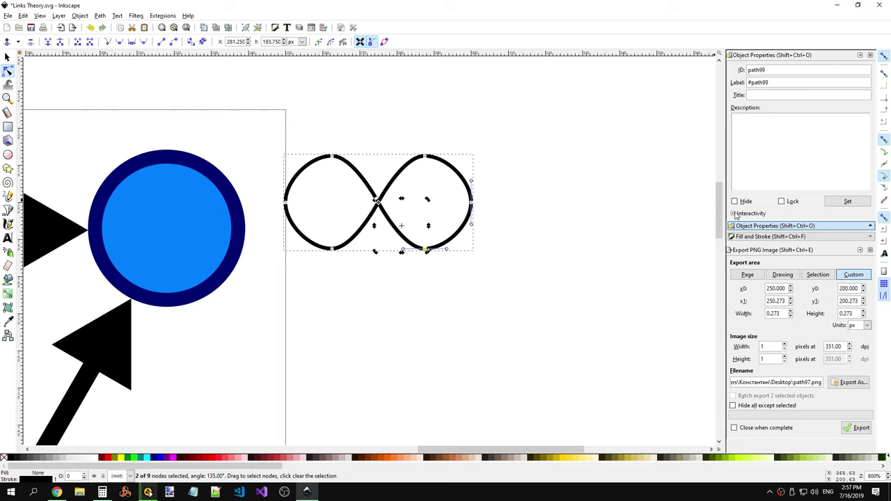
{"action": "left_click", "coordinate": [734, 214]}
{"action": "scroll", "coordinate": [751, 237], "scroll_direction": "down", "scroll_amount": 1}
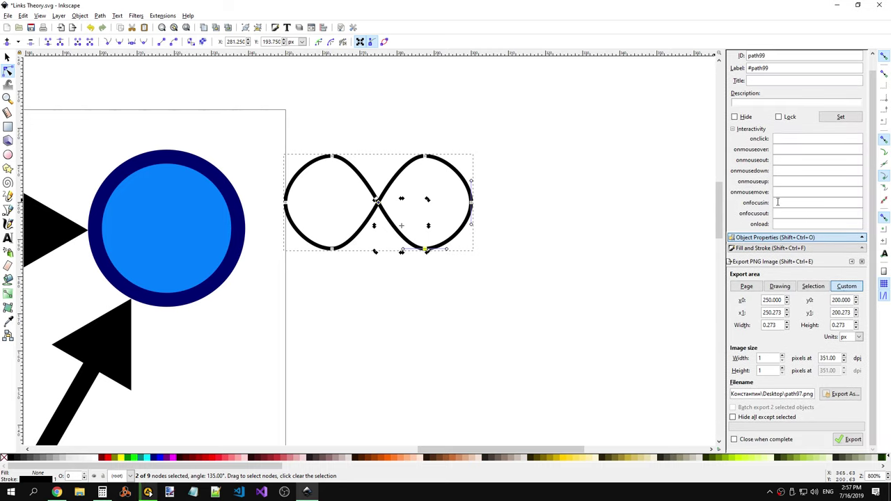
{"action": "left_click", "coordinate": [754, 249]}
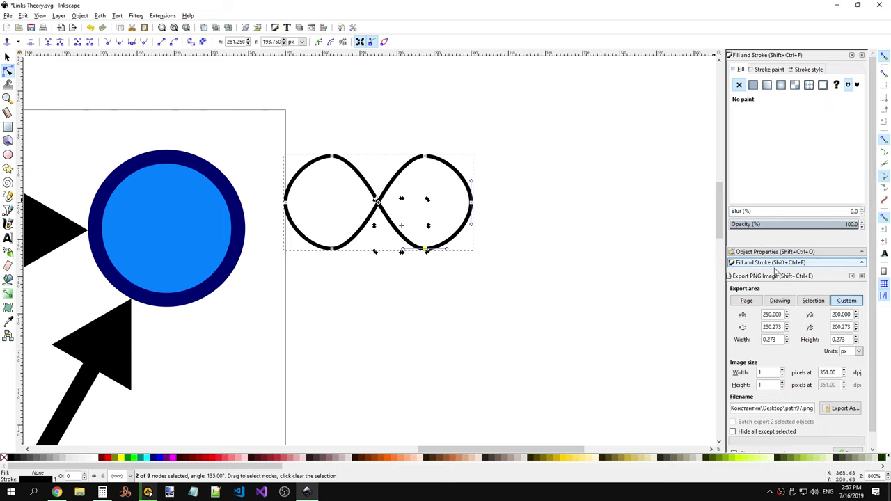
{"action": "left_click", "coordinate": [767, 69]}
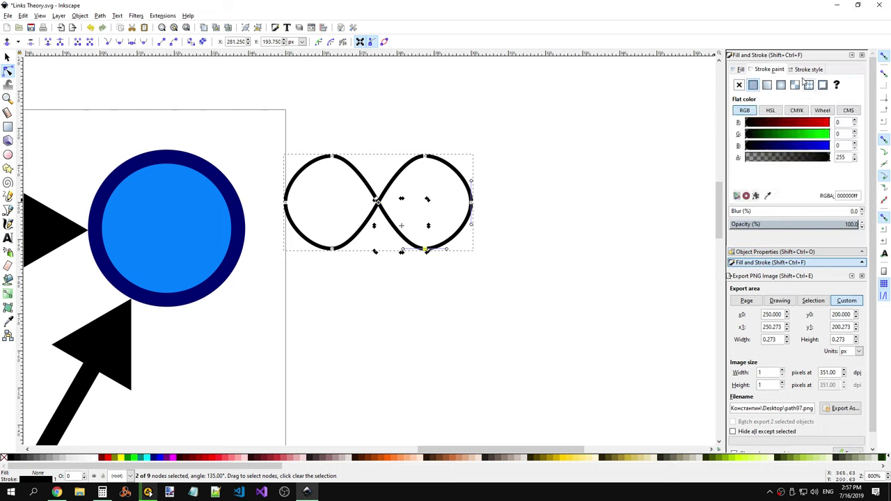
{"action": "left_click", "coordinate": [808, 69]}
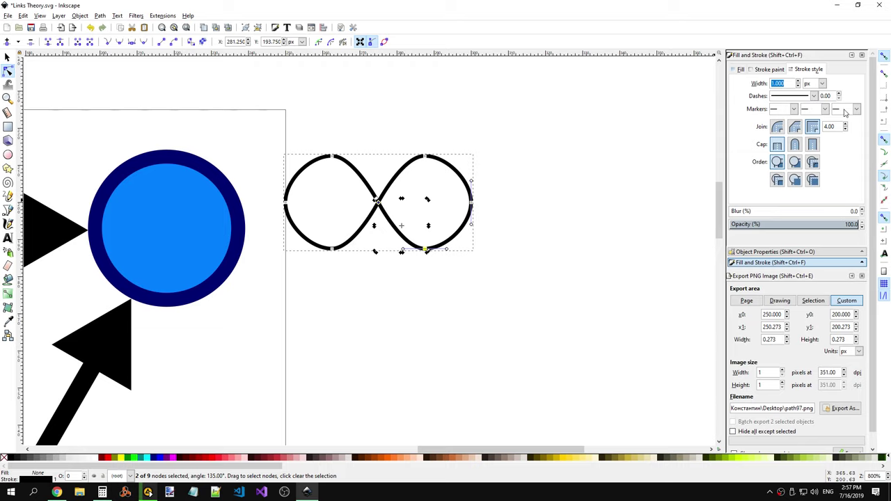
Step: Try arrowhead end and start markers on the path, undoing each one
{"action": "left_click", "coordinate": [845, 112]}
{"action": "left_click", "coordinate": [845, 139]}
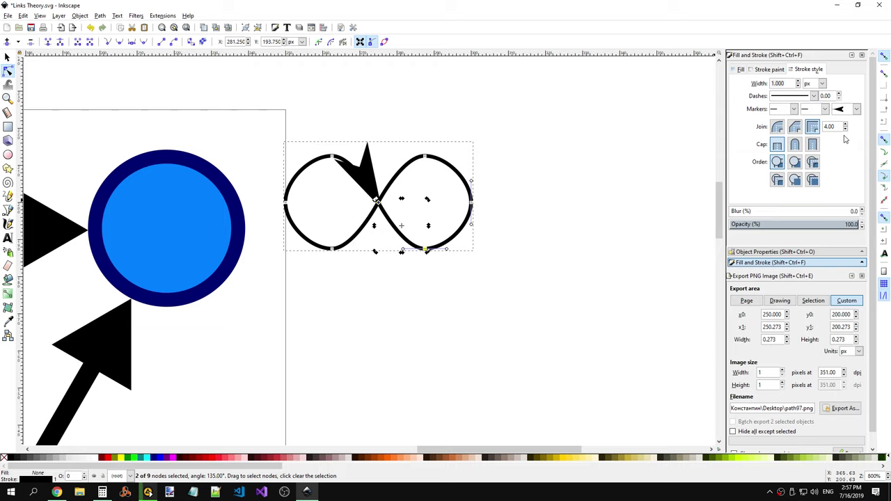
{"action": "key", "text": "ctrl+z"}
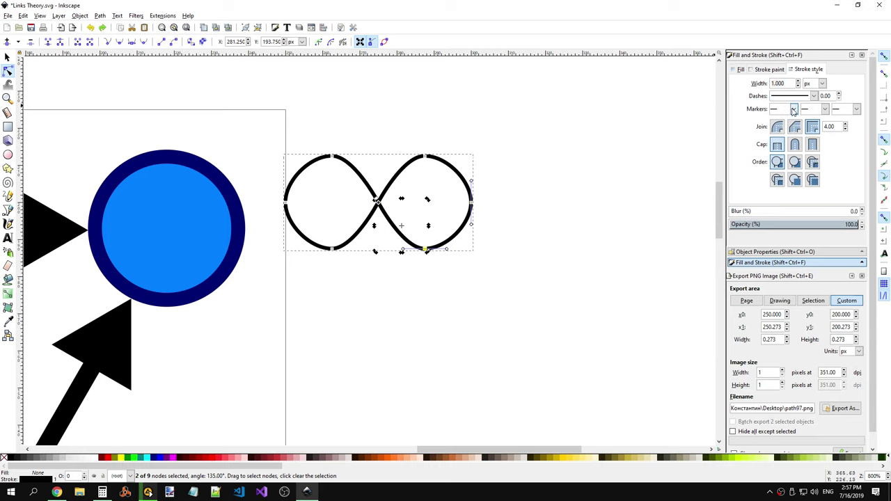
{"action": "left_click", "coordinate": [793, 109]}
{"action": "left_click", "coordinate": [780, 214]}
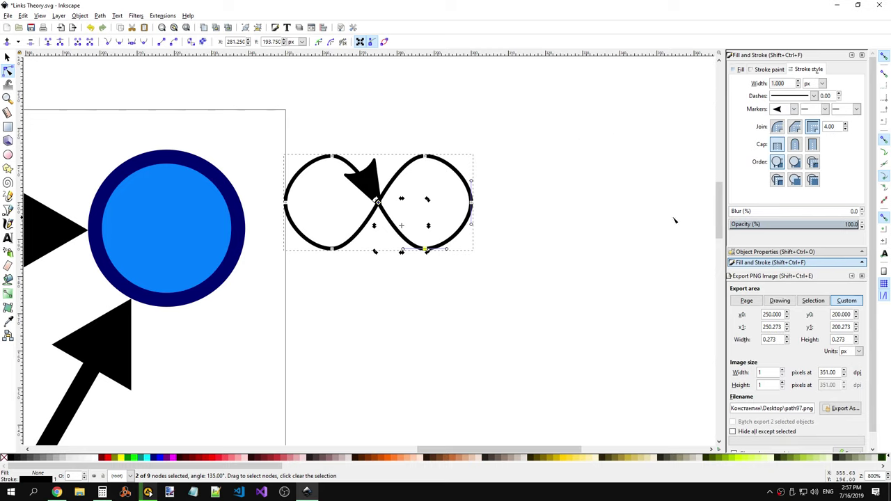
{"action": "key", "text": "ctrl+z"}
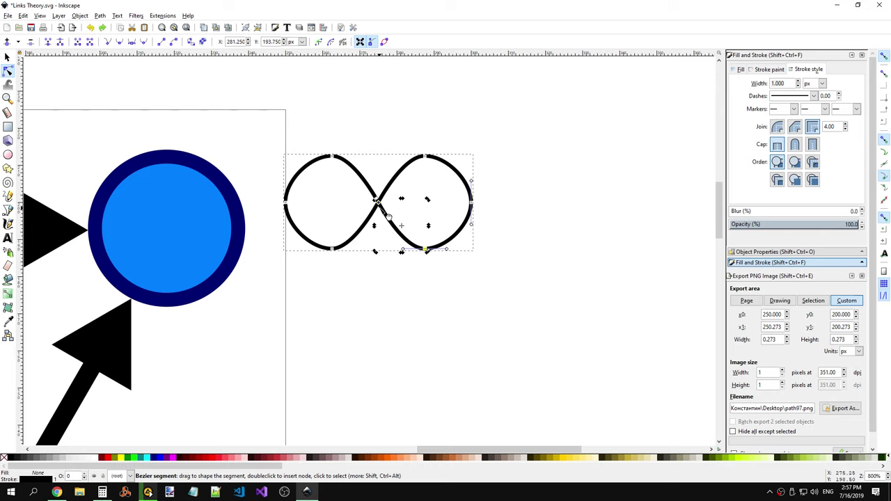
Step: Try a couple of different arrowheads as the path's end marker
{"action": "left_click", "coordinate": [794, 109]}
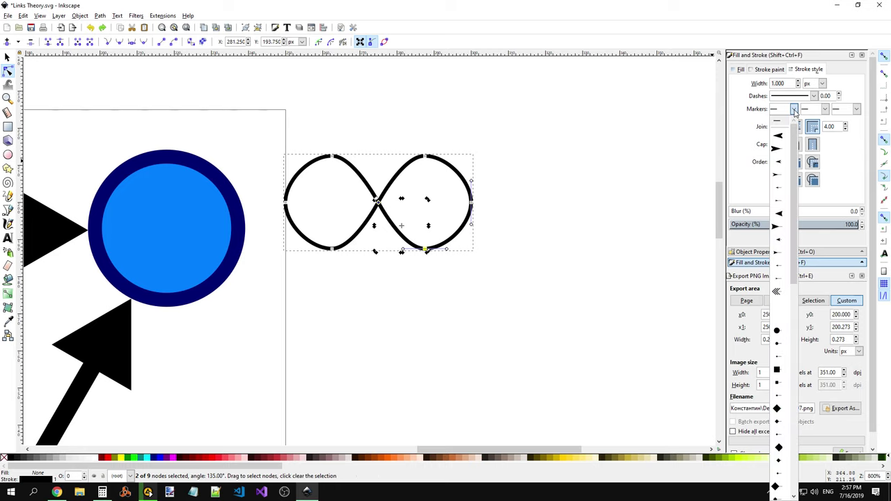
{"action": "left_click", "coordinate": [794, 110]}
{"action": "left_click", "coordinate": [856, 109]}
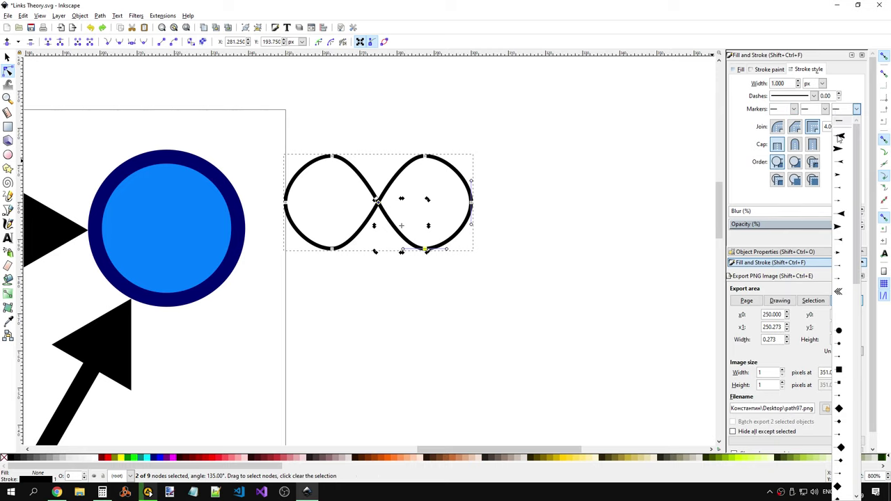
{"action": "left_click", "coordinate": [844, 176]}
{"action": "left_click", "coordinate": [848, 112]}
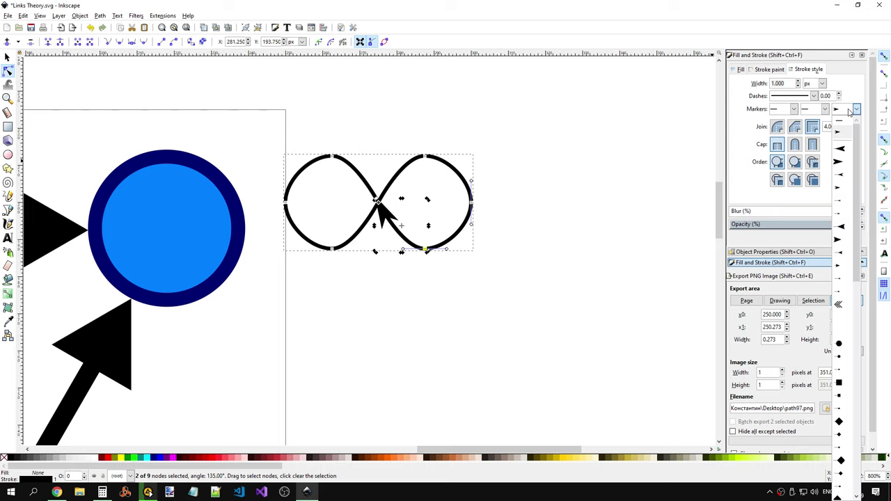
{"action": "left_click", "coordinate": [440, 293]}
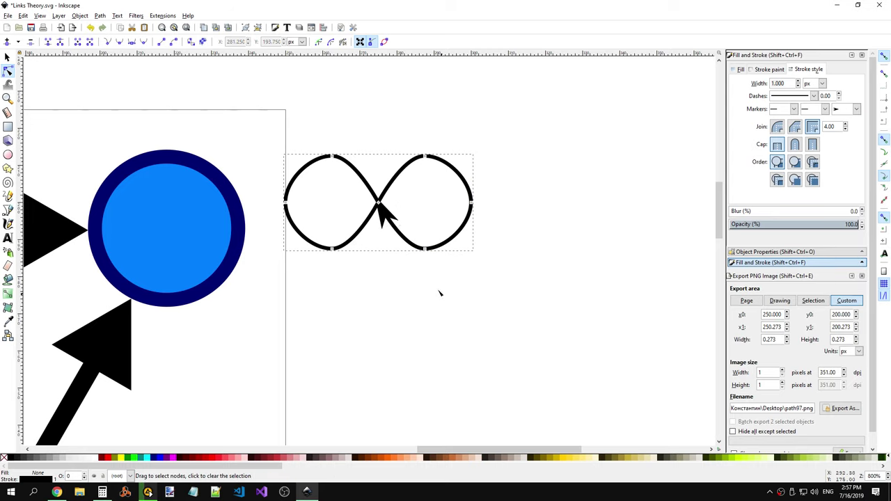
{"action": "left_click", "coordinate": [857, 109]}
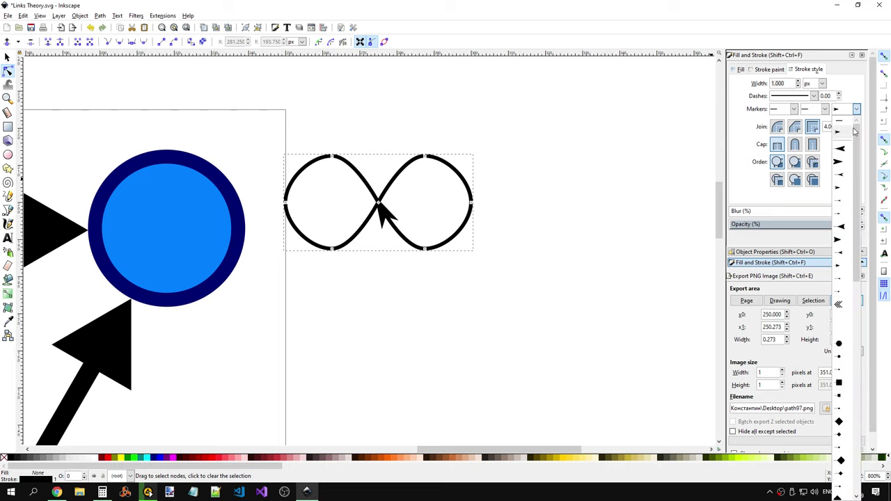
{"action": "left_click", "coordinate": [838, 259]}
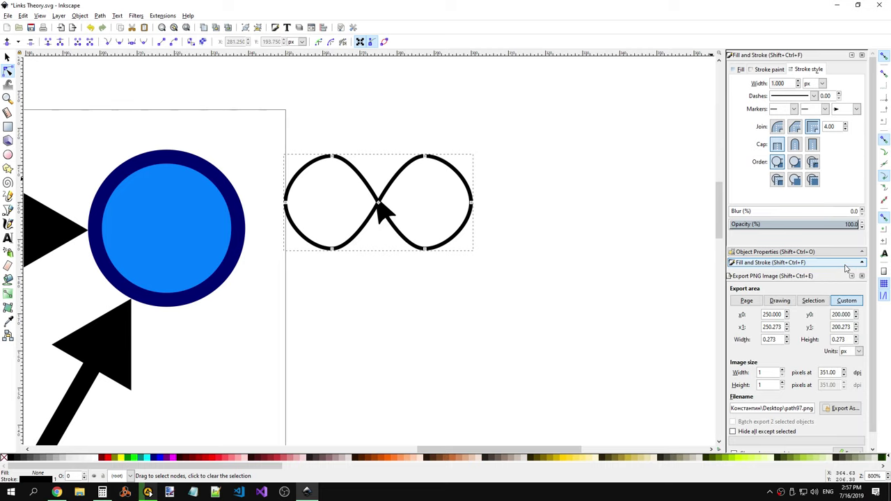
Step: Nudge a Bézier handle near the infinity path's central crossing
{"action": "left_click", "coordinate": [569, 232]}
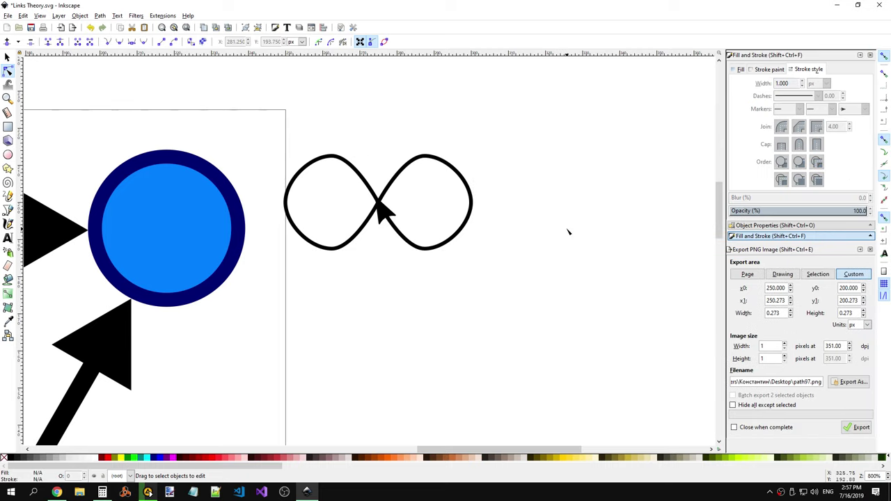
{"action": "left_click", "coordinate": [420, 247]}
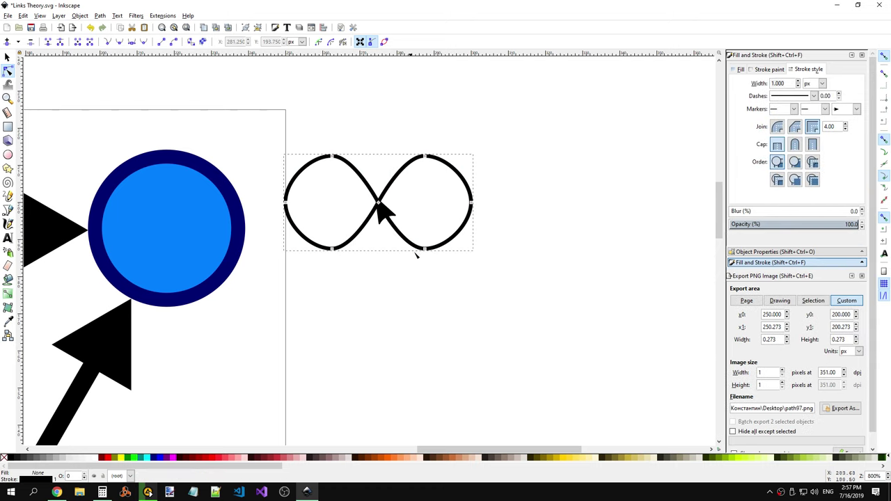
{"action": "left_click", "coordinate": [401, 237]}
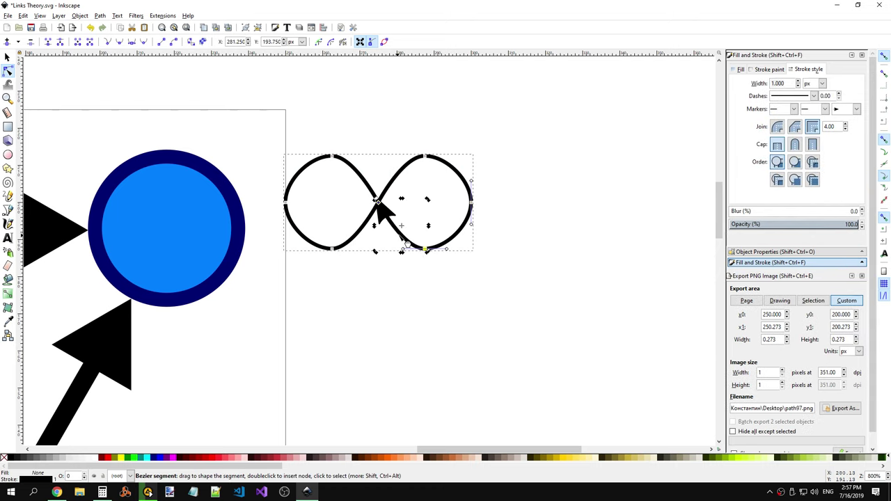
{"action": "left_click_drag", "start_coordinate": [376, 202], "coordinate": [382, 209]}
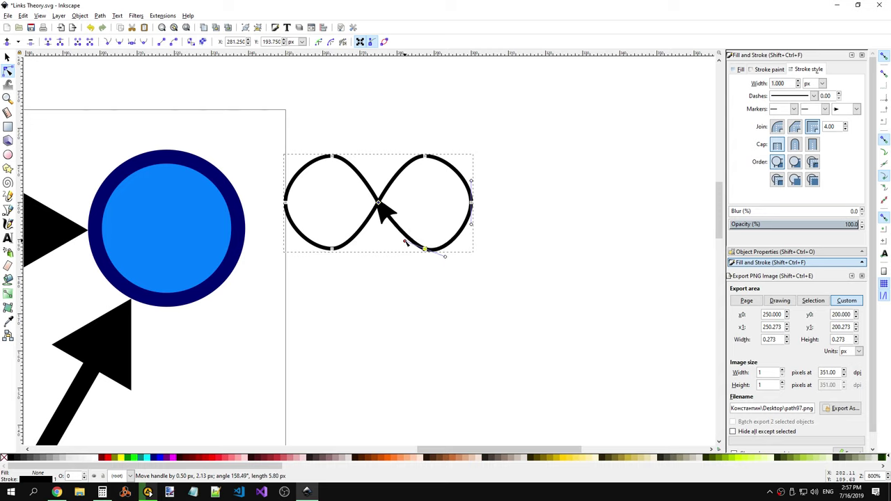
{"action": "left_click", "coordinate": [430, 287]}
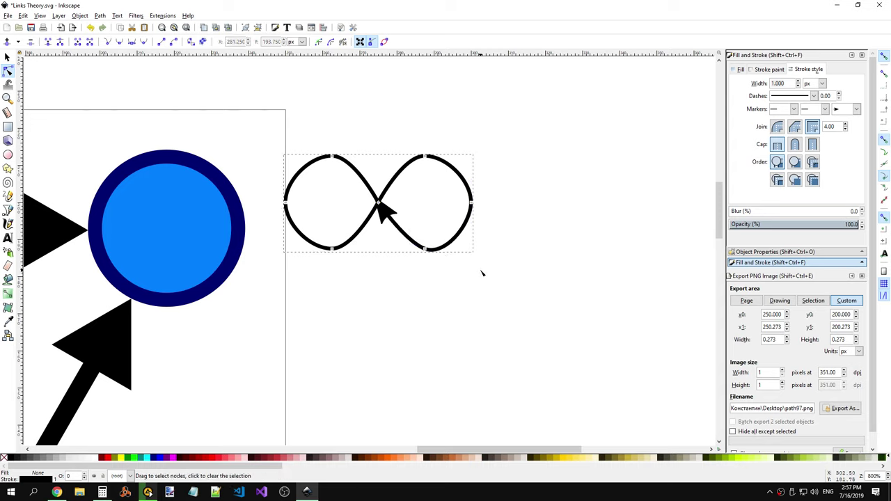
{"action": "left_click", "coordinate": [377, 202]}
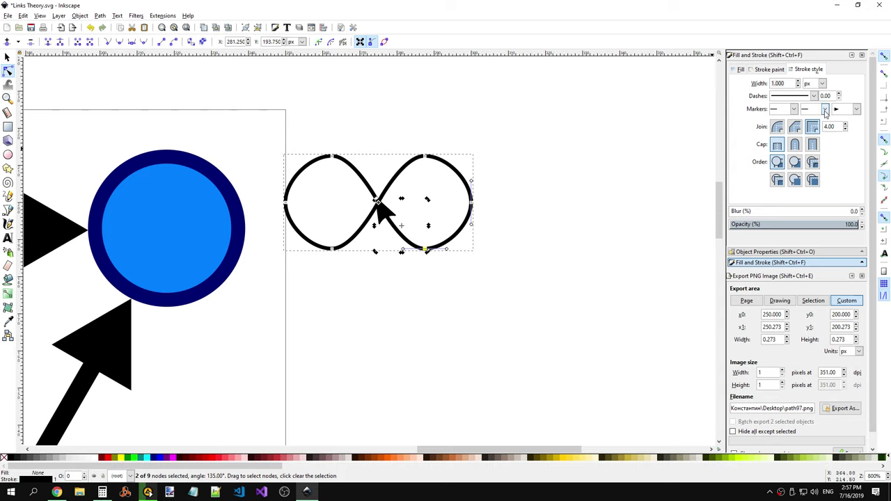
Step: Try left- and right-pointing arrows, then browse for a small end marker
{"action": "left_click", "coordinate": [856, 109]}
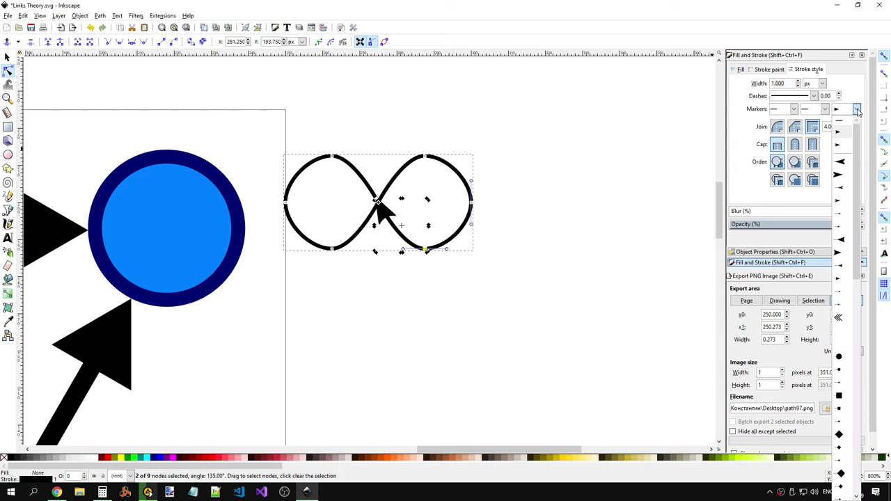
{"action": "left_click", "coordinate": [839, 267]}
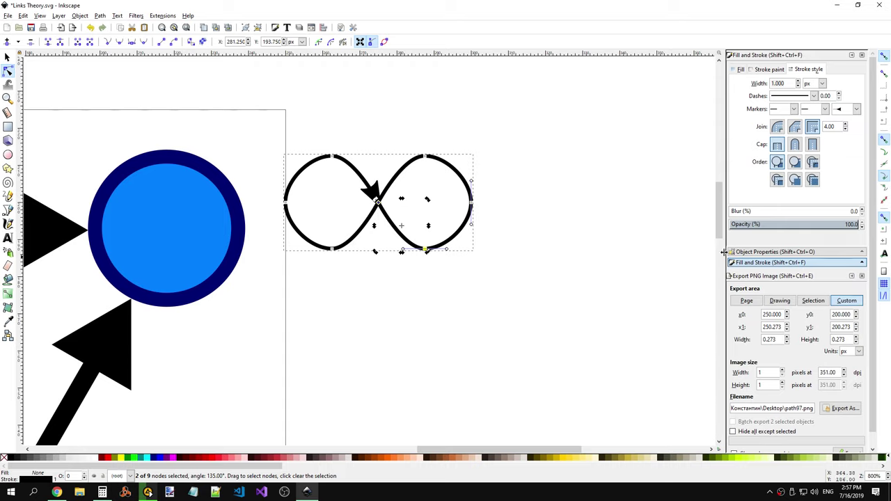
{"action": "left_click", "coordinate": [856, 109]}
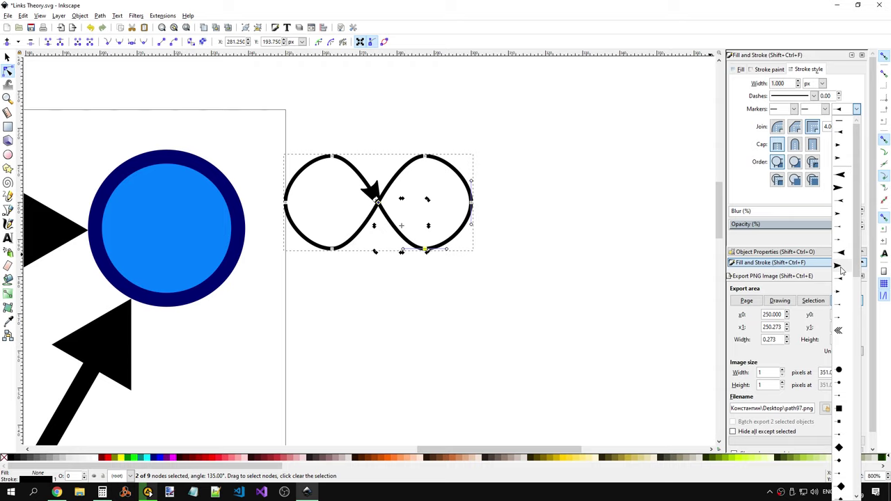
{"action": "left_click", "coordinate": [836, 269]}
{"action": "left_click", "coordinate": [855, 113]}
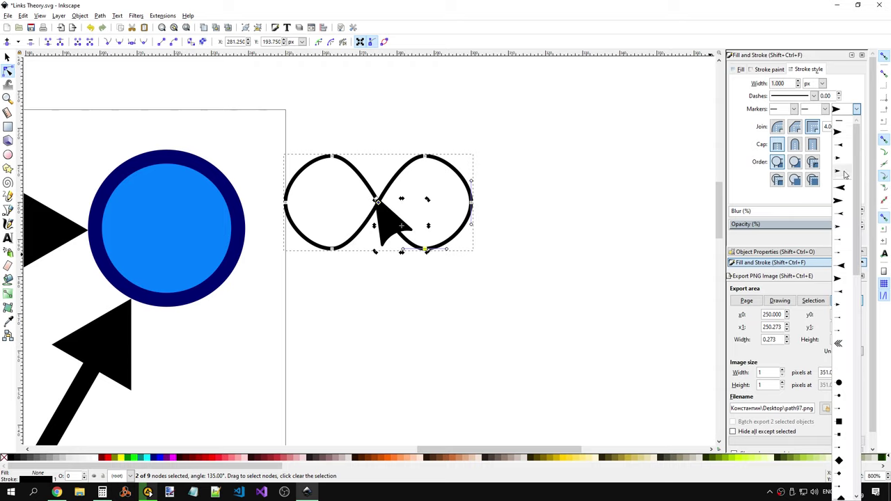
{"action": "scroll", "coordinate": [846, 167], "scroll_direction": "down", "scroll_amount": 3}
{"action": "scroll", "coordinate": [846, 164], "scroll_direction": "down", "scroll_amount": 3}
{"action": "scroll", "coordinate": [846, 167], "scroll_direction": "down", "scroll_amount": 3}
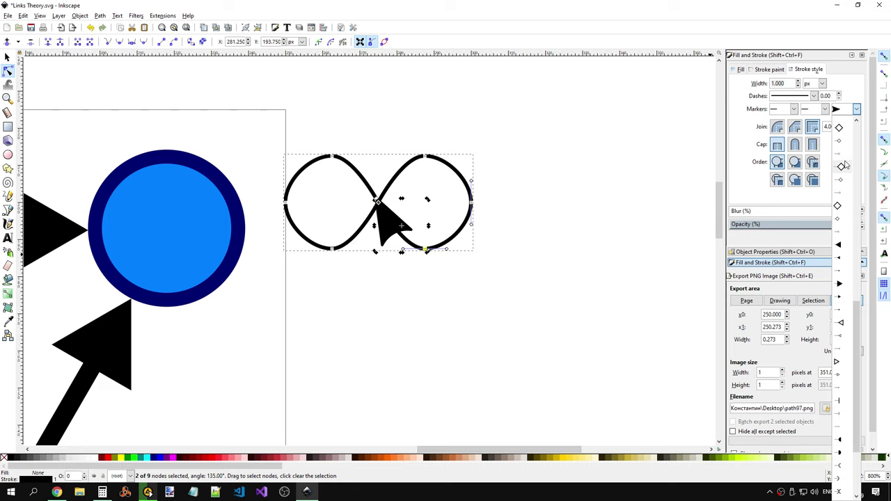
{"action": "scroll", "coordinate": [849, 181], "scroll_direction": "down", "scroll_amount": 3}
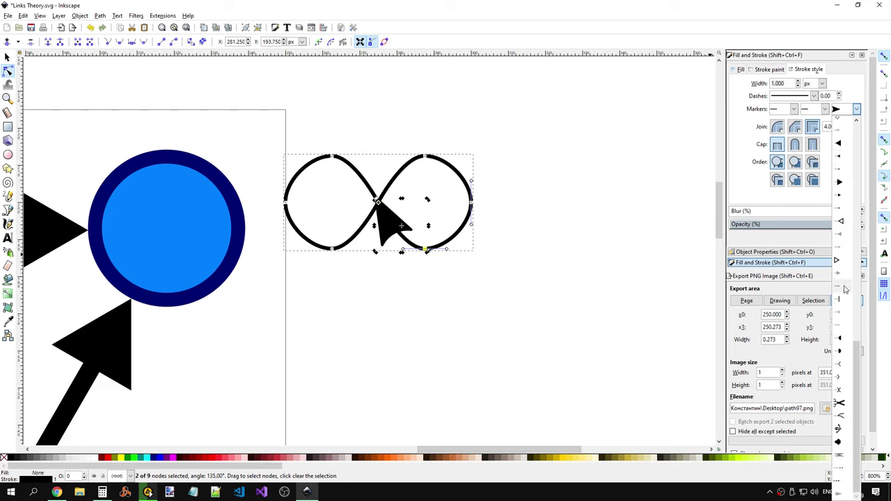
{"action": "scroll", "coordinate": [845, 287], "scroll_direction": "up", "scroll_amount": 3}
{"action": "scroll", "coordinate": [845, 286], "scroll_direction": "up", "scroll_amount": 3}
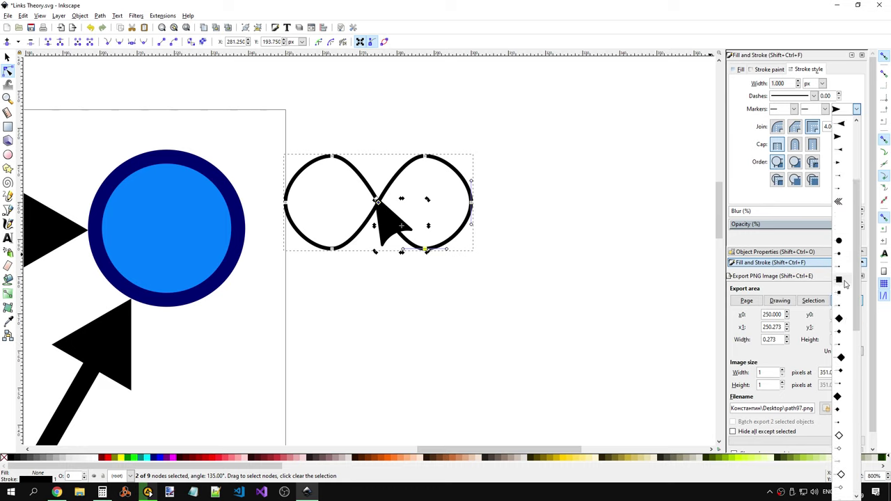
{"action": "scroll", "coordinate": [845, 284], "scroll_direction": "up", "scroll_amount": 2}
{"action": "left_click", "coordinate": [844, 313]}
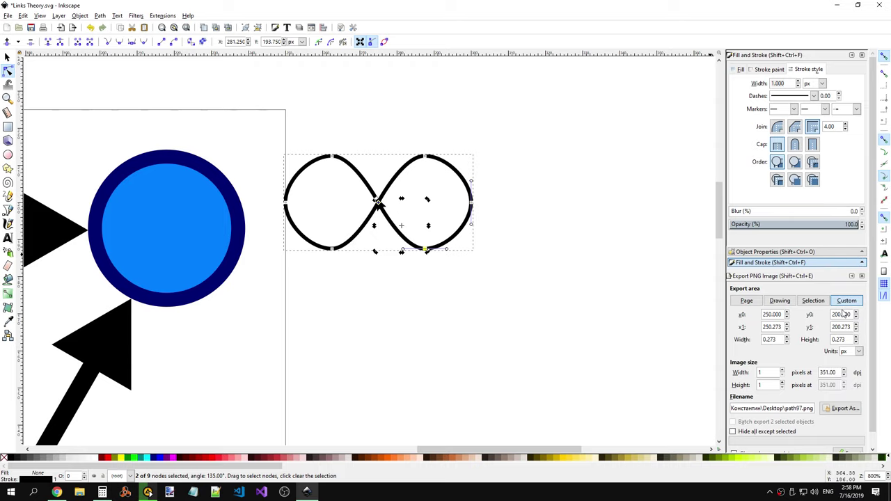
{"action": "left_click", "coordinate": [850, 110]}
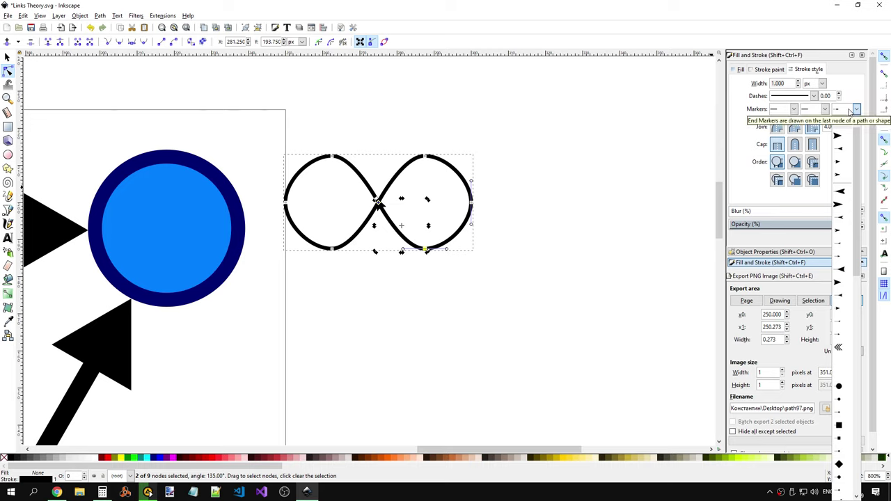
{"action": "left_click", "coordinate": [849, 111]}
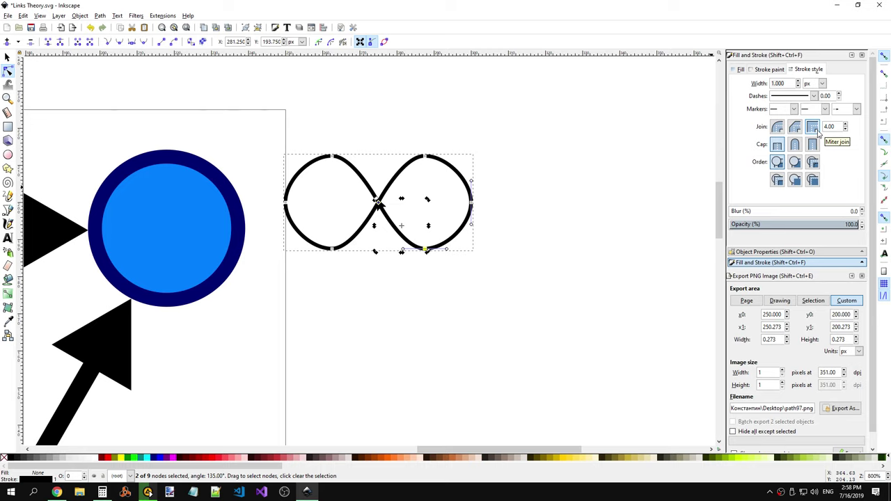
{"action": "left_click", "coordinate": [581, 243]}
{"action": "left_click", "coordinate": [517, 267]}
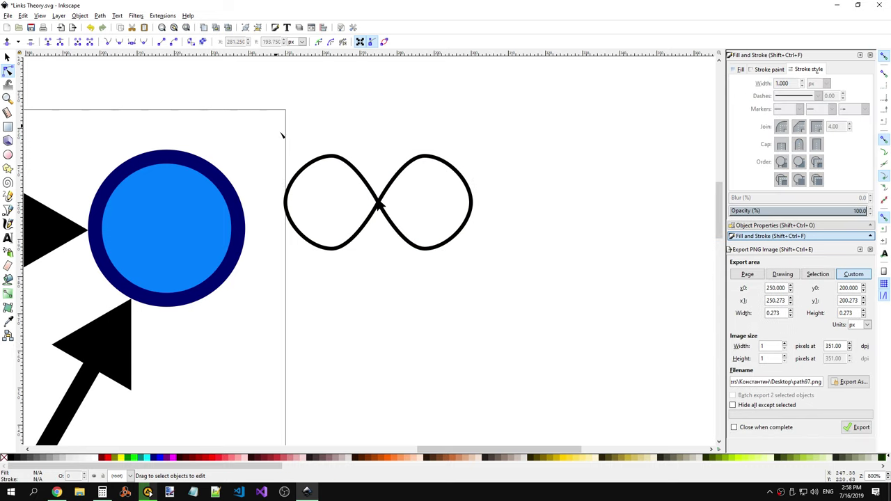
{"action": "left_click_drag", "start_coordinate": [281, 133], "coordinate": [541, 331]}
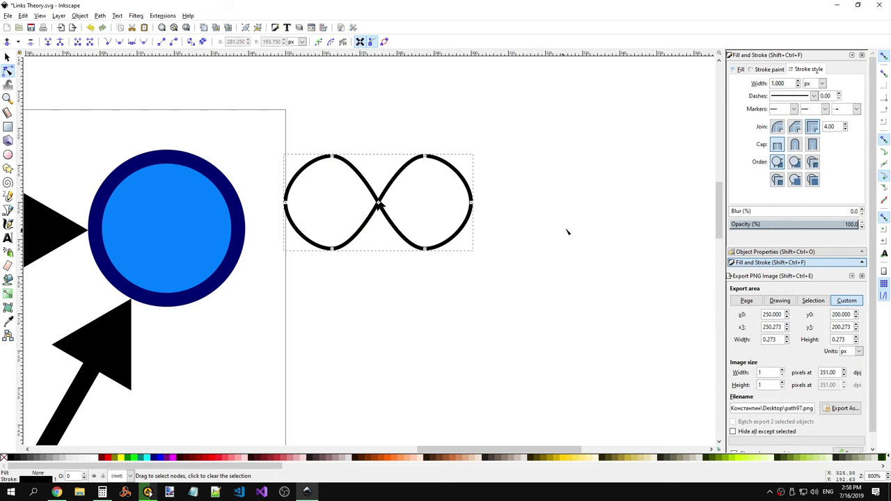
{"action": "left_click", "coordinate": [857, 110]}
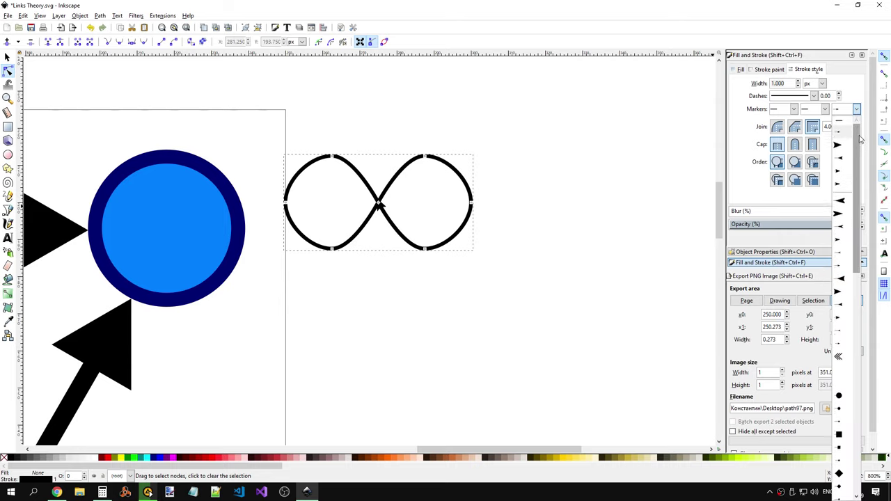
{"action": "scroll", "coordinate": [861, 139], "scroll_direction": "down", "scroll_amount": 5}
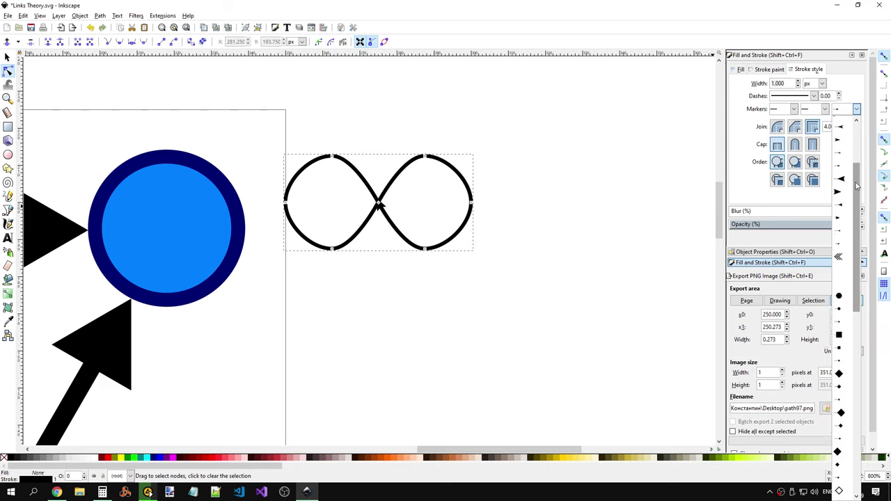
{"action": "scroll", "coordinate": [847, 260], "scroll_direction": "down", "scroll_amount": 3}
{"action": "scroll", "coordinate": [846, 272], "scroll_direction": "down", "scroll_amount": 3}
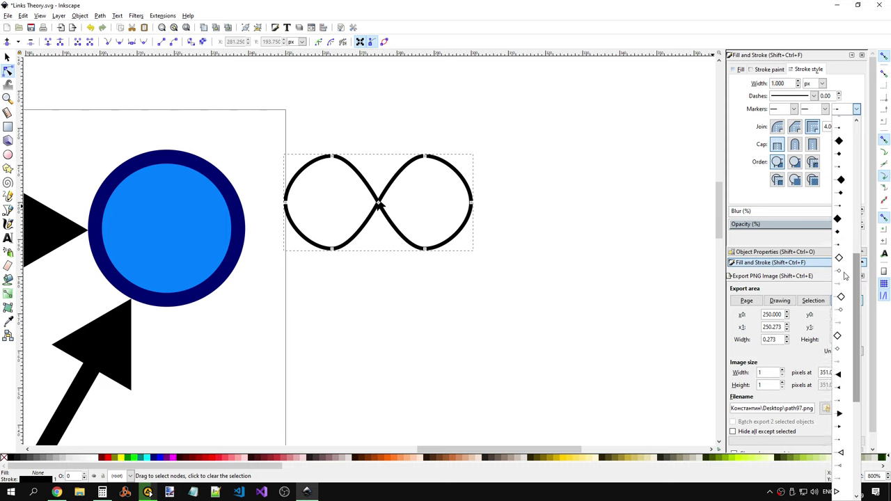
{"action": "scroll", "coordinate": [841, 299], "scroll_direction": "down", "scroll_amount": 3}
{"action": "scroll", "coordinate": [840, 317], "scroll_direction": "down", "scroll_amount": 2}
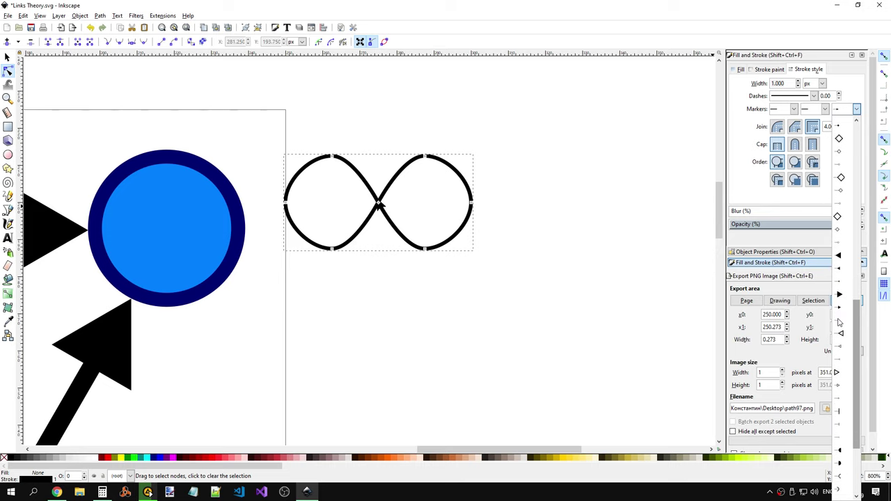
{"action": "scroll", "coordinate": [840, 342], "scroll_direction": "down", "scroll_amount": 2}
{"action": "scroll", "coordinate": [840, 345], "scroll_direction": "down", "scroll_amount": 1}
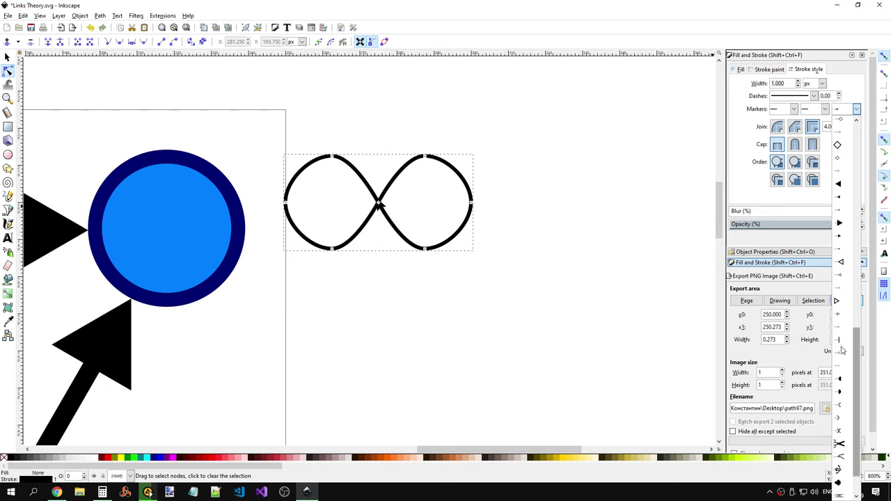
{"action": "scroll", "coordinate": [841, 352], "scroll_direction": "down", "scroll_amount": 1}
{"action": "scroll", "coordinate": [842, 362], "scroll_direction": "down", "scroll_amount": 1}
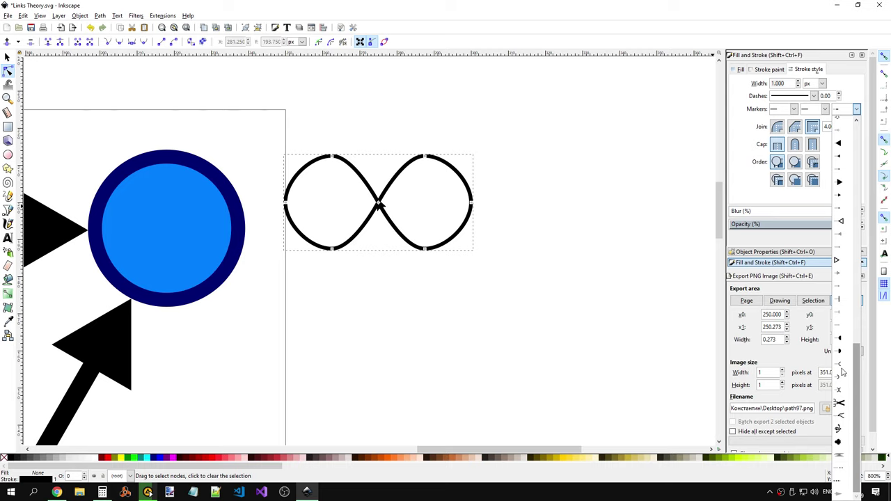
{"action": "scroll", "coordinate": [842, 373], "scroll_direction": "up", "scroll_amount": 5}
{"action": "scroll", "coordinate": [844, 209], "scroll_direction": "up", "scroll_amount": 5}
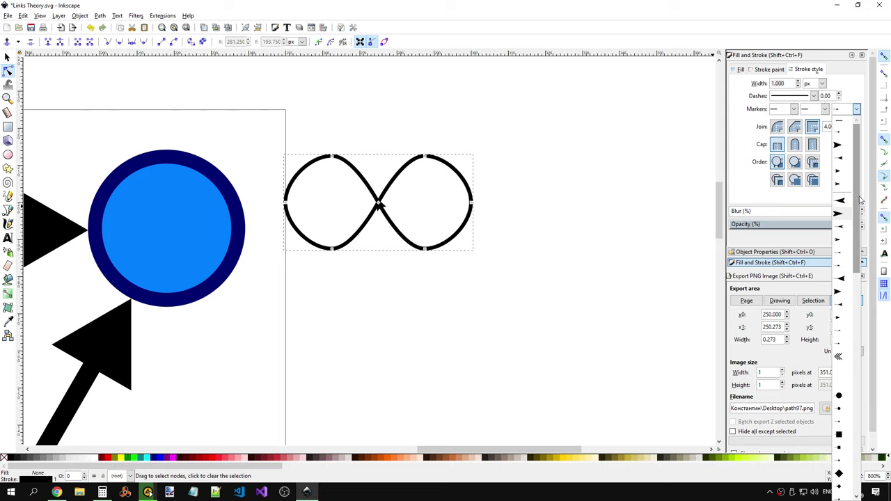
{"action": "left_click", "coordinate": [857, 106]}
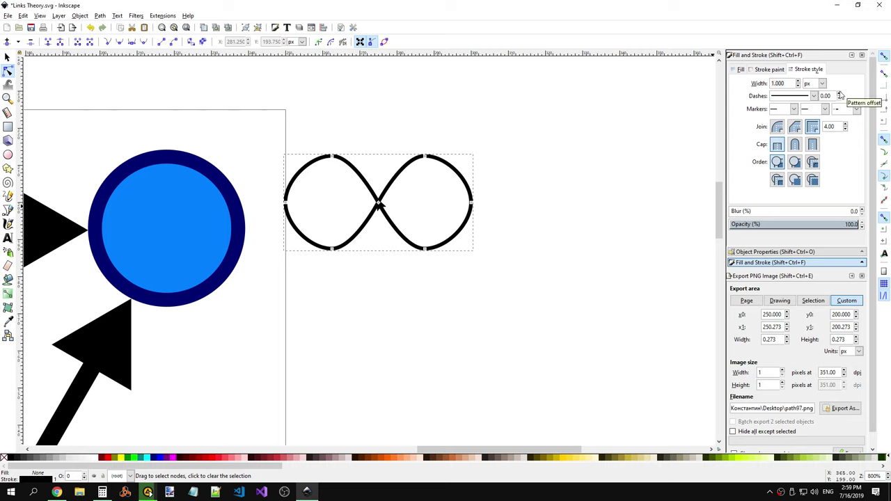
Step: Raise the dash offset and review the Fill, Stroke paint and Stroke style tabs
{"action": "double_click", "coordinate": [840, 93]}
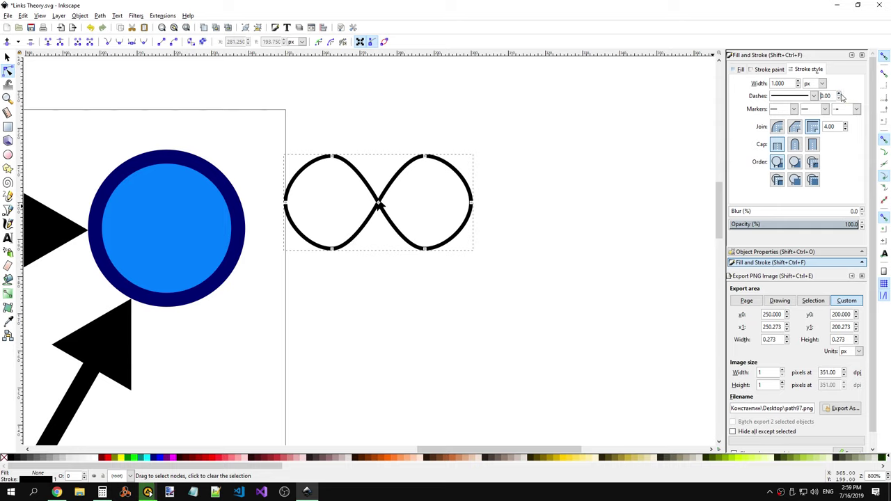
{"action": "left_click", "coordinate": [855, 109]}
{"action": "left_click", "coordinate": [815, 96]}
{"action": "left_click", "coordinate": [772, 69]}
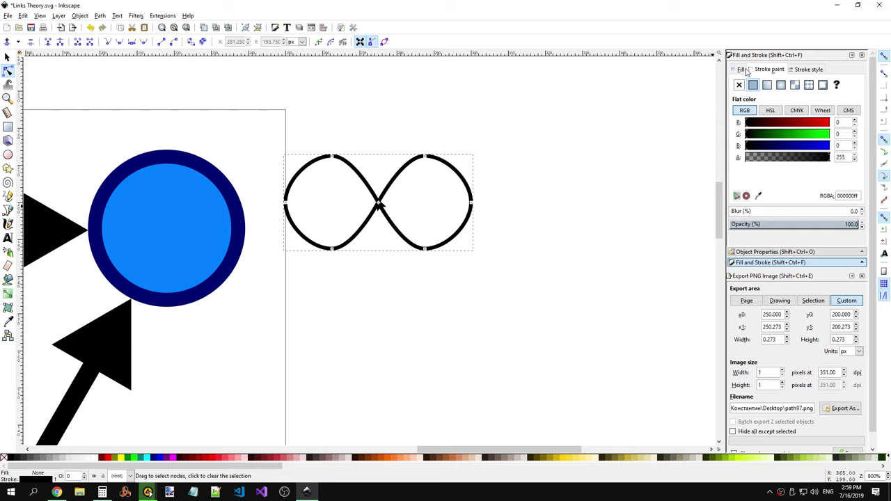
{"action": "left_click", "coordinate": [745, 70]}
{"action": "left_click", "coordinate": [807, 70]}
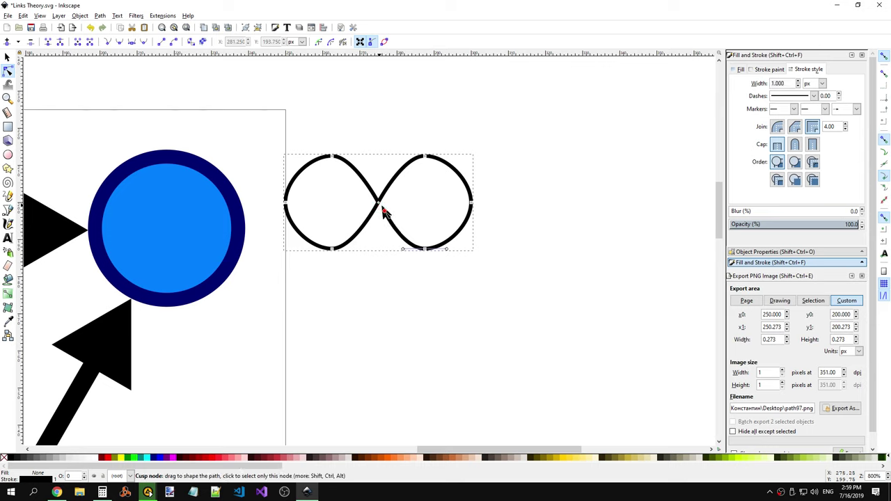
Step: Nudge the central crossing node, then reselect the path and its crossing node
{"action": "left_click_drag", "start_coordinate": [380, 204], "coordinate": [381, 207]}
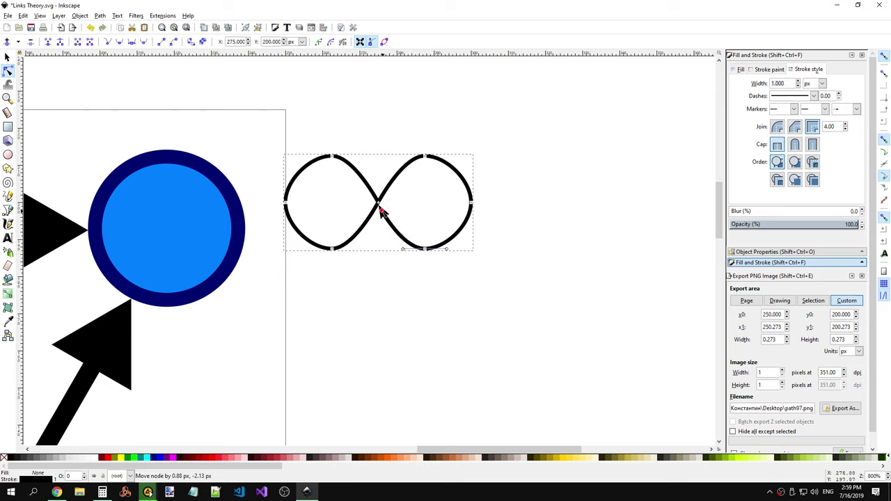
{"action": "left_click_drag", "start_coordinate": [379, 204], "coordinate": [382, 209]}
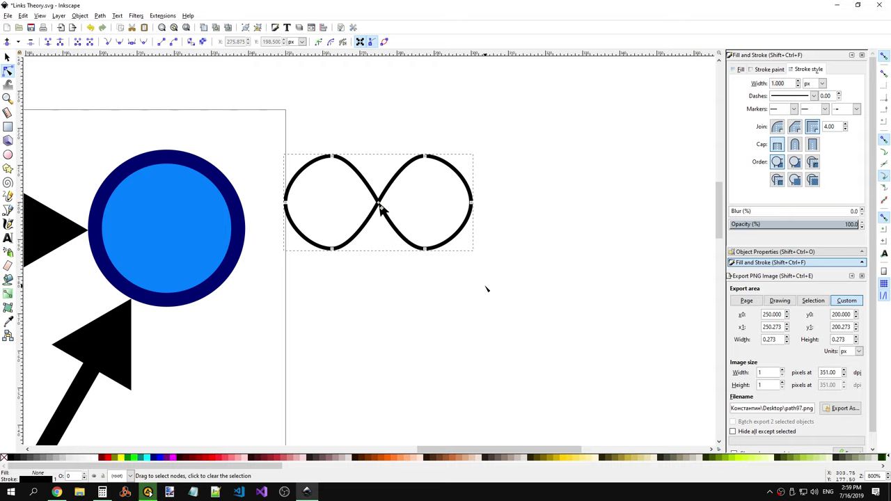
{"action": "left_click", "coordinate": [387, 161]}
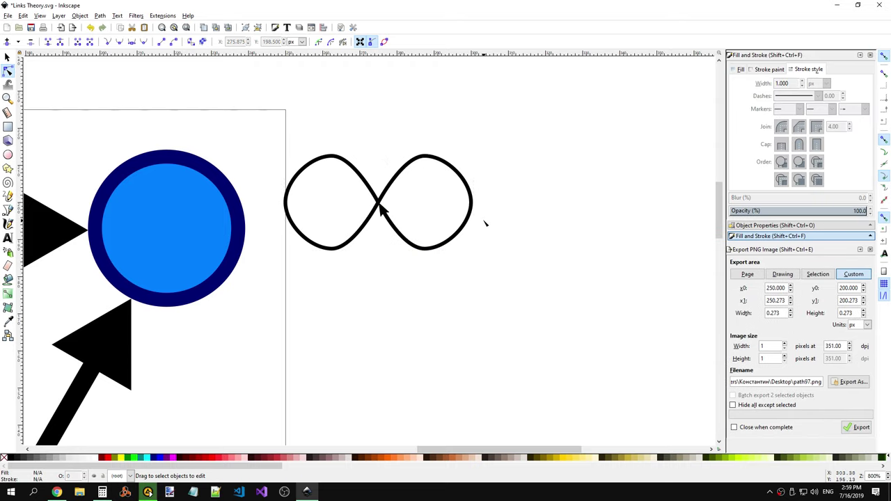
{"action": "left_click", "coordinate": [449, 242]}
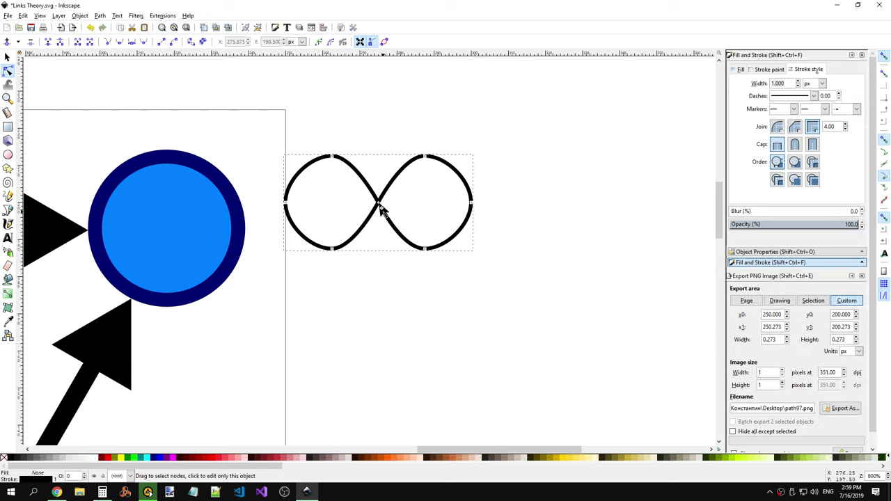
{"action": "left_click", "coordinate": [495, 259]}
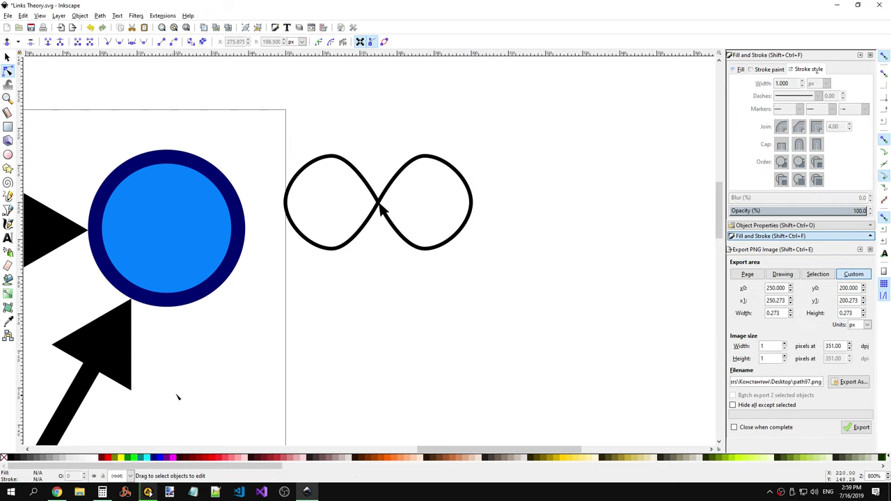
{"action": "left_click", "coordinate": [382, 210]}
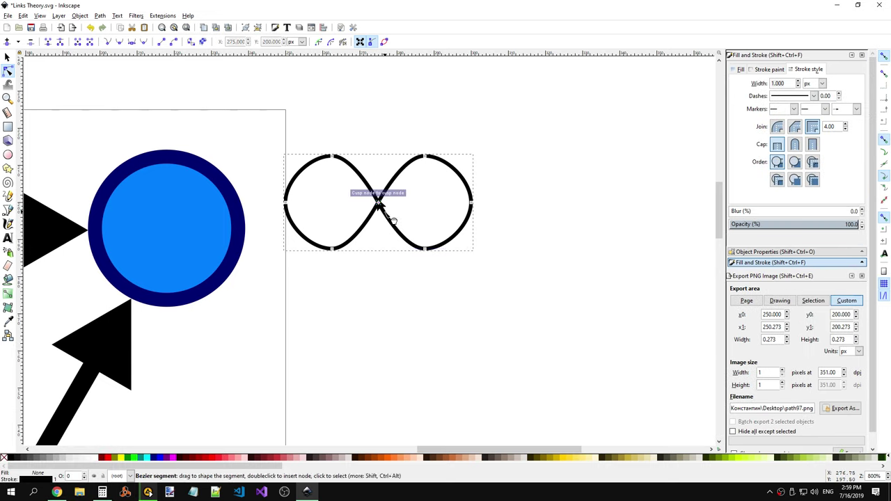
{"action": "left_click", "coordinate": [380, 203]}
{"action": "left_click", "coordinate": [423, 286]}
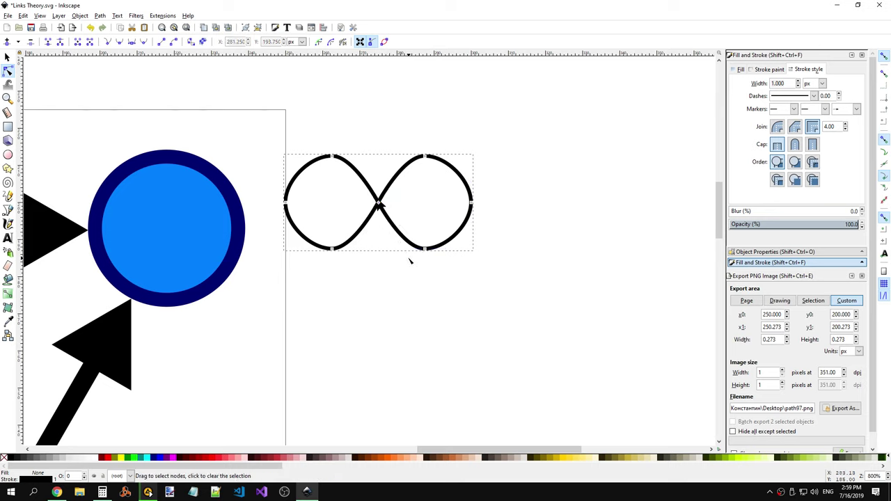
{"action": "left_click", "coordinate": [380, 206]}
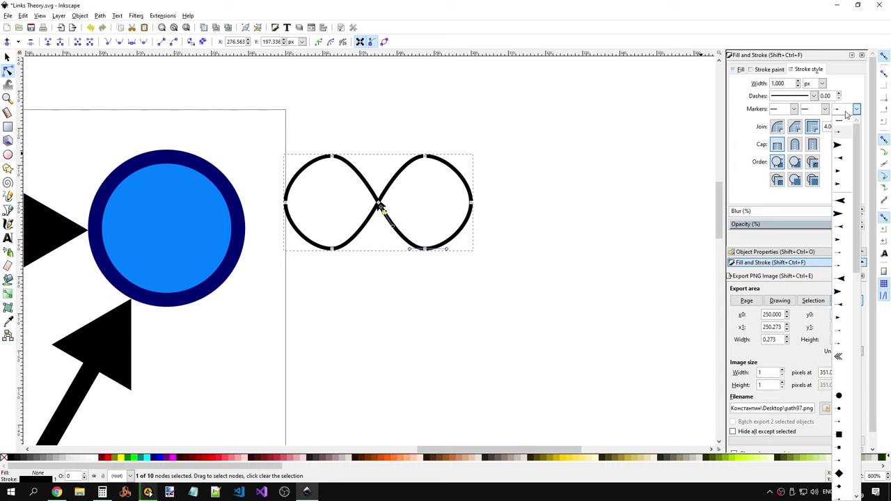
Step: Try a smaller end marker, reset it to none, and inspect the lower-right curve's nodes
{"action": "left_click", "coordinate": [848, 114]}
{"action": "left_click", "coordinate": [849, 114]}
{"action": "left_click", "coordinate": [849, 114]}
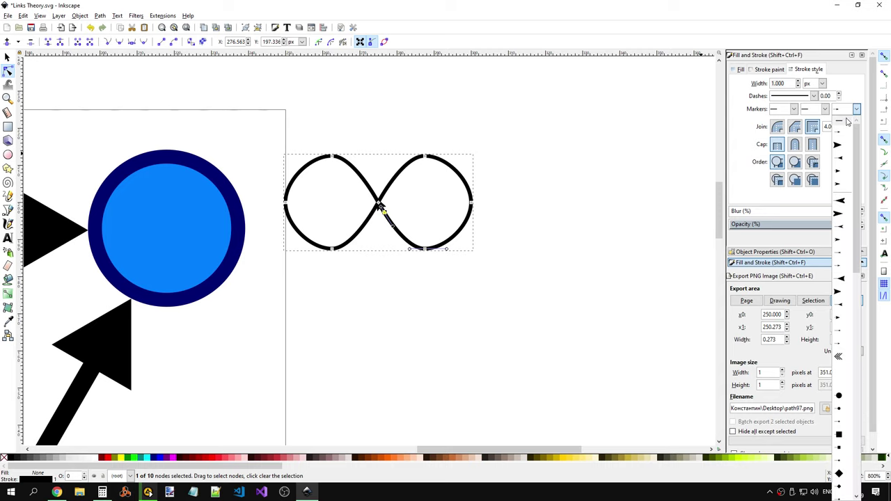
{"action": "left_click", "coordinate": [415, 247]}
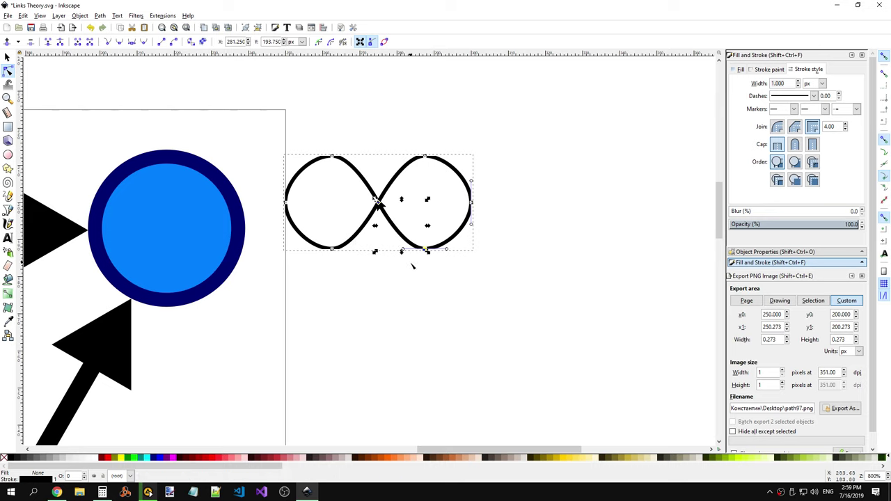
{"action": "left_click", "coordinate": [420, 264]}
{"action": "left_click", "coordinate": [422, 208]}
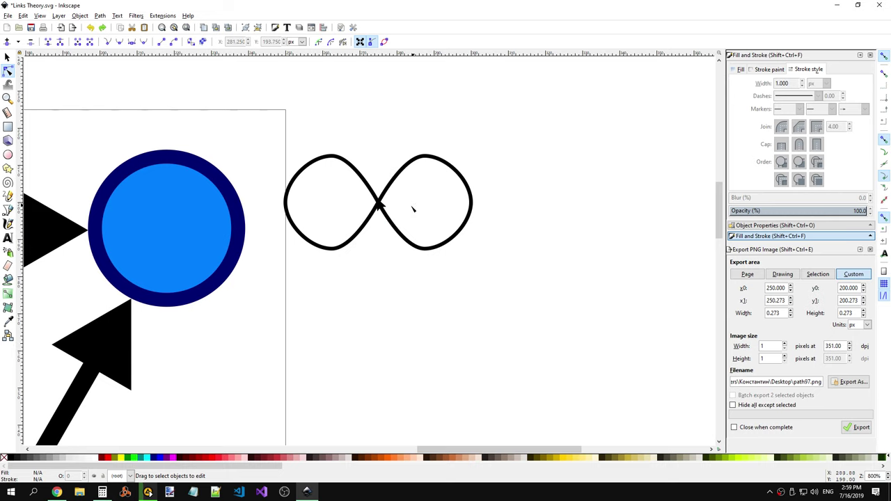
{"action": "left_click", "coordinate": [381, 205]}
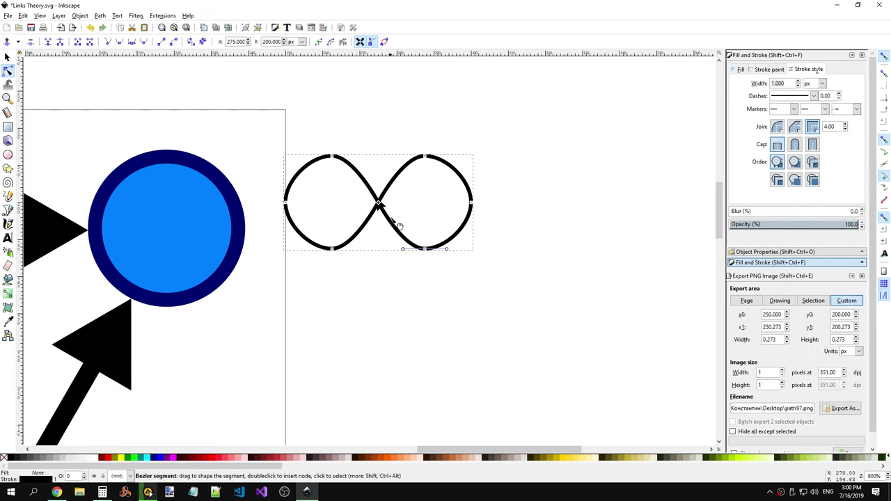
{"action": "left_click", "coordinate": [399, 230]}
{"action": "key", "text": "Escape"}
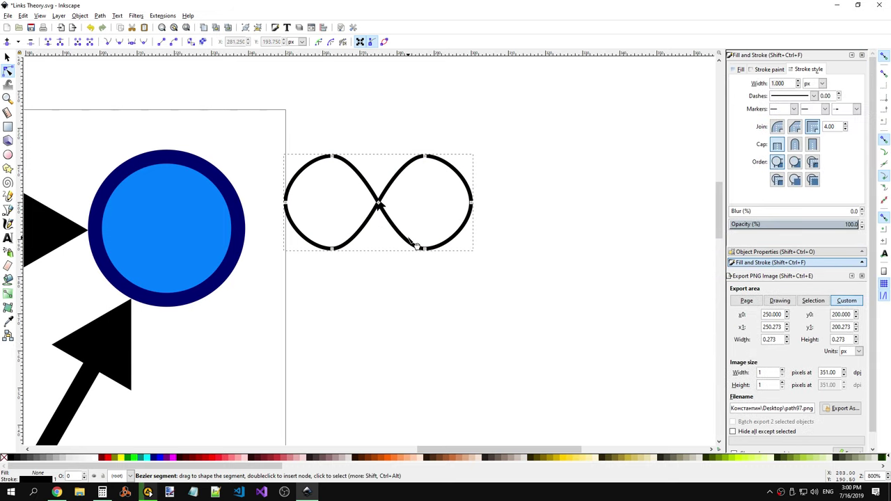
Step: Try radial and mesh gradient strokes on the infinity path
{"action": "left_click", "coordinate": [769, 70]}
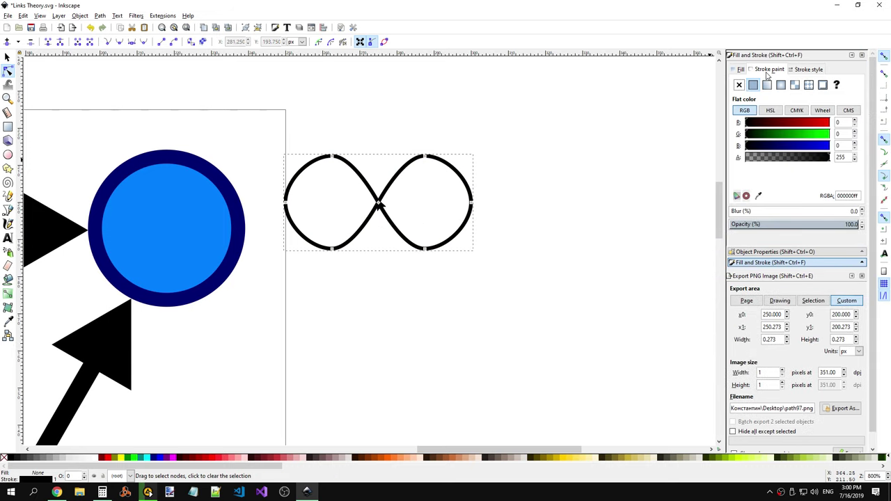
{"action": "left_click", "coordinate": [781, 85]}
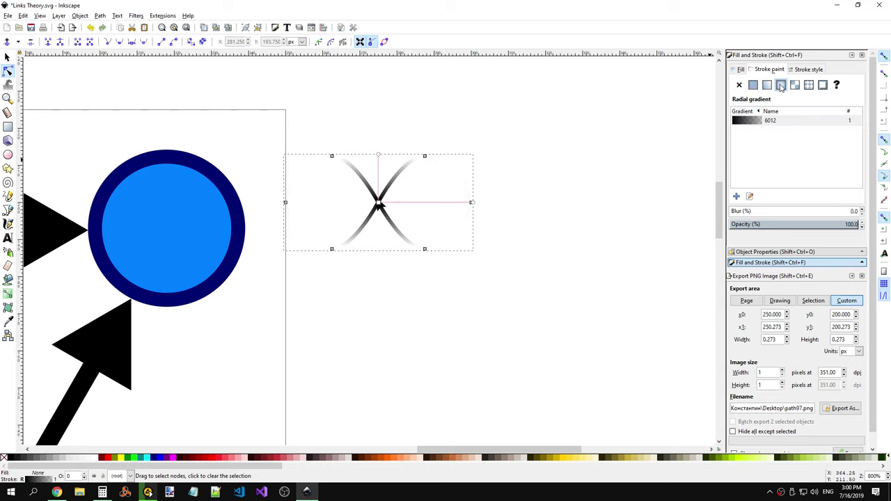
{"action": "key", "text": "ctrl+z"}
{"action": "left_click", "coordinate": [797, 86]}
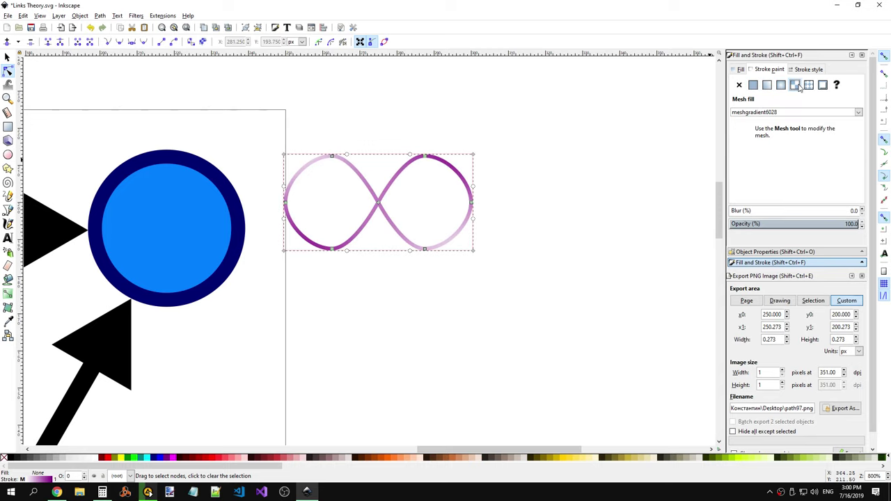
{"action": "left_click", "coordinate": [660, 128]}
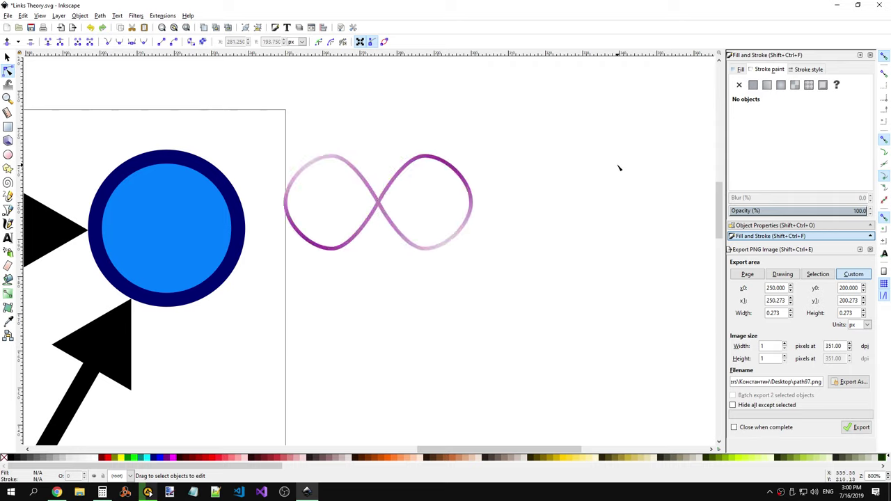
{"action": "key", "text": "ctrl+shift+z"}
{"action": "left_click", "coordinate": [410, 235]}
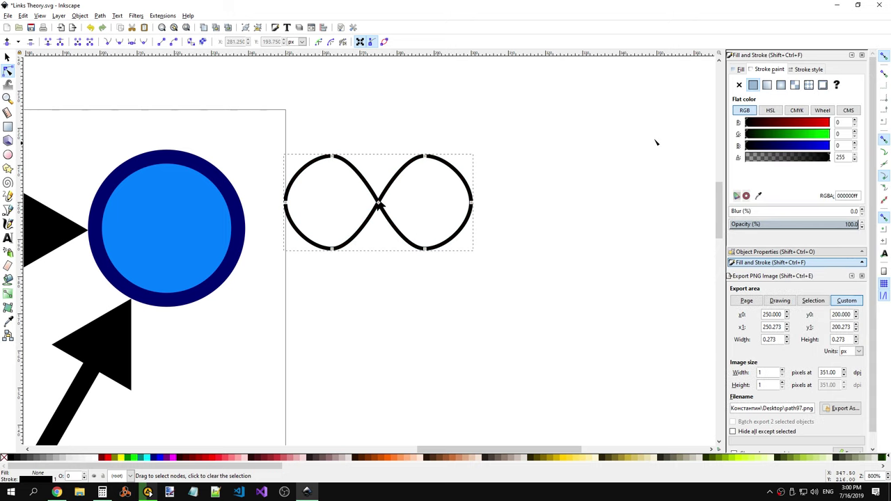
Step: Apply a Stripes 1:1 pattern stroke, undo it via Edit > Undo, and deselect
{"action": "left_click", "coordinate": [809, 85]}
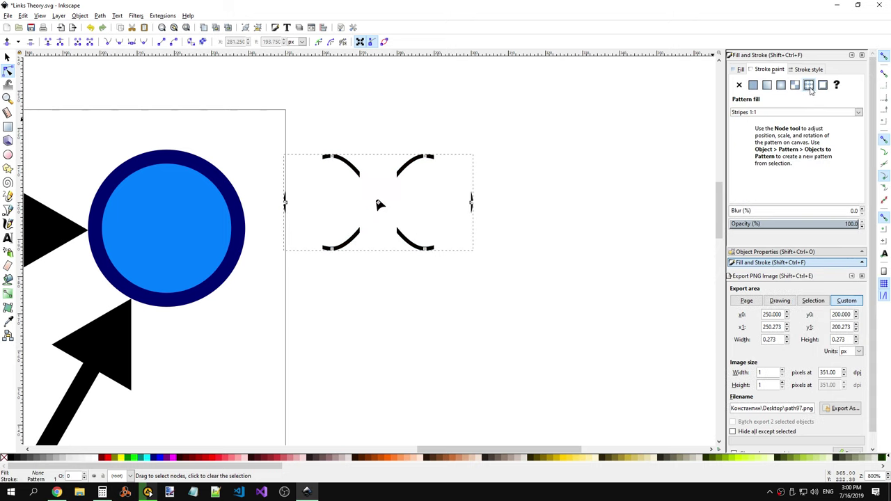
{"action": "left_click", "coordinate": [25, 17]}
{"action": "left_click", "coordinate": [33, 22]}
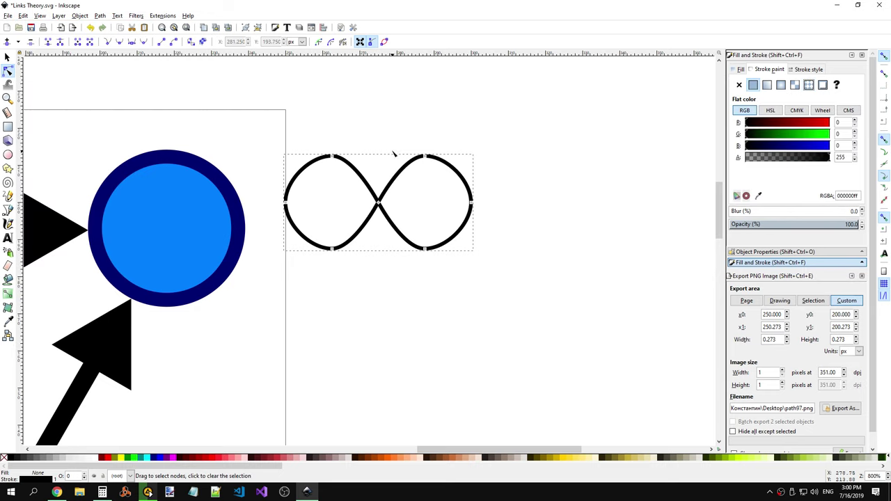
{"action": "left_click", "coordinate": [25, 16]}
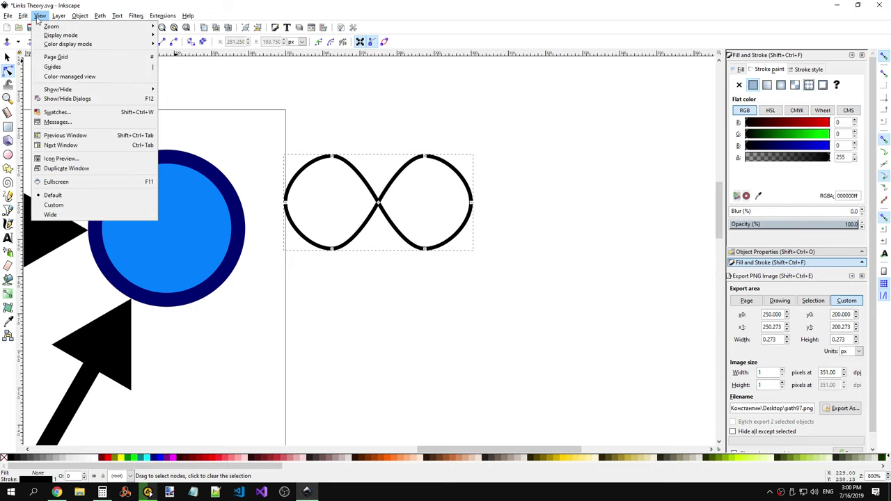
{"action": "left_click", "coordinate": [50, 19]}
{"action": "left_click", "coordinate": [441, 205]}
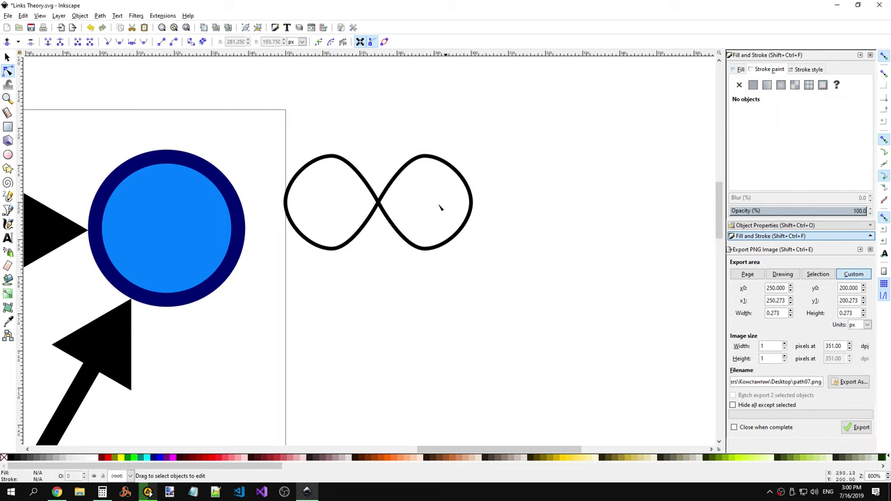
{"action": "left_click", "coordinate": [471, 201]}
{"action": "left_click", "coordinate": [809, 69]}
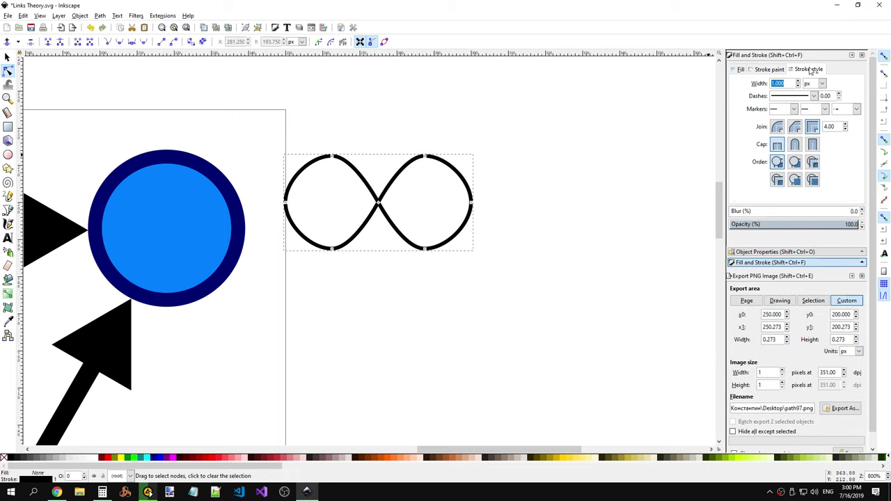
{"action": "left_click", "coordinate": [851, 109]}
{"action": "key", "text": "Escape"}
{"action": "left_click", "coordinate": [415, 229]}
{"action": "left_click", "coordinate": [838, 95]}
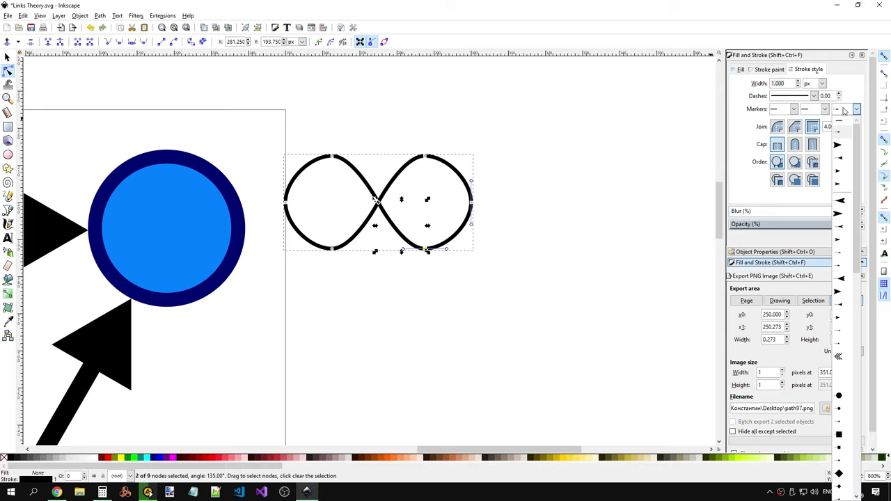
{"action": "key", "text": "Escape"}
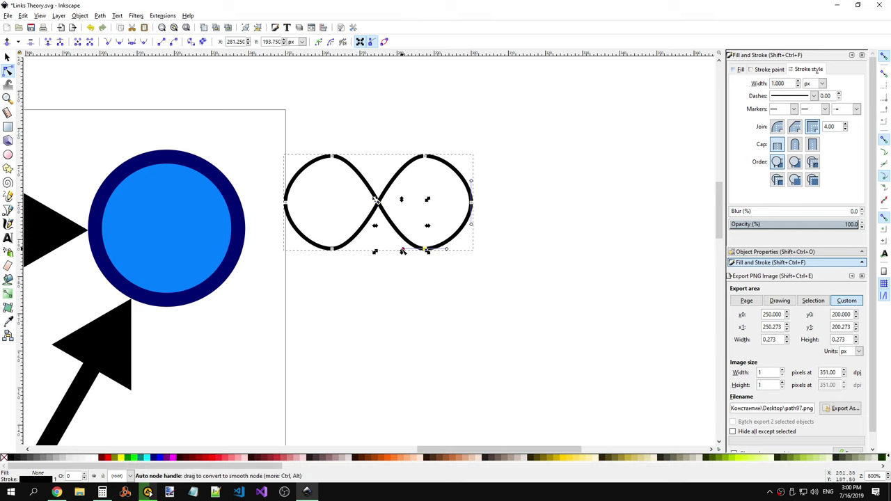
{"action": "mouse_move", "coordinate": [402, 250]}
{"action": "left_mouse_down"}
{"action": "mouse_move", "coordinate": [384, 251]}
{"action": "mouse_move", "coordinate": [443, 253]}
{"action": "mouse_move", "coordinate": [437, 262]}
{"action": "mouse_move", "coordinate": [390, 250]}
{"action": "mouse_move", "coordinate": [426, 253]}
{"action": "mouse_move", "coordinate": [422, 241]}
{"action": "mouse_move", "coordinate": [383, 253]}
{"action": "left_mouse_up"}
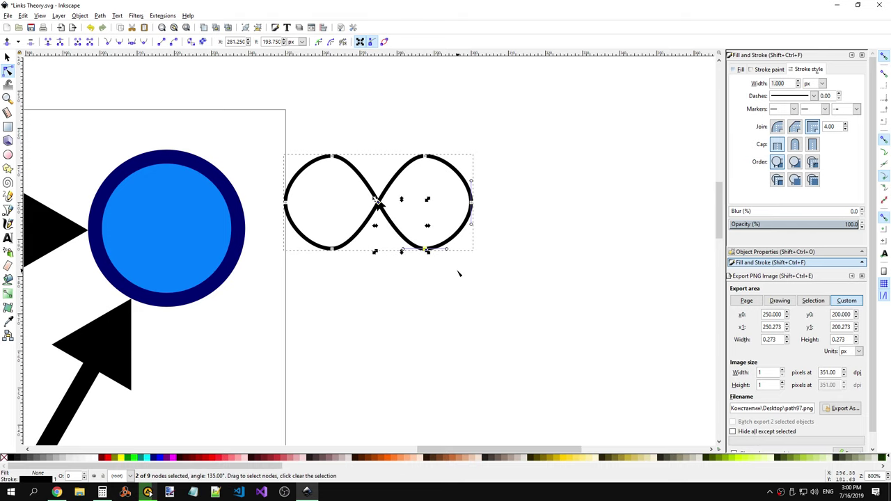
{"action": "left_click_drag", "start_coordinate": [459, 250], "coordinate": [473, 250]}
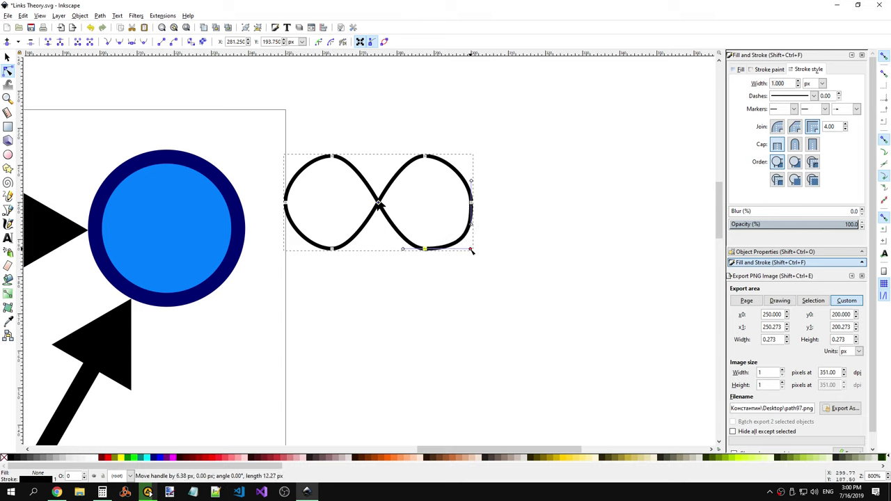
{"action": "left_click_drag", "start_coordinate": [471, 251], "coordinate": [486, 251]}
{"action": "key", "text": "Escape"}
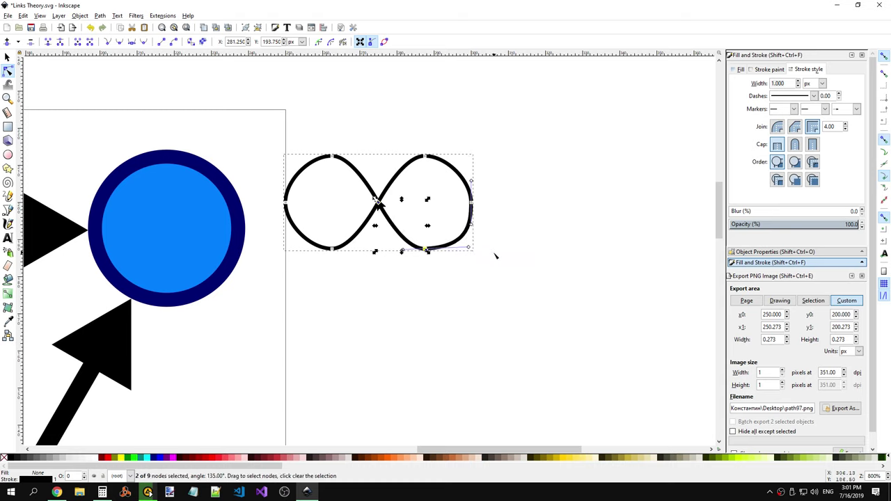
{"action": "key", "text": "ctrl+z"}
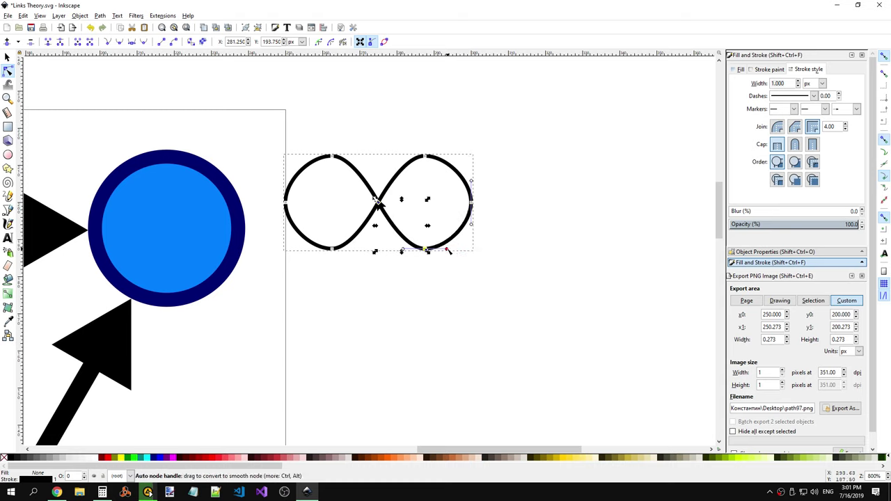
{"action": "mouse_move", "coordinate": [446, 249]}
{"action": "left_mouse_down"}
{"action": "mouse_move", "coordinate": [460, 249]}
{"action": "mouse_move", "coordinate": [474, 228]}
{"action": "left_mouse_up"}
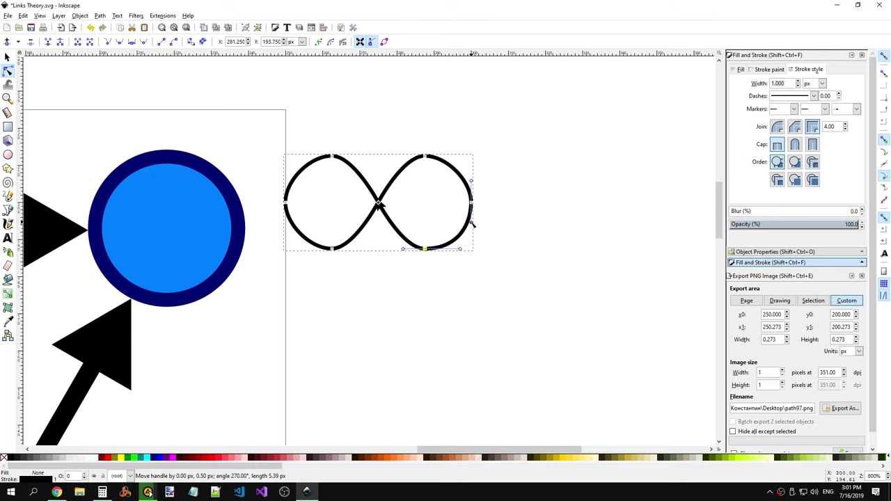
{"action": "left_click_drag", "start_coordinate": [473, 226], "coordinate": [491, 225]}
{"action": "key", "text": "ctrl+z"}
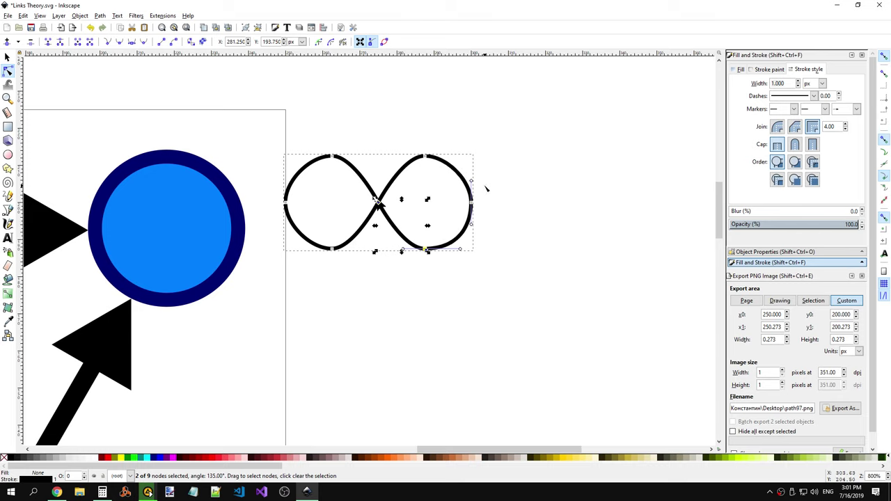
{"action": "key", "text": "ctrl+z"}
{"action": "left_click", "coordinate": [494, 201]}
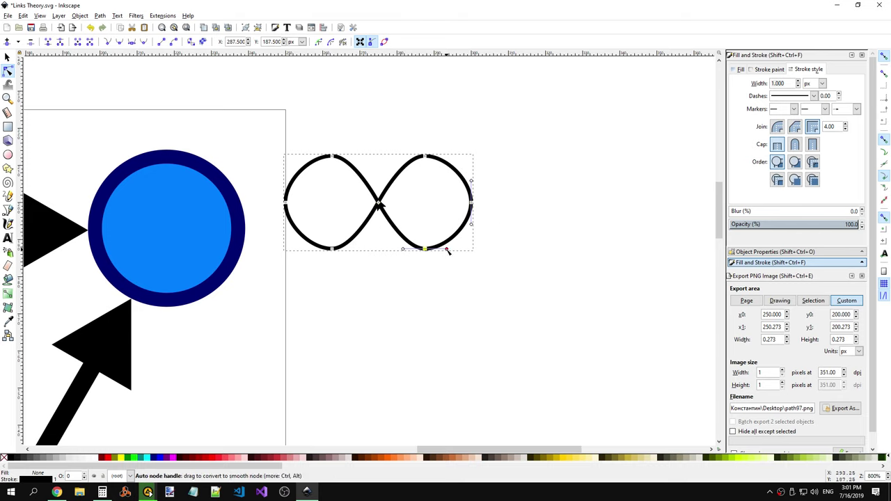
{"action": "left_click_drag", "start_coordinate": [447, 249], "coordinate": [457, 250]}
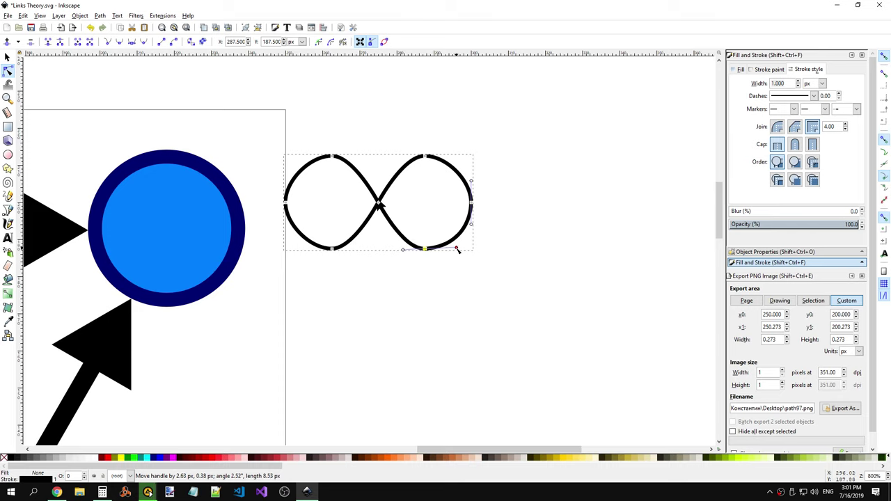
{"action": "left_click_drag", "start_coordinate": [457, 250], "coordinate": [456, 250]}
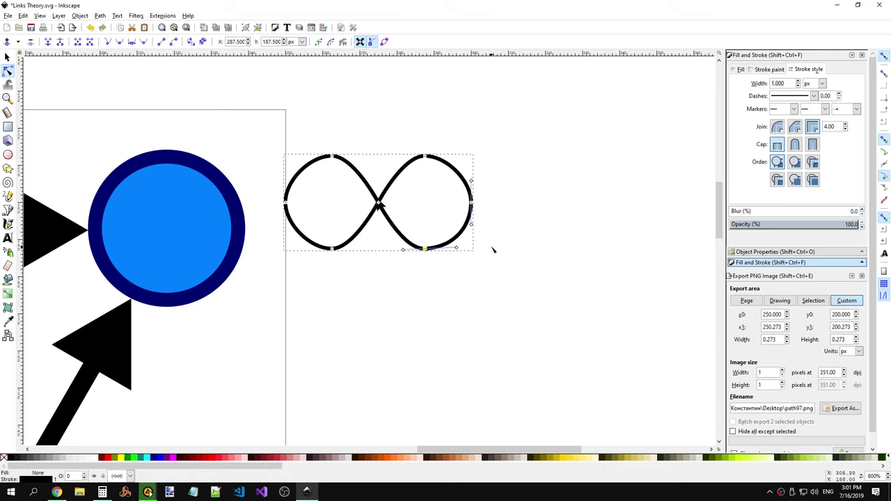
{"action": "right_click", "coordinate": [447, 249]}
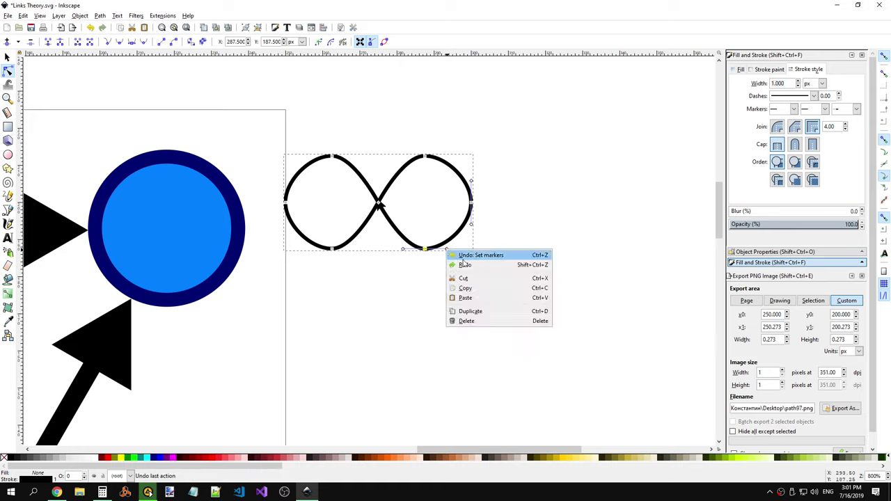
{"action": "left_click", "coordinate": [504, 234]}
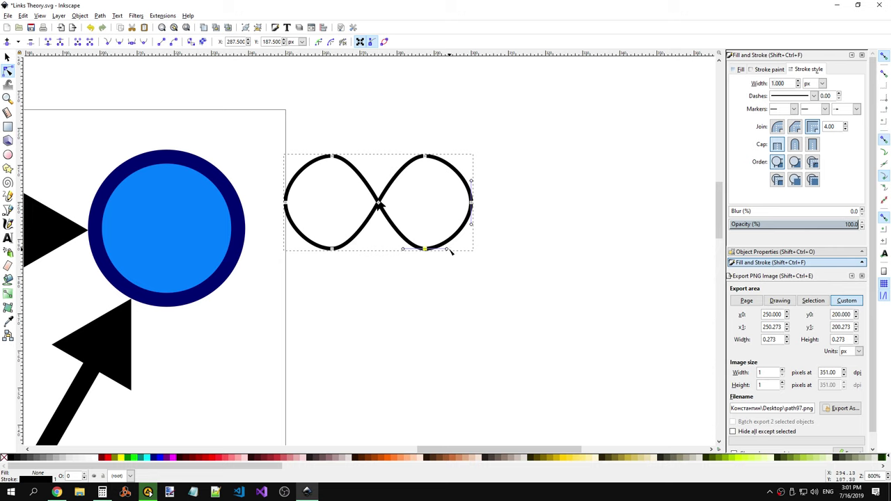
{"action": "left_click", "coordinate": [426, 250]}
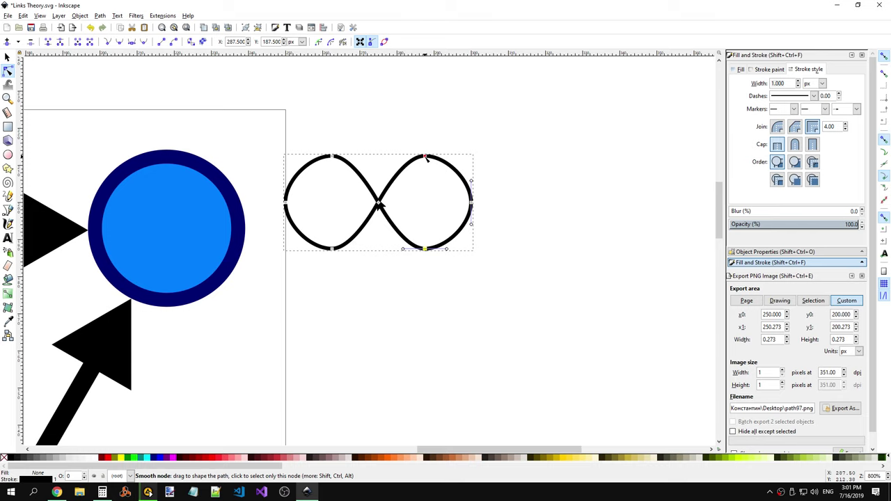
{"action": "left_click", "coordinate": [425, 156]}
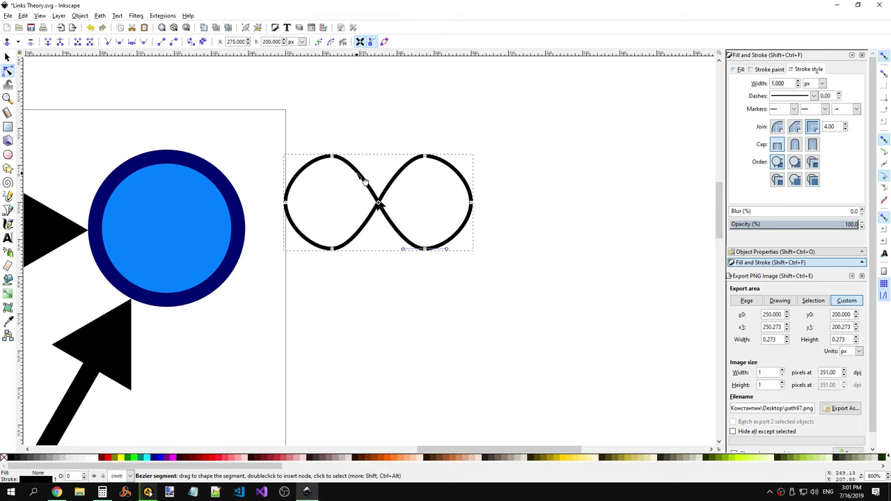
{"action": "left_click", "coordinate": [333, 159]}
{"action": "left_click", "coordinate": [332, 248]}
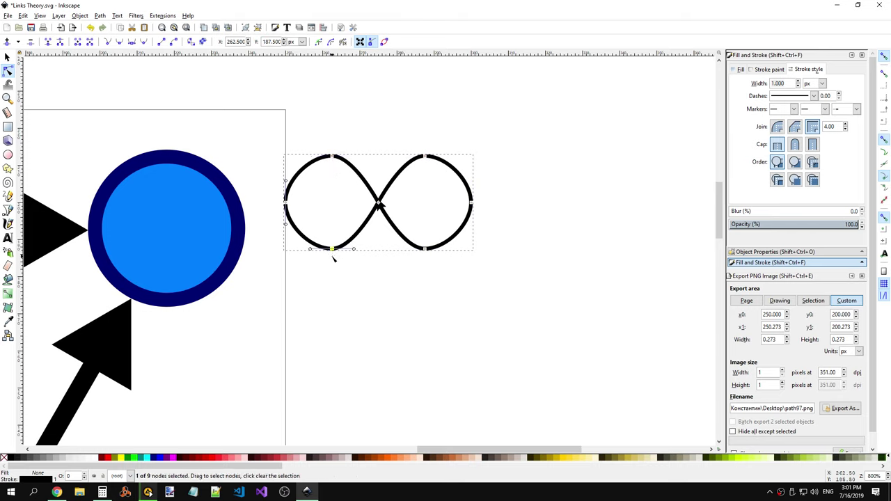
{"action": "left_click", "coordinate": [332, 257]}
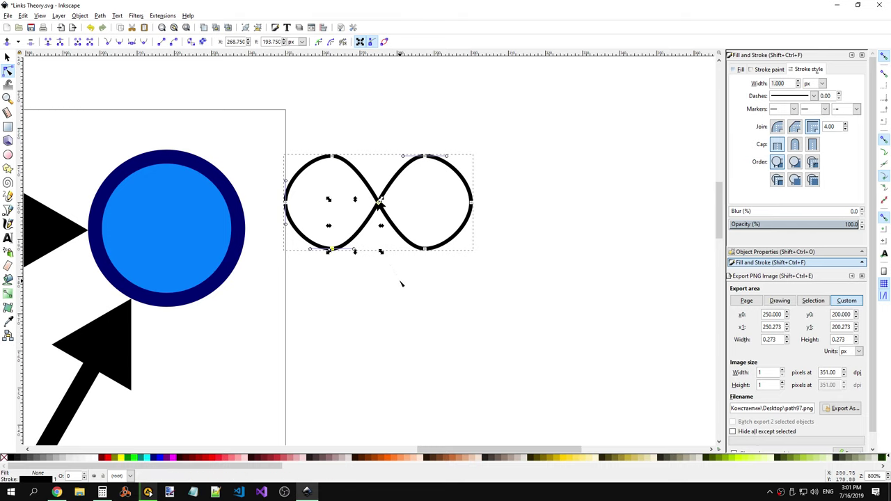
{"action": "left_click", "coordinate": [367, 230]}
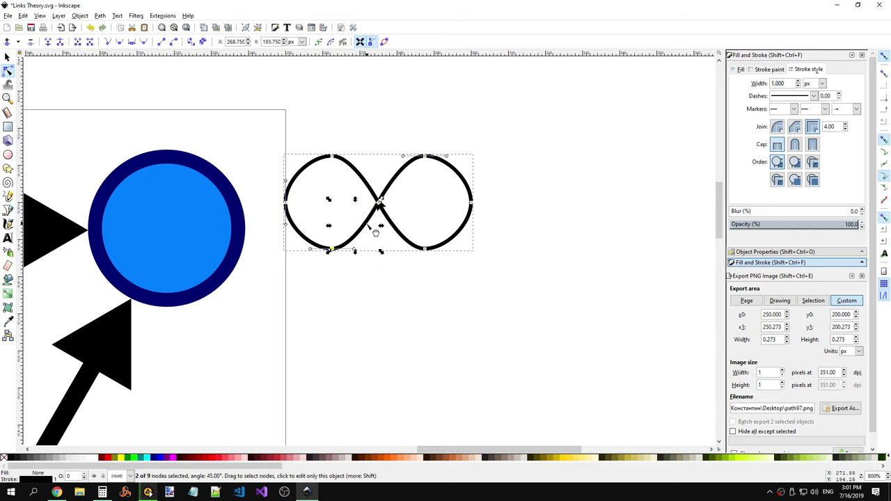
{"action": "left_click_drag", "start_coordinate": [354, 252], "coordinate": [367, 251]}
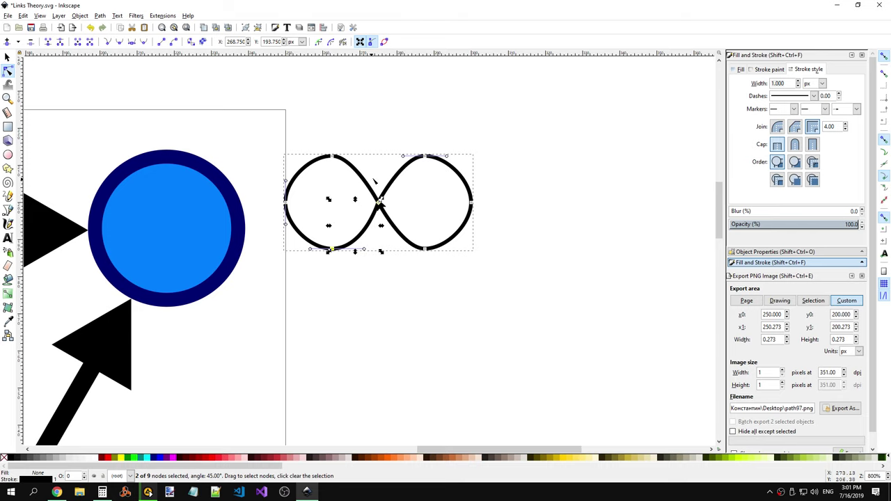
{"action": "left_click", "coordinate": [408, 175]}
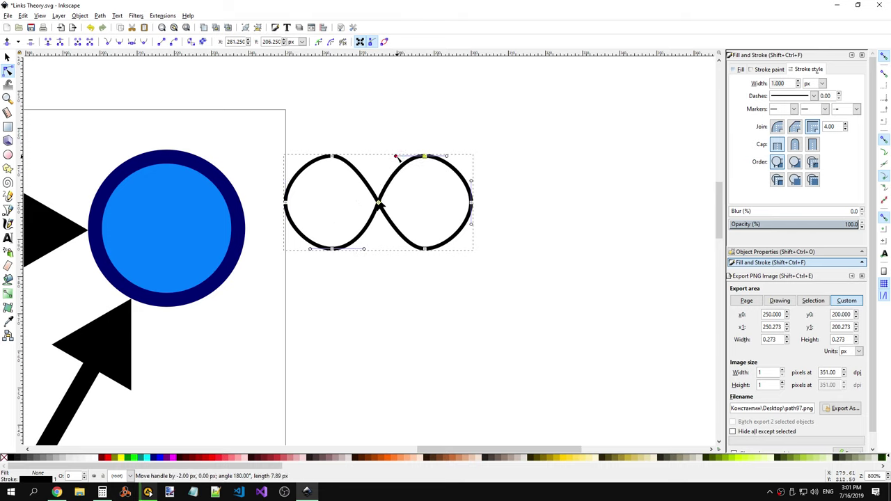
{"action": "left_click", "coordinate": [332, 155], "text": "shift"}
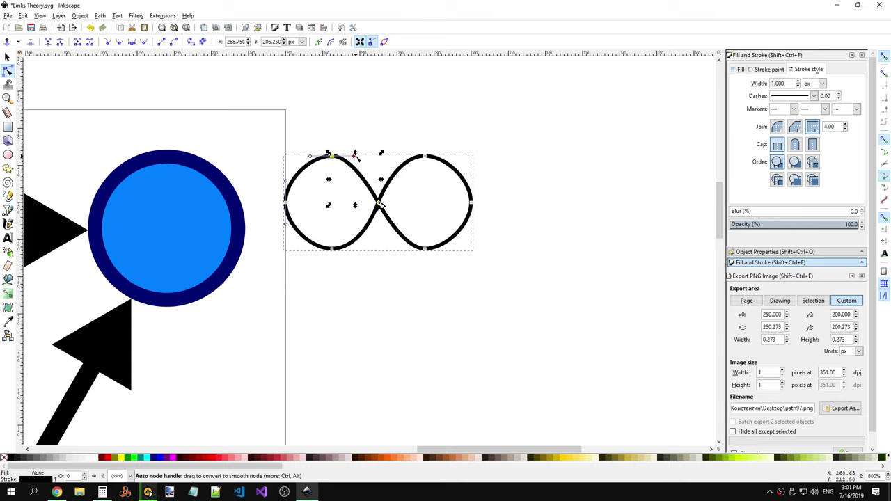
{"action": "left_click_drag", "start_coordinate": [362, 159], "coordinate": [368, 155]}
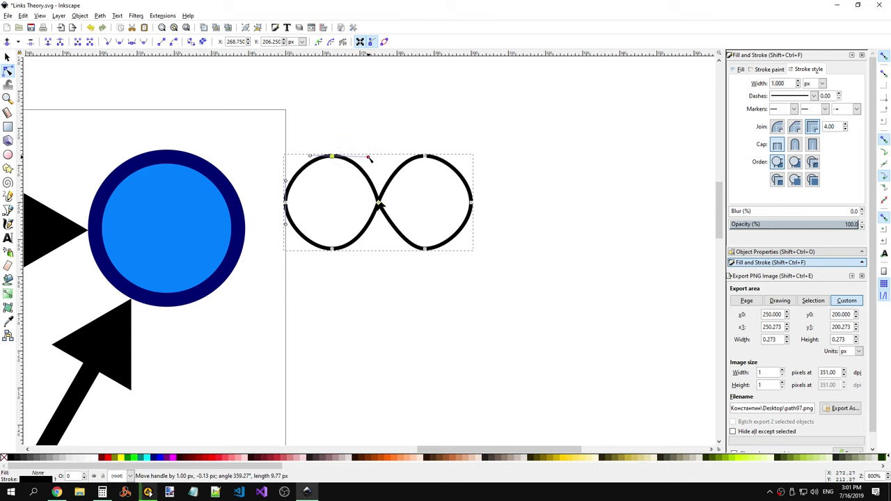
{"action": "left_click", "coordinate": [402, 230]}
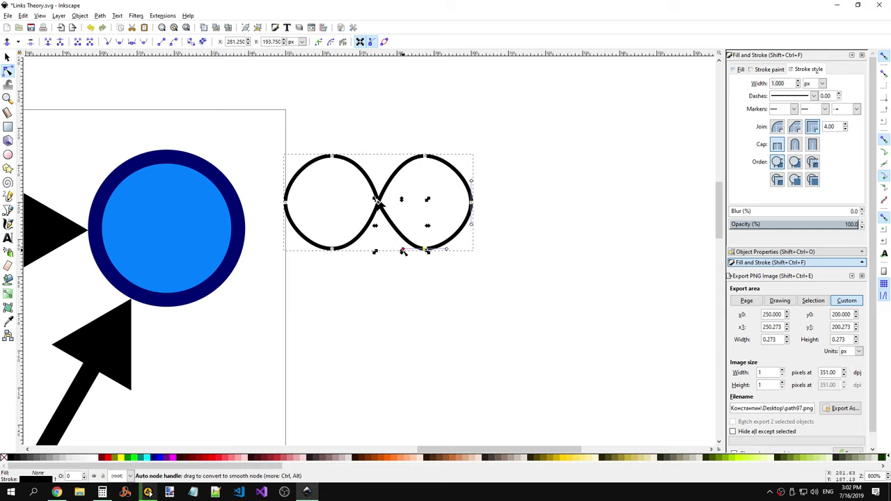
{"action": "left_click_drag", "start_coordinate": [403, 249], "coordinate": [389, 248]}
{"action": "key", "text": "Escape"}
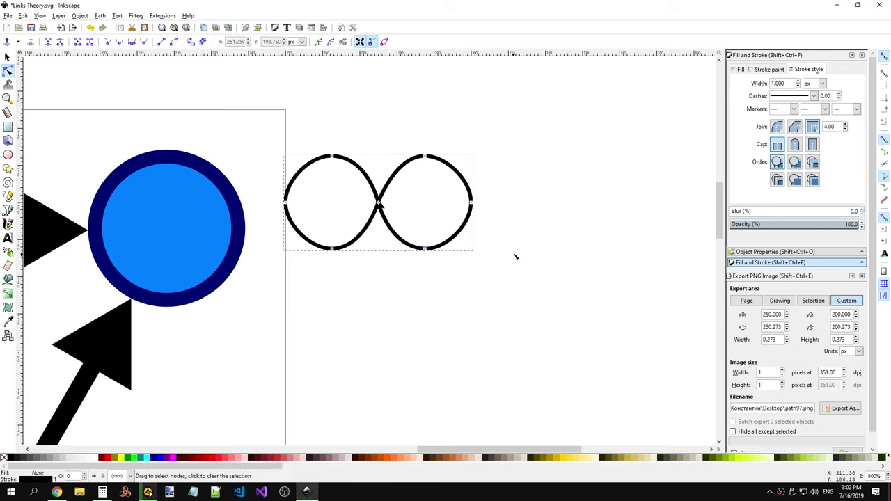
{"action": "left_click", "coordinate": [516, 254]}
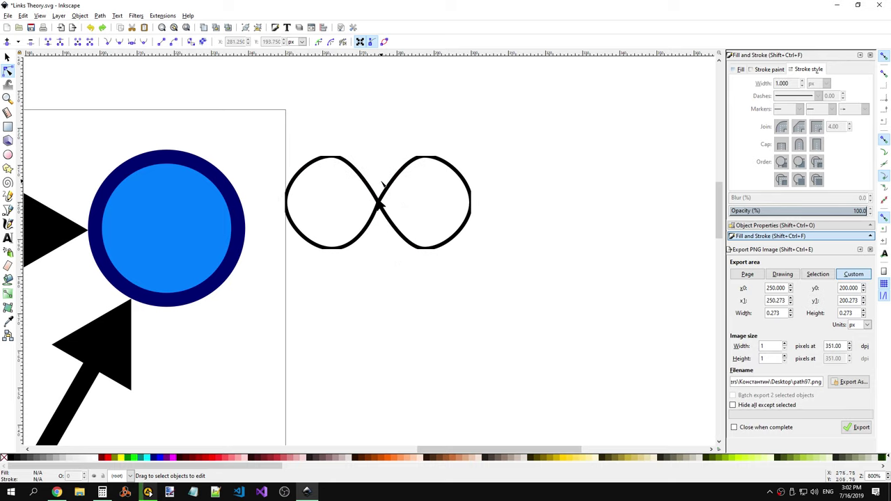
{"action": "key", "text": "ctrl+z"}
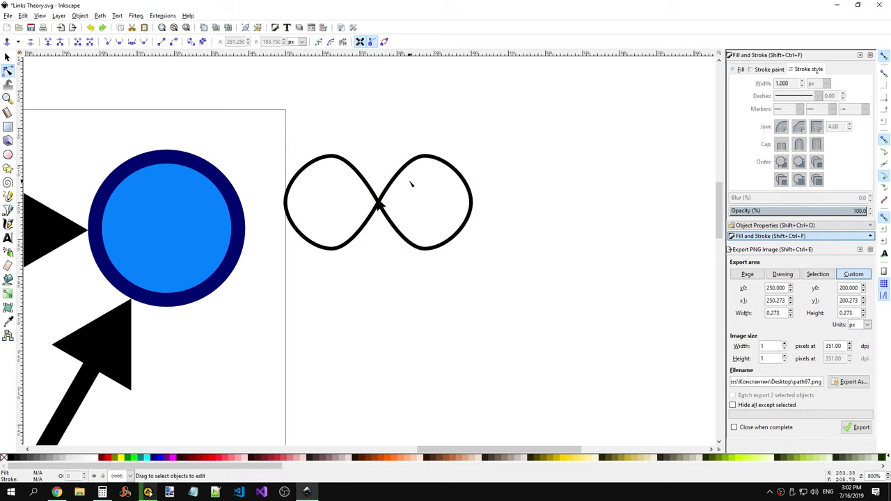
{"action": "left_click", "coordinate": [395, 229]}
{"action": "left_click", "coordinate": [395, 255]}
{"action": "left_click", "coordinate": [395, 230]}
{"action": "left_click", "coordinate": [425, 156]}
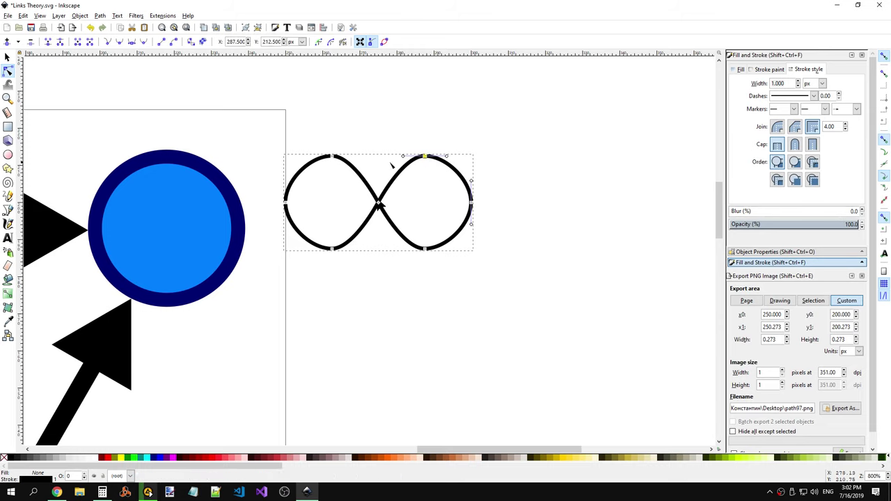
{"action": "left_click", "coordinate": [332, 248]}
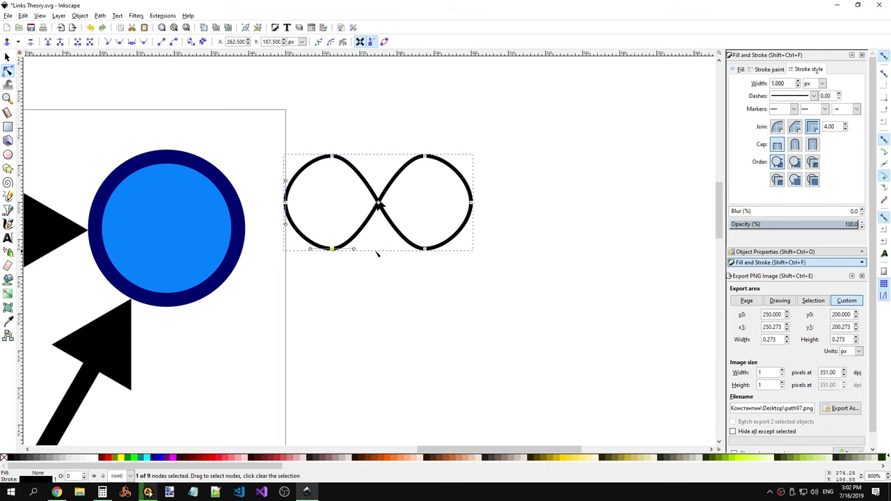
{"action": "left_click", "coordinate": [471, 203]}
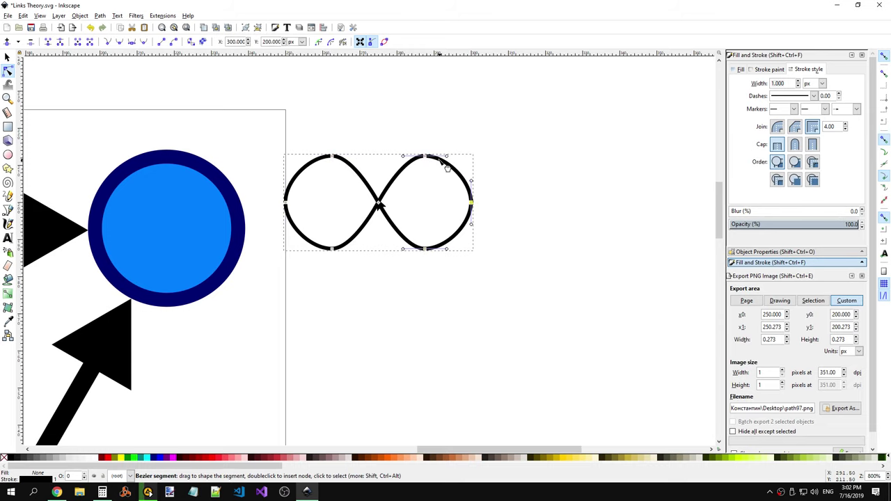
{"action": "key", "text": "ctrl+a"}
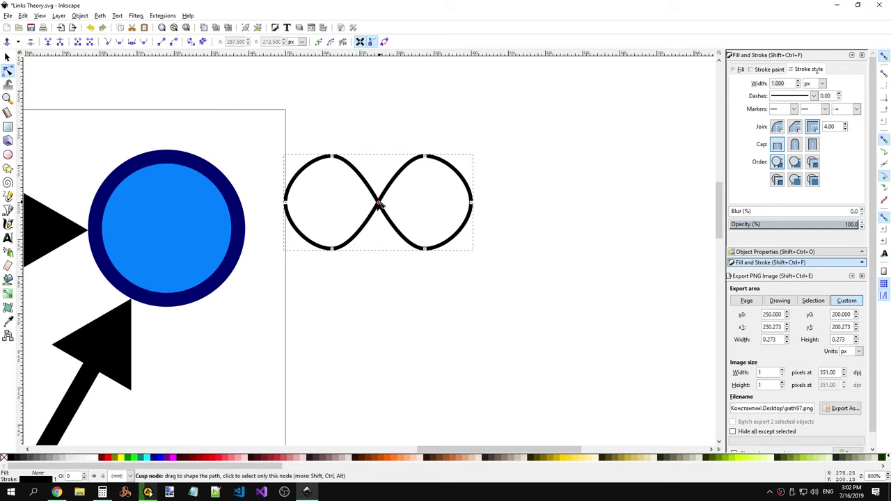
{"action": "key", "text": "Escape"}
{"action": "right_click", "coordinate": [426, 157]}
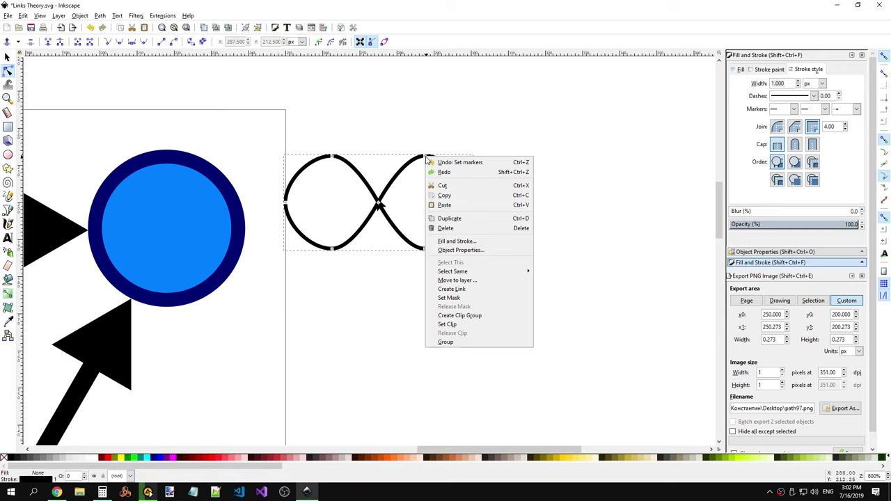
{"action": "left_click", "coordinate": [555, 209]}
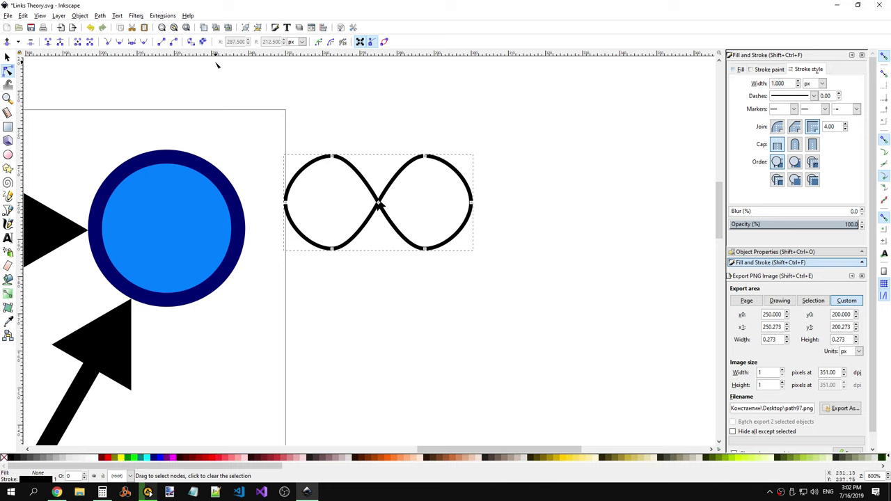
Step: Read the Stack Overflow answer on control-point coordinates in Chrome, then return to Links Theory.svg
{"action": "key", "text": "alt+Tab"}
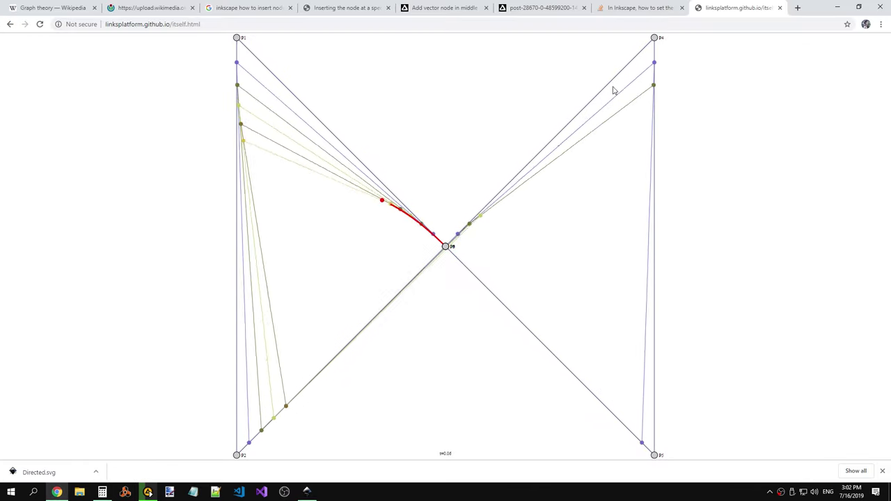
{"action": "left_click", "coordinate": [662, 11]}
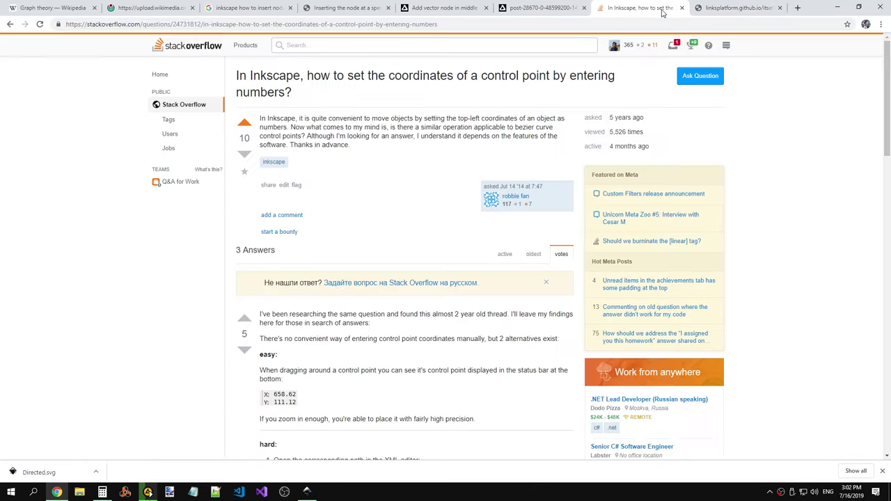
{"action": "key", "text": "alt+Tab"}
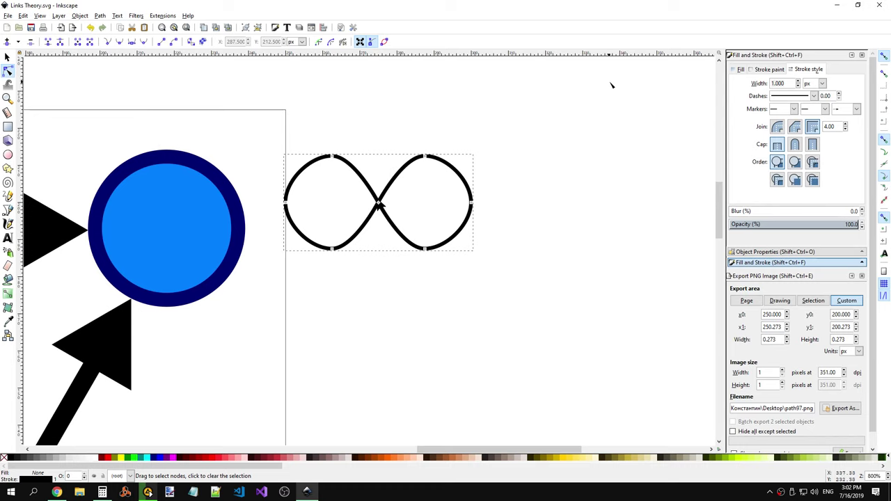
{"action": "key", "text": "alt+Tab"}
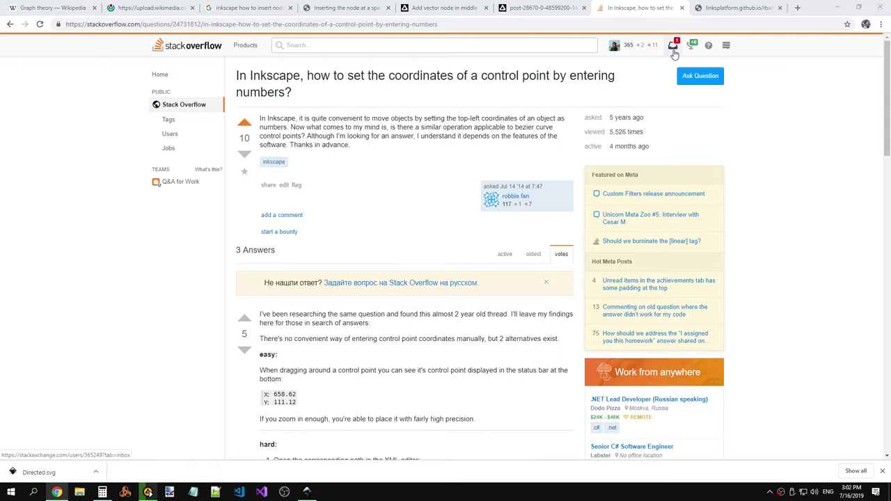
{"action": "key", "text": "alt+Tab"}
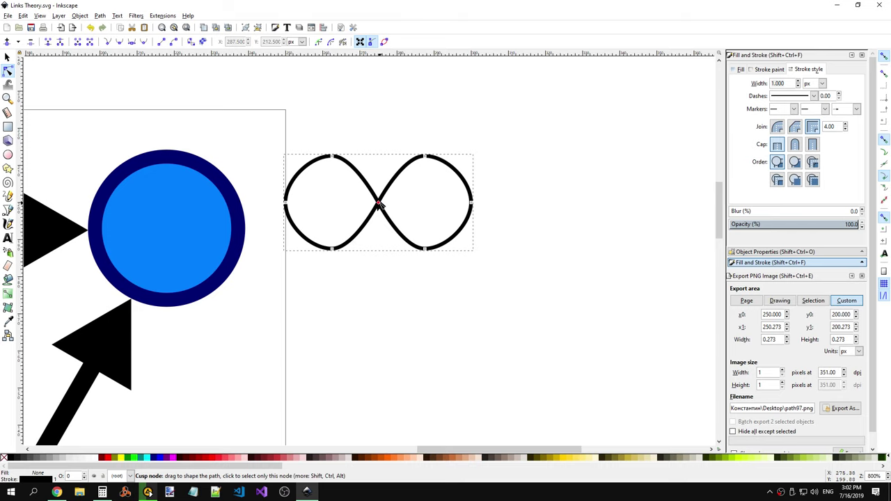
Step: Check the path's nodes, rubber-band select the whole infinity path, and start a new document
{"action": "left_click", "coordinate": [379, 204]}
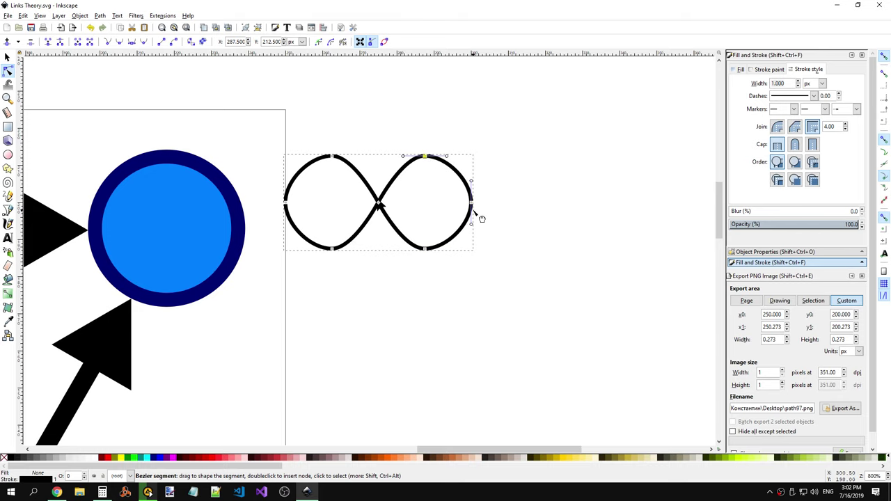
{"action": "left_click", "coordinate": [425, 249]}
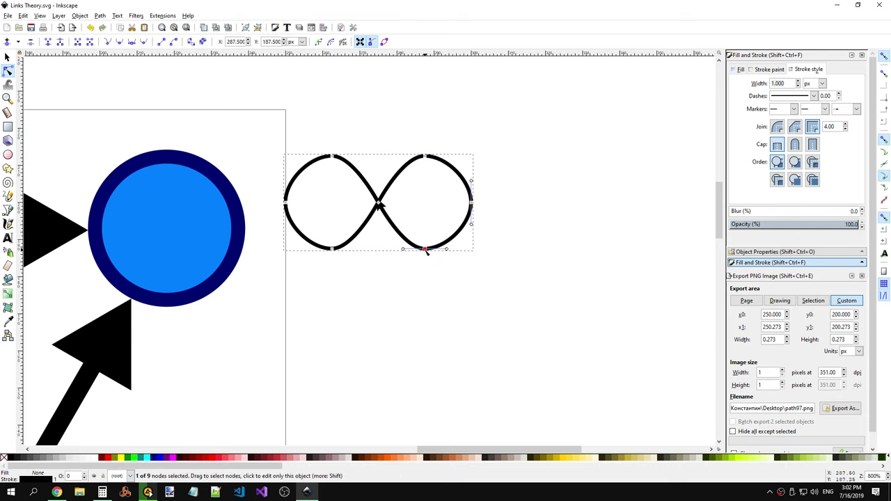
{"action": "left_click", "coordinate": [523, 193]}
{"action": "left_click", "coordinate": [276, 119]}
{"action": "left_click_drag", "start_coordinate": [264, 124], "coordinate": [503, 261]}
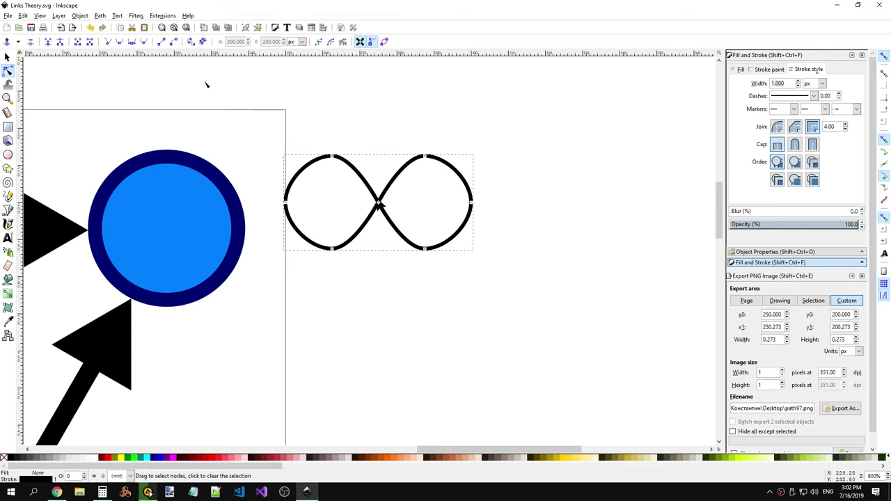
{"action": "left_click", "coordinate": [8, 16]}
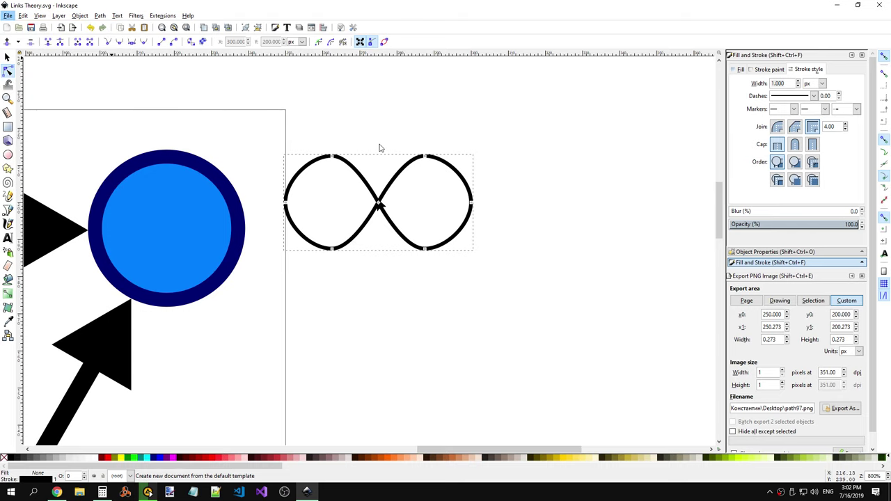
Step: Paste the infinity path and resize the page to the drawing, 13.494 × 6.879 mm
{"action": "key", "text": "ctrl+v"}
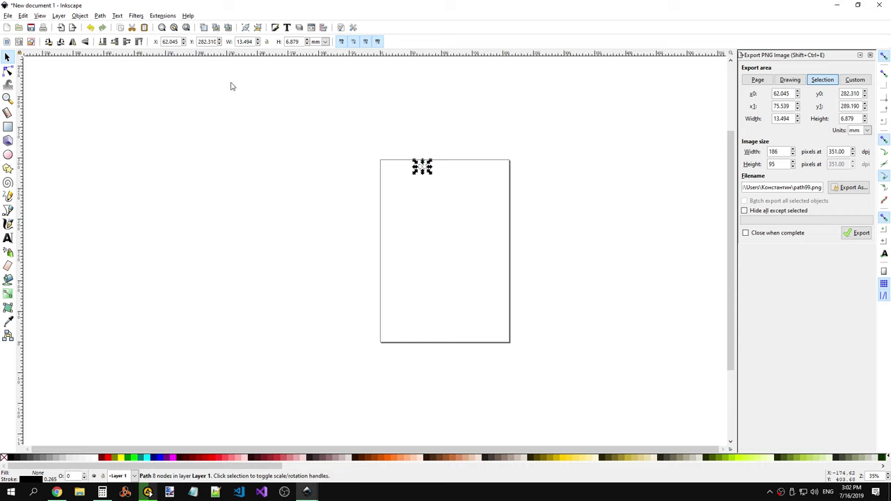
{"action": "left_click", "coordinate": [7, 16]}
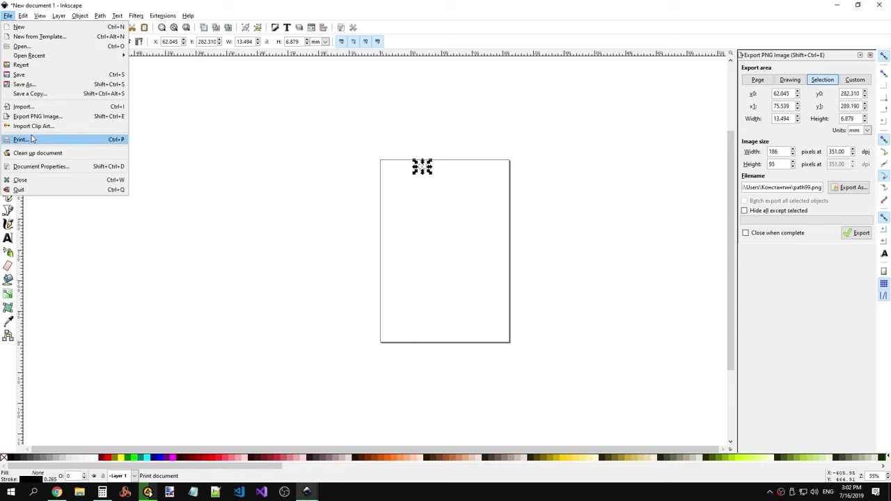
{"action": "left_click", "coordinate": [40, 166]}
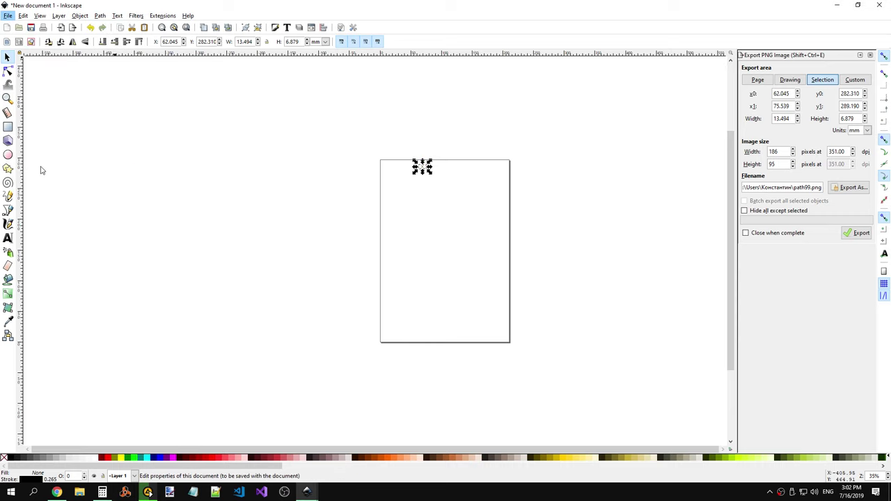
{"action": "left_click_drag", "start_coordinate": [695, 96], "coordinate": [276, 106]}
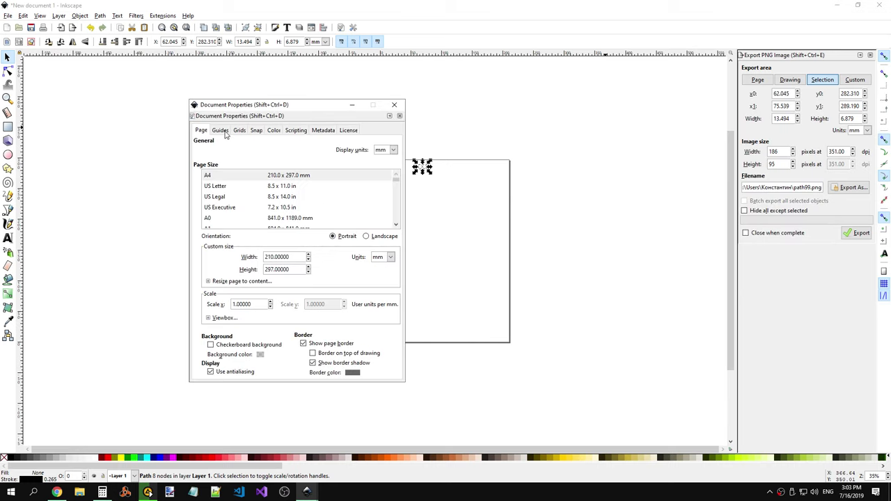
{"action": "left_click", "coordinate": [230, 281]}
{"action": "left_click", "coordinate": [294, 334]}
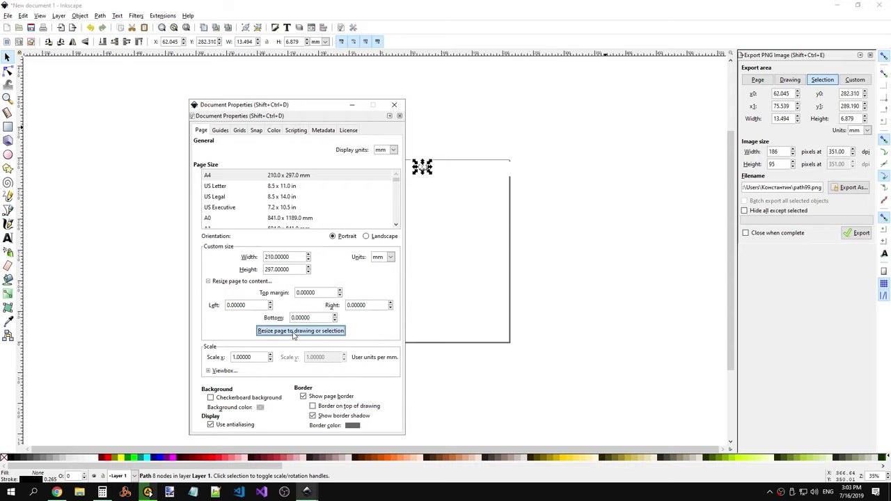
{"action": "left_click", "coordinate": [395, 106]}
Step: Save the trimmed infinity document as PointLink.svg on the Desktop and return to Links Theory.svg
{"action": "key", "text": "5"}
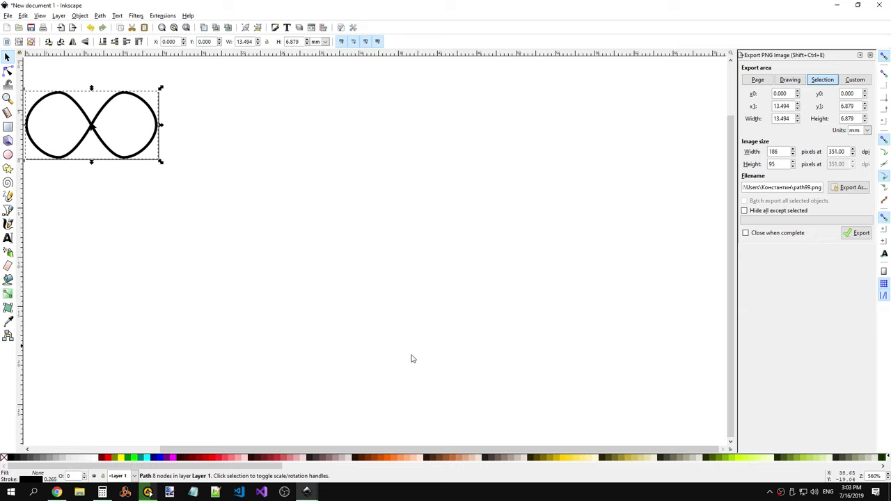
{"action": "left_click_drag", "start_coordinate": [402, 449], "coordinate": [306, 449]}
{"action": "scroll", "coordinate": [233, 348], "scroll_direction": "up", "scroll_amount": 3}
{"action": "scroll", "coordinate": [198, 181], "scroll_direction": "up", "scroll_amount": 6, "text": "ctrl"}
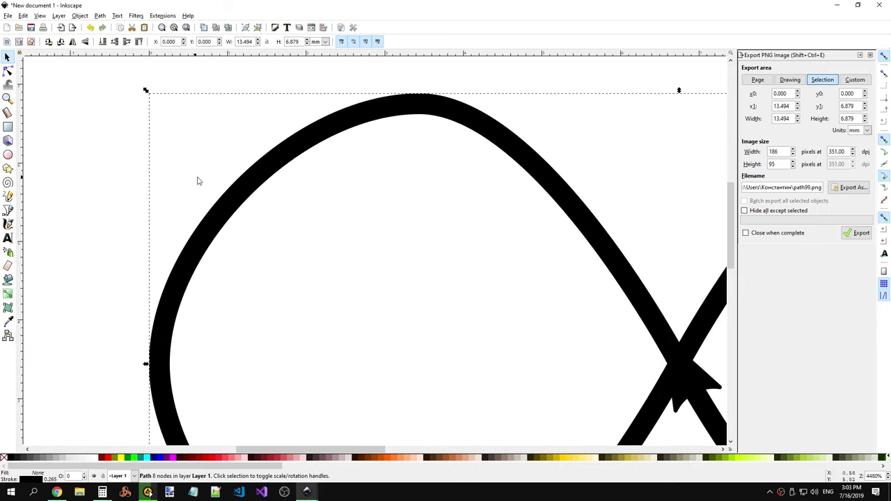
{"action": "scroll", "coordinate": [264, 186], "scroll_direction": "down", "scroll_amount": 4, "text": "ctrl"}
{"action": "left_click", "coordinate": [22, 15]}
{"action": "mouse_move", "coordinate": [8, 16]}
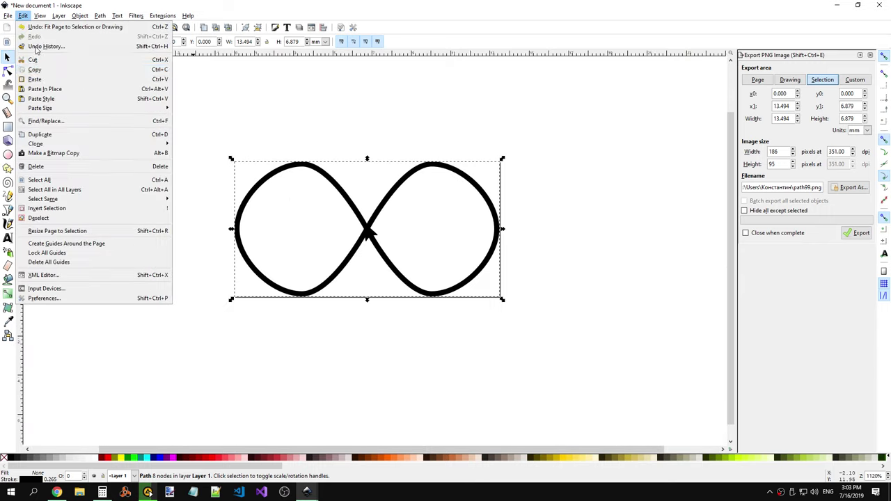
{"action": "left_click", "coordinate": [28, 82]}
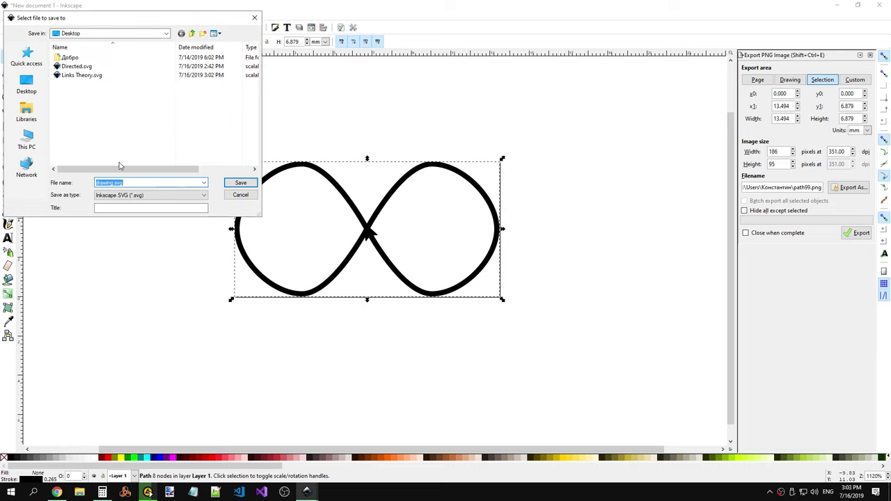
{"action": "left_click_drag", "start_coordinate": [113, 183], "coordinate": [80, 184]}
{"action": "type", "text": "PointLink"}
{"action": "key", "text": "Return"}
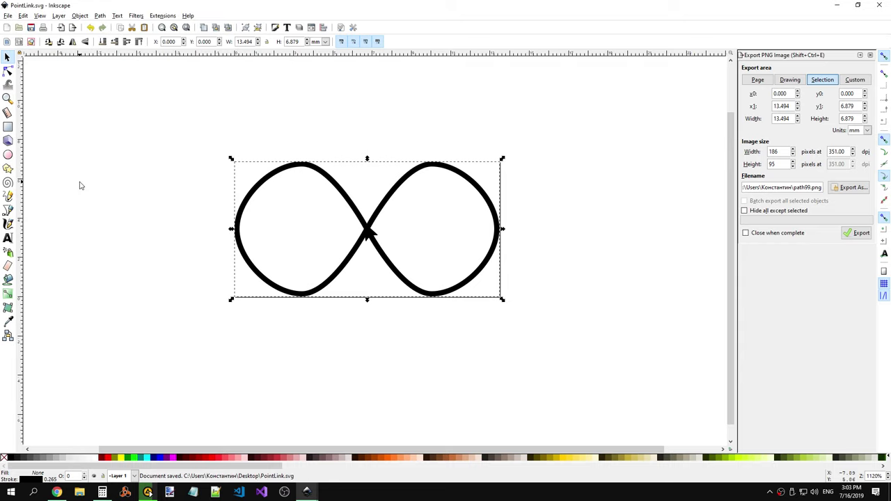
{"action": "key", "text": "alt+Tab"}
Step: Select the whole infinity path and group it
{"action": "left_click", "coordinate": [411, 135]}
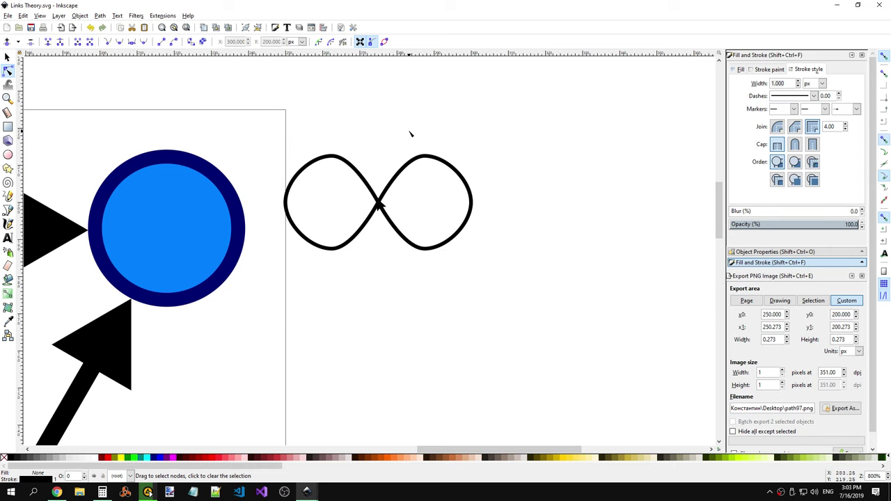
{"action": "left_click_drag", "start_coordinate": [263, 131], "coordinate": [501, 263]}
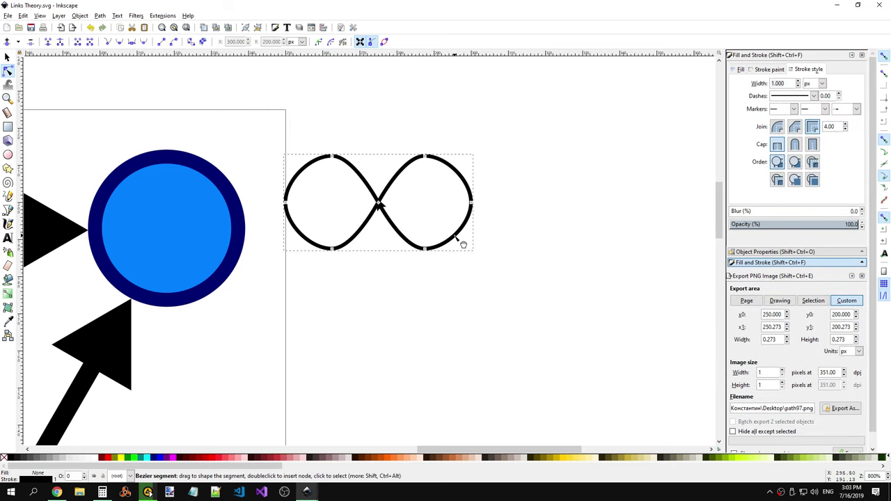
{"action": "right_click", "coordinate": [455, 237]}
{"action": "left_click", "coordinate": [474, 421]}
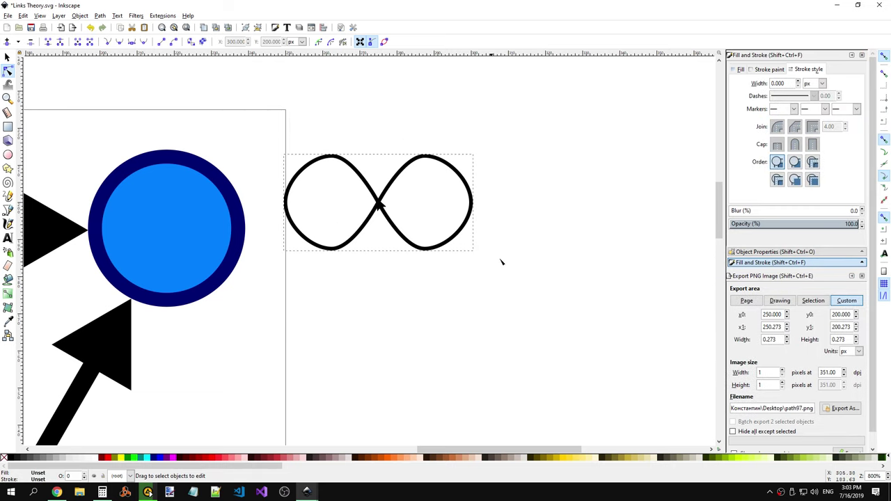
Step: Drag the infinity group onto the blue circle node where the arrows meet
{"action": "left_click", "coordinate": [354, 169]}
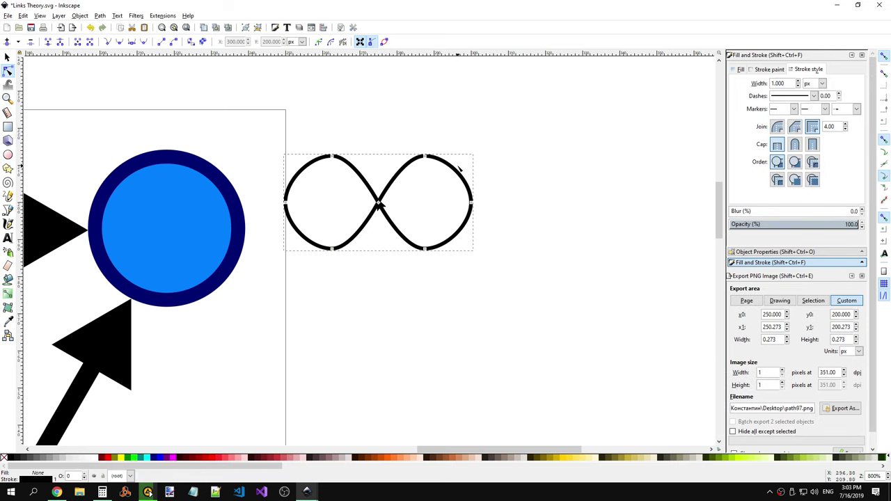
{"action": "left_click", "coordinate": [8, 57]}
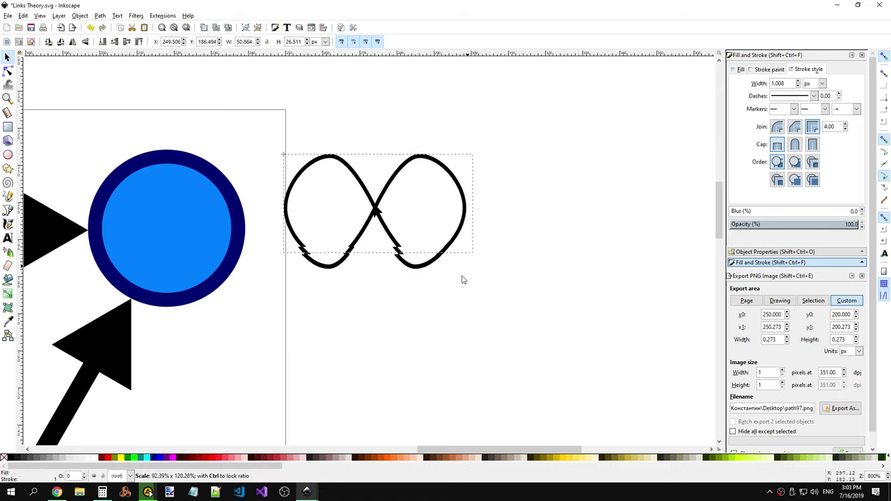
{"action": "left_click_drag", "start_coordinate": [478, 258], "coordinate": [477, 255]}
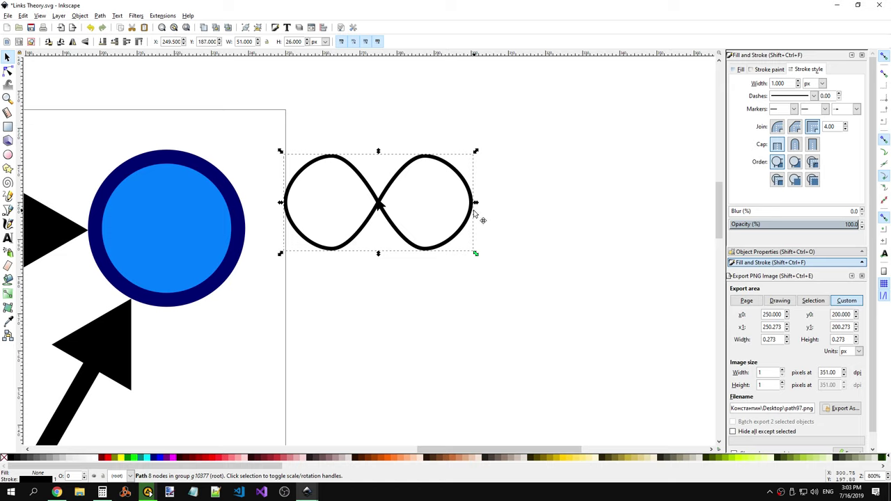
{"action": "left_click_drag", "start_coordinate": [473, 216], "coordinate": [259, 244]}
{"action": "left_click_drag", "start_coordinate": [497, 451], "coordinate": [439, 452]}
{"action": "left_click", "coordinate": [408, 151]}
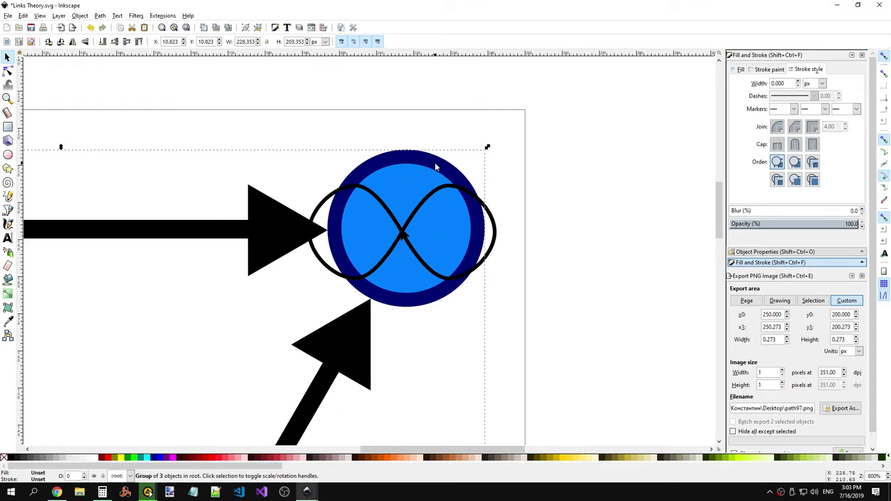
Step: Ungroup the circle node from the infinity shape and isolate the circle clone
{"action": "right_click", "coordinate": [435, 166]}
{"action": "left_click", "coordinate": [464, 348]}
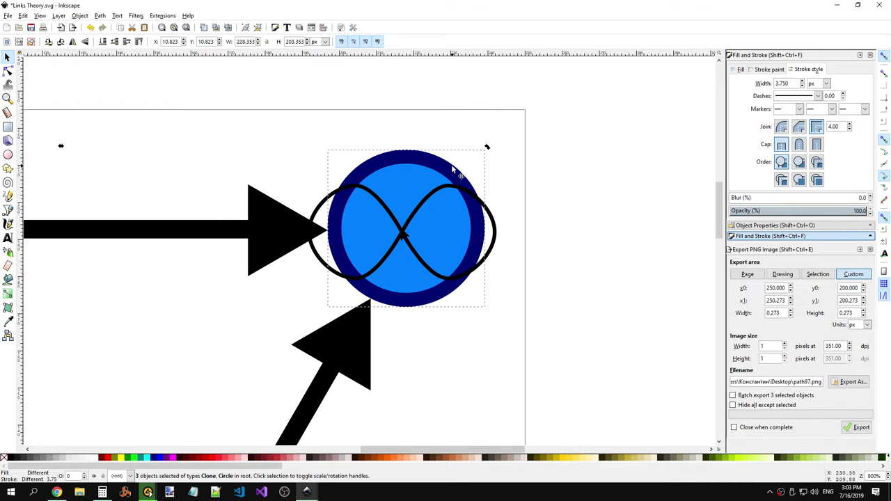
{"action": "left_click", "coordinate": [411, 220]}
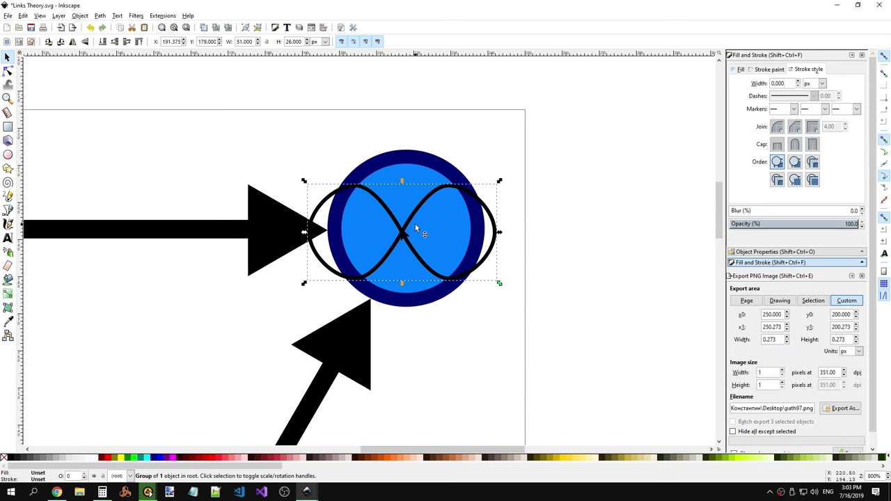
{"action": "left_click", "coordinate": [426, 161]}
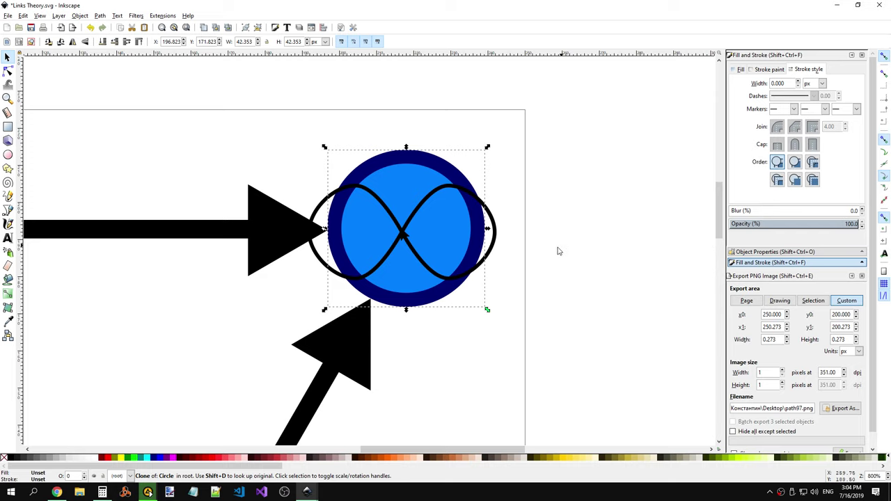
{"action": "left_click", "coordinate": [738, 69]}
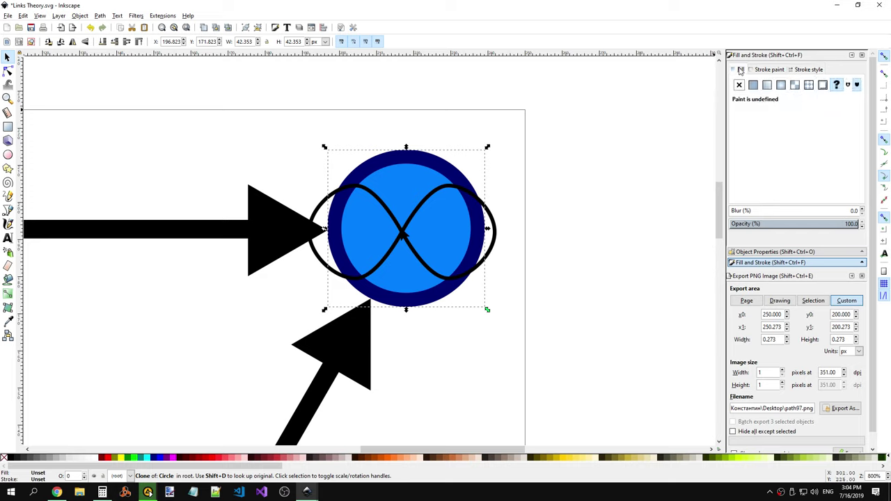
{"action": "right_click", "coordinate": [450, 177]}
{"action": "left_click", "coordinate": [473, 328]}
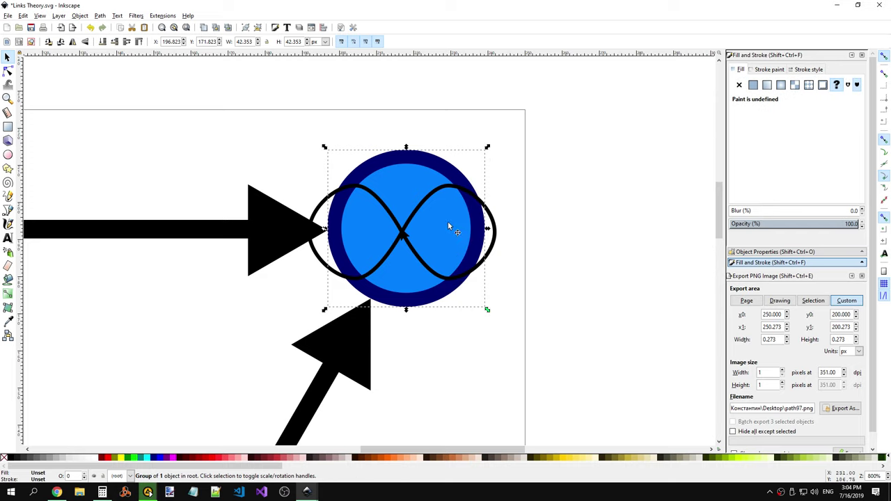
{"action": "right_click", "coordinate": [440, 170]}
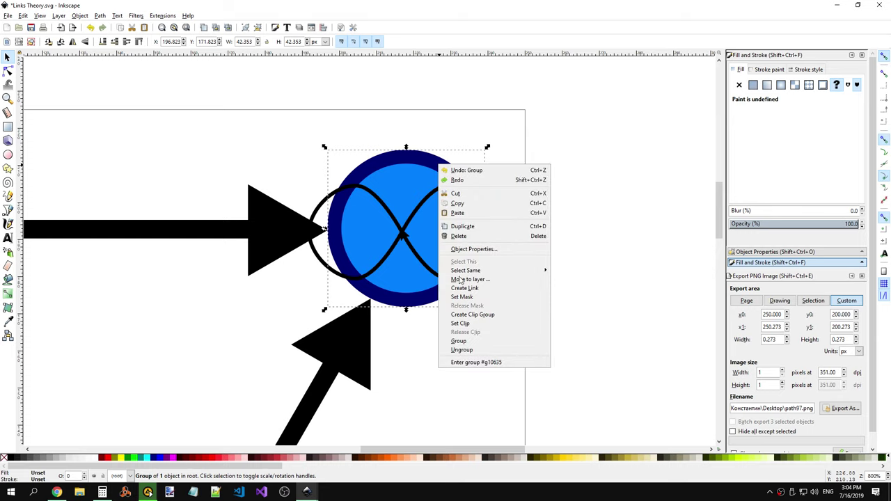
{"action": "left_click", "coordinate": [466, 349]}
Step: Check the circle's fill and stroke, then drag it right of the infinity curve
{"action": "left_click", "coordinate": [532, 183]}
{"action": "left_click", "coordinate": [451, 234]}
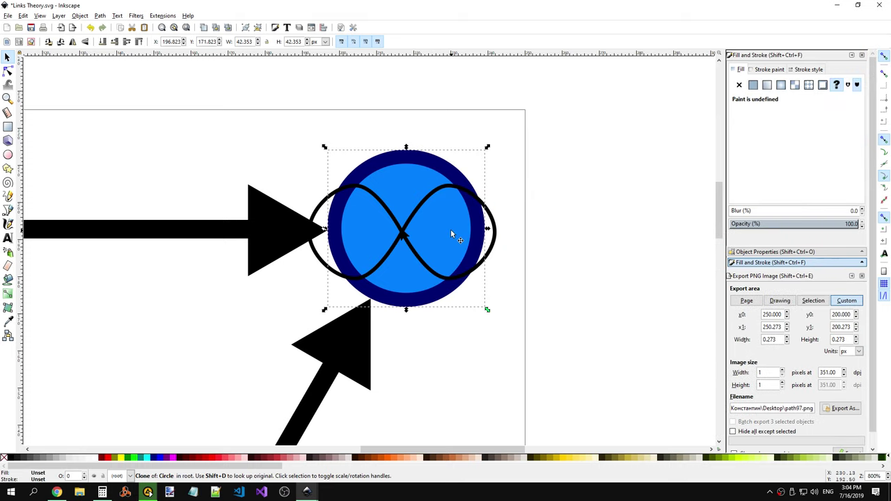
{"action": "left_click", "coordinate": [772, 71]}
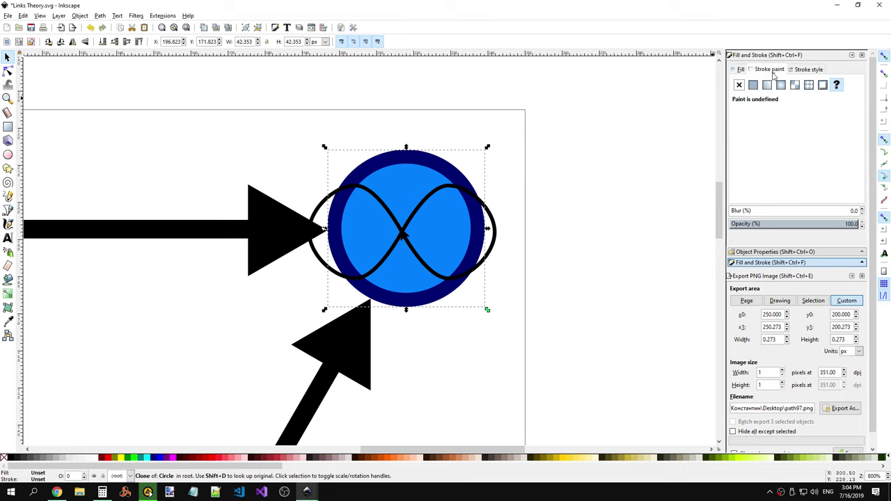
{"action": "left_click", "coordinate": [807, 70]}
{"action": "left_click", "coordinate": [741, 70]}
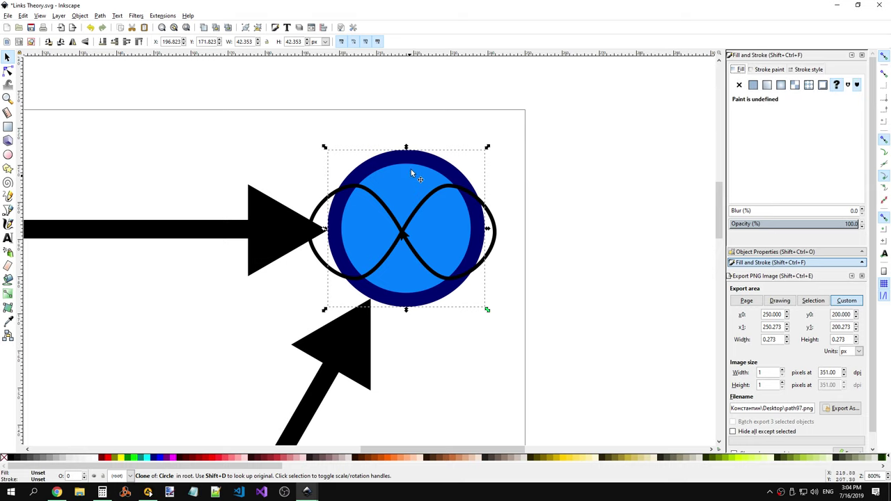
{"action": "left_click", "coordinate": [448, 161]}
{"action": "left_click_drag", "start_coordinate": [453, 179], "coordinate": [653, 169]}
Step: Inspect the circle clone's context menu, stroke style and object properties without changing anything
{"action": "right_click", "coordinate": [607, 243]}
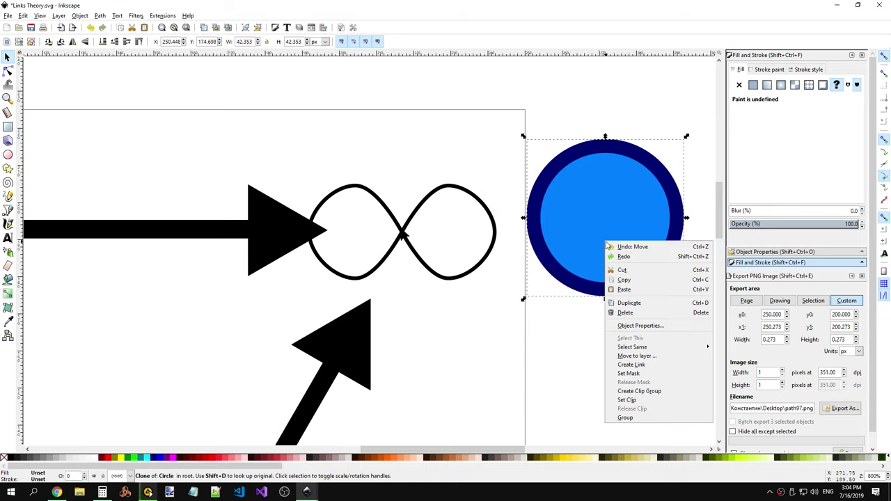
{"action": "left_click", "coordinate": [581, 211]}
{"action": "right_click", "coordinate": [582, 216]}
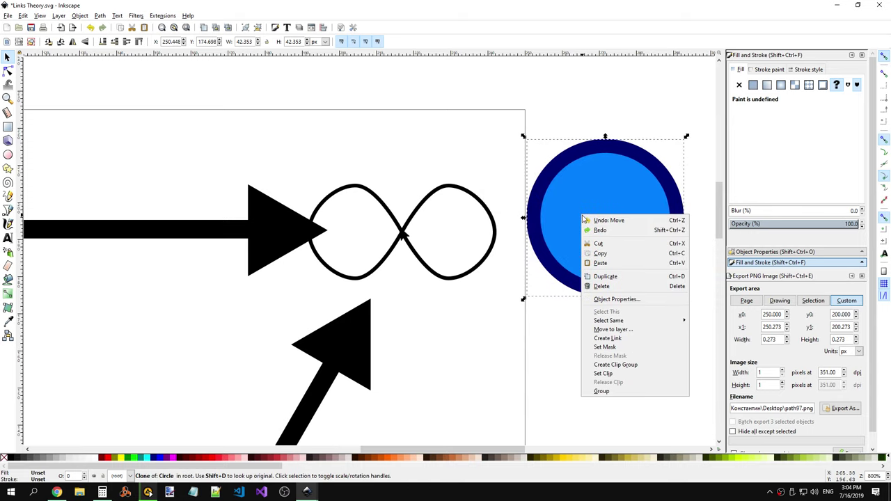
{"action": "left_click", "coordinate": [749, 268]}
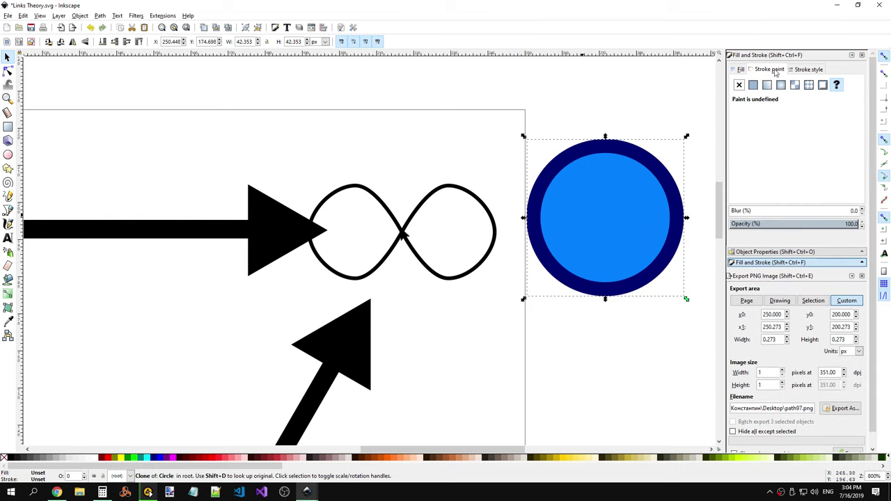
{"action": "left_click", "coordinate": [820, 70]}
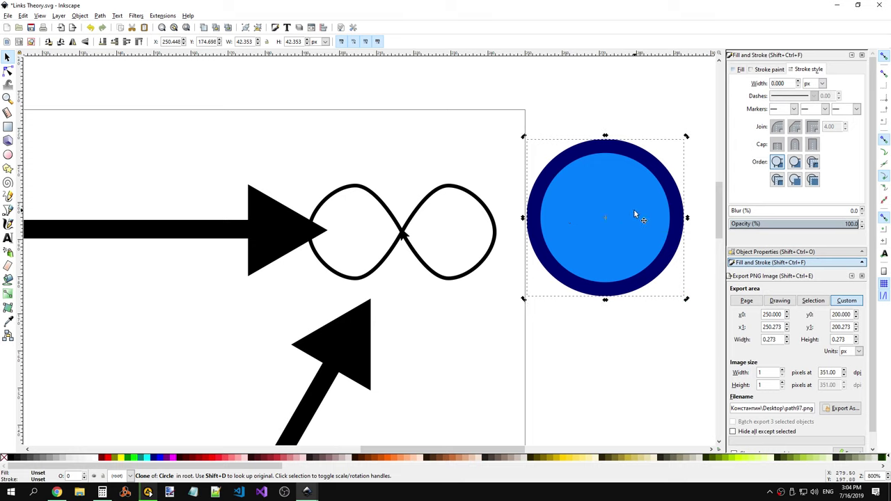
{"action": "left_click", "coordinate": [765, 263]}
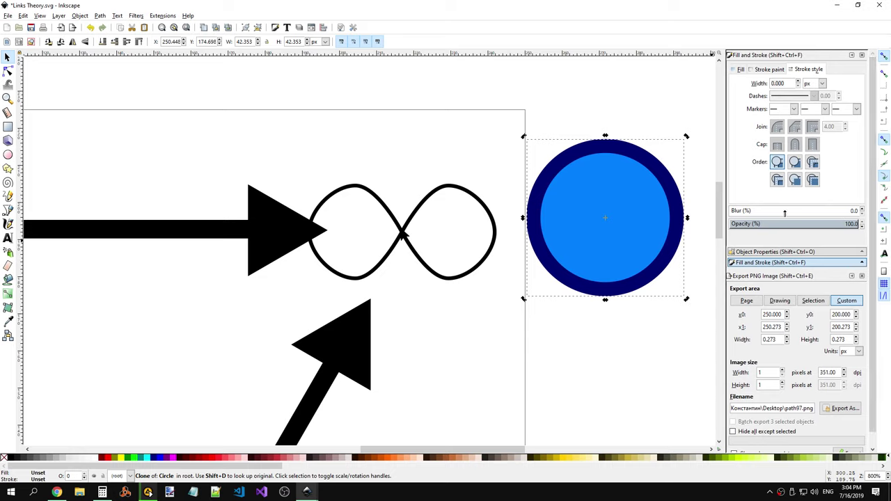
{"action": "scroll", "coordinate": [783, 224], "scroll_direction": "down", "scroll_amount": 2}
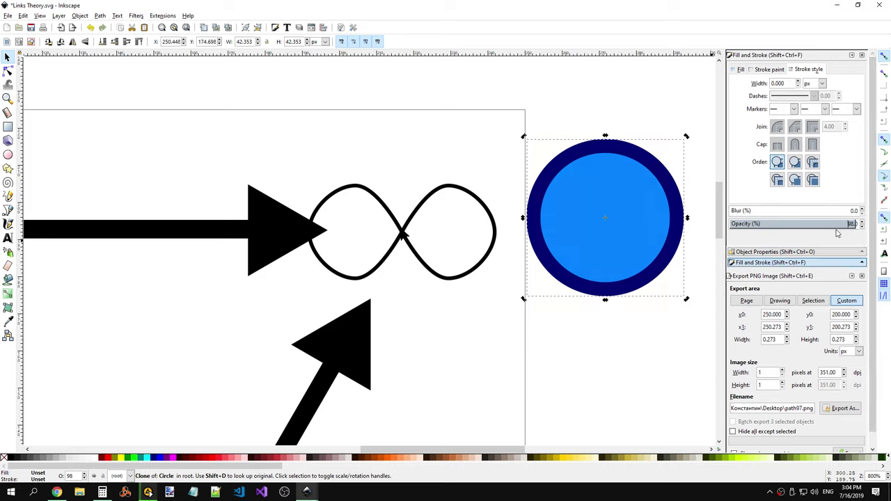
{"action": "left_click", "coordinate": [862, 254]}
{"action": "left_click", "coordinate": [864, 263]}
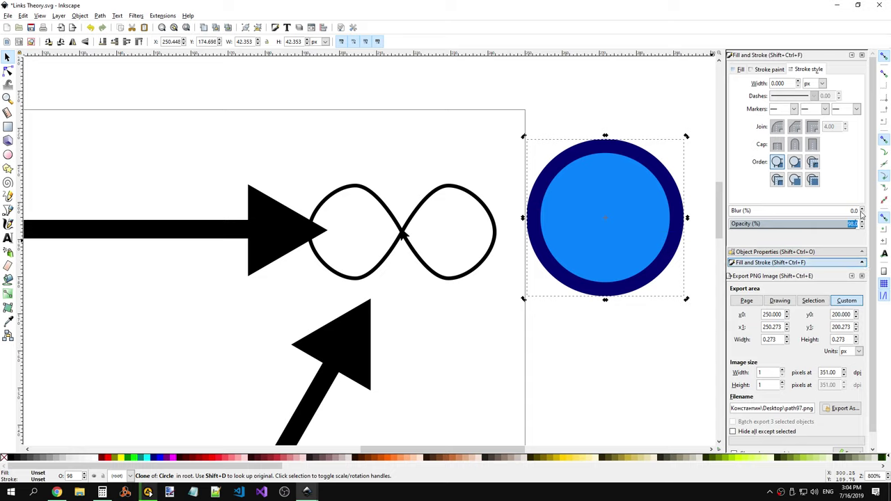
Step: Try flat colour fill and no fill on the circle in Fill and Stroke
{"action": "left_click", "coordinate": [769, 70]}
{"action": "left_click", "coordinate": [734, 71]}
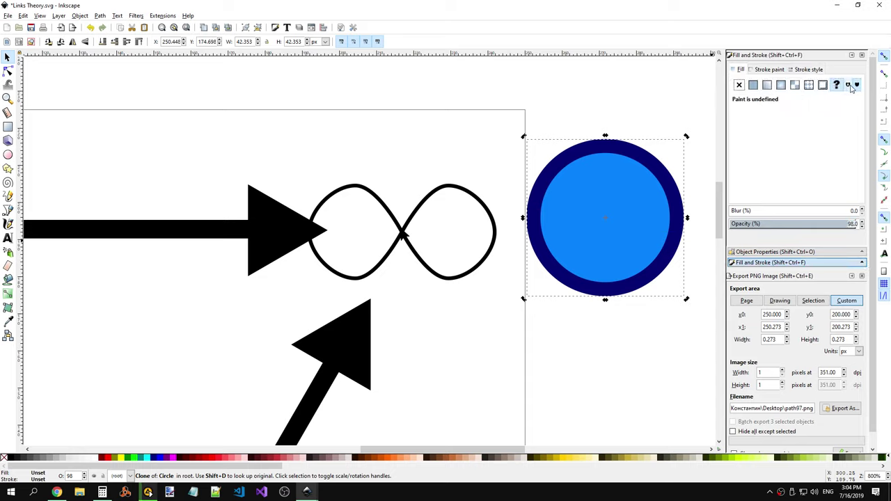
{"action": "left_click", "coordinate": [754, 86]}
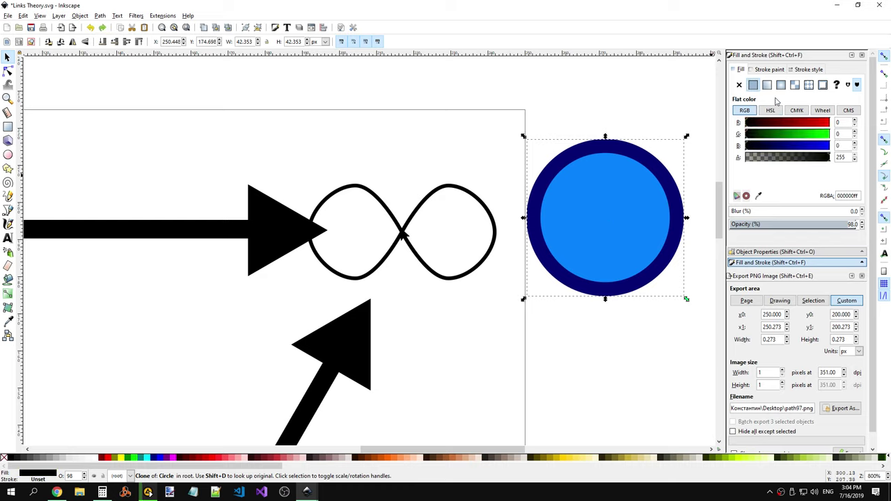
{"action": "left_click", "coordinate": [740, 85]}
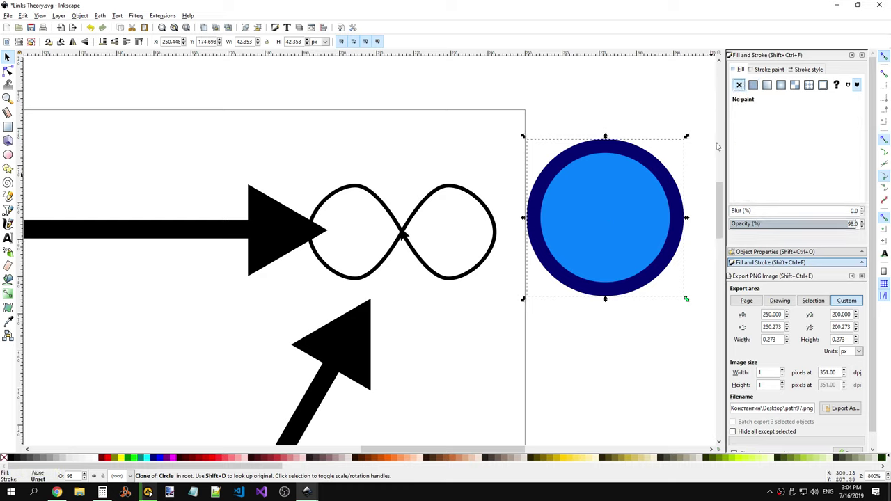
{"action": "left_click", "coordinate": [769, 69]}
{"action": "left_click", "coordinate": [699, 108]}
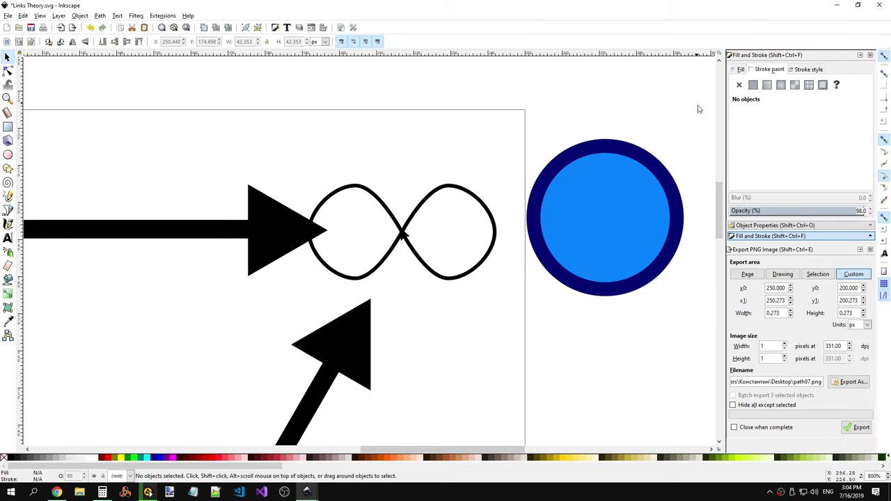
{"action": "left_click", "coordinate": [740, 70]}
Step: Restore the circle's full opacity and drag it left against the infinity curve's right loop
{"action": "key", "text": "ctrl"}
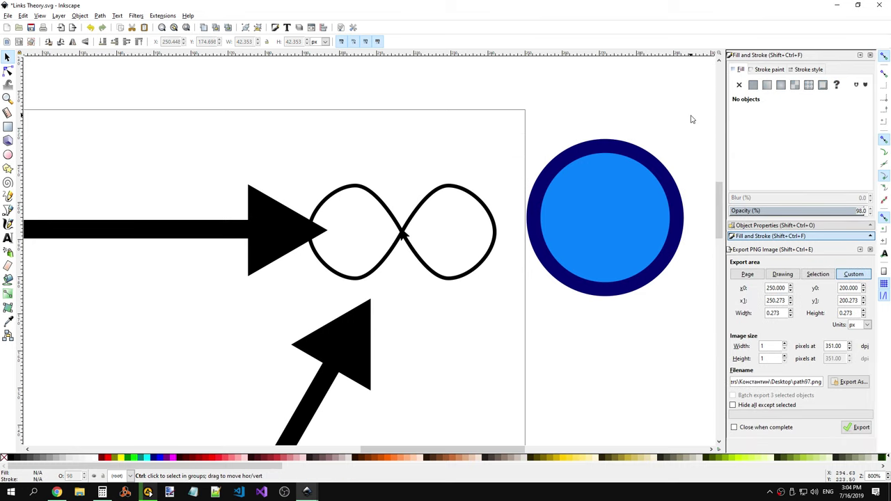
{"action": "left_click", "coordinate": [651, 164]}
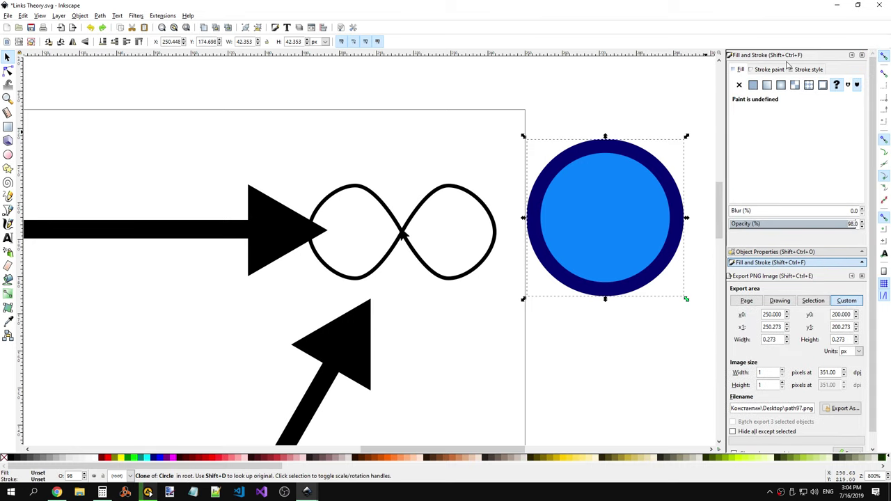
{"action": "key", "text": "ctrl+z"}
{"action": "key", "text": "ctrl+z"}
{"action": "left_click_drag", "start_coordinate": [566, 230], "coordinate": [589, 232]}
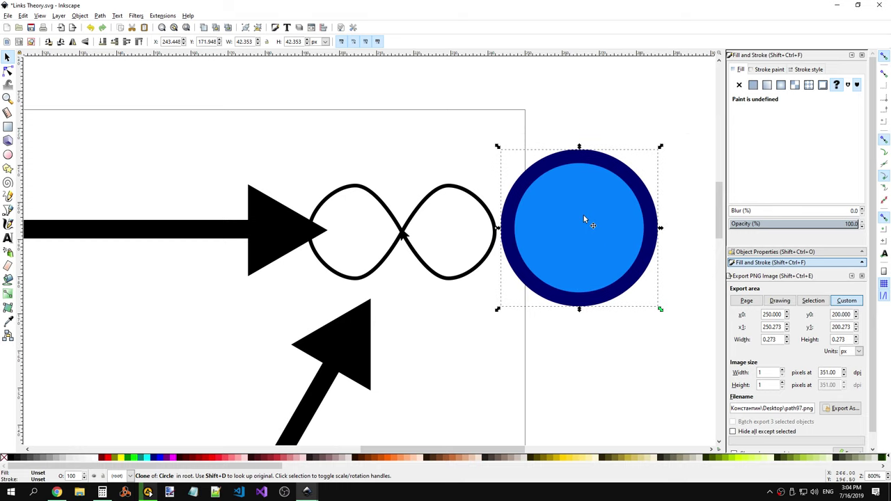
{"action": "right_click", "coordinate": [589, 214]}
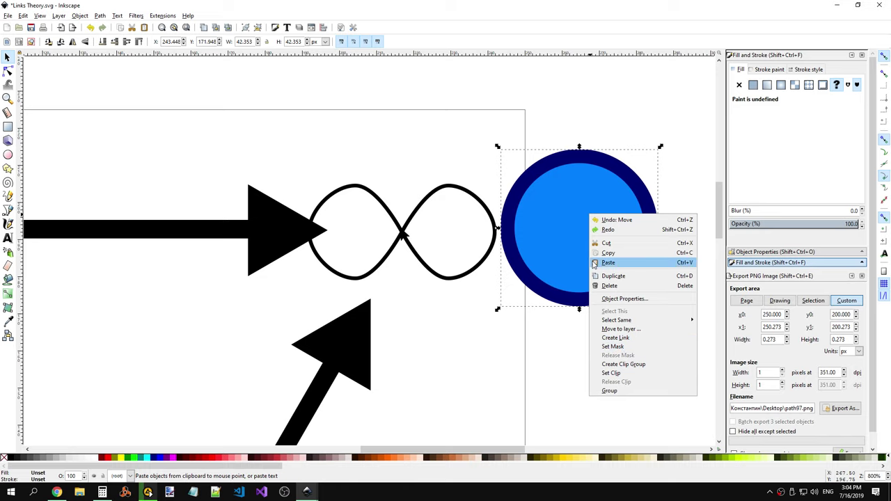
{"action": "left_click", "coordinate": [542, 202]}
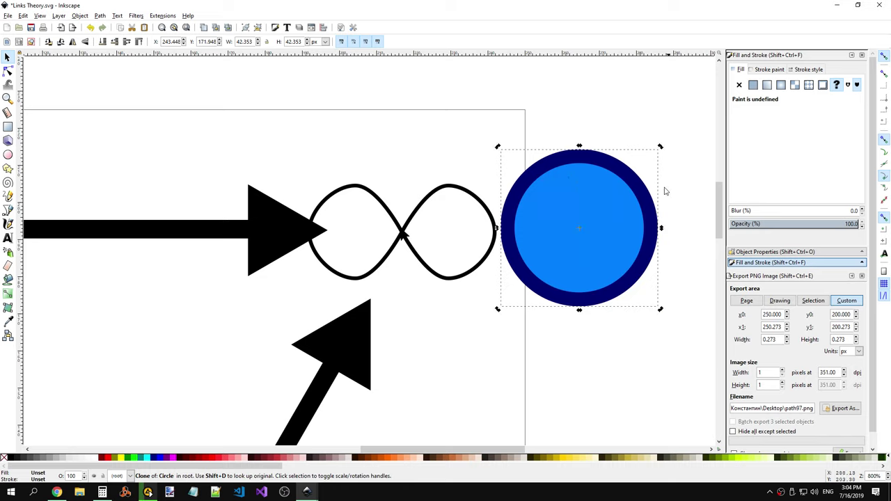
{"action": "right_click", "coordinate": [625, 179]}
{"action": "left_click", "coordinate": [606, 192]}
Step: Pick the navy ring colour with the Dropper, then select the infinity group and check its stroke paint
{"action": "left_click", "coordinate": [8, 321]}
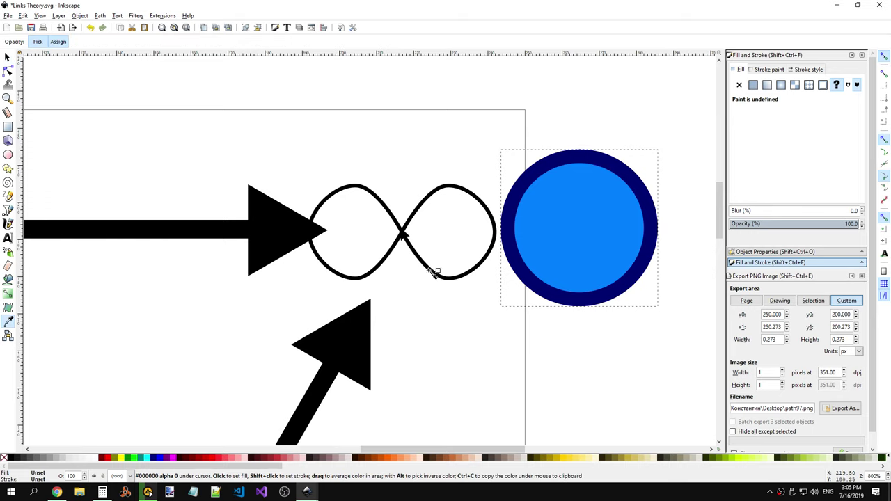
{"action": "left_click", "coordinate": [526, 188]}
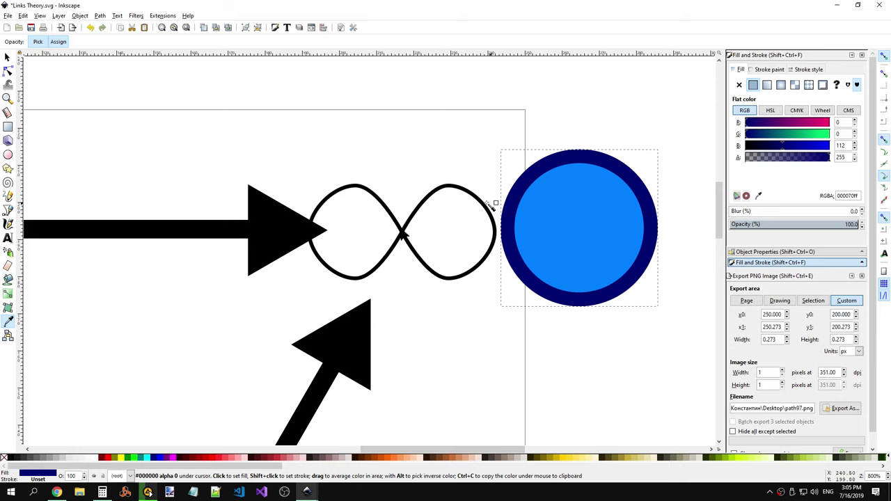
{"action": "left_click", "coordinate": [7, 57]}
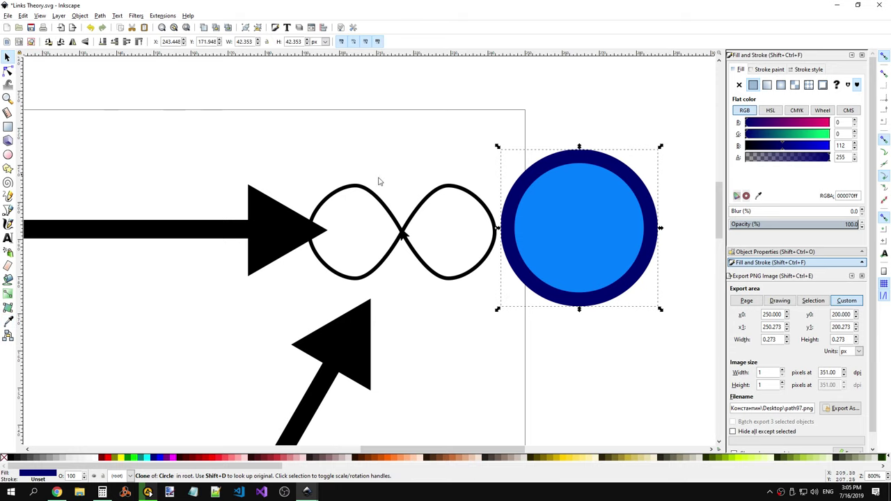
{"action": "left_click", "coordinate": [445, 197]}
{"action": "left_click", "coordinate": [773, 70]}
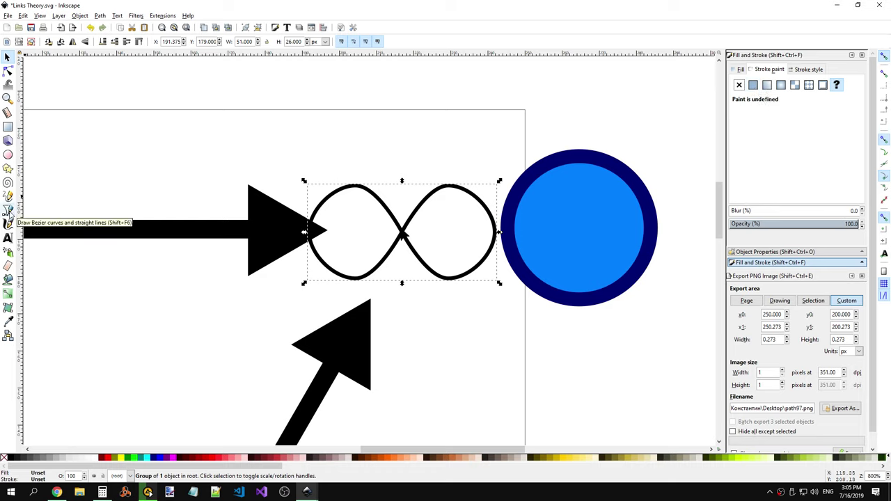
Step: Test navy Dropper fills on the infinity shape, undo back to no fill, and right-click the group
{"action": "left_click", "coordinate": [8, 321]}
{"action": "left_click", "coordinate": [537, 177]}
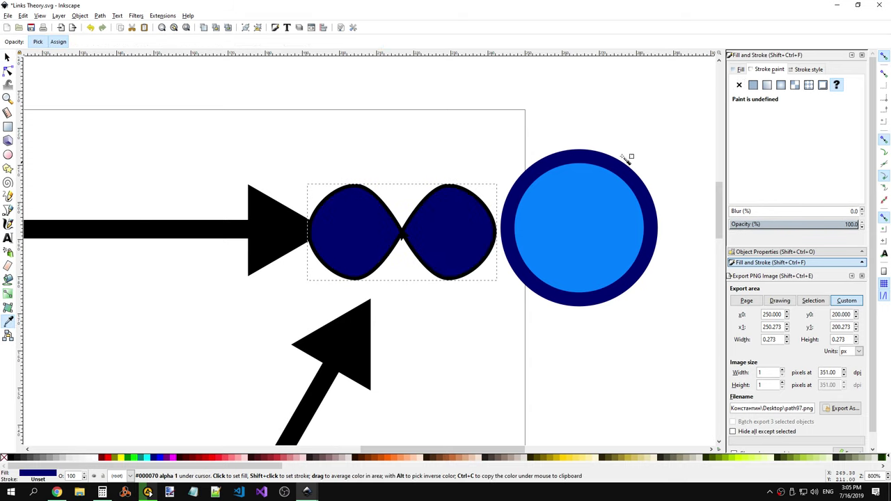
{"action": "left_click", "coordinate": [667, 149]}
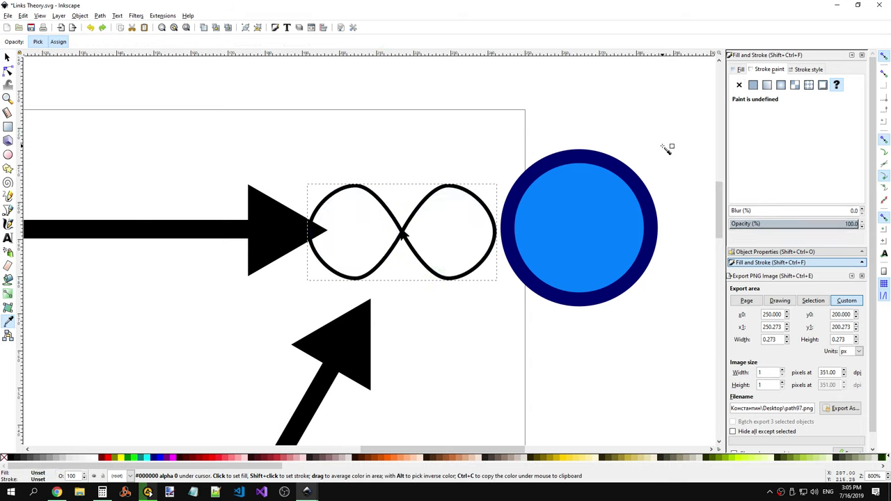
{"action": "left_click", "coordinate": [620, 165]}
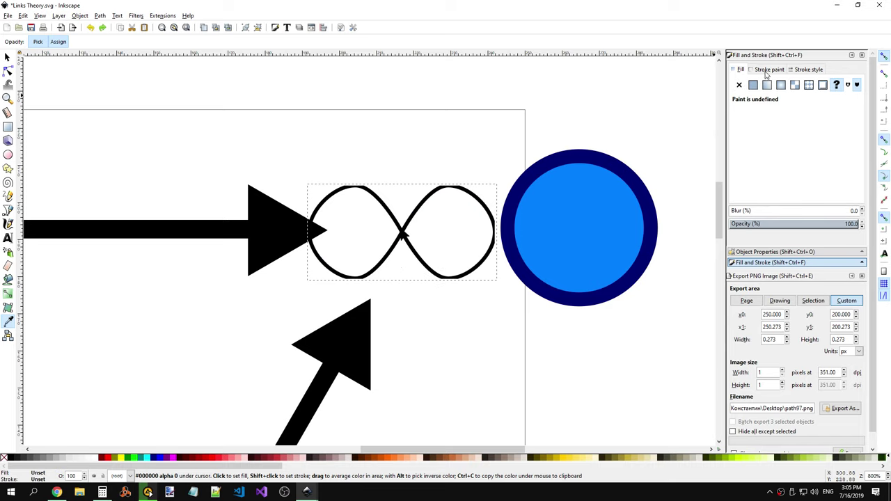
{"action": "left_click", "coordinate": [766, 70]}
{"action": "left_click", "coordinate": [600, 165]}
{"action": "key", "text": "ctrl+z"}
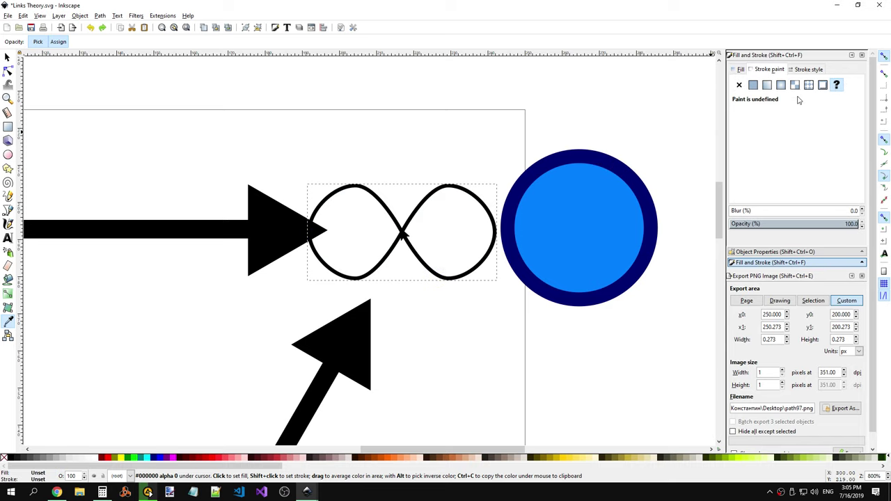
{"action": "left_click", "coordinate": [806, 72]}
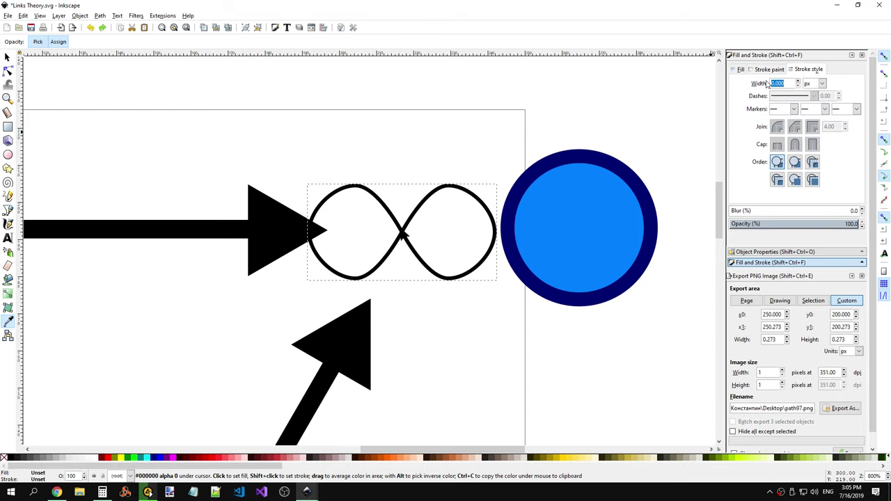
{"action": "left_click", "coordinate": [612, 165]}
{"action": "key", "text": "ctrl+z"}
{"action": "left_click", "coordinate": [6, 58]}
{"action": "right_click", "coordinate": [415, 210]}
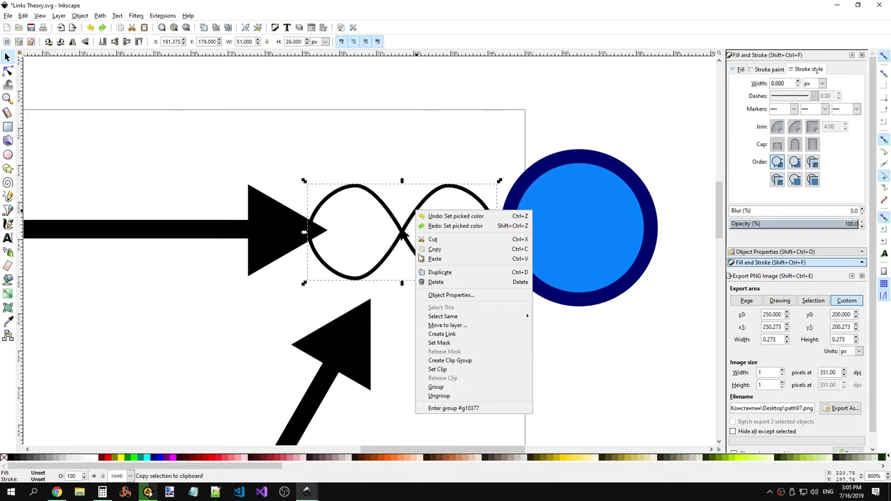
Step: Ungroup the infinity shape and give its outline the circle's navy 000070 stroke
{"action": "left_click", "coordinate": [442, 397]}
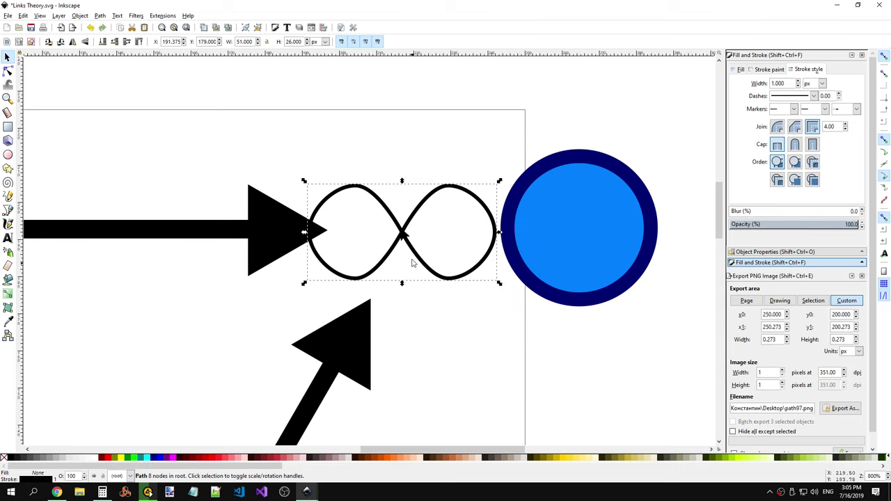
{"action": "left_click", "coordinate": [770, 69]}
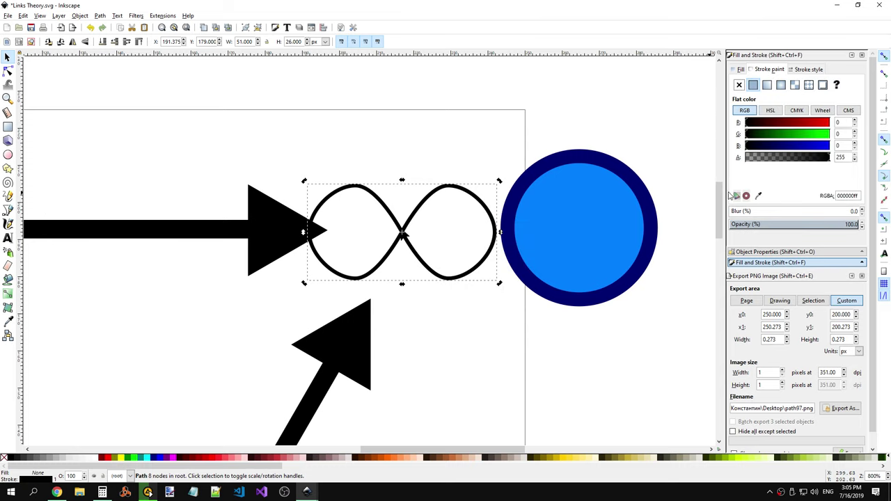
{"action": "left_click", "coordinate": [759, 196]}
{"action": "left_click", "coordinate": [636, 188]}
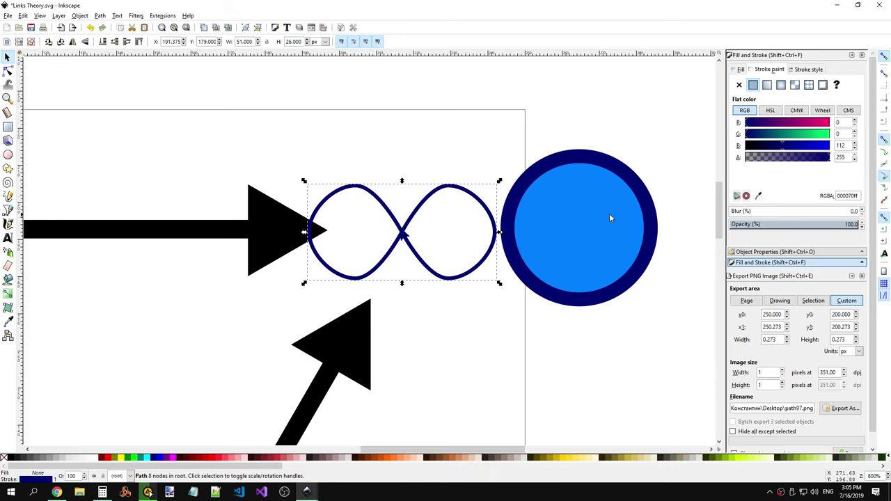
{"action": "left_click", "coordinate": [805, 70]}
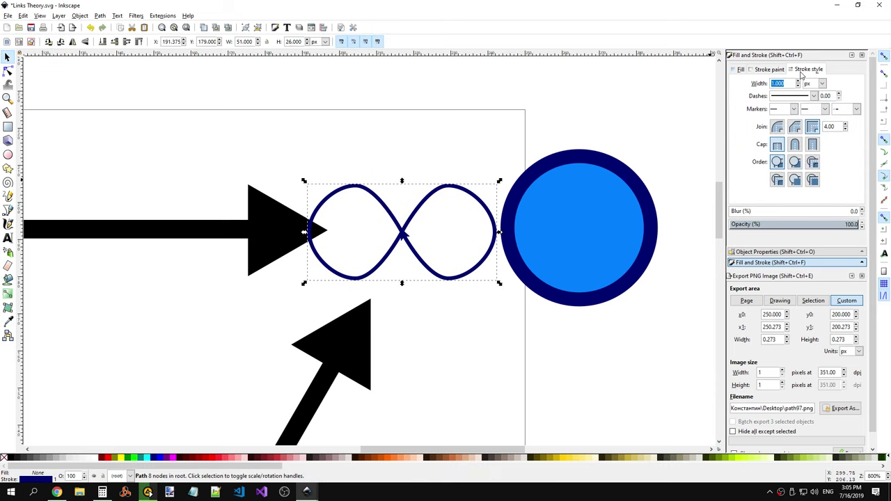
{"action": "left_click", "coordinate": [636, 183]}
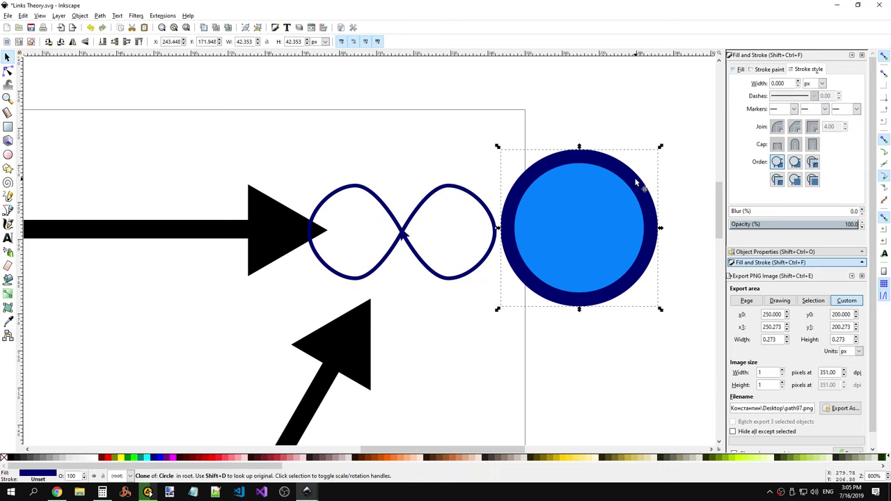
{"action": "left_click", "coordinate": [766, 70]}
Step: Set the infinity path's stroke width to 4 px, then reselect the blue circle
{"action": "double_click", "coordinate": [478, 227]}
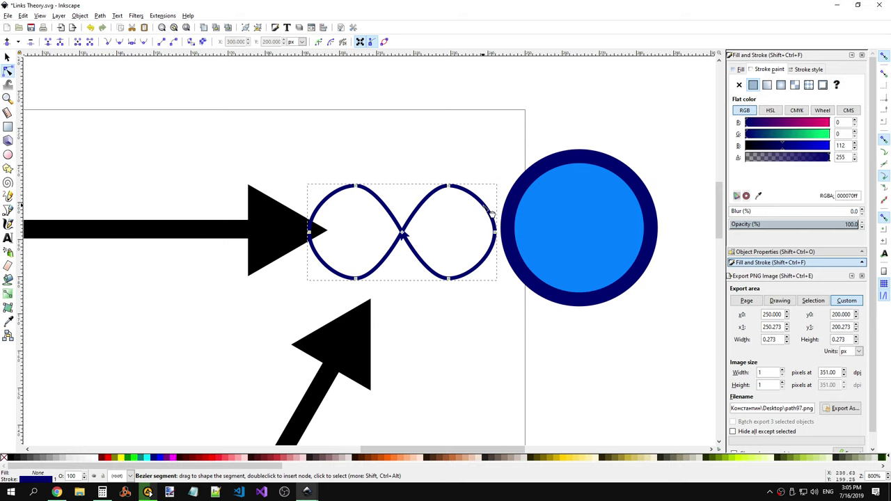
{"action": "left_click", "coordinate": [806, 71]}
{"action": "left_click", "coordinate": [799, 81]}
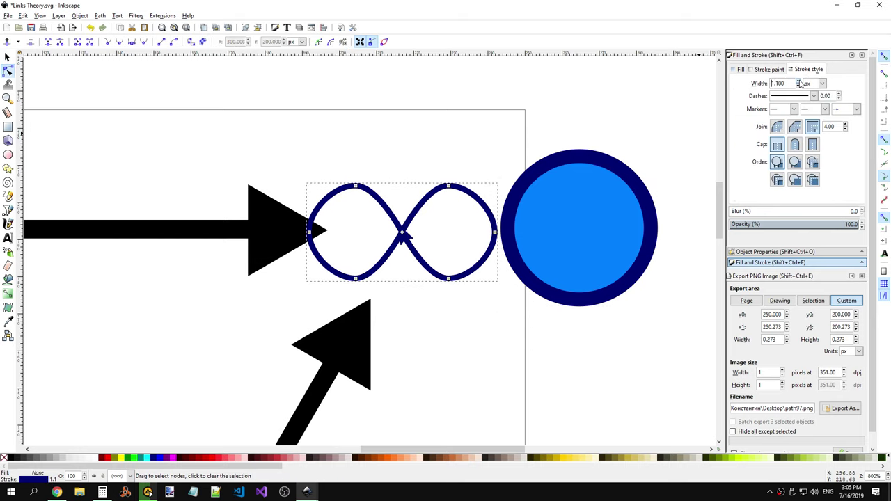
{"action": "left_click", "coordinate": [799, 87]}
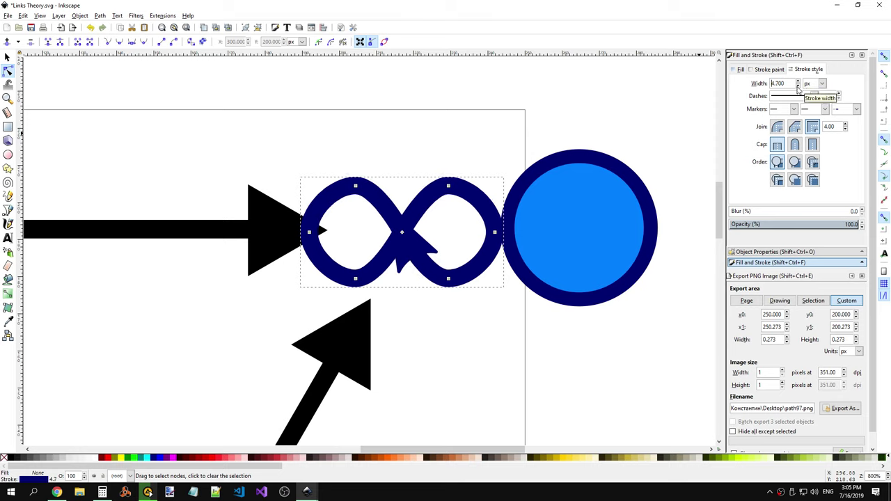
{"action": "left_click", "coordinate": [799, 87]}
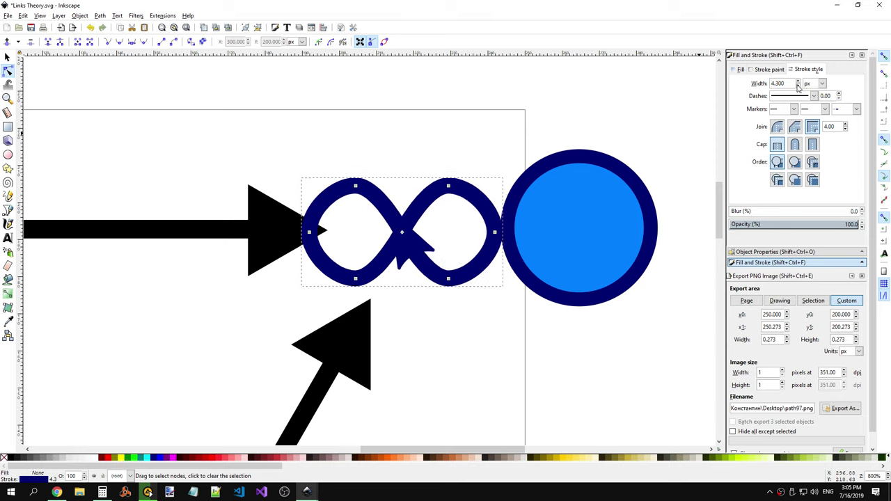
{"action": "left_click", "coordinate": [799, 86]}
{"action": "left_click", "coordinate": [799, 86]}
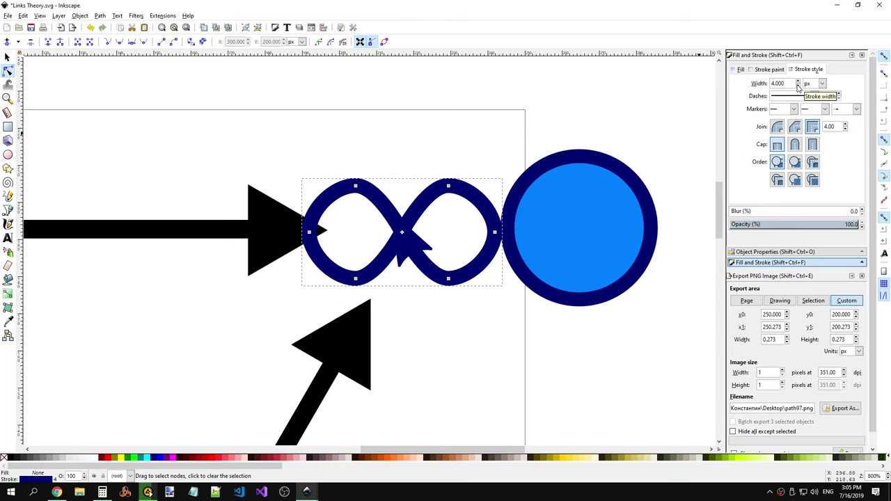
{"action": "key", "text": "Escape"}
{"action": "left_click", "coordinate": [453, 278]}
{"action": "key", "text": "Escape"}
{"action": "left_click", "coordinate": [609, 169]}
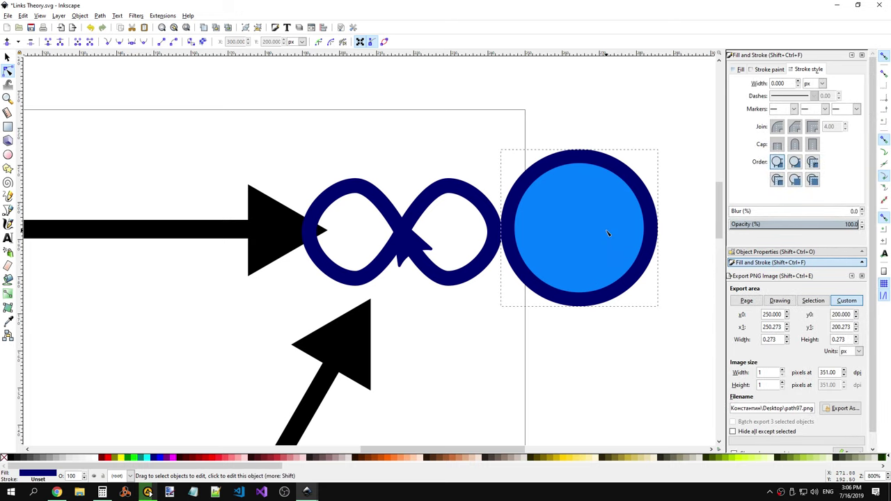
Step: Delete the blue circle and undo the deletion
{"action": "right_click", "coordinate": [575, 174]}
{"action": "left_click", "coordinate": [600, 242]}
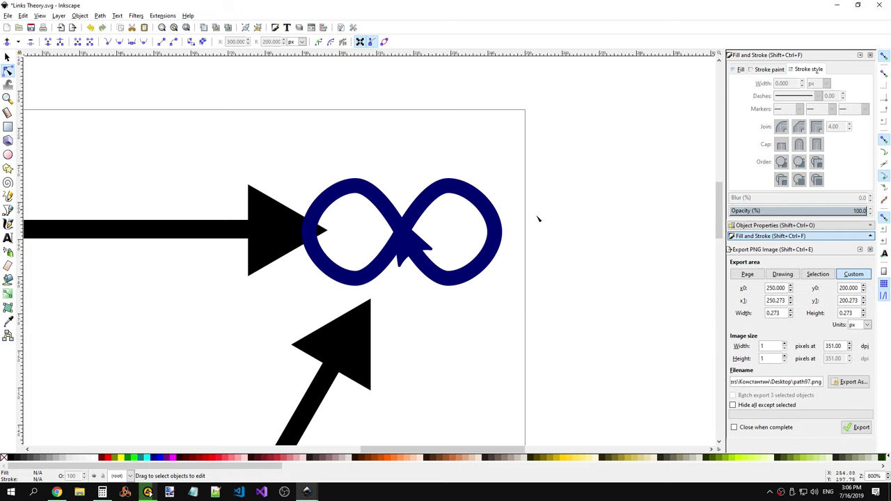
{"action": "key", "text": "ctrl+z"}
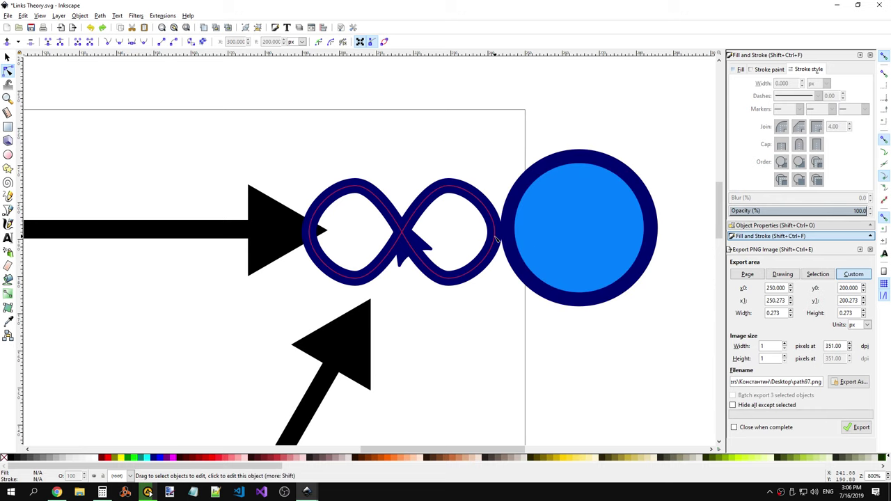
Step: Group the navy infinity path into a single-object group and deselect it
{"action": "left_click", "coordinate": [446, 282]}
{"action": "right_click", "coordinate": [465, 191]}
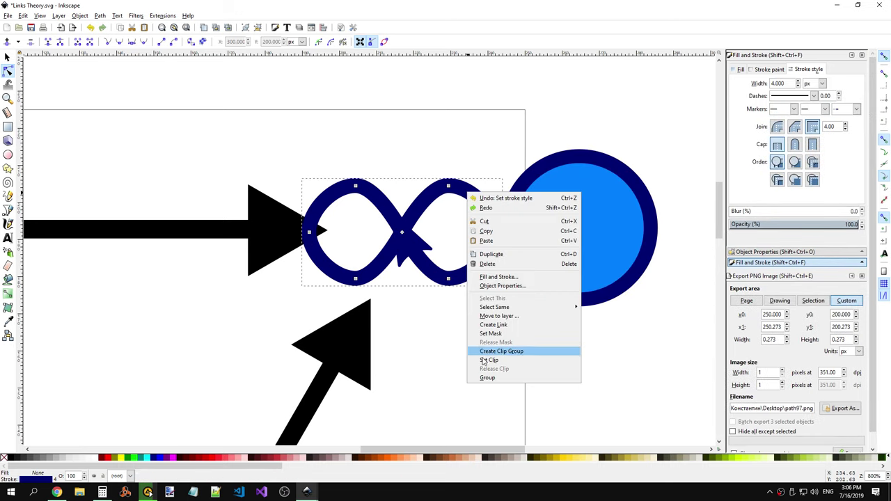
{"action": "left_click", "coordinate": [492, 377]}
{"action": "key", "text": "Escape"}
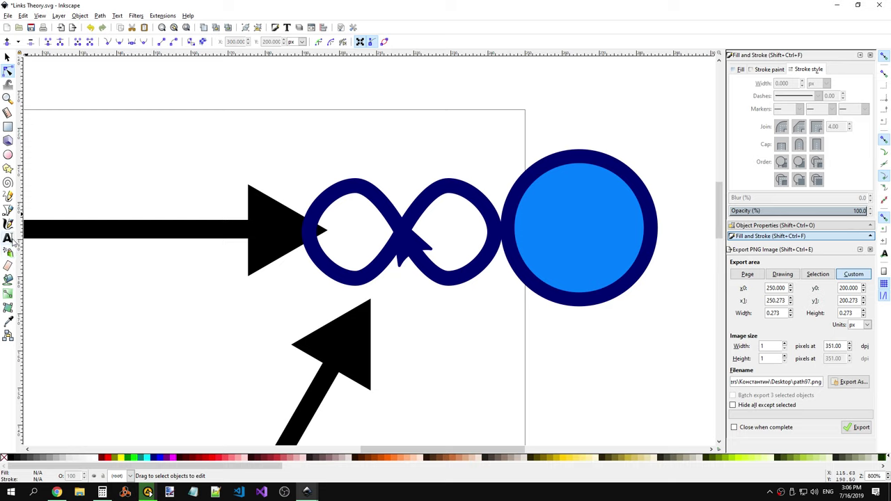
{"action": "left_click", "coordinate": [8, 321]}
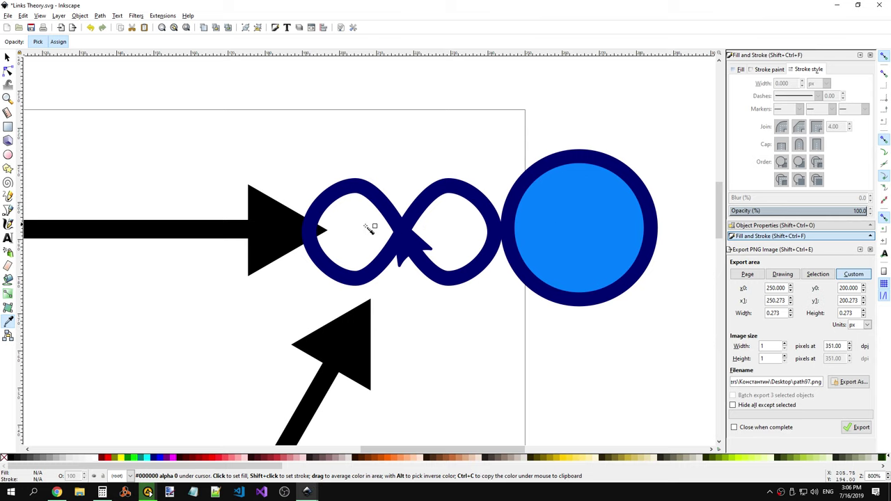
Step: Fill the infinity group with the circle's light blue #007fff using the Dropper
{"action": "left_click", "coordinate": [8, 57]}
{"action": "left_click", "coordinate": [398, 214]}
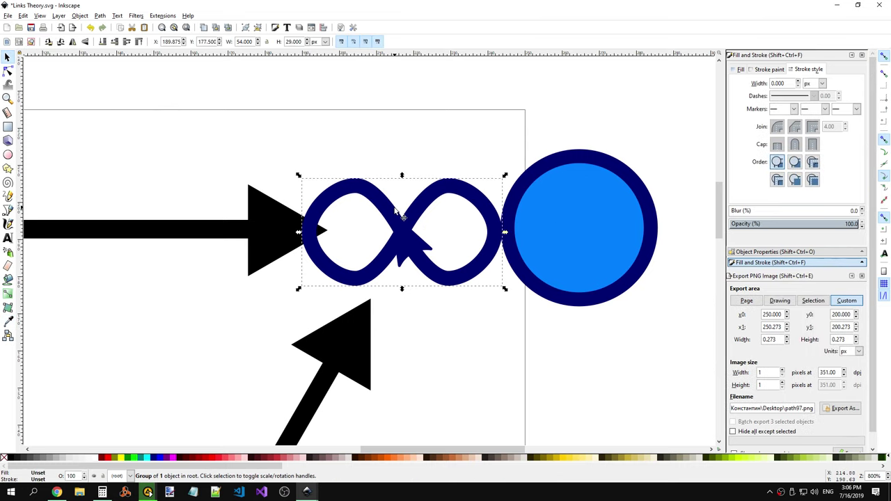
{"action": "left_click", "coordinate": [739, 70]}
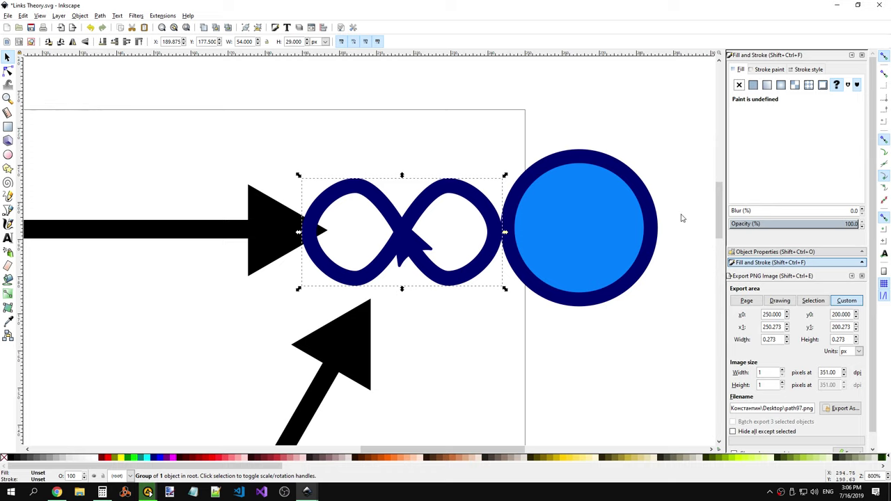
{"action": "left_click", "coordinate": [8, 321]}
{"action": "left_click", "coordinate": [597, 220]}
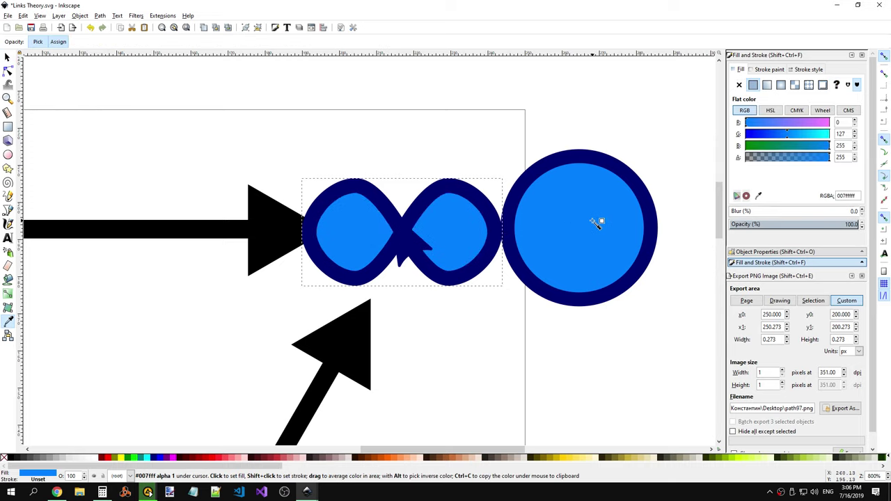
Step: Delete the blue circle beside the infinity shape and reselect the infinity group
{"action": "left_click", "coordinate": [8, 57]}
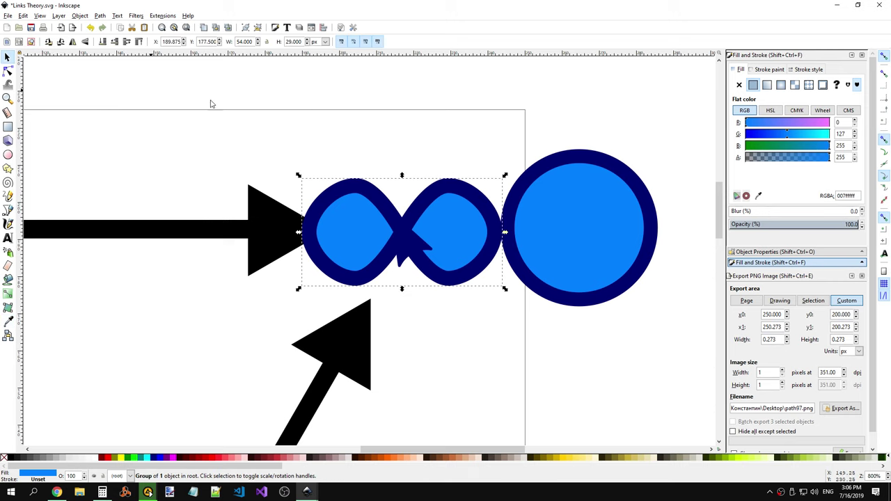
{"action": "left_click", "coordinate": [209, 99]}
{"action": "left_click", "coordinate": [620, 279]}
{"action": "key", "text": "Delete"}
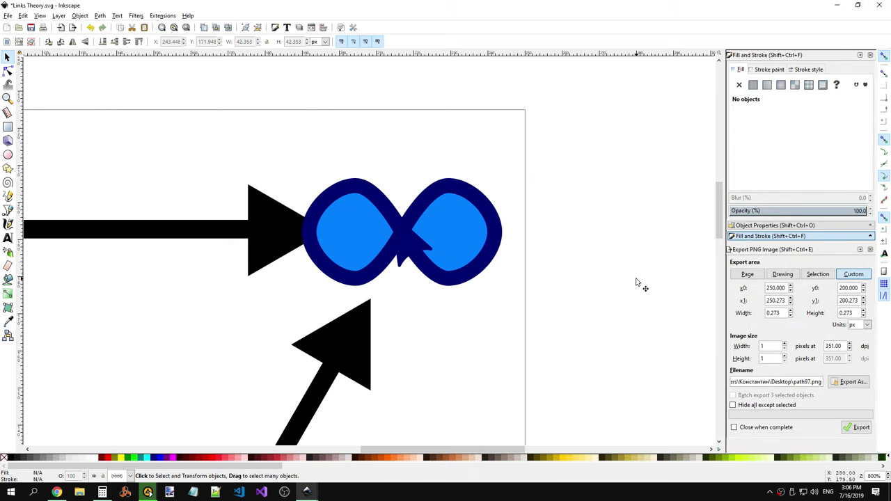
{"action": "left_click", "coordinate": [492, 234]}
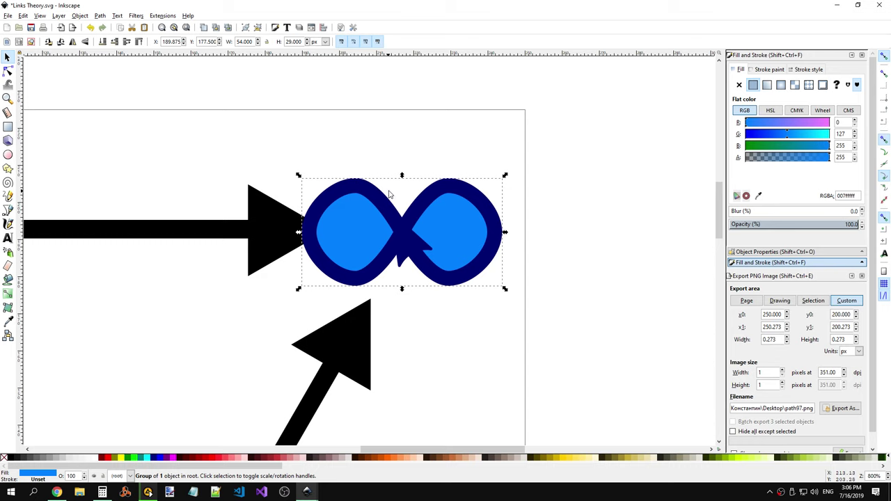
Step: Search Google for "inkscape rotate" in a new Chrome tab
{"action": "left_click", "coordinate": [57, 492]}
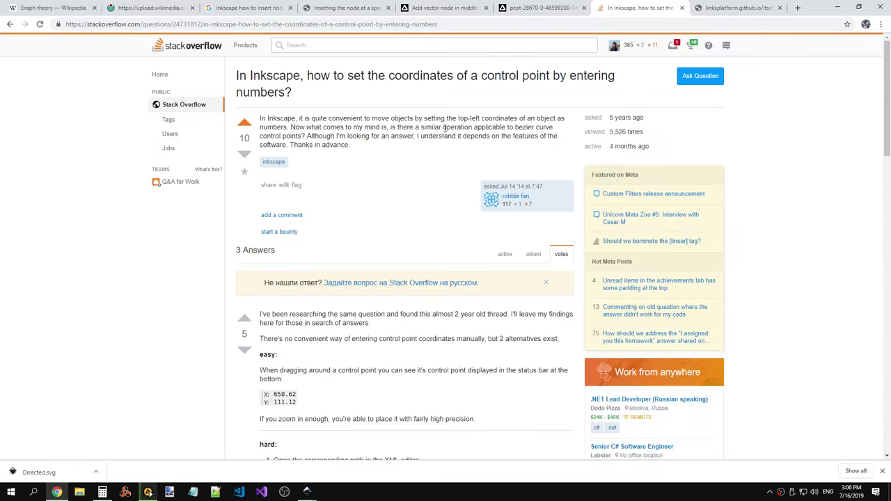
{"action": "left_click", "coordinate": [797, 7]}
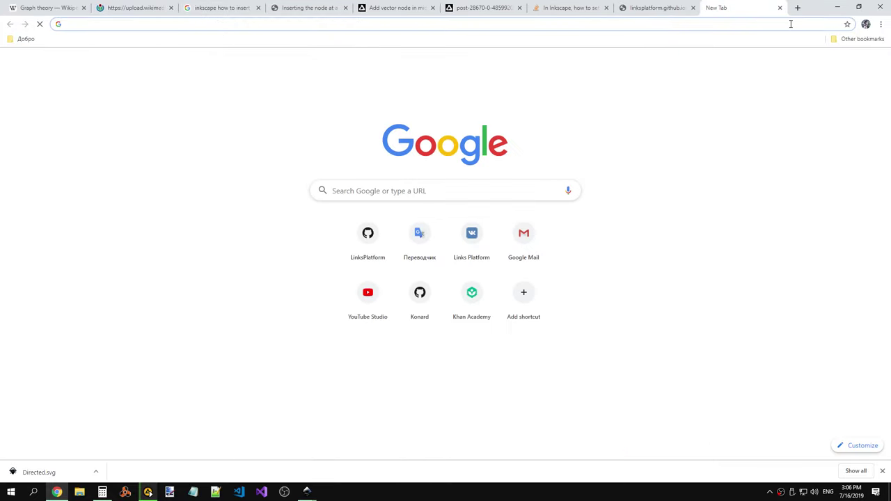
{"action": "type", "text": "inksca"}
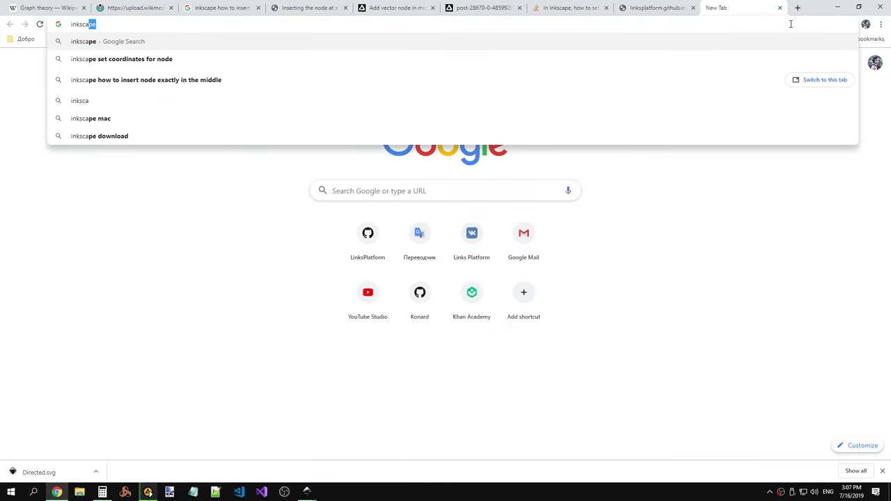
{"action": "type", "text": "pe rotati"}
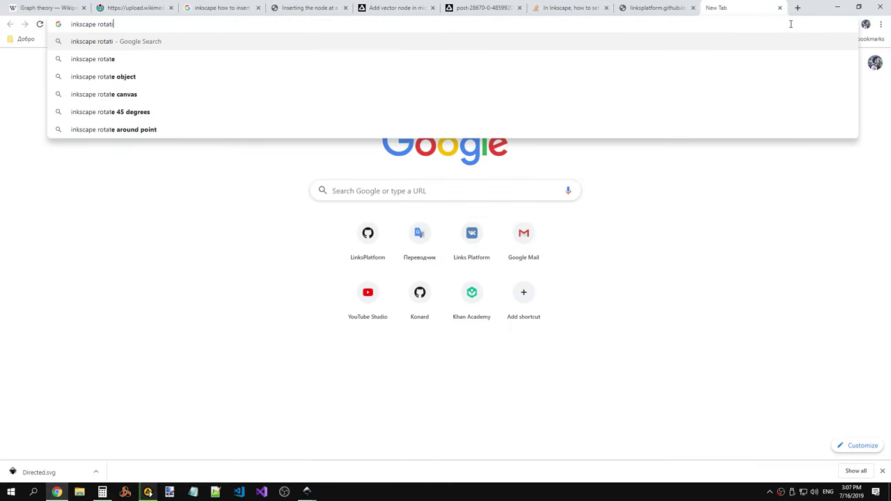
{"action": "type", "text": "a"}
{"action": "key", "text": "BackSpace"}
{"action": "type", "text": "re"}
{"action": "key", "text": "Down"}
{"action": "key", "text": "Down"}
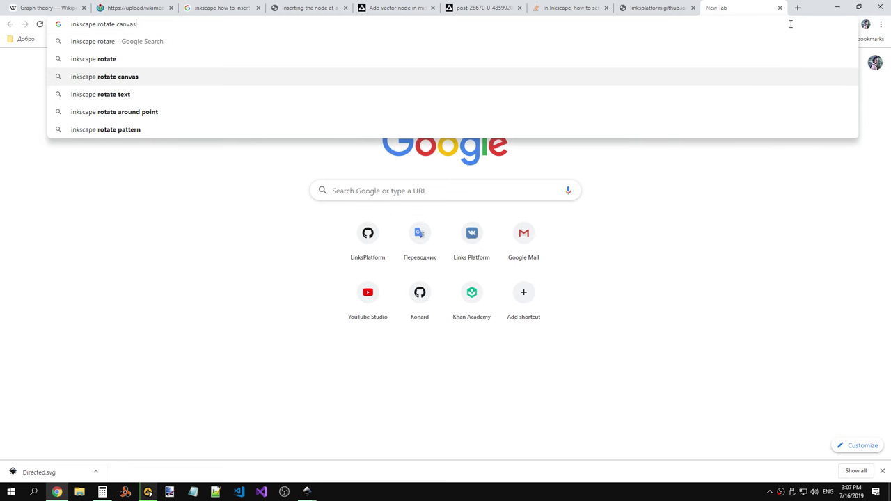
{"action": "key", "text": "Up"}
{"action": "key", "text": "Return"}
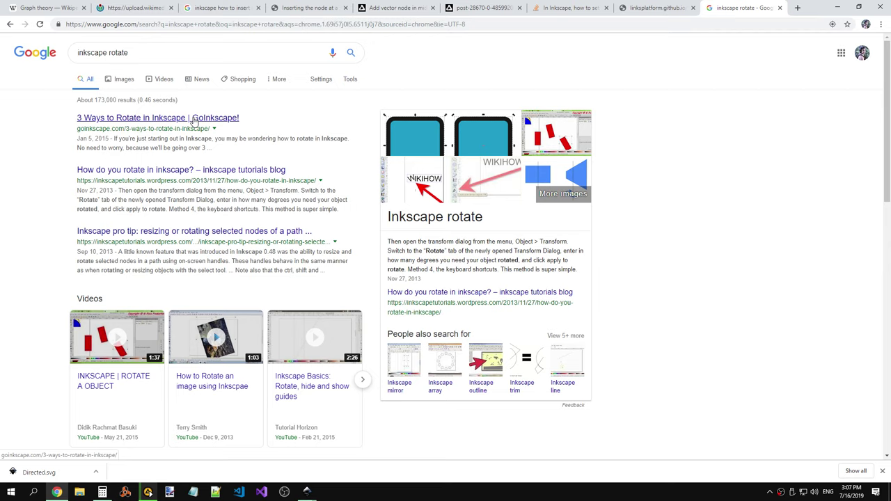
Step: Open the Inkscape Tutorials "How do you rotate in inkscape?" result in a new tab
{"action": "right_click", "coordinate": [175, 177]}
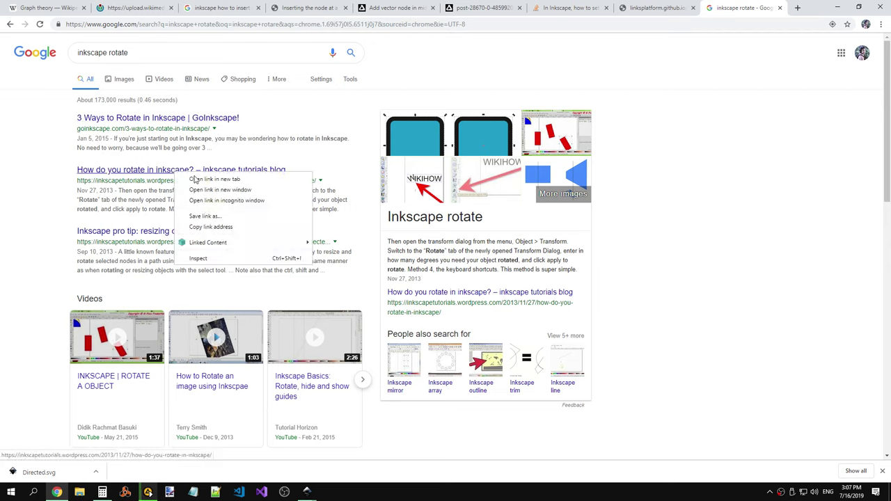
{"action": "left_click", "coordinate": [209, 179]}
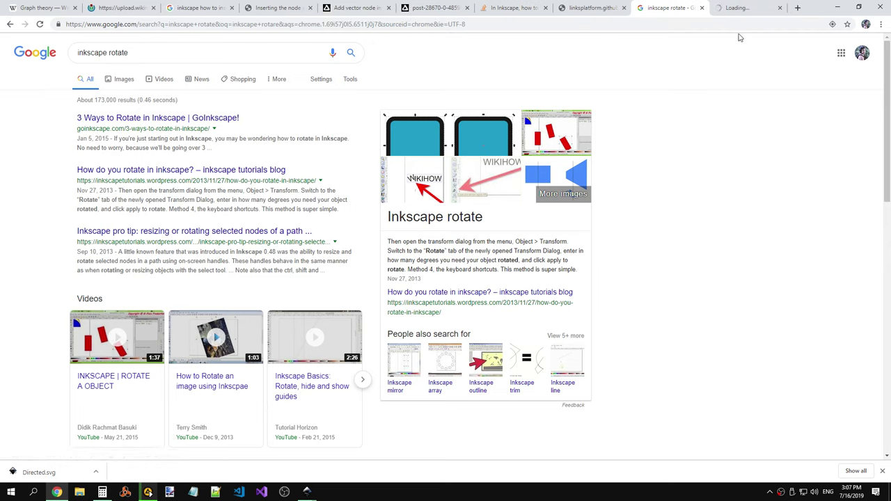
{"action": "left_click", "coordinate": [749, 9]}
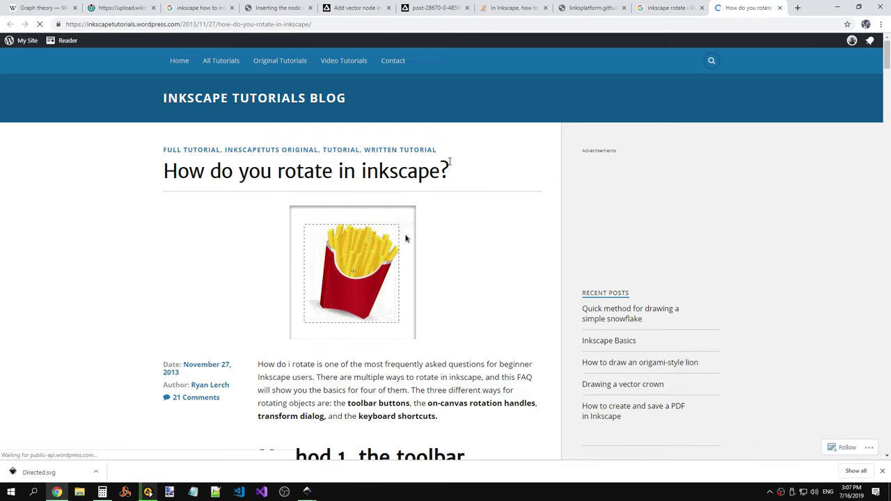
Step: Back in Inkscape, rotate the infinity group about 55 degrees as a test
{"action": "key", "text": "alt+Tab"}
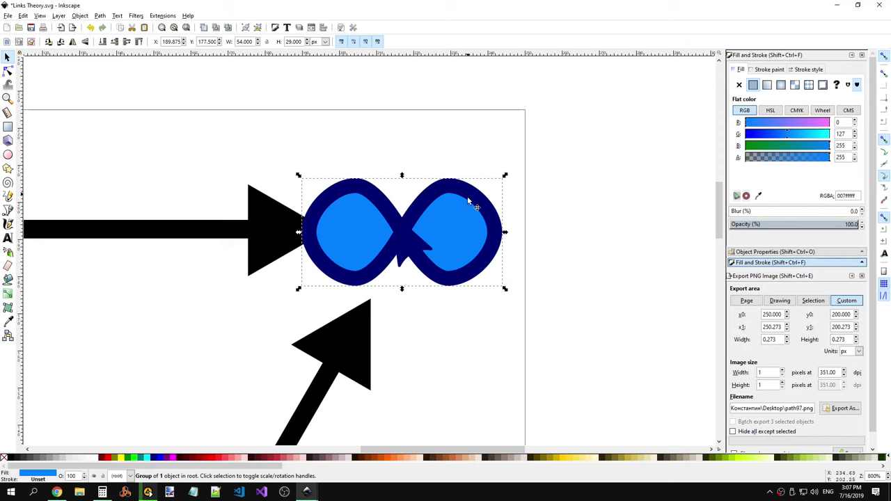
{"action": "left_click", "coordinate": [401, 234]}
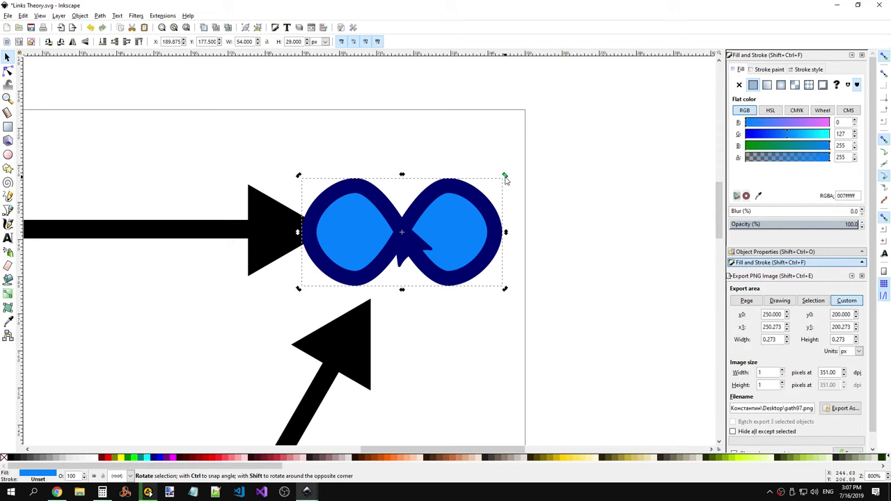
{"action": "left_click_drag", "start_coordinate": [506, 178], "coordinate": [508, 284]}
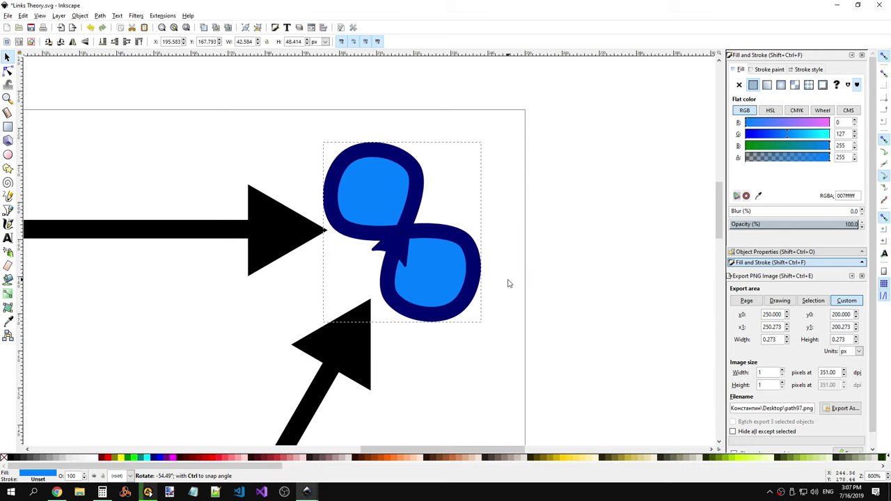
{"action": "scroll", "coordinate": [520, 217], "scroll_direction": "down", "scroll_amount": 1, "text": "ctrl"}
{"action": "scroll", "coordinate": [521, 217], "scroll_direction": "down", "scroll_amount": 4, "text": "ctrl"}
{"action": "scroll", "coordinate": [520, 217], "scroll_direction": "up", "scroll_amount": 1, "text": "ctrl"}
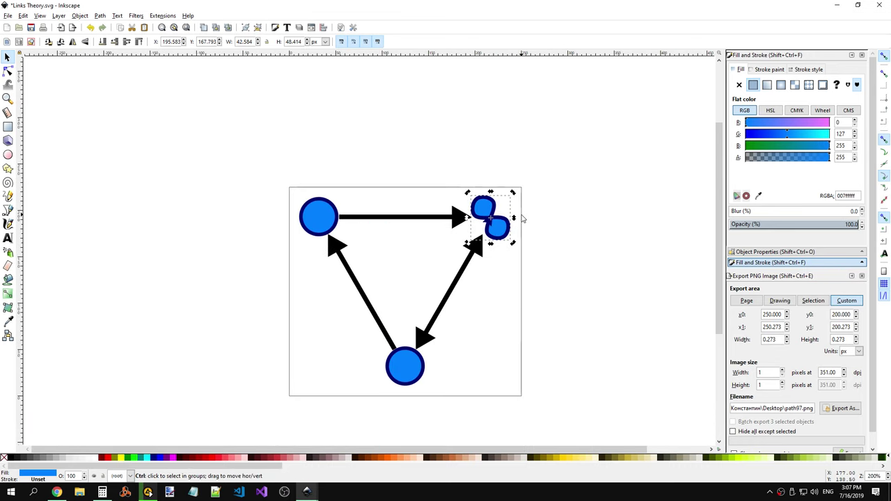
{"action": "scroll", "coordinate": [491, 220], "scroll_direction": "up", "scroll_amount": 1, "text": "ctrl"}
Step: Return the infinity group to horizontal and move it just past the page's right edge
{"action": "left_click_drag", "start_coordinate": [488, 222], "coordinate": [573, 222]}
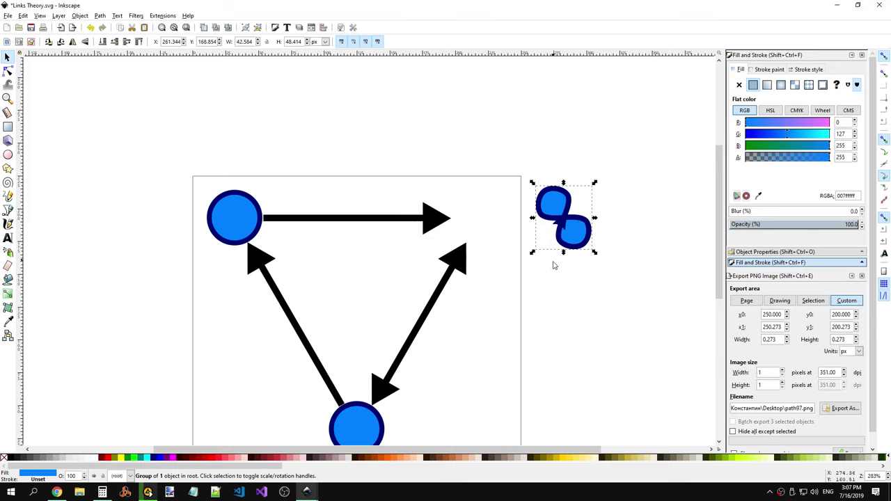
{"action": "key", "text": "ctrl+z"}
{"action": "key", "text": "ctrl+z"}
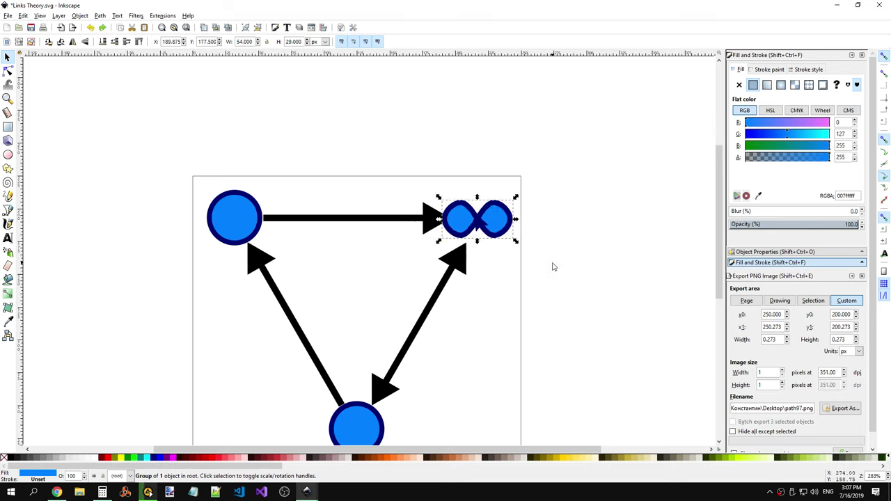
{"action": "left_click_drag", "start_coordinate": [490, 226], "coordinate": [598, 225]}
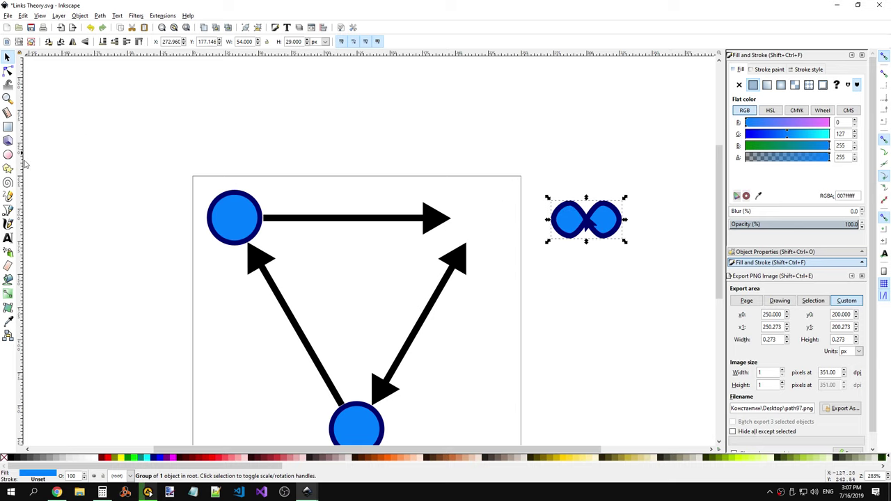
{"action": "scroll", "coordinate": [422, 235], "scroll_direction": "up", "scroll_amount": 3, "text": "ctrl"}
{"action": "scroll", "coordinate": [381, 254], "scroll_direction": "up", "scroll_amount": 2, "text": "ctrl"}
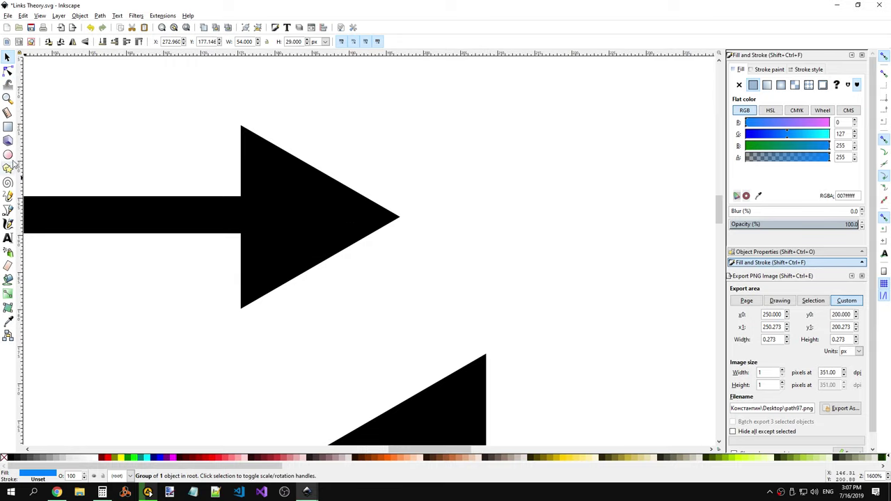
{"action": "left_click", "coordinate": [7, 209]}
{"action": "left_click", "coordinate": [8, 209]}
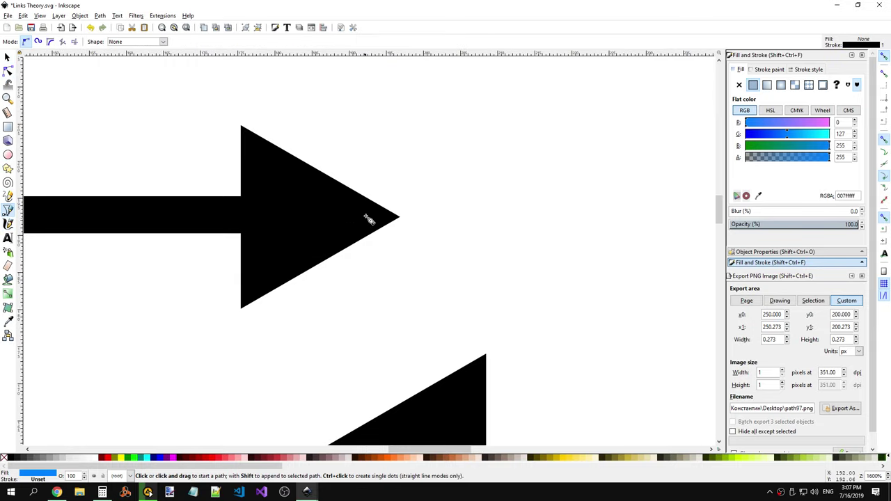
{"action": "left_click", "coordinate": [371, 218]}
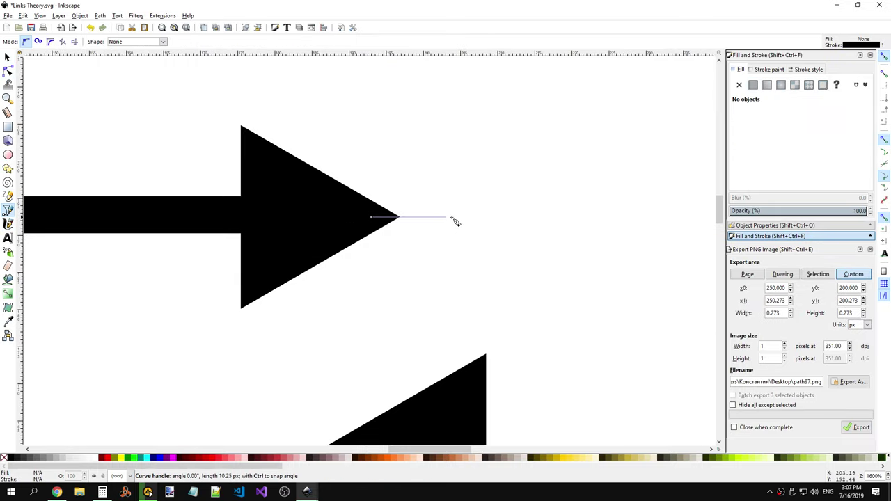
{"action": "double_click", "coordinate": [590, 218]}
{"action": "left_click_drag", "start_coordinate": [469, 381], "coordinate": [584, 203]}
{"action": "key", "text": "Escape"}
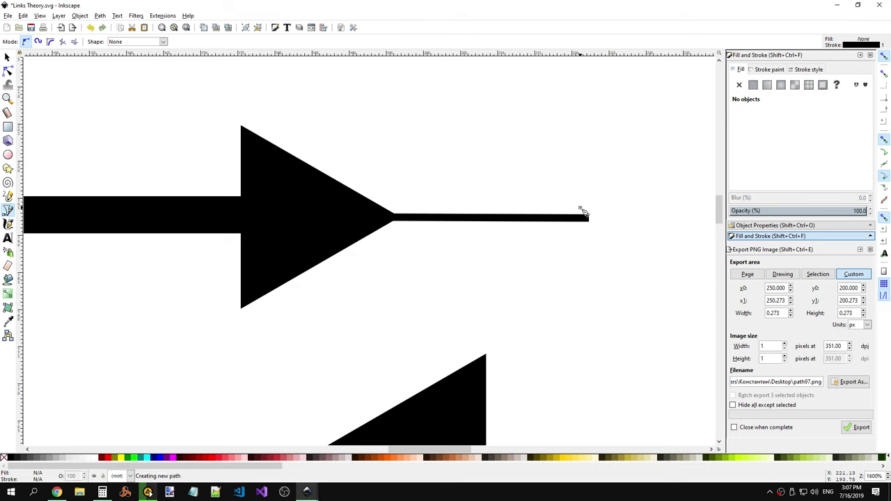
{"action": "left_click", "coordinate": [581, 208]}
{"action": "double_click", "coordinate": [483, 359]}
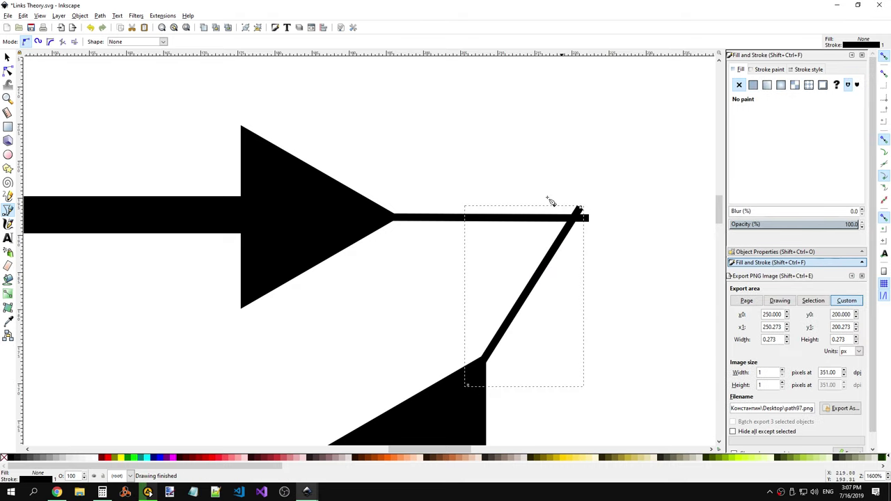
{"action": "left_click", "coordinate": [7, 57]}
{"action": "left_click", "coordinate": [543, 259]}
{"action": "left_click", "coordinate": [586, 221]}
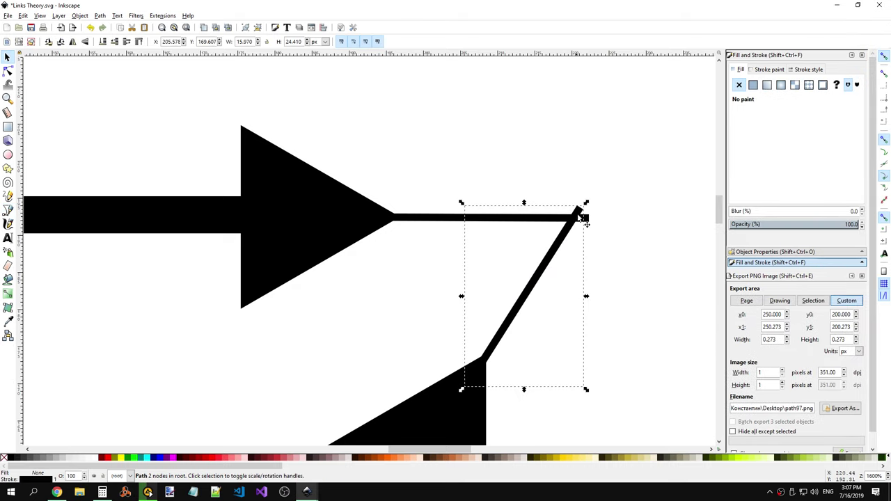
{"action": "key", "text": "n"}
{"action": "left_click_drag", "start_coordinate": [582, 207], "coordinate": [564, 223]}
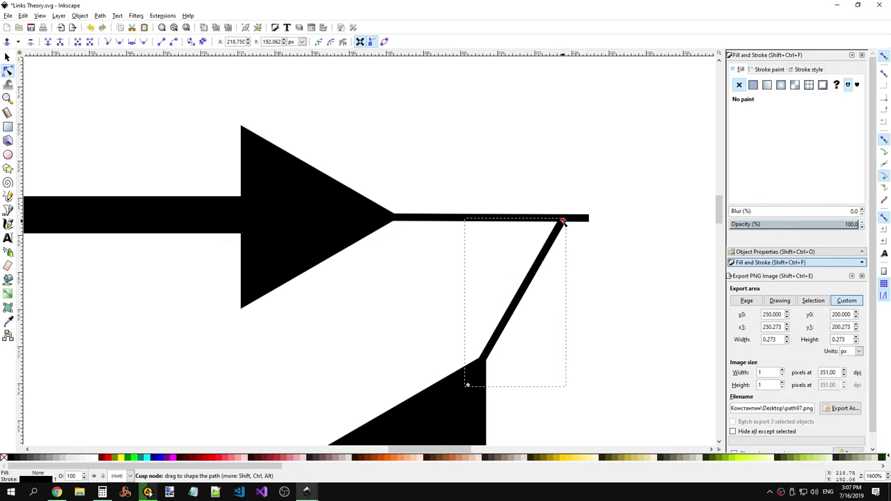
{"action": "scroll", "coordinate": [578, 243], "scroll_direction": "down", "scroll_amount": 4}
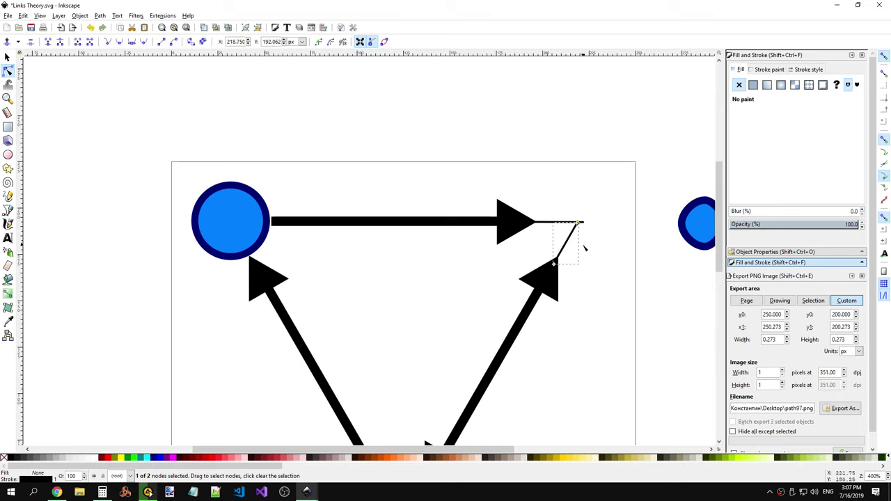
{"action": "key", "text": "ctrl+z"}
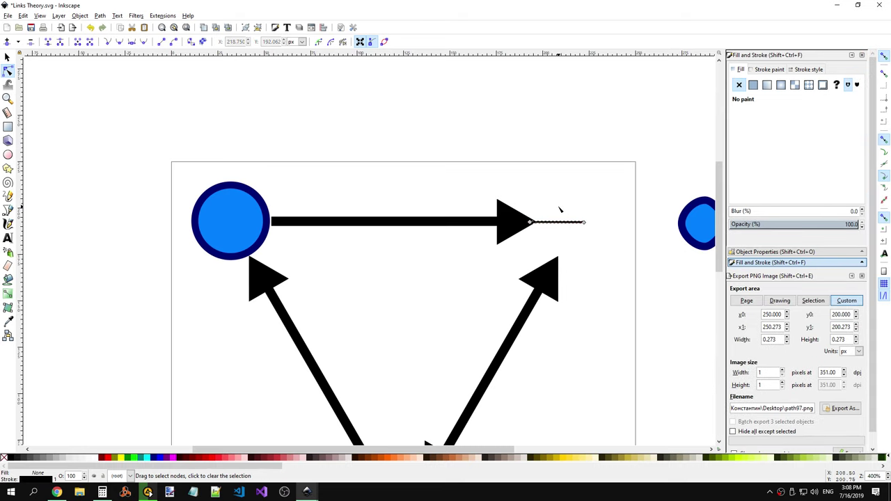
{"action": "left_click", "coordinate": [557, 209]}
{"action": "left_click", "coordinate": [568, 222]}
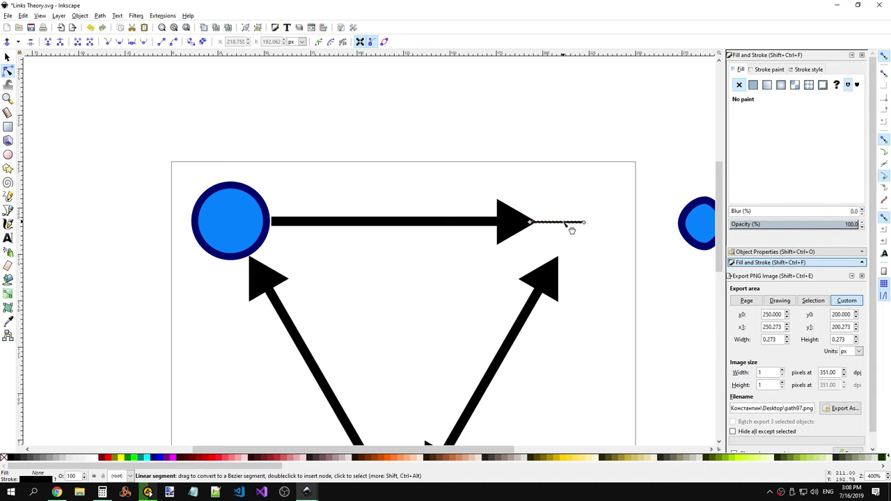
{"action": "left_click", "coordinate": [570, 223]}
{"action": "key", "text": "Delete"}
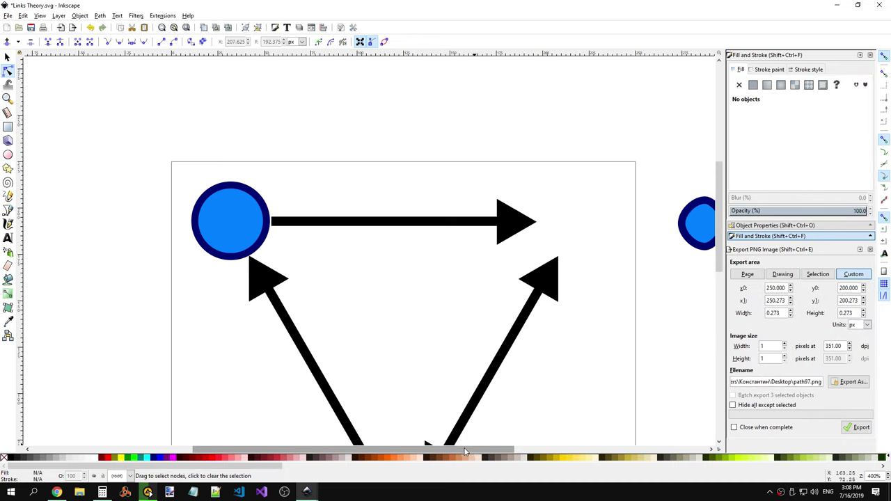
{"action": "scroll", "coordinate": [546, 429], "scroll_direction": "right", "scroll_amount": 5}
{"action": "left_click", "coordinate": [575, 226]}
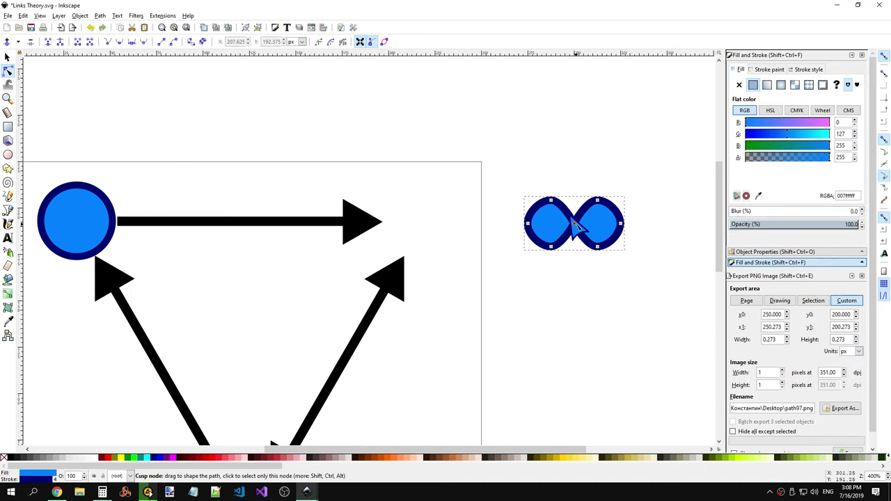
{"action": "left_click", "coordinate": [597, 302]}
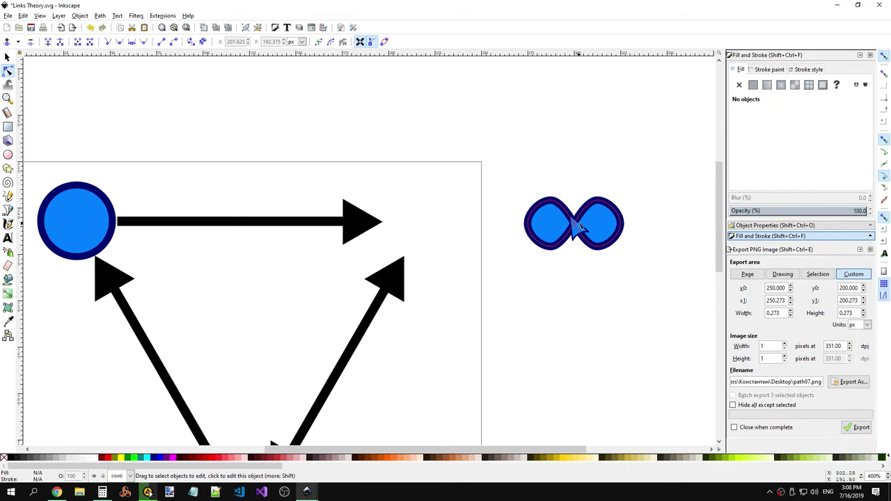
{"action": "left_click", "coordinate": [581, 221]}
{"action": "right_click", "coordinate": [582, 218]}
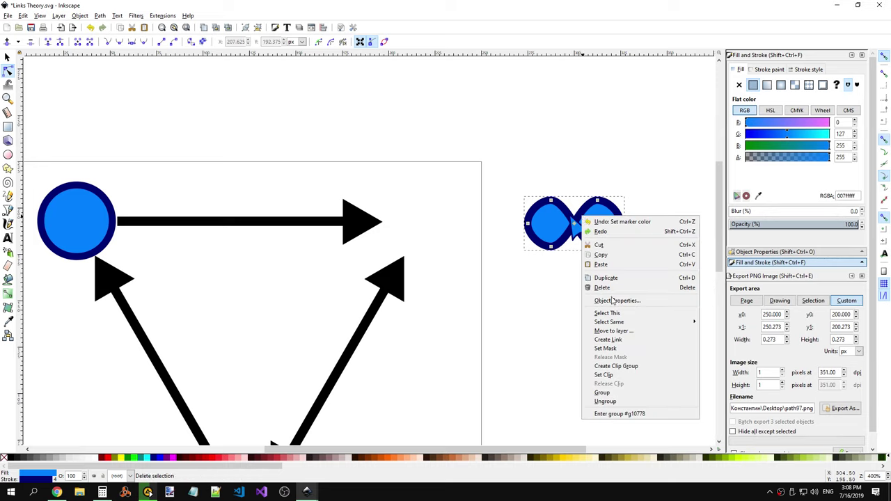
{"action": "left_click", "coordinate": [560, 354]}
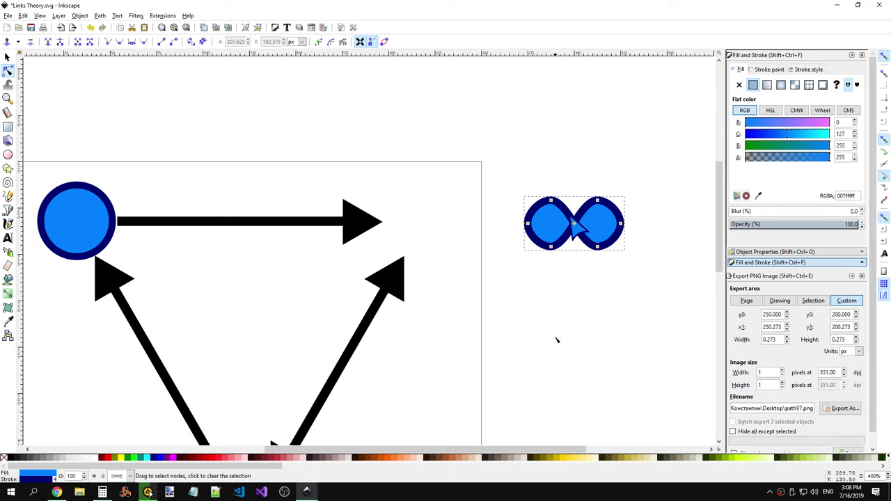
{"action": "left_click_drag", "start_coordinate": [590, 222], "coordinate": [596, 230]}
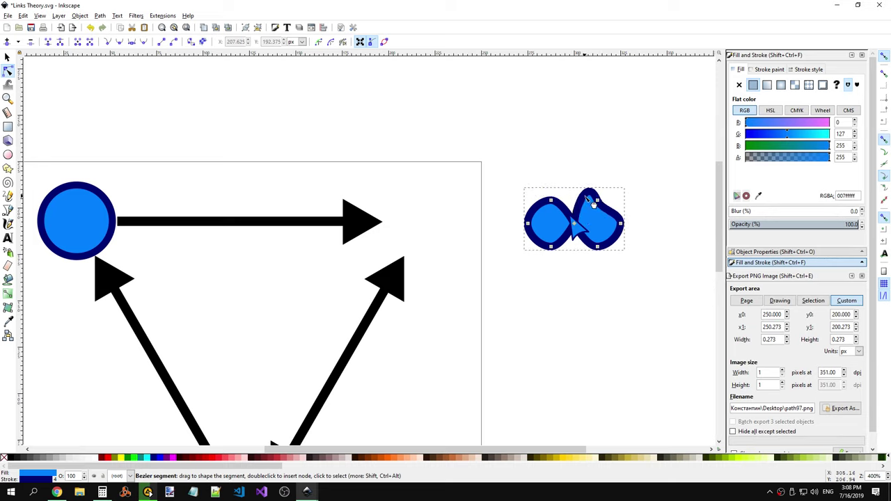
{"action": "key", "text": "ctrl+z"}
{"action": "right_click", "coordinate": [565, 210]}
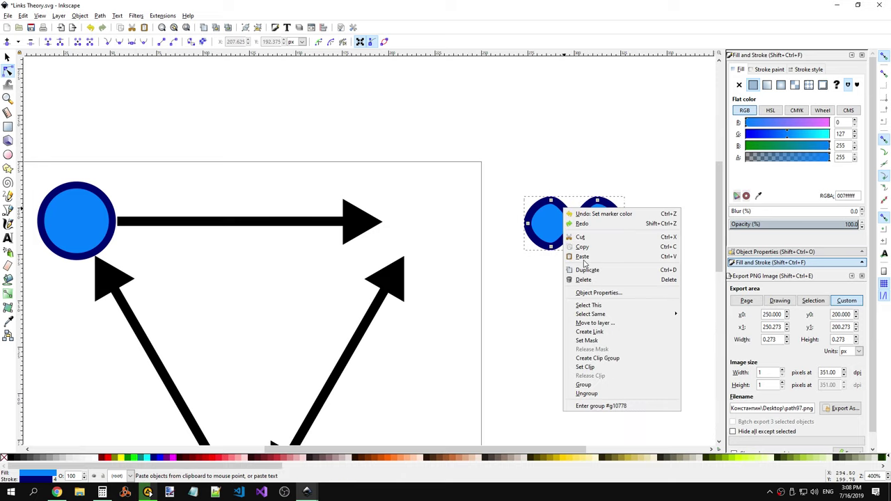
{"action": "left_click", "coordinate": [598, 386]}
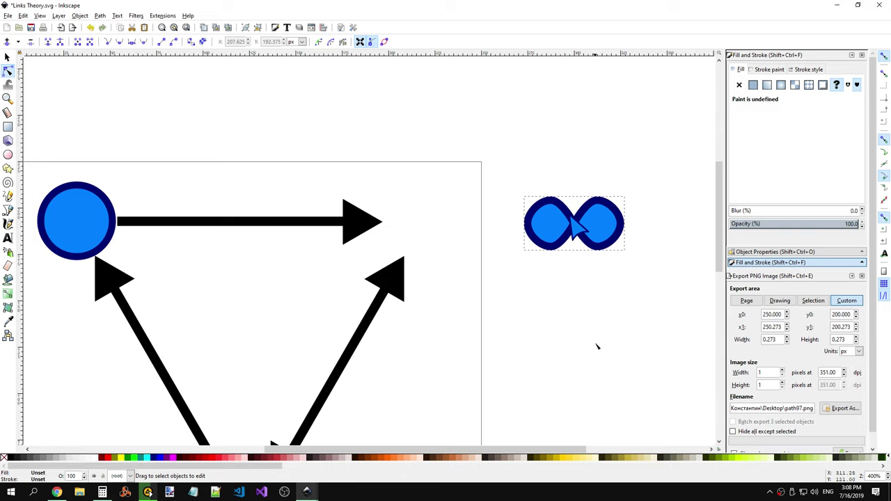
{"action": "key", "text": "ctrl+z"}
{"action": "left_click", "coordinate": [594, 209]}
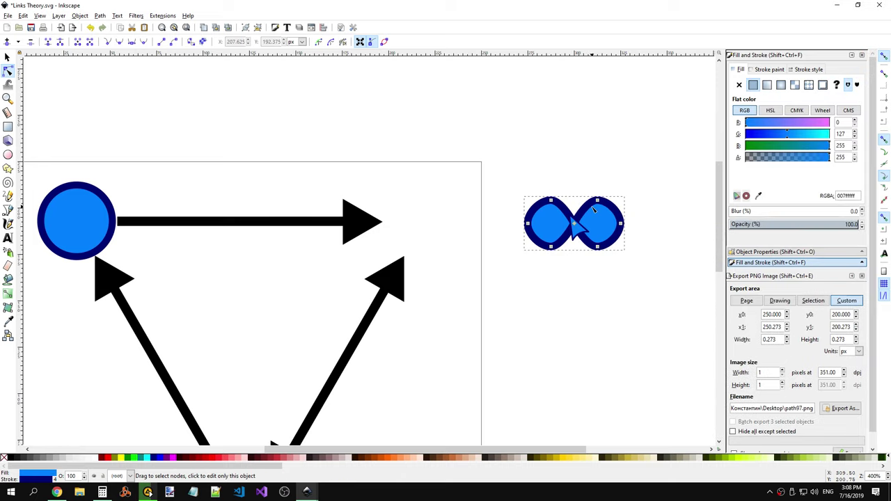
{"action": "left_click", "coordinate": [609, 252]}
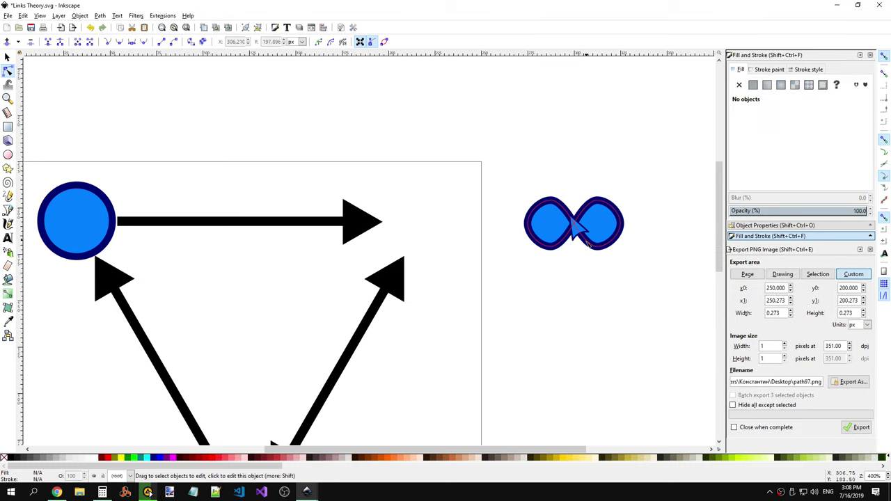
{"action": "left_click", "coordinate": [581, 248]}
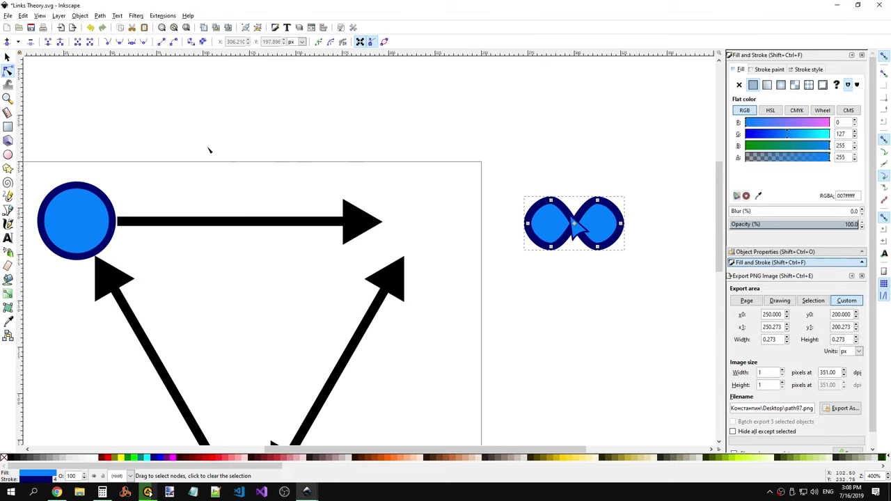
{"action": "left_click", "coordinate": [7, 57]}
Step: Move the infinity node against the top-right arrowhead and tilt it slightly
{"action": "left_click_drag", "start_coordinate": [571, 217], "coordinate": [406, 221]}
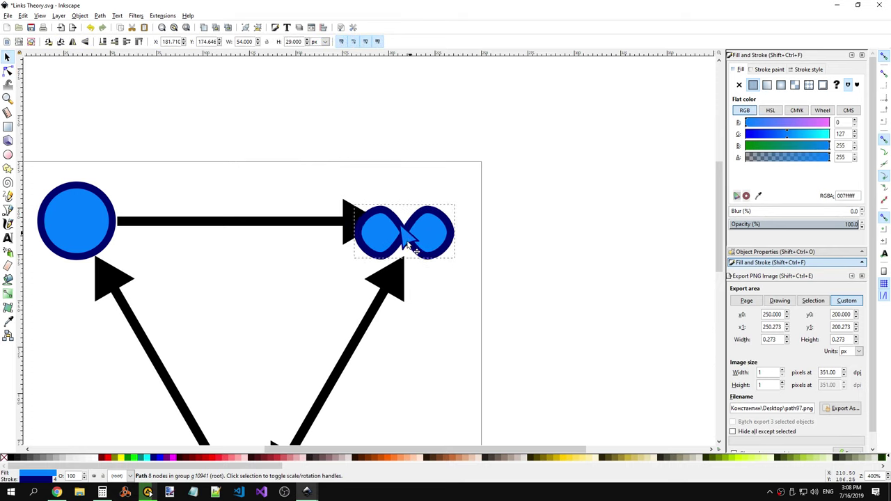
{"action": "mouse_move", "coordinate": [407, 220]}
{"action": "left_mouse_down"}
{"action": "mouse_move", "coordinate": [511, 199]}
{"action": "mouse_move", "coordinate": [418, 230]}
{"action": "left_mouse_up"}
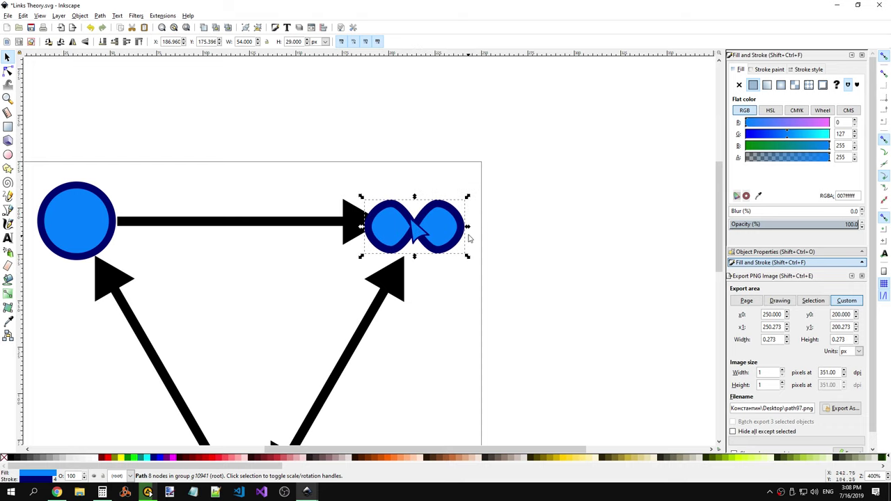
{"action": "left_click", "coordinate": [420, 232]}
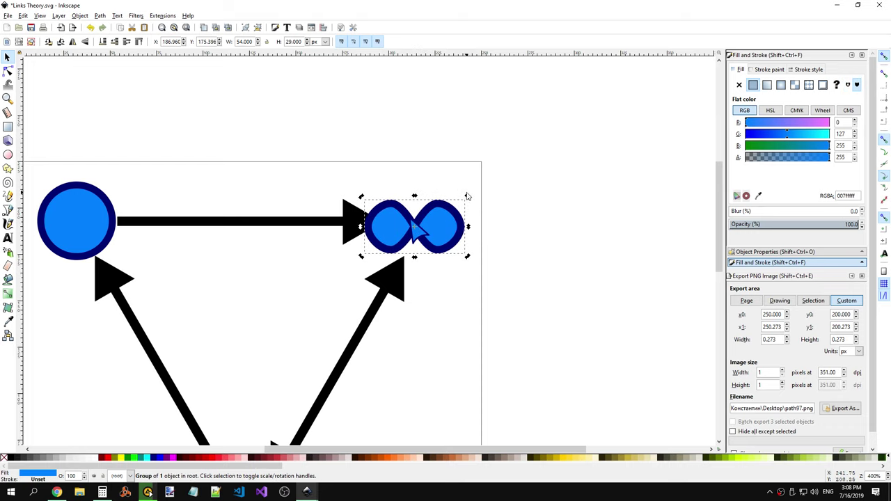
{"action": "mouse_move", "coordinate": [468, 197]}
{"action": "left_mouse_down"}
{"action": "mouse_move", "coordinate": [483, 243]}
{"action": "mouse_move", "coordinate": [466, 248]}
{"action": "left_mouse_up"}
{"action": "left_click", "coordinate": [426, 230]}
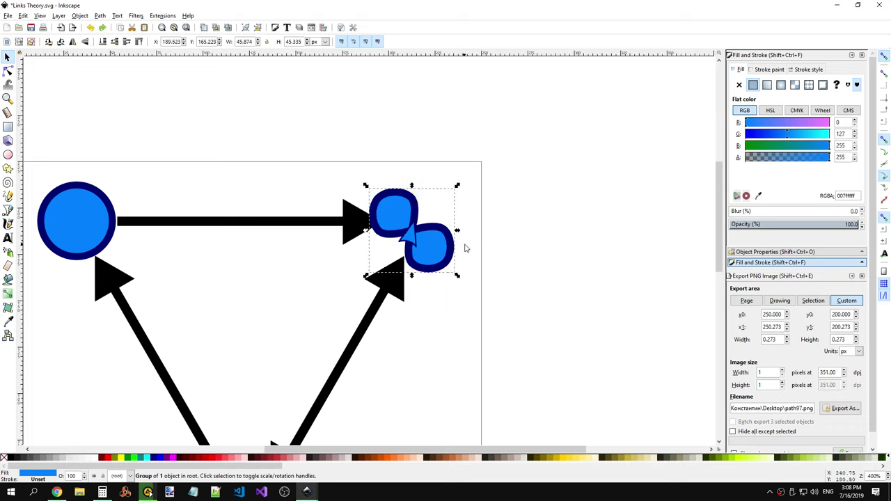
Step: Rotate the node about 2° more at the top-right corner, then clear the selection
{"action": "left_click", "coordinate": [416, 248]}
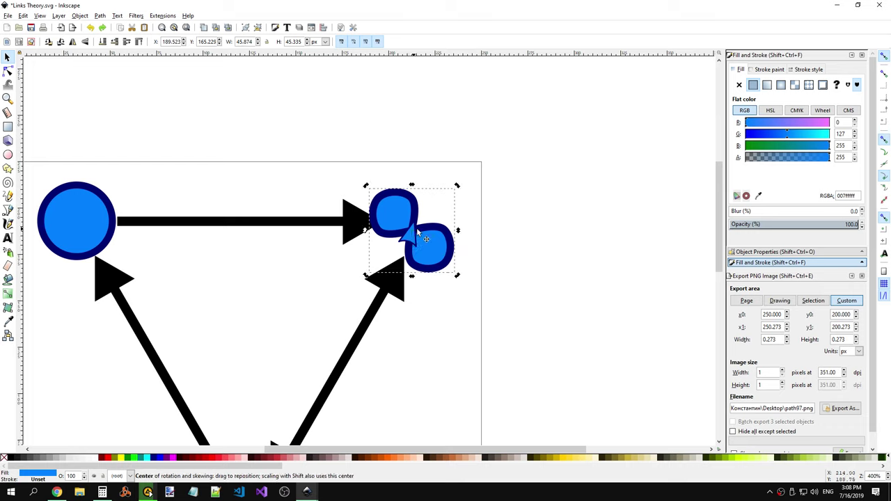
{"action": "left_click_drag", "start_coordinate": [457, 185], "coordinate": [462, 194]}
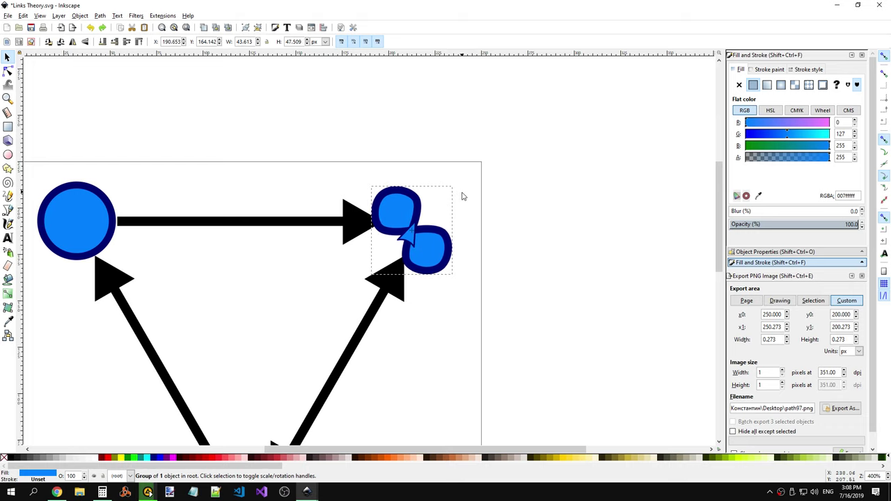
{"action": "left_click", "coordinate": [421, 228]}
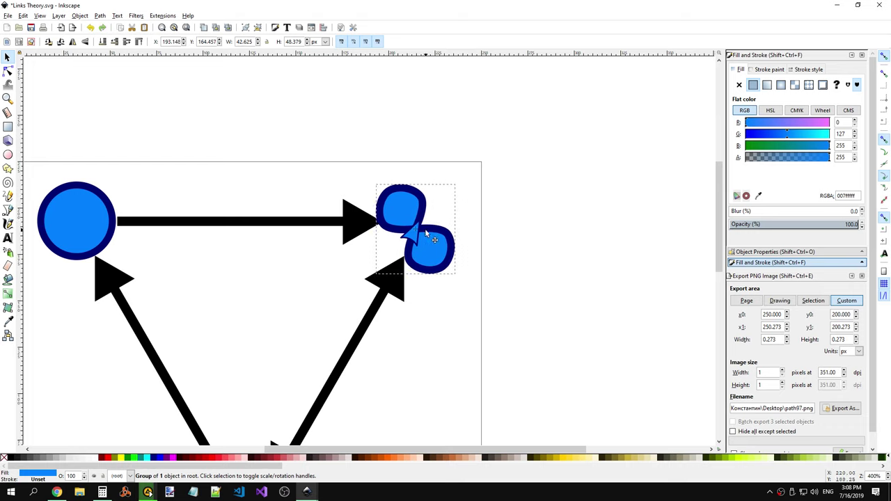
{"action": "left_click", "coordinate": [424, 231]}
{"action": "key", "text": "Escape"}
{"action": "left_click", "coordinate": [434, 232]}
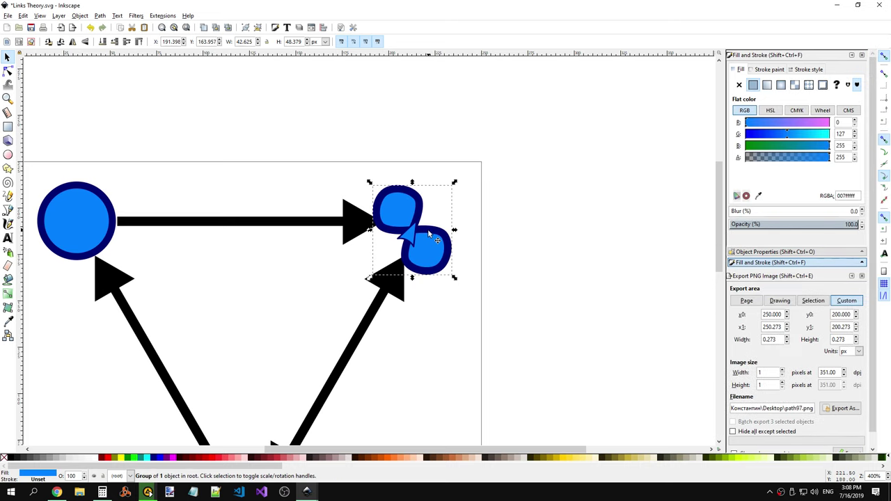
{"action": "key", "text": "Escape"}
{"action": "left_click", "coordinate": [433, 232]}
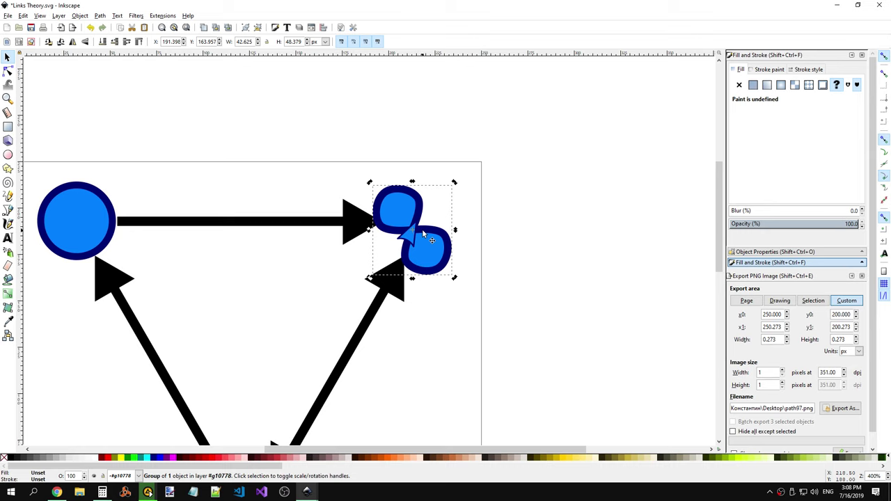
{"action": "left_click", "coordinate": [413, 230]}
{"action": "key", "text": "Escape"}
{"action": "left_click", "coordinate": [473, 294]}
{"action": "scroll", "coordinate": [472, 296], "scroll_direction": "down", "scroll_amount": 3}
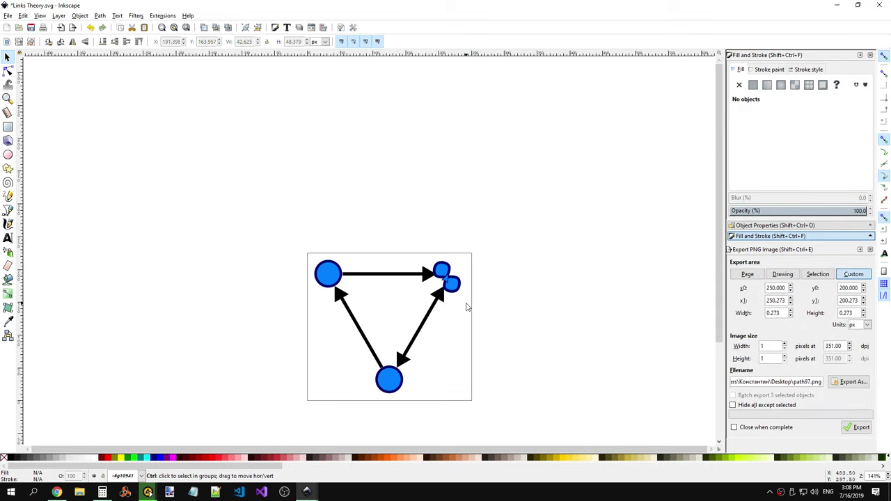
{"action": "scroll", "coordinate": [464, 320], "scroll_direction": "down", "scroll_amount": 1}
{"action": "scroll", "coordinate": [439, 339], "scroll_direction": "up", "scroll_amount": 2}
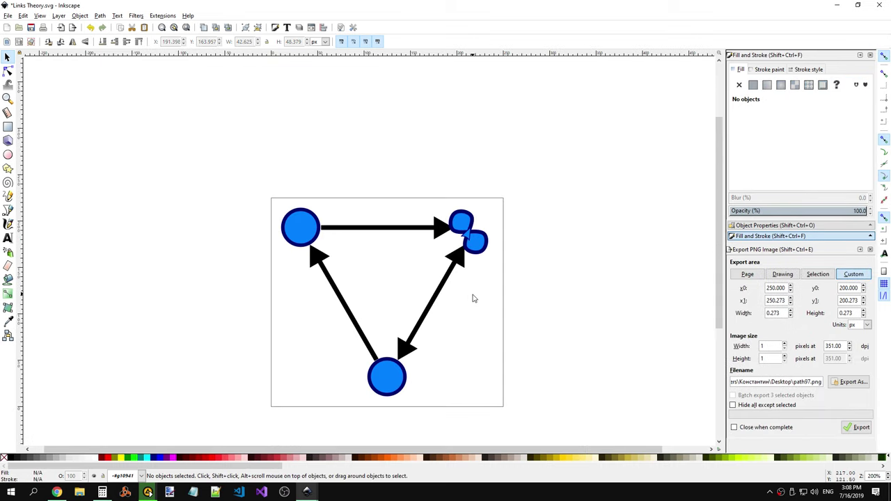
{"action": "scroll", "coordinate": [478, 297], "scroll_direction": "up", "scroll_amount": 1}
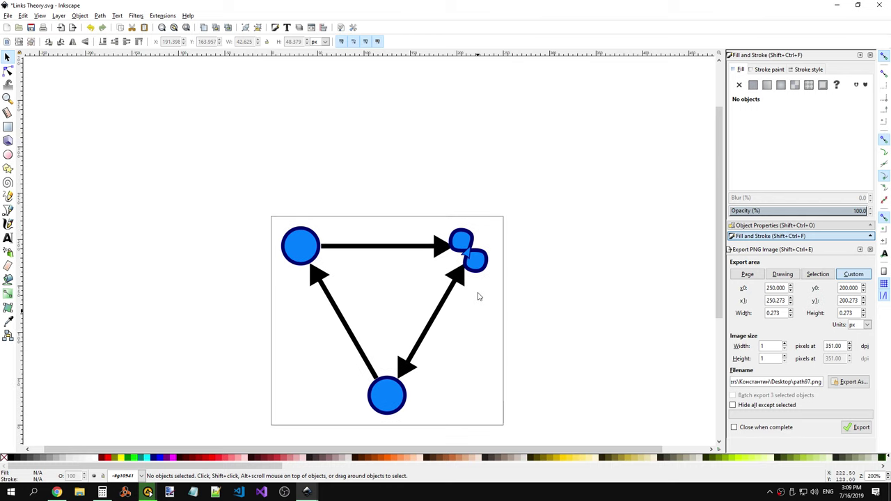
{"action": "left_click", "coordinate": [474, 257]}
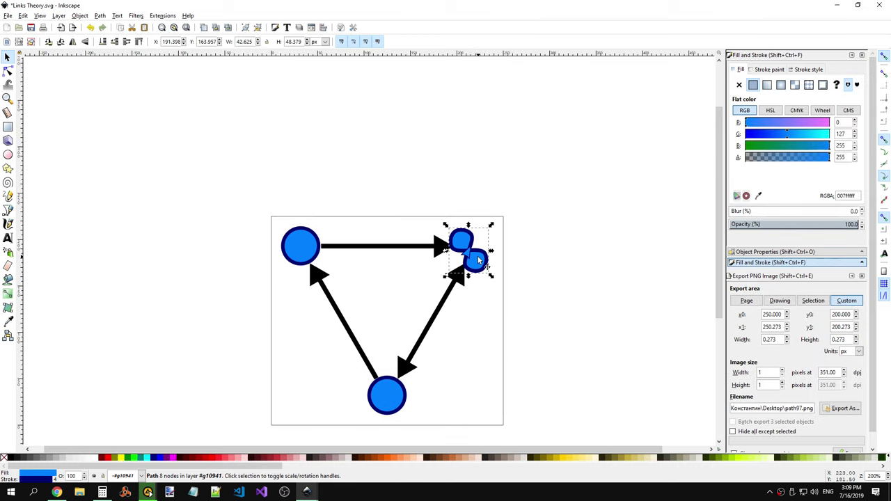
{"action": "left_click", "coordinate": [739, 84]}
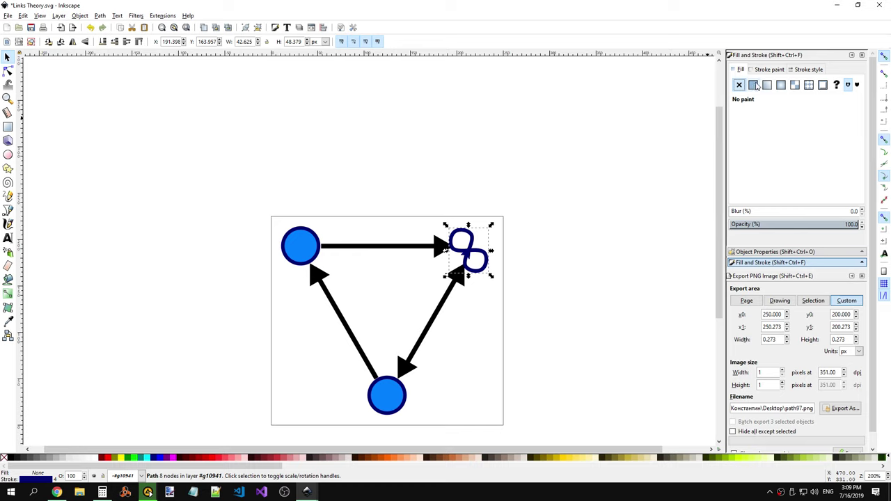
{"action": "left_click", "coordinate": [27, 16]}
{"action": "key", "text": "Escape"}
{"action": "left_click", "coordinate": [23, 16]}
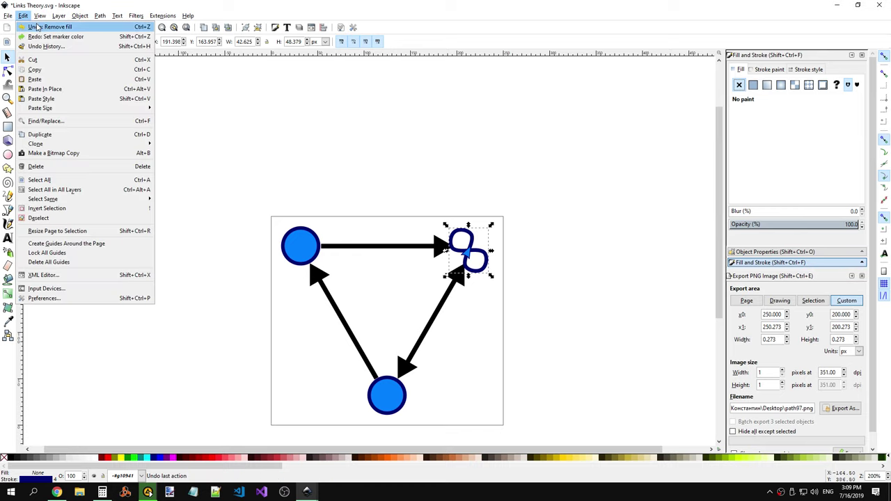
{"action": "left_click", "coordinate": [37, 27]}
{"action": "left_click", "coordinate": [529, 272]}
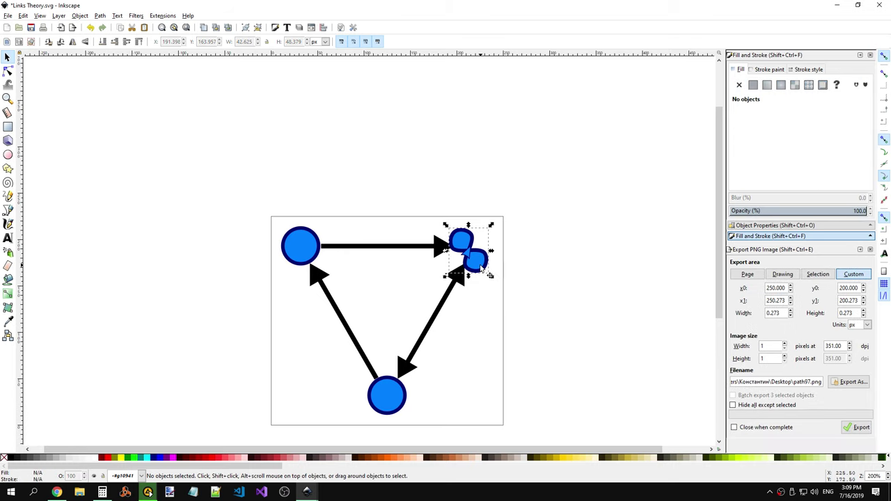
{"action": "left_click", "coordinate": [450, 305]}
{"action": "left_click", "coordinate": [391, 277]}
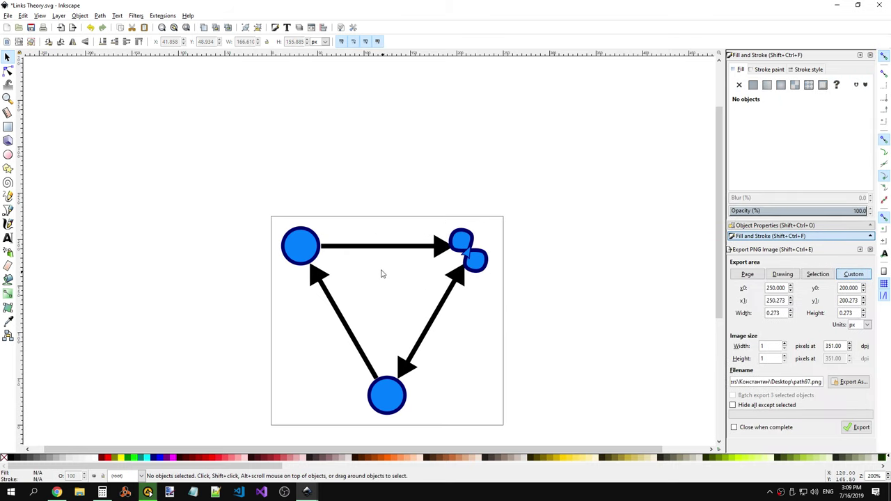
{"action": "left_click", "coordinate": [380, 248]}
{"action": "left_click", "coordinate": [422, 272]}
{"action": "left_click", "coordinate": [317, 253]}
{"action": "left_click", "coordinate": [382, 290]}
{"action": "scroll", "coordinate": [420, 274], "scroll_direction": "down", "scroll_amount": 1}
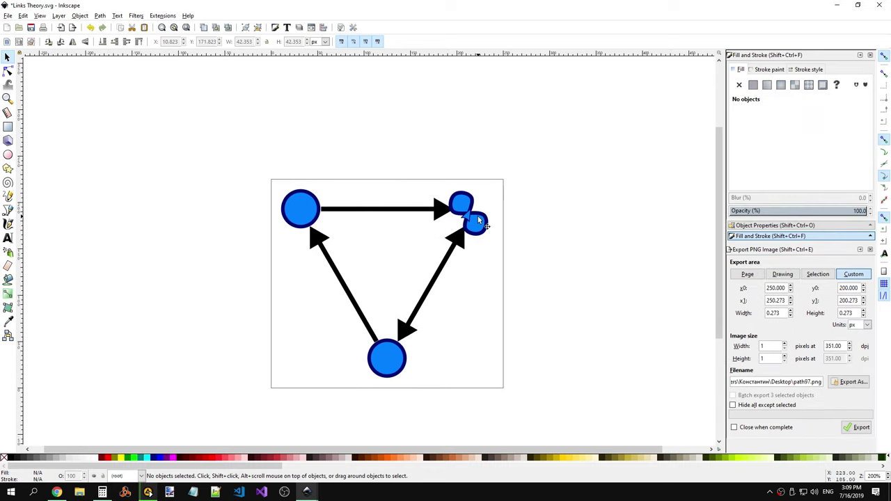
{"action": "left_click", "coordinate": [477, 218]}
{"action": "left_click", "coordinate": [514, 232]}
{"action": "left_click", "coordinate": [309, 219]}
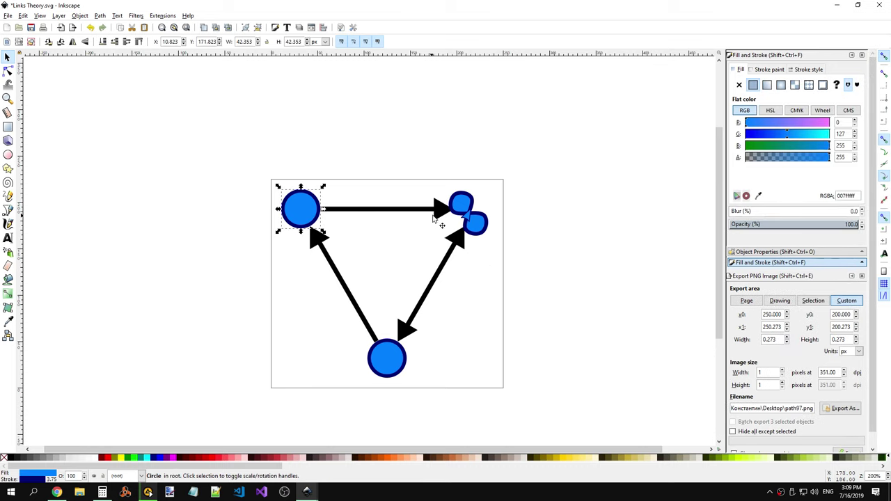
{"action": "left_click", "coordinate": [476, 223]}
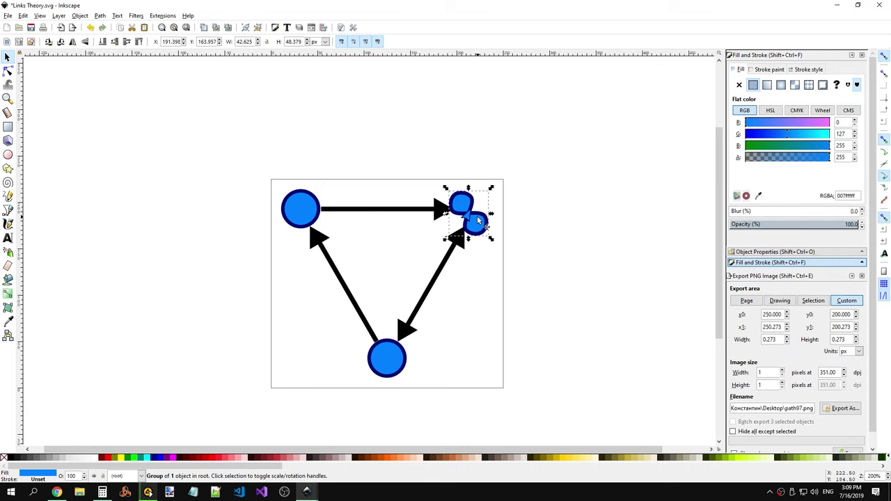
{"action": "left_click", "coordinate": [528, 224]}
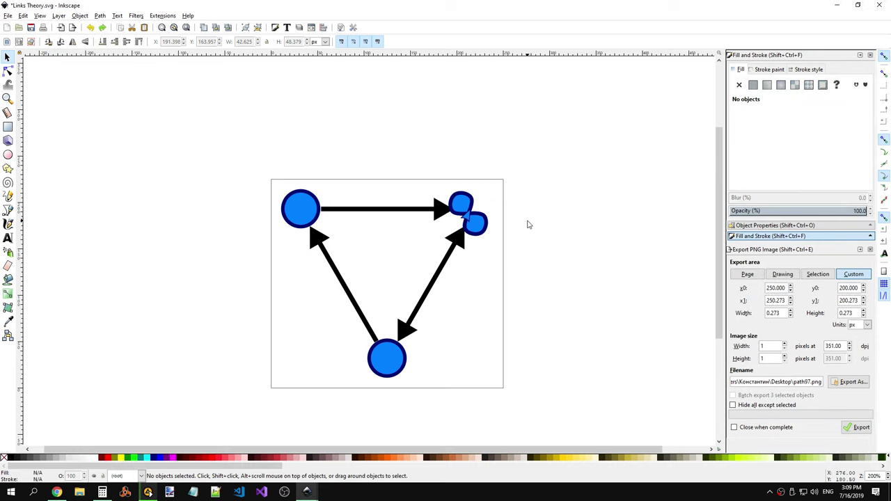
{"action": "key", "text": "ctrl+z"}
Step: Copy the infinity group and paste two copies, moving one lower beside the page
{"action": "mouse_move", "coordinate": [516, 169]}
{"action": "left_mouse_down"}
{"action": "mouse_move", "coordinate": [578, 234]}
{"action": "mouse_move", "coordinate": [588, 261]}
{"action": "mouse_move", "coordinate": [558, 288]}
{"action": "left_mouse_up"}
{"action": "key", "text": "ctrl+c"}
{"action": "key", "text": "ctrl+v"}
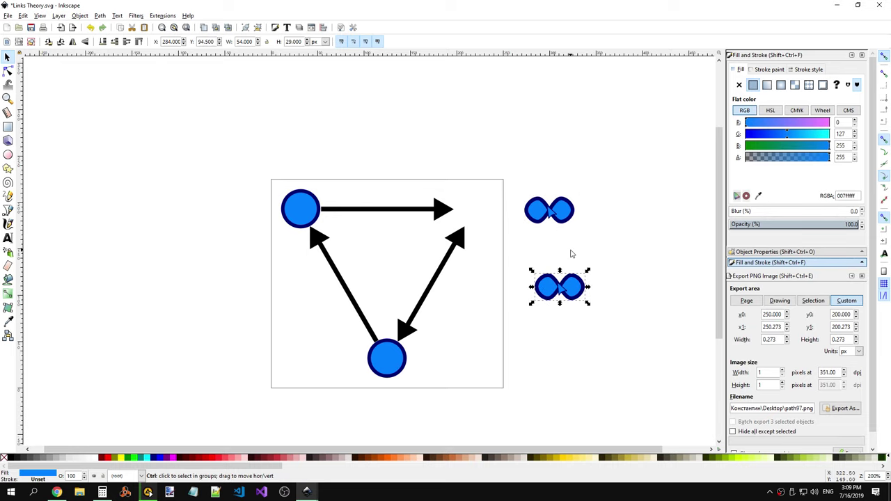
{"action": "key", "text": "ctrl+v"}
{"action": "left_click_drag", "start_coordinate": [573, 253], "coordinate": [549, 352]}
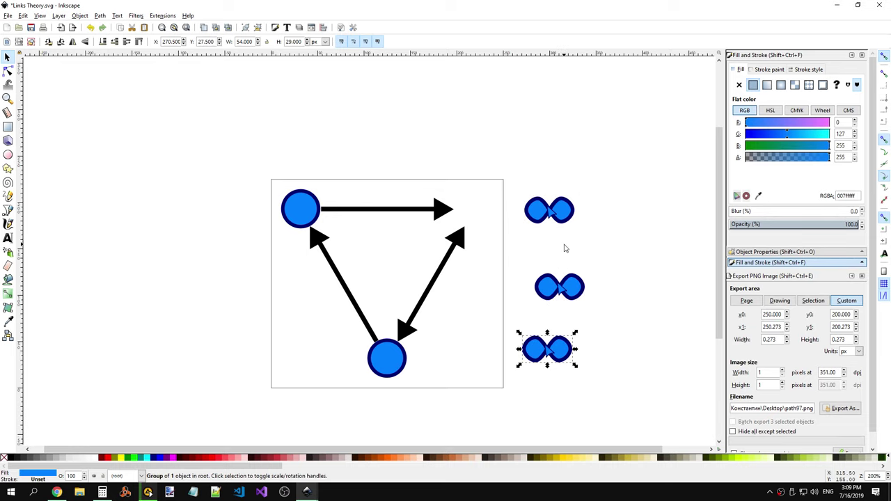
Step: Try the top infinity copy on the top-right arrowhead, then move it back beside the page
{"action": "mouse_move", "coordinate": [509, 188]}
{"action": "left_mouse_down"}
{"action": "mouse_move", "coordinate": [584, 230]}
{"action": "mouse_move", "coordinate": [469, 212]}
{"action": "left_mouse_up"}
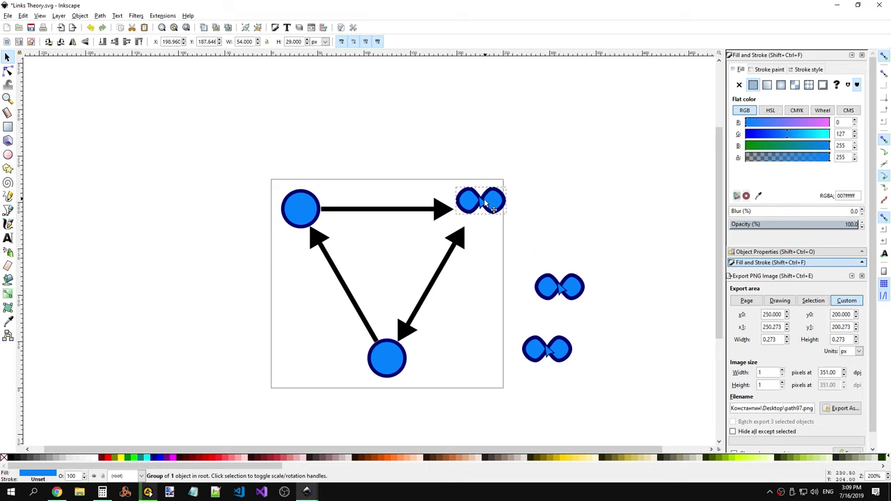
{"action": "left_click_drag", "start_coordinate": [470, 211], "coordinate": [593, 217]}
{"action": "left_click", "coordinate": [509, 225]}
{"action": "left_click", "coordinate": [529, 278]}
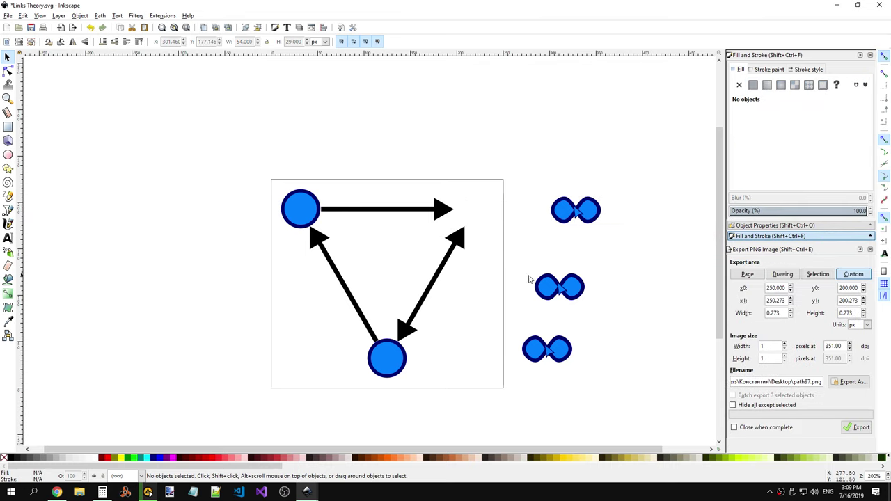
Step: Delete the bottom blue circle and place an infinity copy at the bottom vertex
{"action": "left_click", "coordinate": [408, 358]}
{"action": "key", "text": "Delete"}
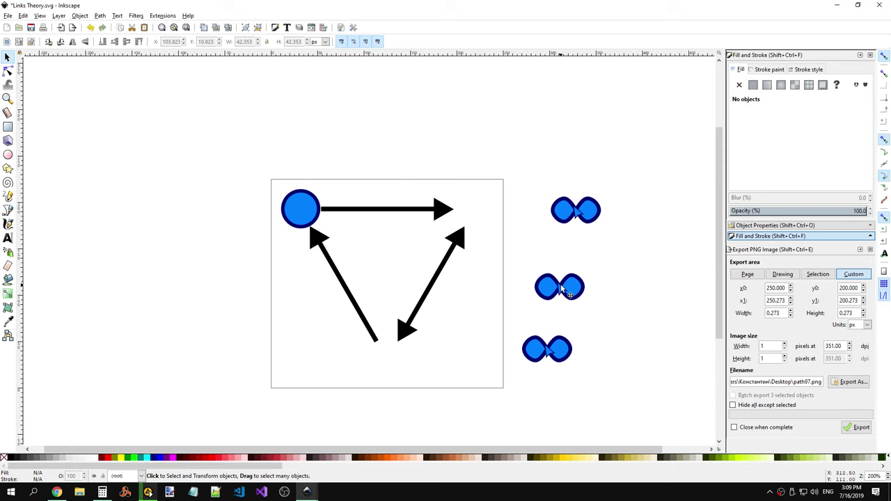
{"action": "left_click_drag", "start_coordinate": [565, 288], "coordinate": [392, 356]}
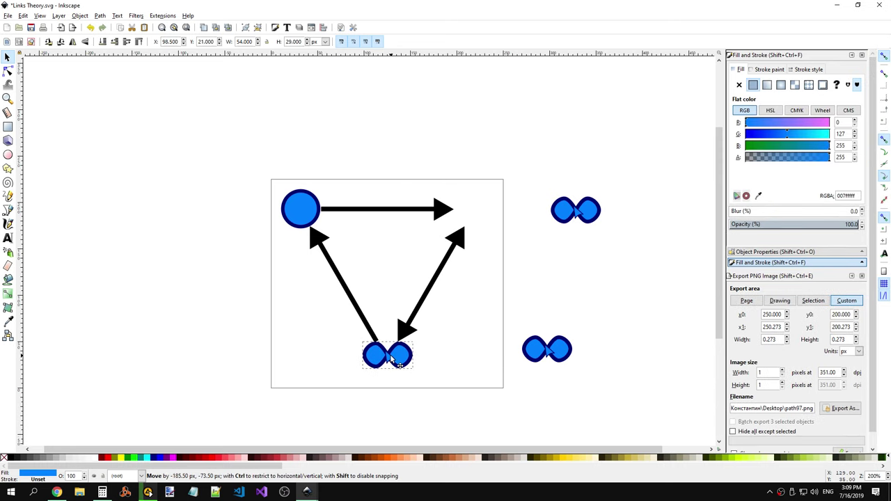
{"action": "left_click", "coordinate": [341, 234]}
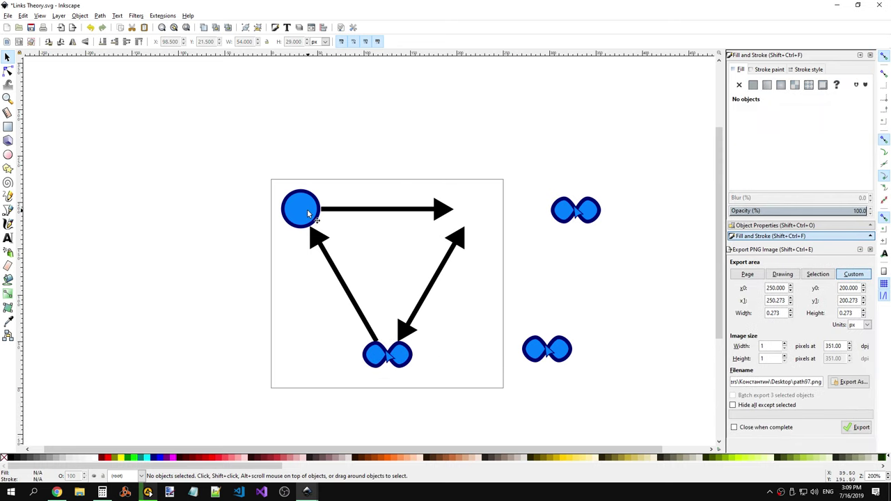
Step: Move another infinity copy over the top-left circle, keeping that circle in place
{"action": "left_click", "coordinate": [310, 215]}
{"action": "key", "text": "Delete"}
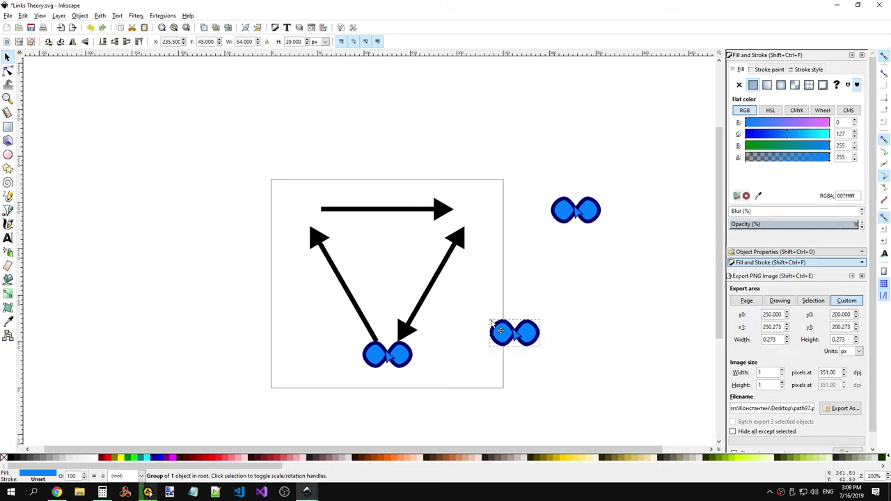
{"action": "left_click_drag", "start_coordinate": [547, 346], "coordinate": [318, 224]}
{"action": "key", "text": "Escape"}
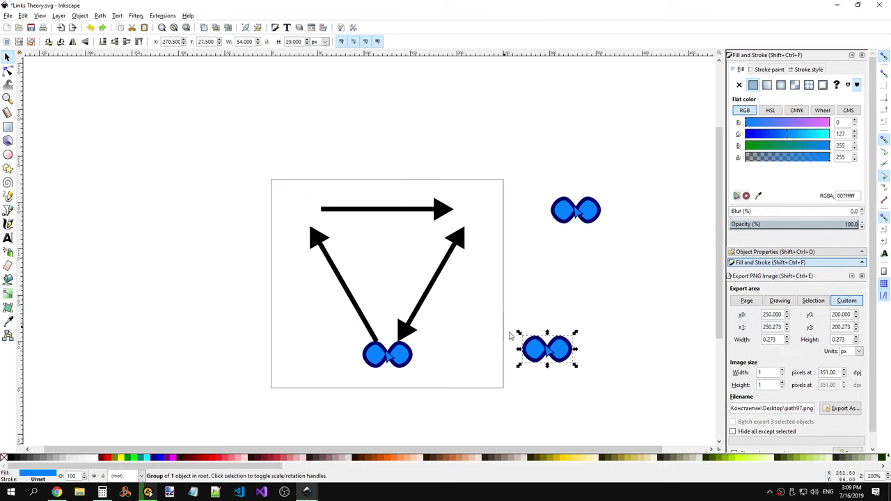
{"action": "key", "text": "ctrl+z"}
{"action": "key", "text": "ctrl+z"}
{"action": "left_click", "coordinate": [543, 312]}
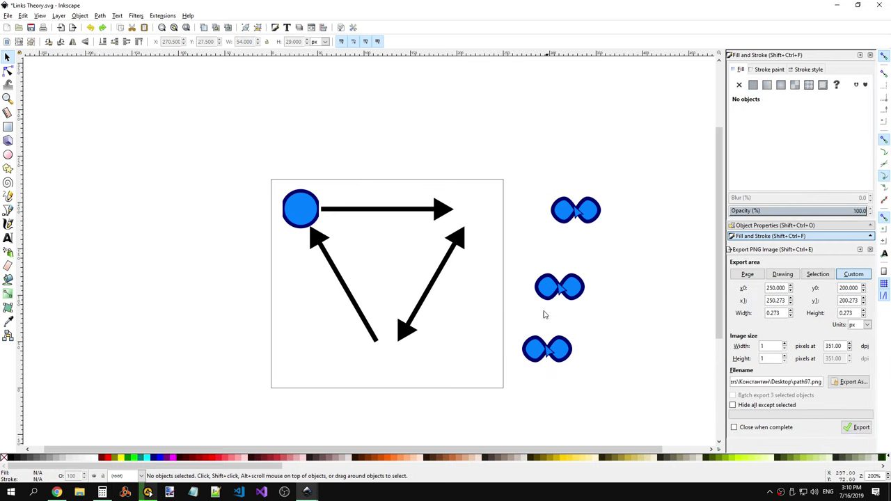
{"action": "left_click", "coordinate": [540, 296]}
{"action": "key", "text": "ctrl+shift+z"}
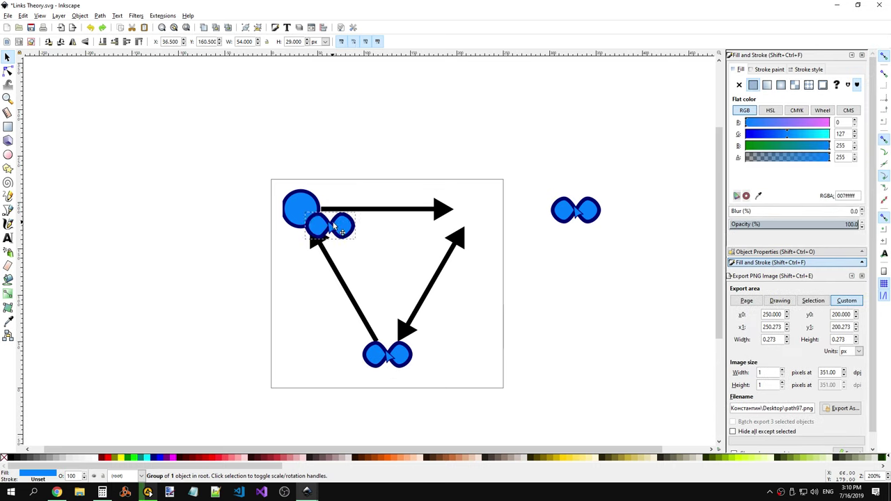
{"action": "mouse_move", "coordinate": [552, 350]}
{"action": "left_mouse_down"}
{"action": "mouse_move", "coordinate": [345, 226]}
{"action": "mouse_move", "coordinate": [316, 242]}
{"action": "mouse_move", "coordinate": [301, 216]}
{"action": "mouse_move", "coordinate": [309, 200]}
{"action": "left_mouse_up"}
Step: Position the infinity group precisely over the top-left circle, nudging it into place
{"action": "left_click", "coordinate": [303, 208]}
{"action": "scroll", "coordinate": [300, 214], "scroll_direction": "up", "scroll_amount": 3}
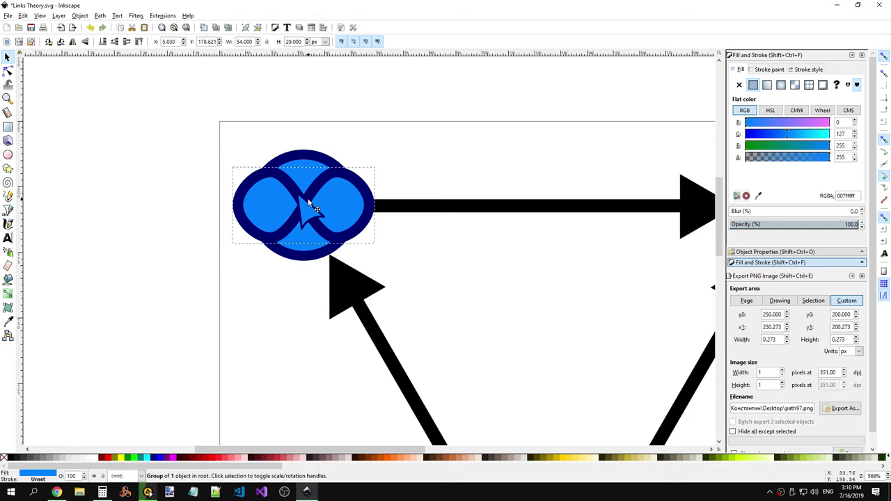
{"action": "left_click_drag", "start_coordinate": [309, 200], "coordinate": [308, 201]}
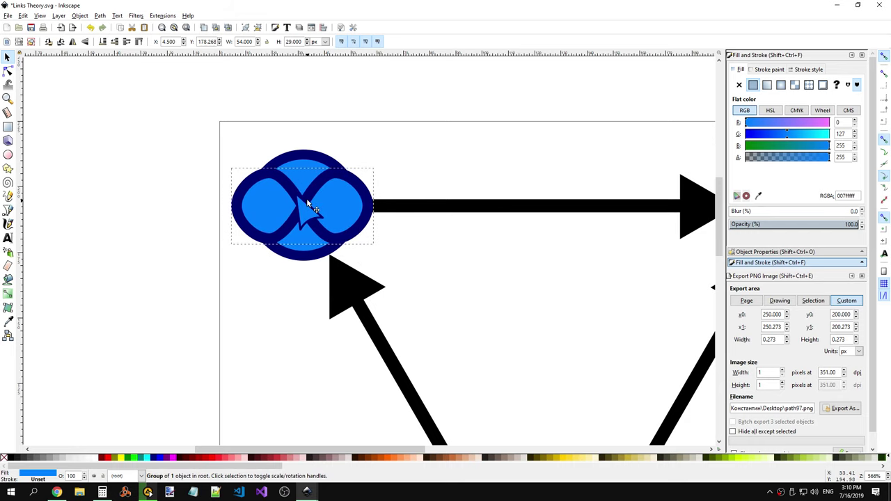
{"action": "left_click", "coordinate": [311, 160]}
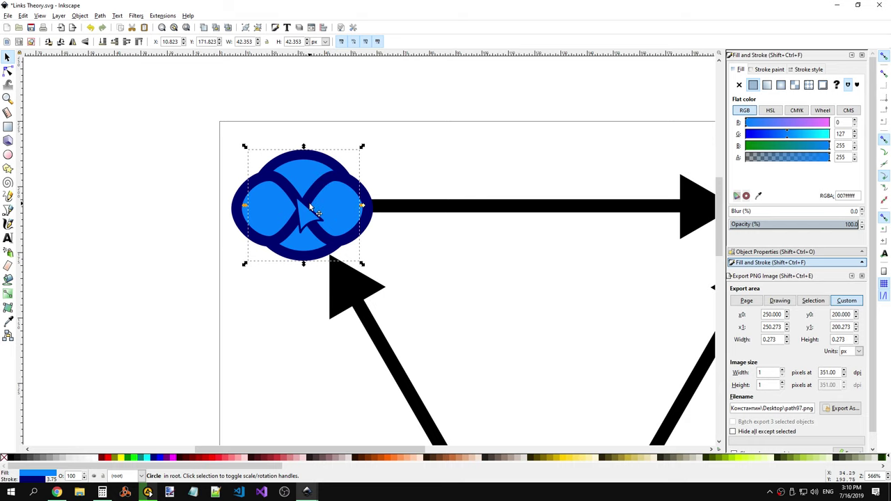
{"action": "left_click_drag", "start_coordinate": [309, 195], "coordinate": [310, 193]}
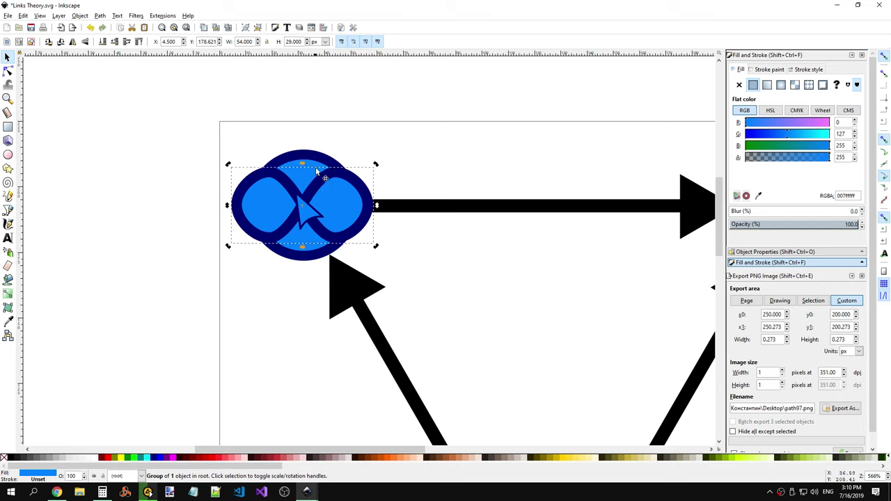
Step: Select the horizontal arrow, return to the selection tool, and deselect everything
{"action": "key", "text": "e"}
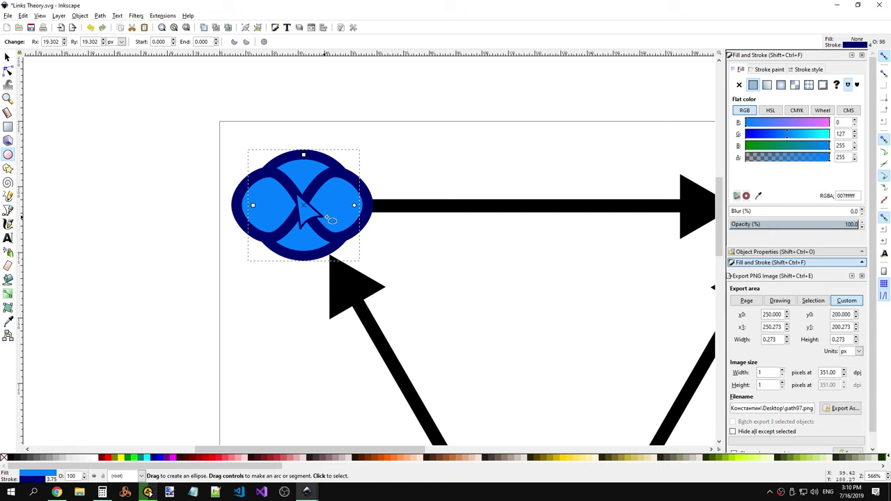
{"action": "key", "text": "Escape"}
{"action": "right_click", "coordinate": [365, 226]}
{"action": "key", "text": "Escape"}
{"action": "left_click", "coordinate": [402, 206]}
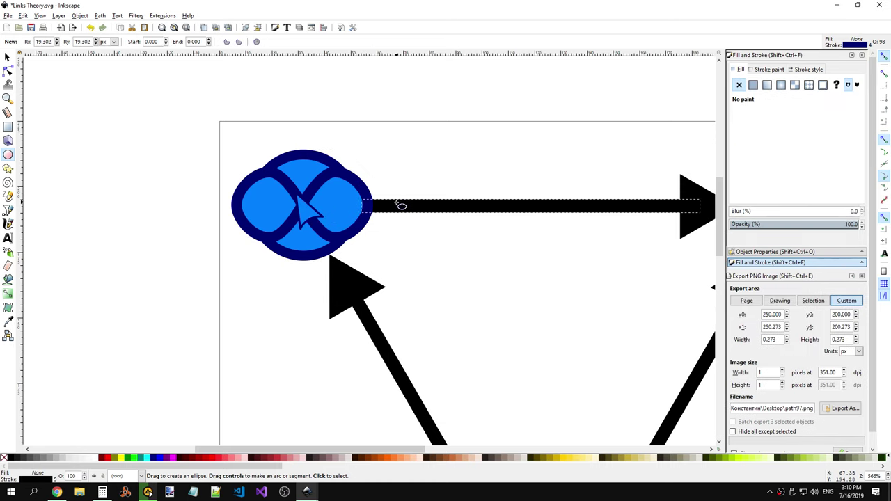
{"action": "key", "text": "s"}
{"action": "key", "text": "Escape"}
Step: Search Google in a new Chrome tab for 'inkscape connect centers of objects'
{"action": "key", "text": "alt+Tab"}
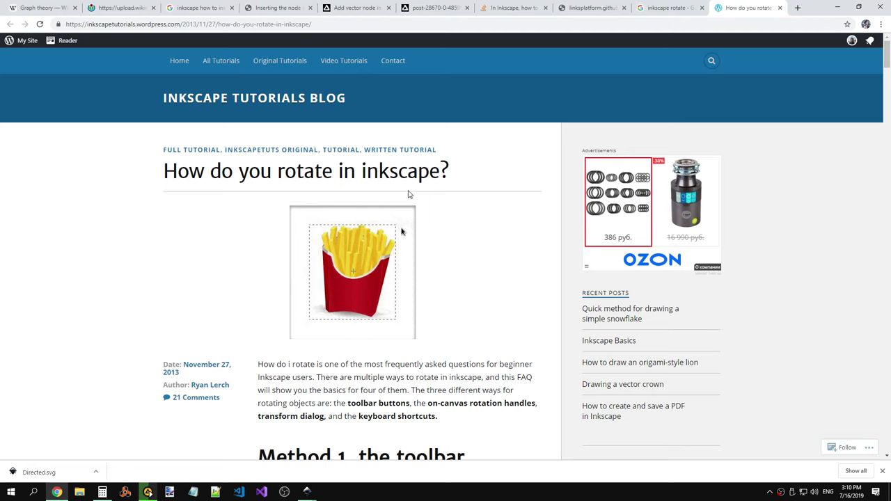
{"action": "left_click", "coordinate": [798, 8]}
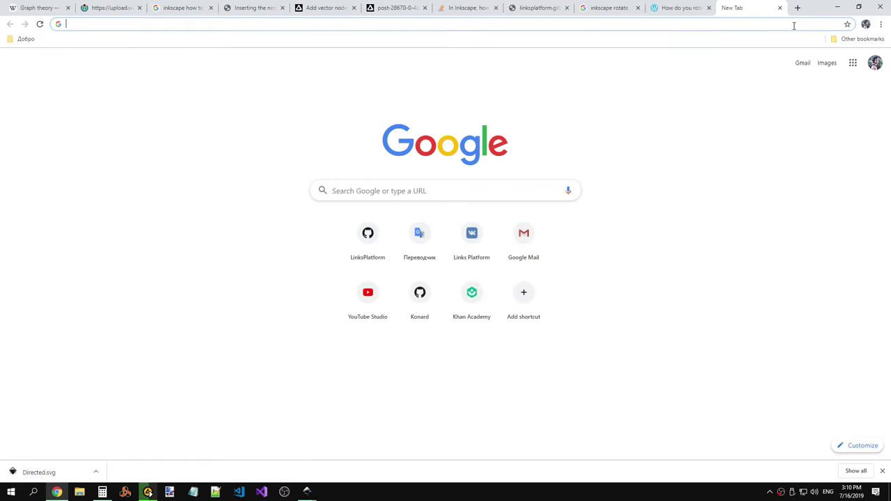
{"action": "type", "text": "in"}
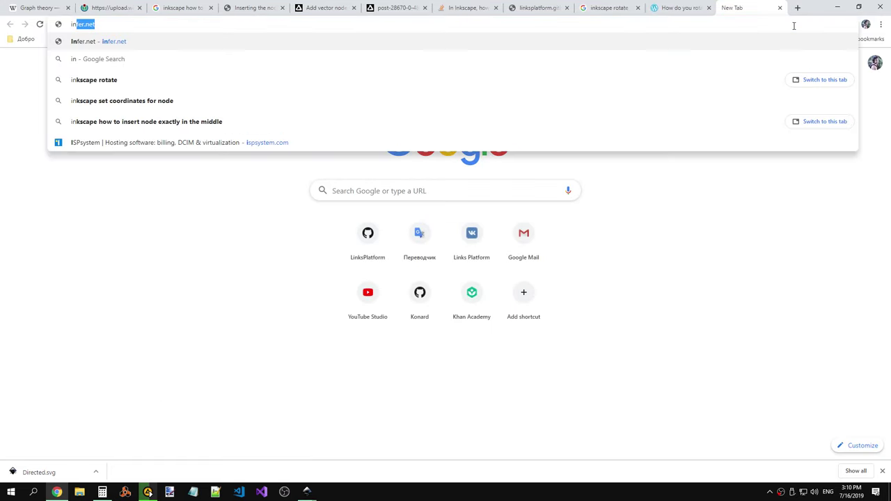
{"action": "type", "text": "kscape"}
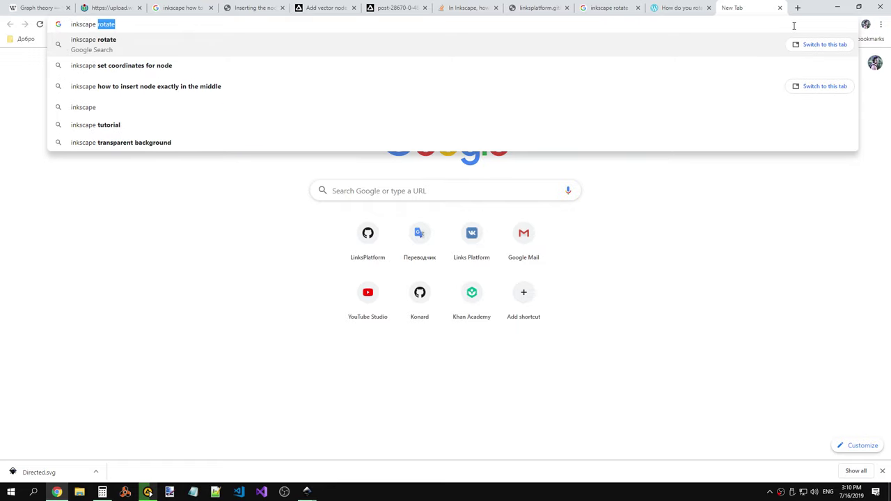
{"action": "type", "text": " connect s"}
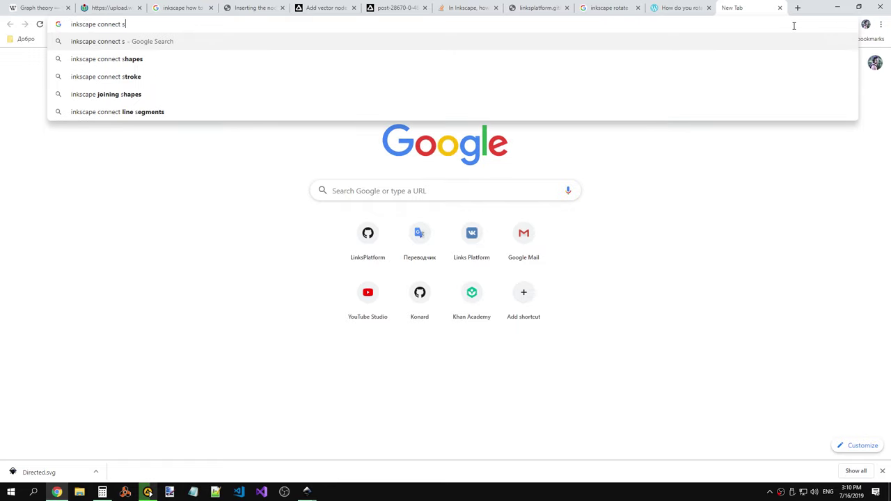
{"action": "key", "text": "BackSpace"}
{"action": "type", "text": "centers"}
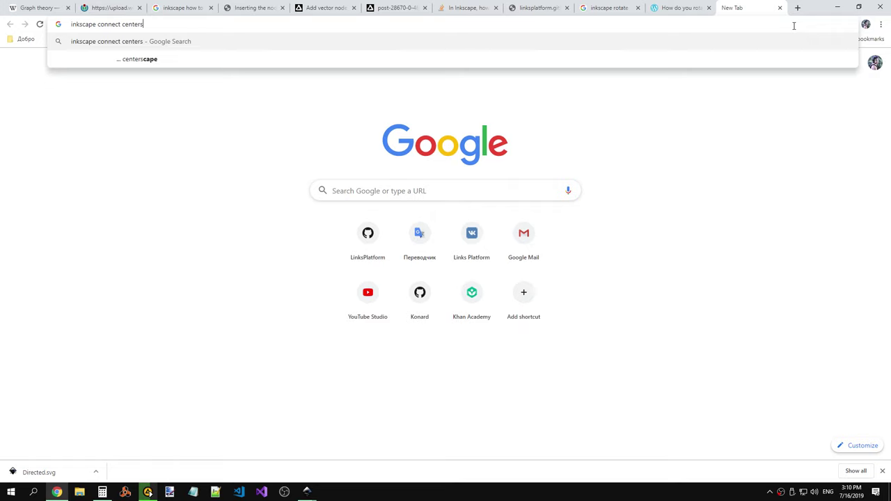
{"action": "type", "text": " of obj"}
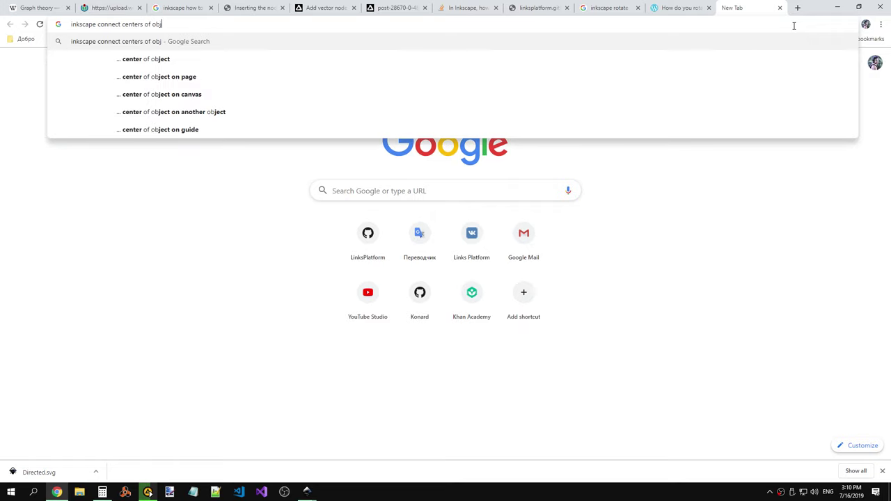
{"action": "type", "text": "ects"}
{"action": "key", "text": "Return"}
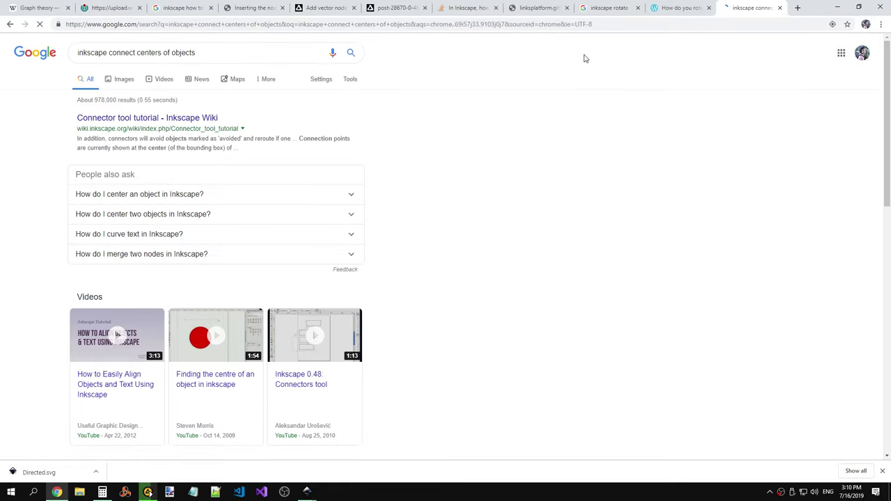
Step: Open the Connector tool tutorial and 'Positioning by centre of circle' forum thread in new tabs
{"action": "right_click", "coordinate": [210, 123]}
{"action": "left_click", "coordinate": [248, 127]}
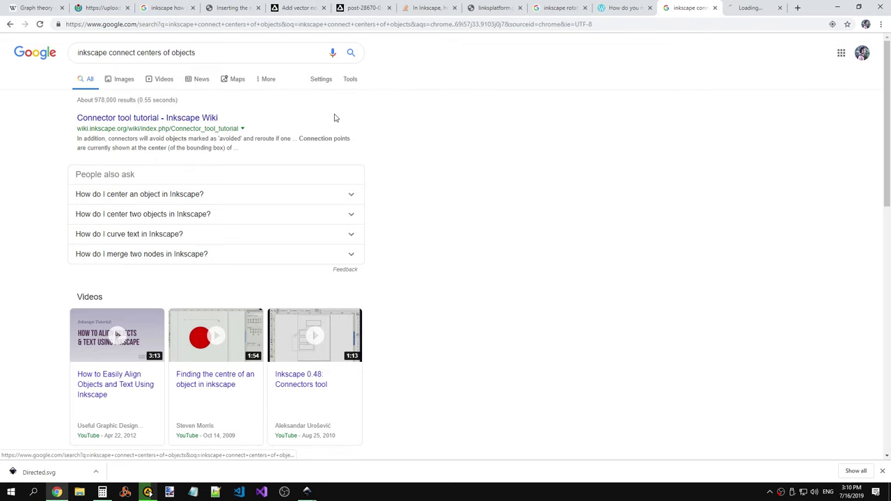
{"action": "scroll", "coordinate": [592, 119], "scroll_direction": "down", "scroll_amount": 2}
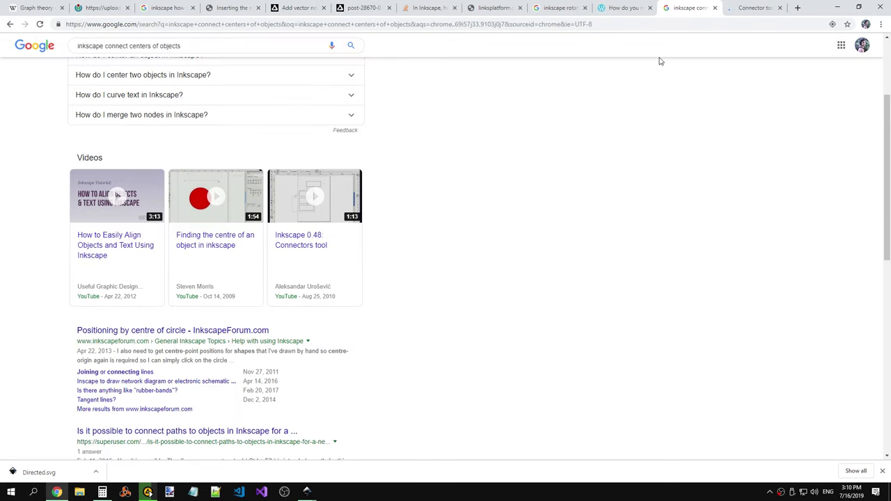
{"action": "scroll", "coordinate": [661, 60], "scroll_direction": "down", "scroll_amount": 1}
{"action": "scroll", "coordinate": [479, 229], "scroll_direction": "down", "scroll_amount": 1}
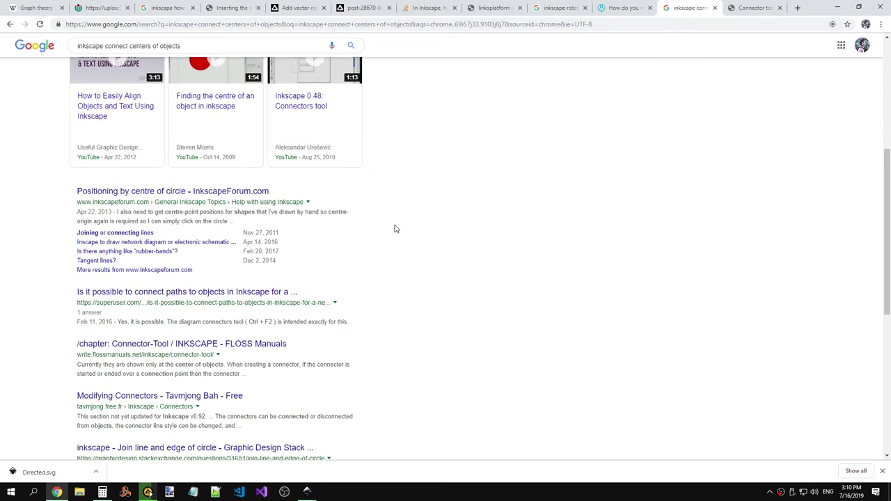
{"action": "right_click", "coordinate": [204, 198]}
{"action": "left_click", "coordinate": [224, 203]}
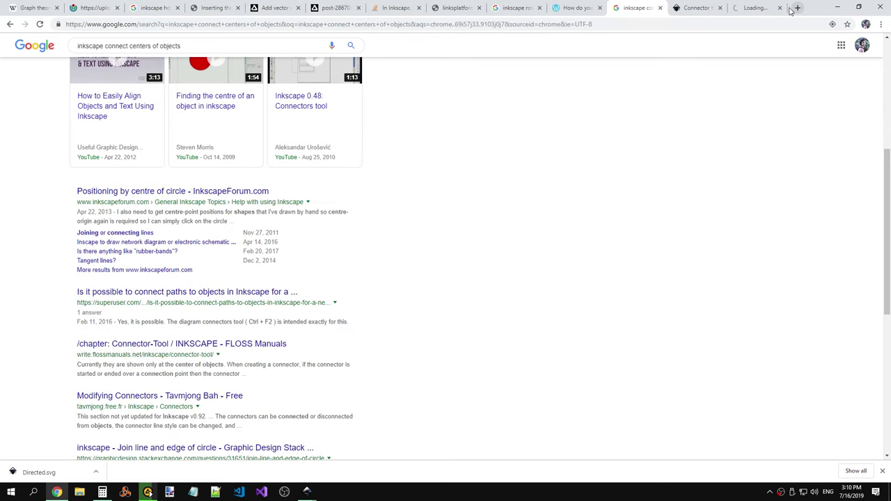
{"action": "left_click", "coordinate": [756, 8]}
{"action": "scroll", "coordinate": [337, 216], "scroll_direction": "down", "scroll_amount": 1}
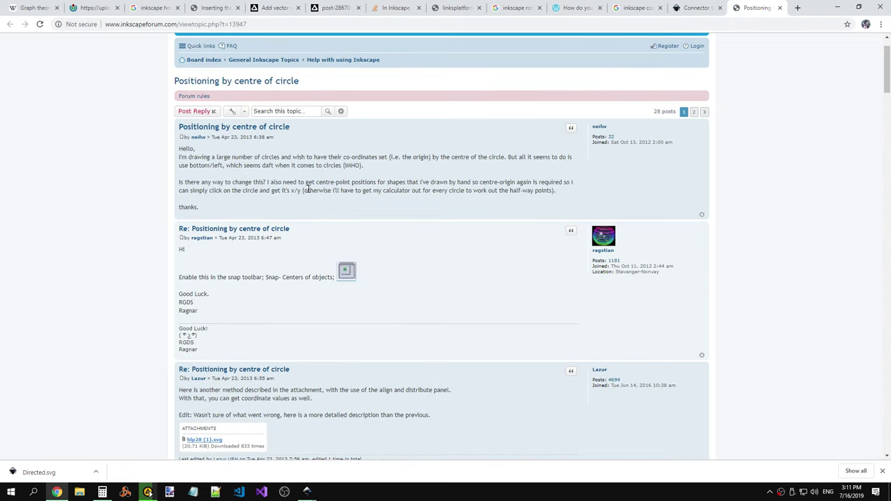
Step: Undo the last change, then drag the infinity node left off the top-left circle
{"action": "key", "text": "alt+Tab"}
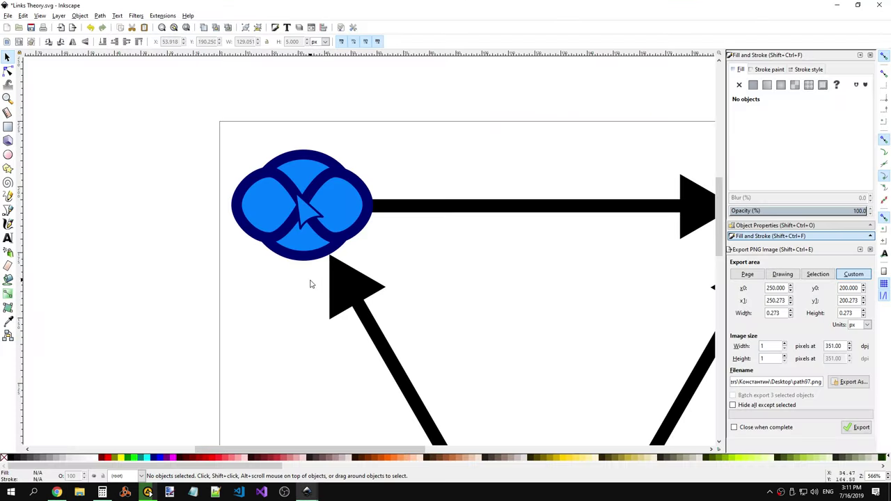
{"action": "key", "text": "ctrl+z"}
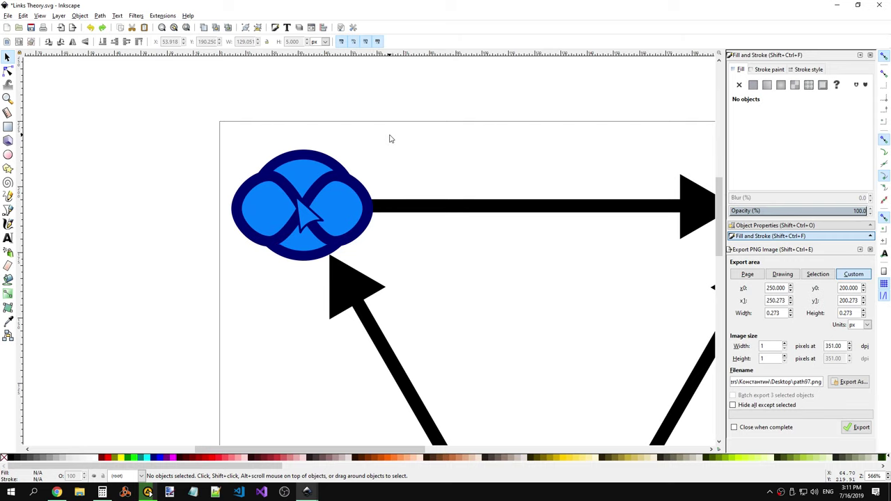
{"action": "key", "text": "alt"}
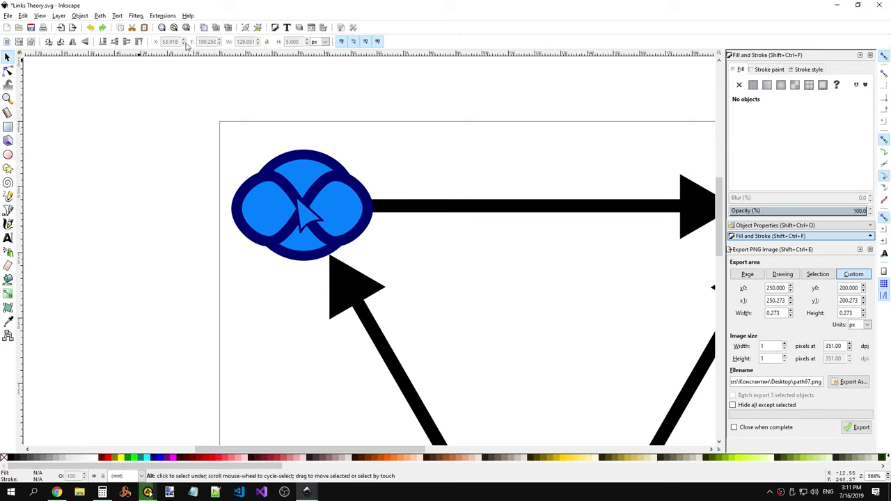
{"action": "key", "text": "alt+Tab"}
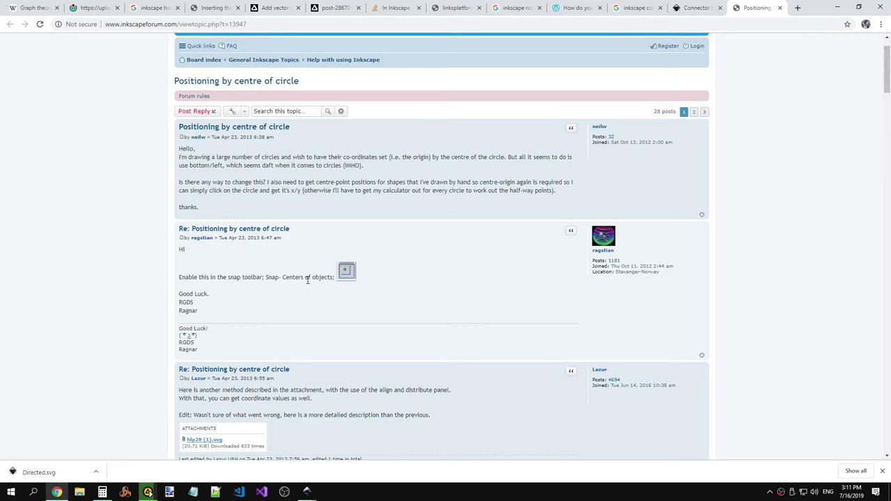
{"action": "key", "text": "alt+Tab"}
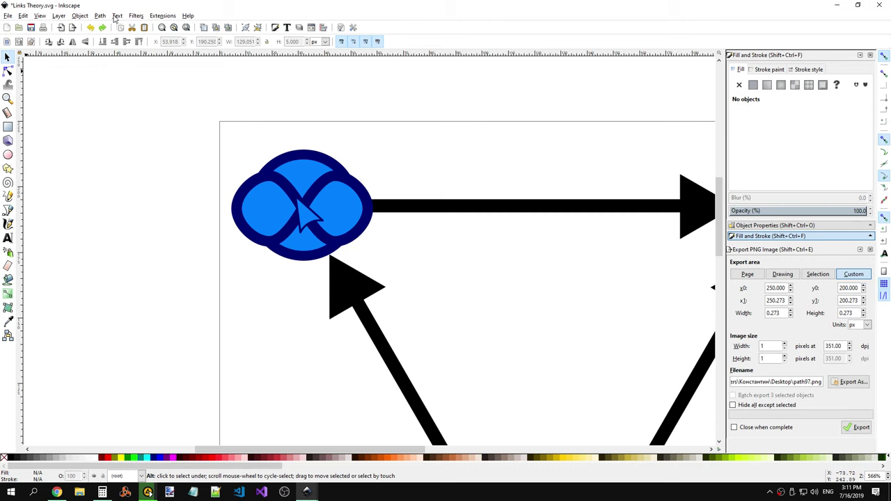
{"action": "key", "text": "alt+Tab"}
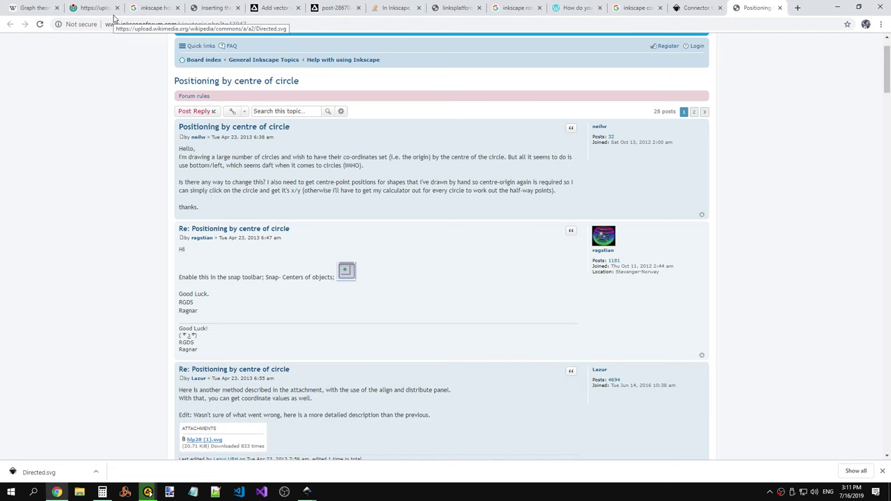
{"action": "key", "text": "alt+Tab"}
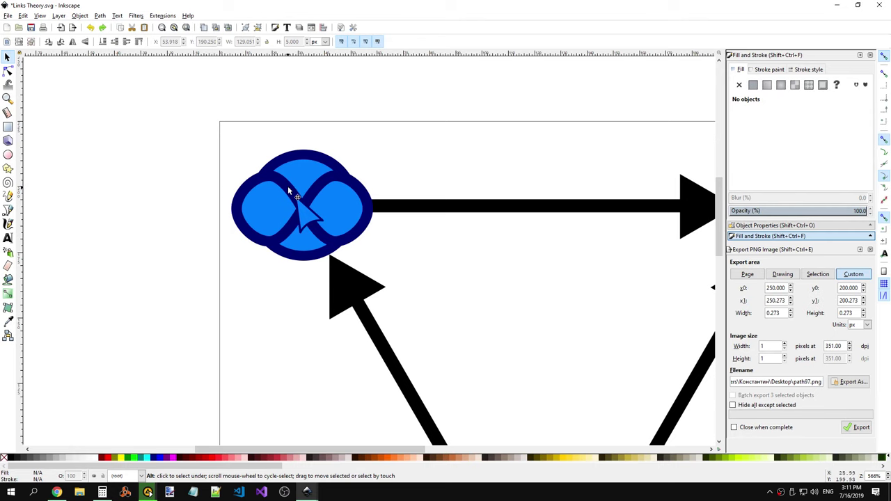
{"action": "left_click_drag", "start_coordinate": [289, 190], "coordinate": [138, 219]}
{"action": "scroll", "coordinate": [805, 180], "scroll_direction": "down", "scroll_amount": 1}
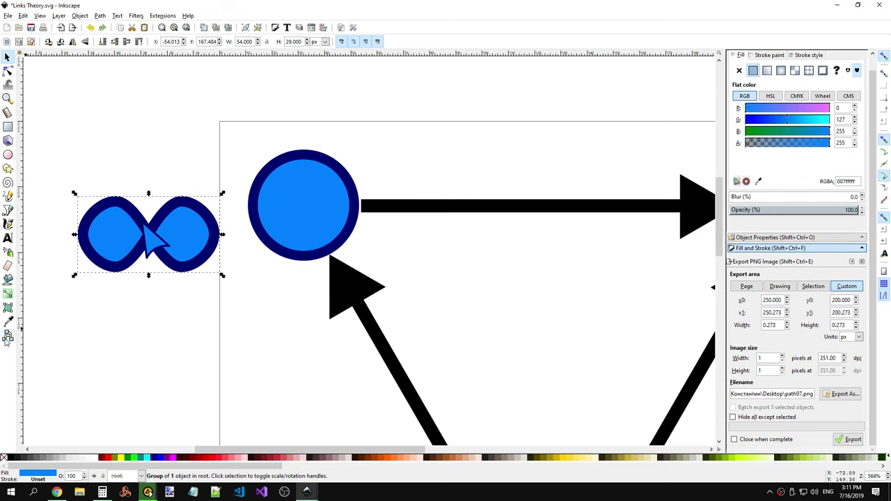
Step: Read the later replies in the 'Positioning by centre of circle' forum thread, then return to Inkscape
{"action": "key", "text": "alt+Tab"}
{"action": "scroll", "coordinate": [302, 313], "scroll_direction": "down", "scroll_amount": 2}
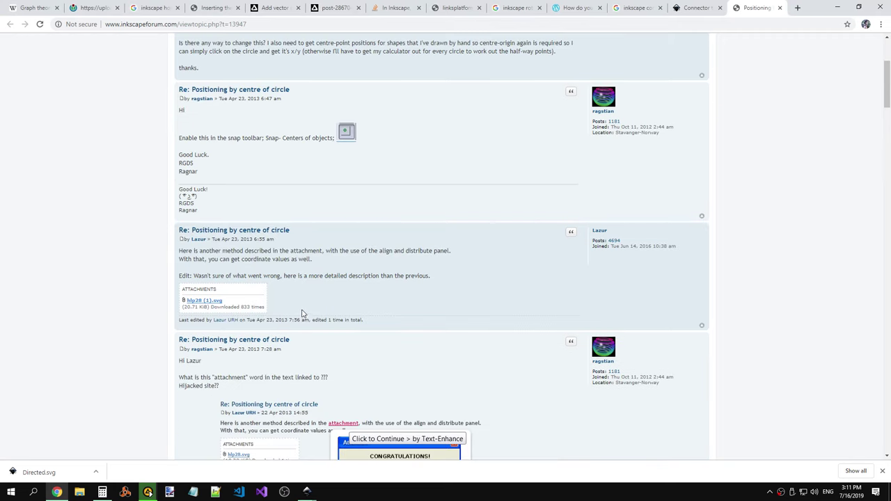
{"action": "scroll", "coordinate": [315, 301], "scroll_direction": "down", "scroll_amount": 1}
{"action": "scroll", "coordinate": [315, 301], "scroll_direction": "down", "scroll_amount": 1}
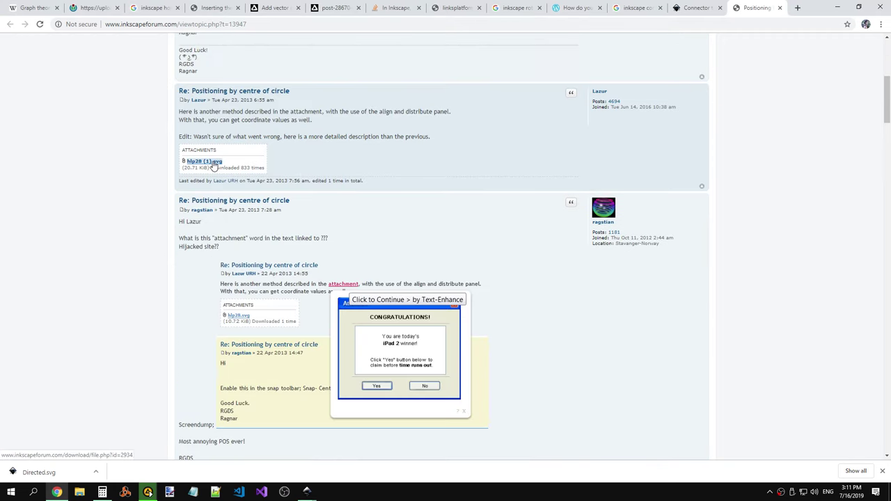
{"action": "scroll", "coordinate": [287, 238], "scroll_direction": "down", "scroll_amount": 4}
{"action": "scroll", "coordinate": [298, 241], "scroll_direction": "down", "scroll_amount": 5}
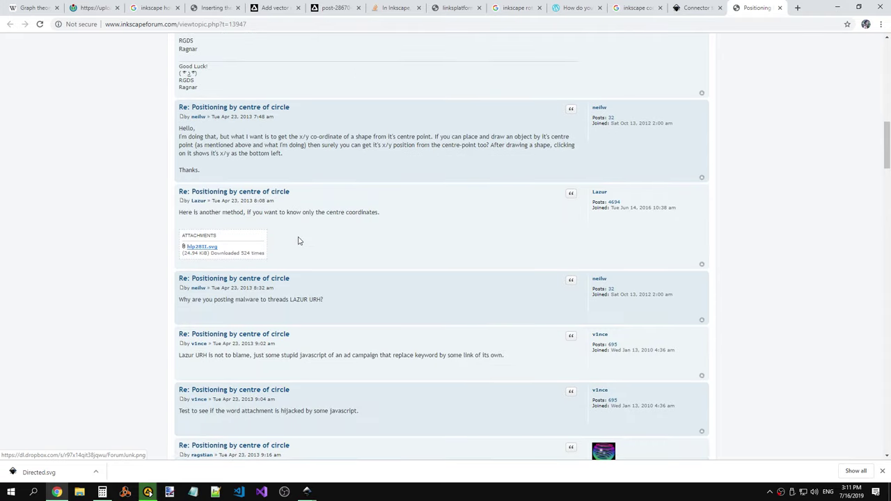
{"action": "scroll", "coordinate": [298, 241], "scroll_direction": "down", "scroll_amount": 4}
{"action": "scroll", "coordinate": [298, 241], "scroll_direction": "down", "scroll_amount": 3}
{"action": "scroll", "coordinate": [300, 240], "scroll_direction": "down", "scroll_amount": 6}
{"action": "scroll", "coordinate": [299, 240], "scroll_direction": "up", "scroll_amount": 3}
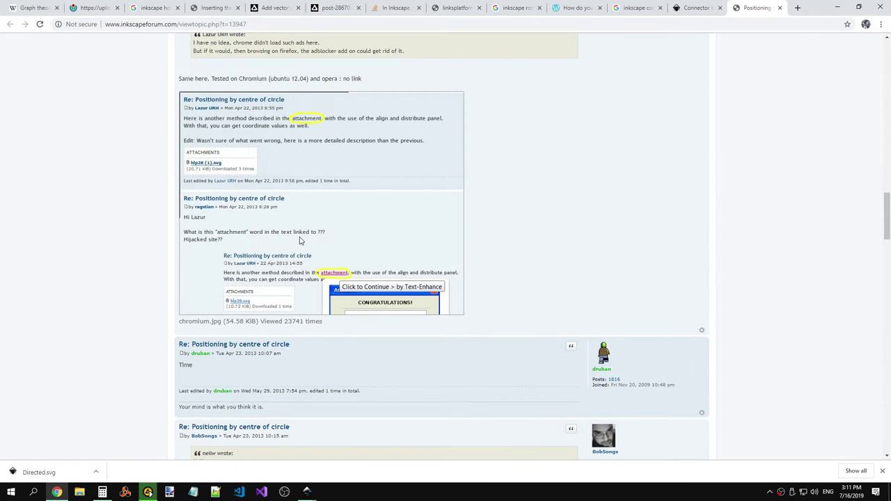
{"action": "key", "text": "alt+Tab"}
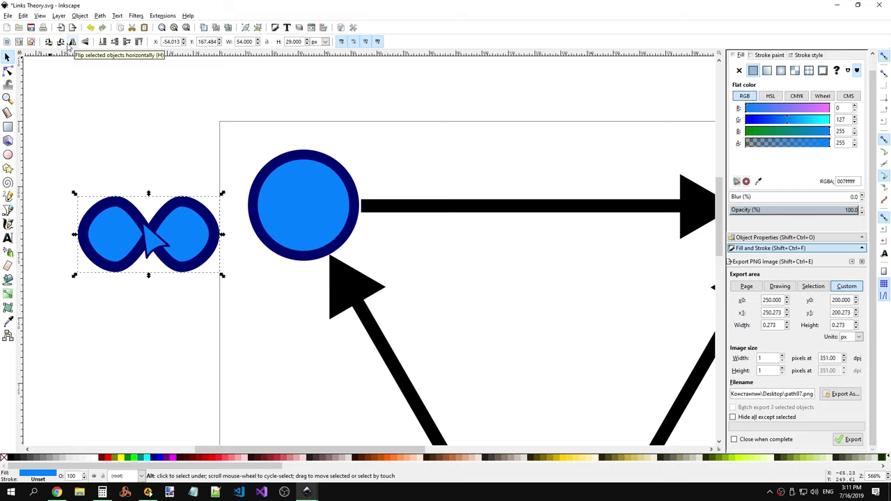
Step: Open Inkscape's Object menu to find the rotate and flip commands
{"action": "left_click", "coordinate": [82, 15]}
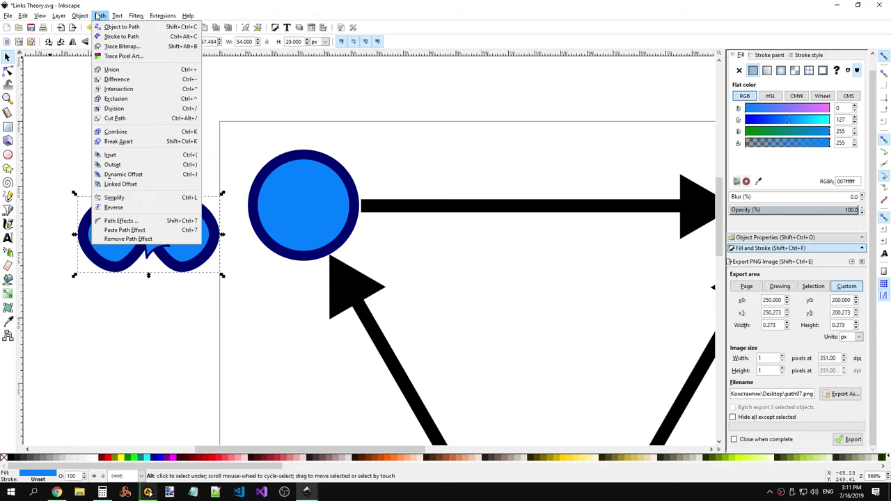
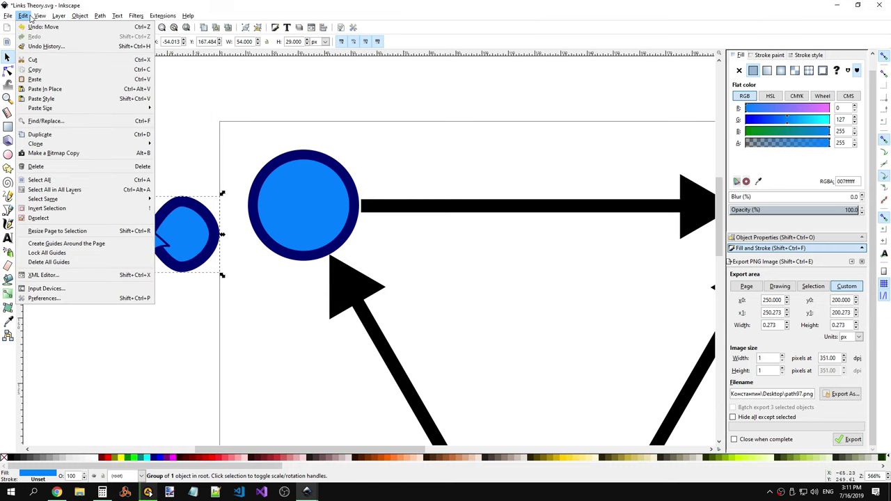
Step: Bring up the Align and Distribute panel in place of Export PNG in the dock
{"action": "left_click", "coordinate": [29, 17]}
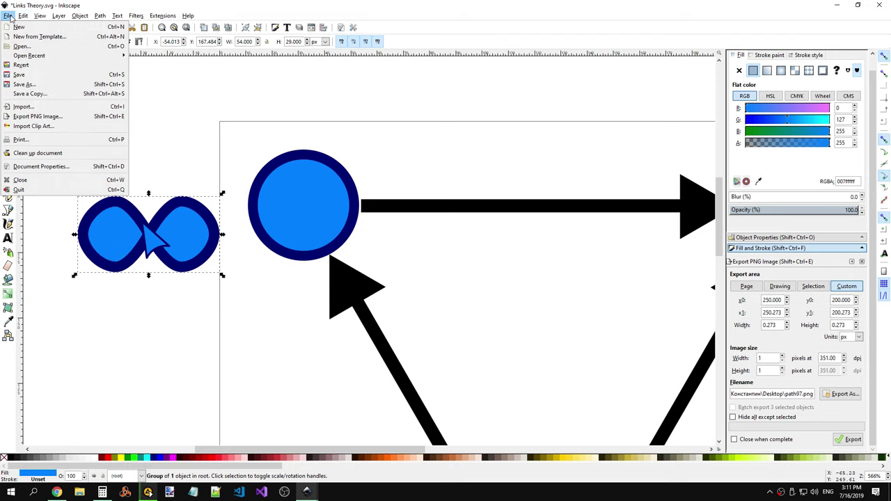
{"action": "left_click", "coordinate": [139, 5]}
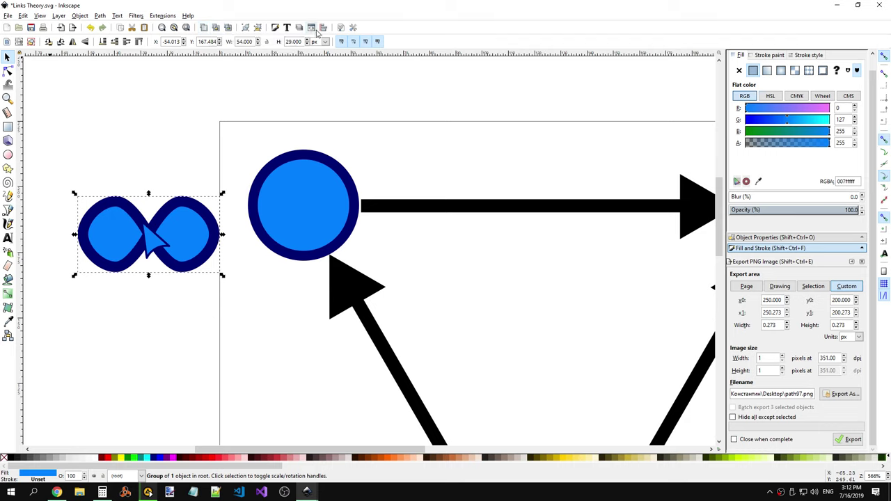
{"action": "left_click", "coordinate": [323, 28]}
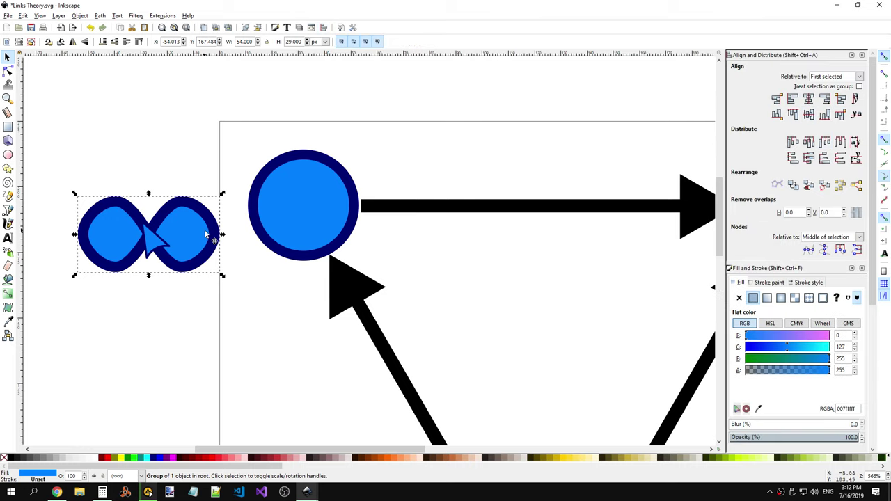
Step: Move the infinity loop onto the top-left circle and centre it on both axes
{"action": "left_click_drag", "start_coordinate": [214, 236], "coordinate": [229, 206]}
{"action": "left_click", "coordinate": [296, 205], "text": "shift"}
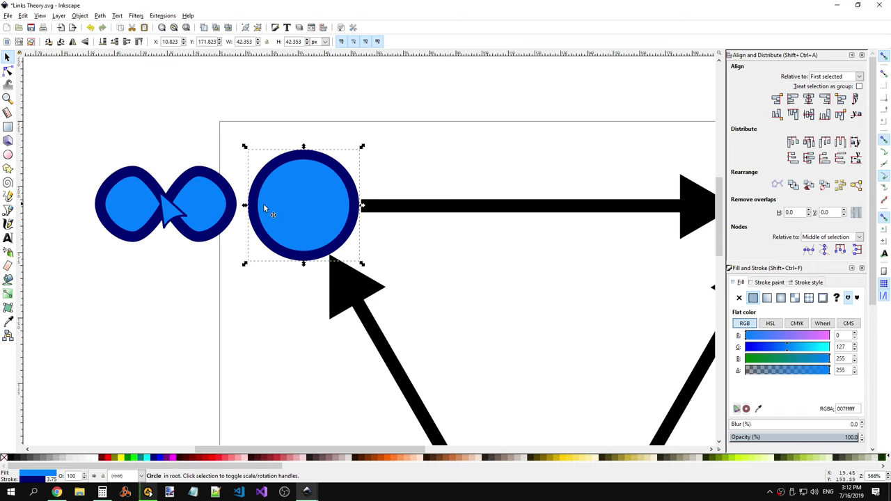
{"action": "key", "text": "ctrl+shift+o"}
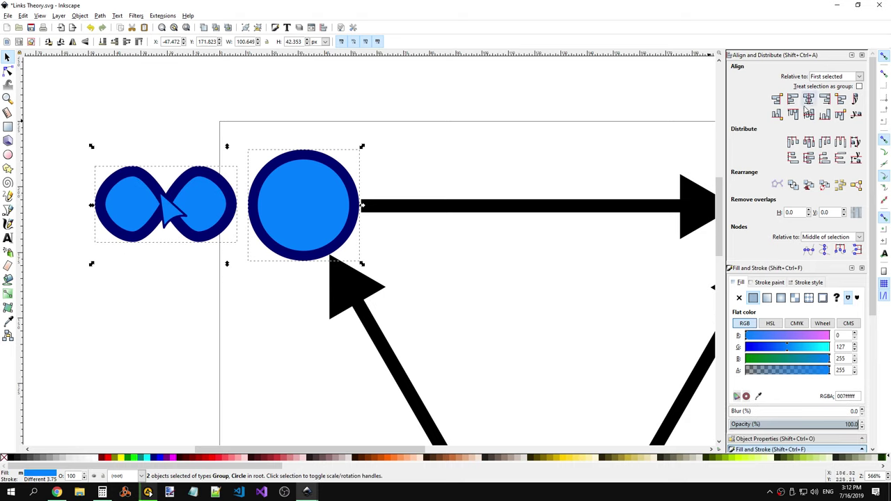
{"action": "left_click", "coordinate": [809, 115]}
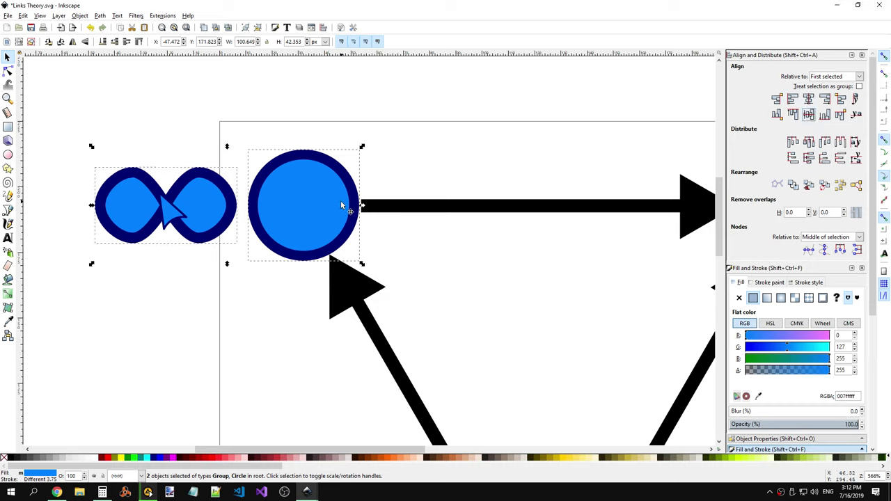
{"action": "left_click", "coordinate": [273, 297]}
{"action": "left_click", "coordinate": [307, 209]}
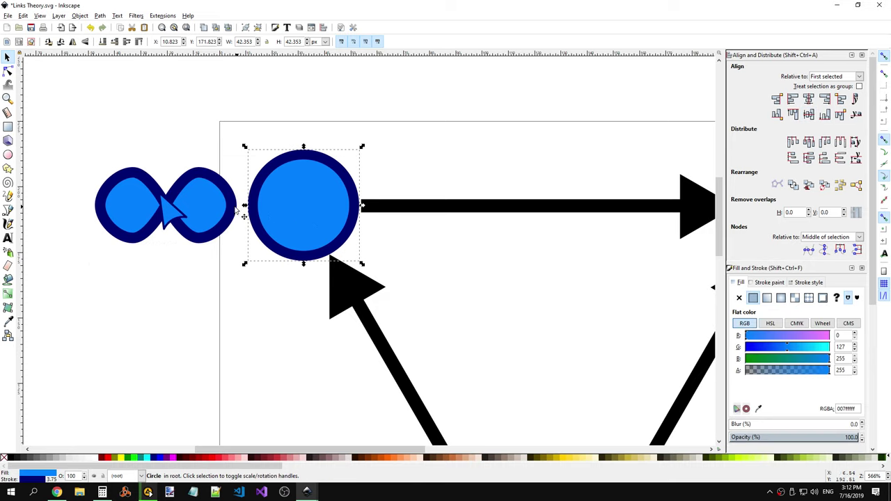
{"action": "left_click", "coordinate": [226, 207]}
{"action": "left_click", "coordinate": [281, 208]}
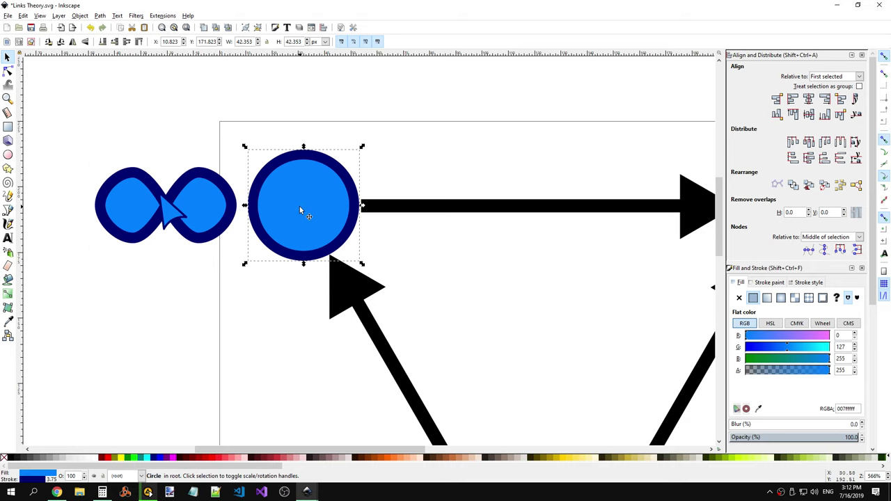
{"action": "left_click", "coordinate": [233, 217], "text": "shift"}
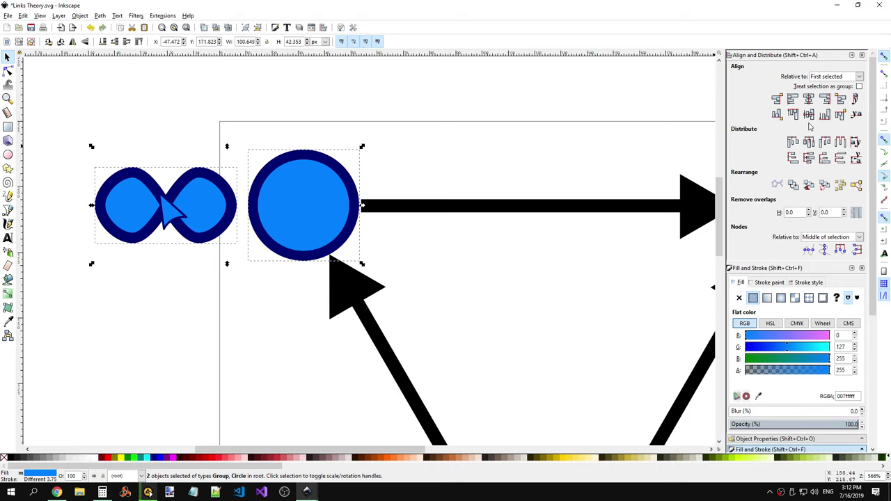
{"action": "left_click", "coordinate": [808, 99]}
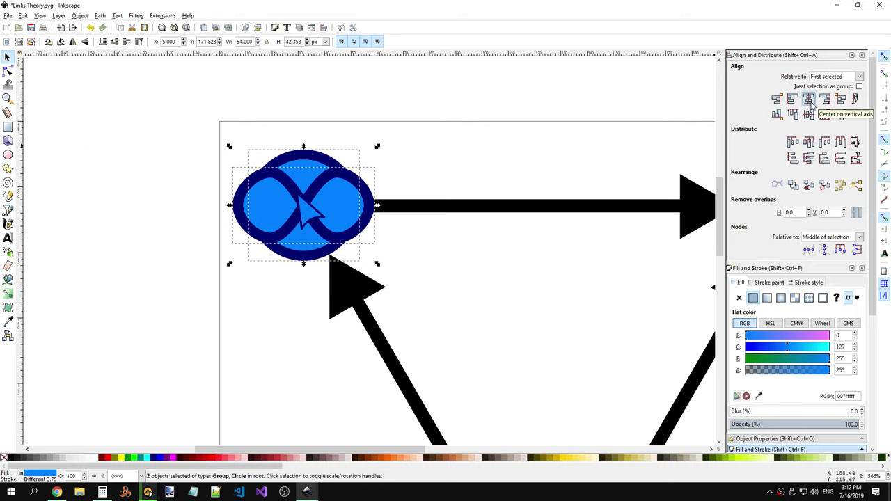
{"action": "left_click", "coordinate": [603, 287]}
Step: Select the spare infinity loop beside the page and start a new blank document
{"action": "scroll", "coordinate": [469, 263], "scroll_direction": "down", "scroll_amount": 2}
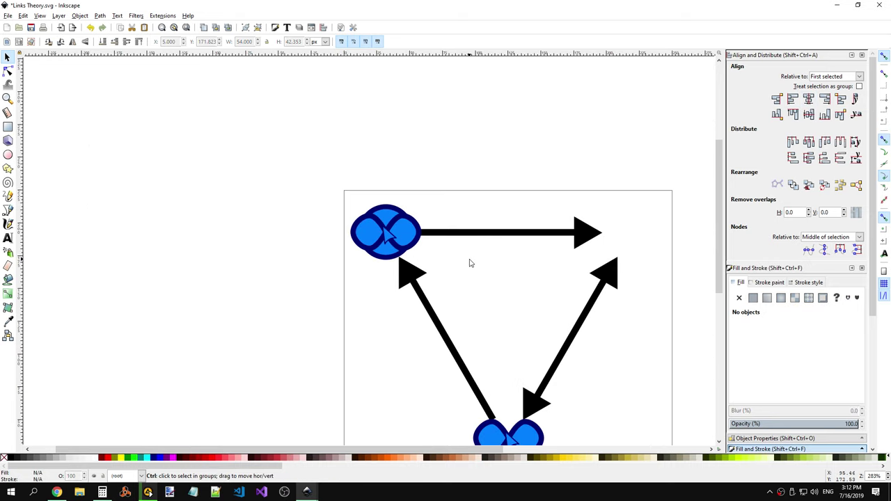
{"action": "scroll", "coordinate": [469, 263], "scroll_direction": "down", "scroll_amount": 1}
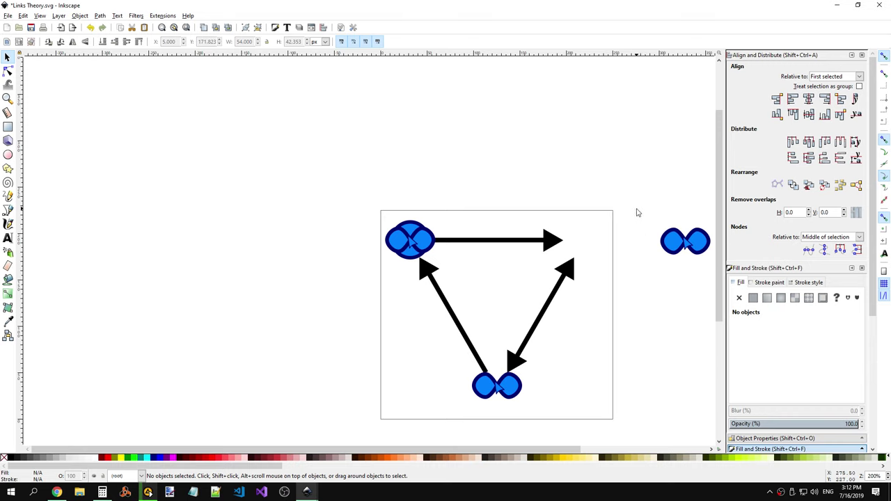
{"action": "left_click_drag", "start_coordinate": [637, 213], "coordinate": [716, 278]}
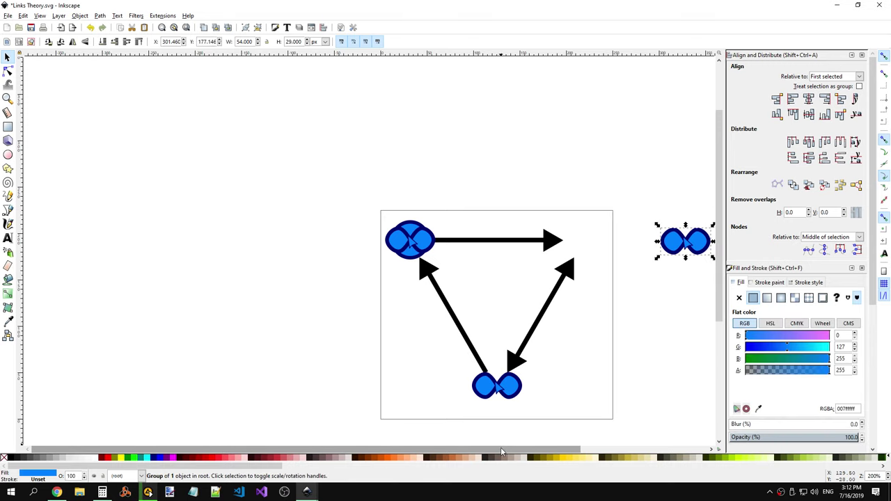
{"action": "left_click_drag", "start_coordinate": [501, 451], "coordinate": [569, 451]}
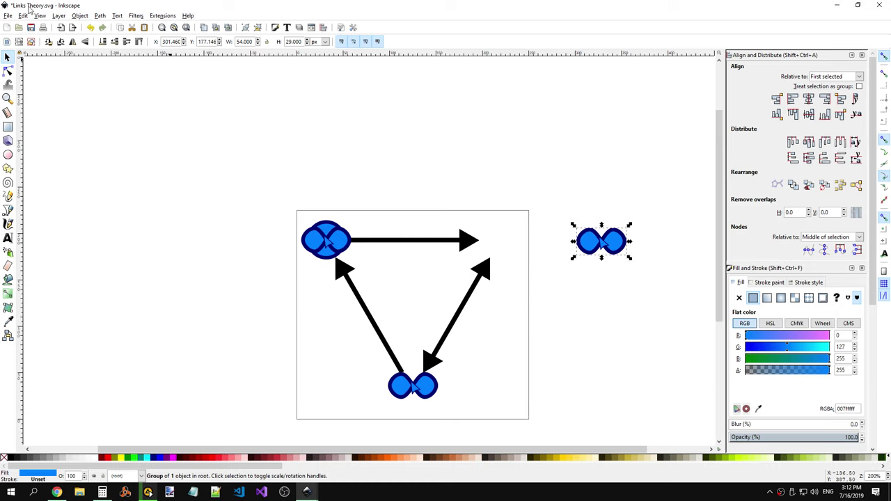
{"action": "left_click", "coordinate": [8, 15]}
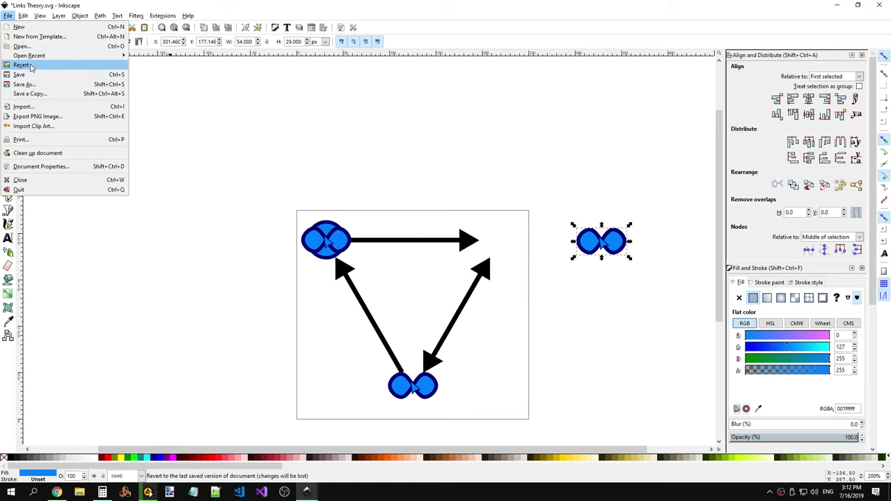
{"action": "left_click", "coordinate": [8, 17]}
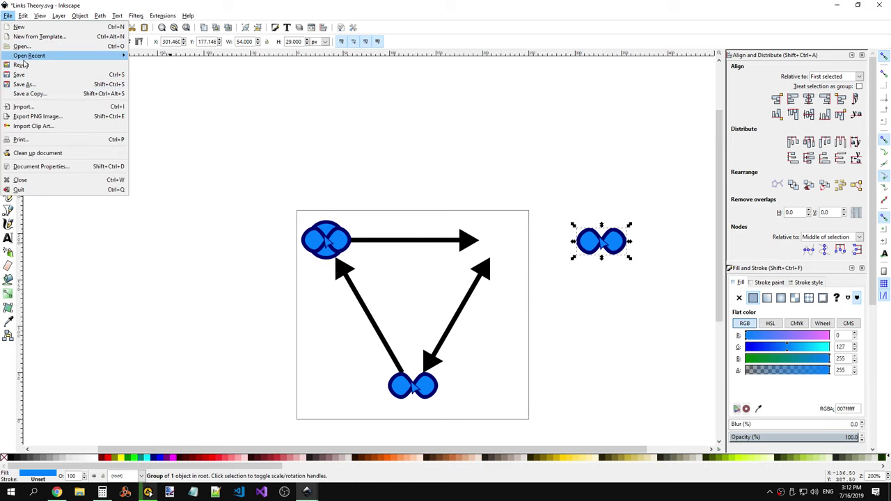
{"action": "left_click", "coordinate": [25, 31]}
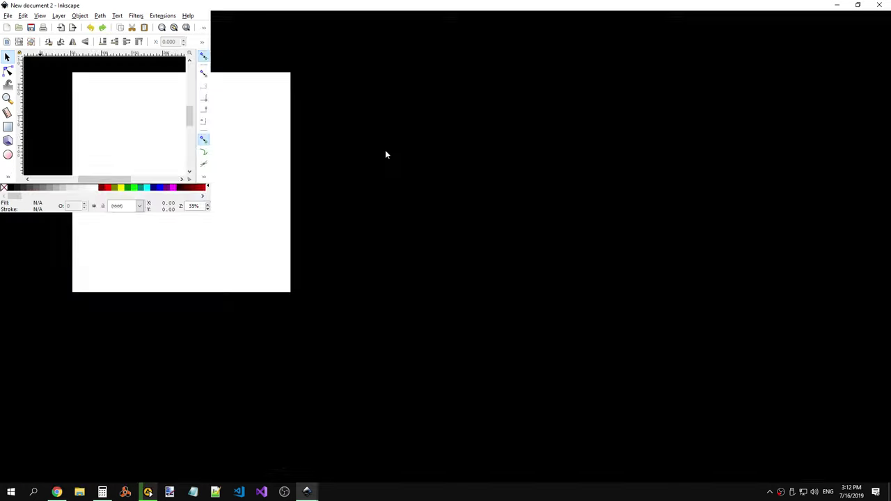
Step: Paste the infinity loop into the new document and resize the page to fit it
{"action": "key", "text": "ctrl+v"}
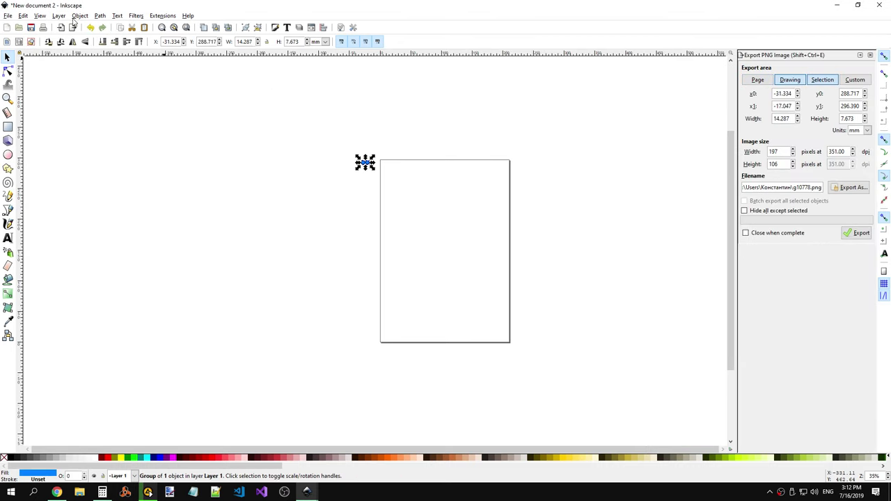
{"action": "left_click", "coordinate": [23, 15]}
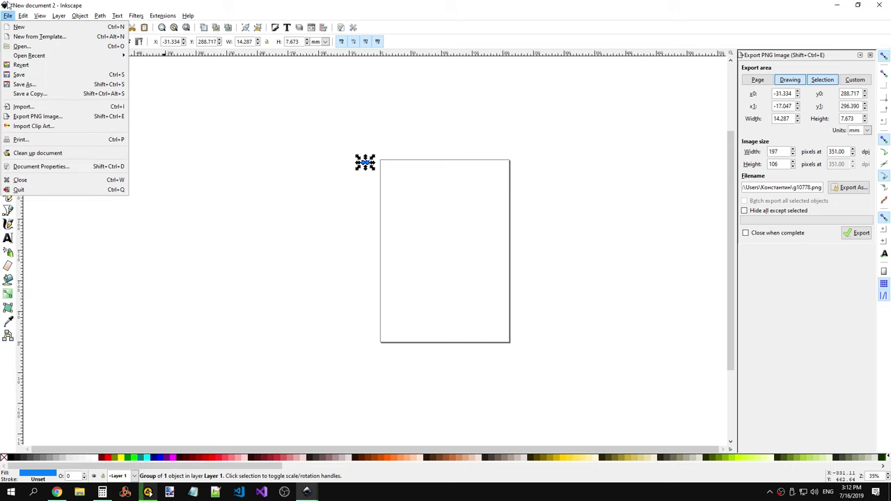
{"action": "left_click", "coordinate": [43, 167]}
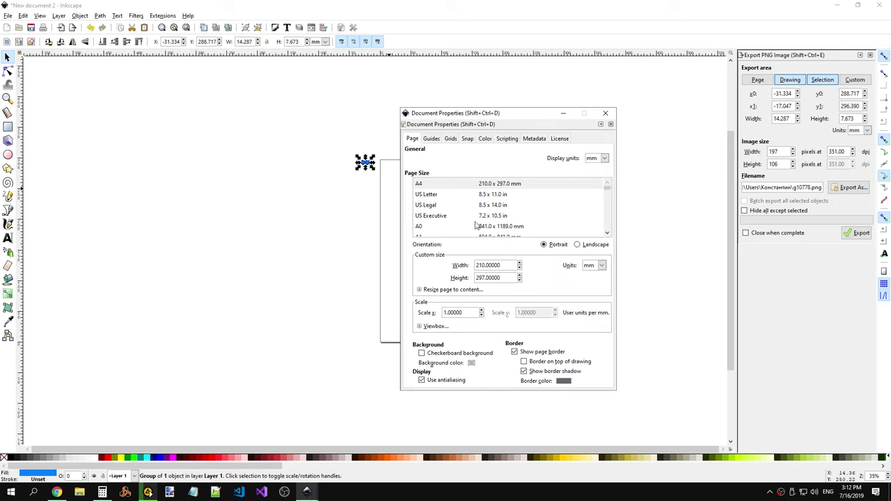
{"action": "left_click", "coordinate": [454, 290]}
{"action": "left_click", "coordinate": [512, 339]}
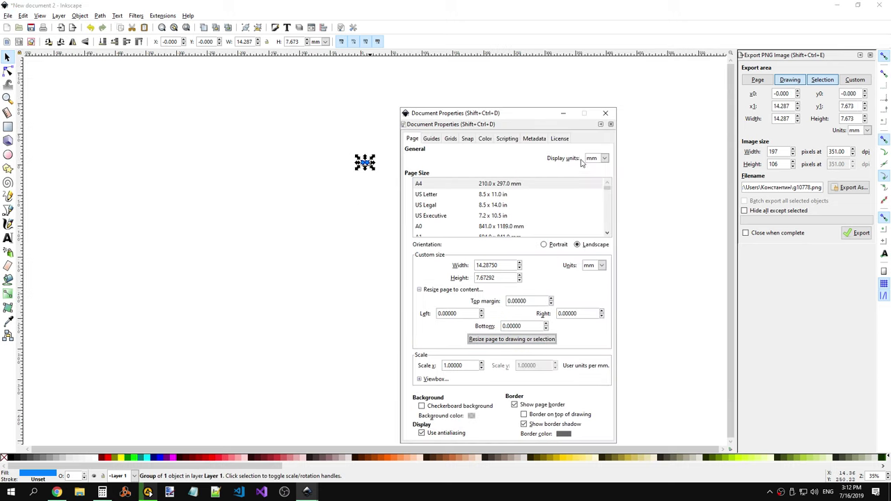
{"action": "left_click", "coordinate": [605, 113]}
Step: Save the document as PointLink2.svg and close its window
{"action": "left_click", "coordinate": [13, 17]}
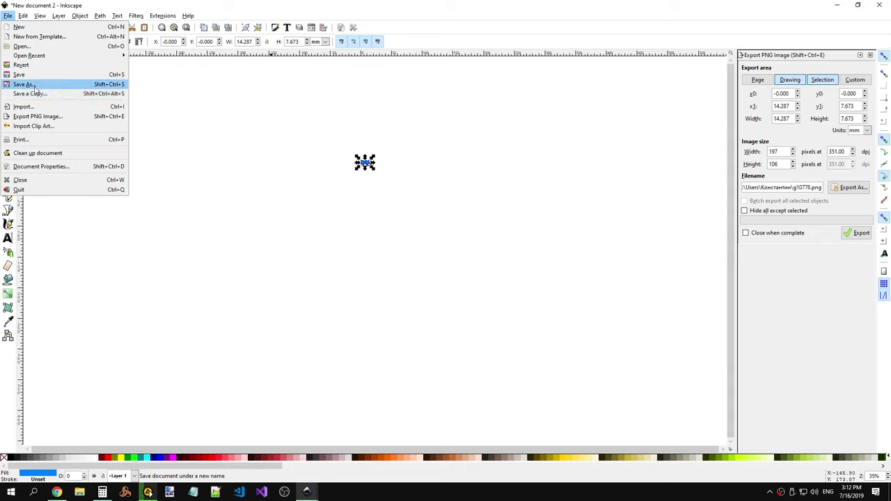
{"action": "left_click", "coordinate": [25, 84]}
{"action": "left_click", "coordinate": [78, 84]}
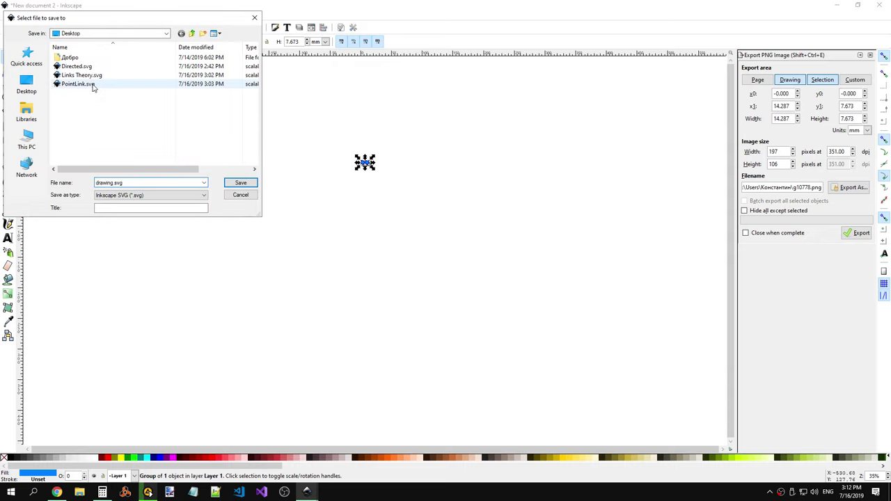
{"action": "double_click", "coordinate": [115, 182]}
{"action": "left_click", "coordinate": [117, 182]}
{"action": "type", "text": "2"}
{"action": "left_click", "coordinate": [243, 184]}
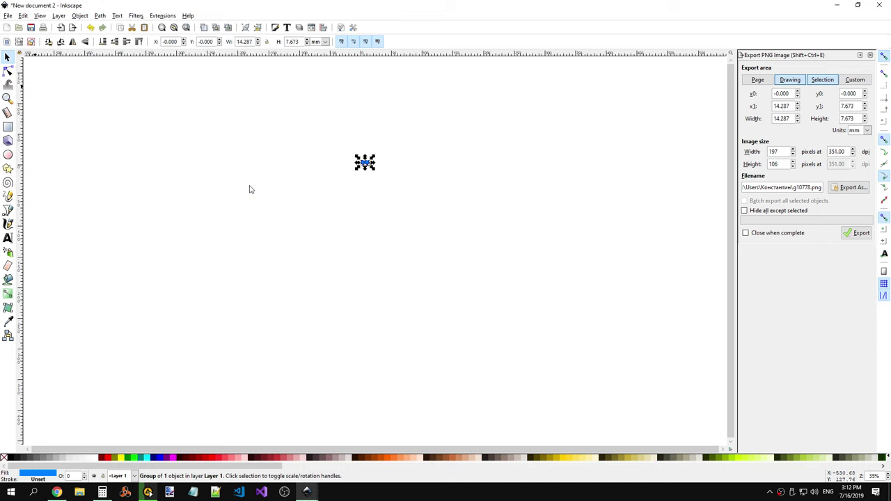
{"action": "left_click", "coordinate": [878, 5]}
{"action": "left_click", "coordinate": [563, 166]}
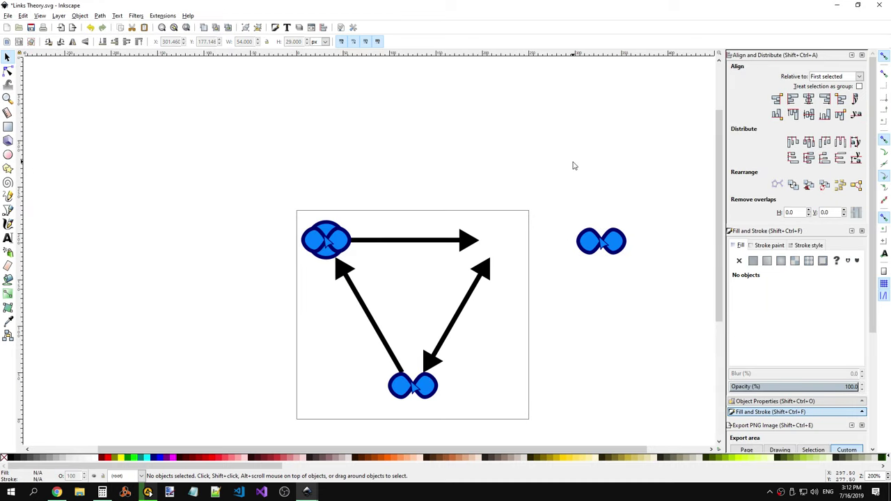
Step: Undo the last three loop edits on the triangle graph
{"action": "key", "text": "ctrl+z"}
{"action": "key", "text": "ctrl+z"}
{"action": "key", "text": "ctrl+z"}
{"action": "key", "text": "ctrl+z"}
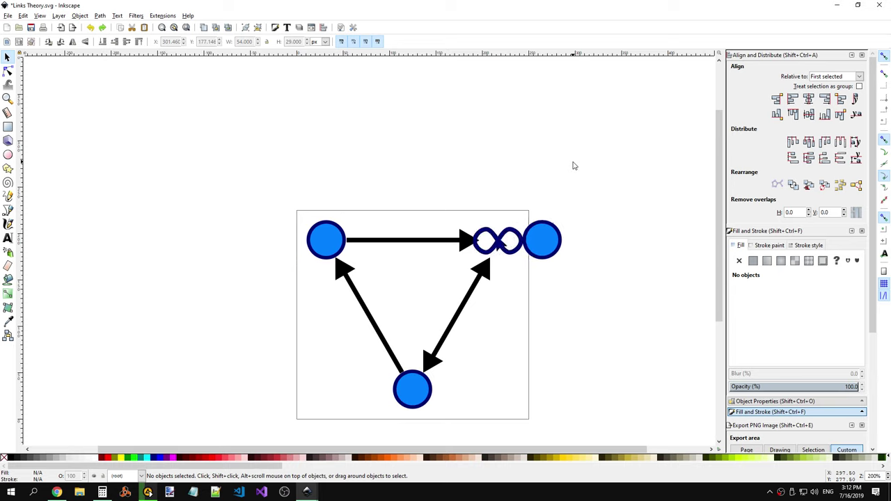
{"action": "key", "text": "ctrl+z"}
{"action": "key", "text": "ctrl+z"}
{"action": "key", "text": "ctrl+z"}
{"action": "key", "text": "ctrl+z"}
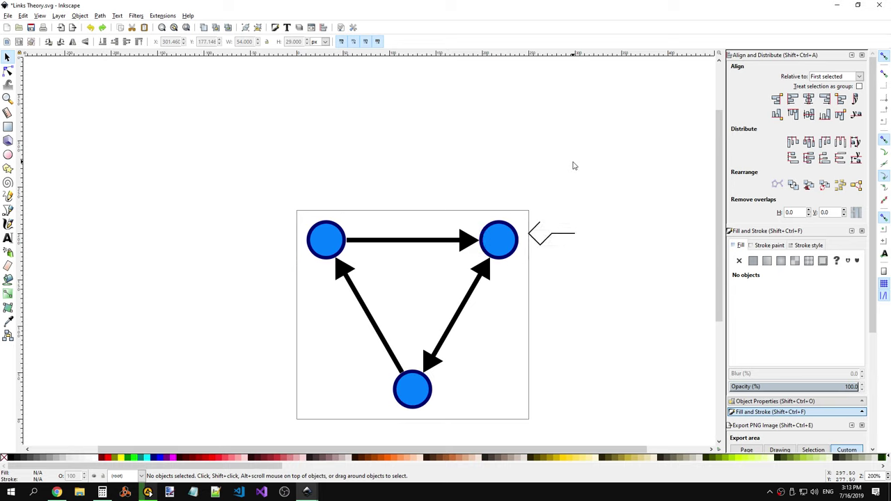
{"action": "key", "text": "ctrl+z"}
{"action": "key", "text": "ctrl+z"}
{"action": "key", "text": "ctrl+z"}
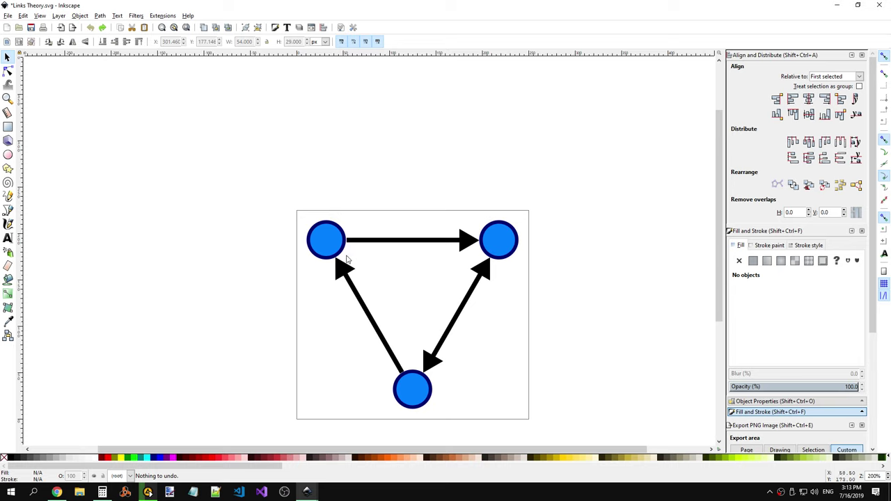
{"action": "left_click", "coordinate": [349, 261]}
{"action": "left_click", "coordinate": [550, 291]}
Step: Ungroup the triangle graph's circle nodes from the context menu
{"action": "left_click", "coordinate": [473, 278]}
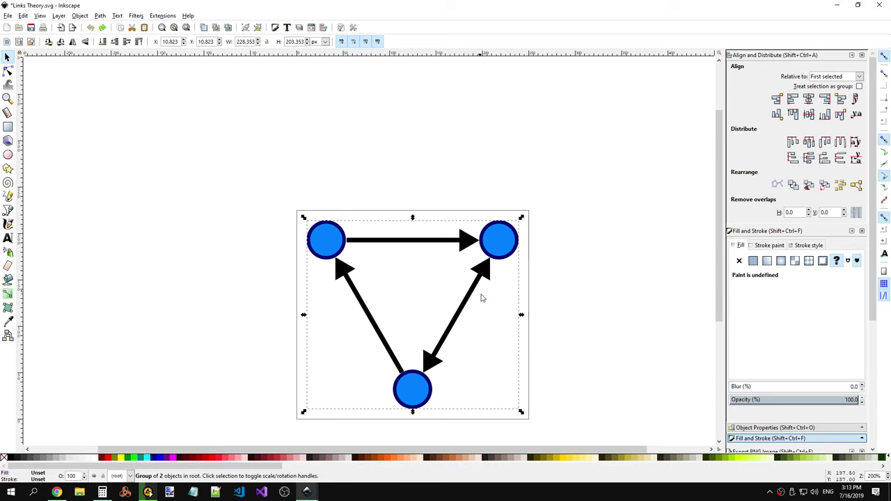
{"action": "right_click", "coordinate": [463, 318]}
{"action": "left_click", "coordinate": [503, 304]}
{"action": "left_click", "coordinate": [568, 341]}
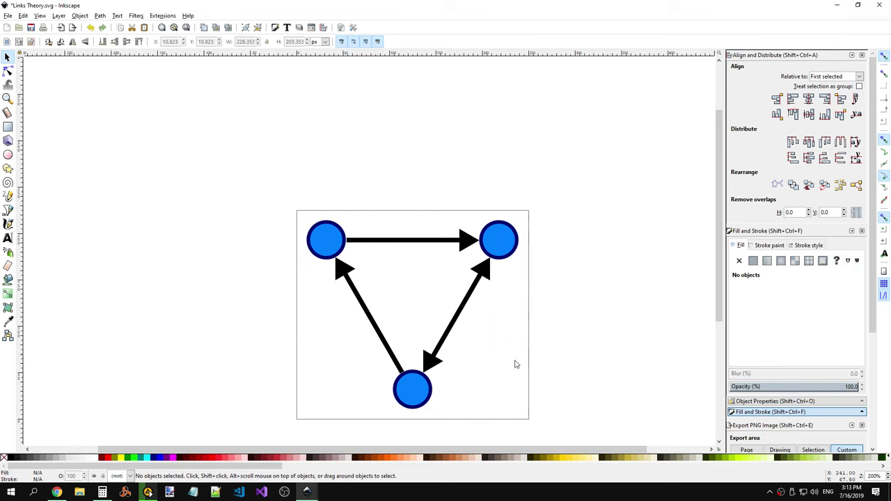
{"action": "left_click", "coordinate": [428, 393]}
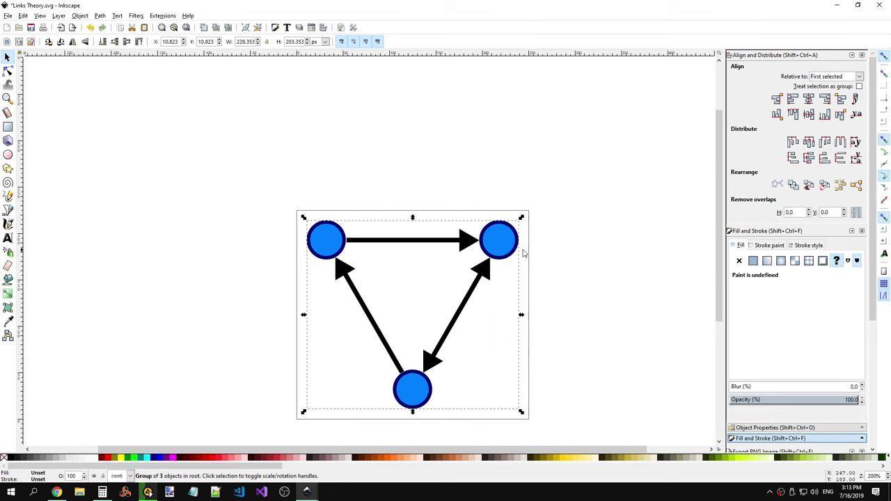
{"action": "right_click", "coordinate": [506, 250]}
{"action": "left_click", "coordinate": [533, 438]}
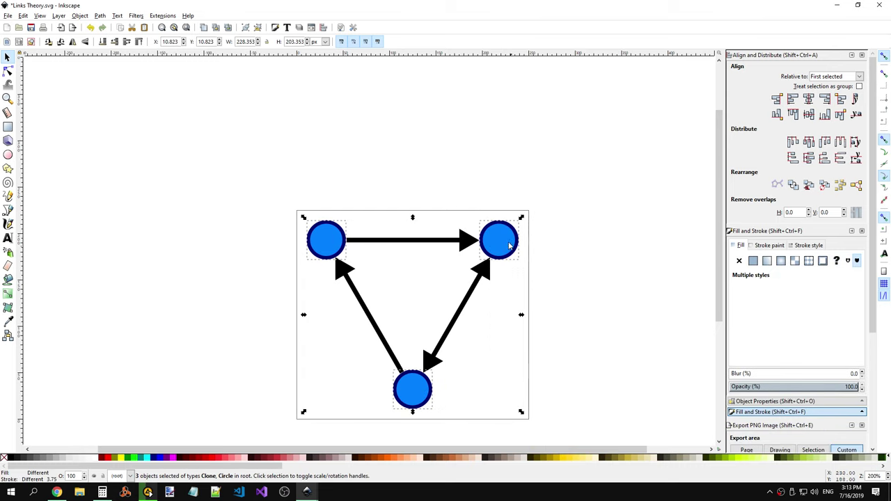
Step: Select the top-left circle and briefly check the forum page in the browser
{"action": "left_click", "coordinate": [574, 281]}
{"action": "left_click", "coordinate": [514, 248]}
{"action": "left_click", "coordinate": [344, 241]}
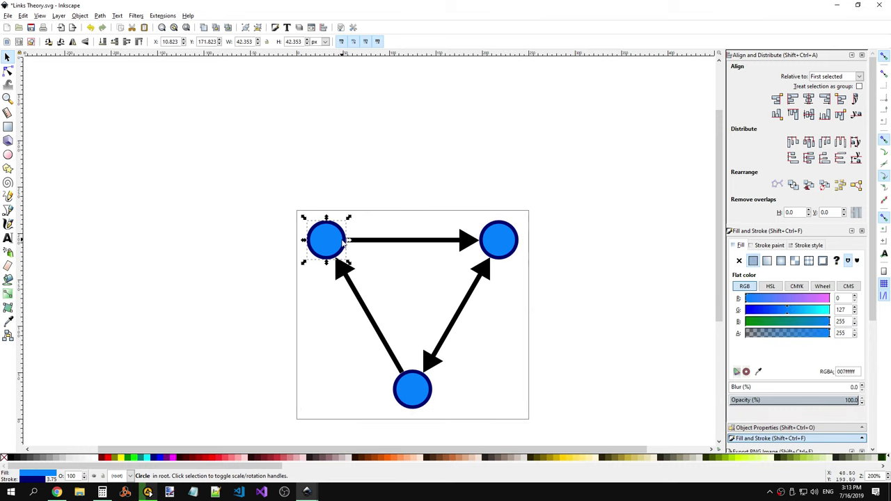
{"action": "key", "text": "alt+Tab"}
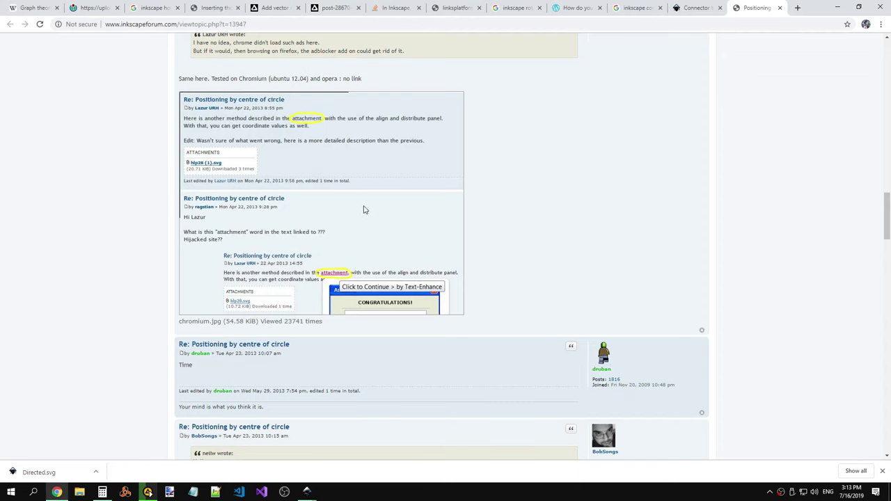
{"action": "key", "text": "alt+Tab"}
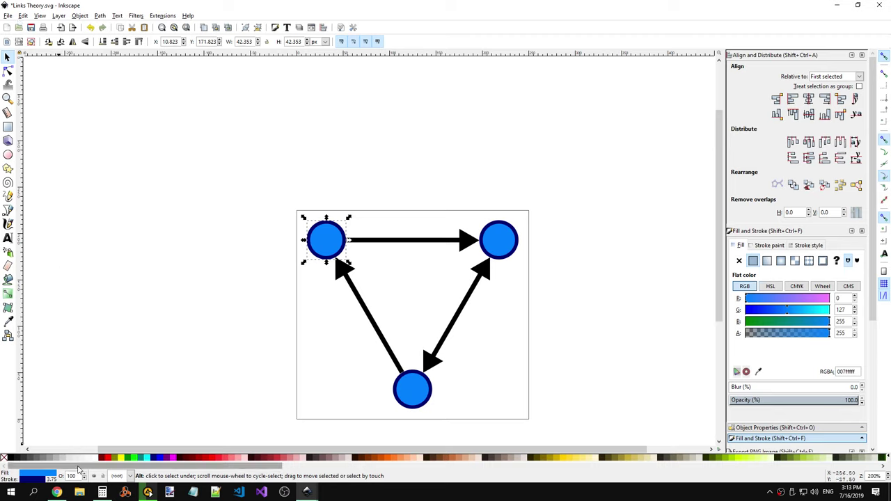
{"action": "mouse_move", "coordinate": [307, 493]}
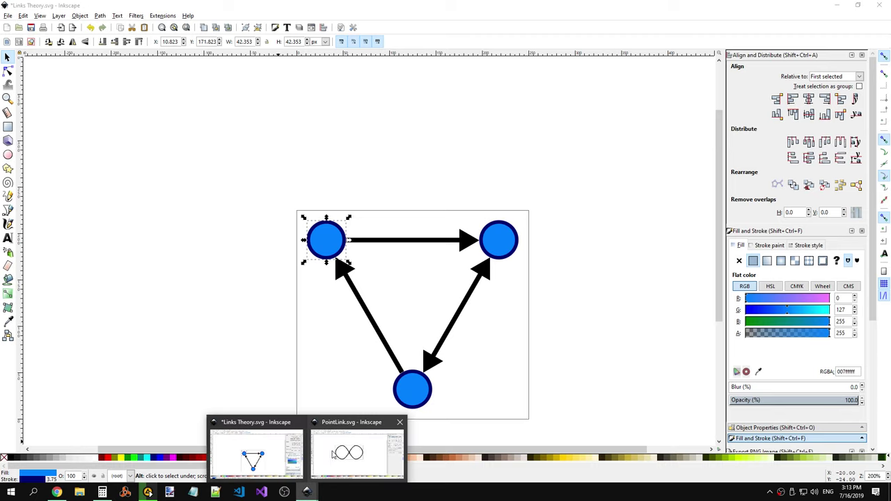
Step: Open PointLink2.svg from the Desktop folder
{"action": "left_click", "coordinate": [256, 453]}
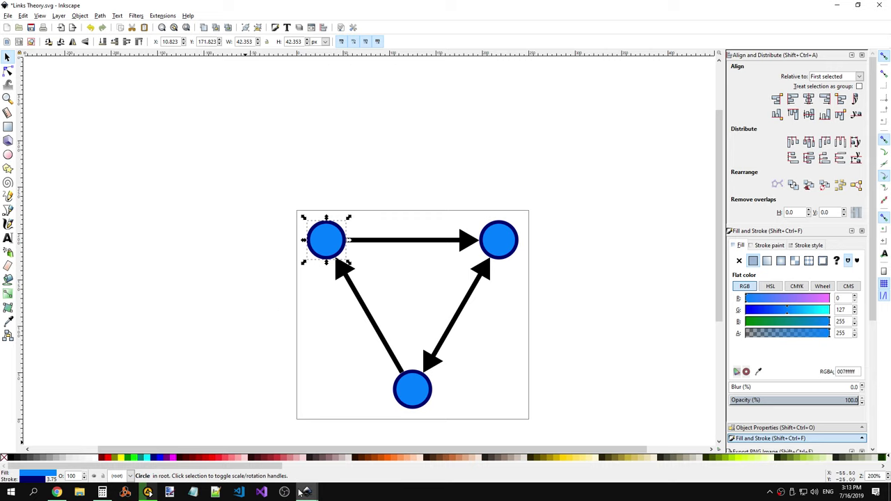
{"action": "mouse_move", "coordinate": [307, 492]}
{"action": "left_click", "coordinate": [335, 443]}
{"action": "left_click", "coordinate": [7, 15]}
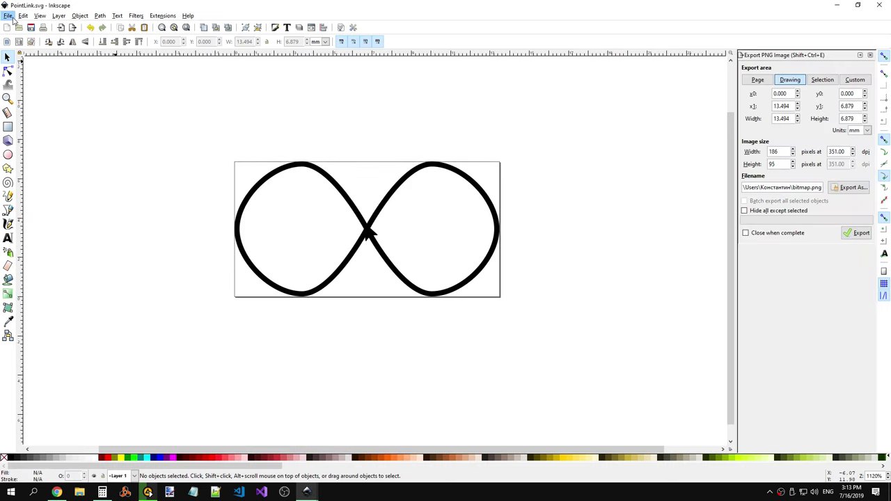
{"action": "left_click", "coordinate": [45, 57]}
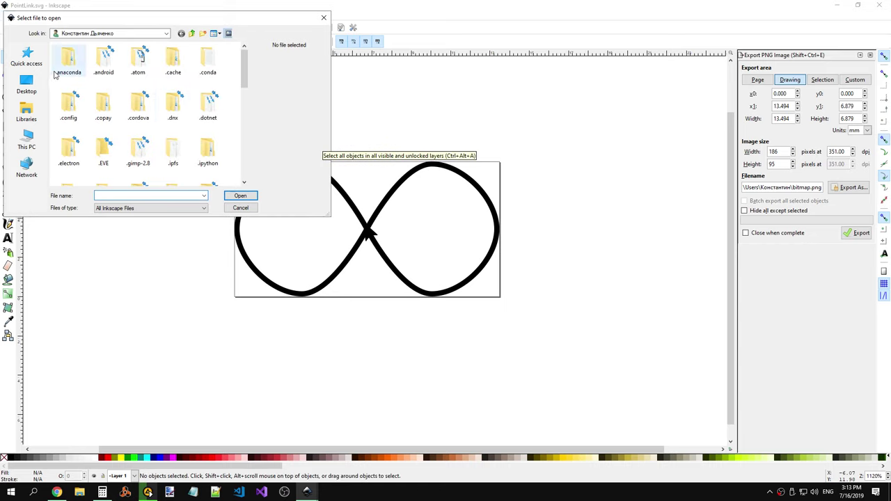
{"action": "left_click", "coordinate": [26, 83]}
{"action": "scroll", "coordinate": [113, 143], "scroll_direction": "down", "scroll_amount": 5}
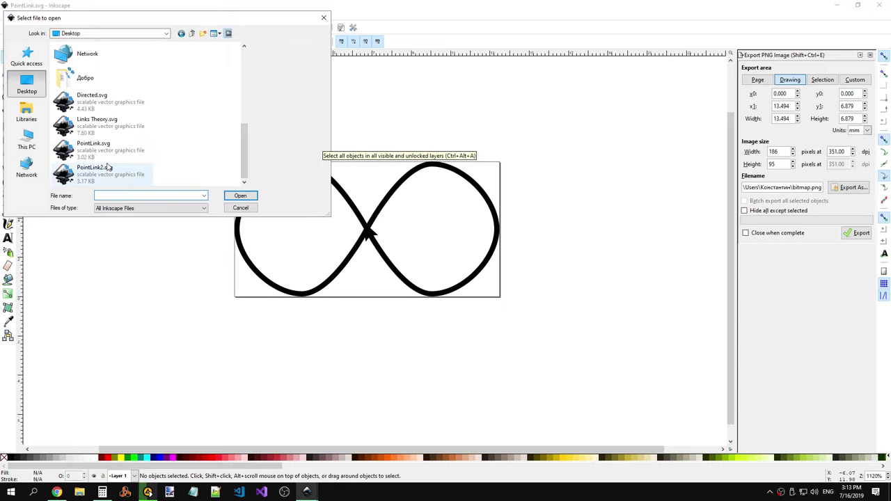
{"action": "left_click", "coordinate": [94, 169]}
{"action": "left_click", "coordinate": [241, 196]}
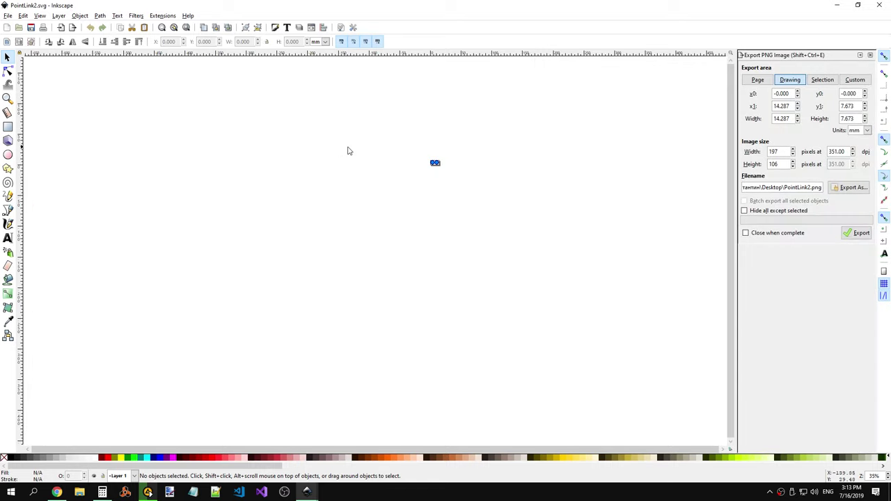
Step: Select the whole infinity loop in PointLink2.svg and return to Links Theory
{"action": "left_click", "coordinate": [435, 162]}
{"action": "scroll", "coordinate": [475, 187], "scroll_direction": "up", "scroll_amount": 4}
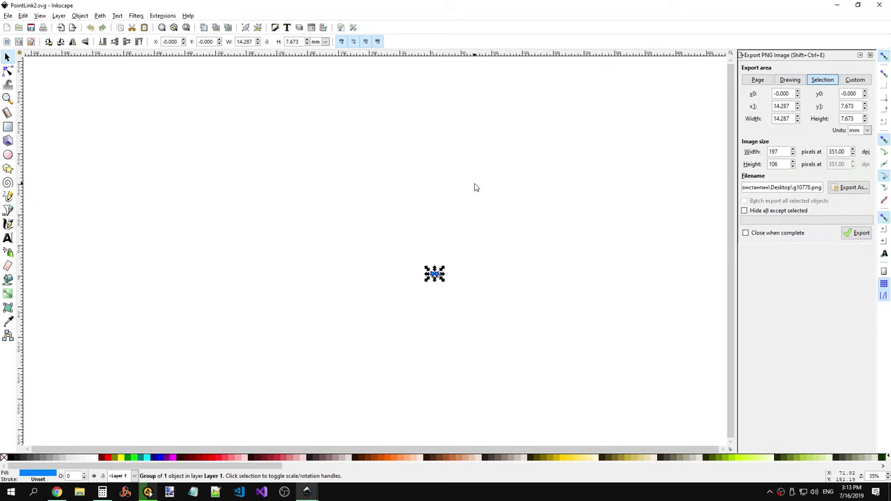
{"action": "scroll", "coordinate": [463, 238], "scroll_direction": "left", "scroll_amount": 4}
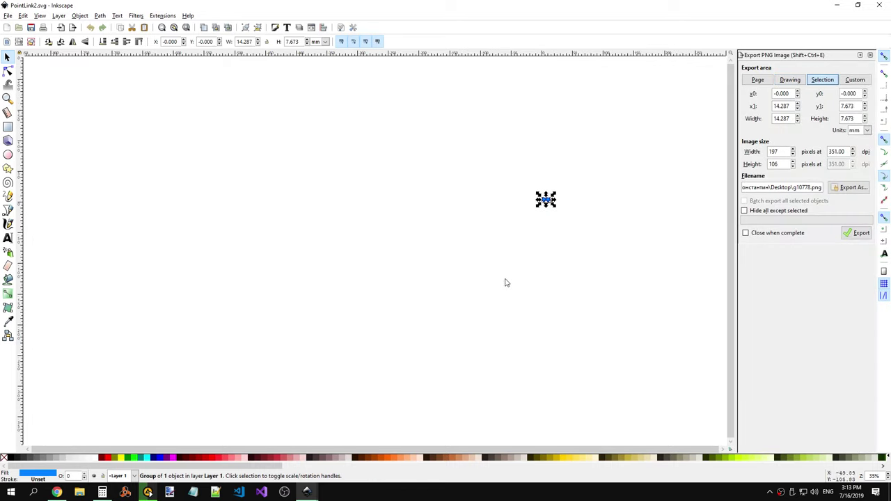
{"action": "scroll", "coordinate": [557, 214], "scroll_direction": "up", "scroll_amount": 6}
{"action": "scroll", "coordinate": [556, 214], "scroll_direction": "up", "scroll_amount": 4}
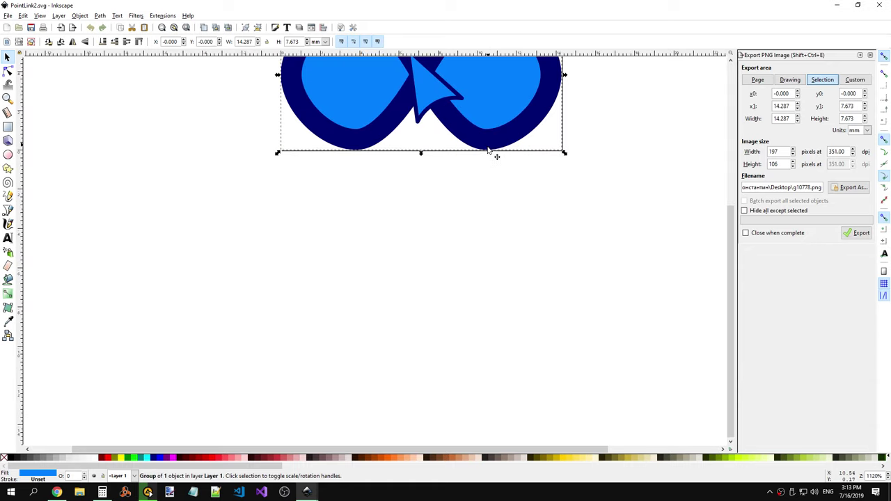
{"action": "scroll", "coordinate": [484, 205], "scroll_direction": "up", "scroll_amount": 3}
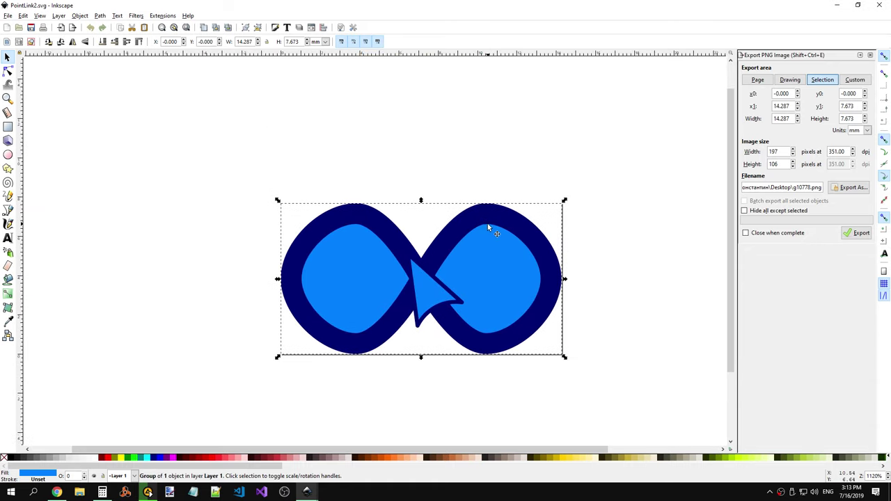
{"action": "left_click", "coordinate": [235, 144]}
{"action": "left_click_drag", "start_coordinate": [214, 139], "coordinate": [650, 408]}
{"action": "key", "text": "alt+Tab"}
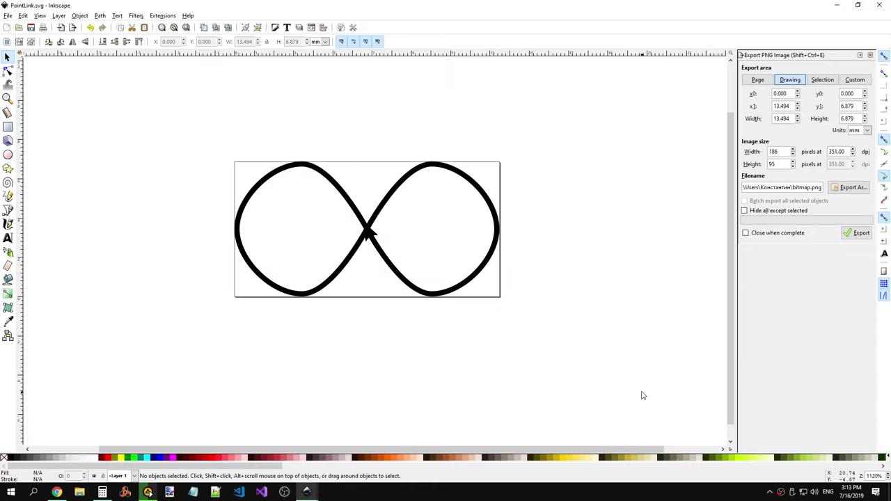
{"action": "key", "text": "alt+Tab"}
{"action": "key", "text": "alt+Tab"}
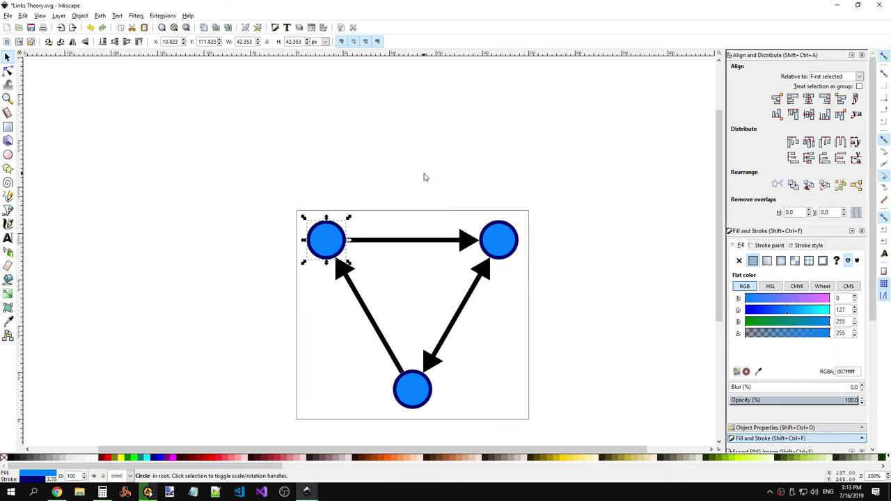
Step: Paste a loop and centre it horizontally and vertically on the top-left circle
{"action": "left_click", "coordinate": [424, 175]}
{"action": "left_click", "coordinate": [325, 240]}
{"action": "key", "text": "ctrl+v"}
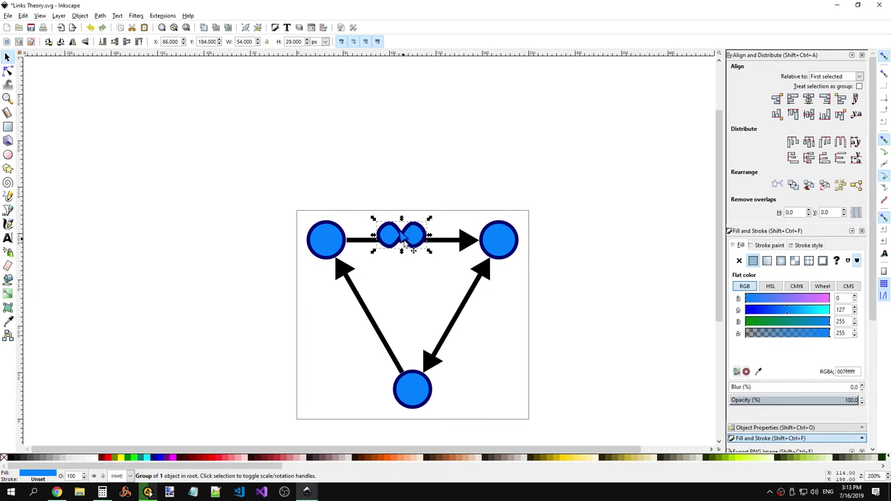
{"action": "left_click", "coordinate": [328, 247]}
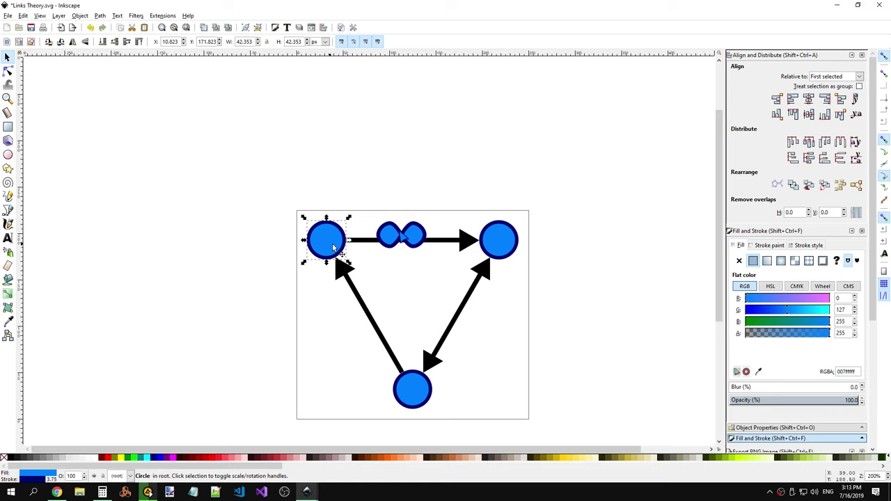
{"action": "left_click", "coordinate": [410, 241], "text": "shift"}
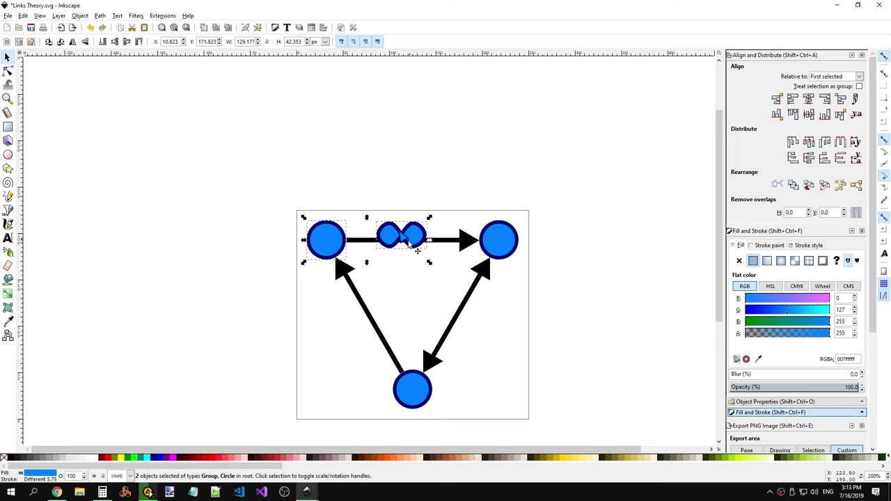
{"action": "left_click", "coordinate": [808, 114]}
{"action": "left_click", "coordinate": [809, 99]}
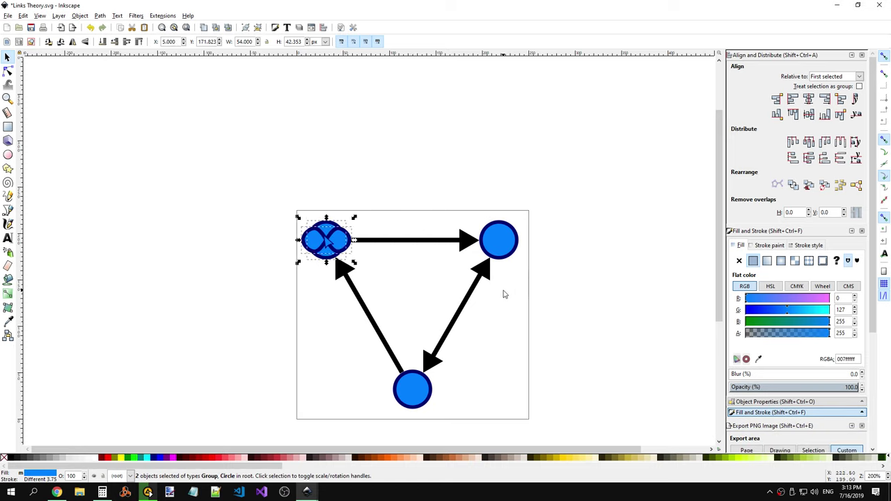
{"action": "left_click", "coordinate": [523, 283]}
Step: Paste a second loop and centre it on the top-right circle
{"action": "key", "text": "ctrl+v"}
{"action": "left_click", "coordinate": [503, 237]}
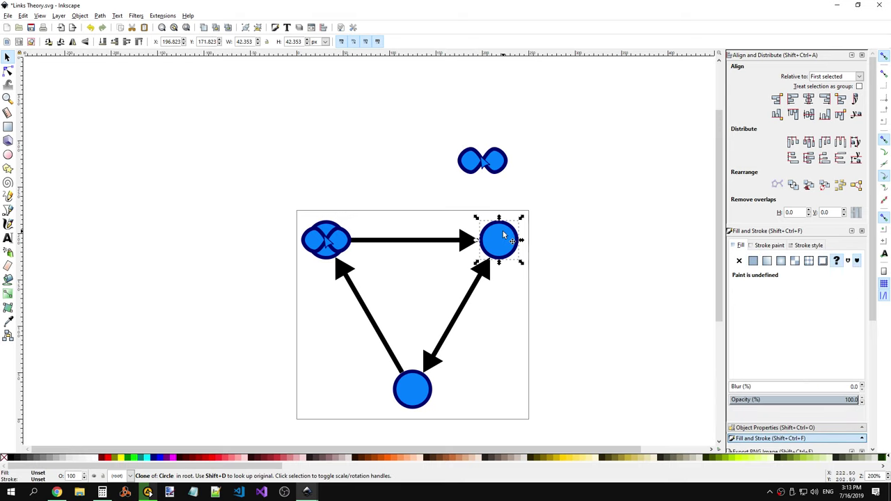
{"action": "left_click", "coordinate": [501, 166], "text": "shift"}
{"action": "left_click", "coordinate": [808, 114]}
{"action": "left_click", "coordinate": [809, 99]}
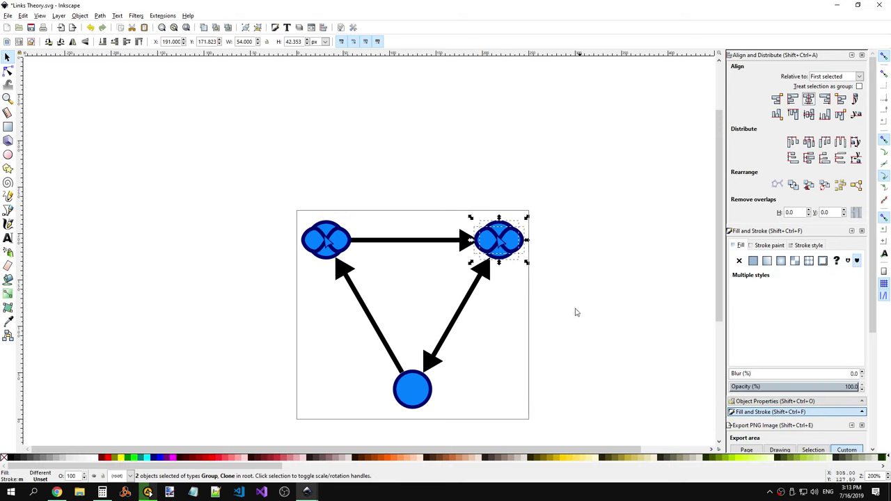
{"action": "left_click", "coordinate": [577, 312]}
Step: Paste a third loop and centre it on the bottom circle
{"action": "key", "text": "ctrl+v"}
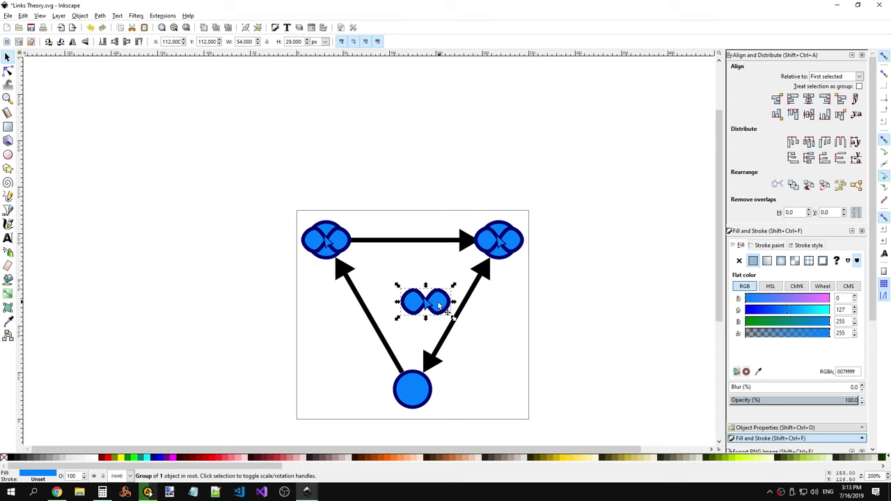
{"action": "left_click", "coordinate": [413, 397], "text": "shift"}
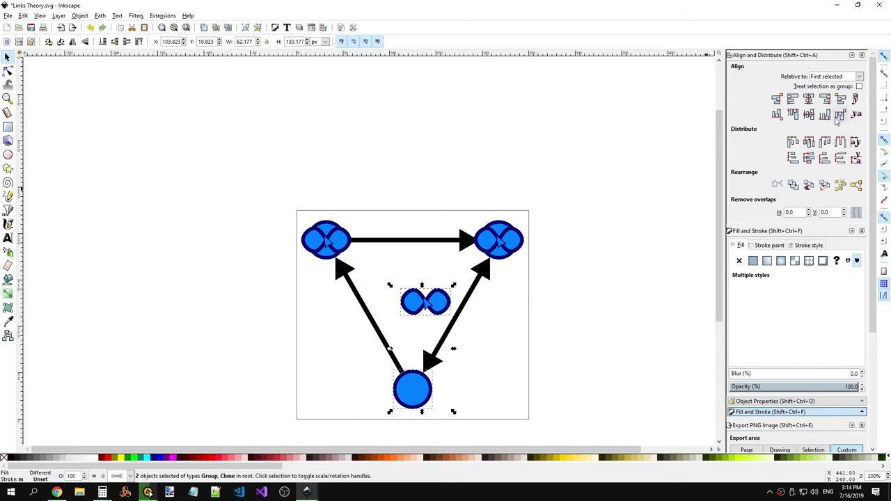
{"action": "left_click", "coordinate": [808, 115]}
{"action": "left_click", "coordinate": [808, 99]}
{"action": "left_click", "coordinate": [491, 385]}
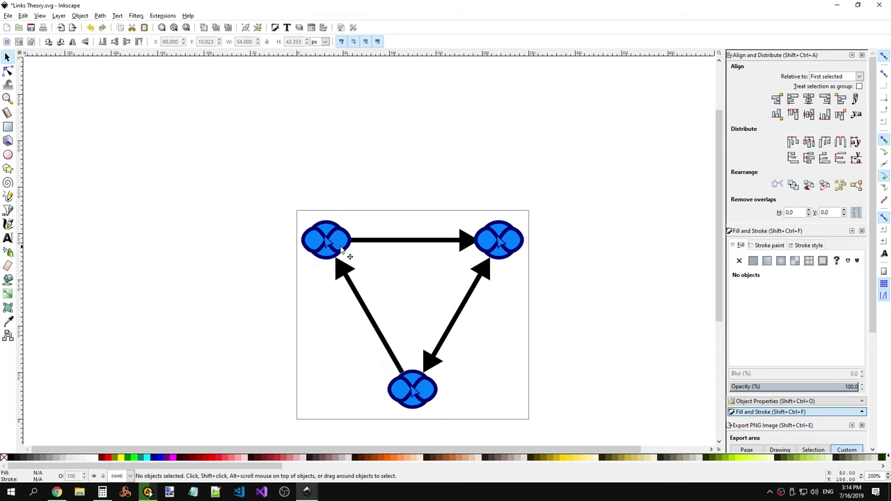
Step: Select each circle in turn, then the group of three arrows
{"action": "scroll", "coordinate": [446, 380], "scroll_direction": "down", "scroll_amount": 1}
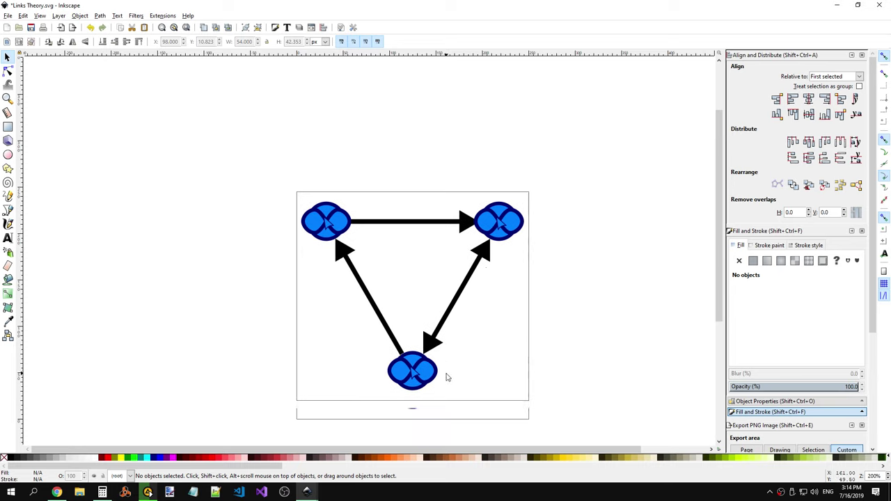
{"action": "left_click", "coordinate": [418, 363]}
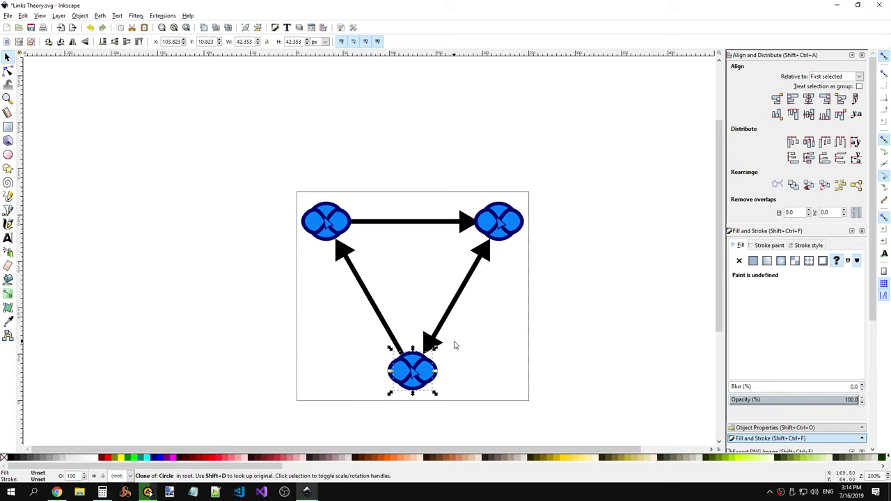
{"action": "left_click", "coordinate": [518, 311]}
{"action": "left_click", "coordinate": [500, 209]}
{"action": "left_click", "coordinate": [515, 259]}
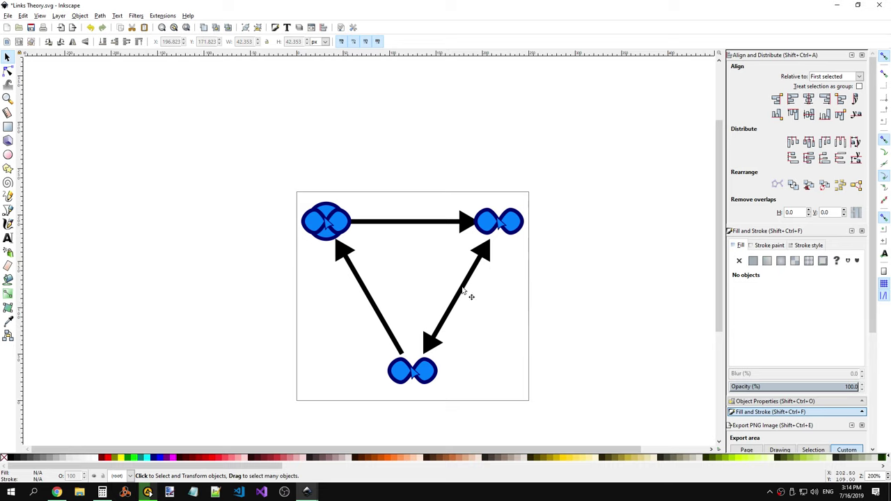
{"action": "left_click", "coordinate": [334, 209]}
{"action": "left_click", "coordinate": [407, 289]}
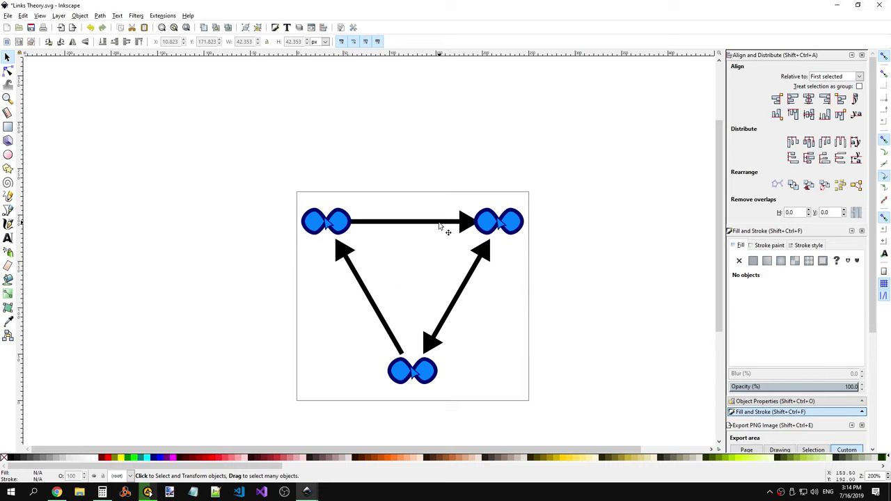
{"action": "left_click", "coordinate": [408, 224]}
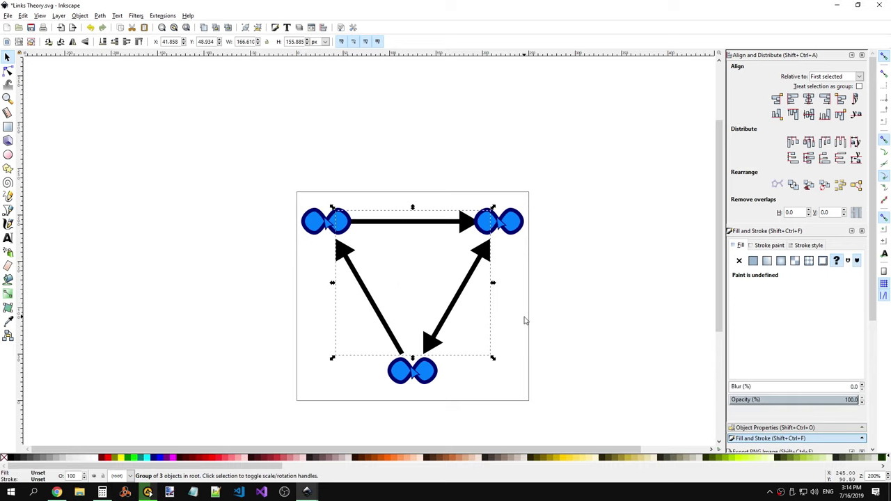
{"action": "left_click", "coordinate": [525, 320]}
{"action": "left_click", "coordinate": [433, 224]}
{"action": "left_click", "coordinate": [398, 291]}
{"action": "left_click", "coordinate": [374, 299]}
{"action": "left_click", "coordinate": [521, 307]}
{"action": "left_click", "coordinate": [449, 317]}
{"action": "left_click", "coordinate": [527, 293]}
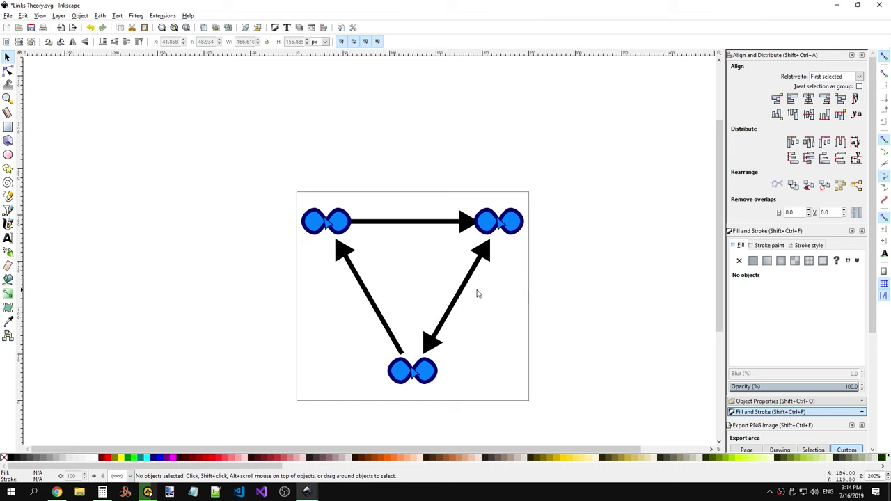
{"action": "left_click", "coordinate": [461, 292]}
Step: Ungroup the three arrows so each can be selected individually
{"action": "right_click", "coordinate": [460, 296]}
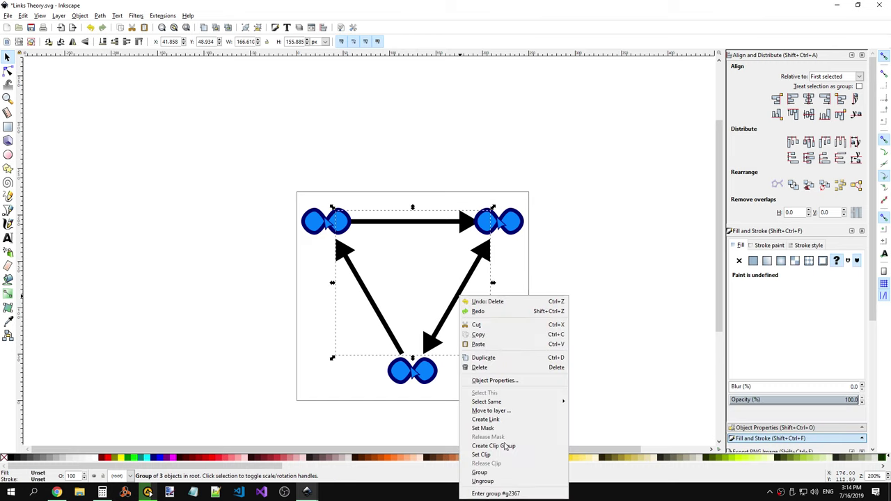
{"action": "left_click", "coordinate": [504, 476]}
{"action": "left_click", "coordinate": [495, 331]}
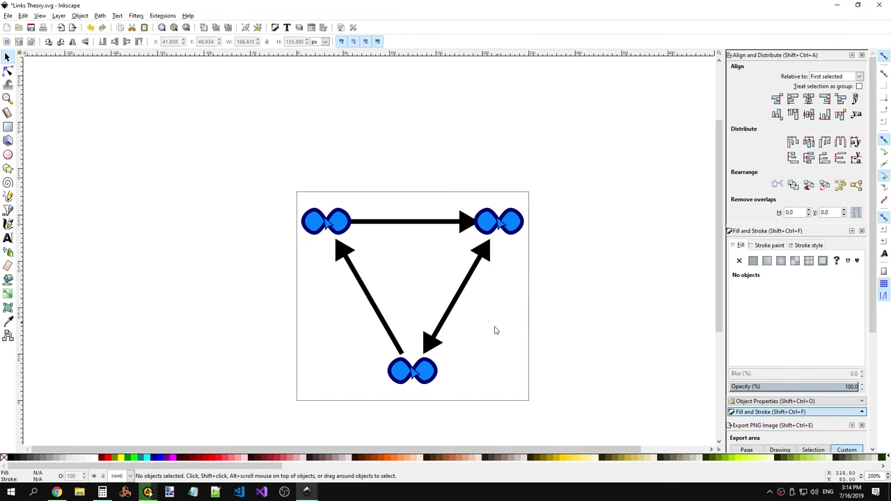
{"action": "left_click", "coordinate": [451, 299]}
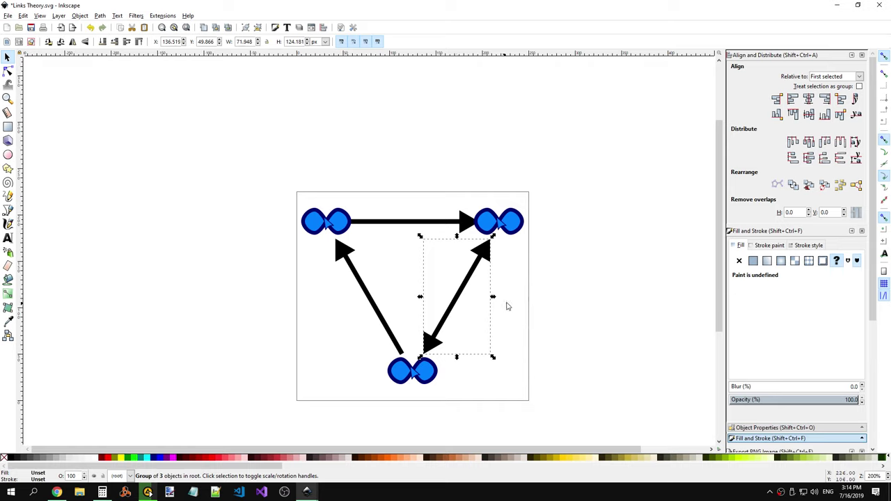
{"action": "left_click", "coordinate": [438, 252]}
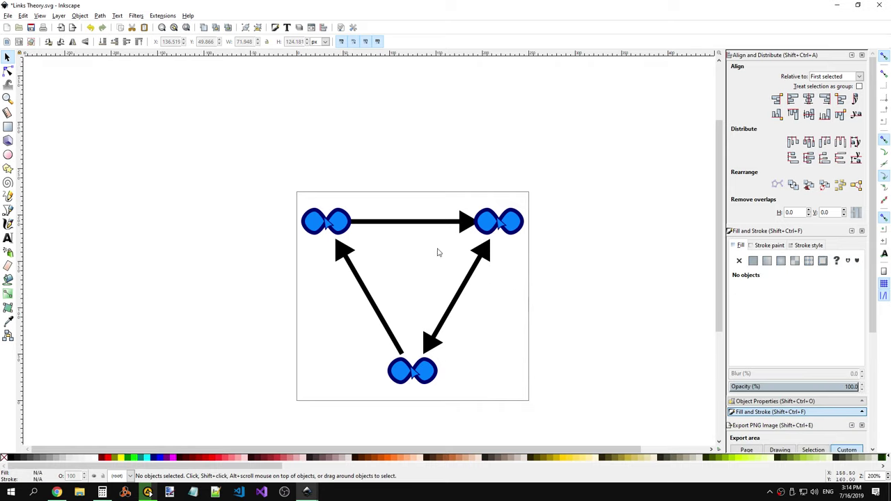
{"action": "left_click", "coordinate": [404, 227]}
{"action": "left_click", "coordinate": [414, 288]}
{"action": "left_click", "coordinate": [491, 222]}
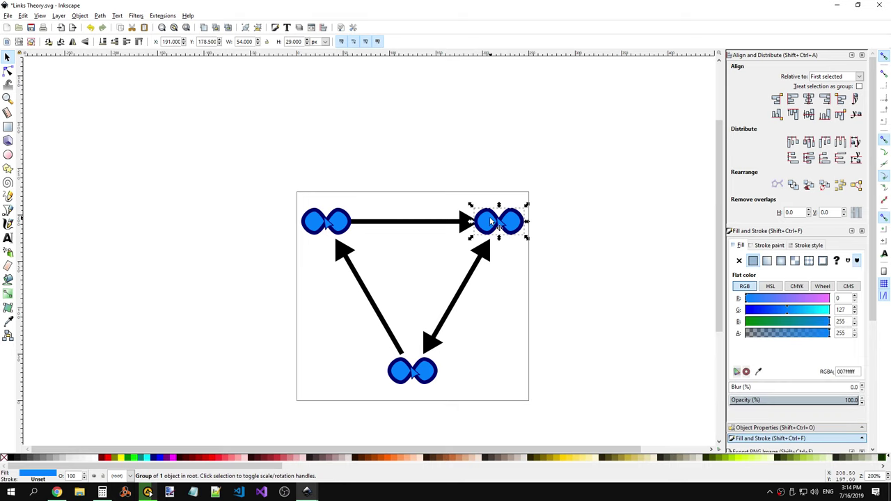
Step: Shorten the top arrow by dragging its left and right ends inward
{"action": "left_click", "coordinate": [415, 224]}
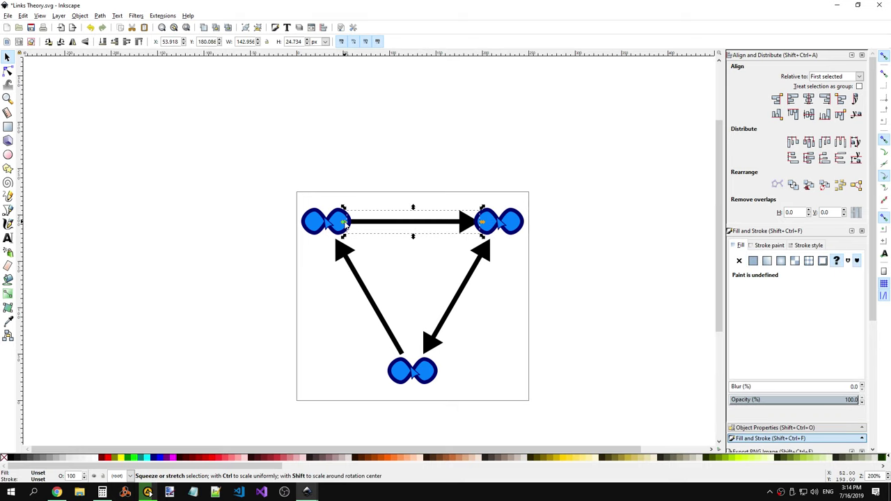
{"action": "left_click_drag", "start_coordinate": [345, 221], "coordinate": [356, 222]}
{"action": "left_click_drag", "start_coordinate": [484, 223], "coordinate": [477, 222]}
{"action": "left_click", "coordinate": [457, 264]}
{"action": "left_click", "coordinate": [446, 305]}
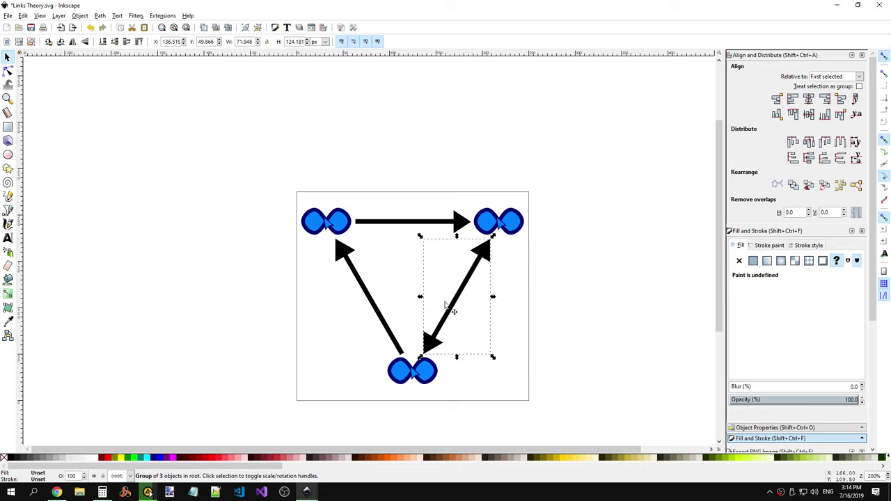
{"action": "left_click", "coordinate": [362, 278]}
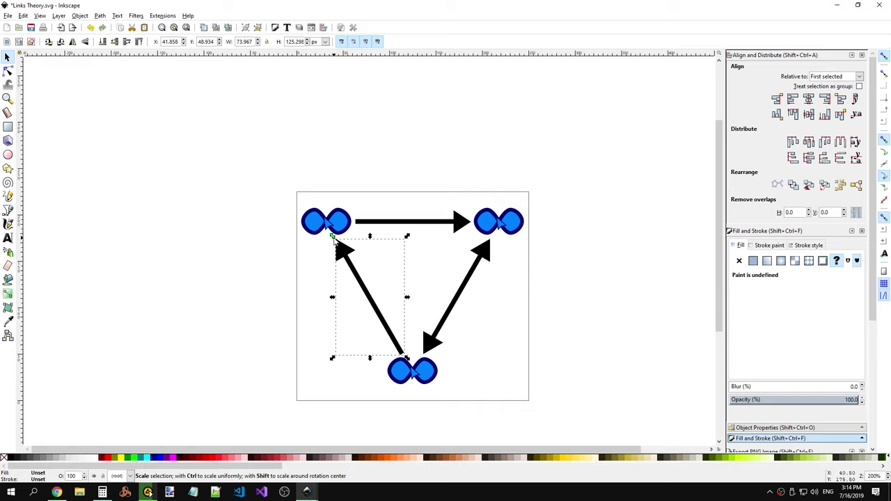
{"action": "left_click", "coordinate": [418, 285]}
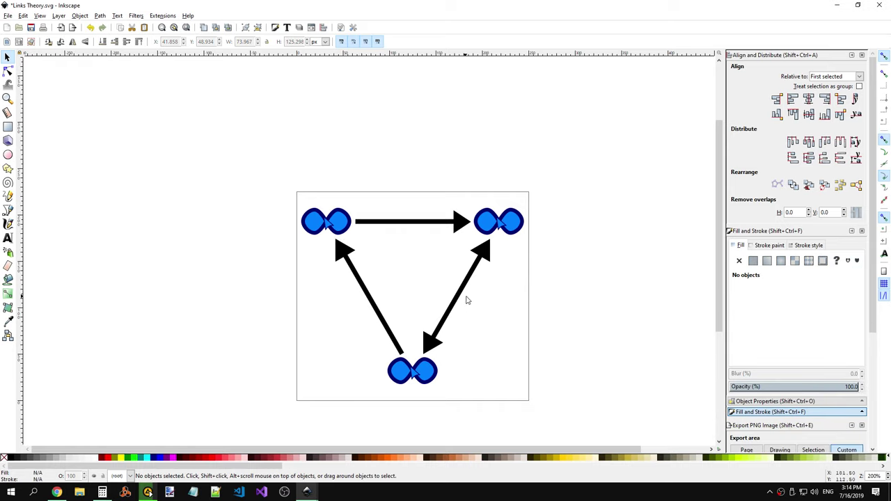
Step: Ungroup the right diagonal arrow and snap its upper arrowhead onto the line end
{"action": "left_click", "coordinate": [456, 304]}
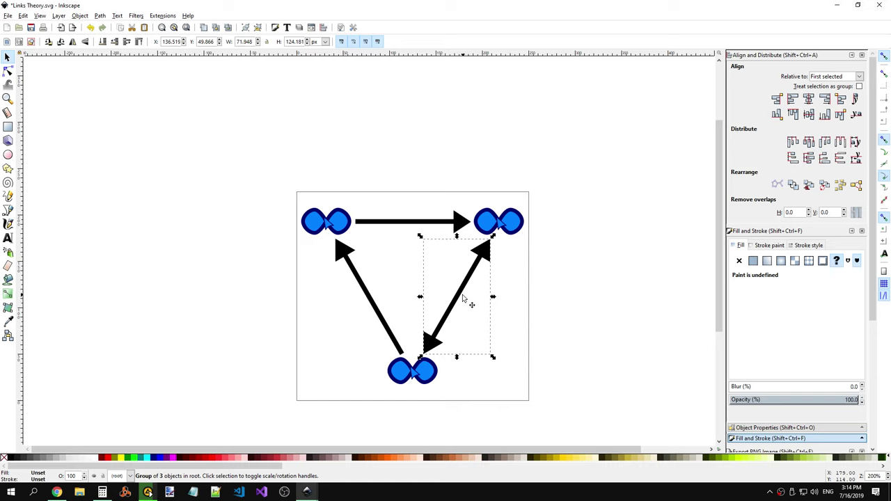
{"action": "right_click", "coordinate": [461, 295]}
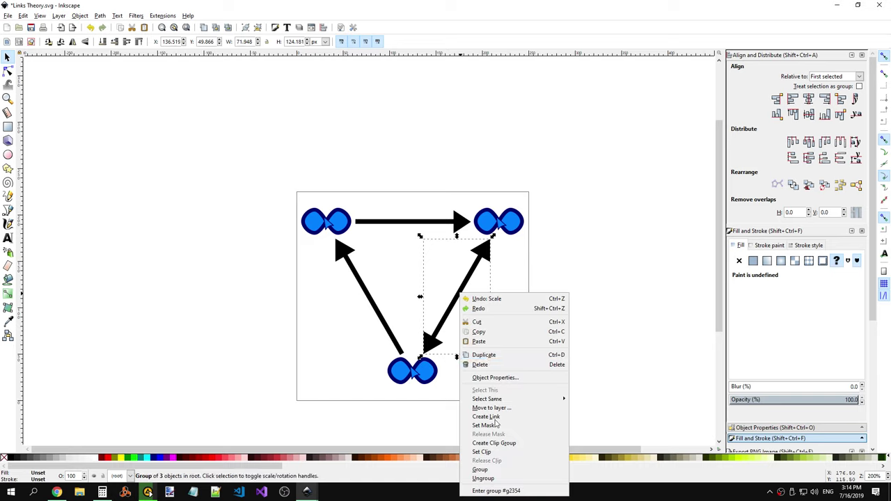
{"action": "left_click", "coordinate": [502, 479]}
{"action": "left_click", "coordinate": [512, 303]}
{"action": "left_click", "coordinate": [463, 291]}
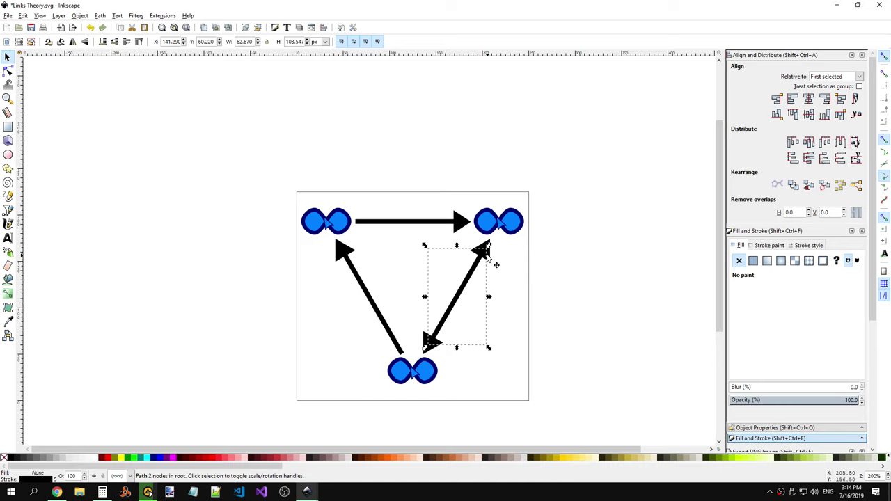
{"action": "left_click", "coordinate": [490, 258]}
{"action": "left_click_drag", "start_coordinate": [494, 262], "coordinate": [499, 260]}
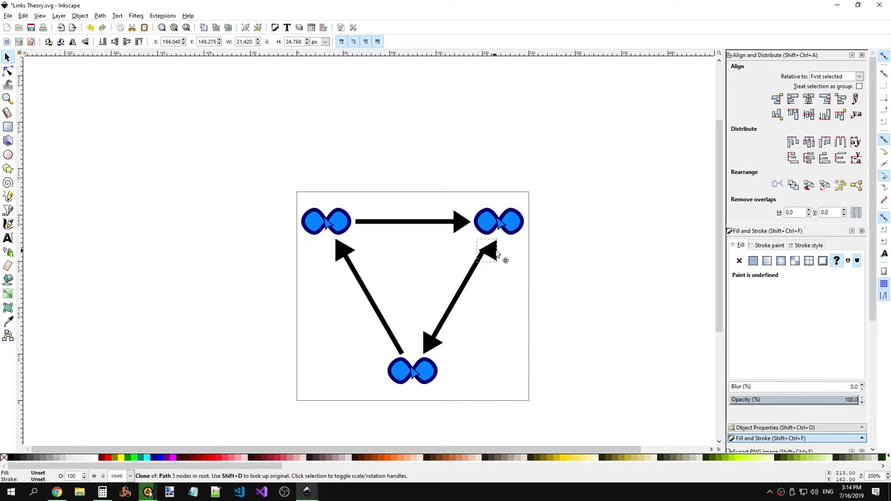
{"action": "left_click", "coordinate": [497, 307]}
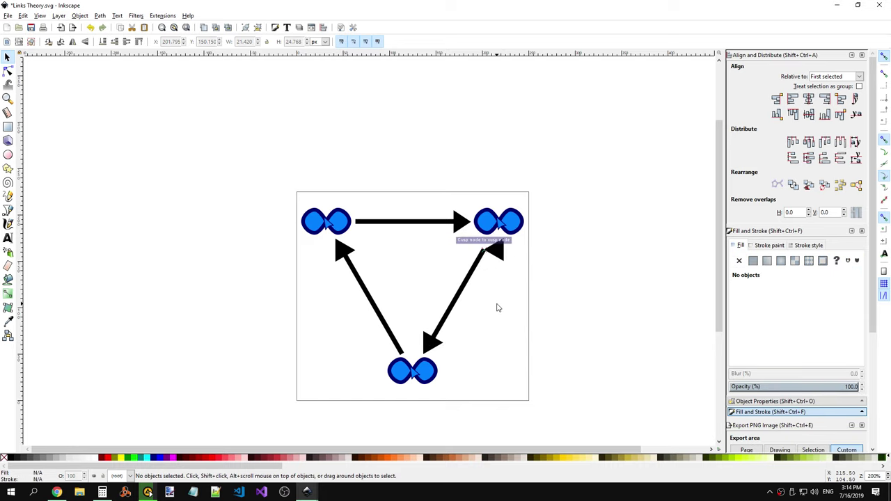
Step: Ungroup the top-right, bottom and top-left infinity nodes
{"action": "left_click", "coordinate": [502, 229]}
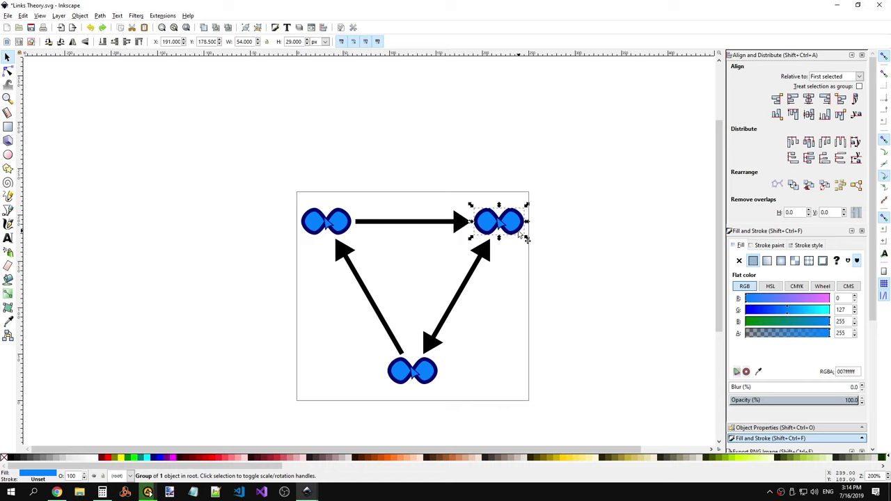
{"action": "right_click", "coordinate": [518, 232]}
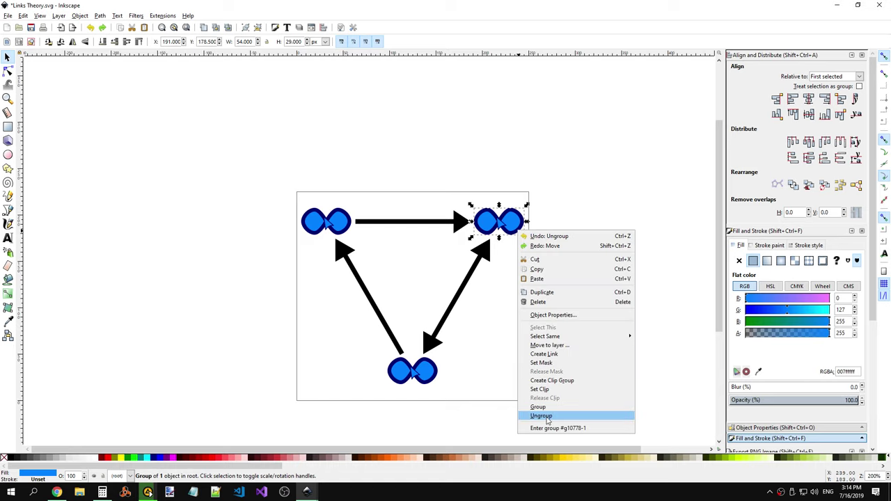
{"action": "left_click", "coordinate": [547, 417]}
{"action": "left_click", "coordinate": [481, 309]}
{"action": "left_click", "coordinate": [426, 387]}
{"action": "right_click", "coordinate": [427, 388]}
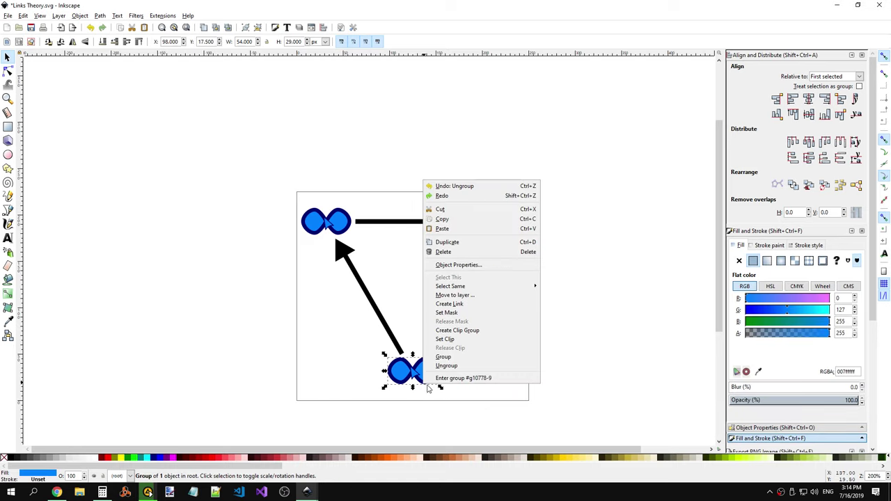
{"action": "left_click", "coordinate": [446, 365]}
{"action": "right_click", "coordinate": [339, 233]}
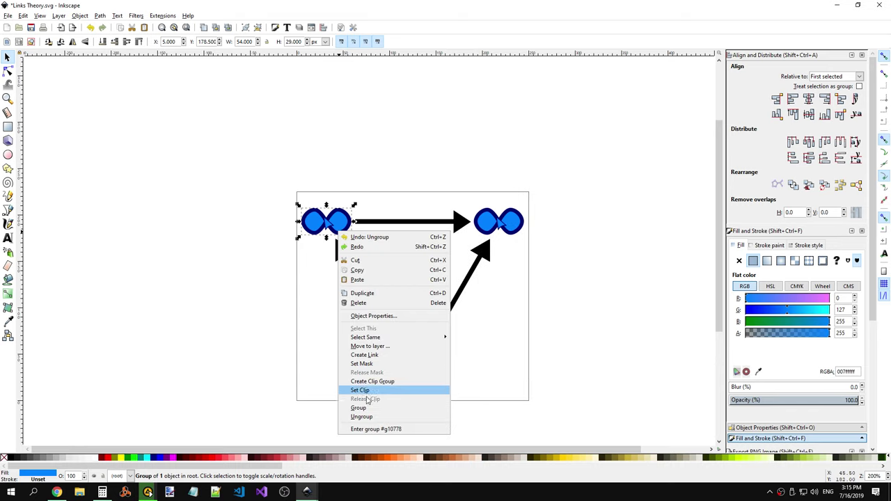
{"action": "left_click", "coordinate": [369, 417]}
{"action": "left_click", "coordinate": [479, 276]}
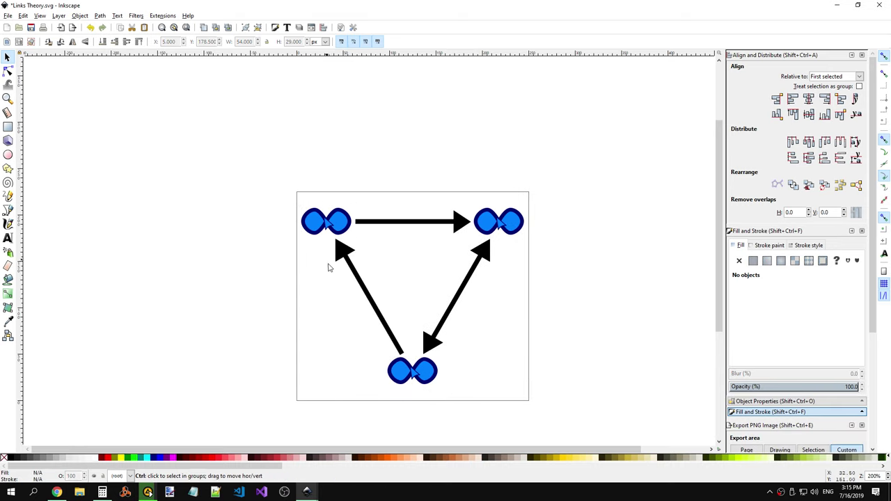
{"action": "scroll", "coordinate": [324, 230], "scroll_direction": "up", "scroll_amount": 5, "text": "ctrl"}
{"action": "scroll", "coordinate": [327, 206], "scroll_direction": "up", "scroll_amount": 3}
{"action": "scroll", "coordinate": [327, 184], "scroll_direction": "up", "scroll_amount": 2}
Step: Set the top-left infinity loop path's end marker to none in Stroke style
{"action": "left_click", "coordinate": [317, 161]}
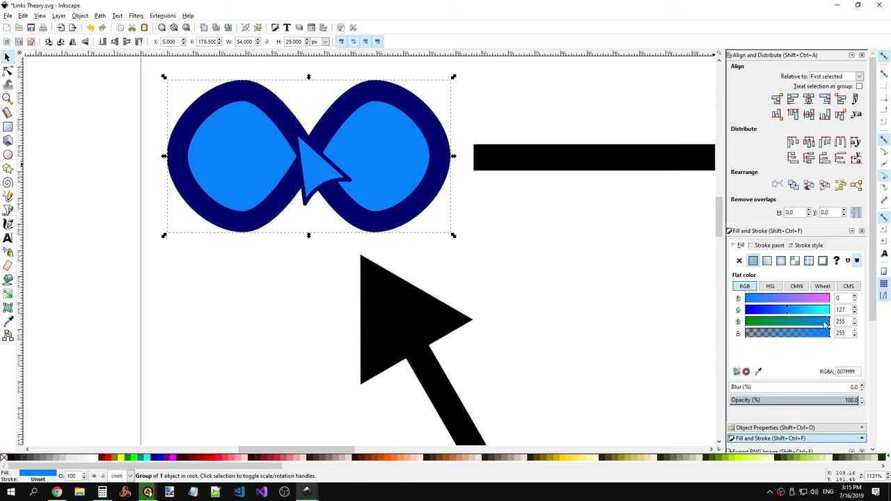
{"action": "left_click", "coordinate": [770, 246]}
{"action": "left_click", "coordinate": [806, 246]}
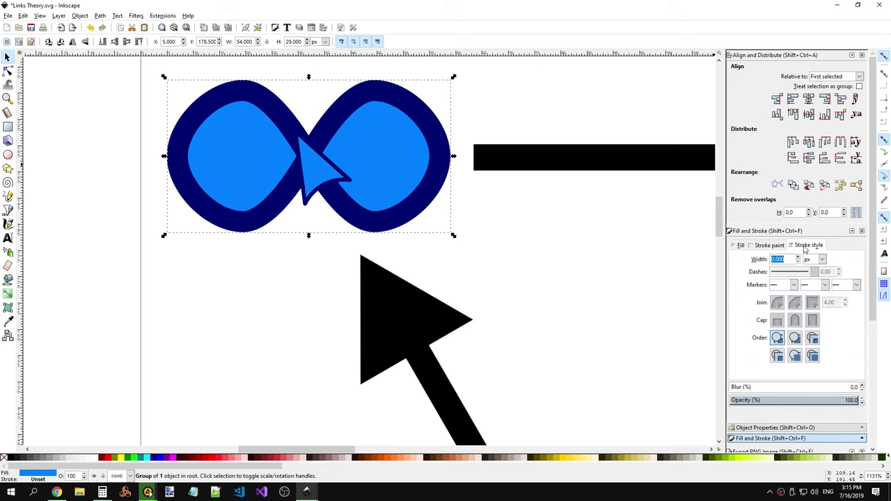
{"action": "left_click", "coordinate": [401, 222]}
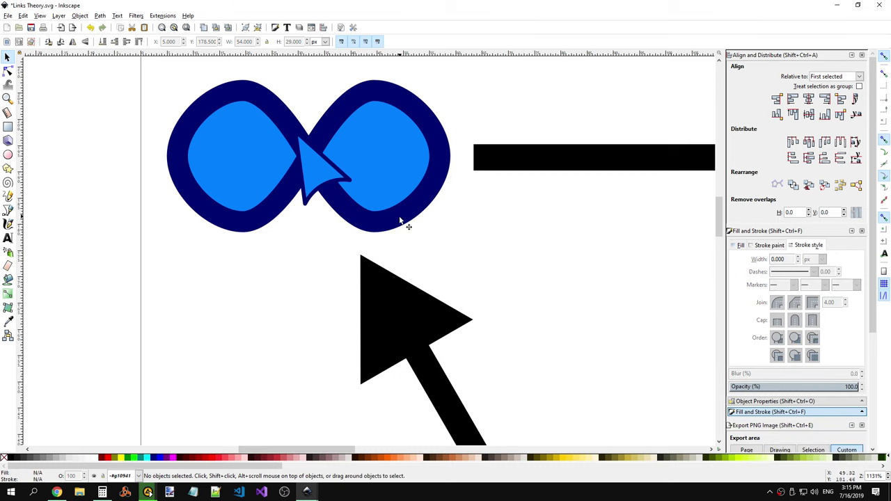
{"action": "left_click", "coordinate": [354, 213]}
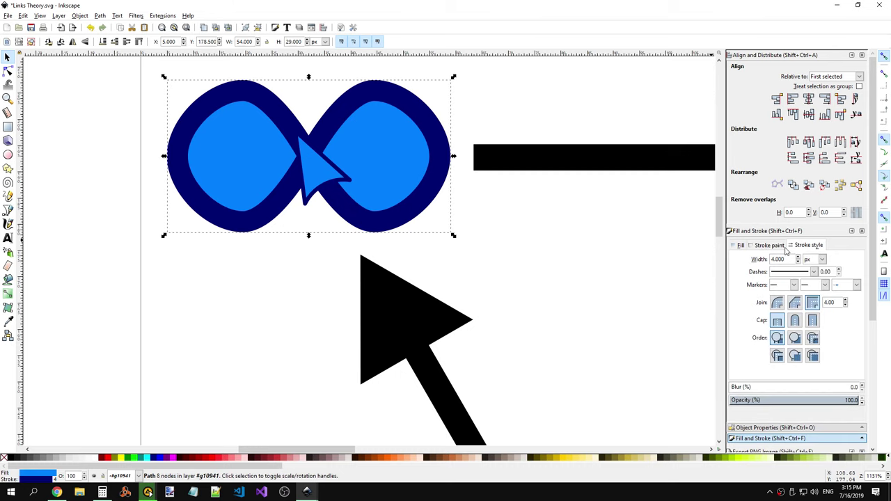
{"action": "left_click", "coordinate": [8, 71]}
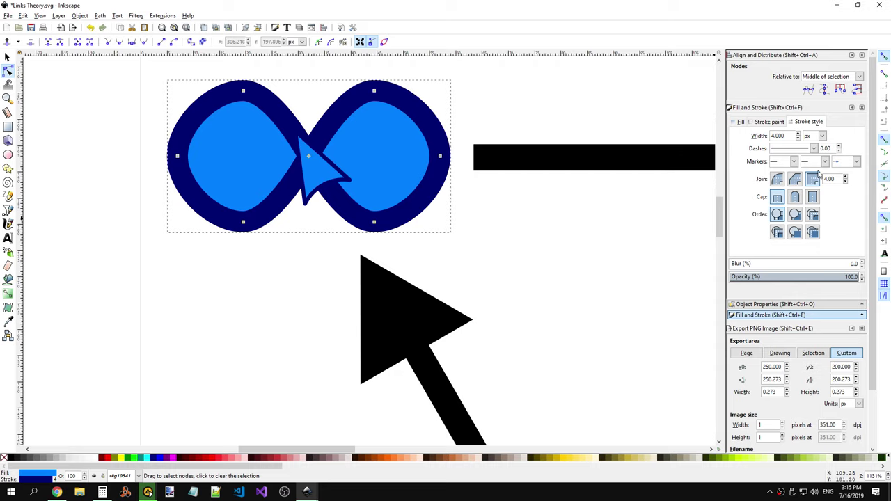
{"action": "left_click", "coordinate": [849, 162]}
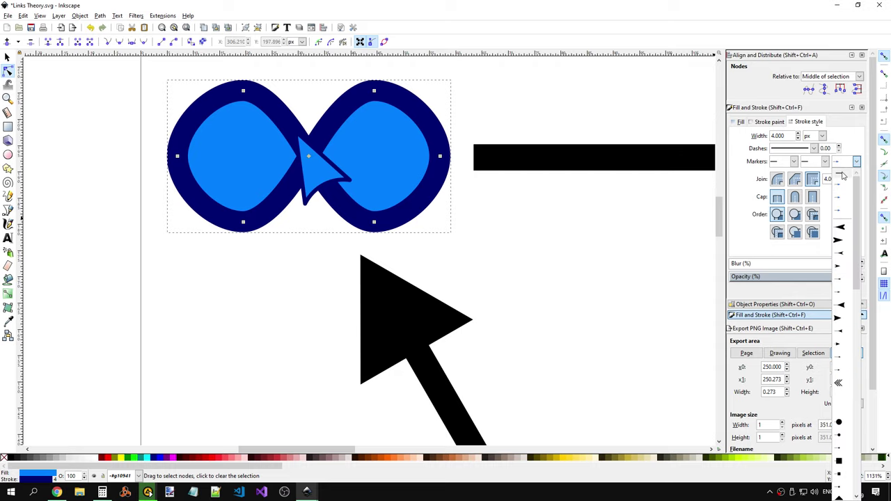
{"action": "left_click", "coordinate": [844, 179]}
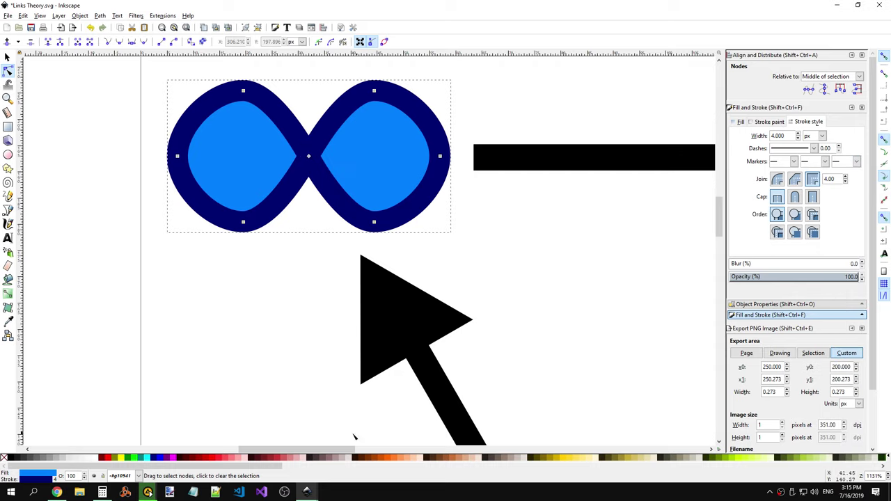
Step: Set the end marker to none on the top-right and bottom infinity loops
{"action": "scroll", "coordinate": [355, 449], "scroll_direction": "right", "scroll_amount": 5}
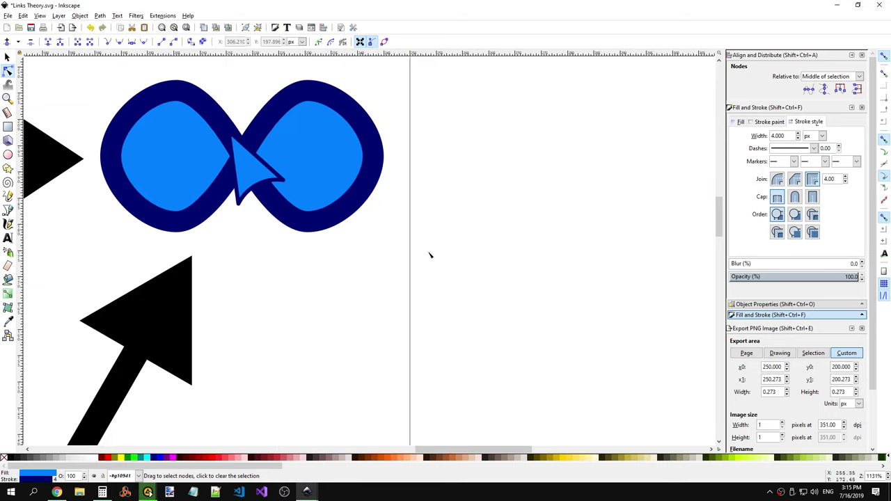
{"action": "left_click", "coordinate": [355, 199]}
{"action": "left_click", "coordinate": [845, 162]}
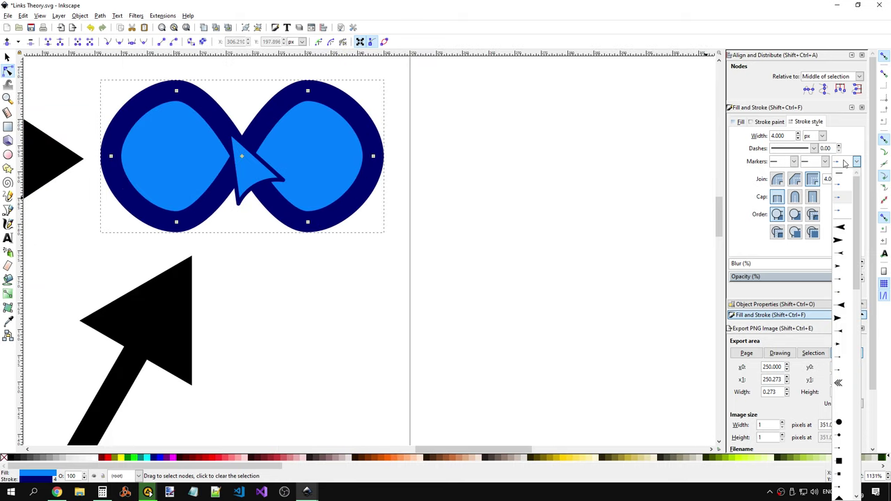
{"action": "left_click", "coordinate": [845, 177]}
{"action": "scroll", "coordinate": [347, 230], "scroll_direction": "down", "scroll_amount": 5}
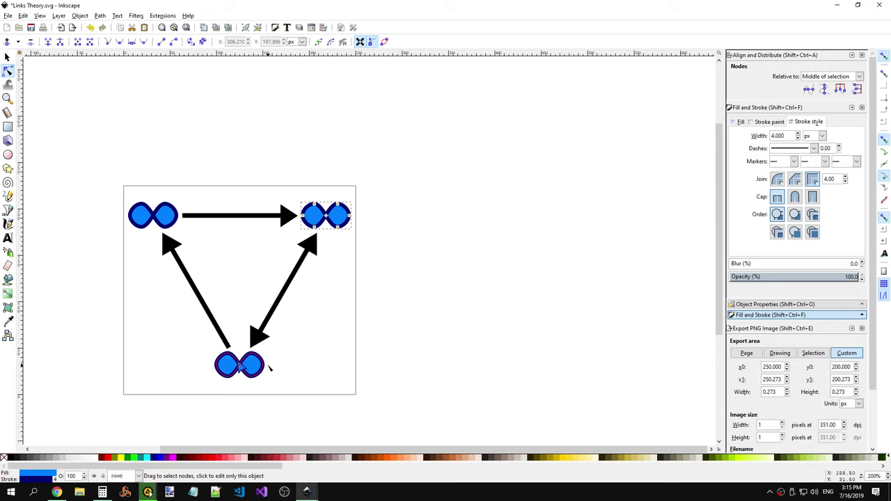
{"action": "left_click", "coordinate": [845, 161]}
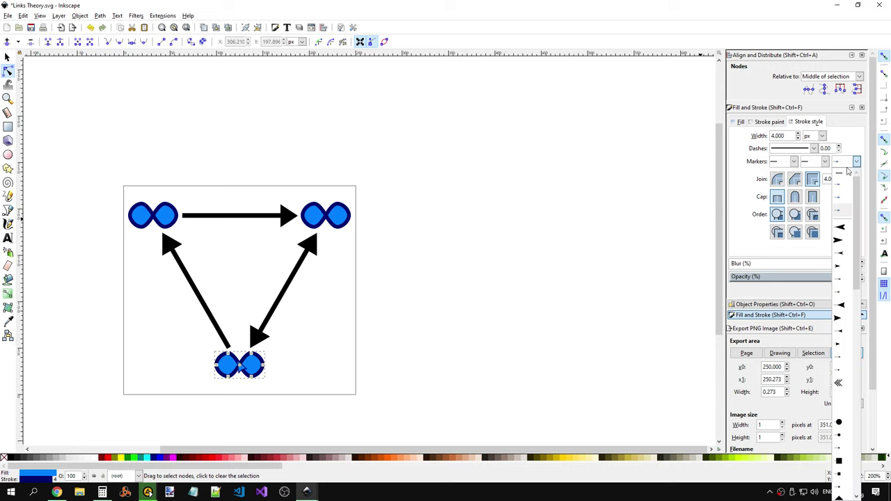
{"action": "left_click", "coordinate": [529, 288]}
{"action": "scroll", "coordinate": [293, 313], "scroll_direction": "left", "scroll_amount": 2}
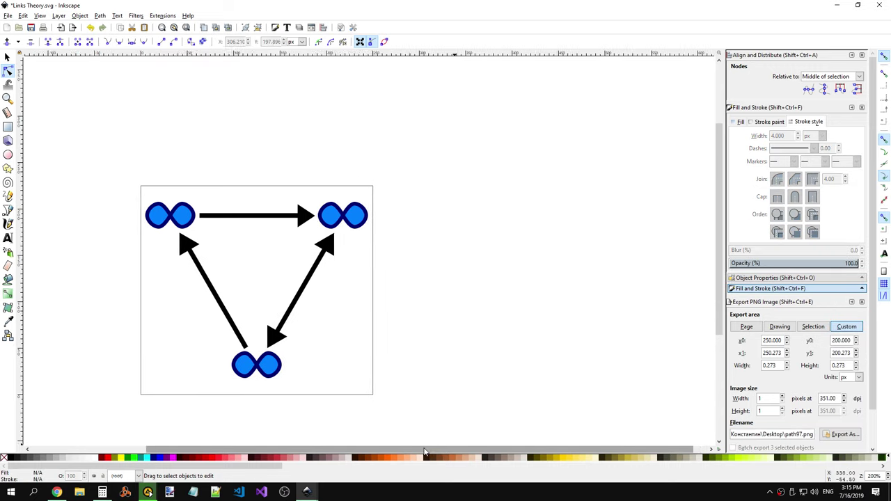
{"action": "scroll", "coordinate": [250, 230], "scroll_direction": "left", "scroll_amount": 2}
{"action": "scroll", "coordinate": [237, 216], "scroll_direction": "up", "scroll_amount": 6}
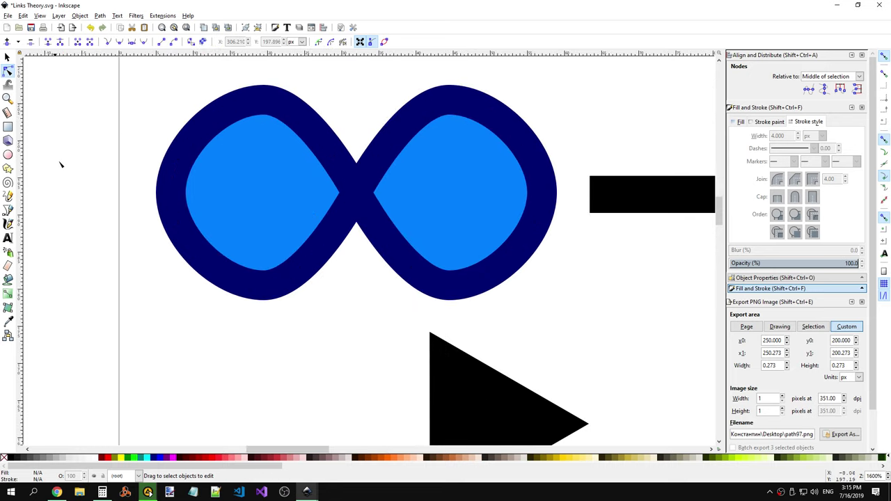
Step: Start a trial Bezier path below the loop, then cancel it
{"action": "left_click", "coordinate": [8, 223]}
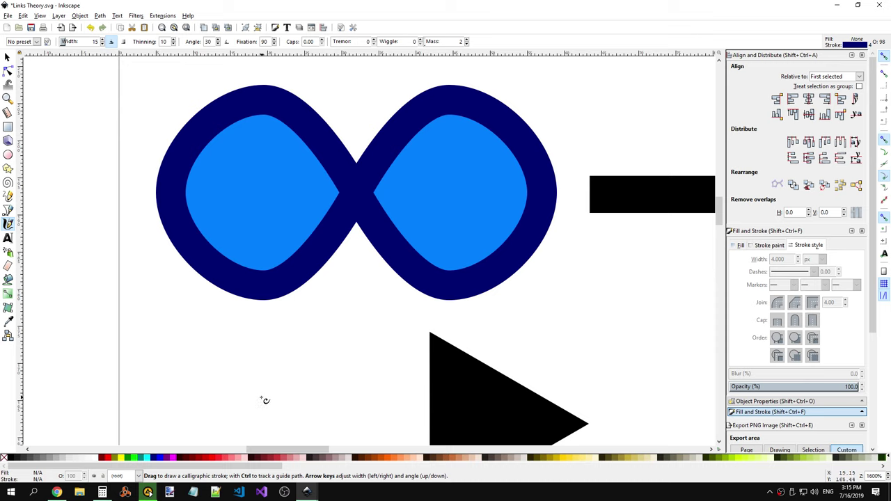
{"action": "scroll", "coordinate": [220, 304], "scroll_direction": "down", "scroll_amount": 1}
{"action": "left_click", "coordinate": [8, 210]}
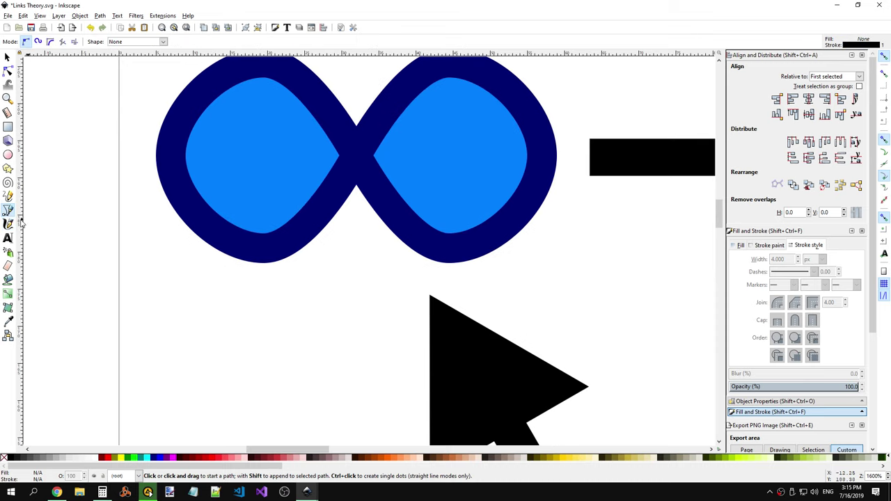
{"action": "left_click", "coordinate": [209, 307]}
{"action": "left_click", "coordinate": [225, 333]}
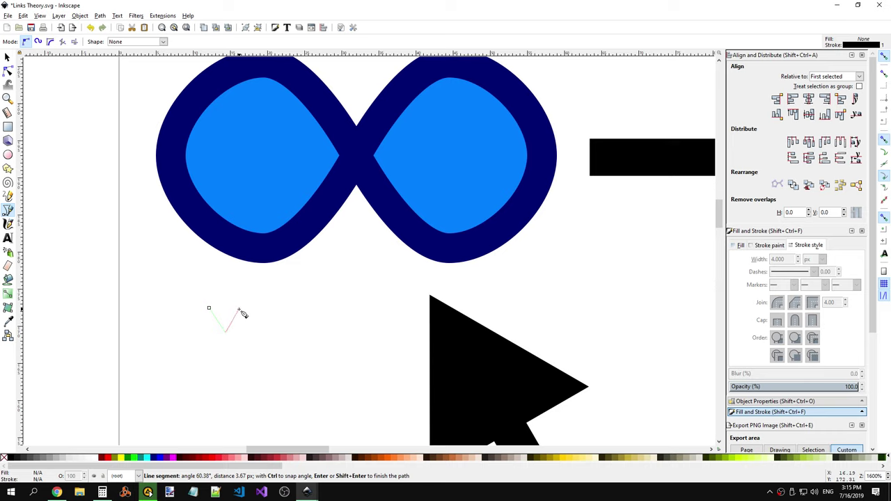
{"action": "key", "text": "BackSpace"}
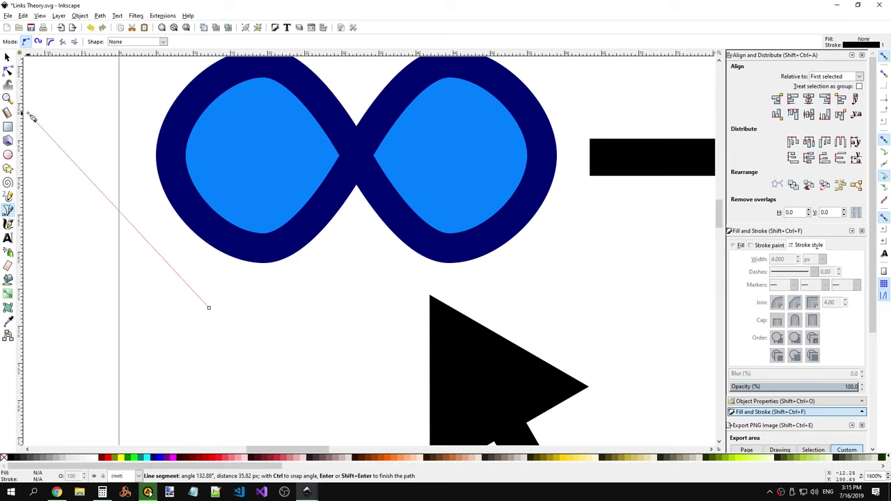
{"action": "key", "text": "Return"}
Step: Draw a small closed black triangle with the Pen tool below the loop's left half
{"action": "left_click", "coordinate": [8, 57]}
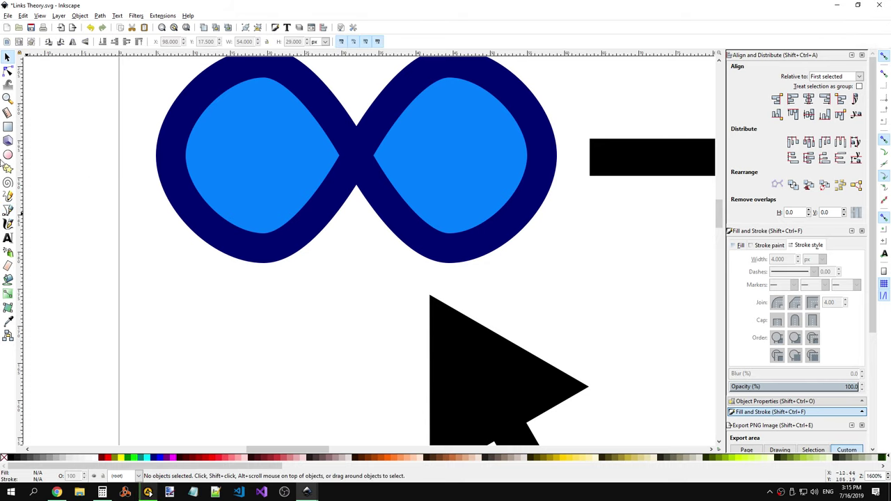
{"action": "left_click", "coordinate": [8, 211]}
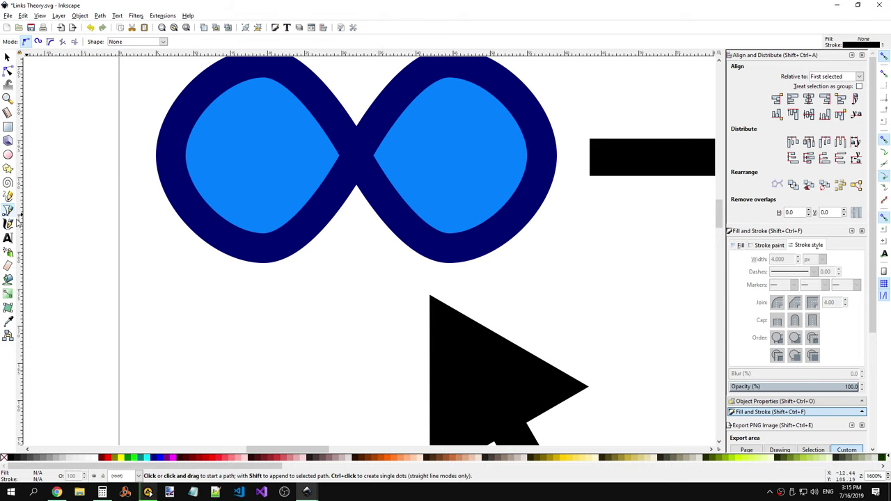
{"action": "left_click", "coordinate": [219, 337]}
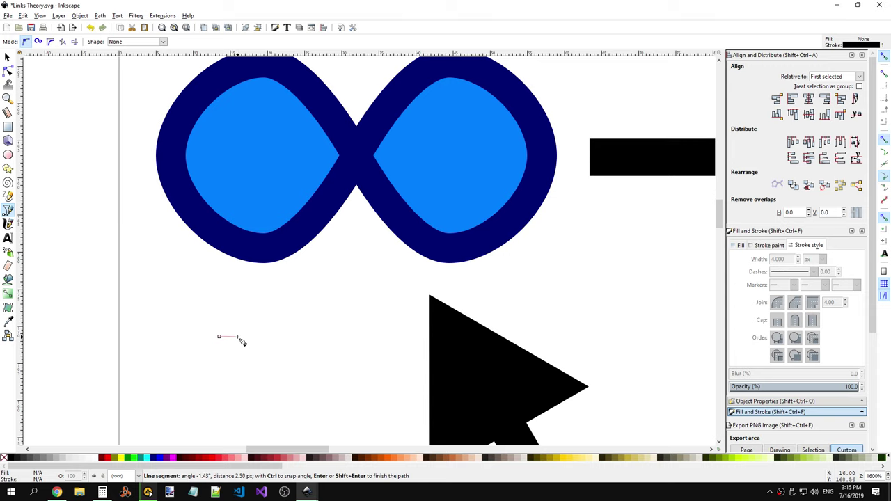
{"action": "left_click", "coordinate": [227, 323]}
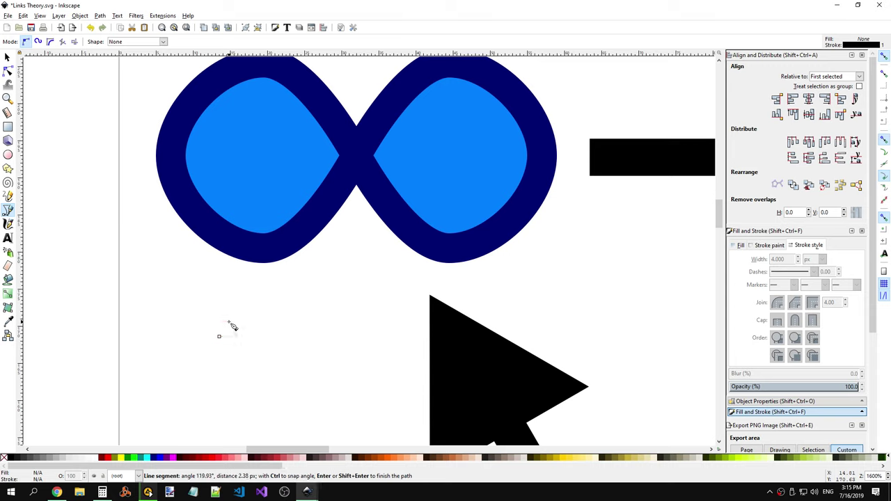
{"action": "left_click", "coordinate": [219, 337]}
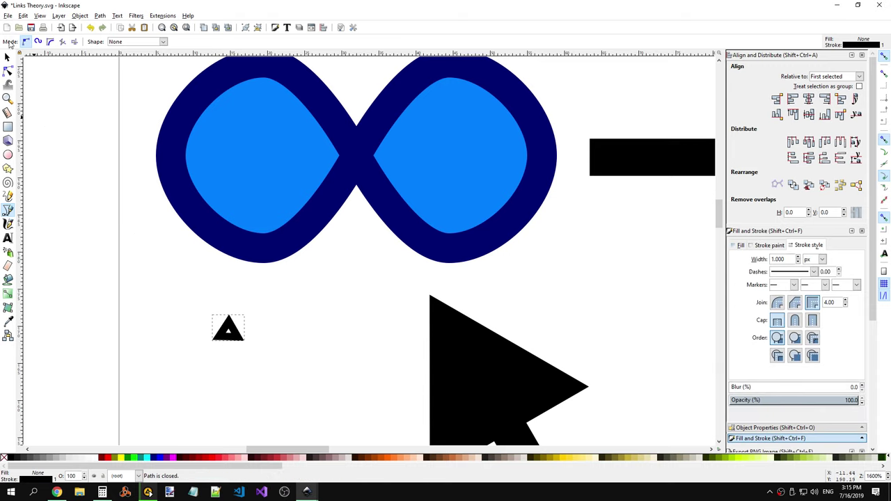
{"action": "left_click", "coordinate": [7, 57]}
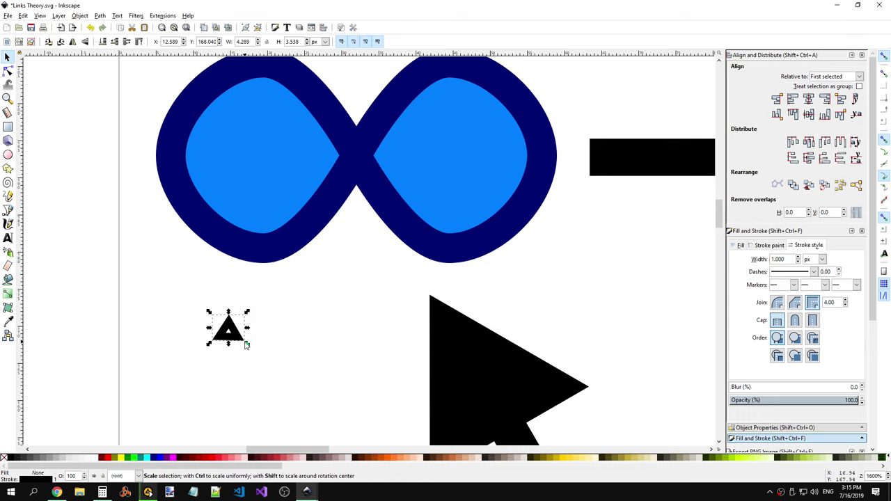
Step: Resize the triangle slightly and set one corner node's X to 13.5
{"action": "mouse_move", "coordinate": [247, 344]}
{"action": "left_mouse_down"}
{"action": "mouse_move", "coordinate": [255, 334]}
{"action": "mouse_move", "coordinate": [255, 344]}
{"action": "mouse_move", "coordinate": [244, 342]}
{"action": "left_mouse_up"}
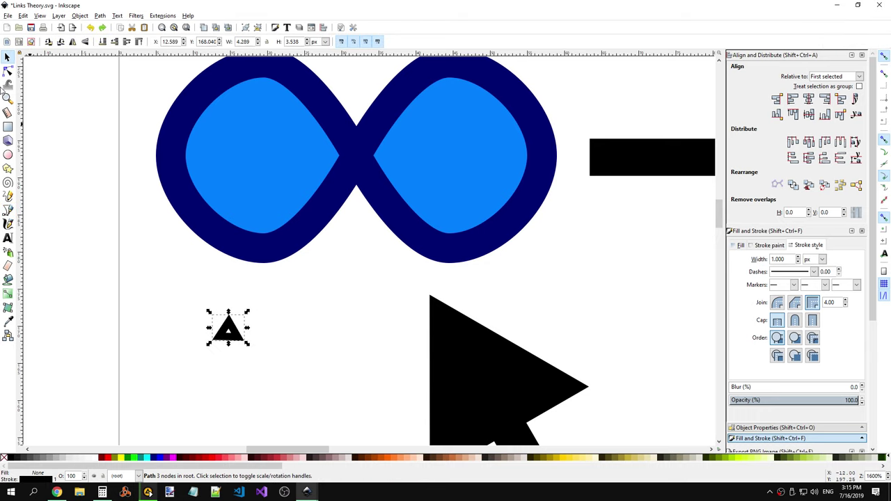
{"action": "left_click", "coordinate": [7, 71]}
{"action": "left_click", "coordinate": [219, 337]}
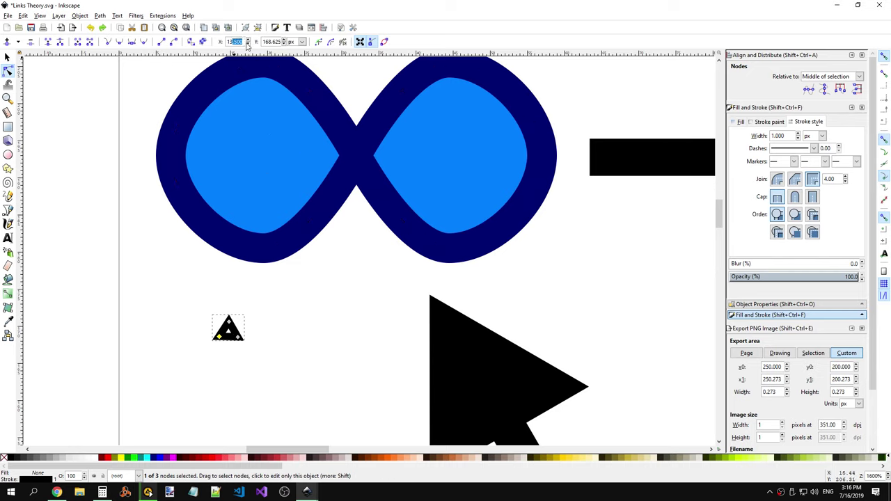
{"action": "type", "text": "130"}
{"action": "key", "text": "Return"}
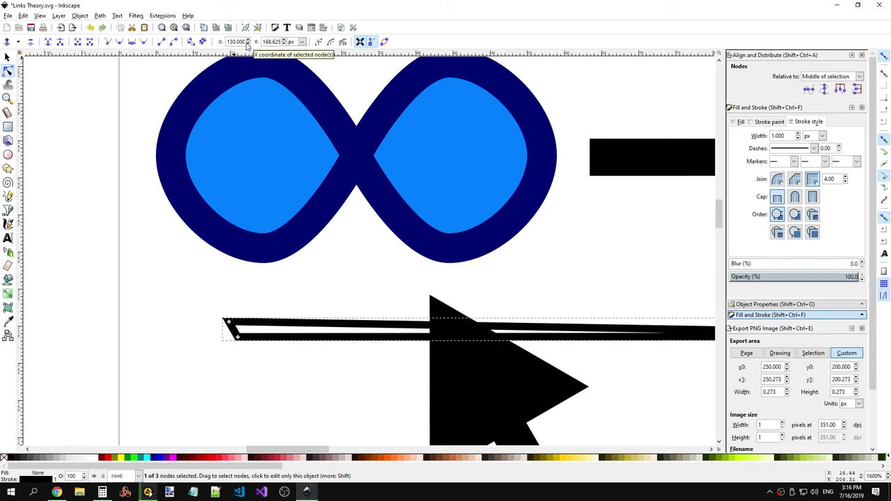
{"action": "type", "text": "13.5"}
{"action": "key", "text": "Return"}
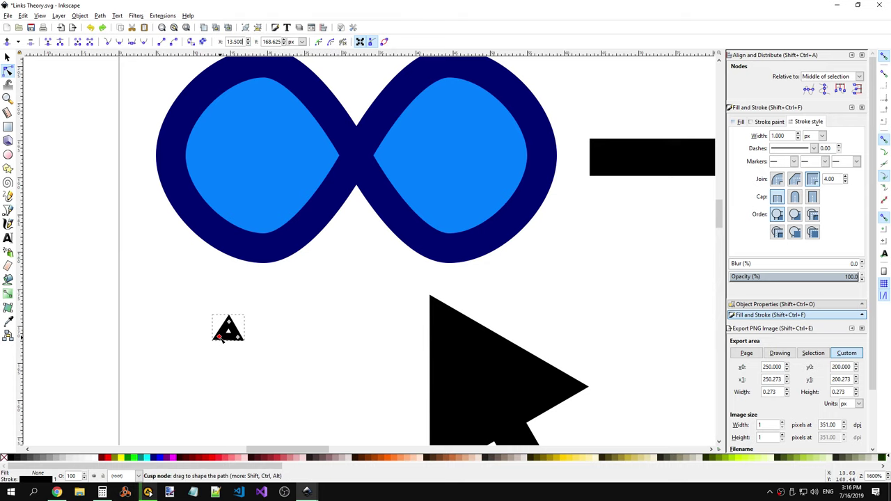
Step: Place the bottom-left corner at X 13, Y 168, undoing a mistyped Y
{"action": "left_click_drag", "start_coordinate": [219, 341], "coordinate": [218, 342]}
{"action": "type", "text": "13"}
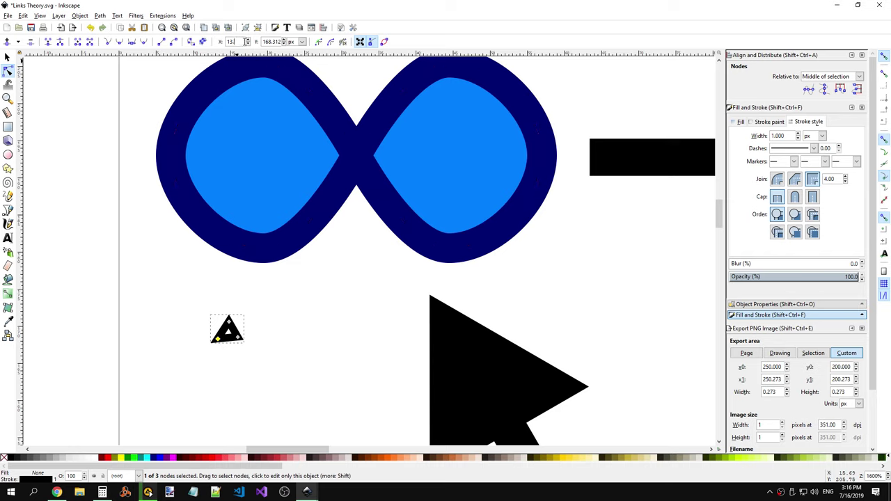
{"action": "key", "text": "Tab"}
{"action": "type", "text": "168"}
{"action": "key", "text": "Return"}
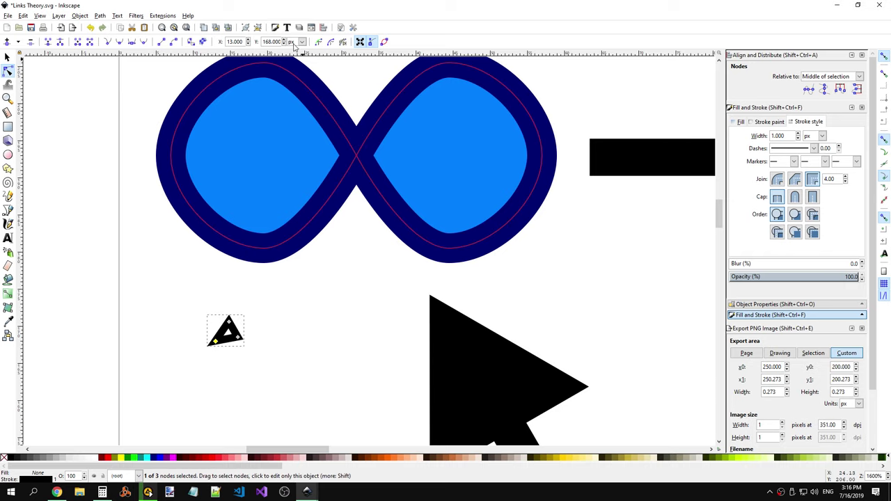
{"action": "double_click", "coordinate": [270, 42]}
{"action": "type", "text": "1"}
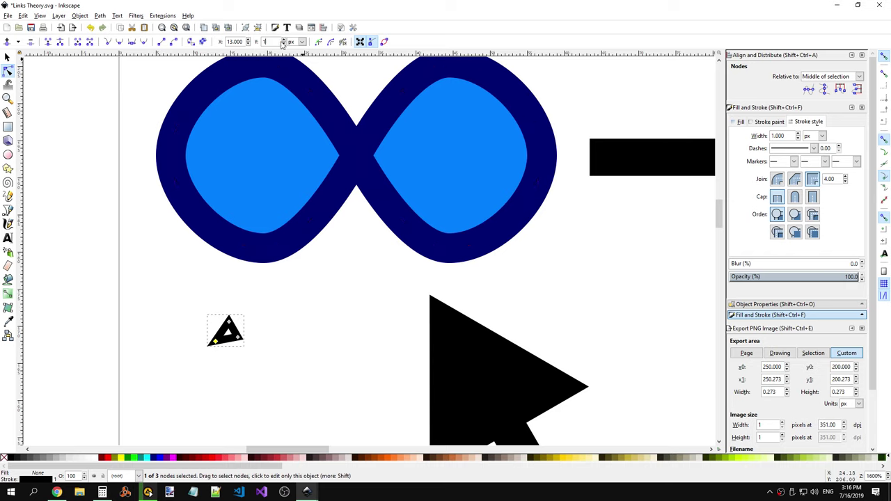
{"action": "type", "text": "6860"}
{"action": "key", "text": "Return"}
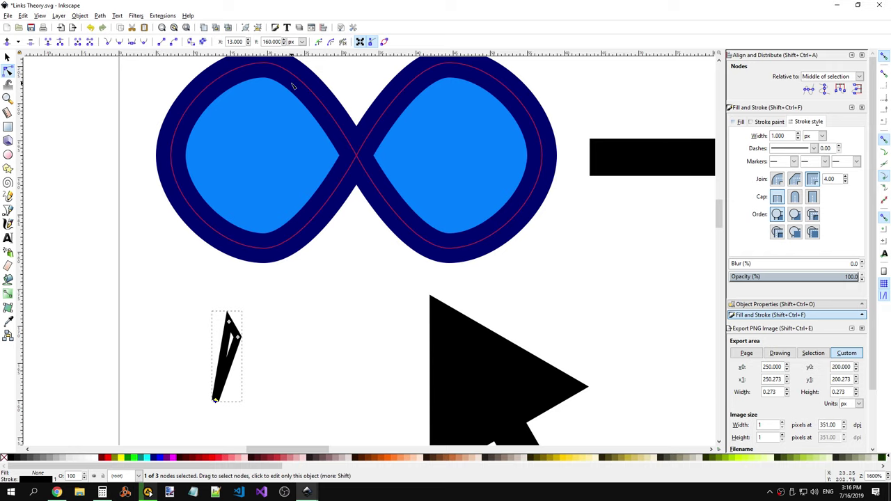
{"action": "key", "text": "ctrl+z"}
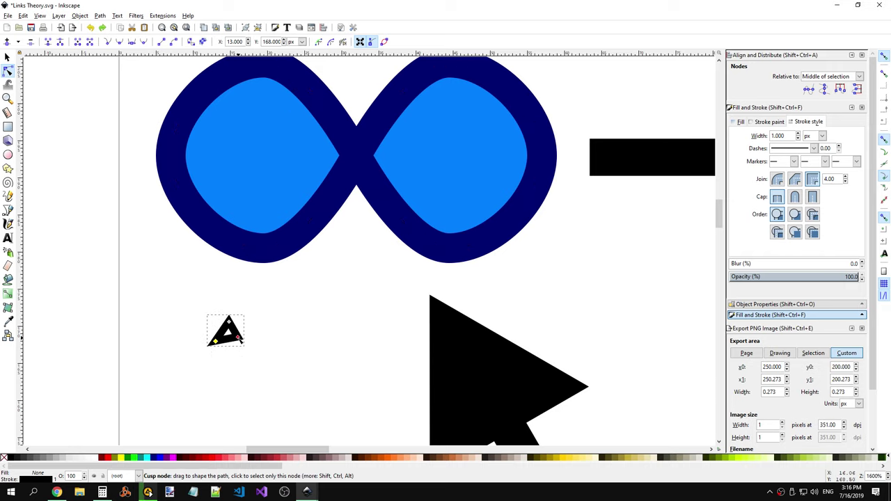
Step: Set the bottom-right corner's X to 16
{"action": "left_click_drag", "start_coordinate": [241, 343], "coordinate": [243, 343]}
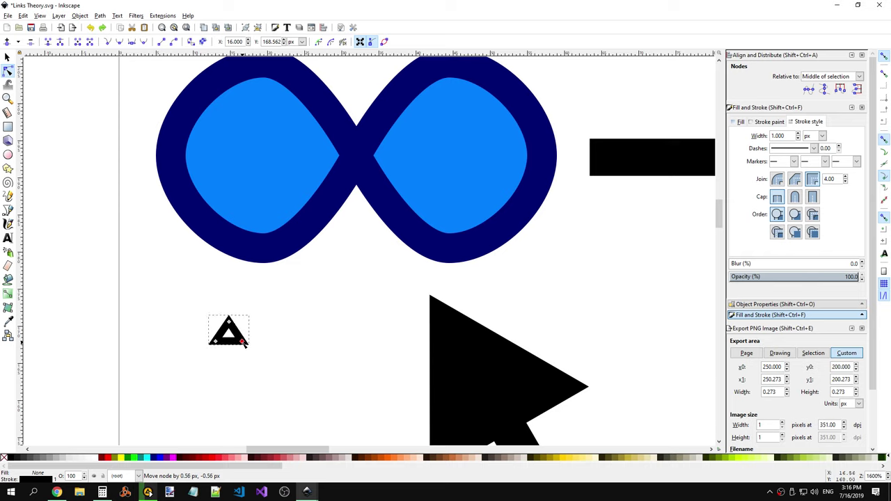
{"action": "left_click", "coordinate": [216, 341]}
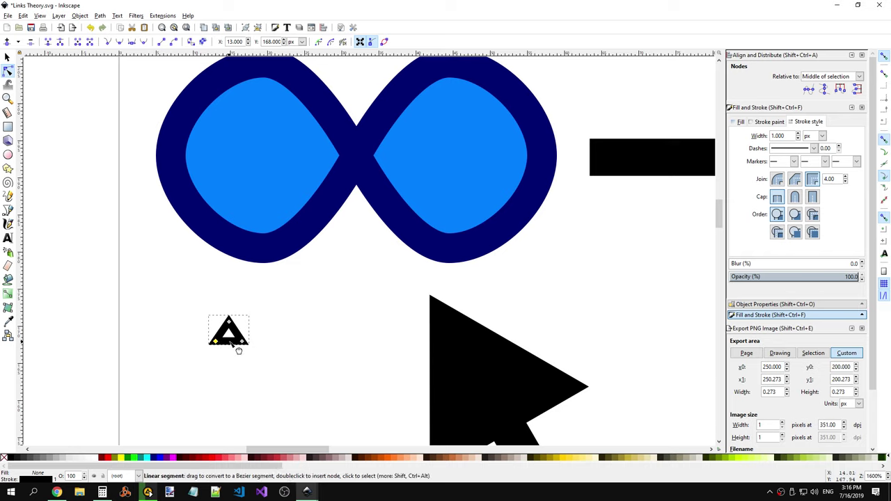
{"action": "left_click", "coordinate": [242, 342]}
{"action": "double_click", "coordinate": [240, 42]}
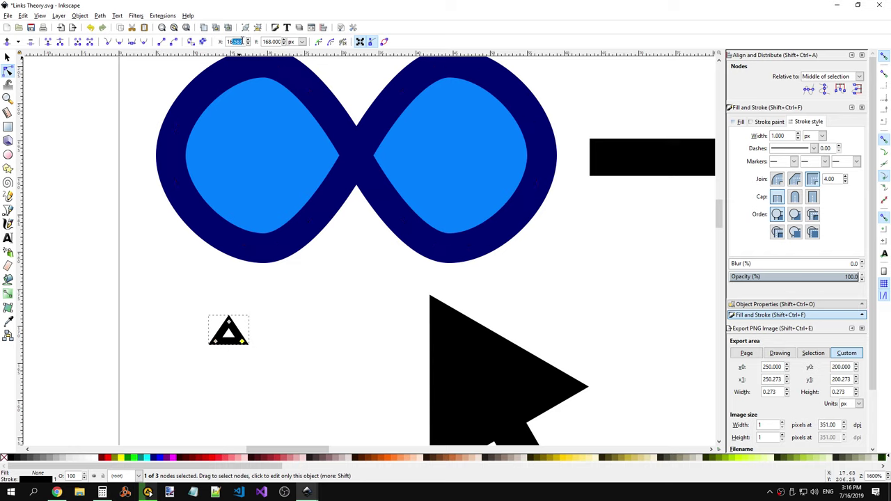
{"action": "type", "text": "160.000"}
{"action": "key", "text": "Return"}
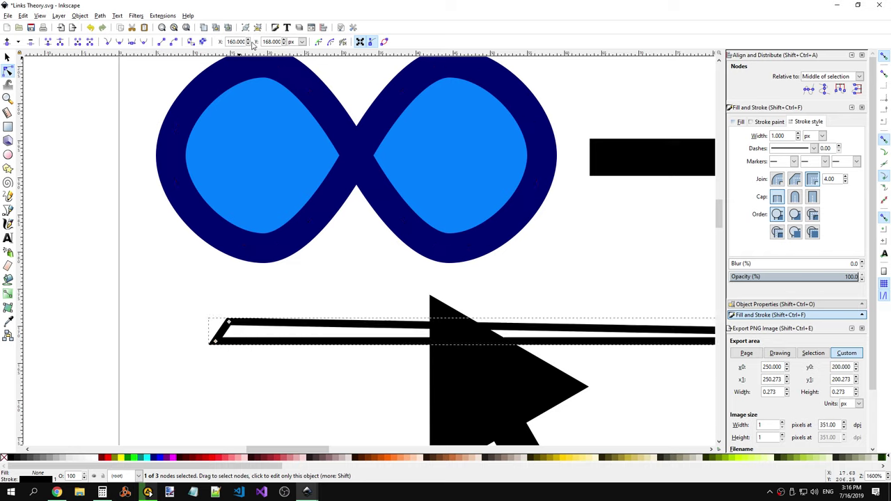
{"action": "type", "text": "16.562"}
{"action": "key", "text": "Return"}
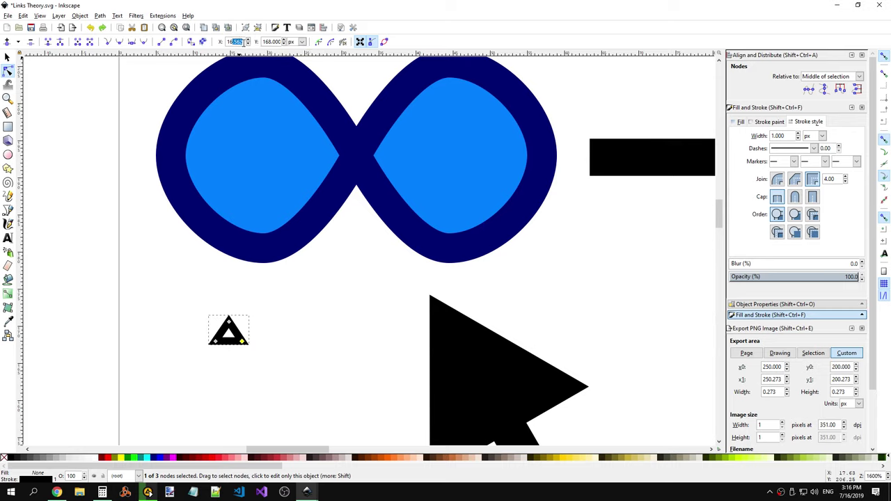
{"action": "type", "text": "16"}
{"action": "key", "text": "Return"}
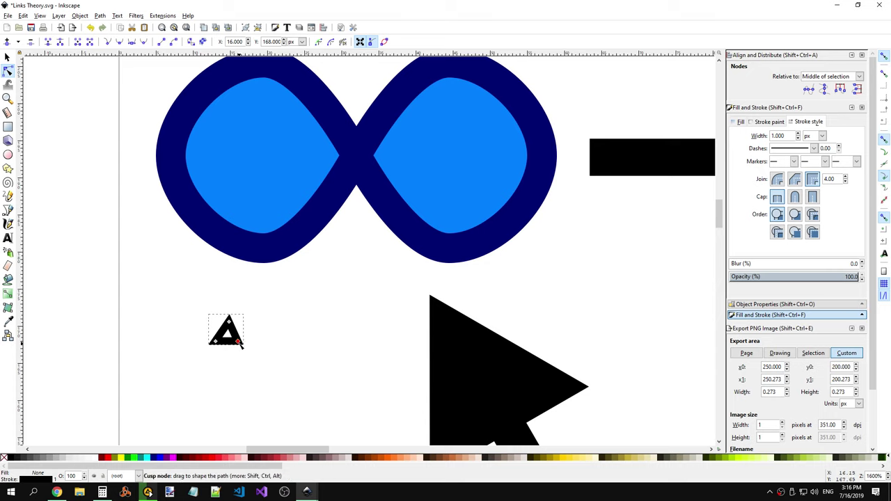
Step: Select the triangle's top apex node and open the Calculator to work out its position
{"action": "left_click_drag", "start_coordinate": [227, 323], "coordinate": [227, 324]}
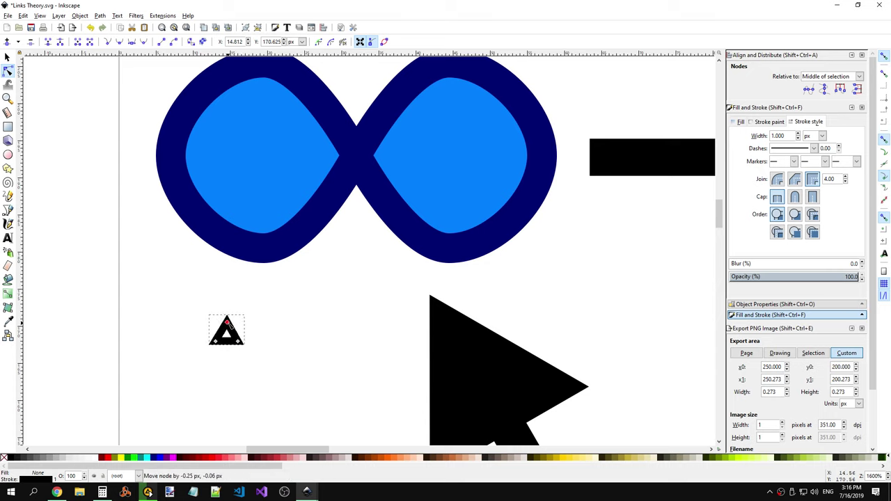
{"action": "triple_click", "coordinate": [234, 42]}
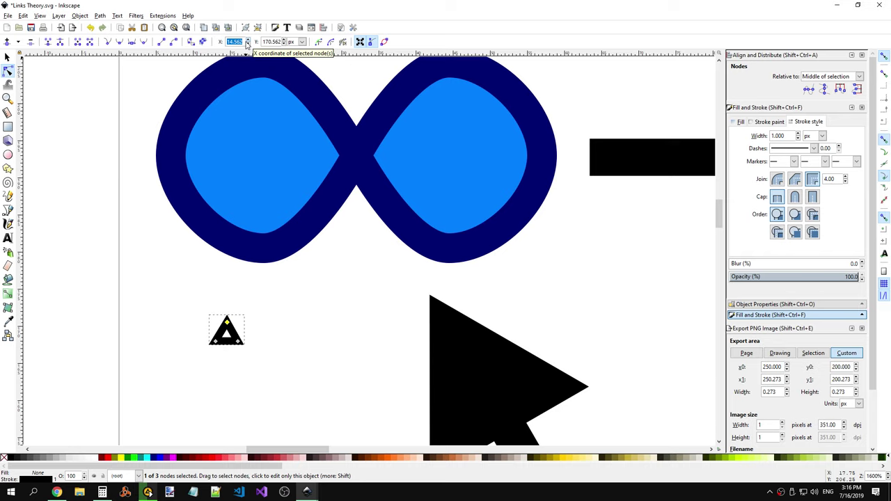
{"action": "left_click", "coordinate": [247, 43]}
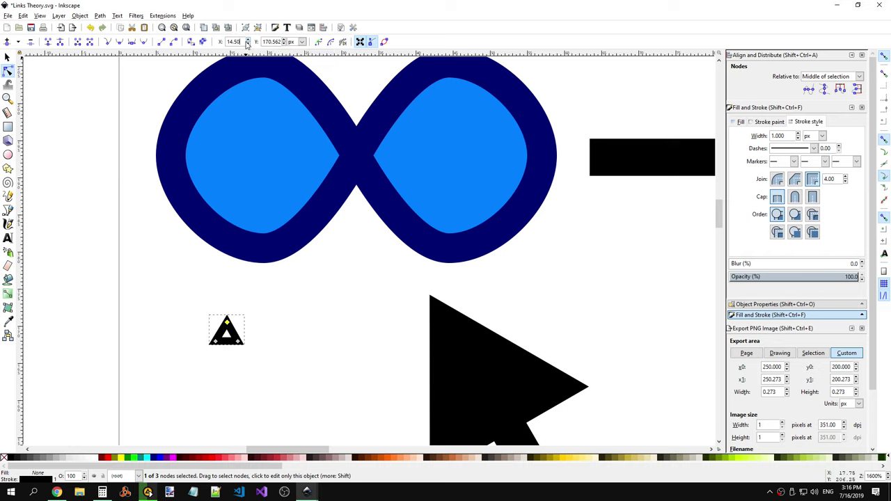
{"action": "left_click", "coordinate": [238, 342], "text": "shift"}
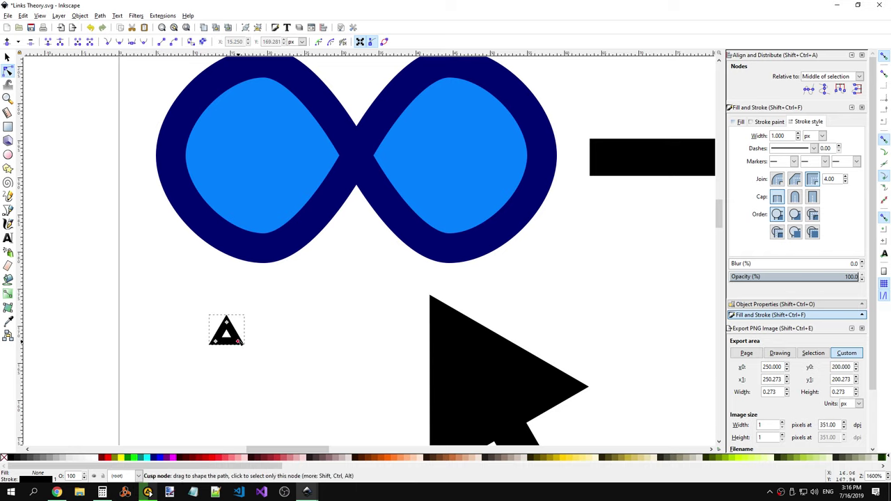
{"action": "left_click", "coordinate": [238, 359]}
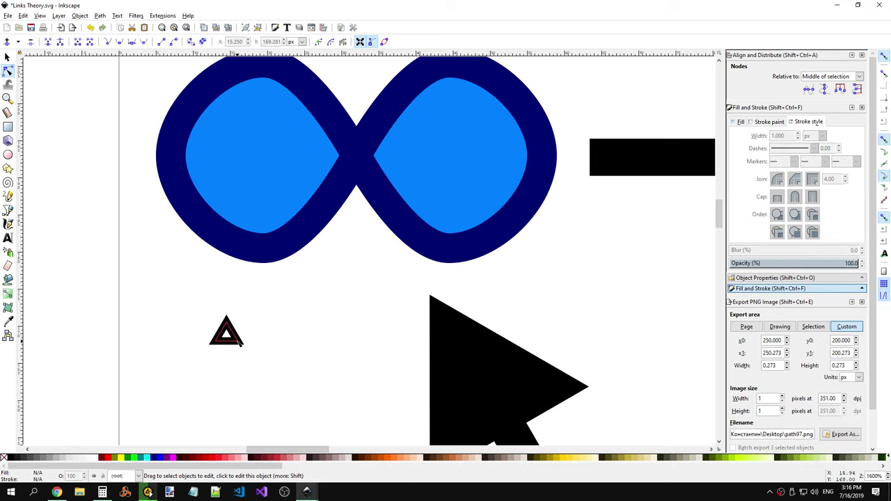
{"action": "key", "text": "Escape"}
{"action": "left_click", "coordinate": [219, 344]}
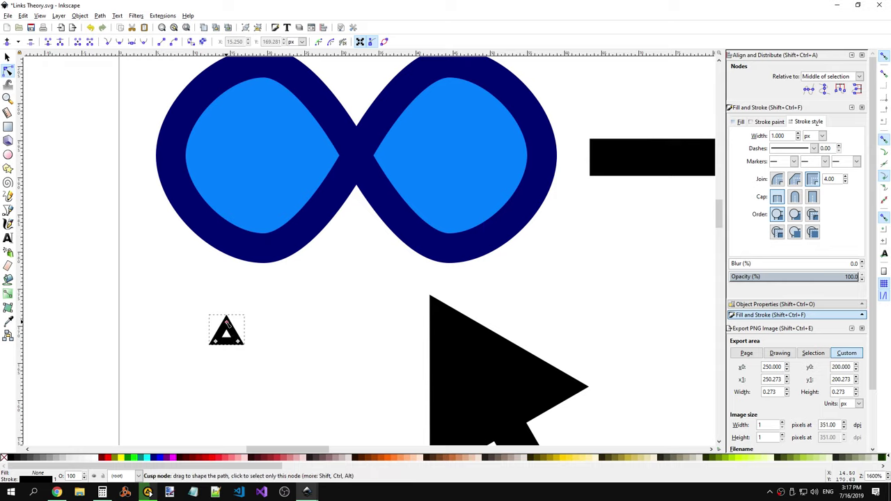
{"action": "left_click", "coordinate": [227, 324]}
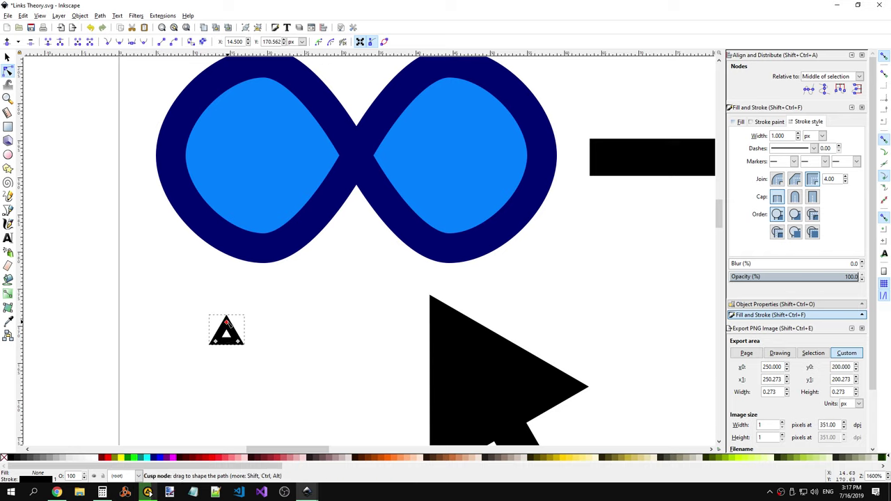
{"action": "left_click", "coordinate": [102, 493]}
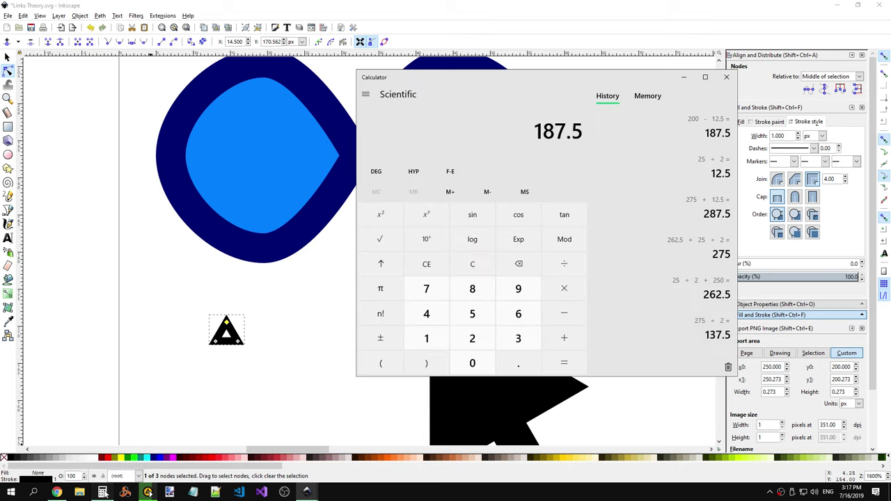
Step: Compute √(1.5² + 3²) ≈ 3.354 in Windows Calculator
{"action": "left_click", "coordinate": [472, 264]}
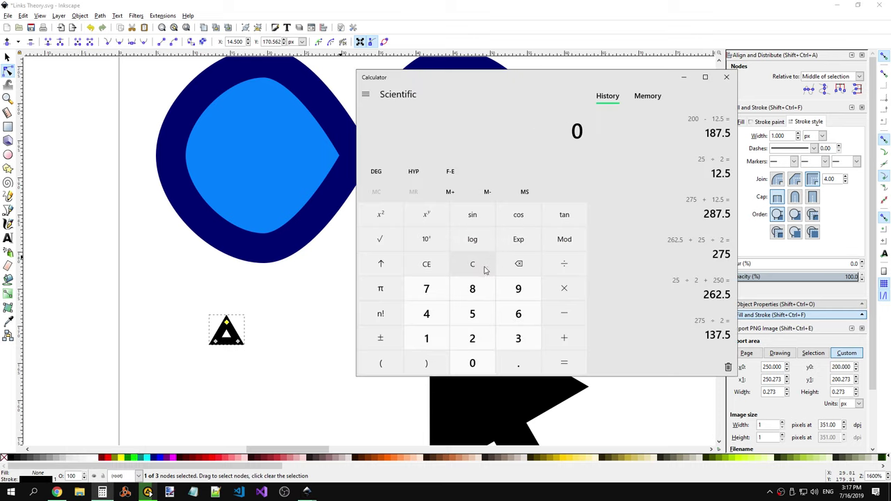
{"action": "left_click", "coordinate": [427, 338]}
{"action": "left_click", "coordinate": [518, 363]}
{"action": "left_click", "coordinate": [472, 315]}
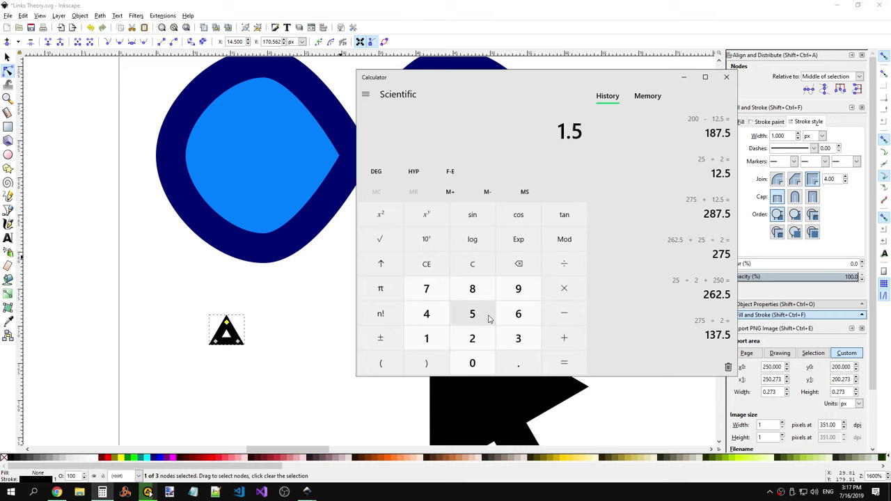
{"action": "left_click", "coordinate": [564, 293]}
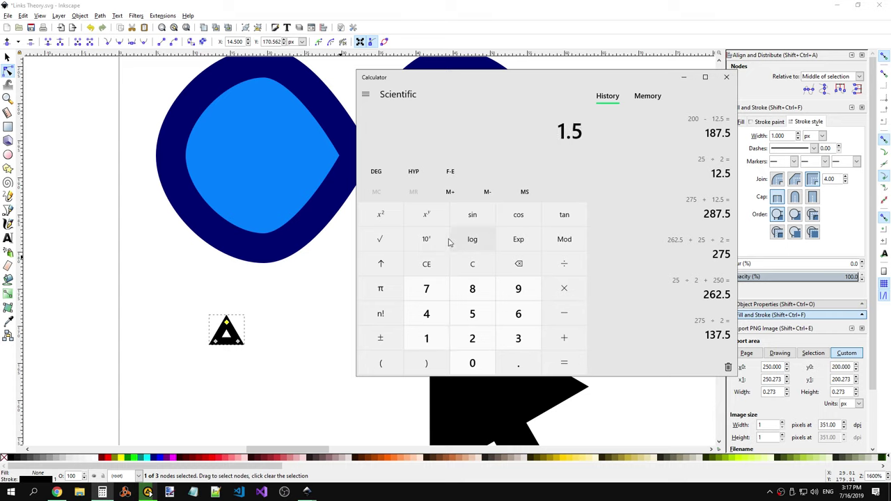
{"action": "left_click", "coordinate": [389, 217]}
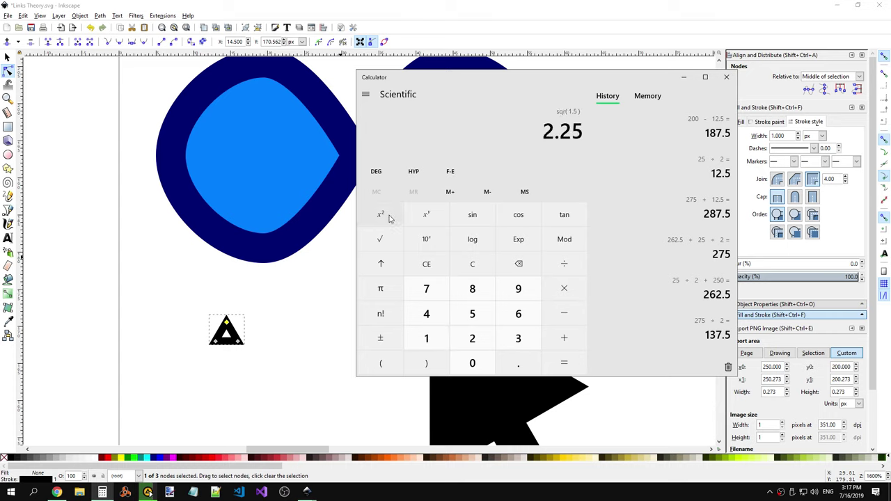
{"action": "left_click", "coordinate": [564, 313]}
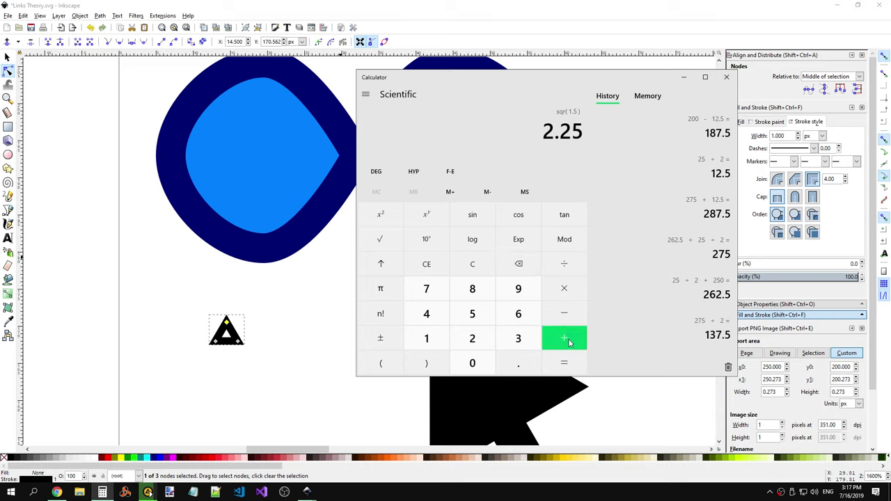
{"action": "left_click", "coordinate": [568, 341]}
{"action": "left_click", "coordinate": [520, 340]}
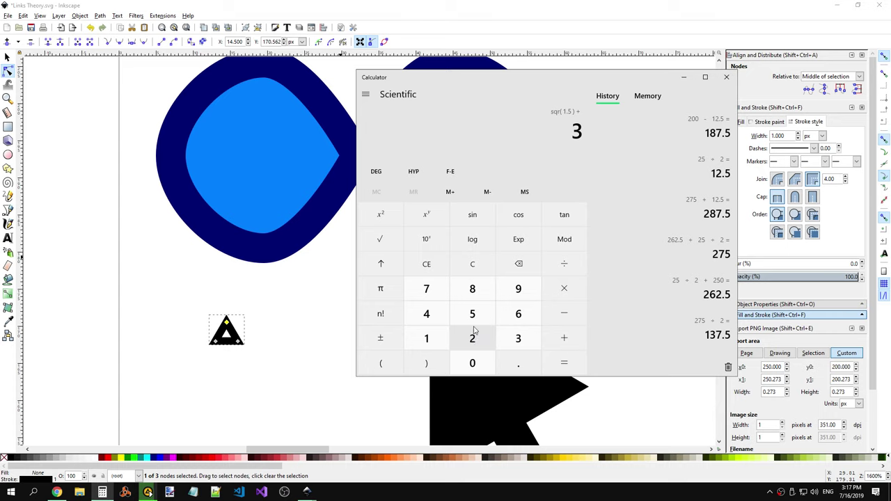
{"action": "left_click", "coordinate": [387, 214]}
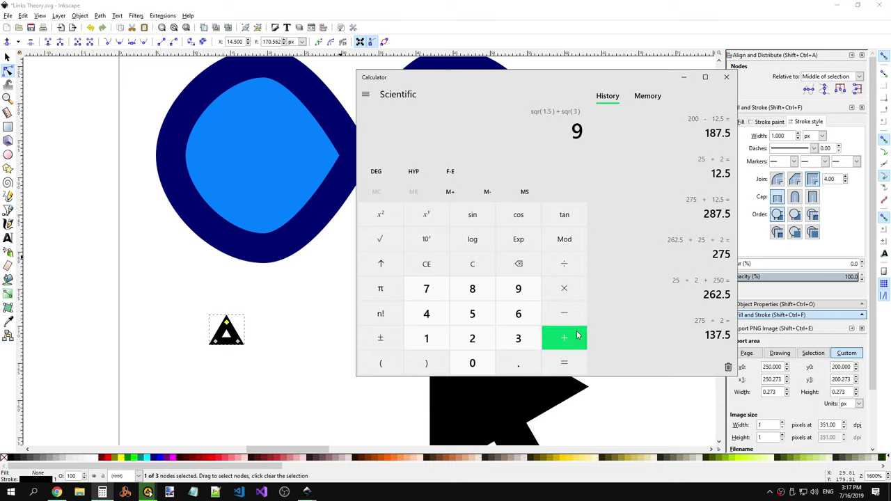
{"action": "left_click", "coordinate": [557, 370]}
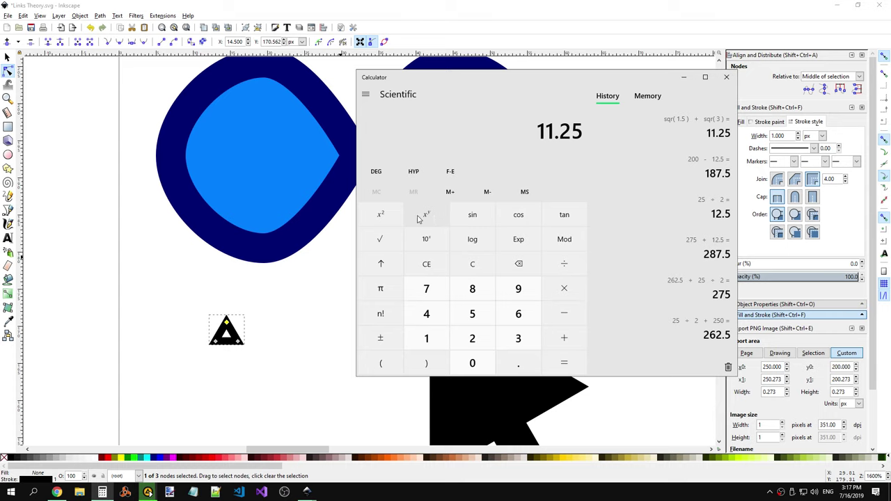
{"action": "left_click", "coordinate": [390, 241]}
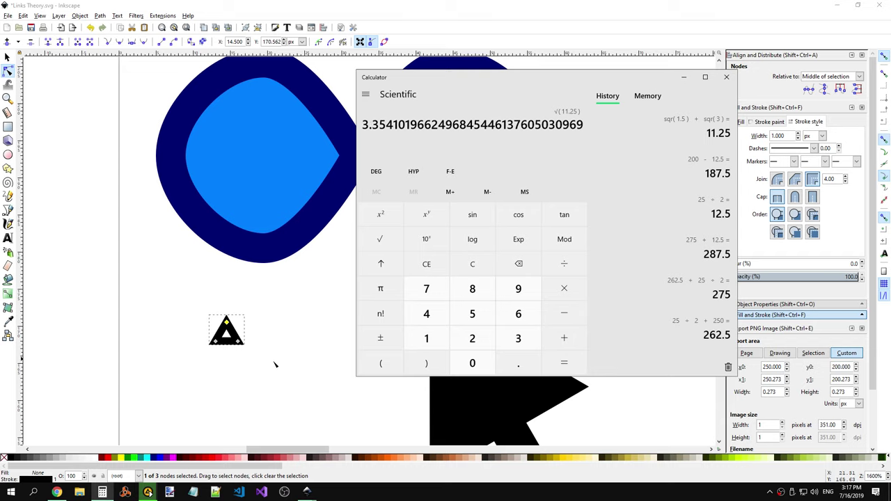
Step: Back in Inkscape, move the triangle's top node to Y 170
{"action": "left_click", "coordinate": [236, 346]}
{"action": "left_click", "coordinate": [226, 338]}
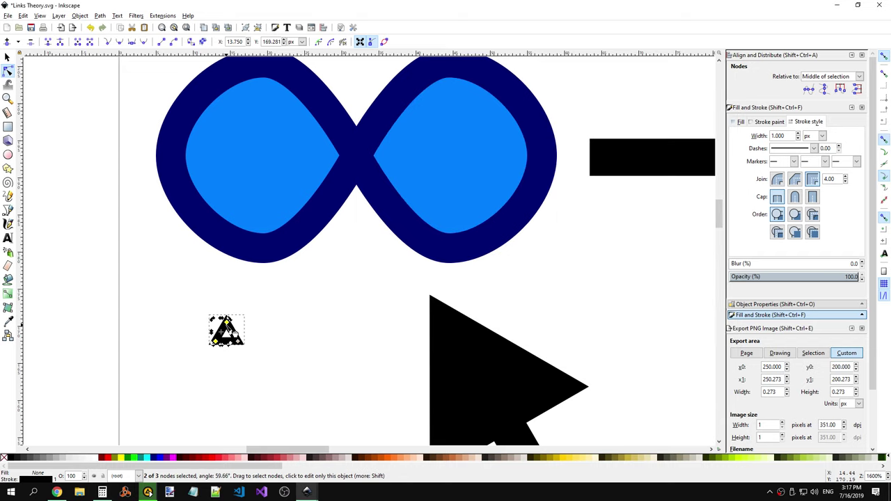
{"action": "left_click", "coordinate": [239, 342]}
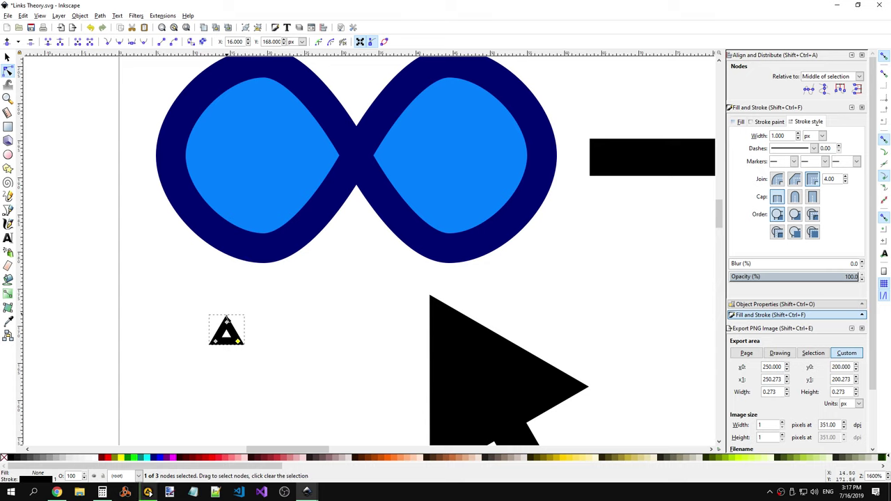
{"action": "key", "text": "ctrl+z"}
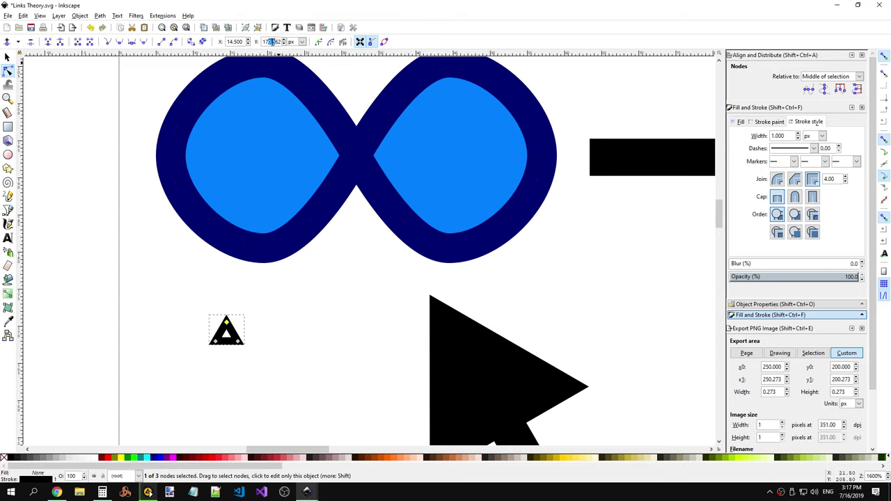
{"action": "type", "text": "171"}
{"action": "key", "text": "alt+Tab"}
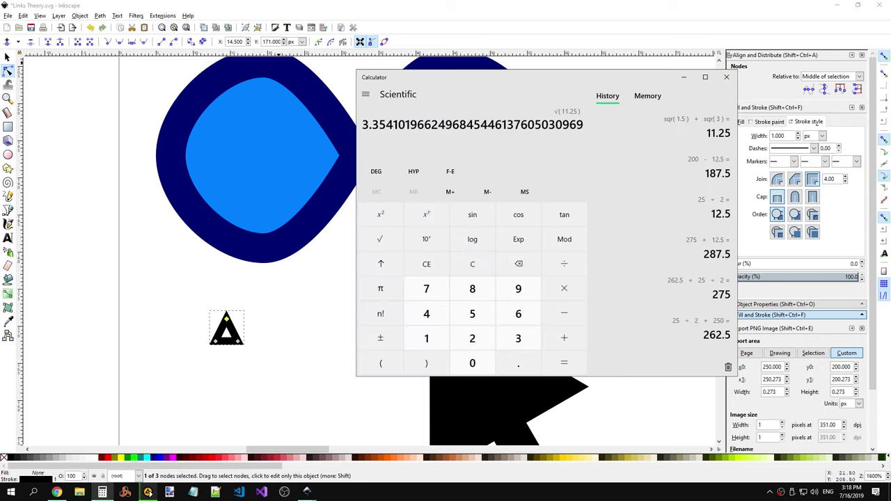
{"action": "key", "text": "alt+Tab"}
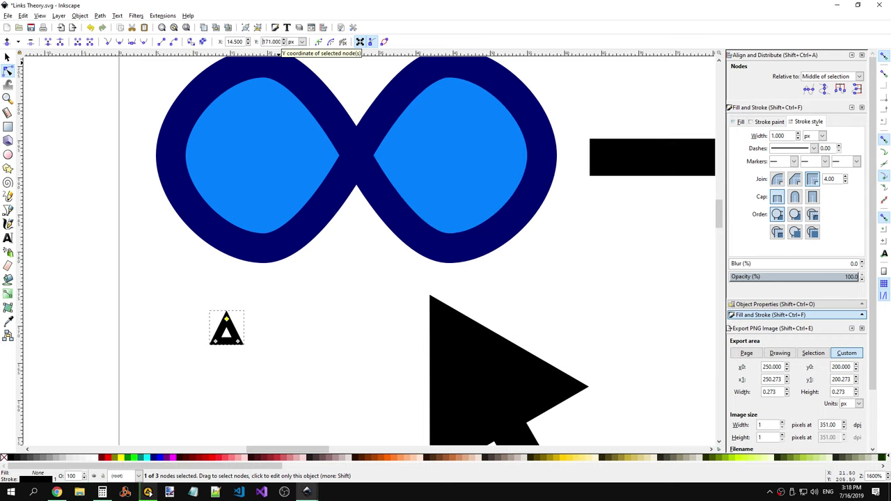
{"action": "left_click_drag", "start_coordinate": [272, 42], "coordinate": [280, 41]}
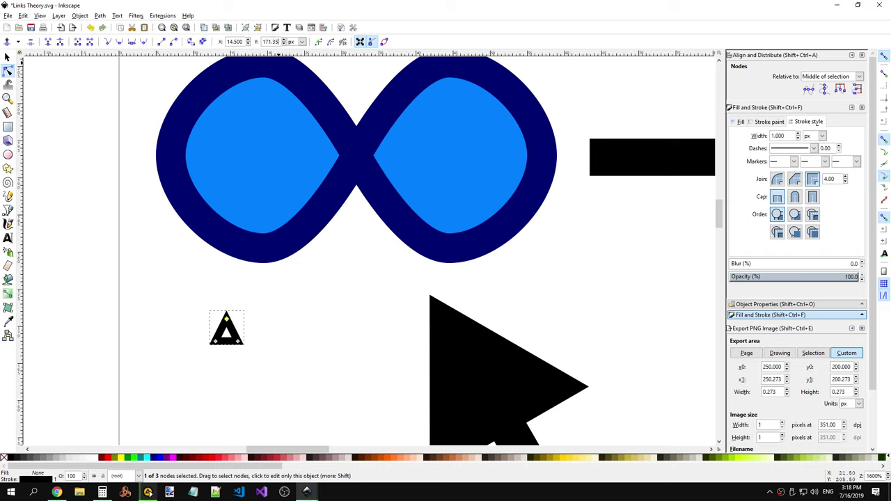
{"action": "key", "text": "Return"}
{"action": "type", "text": "170"}
{"action": "key", "text": "Return"}
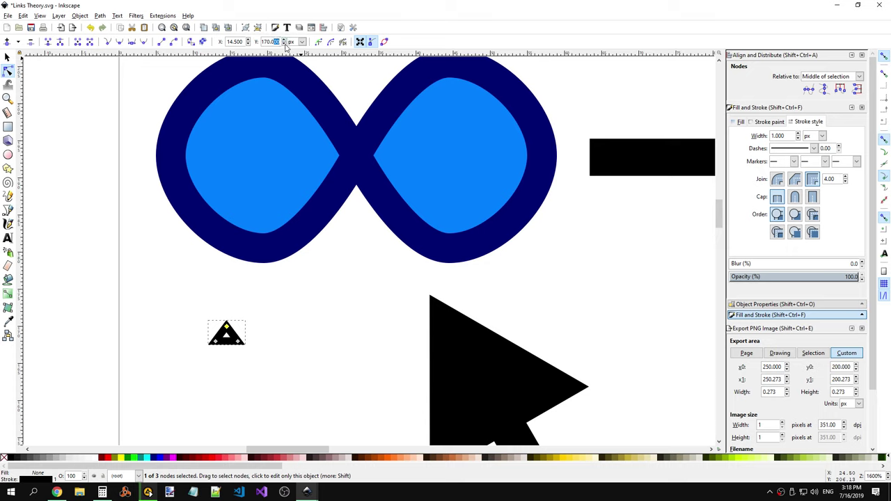
Step: Refine the top node's Y to 170.5 and reselect the small triangle
{"action": "left_click", "coordinate": [254, 291]}
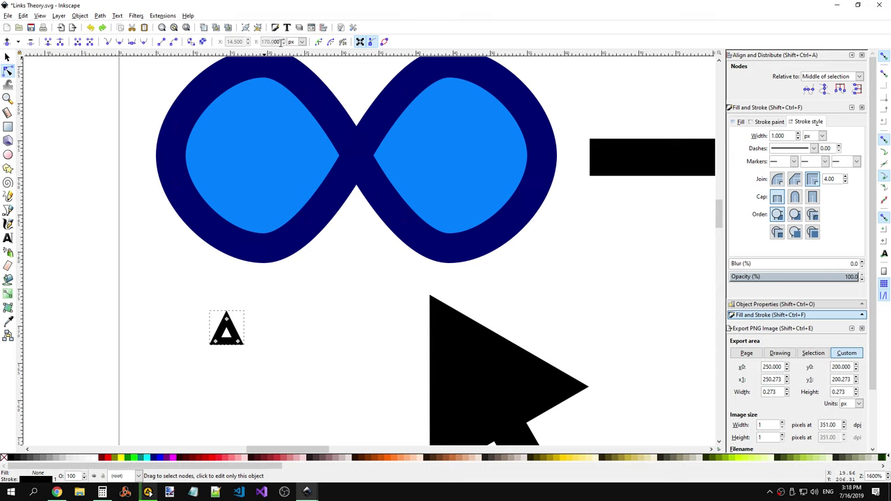
{"action": "left_click", "coordinate": [226, 319]}
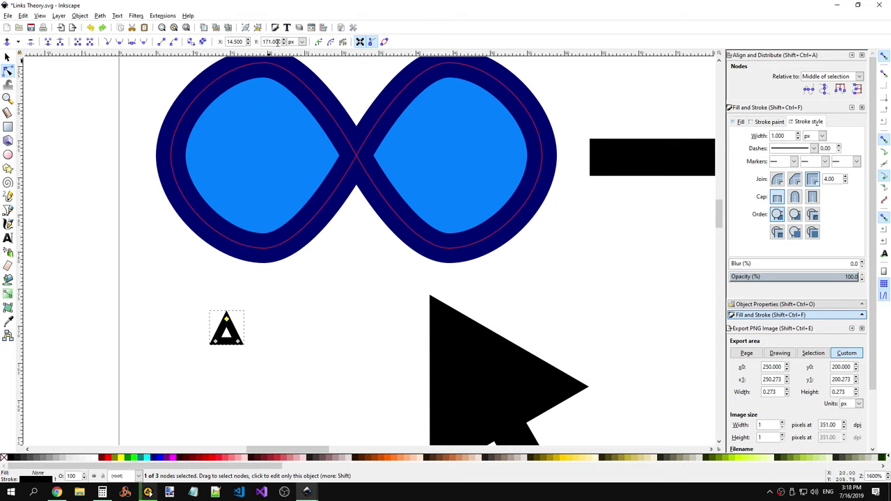
{"action": "double_click", "coordinate": [276, 42]}
{"action": "type", "text": "5"}
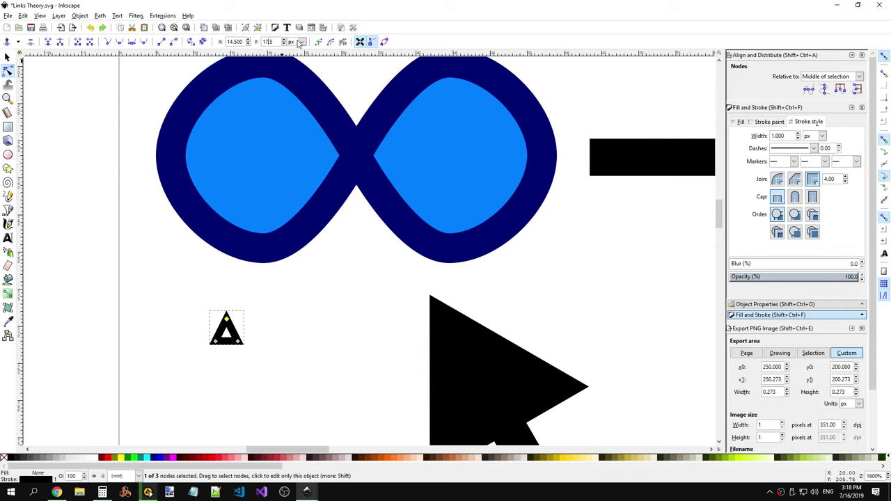
{"action": "key", "text": "Return"}
{"action": "left_click", "coordinate": [265, 341]}
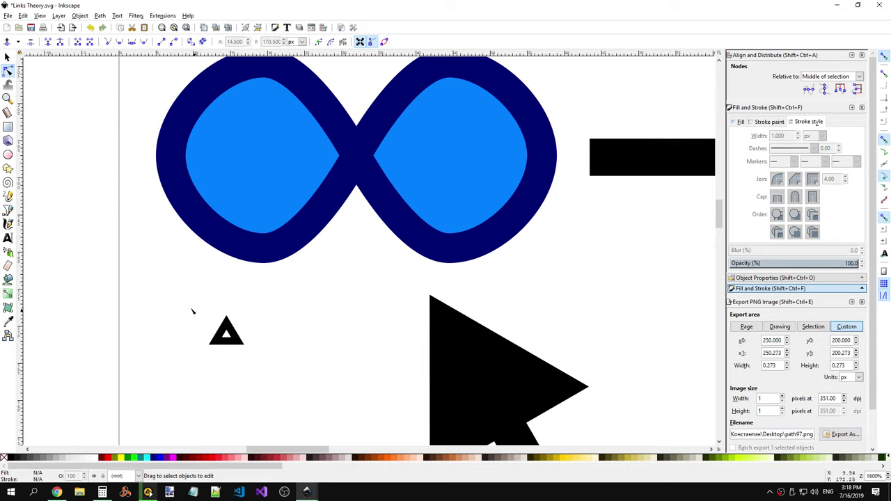
{"action": "left_click", "coordinate": [222, 327]}
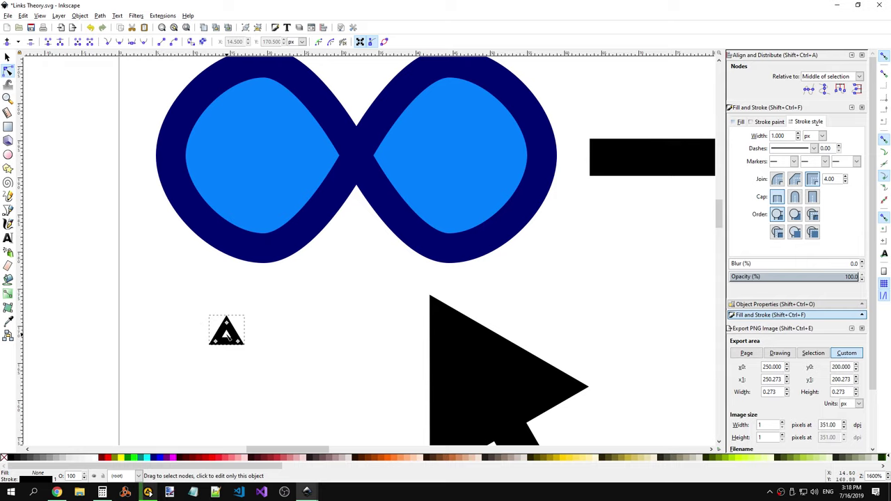
Step: Select the small triangle with the Selector and bring up its rotate handles
{"action": "left_click", "coordinate": [7, 57]}
{"action": "double_click", "coordinate": [227, 336]}
{"action": "left_click", "coordinate": [155, 207]}
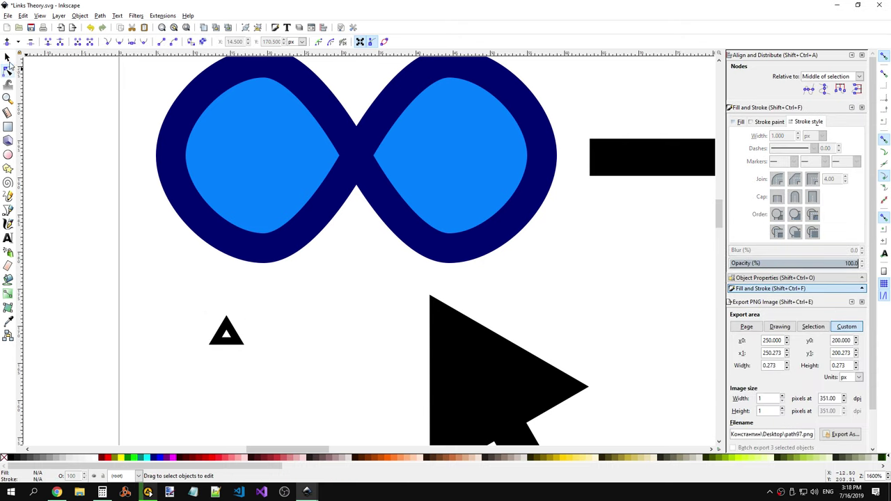
{"action": "left_click", "coordinate": [7, 57]}
{"action": "left_click", "coordinate": [230, 335]}
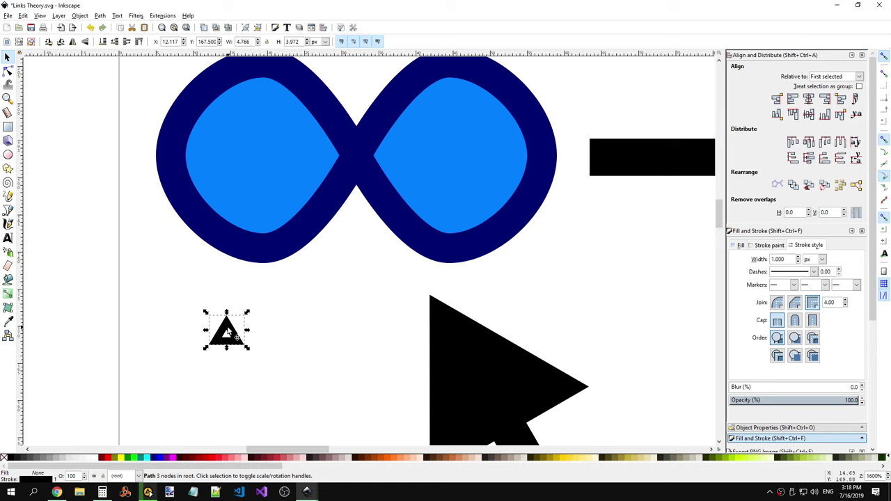
{"action": "left_click", "coordinate": [228, 333]}
Step: Try rotating the triangle downward, undo it, then copy and paste a duplicate
{"action": "left_click_drag", "start_coordinate": [227, 333], "coordinate": [226, 335]}
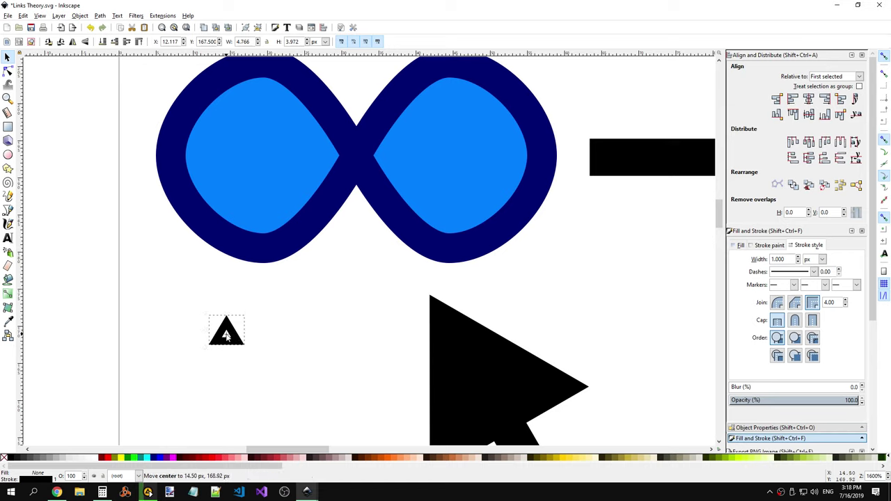
{"action": "left_click", "coordinate": [226, 337]}
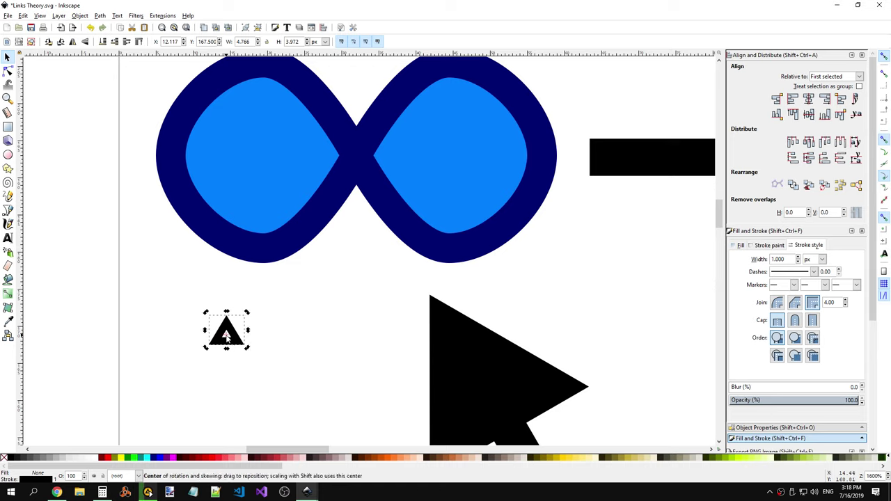
{"action": "left_click_drag", "start_coordinate": [227, 336], "coordinate": [228, 339]}
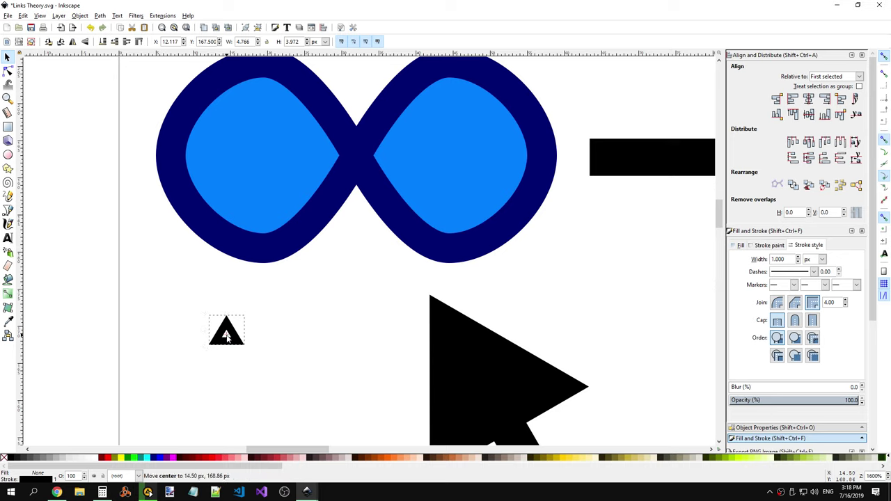
{"action": "left_click_drag", "start_coordinate": [226, 336], "coordinate": [212, 300]}
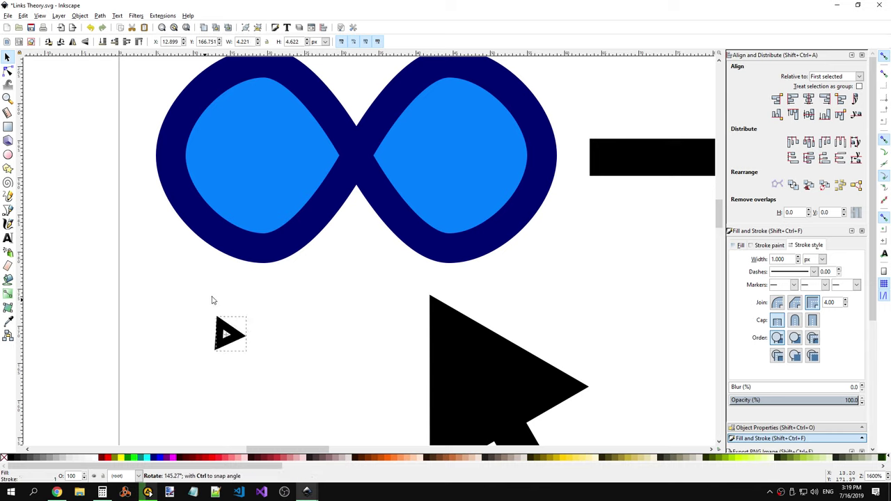
{"action": "left_click_drag", "start_coordinate": [212, 300], "coordinate": [277, 319]}
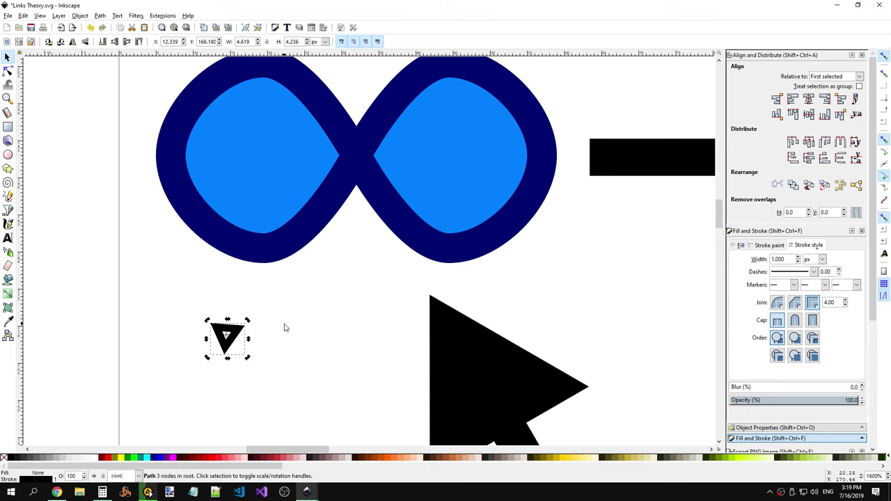
{"action": "key", "text": "ctrl+z"}
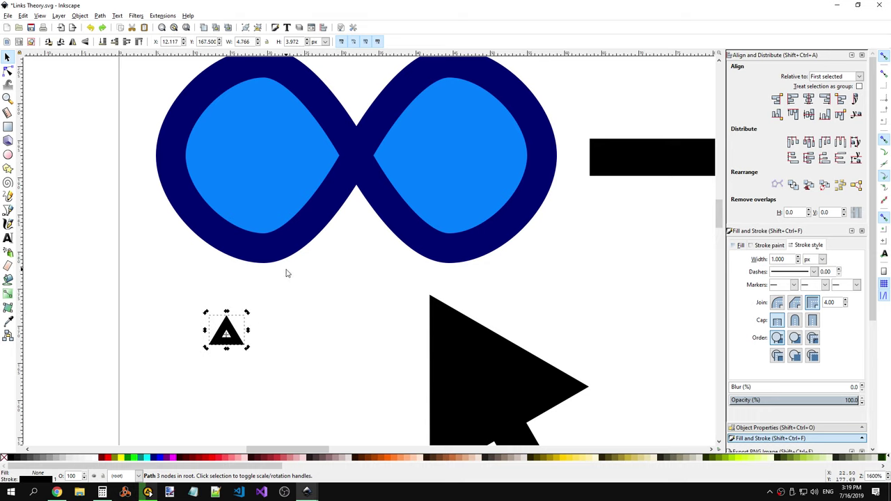
{"action": "key", "text": "ctrl+c"}
{"action": "key", "text": "ctrl+v"}
Step: Paste a third small triangle and line the copies up in a row
{"action": "mouse_move", "coordinate": [299, 281]}
{"action": "left_mouse_down"}
{"action": "mouse_move", "coordinate": [300, 339]}
{"action": "mouse_move", "coordinate": [371, 344]}
{"action": "left_mouse_up"}
{"action": "key", "text": "ctrl+v"}
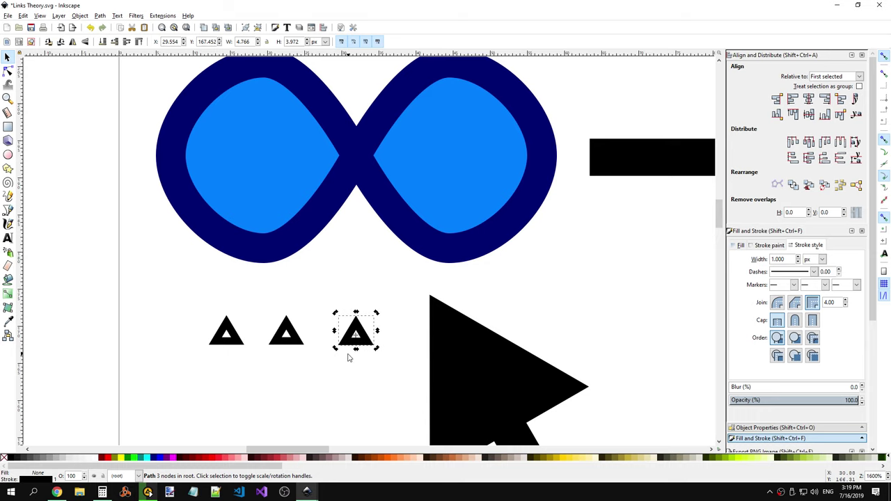
{"action": "left_click", "coordinate": [347, 399]}
Step: Give the leftmost triangle the infinity's navy stroke colour using the Dropper
{"action": "left_click", "coordinate": [239, 339]}
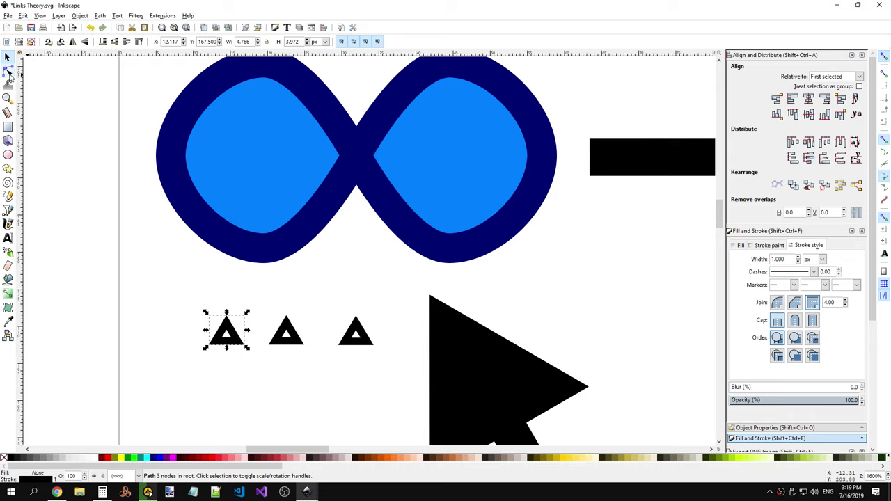
{"action": "left_click", "coordinate": [9, 73]}
{"action": "left_click", "coordinate": [741, 123]}
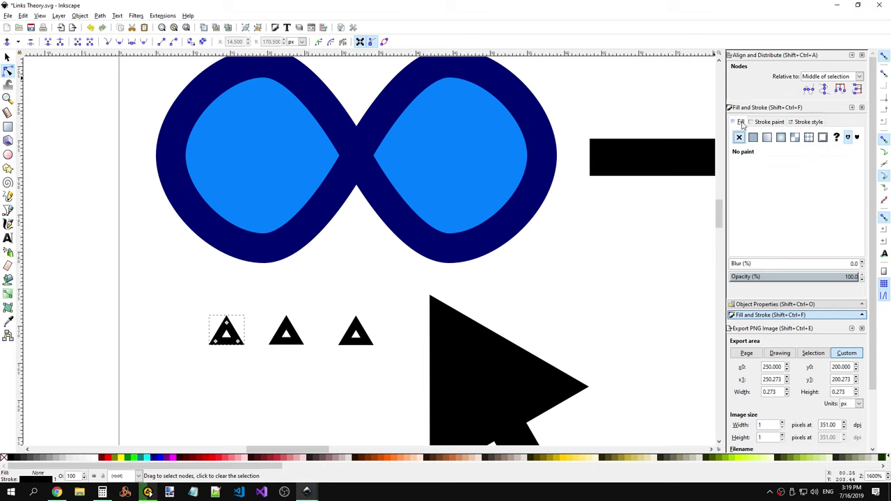
{"action": "left_click", "coordinate": [769, 123]}
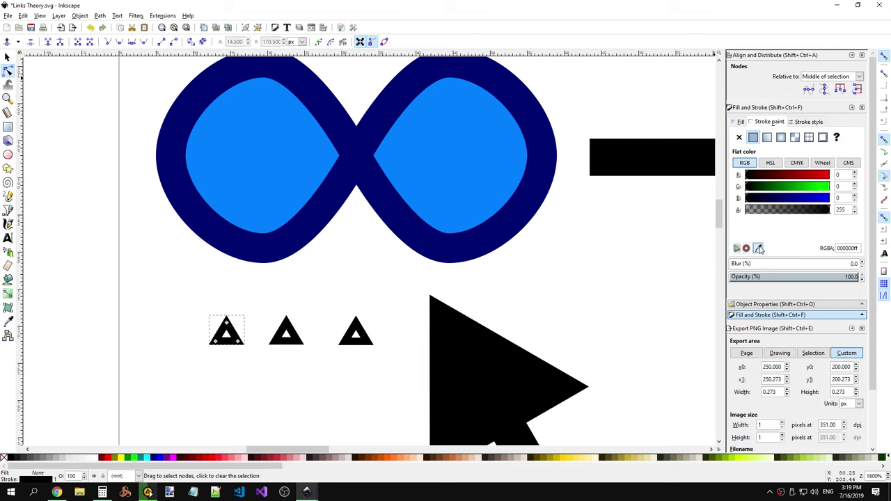
{"action": "key", "text": "d"}
{"action": "left_click", "coordinate": [409, 229], "text": "shift"}
Step: Pick the same navy colour onto the second and third triangles
{"action": "left_click", "coordinate": [300, 338]}
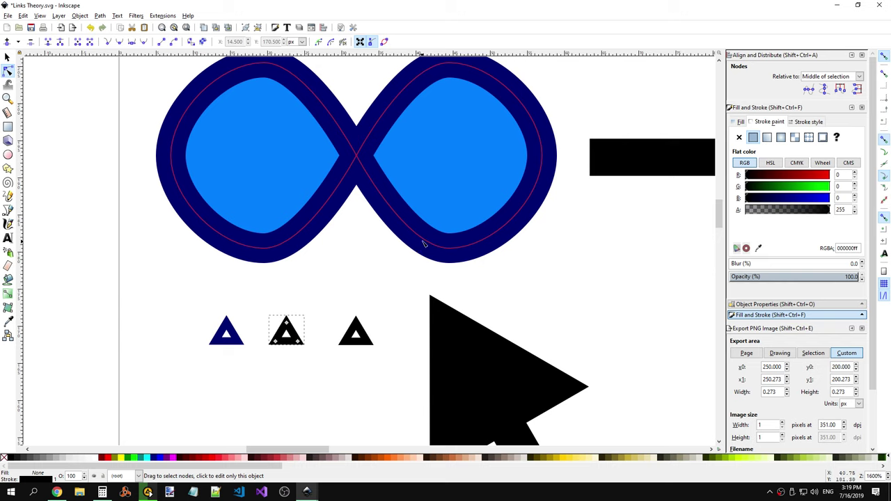
{"action": "left_click", "coordinate": [758, 248]}
{"action": "left_click", "coordinate": [454, 245], "text": "shift"}
{"action": "key", "text": "s"}
{"action": "left_click", "coordinate": [356, 330]}
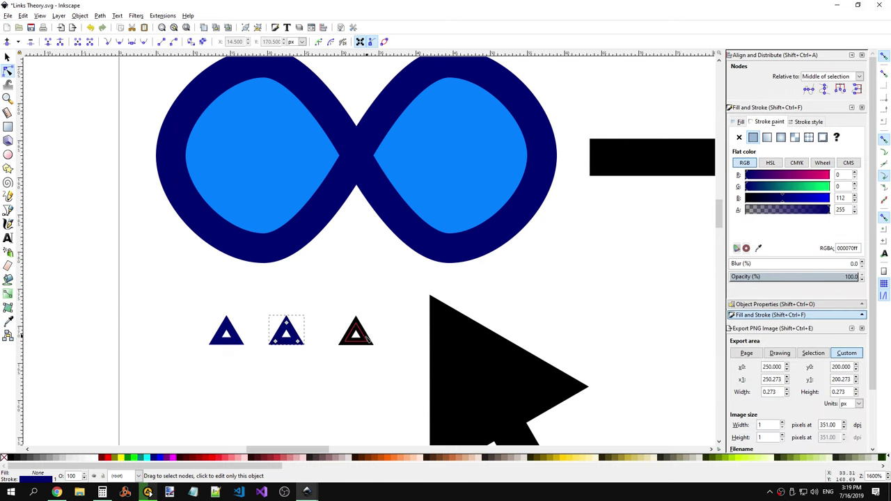
{"action": "key", "text": "d"}
{"action": "left_click", "coordinate": [466, 245], "text": "shift"}
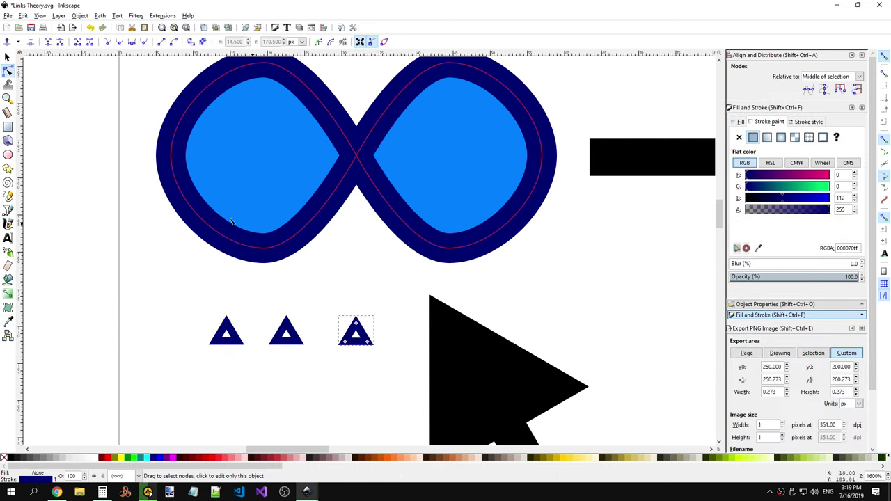
{"action": "key", "text": "s"}
{"action": "left_click", "coordinate": [228, 341]}
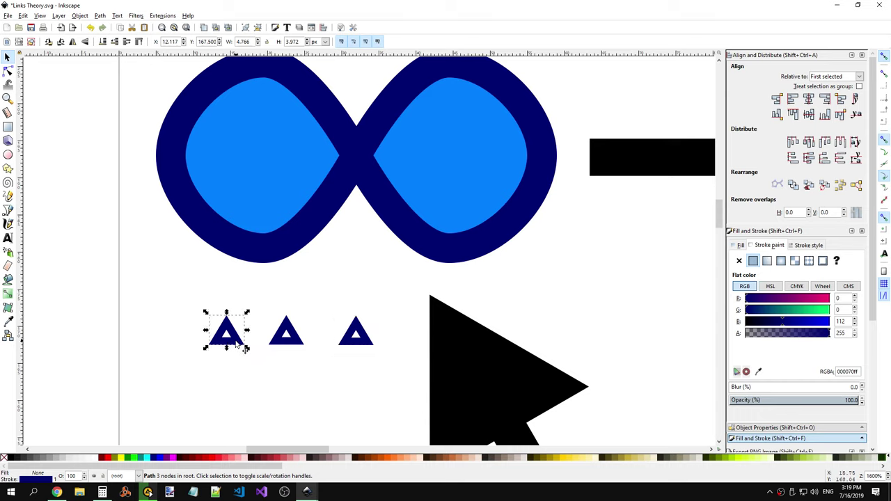
Step: Move the first triangle under the infinity shape and set its stroke B to 0 for black
{"action": "left_click_drag", "start_coordinate": [237, 343], "coordinate": [387, 195]}
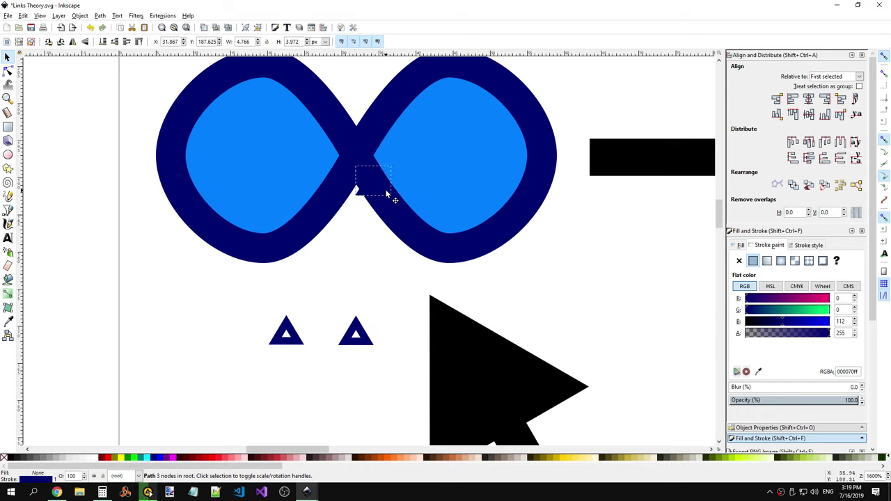
{"action": "left_click_drag", "start_coordinate": [388, 195], "coordinate": [245, 317]}
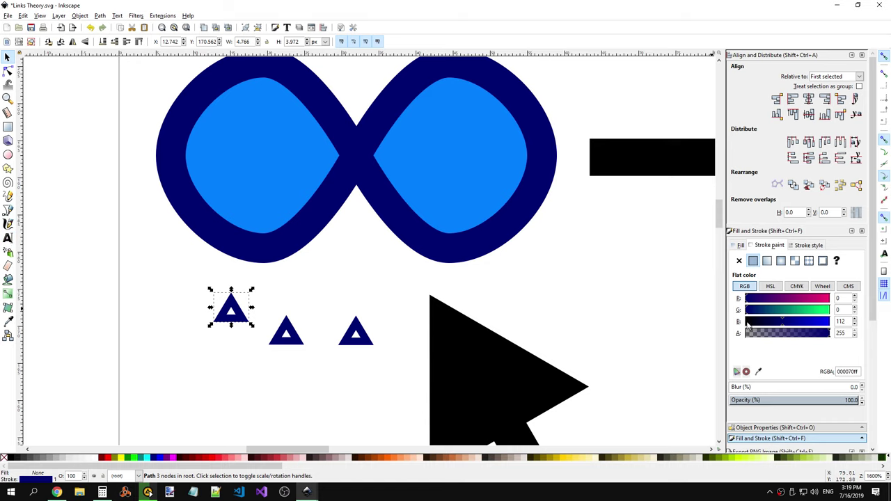
{"action": "left_click_drag", "start_coordinate": [749, 324], "coordinate": [745, 327]}
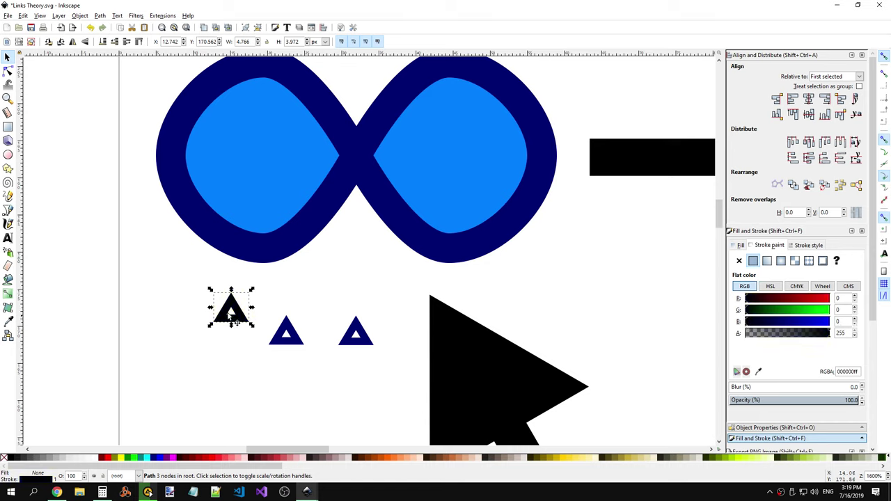
Step: Trial-move the black triangle to the infinity centre, undo it, and reselect the triangle
{"action": "left_click_drag", "start_coordinate": [234, 317], "coordinate": [380, 197]}
{"action": "key", "text": "ctrl+z"}
{"action": "left_click", "coordinate": [372, 180]}
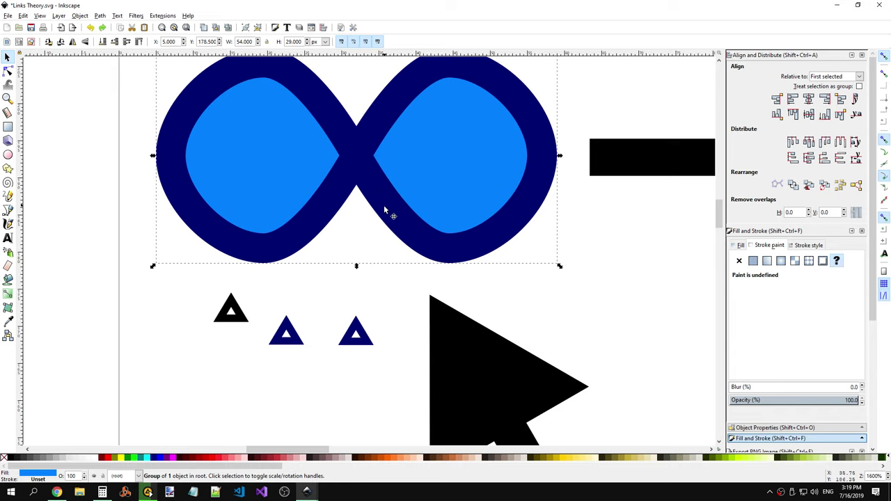
{"action": "left_click", "coordinate": [241, 317]}
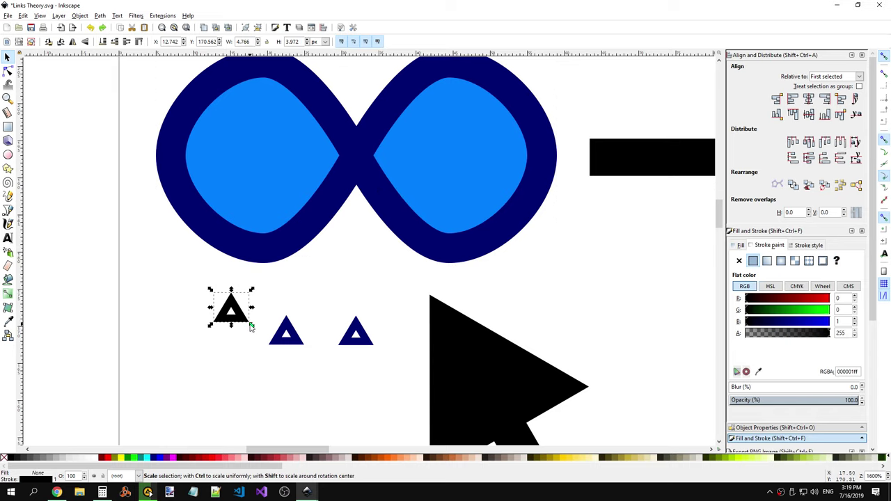
{"action": "left_click_drag", "start_coordinate": [182, 267], "coordinate": [253, 346]}
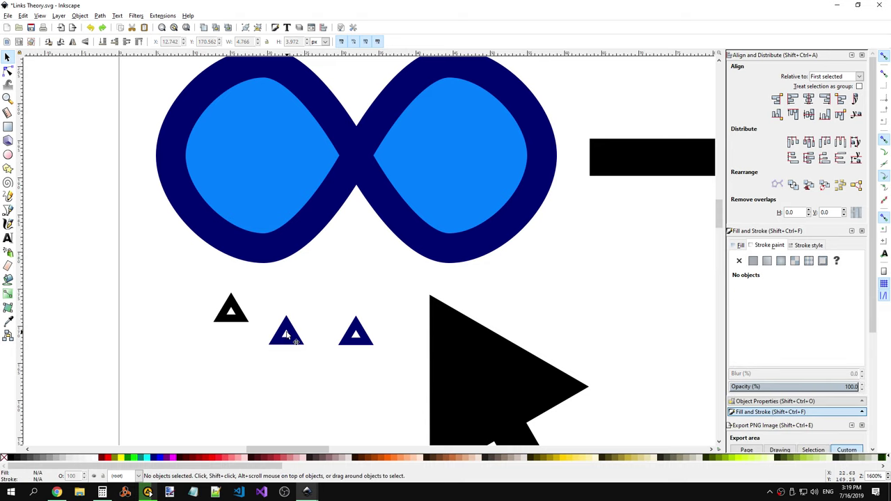
{"action": "left_click", "coordinate": [382, 185]}
{"action": "left_click", "coordinate": [245, 313]}
Step: Try a node edit on the black triangle, undo it, and reselect it with the Selector
{"action": "key", "text": "n"}
{"action": "key", "text": "Escape"}
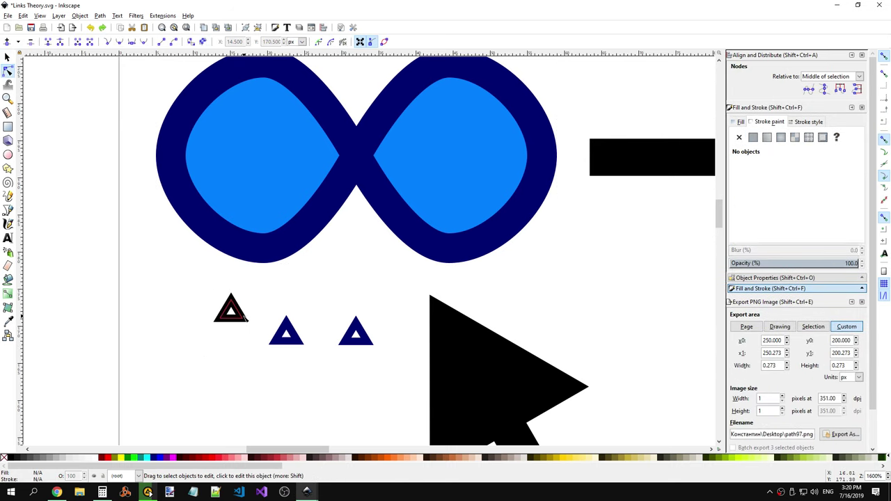
{"action": "left_click", "coordinate": [245, 322]}
{"action": "left_click_drag", "start_coordinate": [245, 322], "coordinate": [334, 265]}
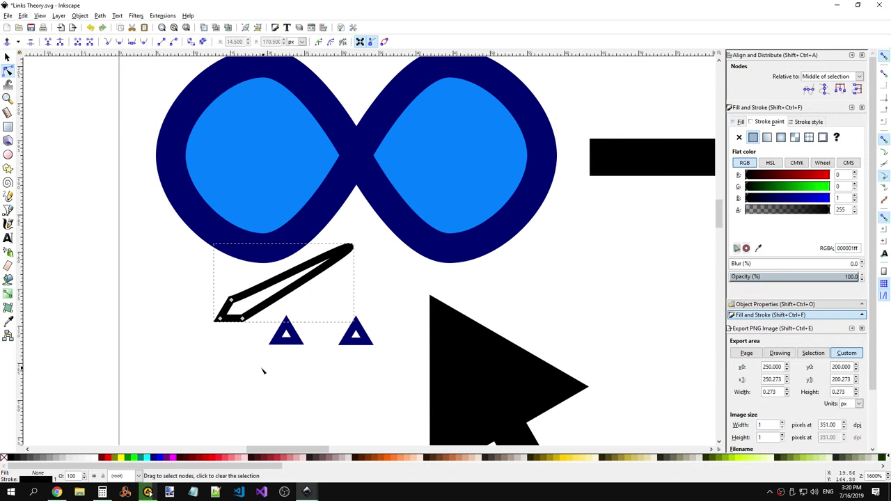
{"action": "key", "text": "ctrl+z"}
{"action": "left_click", "coordinate": [7, 57]}
{"action": "left_click", "coordinate": [216, 258]}
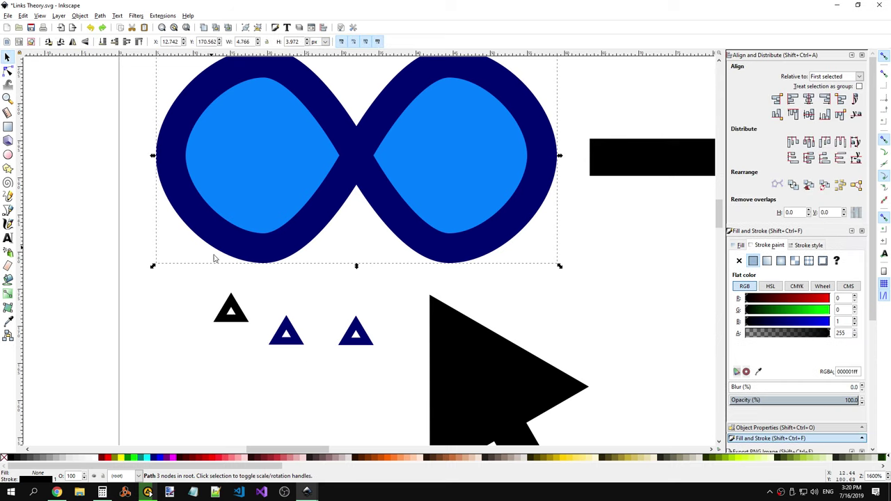
Step: Rotate the black triangle to point right and place it on the infinity crossing
{"action": "left_click_drag", "start_coordinate": [245, 312], "coordinate": [388, 246]}
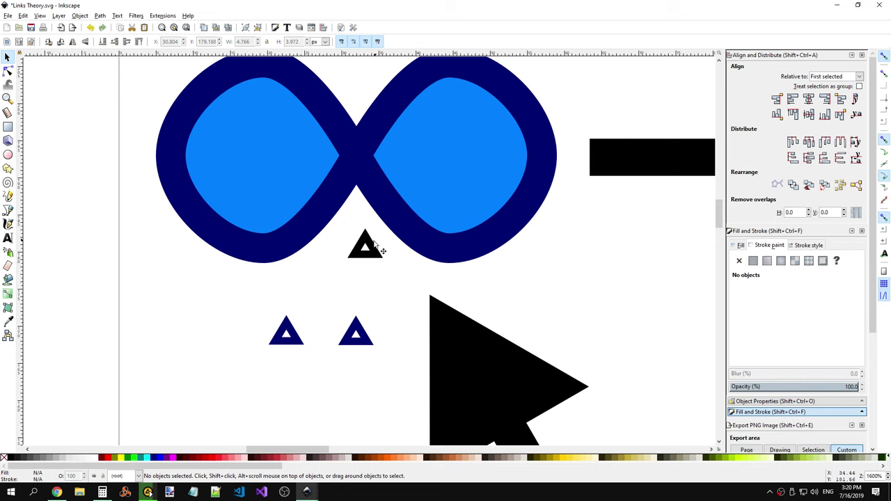
{"action": "double_click", "coordinate": [376, 244]}
{"action": "left_click", "coordinate": [385, 235]}
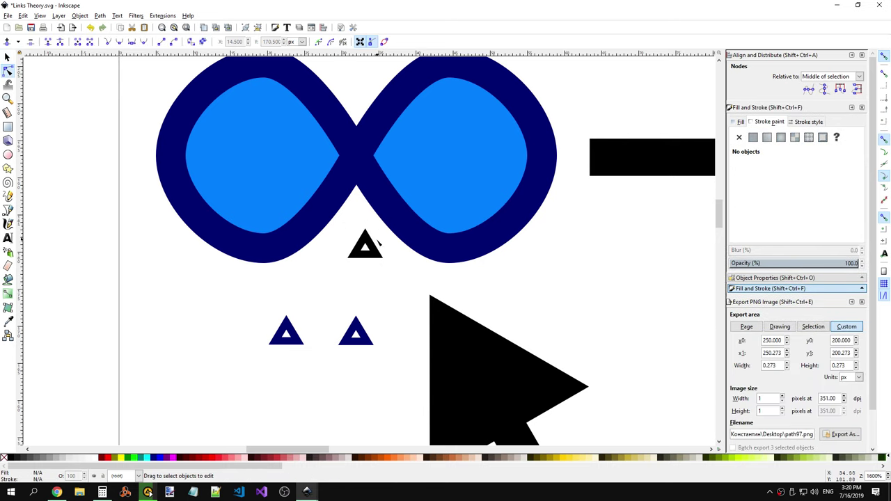
{"action": "key", "text": "Escape"}
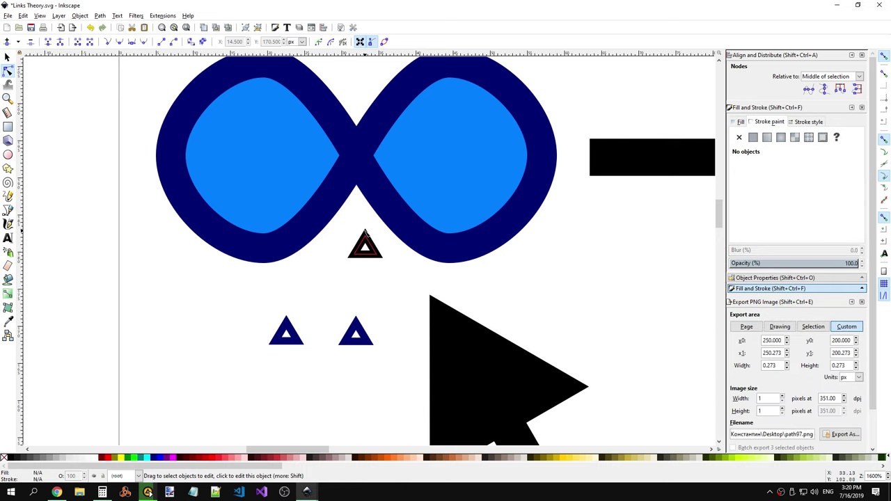
{"action": "key", "text": "s"}
{"action": "left_click", "coordinate": [365, 247]}
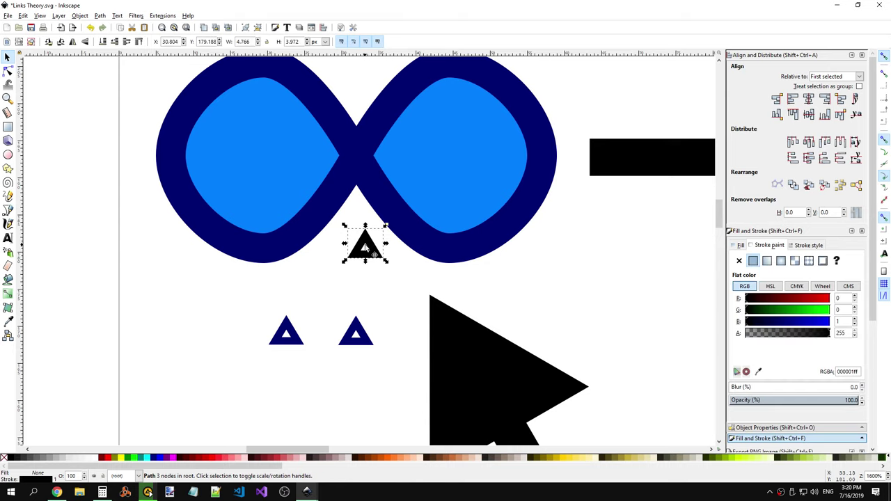
{"action": "left_click", "coordinate": [366, 245]}
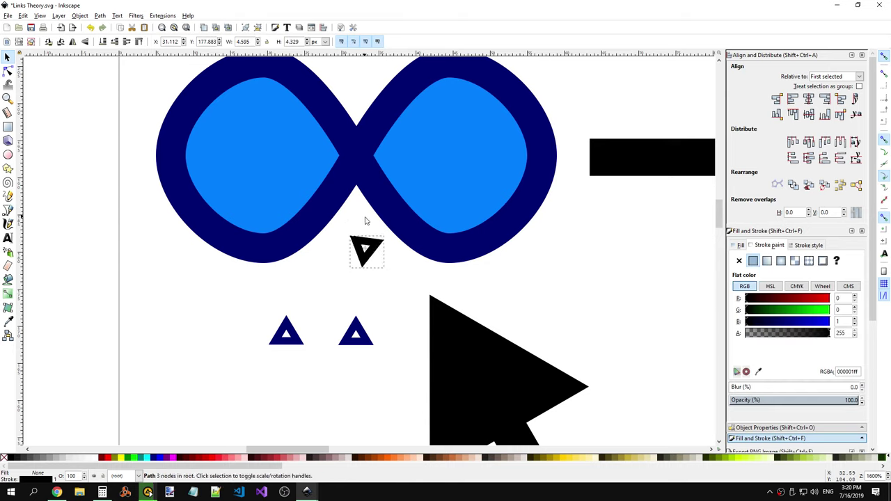
{"action": "mouse_move", "coordinate": [364, 220]}
{"action": "left_mouse_down"}
{"action": "mouse_move", "coordinate": [378, 230]}
{"action": "mouse_move", "coordinate": [391, 187]}
{"action": "mouse_move", "coordinate": [384, 188]}
{"action": "mouse_move", "coordinate": [400, 175]}
{"action": "mouse_move", "coordinate": [376, 168]}
{"action": "left_mouse_up"}
{"action": "left_click", "coordinate": [379, 192]}
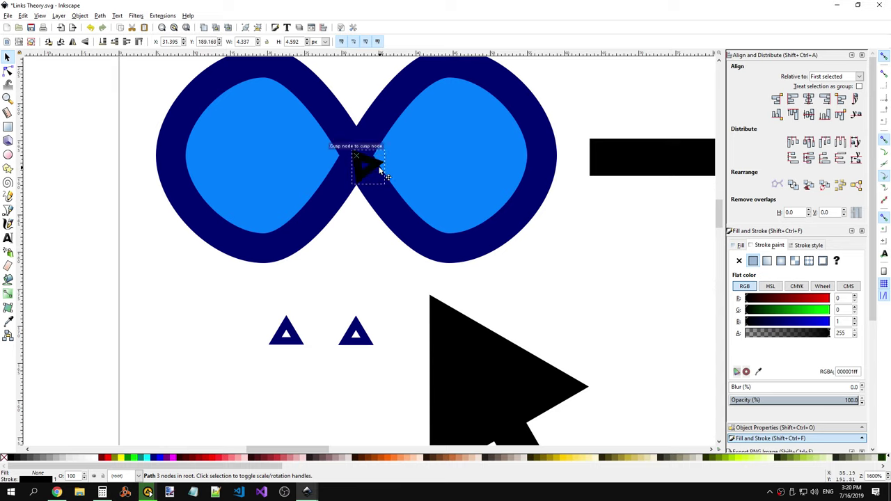
{"action": "left_click_drag", "start_coordinate": [377, 169], "coordinate": [380, 167]}
Step: Delete the triangle sitting at the infinity crossing
{"action": "left_click", "coordinate": [403, 174]}
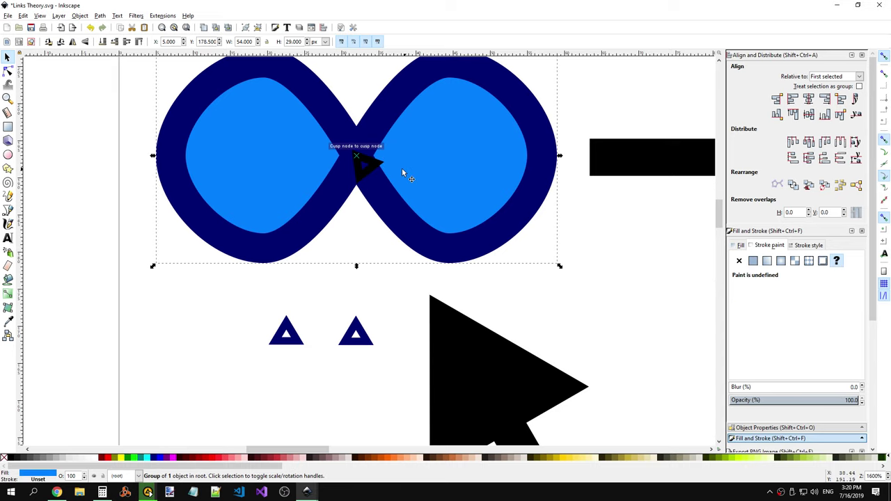
{"action": "left_click", "coordinate": [371, 271]}
{"action": "left_click", "coordinate": [374, 167]}
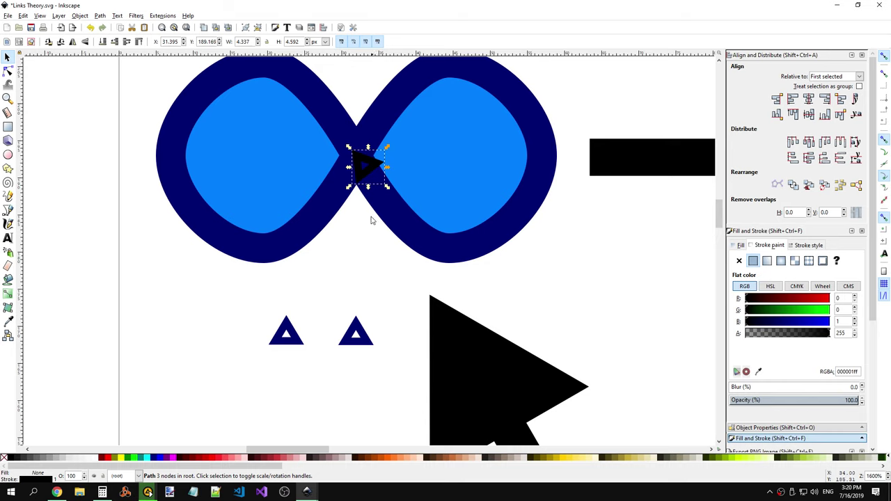
{"action": "key", "text": "Delete"}
Step: Zoom out, trial-move the top-left infinity node, and undo the move
{"action": "left_click", "coordinate": [382, 201]}
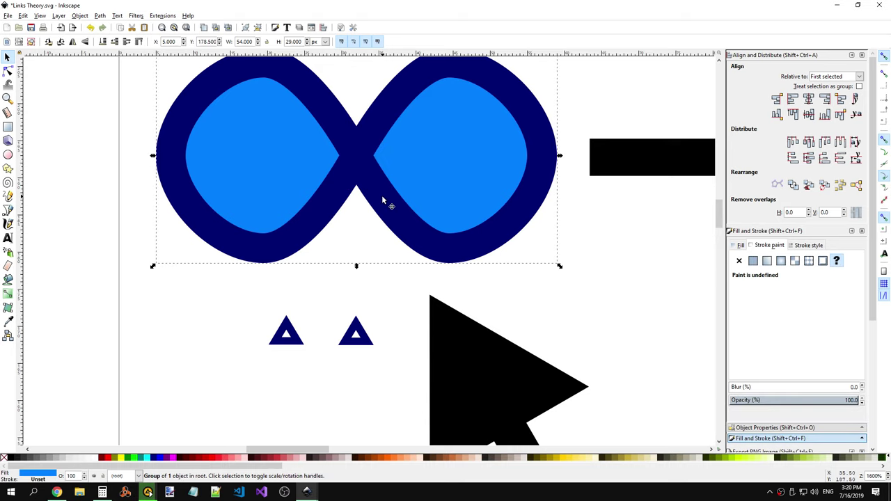
{"action": "scroll", "coordinate": [373, 304], "scroll_direction": "down", "scroll_amount": 1}
{"action": "scroll", "coordinate": [373, 303], "scroll_direction": "down", "scroll_amount": 1}
{"action": "scroll", "coordinate": [390, 289], "scroll_direction": "down", "scroll_amount": 3}
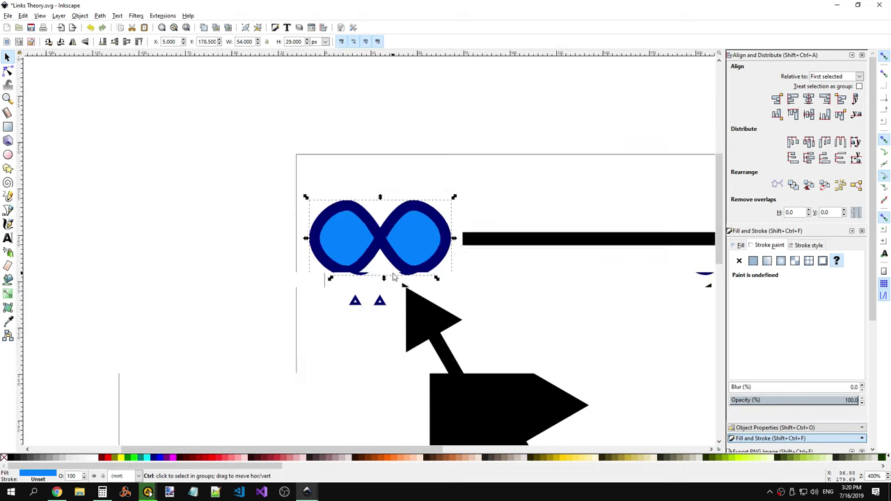
{"action": "scroll", "coordinate": [398, 282], "scroll_direction": "down", "scroll_amount": 2}
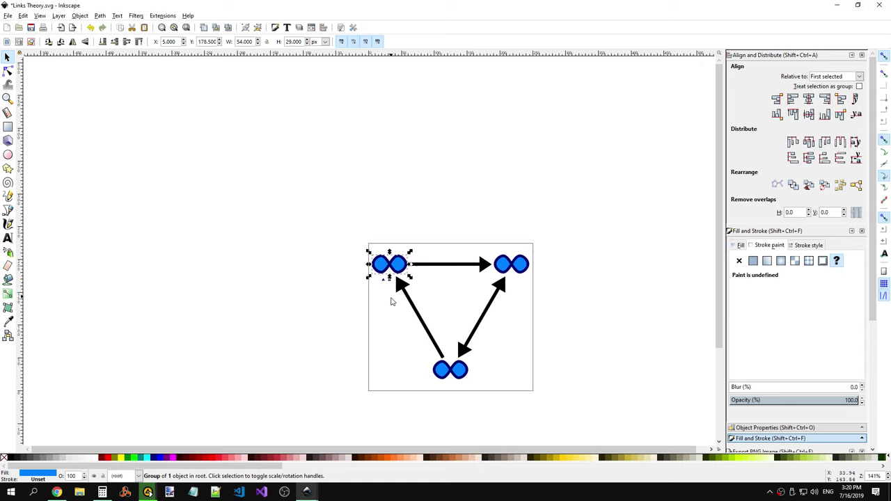
{"action": "key", "text": "Escape"}
{"action": "left_click_drag", "start_coordinate": [391, 268], "coordinate": [411, 291]}
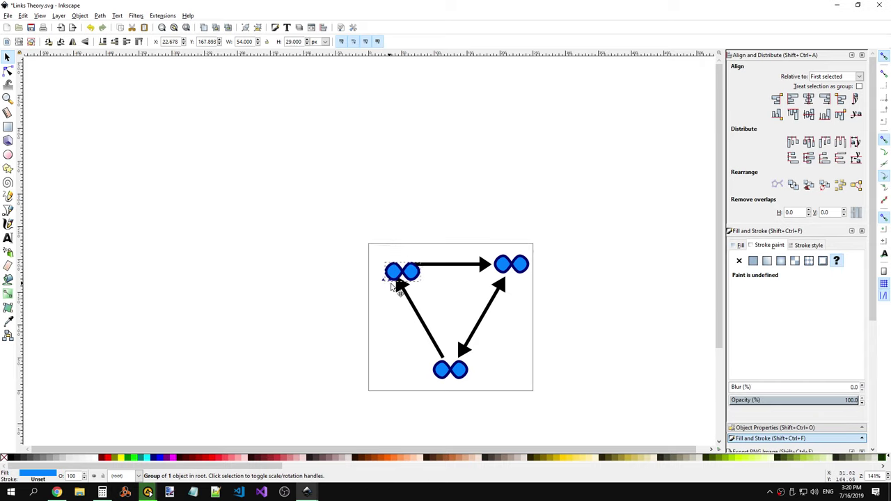
{"action": "key", "text": "ctrl+z"}
{"action": "key", "text": "Escape"}
Step: Rubber-band select the two small navy triangles and delete them
{"action": "scroll", "coordinate": [394, 296], "scroll_direction": "up", "scroll_amount": 4}
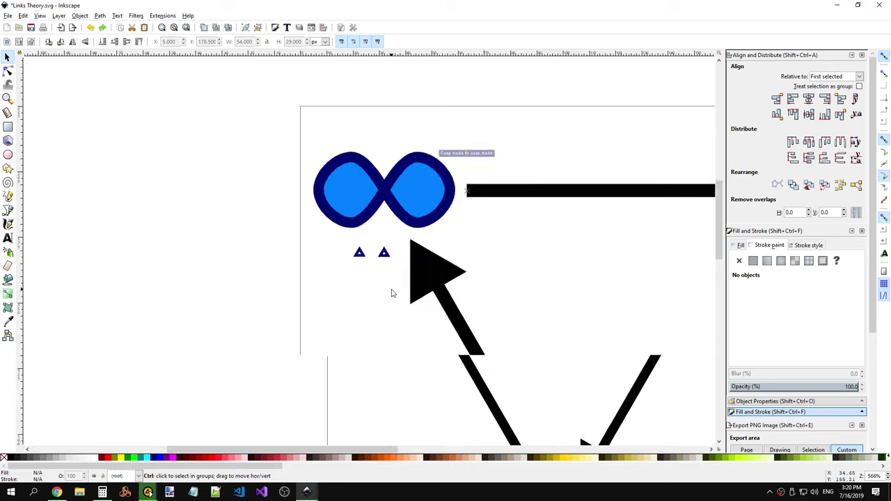
{"action": "scroll", "coordinate": [329, 216], "scroll_direction": "up", "scroll_amount": 2}
{"action": "left_click_drag", "start_coordinate": [309, 194], "coordinate": [409, 249]}
{"action": "key", "text": "Delete"}
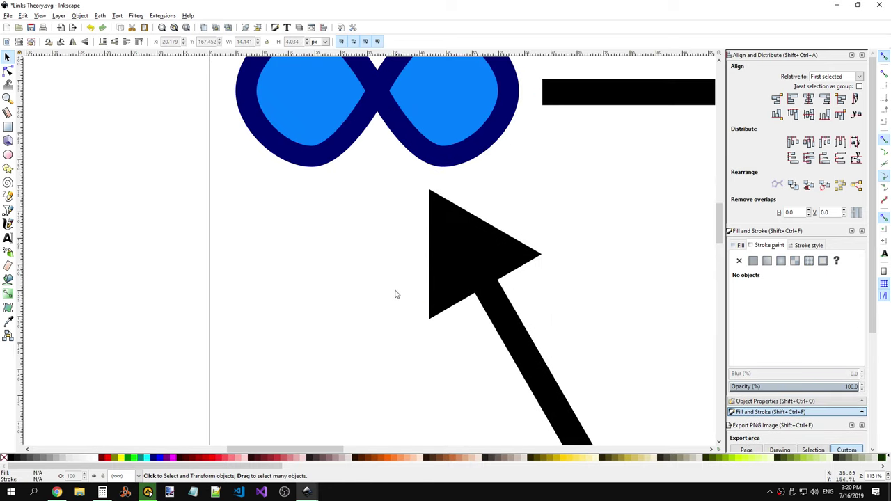
{"action": "scroll", "coordinate": [394, 294], "scroll_direction": "up", "scroll_amount": 2}
{"action": "left_click", "coordinate": [406, 188]}
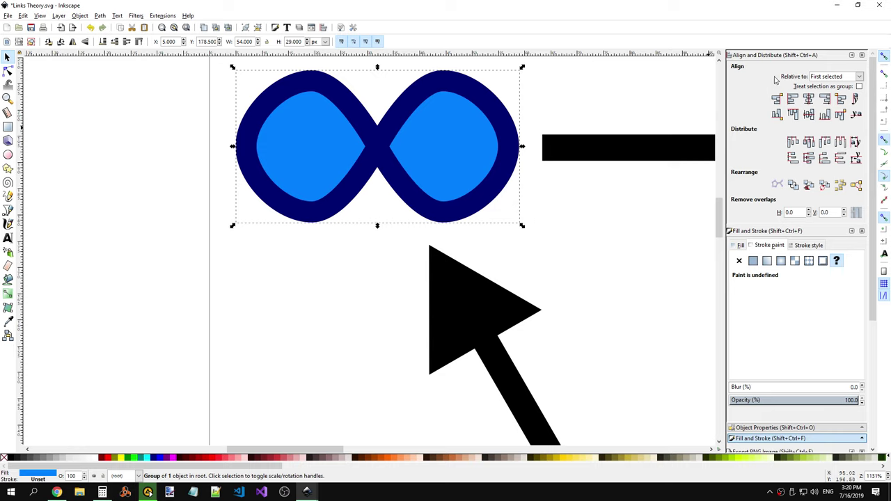
Step: Assign a small arrow end marker to the infinity path in Stroke style
{"action": "left_click", "coordinate": [398, 181]}
{"action": "left_click", "coordinate": [798, 243]}
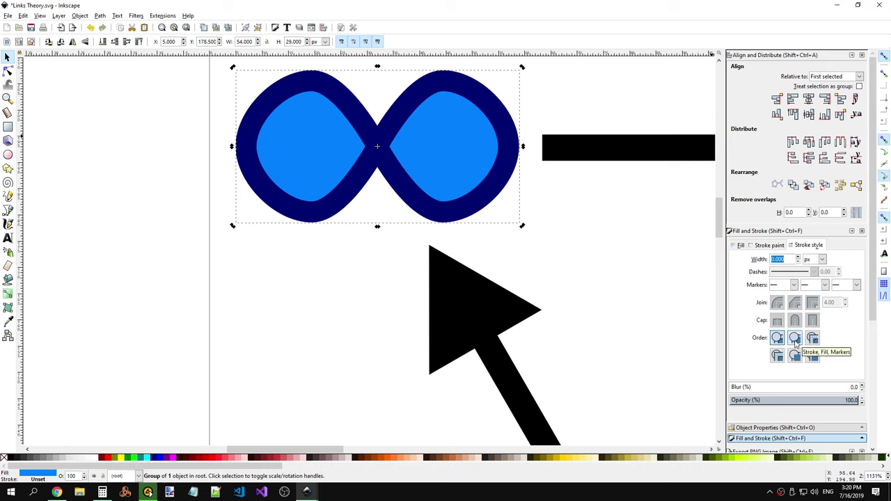
{"action": "left_click", "coordinate": [845, 285]}
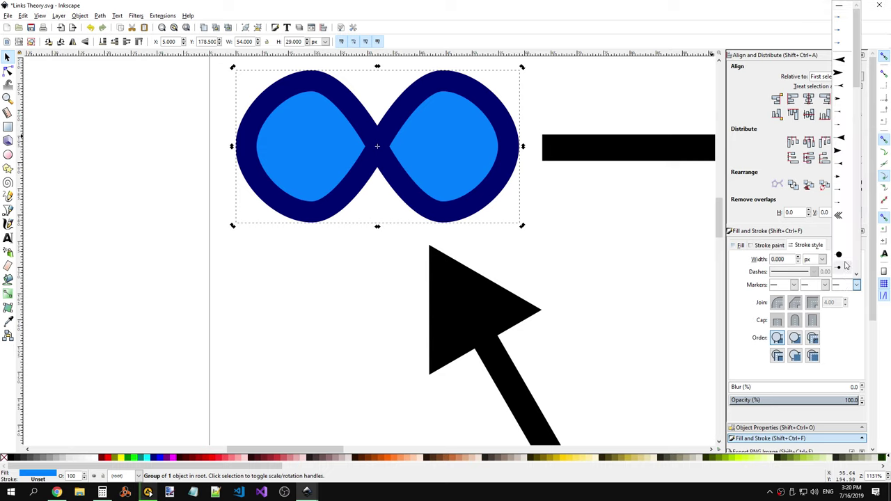
{"action": "left_click", "coordinate": [843, 203]}
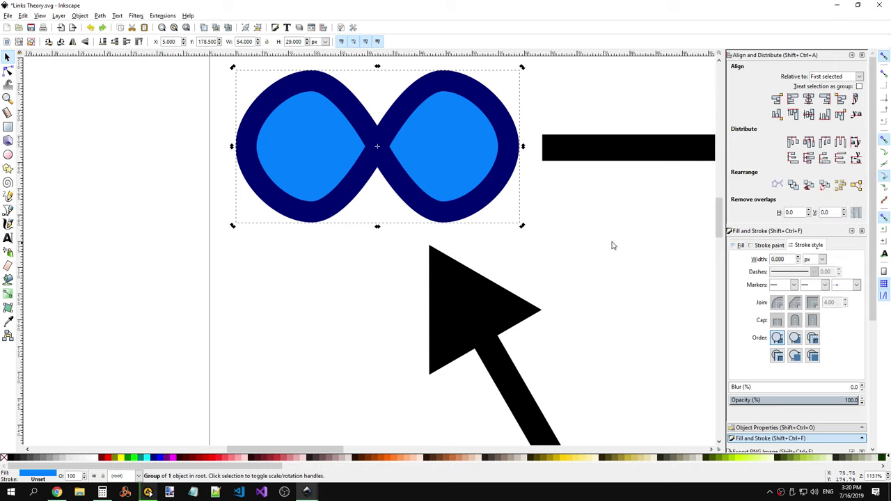
{"action": "left_click", "coordinate": [7, 71]}
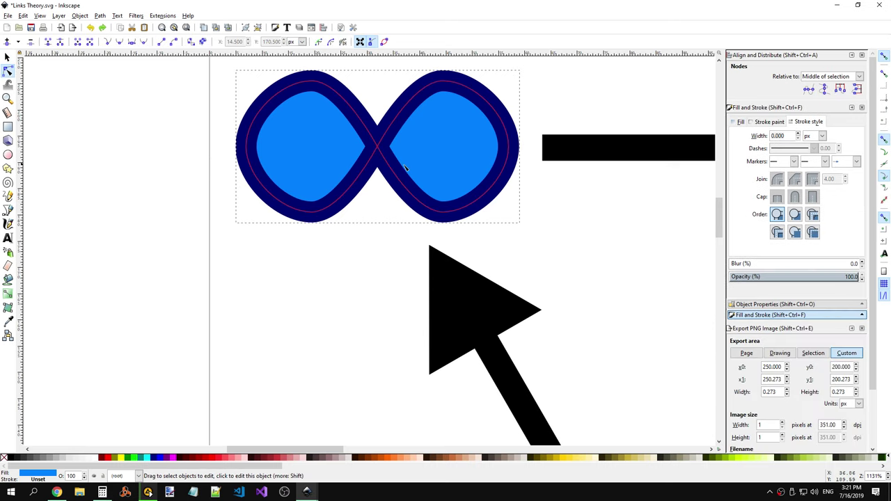
Step: Try several arrowhead end markers on the loop from the Markers list
{"action": "left_click", "coordinate": [840, 162]}
{"action": "left_click", "coordinate": [847, 201]}
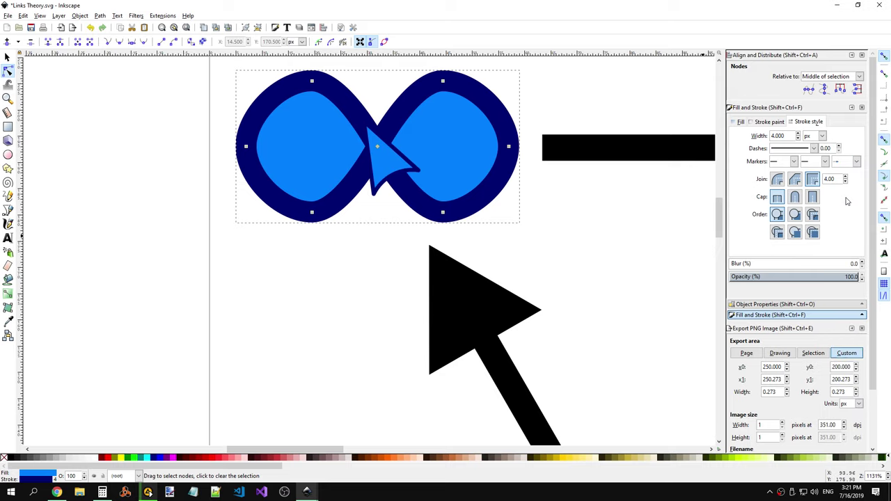
{"action": "left_click", "coordinate": [851, 169]}
{"action": "left_click", "coordinate": [849, 213]}
{"action": "left_click", "coordinate": [852, 169]}
{"action": "left_click", "coordinate": [848, 223]}
{"action": "left_click", "coordinate": [853, 174]}
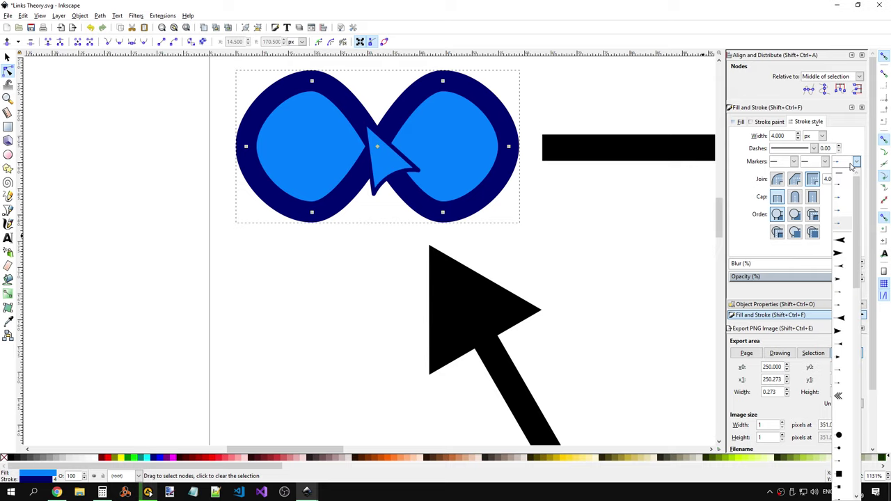
{"action": "left_click", "coordinate": [840, 289]}
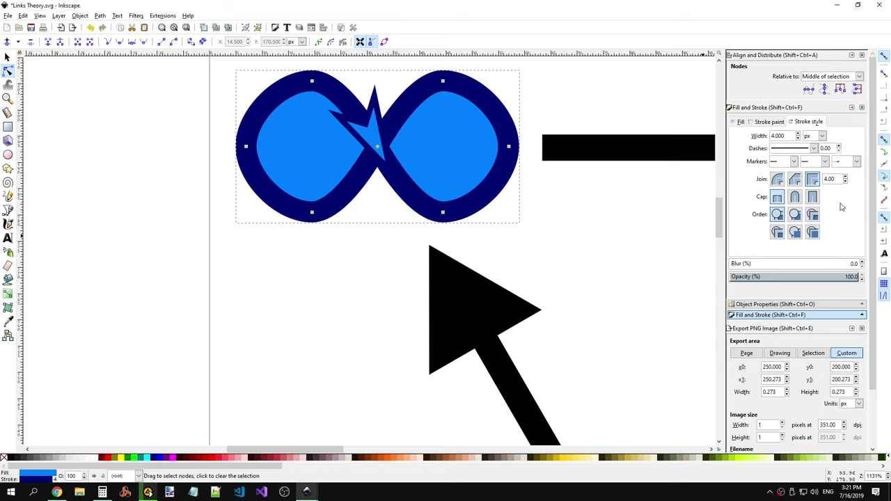
{"action": "left_click", "coordinate": [856, 166]}
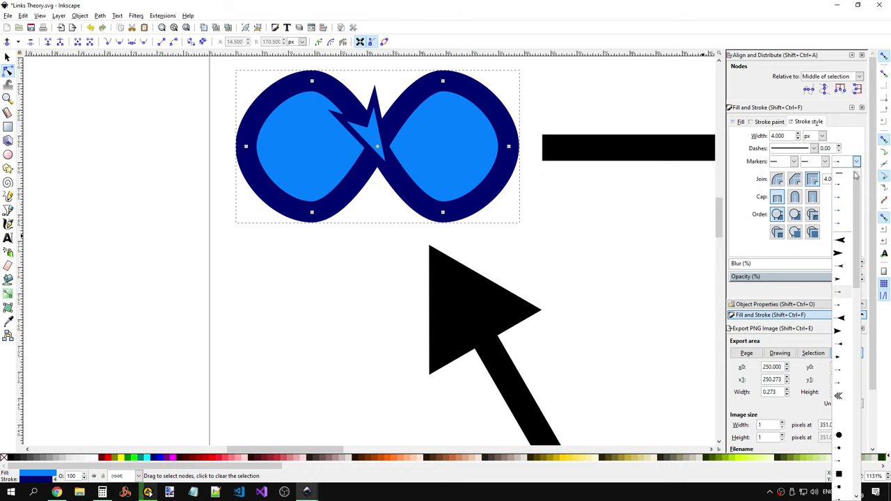
{"action": "left_click", "coordinate": [846, 311]}
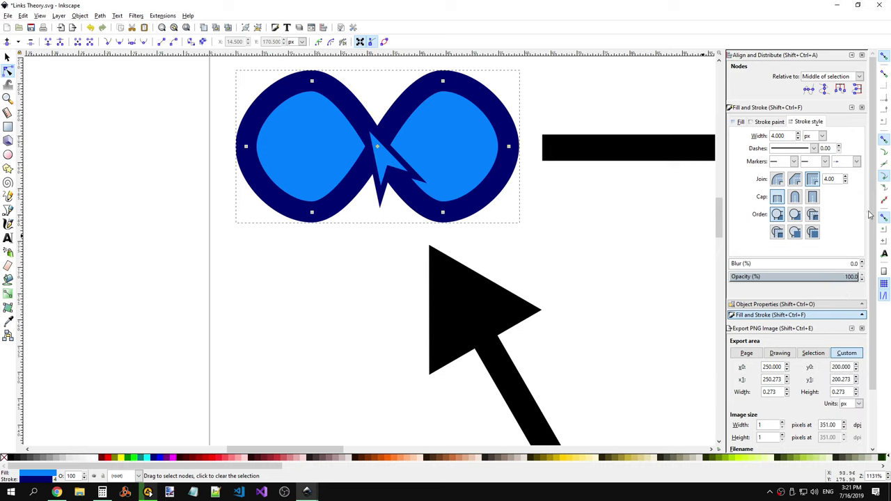
Step: Apply a large triangle end marker, undo it, and deselect the loop's nodes
{"action": "left_click", "coordinate": [858, 163]}
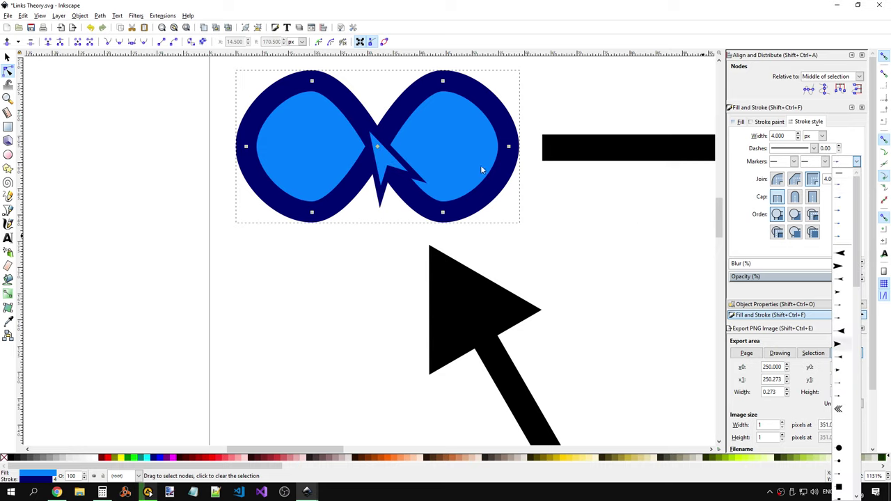
{"action": "scroll", "coordinate": [850, 349], "scroll_direction": "down", "scroll_amount": 5}
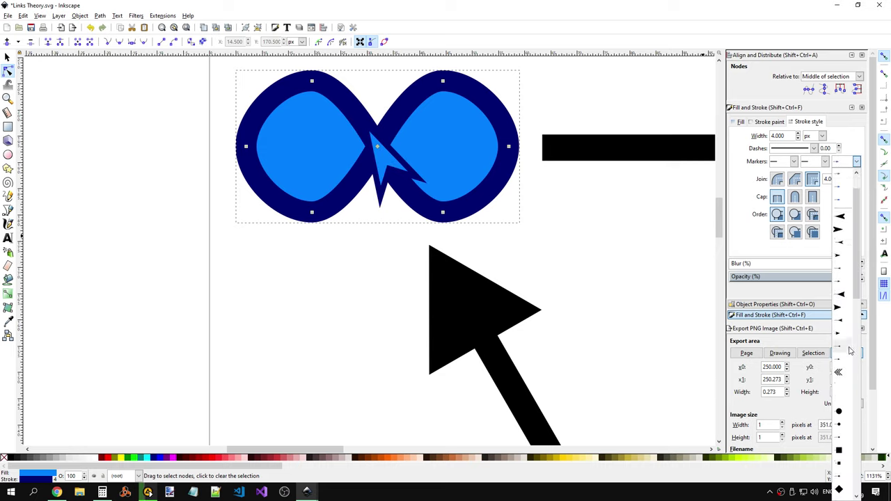
{"action": "scroll", "coordinate": [850, 349], "scroll_direction": "down", "scroll_amount": 5}
{"action": "scroll", "coordinate": [851, 355], "scroll_direction": "down", "scroll_amount": 3}
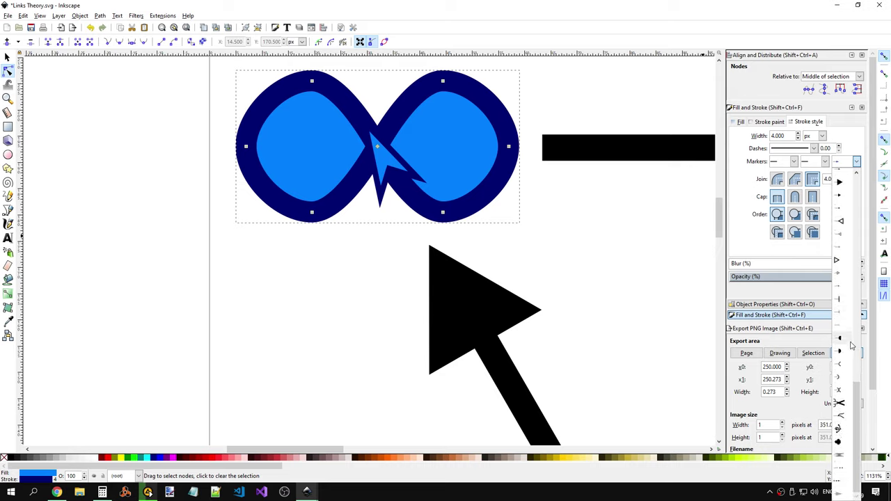
{"action": "left_click", "coordinate": [841, 495]}
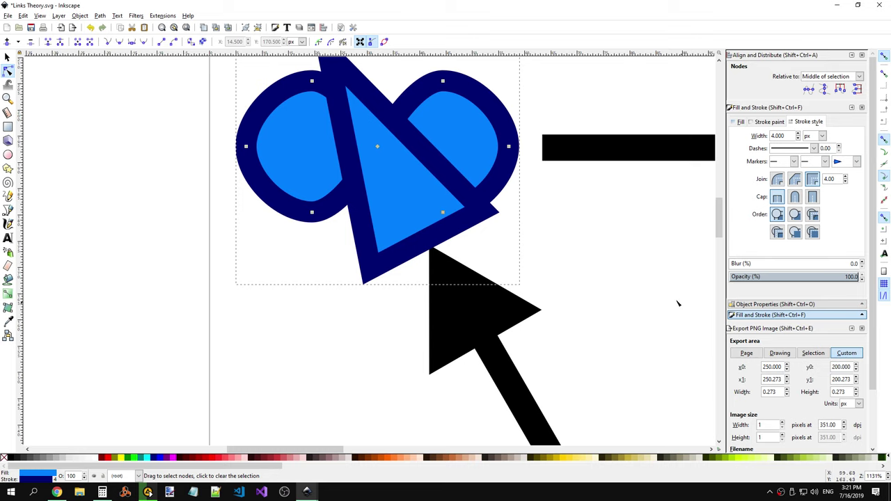
{"action": "scroll", "coordinate": [536, 290], "scroll_direction": "up", "scroll_amount": 1}
{"action": "key", "text": "ctrl+z"}
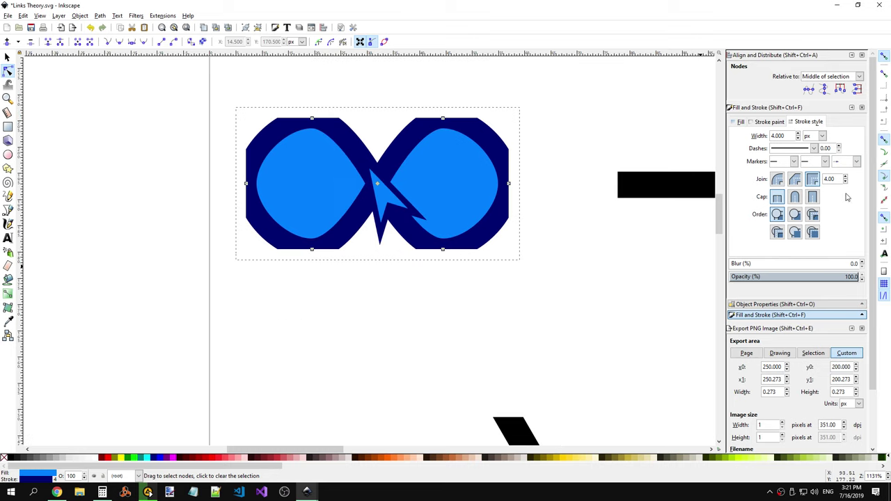
{"action": "left_click_drag", "start_coordinate": [215, 95], "coordinate": [274, 152]}
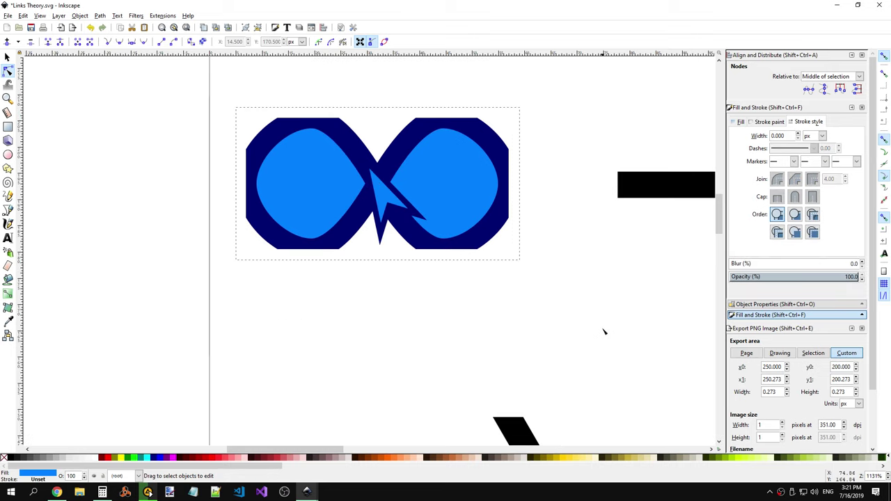
{"action": "scroll", "coordinate": [603, 330], "scroll_direction": "up", "scroll_amount": 3}
{"action": "scroll", "coordinate": [601, 335], "scroll_direction": "down", "scroll_amount": 4}
Step: Undo recent marker changes and apply a small triangular end marker to the loop
{"action": "scroll", "coordinate": [714, 221], "scroll_direction": "up", "scroll_amount": 3}
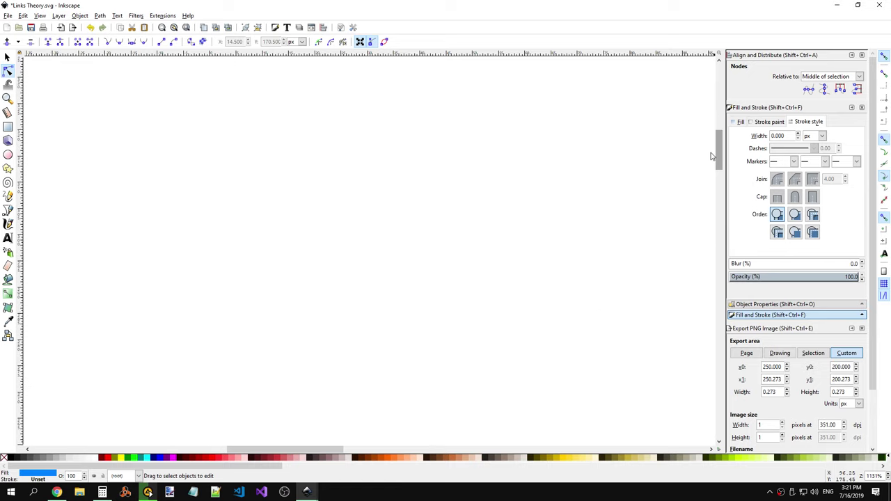
{"action": "key", "text": "ctrl+z"}
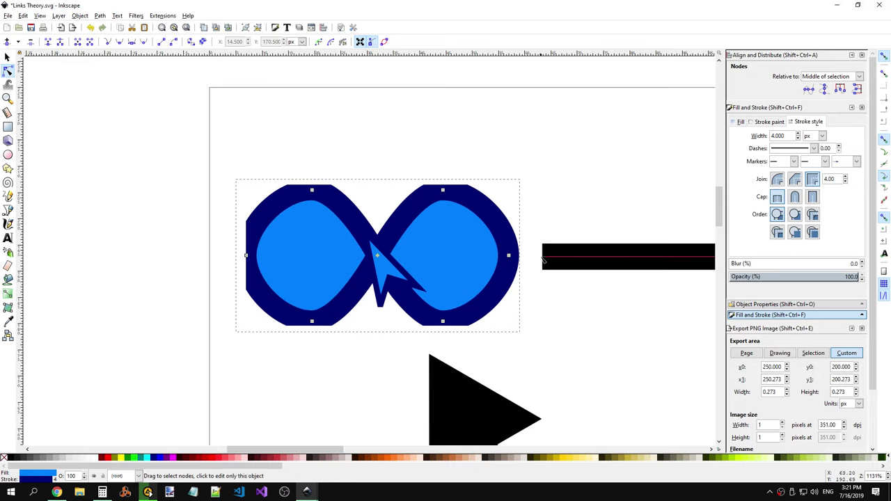
{"action": "key", "text": "ctrl+z"}
{"action": "key", "text": "ctrl+z"}
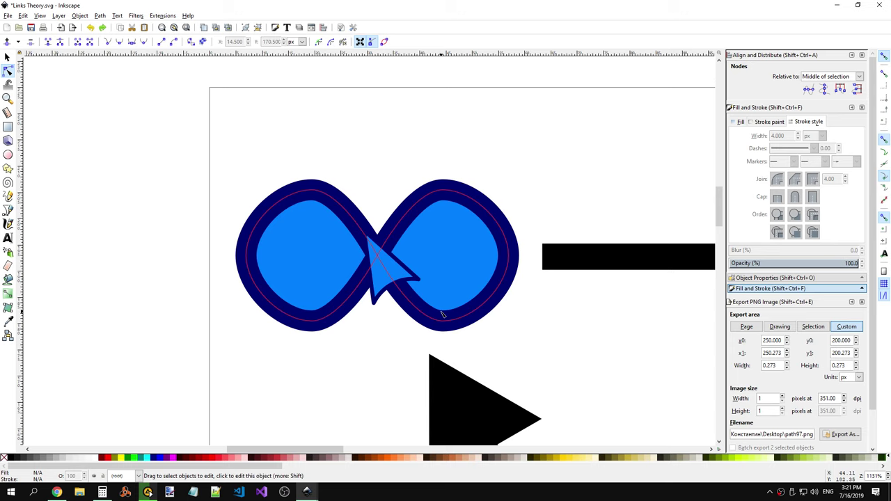
{"action": "left_click", "coordinate": [498, 306]}
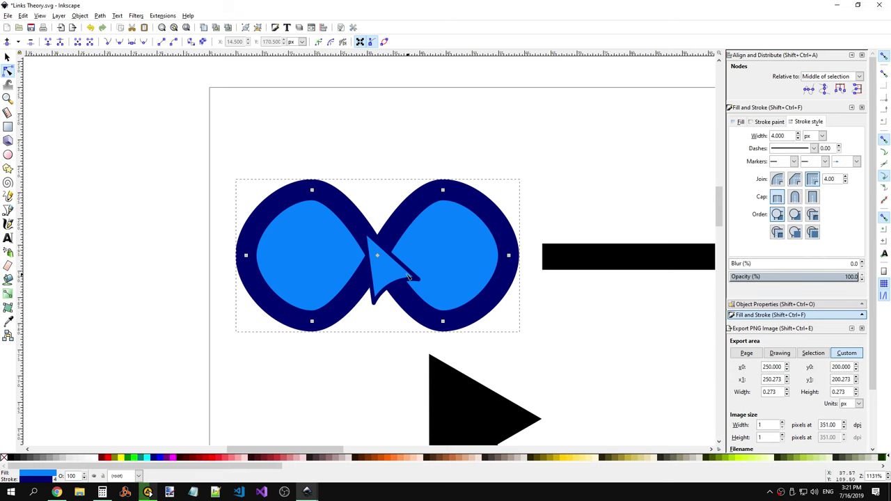
{"action": "left_click", "coordinate": [856, 161]}
{"action": "scroll", "coordinate": [848, 238], "scroll_direction": "down", "scroll_amount": 2}
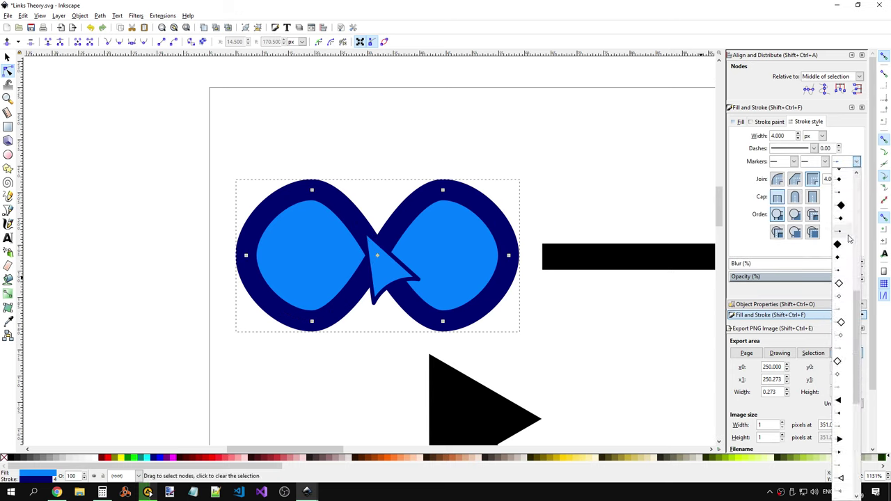
{"action": "scroll", "coordinate": [848, 237], "scroll_direction": "down", "scroll_amount": 2}
{"action": "scroll", "coordinate": [849, 239], "scroll_direction": "down", "scroll_amount": 2}
{"action": "scroll", "coordinate": [851, 240], "scroll_direction": "down", "scroll_amount": 1}
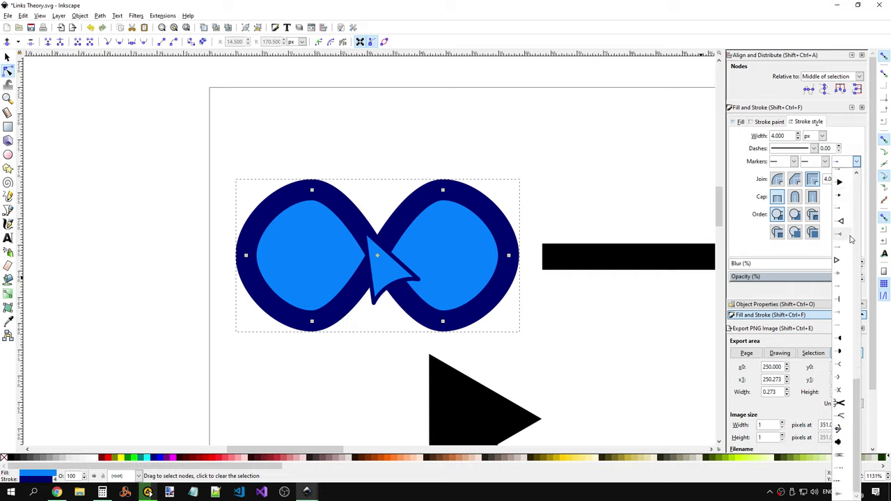
{"action": "left_click", "coordinate": [838, 287]}
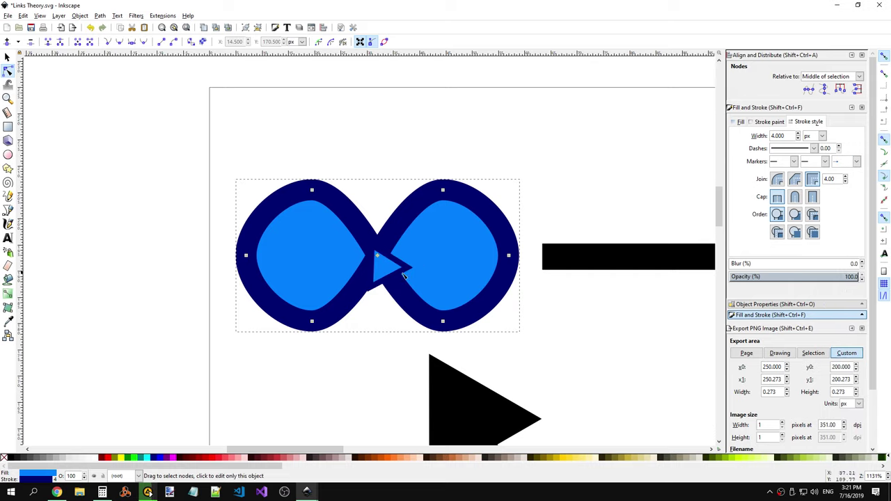
Step: Try a large arrowhead marker, return to the small triangle marker, and deselect
{"action": "left_click", "coordinate": [857, 161]}
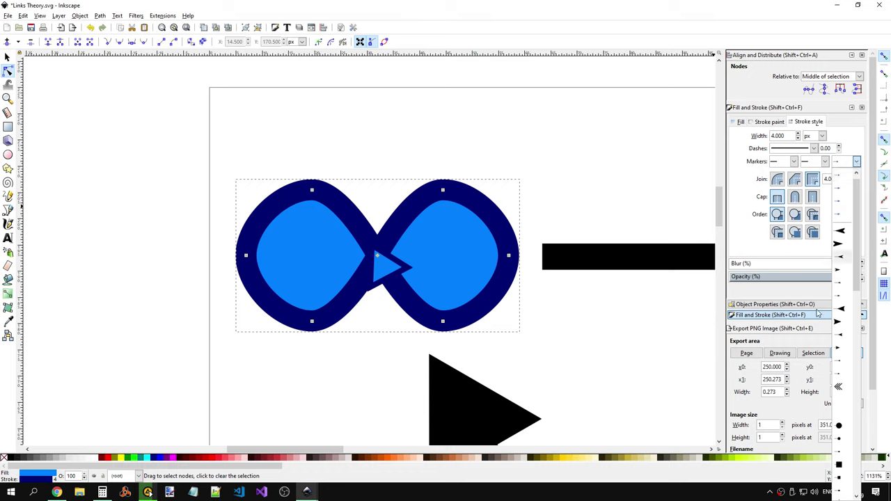
{"action": "scroll", "coordinate": [851, 328], "scroll_direction": "down", "scroll_amount": 2}
{"action": "scroll", "coordinate": [851, 328], "scroll_direction": "down", "scroll_amount": 1}
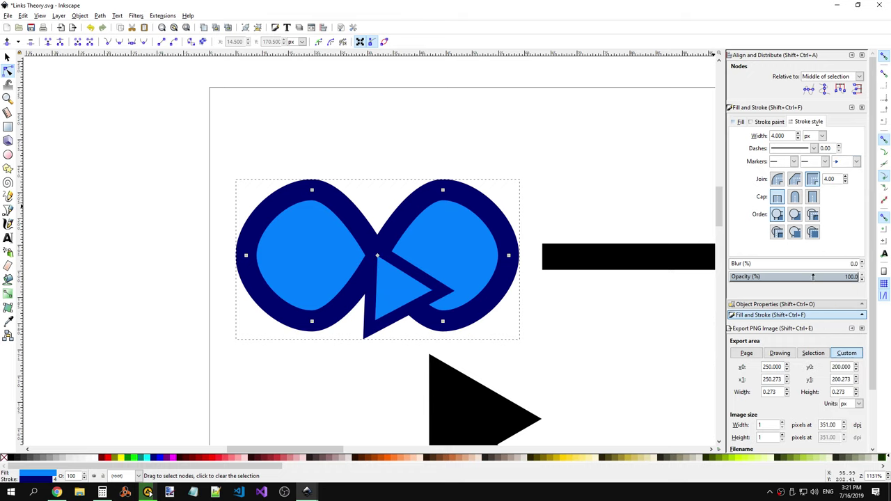
{"action": "left_click", "coordinate": [846, 278]}
{"action": "left_click", "coordinate": [857, 161]}
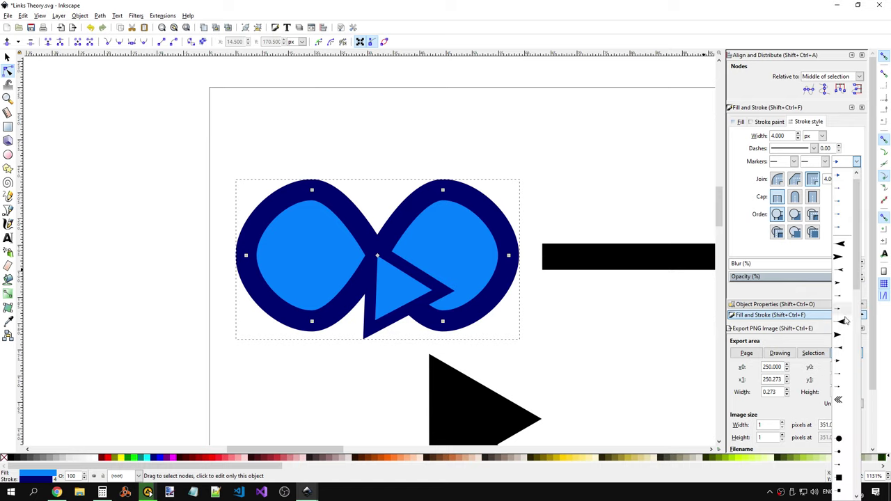
{"action": "left_click_drag", "start_coordinate": [860, 278], "coordinate": [860, 185]}
{"action": "left_click", "coordinate": [843, 196]}
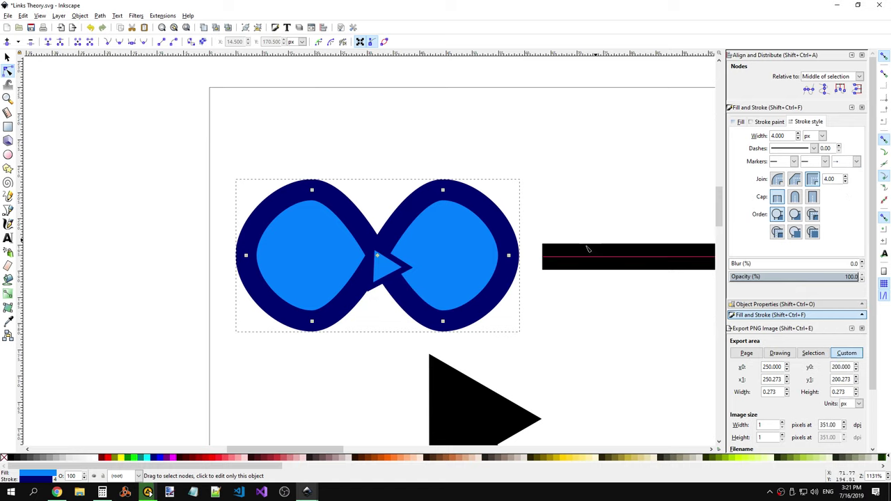
{"action": "left_click", "coordinate": [418, 369]}
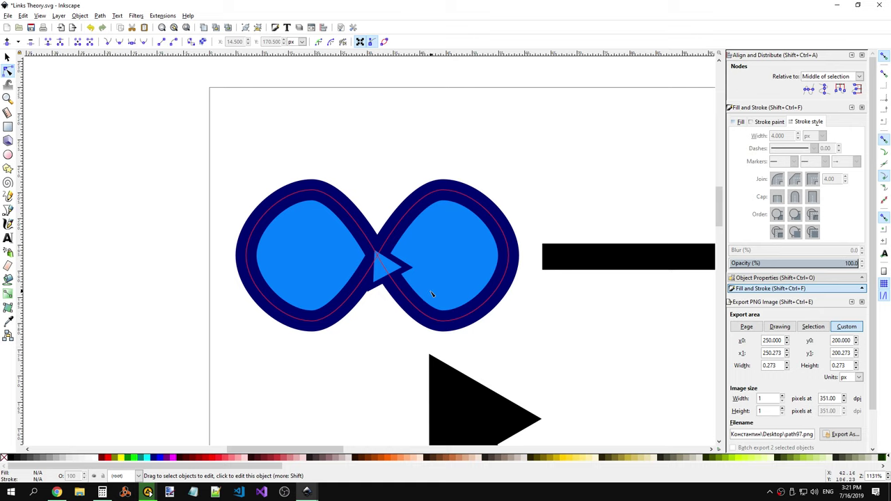
{"action": "scroll", "coordinate": [560, 182], "scroll_direction": "down", "scroll_amount": 6}
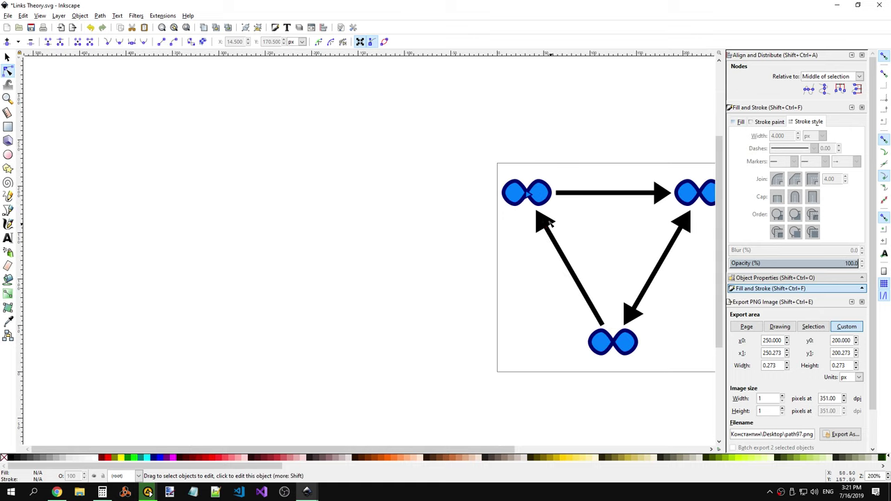
{"action": "scroll", "coordinate": [543, 203], "scroll_direction": "up", "scroll_amount": 5}
{"action": "scroll", "coordinate": [544, 202], "scroll_direction": "up", "scroll_amount": 3}
{"action": "left_click", "coordinate": [507, 196]}
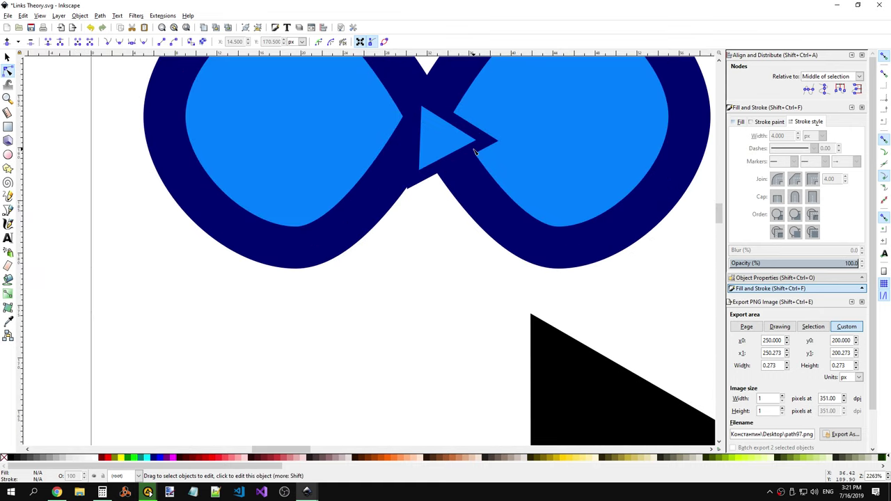
{"action": "scroll", "coordinate": [494, 289], "scroll_direction": "down", "scroll_amount": 5}
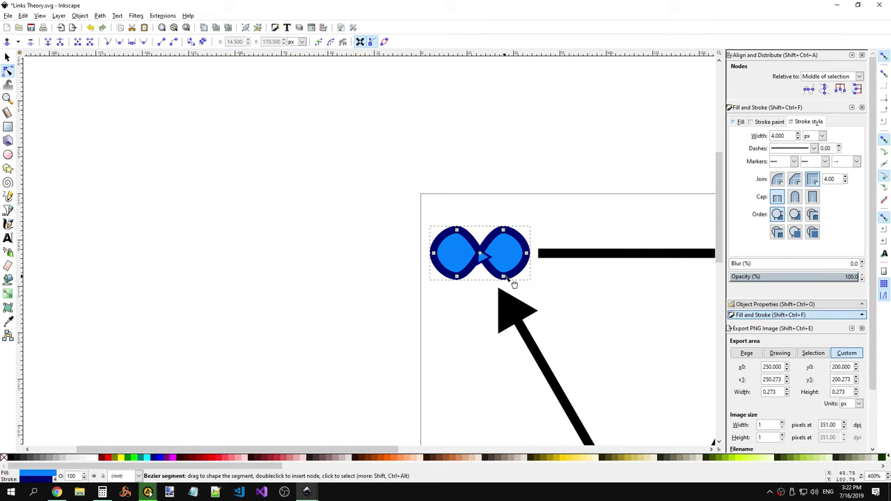
{"action": "left_click_drag", "start_coordinate": [378, 453], "coordinate": [503, 453]}
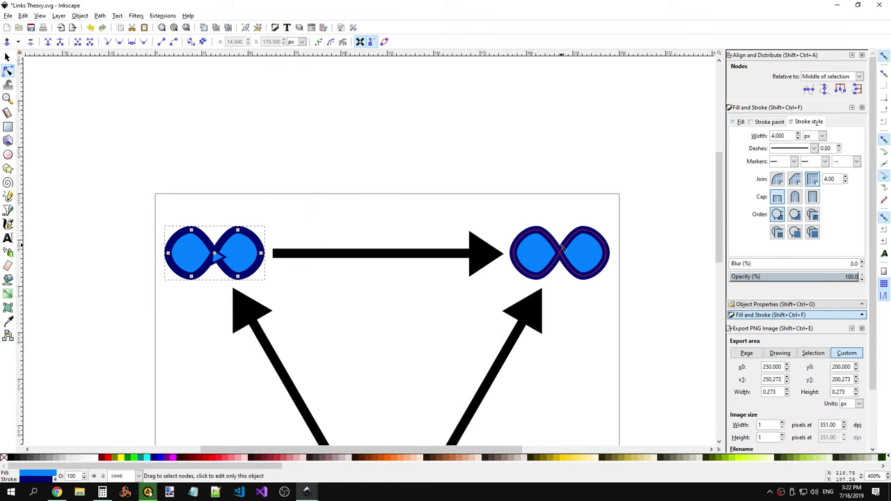
{"action": "left_click", "coordinate": [601, 234]}
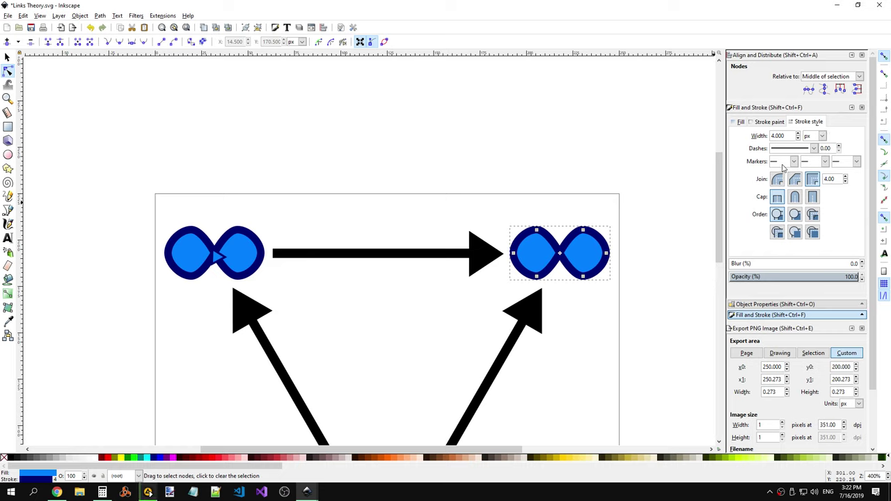
Step: Put a small arrow end marker on the right infinity node
{"action": "left_click", "coordinate": [850, 162]}
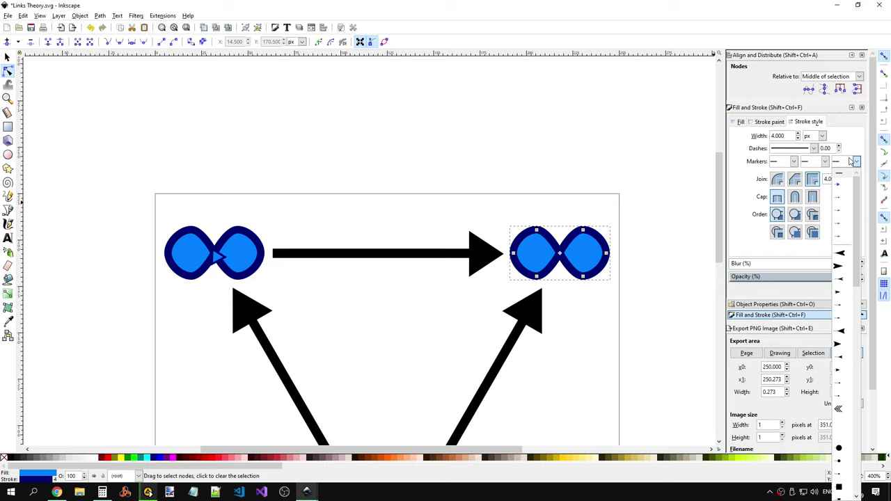
{"action": "left_click", "coordinate": [845, 200]}
{"action": "left_click", "coordinate": [579, 329]}
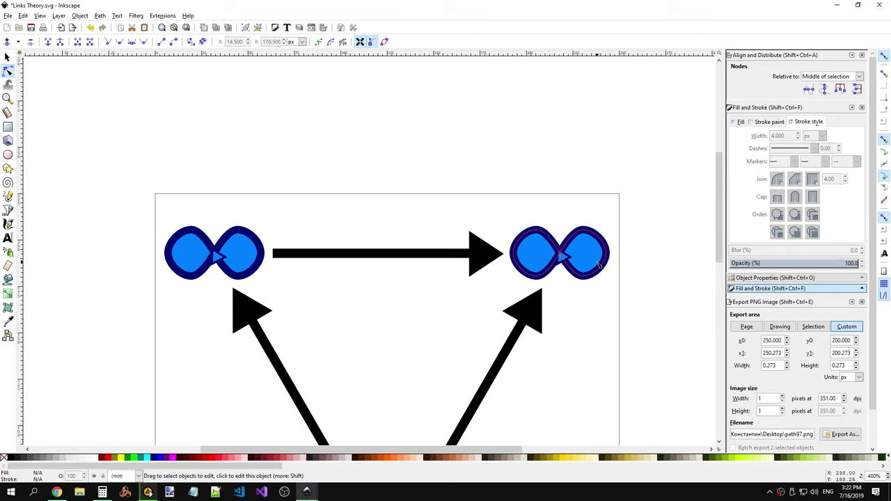
{"action": "scroll", "coordinate": [598, 234], "scroll_direction": "down", "scroll_amount": 4}
{"action": "scroll", "coordinate": [585, 275], "scroll_direction": "down", "scroll_amount": 4}
Step: Add the same arrow end marker to the bottom infinity node
{"action": "left_click", "coordinate": [411, 328]}
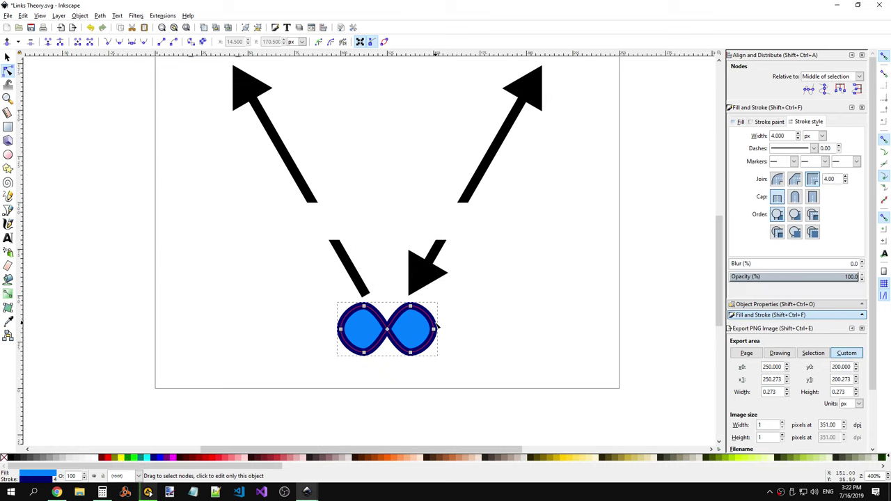
{"action": "left_click", "coordinate": [856, 162]}
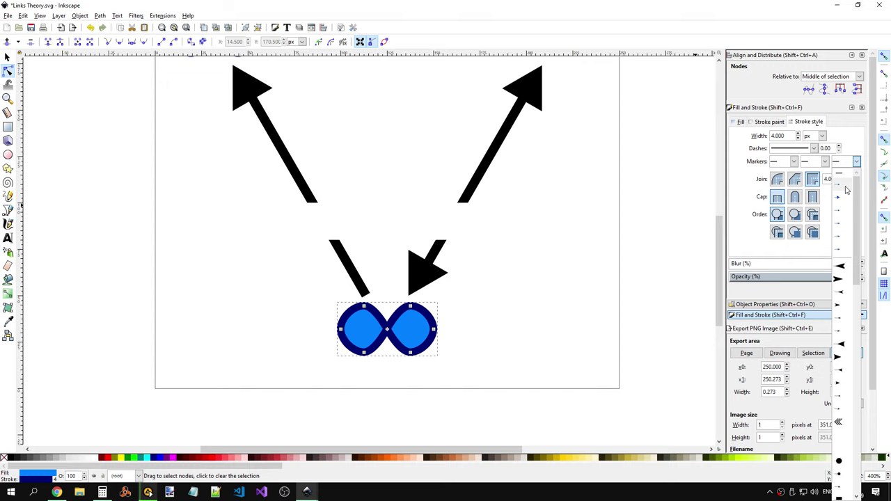
{"action": "left_click", "coordinate": [847, 190]}
{"action": "left_click", "coordinate": [546, 312]}
{"action": "scroll", "coordinate": [509, 285], "scroll_direction": "up", "scroll_amount": 4}
{"action": "scroll", "coordinate": [510, 284], "scroll_direction": "down", "scroll_amount": 2}
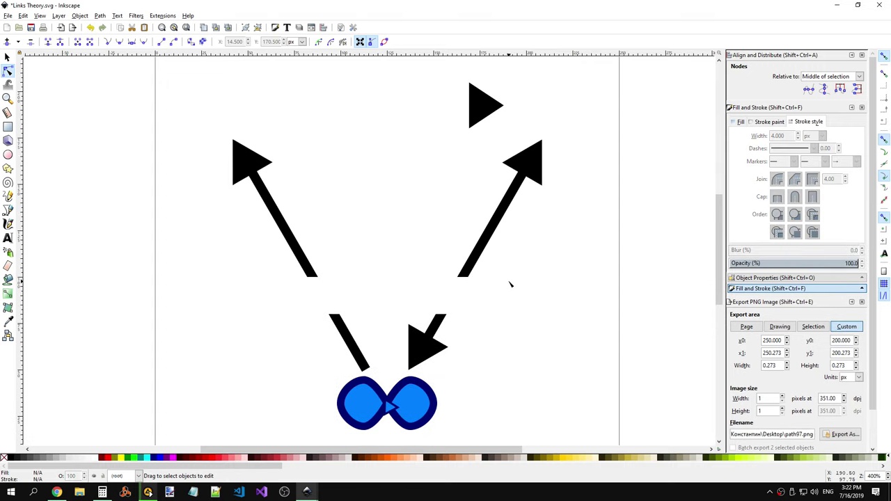
{"action": "scroll", "coordinate": [513, 276], "scroll_direction": "down", "scroll_amount": 4}
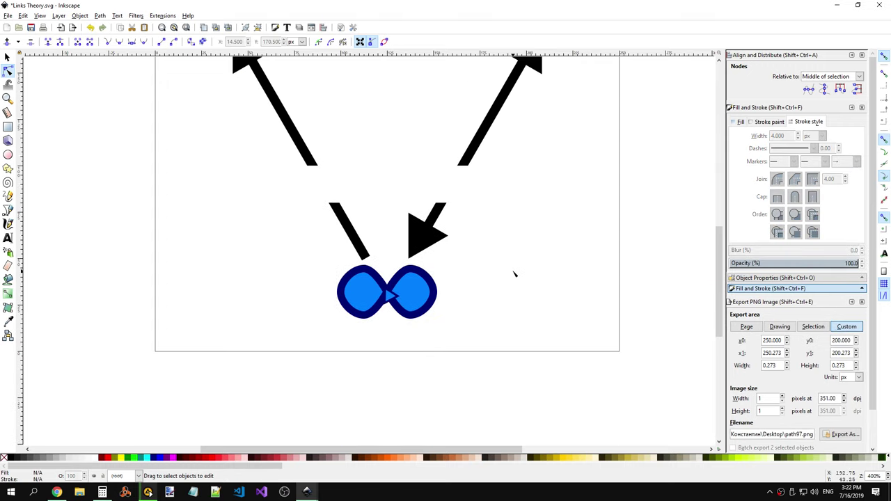
{"action": "scroll", "coordinate": [534, 265], "scroll_direction": "down", "scroll_amount": 5, "text": "ctrl"}
{"action": "scroll", "coordinate": [525, 253], "scroll_direction": "up", "scroll_amount": 2, "text": "ctrl"}
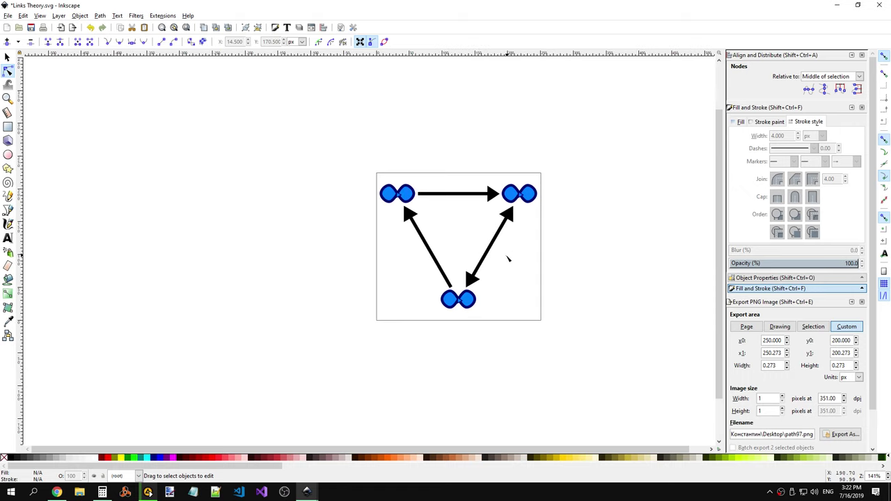
{"action": "scroll", "coordinate": [508, 259], "scroll_direction": "up", "scroll_amount": 1, "text": "ctrl"}
Step: Select the right diagonal's lower arrowhead, then the top and left diagonal arrows
{"action": "left_click", "coordinate": [480, 255]}
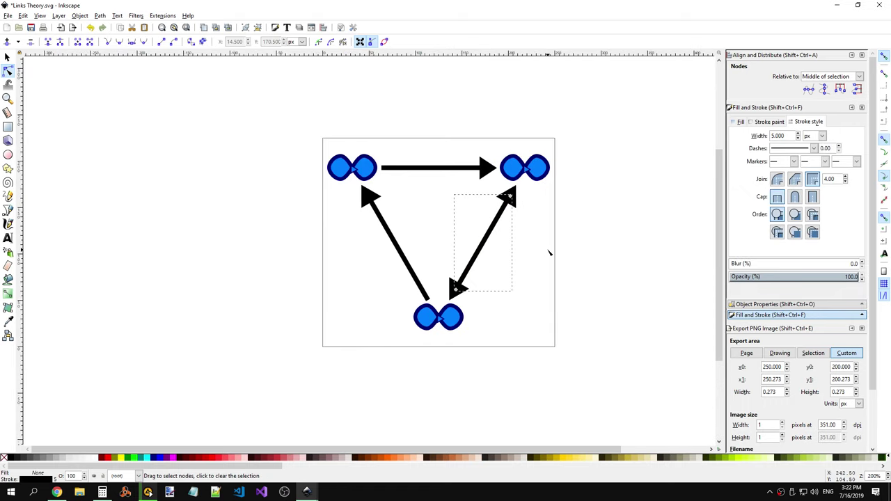
{"action": "left_click", "coordinate": [529, 248]}
{"action": "left_click", "coordinate": [487, 237]}
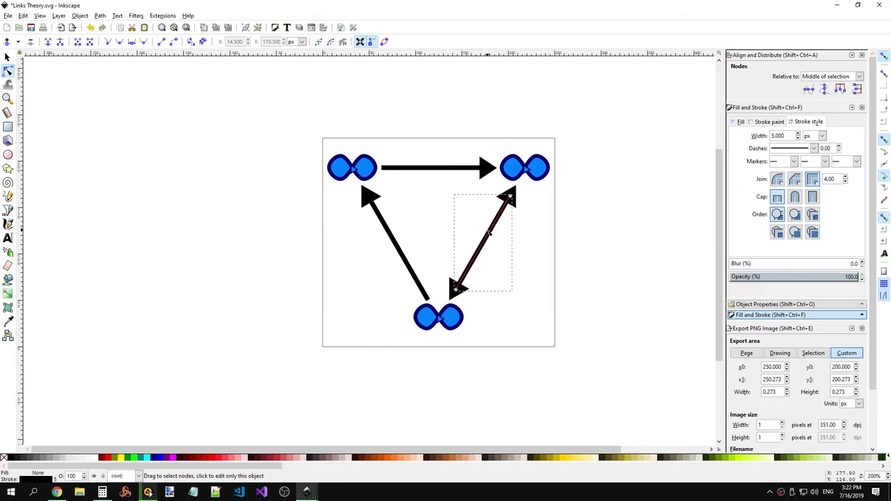
{"action": "left_click", "coordinate": [529, 234]}
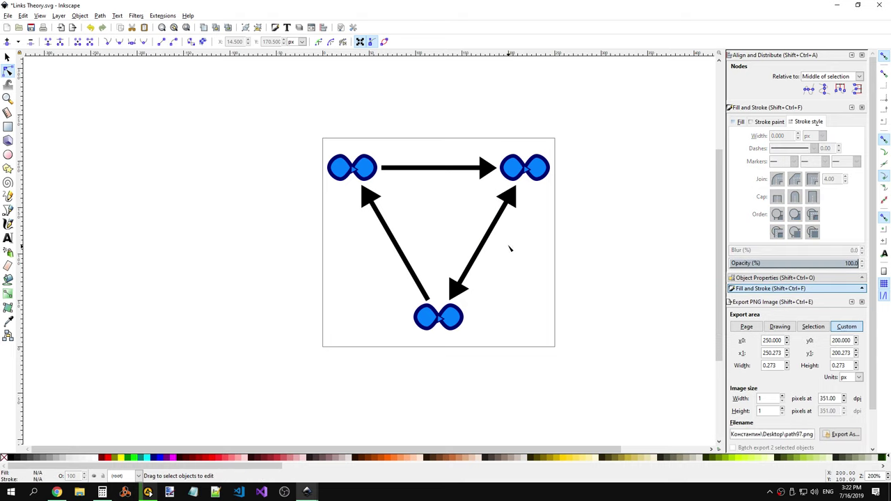
{"action": "left_click_drag", "start_coordinate": [468, 183], "coordinate": [504, 230]}
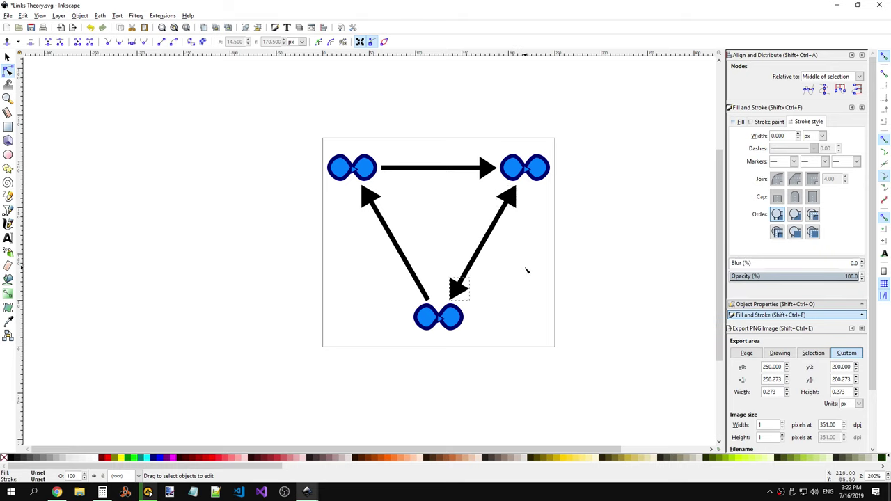
{"action": "left_click", "coordinate": [462, 171]}
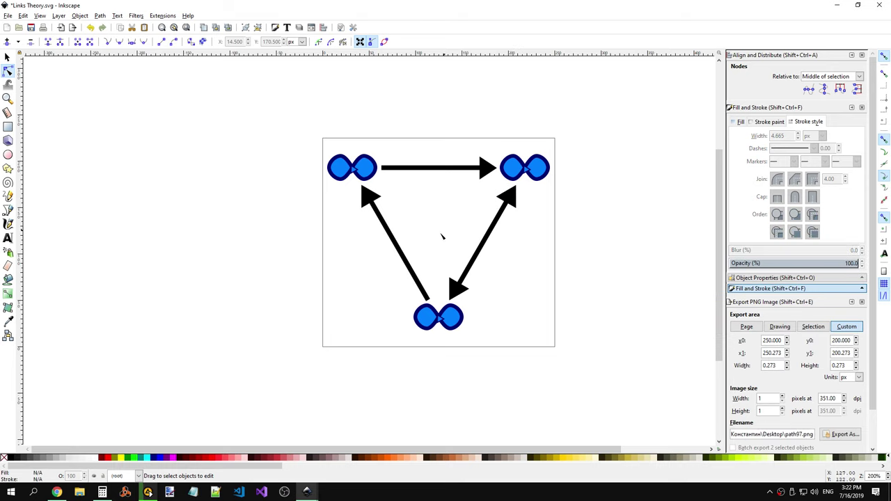
{"action": "left_click", "coordinate": [405, 263]}
{"action": "left_click", "coordinate": [501, 276]}
Step: Delete the left diagonal's arrowhead and restore the accidentally deleted top arrow
{"action": "key", "text": "Tab"}
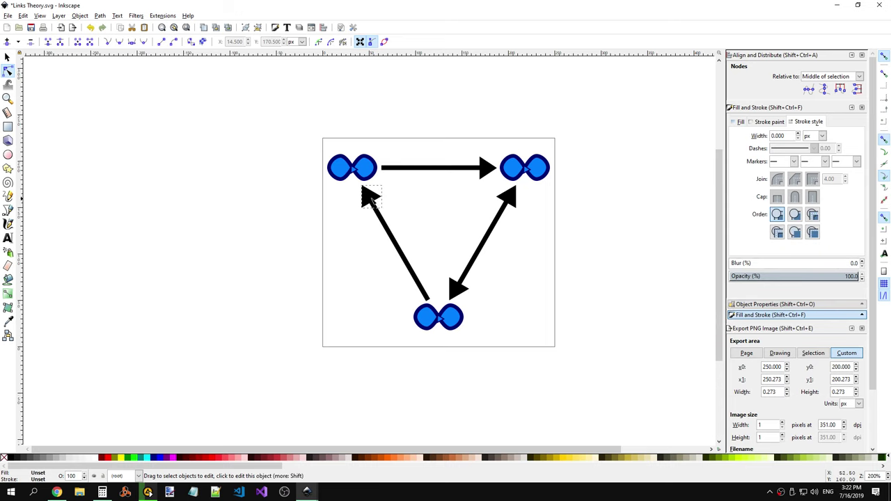
{"action": "key", "text": "s"}
{"action": "key", "text": "Delete"}
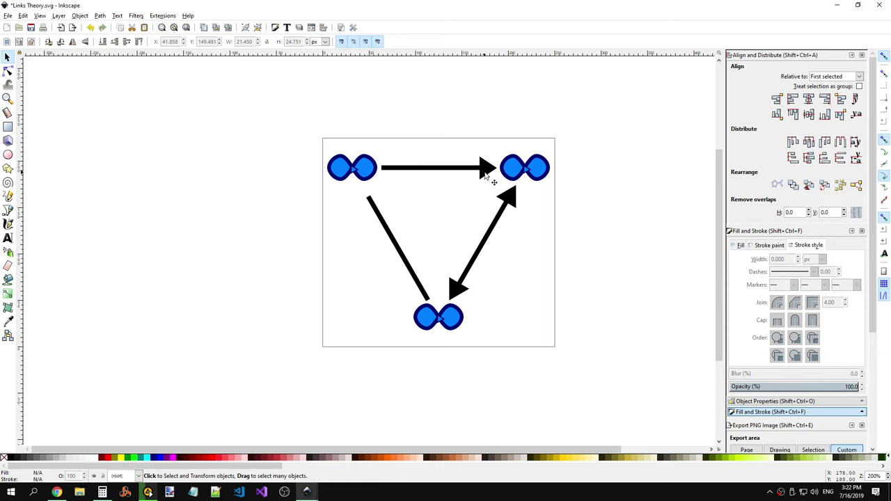
{"action": "key", "text": "Delete"}
{"action": "key", "text": "ctrl+z"}
Step: Ungroup the top arrow, delete the remaining arrowheads, and duplicate the right diagonal line
{"action": "right_click", "coordinate": [489, 171]}
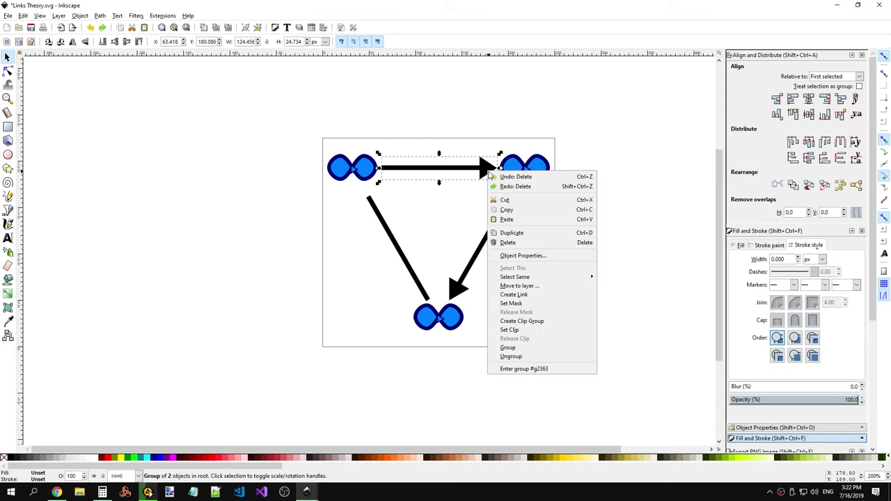
{"action": "left_click", "coordinate": [506, 358]}
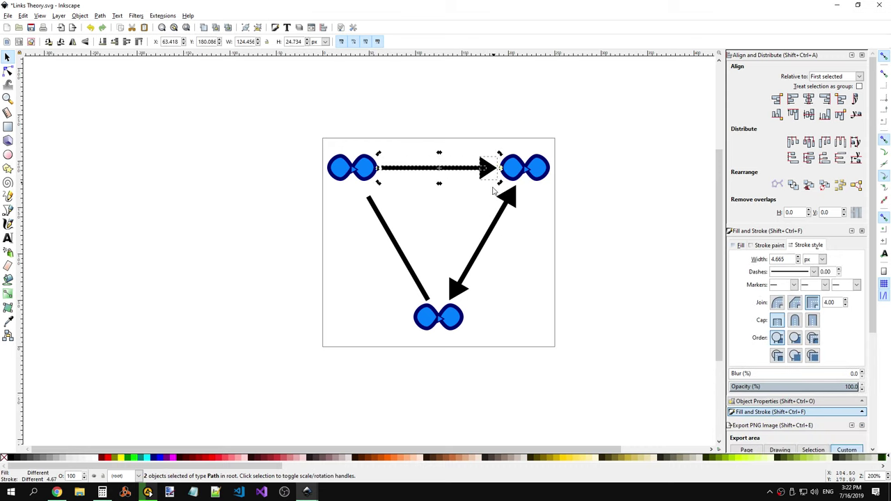
{"action": "left_click", "coordinate": [492, 170]}
{"action": "left_click_drag", "start_coordinate": [487, 168], "coordinate": [507, 197]}
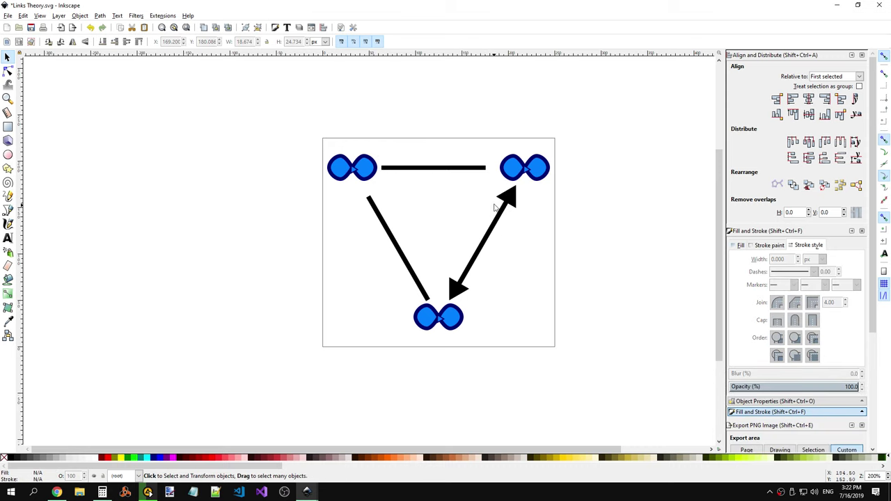
{"action": "key", "text": "Delete"}
{"action": "left_click", "coordinate": [464, 288]}
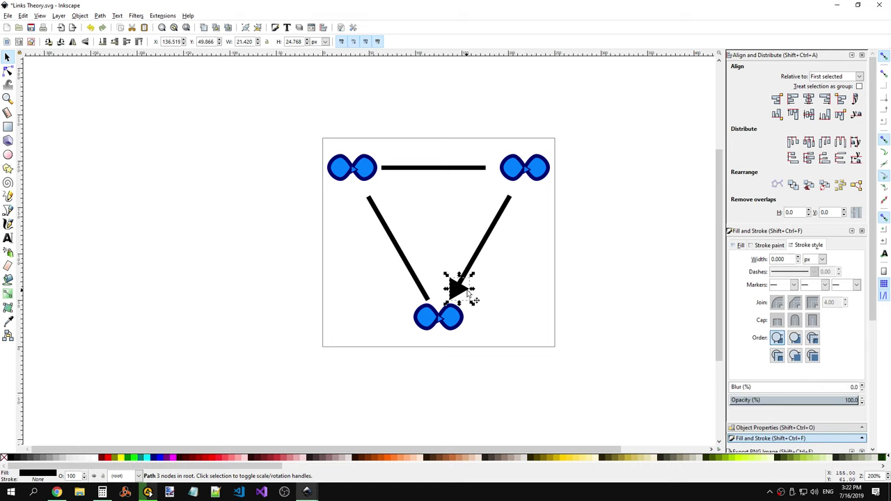
{"action": "key", "text": "Delete"}
{"action": "left_click", "coordinate": [487, 244]}
{"action": "key", "text": "ctrl+d"}
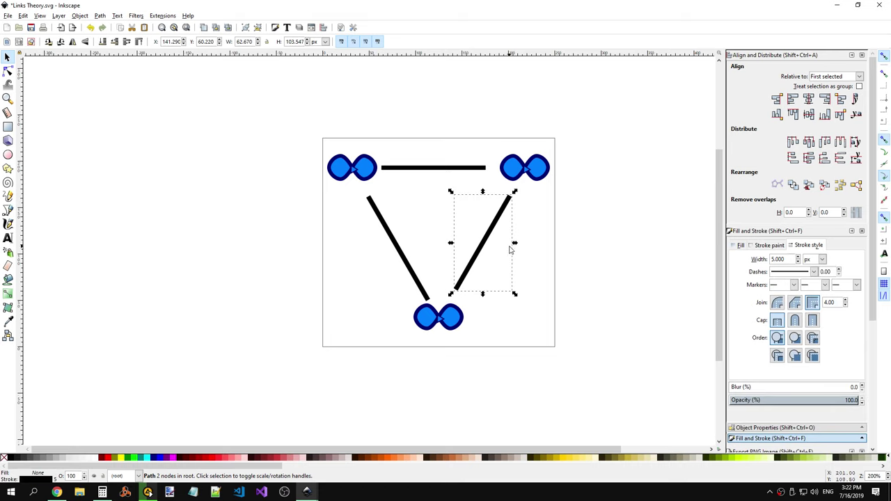
Step: Offset the duplicate beside the original and give the first line end and small start arrowheads
{"action": "mouse_move", "coordinate": [512, 251]}
{"action": "left_mouse_down"}
{"action": "mouse_move", "coordinate": [500, 259]}
{"action": "mouse_move", "coordinate": [483, 244]}
{"action": "mouse_move", "coordinate": [493, 249]}
{"action": "left_mouse_up"}
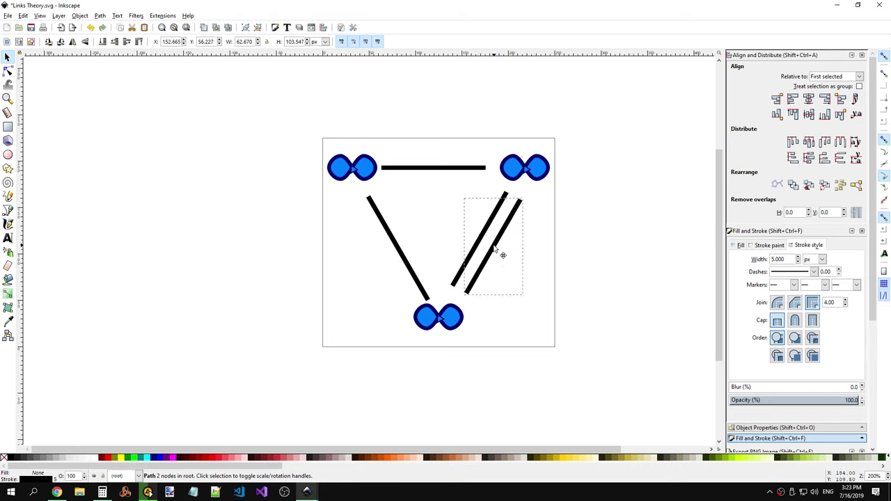
{"action": "left_click", "coordinate": [496, 216]}
{"action": "left_click", "coordinate": [855, 286]}
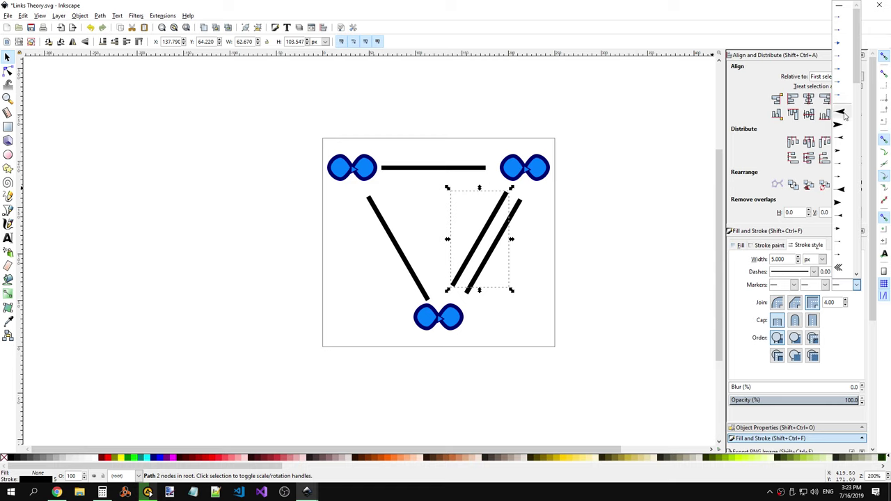
{"action": "left_click_drag", "start_coordinate": [857, 18], "coordinate": [861, 78]}
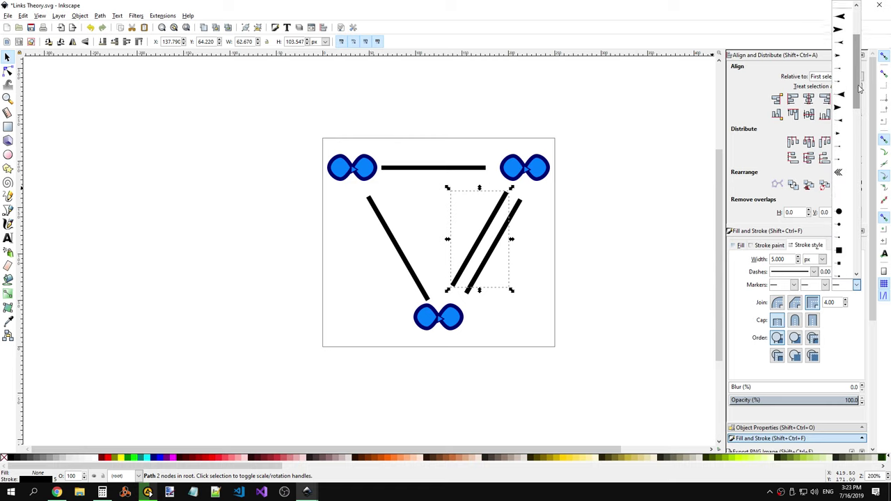
{"action": "left_click", "coordinate": [843, 129]}
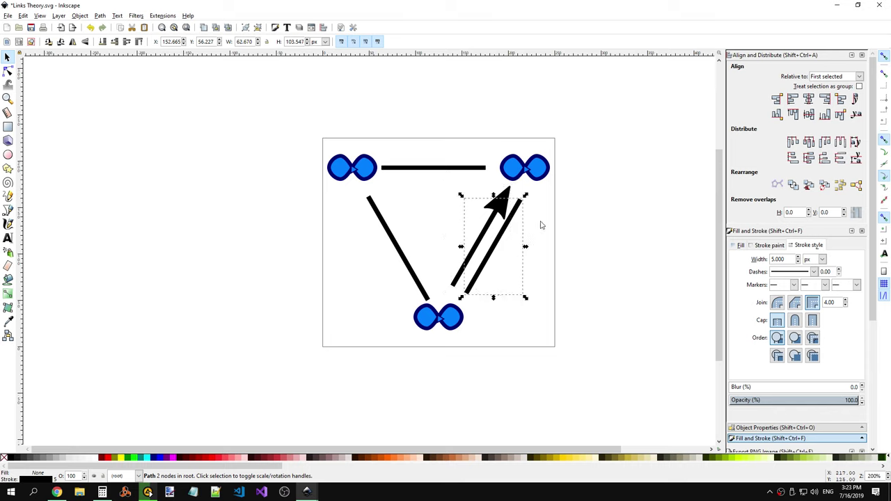
{"action": "left_click", "coordinate": [796, 288]}
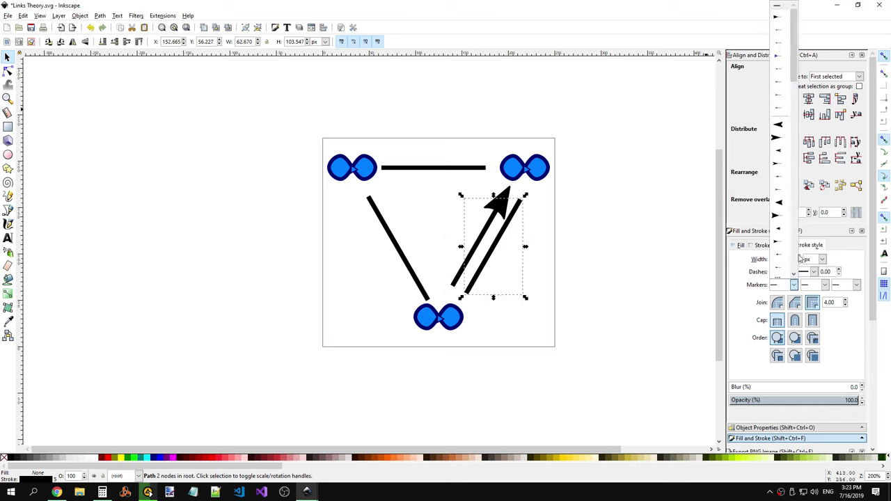
{"action": "left_click", "coordinate": [780, 211]}
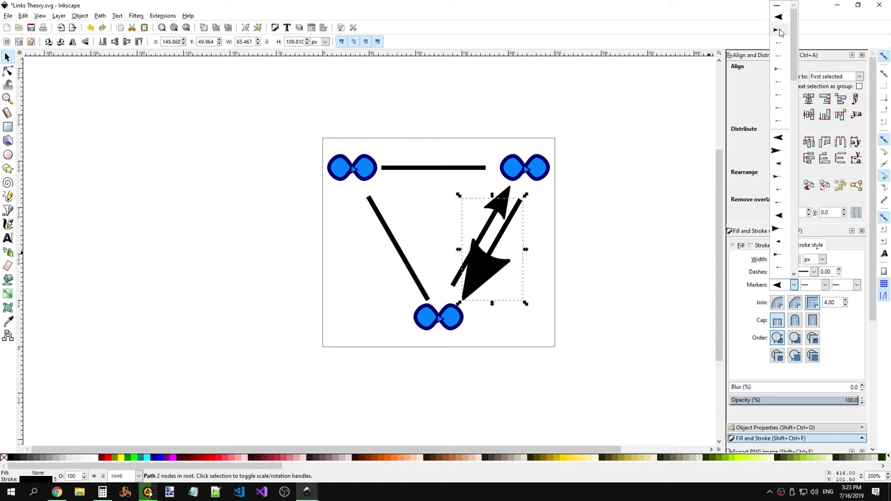
{"action": "left_click", "coordinate": [794, 285]}
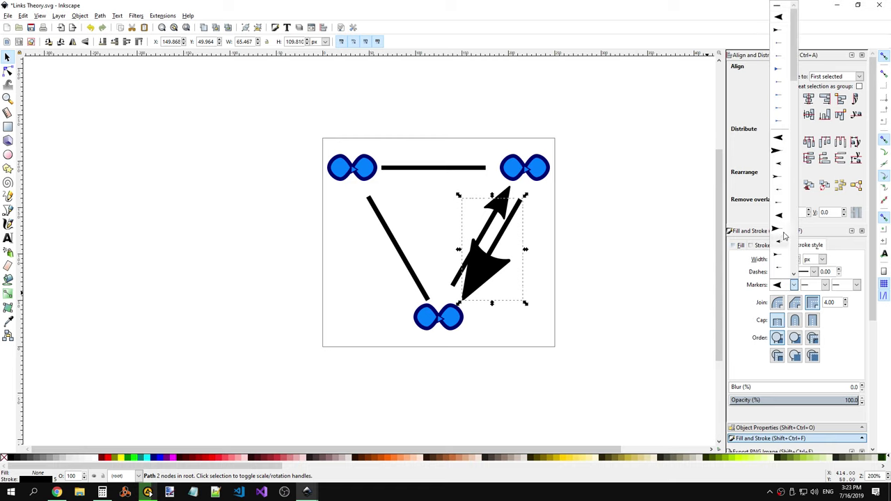
{"action": "left_click", "coordinate": [788, 214]}
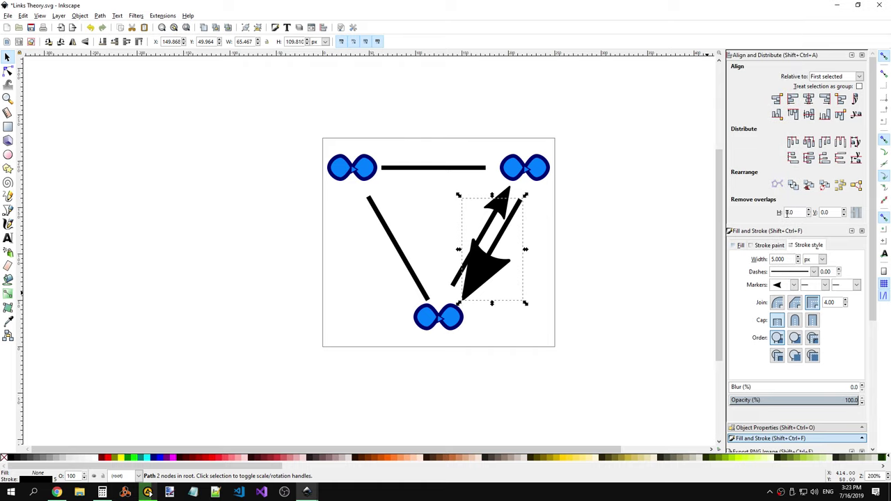
{"action": "left_click", "coordinate": [794, 286]}
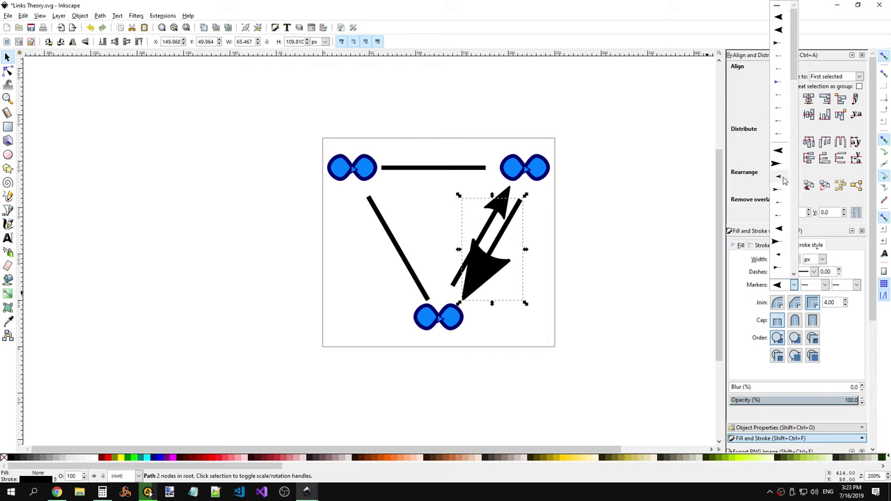
{"action": "left_click", "coordinate": [780, 178]}
Step: Give the second parallel line an arrowhead end marker
{"action": "left_click", "coordinate": [535, 230]}
{"action": "left_click", "coordinate": [491, 211]}
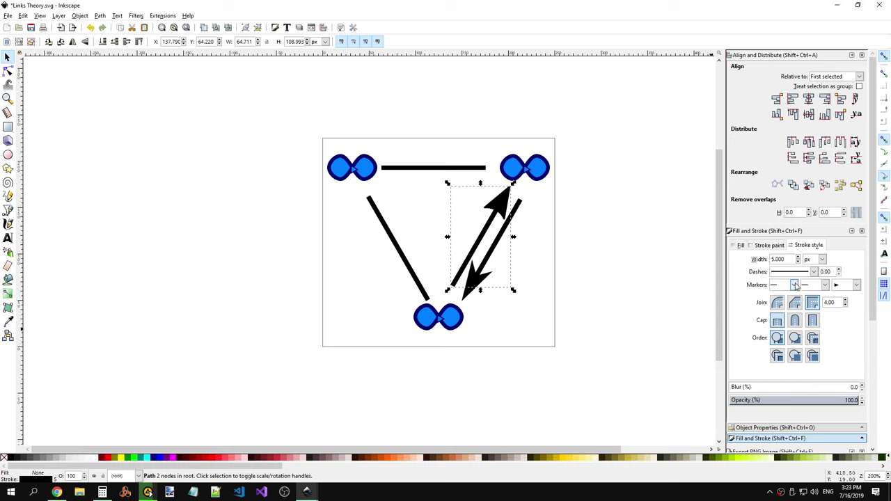
{"action": "left_click", "coordinate": [856, 286]}
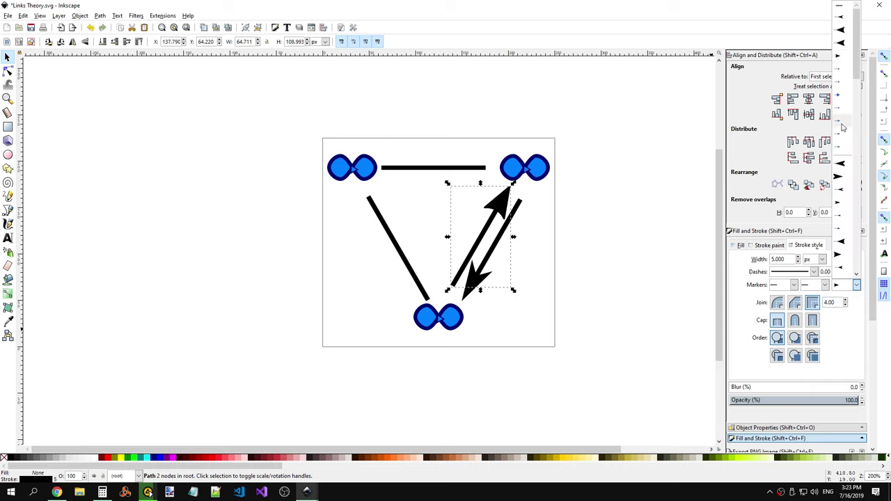
{"action": "left_click", "coordinate": [839, 256]}
{"action": "left_click", "coordinate": [838, 289]}
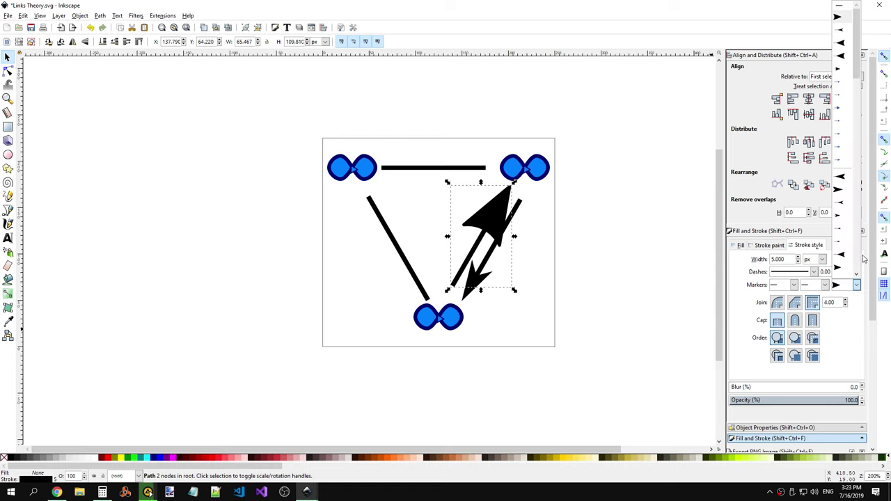
{"action": "left_click", "coordinate": [847, 221]}
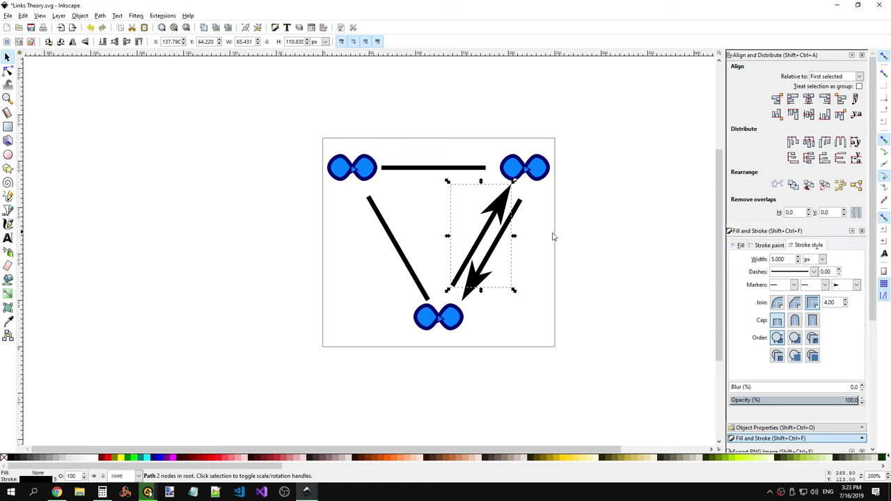
{"action": "left_click", "coordinate": [535, 256]}
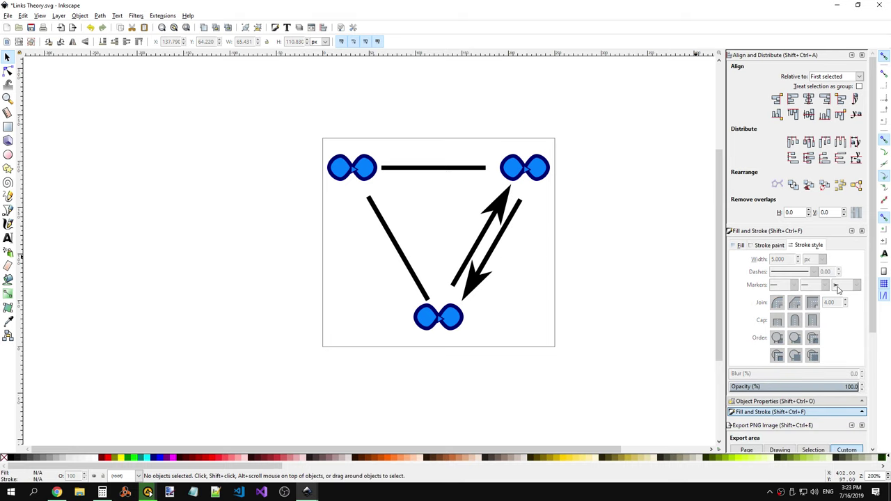
Step: Swap the upward-pointing right arrow's end marker for a smaller arrowhead
{"action": "left_click", "coordinate": [510, 204]}
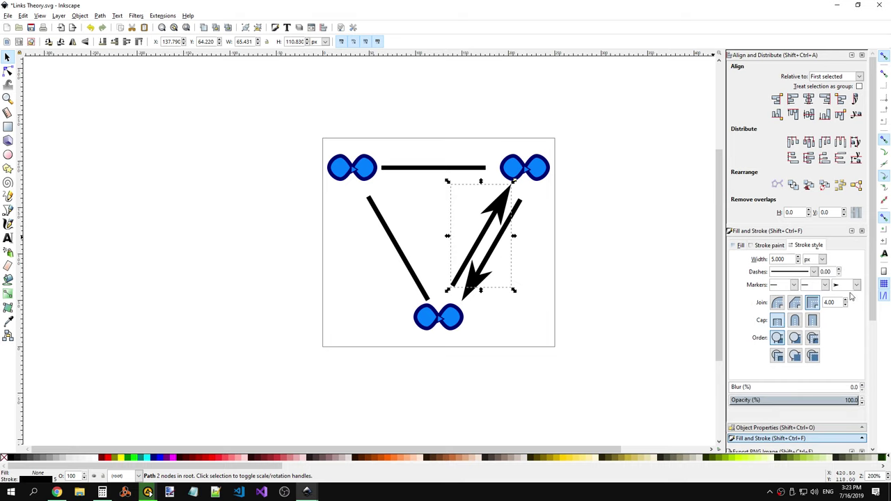
{"action": "left_click", "coordinate": [855, 285]}
{"action": "scroll", "coordinate": [851, 251], "scroll_direction": "down", "scroll_amount": 10}
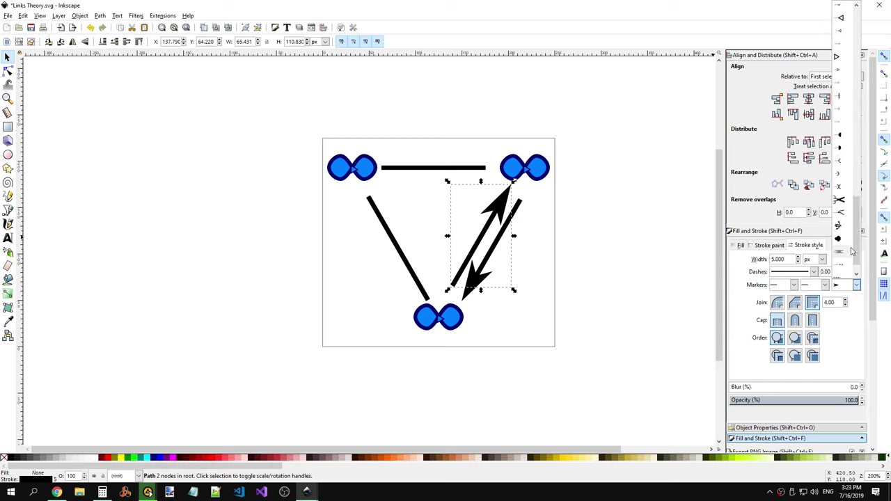
{"action": "scroll", "coordinate": [850, 237], "scroll_direction": "up", "scroll_amount": 5}
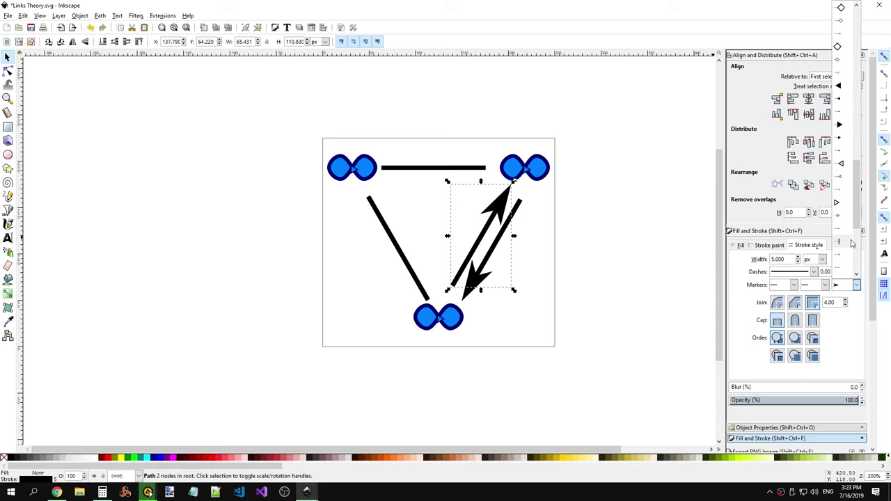
{"action": "left_click", "coordinate": [841, 152]}
Step: Replace the other right diagonal's large start arrowhead with a smaller one
{"action": "left_click", "coordinate": [522, 218]}
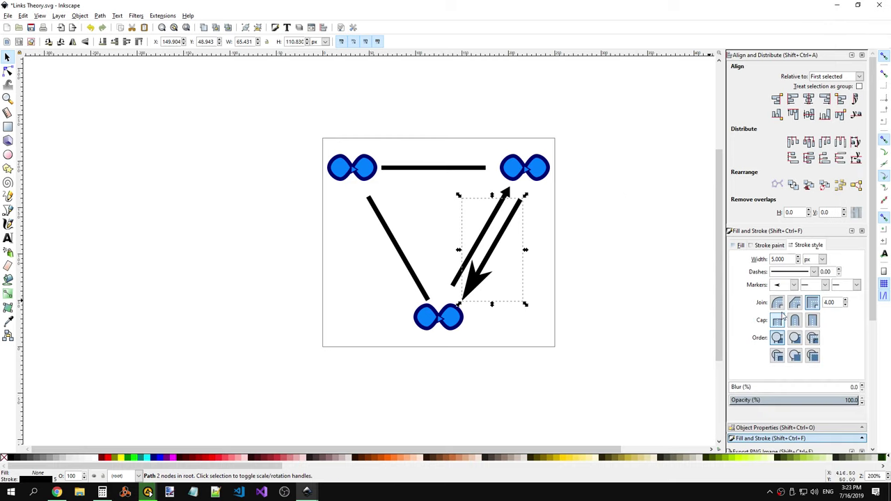
{"action": "left_click", "coordinate": [857, 285]}
{"action": "scroll", "coordinate": [845, 152], "scroll_direction": "down", "scroll_amount": 3}
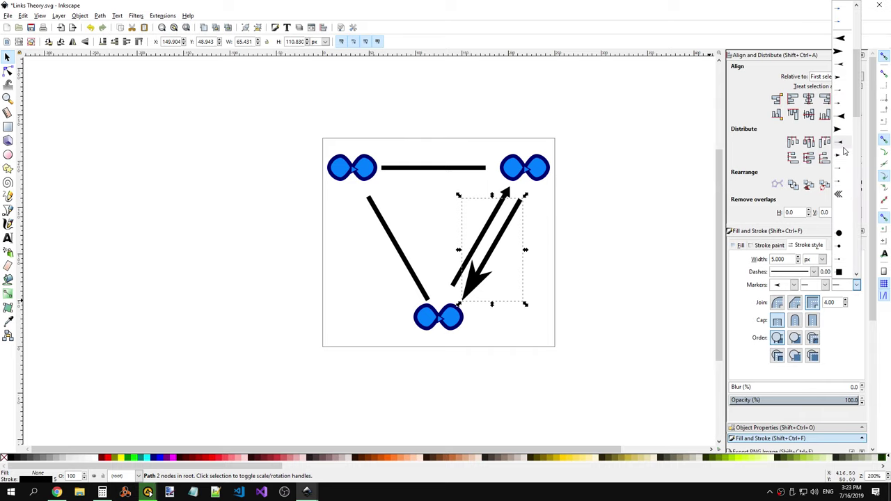
{"action": "left_click", "coordinate": [794, 285]}
{"action": "scroll", "coordinate": [790, 238], "scroll_direction": "down", "scroll_amount": 5}
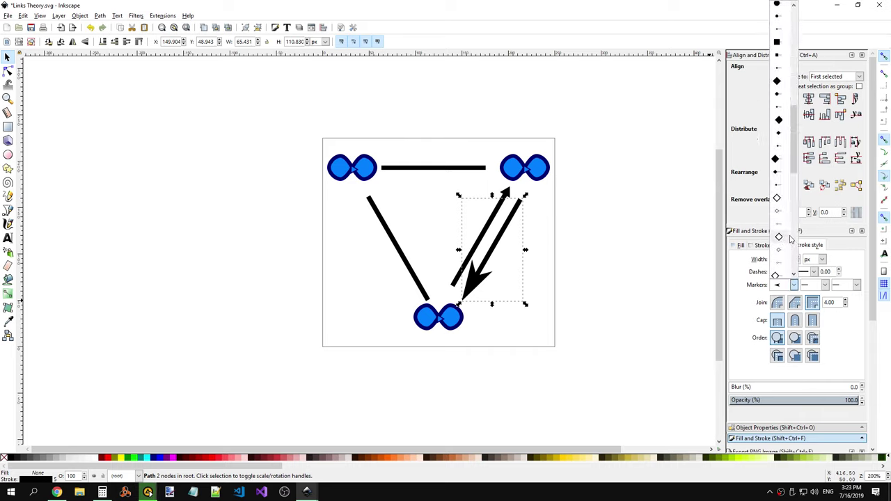
{"action": "scroll", "coordinate": [790, 238], "scroll_direction": "down", "scroll_amount": 5}
{"action": "scroll", "coordinate": [790, 238], "scroll_direction": "down", "scroll_amount": 3}
{"action": "scroll", "coordinate": [778, 202], "scroll_direction": "up", "scroll_amount": 3}
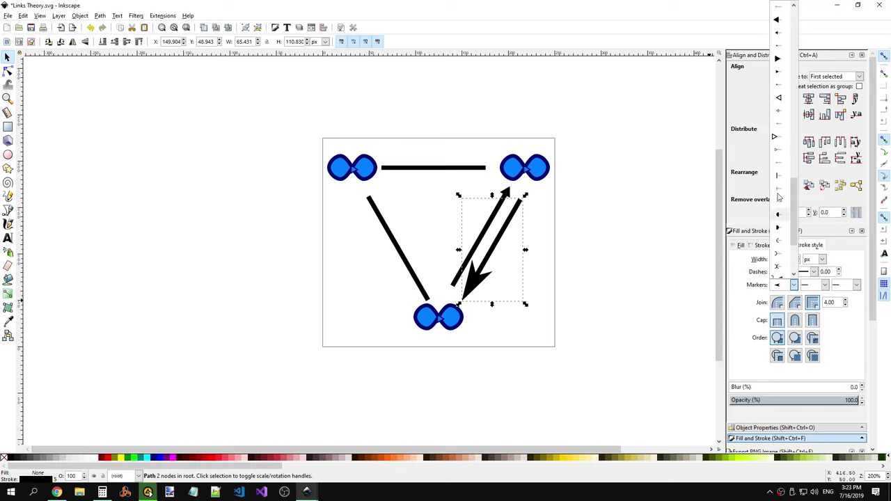
{"action": "scroll", "coordinate": [780, 160], "scroll_direction": "up", "scroll_amount": 3}
{"action": "left_click", "coordinate": [781, 145]}
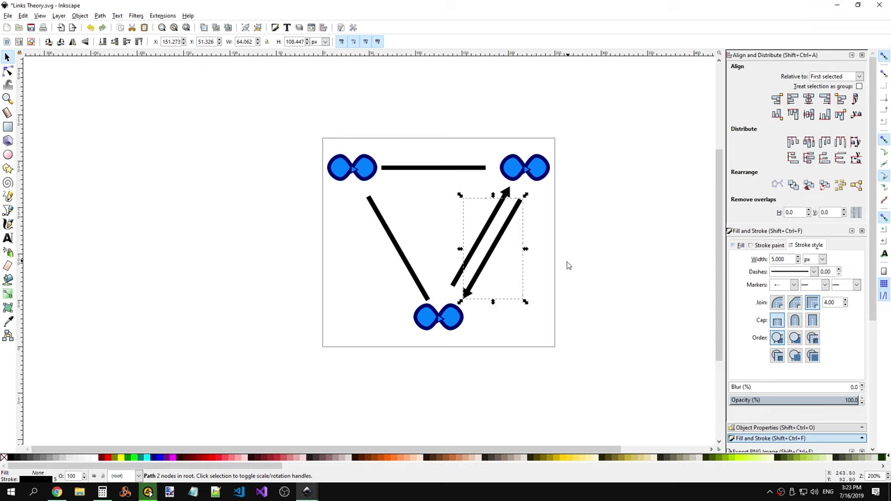
Step: Add an end arrowhead to the top line and a start marker to the left diagonal
{"action": "left_click", "coordinate": [467, 177]}
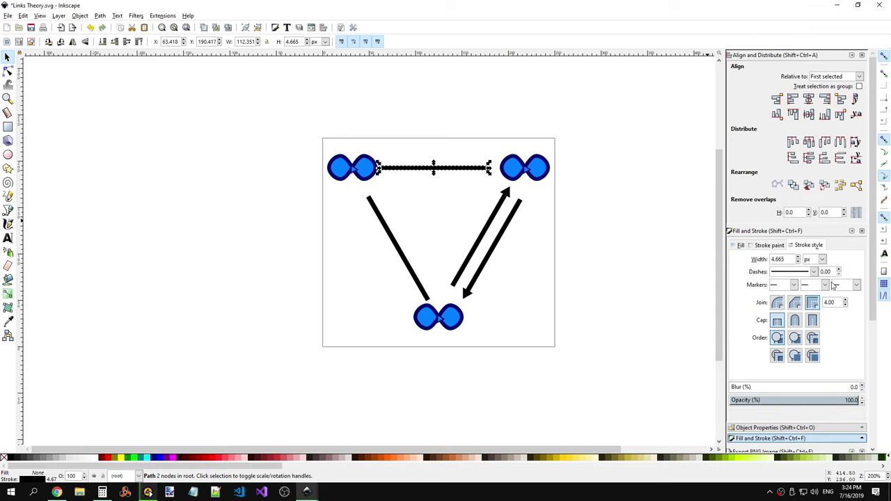
{"action": "left_click", "coordinate": [851, 288]}
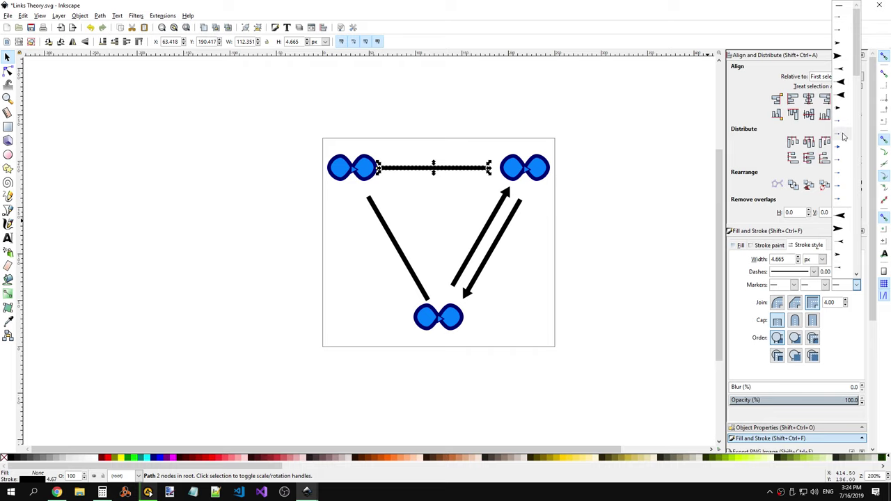
{"action": "left_click", "coordinate": [842, 31]}
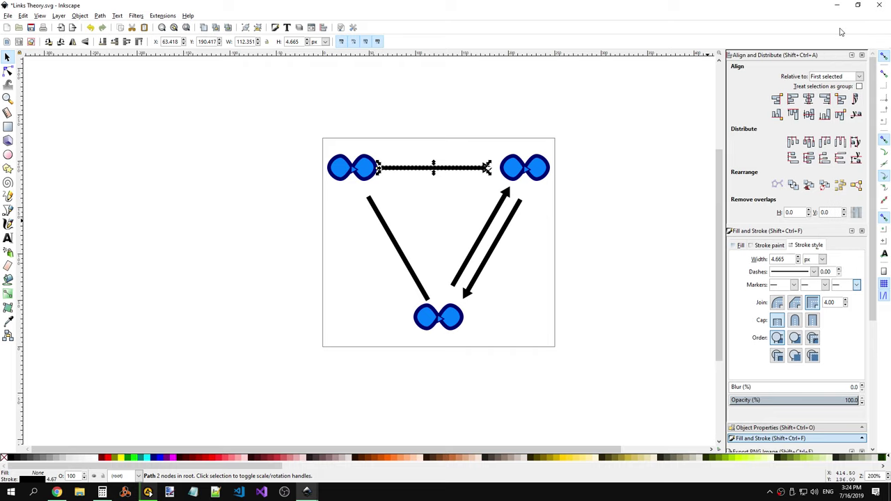
{"action": "left_click", "coordinate": [452, 249]}
{"action": "left_click", "coordinate": [414, 271]}
{"action": "left_click", "coordinate": [781, 287]}
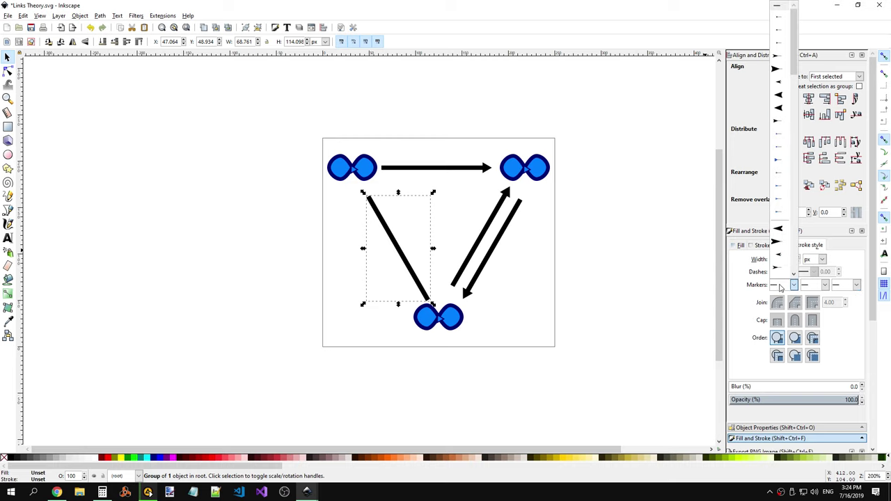
{"action": "left_click", "coordinate": [784, 28]}
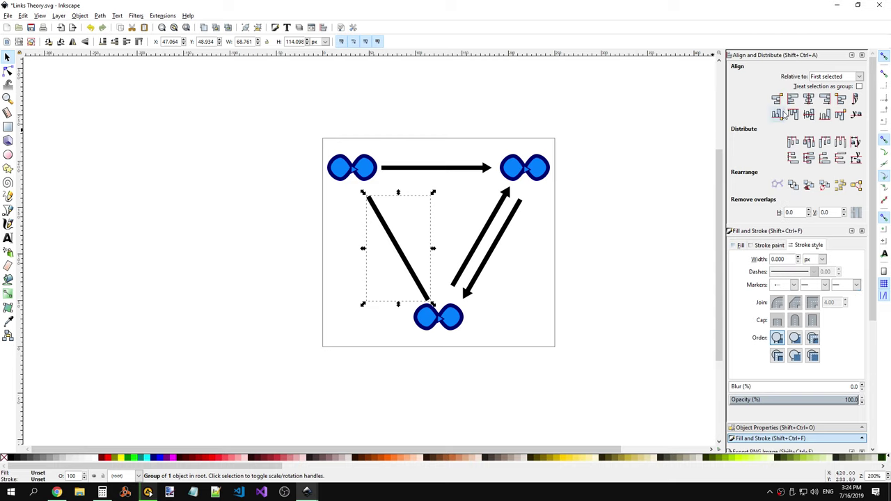
Step: Glance at the Graph theory article in the browser, then return to Inkscape
{"action": "key", "text": "alt+Tab"}
{"action": "key", "text": "alt+Tab"}
{"action": "left_click", "coordinate": [57, 493]}
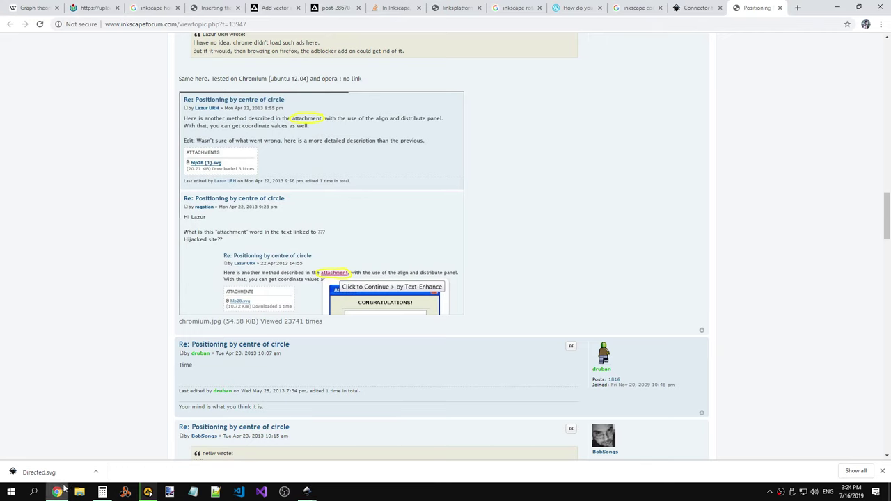
{"action": "left_click", "coordinate": [43, 12]}
{"action": "key", "text": "alt+Tab"}
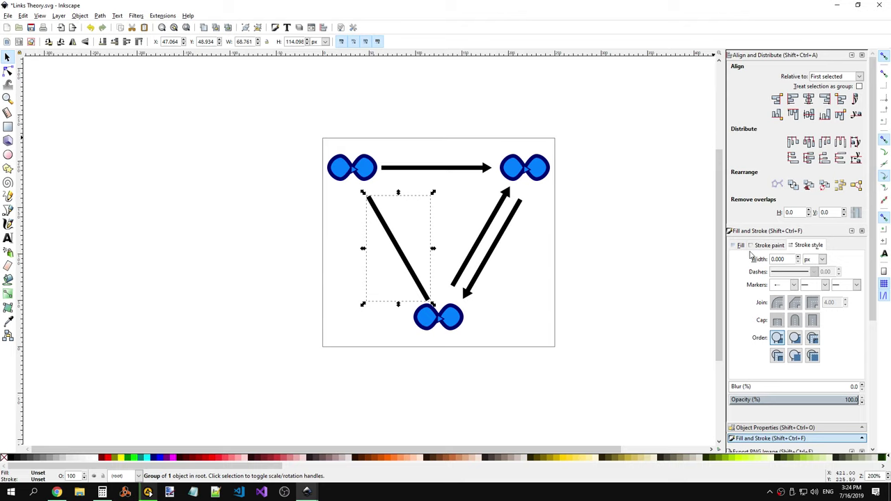
Step: Remove the left diagonal's start marker and select its path with the Node tool
{"action": "left_click", "coordinate": [838, 286]}
{"action": "left_click", "coordinate": [793, 290]}
{"action": "left_click", "coordinate": [778, 6]}
{"action": "key", "text": "n"}
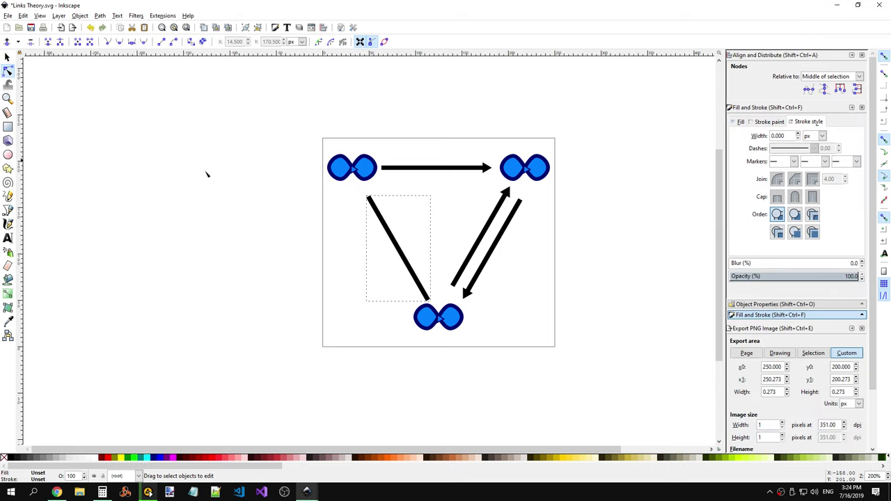
{"action": "left_click", "coordinate": [376, 218]}
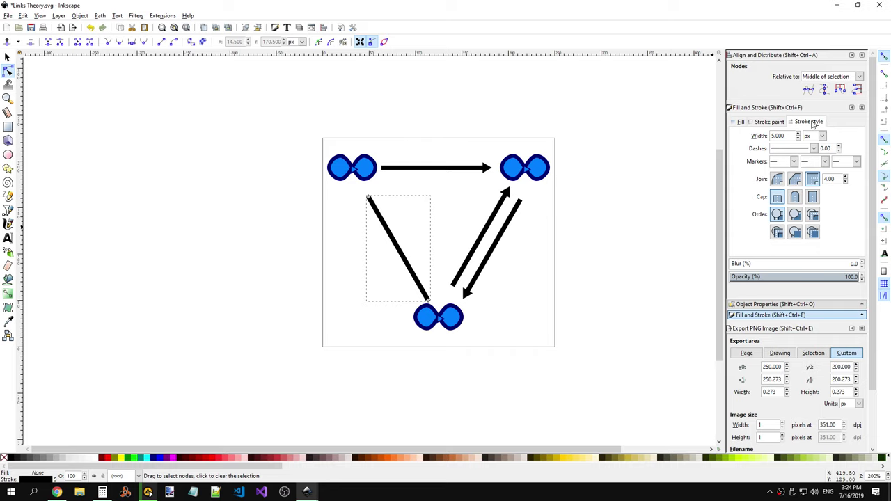
Step: Set an arrowhead start marker so the left line points up at its upper end
{"action": "left_click", "coordinate": [836, 162]}
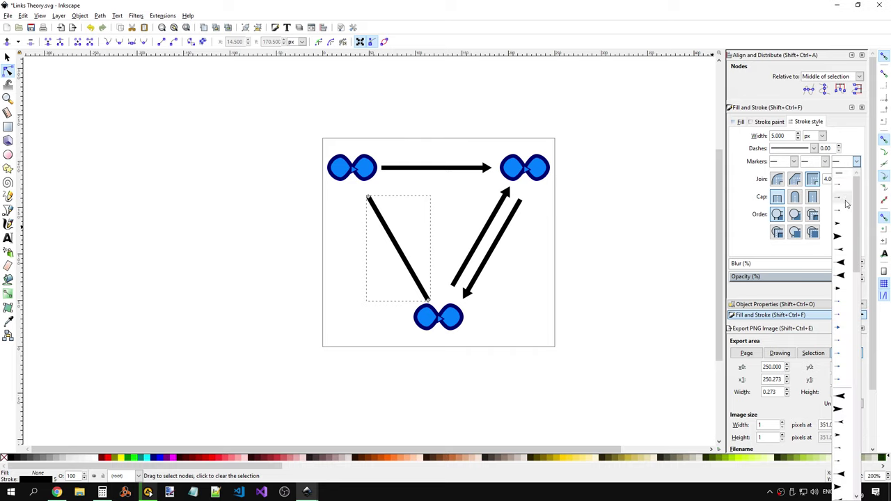
{"action": "left_click", "coordinate": [846, 212]}
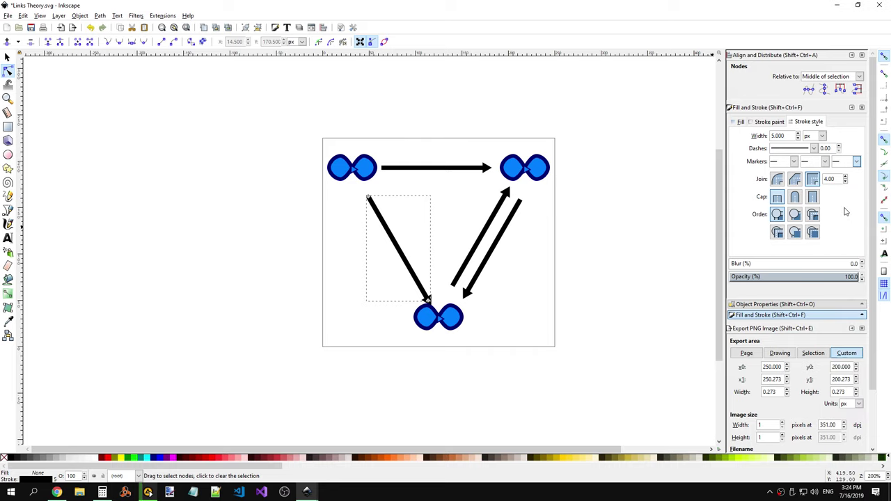
{"action": "left_click", "coordinate": [854, 165]}
{"action": "left_click", "coordinate": [847, 174]}
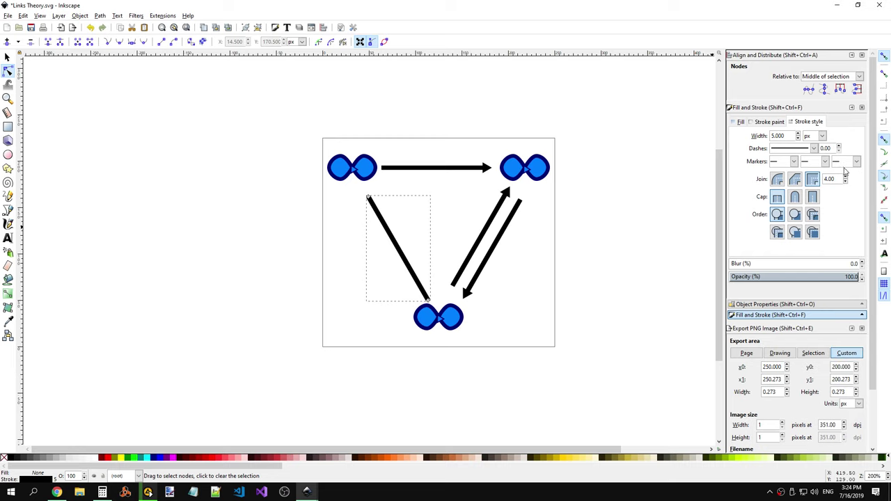
{"action": "left_click", "coordinate": [792, 162]}
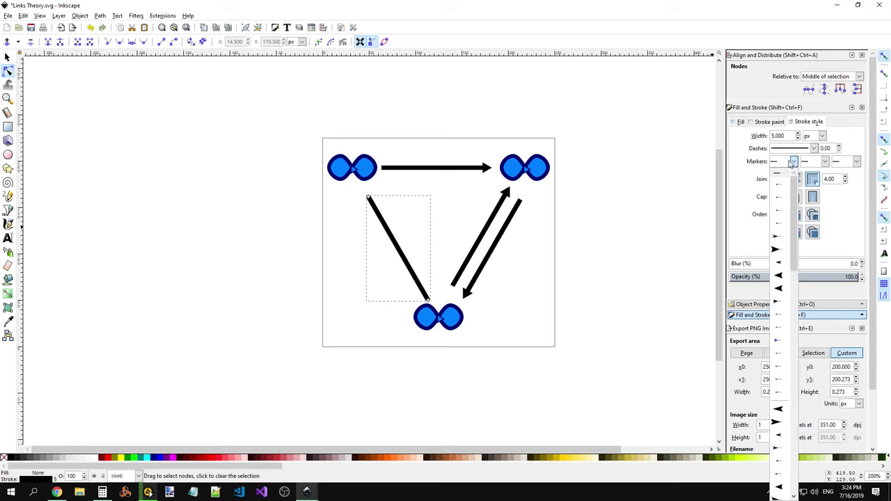
{"action": "left_click", "coordinate": [781, 214]}
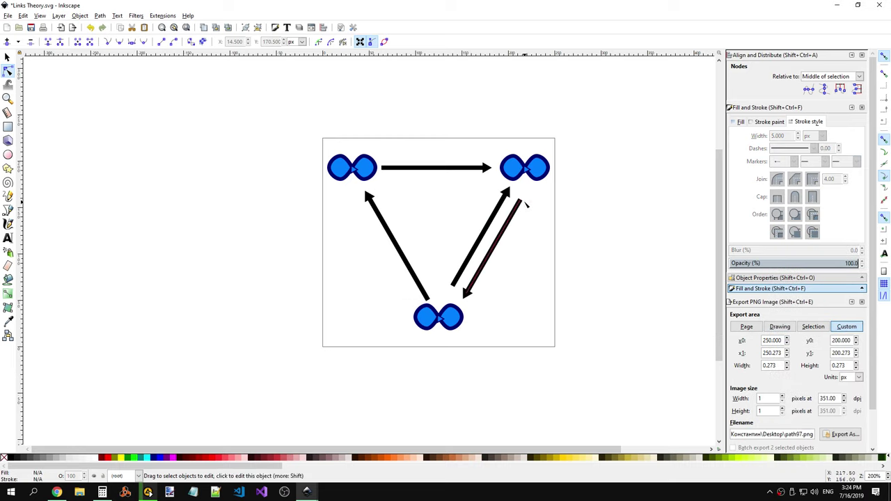
{"action": "key", "text": "alt+Tab"}
{"action": "key", "text": "alt+Tab"}
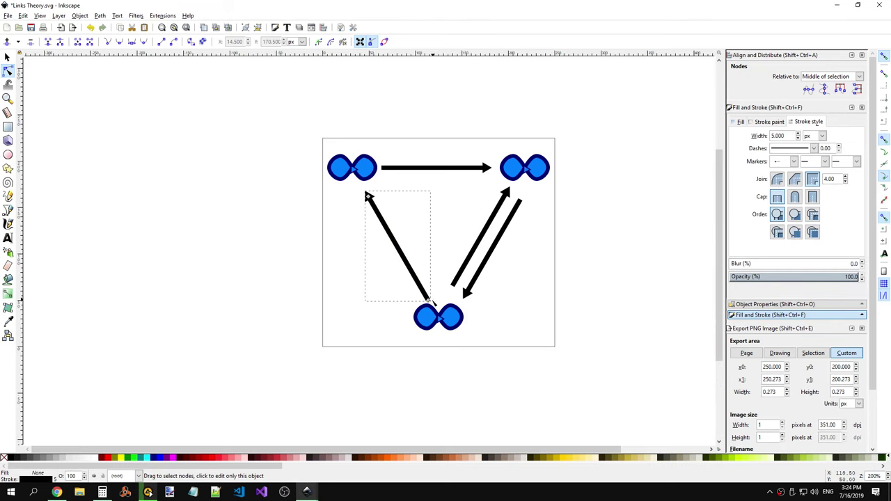
Step: Nudge the left arrow's bottom end and pull the top arrow's tip toward the top-right node
{"action": "left_click_drag", "start_coordinate": [429, 301], "coordinate": [429, 301]}
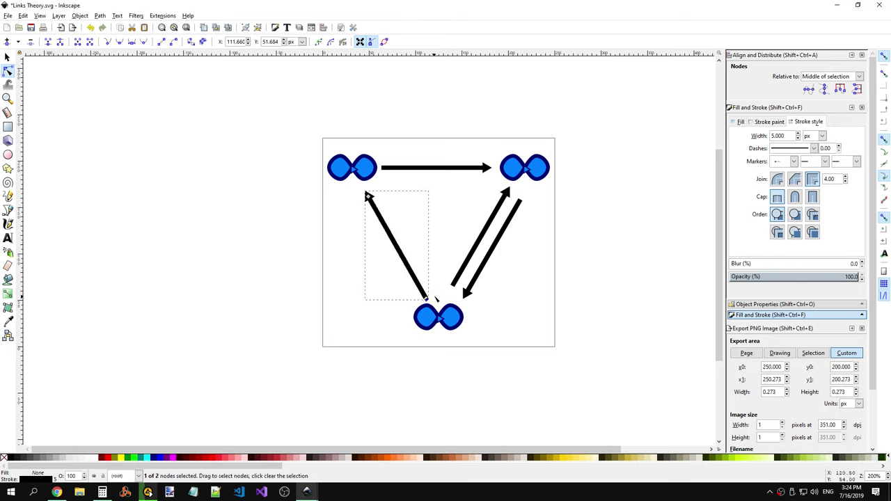
{"action": "left_click", "coordinate": [406, 255]}
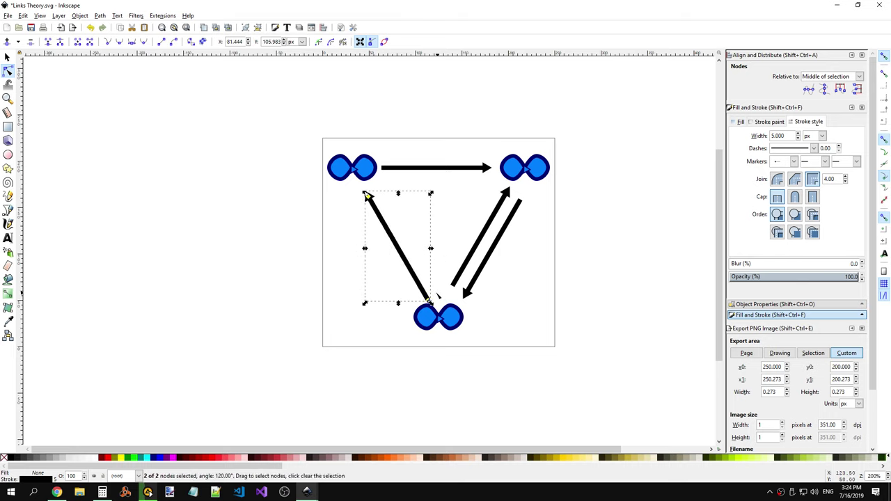
{"action": "left_click", "coordinate": [519, 303]}
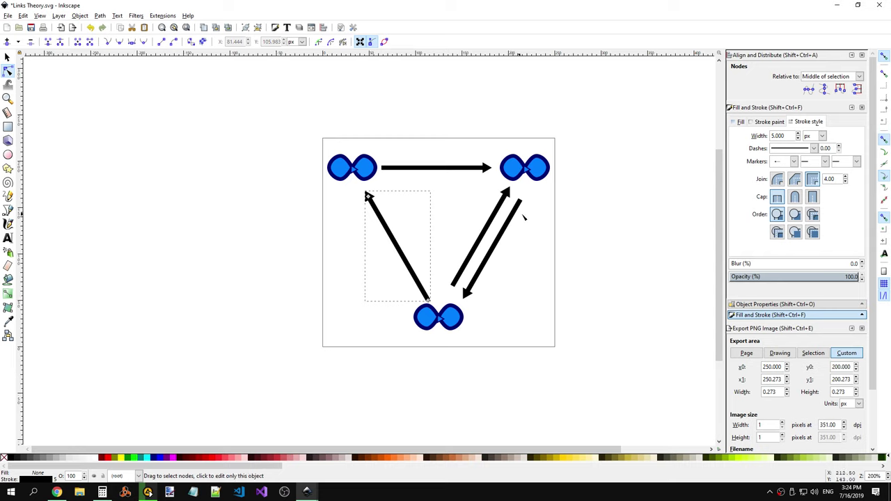
{"action": "left_click", "coordinate": [526, 219]}
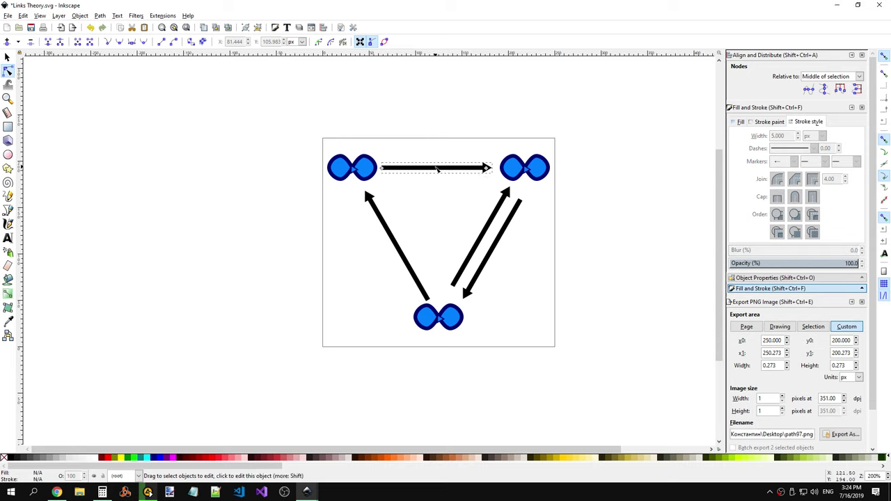
{"action": "left_click", "coordinate": [437, 169]}
{"action": "left_click_drag", "start_coordinate": [485, 168], "coordinate": [489, 169]}
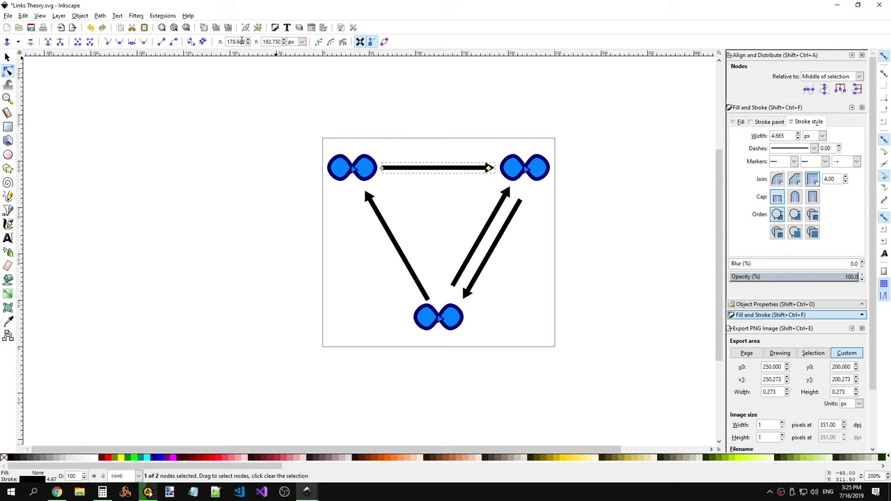
{"action": "left_click", "coordinate": [248, 40]}
Step: Drag the left arrow's tip node up onto the top-left infinity node
{"action": "left_click", "coordinate": [370, 204]}
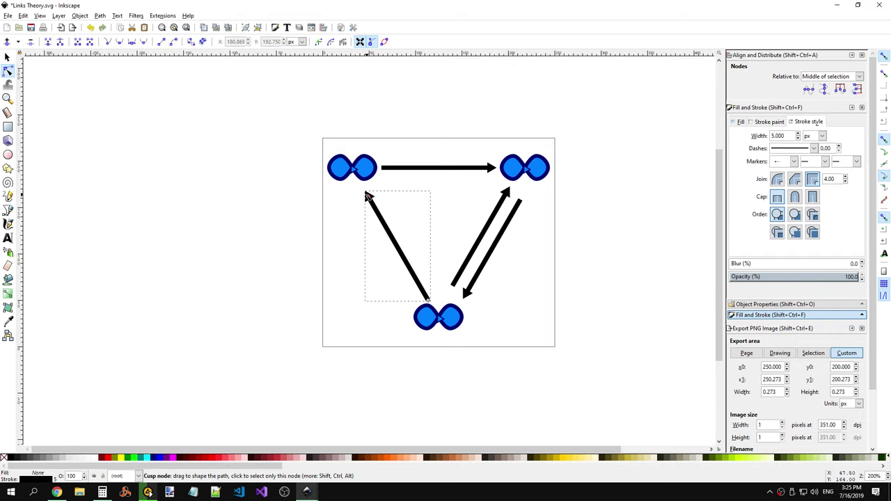
{"action": "left_click_drag", "start_coordinate": [367, 196], "coordinate": [362, 188]}
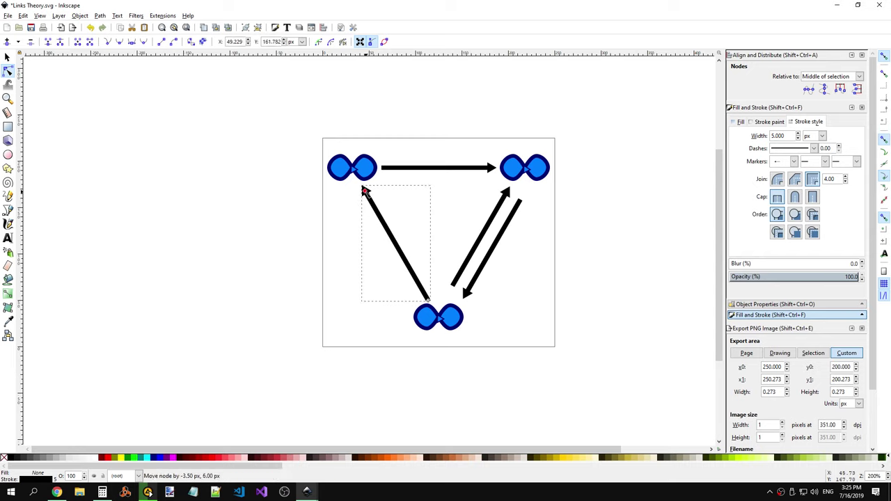
{"action": "left_click", "coordinate": [460, 216]}
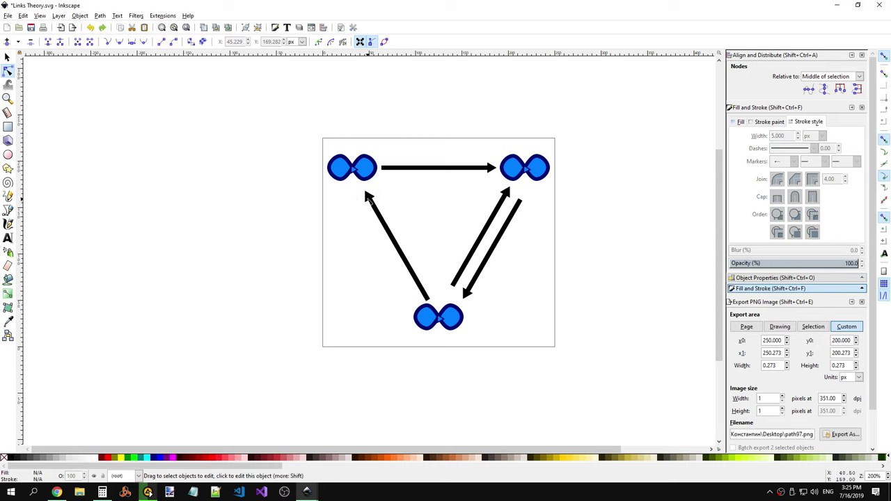
{"action": "left_click", "coordinate": [368, 198]}
{"action": "left_click_drag", "start_coordinate": [367, 191], "coordinate": [364, 189]}
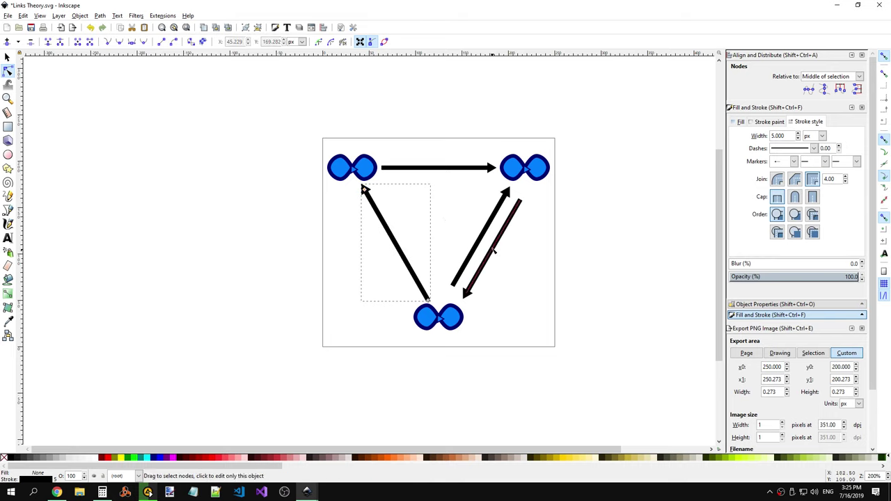
{"action": "left_click", "coordinate": [481, 237]}
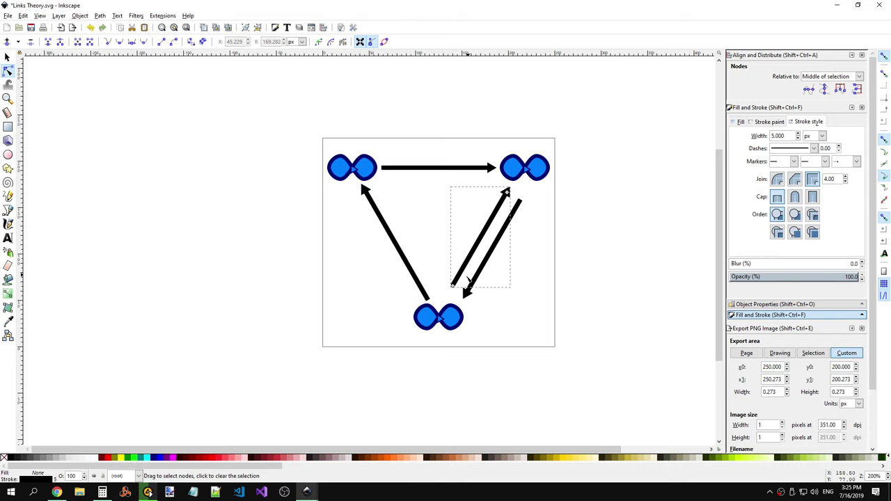
Step: Add smooth middle nodes to the up and down arrows, bending both into curves
{"action": "left_click", "coordinate": [479, 245]}
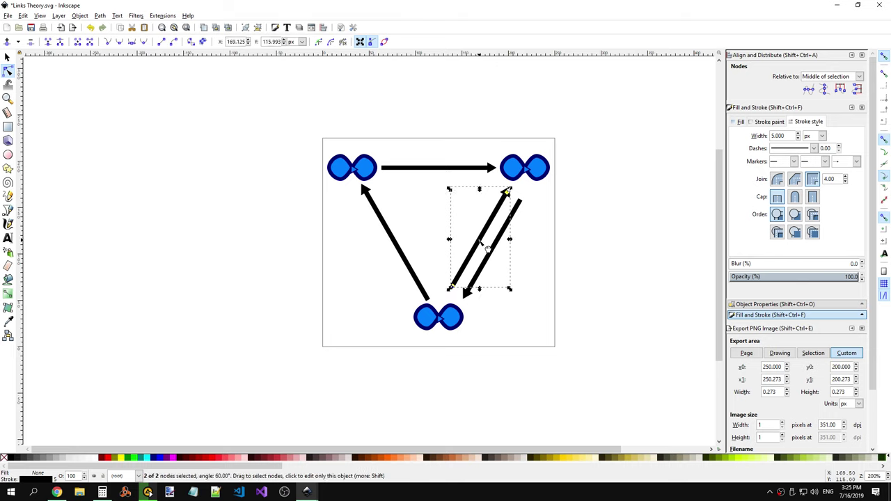
{"action": "double_click", "coordinate": [480, 243]}
{"action": "left_click_drag", "start_coordinate": [480, 243], "coordinate": [468, 231]}
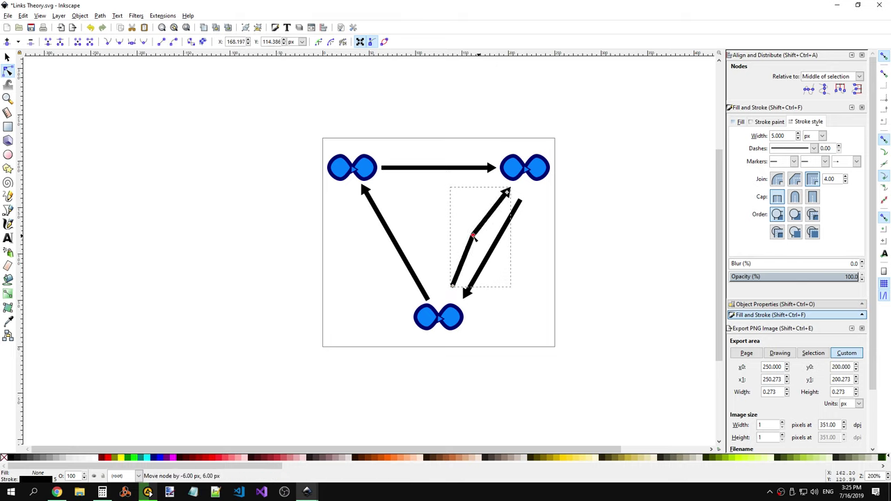
{"action": "left_click", "coordinate": [119, 44]}
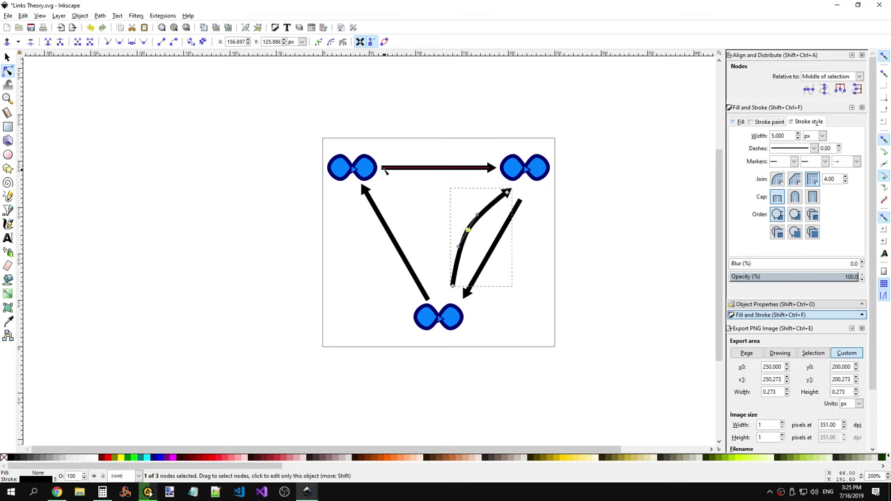
{"action": "left_click", "coordinate": [496, 254]}
{"action": "left_click_drag", "start_coordinate": [497, 254], "coordinate": [504, 257]}
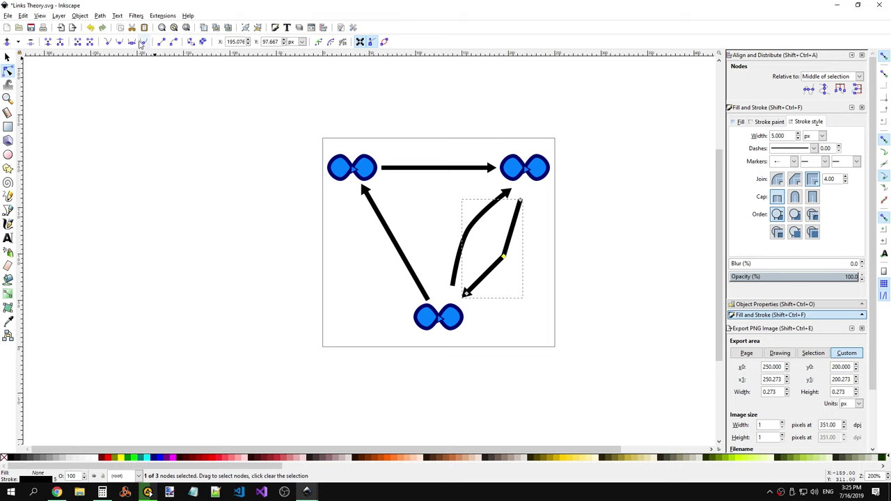
{"action": "left_click", "coordinate": [119, 43]}
{"action": "left_click", "coordinate": [519, 169]}
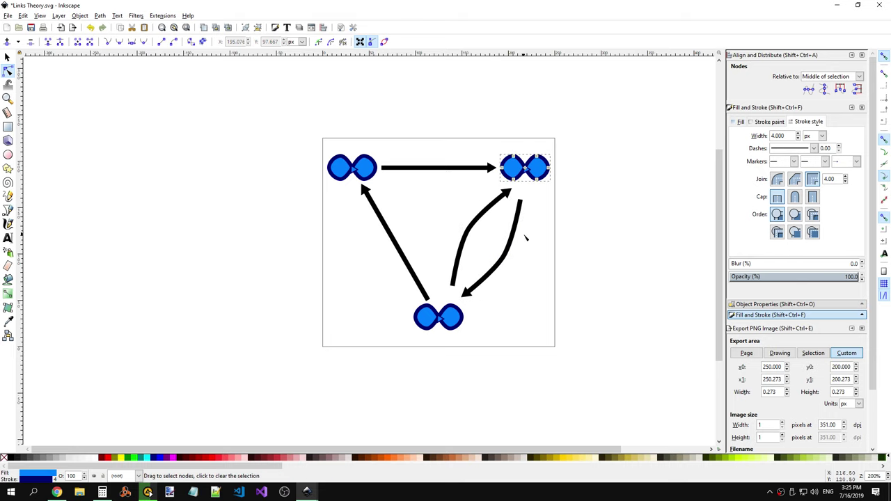
Step: Reattach both curved arrows' ends to the top-right and bottom nodes and reshape their middles
{"action": "left_click", "coordinate": [523, 205]}
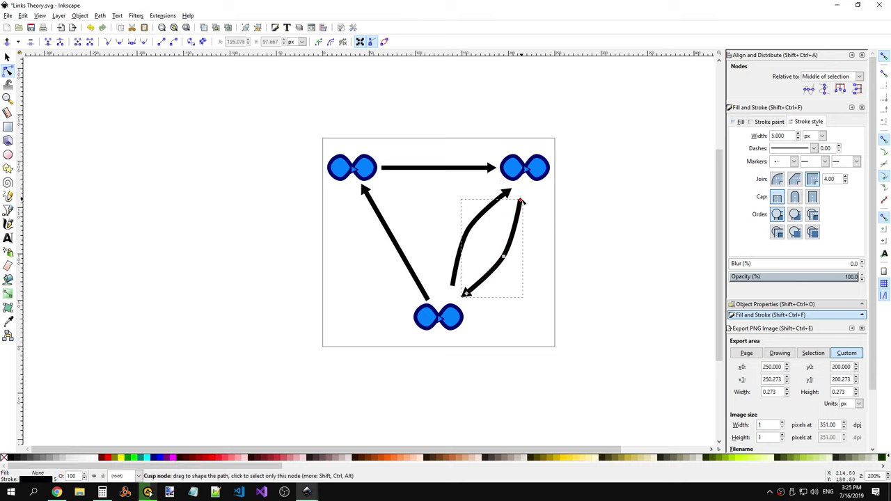
{"action": "left_click_drag", "start_coordinate": [521, 202], "coordinate": [521, 190]}
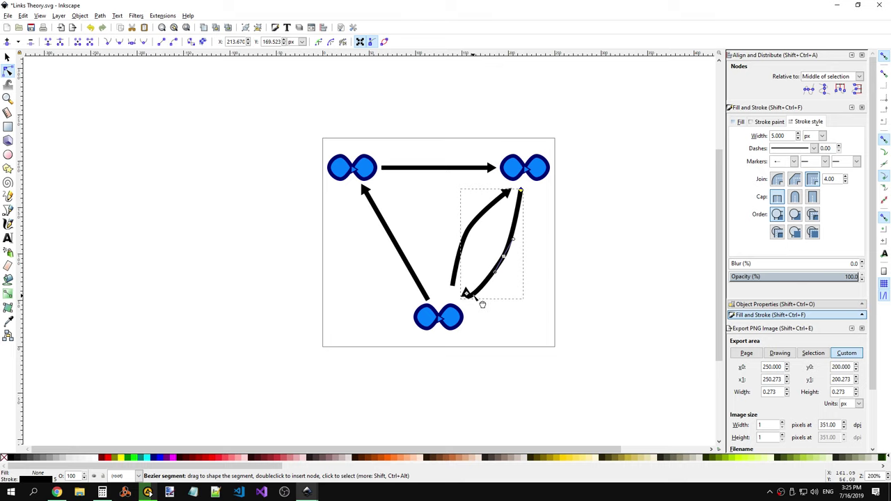
{"action": "left_click_drag", "start_coordinate": [469, 294], "coordinate": [465, 304]}
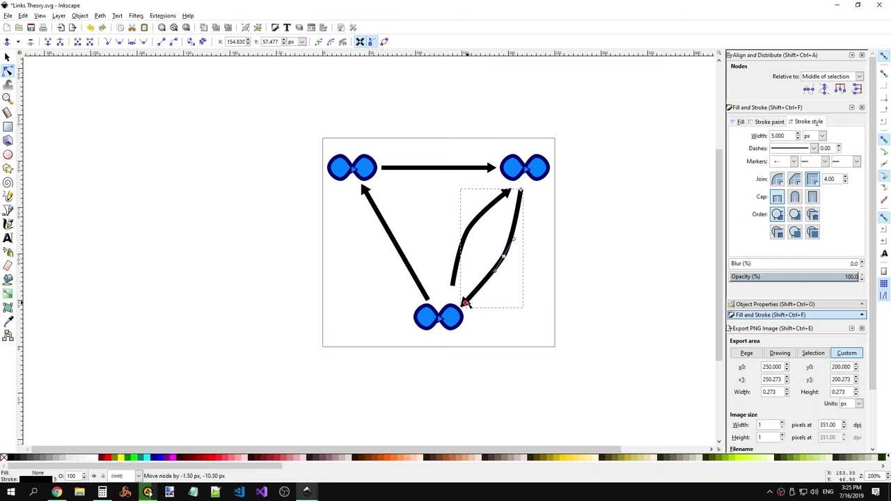
{"action": "left_click_drag", "start_coordinate": [503, 259], "coordinate": [510, 262]}
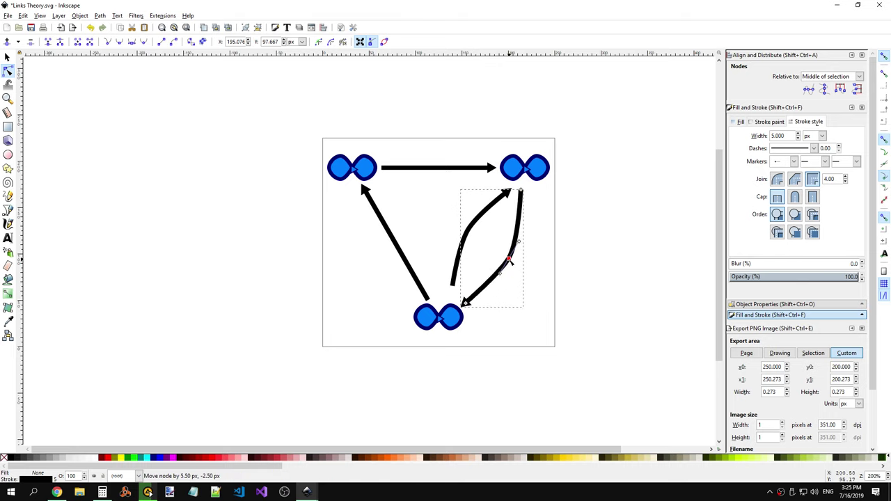
{"action": "left_click", "coordinate": [481, 209]}
{"action": "left_click_drag", "start_coordinate": [508, 187], "coordinate": [506, 187]}
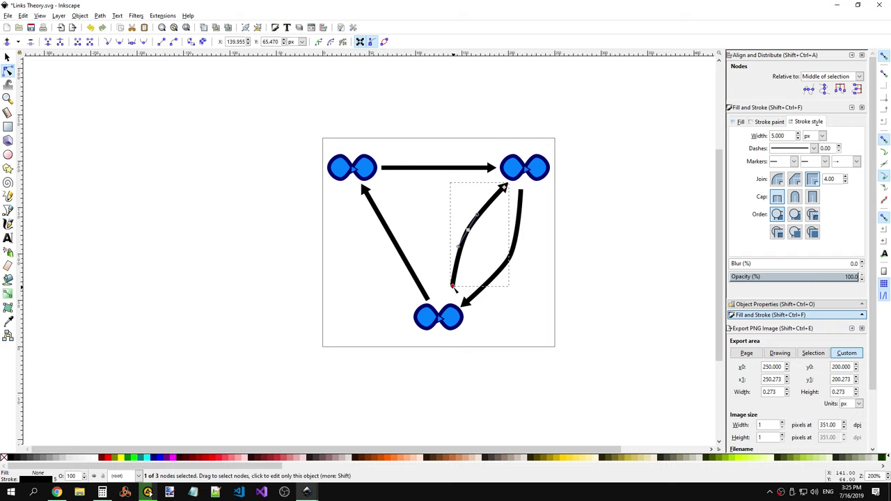
{"action": "left_click_drag", "start_coordinate": [453, 286], "coordinate": [453, 298]}
{"action": "mouse_move", "coordinate": [469, 230]}
{"action": "left_mouse_down"}
{"action": "mouse_move", "coordinate": [464, 239]}
{"action": "mouse_move", "coordinate": [472, 219]}
{"action": "left_mouse_up"}
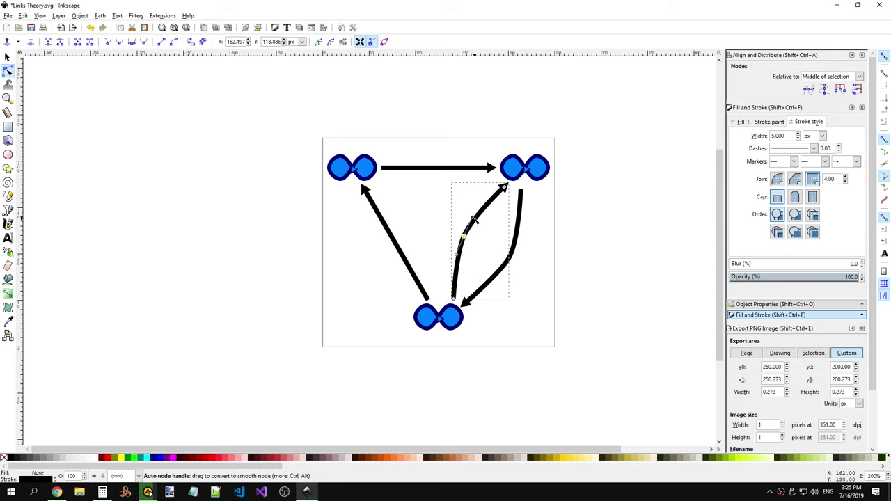
{"action": "left_click_drag", "start_coordinate": [474, 219], "coordinate": [476, 222]}
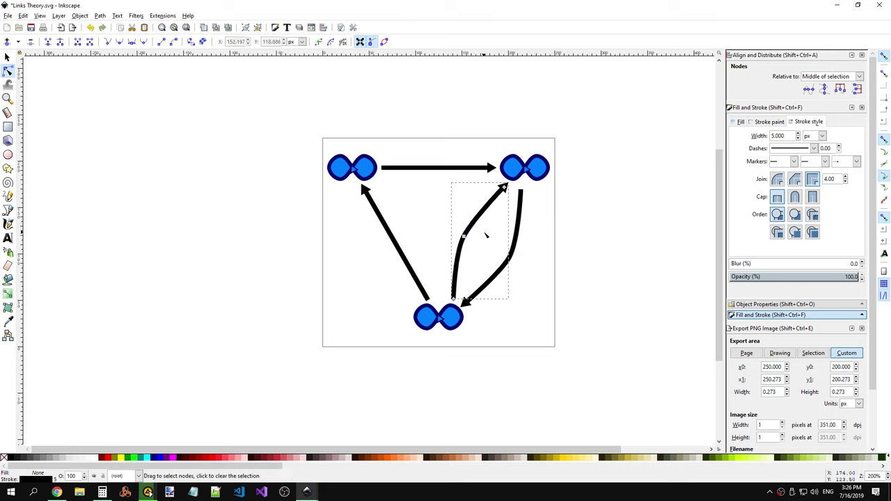
Step: Refine the bends of both curves so they bow apart into a lens shape
{"action": "left_click", "coordinate": [515, 255]}
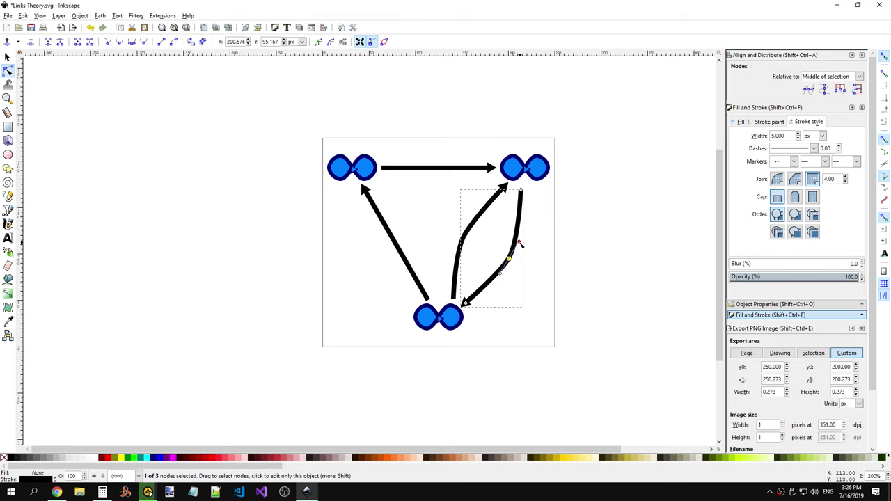
{"action": "left_click_drag", "start_coordinate": [519, 243], "coordinate": [519, 248]}
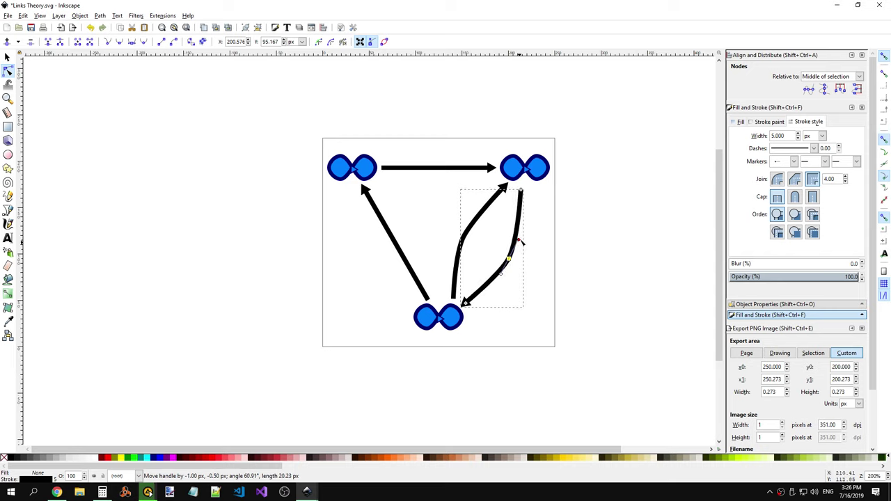
{"action": "left_click_drag", "start_coordinate": [518, 245], "coordinate": [527, 227]}
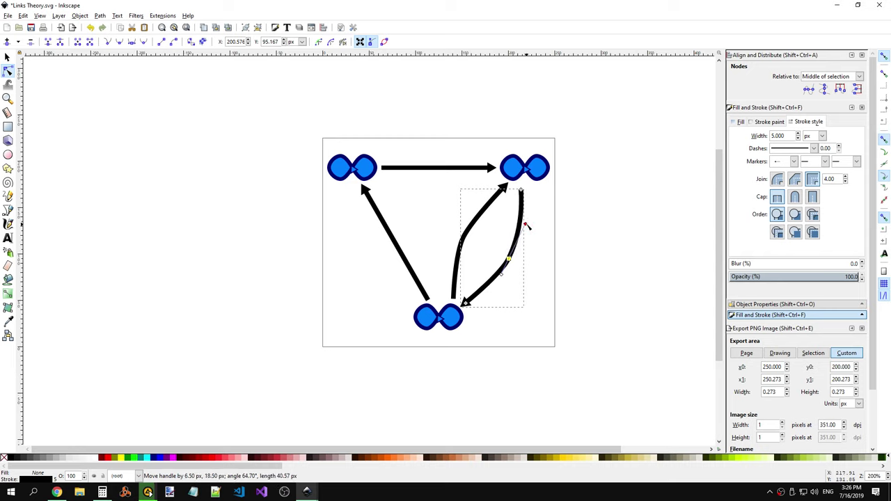
{"action": "left_click_drag", "start_coordinate": [503, 279], "coordinate": [496, 289]}
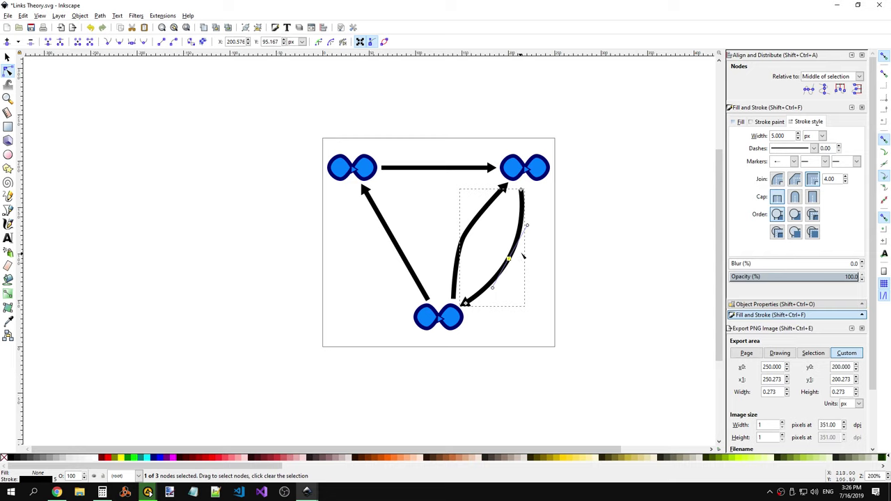
{"action": "left_click_drag", "start_coordinate": [527, 225], "coordinate": [524, 231]}
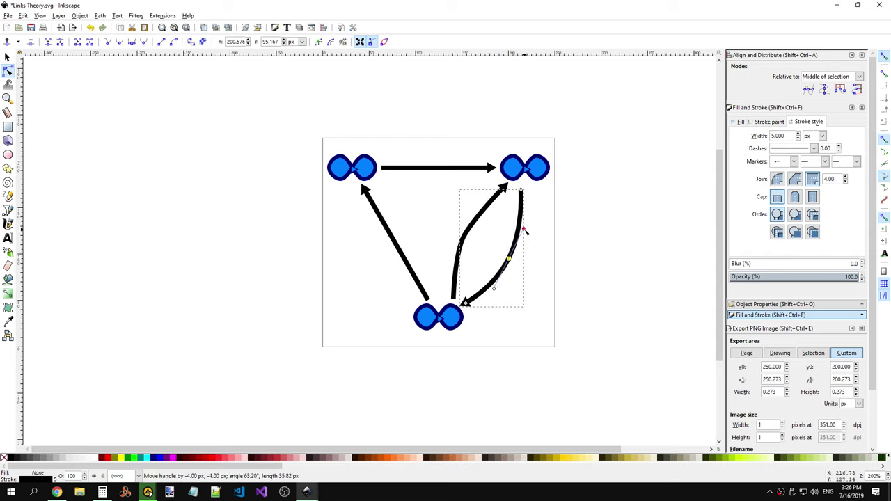
{"action": "left_click", "coordinate": [474, 230]}
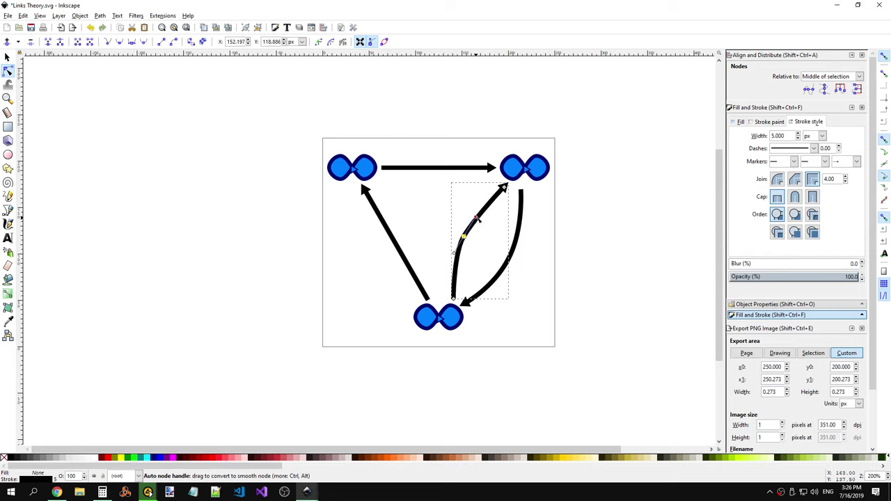
{"action": "left_click_drag", "start_coordinate": [479, 212], "coordinate": [478, 219]}
{"action": "left_click_drag", "start_coordinate": [456, 254], "coordinate": [448, 263]}
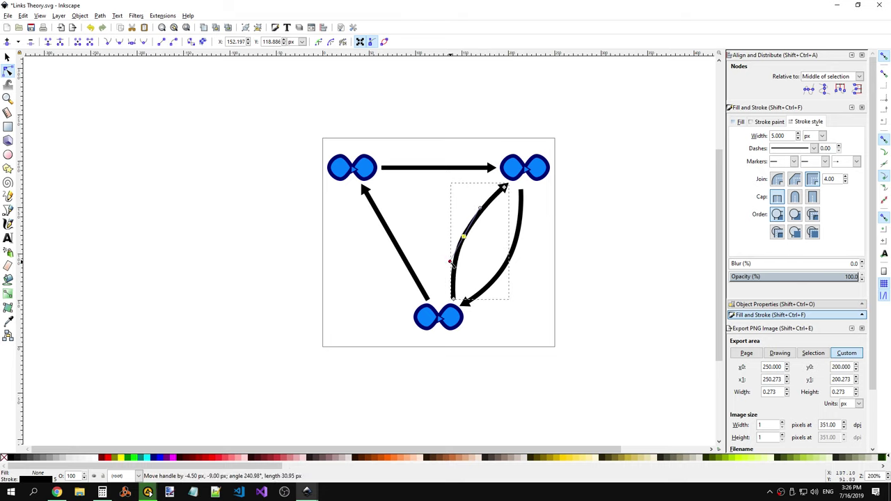
{"action": "left_click_drag", "start_coordinate": [448, 262], "coordinate": [453, 263]}
{"action": "left_click", "coordinate": [547, 222]}
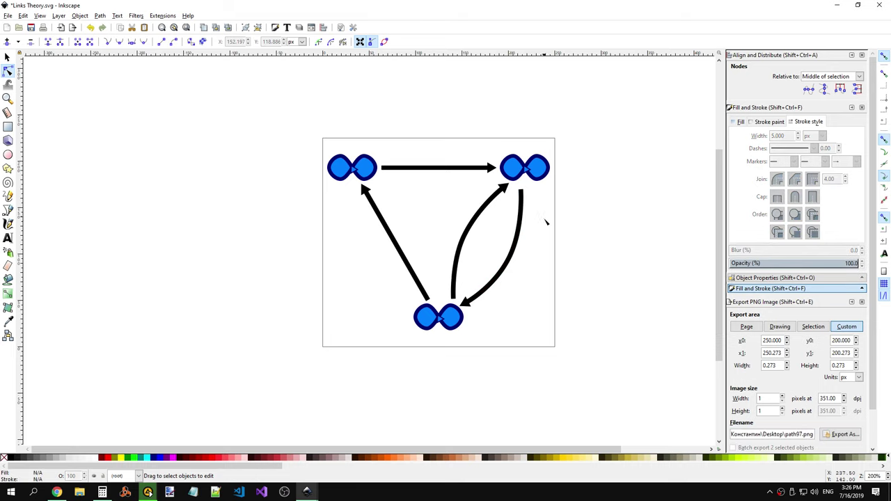
Step: Nudge the right and left curved arrows a few pixels apart with the Selector
{"action": "left_click", "coordinate": [505, 272]}
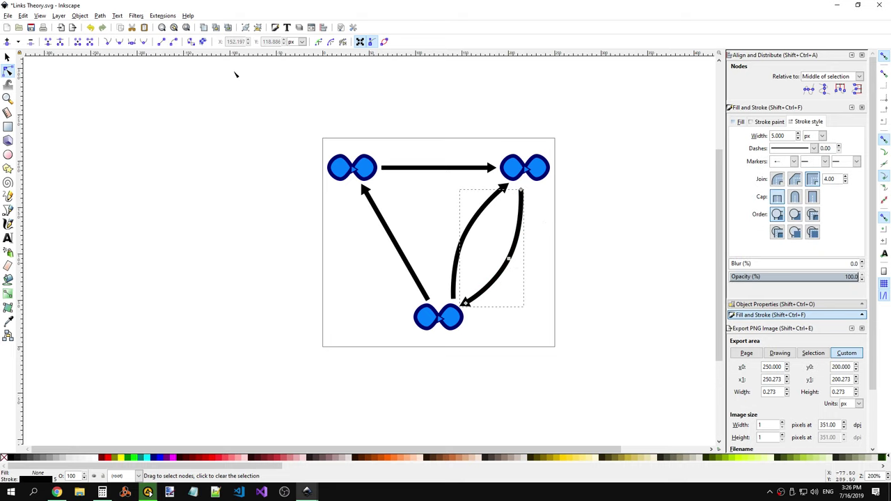
{"action": "left_click", "coordinate": [7, 57]}
{"action": "left_click_drag", "start_coordinate": [522, 260], "coordinate": [526, 263]}
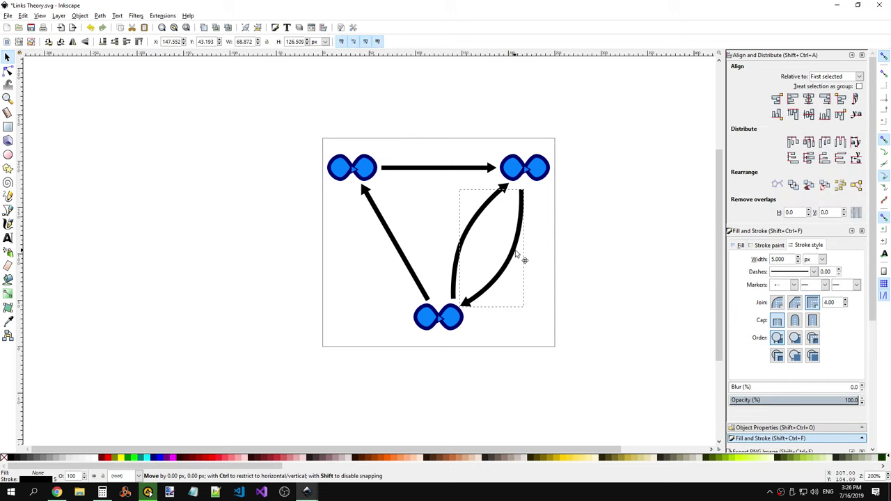
{"action": "left_click", "coordinate": [484, 235]}
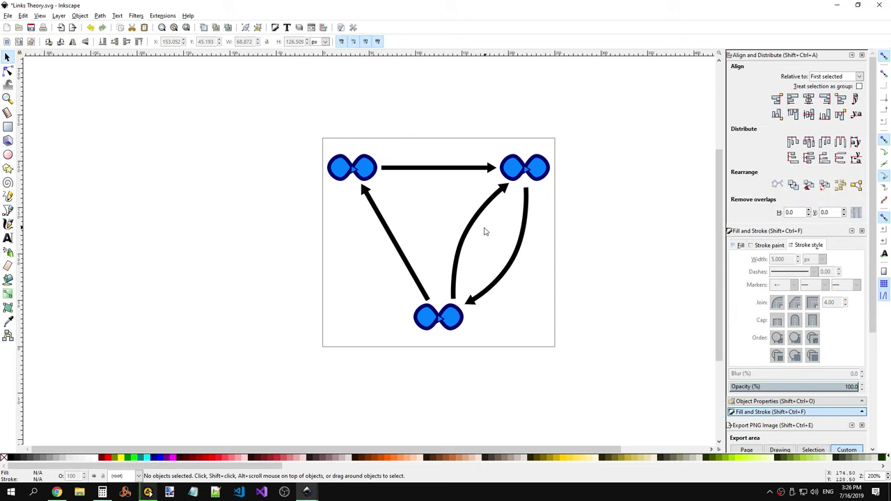
{"action": "left_click", "coordinate": [472, 232]}
{"action": "left_click_drag", "start_coordinate": [473, 234], "coordinate": [481, 234]}
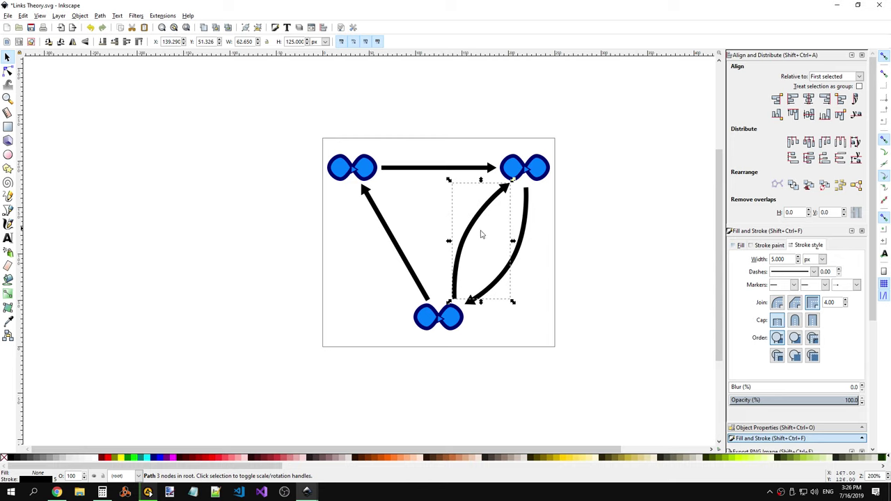
{"action": "left_click", "coordinate": [537, 235]}
{"action": "left_click", "coordinate": [513, 283]}
{"action": "left_click_drag", "start_coordinate": [514, 277], "coordinate": [513, 272]}
{"action": "left_click", "coordinate": [554, 253]}
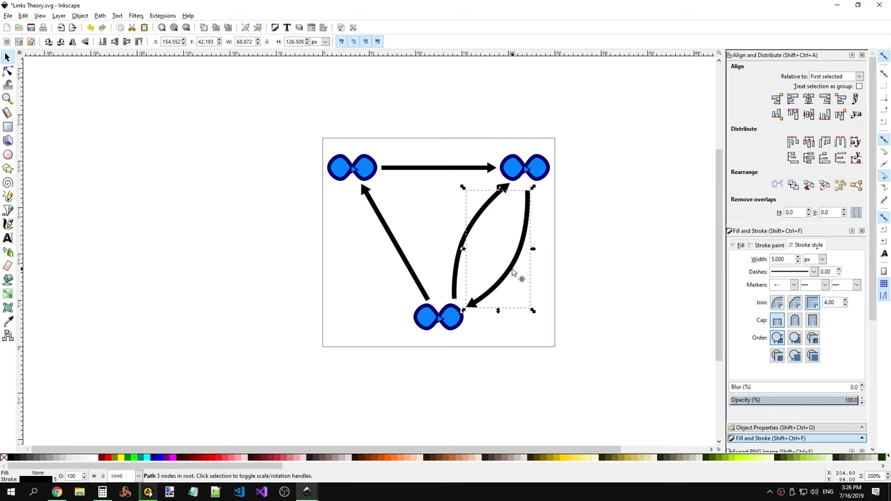
{"action": "left_click", "coordinate": [552, 255]}
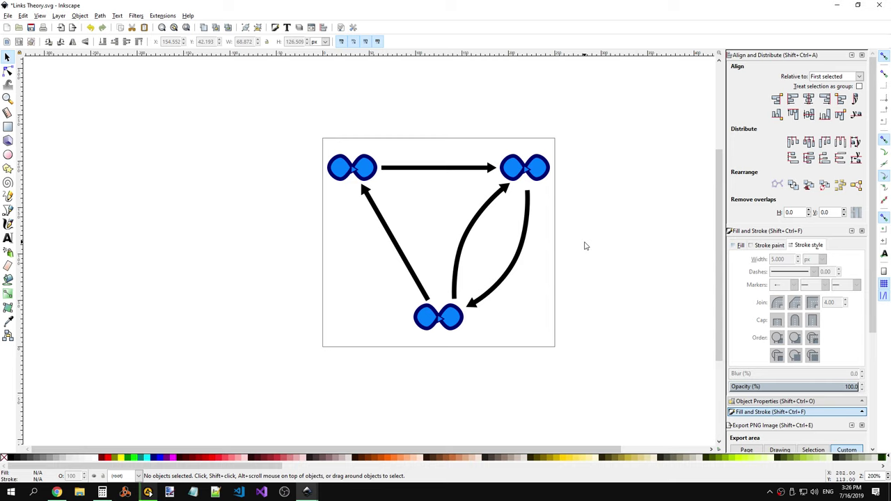
Step: Set the top-right infinity node's fill to No paint
{"action": "scroll", "coordinate": [586, 246], "scroll_direction": "down", "scroll_amount": 2}
{"action": "scroll", "coordinate": [587, 242], "scroll_direction": "down", "scroll_amount": 1}
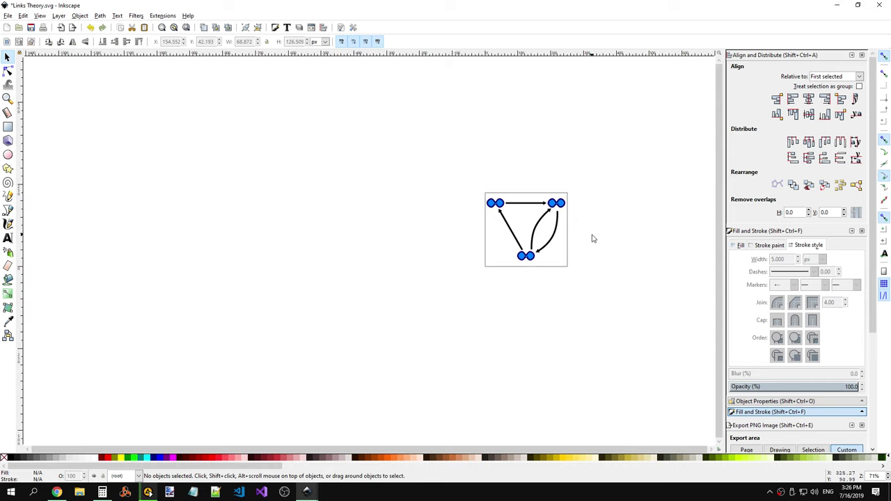
{"action": "scroll", "coordinate": [588, 239], "scroll_direction": "up", "scroll_amount": 1}
{"action": "scroll", "coordinate": [589, 239], "scroll_direction": "up", "scroll_amount": 1}
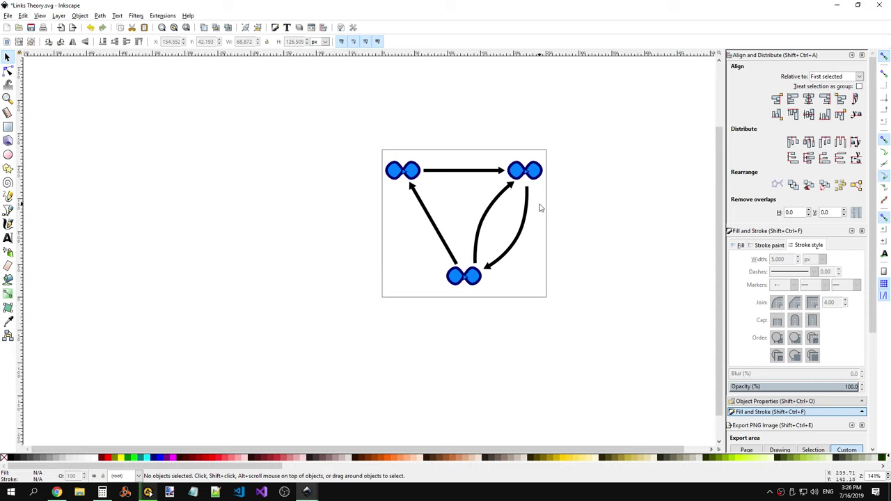
{"action": "left_click", "coordinate": [523, 181]}
{"action": "key", "text": "Escape"}
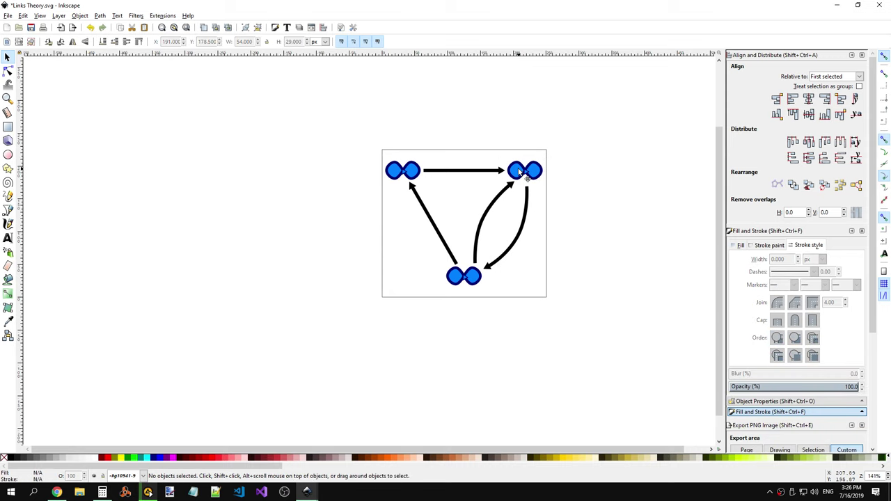
{"action": "left_click", "coordinate": [515, 170]}
{"action": "left_click", "coordinate": [741, 245]}
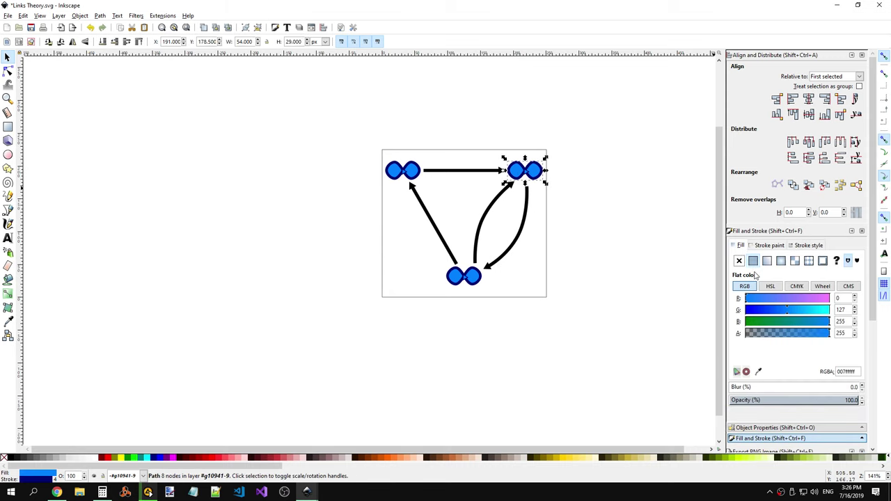
{"action": "left_click", "coordinate": [739, 262]}
Step: Remove the fill from the top-left and bottom nodes, then show the top-right node's Stroke style
{"action": "left_click", "coordinate": [410, 174]}
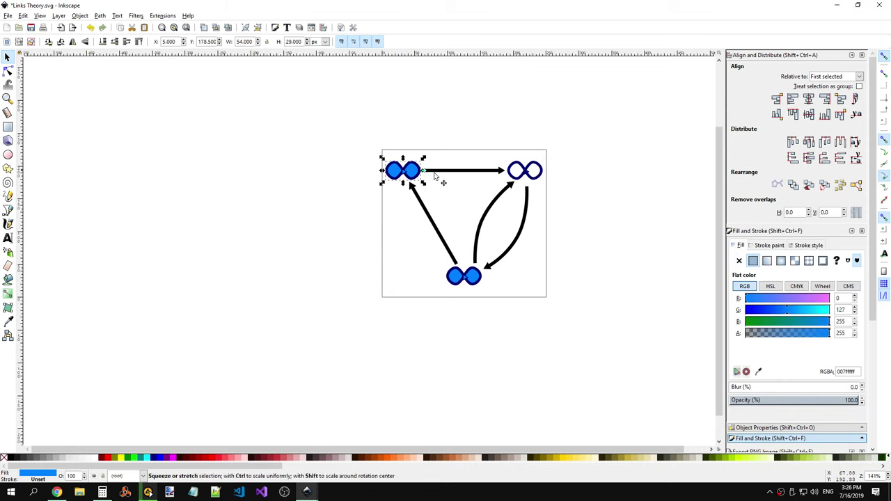
{"action": "left_click", "coordinate": [739, 262]}
{"action": "left_click", "coordinate": [478, 277]}
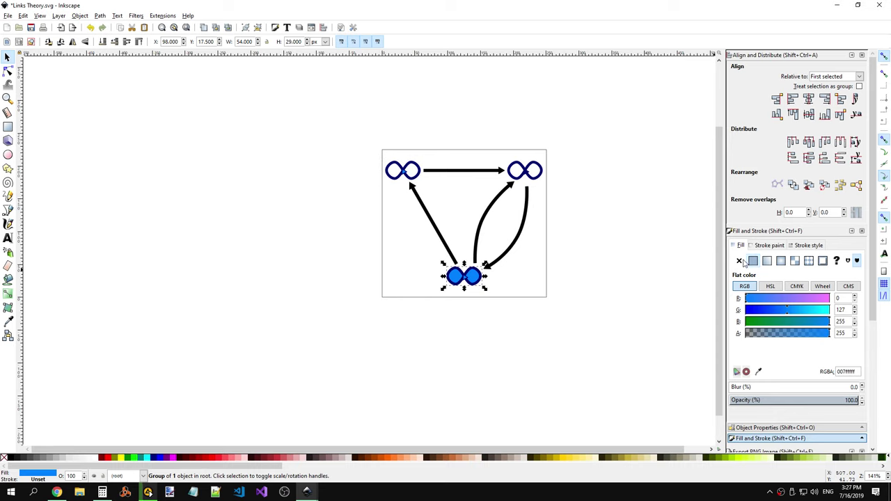
{"action": "left_click", "coordinate": [739, 262]}
{"action": "left_click", "coordinate": [519, 297]}
{"action": "left_click", "coordinate": [541, 179]}
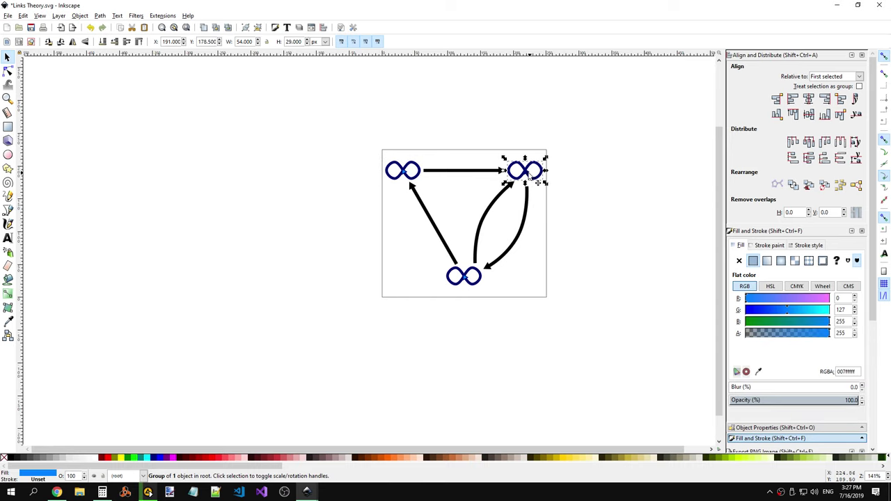
{"action": "left_click", "coordinate": [769, 246]}
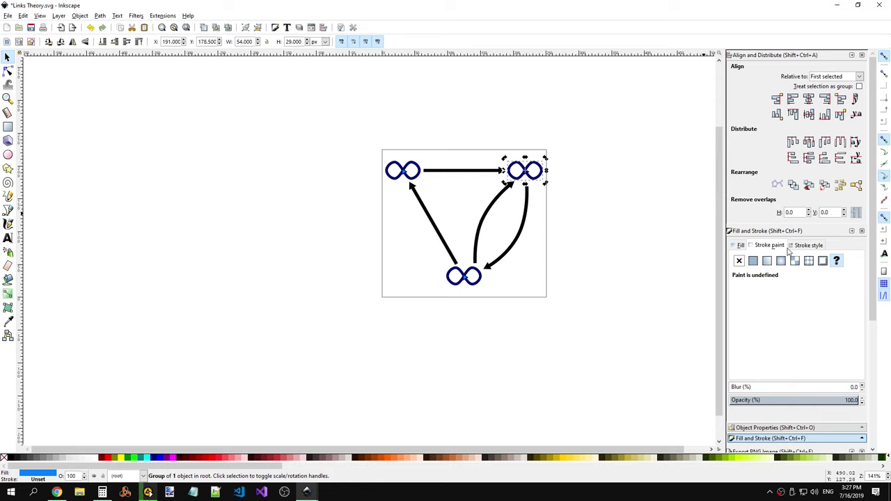
{"action": "left_click", "coordinate": [809, 245]}
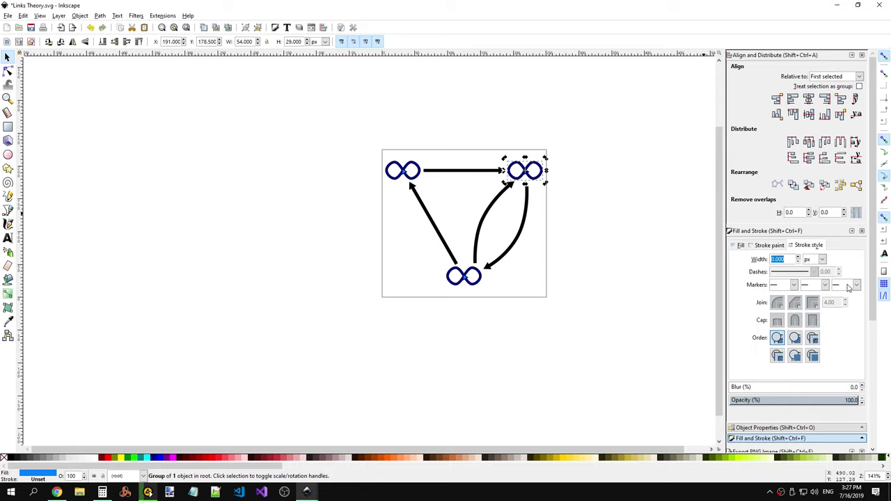
Step: Give the top-right infinity path a small arrow end marker using the Node tool
{"action": "left_click", "coordinate": [9, 70]}
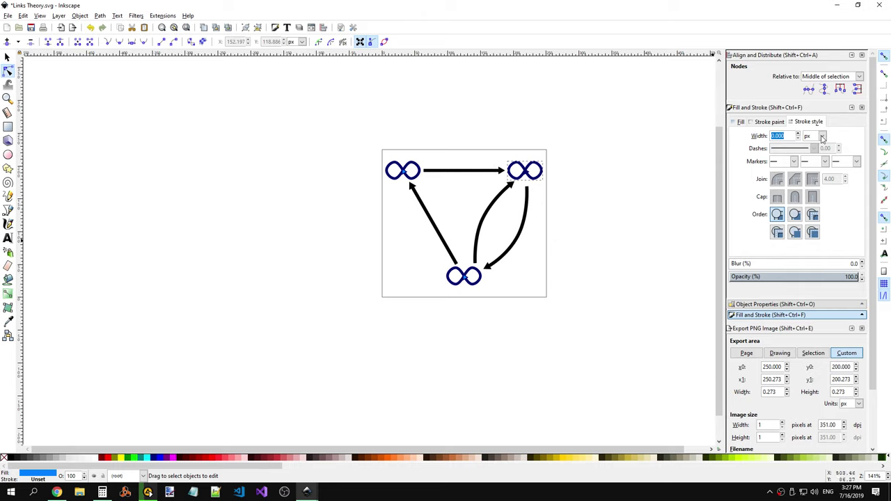
{"action": "left_click", "coordinate": [540, 183]}
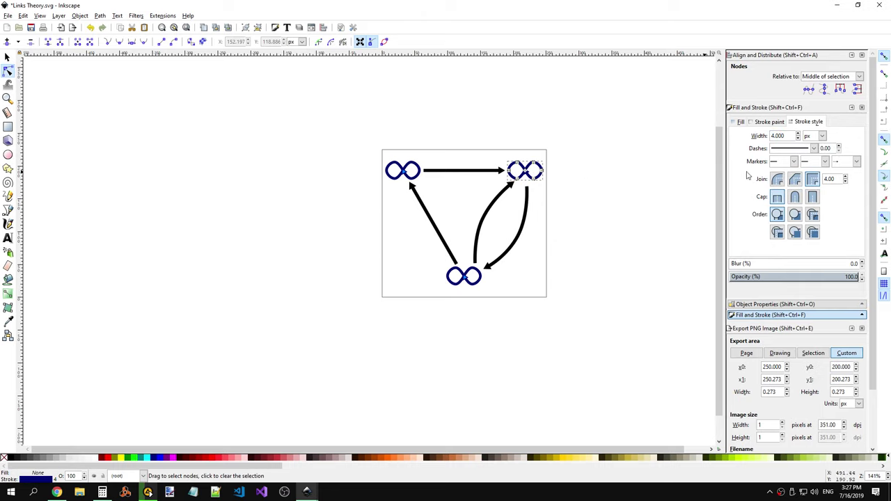
{"action": "left_click", "coordinate": [849, 163]}
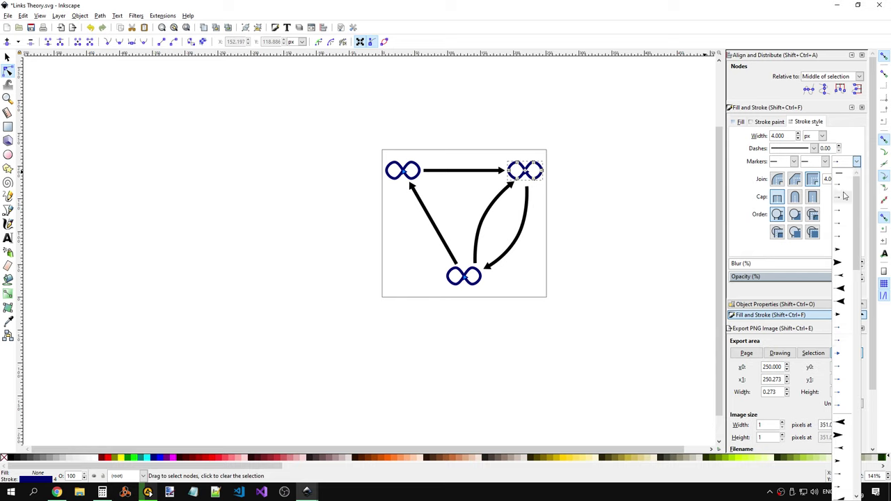
{"action": "scroll", "coordinate": [839, 229], "scroll_direction": "down", "scroll_amount": 2}
{"action": "scroll", "coordinate": [839, 244], "scroll_direction": "down", "scroll_amount": 2}
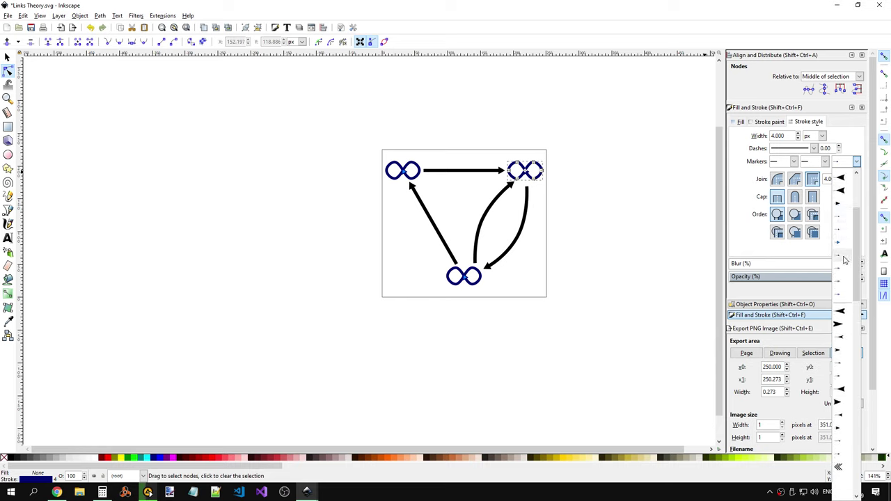
{"action": "left_click", "coordinate": [845, 259]}
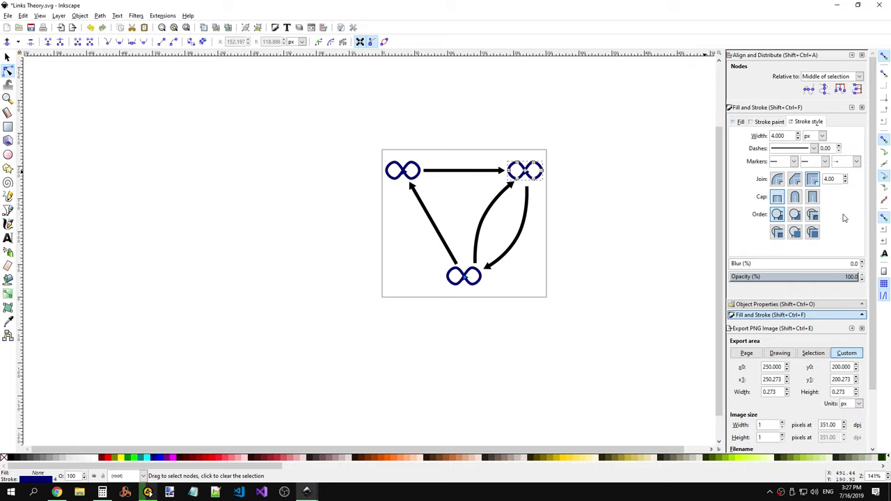
{"action": "left_click", "coordinate": [857, 162]}
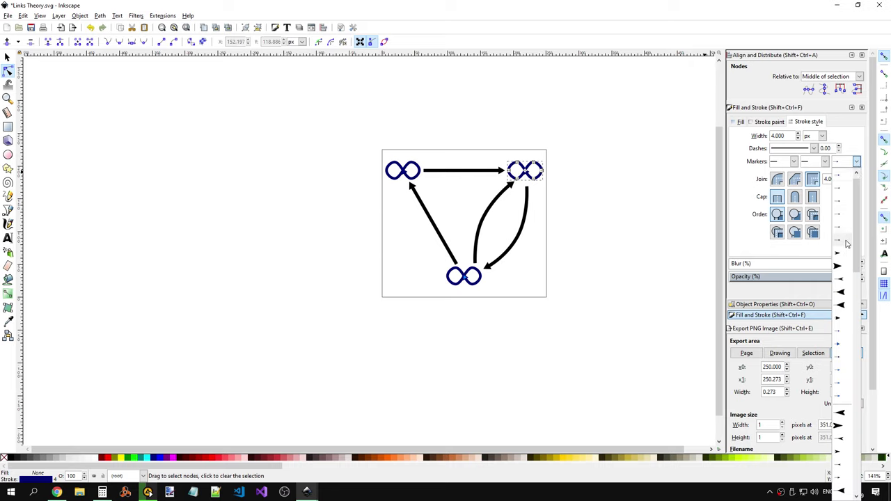
{"action": "left_click", "coordinate": [840, 387]}
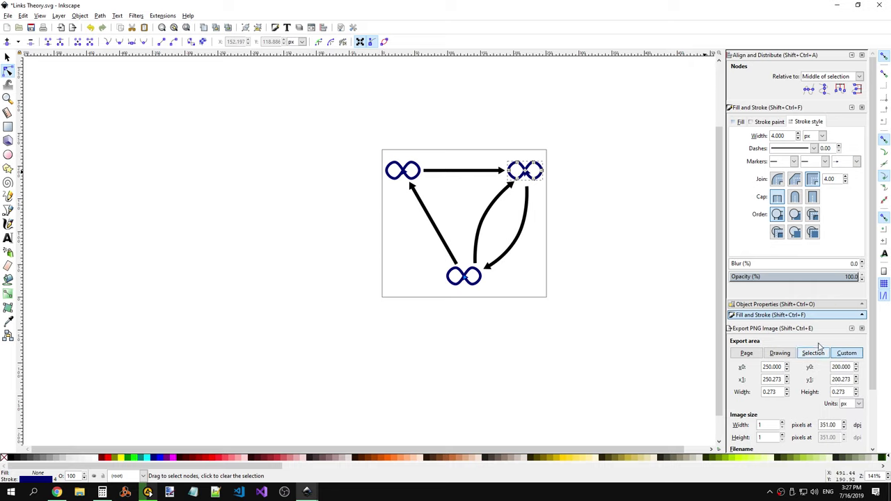
Step: Try several different end markers on the top-right infinity path before settling on one
{"action": "left_click", "coordinate": [857, 162]}
{"action": "left_click", "coordinate": [841, 176]}
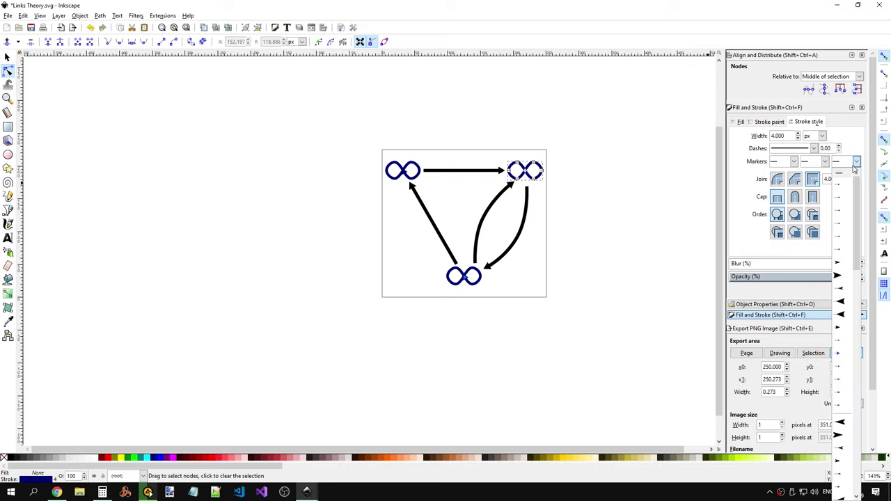
{"action": "left_click", "coordinate": [841, 369]}
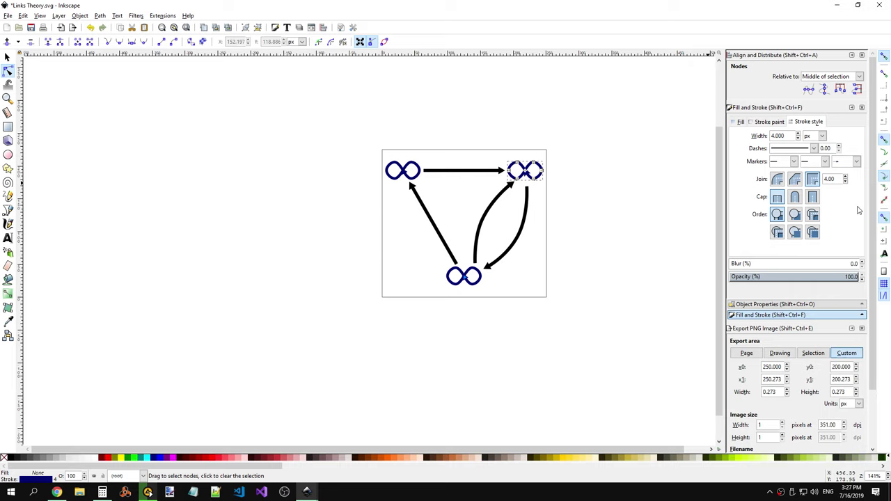
{"action": "left_click", "coordinate": [857, 161]}
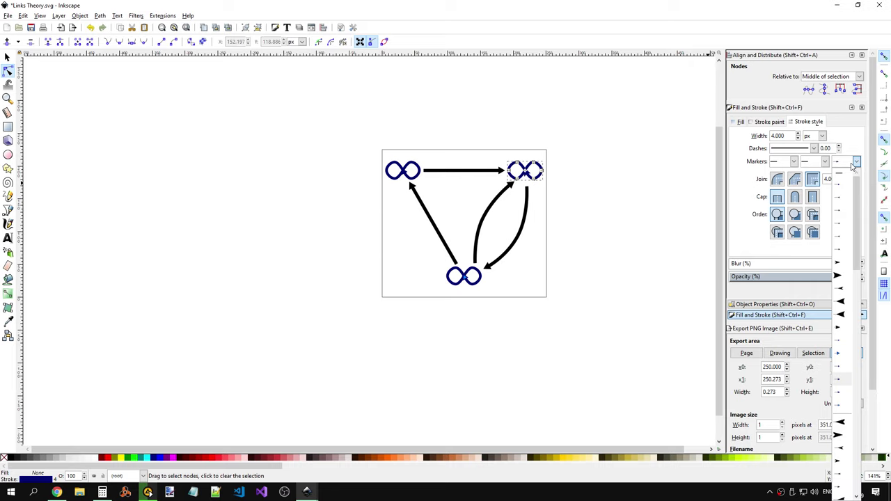
{"action": "left_click", "coordinate": [845, 224]}
{"action": "left_click", "coordinate": [856, 162]}
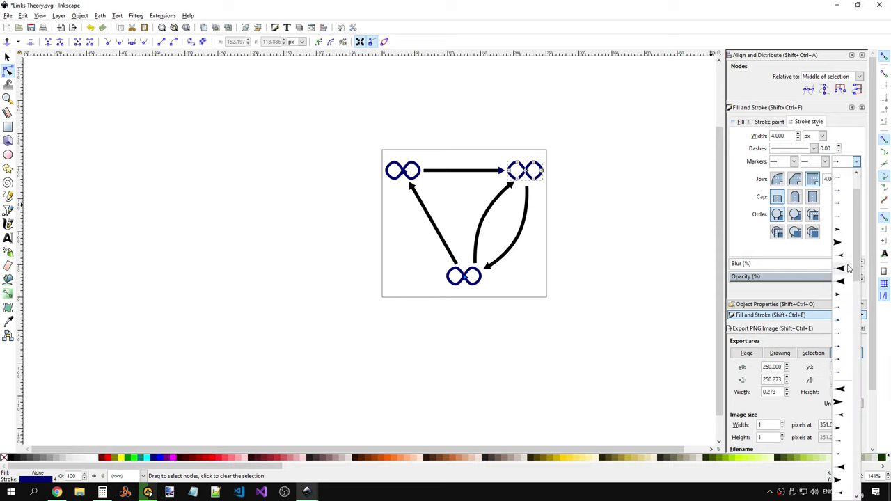
{"action": "scroll", "coordinate": [855, 279], "scroll_direction": "up", "scroll_amount": 3}
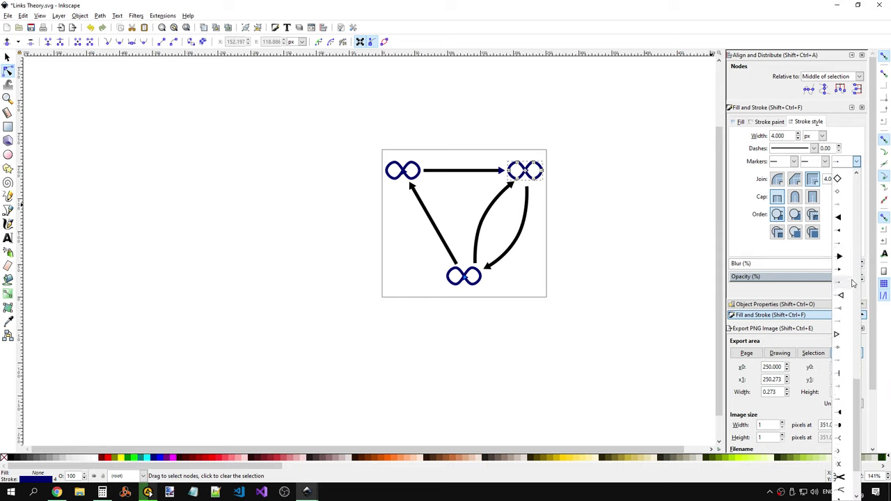
{"action": "left_click", "coordinate": [841, 350]}
{"action": "left_click", "coordinate": [858, 162]}
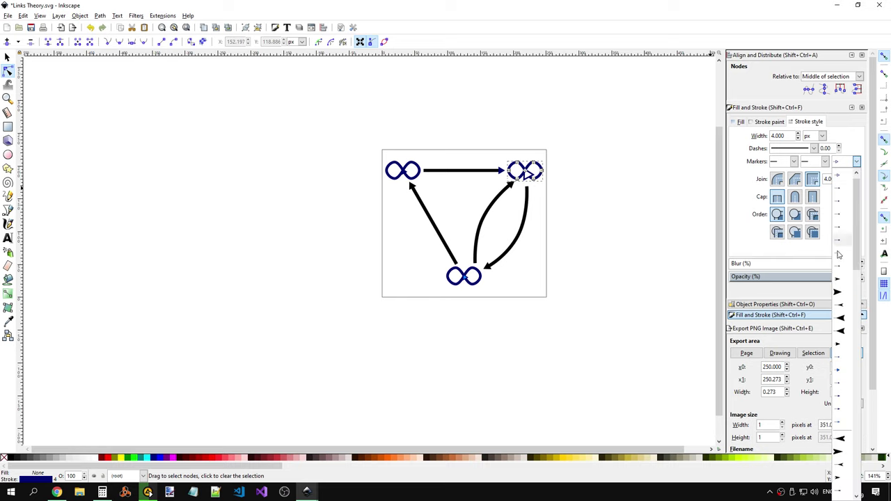
{"action": "scroll", "coordinate": [851, 281], "scroll_direction": "down", "scroll_amount": 5}
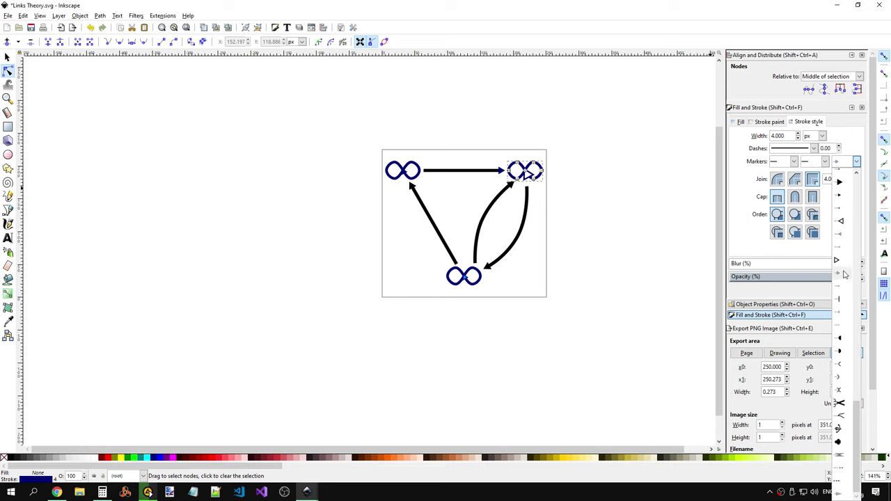
{"action": "left_click", "coordinate": [845, 285]}
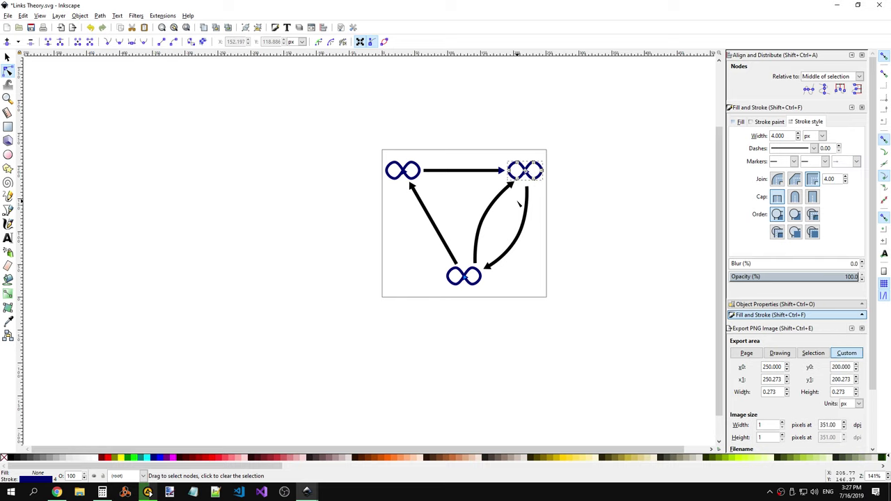
Step: Apply an arrow end marker to the top-left infinity node and review the bottom node's markers
{"action": "left_click", "coordinate": [431, 174]}
{"action": "left_click", "coordinate": [857, 162]}
{"action": "scroll", "coordinate": [847, 245], "scroll_direction": "down", "scroll_amount": 3}
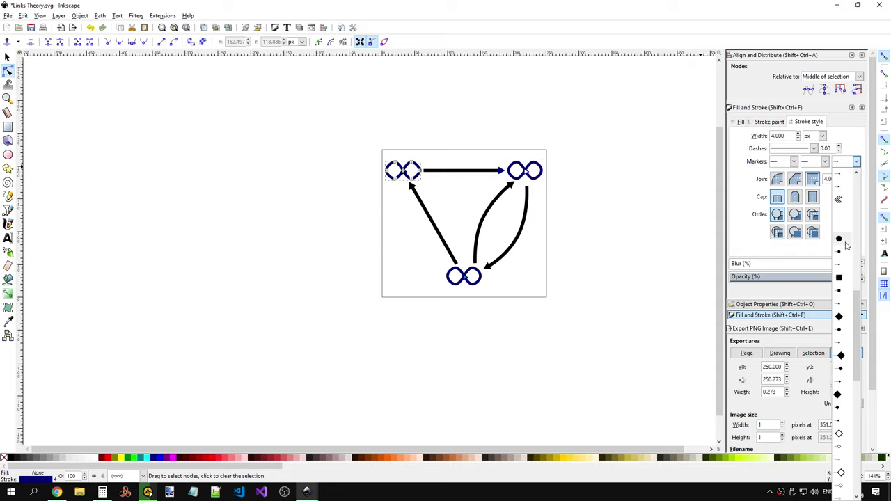
{"action": "scroll", "coordinate": [846, 245], "scroll_direction": "down", "scroll_amount": 5}
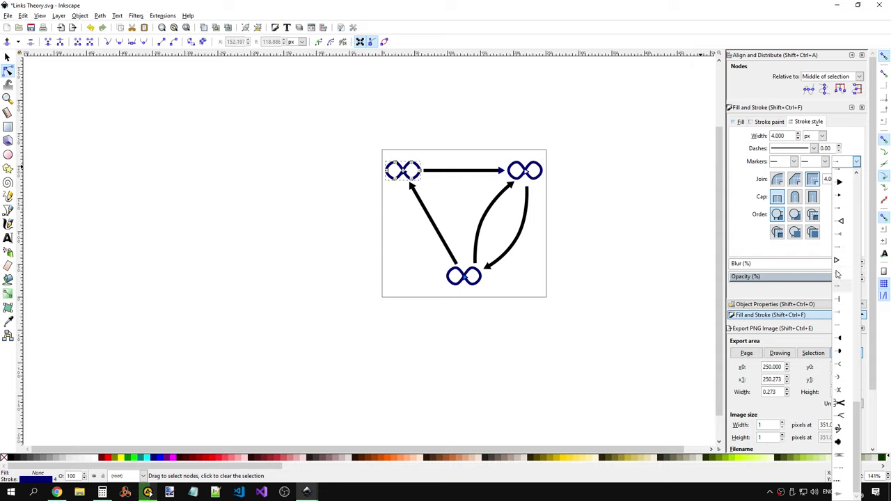
{"action": "left_click", "coordinate": [838, 274]}
{"action": "left_click", "coordinate": [464, 276]}
{"action": "left_click", "coordinate": [859, 162]}
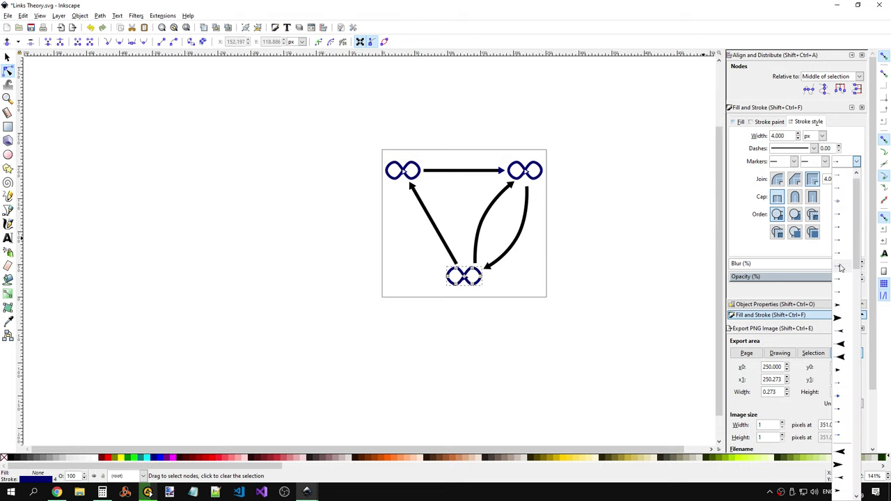
{"action": "scroll", "coordinate": [844, 272], "scroll_direction": "down", "scroll_amount": 5}
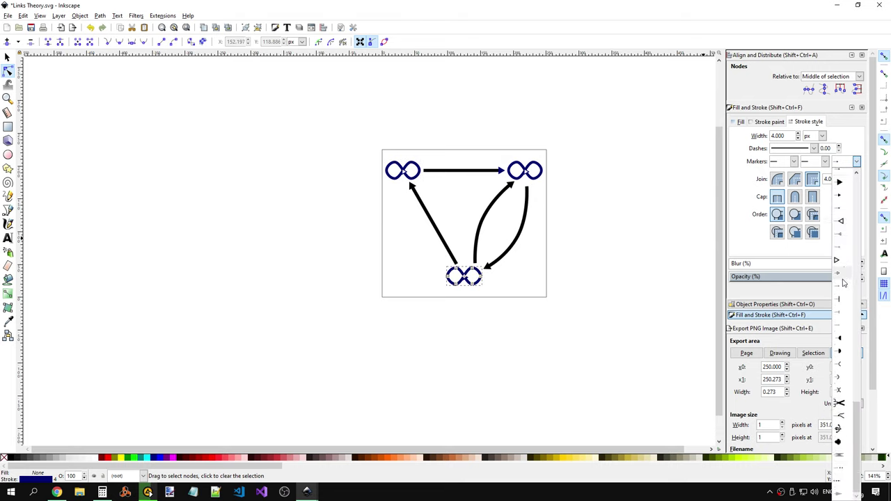
{"action": "left_click", "coordinate": [670, 317]}
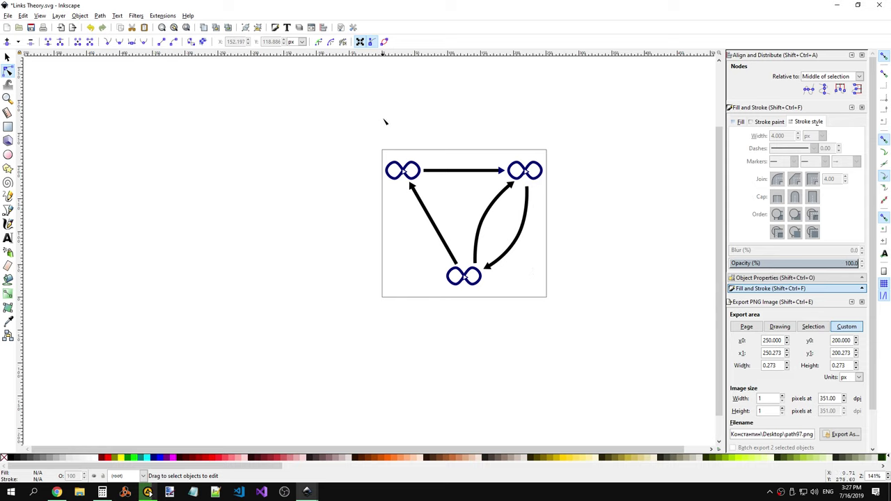
Step: Zoom in on the top-left infinity node and expose its path nodes for editing
{"action": "mouse_move", "coordinate": [384, 121]}
{"action": "left_mouse_down"}
{"action": "mouse_move", "coordinate": [559, 315]}
{"action": "mouse_move", "coordinate": [360, 124]}
{"action": "mouse_move", "coordinate": [565, 325]}
{"action": "left_mouse_up"}
{"action": "left_click", "coordinate": [566, 325]}
{"action": "scroll", "coordinate": [568, 242], "scroll_direction": "down", "scroll_amount": 3}
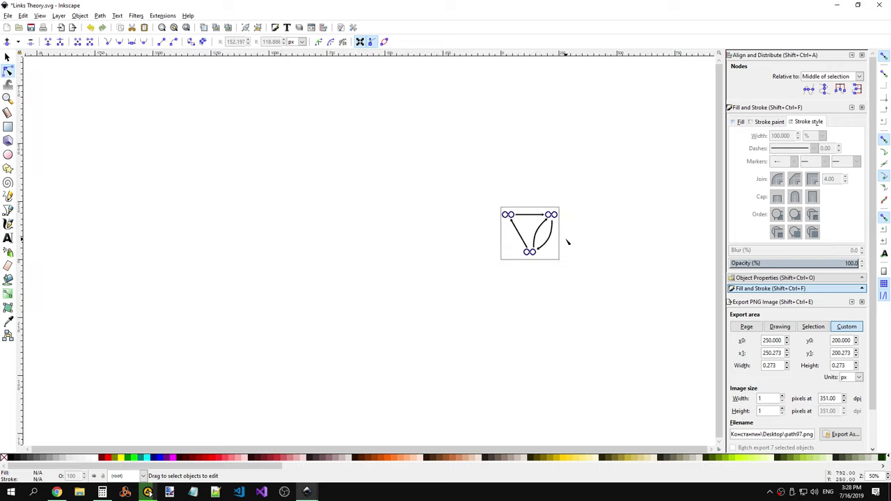
{"action": "scroll", "coordinate": [568, 242], "scroll_direction": "up", "scroll_amount": 2}
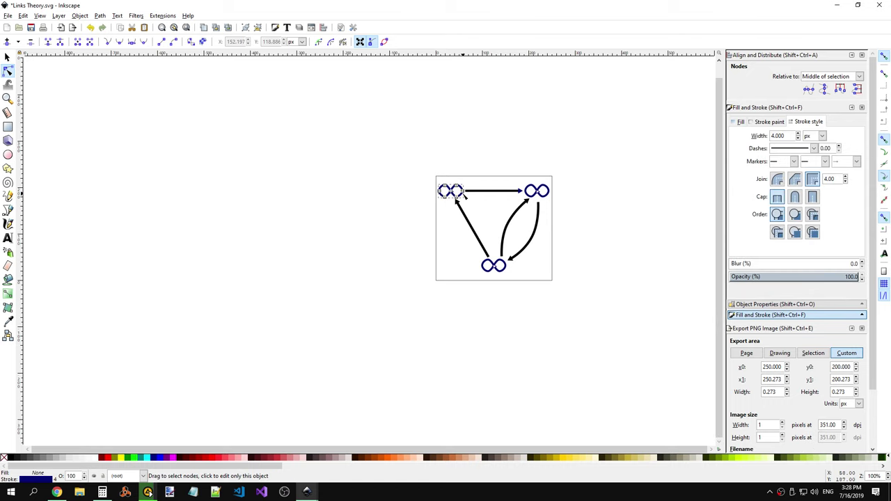
{"action": "left_click", "coordinate": [461, 195]}
{"action": "scroll", "coordinate": [488, 188], "scroll_direction": "up", "scroll_amount": 5}
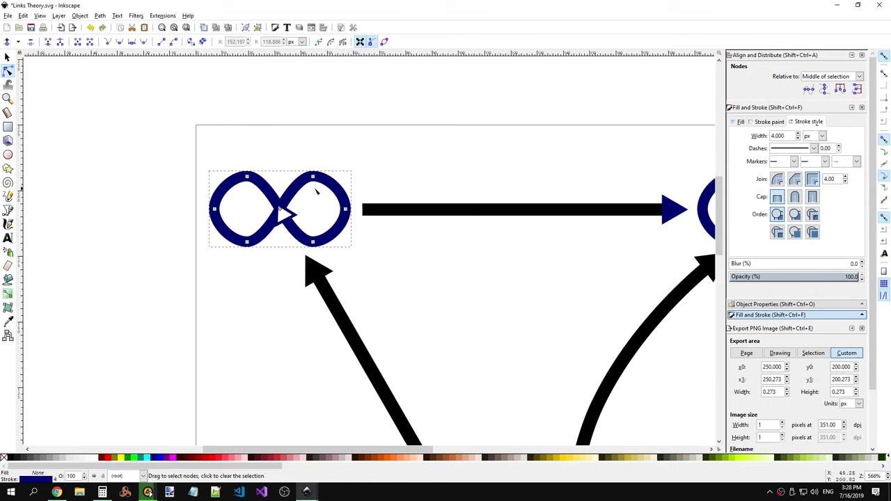
Step: Experiment with rotating the top-left infinity node, undoing the unwanted tilts and height change
{"action": "key", "text": "s"}
{"action": "left_click", "coordinate": [313, 138]}
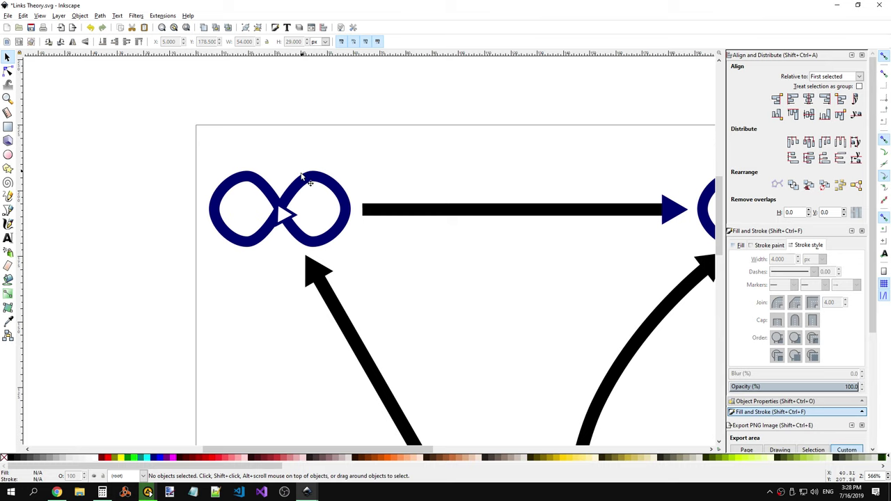
{"action": "left_click", "coordinate": [312, 194]}
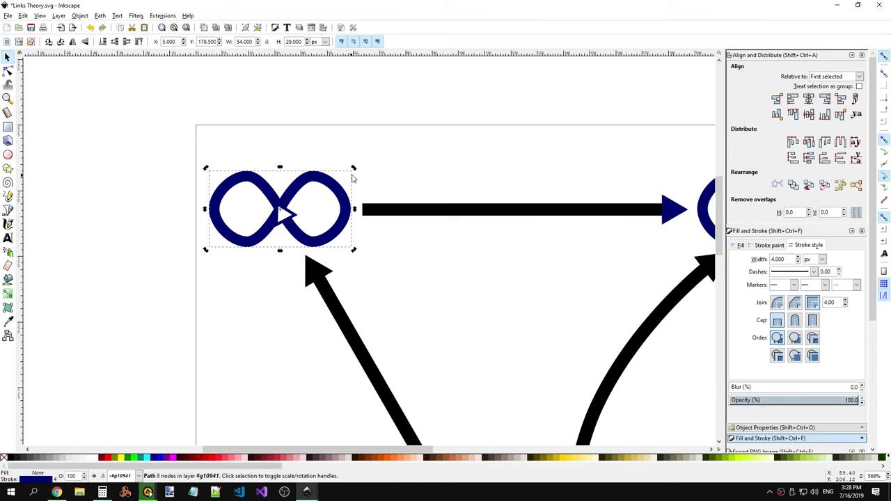
{"action": "left_click_drag", "start_coordinate": [354, 170], "coordinate": [331, 148]}
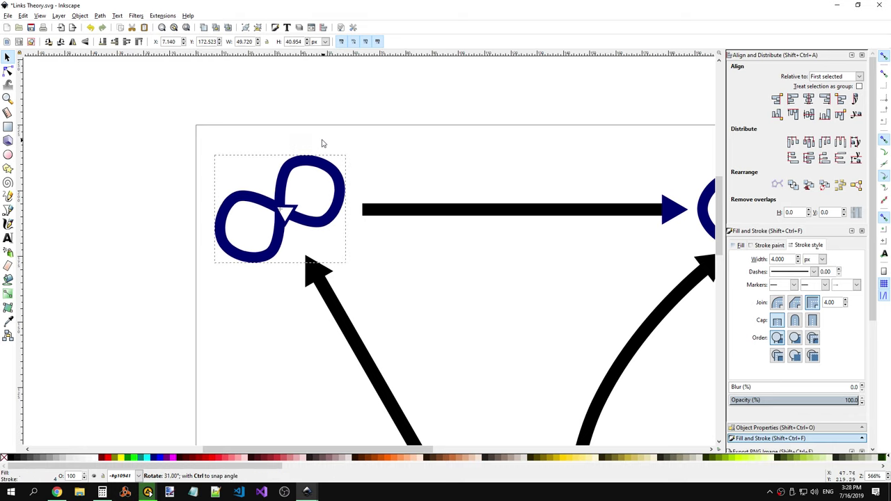
{"action": "left_click_drag", "start_coordinate": [331, 149], "coordinate": [307, 136]}
{"action": "type", "text": "45"}
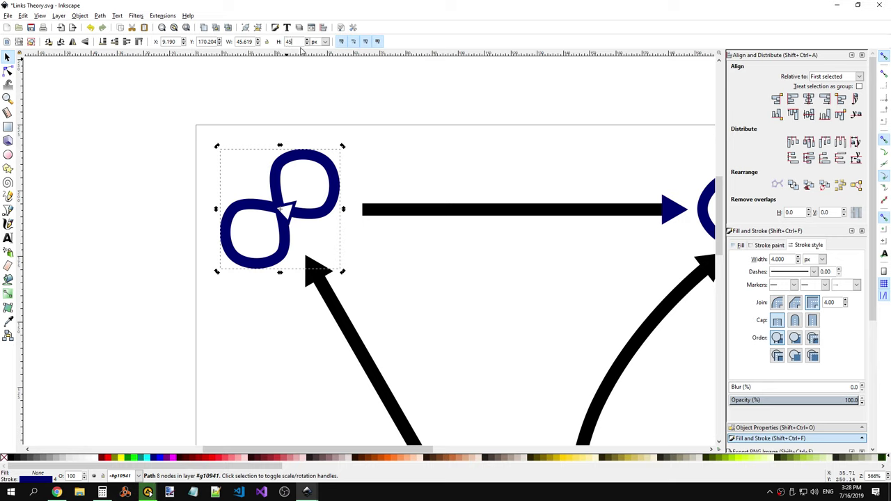
{"action": "key", "text": "Return"}
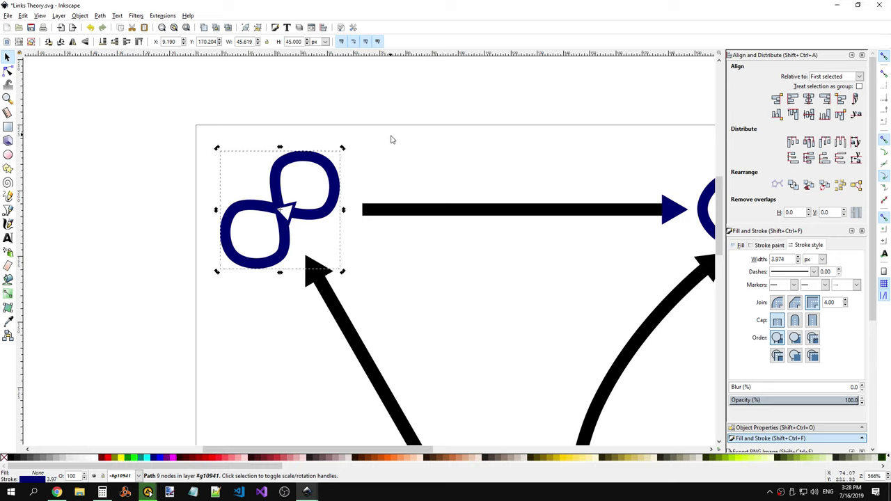
{"action": "key", "text": "ctrl+z"}
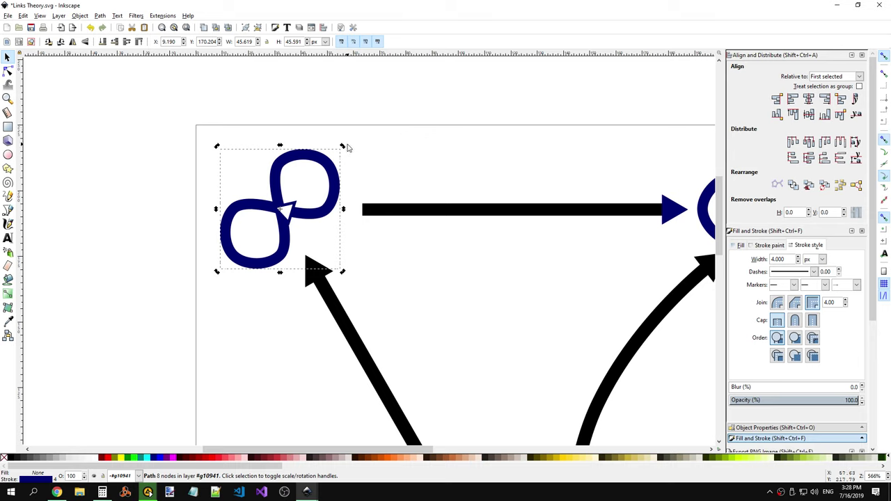
{"action": "left_click_drag", "start_coordinate": [348, 148], "coordinate": [366, 208]}
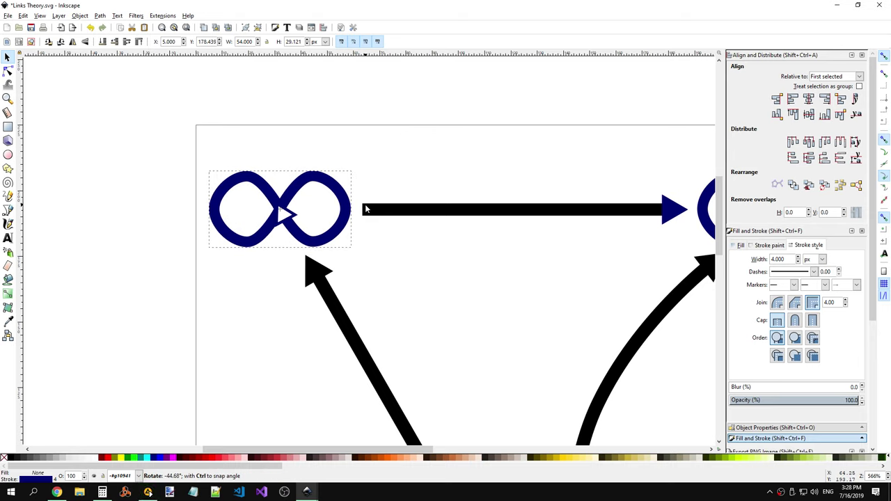
{"action": "left_click_drag", "start_coordinate": [366, 209], "coordinate": [368, 198]}
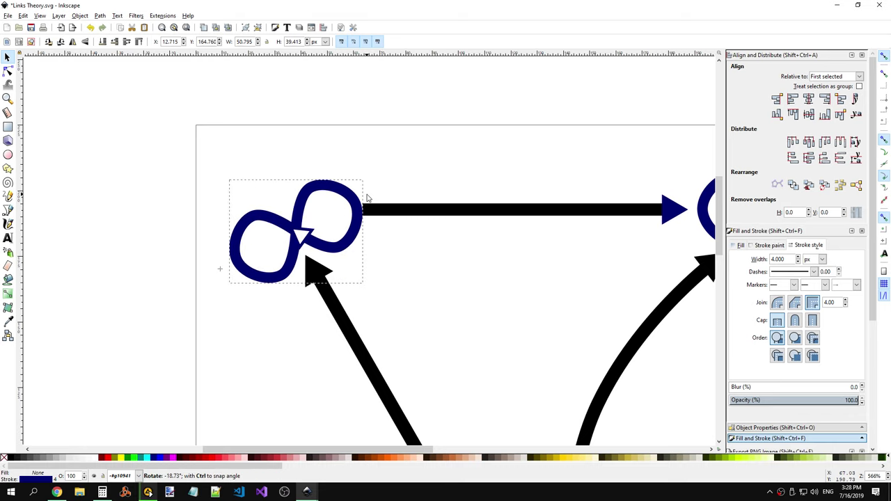
{"action": "key", "text": "ctrl+z"}
{"action": "left_click_drag", "start_coordinate": [342, 147], "coordinate": [362, 189]}
{"action": "key", "text": "ctrl+z"}
{"action": "key", "text": "ctrl+z"}
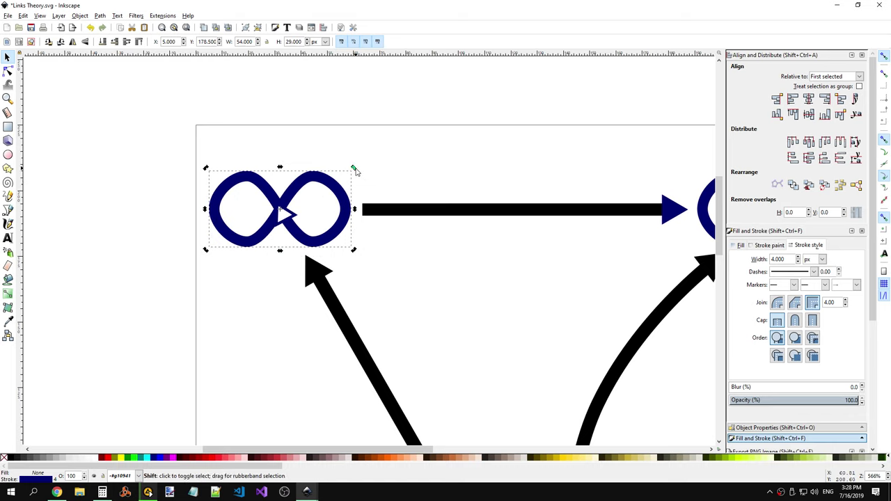
Step: Rotate the top-left infinity node to 45° with Ctrl-snapped steps
{"action": "key", "text": "ctrl"}
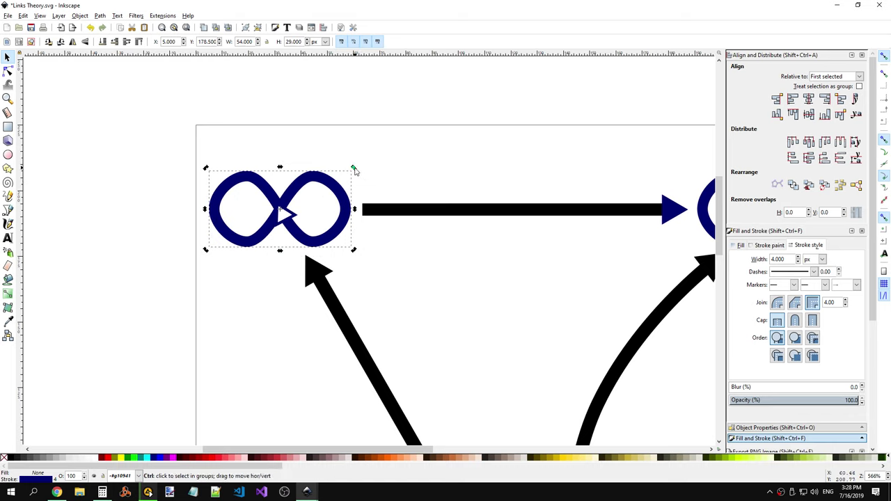
{"action": "mouse_move", "coordinate": [354, 169]}
{"action": "left_mouse_down"}
{"action": "mouse_move", "coordinate": [349, 162]}
{"action": "mouse_move", "coordinate": [360, 165]}
{"action": "mouse_move", "coordinate": [342, 149]}
{"action": "left_mouse_up"}
{"action": "left_click_drag", "start_coordinate": [326, 139], "coordinate": [314, 127]}
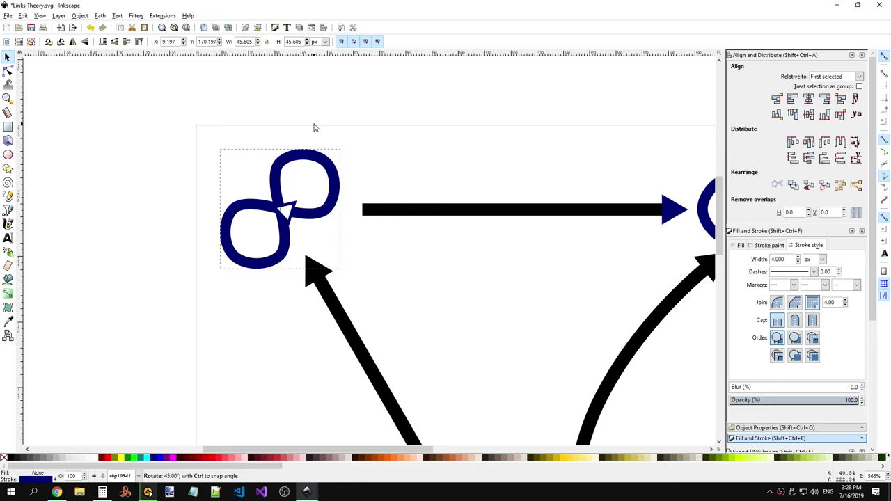
{"action": "left_click", "coordinate": [418, 175]}
{"action": "scroll", "coordinate": [445, 188], "scroll_direction": "down", "scroll_amount": 2}
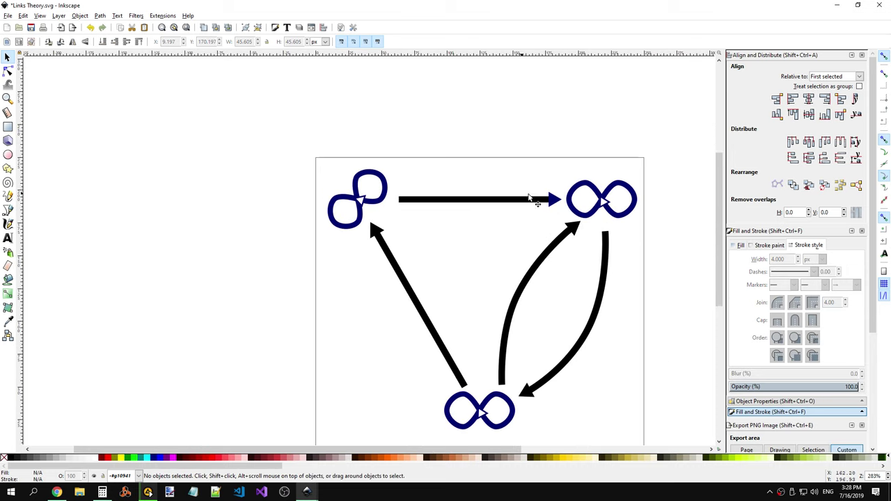
Step: Rotate the top-right infinity node to 45°, correcting an initial -30° turn
{"action": "left_click", "coordinate": [591, 198]}
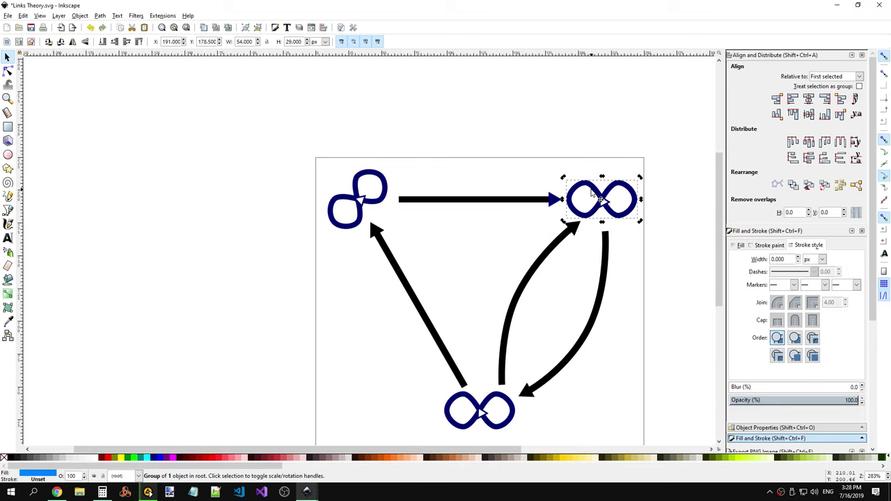
{"action": "left_click", "coordinate": [591, 194]}
{"action": "left_click_drag", "start_coordinate": [566, 178], "coordinate": [580, 162]}
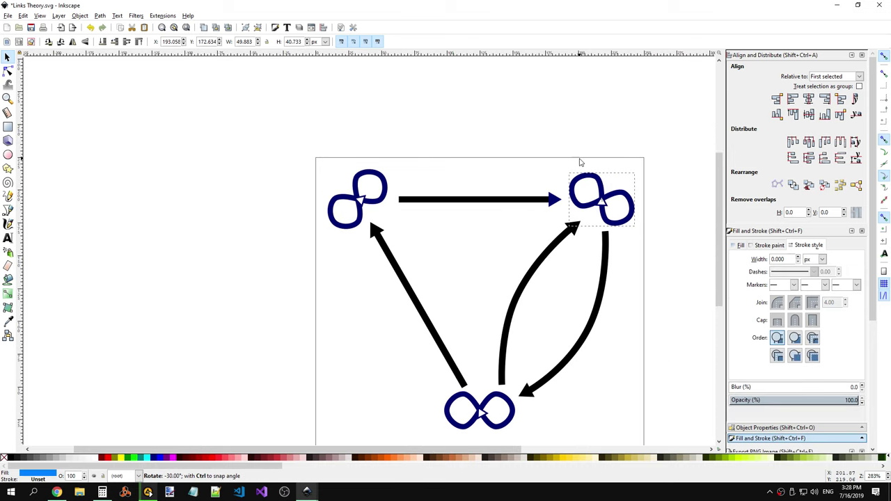
{"action": "left_click", "coordinate": [582, 187]}
{"action": "left_click", "coordinate": [584, 183]}
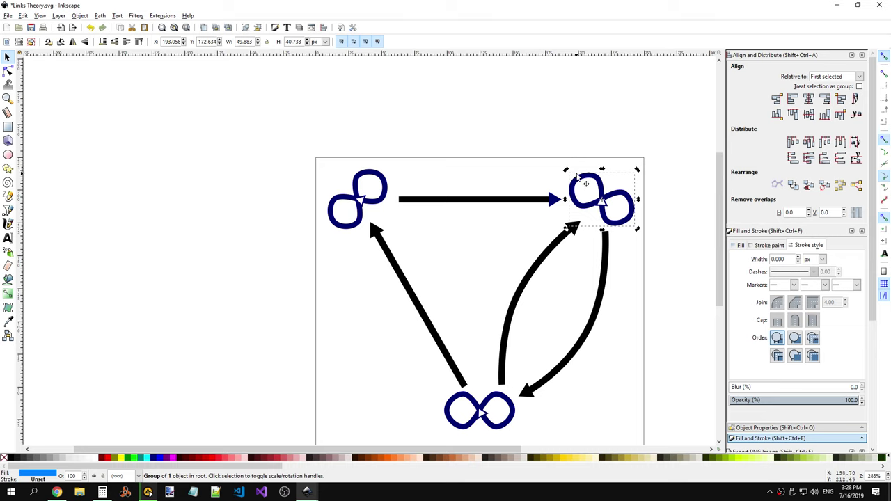
{"action": "left_click_drag", "start_coordinate": [566, 170], "coordinate": [565, 179]}
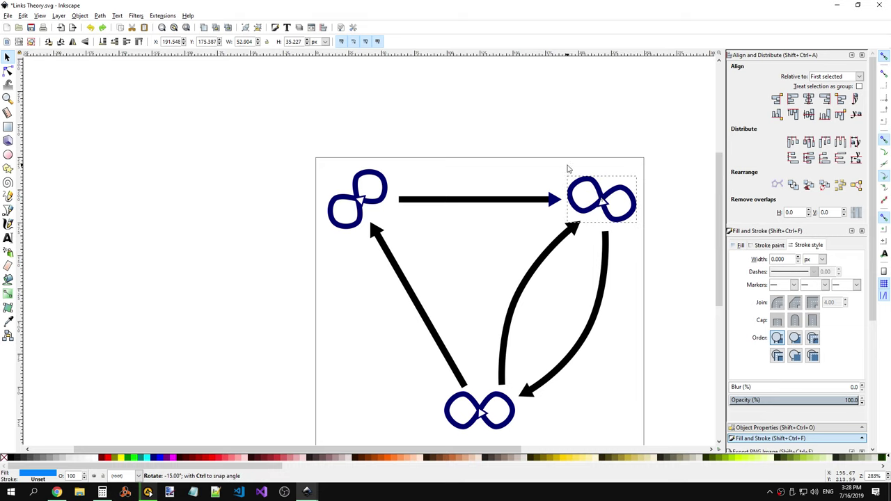
{"action": "left_click_drag", "start_coordinate": [565, 179], "coordinate": [584, 158]}
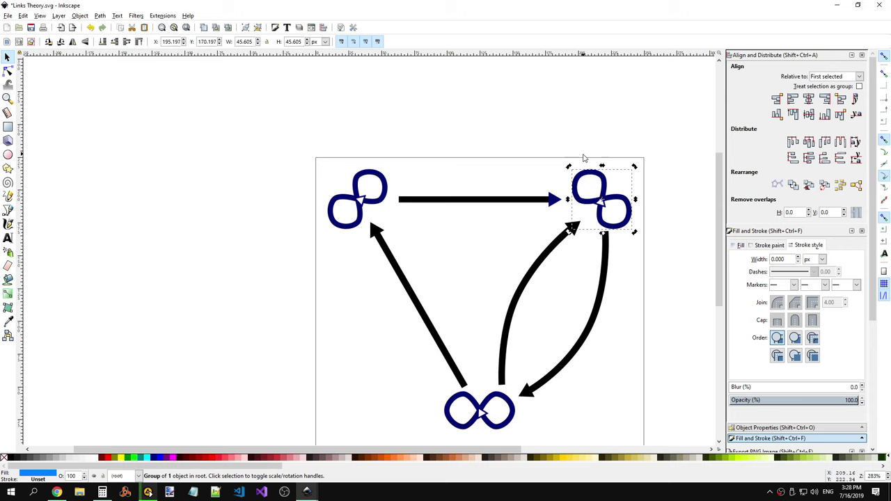
{"action": "left_click", "coordinate": [581, 270]}
{"action": "scroll", "coordinate": [563, 272], "scroll_direction": "down", "scroll_amount": 2}
{"action": "scroll", "coordinate": [563, 273], "scroll_direction": "down", "scroll_amount": 1}
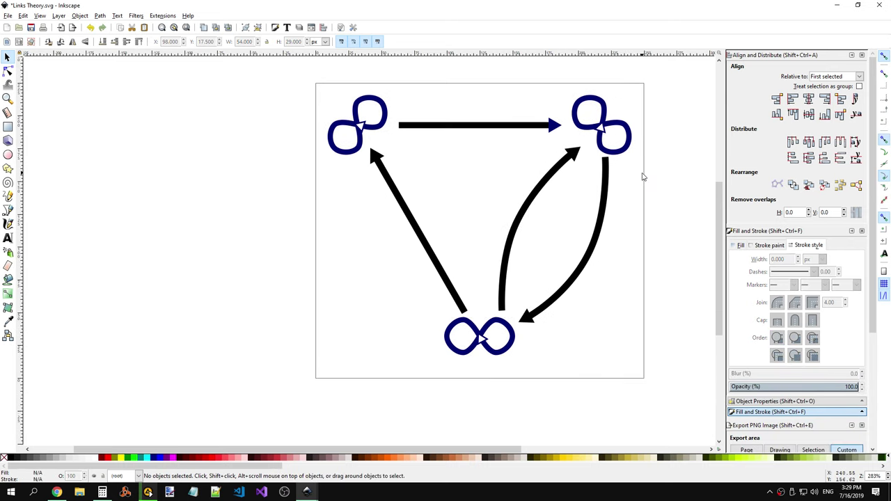
Step: Check selections of the top straight arrow, top-right node and nearby curved arrow
{"action": "left_click", "coordinate": [554, 128]}
{"action": "left_click", "coordinate": [538, 163]}
{"action": "left_click", "coordinate": [555, 124]}
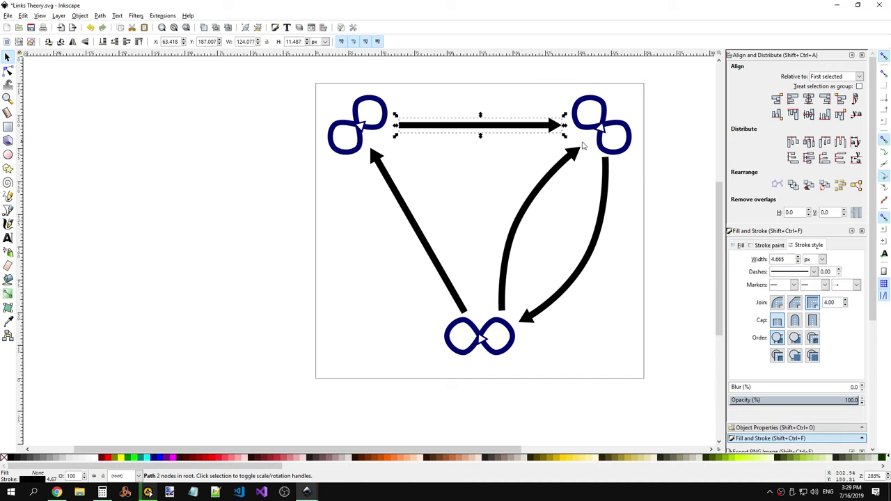
{"action": "left_click", "coordinate": [613, 145]}
{"action": "left_click", "coordinate": [554, 181]}
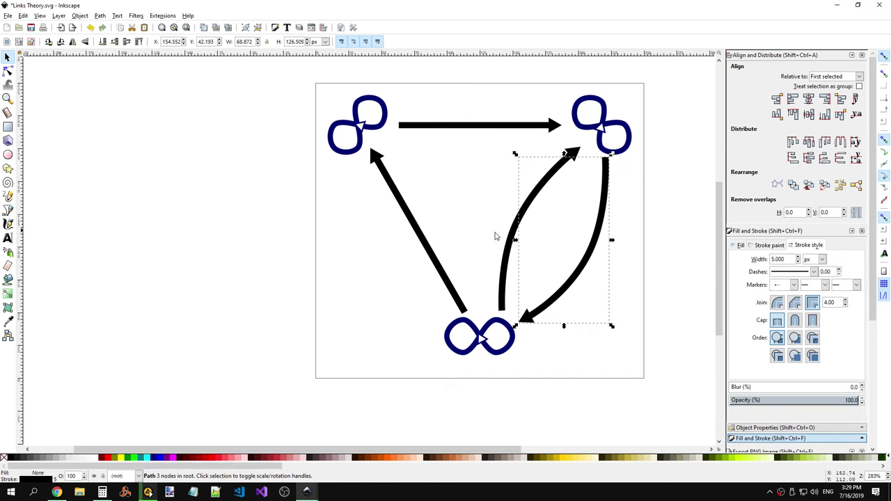
{"action": "left_click", "coordinate": [450, 232]}
{"action": "scroll", "coordinate": [495, 221], "scroll_direction": "down", "scroll_amount": 1, "text": "ctrl"}
{"action": "scroll", "coordinate": [534, 223], "scroll_direction": "down", "scroll_amount": 3, "text": "ctrl"}
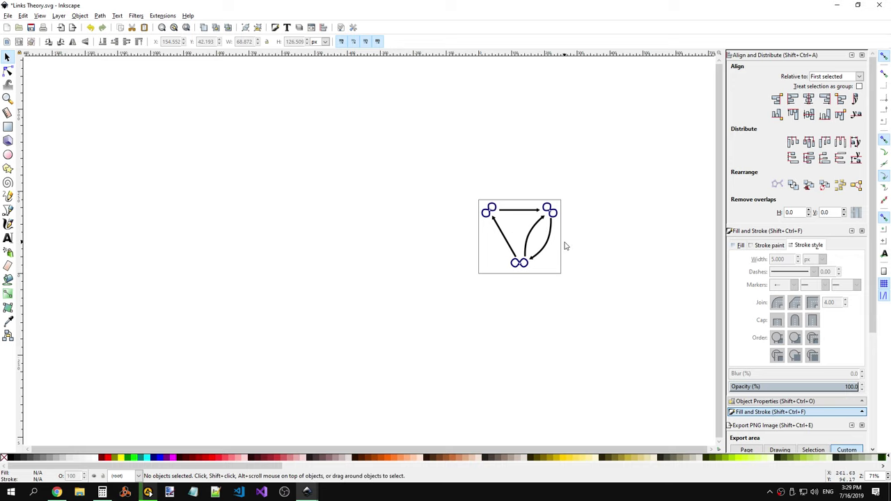
Step: Move the upward arrow's tip onto the tilted top-right node and round its bend
{"action": "left_click", "coordinate": [542, 224]}
{"action": "key", "text": "3"}
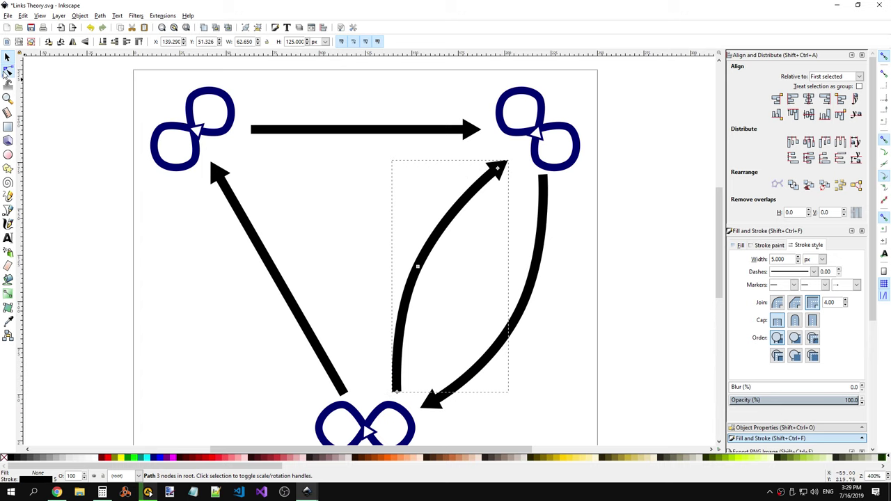
{"action": "left_click", "coordinate": [7, 73]}
{"action": "left_click_drag", "start_coordinate": [499, 170], "coordinate": [511, 152]}
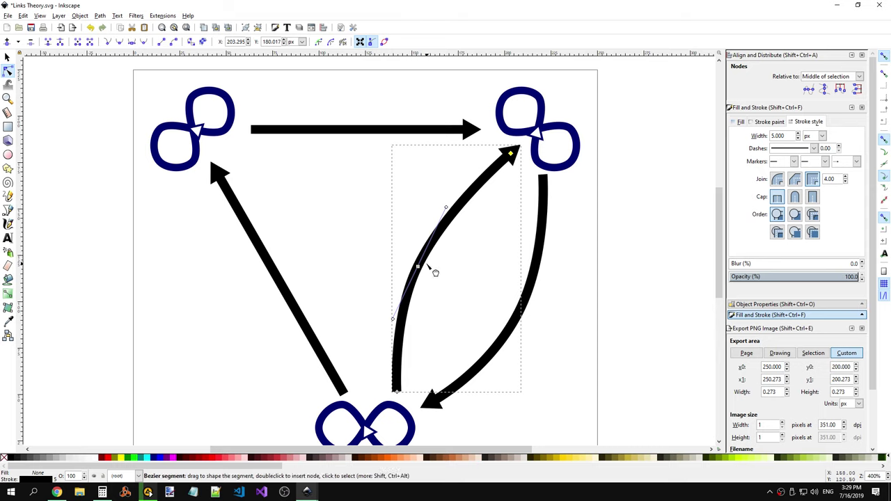
{"action": "left_click_drag", "start_coordinate": [418, 269], "coordinate": [413, 255]}
{"action": "scroll", "coordinate": [483, 255], "scroll_direction": "down", "scroll_amount": 1}
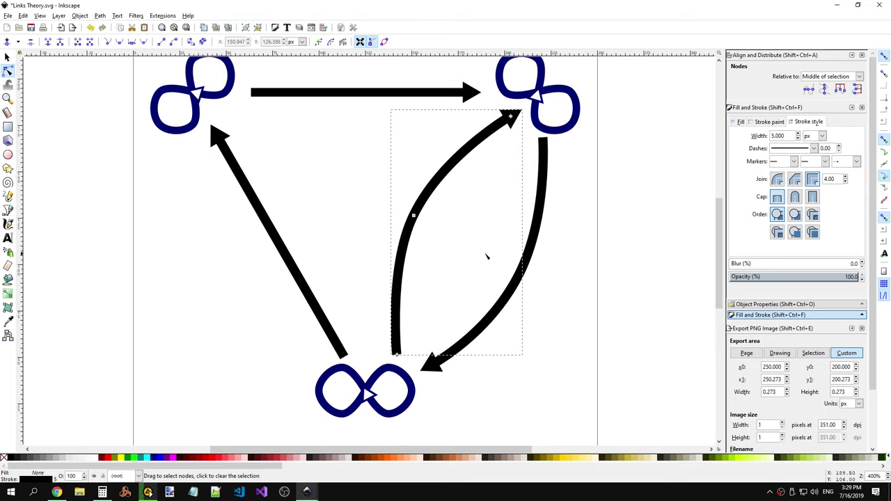
Step: Slightly adjust the right curved arrow's middle node, undoing an accidental loop
{"action": "left_click", "coordinate": [543, 277]}
{"action": "mouse_move", "coordinate": [527, 280]}
{"action": "left_mouse_down"}
{"action": "mouse_move", "coordinate": [578, 279]}
{"action": "mouse_move", "coordinate": [596, 298]}
{"action": "left_mouse_up"}
{"action": "key", "text": "ctrl+z"}
{"action": "left_click_drag", "start_coordinate": [521, 279], "coordinate": [522, 280]}
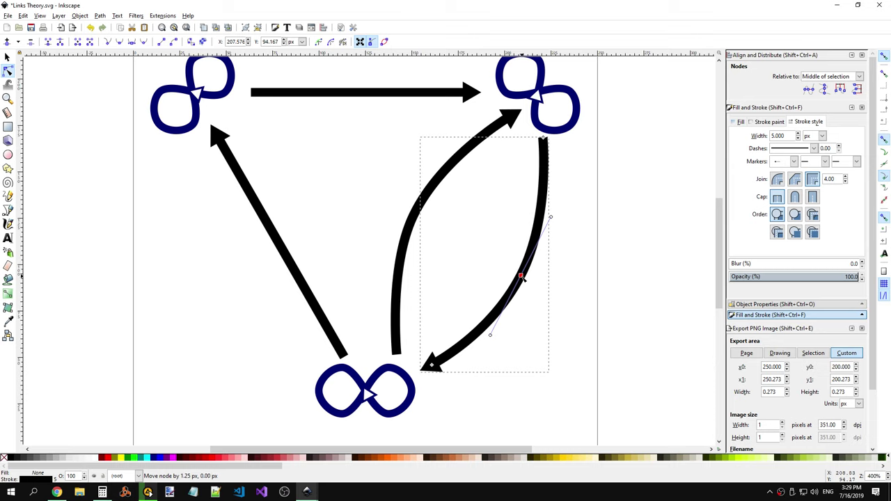
{"action": "left_click", "coordinate": [559, 209]}
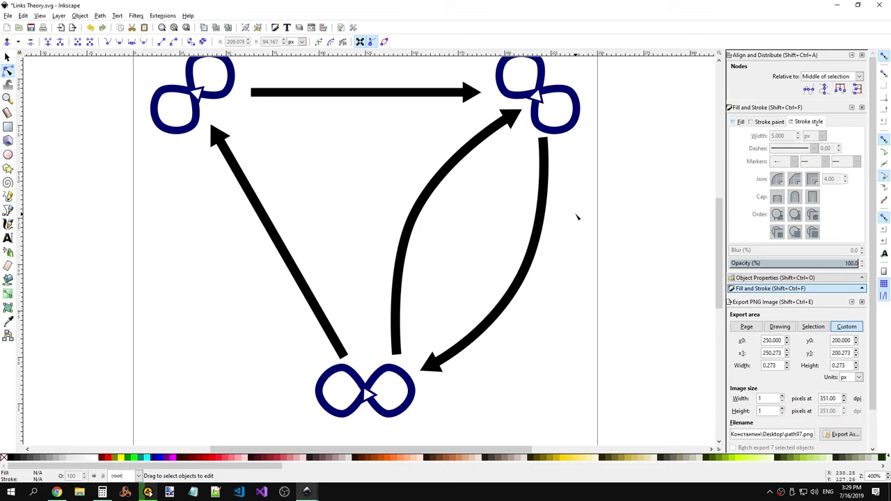
{"action": "scroll", "coordinate": [577, 217], "scroll_direction": "down", "scroll_amount": 2}
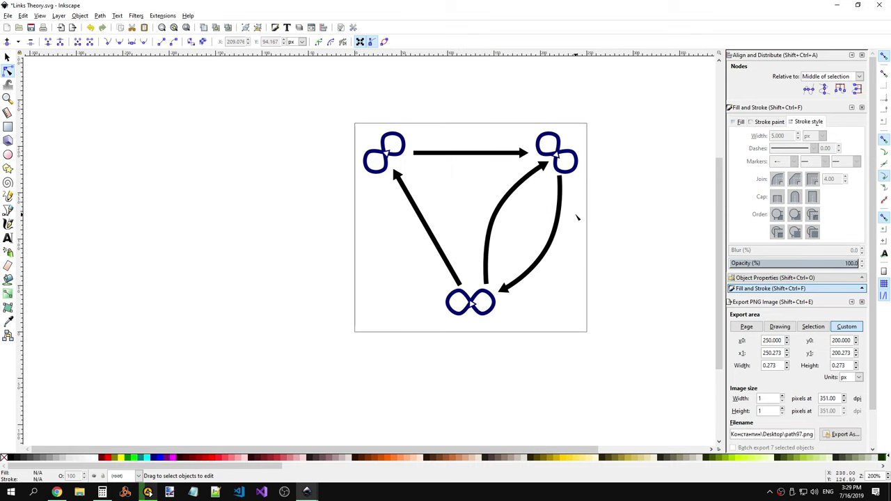
Step: Move the right curved arrow's tip onto the lower infinity node
{"action": "left_click", "coordinate": [502, 293]}
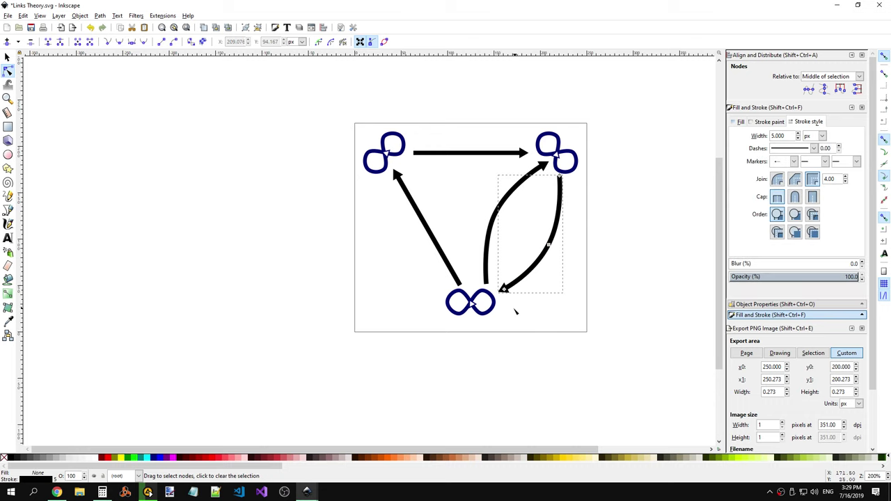
{"action": "scroll", "coordinate": [516, 311], "scroll_direction": "up", "scroll_amount": 5}
{"action": "scroll", "coordinate": [342, 211], "scroll_direction": "up", "scroll_amount": 1}
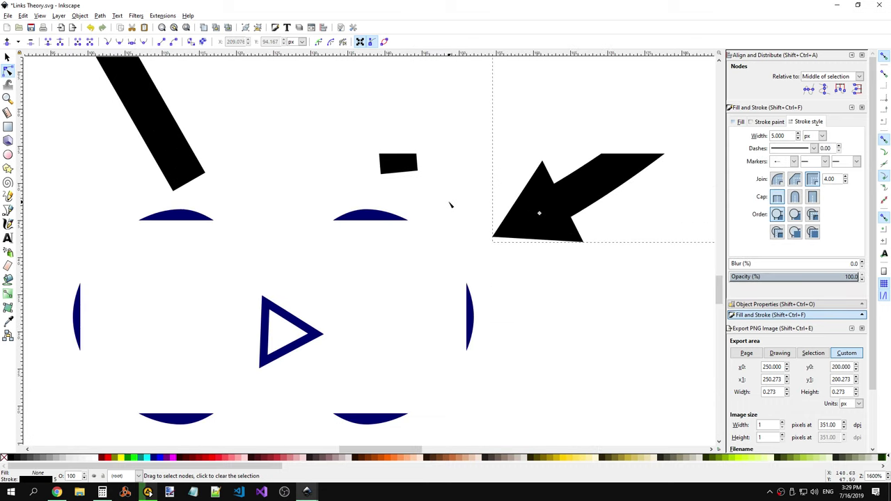
{"action": "scroll", "coordinate": [431, 197], "scroll_direction": "up", "scroll_amount": 1}
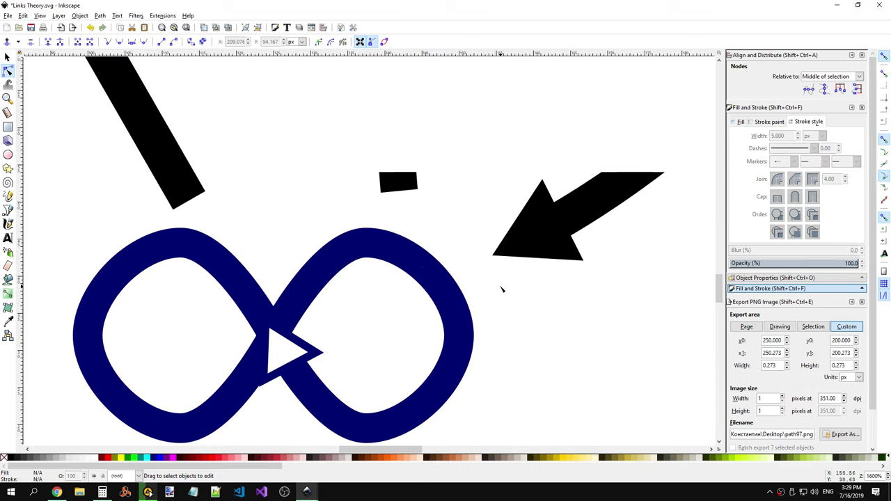
{"action": "left_click_drag", "start_coordinate": [539, 232], "coordinate": [537, 241]}
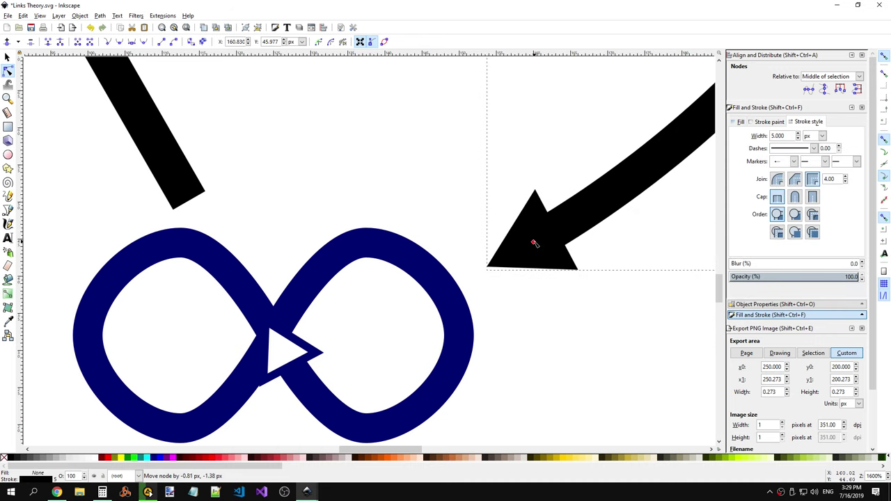
{"action": "left_click", "coordinate": [529, 313]}
{"action": "scroll", "coordinate": [486, 275], "scroll_direction": "down", "scroll_amount": 2}
{"action": "scroll", "coordinate": [486, 275], "scroll_direction": "up", "scroll_amount": 2}
Step: Lower the middle black link's bottom end slightly
{"action": "left_click", "coordinate": [400, 174]}
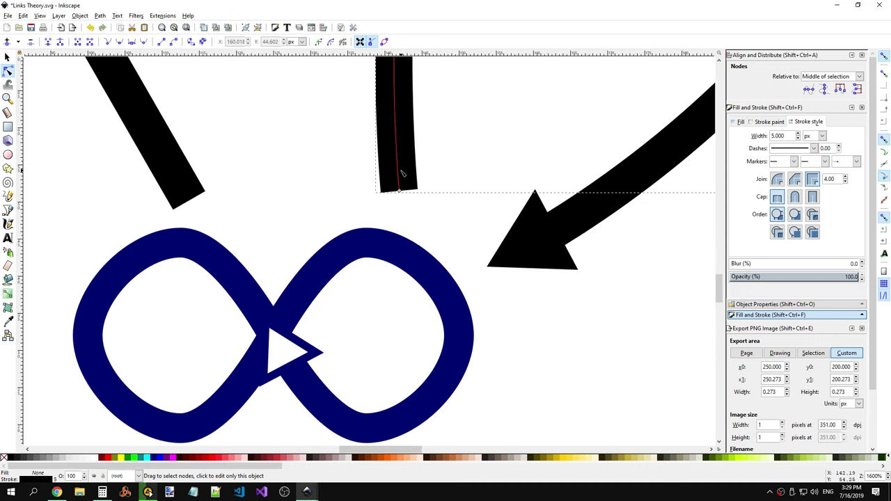
{"action": "left_click_drag", "start_coordinate": [400, 192], "coordinate": [397, 199]}
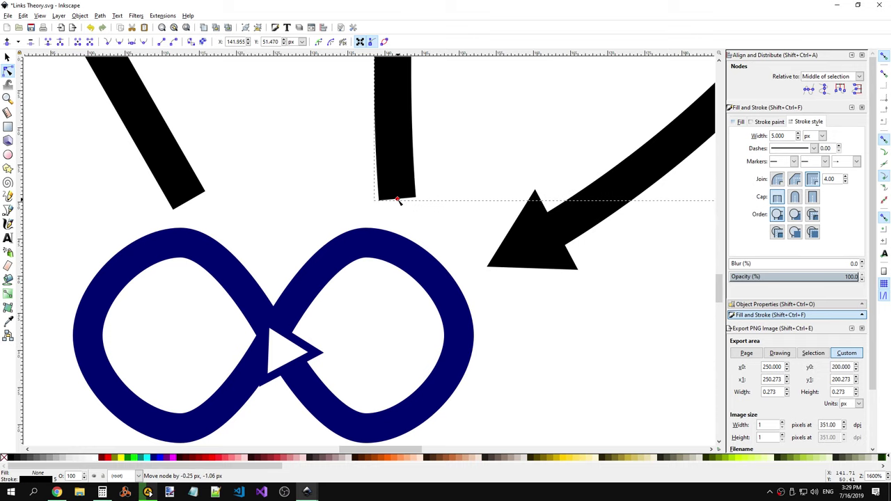
{"action": "scroll", "coordinate": [488, 229], "scroll_direction": "down", "scroll_amount": 4}
{"action": "left_click", "coordinate": [590, 259]}
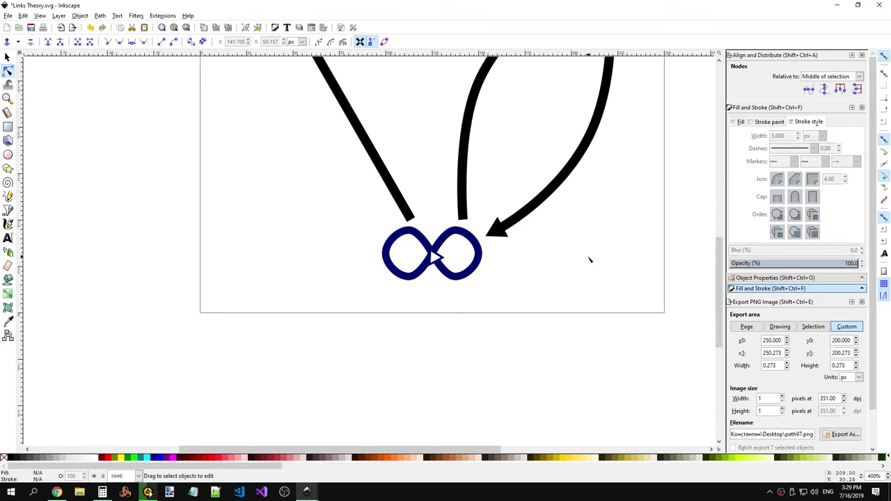
Step: Shift the horizontal black arrow's tip node right toward its infinity node
{"action": "scroll", "coordinate": [609, 255], "scroll_direction": "up", "scroll_amount": 5}
{"action": "scroll", "coordinate": [633, 235], "scroll_direction": "up", "scroll_amount": 2}
{"action": "scroll", "coordinate": [648, 239], "scroll_direction": "up", "scroll_amount": 3}
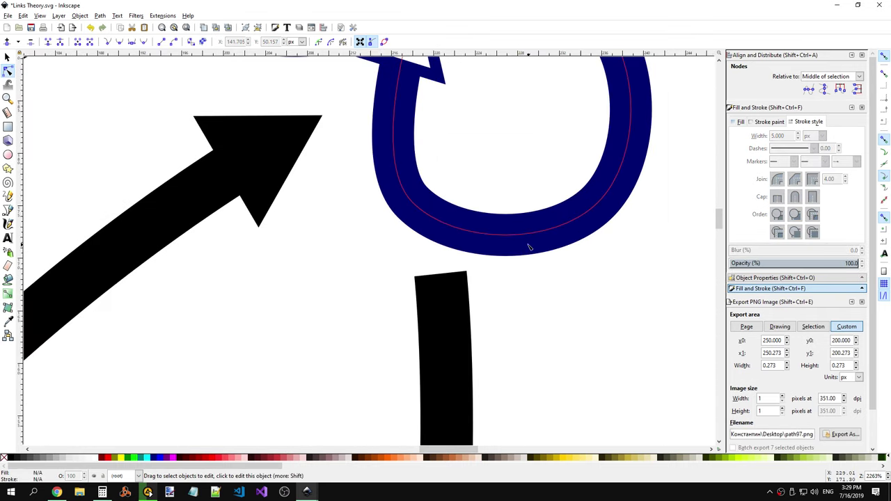
{"action": "scroll", "coordinate": [362, 167], "scroll_direction": "up", "scroll_amount": 1}
{"action": "scroll", "coordinate": [374, 178], "scroll_direction": "up", "scroll_amount": 4}
{"action": "scroll", "coordinate": [369, 179], "scroll_direction": "down", "scroll_amount": 1}
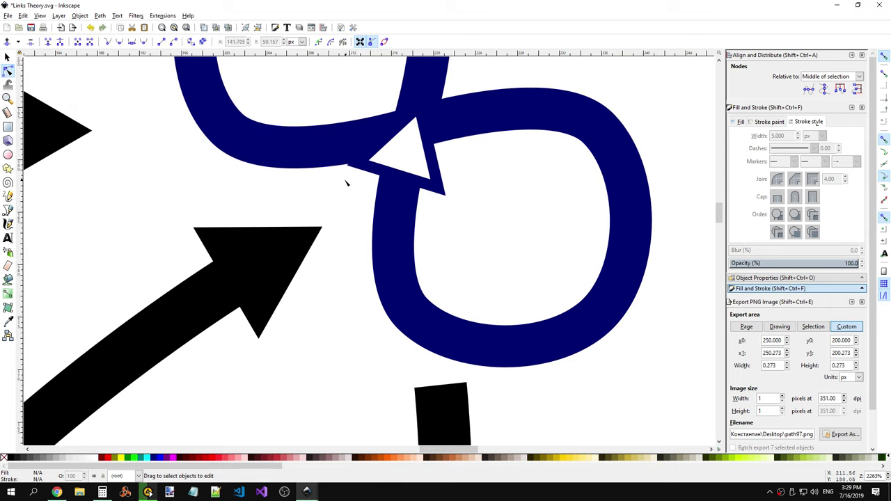
{"action": "scroll", "coordinate": [230, 209], "scroll_direction": "down", "scroll_amount": 1}
{"action": "left_click", "coordinate": [120, 169]}
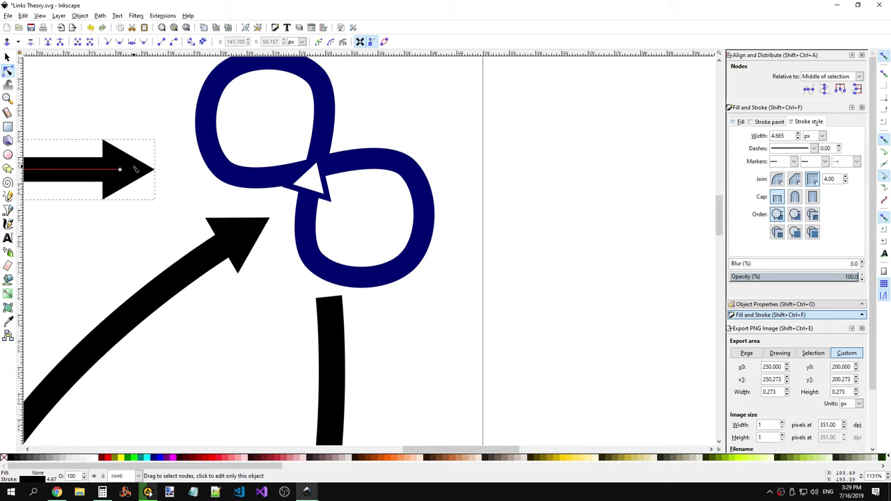
{"action": "left_click", "coordinate": [119, 171]}
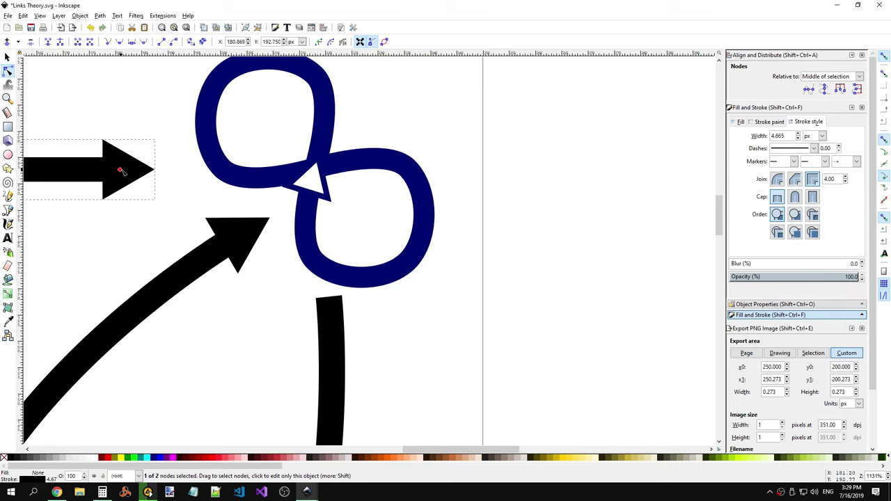
{"action": "left_click", "coordinate": [249, 39]}
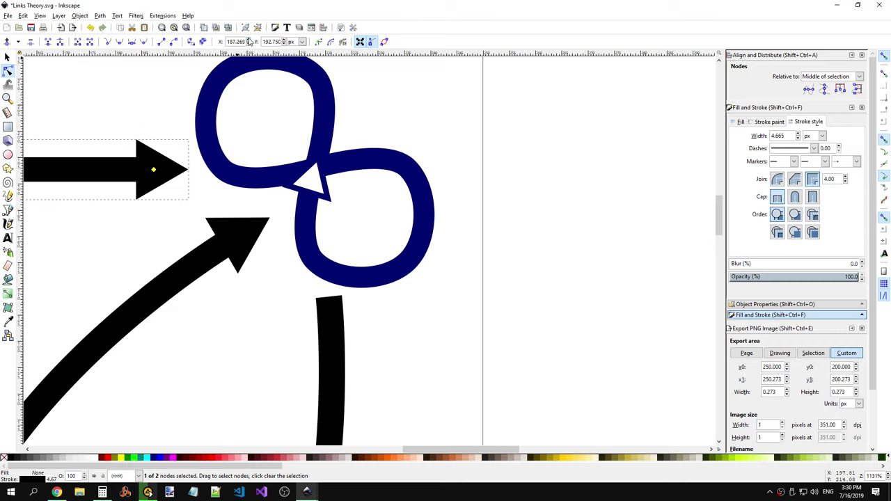
Step: Pull the vertical black link's top end down slightly
{"action": "left_click", "coordinate": [337, 306]}
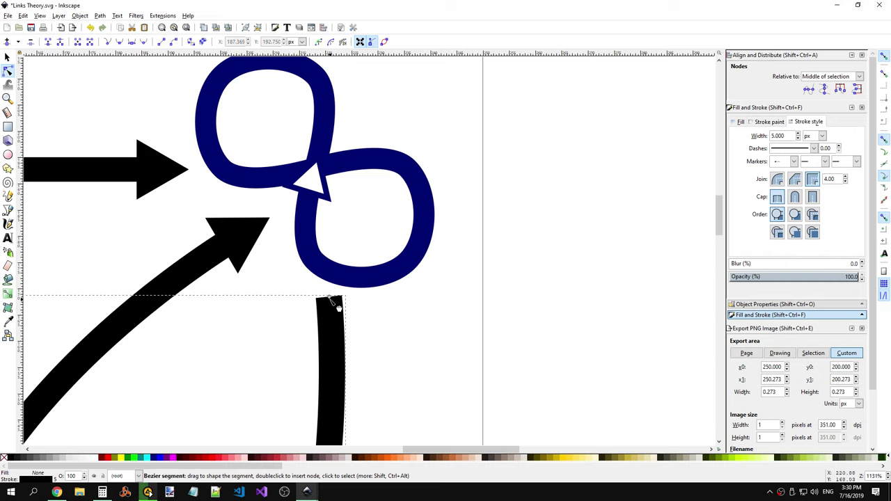
{"action": "left_click_drag", "start_coordinate": [337, 306], "coordinate": [335, 312]}
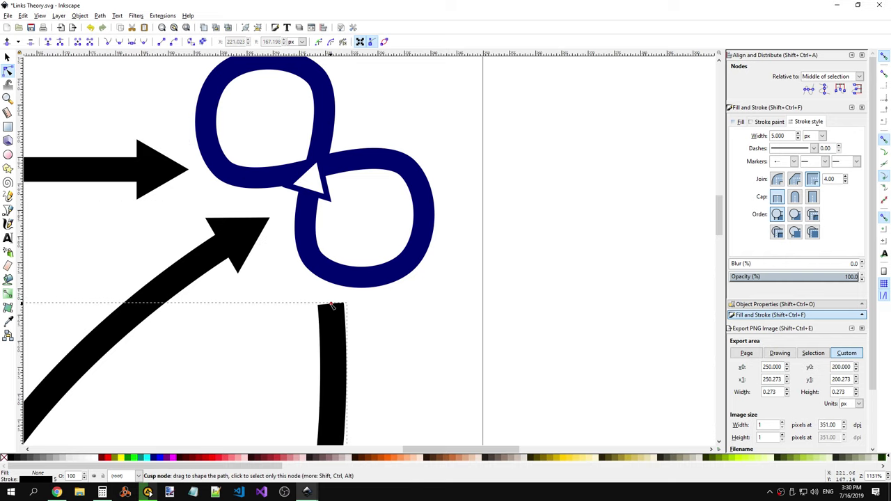
{"action": "scroll", "coordinate": [250, 278], "scroll_direction": "down", "scroll_amount": 3}
{"action": "scroll", "coordinate": [259, 284], "scroll_direction": "down", "scroll_amount": 6}
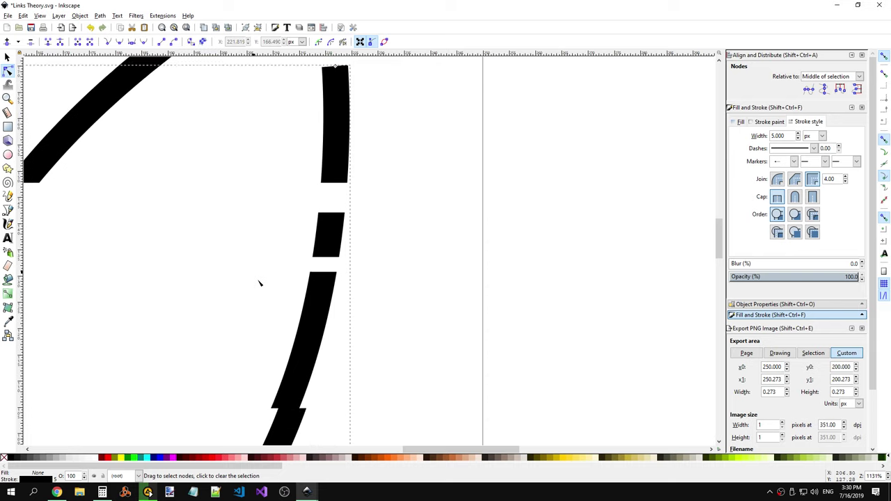
{"action": "scroll", "coordinate": [265, 327], "scroll_direction": "down", "scroll_amount": 3}
{"action": "scroll", "coordinate": [388, 386], "scroll_direction": "left", "scroll_amount": 10}
{"action": "scroll", "coordinate": [394, 380], "scroll_direction": "down", "scroll_amount": 5}
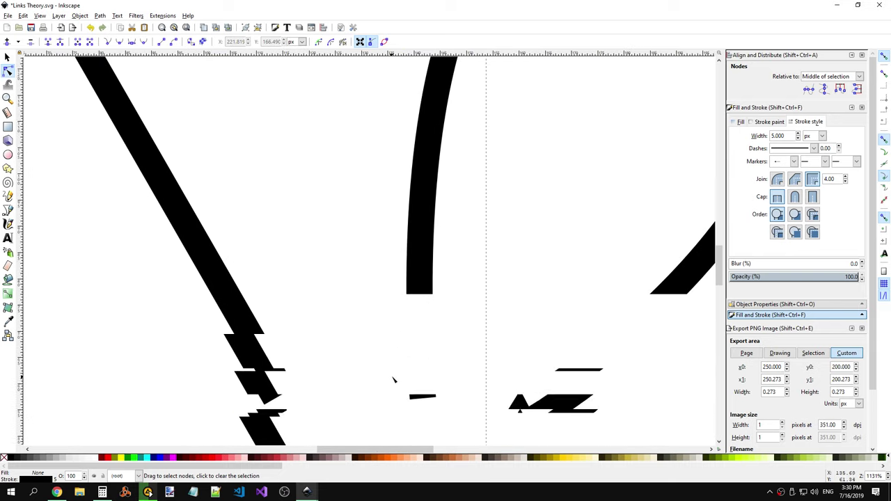
Step: Nudge the diagonal black link's bottom end node up slightly
{"action": "left_click", "coordinate": [275, 300]}
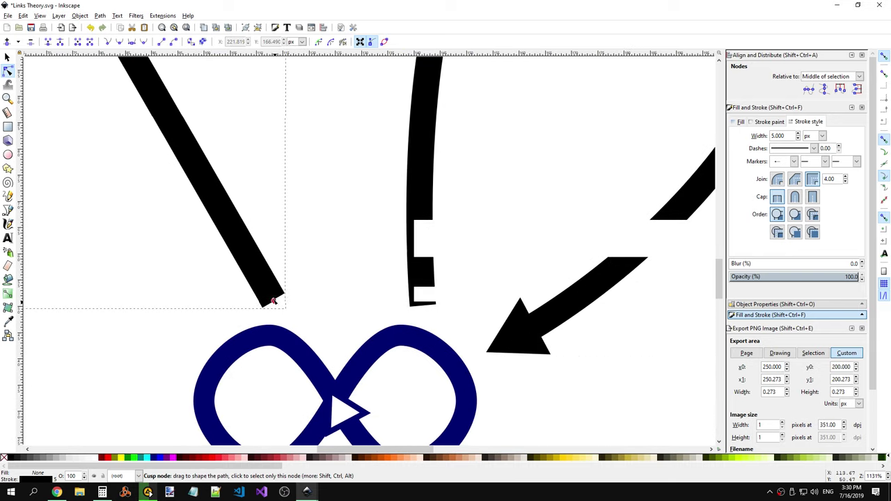
{"action": "left_click", "coordinate": [274, 301]}
{"action": "left_click_drag", "start_coordinate": [274, 301], "coordinate": [273, 298]}
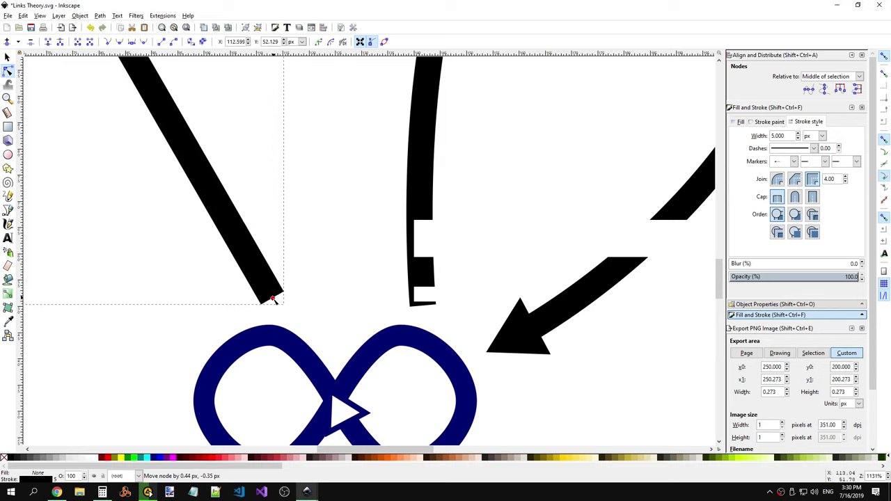
{"action": "left_click", "coordinate": [423, 301]}
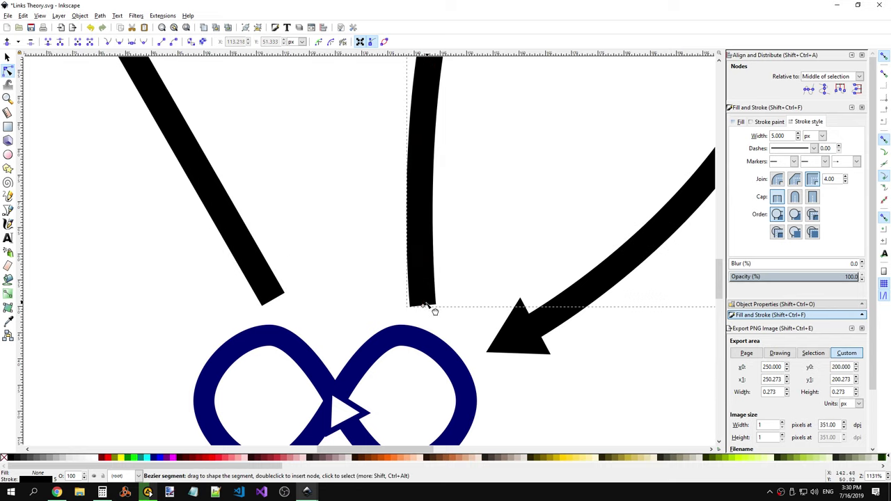
{"action": "left_click", "coordinate": [528, 369]}
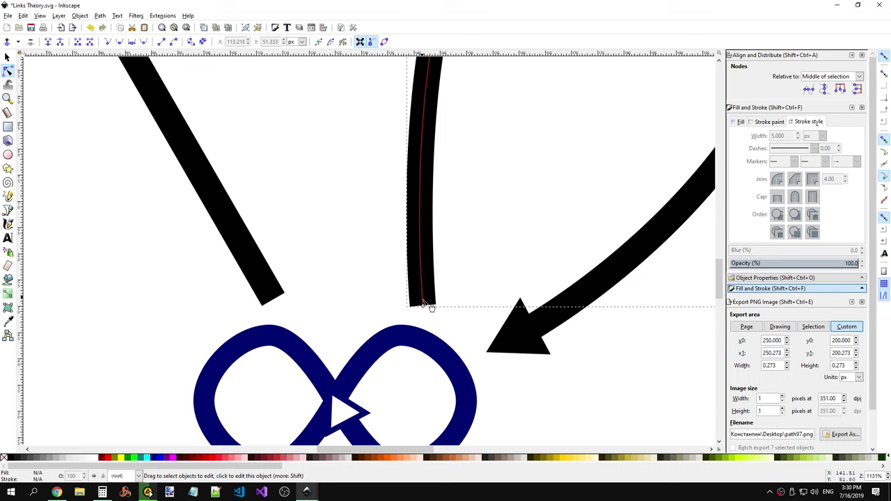
Step: Nudge the arrowhead aimed at the bottom node slightly right
{"action": "left_click", "coordinate": [515, 338]}
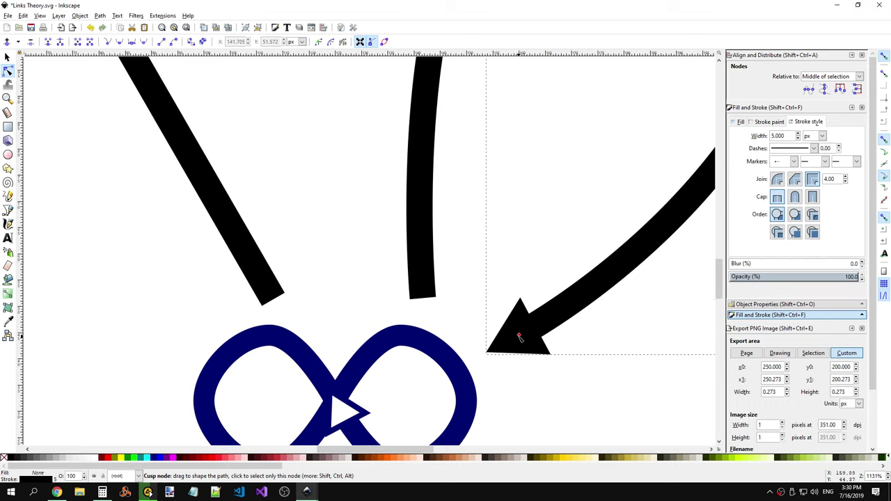
{"action": "left_click_drag", "start_coordinate": [519, 337], "coordinate": [526, 339]}
{"action": "key", "text": "Escape"}
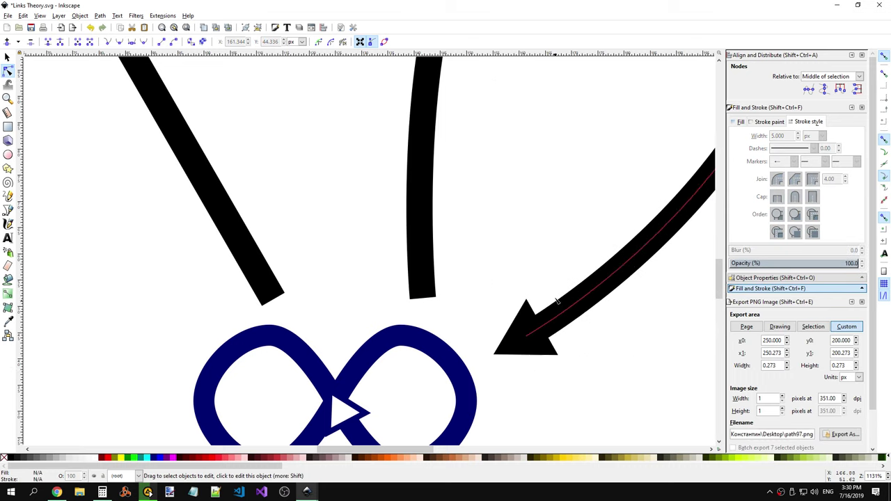
{"action": "key", "text": "1"}
Step: Move the arrowhead up-left onto the top-left node and adjust the top arrow's end
{"action": "scroll", "coordinate": [562, 283], "scroll_direction": "up", "scroll_amount": 2}
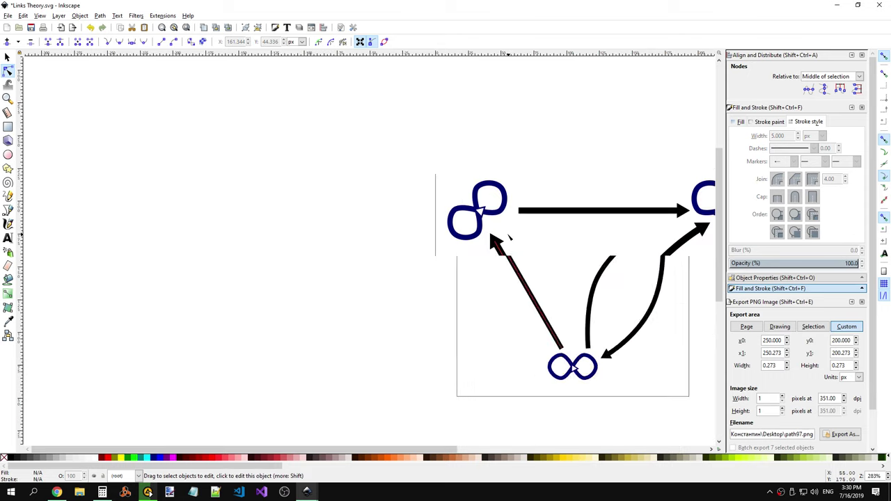
{"action": "scroll", "coordinate": [498, 235], "scroll_direction": "up", "scroll_amount": 7}
{"action": "left_click", "coordinate": [504, 278]}
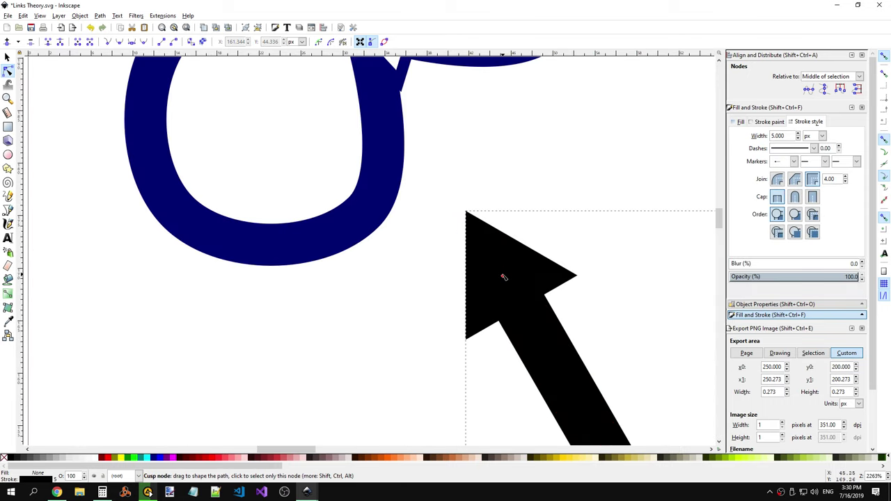
{"action": "left_click_drag", "start_coordinate": [503, 278], "coordinate": [475, 255]}
{"action": "scroll", "coordinate": [587, 140], "scroll_direction": "down", "scroll_amount": 2}
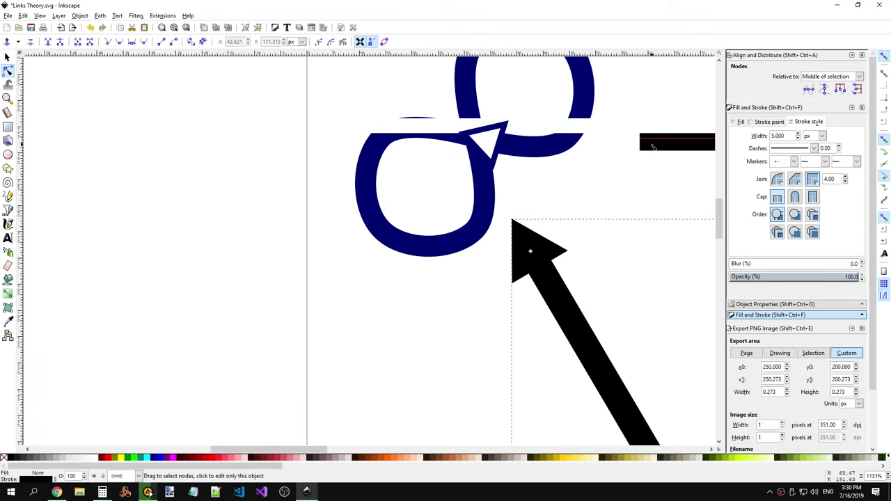
{"action": "left_click", "coordinate": [641, 139]}
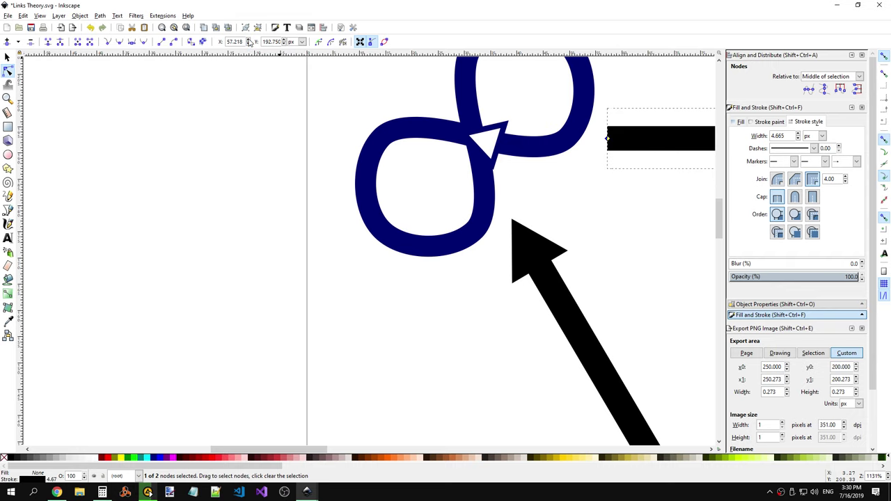
{"action": "scroll", "coordinate": [616, 216], "scroll_direction": "down", "scroll_amount": 4}
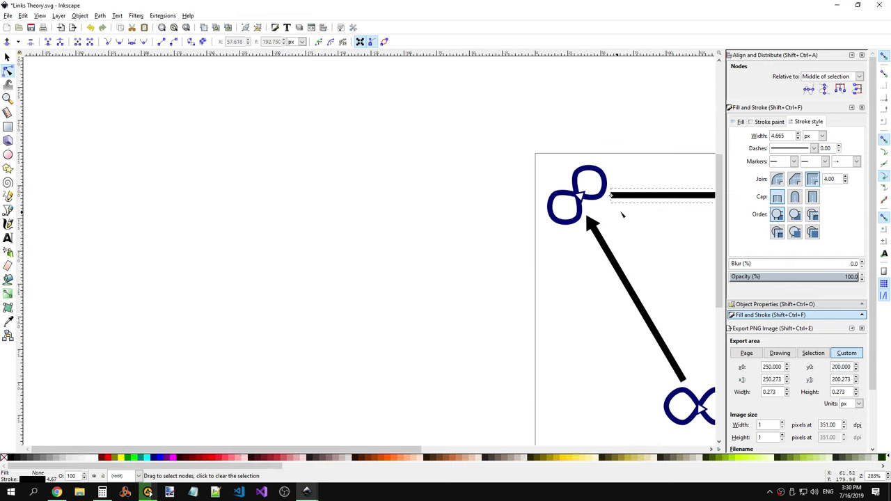
{"action": "left_click", "coordinate": [638, 219]}
{"action": "left_click_drag", "start_coordinate": [392, 451], "coordinate": [541, 452]}
Step: Save the finished arrow-triangle diagram with File > Save
{"action": "scroll", "coordinate": [517, 297], "scroll_direction": "down", "scroll_amount": 3}
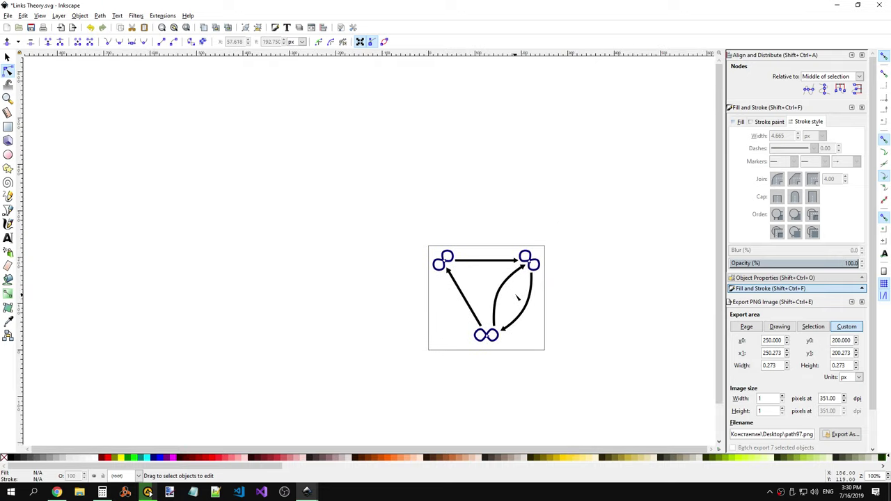
{"action": "scroll", "coordinate": [539, 328], "scroll_direction": "up", "scroll_amount": 1}
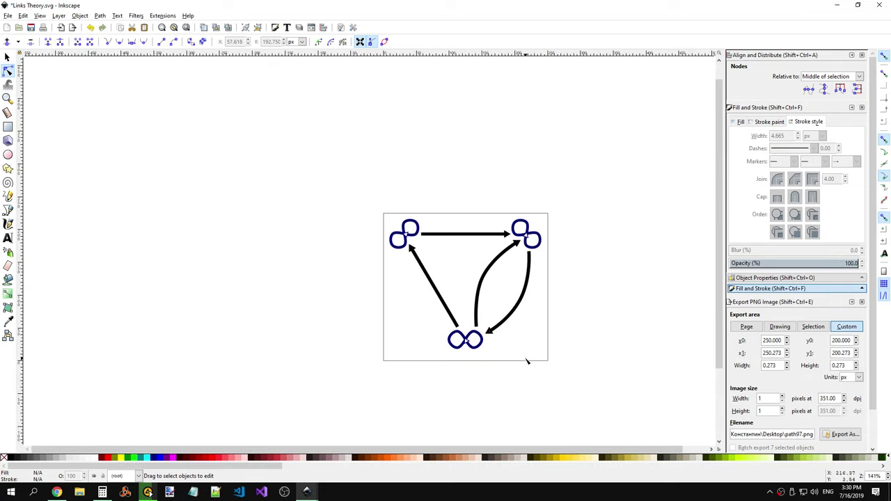
{"action": "scroll", "coordinate": [544, 326], "scroll_direction": "up", "scroll_amount": 1}
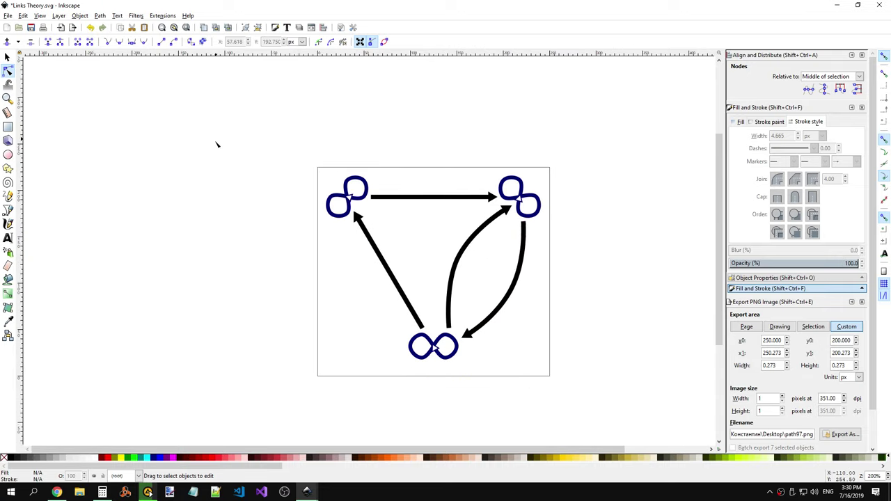
{"action": "left_click", "coordinate": [9, 16]}
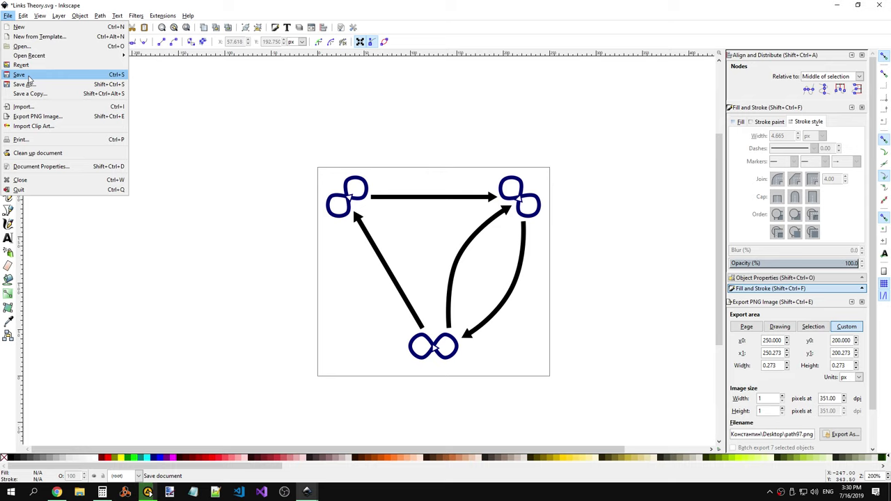
{"action": "left_click", "coordinate": [360, 197]}
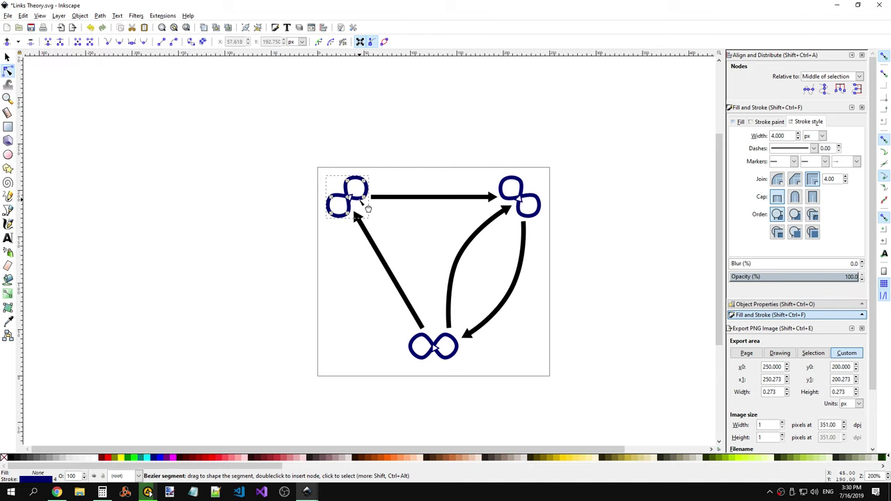
Step: Reshape the underside of the top-left infinity node's loop curve
{"action": "scroll", "coordinate": [360, 196], "scroll_direction": "up", "scroll_amount": 8}
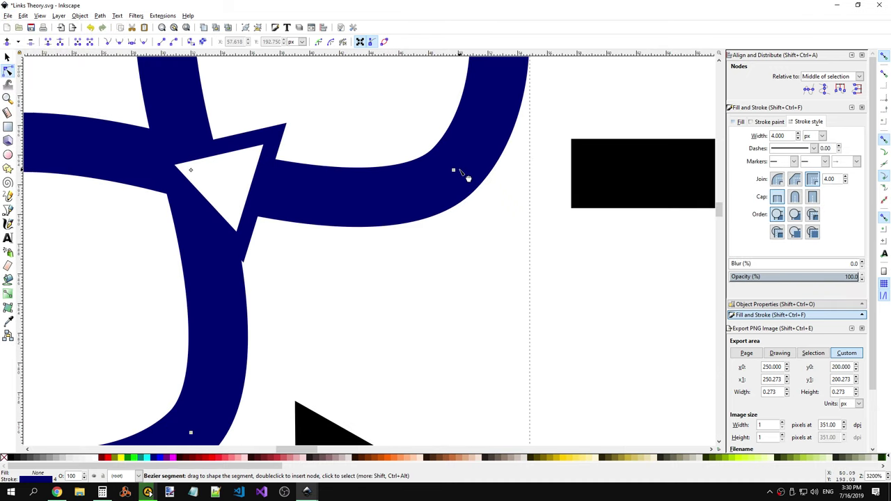
{"action": "left_click", "coordinate": [454, 170]}
{"action": "left_click_drag", "start_coordinate": [392, 230], "coordinate": [395, 199]}
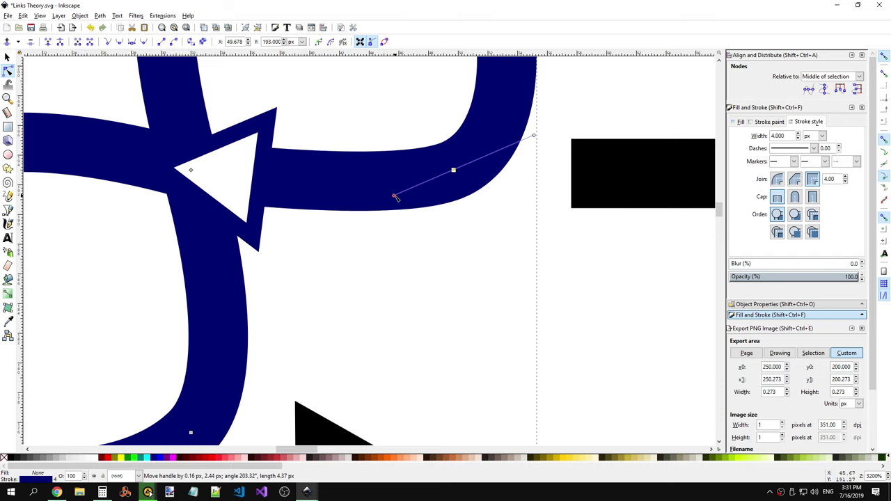
{"action": "scroll", "coordinate": [422, 239], "scroll_direction": "down", "scroll_amount": 4}
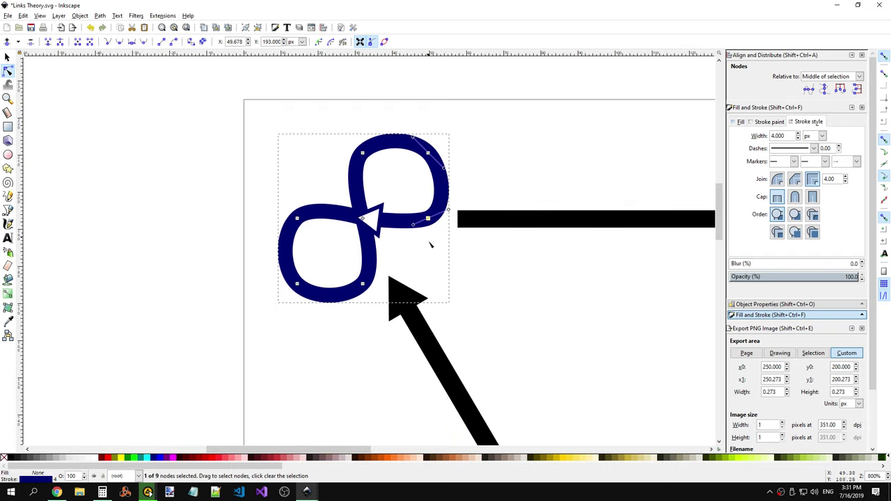
{"action": "left_click", "coordinate": [498, 275]}
Step: Drag the bottom-of-right-loop node's handle right on the bottom infinity node
{"action": "scroll", "coordinate": [432, 231], "scroll_direction": "down", "scroll_amount": 3}
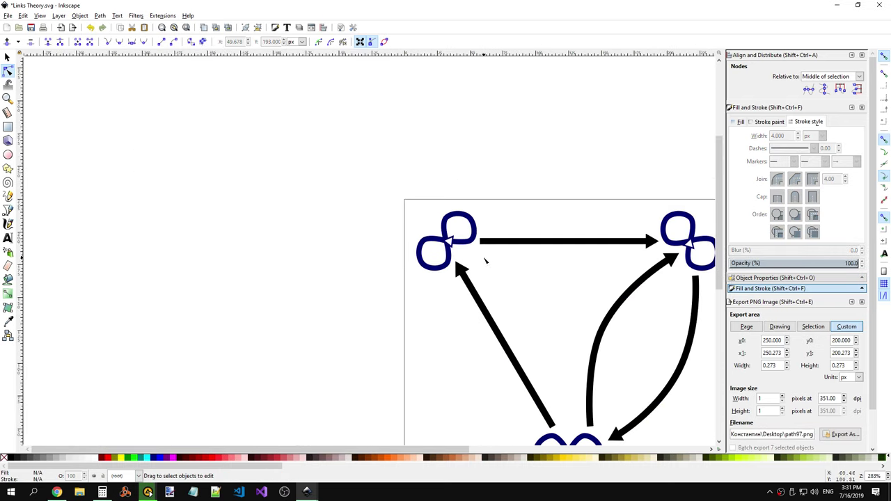
{"action": "scroll", "coordinate": [553, 301], "scroll_direction": "down", "scroll_amount": 2}
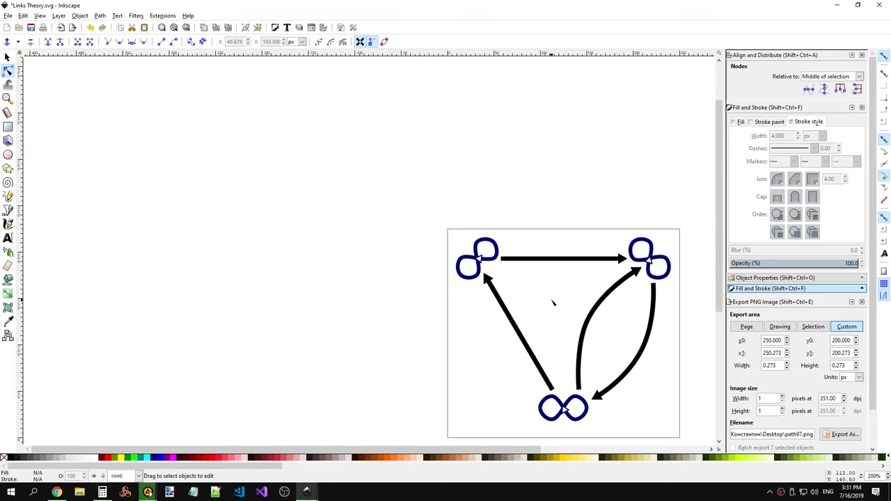
{"action": "scroll", "coordinate": [573, 399], "scroll_direction": "up", "scroll_amount": 9}
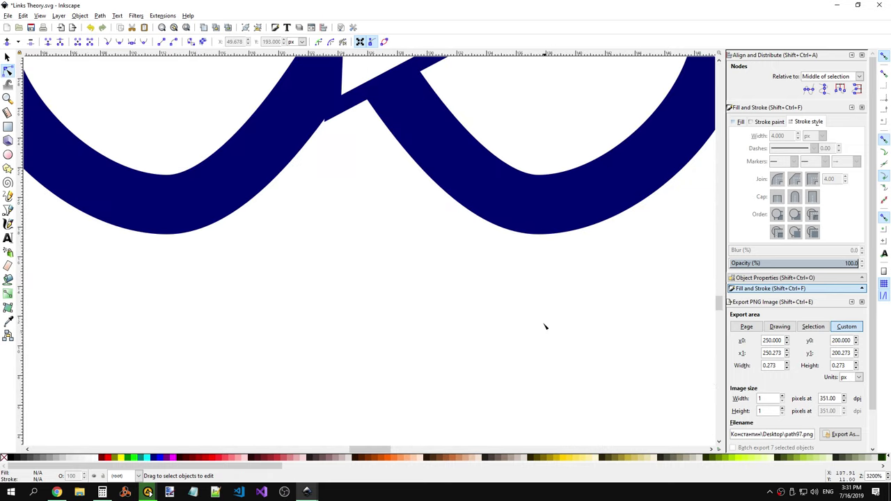
{"action": "left_click", "coordinate": [542, 254]}
{"action": "left_click", "coordinate": [538, 279]}
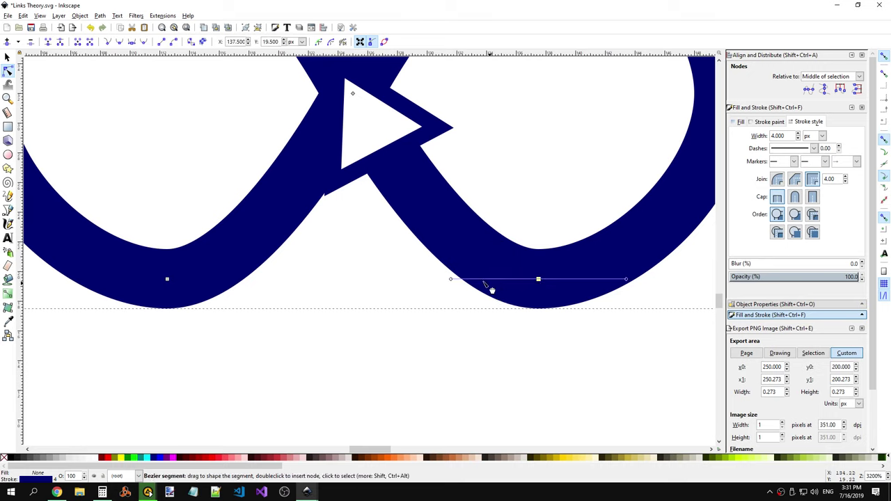
{"action": "left_click_drag", "start_coordinate": [454, 281], "coordinate": [494, 281]}
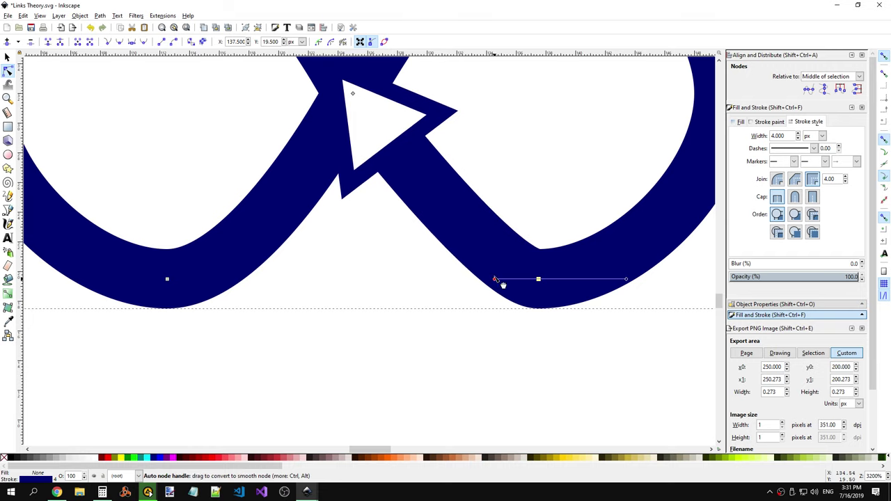
{"action": "scroll", "coordinate": [492, 202], "scroll_direction": "down", "scroll_amount": 4, "text": "ctrl"}
Step: Smooth the top-right infinity node's lower loop via its central crossing node handle
{"action": "scroll", "coordinate": [506, 285], "scroll_direction": "down", "scroll_amount": 2, "text": "ctrl"}
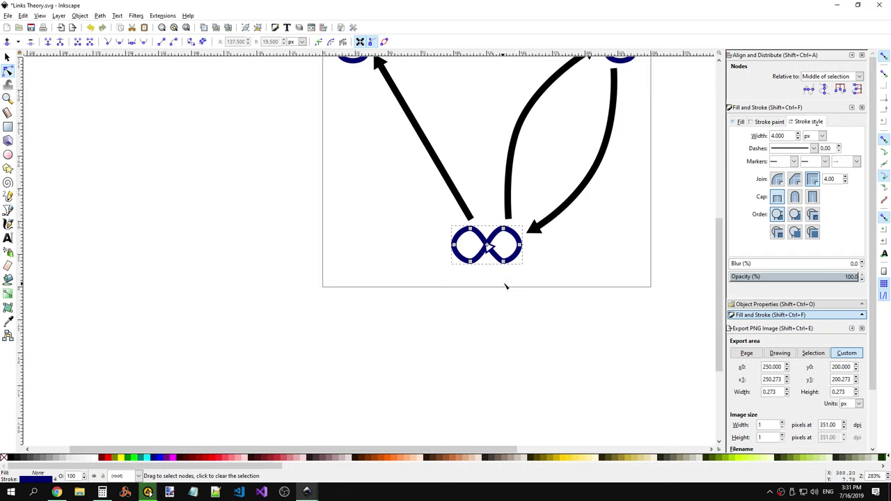
{"action": "scroll", "coordinate": [539, 277], "scroll_direction": "down", "scroll_amount": 3, "text": "ctrl"}
{"action": "scroll", "coordinate": [576, 152], "scroll_direction": "up", "scroll_amount": 4, "text": "ctrl"}
{"action": "scroll", "coordinate": [576, 152], "scroll_direction": "up", "scroll_amount": 3, "text": "ctrl"}
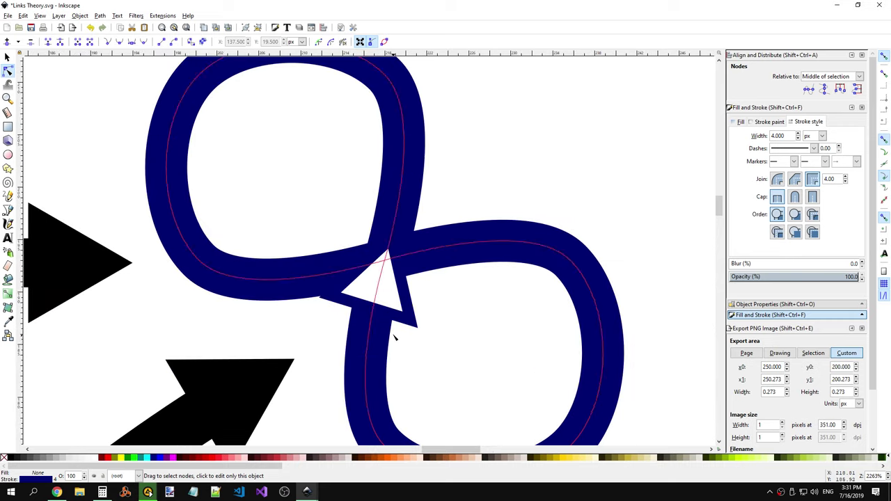
{"action": "scroll", "coordinate": [386, 277], "scroll_direction": "up", "scroll_amount": 1, "text": "ctrl"}
{"action": "scroll", "coordinate": [395, 283], "scroll_direction": "down", "scroll_amount": 2, "text": "ctrl"}
{"action": "scroll", "coordinate": [396, 280], "scroll_direction": "down", "scroll_amount": 1, "text": "ctrl"}
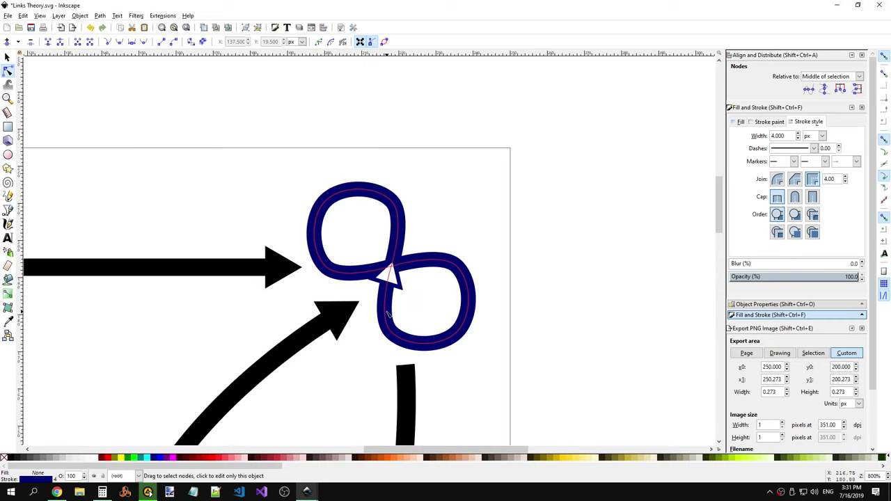
{"action": "left_click", "coordinate": [392, 271]}
{"action": "left_click", "coordinate": [392, 270]}
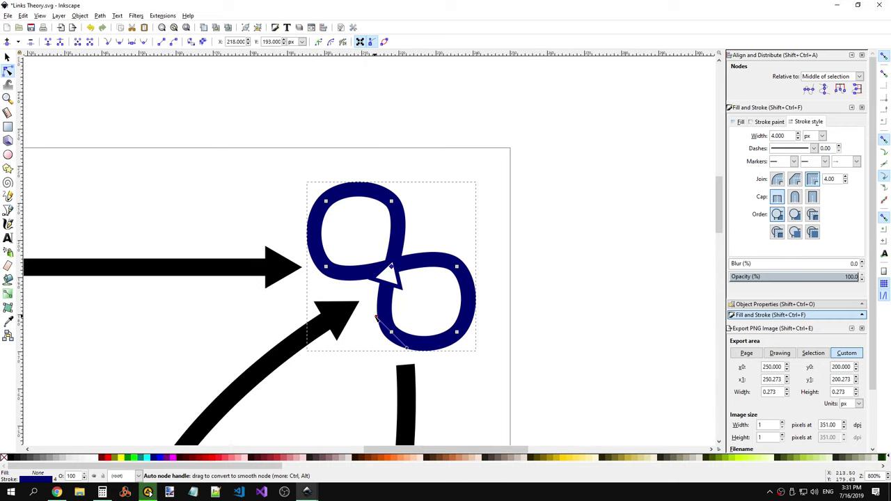
{"action": "left_click_drag", "start_coordinate": [381, 321], "coordinate": [385, 327]}
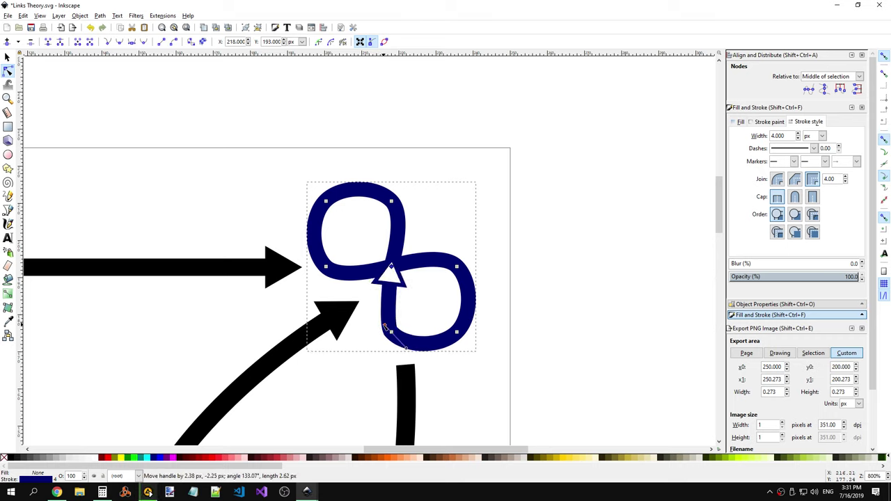
Step: Round the lower-right curve of the bottom infinity node's right loop
{"action": "scroll", "coordinate": [439, 317], "scroll_direction": "down", "scroll_amount": 3}
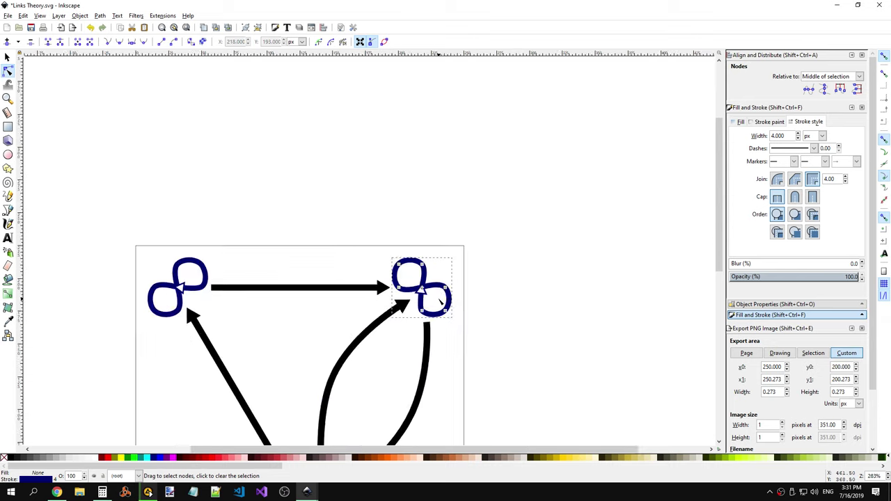
{"action": "scroll", "coordinate": [454, 325], "scroll_direction": "down", "scroll_amount": 3}
{"action": "left_click", "coordinate": [410, 366]}
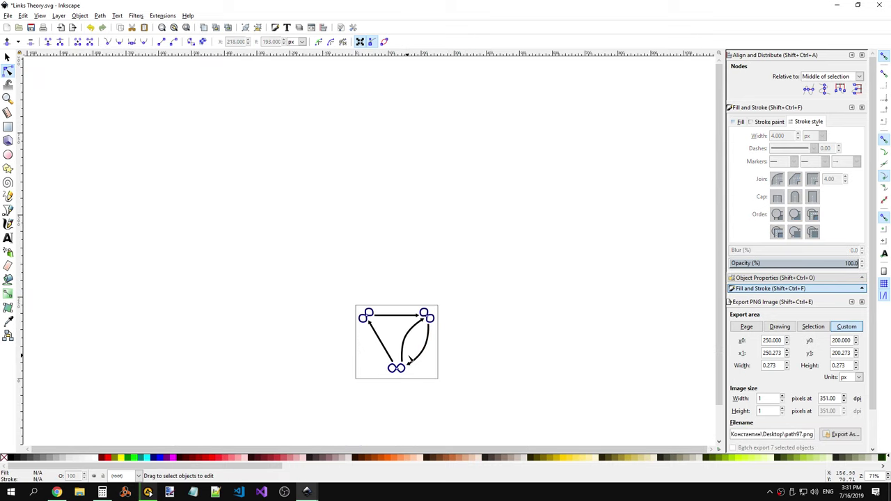
{"action": "scroll", "coordinate": [398, 376], "scroll_direction": "up", "scroll_amount": 2}
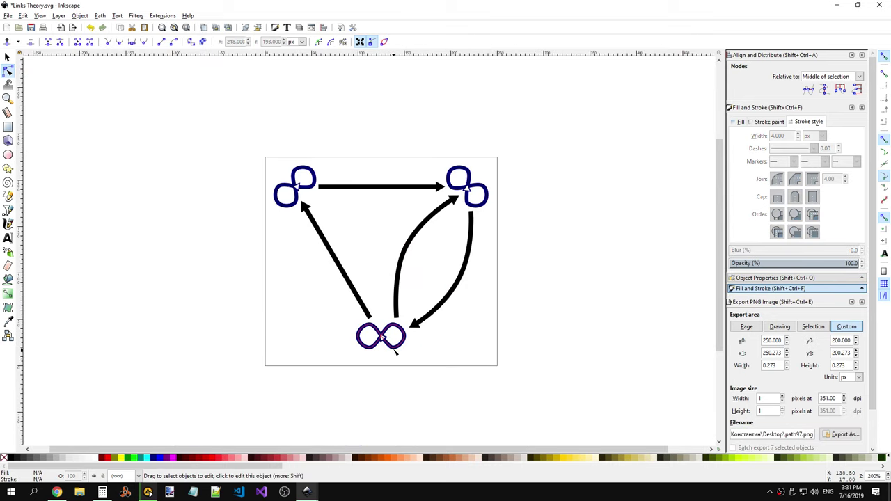
{"action": "left_click", "coordinate": [395, 348]}
{"action": "scroll", "coordinate": [398, 352], "scroll_direction": "up", "scroll_amount": 6}
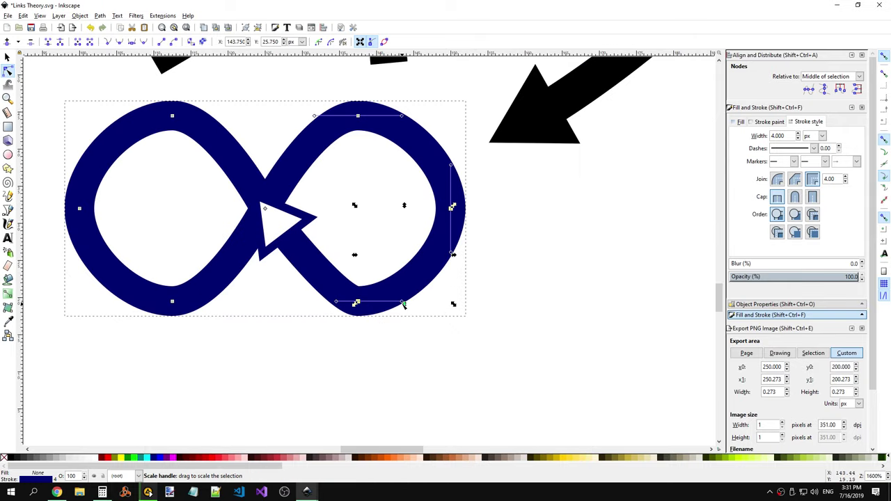
{"action": "left_click_drag", "start_coordinate": [404, 304], "coordinate": [408, 303]}
{"action": "left_click", "coordinate": [426, 282]}
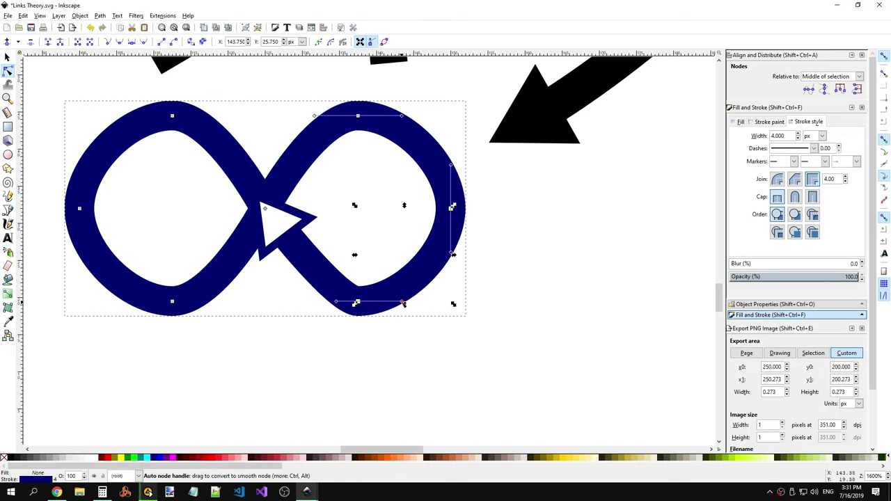
{"action": "left_click_drag", "start_coordinate": [403, 304], "coordinate": [409, 304]}
Step: Round the upper loop's right edge by stretching its node handle up-right
{"action": "scroll", "coordinate": [362, 193], "scroll_direction": "down", "scroll_amount": 8}
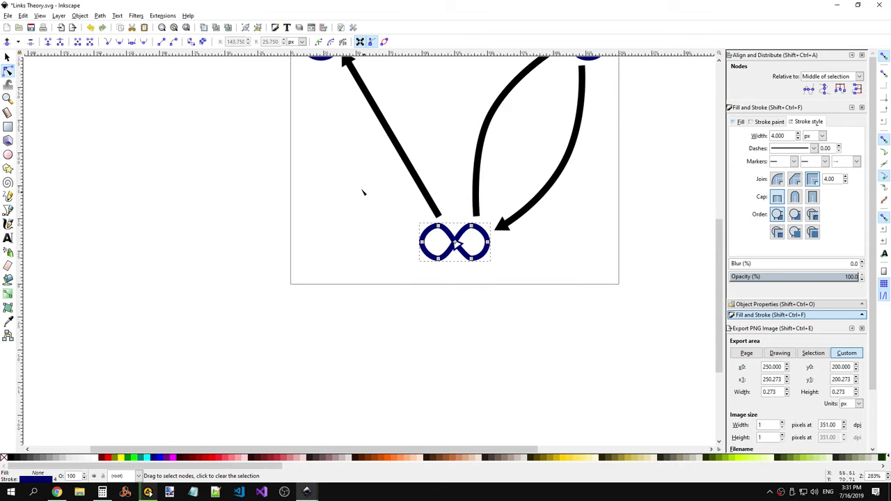
{"action": "scroll", "coordinate": [343, 159], "scroll_direction": "up", "scroll_amount": 4}
{"action": "scroll", "coordinate": [343, 158], "scroll_direction": "up", "scroll_amount": 2}
{"action": "scroll", "coordinate": [349, 164], "scroll_direction": "up", "scroll_amount": 2}
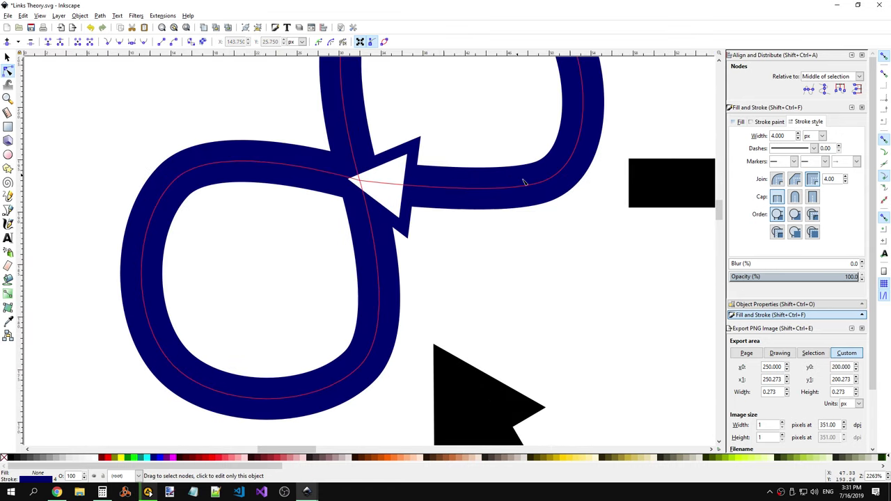
{"action": "scroll", "coordinate": [529, 178], "scroll_direction": "down", "scroll_amount": 3}
{"action": "scroll", "coordinate": [545, 158], "scroll_direction": "up", "scroll_amount": 4}
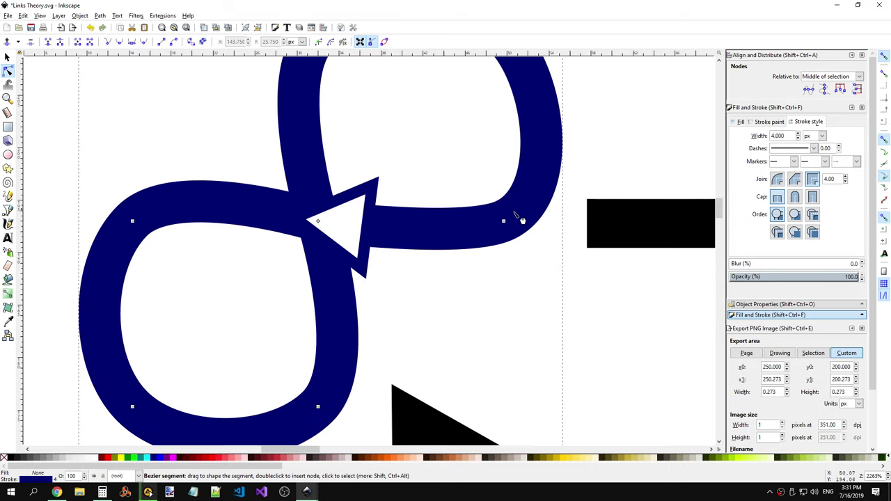
{"action": "left_click", "coordinate": [561, 197]}
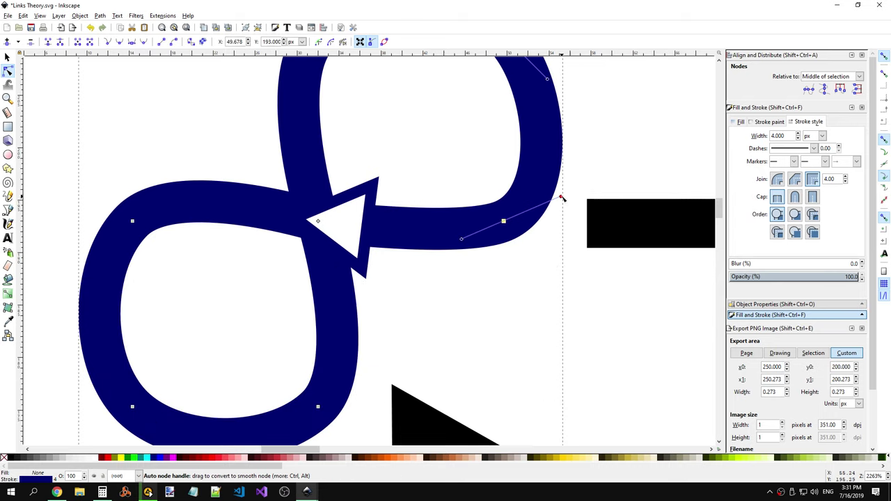
{"action": "mouse_move", "coordinate": [562, 198]}
{"action": "left_mouse_down"}
{"action": "mouse_move", "coordinate": [573, 191]}
{"action": "mouse_move", "coordinate": [569, 166]}
{"action": "mouse_move", "coordinate": [574, 193]}
{"action": "left_mouse_up"}
{"action": "left_click", "coordinate": [532, 259]}
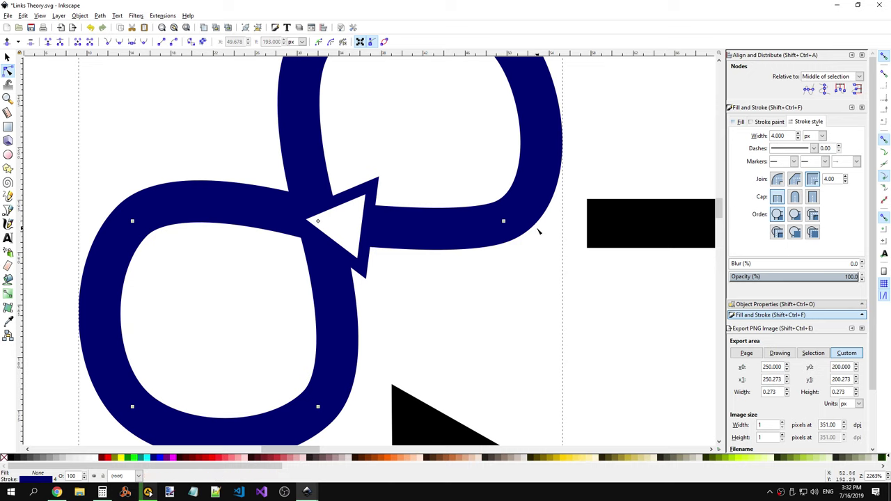
{"action": "scroll", "coordinate": [537, 233], "scroll_direction": "down", "scroll_amount": 4}
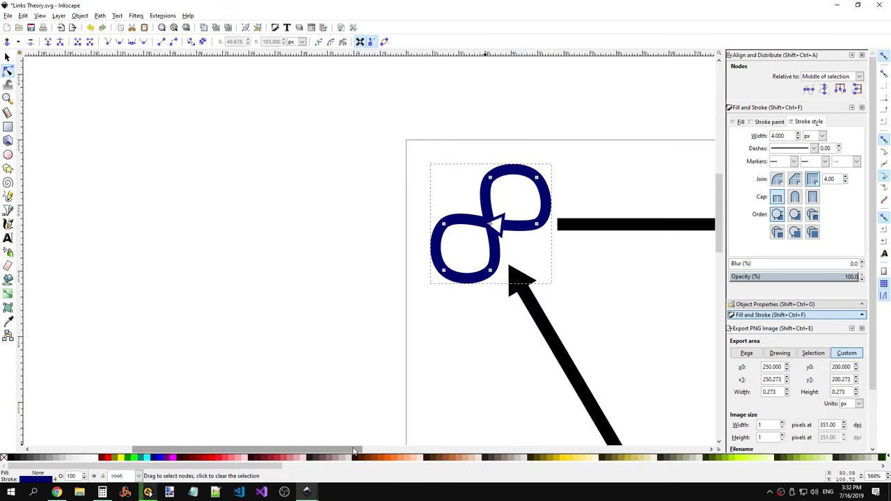
{"action": "left_click_drag", "start_coordinate": [355, 450], "coordinate": [437, 451]}
Step: Reshape the top-left node's upper loop with a handle drag, path outline shown
{"action": "left_click", "coordinate": [298, 222]}
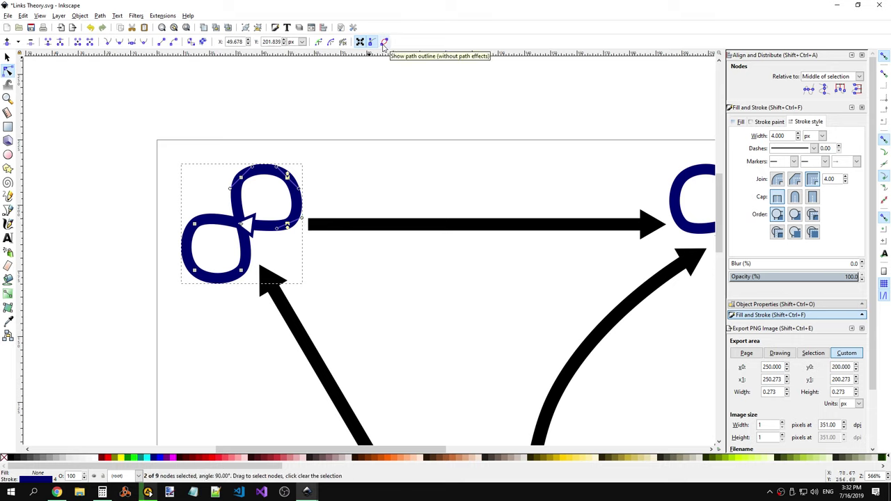
{"action": "left_click", "coordinate": [383, 43]}
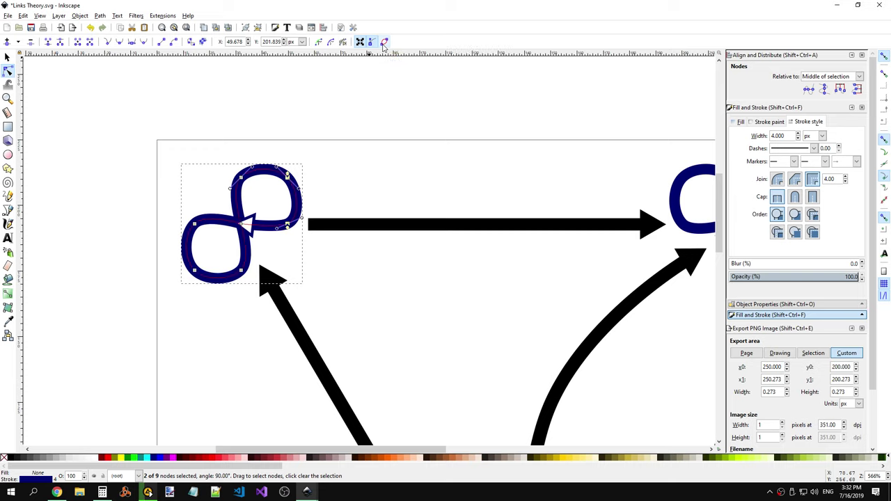
{"action": "left_click", "coordinate": [384, 43]}
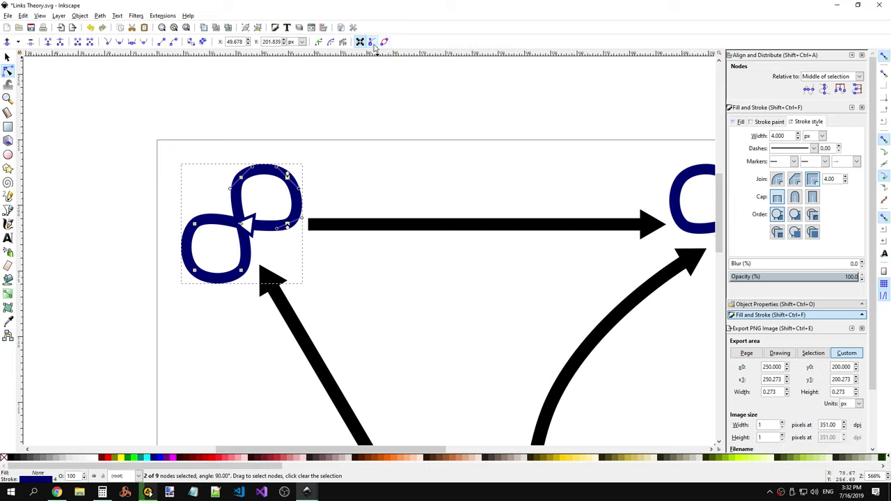
{"action": "left_click", "coordinate": [384, 43]}
{"action": "left_click_drag", "start_coordinate": [305, 209], "coordinate": [274, 233]}
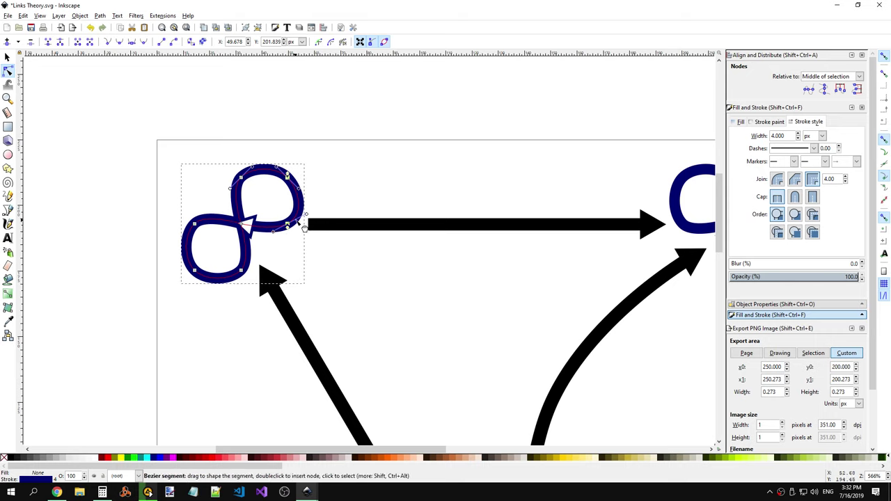
Step: Undo the last two handle changes and clear the selection
{"action": "key", "text": "ctrl+z"}
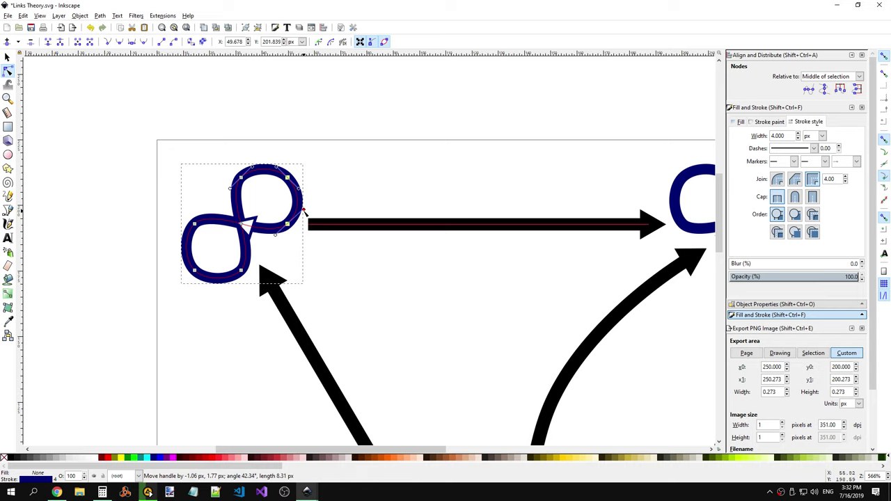
{"action": "key", "text": "ctrl+z"}
{"action": "key", "text": "ctrl+z"}
{"action": "left_click", "coordinate": [358, 181]}
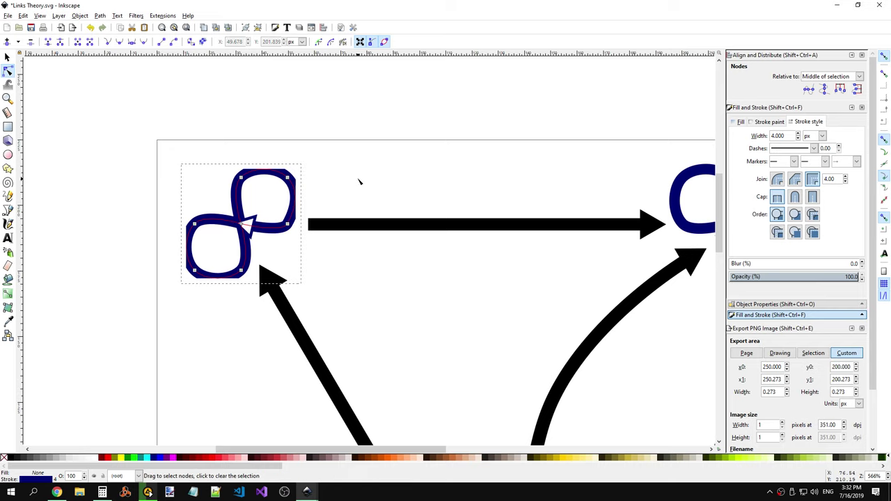
{"action": "scroll", "coordinate": [326, 216], "scroll_direction": "down", "scroll_amount": 4}
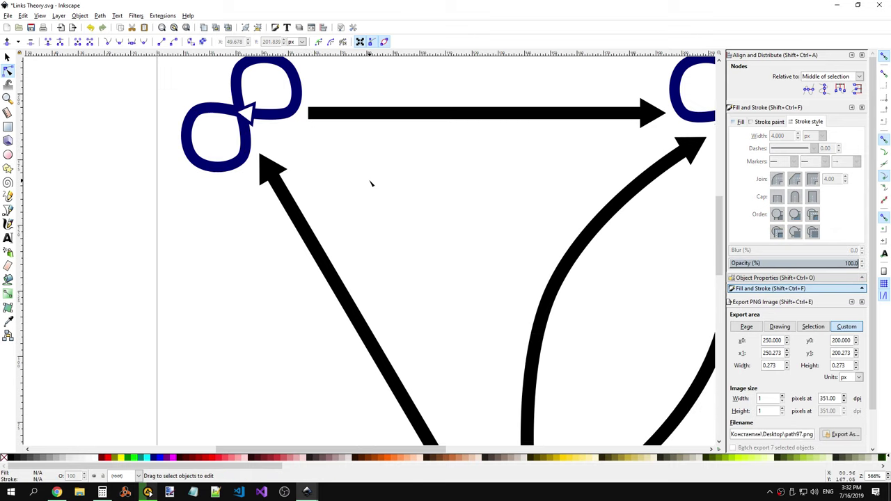
{"action": "scroll", "coordinate": [370, 184], "scroll_direction": "up", "scroll_amount": 1}
Step: Show the whole diagram at 100% with nothing selected
{"action": "key", "text": "1"}
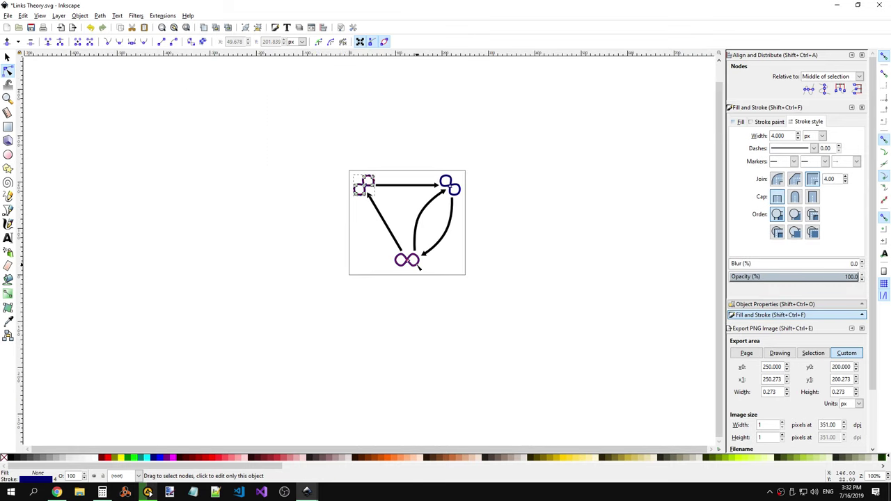
{"action": "scroll", "coordinate": [414, 261], "scroll_direction": "up", "scroll_amount": 3}
{"action": "left_click", "coordinate": [474, 265]}
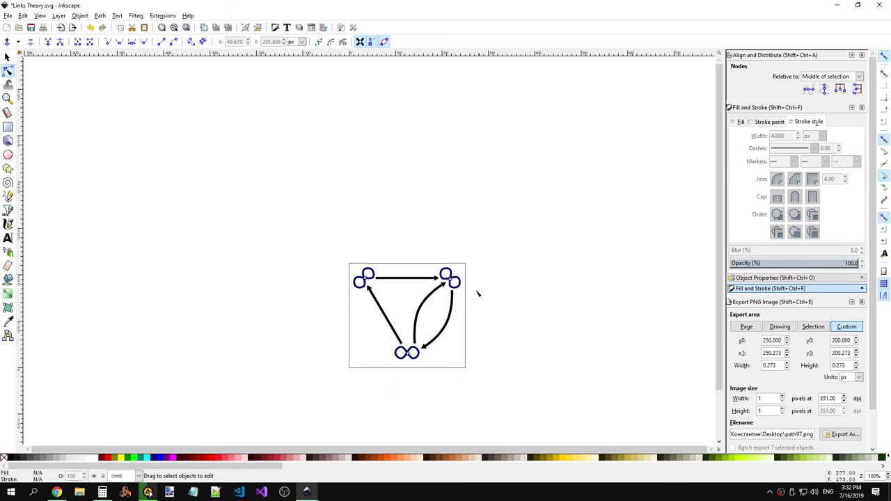
{"action": "scroll", "coordinate": [420, 367], "scroll_direction": "up", "scroll_amount": 2}
{"action": "scroll", "coordinate": [417, 348], "scroll_direction": "up", "scroll_amount": 3}
{"action": "scroll", "coordinate": [417, 349], "scroll_direction": "up", "scroll_amount": 1}
Step: Select then deselect the infinity nodes, try Redo, and open the Edit menu
{"action": "left_click", "coordinate": [386, 314]}
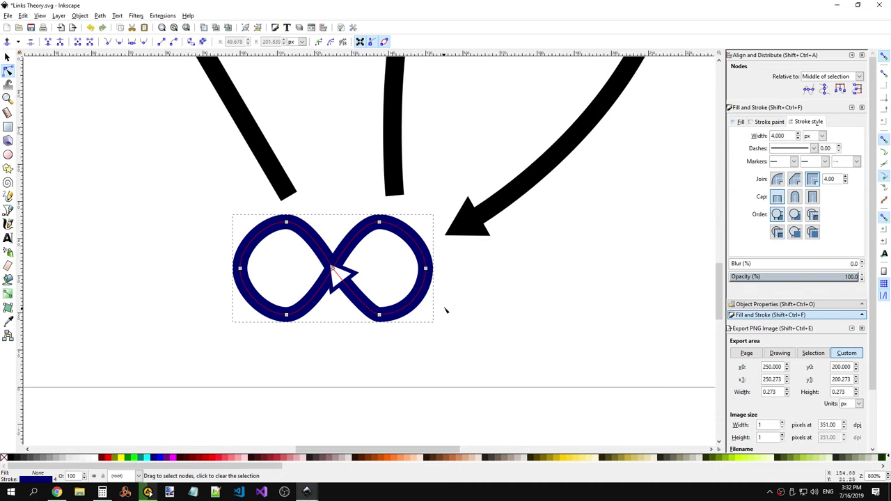
{"action": "scroll", "coordinate": [481, 303], "scroll_direction": "up", "scroll_amount": 1}
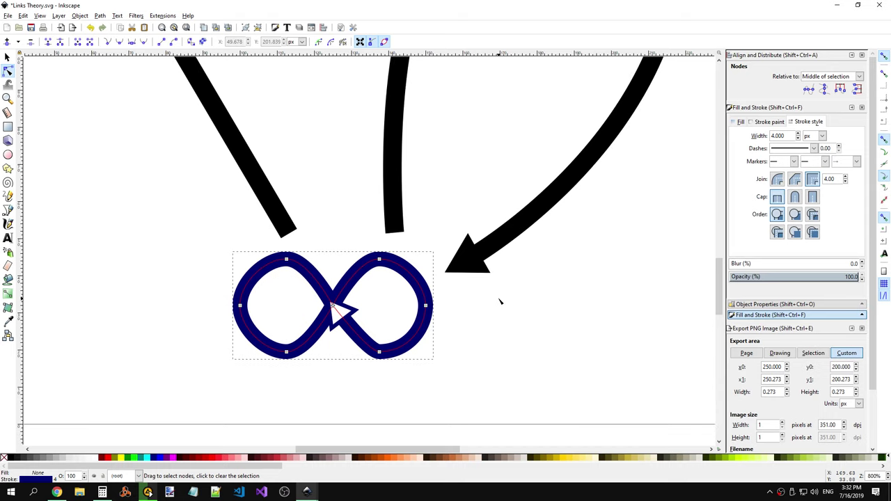
{"action": "scroll", "coordinate": [500, 301], "scroll_direction": "down", "scroll_amount": 3}
{"action": "left_click", "coordinate": [573, 161]}
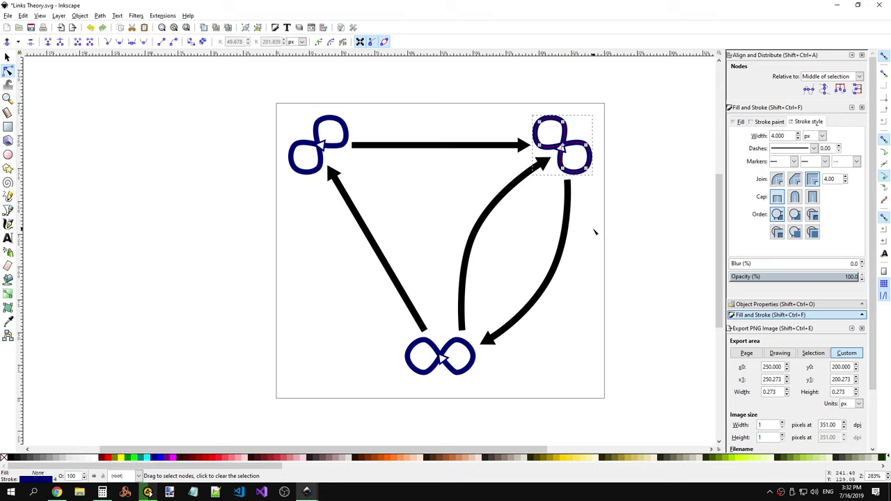
{"action": "key", "text": "Escape"}
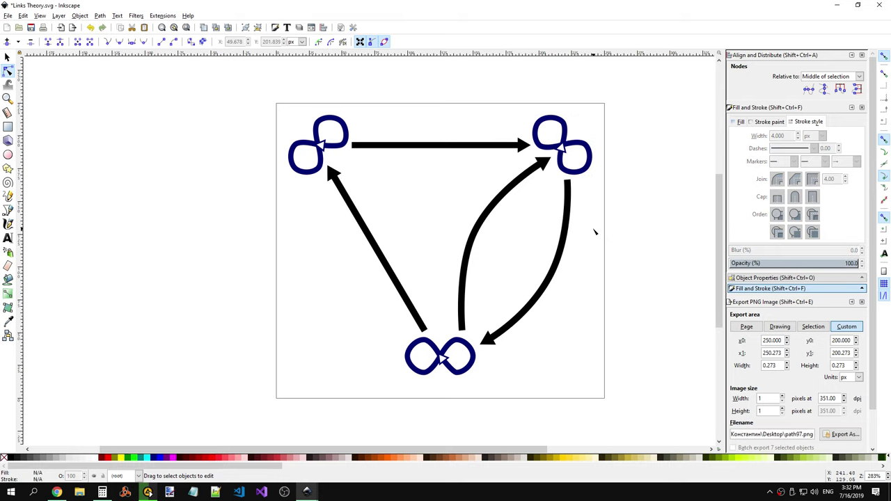
{"action": "key", "text": "ctrl+shift+z"}
{"action": "left_click", "coordinate": [40, 15]}
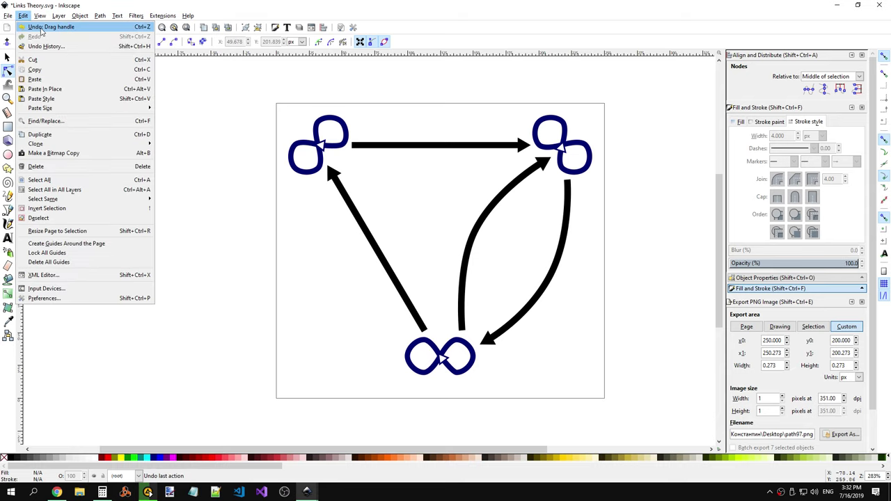
Step: Drag the top-left knot's right-node handles so its upper loop flows into the crossing
{"action": "left_click", "coordinate": [480, 261]}
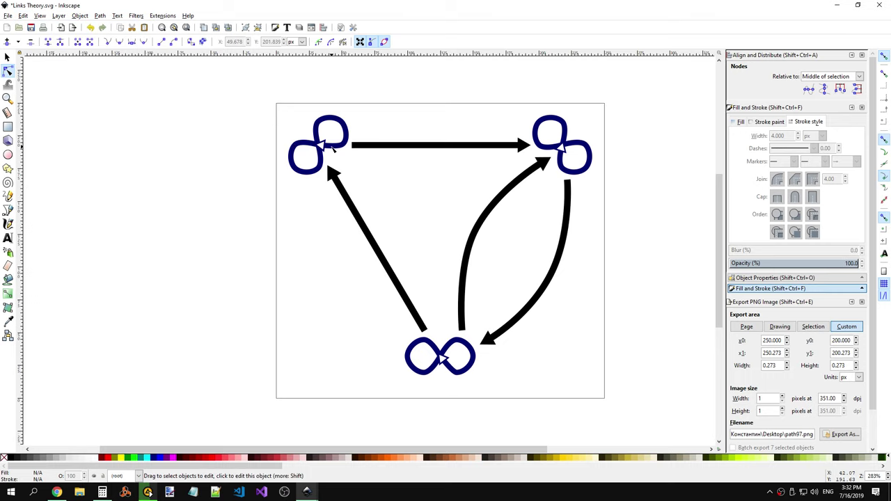
{"action": "left_click", "coordinate": [346, 150]}
{"action": "scroll", "coordinate": [342, 152], "scroll_direction": "up", "scroll_amount": 3}
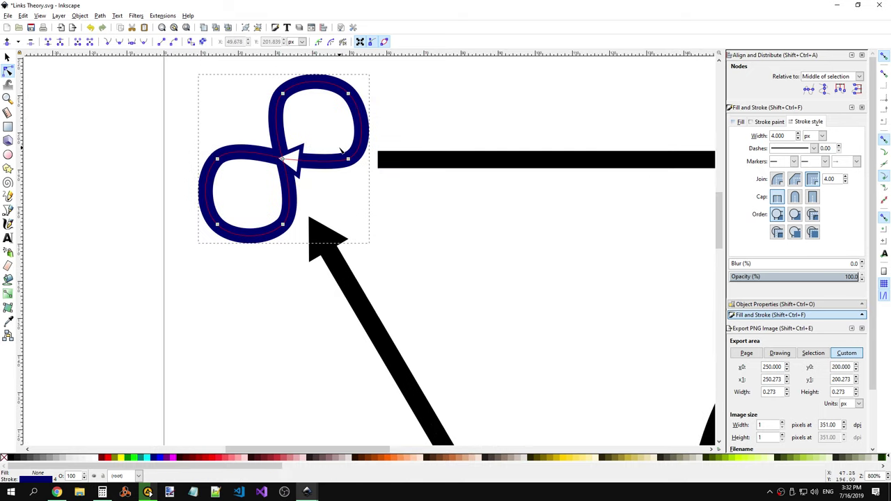
{"action": "left_click", "coordinate": [348, 159]}
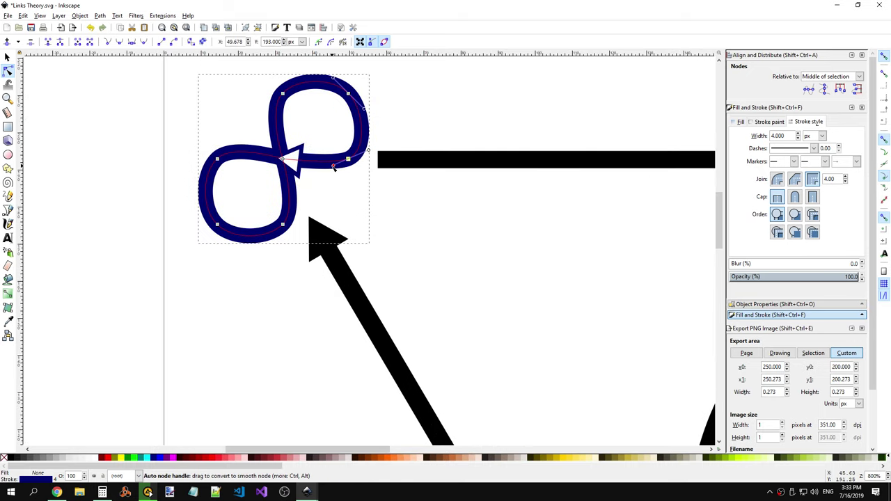
{"action": "left_click_drag", "start_coordinate": [333, 167], "coordinate": [325, 170]}
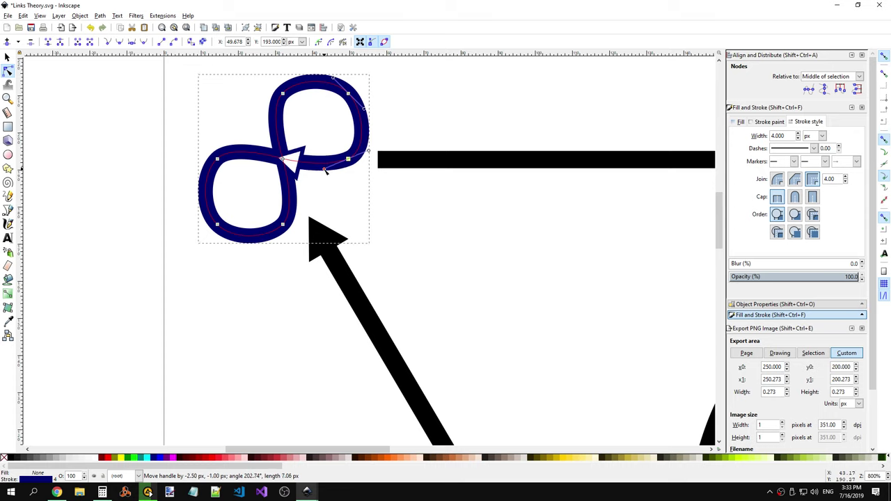
{"action": "left_click_drag", "start_coordinate": [325, 170], "coordinate": [324, 168]}
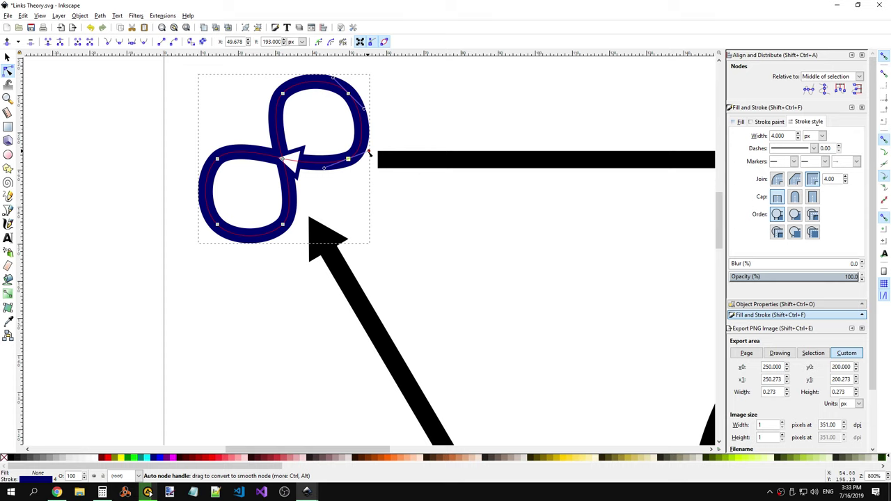
{"action": "left_click_drag", "start_coordinate": [369, 152], "coordinate": [369, 149]}
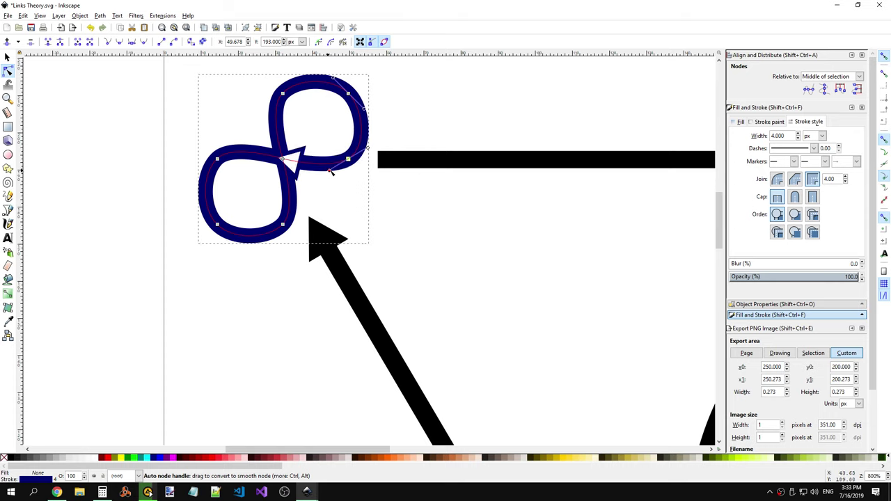
{"action": "left_click_drag", "start_coordinate": [326, 169], "coordinate": [335, 169]}
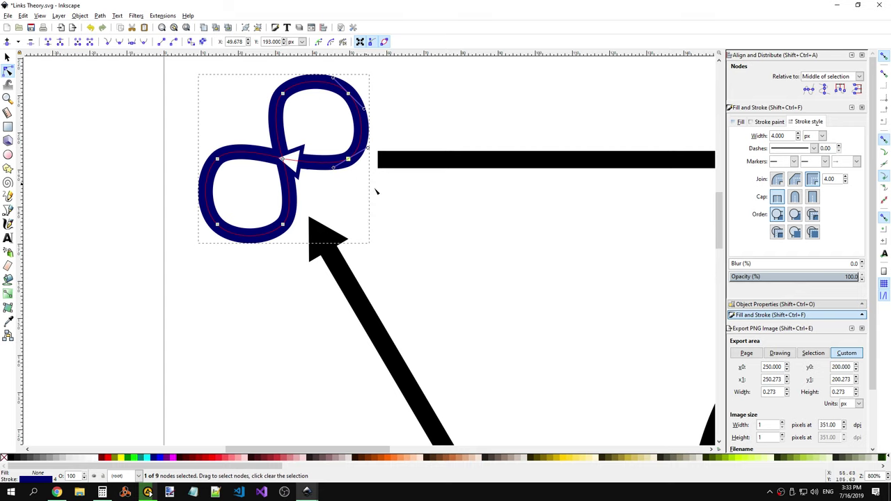
{"action": "left_click", "coordinate": [380, 194]}
{"action": "scroll", "coordinate": [467, 235], "scroll_direction": "down", "scroll_amount": 3, "text": "ctrl"}
Step: Zoom in on the top-right infinity node and drag near its lower loop, then deselect
{"action": "scroll", "coordinate": [668, 299], "scroll_direction": "up", "scroll_amount": 3}
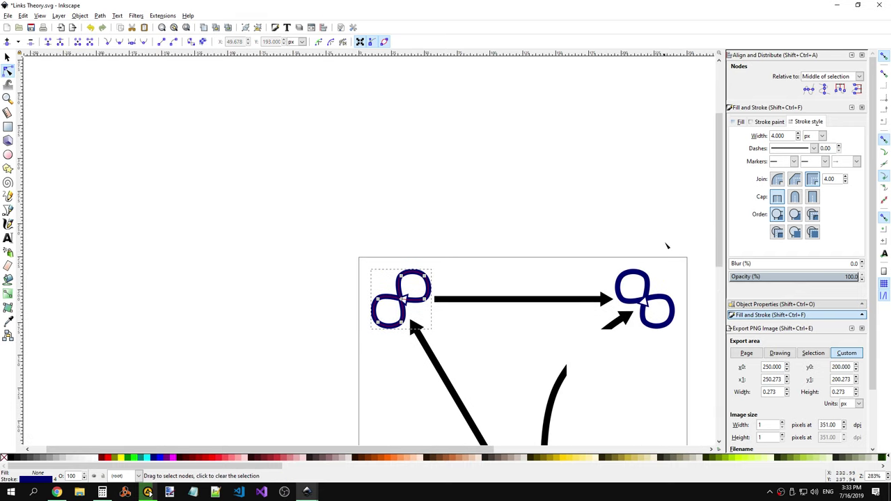
{"action": "scroll", "coordinate": [669, 300], "scroll_direction": "up", "scroll_amount": 2, "text": "ctrl"}
{"action": "scroll", "coordinate": [669, 300], "scroll_direction": "up", "scroll_amount": 2, "text": "ctrl"}
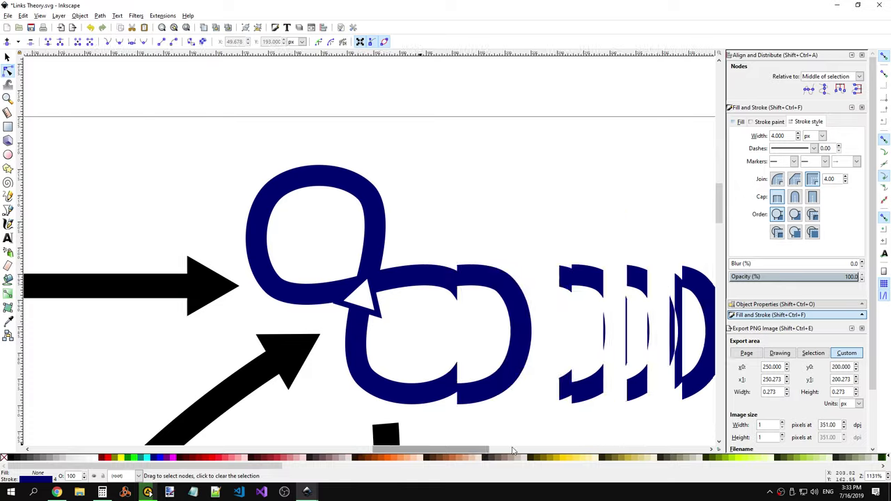
{"action": "left_click_drag", "start_coordinate": [446, 449], "coordinate": [484, 447]}
{"action": "scroll", "coordinate": [453, 352], "scroll_direction": "down", "scroll_amount": 2, "text": "ctrl"}
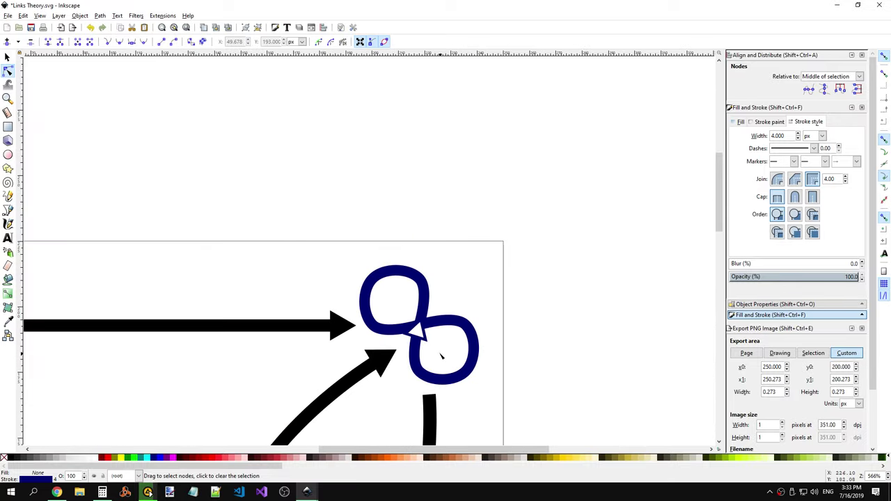
{"action": "scroll", "coordinate": [448, 390], "scroll_direction": "up", "scroll_amount": 3}
{"action": "scroll", "coordinate": [448, 369], "scroll_direction": "down", "scroll_amount": 2}
{"action": "scroll", "coordinate": [433, 323], "scroll_direction": "down", "scroll_amount": 3}
{"action": "scroll", "coordinate": [434, 323], "scroll_direction": "left", "scroll_amount": 3}
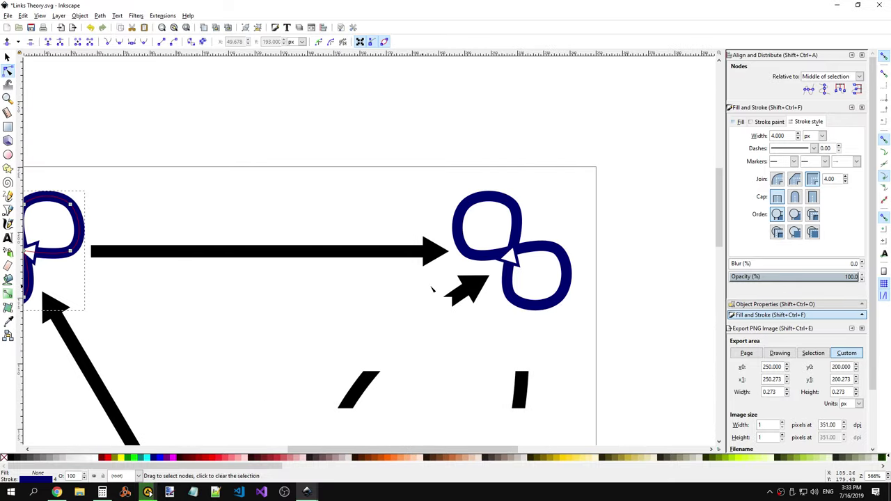
{"action": "left_click_drag", "start_coordinate": [474, 449], "coordinate": [496, 448]}
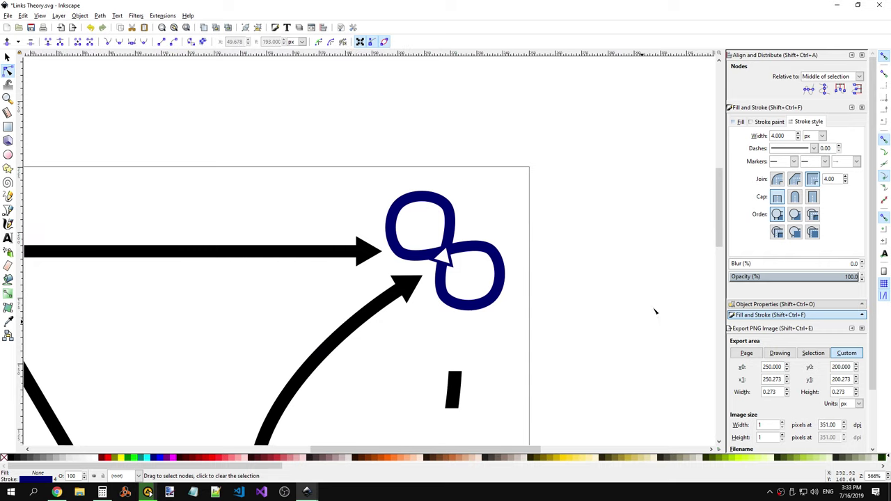
{"action": "left_click", "coordinate": [648, 219]}
Step: Select the top-right node's lower loop segment and drag its handle to reshape the curve
{"action": "scroll", "coordinate": [571, 213], "scroll_direction": "down", "scroll_amount": 3}
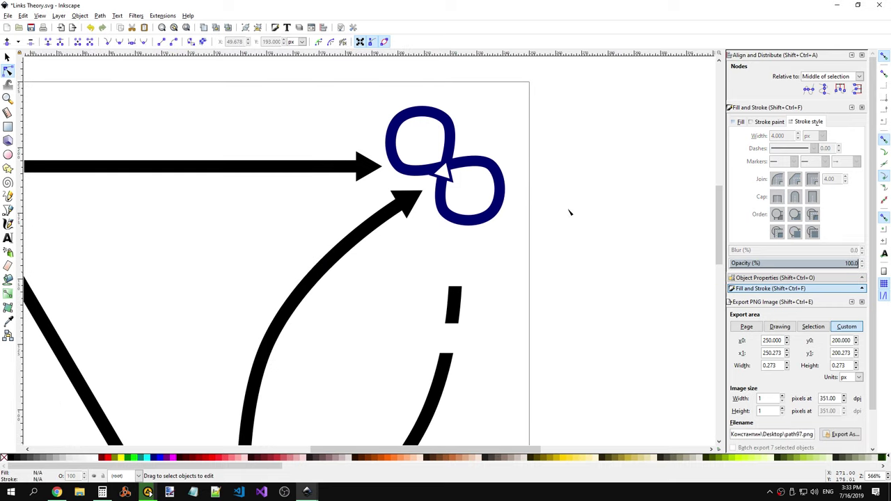
{"action": "left_click", "coordinate": [446, 172]}
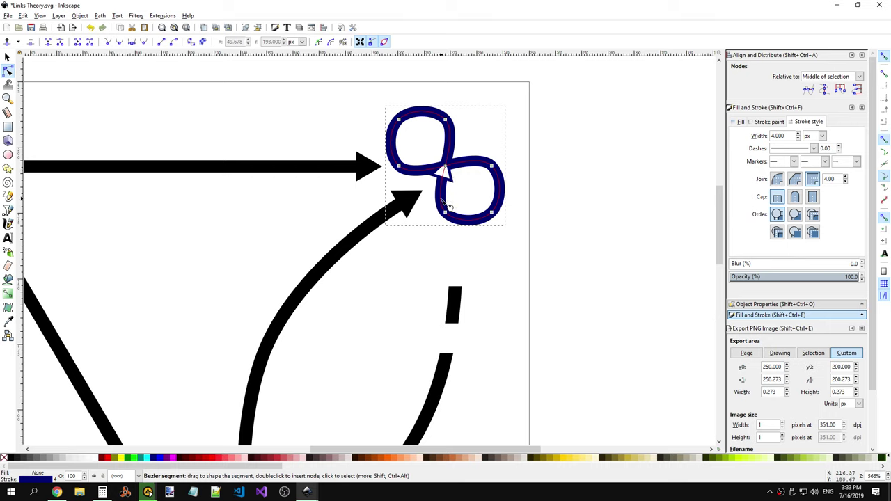
{"action": "left_click", "coordinate": [446, 208]}
{"action": "left_click_drag", "start_coordinate": [440, 202], "coordinate": [438, 206]}
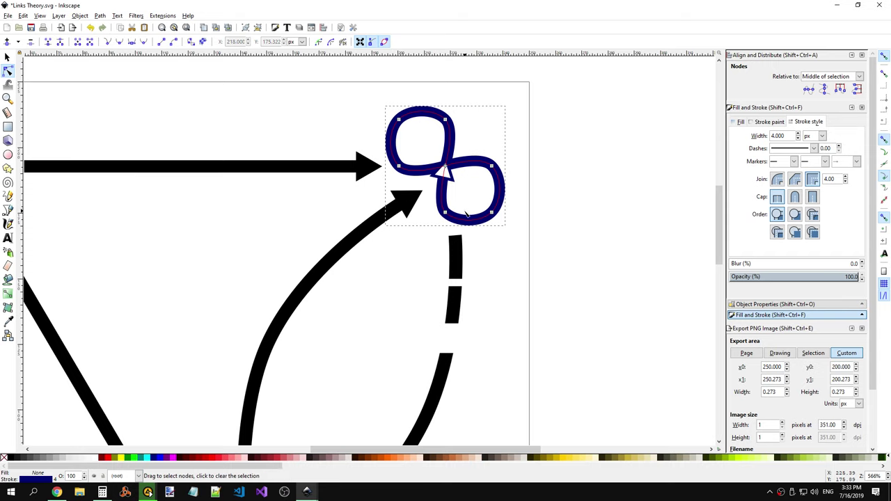
{"action": "scroll", "coordinate": [479, 230], "scroll_direction": "down", "scroll_amount": 3}
{"action": "scroll", "coordinate": [477, 185], "scroll_direction": "down", "scroll_amount": 3}
Step: Reshape the bottom node's right-loop lower curve with two handle drags, then deselect
{"action": "scroll", "coordinate": [424, 203], "scroll_direction": "down", "scroll_amount": 4}
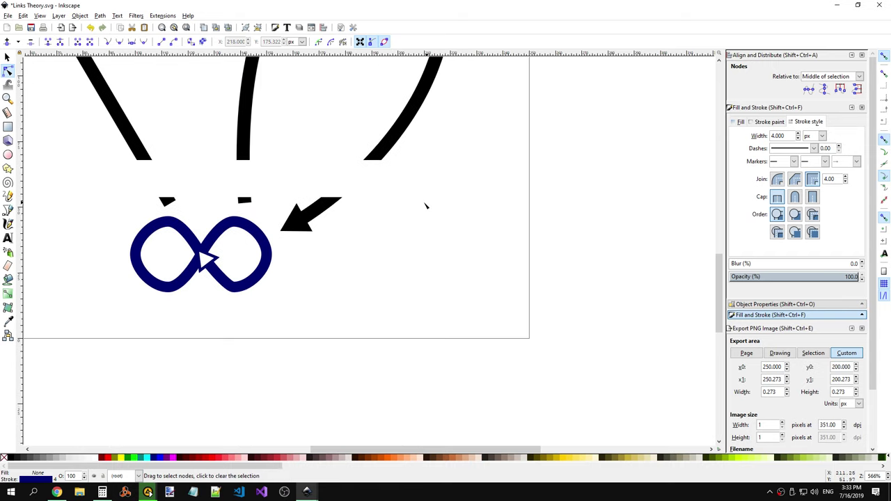
{"action": "scroll", "coordinate": [424, 203], "scroll_direction": "down", "scroll_amount": 3}
{"action": "left_click", "coordinate": [204, 200]}
{"action": "left_click", "coordinate": [254, 235]}
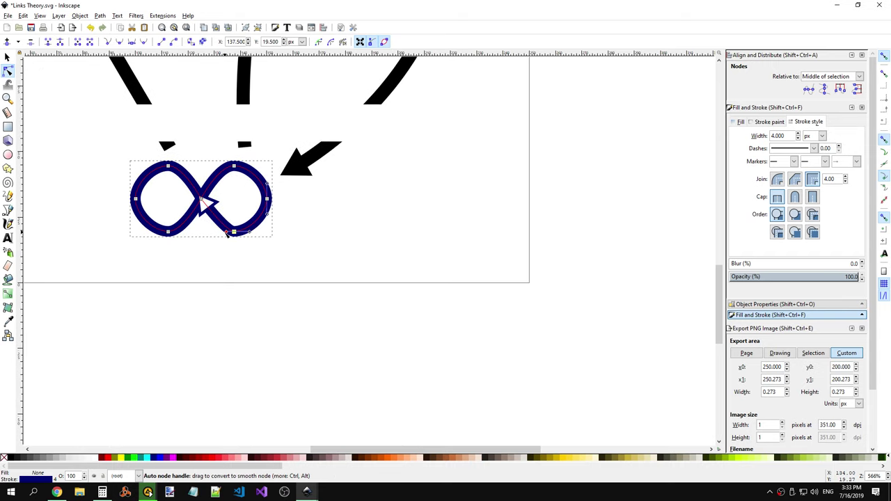
{"action": "left_click_drag", "start_coordinate": [225, 233], "coordinate": [218, 231]}
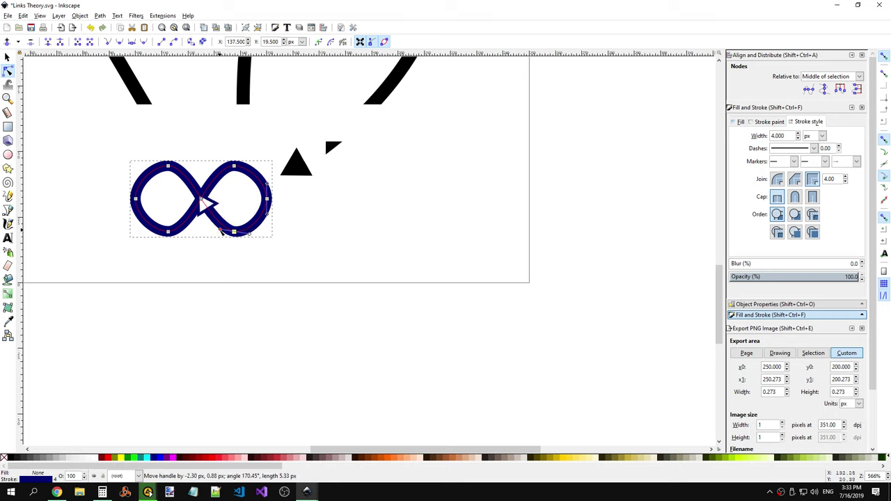
{"action": "left_click_drag", "start_coordinate": [219, 230], "coordinate": [252, 234]}
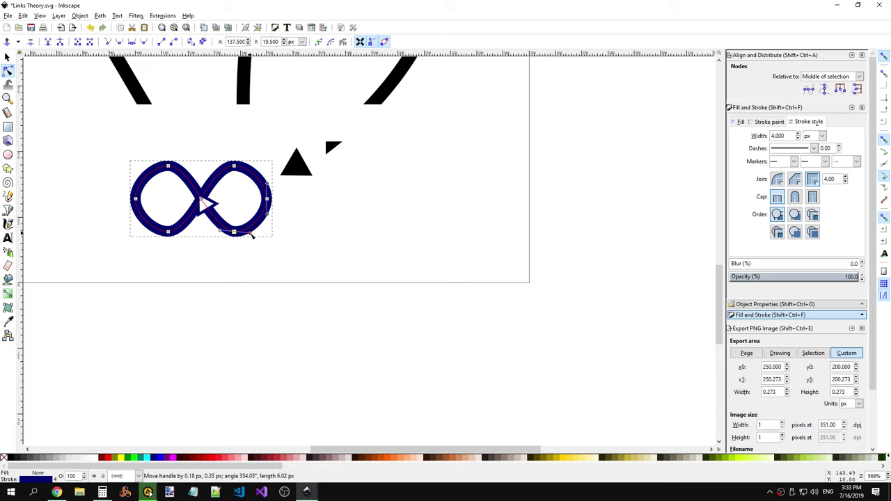
{"action": "left_click", "coordinate": [296, 241]}
Step: Save the diagram as Links Theory.svg
{"action": "scroll", "coordinate": [330, 229], "scroll_direction": "down", "scroll_amount": 4, "text": "ctrl"}
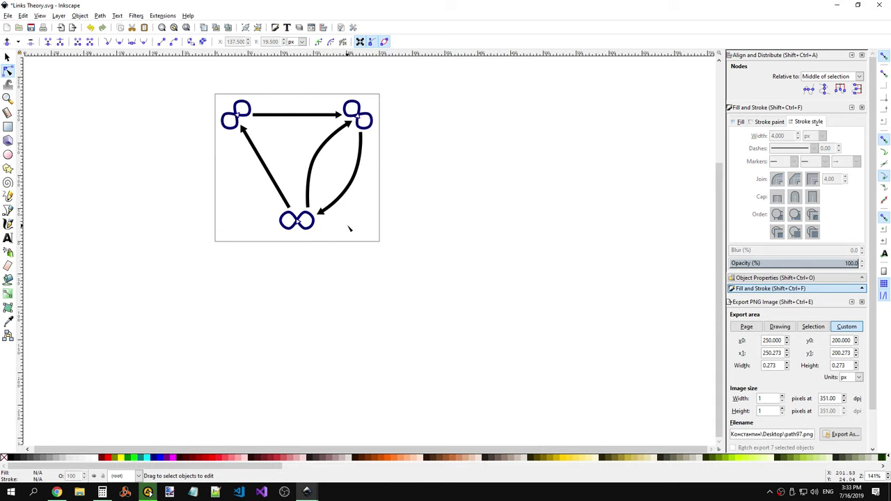
{"action": "scroll", "coordinate": [559, 448], "scroll_direction": "left", "scroll_amount": 1}
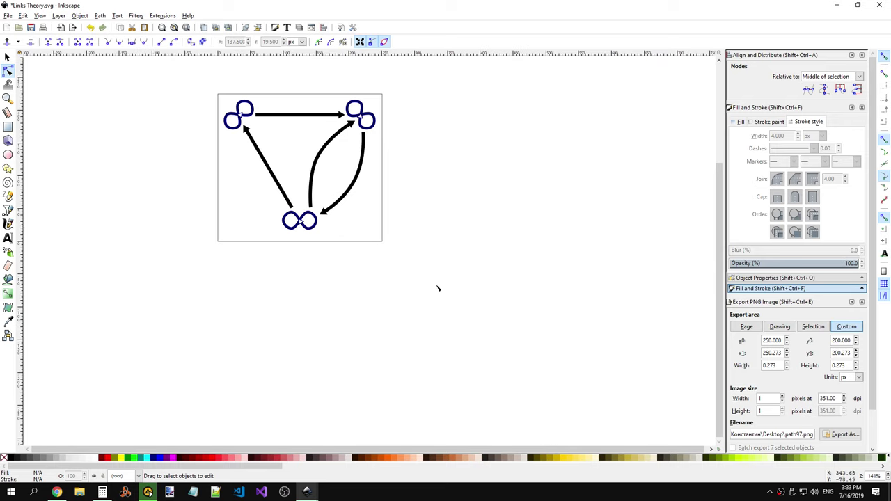
{"action": "scroll", "coordinate": [267, 180], "scroll_direction": "up", "scroll_amount": 1}
{"action": "scroll", "coordinate": [261, 171], "scroll_direction": "up", "scroll_amount": 1}
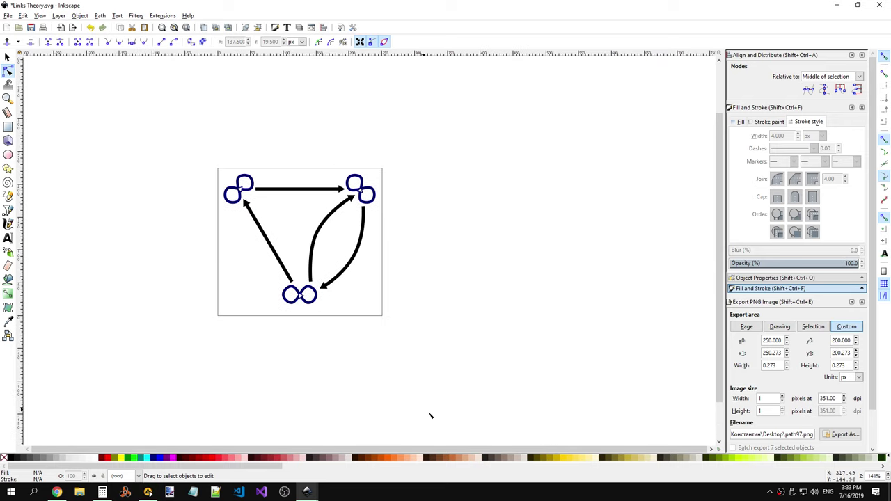
{"action": "left_click", "coordinate": [32, 28]}
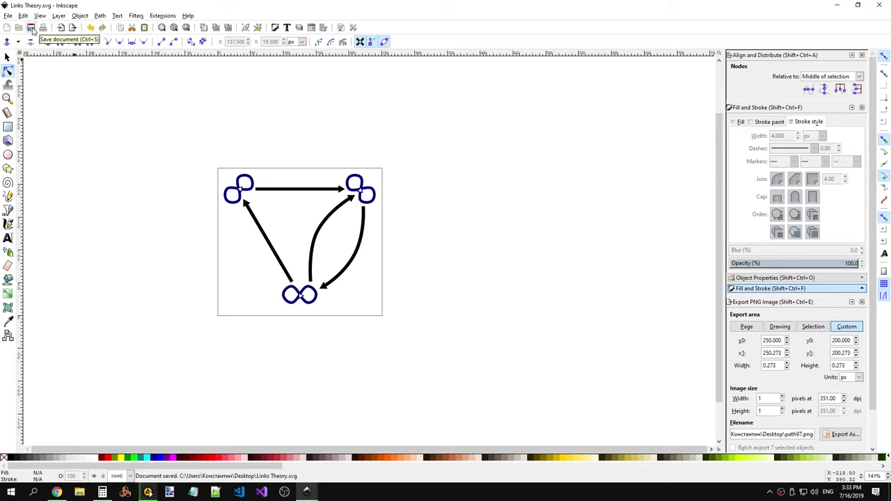
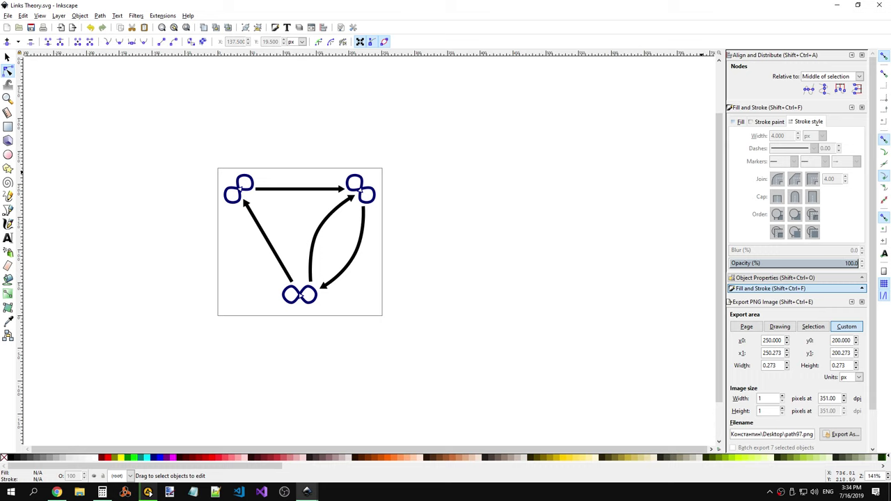
Step: Close the Calculator and the PointLink2 Inkscape window
{"action": "left_click", "coordinate": [837, 4]}
{"action": "left_click", "coordinate": [837, 6]}
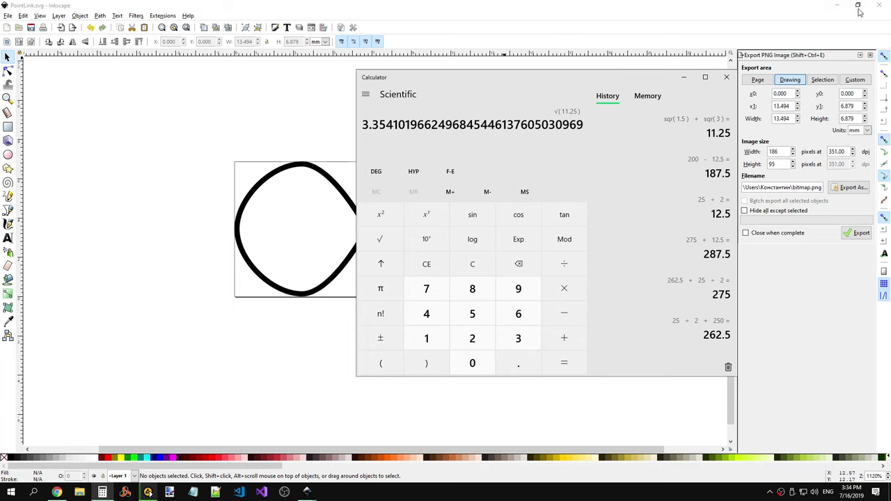
{"action": "left_click", "coordinate": [837, 5]}
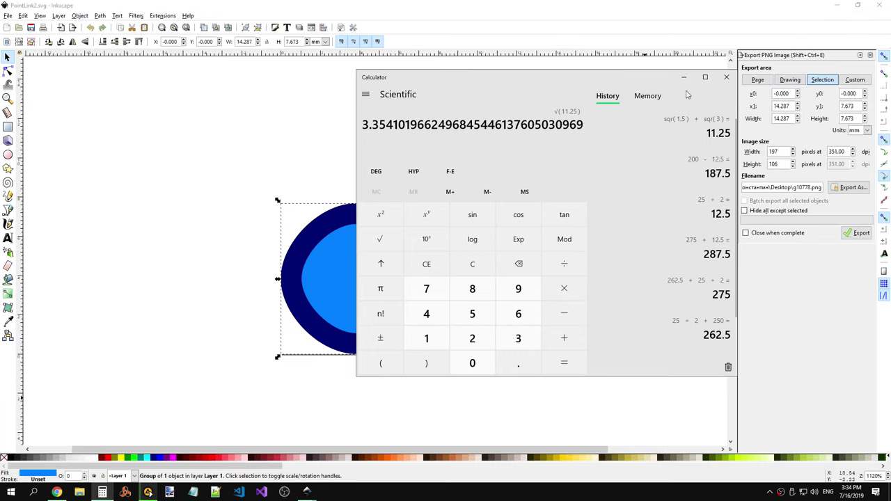
{"action": "left_click", "coordinate": [727, 77]}
{"action": "left_click", "coordinate": [880, 8]}
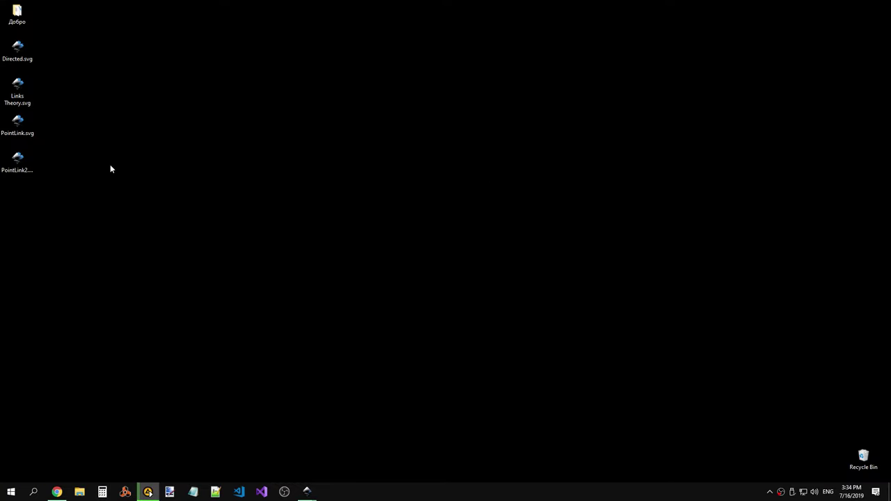
Step: Rename Directed.svg to GraphTheory.svg and move its icon to the screen centre
{"action": "right_click", "coordinate": [22, 53]}
{"action": "left_click", "coordinate": [49, 307]}
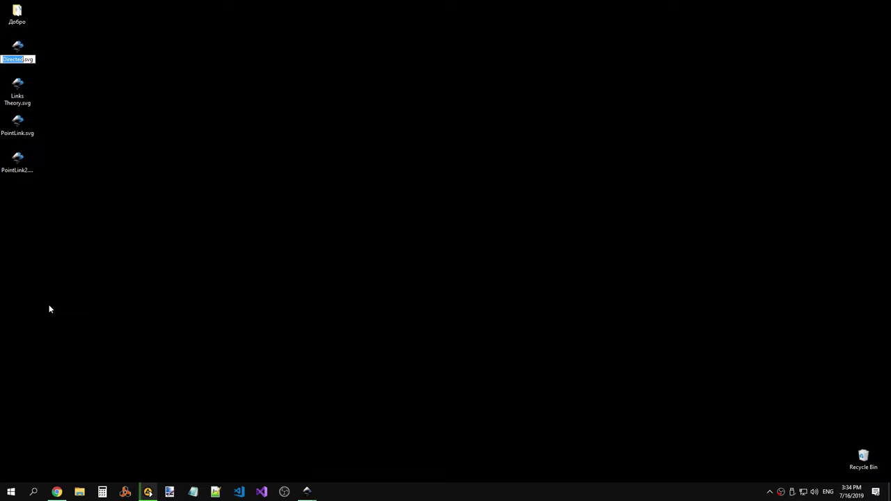
{"action": "key", "text": "BackSpace"}
{"action": "type", "text": "GraphTh"}
{"action": "type", "text": "eory"}
{"action": "key", "text": "Return"}
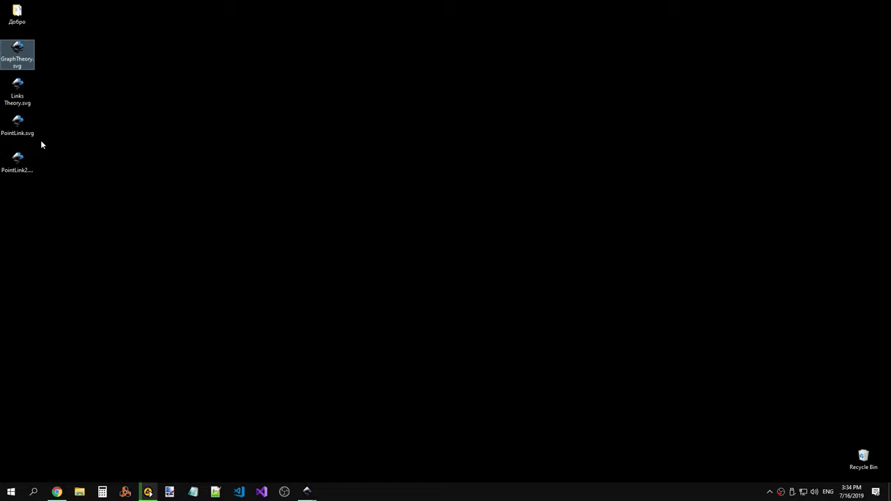
{"action": "left_click_drag", "start_coordinate": [4, 60], "coordinate": [355, 208]}
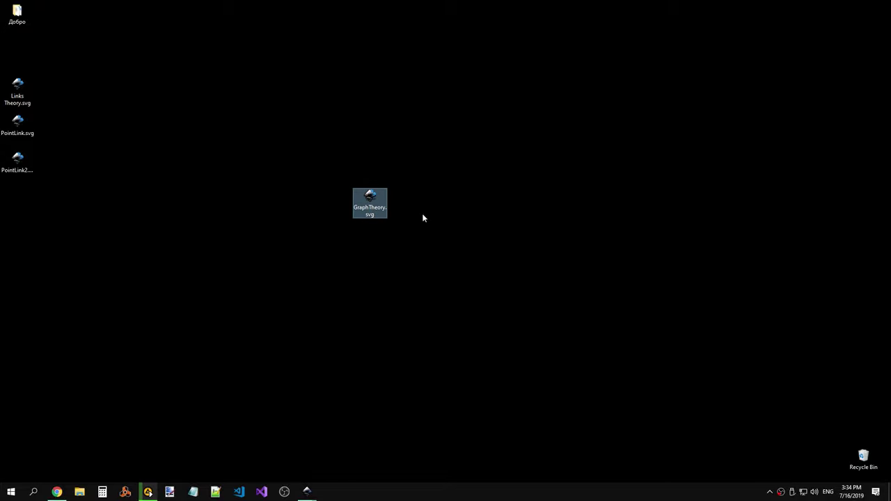
{"action": "left_click", "coordinate": [307, 491]}
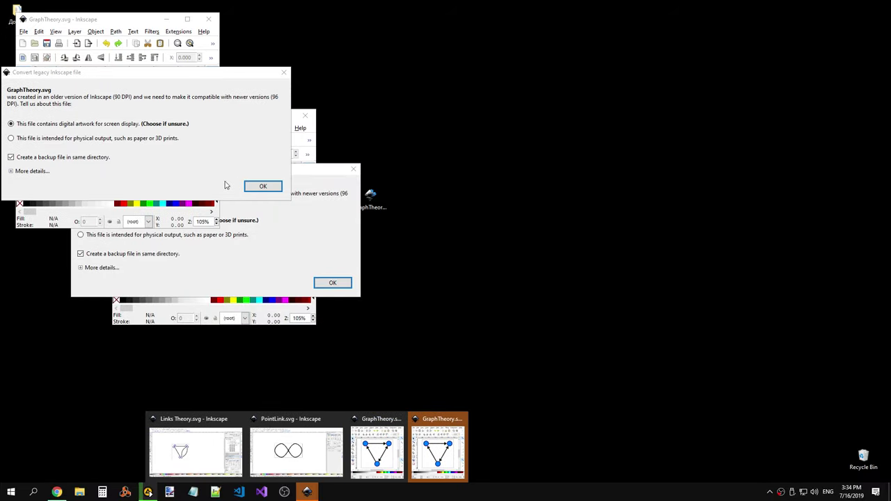
Step: Accept the legacy 90 DPI conversion, close the duplicate GraphTheory window and maximize the other
{"action": "left_click", "coordinate": [263, 186]}
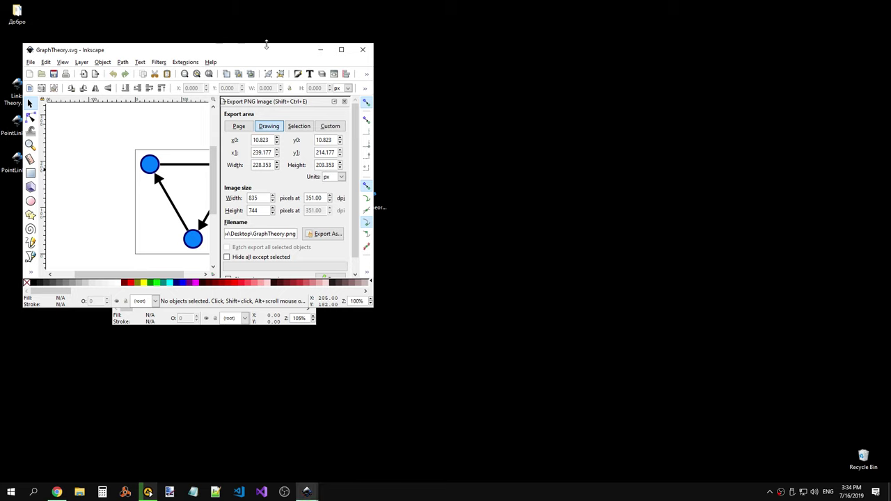
{"action": "left_click_drag", "start_coordinate": [248, 53], "coordinate": [603, 63]}
{"action": "key", "text": "Return"}
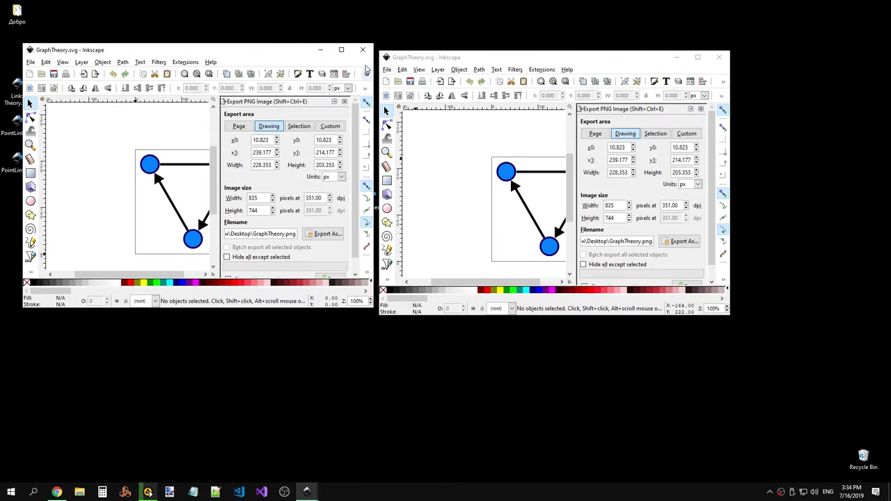
{"action": "left_click", "coordinate": [367, 51]}
{"action": "double_click", "coordinate": [546, 59]}
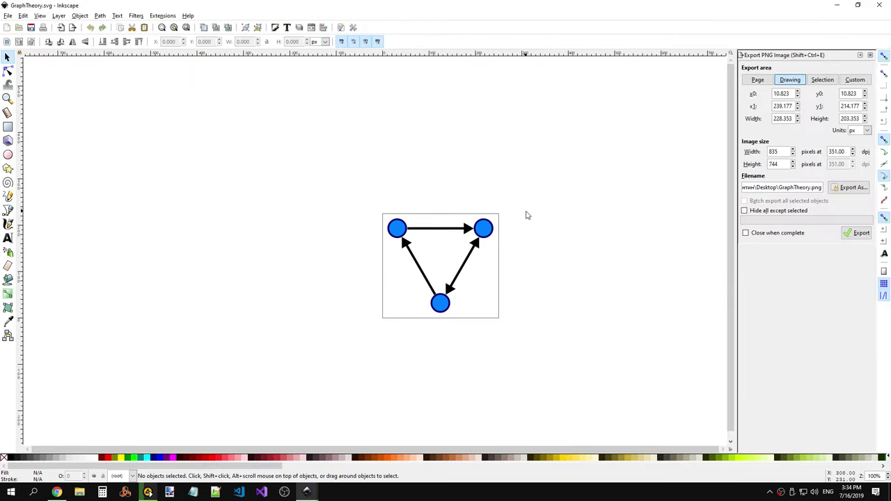
Step: Arrange the desktop icons with Links Theory.svg placed below GraphTheory.svg
{"action": "left_click", "coordinate": [315, 491]}
{"action": "key", "text": "super+d"}
{"action": "right_click", "coordinate": [196, 170]}
{"action": "mouse_move", "coordinate": [287, 128]}
{"action": "left_mouse_down"}
{"action": "mouse_move", "coordinate": [339, 201]}
{"action": "mouse_move", "coordinate": [407, 140]}
{"action": "left_mouse_up"}
{"action": "left_click", "coordinate": [397, 182]}
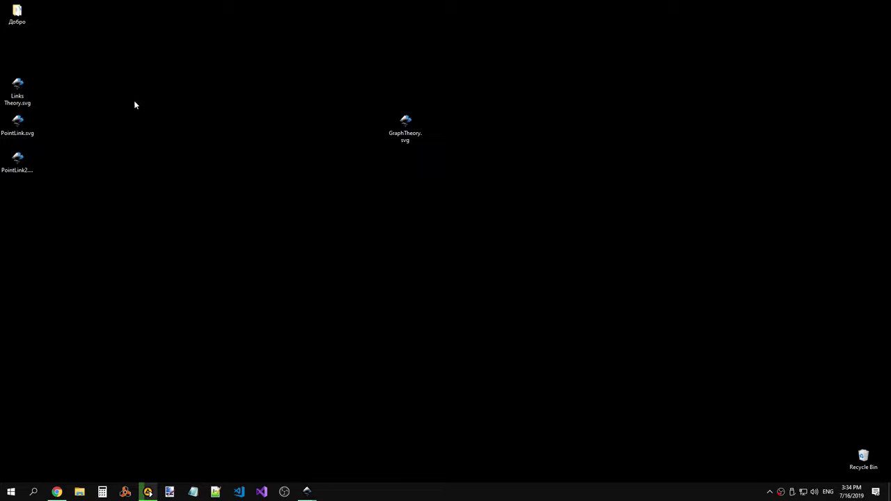
{"action": "left_click_drag", "start_coordinate": [18, 90], "coordinate": [405, 200]}
{"action": "right_click", "coordinate": [252, 239]}
{"action": "mouse_move", "coordinate": [307, 492]}
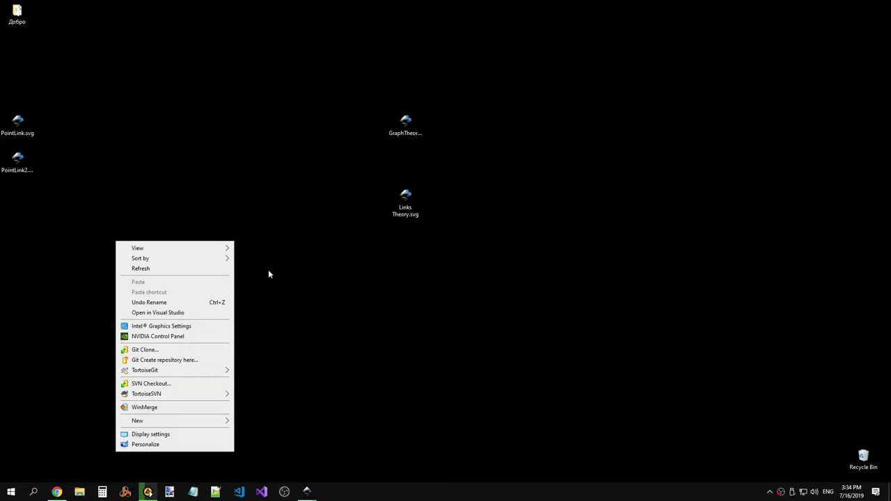
Step: Close the PointLink drawing window and minimize the Links Theory window
{"action": "left_click", "coordinate": [268, 269]}
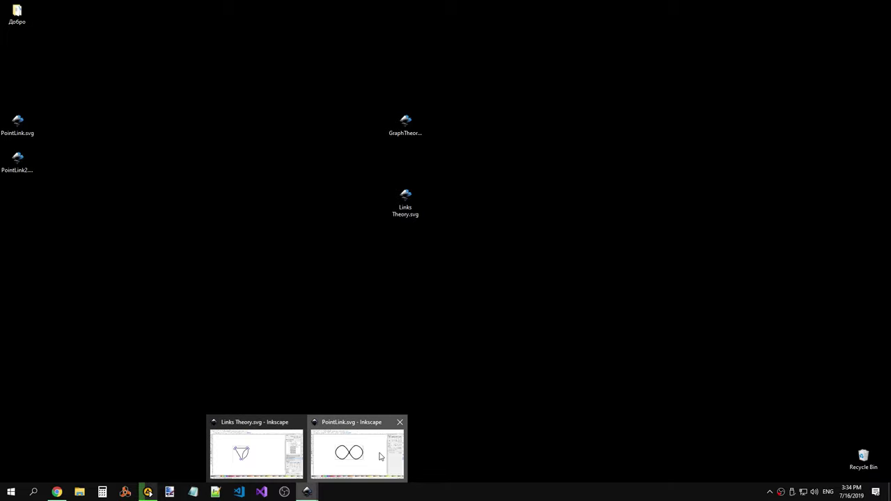
{"action": "left_click", "coordinate": [380, 454]}
{"action": "left_click", "coordinate": [858, 5]}
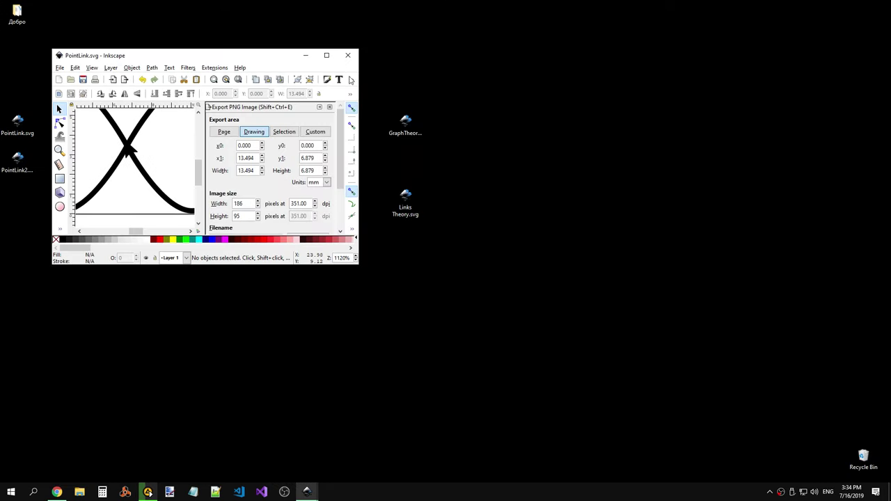
{"action": "left_click", "coordinate": [349, 55]}
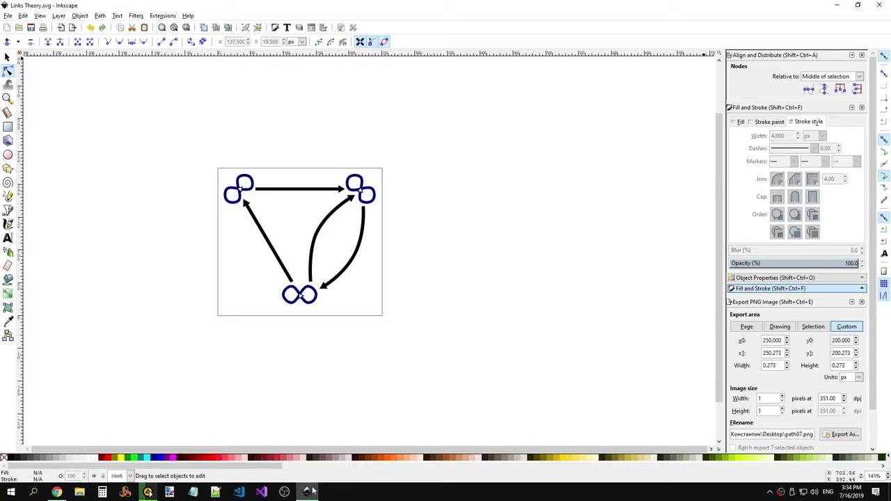
{"action": "left_click", "coordinate": [858, 5]}
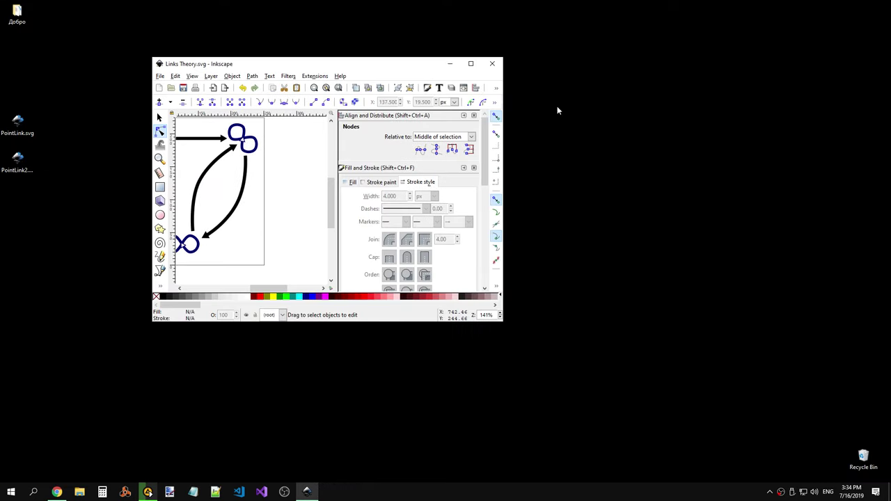
{"action": "left_click", "coordinate": [474, 66]}
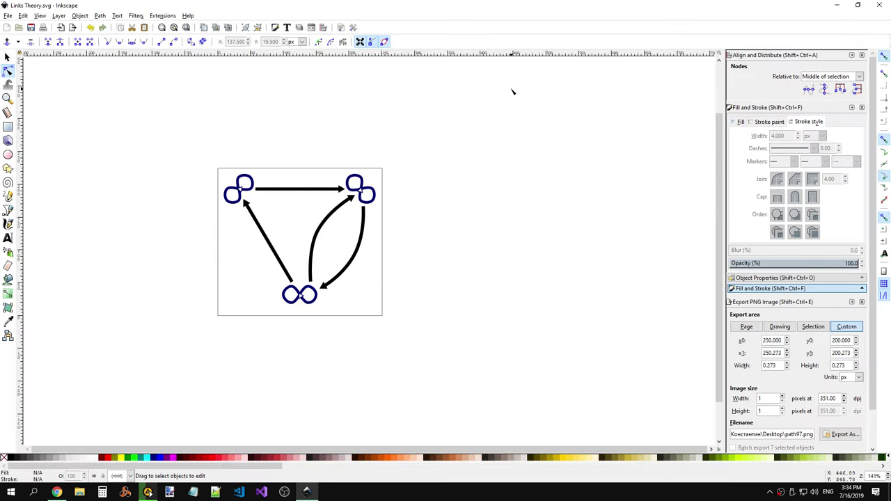
{"action": "left_click", "coordinate": [858, 6]}
{"action": "left_click", "coordinate": [471, 64]}
{"action": "left_click", "coordinate": [837, 5]}
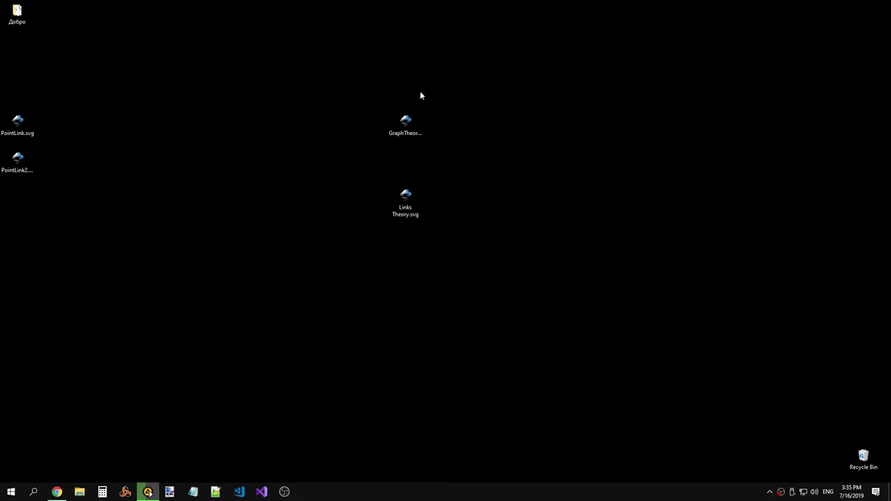
Step: Reopen GraphTheory.svg, accept the legacy conversion, close the extra copy and maximize it
{"action": "double_click", "coordinate": [399, 126]}
{"action": "key", "text": "Return"}
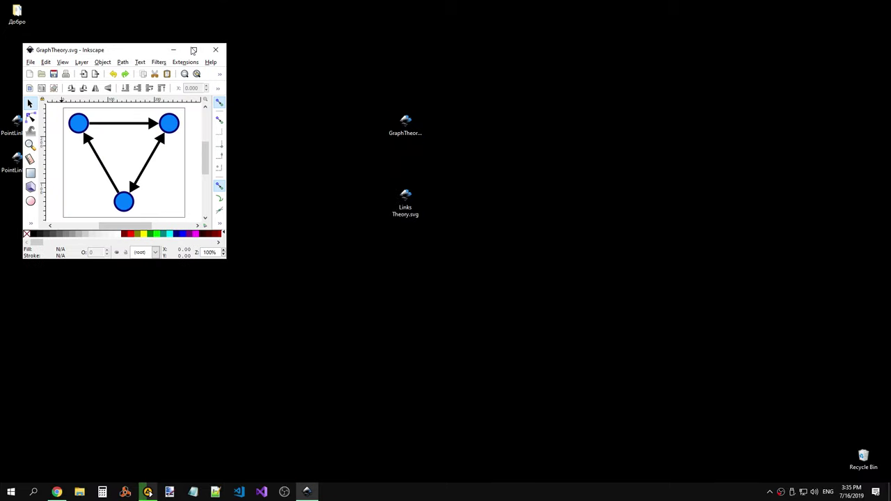
{"action": "left_click", "coordinate": [193, 50]}
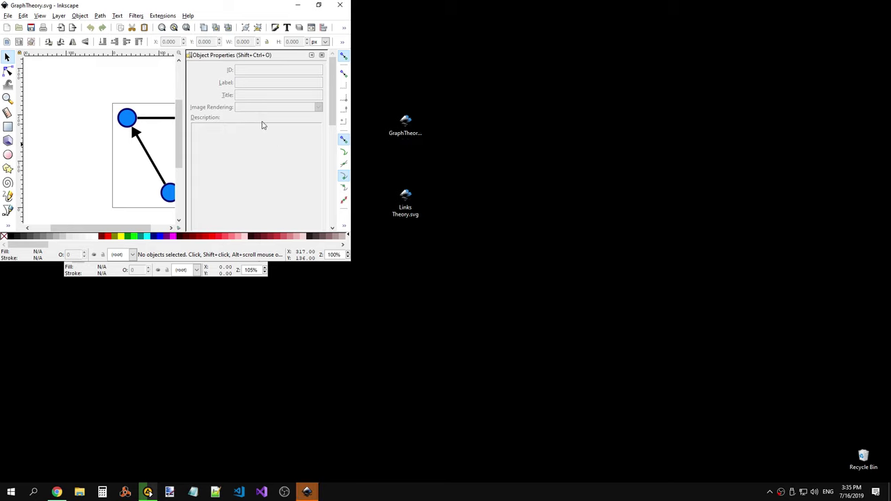
{"action": "left_click", "coordinate": [329, 52]}
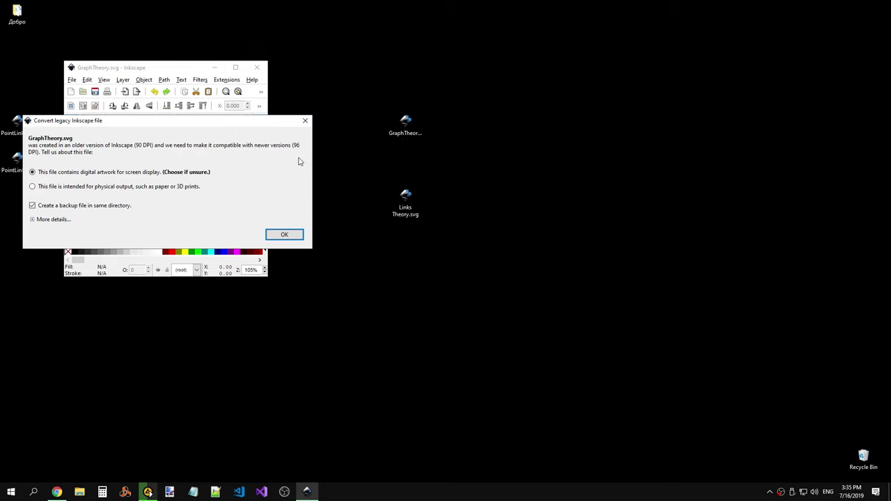
{"action": "left_click", "coordinate": [284, 236]}
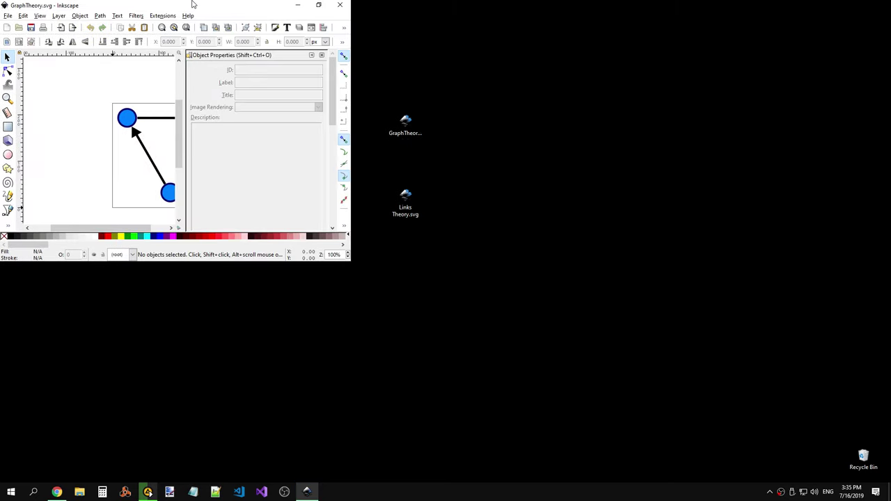
{"action": "left_click_drag", "start_coordinate": [191, 7], "coordinate": [212, 46]}
{"action": "double_click", "coordinate": [212, 53]}
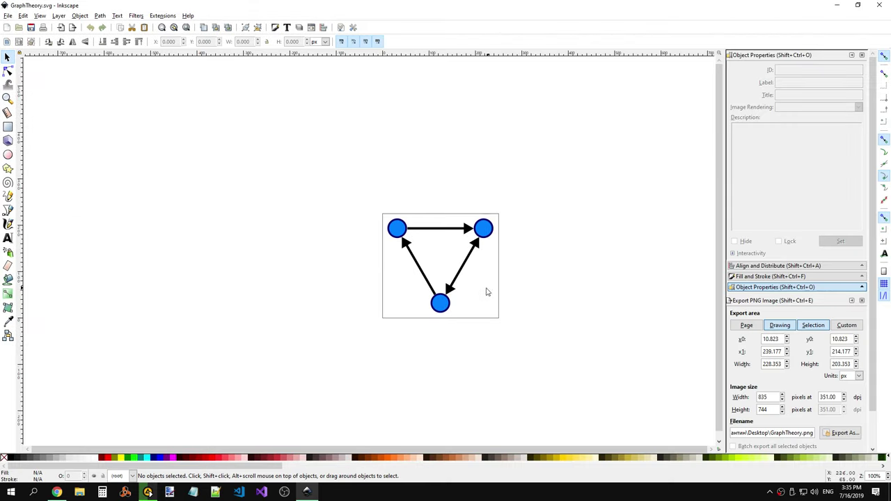
Step: Ungroup the graph group, then ungroup its three circles
{"action": "left_click", "coordinate": [483, 235]}
{"action": "scroll", "coordinate": [388, 239], "scroll_direction": "up", "scroll_amount": 2, "text": "ctrl"}
{"action": "scroll", "coordinate": [335, 354], "scroll_direction": "up", "scroll_amount": 3, "text": "ctrl"}
{"action": "scroll", "coordinate": [454, 313], "scroll_direction": "up", "scroll_amount": 2, "text": "ctrl"}
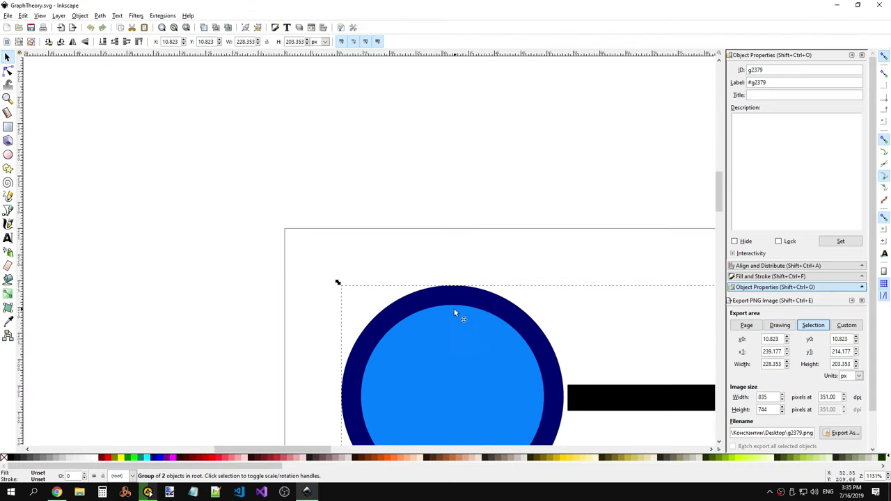
{"action": "scroll", "coordinate": [453, 313], "scroll_direction": "down", "scroll_amount": 5}
{"action": "right_click", "coordinate": [434, 160]}
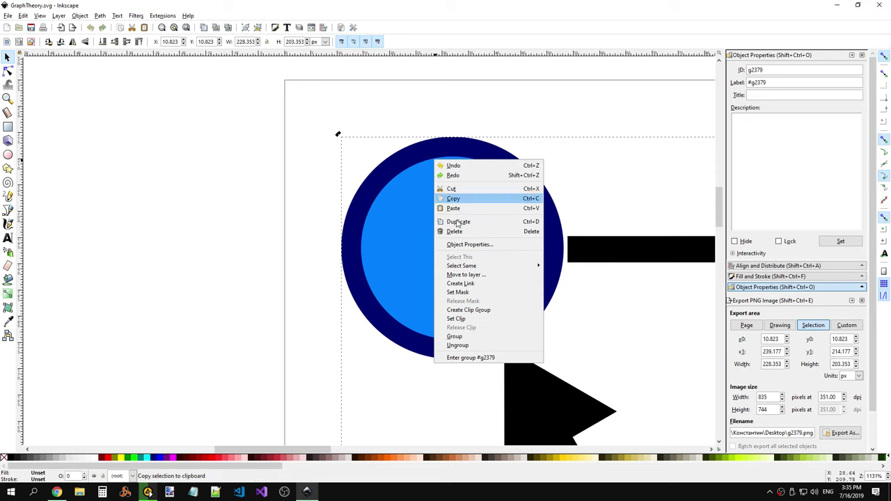
{"action": "left_click", "coordinate": [470, 346]}
{"action": "key", "text": "1"}
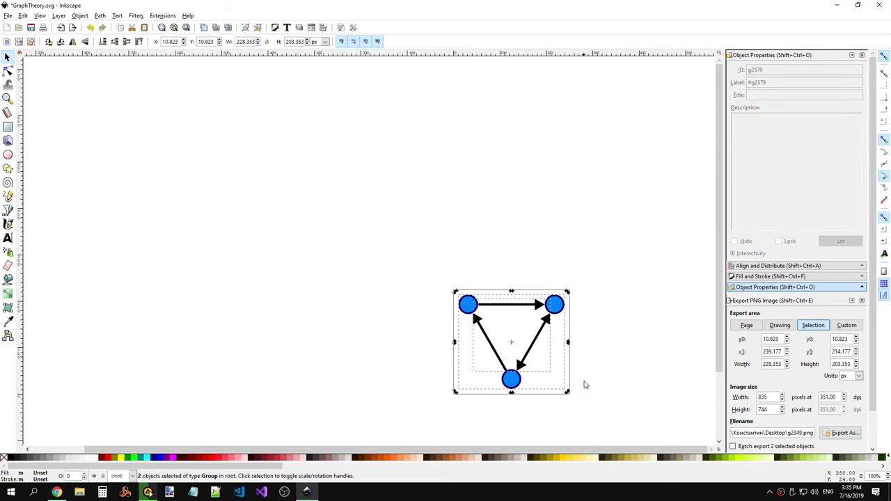
{"action": "scroll", "coordinate": [558, 369], "scroll_direction": "up", "scroll_amount": 3, "text": "ctrl"}
{"action": "scroll", "coordinate": [531, 353], "scroll_direction": "down", "scroll_amount": 1}
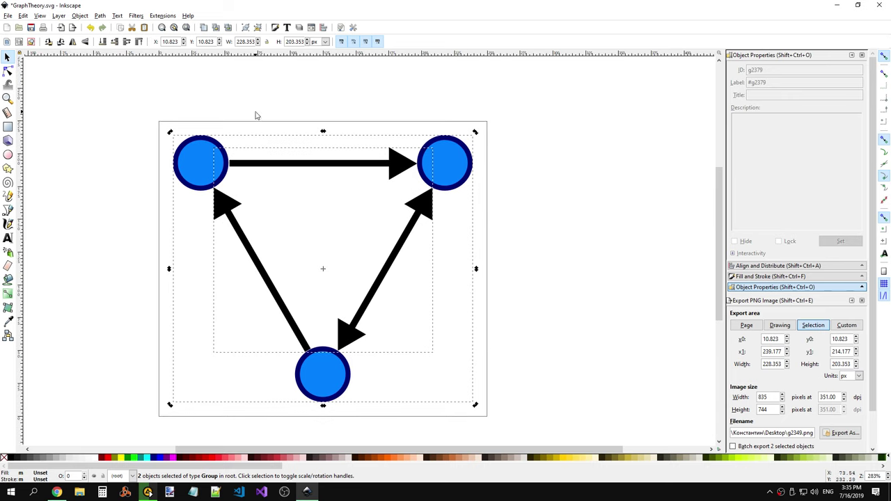
{"action": "left_click", "coordinate": [256, 113]}
{"action": "right_click", "coordinate": [200, 152]}
{"action": "left_click", "coordinate": [240, 334]}
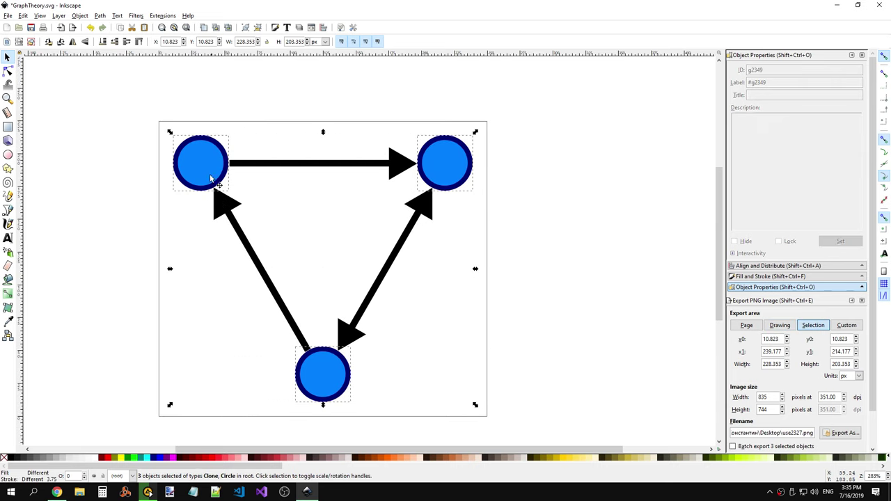
Step: Set the three circles' fill to No paint, leaving only their outlines
{"action": "right_click", "coordinate": [207, 170]}
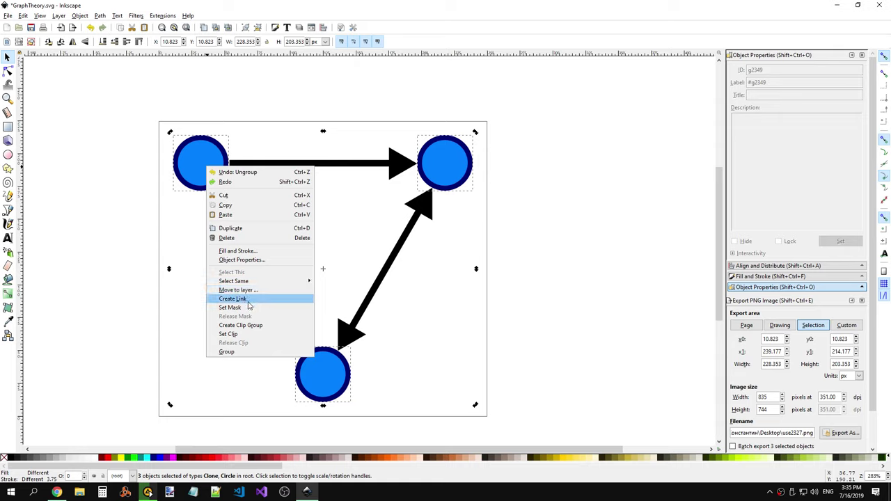
{"action": "left_click", "coordinate": [197, 171]}
{"action": "right_click", "coordinate": [199, 164]}
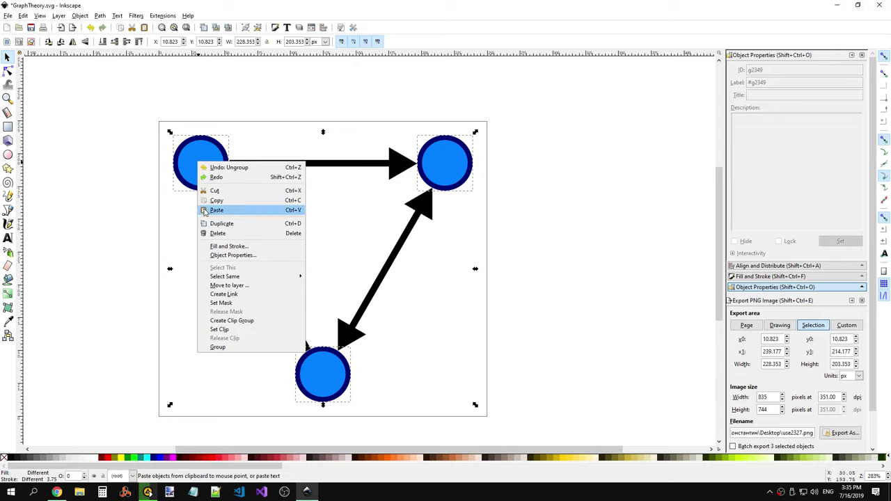
{"action": "left_click", "coordinate": [766, 276]}
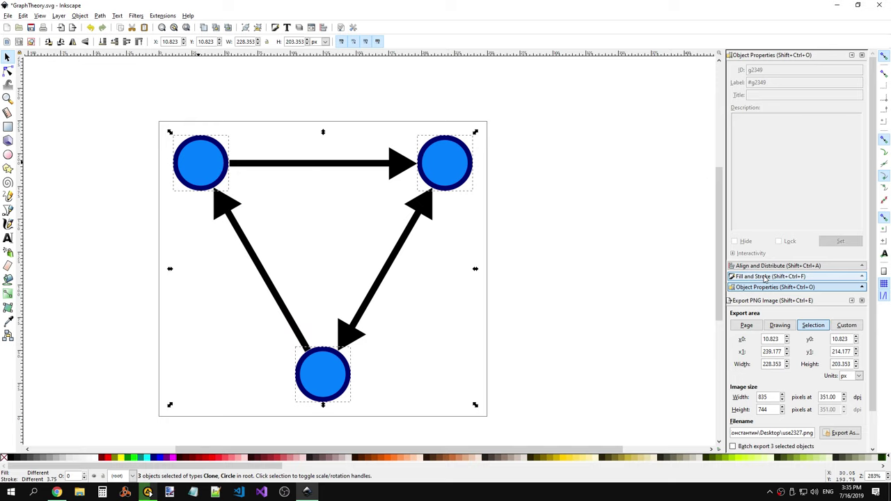
{"action": "left_click", "coordinate": [754, 85]}
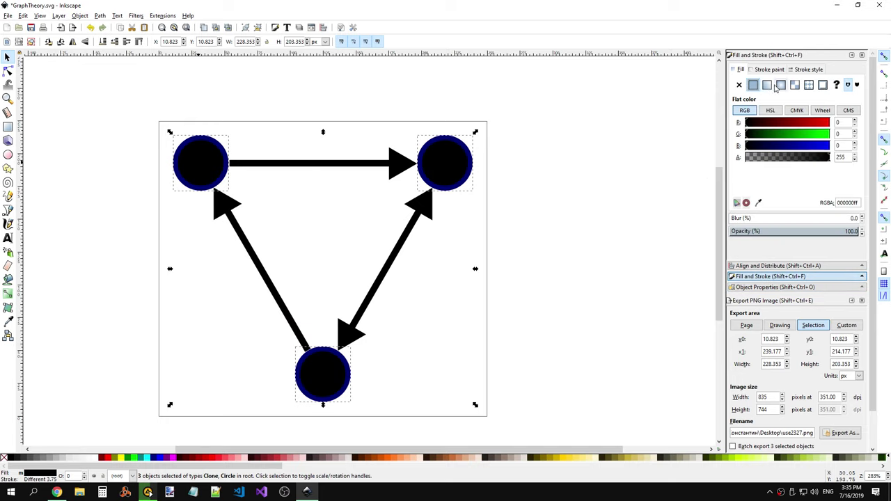
{"action": "left_click", "coordinate": [766, 86]}
{"action": "left_click", "coordinate": [739, 85]}
{"action": "left_click", "coordinate": [590, 201]}
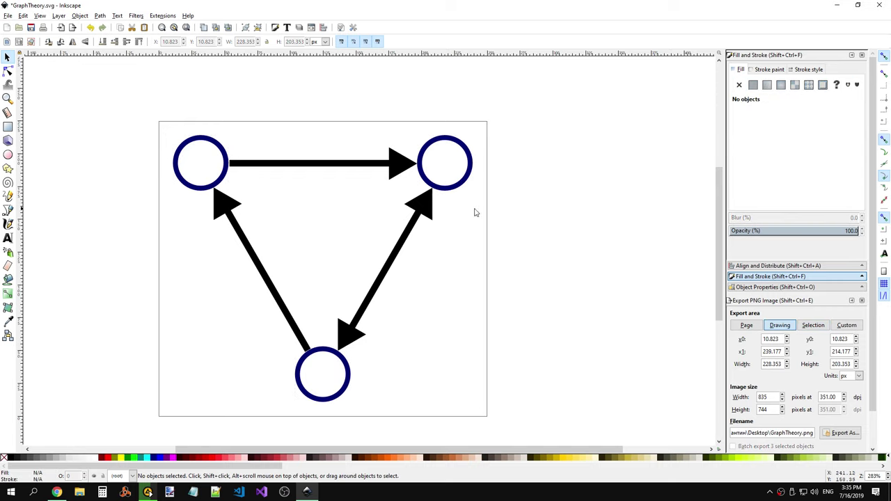
Step: Save GraphTheory.svg
{"action": "scroll", "coordinate": [516, 196], "scroll_direction": "down", "scroll_amount": 2}
{"action": "scroll", "coordinate": [517, 196], "scroll_direction": "down", "scroll_amount": 1}
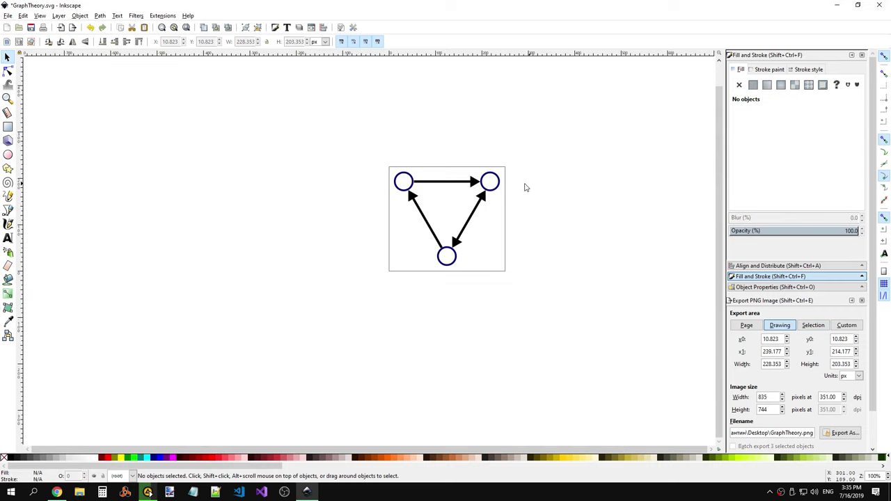
{"action": "left_click", "coordinate": [8, 15]}
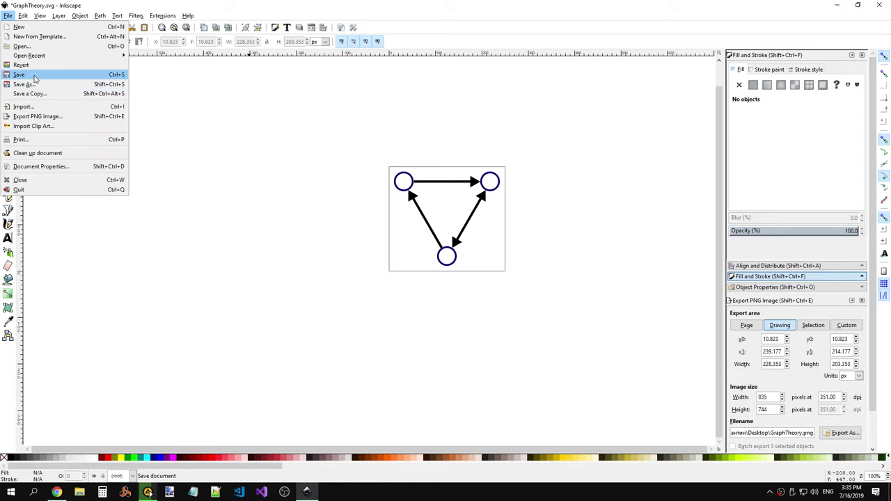
{"action": "left_click", "coordinate": [35, 77]}
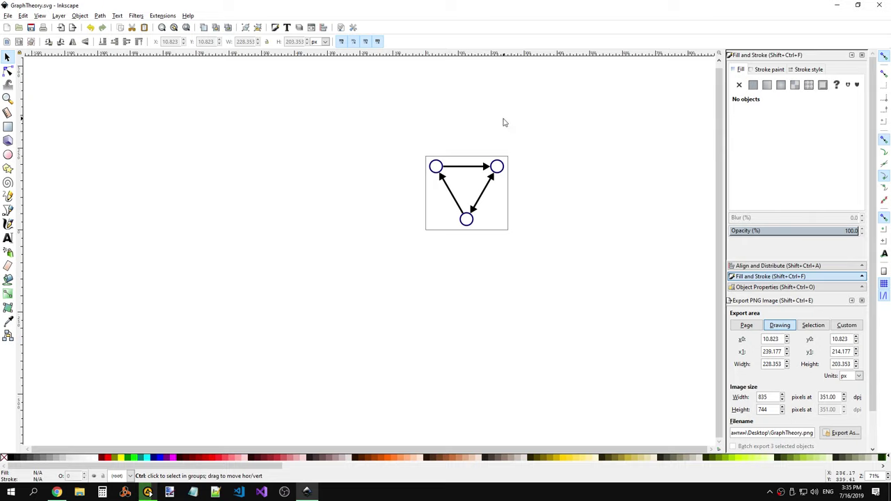
Step: Close GraphTheory.svg, reopen it from the desktop, then close it again
{"action": "scroll", "coordinate": [540, 164], "scroll_direction": "up", "scroll_amount": 2}
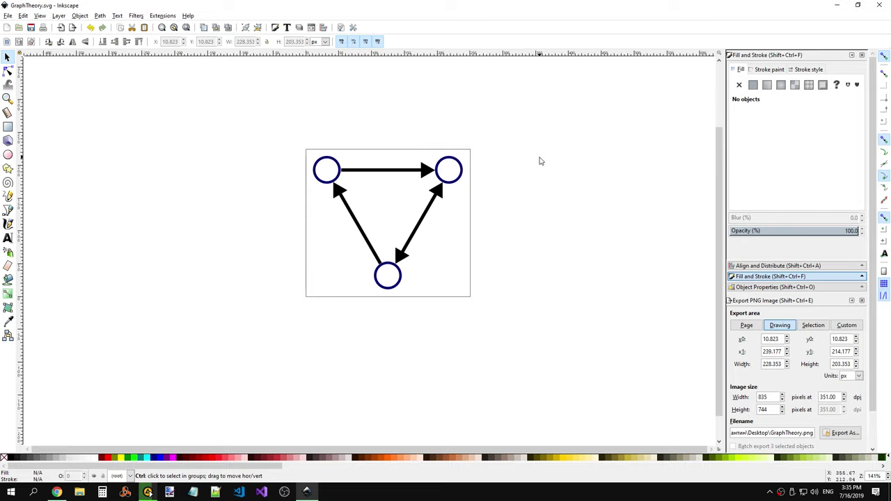
{"action": "left_click", "coordinate": [879, 6]}
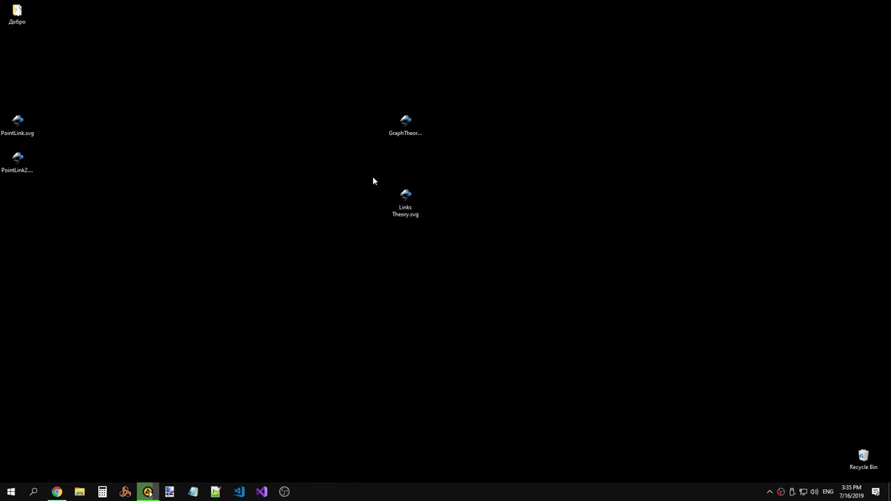
{"action": "left_click", "coordinate": [407, 127]}
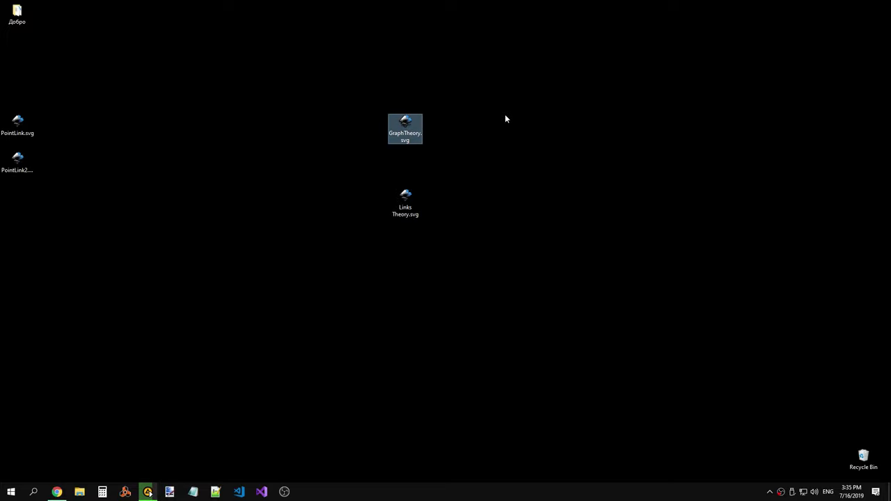
{"action": "key", "text": "Return"}
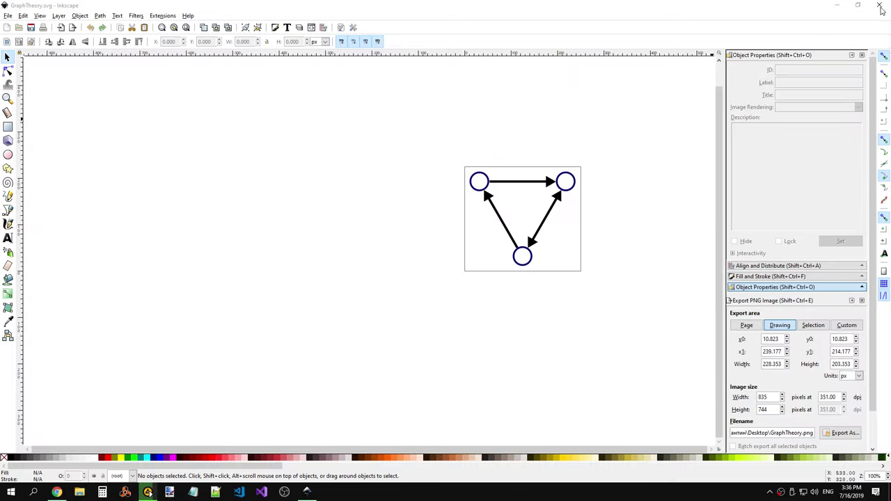
{"action": "left_click", "coordinate": [882, 9]}
{"action": "right_click", "coordinate": [328, 166]}
{"action": "mouse_move", "coordinate": [268, 344]}
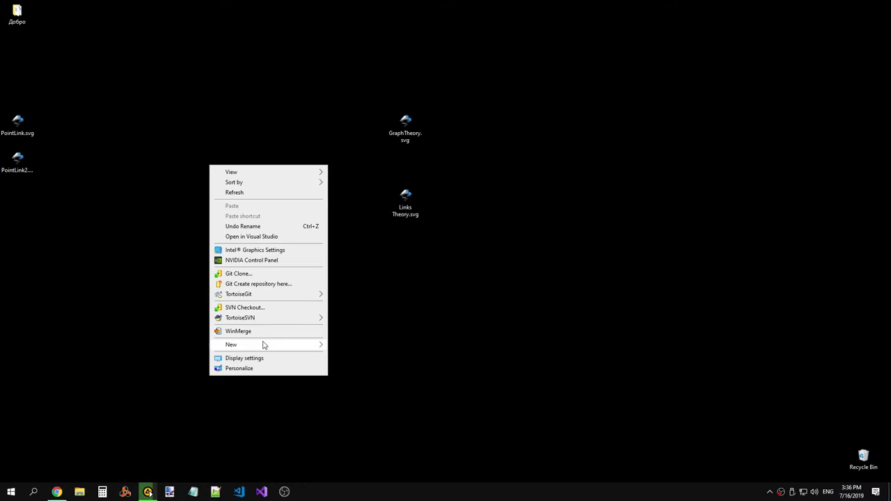
{"action": "left_click", "coordinate": [462, 228]}
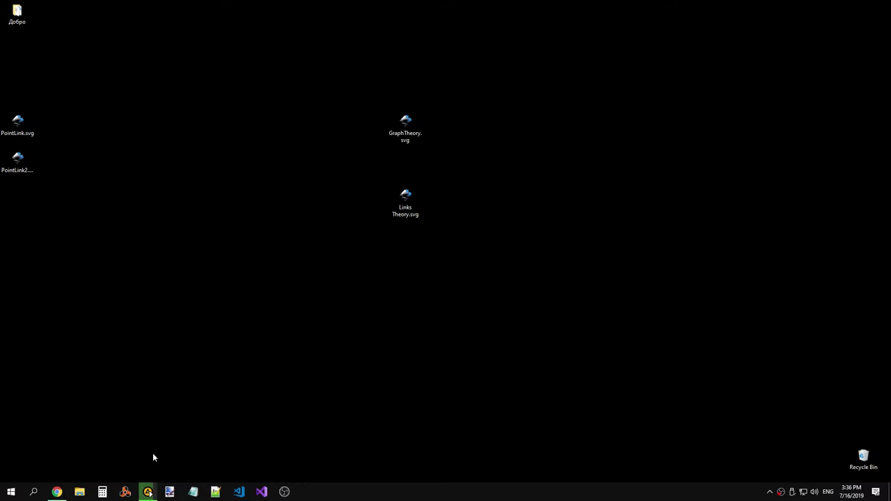
Step: Launch Inkscape from Windows search ('INk') to get a blank new document
{"action": "left_click", "coordinate": [35, 489]}
{"action": "type", "text": "I"}
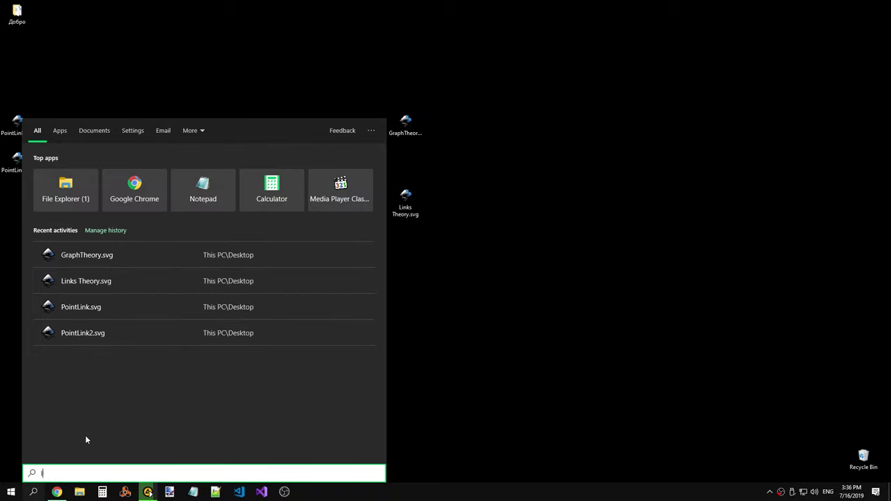
{"action": "type", "text": "Nk"}
{"action": "key", "text": "Return"}
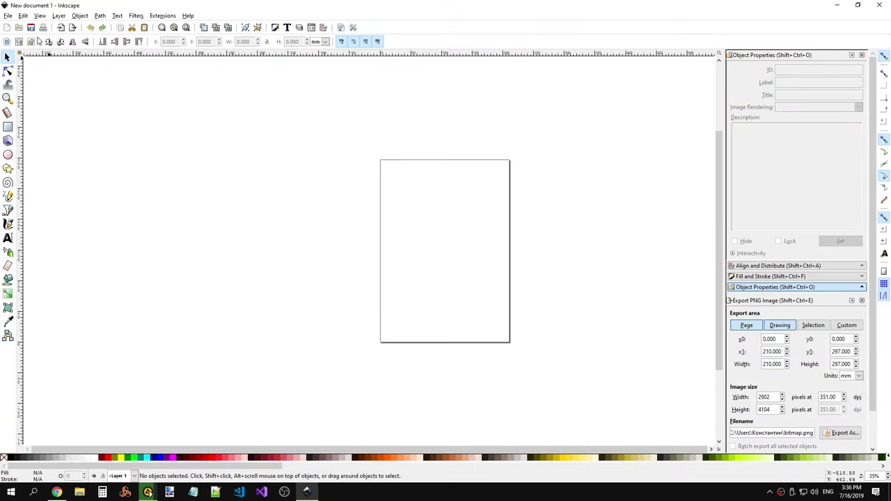
{"action": "left_click", "coordinate": [10, 16]}
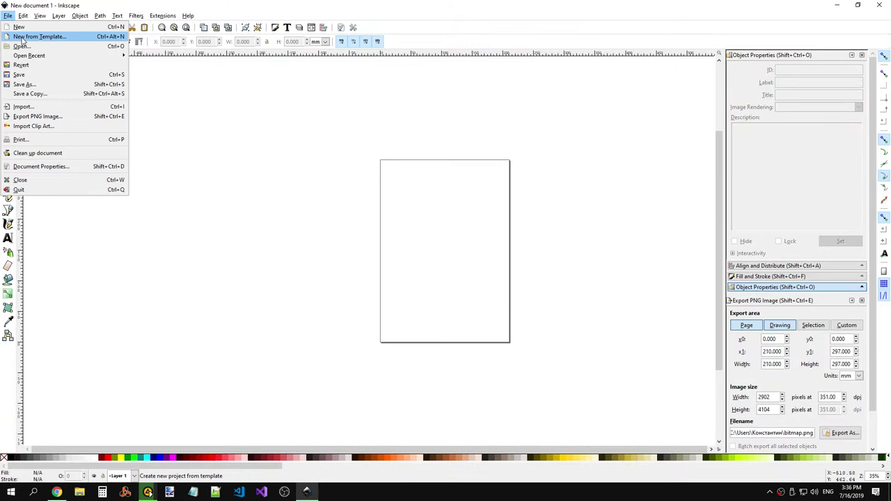
{"action": "left_click", "coordinate": [289, 172]}
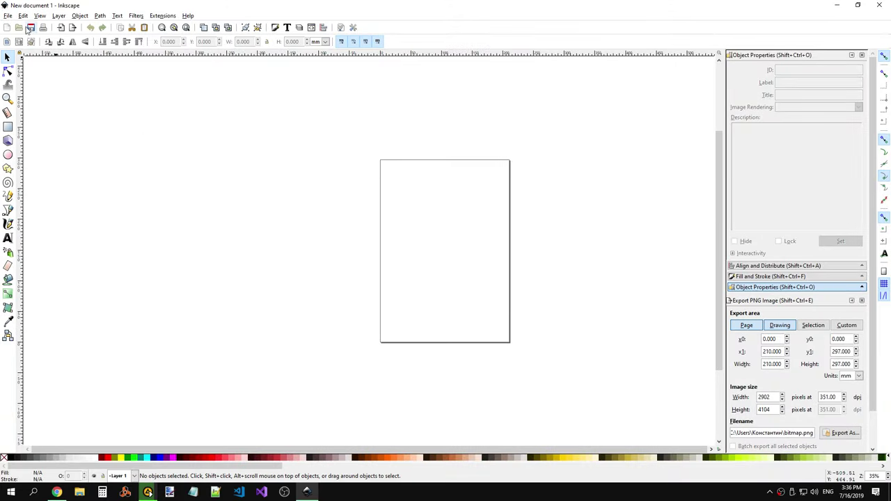
{"action": "left_click", "coordinate": [8, 15]}
{"action": "left_click", "coordinate": [289, 96]}
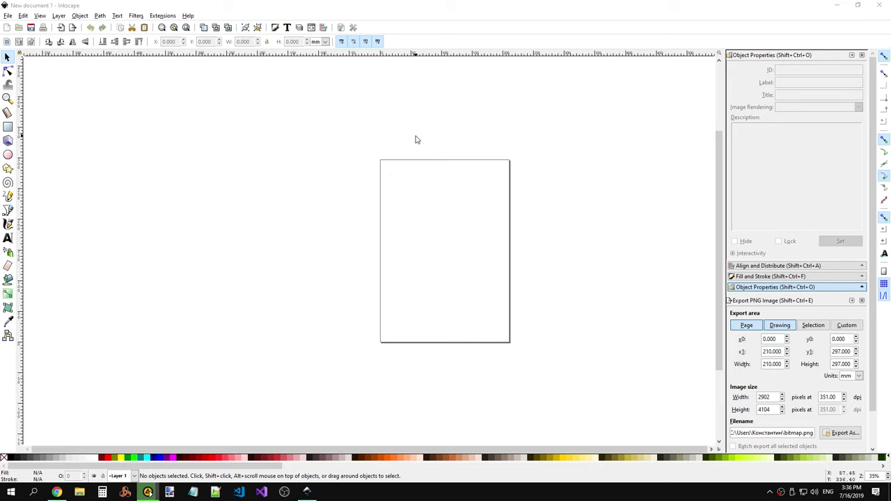
{"action": "left_click", "coordinate": [8, 15]}
{"action": "mouse_move", "coordinate": [23, 15]}
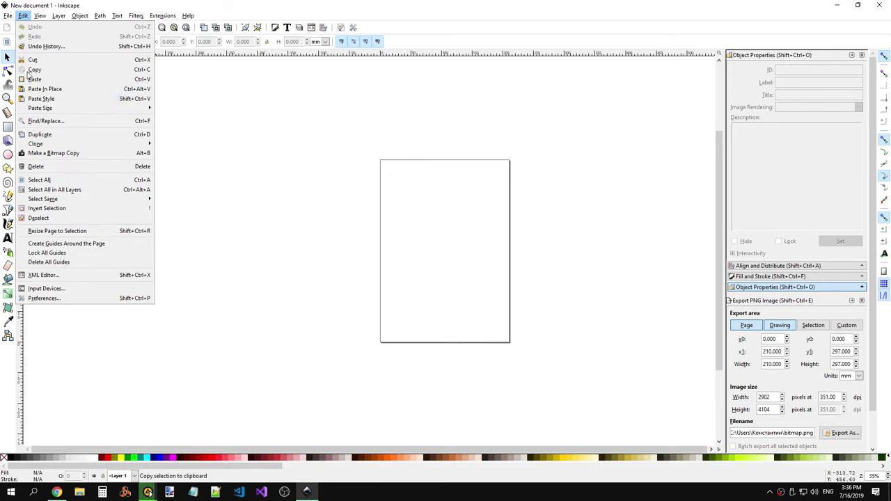
{"action": "left_click", "coordinate": [257, 176]}
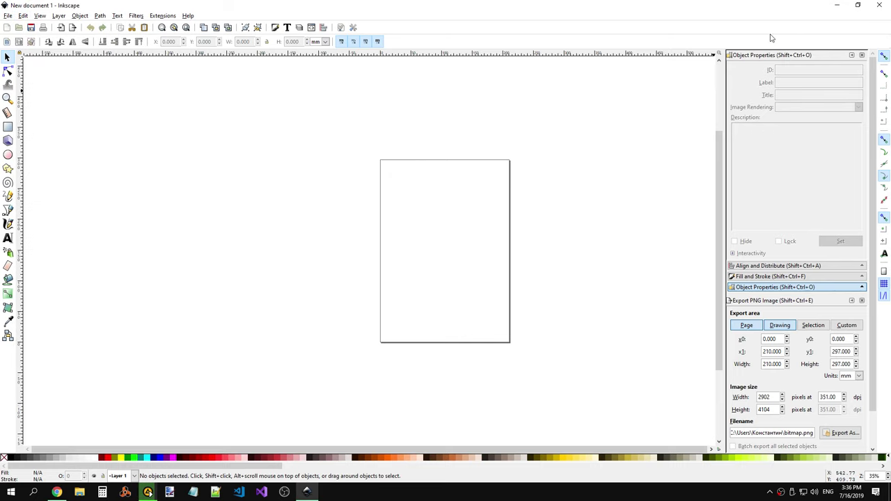
{"action": "left_click", "coordinate": [8, 16]}
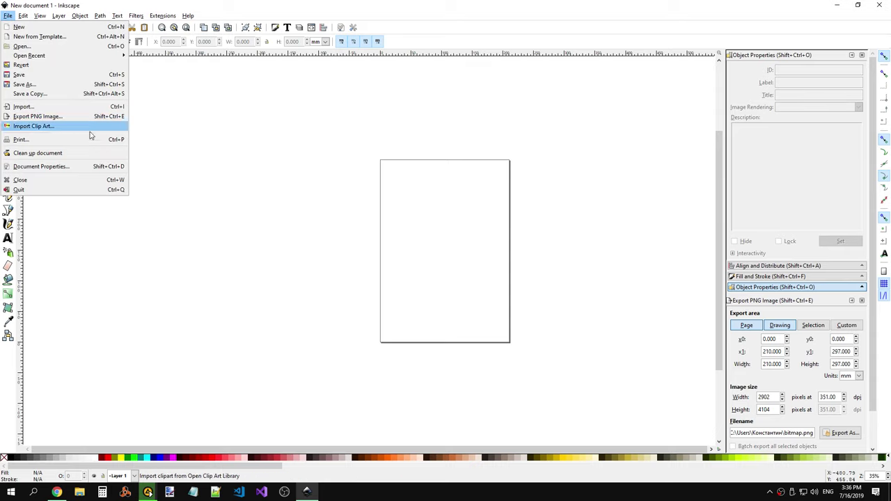
{"action": "left_click", "coordinate": [365, 132]}
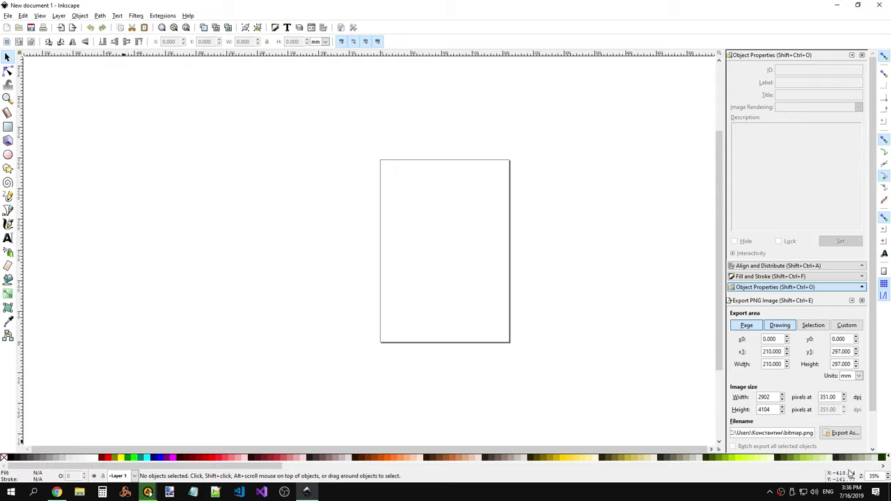
Step: Minimise Inkscape, select the GraphTheory.svg and Links Theory.svg icons, then restore the GraphTheory.svg window
{"action": "left_click", "coordinate": [890, 494]}
{"action": "left_click_drag", "start_coordinate": [358, 73], "coordinate": [450, 213]}
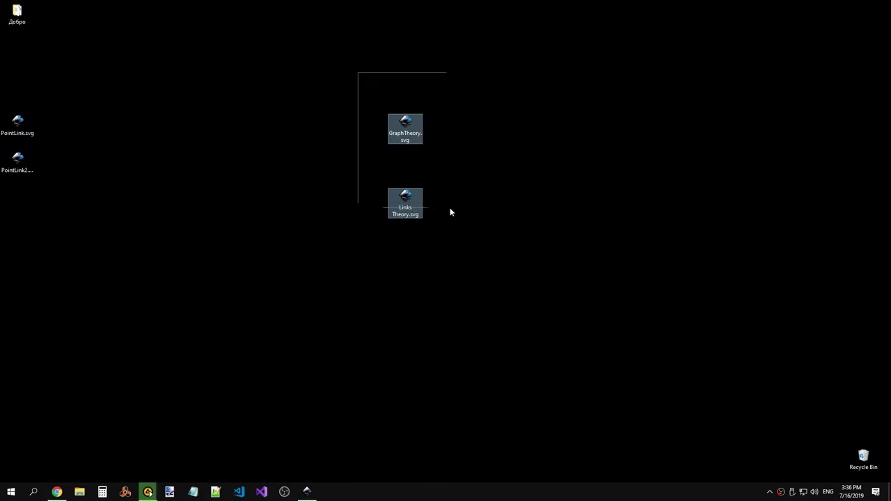
{"action": "left_click", "coordinate": [409, 134]}
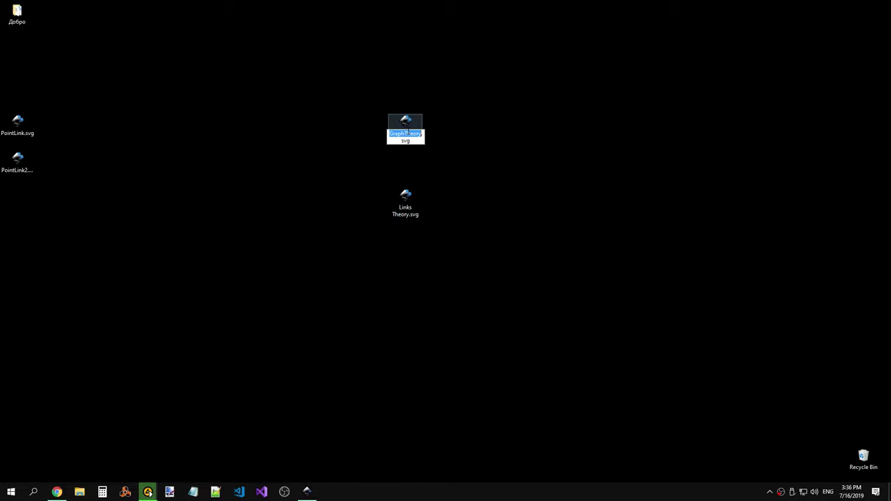
{"action": "left_click", "coordinate": [442, 186]}
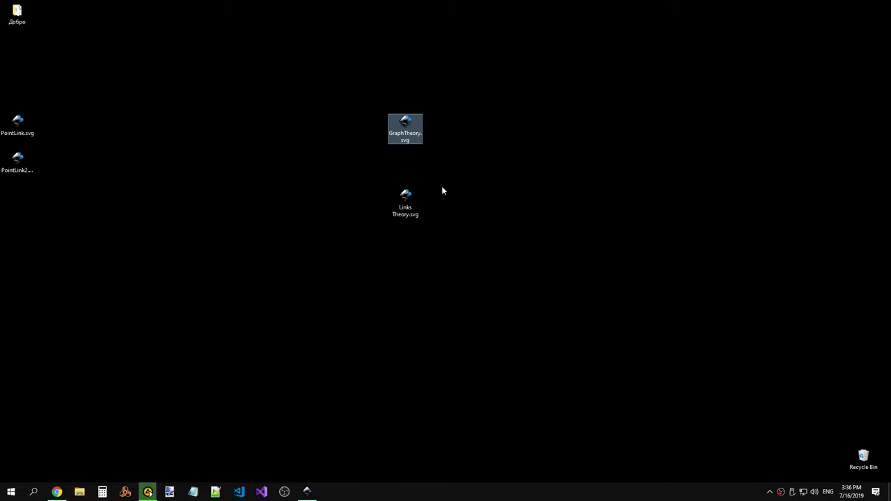
{"action": "left_click", "coordinate": [407, 205]}
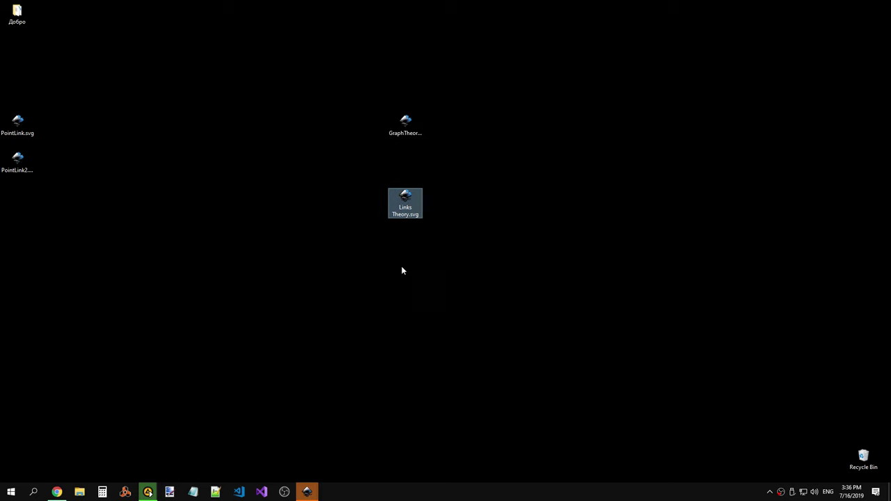
{"action": "left_click", "coordinate": [352, 452]}
{"action": "mouse_move", "coordinate": [307, 492]}
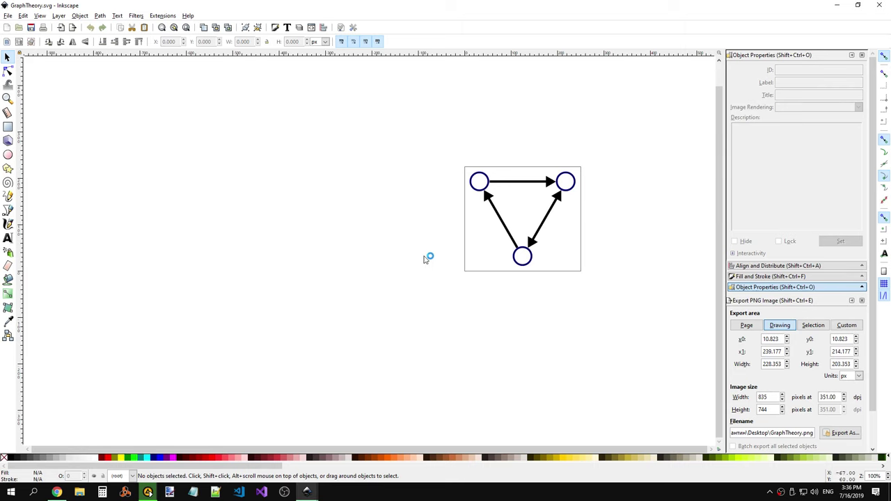
Step: Group the seven objects of the Links Theory diagram into one
{"action": "left_click", "coordinate": [407, 453]}
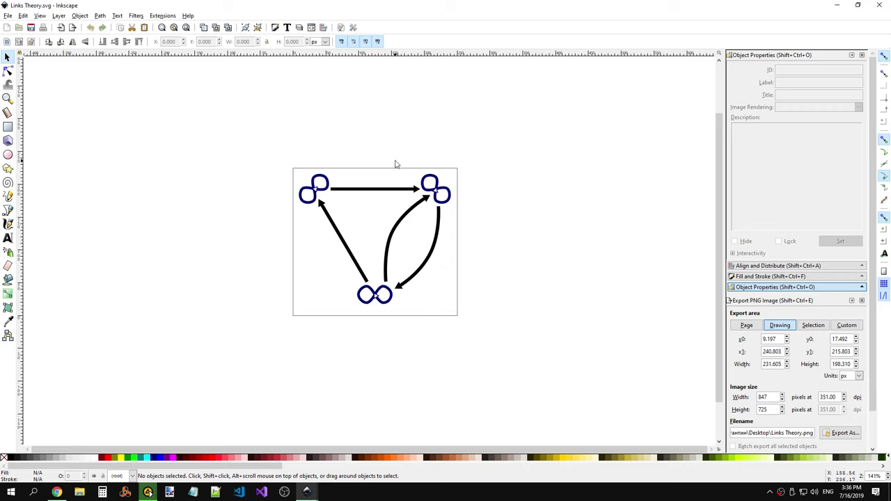
{"action": "left_click_drag", "start_coordinate": [272, 128], "coordinate": [501, 339]}
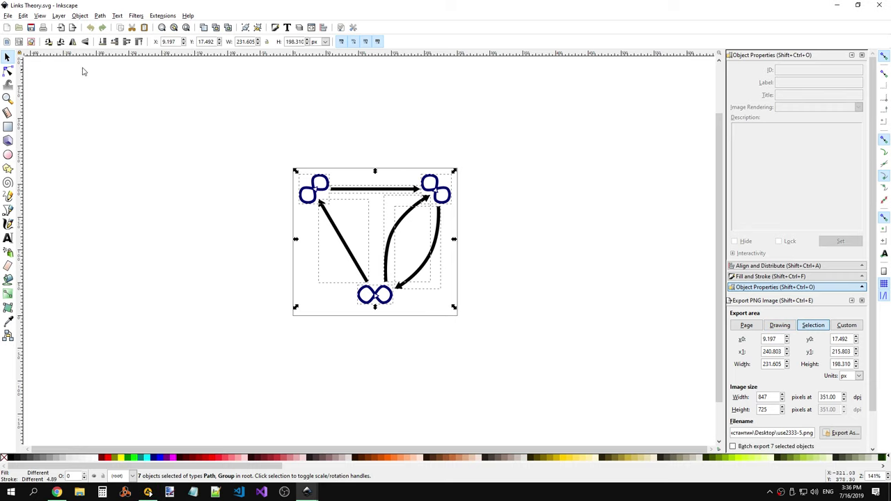
{"action": "right_click", "coordinate": [394, 228]}
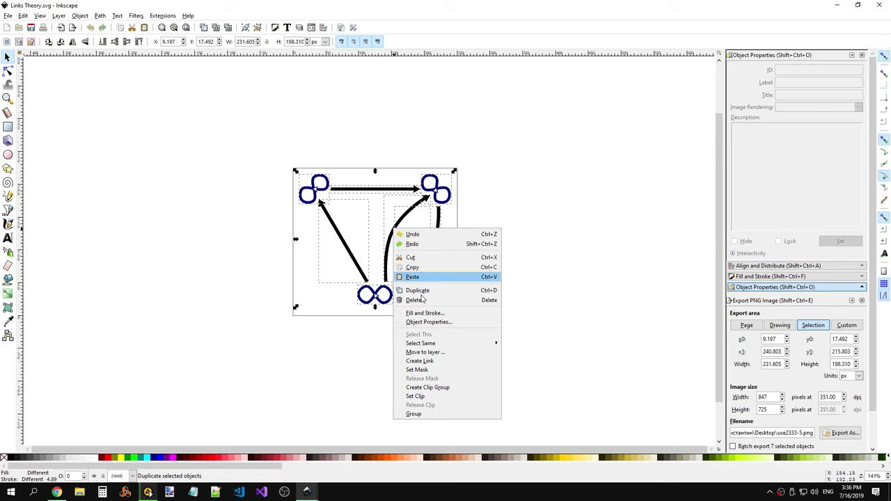
{"action": "left_click", "coordinate": [418, 411]}
{"action": "left_click", "coordinate": [411, 367]}
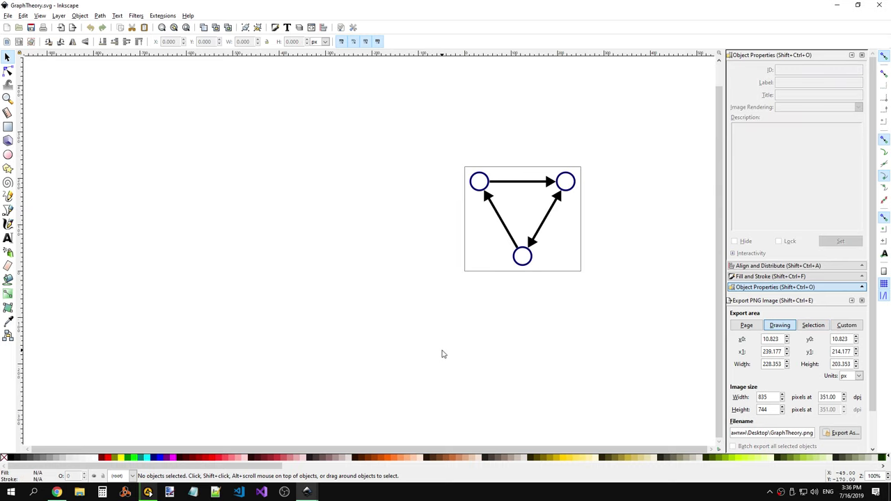
Step: Select all four Graph theory objects and group them
{"action": "key", "text": "ctrl+a"}
{"action": "right_click", "coordinate": [540, 239]}
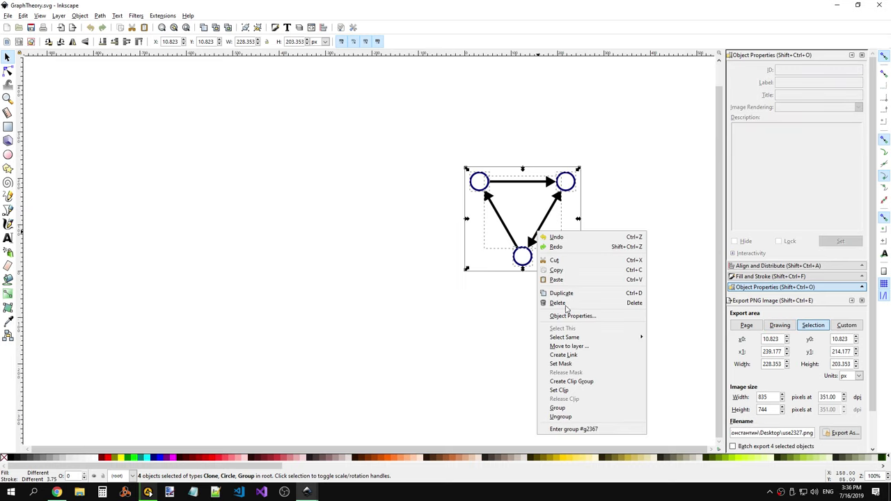
{"action": "left_click", "coordinate": [557, 416]}
{"action": "left_click", "coordinate": [469, 257]}
{"action": "left_click_drag", "start_coordinate": [420, 128], "coordinate": [645, 361]}
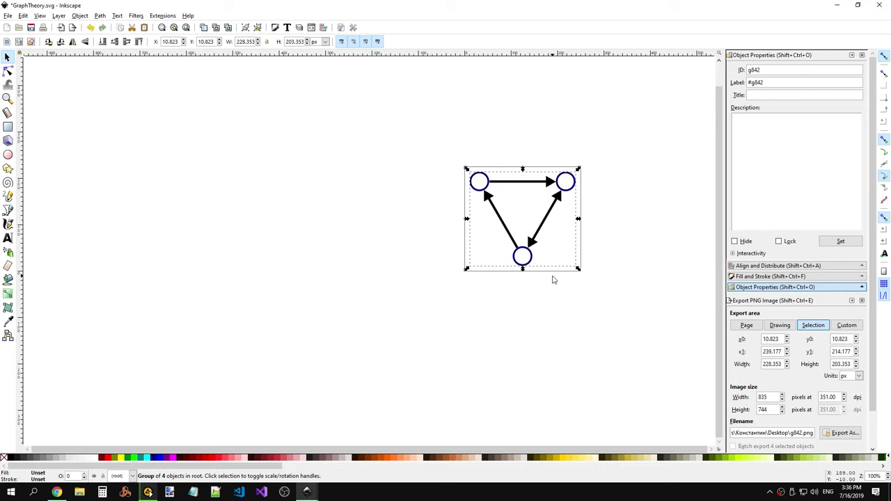
Step: Reselect the Graph theory triangle group and copy it
{"action": "key", "text": "ctrl+Tab"}
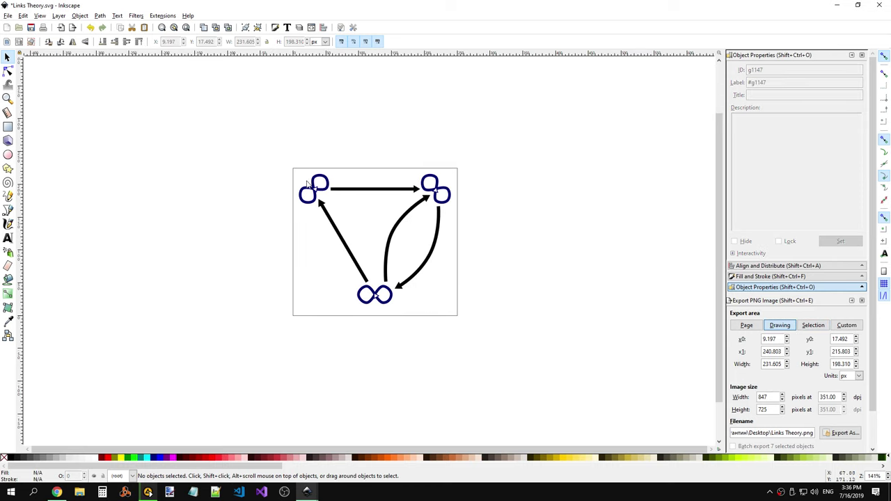
{"action": "left_click_drag", "start_coordinate": [259, 145], "coordinate": [483, 326]}
{"action": "left_click", "coordinate": [478, 301]}
{"action": "key", "text": "alt+Tab"}
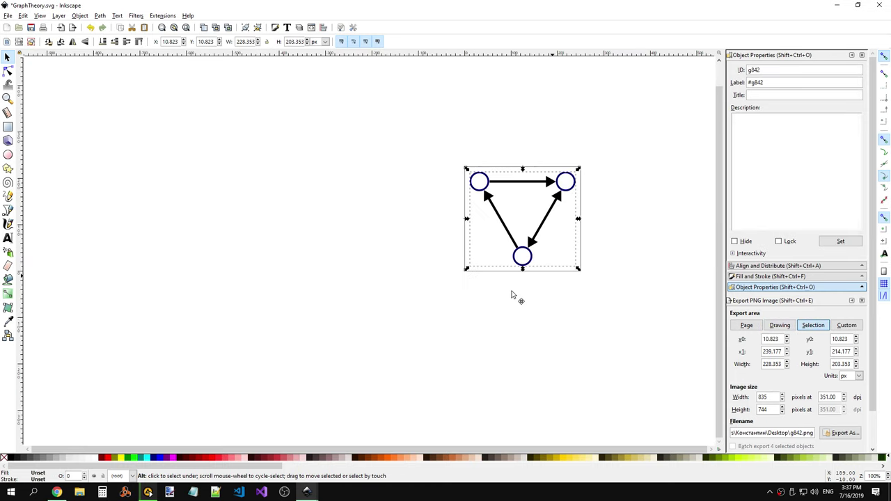
{"action": "left_click", "coordinate": [519, 222]}
{"action": "left_click_drag", "start_coordinate": [425, 119], "coordinate": [610, 301]}
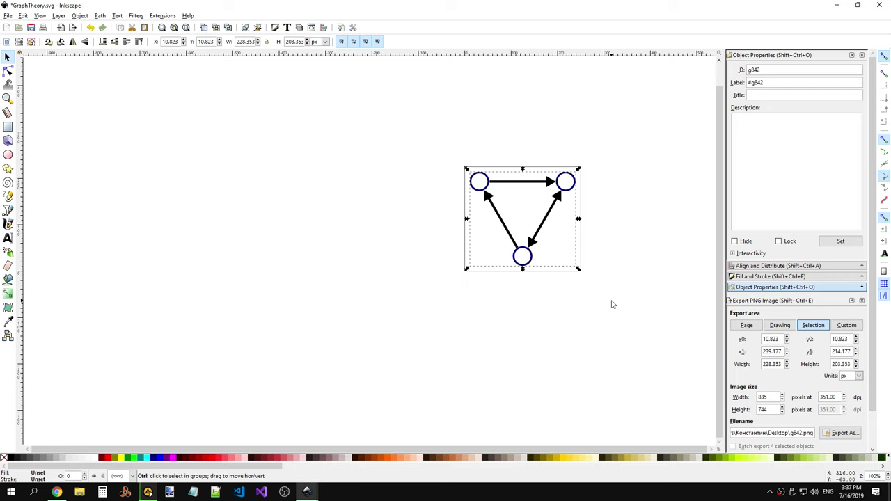
{"action": "key", "text": "ctrl+c"}
Step: Paste the Graph theory triangle and the copied Links Theory drawing into the new document
{"action": "left_click", "coordinate": [223, 449]}
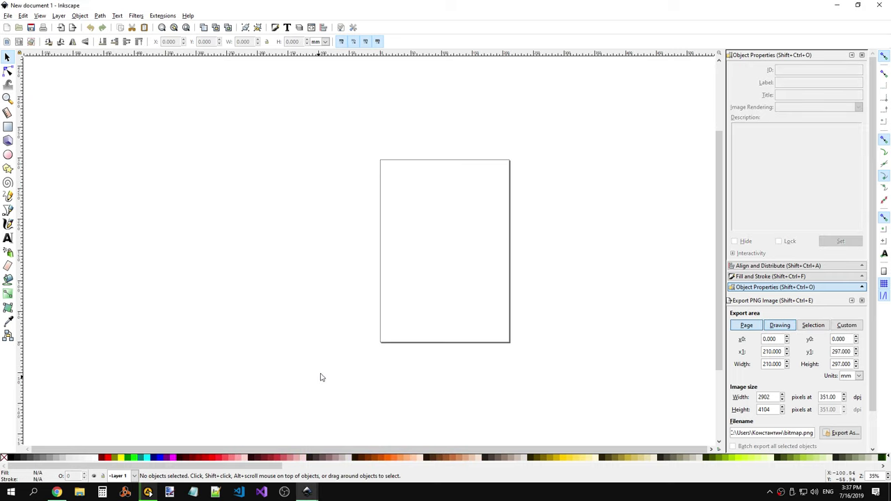
{"action": "key", "text": "ctrl+v"}
{"action": "key", "text": "alt+Tab"}
{"action": "key", "text": "alt+Tab"}
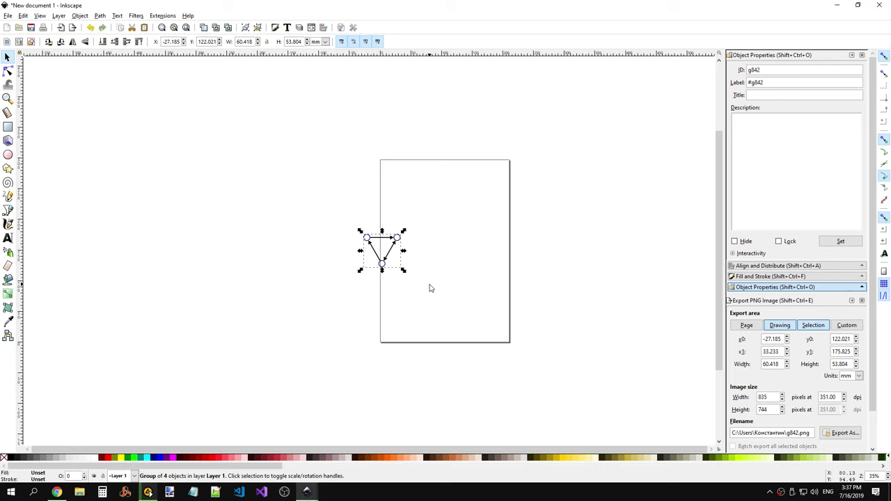
{"action": "key", "text": "alt+Tab"}
{"action": "key", "text": "alt+Tab"}
{"action": "key", "text": "alt+Tab"}
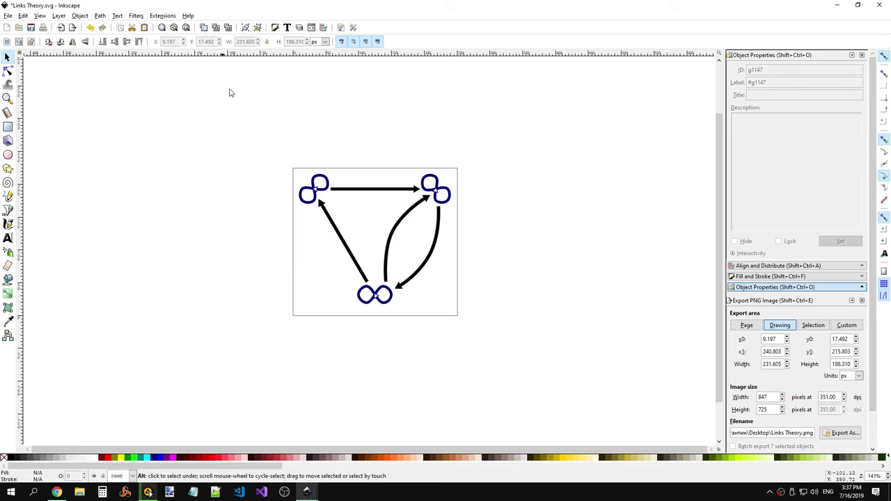
{"action": "key", "text": "ctrl+c"}
{"action": "key", "text": "alt+Tab"}
{"action": "key", "text": "alt+Tab"}
{"action": "key", "text": "alt+Tab"}
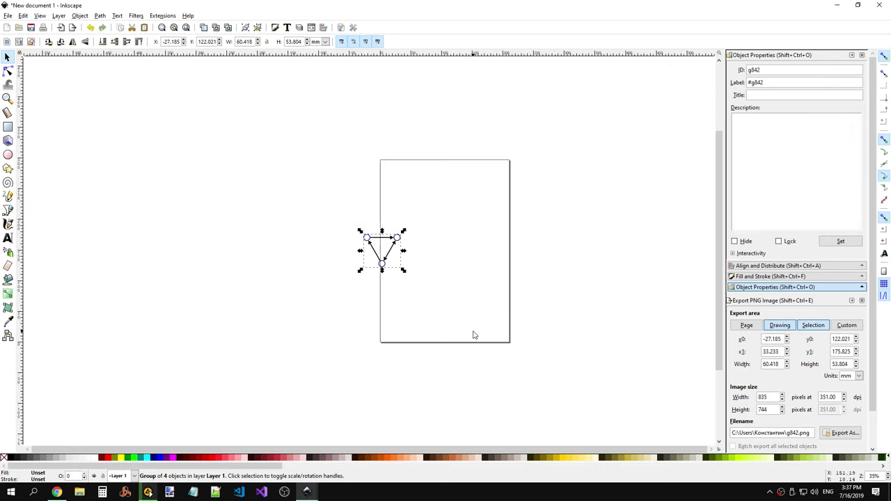
{"action": "key", "text": "ctrl+v"}
Step: Move the Links theory triangle beside the Graph theory triangle
{"action": "left_click_drag", "start_coordinate": [482, 339], "coordinate": [445, 258]}
{"action": "left_click", "coordinate": [446, 257]}
{"action": "left_click", "coordinate": [489, 300]}
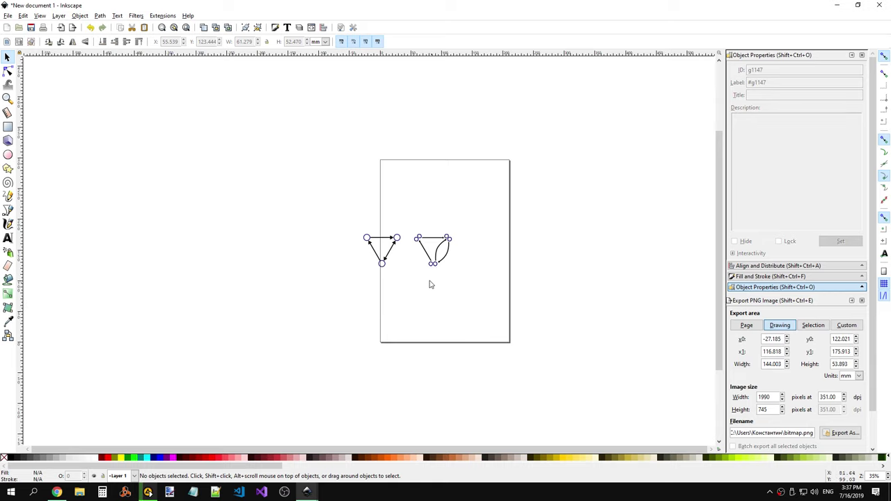
{"action": "scroll", "coordinate": [425, 275], "scroll_direction": "up", "scroll_amount": 5, "text": "ctrl"}
{"action": "scroll", "coordinate": [421, 276], "scroll_direction": "down", "scroll_amount": 2, "text": "ctrl"}
{"action": "scroll", "coordinate": [416, 258], "scroll_direction": "down", "scroll_amount": 3, "text": "ctrl"}
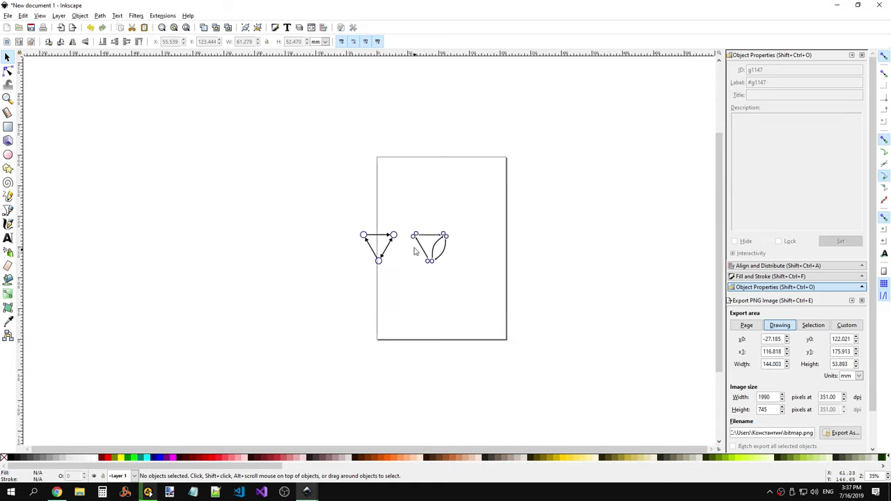
Step: Align both triangles at the same height with Align and Distribute
{"action": "left_click_drag", "start_coordinate": [354, 214], "coordinate": [480, 271]}
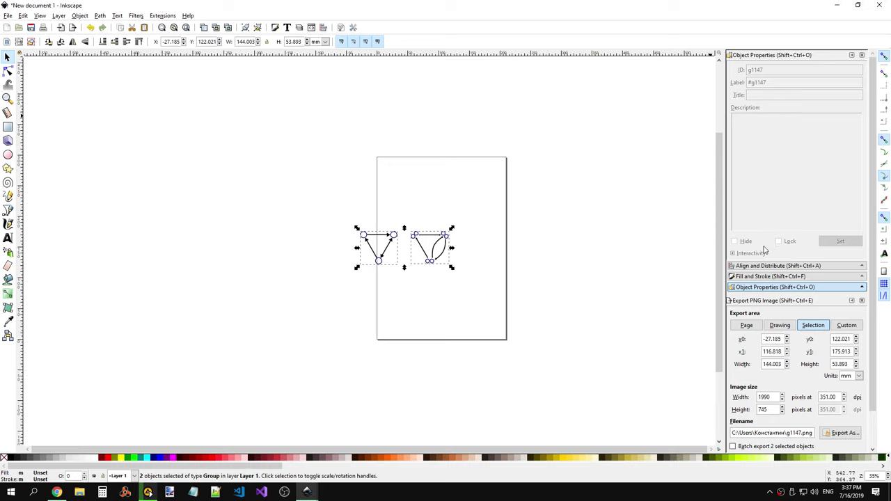
{"action": "left_click", "coordinate": [764, 265]}
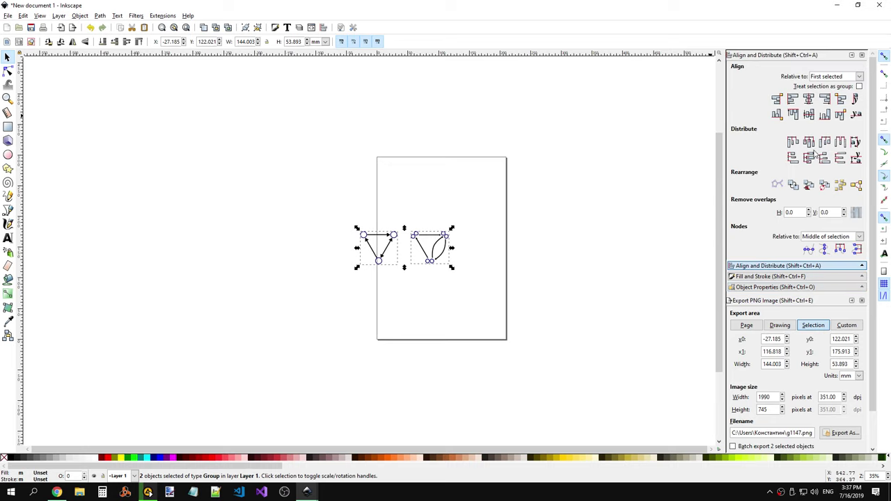
{"action": "left_click", "coordinate": [811, 116]}
{"action": "left_click", "coordinate": [509, 259]}
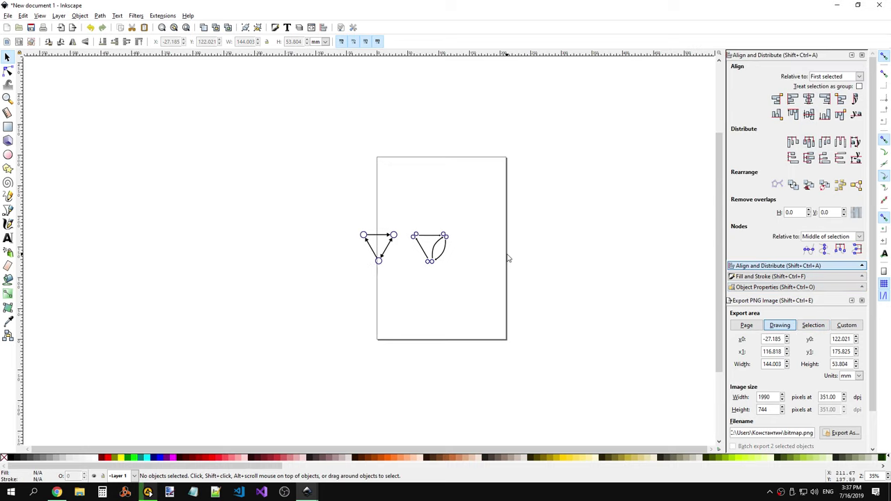
{"action": "left_click_drag", "start_coordinate": [324, 205], "coordinate": [454, 269]}
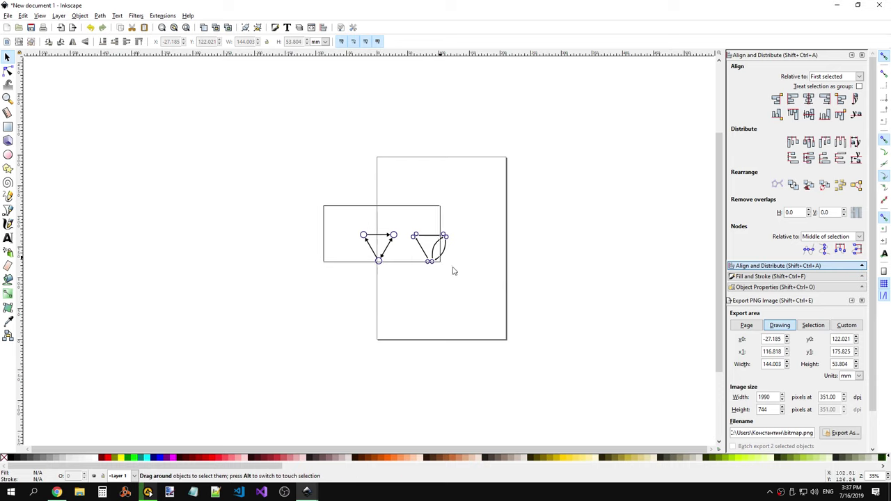
{"action": "left_click", "coordinate": [505, 310]}
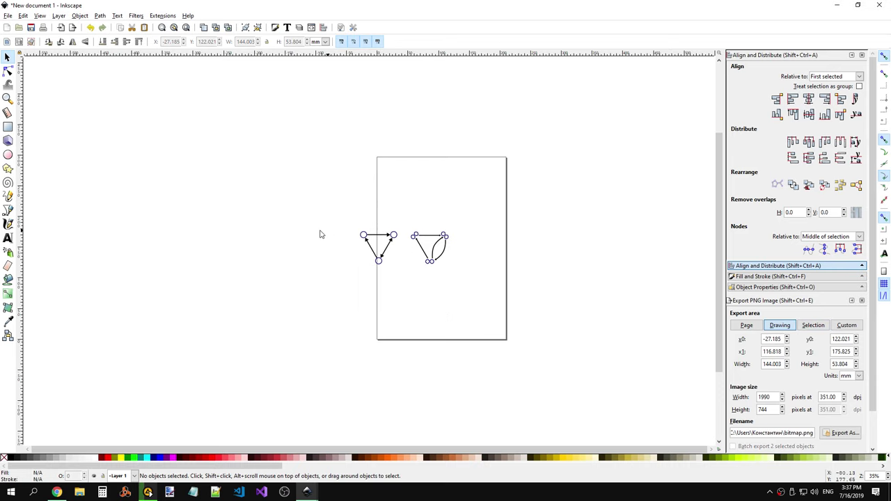
Step: Add the text labels "Graph Theory" and "Links Theory" under the left and right triangles
{"action": "left_click", "coordinate": [7, 238]}
{"action": "left_click", "coordinate": [335, 279]}
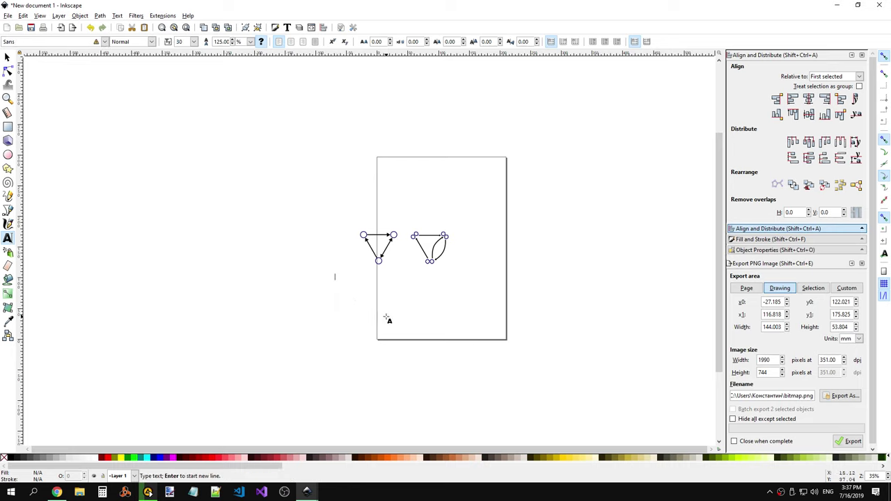
{"action": "type", "text": "Gra"}
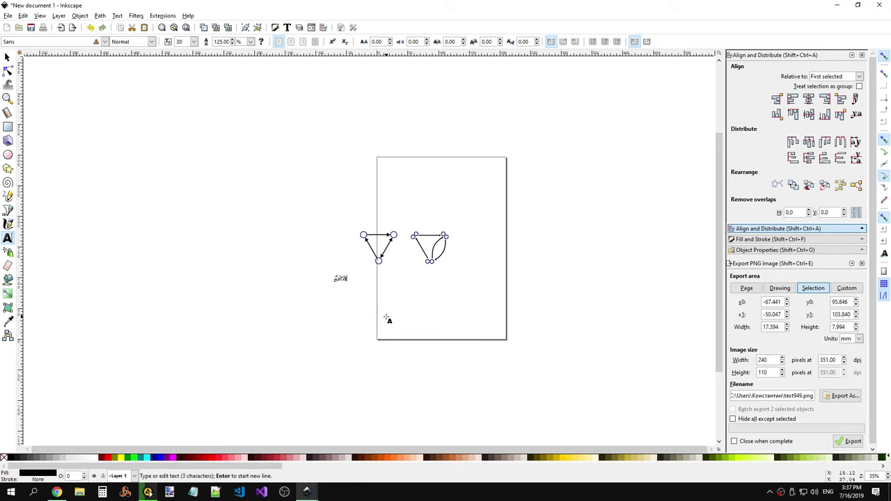
{"action": "type", "text": "ph"}
{"action": "key", "text": "BackSpace"}
{"action": "key", "text": "BackSpace"}
{"action": "type", "text": "o"}
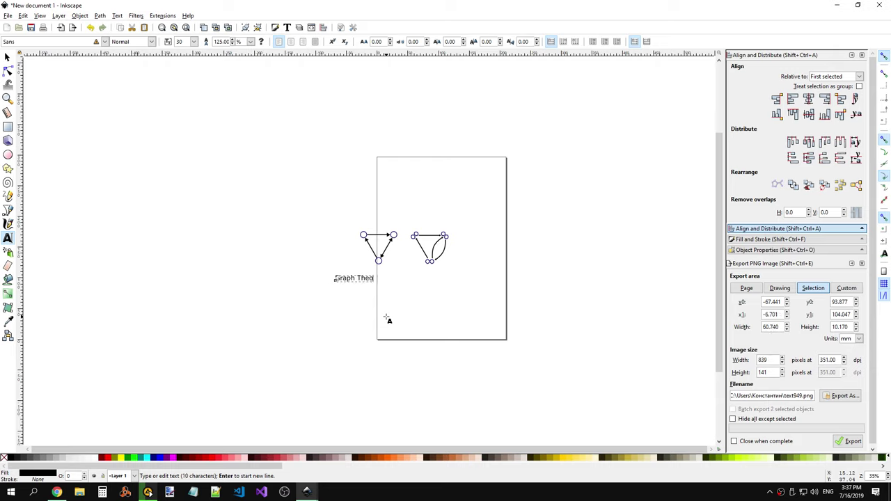
{"action": "type", "text": "ry"}
{"action": "key", "text": "Escape"}
{"action": "left_click", "coordinate": [429, 291]}
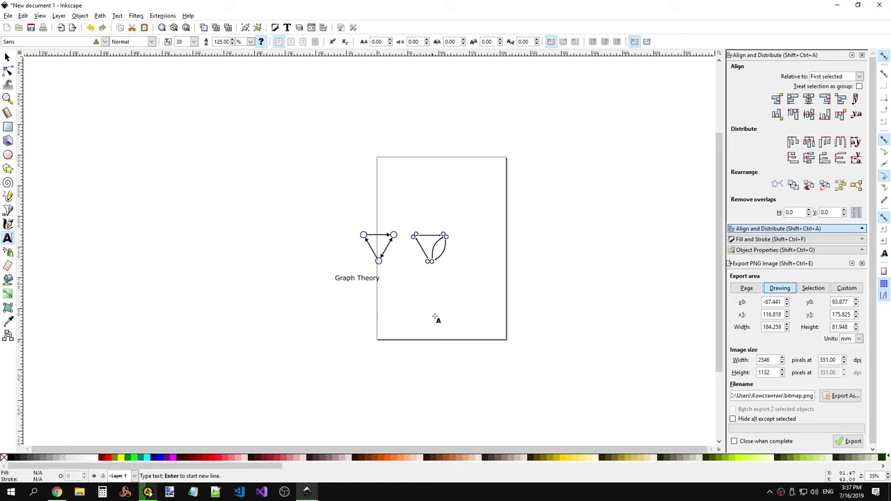
{"action": "type", "text": "Links "}
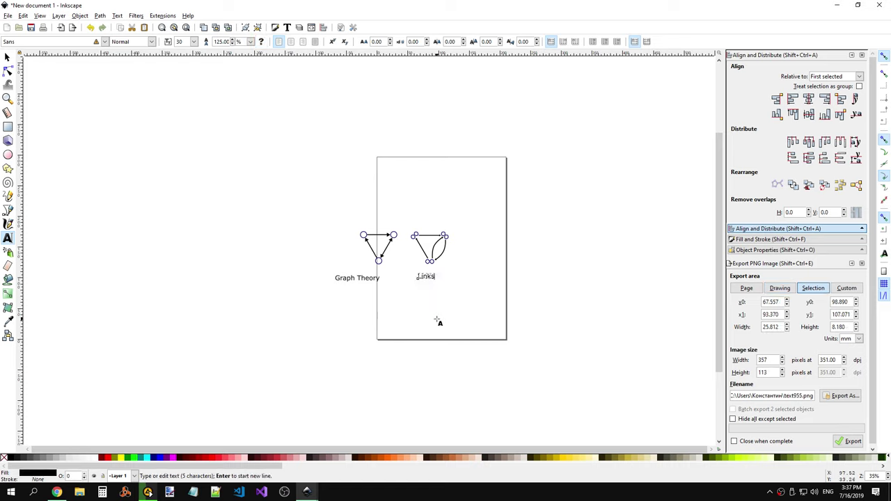
{"action": "type", "text": "Theory"}
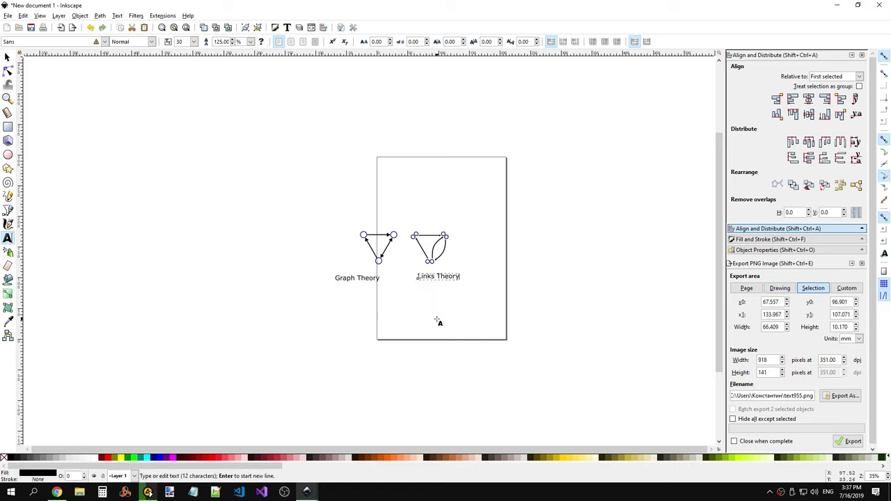
{"action": "left_click", "coordinate": [443, 325]}
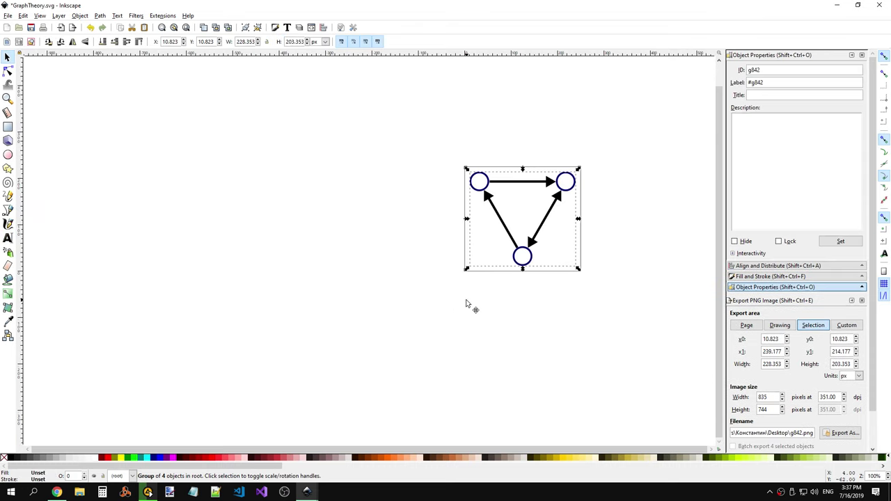
Step: Set the Graph Theory label's font to Calibri and reopen the font list for Links Theory
{"action": "left_click", "coordinate": [8, 58]}
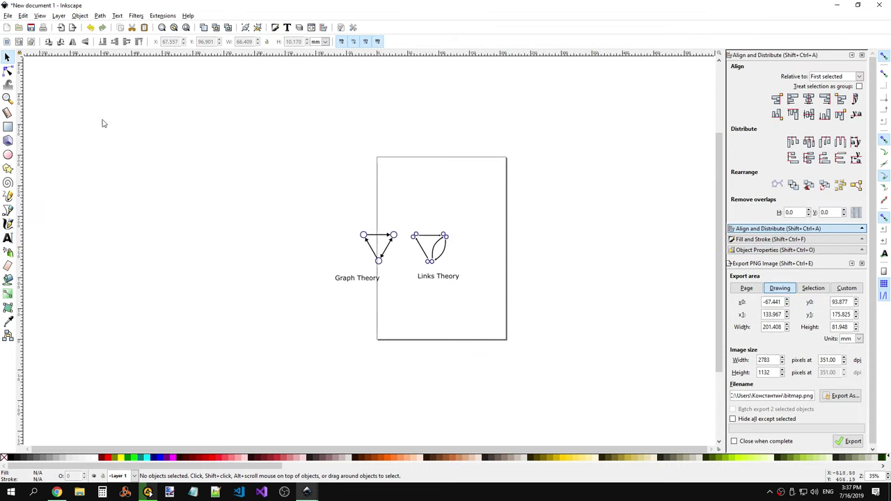
{"action": "left_click", "coordinate": [341, 282]}
{"action": "double_click", "coordinate": [342, 279]}
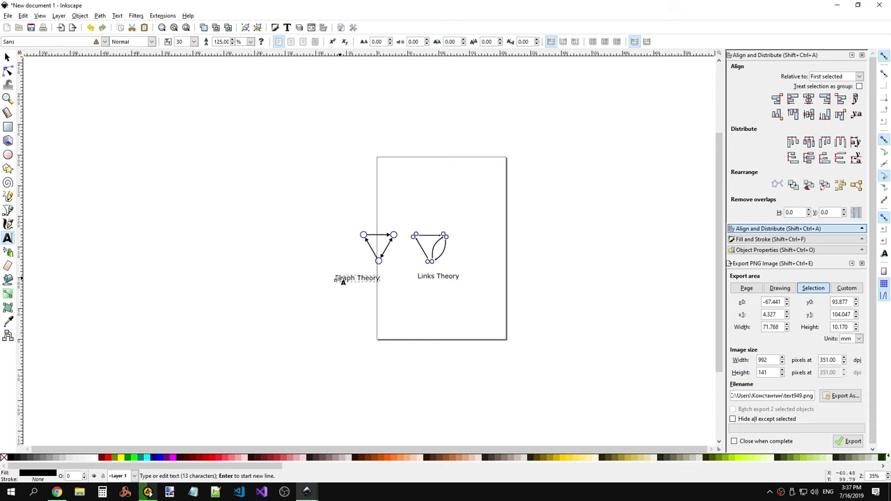
{"action": "left_click", "coordinate": [350, 303]}
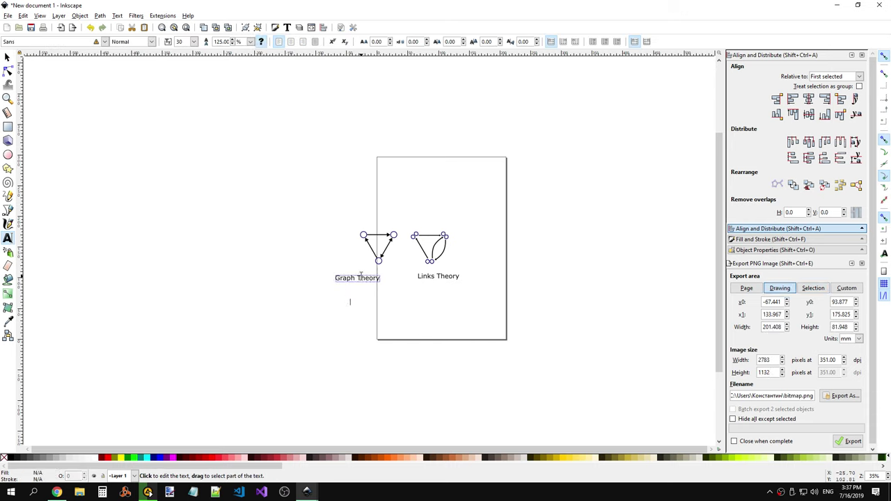
{"action": "left_click", "coordinate": [105, 42]}
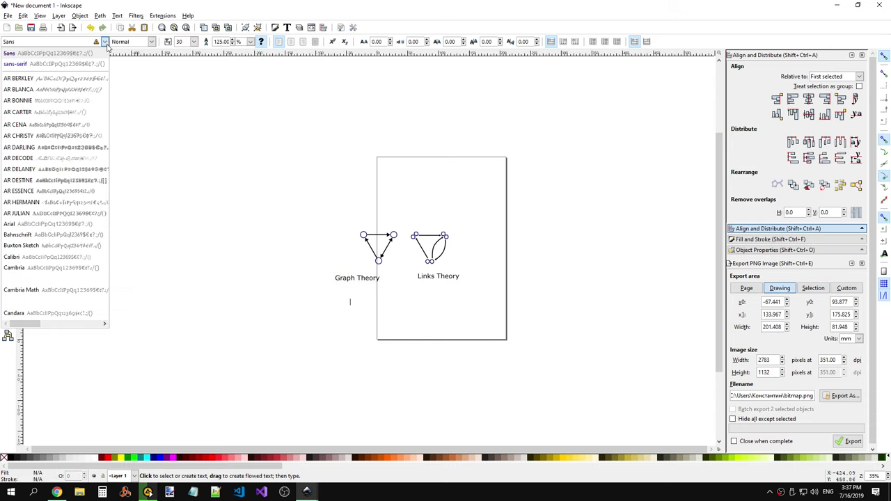
{"action": "left_click", "coordinate": [41, 258]}
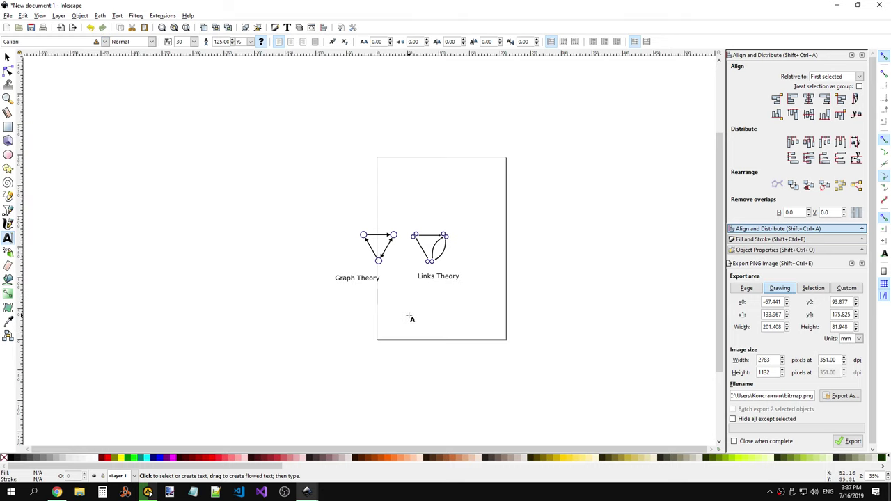
{"action": "left_click", "coordinate": [351, 277]}
{"action": "left_click", "coordinate": [436, 277]}
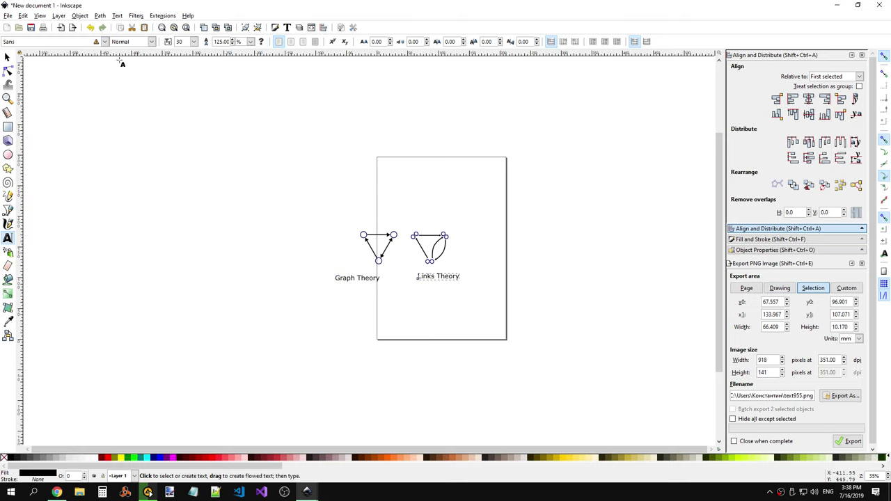
{"action": "left_click", "coordinate": [103, 42]}
Step: Change the Links Theory label's font to Calibri
{"action": "left_click", "coordinate": [32, 269]}
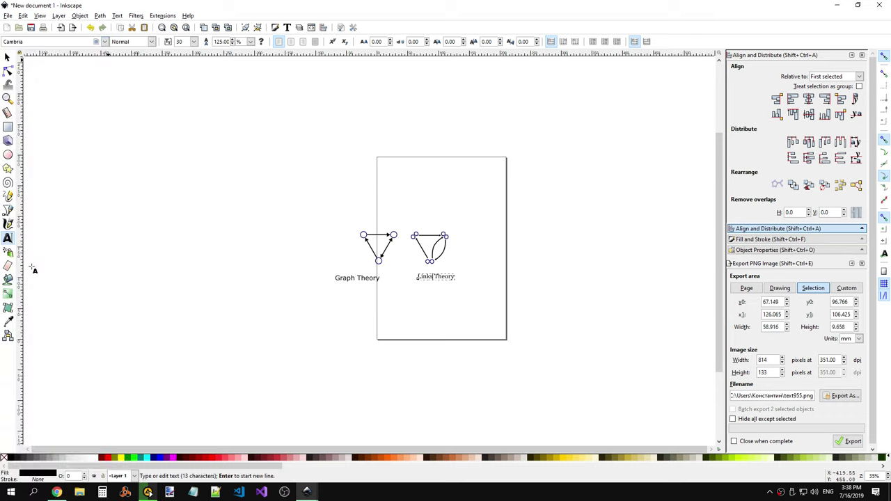
{"action": "left_click_drag", "start_coordinate": [51, 71], "coordinate": [52, 74]}
{"action": "left_click", "coordinate": [103, 42]}
{"action": "left_click", "coordinate": [44, 225]}
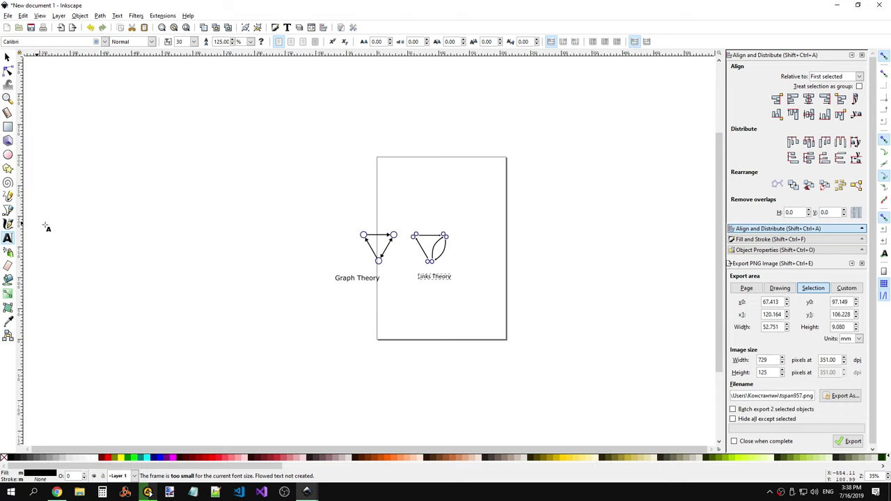
{"action": "left_click", "coordinate": [463, 281]}
Step: Resize the Graph Theory label from 18 up to about 24 pt
{"action": "left_click", "coordinate": [360, 280]}
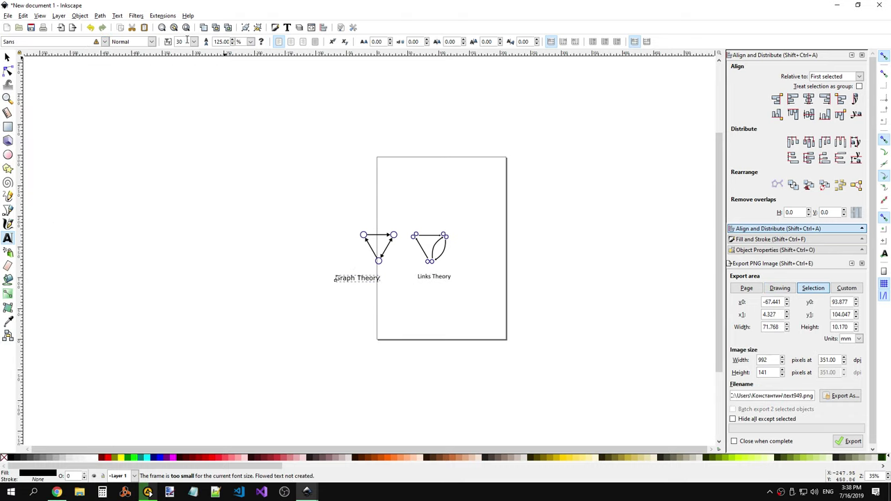
{"action": "left_click", "coordinate": [194, 42]}
{"action": "left_click", "coordinate": [195, 159]}
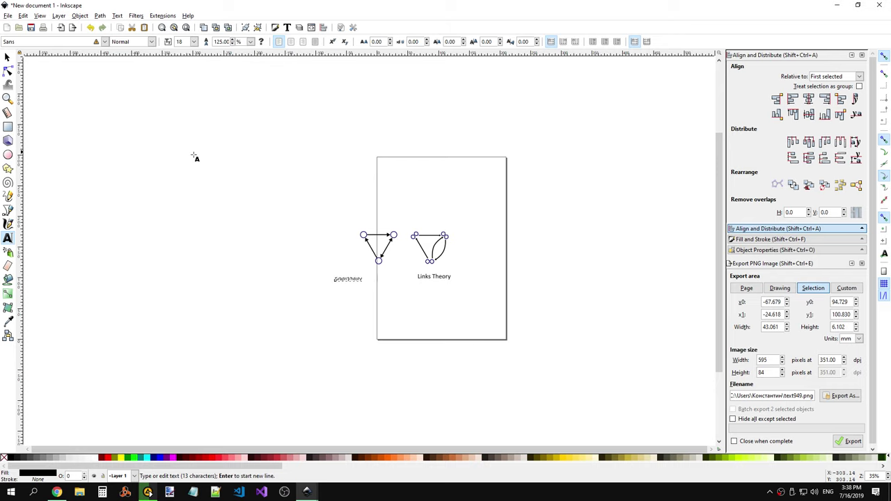
{"action": "left_click", "coordinate": [195, 42]}
{"action": "left_click", "coordinate": [434, 211]}
{"action": "scroll", "coordinate": [413, 289], "scroll_direction": "up", "scroll_amount": 3, "text": "ctrl"}
{"action": "left_click", "coordinate": [193, 41]}
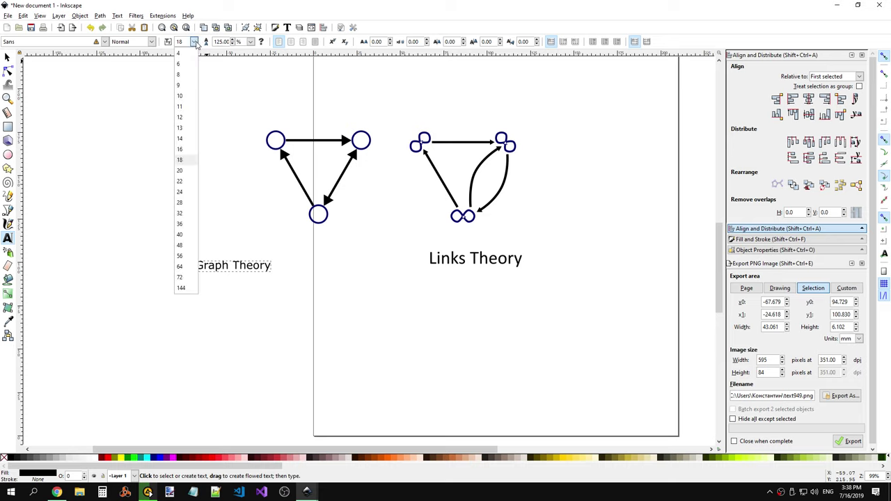
{"action": "left_click", "coordinate": [180, 191]}
Step: Shrink Links Theory to about 24 pt and nudge Graph Theory slightly larger to match
{"action": "left_click", "coordinate": [468, 258]}
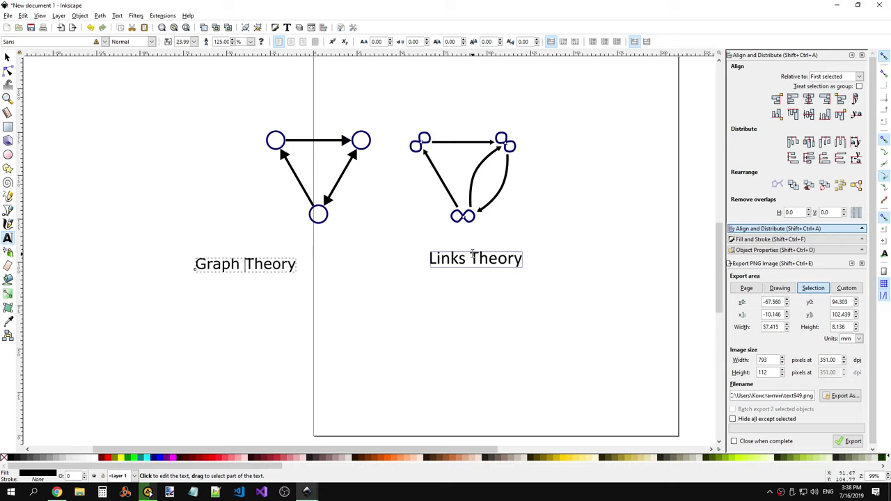
{"action": "left_click", "coordinate": [194, 42]}
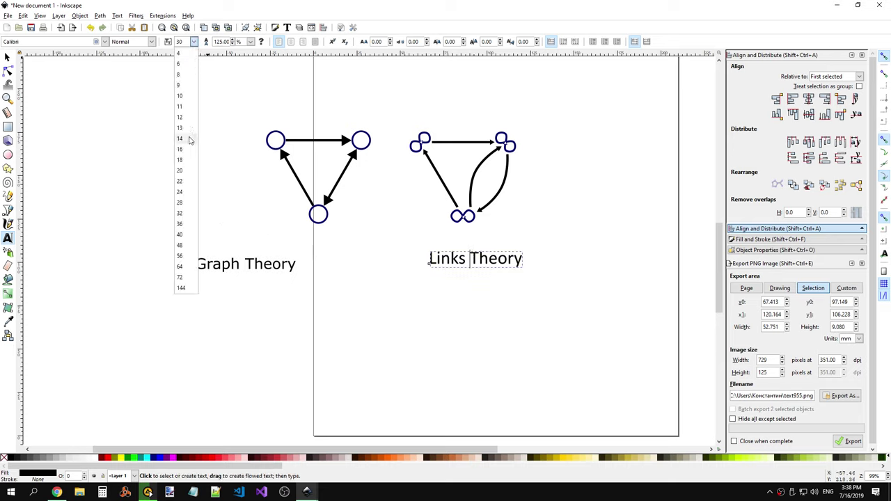
{"action": "left_click", "coordinate": [185, 189]}
{"action": "left_click", "coordinate": [258, 266]}
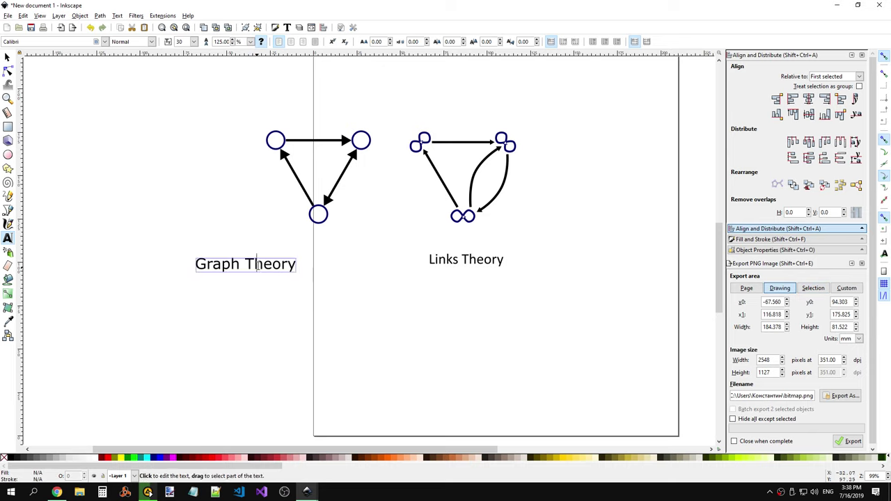
{"action": "left_click", "coordinate": [195, 43]}
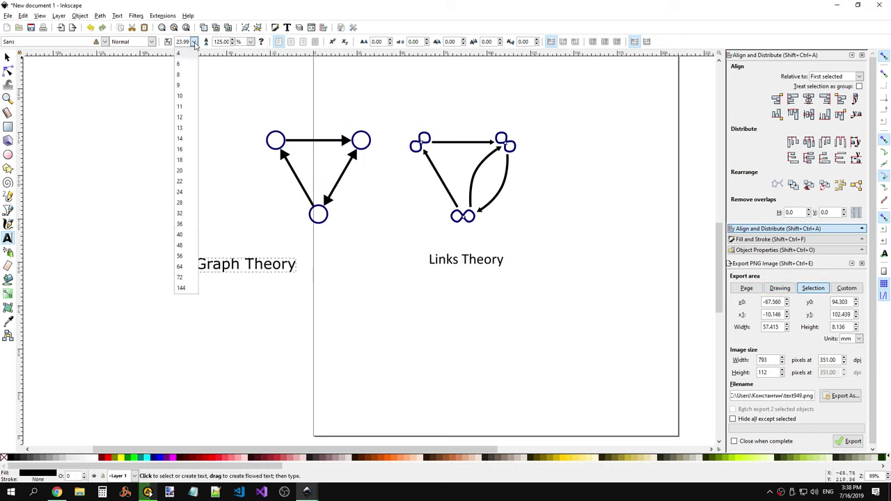
{"action": "left_click", "coordinate": [180, 191]}
{"action": "left_click", "coordinate": [247, 206]}
Step: Set the Graph Theory label's font to Calibri as well
{"action": "left_click", "coordinate": [432, 259]}
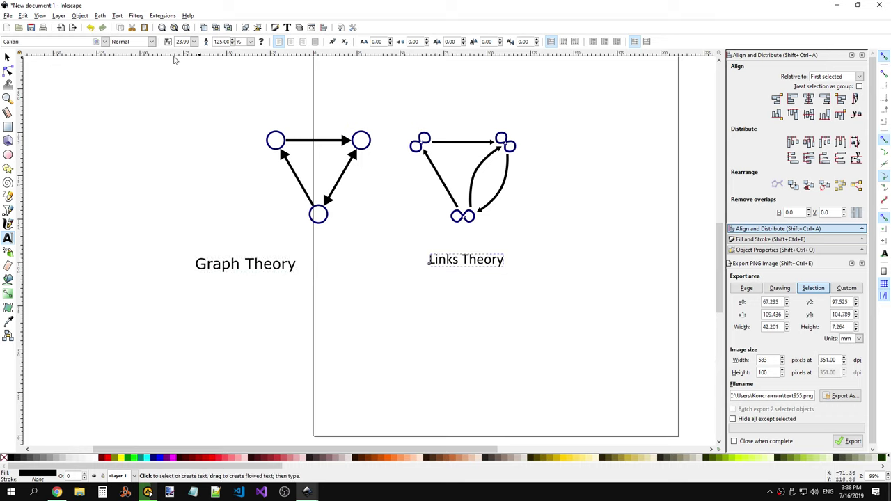
{"action": "left_click", "coordinate": [242, 264]}
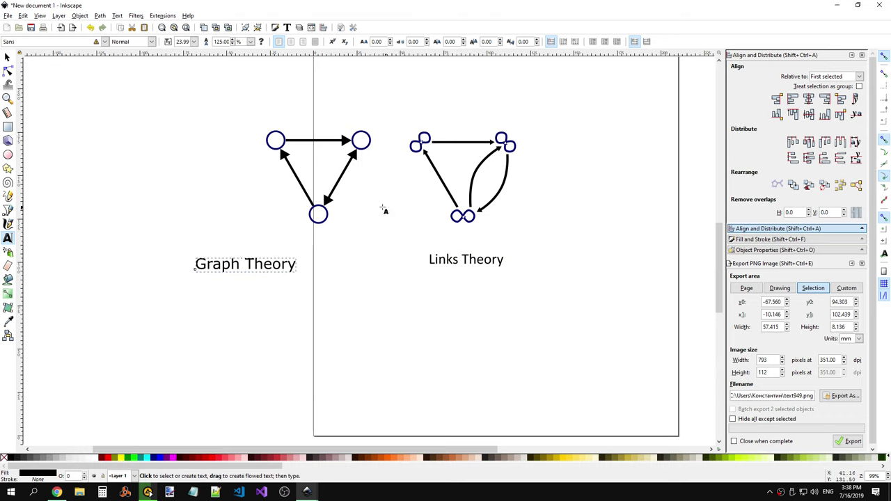
{"action": "left_click", "coordinate": [105, 42]}
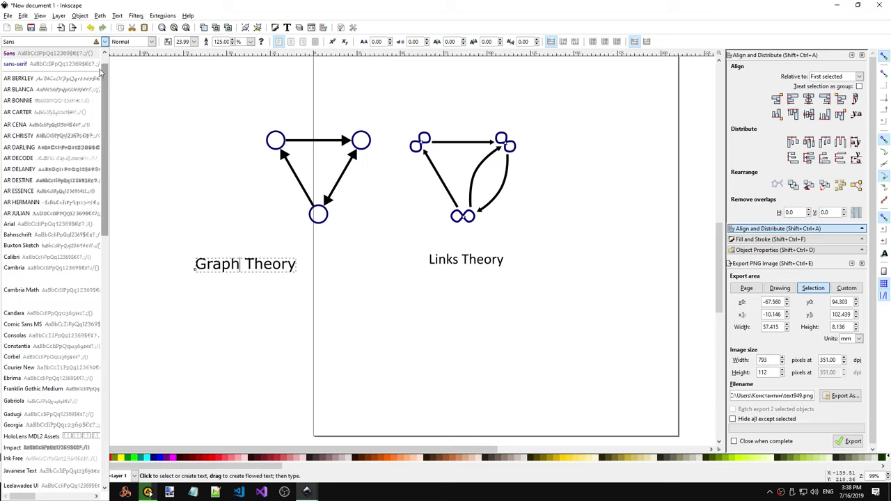
{"action": "left_click", "coordinate": [39, 255]}
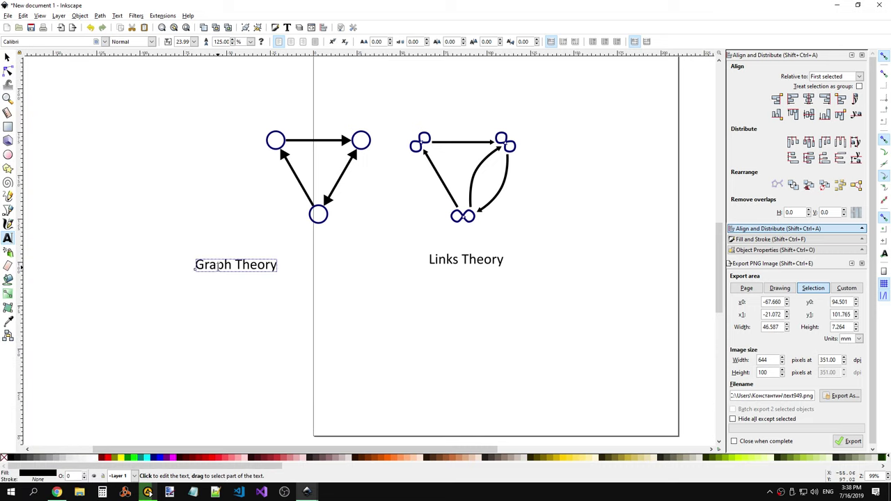
{"action": "left_click", "coordinate": [429, 259]}
Step: Move Graph Theory under its triangle graph and centre it on the vertical axis
{"action": "left_click", "coordinate": [11, 59]}
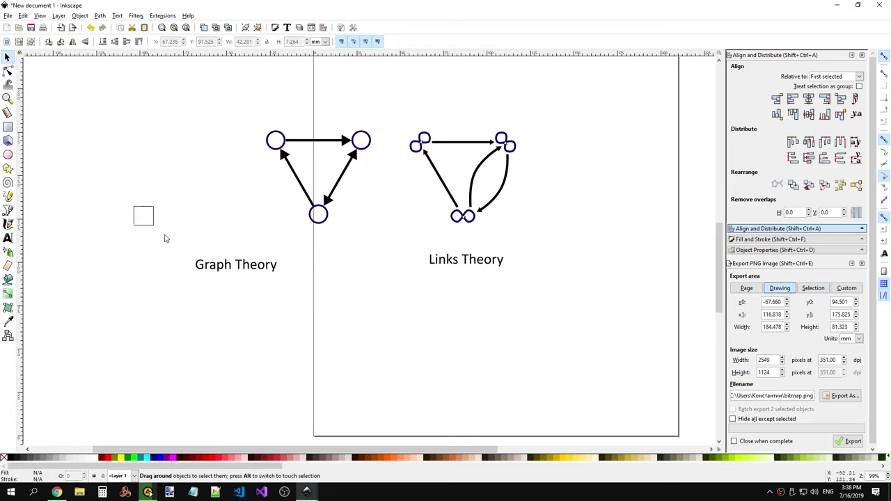
{"action": "left_click", "coordinate": [256, 272]}
{"action": "left_click_drag", "start_coordinate": [237, 274], "coordinate": [323, 287]}
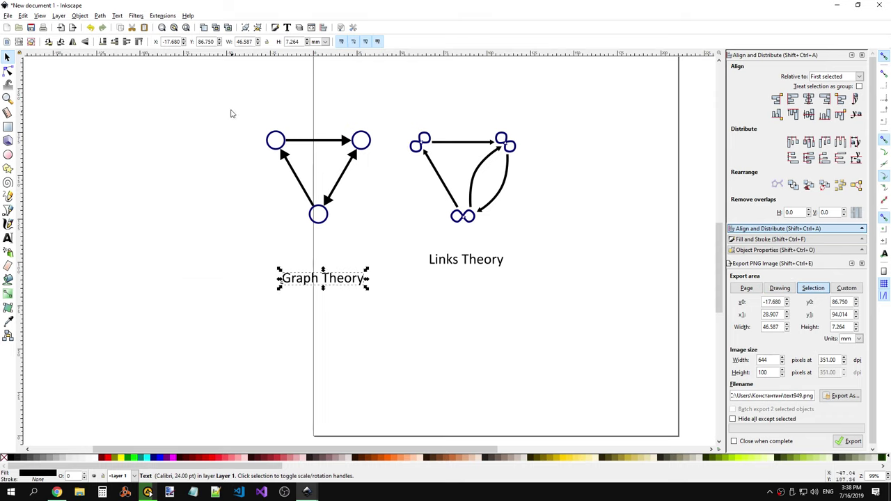
{"action": "mouse_move", "coordinate": [231, 112]}
{"action": "left_mouse_down"}
{"action": "mouse_move", "coordinate": [380, 328]}
{"action": "mouse_move", "coordinate": [308, 245]}
{"action": "left_mouse_up"}
{"action": "left_click", "coordinate": [384, 311]}
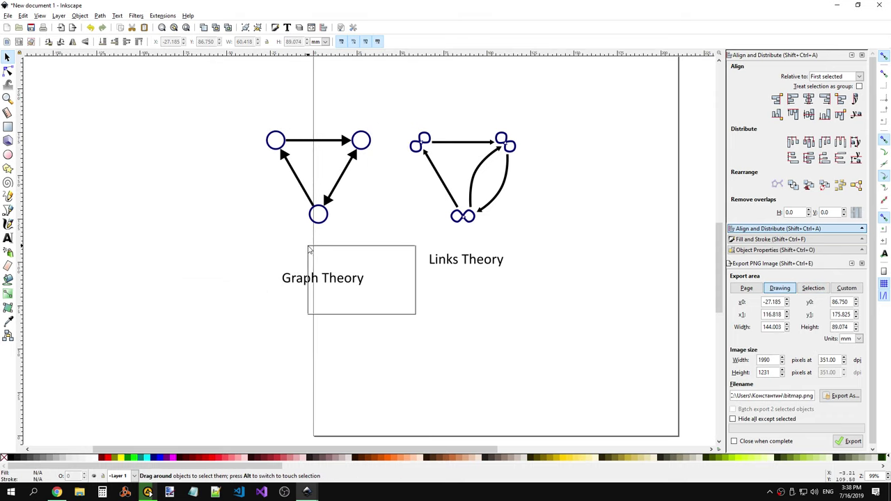
{"action": "left_click_drag", "start_coordinate": [247, 130], "coordinate": [380, 237]}
{"action": "left_click", "coordinate": [353, 279], "text": "shift"}
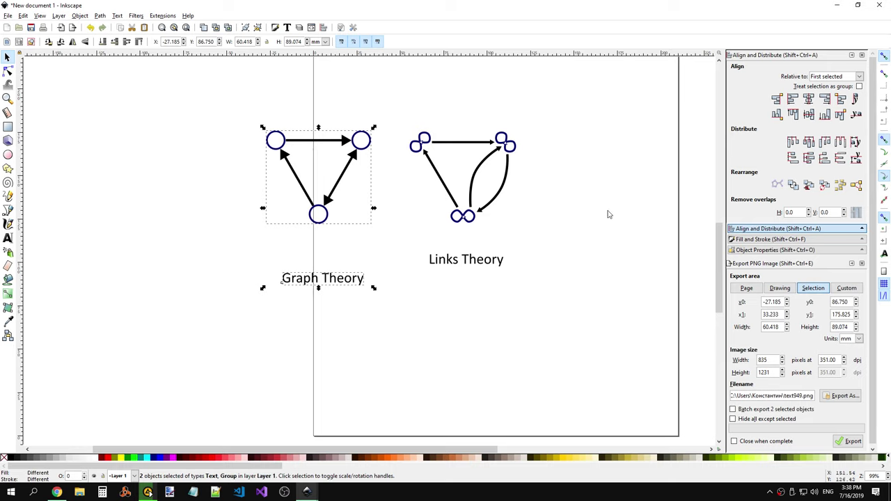
{"action": "left_click", "coordinate": [808, 99]}
{"action": "left_click", "coordinate": [627, 285]}
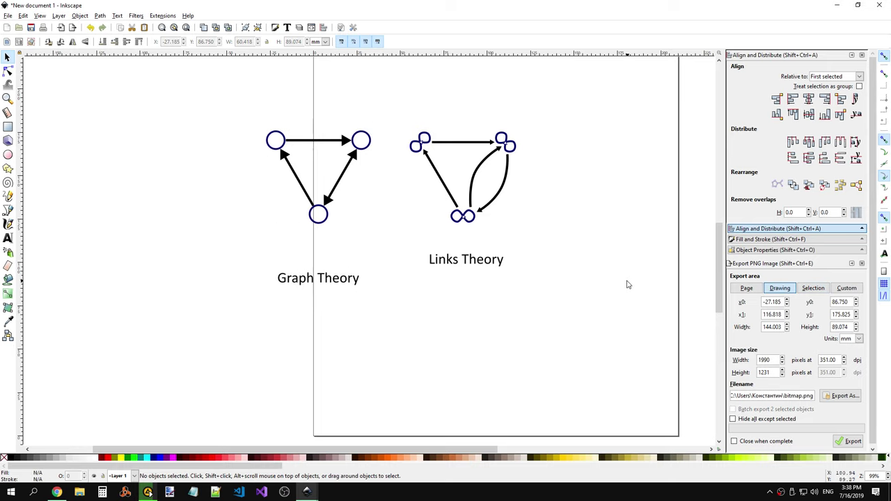
Step: Move Links Theory up beneath its graph and select its word 'Theory'
{"action": "left_click_drag", "start_coordinate": [418, 122], "coordinate": [547, 239]}
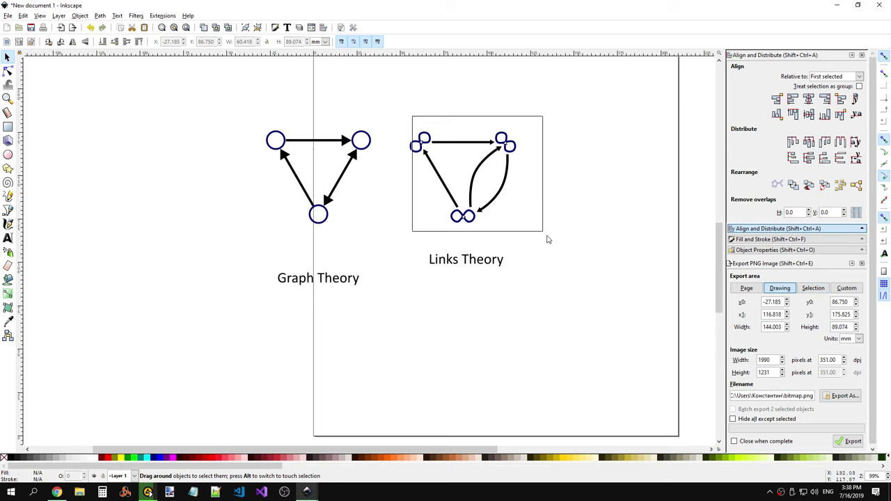
{"action": "left_click_drag", "start_coordinate": [478, 269], "coordinate": [478, 256]}
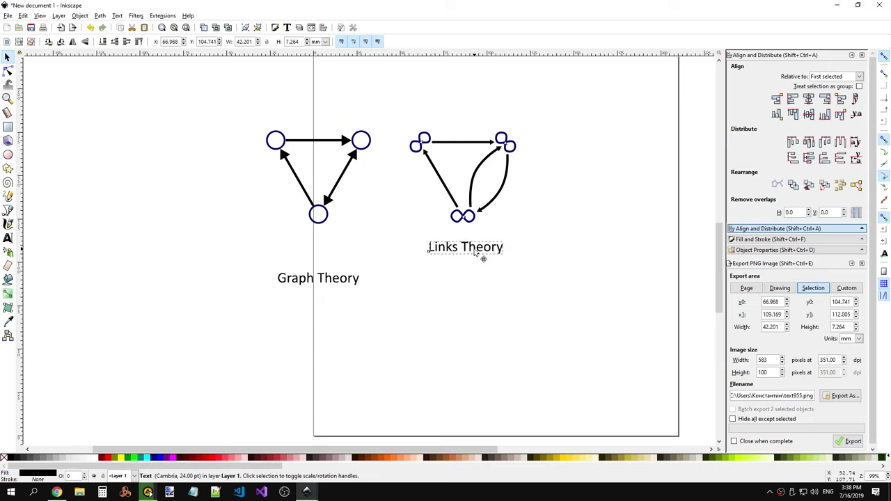
{"action": "left_click", "coordinate": [516, 246]}
{"action": "key", "text": "alt+Tab"}
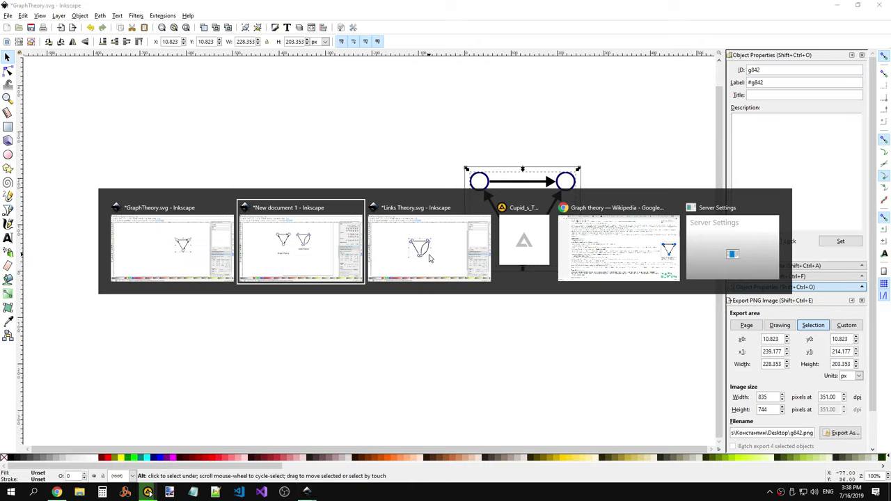
{"action": "double_click", "coordinate": [499, 248]}
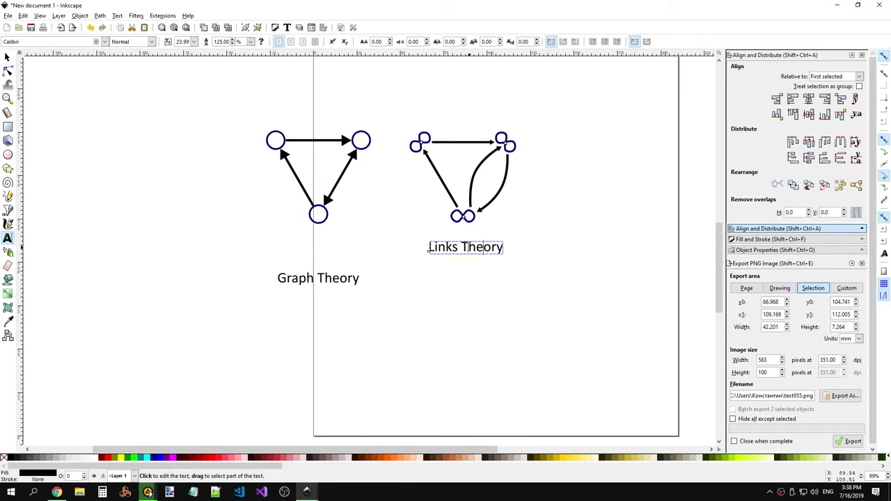
{"action": "double_click", "coordinate": [500, 249]}
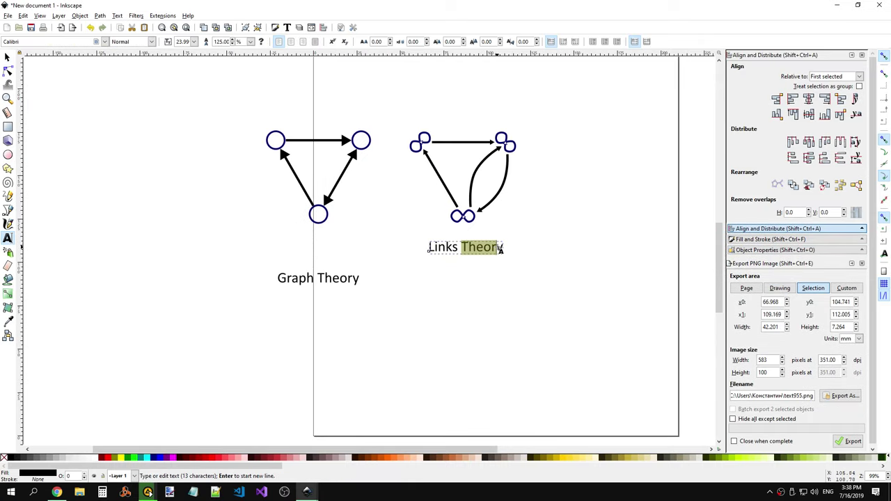
{"action": "left_click", "coordinate": [57, 492]}
Step: Search 'Theory' in a new Chrome tab, then clear the search box
{"action": "left_click", "coordinate": [794, 8]}
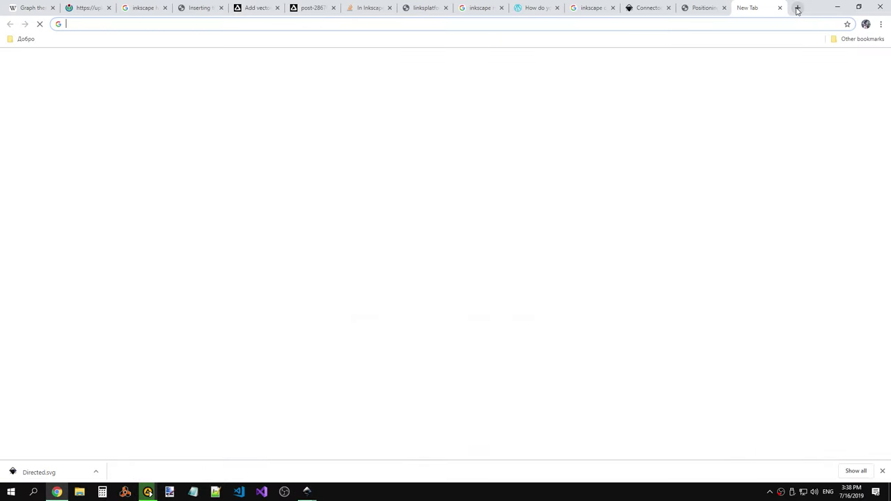
{"action": "type", "text": "Theory"}
{"action": "key", "text": "Return"}
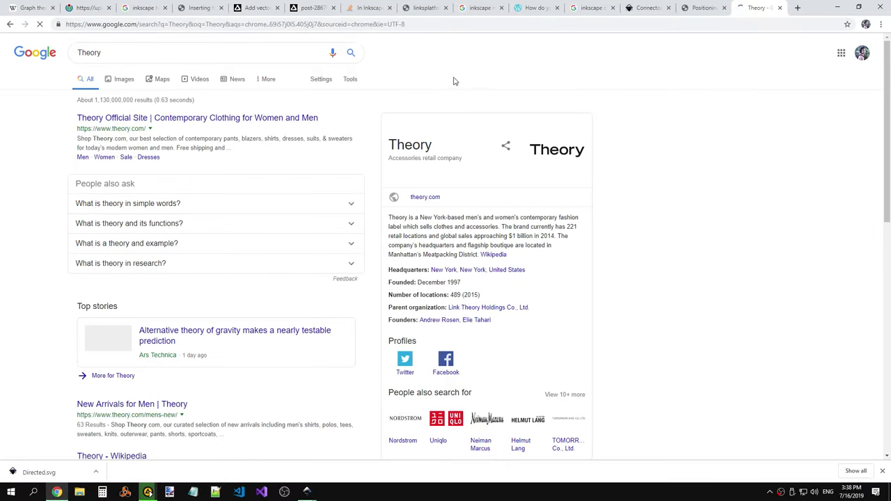
{"action": "left_click", "coordinate": [163, 55]}
{"action": "key", "text": "ctrl+a"}
{"action": "key", "text": "BackSpace"}
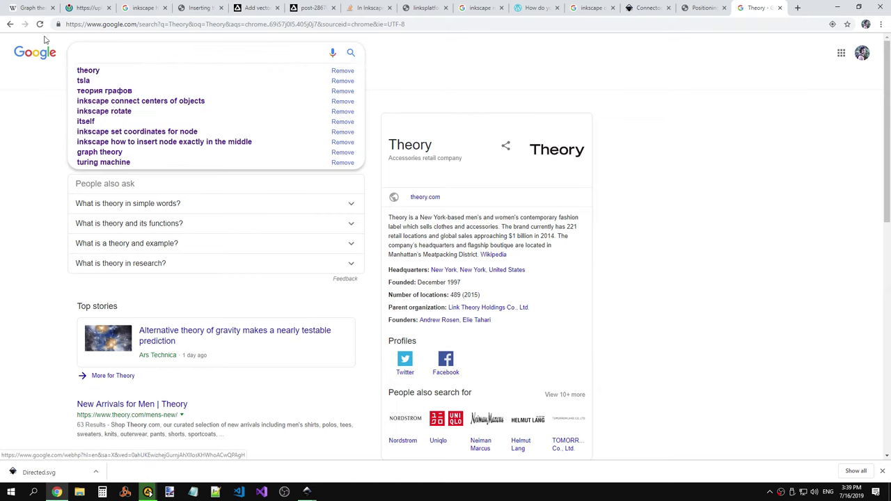
Step: Copy lowercase 'theory' from the Wikipedia Graph theory page address
{"action": "key", "text": "ctrl+1"}
{"action": "left_click", "coordinate": [186, 24]}
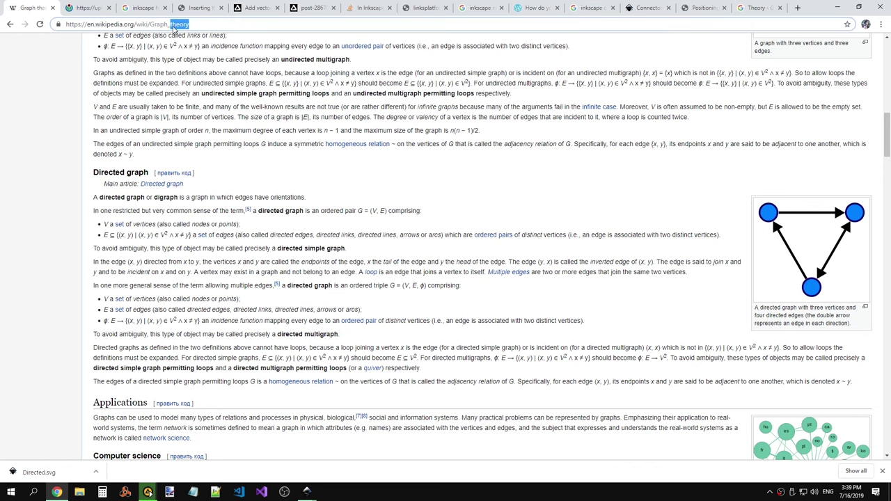
{"action": "key", "text": "ctrl+c"}
{"action": "key", "text": "alt+Tab"}
Step: Paste 'theory' so the right caption reads 'Links theory'
{"action": "key", "text": "ctrl+v"}
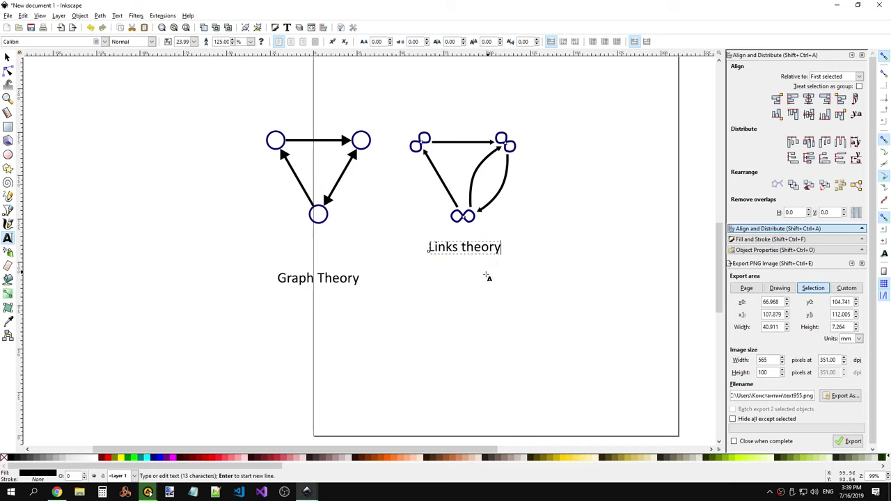
{"action": "left_click", "coordinate": [357, 278]}
{"action": "key", "text": "alt+Tab"}
{"action": "scroll", "coordinate": [344, 236], "scroll_direction": "up", "scroll_amount": 13}
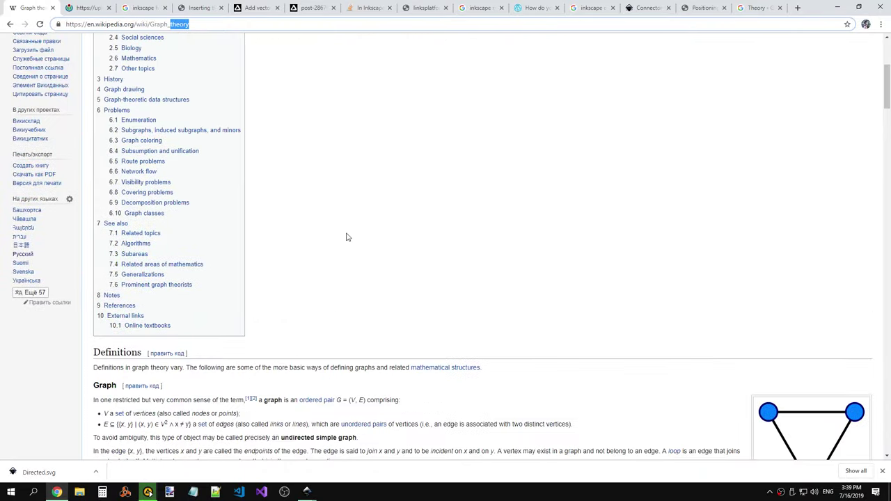
{"action": "key", "text": "alt+Tab"}
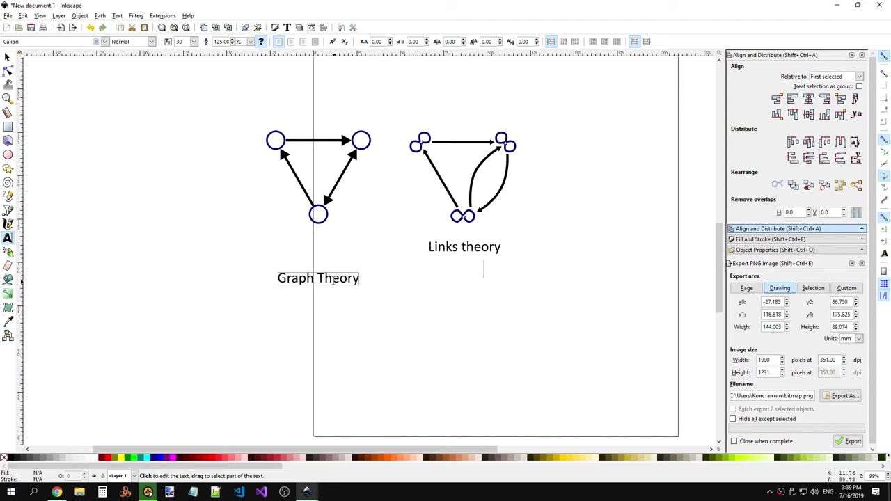
Step: Retype 'Theory' as lowercase 'theory' in the Graph Theory label, checking Wikipedia's spelling
{"action": "mouse_move", "coordinate": [360, 278]}
{"action": "left_mouse_down"}
{"action": "mouse_move", "coordinate": [317, 278]}
{"action": "mouse_move", "coordinate": [359, 278]}
{"action": "left_mouse_up"}
{"action": "left_click", "coordinate": [317, 279]}
{"action": "type", "text": "theory"}
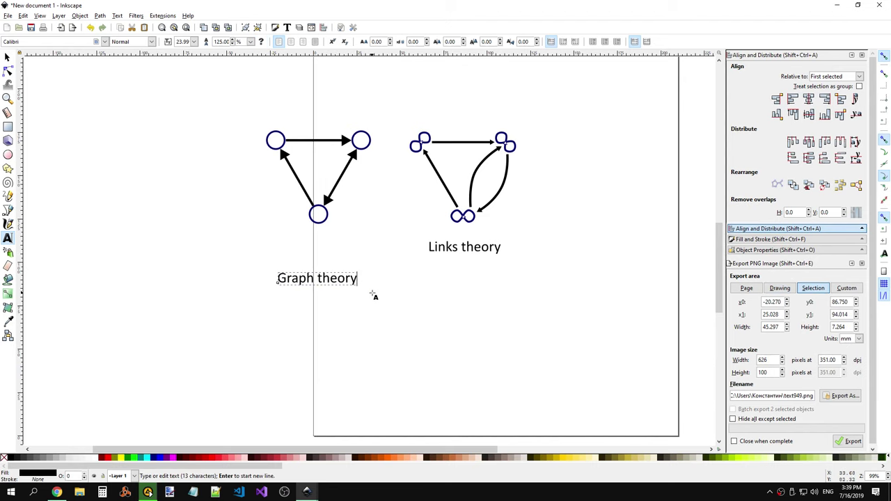
{"action": "left_click", "coordinate": [372, 299]}
{"action": "key", "text": "alt+Tab"}
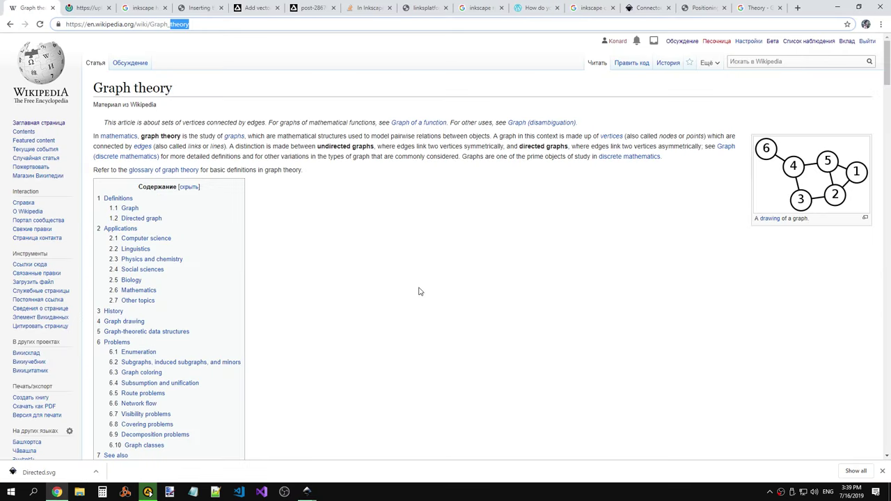
{"action": "key", "text": "alt+Tab"}
Step: Review both the 'Graph theory' and 'Links theory' captions
{"action": "left_click", "coordinate": [331, 279]}
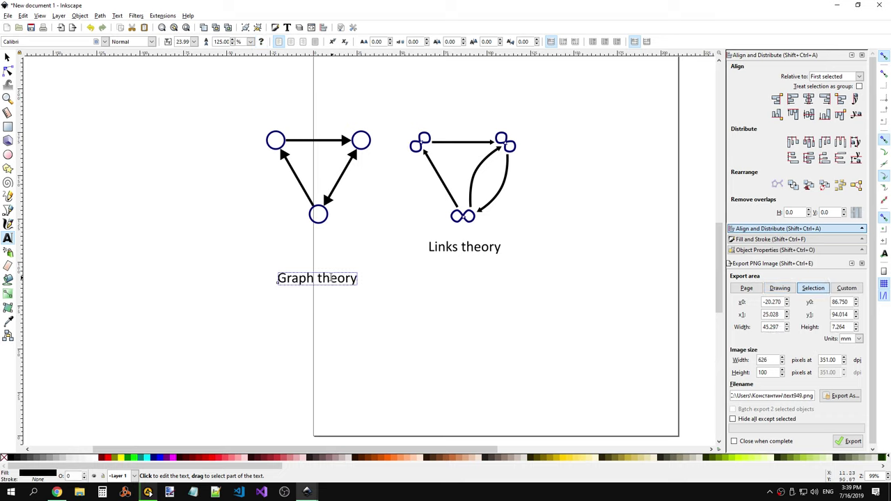
{"action": "left_click", "coordinate": [537, 209]}
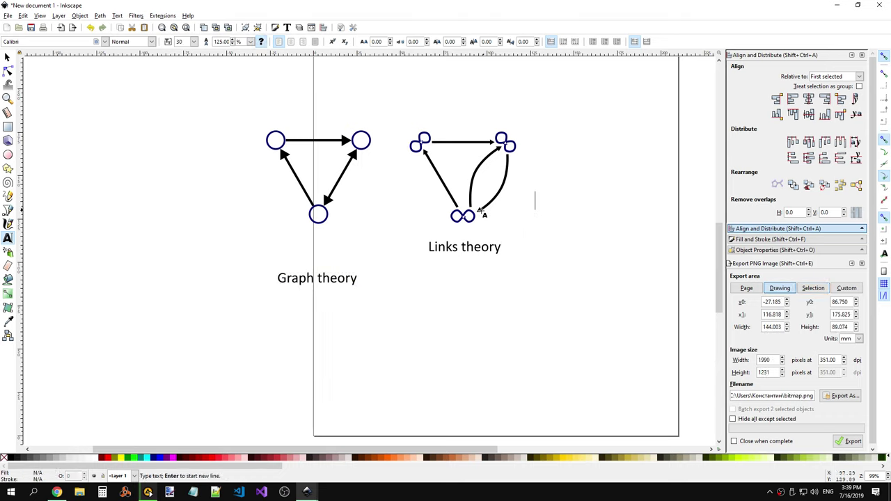
{"action": "left_click", "coordinate": [475, 247]}
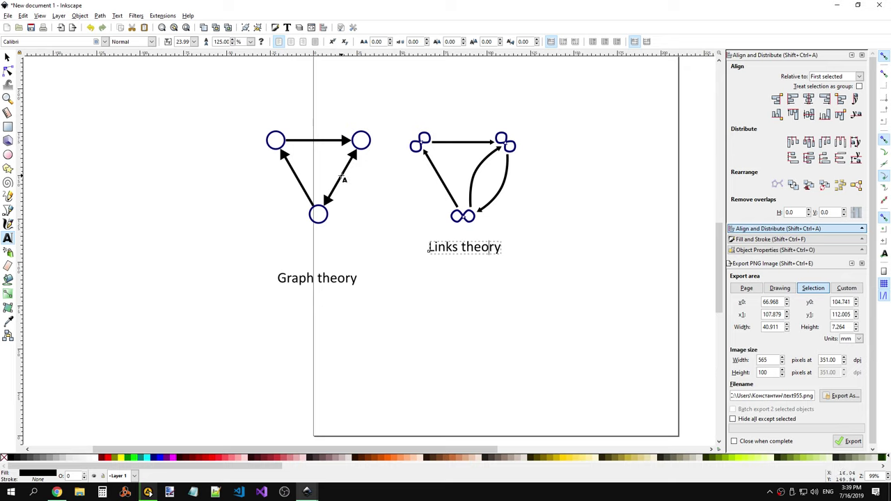
{"action": "left_click", "coordinate": [341, 178]}
Step: Select the Graph theory triangle group, then switch to the GraphTheory.svg document
{"action": "left_click", "coordinate": [7, 56]}
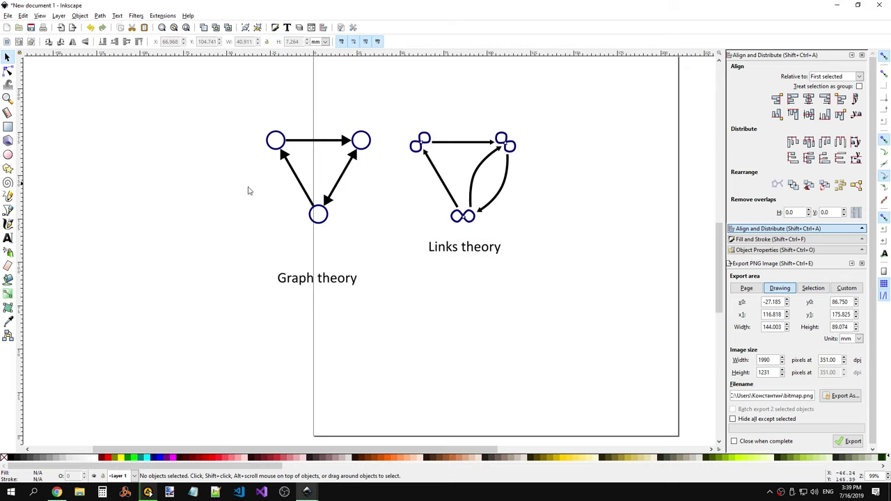
{"action": "left_click", "coordinate": [342, 179]}
{"action": "left_click", "coordinate": [414, 193]}
{"action": "left_click", "coordinate": [342, 181]}
{"action": "right_click", "coordinate": [342, 182]}
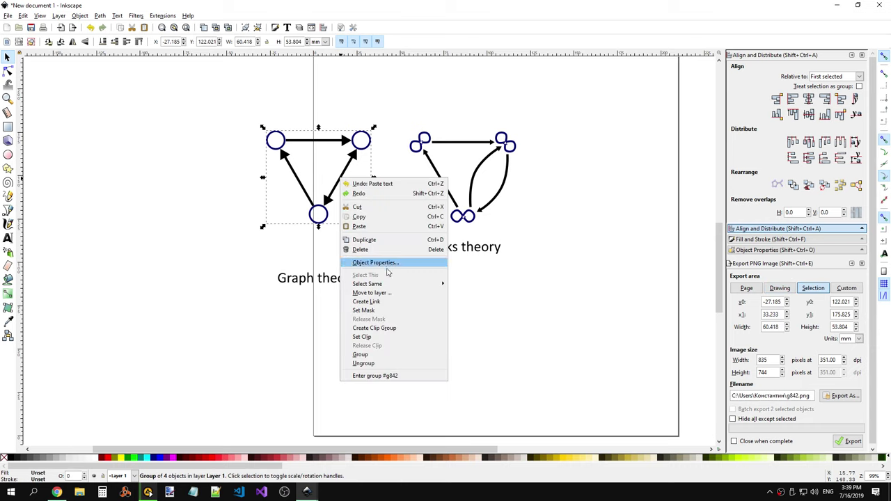
{"action": "key", "text": "alt+Tab"}
{"action": "key", "text": "alt+Tab"}
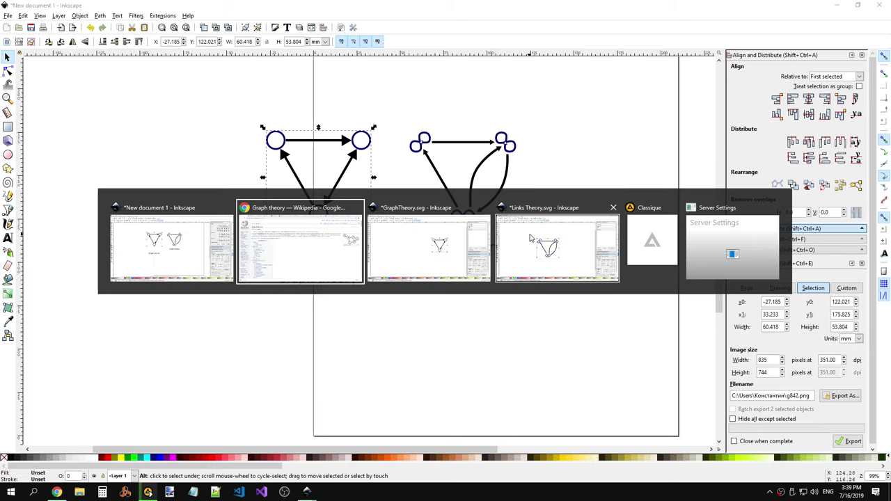
{"action": "key", "text": "alt+Tab"}
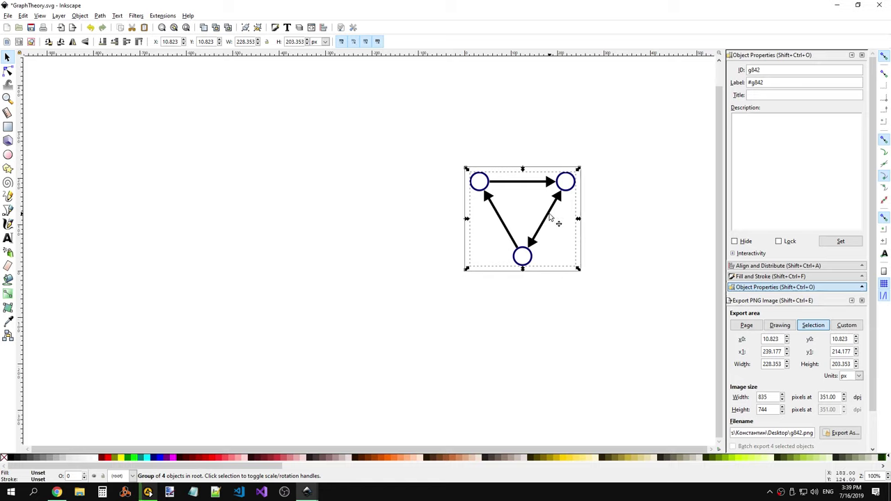
Step: Ungroup the triangle in GraphTheory.svg into its arrow group
{"action": "right_click", "coordinate": [548, 222]}
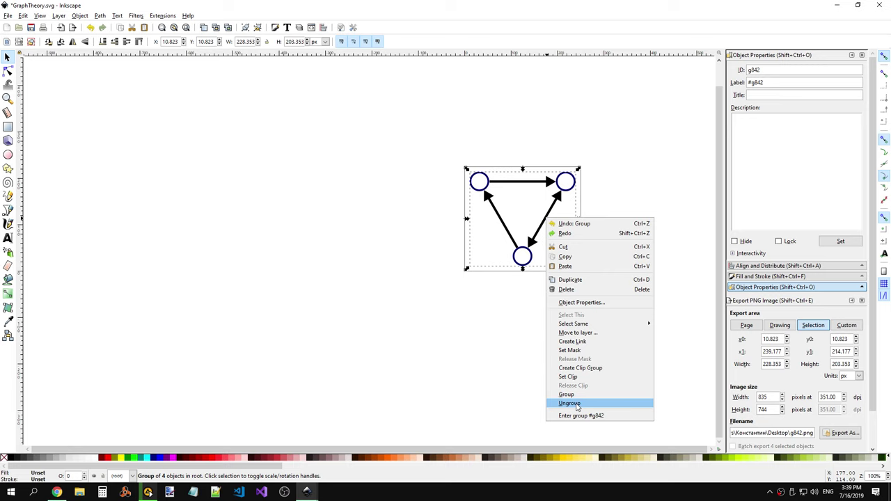
{"action": "left_click", "coordinate": [577, 404]}
{"action": "left_click", "coordinate": [543, 220]}
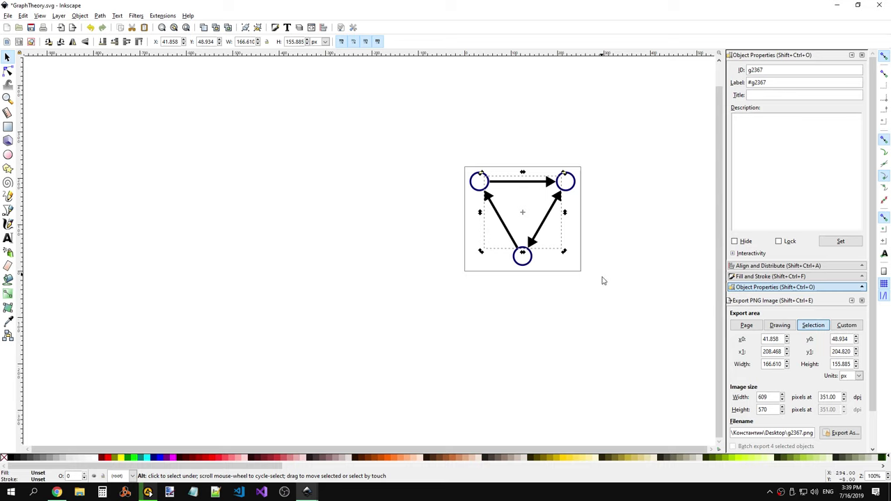
{"action": "left_click", "coordinate": [603, 280]}
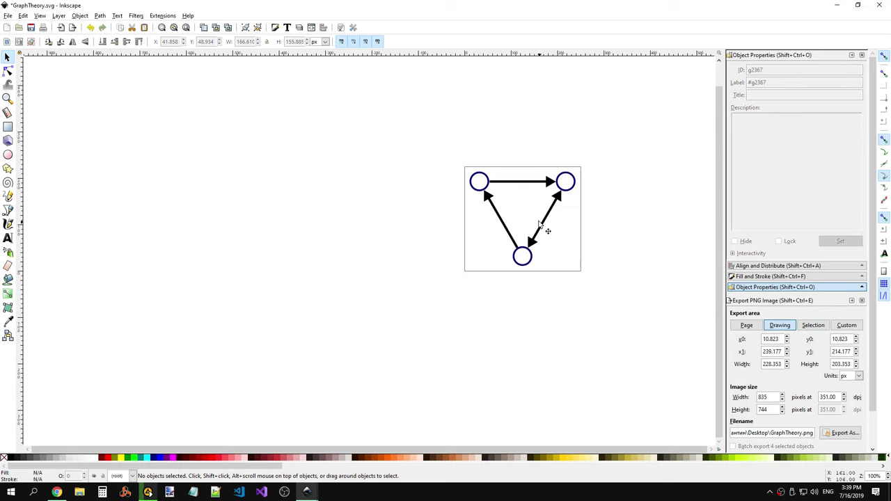
{"action": "left_click", "coordinate": [548, 219]}
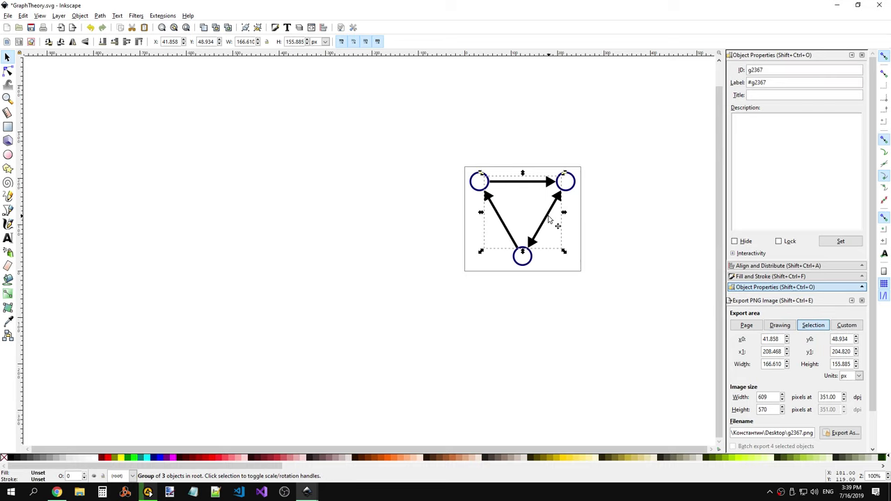
{"action": "key", "text": "Escape"}
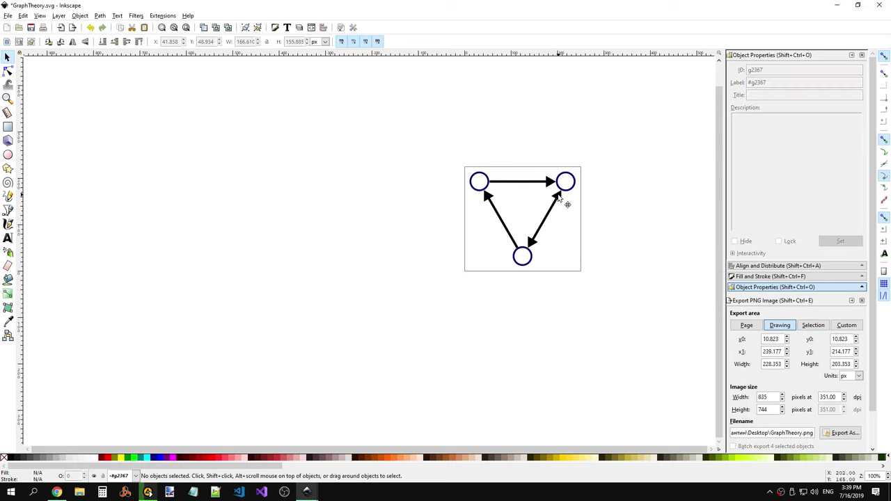
Step: Ungroup the left and top arrows into separate lines and arrowheads
{"action": "left_click", "coordinate": [560, 199]}
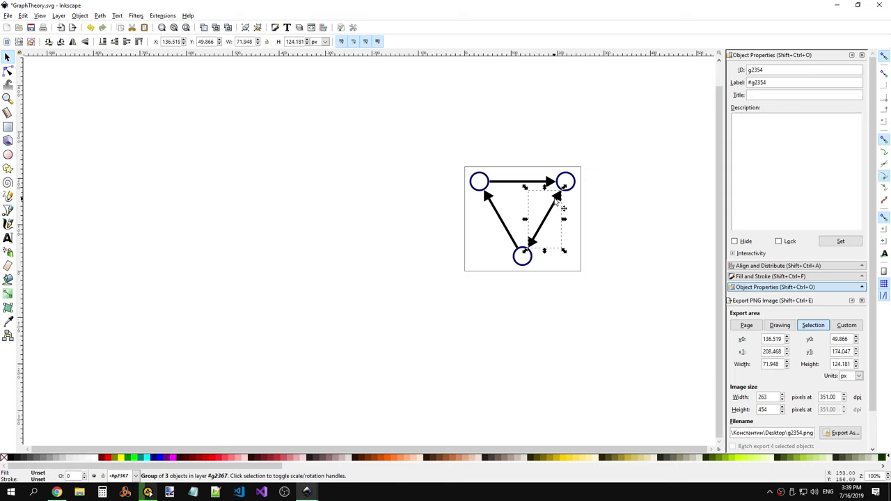
{"action": "right_click", "coordinate": [556, 199]}
{"action": "left_click", "coordinate": [499, 217]}
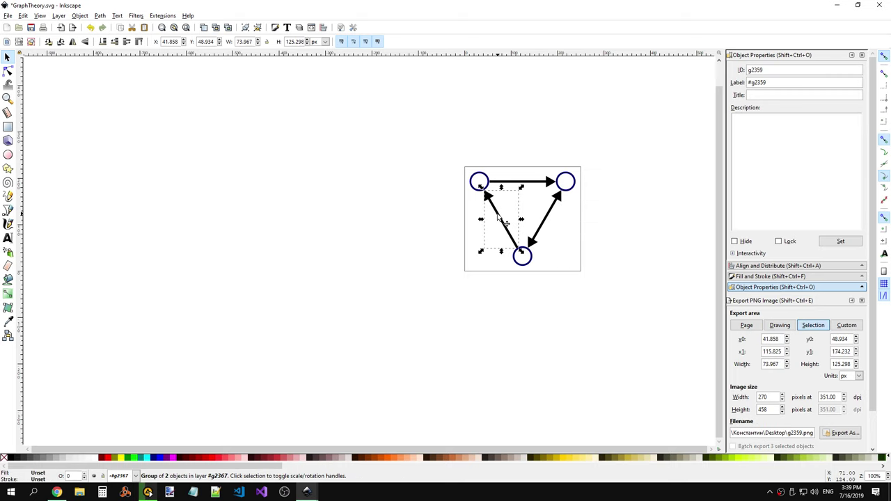
{"action": "right_click", "coordinate": [498, 218]}
{"action": "left_click", "coordinate": [519, 399]}
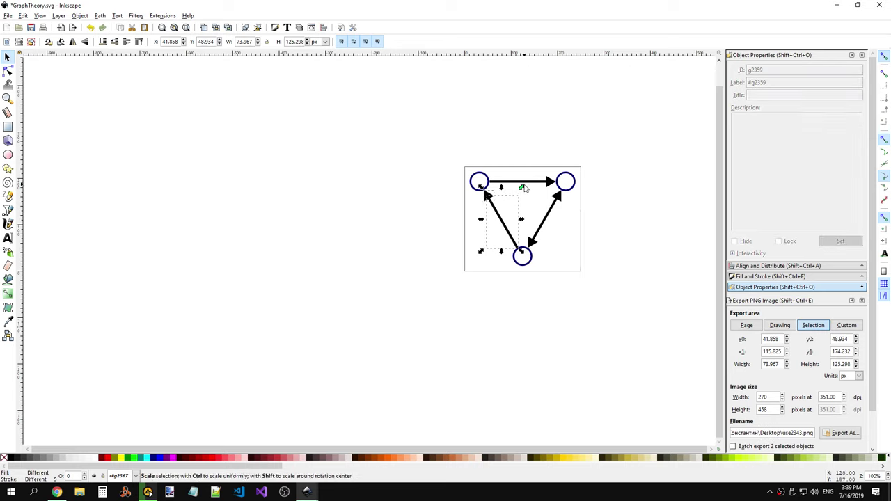
{"action": "left_click", "coordinate": [534, 183]}
{"action": "right_click", "coordinate": [534, 183]}
{"action": "left_click", "coordinate": [556, 363]}
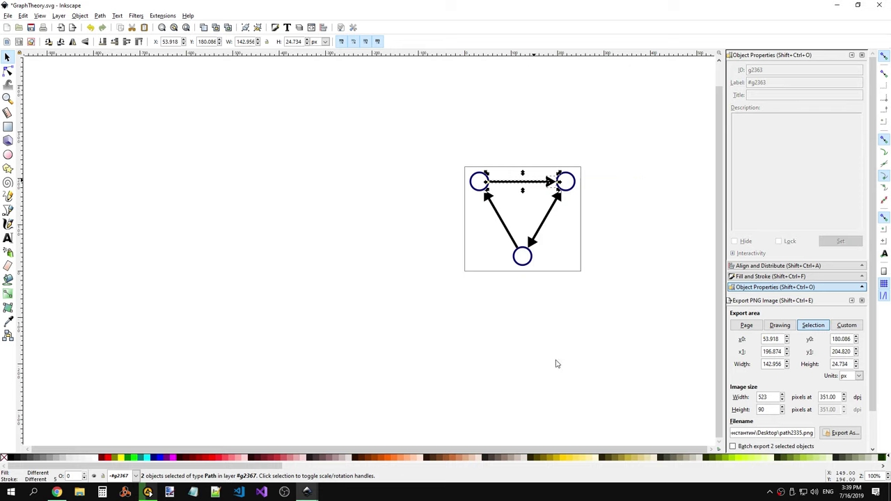
{"action": "left_click", "coordinate": [534, 192]}
Step: Delete the arrowheads, leaving plain edge lines, and select the top edge
{"action": "left_click", "coordinate": [550, 182]}
{"action": "key", "text": "Delete"}
{"action": "left_click", "coordinate": [557, 197]}
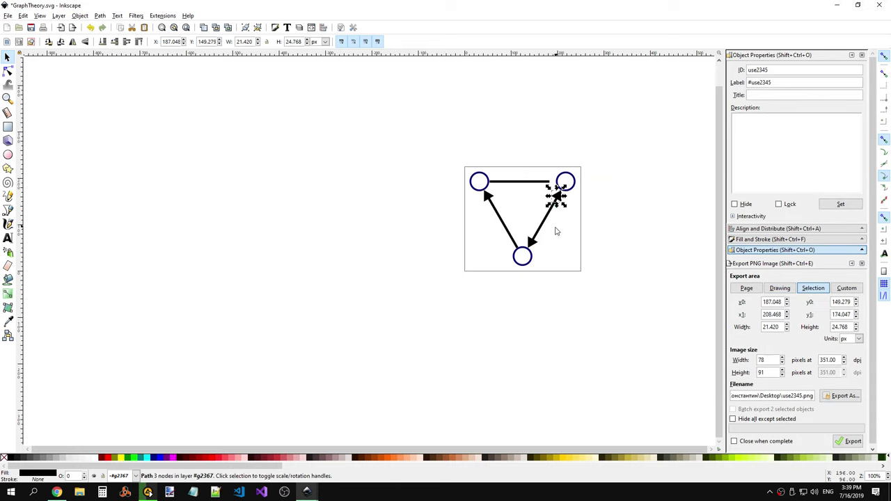
{"action": "left_click", "coordinate": [534, 242], "text": "shift"}
{"action": "key", "text": "Delete"}
{"action": "left_click", "coordinate": [489, 197]}
{"action": "key", "text": "Delete"}
{"action": "left_click", "coordinate": [540, 184]}
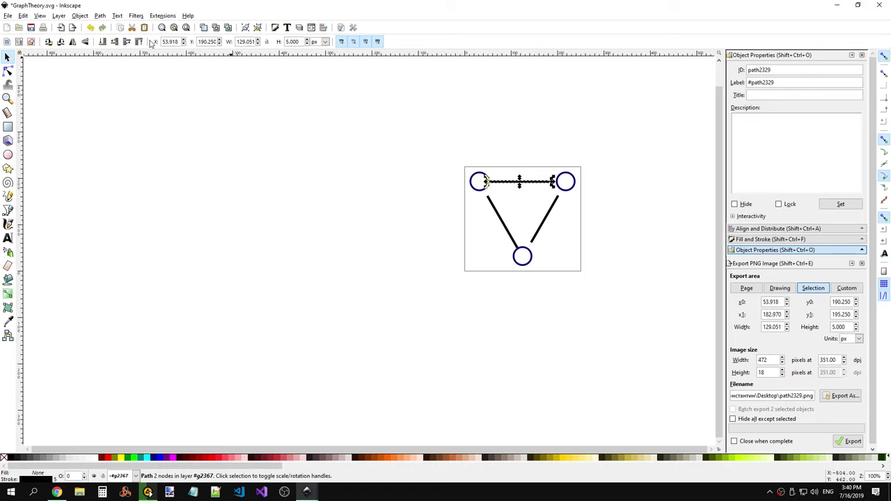
{"action": "left_click", "coordinate": [829, 239]}
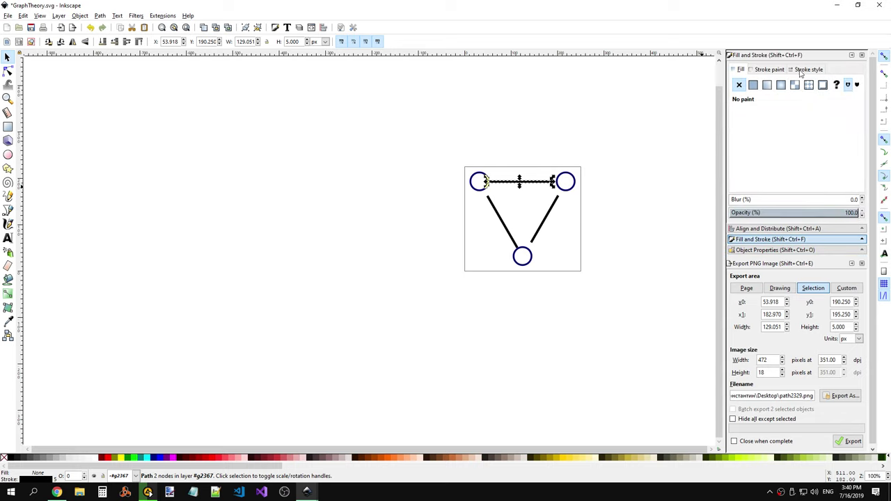
Step: Give the top edge line an arrowhead end marker in Stroke style
{"action": "left_click", "coordinate": [767, 70]}
{"action": "left_click", "coordinate": [805, 70]}
{"action": "left_click", "coordinate": [848, 108]}
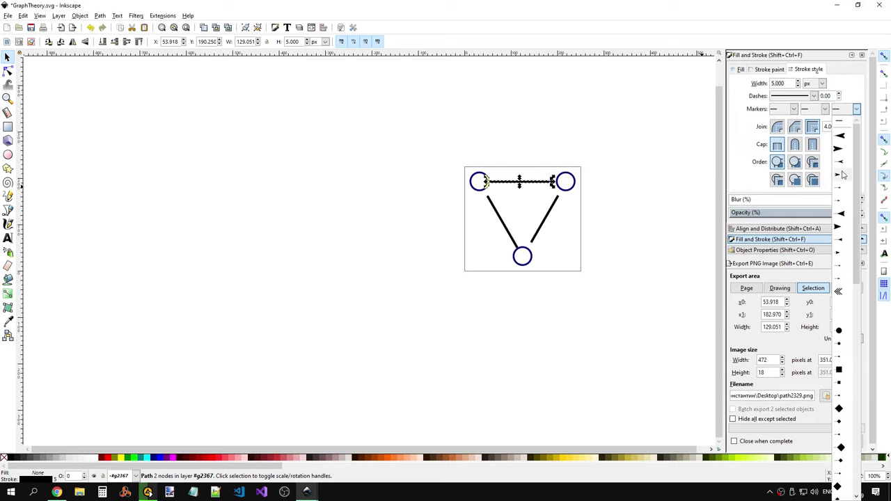
{"action": "scroll", "coordinate": [846, 223], "scroll_direction": "down", "scroll_amount": 3}
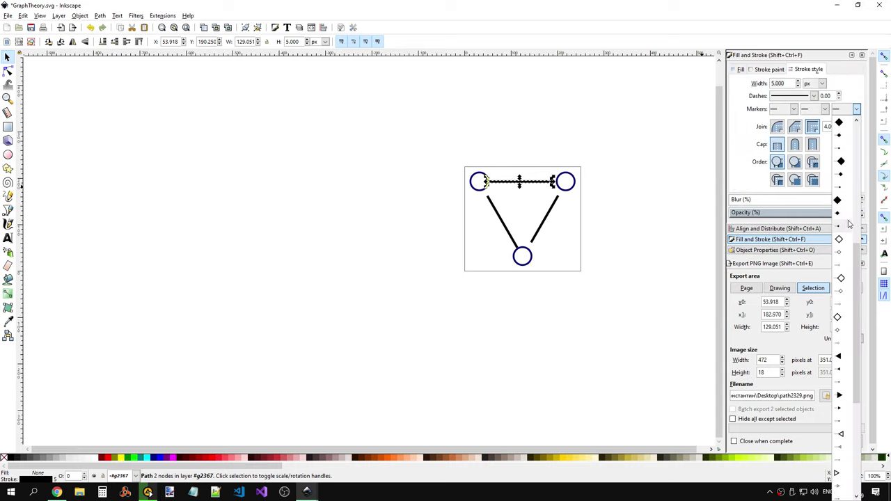
{"action": "scroll", "coordinate": [849, 223], "scroll_direction": "down", "scroll_amount": 3}
{"action": "scroll", "coordinate": [849, 223], "scroll_direction": "up", "scroll_amount": 3}
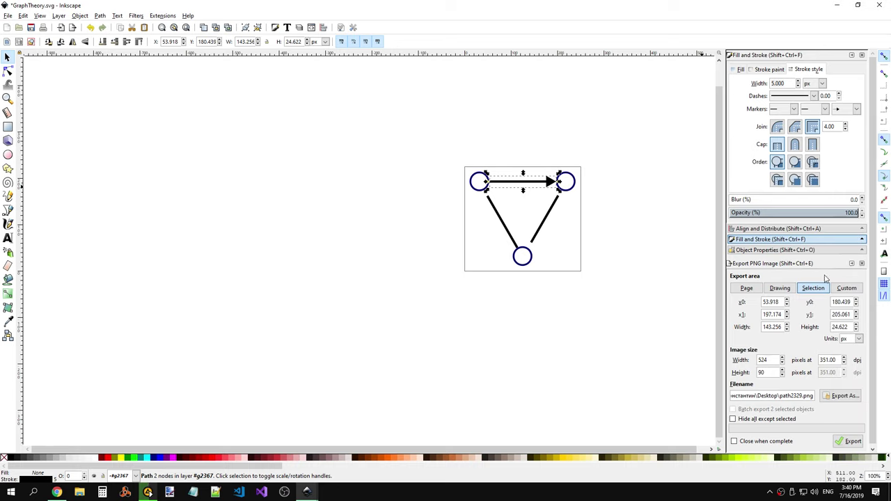
{"action": "left_click", "coordinate": [844, 278]}
{"action": "left_click", "coordinate": [851, 110]}
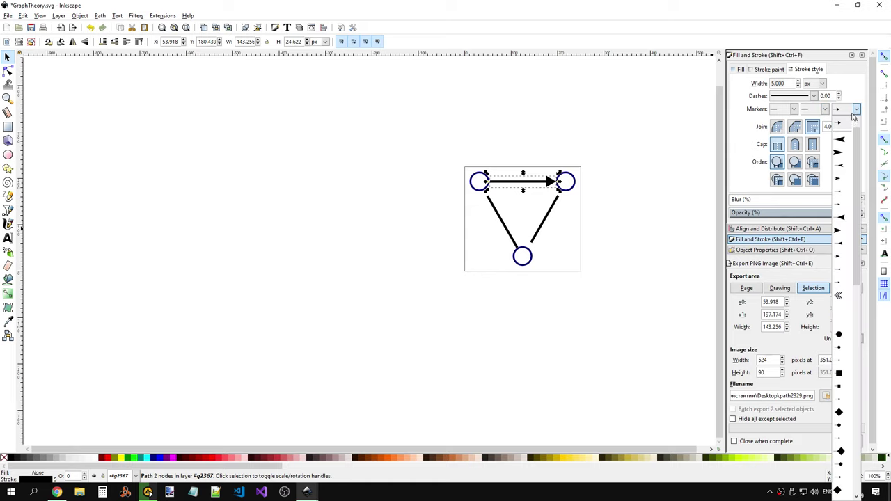
{"action": "scroll", "coordinate": [849, 246], "scroll_direction": "down", "scroll_amount": 3}
{"action": "scroll", "coordinate": [849, 246], "scroll_direction": "down", "scroll_amount": 3}
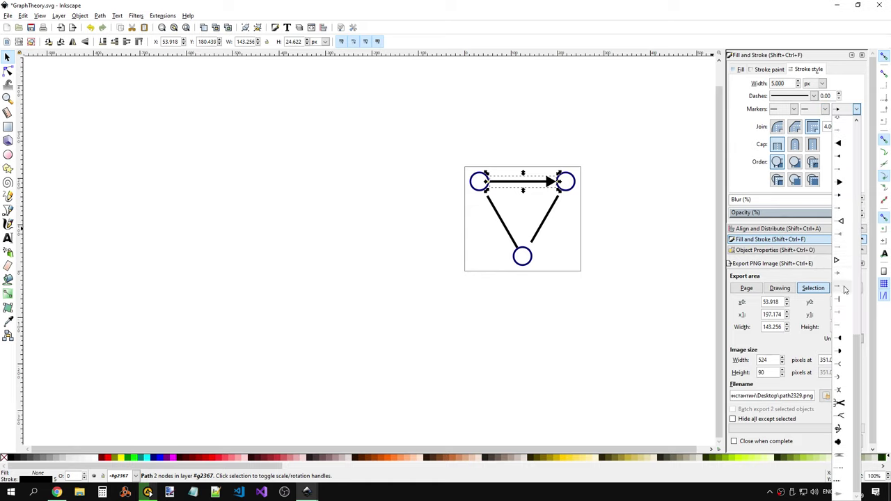
{"action": "left_click", "coordinate": [846, 211]}
Step: Give the right diagonal arrowhead markers at both its end and start
{"action": "left_click", "coordinate": [553, 207]}
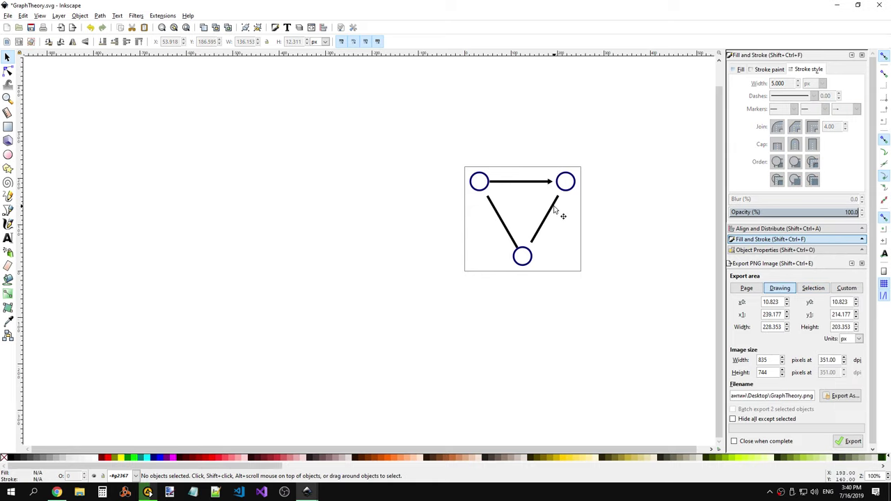
{"action": "left_click", "coordinate": [851, 108]}
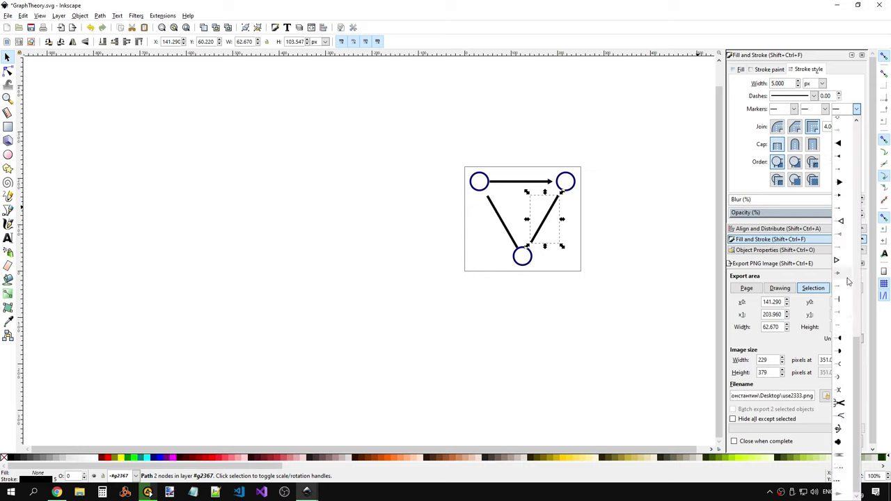
{"action": "left_click", "coordinate": [843, 208]}
{"action": "left_click", "coordinate": [794, 108]}
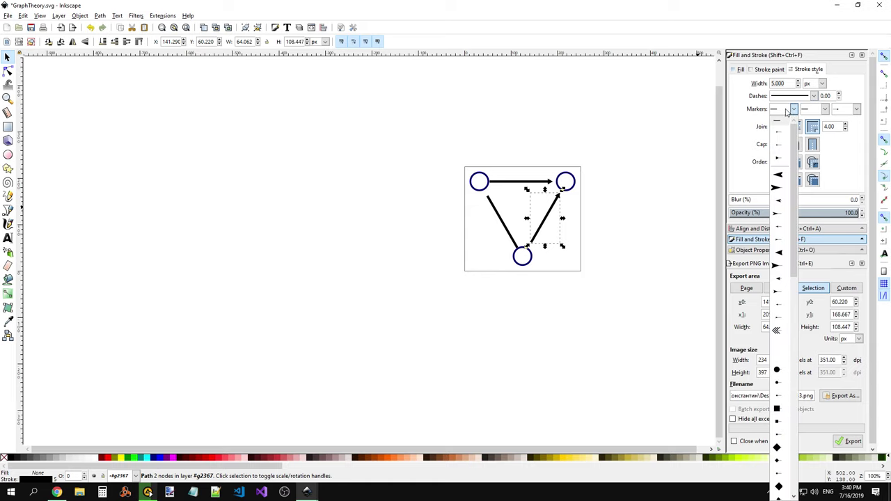
{"action": "left_click", "coordinate": [785, 109]}
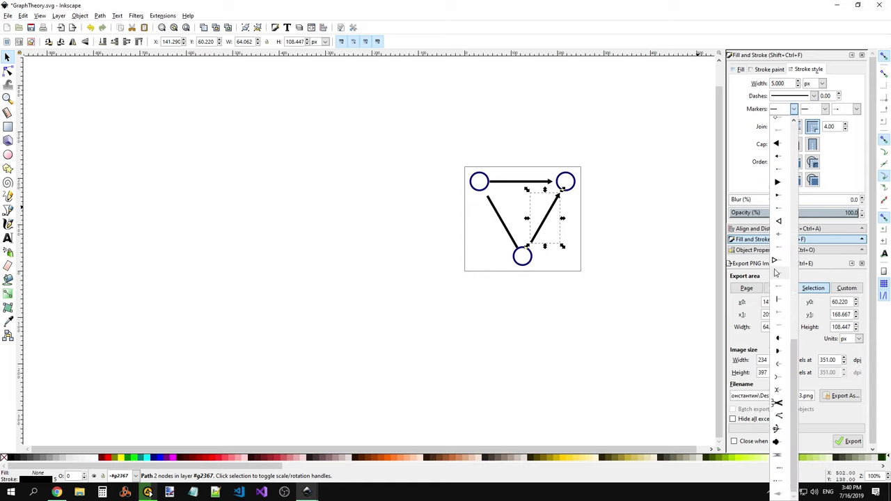
{"action": "scroll", "coordinate": [784, 272], "scroll_direction": "up", "scroll_amount": 3}
{"action": "scroll", "coordinate": [785, 270], "scroll_direction": "up", "scroll_amount": 3}
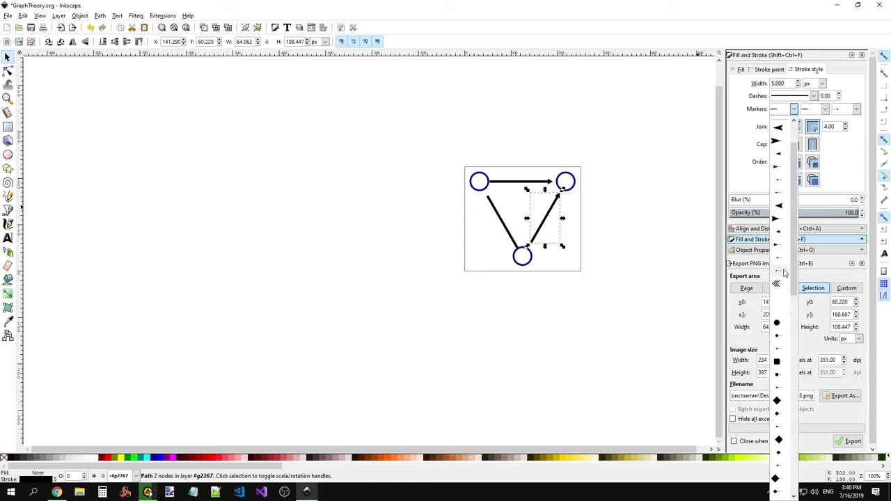
{"action": "scroll", "coordinate": [785, 268], "scroll_direction": "down", "scroll_amount": 3}
{"action": "scroll", "coordinate": [784, 264], "scroll_direction": "down", "scroll_amount": 3}
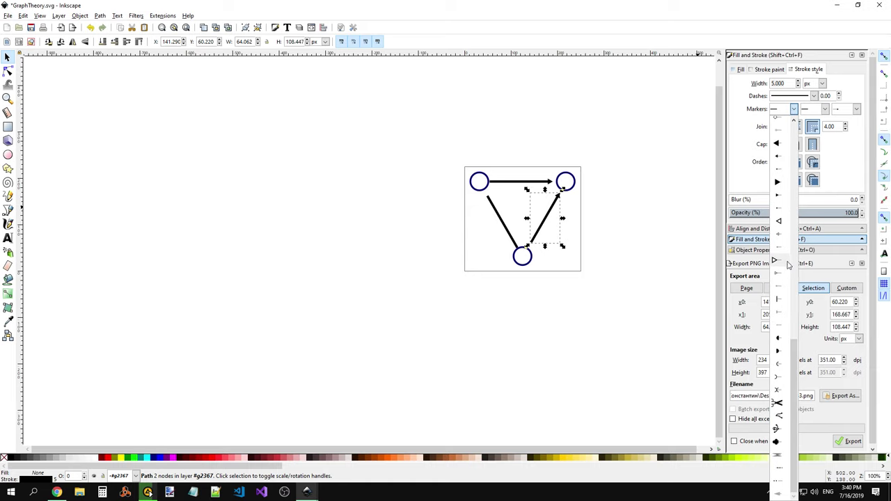
{"action": "scroll", "coordinate": [783, 261], "scroll_direction": "up", "scroll_amount": 1}
{"action": "left_click", "coordinate": [780, 253]}
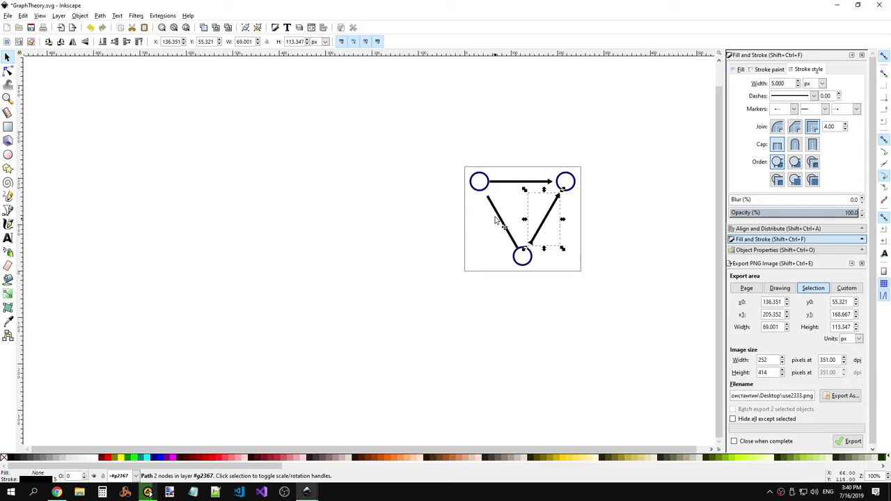
{"action": "left_click", "coordinate": [794, 108]}
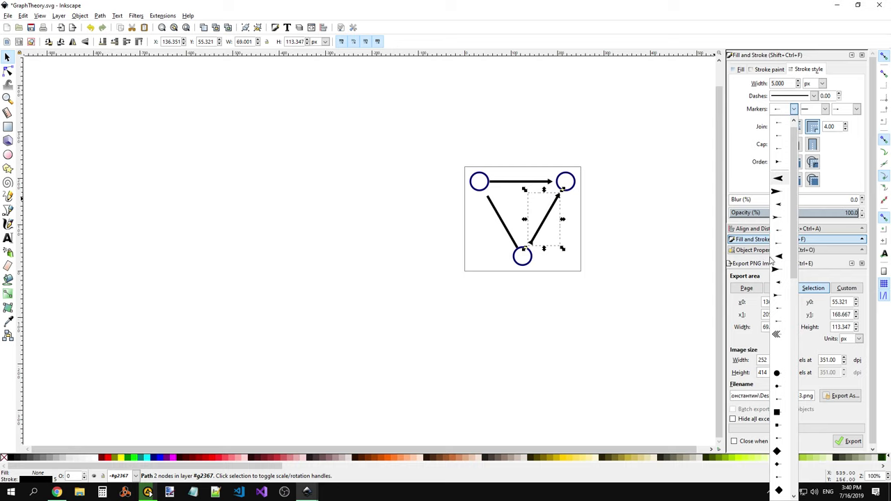
{"action": "scroll", "coordinate": [771, 258], "scroll_direction": "down", "scroll_amount": 5}
{"action": "scroll", "coordinate": [772, 258], "scroll_direction": "down", "scroll_amount": 3}
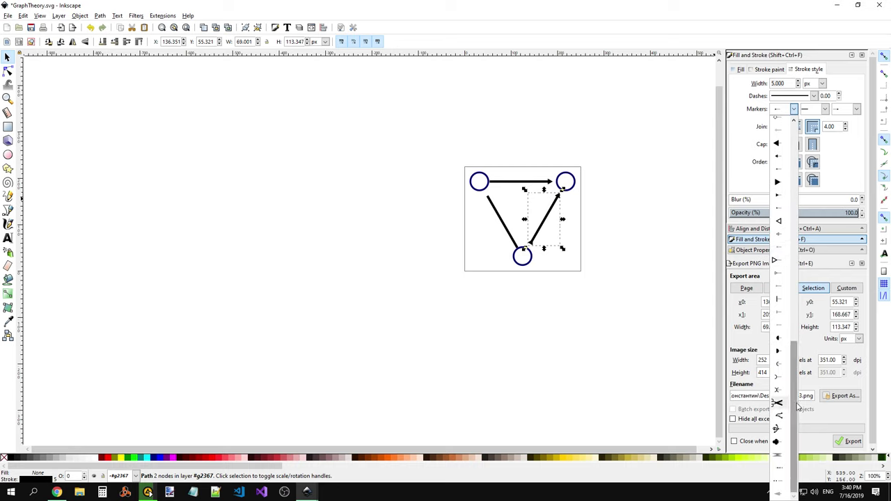
{"action": "scroll", "coordinate": [799, 408], "scroll_direction": "up", "scroll_amount": 2}
{"action": "scroll", "coordinate": [791, 309], "scroll_direction": "up", "scroll_amount": 2}
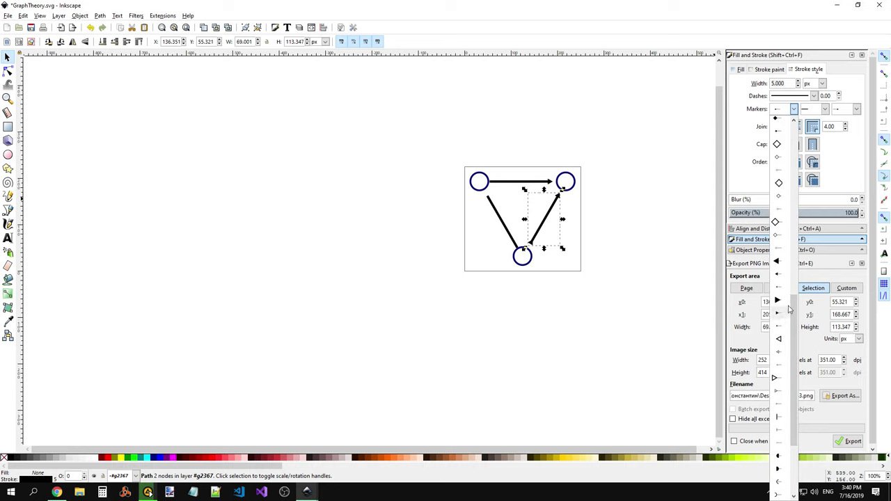
Step: Give the left diagonal a start arrowhead pointing to the top-left circle, replacing an undone end marker
{"action": "left_click", "coordinate": [777, 286]}
{"action": "left_click", "coordinate": [500, 218]}
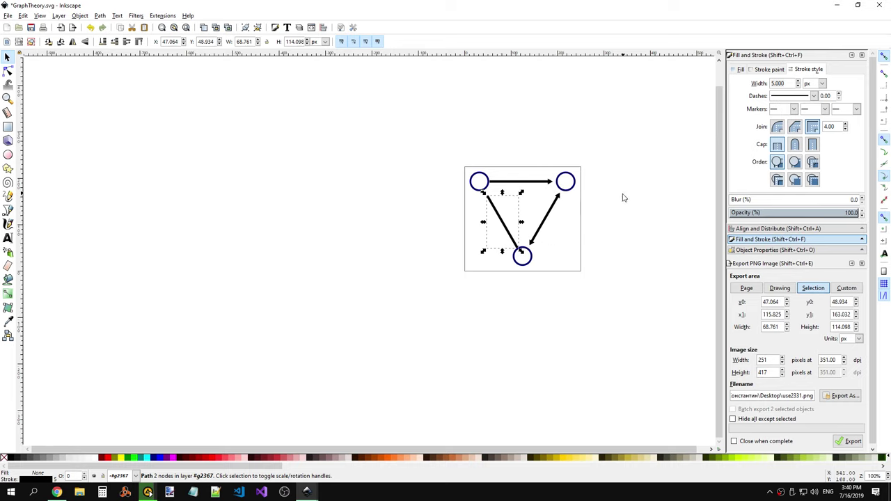
{"action": "left_click", "coordinate": [795, 110]}
{"action": "left_click", "coordinate": [856, 110]}
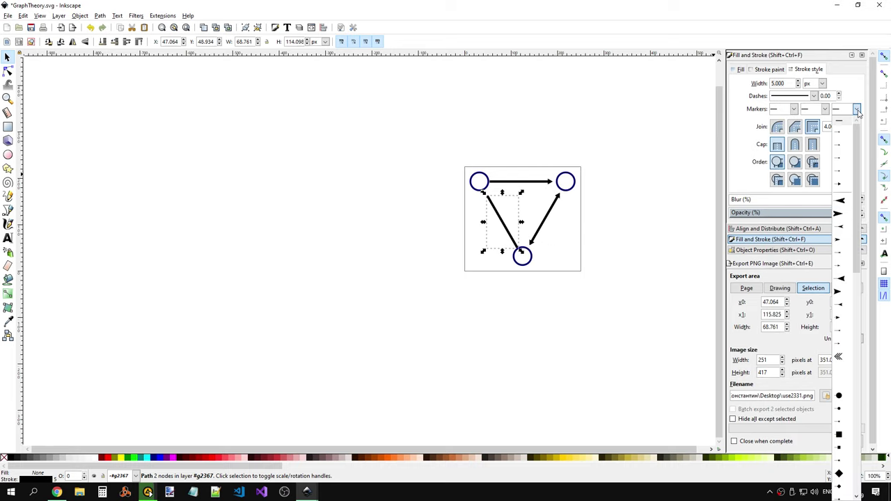
{"action": "scroll", "coordinate": [849, 274], "scroll_direction": "down", "scroll_amount": 2}
{"action": "scroll", "coordinate": [849, 274], "scroll_direction": "down", "scroll_amount": 1}
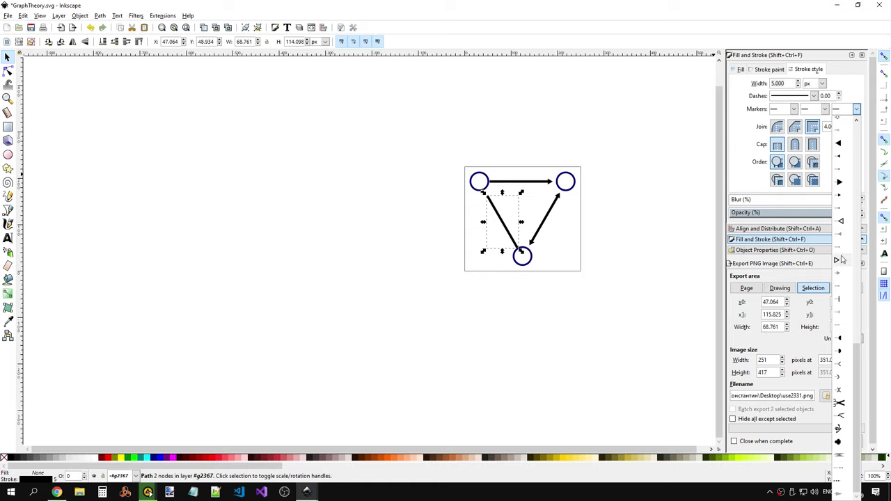
{"action": "left_click", "coordinate": [845, 211]}
{"action": "key", "text": "ctrl+z"}
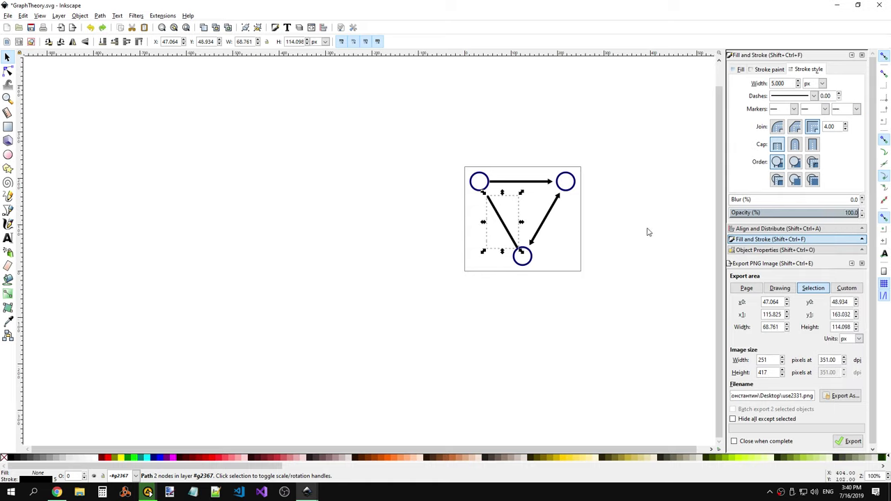
{"action": "left_click", "coordinate": [794, 109]}
{"action": "scroll", "coordinate": [780, 202], "scroll_direction": "down", "scroll_amount": 3}
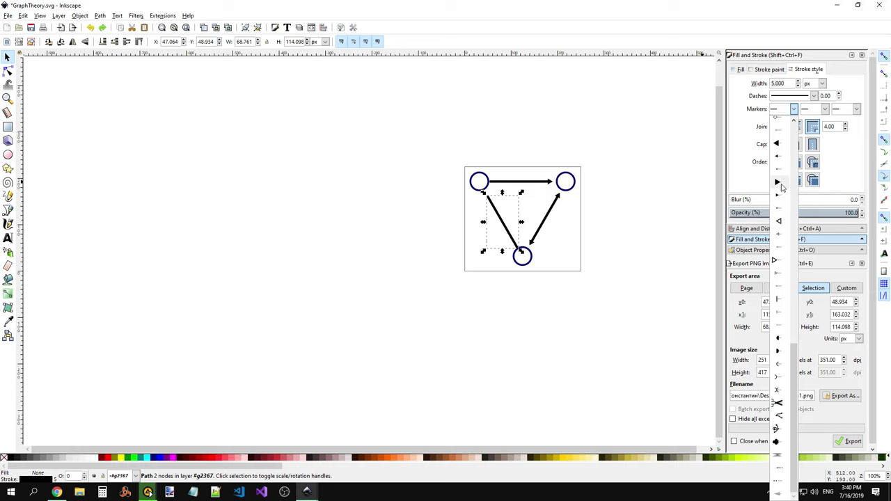
{"action": "left_click", "coordinate": [783, 179]}
{"action": "left_click", "coordinate": [619, 230]}
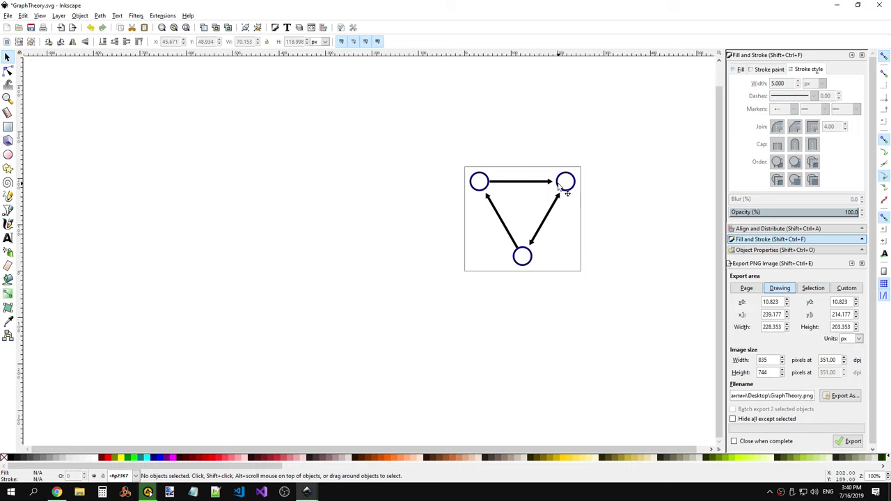
Step: Zoom in and shift the top horizontal arrow slightly right using the X spin buttons
{"action": "scroll", "coordinate": [535, 184], "scroll_direction": "up", "scroll_amount": 3}
{"action": "scroll", "coordinate": [508, 185], "scroll_direction": "up", "scroll_amount": 1}
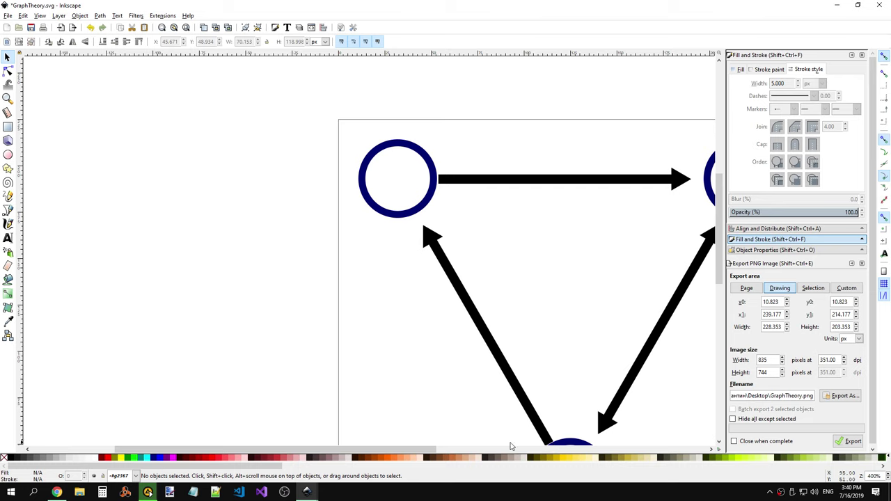
{"action": "left_click_drag", "start_coordinate": [402, 449], "coordinate": [488, 449]}
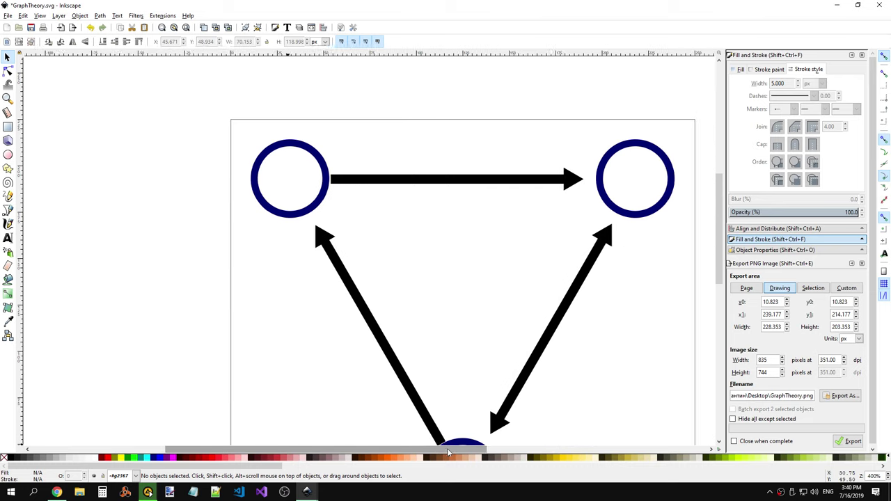
{"action": "left_click", "coordinate": [492, 183]}
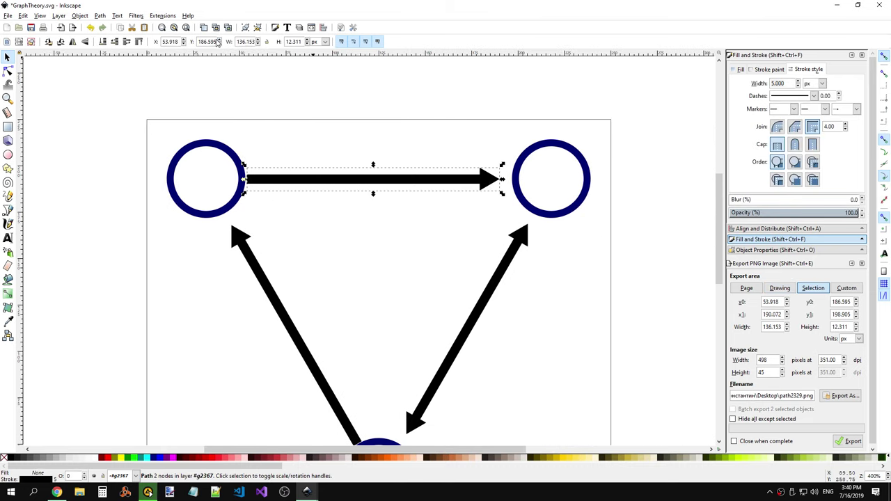
{"action": "left_click", "coordinate": [185, 40]}
{"action": "left_click", "coordinate": [185, 40]}
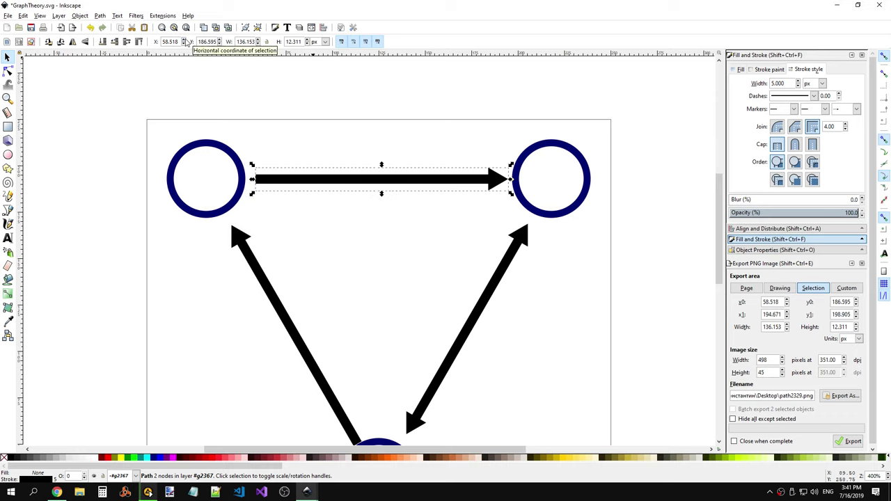
{"action": "left_click", "coordinate": [185, 44]}
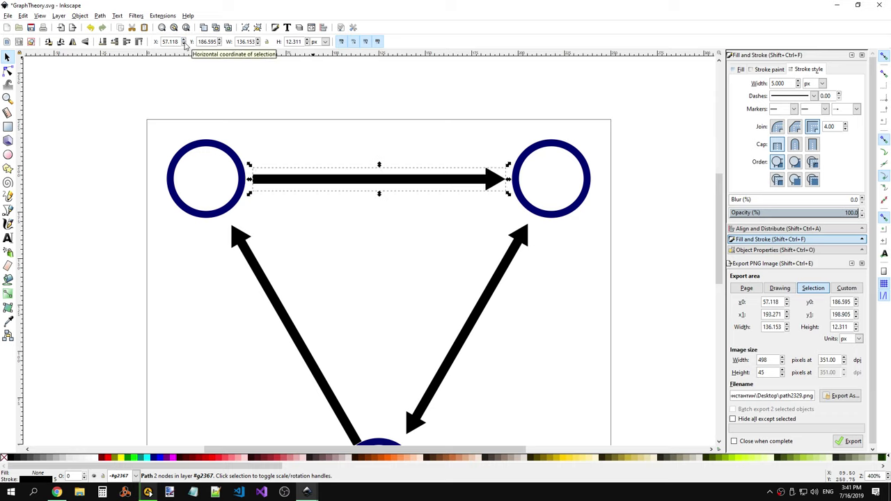
{"action": "left_click", "coordinate": [366, 253]}
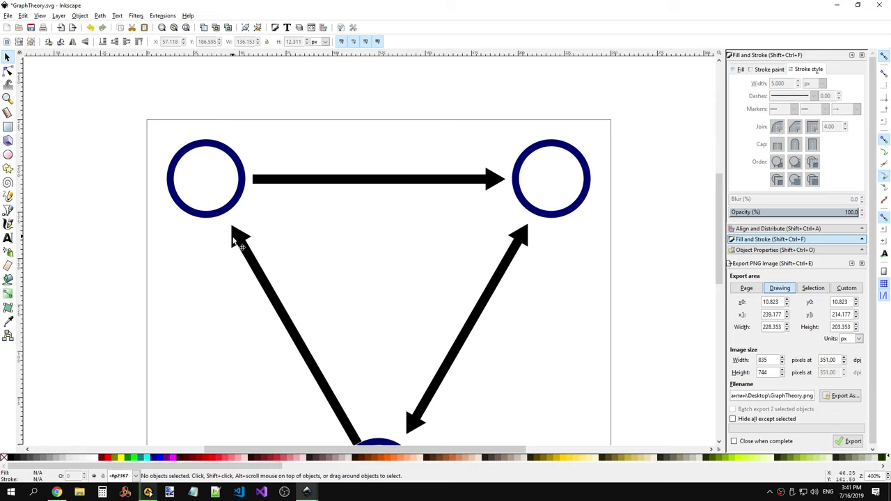
Step: Pull the left diagonal arrow's lower end node up so it meets its circle
{"action": "left_click", "coordinate": [237, 241]}
{"action": "left_click", "coordinate": [7, 70]}
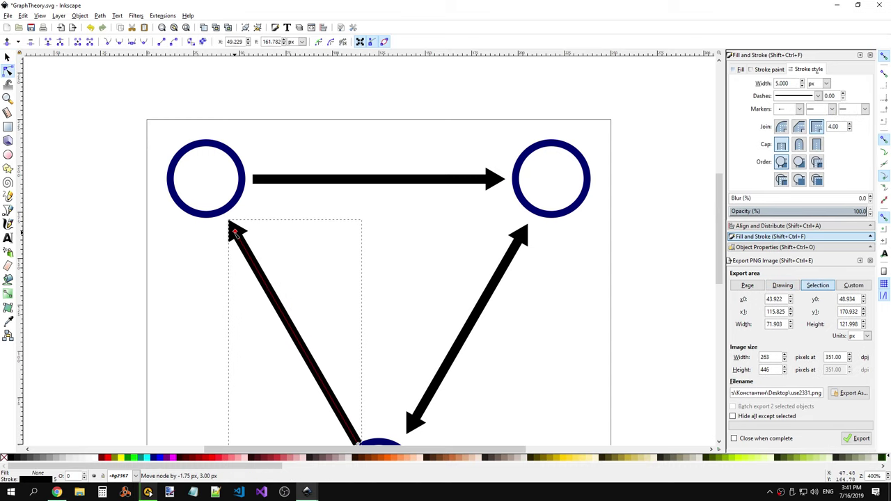
{"action": "scroll", "coordinate": [372, 297], "scroll_direction": "down", "scroll_amount": 3}
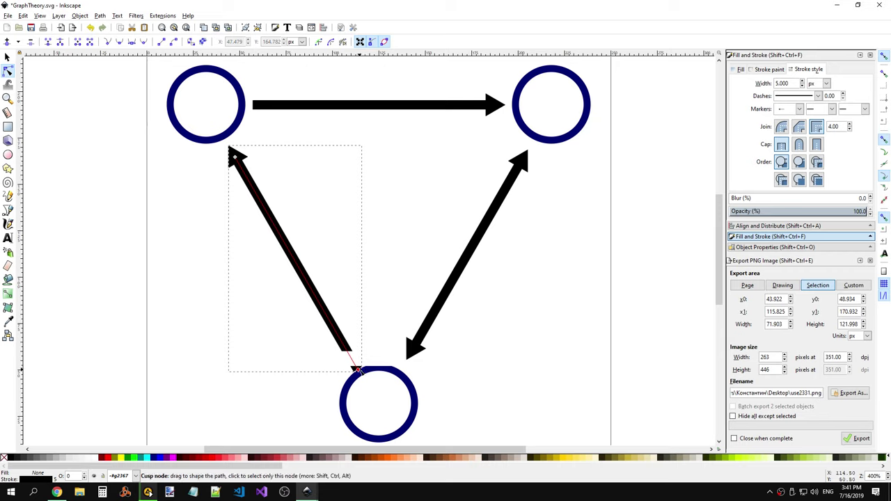
{"action": "left_click_drag", "start_coordinate": [361, 370], "coordinate": [355, 363]}
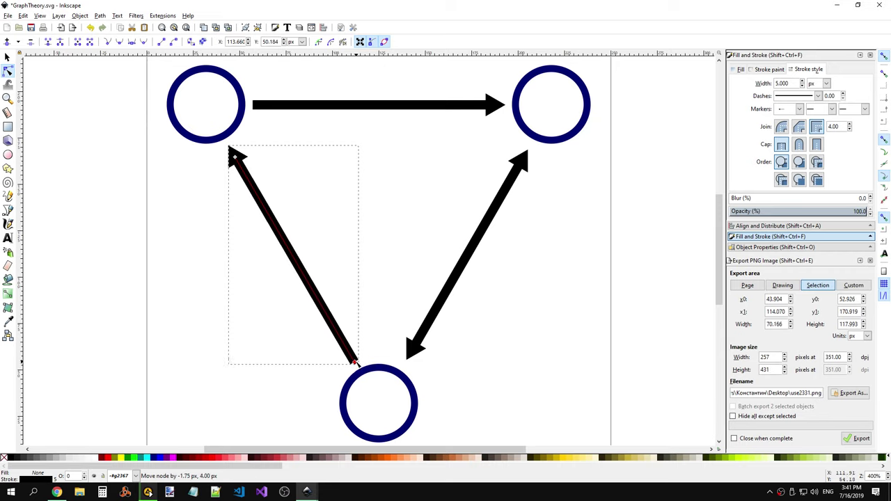
Step: Fine-tune the right diagonal arrow's lower and top end nodes against their circles
{"action": "left_click", "coordinate": [411, 356]}
{"action": "left_click_drag", "start_coordinate": [414, 351], "coordinate": [414, 356]}
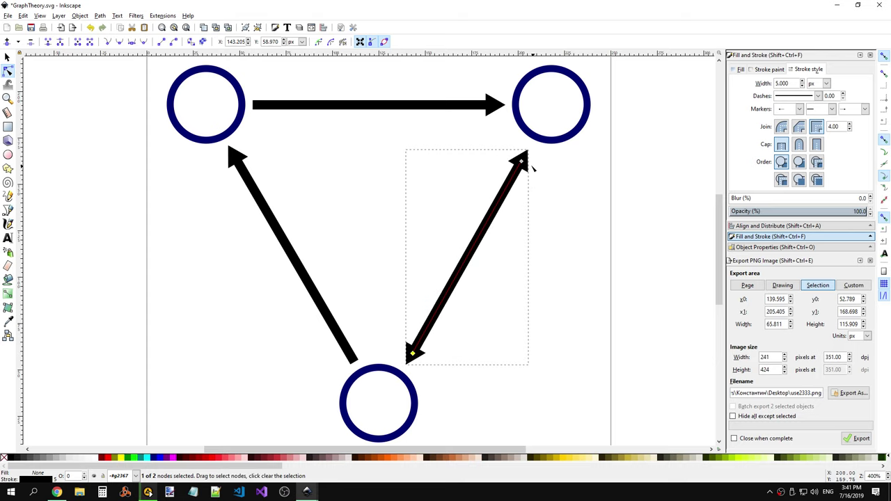
{"action": "left_click", "coordinate": [521, 319]}
{"action": "left_click", "coordinate": [412, 356]}
{"action": "left_click_drag", "start_coordinate": [413, 356], "coordinate": [411, 350]}
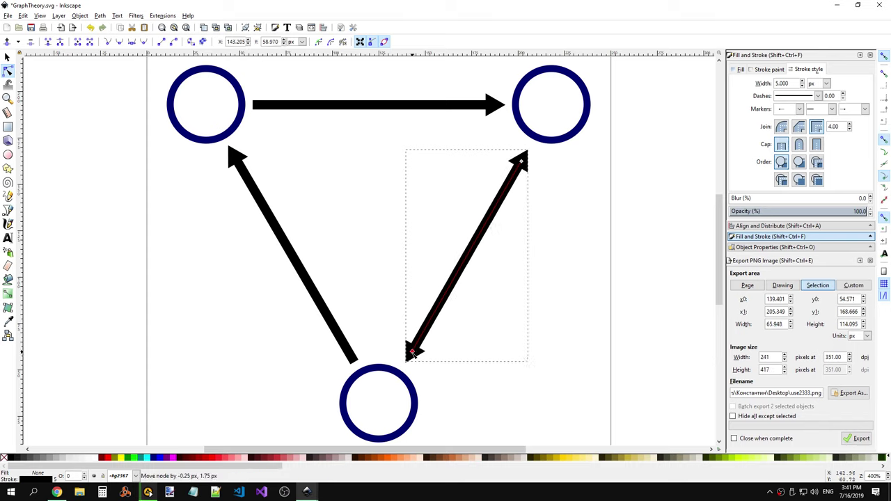
{"action": "left_click", "coordinate": [561, 276]}
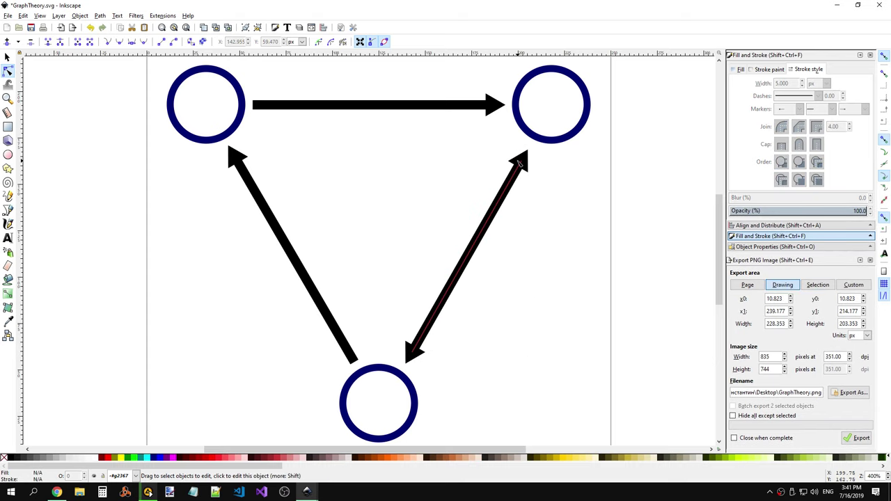
{"action": "left_click", "coordinate": [521, 165]}
{"action": "left_click_drag", "start_coordinate": [522, 162], "coordinate": [524, 161]}
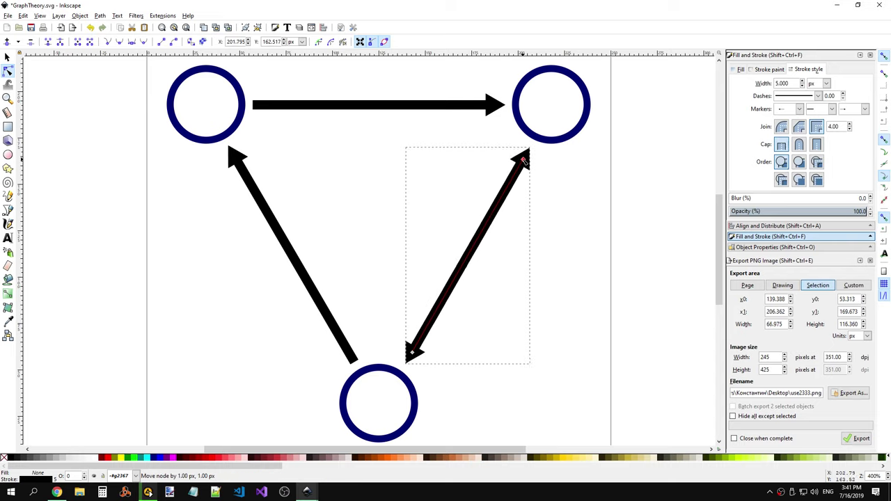
{"action": "left_click", "coordinate": [576, 240]}
Step: Rubber-band select the diagram's objects and open their context menu, dismissing it twice
{"action": "scroll", "coordinate": [576, 241], "scroll_direction": "down", "scroll_amount": 4}
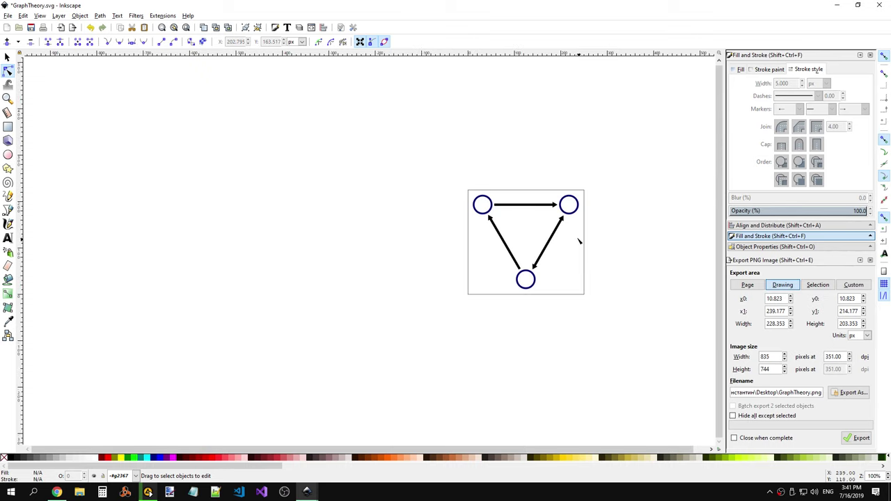
{"action": "left_click_drag", "start_coordinate": [421, 135], "coordinate": [637, 355]}
{"action": "right_click", "coordinate": [546, 242]}
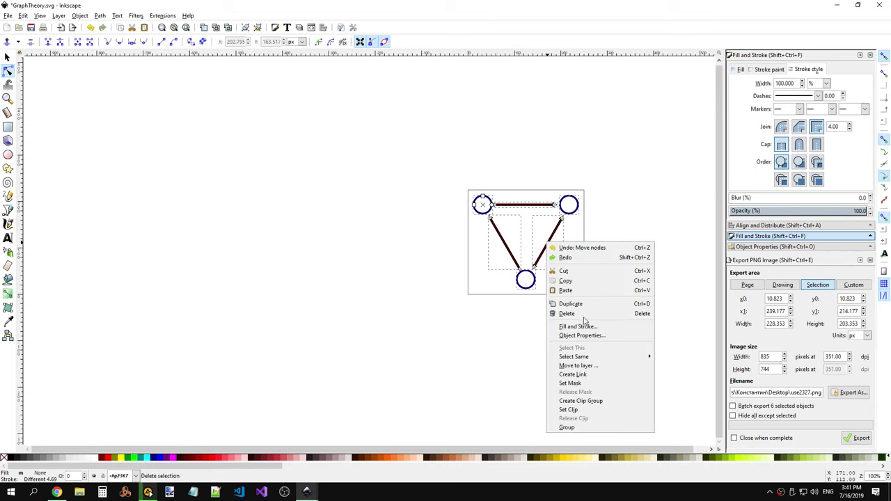
{"action": "left_click", "coordinate": [689, 295]}
{"action": "left_click", "coordinate": [638, 281]}
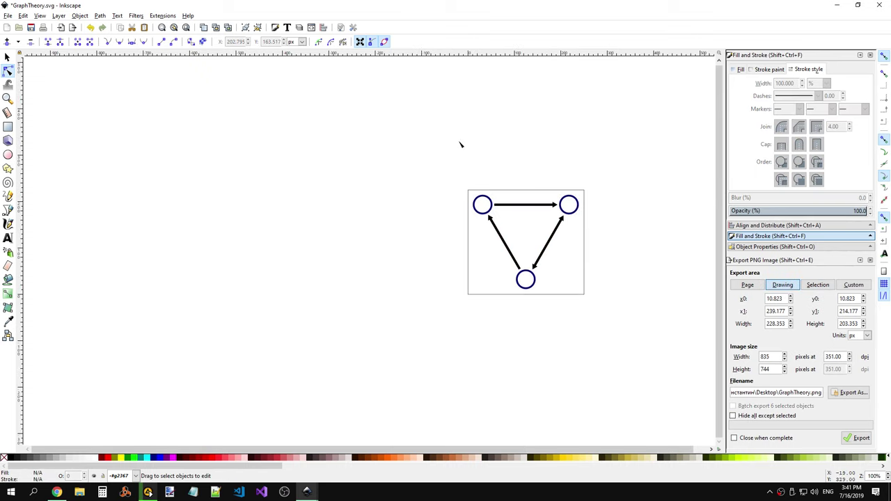
{"action": "left_click_drag", "start_coordinate": [459, 144], "coordinate": [663, 346]}
{"action": "right_click", "coordinate": [530, 283]}
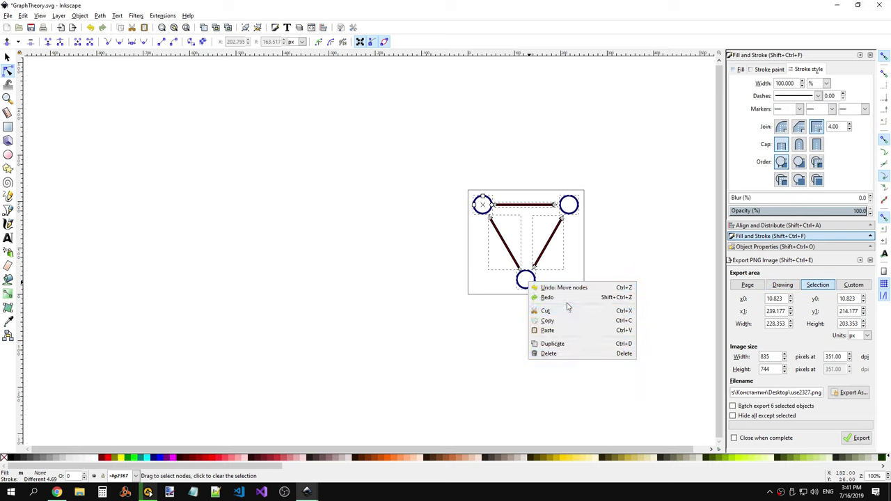
{"action": "left_click", "coordinate": [490, 319]}
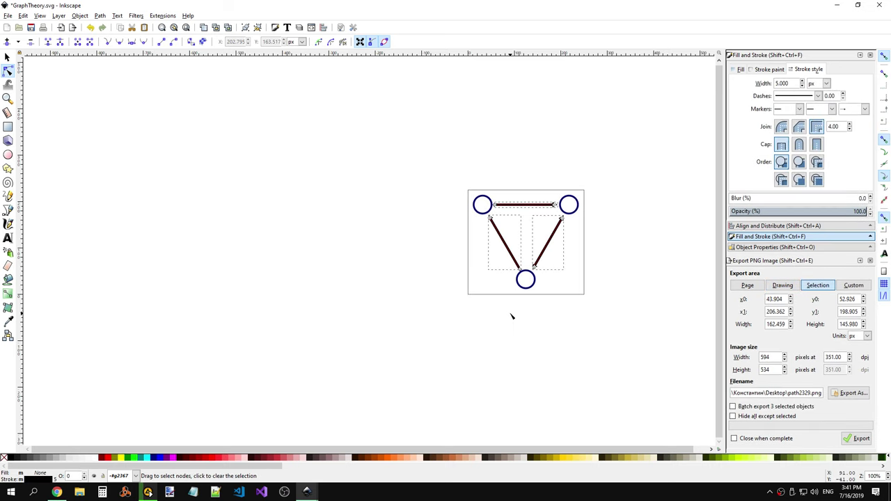
Step: Group every object of the triangle graph into one and save GraphTheory.svg
{"action": "left_click", "coordinate": [7, 57]}
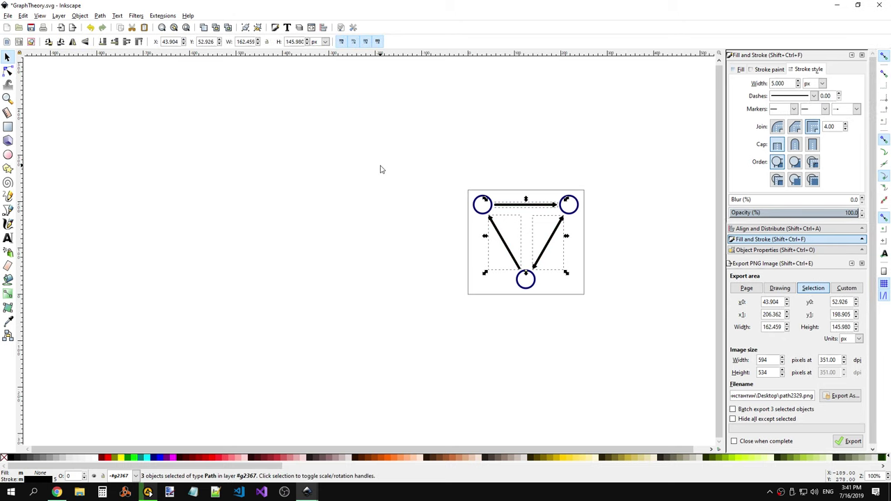
{"action": "left_click_drag", "start_coordinate": [431, 165], "coordinate": [603, 331]}
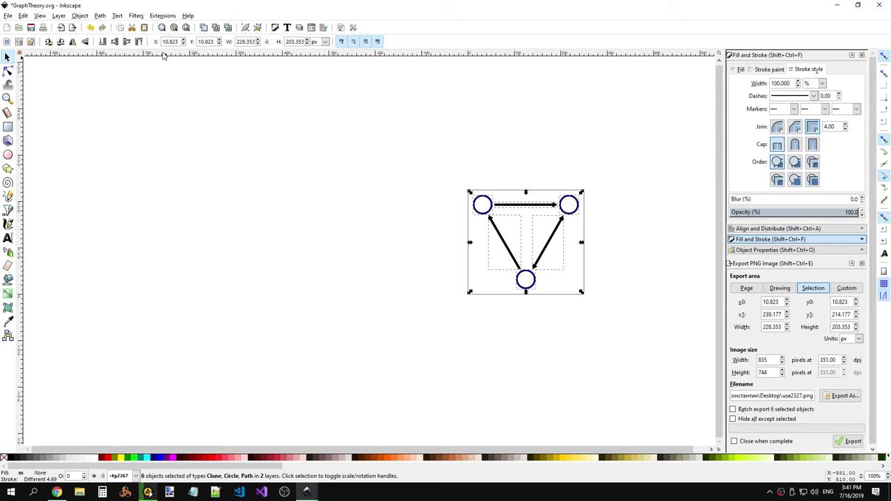
{"action": "right_click", "coordinate": [536, 279]}
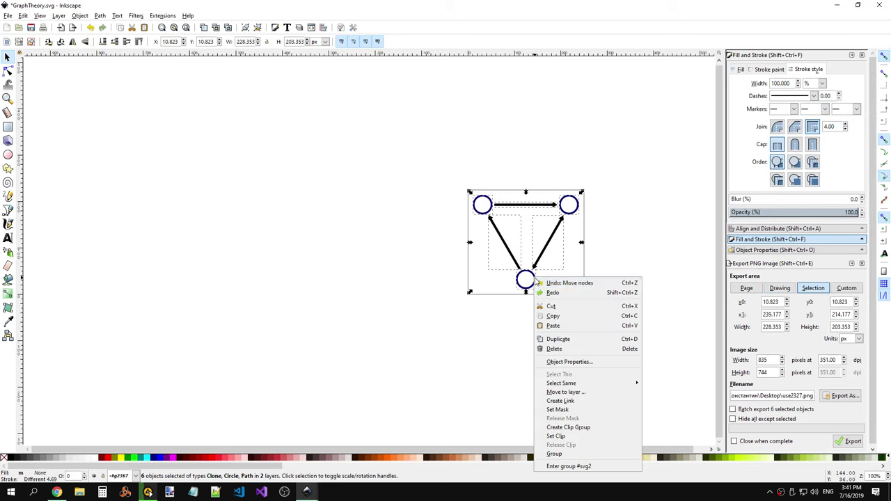
{"action": "left_click", "coordinate": [557, 453]}
{"action": "left_click", "coordinate": [645, 222]}
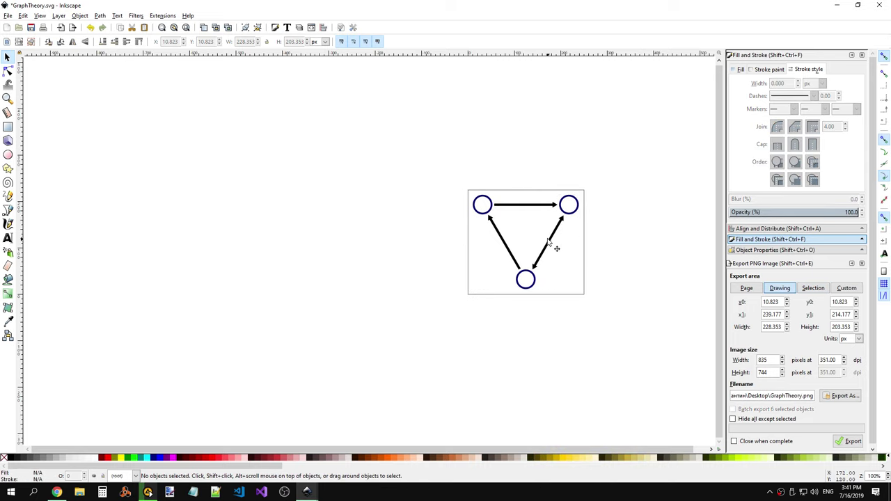
{"action": "left_click", "coordinate": [31, 27]}
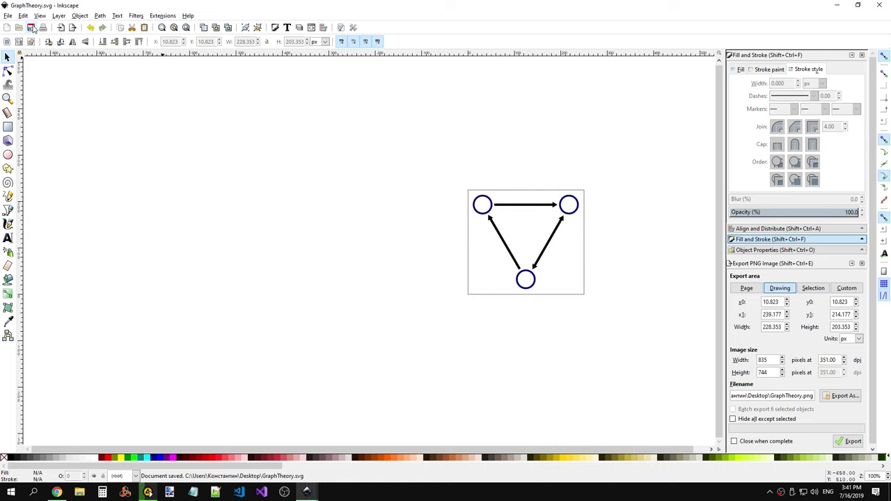
Step: Move the Graph theory diagram right and align both graphs to the same height
{"action": "key", "text": "ctrl+a"}
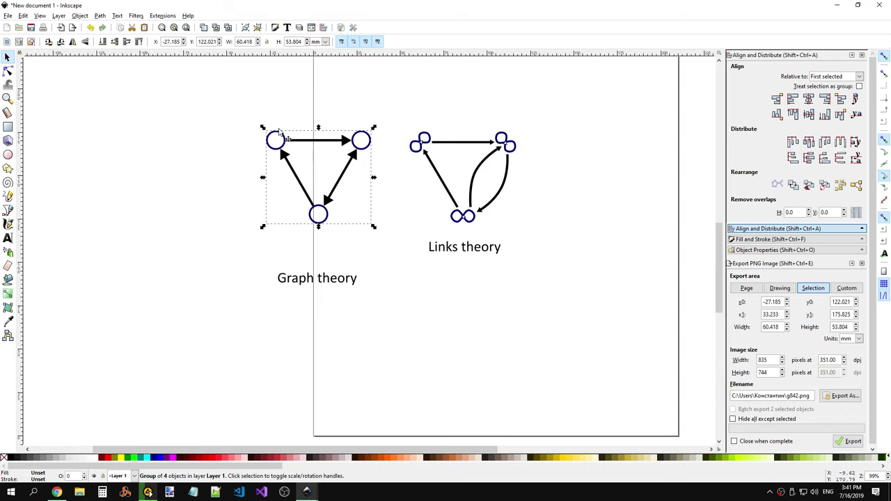
{"action": "mouse_move", "coordinate": [229, 104]}
{"action": "left_mouse_down"}
{"action": "mouse_move", "coordinate": [357, 242]}
{"action": "mouse_move", "coordinate": [381, 248]}
{"action": "left_mouse_up"}
{"action": "key", "text": "ctrl+x"}
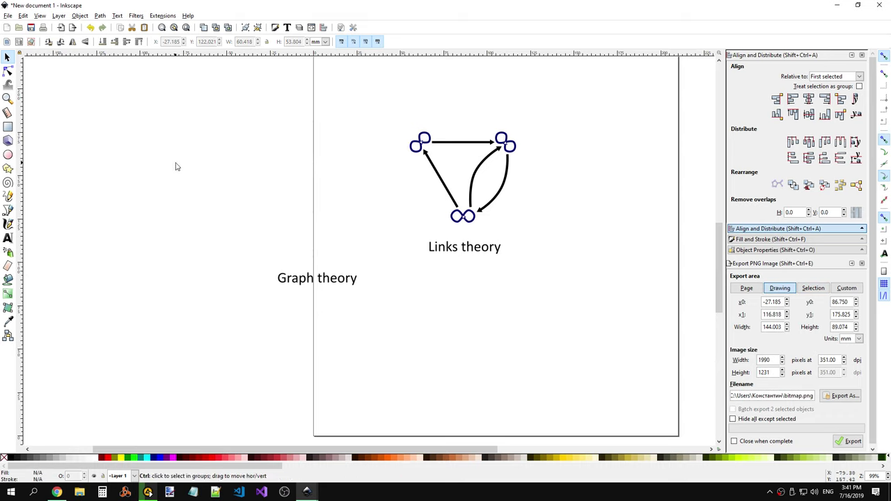
{"action": "key", "text": "ctrl+v"}
{"action": "left_click", "coordinate": [293, 175]}
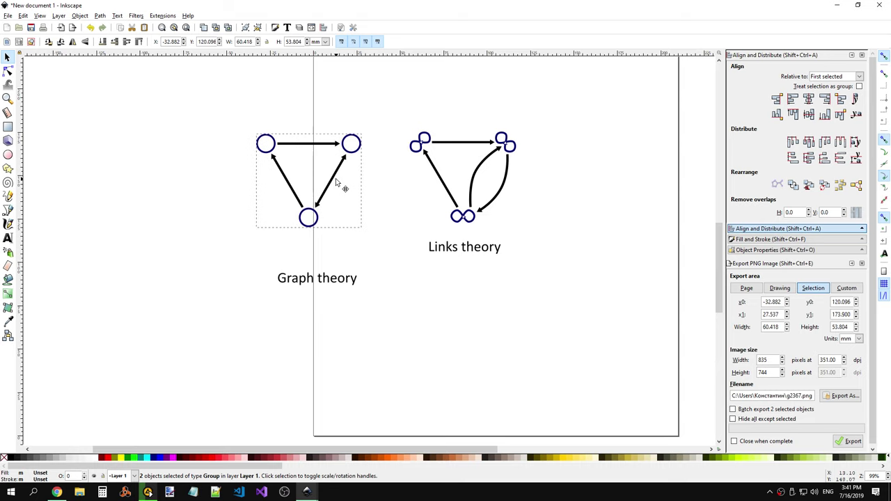
{"action": "left_click_drag", "start_coordinate": [296, 172], "coordinate": [333, 178]}
{"action": "left_click", "coordinate": [557, 188]}
{"action": "left_click_drag", "start_coordinate": [229, 99], "coordinate": [553, 227]}
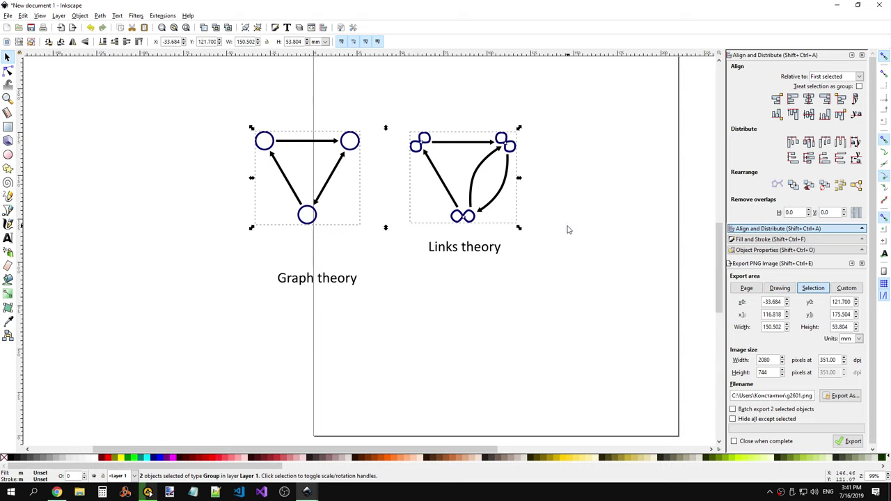
{"action": "left_click", "coordinate": [809, 115]}
{"action": "left_click", "coordinate": [596, 224]}
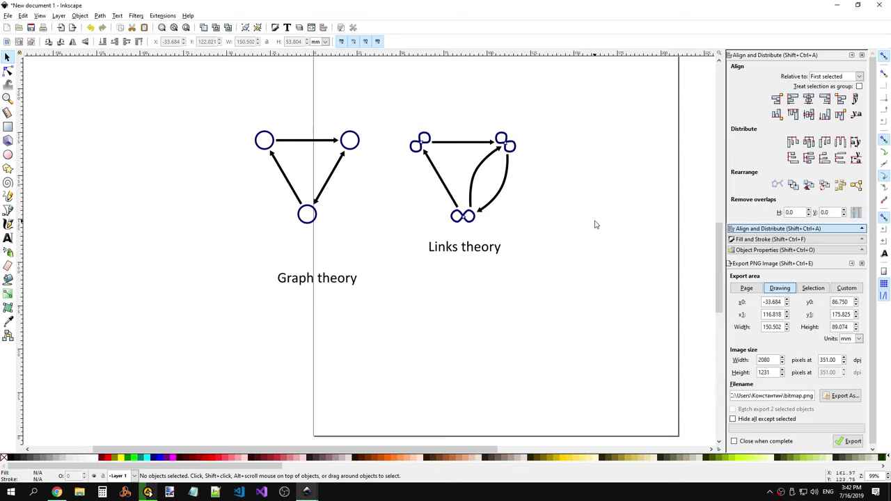
Step: Centre the 'Graph theory' label beneath its graph
{"action": "left_click", "coordinate": [323, 279]}
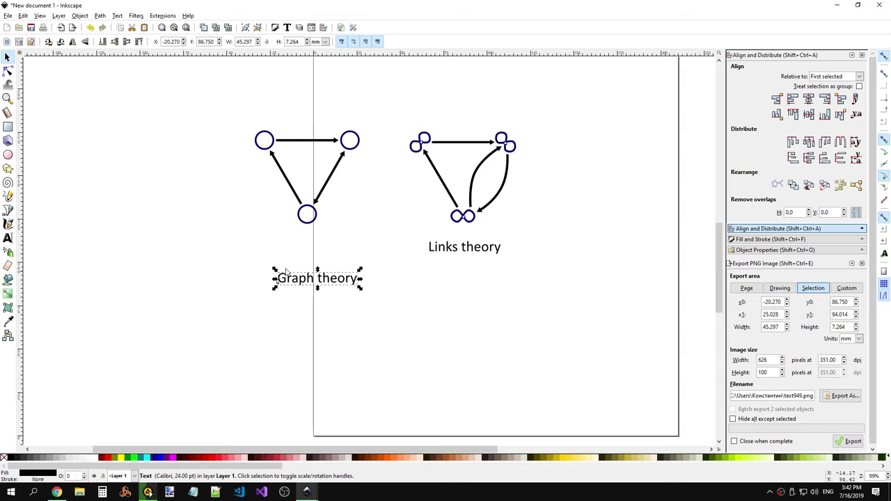
{"action": "left_click_drag", "start_coordinate": [256, 248], "coordinate": [382, 303]}
{"action": "left_click_drag", "start_coordinate": [340, 283], "coordinate": [331, 278]}
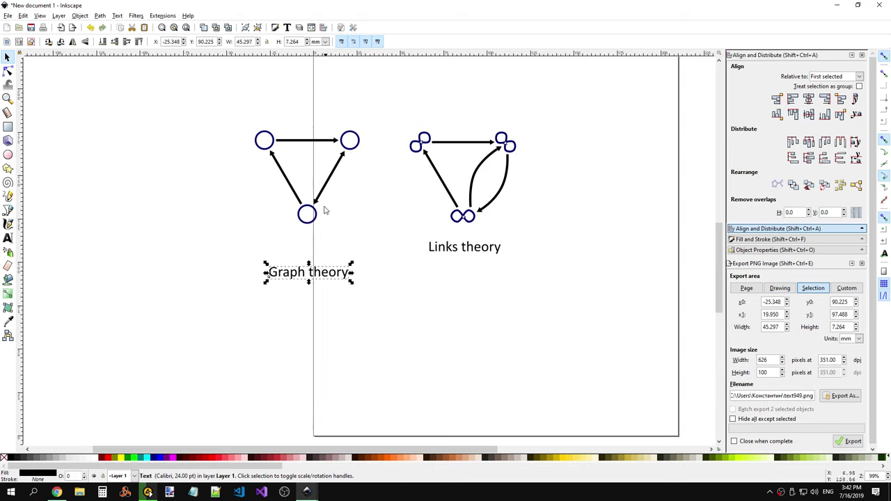
{"action": "left_click_drag", "start_coordinate": [245, 94], "coordinate": [370, 241]}
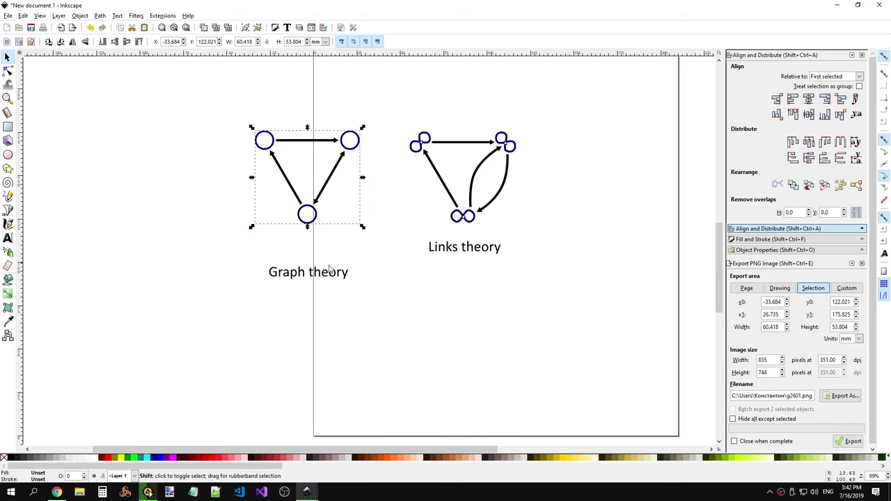
{"action": "left_click", "coordinate": [812, 101]}
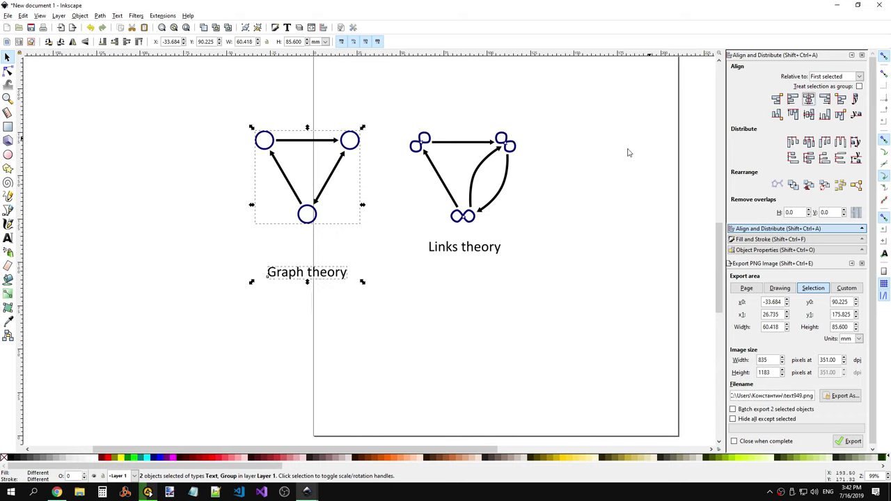
{"action": "left_click", "coordinate": [435, 236]}
Step: Centre the 'Links theory' label beneath its graph, undoing an accidental stretch
{"action": "left_click_drag", "start_coordinate": [407, 228], "coordinate": [504, 258]}
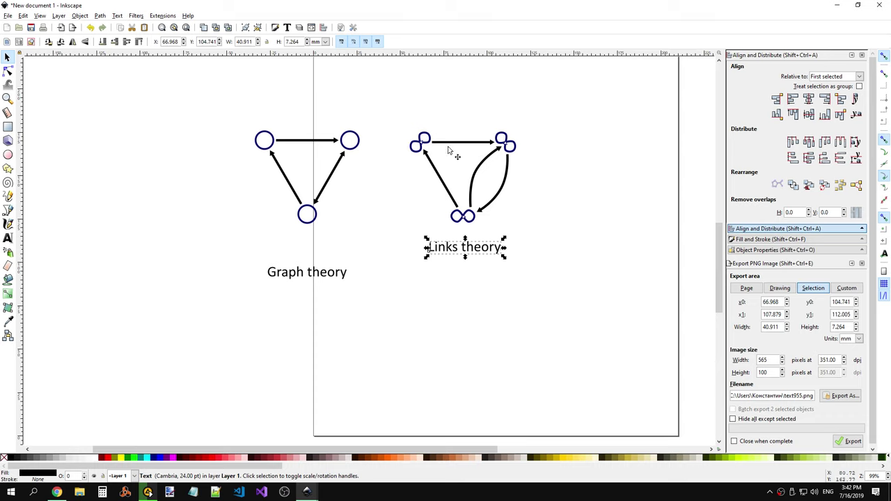
{"action": "mouse_move", "coordinate": [401, 114]}
{"action": "left_mouse_down"}
{"action": "mouse_move", "coordinate": [542, 245]}
{"action": "mouse_move", "coordinate": [523, 263]}
{"action": "left_mouse_up"}
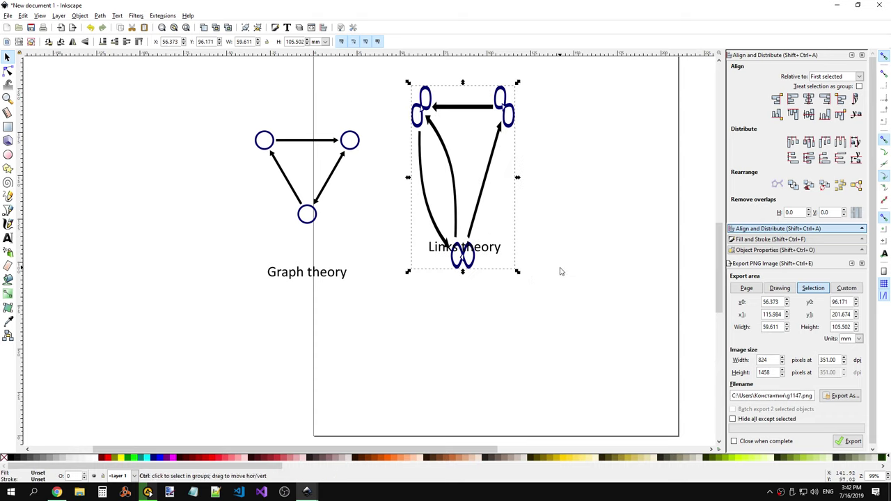
{"action": "key", "text": "ctrl+z"}
{"action": "left_click_drag", "start_coordinate": [423, 241], "coordinate": [546, 290]}
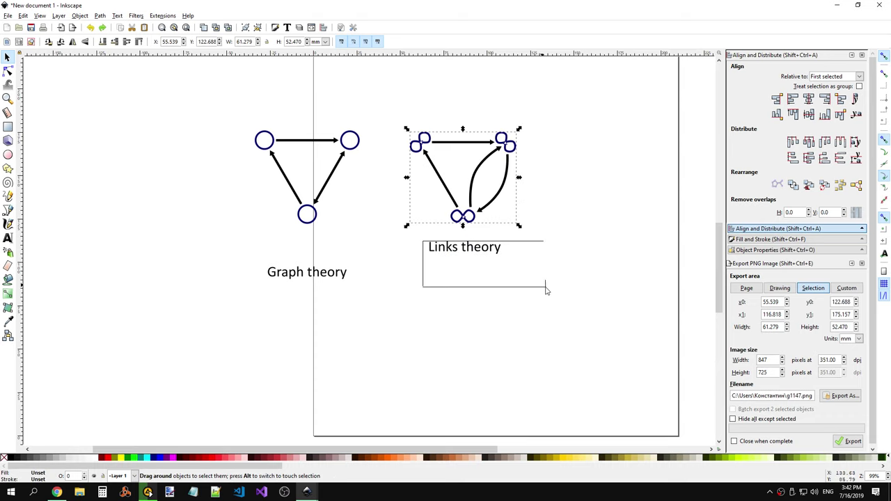
{"action": "left_click", "coordinate": [809, 99]}
{"action": "left_click", "coordinate": [507, 334]}
Step: Align the 'Graph theory' and 'Links theory' labels at the same height
{"action": "left_click", "coordinate": [491, 252]}
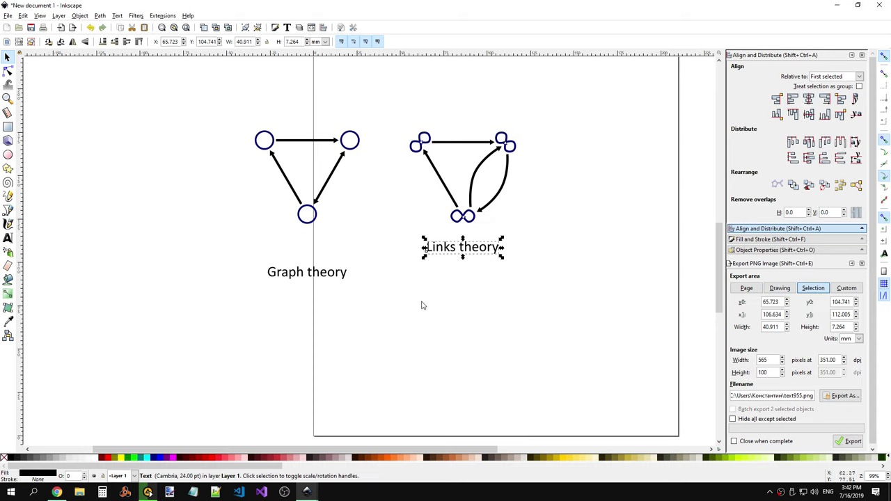
{"action": "left_click", "coordinate": [339, 277], "text": "shift"}
{"action": "left_click", "coordinate": [812, 117]}
{"action": "left_click", "coordinate": [513, 348]}
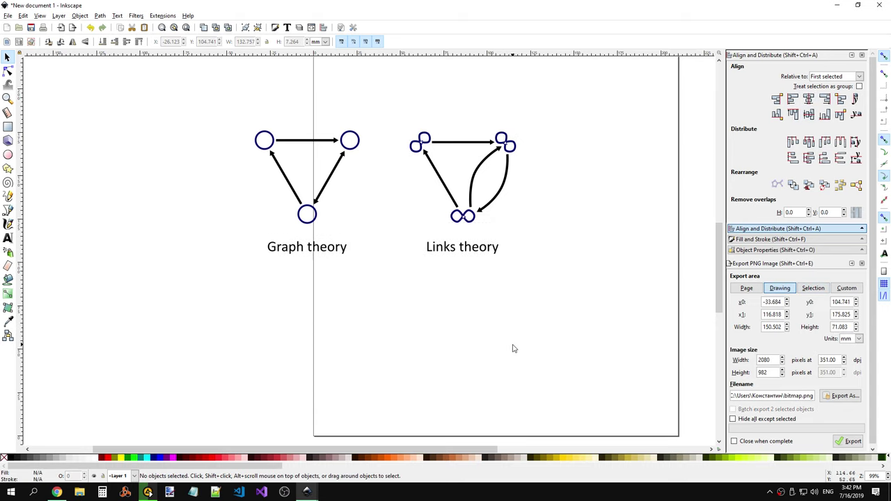
Step: Select and deselect both labelled graphs in New document 1 to check them
{"action": "scroll", "coordinate": [551, 290], "scroll_direction": "down", "scroll_amount": 2, "text": "ctrl"}
{"action": "left_click_drag", "start_coordinate": [339, 149], "coordinate": [604, 355]}
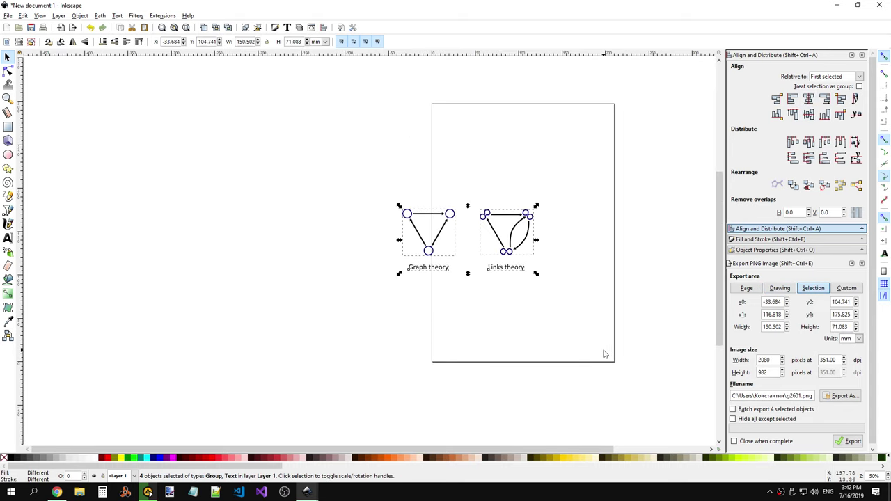
{"action": "left_click", "coordinate": [491, 179]}
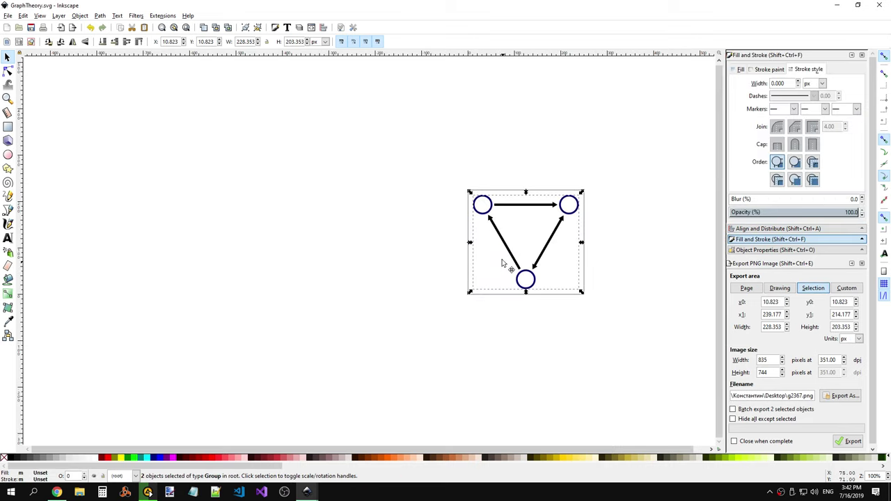
{"action": "key", "text": "alt+Tab"}
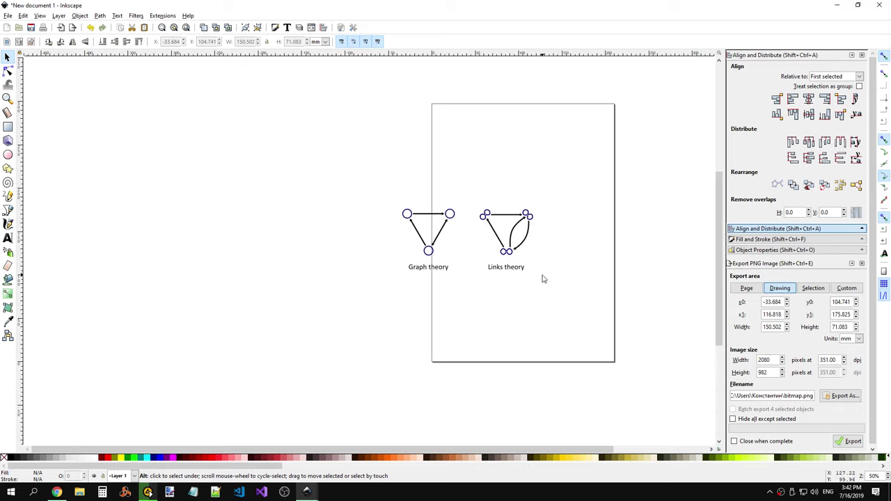
{"action": "left_click_drag", "start_coordinate": [543, 278], "coordinate": [340, 180]}
{"action": "left_click", "coordinate": [342, 189]}
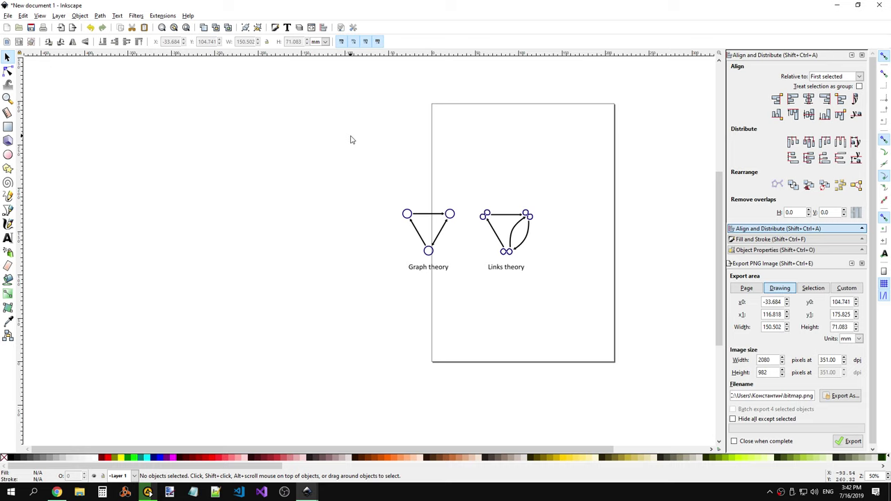
Step: Save Links Theory.svg with Ctrl+S and return to New document 1
{"action": "key", "text": "alt+Tab"}
{"action": "key", "text": "alt+Tab"}
{"action": "key", "text": "alt+Tab"}
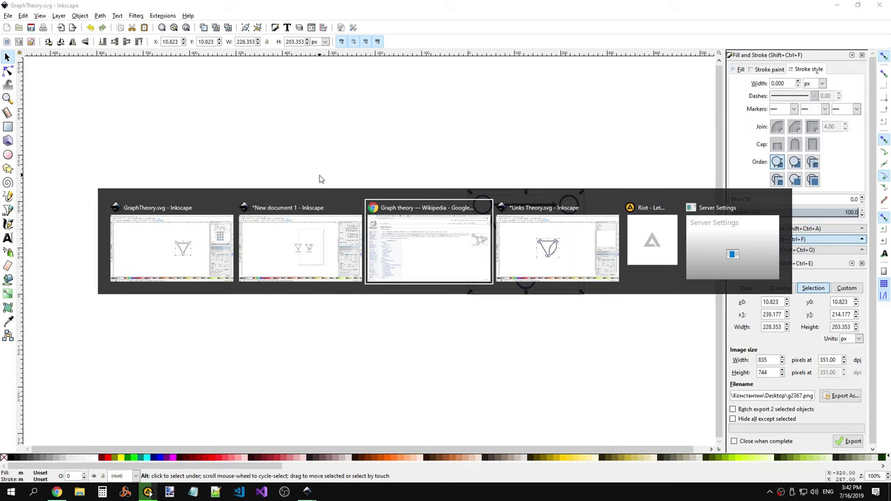
{"action": "key", "text": "alt+Tab"}
{"action": "left_click", "coordinate": [447, 148]}
{"action": "key", "text": "ctrl+s"}
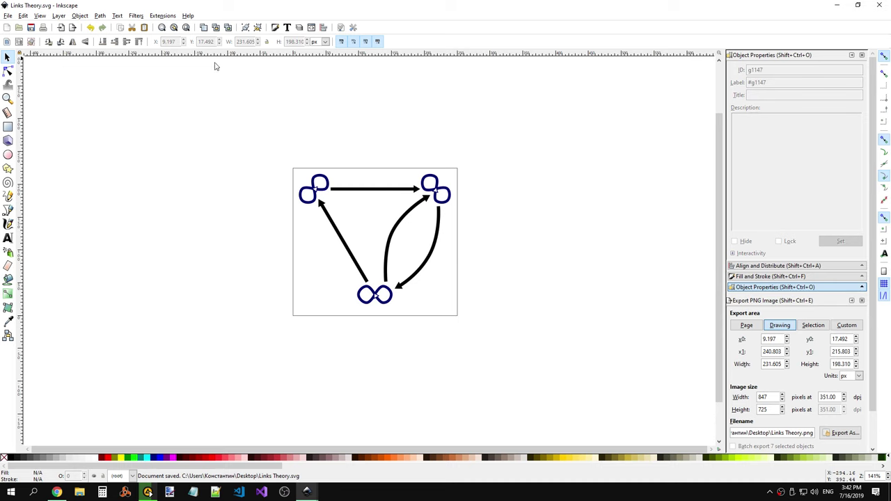
{"action": "key", "text": "ctrl+Tab"}
{"action": "key", "text": "ctrl+Tab"}
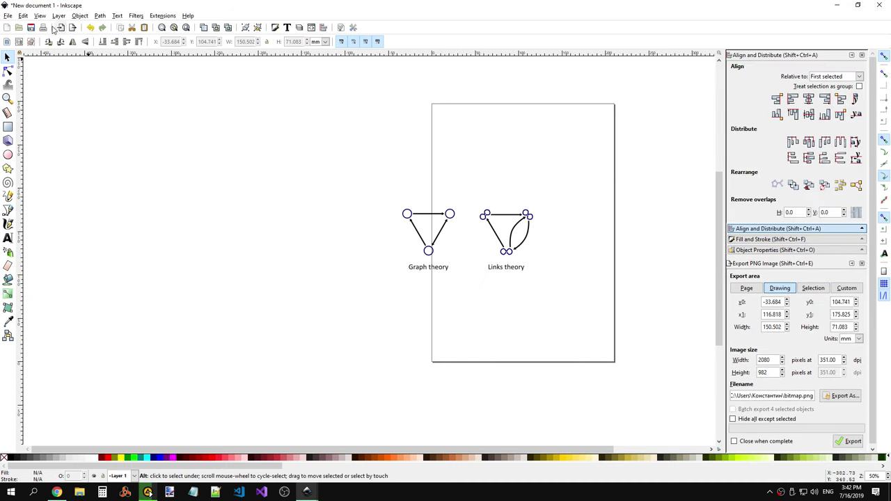
Step: Save the comparison drawing to the Desktop as TheoriesComparison.svg via Save As
{"action": "left_click", "coordinate": [9, 15]}
{"action": "left_click", "coordinate": [25, 84]}
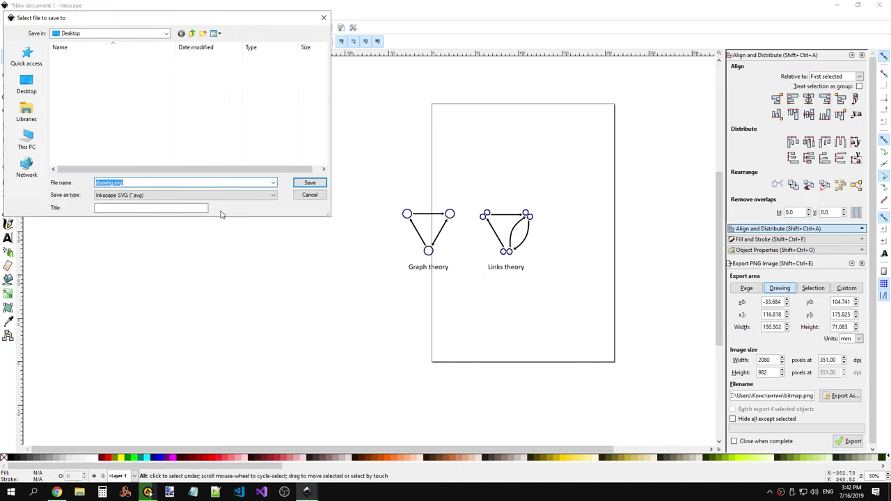
{"action": "left_click_drag", "start_coordinate": [122, 182], "coordinate": [94, 183]}
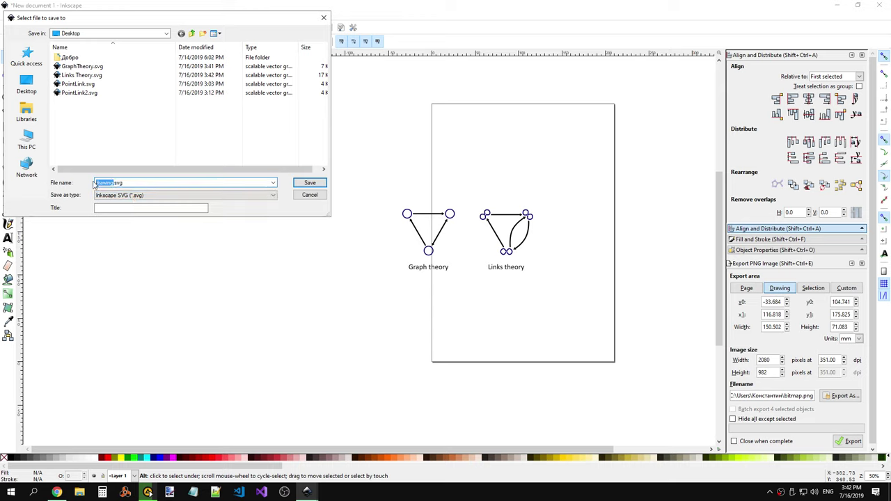
{"action": "type", "text": "T"}
{"action": "type", "text": "Con"}
{"action": "type", "text": "sCompariso"}
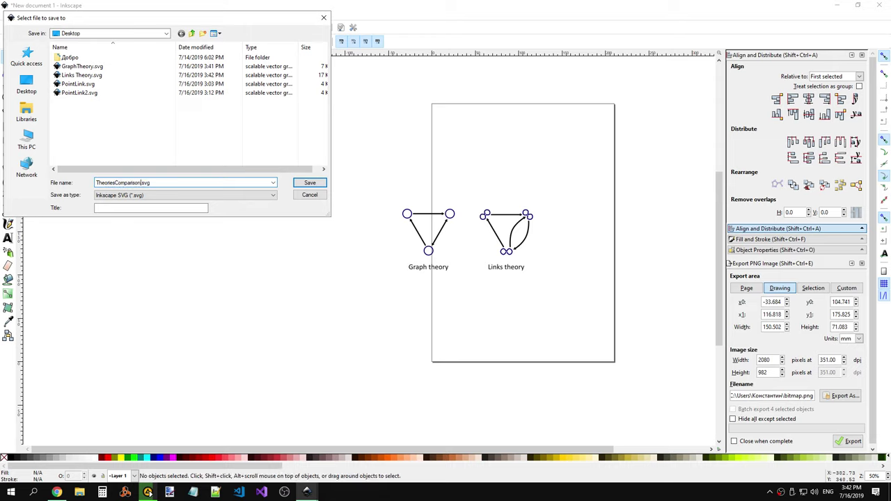
{"action": "key", "text": "Return"}
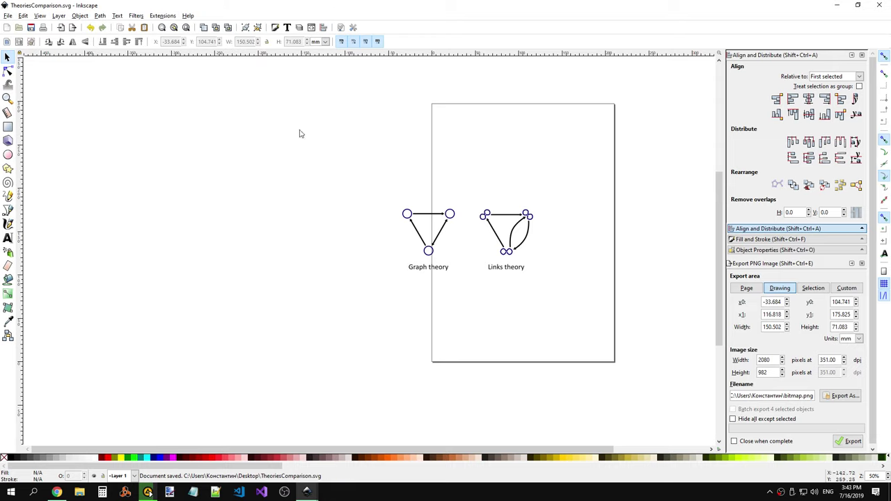
{"action": "left_click_drag", "start_coordinate": [299, 132], "coordinate": [596, 333]}
Step: Resize the page to the selected diagrams in Document Properties
{"action": "left_click", "coordinate": [6, 16]}
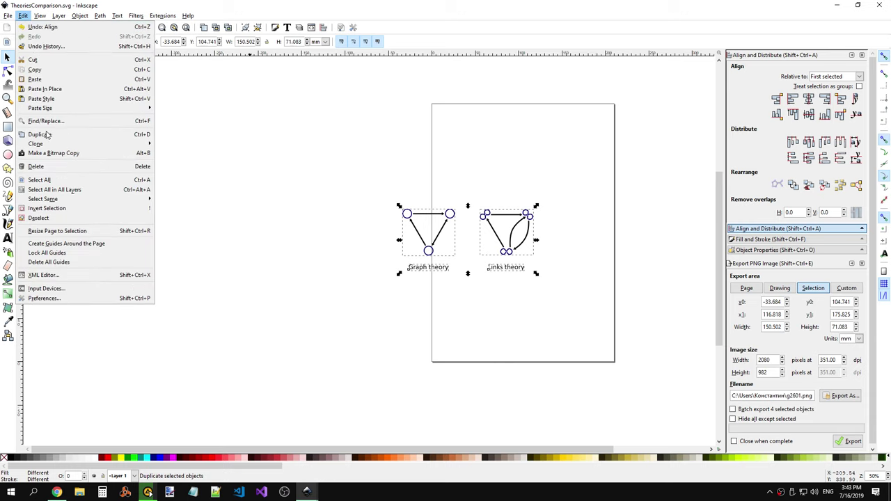
{"action": "left_click", "coordinate": [43, 169]}
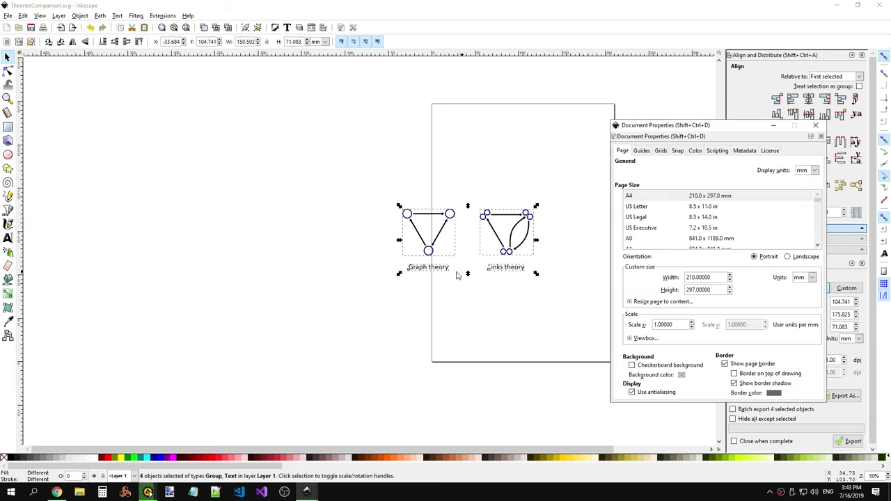
{"action": "left_click", "coordinate": [665, 290]}
{"action": "left_click", "coordinate": [728, 353]}
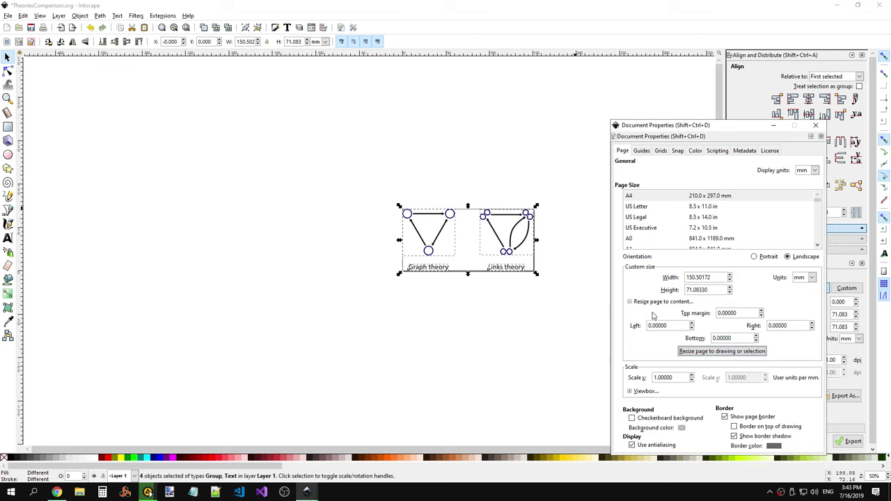
{"action": "left_click", "coordinate": [821, 136]}
{"action": "left_click", "coordinate": [583, 255]}
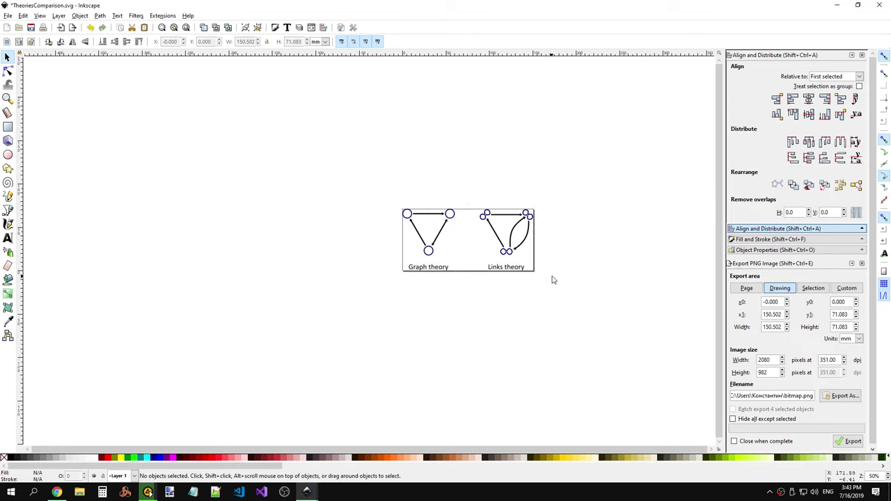
Step: Reselect both diagrams, briefly switching to the web browser and back
{"action": "scroll", "coordinate": [490, 249], "scroll_direction": "up", "scroll_amount": 1, "text": "ctrl"}
{"action": "scroll", "coordinate": [490, 250], "scroll_direction": "up", "scroll_amount": 2, "text": "ctrl"}
{"action": "scroll", "coordinate": [490, 248], "scroll_direction": "up", "scroll_amount": 1, "text": "ctrl"}
{"action": "scroll", "coordinate": [481, 252], "scroll_direction": "down", "scroll_amount": 2, "text": "ctrl"}
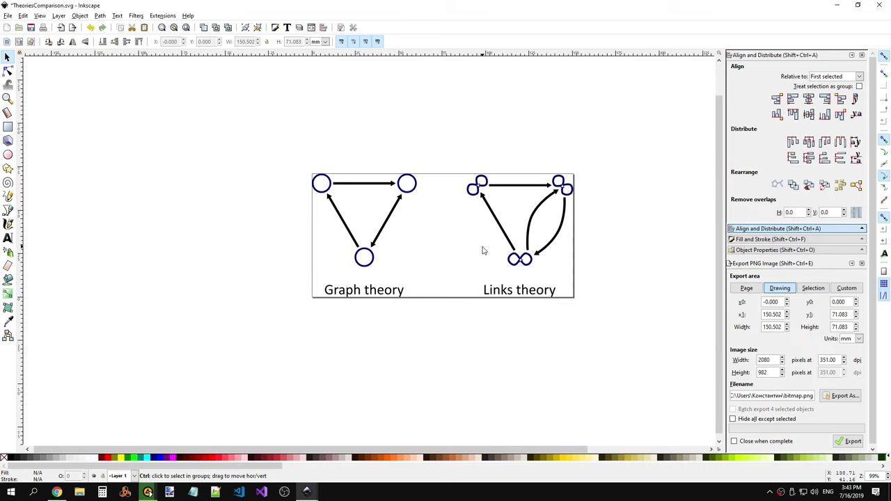
{"action": "left_click_drag", "start_coordinate": [277, 125], "coordinate": [643, 350]}
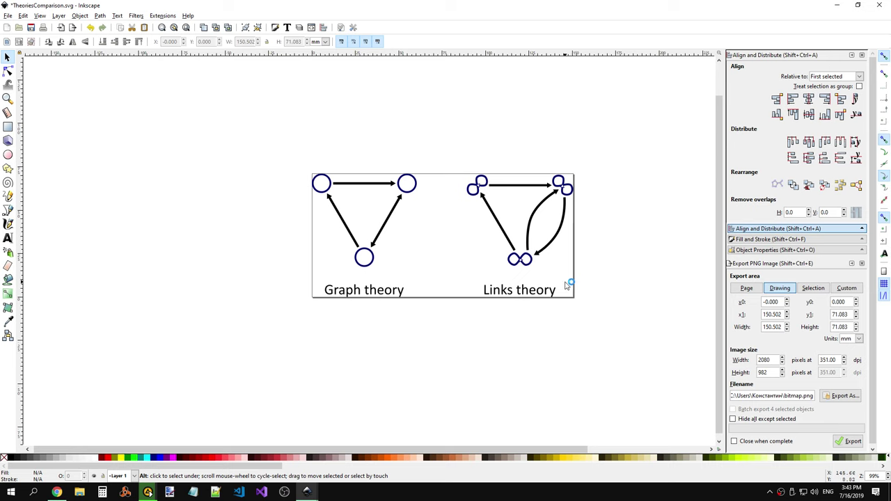
{"action": "key", "text": "alt+Tab"}
{"action": "key", "text": "alt+Tab"}
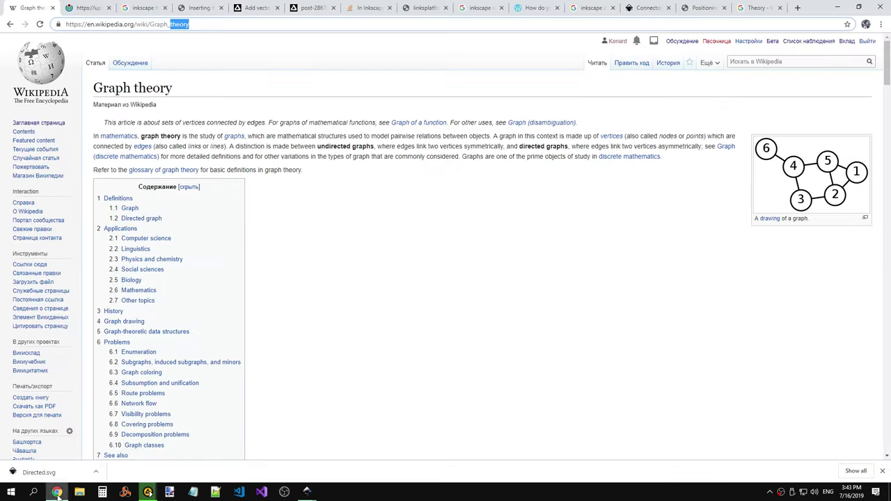
{"action": "left_click", "coordinate": [463, 210]}
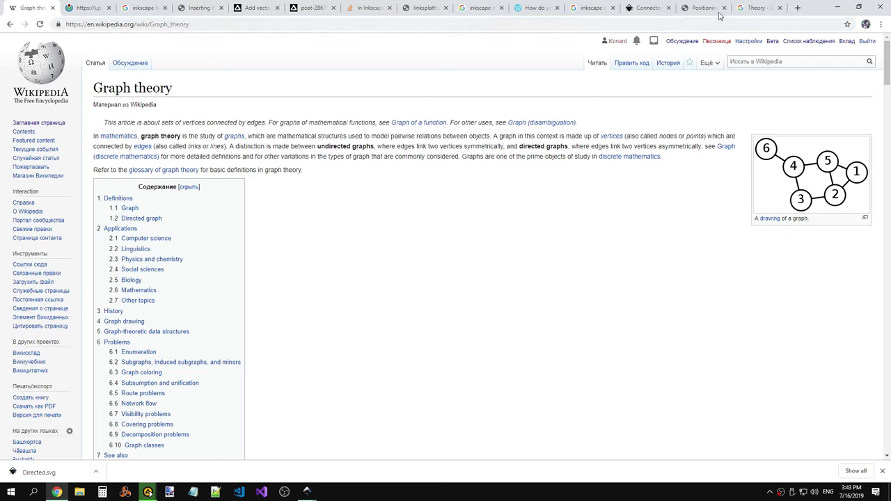
{"action": "key", "text": "alt+Tab"}
{"action": "left_click_drag", "start_coordinate": [232, 143], "coordinate": [622, 342]}
{"action": "left_click", "coordinate": [604, 301]}
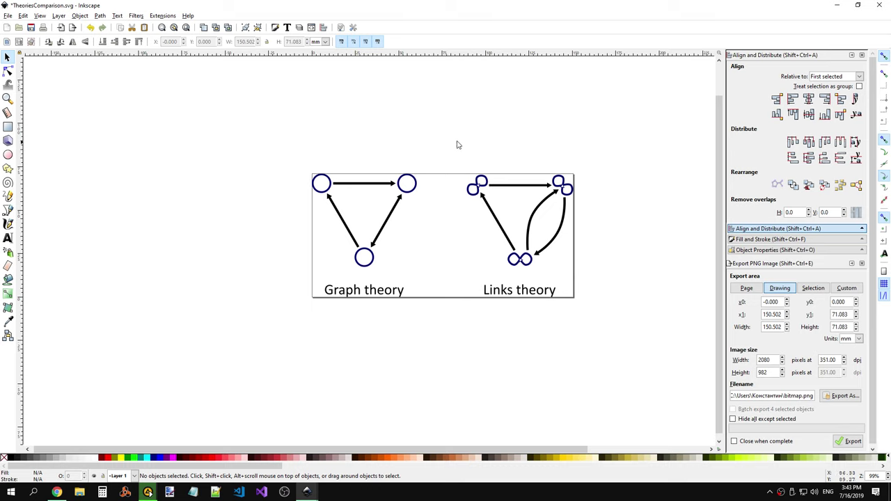
Step: Save TheoriesComparison.svg from the File menu
{"action": "mouse_move", "coordinate": [299, 130]}
{"action": "left_mouse_down"}
{"action": "mouse_move", "coordinate": [644, 329]}
{"action": "mouse_move", "coordinate": [287, 142]}
{"action": "mouse_move", "coordinate": [623, 332]}
{"action": "left_mouse_up"}
{"action": "left_click", "coordinate": [651, 339]}
{"action": "mouse_move", "coordinate": [628, 302]}
{"action": "left_mouse_down"}
{"action": "mouse_move", "coordinate": [543, 243]}
{"action": "mouse_move", "coordinate": [328, 139]}
{"action": "mouse_move", "coordinate": [290, 131]}
{"action": "left_mouse_up"}
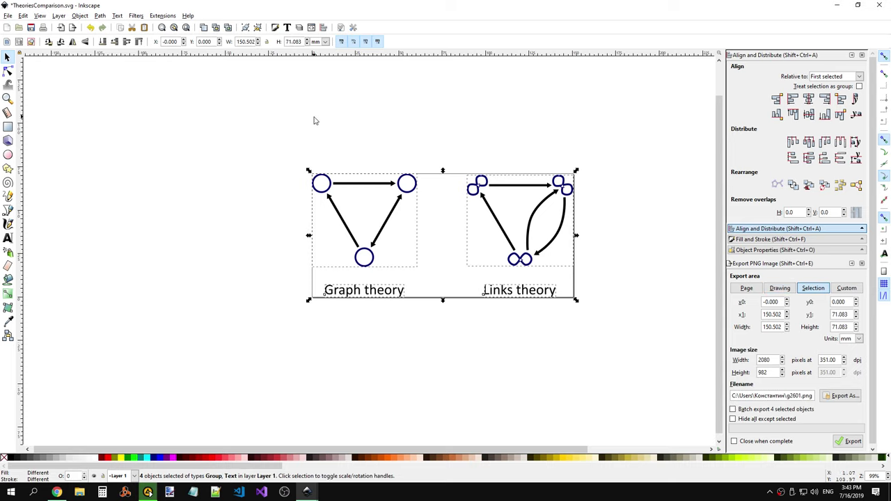
{"action": "left_click", "coordinate": [313, 119]}
{"action": "left_click", "coordinate": [12, 17]}
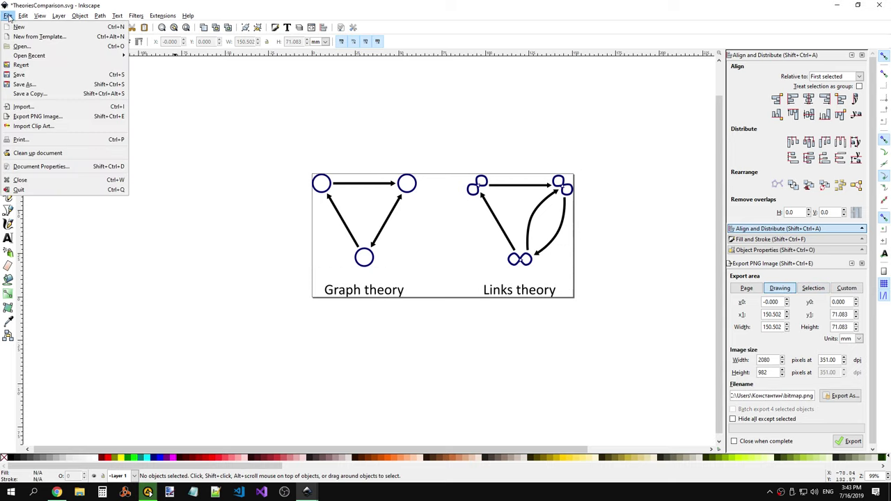
{"action": "left_click", "coordinate": [41, 81]}
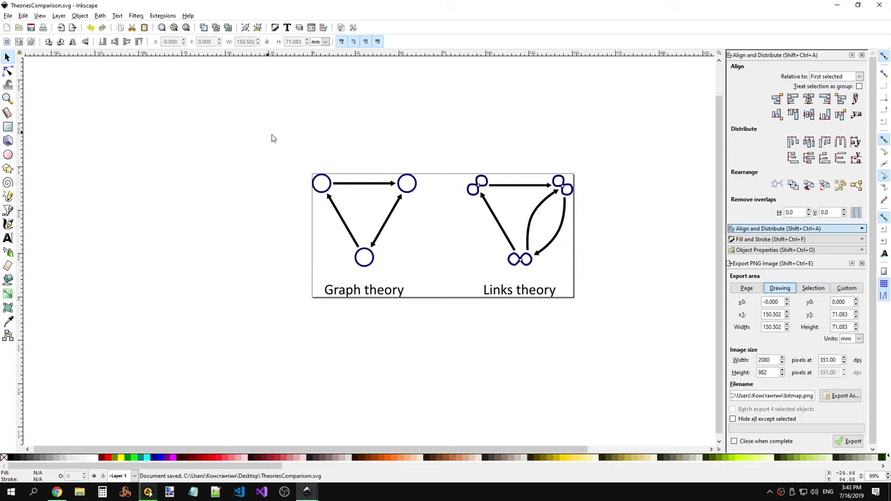
Step: Browse the File menu for the PNG export command without exporting
{"action": "left_click_drag", "start_coordinate": [273, 138], "coordinate": [632, 314]}
{"action": "key", "text": "Escape"}
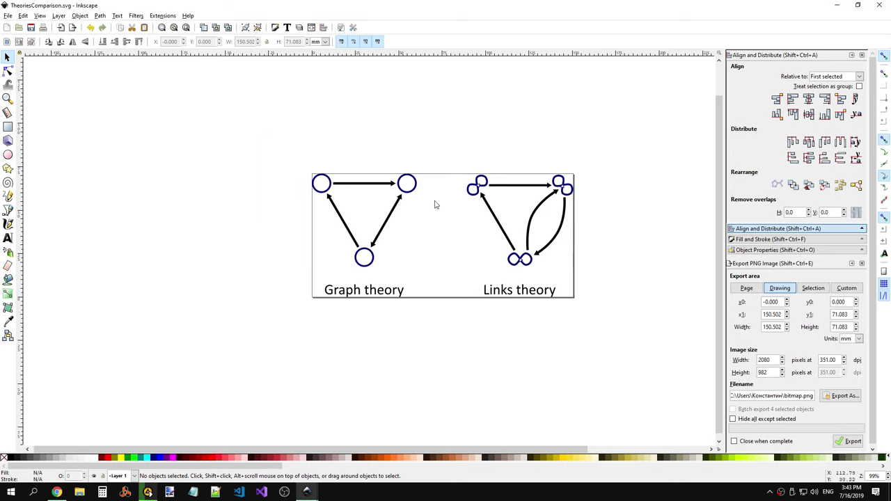
{"action": "left_click", "coordinate": [12, 15]}
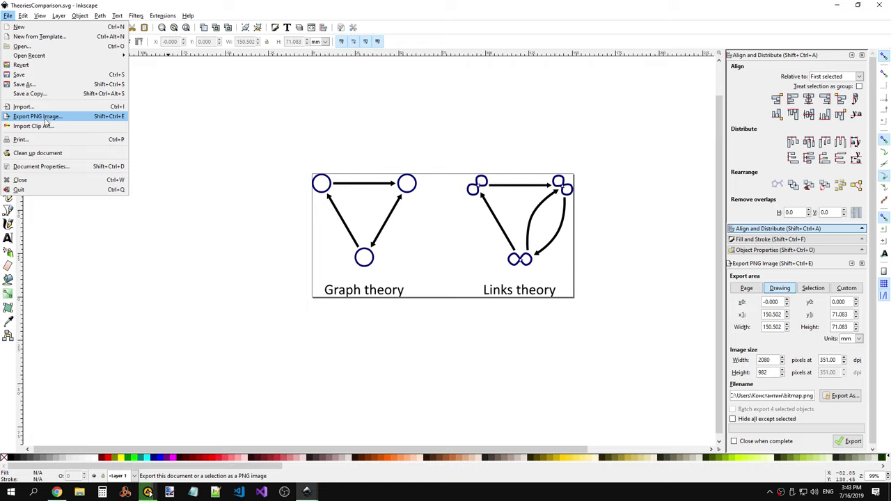
{"action": "left_click", "coordinate": [44, 119]}
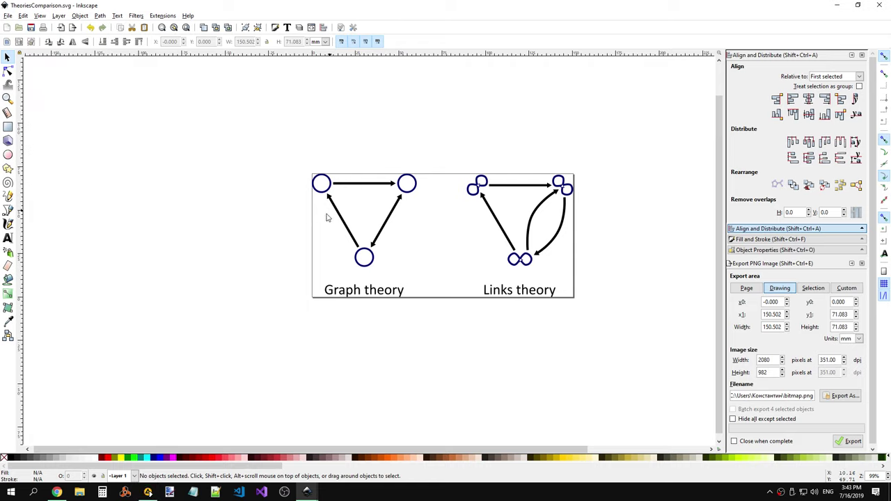
{"action": "left_click", "coordinate": [6, 15]}
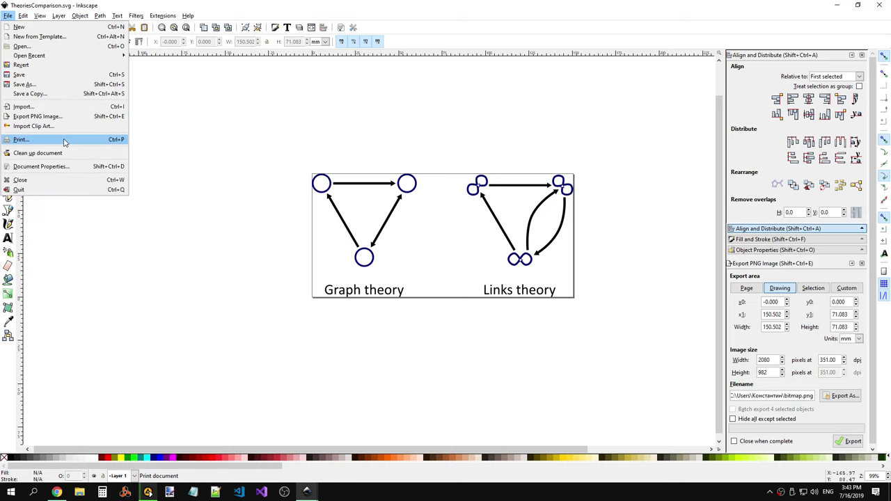
{"action": "left_click", "coordinate": [57, 118]}
{"action": "mouse_move", "coordinate": [307, 493]}
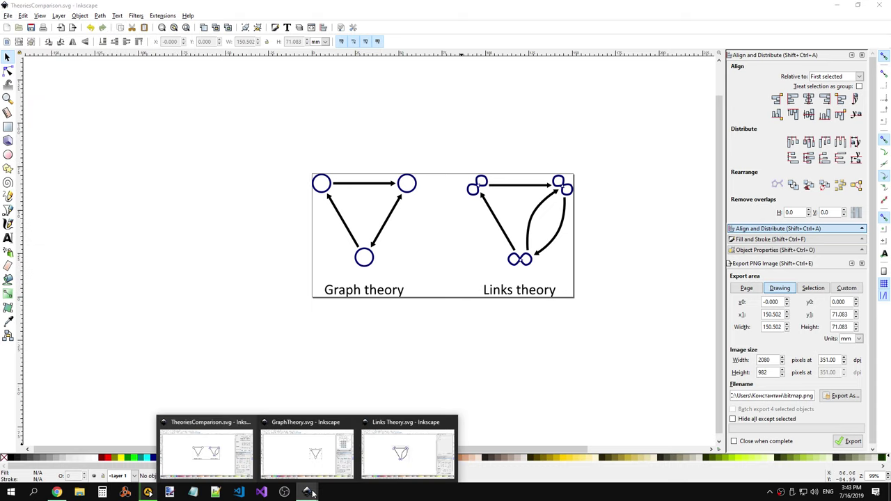
Step: Close the GraphTheory.svg and Links Theory.svg windows from the taskbar
{"action": "left_click", "coordinate": [346, 425]}
{"action": "left_click", "coordinate": [398, 422]}
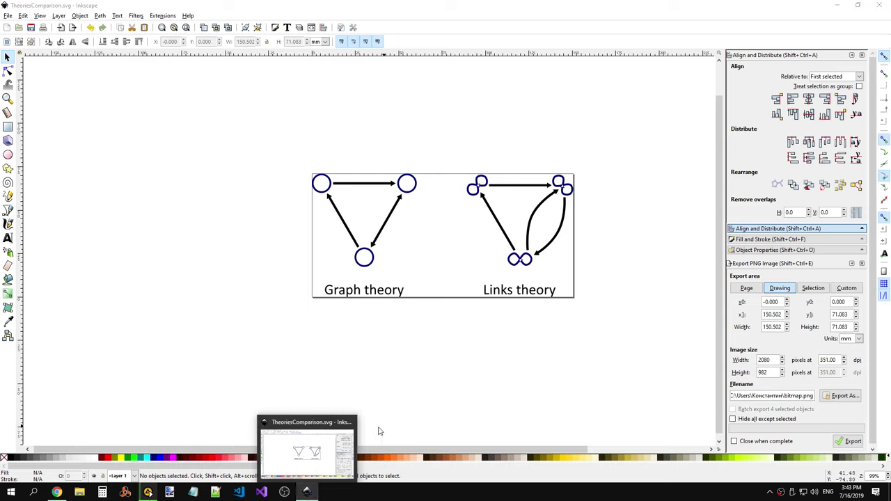
{"action": "left_click", "coordinate": [394, 292]}
{"action": "left_click", "coordinate": [394, 341]}
{"action": "left_click", "coordinate": [9, 16]}
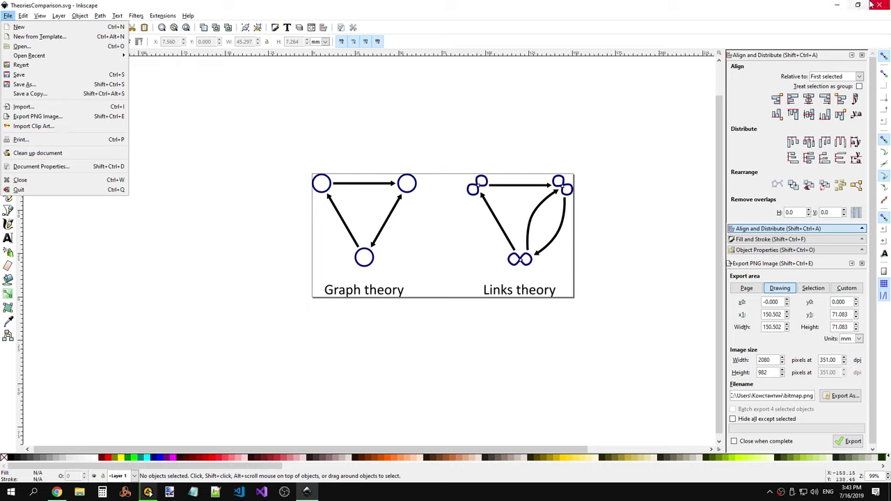
{"action": "left_click", "coordinate": [694, 96]}
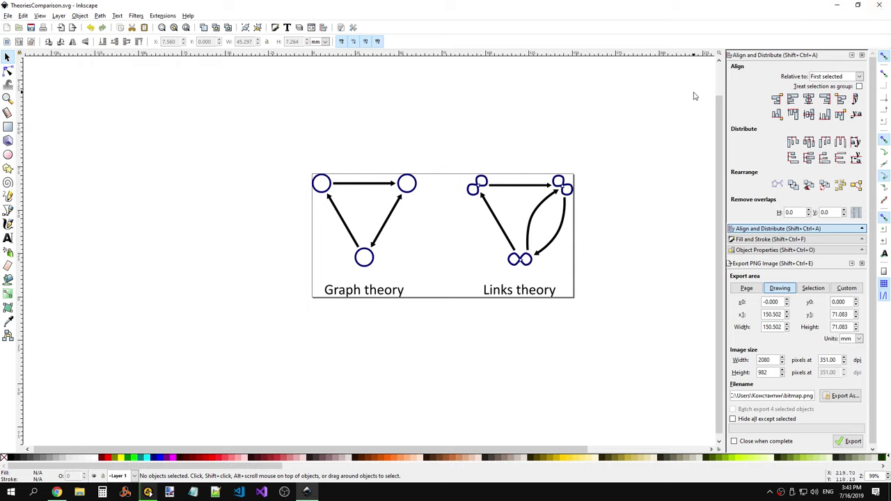
Step: Close Inkscape, minimize the browser, and move TheoriesComparison and PointLink icons toward the centre
{"action": "left_click", "coordinate": [881, 7]}
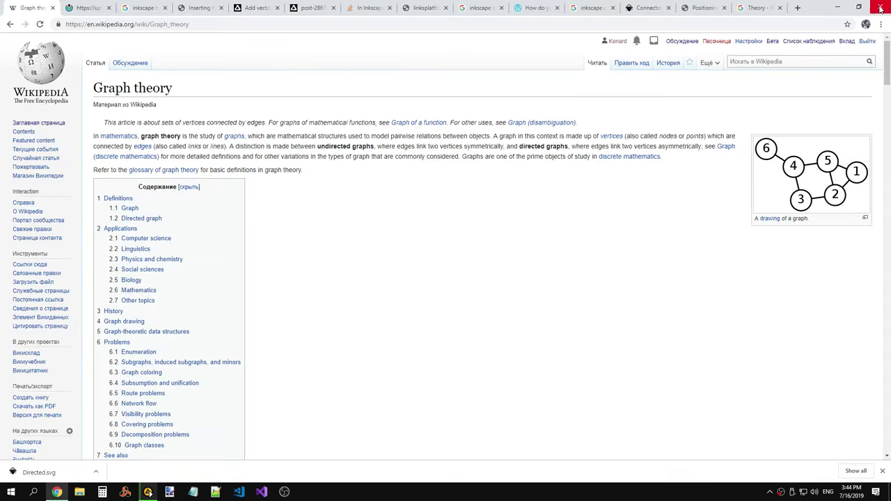
{"action": "left_click", "coordinate": [843, 7]}
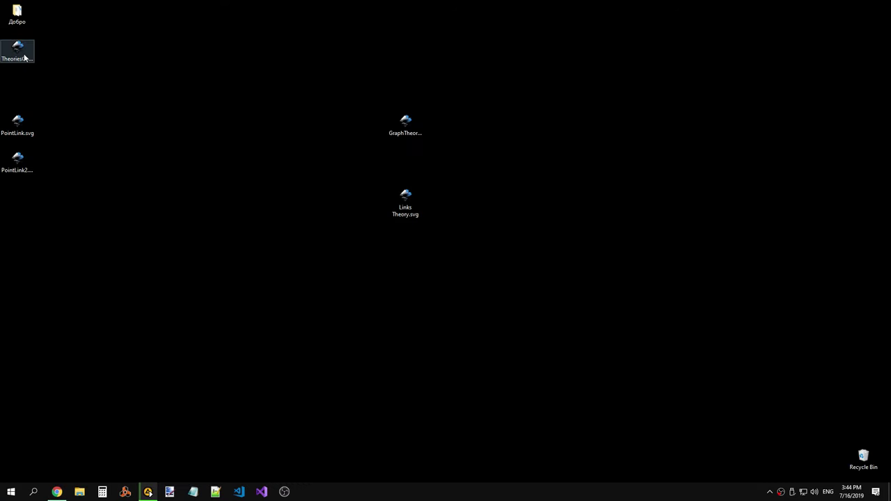
{"action": "left_click_drag", "start_coordinate": [24, 59], "coordinate": [320, 175]}
{"action": "mouse_move", "coordinate": [1, 85]}
{"action": "left_mouse_down"}
{"action": "mouse_move", "coordinate": [35, 170]}
{"action": "mouse_move", "coordinate": [606, 178]}
{"action": "mouse_move", "coordinate": [521, 200]}
{"action": "left_mouse_up"}
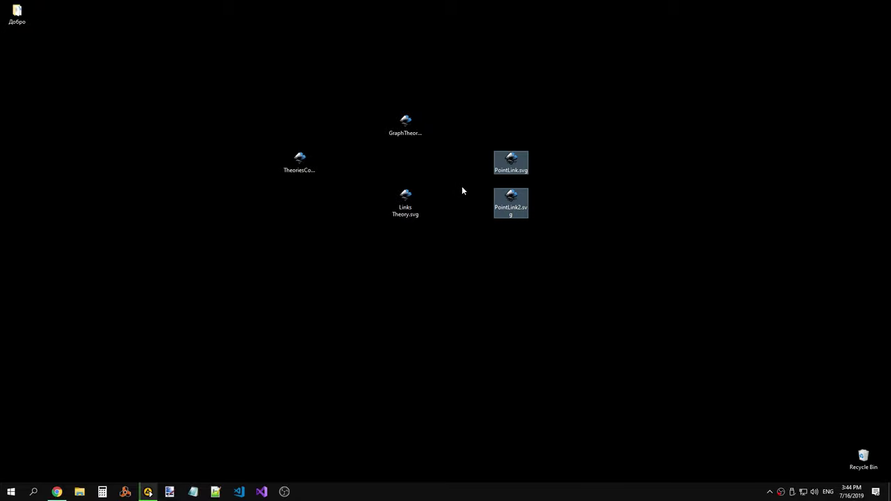
Step: Open TheoriesComparison.svg from the desktop to check it, then minimize it
{"action": "left_click", "coordinate": [524, 211]}
{"action": "left_click", "coordinate": [403, 203]}
{"action": "left_click", "coordinate": [308, 169]}
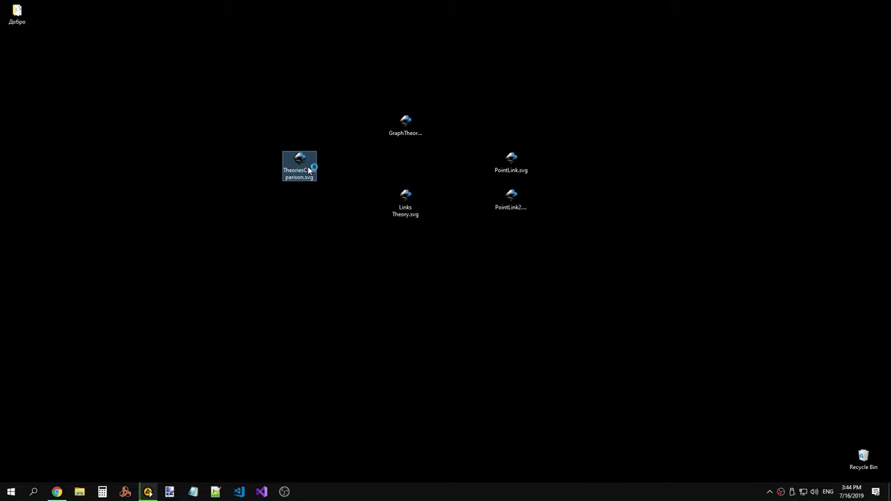
{"action": "double_click", "coordinate": [308, 169]}
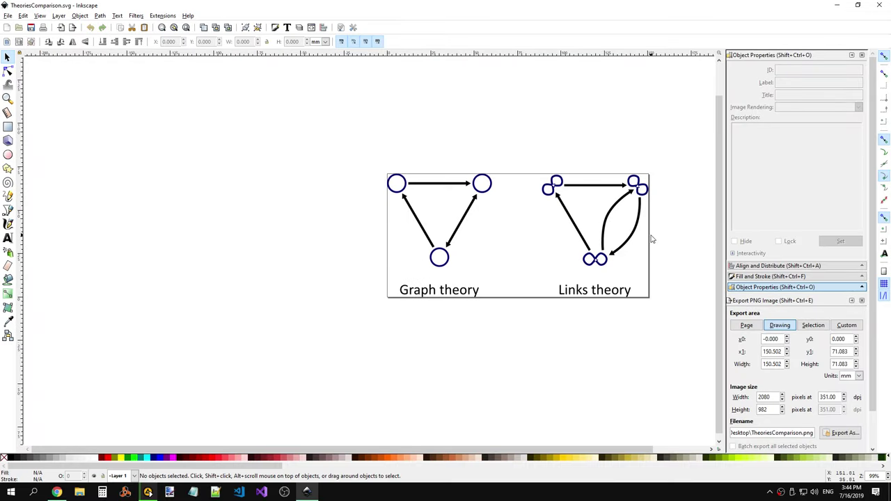
{"action": "left_click", "coordinate": [833, 5]}
Step: Delete PointLink.svg to the Recycle Bin, keeping PointLink2.svg
{"action": "left_click", "coordinate": [509, 200]}
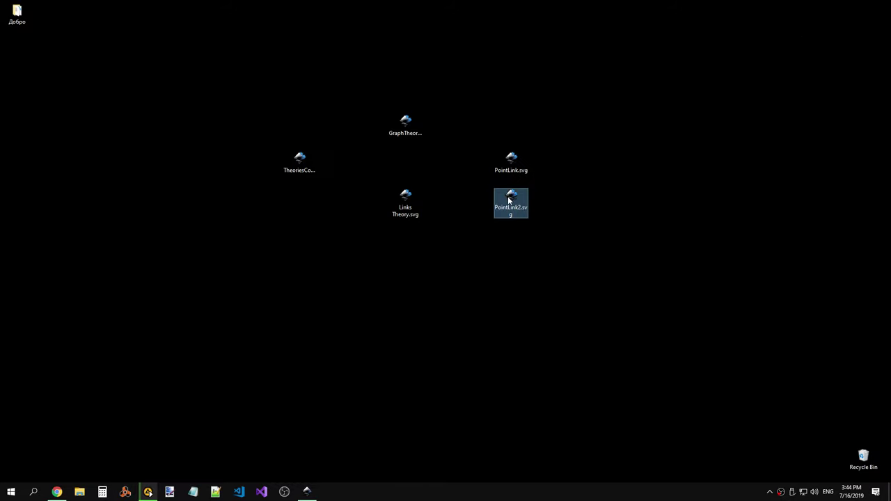
{"action": "right_click", "coordinate": [508, 199]}
{"action": "left_click", "coordinate": [515, 159]}
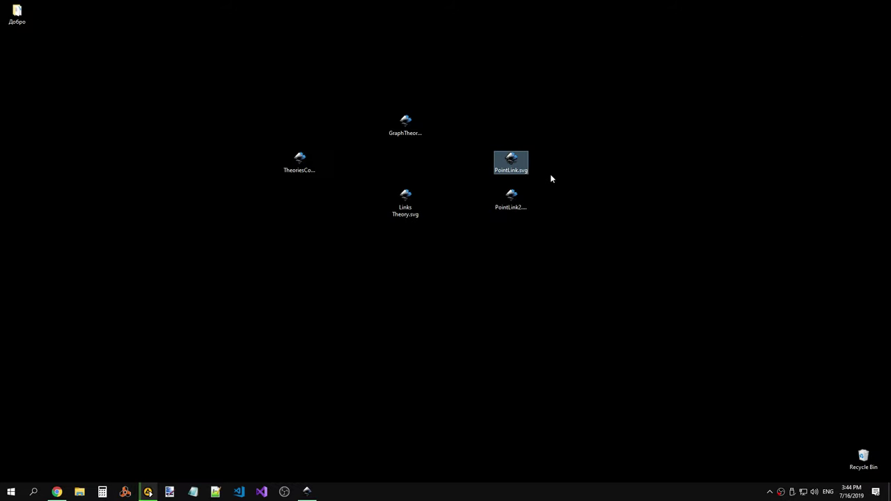
{"action": "key", "text": "Delete"}
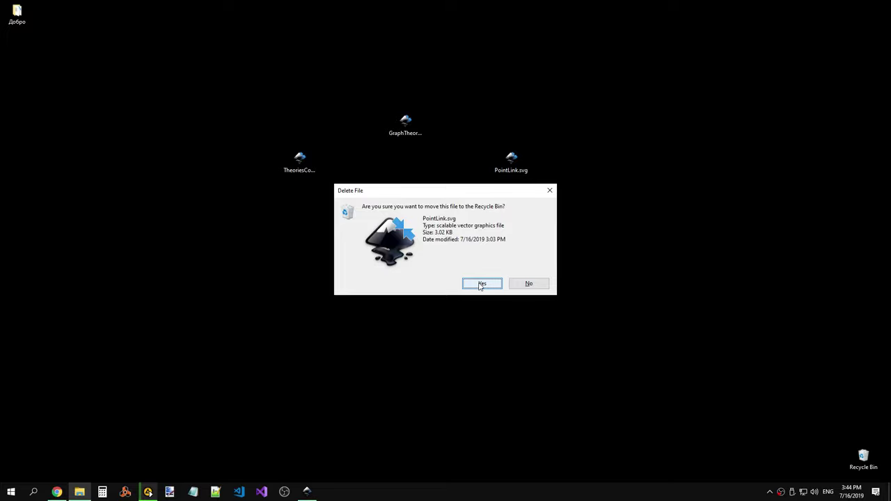
{"action": "left_click", "coordinate": [478, 282]}
{"action": "left_click", "coordinate": [513, 202]}
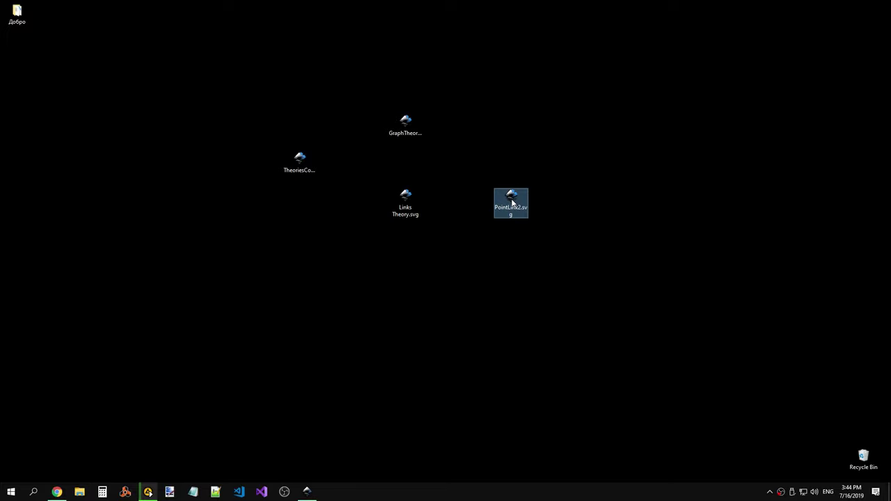
Step: Open PointLink2.svg and select the infinity path inside its group
{"action": "double_click", "coordinate": [513, 202]}
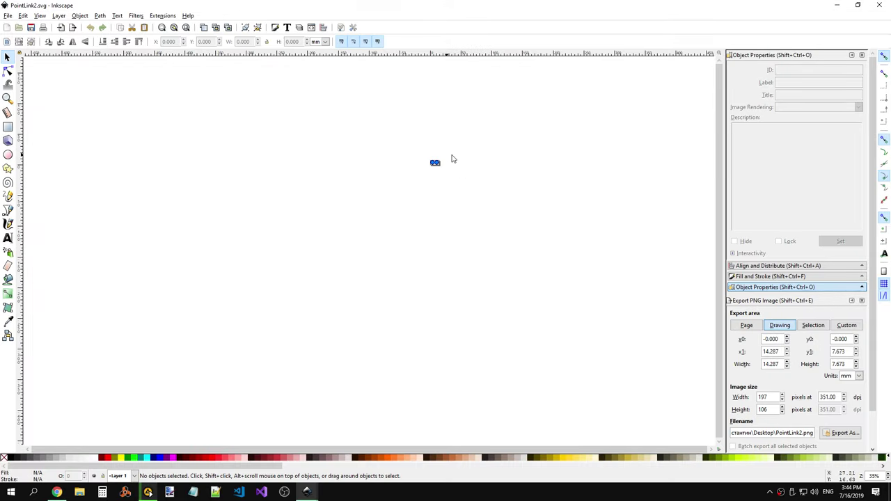
{"action": "scroll", "coordinate": [398, 160], "scroll_direction": "up", "scroll_amount": 4}
{"action": "scroll", "coordinate": [276, 388], "scroll_direction": "up", "scroll_amount": 6}
{"action": "scroll", "coordinate": [276, 388], "scroll_direction": "down", "scroll_amount": 4}
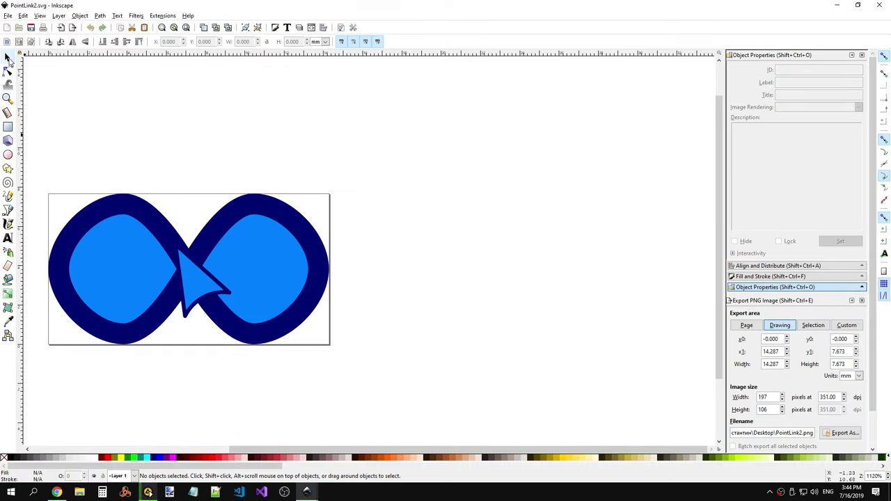
{"action": "left_click", "coordinate": [224, 237]}
{"action": "double_click", "coordinate": [264, 265]}
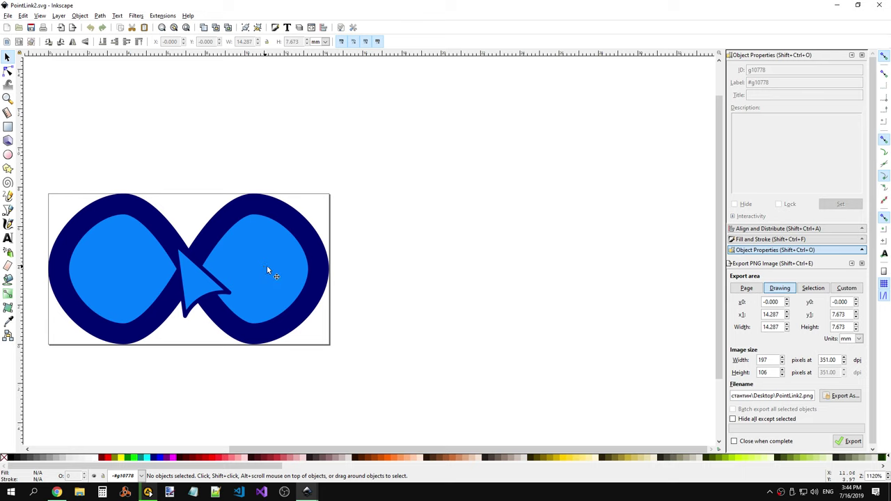
{"action": "right_click", "coordinate": [279, 263]}
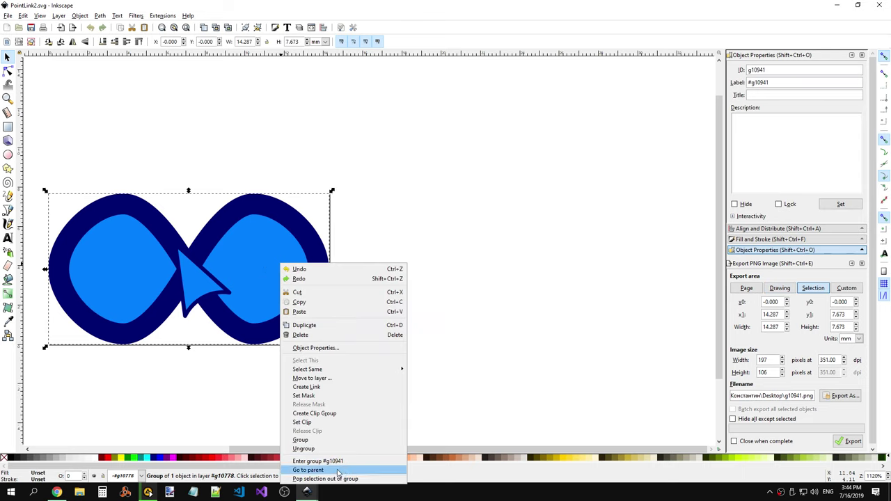
{"action": "left_click", "coordinate": [304, 449]}
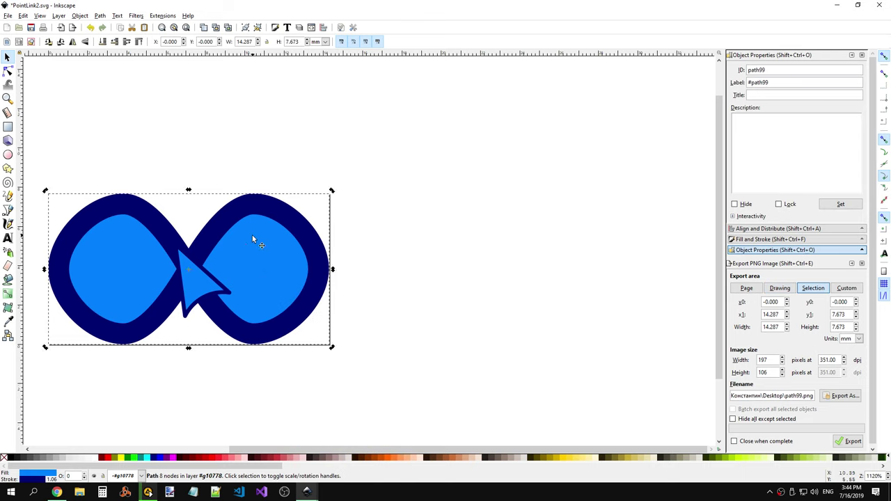
{"action": "left_click", "coordinate": [7, 70]}
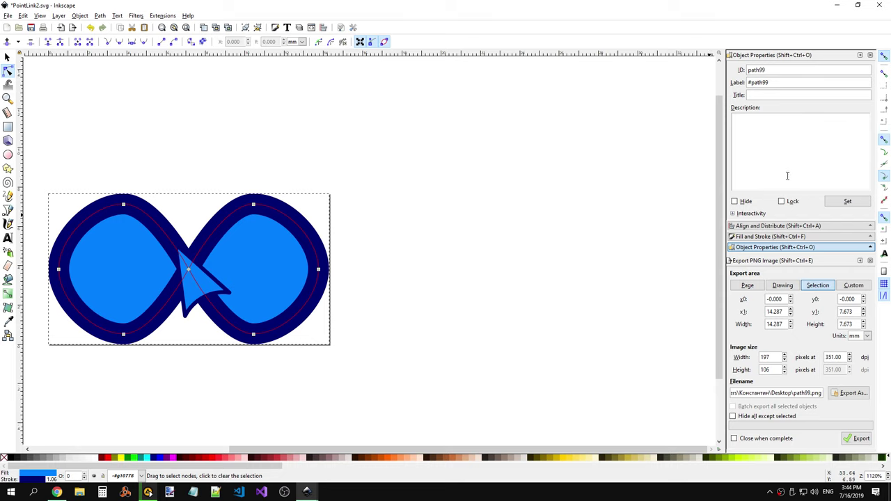
Step: Remove the infinity path's fill and give it a white outlined arrowhead end marker
{"action": "left_click", "coordinate": [773, 236]}
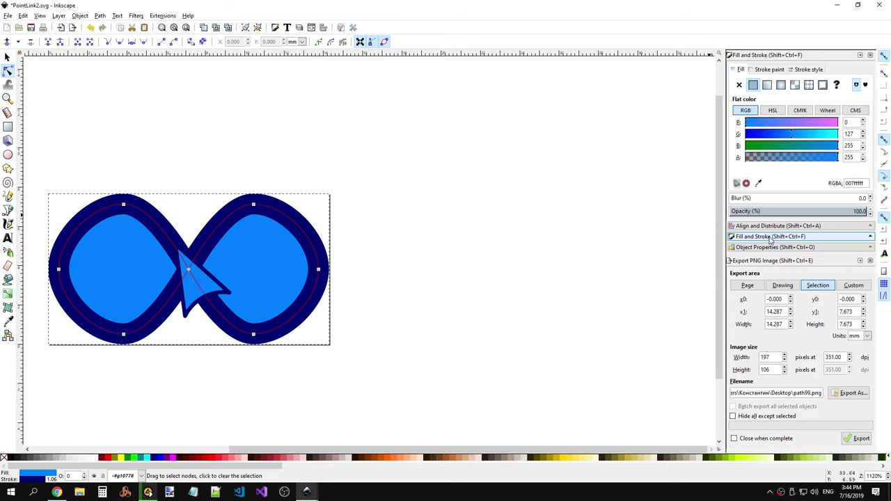
{"action": "left_click", "coordinate": [808, 69]}
{"action": "left_click", "coordinate": [864, 109]}
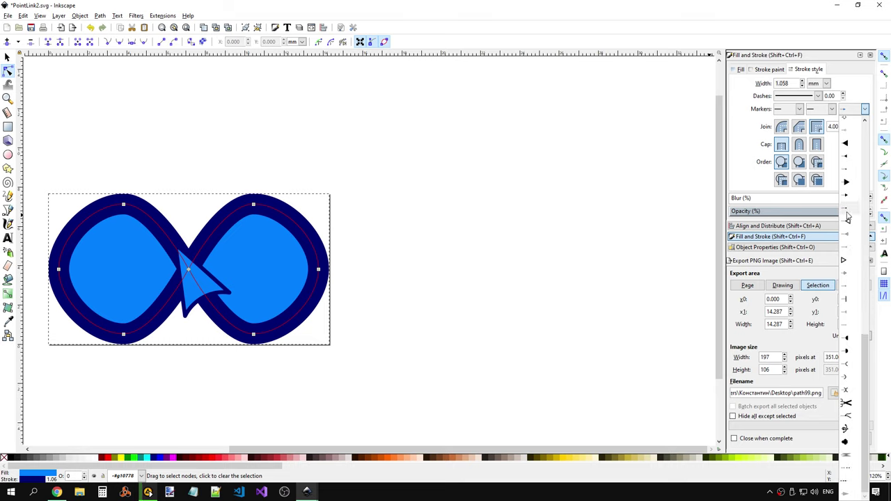
{"action": "left_click", "coordinate": [854, 292]}
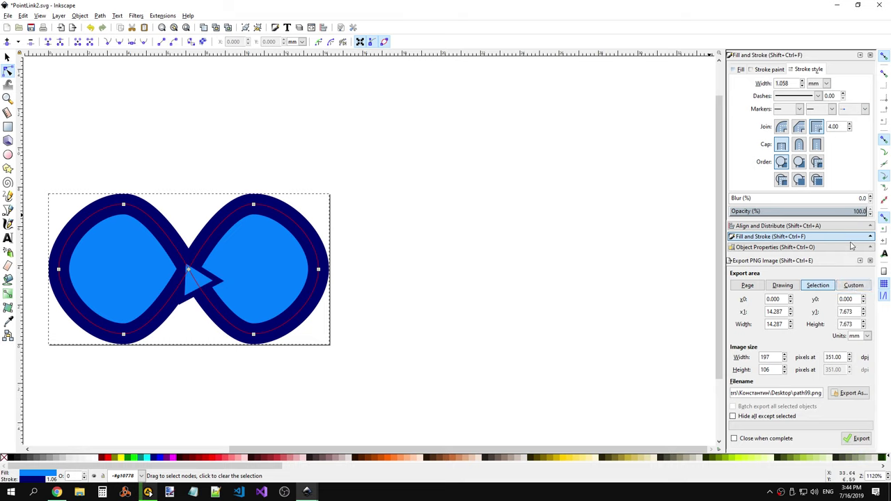
{"action": "left_click", "coordinate": [766, 70]}
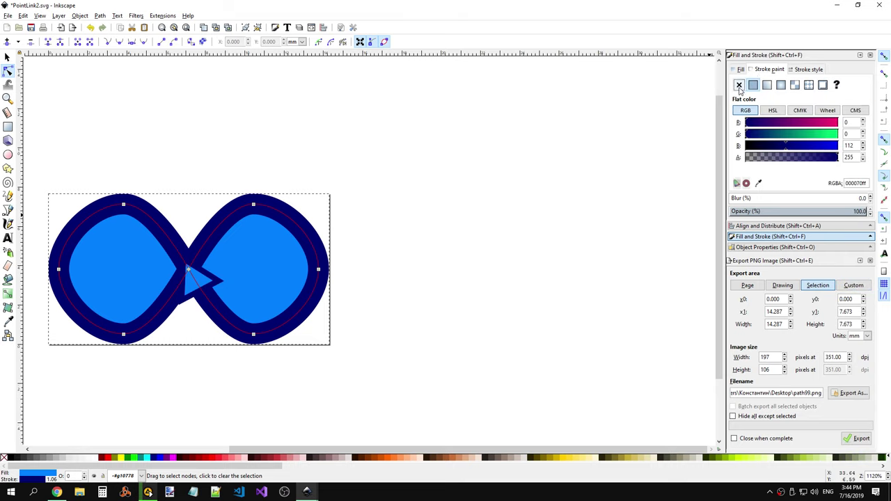
{"action": "left_click", "coordinate": [740, 70]}
{"action": "left_click", "coordinate": [739, 86]}
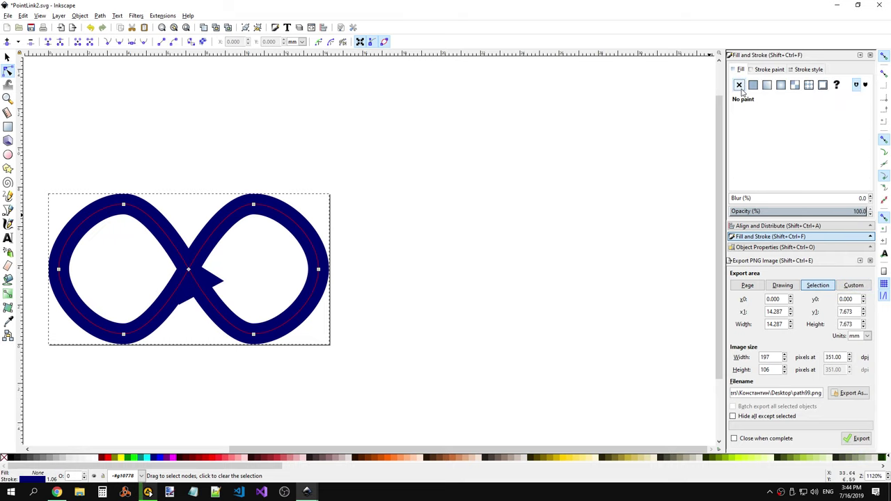
{"action": "left_click", "coordinate": [808, 69]}
{"action": "left_click", "coordinate": [864, 109]}
{"action": "scroll", "coordinate": [857, 168], "scroll_direction": "down", "scroll_amount": 5}
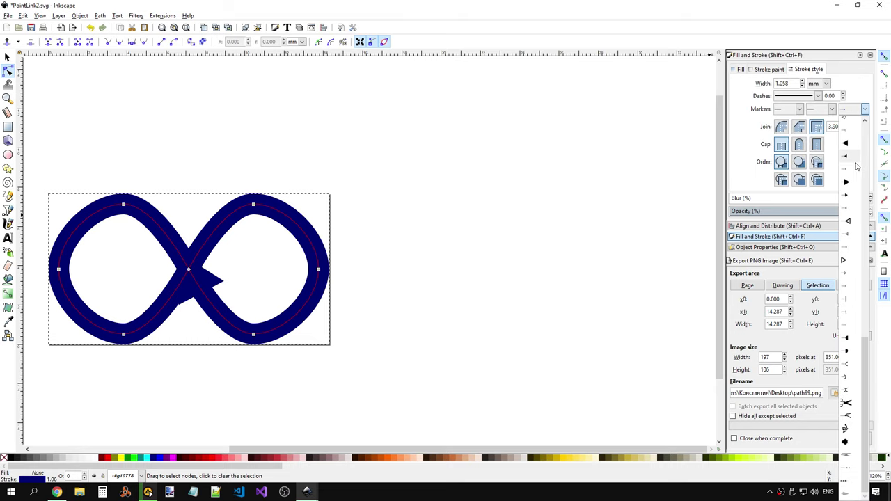
{"action": "left_click", "coordinate": [846, 292]}
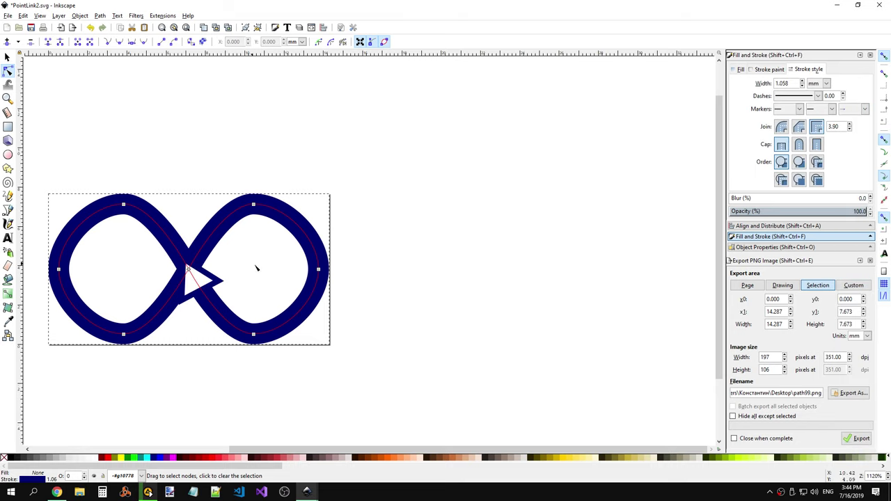
Step: Save PointLink2.svg and close Inkscape
{"action": "left_click", "coordinate": [263, 270]}
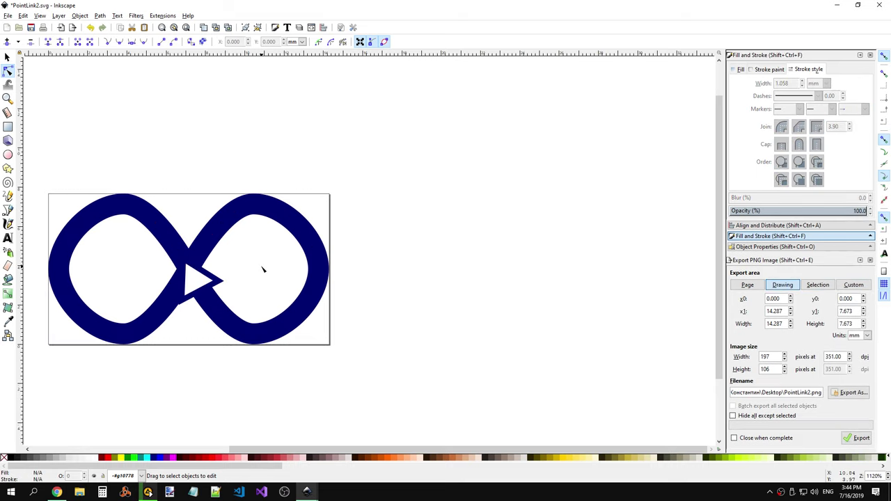
{"action": "left_click", "coordinate": [10, 16]}
{"action": "left_click", "coordinate": [33, 78]}
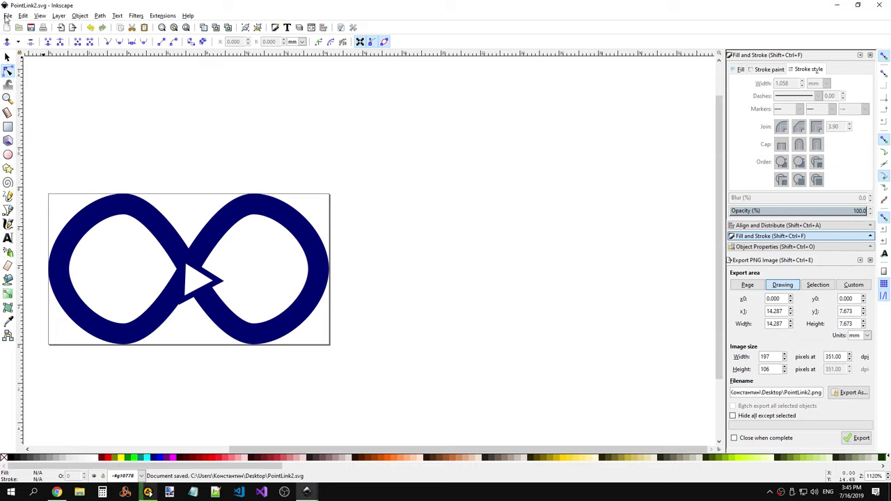
{"action": "left_click", "coordinate": [880, 5]}
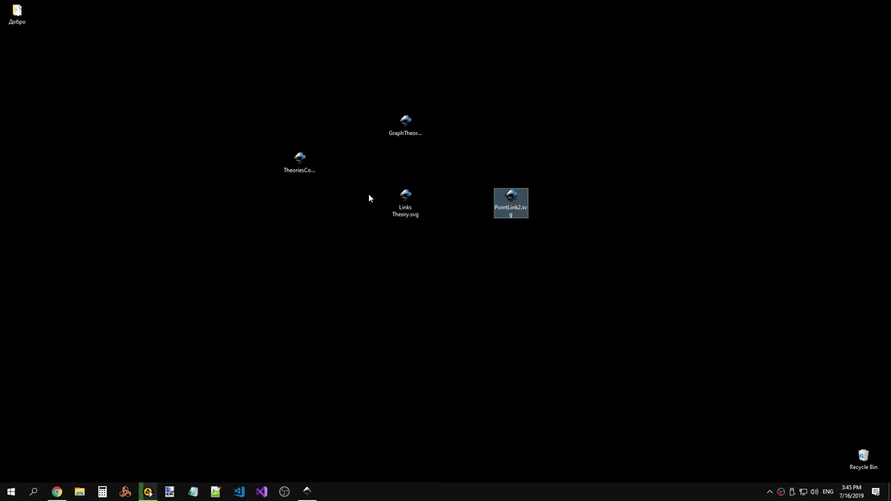
Step: Rename PointLink2.svg to PointLink.svg on the desktop
{"action": "right_click", "coordinate": [527, 201]}
{"action": "left_click", "coordinate": [394, 460]}
{"action": "left_click", "coordinate": [525, 209]}
{"action": "key", "text": "BackSpace"}
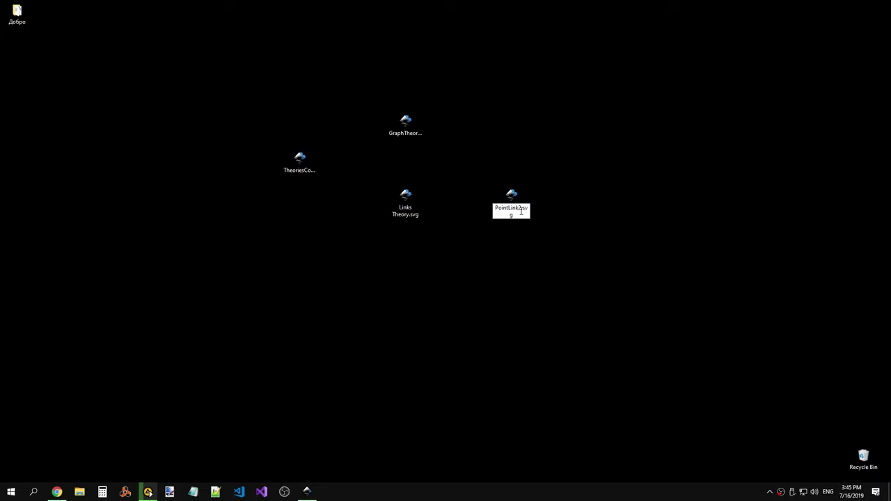
{"action": "key", "text": "Return"}
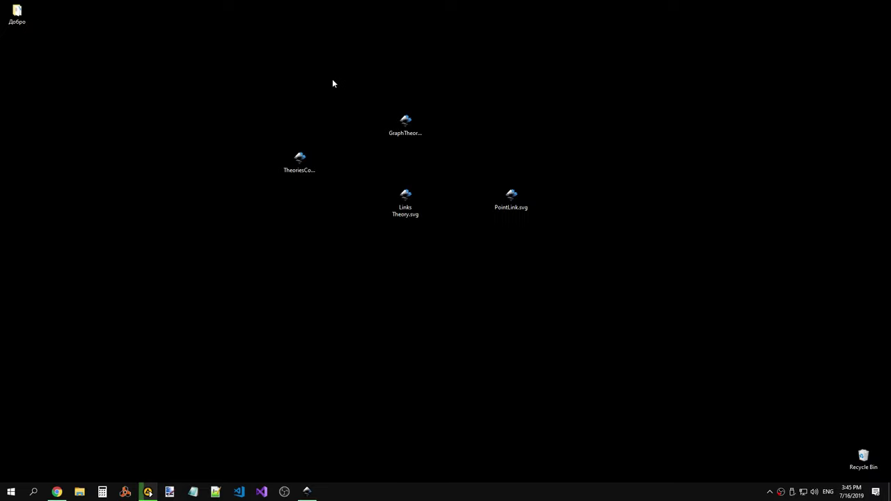
{"action": "mouse_move", "coordinate": [360, 82]}
{"action": "left_mouse_down"}
{"action": "mouse_move", "coordinate": [486, 139]}
{"action": "mouse_move", "coordinate": [550, 230]}
{"action": "left_mouse_up"}
{"action": "left_click", "coordinate": [511, 159]}
{"action": "left_click_drag", "start_coordinate": [156, 64], "coordinate": [603, 215]}
{"action": "left_click", "coordinate": [511, 198]}
{"action": "left_click", "coordinate": [732, 328]}
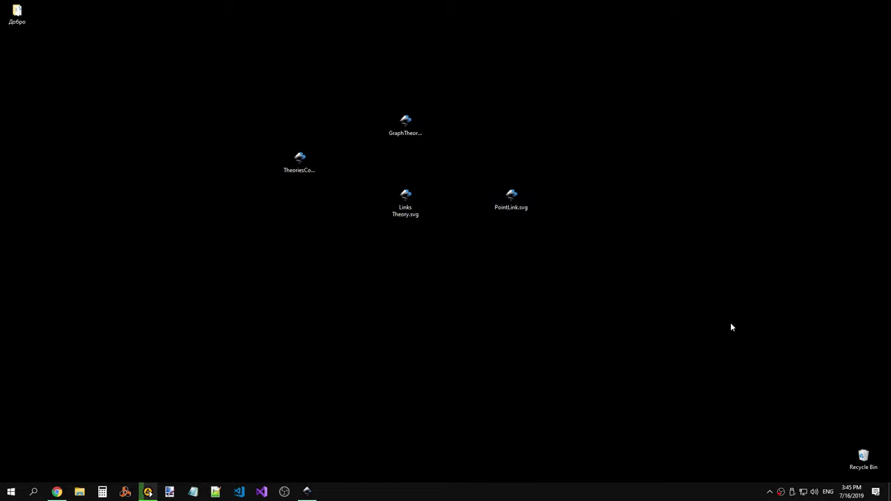
Step: Empty the Recycle Bin, then select TheoriesComparison.svg
{"action": "right_click", "coordinate": [867, 457]}
{"action": "left_click", "coordinate": [808, 385]}
{"action": "left_click", "coordinate": [464, 252]}
{"action": "mouse_move", "coordinate": [512, 213]}
{"action": "left_mouse_down"}
{"action": "mouse_move", "coordinate": [493, 172]}
{"action": "mouse_move", "coordinate": [418, 164]}
{"action": "left_mouse_up"}
{"action": "left_click", "coordinate": [307, 167]}
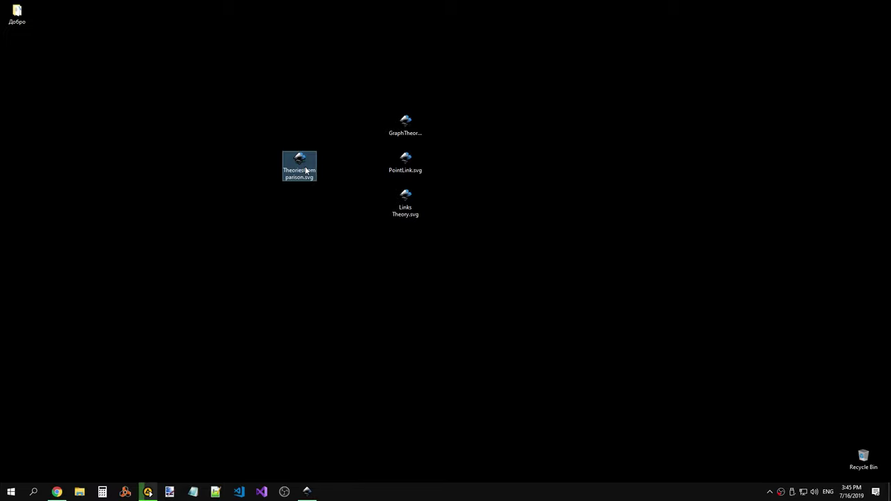
Step: Open TheoriesComparison.svg and set the PNG export area to Page (2080 × 982 px, 351 dpi)
{"action": "double_click", "coordinate": [307, 176]}
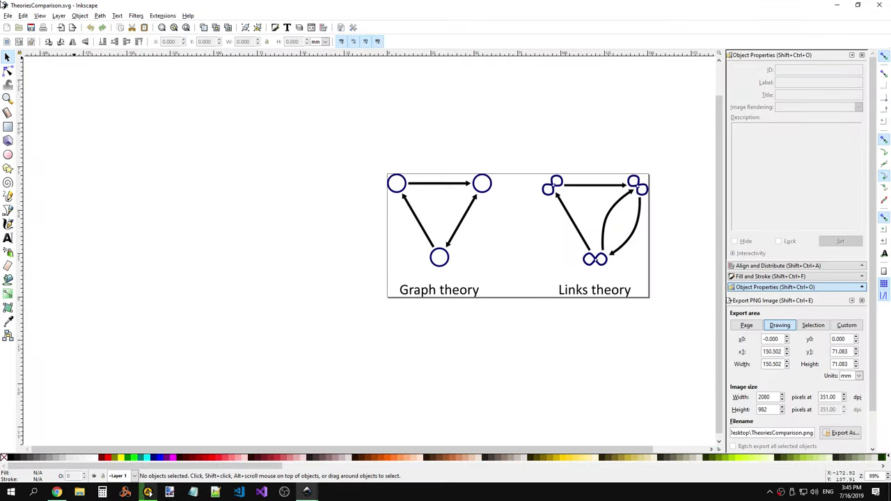
{"action": "left_click", "coordinate": [7, 15]}
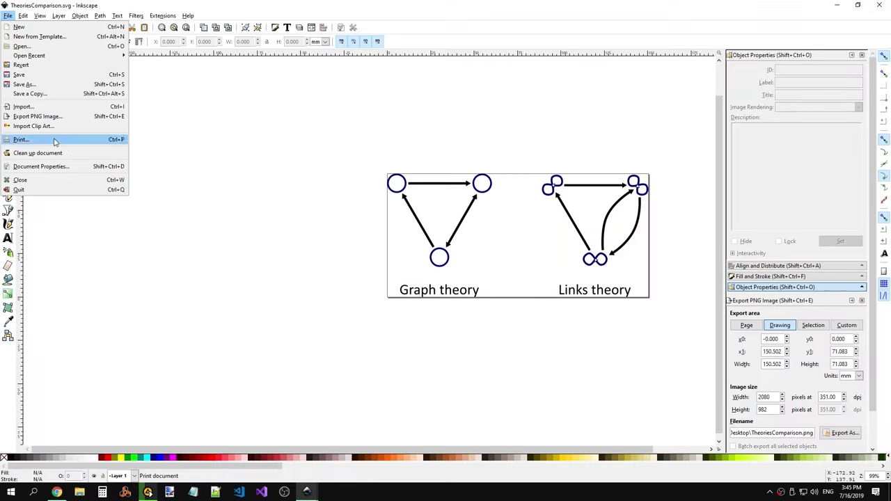
{"action": "left_click", "coordinate": [45, 123]}
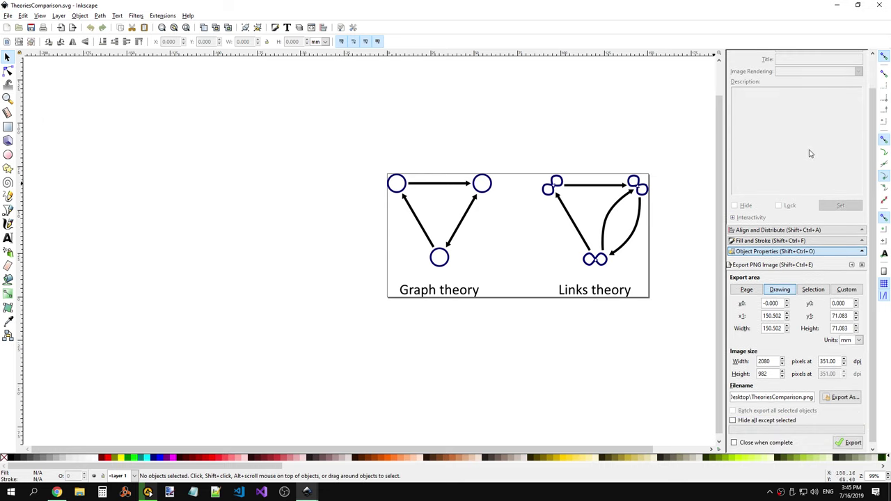
{"action": "scroll", "coordinate": [810, 154], "scroll_direction": "up", "scroll_amount": 1}
{"action": "scroll", "coordinate": [808, 161], "scroll_direction": "down", "scroll_amount": 1}
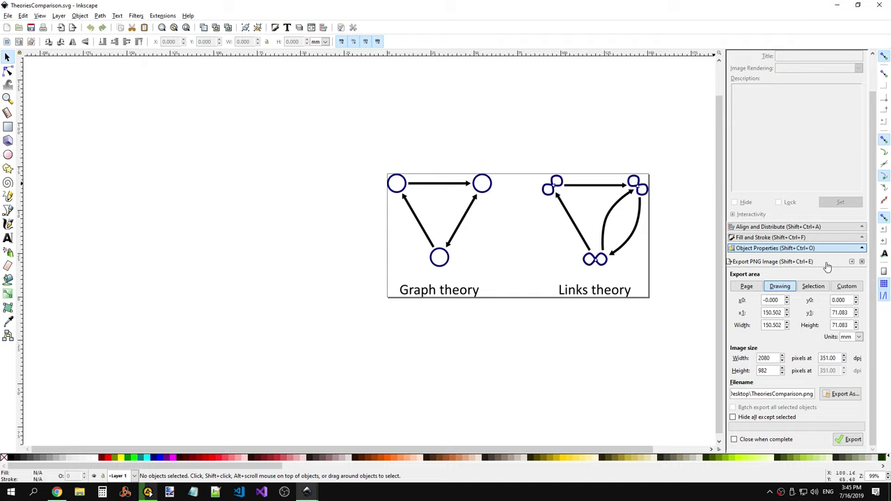
{"action": "left_click", "coordinate": [852, 262]}
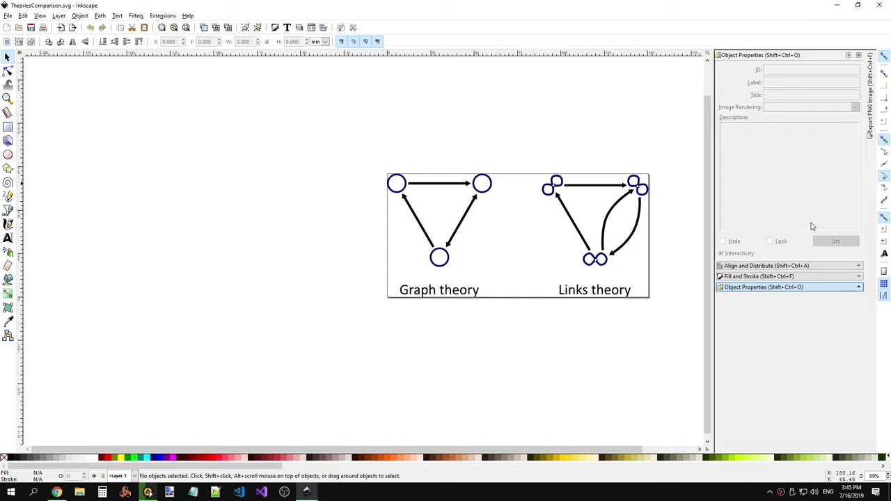
{"action": "left_click", "coordinate": [23, 15]}
{"action": "left_click", "coordinate": [7, 16]}
{"action": "left_click", "coordinate": [45, 124]}
{"action": "left_click", "coordinate": [869, 91]}
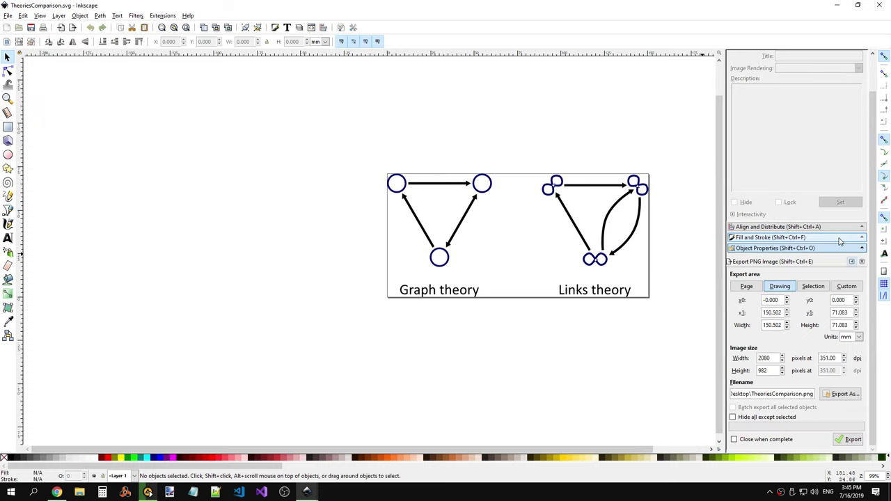
{"action": "left_click", "coordinate": [757, 289]}
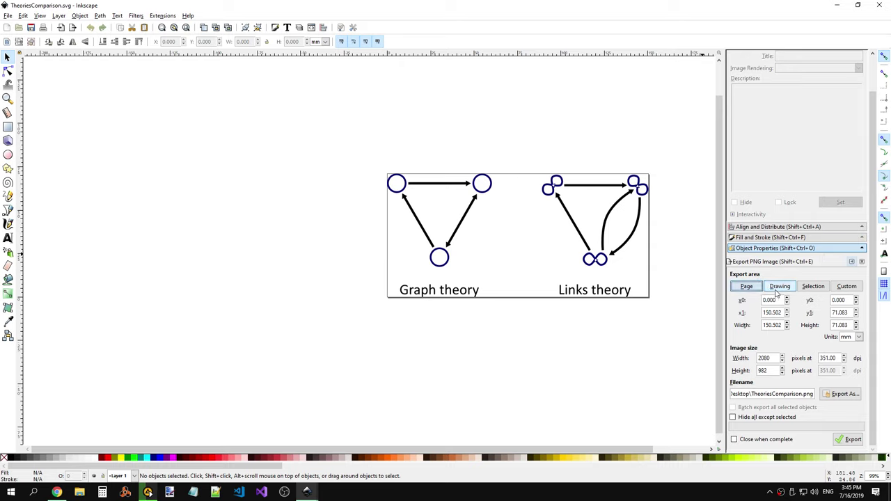
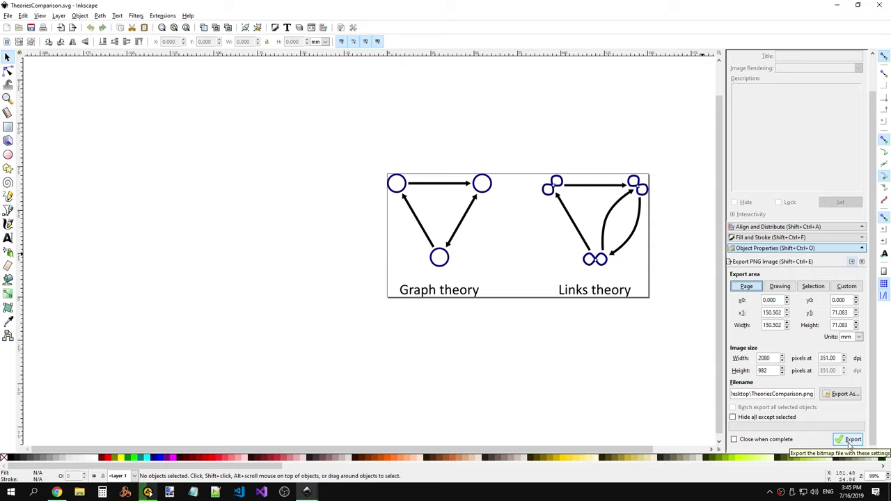
Step: Export the page as TheoriesComparison.png, save and close the drawing, then open the PNG in Photos
{"action": "left_click", "coordinate": [849, 442]}
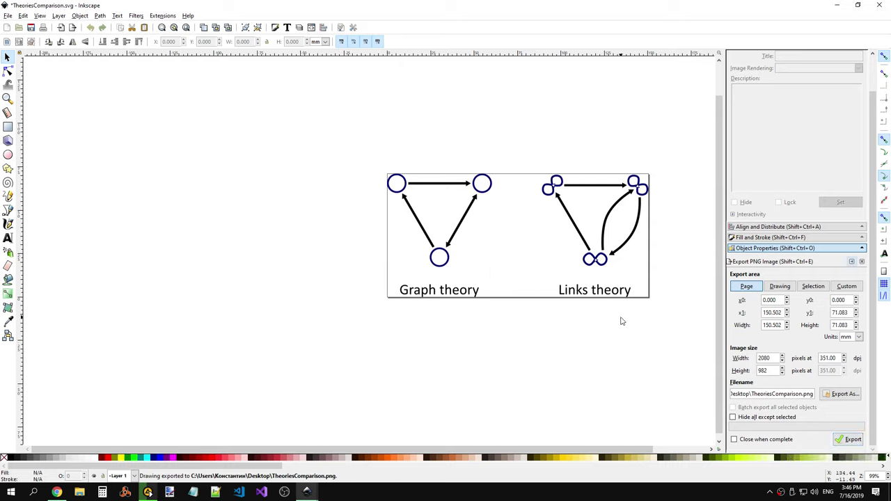
{"action": "left_click", "coordinate": [882, 8]}
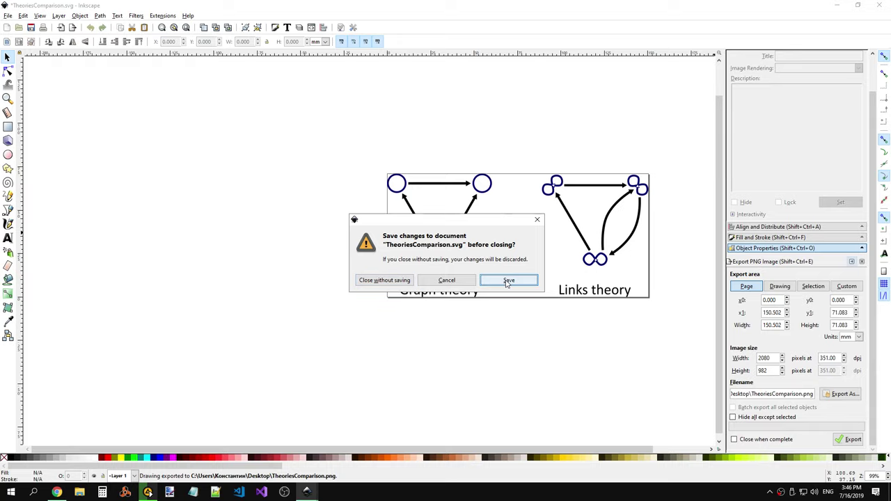
{"action": "left_click", "coordinate": [507, 282]}
{"action": "double_click", "coordinate": [21, 56]}
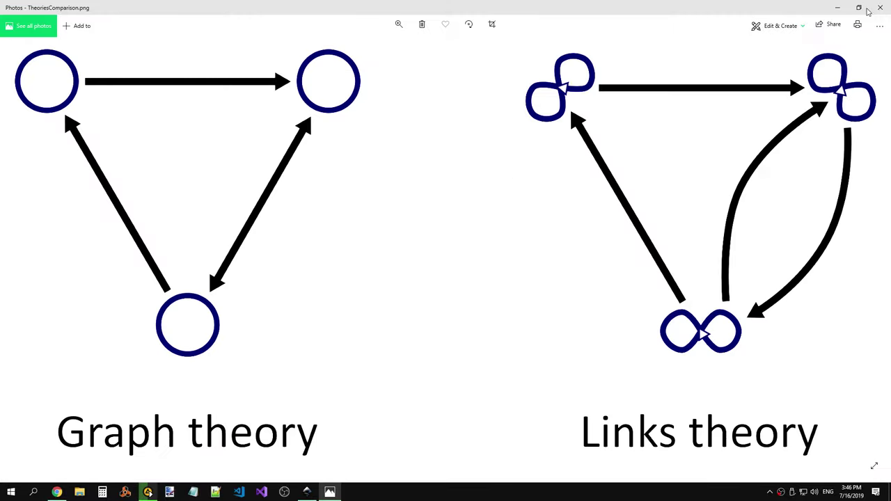
Step: Close the Photos viewer and move the TheoriesComparison.png icon toward the desktop middle
{"action": "left_click", "coordinate": [859, 7]}
{"action": "left_click", "coordinate": [554, 27]}
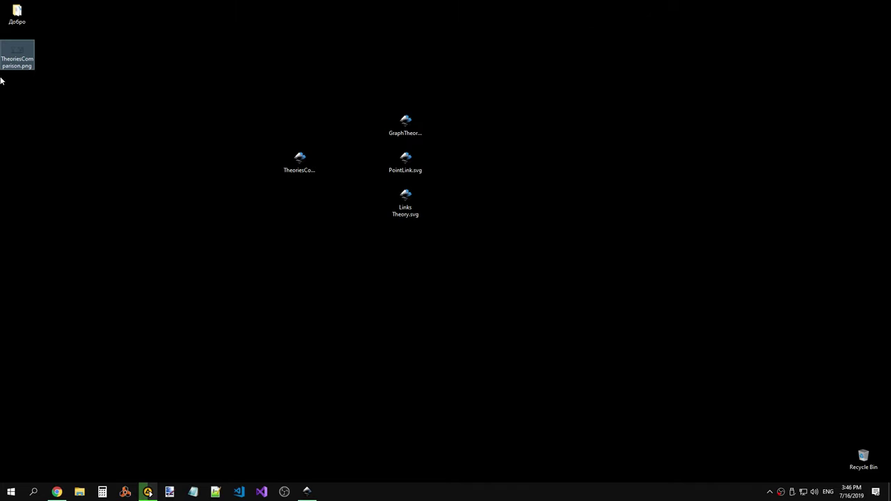
{"action": "left_click_drag", "start_coordinate": [17, 54], "coordinate": [167, 183]}
Step: Check TheoriesComparison.png's context menu, then return to Chrome on the Graph theory page
{"action": "left_click", "coordinate": [56, 492]}
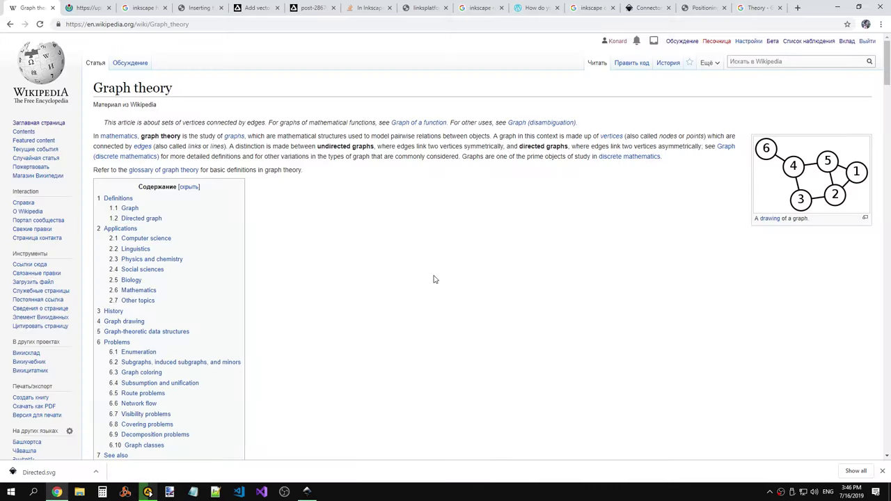
{"action": "left_click", "coordinate": [838, 7]}
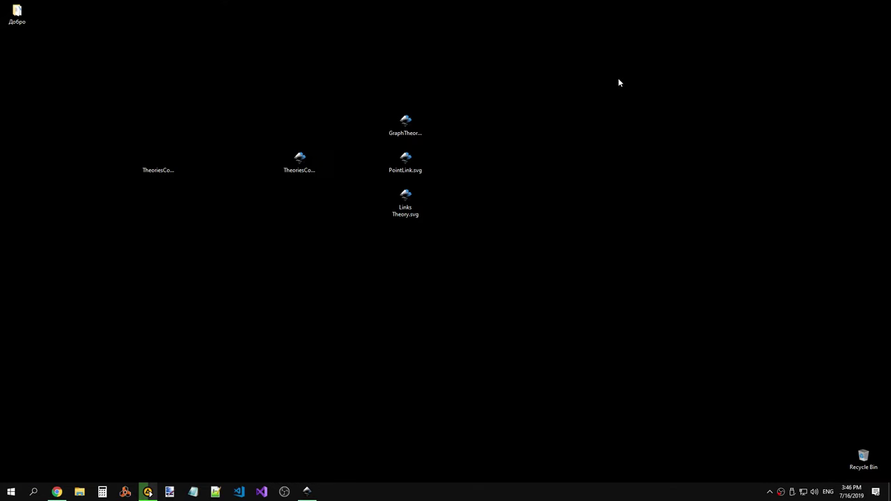
{"action": "right_click", "coordinate": [147, 170]}
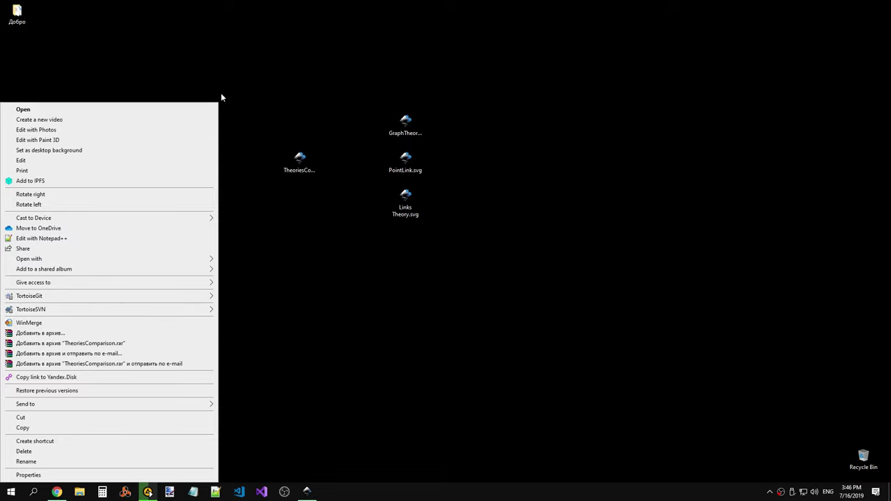
{"action": "left_click", "coordinate": [270, 105]}
{"action": "left_click", "coordinate": [56, 492]}
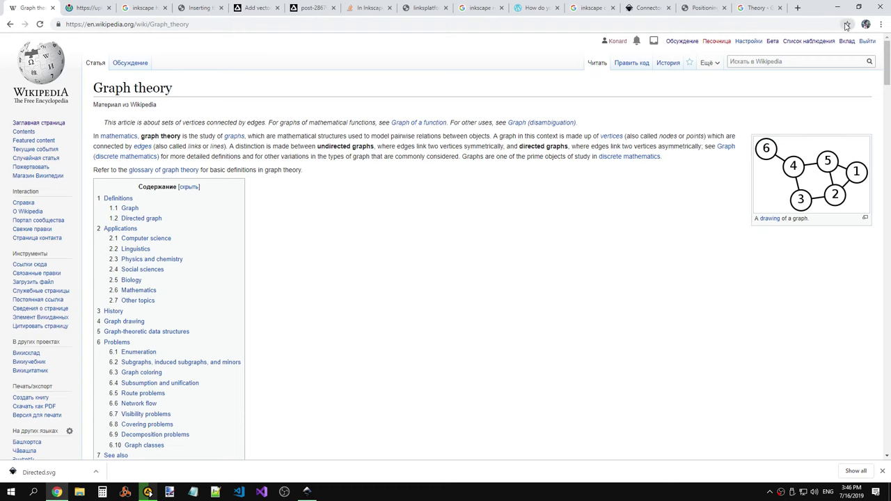
Step: Go to github.com/konard/LinksPlatform in a new tab
{"action": "left_click", "coordinate": [798, 8]}
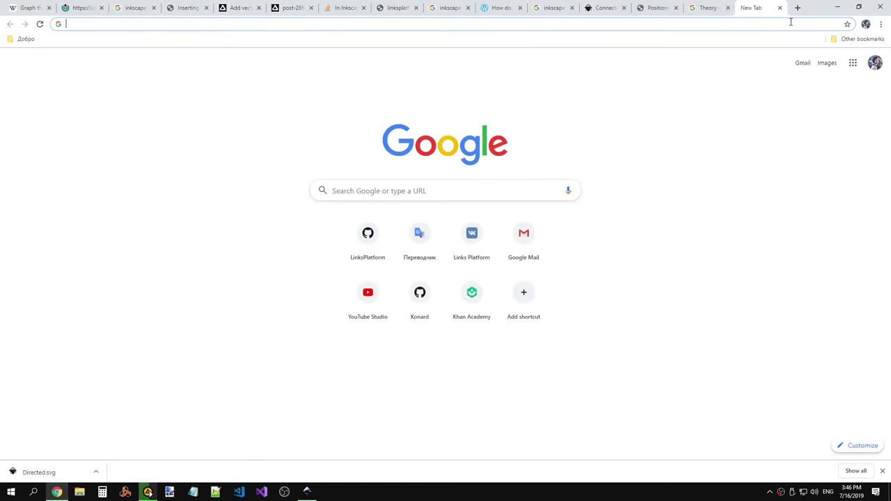
{"action": "type", "text": "git"}
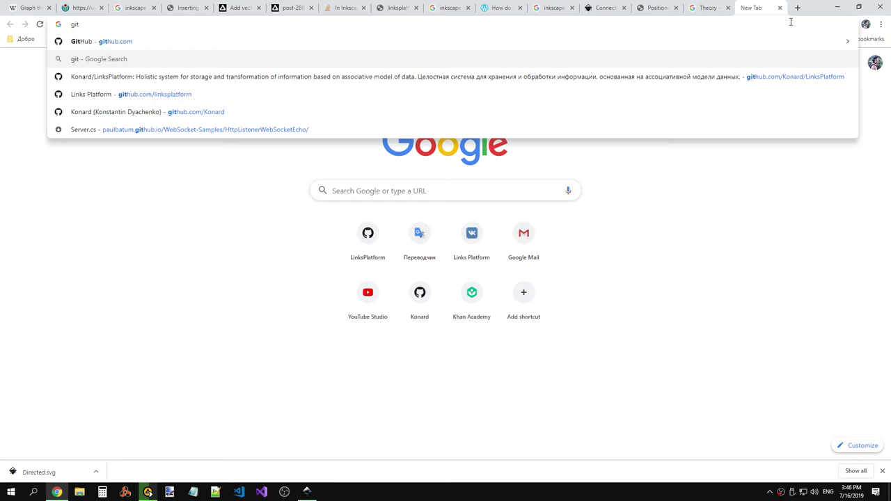
{"action": "type", "text": "hub."}
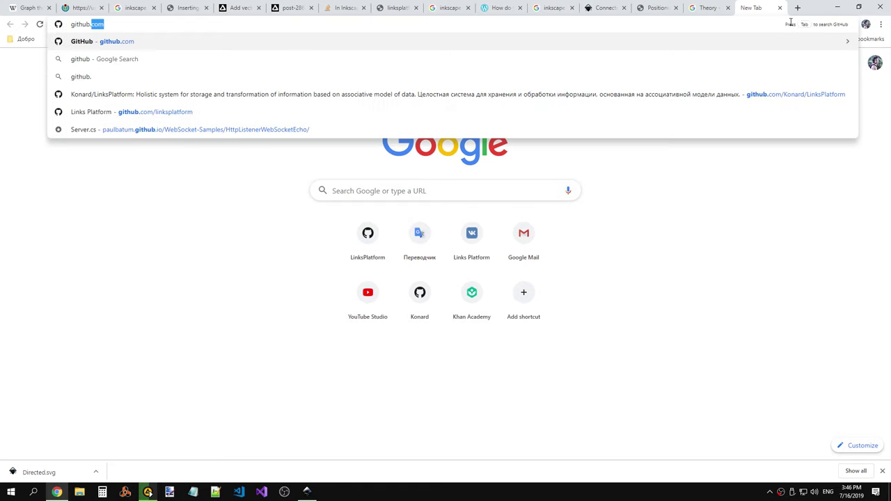
{"action": "type", "text": "com/li"}
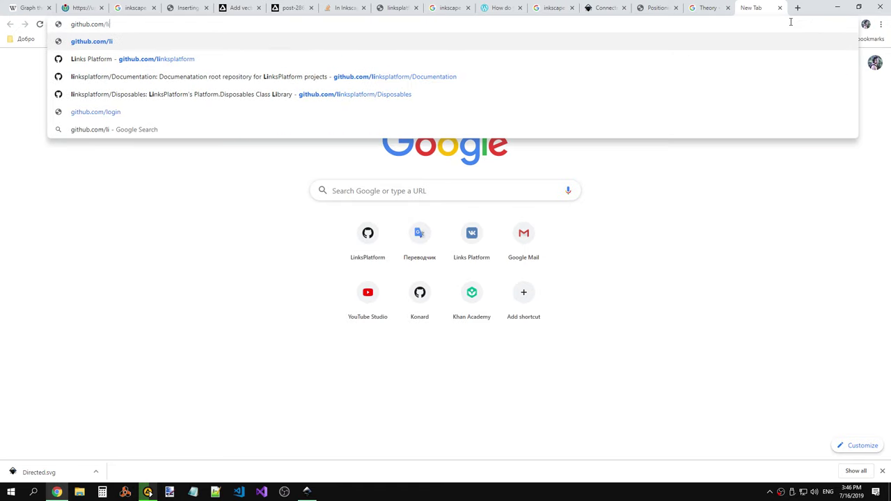
{"action": "key", "text": "BackSpace"}
{"action": "key", "text": "BackSpace"}
{"action": "type", "text": "l"}
{"action": "key", "text": "BackSpace"}
{"action": "key", "text": "BackSpace"}
{"action": "type", "text": "do"}
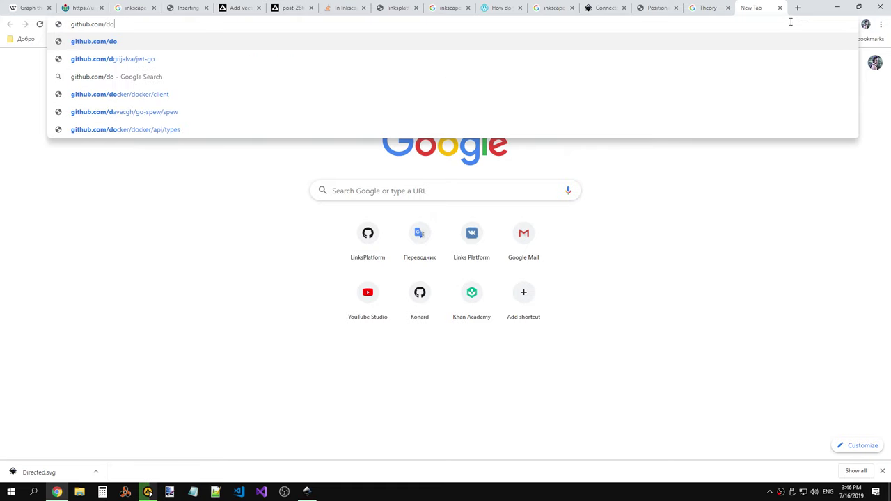
{"action": "key", "text": "BackSpace"}
{"action": "key", "text": "BackSpace"}
{"action": "type", "text": "ko"}
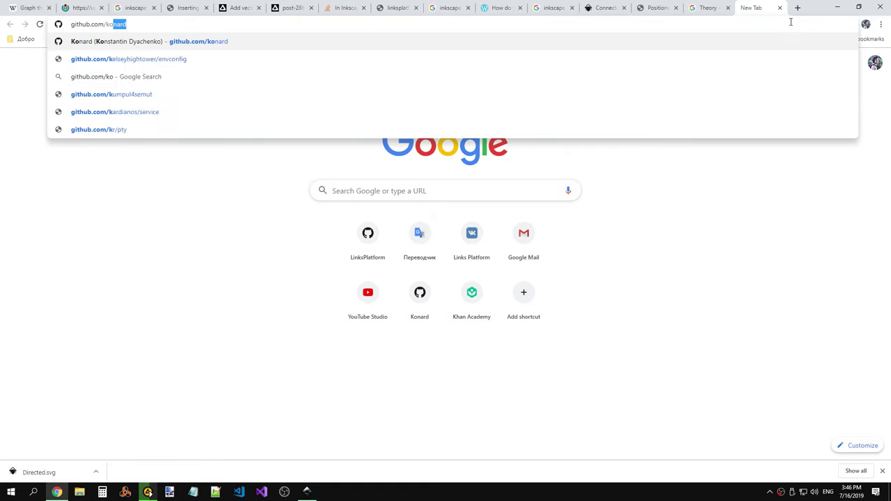
{"action": "type", "text": "nard/l"}
{"action": "key", "text": "Return"}
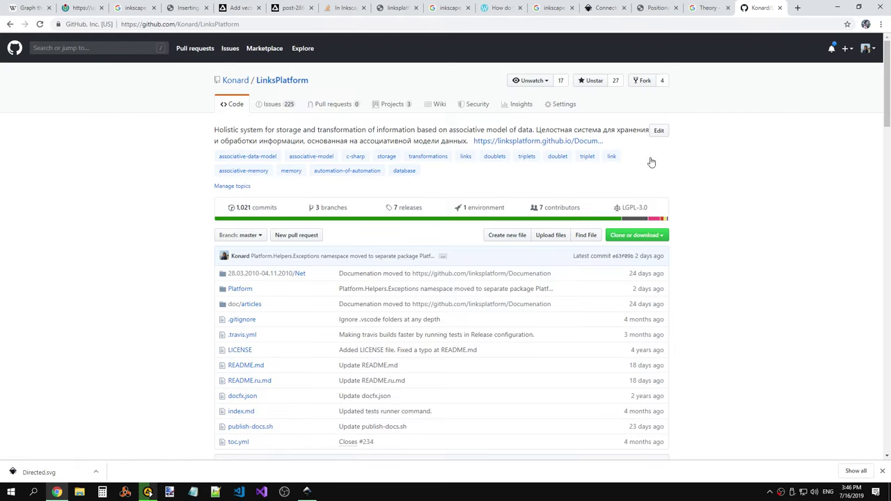
Step: Open the README's relational vs associative model comparison image in its own tab
{"action": "scroll", "coordinate": [627, 161], "scroll_direction": "down", "scroll_amount": 4}
{"action": "scroll", "coordinate": [605, 153], "scroll_direction": "down", "scroll_amount": 10}
{"action": "right_click", "coordinate": [381, 140]}
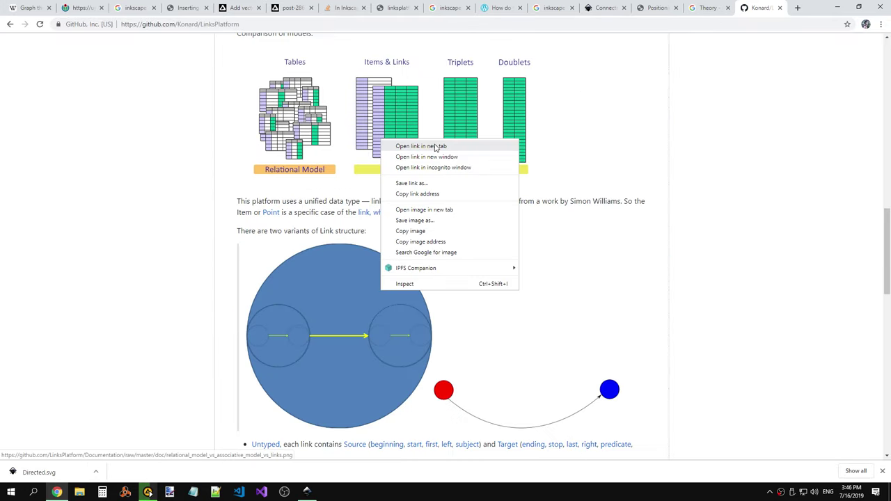
{"action": "left_click", "coordinate": [436, 147]}
{"action": "left_click", "coordinate": [763, 7]}
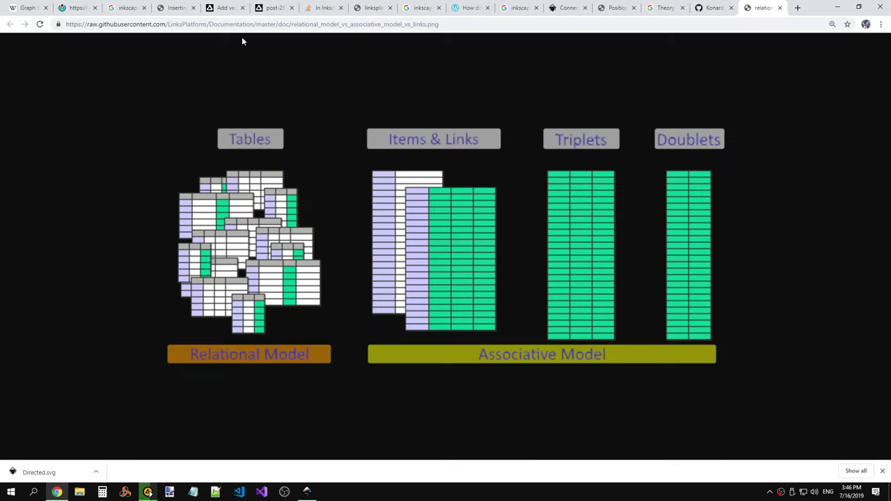
{"action": "left_click", "coordinate": [264, 24]}
{"action": "left_click", "coordinate": [479, 153]}
Step: Save the image to the desktop as relational_model_vs_associative_model_vs_links.png and close Chrome
{"action": "right_click", "coordinate": [502, 178]}
{"action": "left_click", "coordinate": [544, 196]}
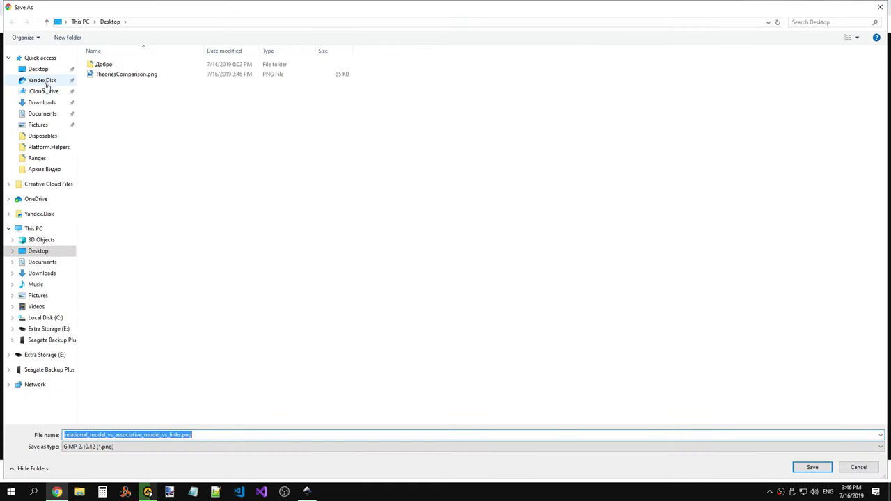
{"action": "left_click", "coordinate": [822, 467]}
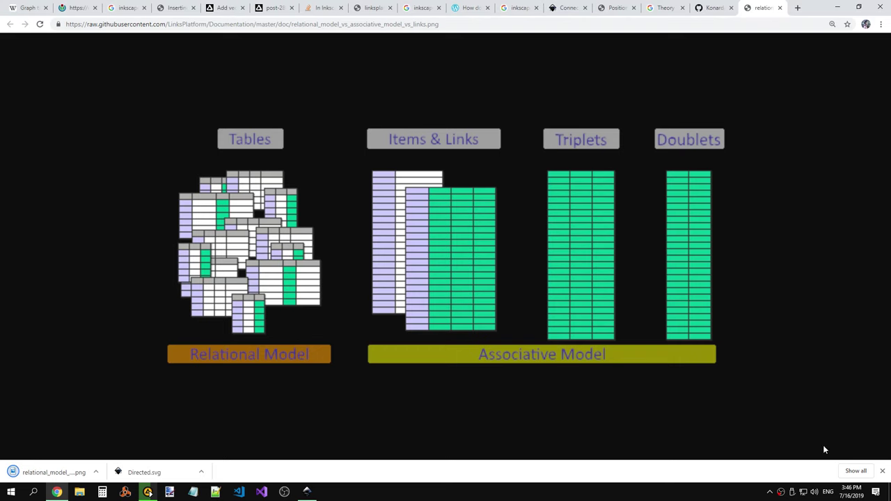
{"action": "left_click", "coordinate": [881, 5]}
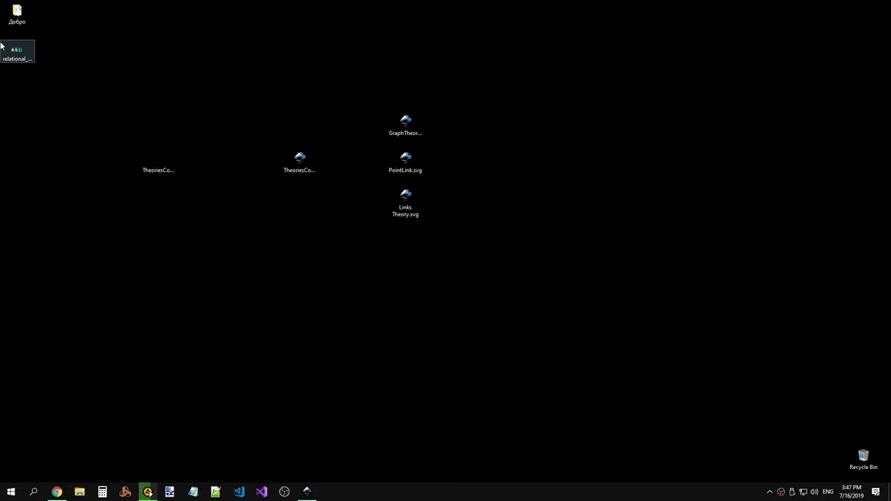
Step: Move relational_model_vs_associative_model_vs_links.png below TheoriesComparison.png and open it in GIMP
{"action": "left_click_drag", "start_coordinate": [17, 53], "coordinate": [158, 202]}
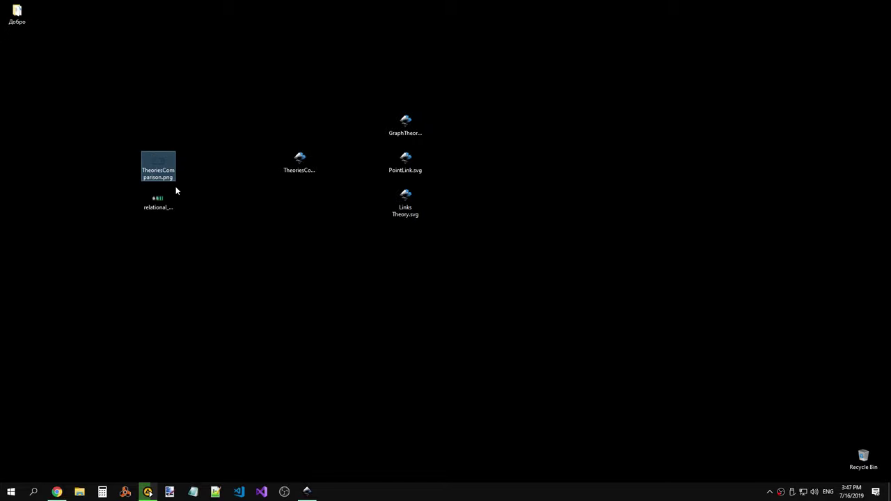
{"action": "right_click", "coordinate": [161, 207]}
{"action": "mouse_move", "coordinate": [44, 269]}
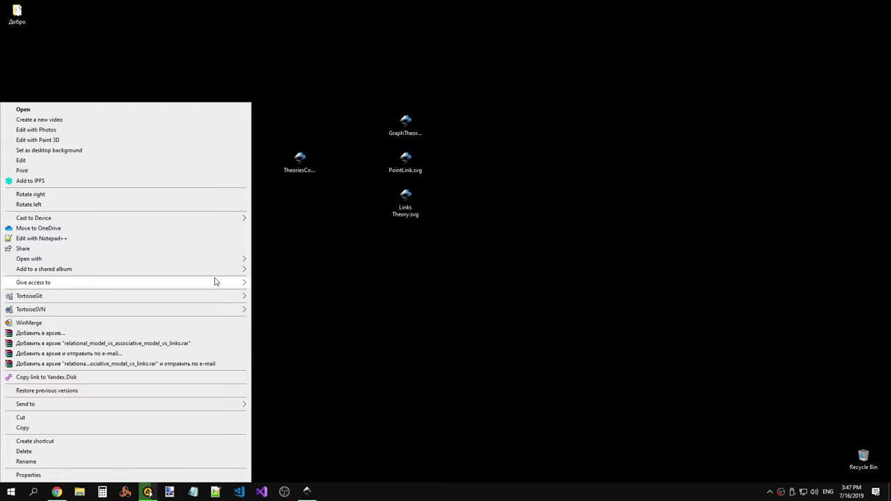
{"action": "mouse_move", "coordinate": [125, 258]}
{"action": "left_click", "coordinate": [295, 263]}
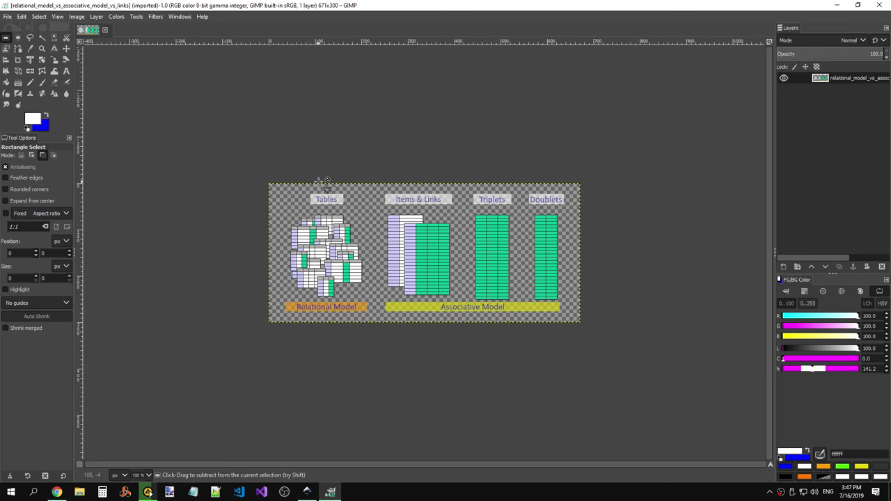
Step: Zoom in and select a 2×23 px strip at the image's top edge above the Tables label
{"action": "scroll", "coordinate": [339, 192], "scroll_direction": "up", "scroll_amount": 5}
{"action": "scroll", "coordinate": [351, 188], "scroll_direction": "up", "scroll_amount": 1}
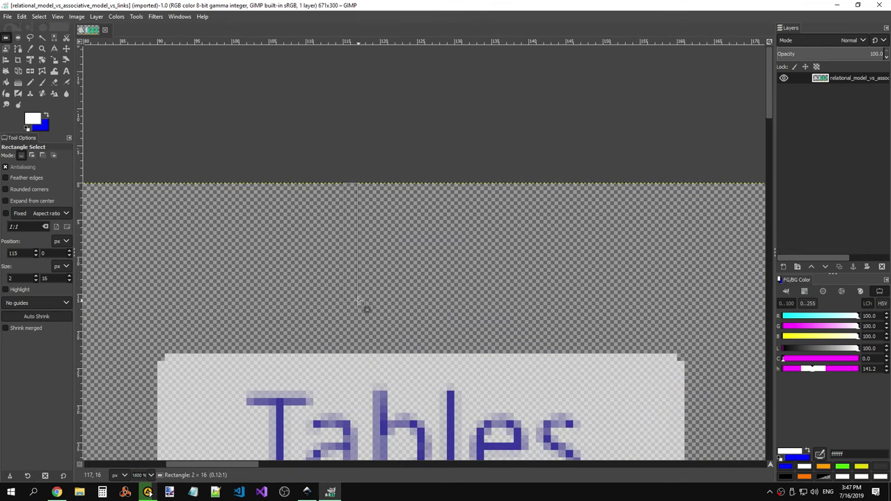
{"action": "left_click_drag", "start_coordinate": [358, 185], "coordinate": [363, 358]}
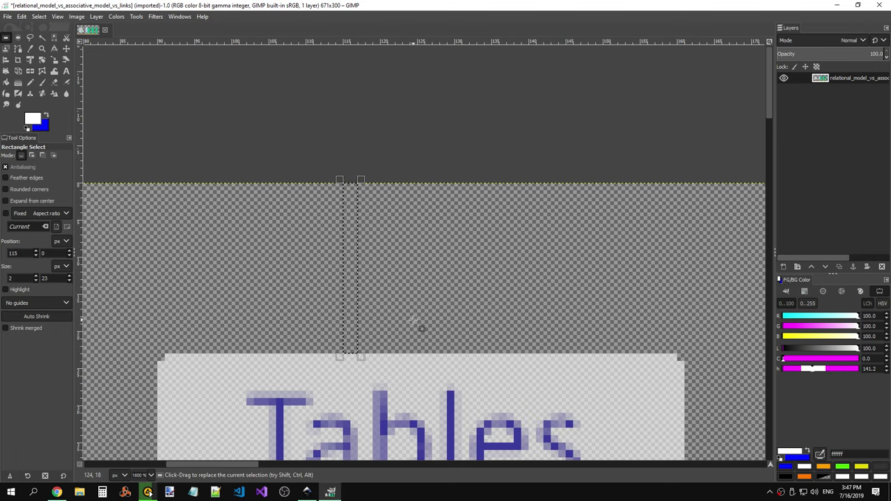
{"action": "scroll", "coordinate": [409, 309], "scroll_direction": "down", "scroll_amount": 5}
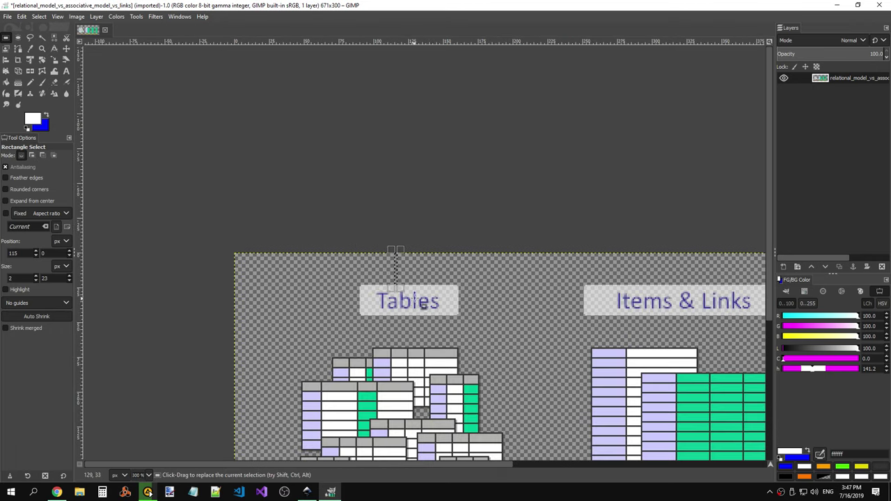
{"action": "scroll", "coordinate": [427, 299], "scroll_direction": "down", "scroll_amount": 3}
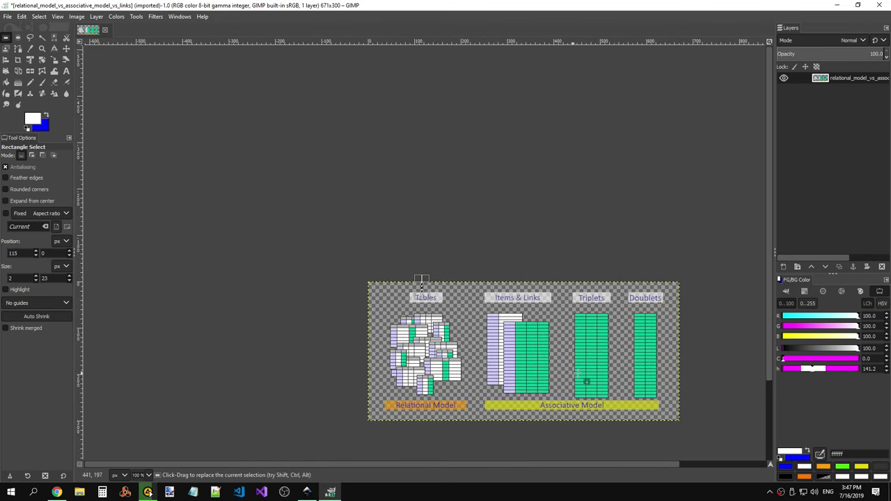
{"action": "key", "text": "alt+Tab"}
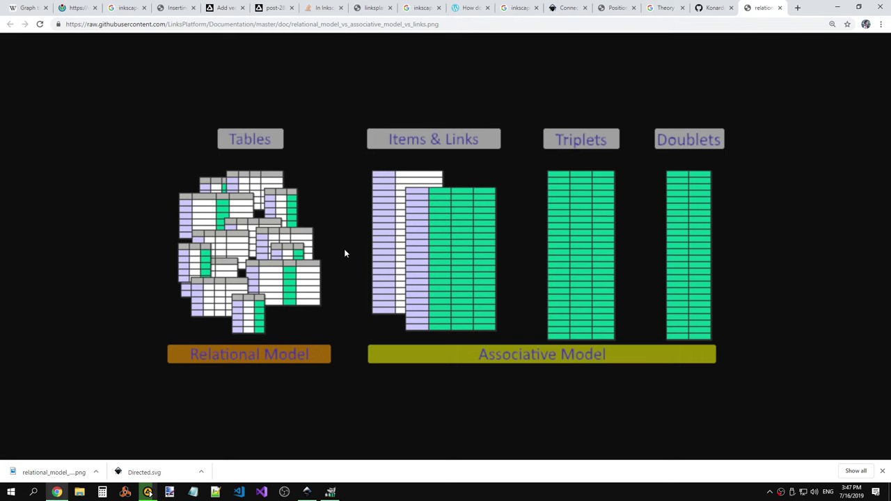
{"action": "key", "text": "alt+Tab"}
{"action": "left_click", "coordinate": [7, 16]}
Step: Open TheoriesComparison.png (2080×982, transparent) from the Desktop as a second GIMP image
{"action": "left_click", "coordinate": [29, 52]}
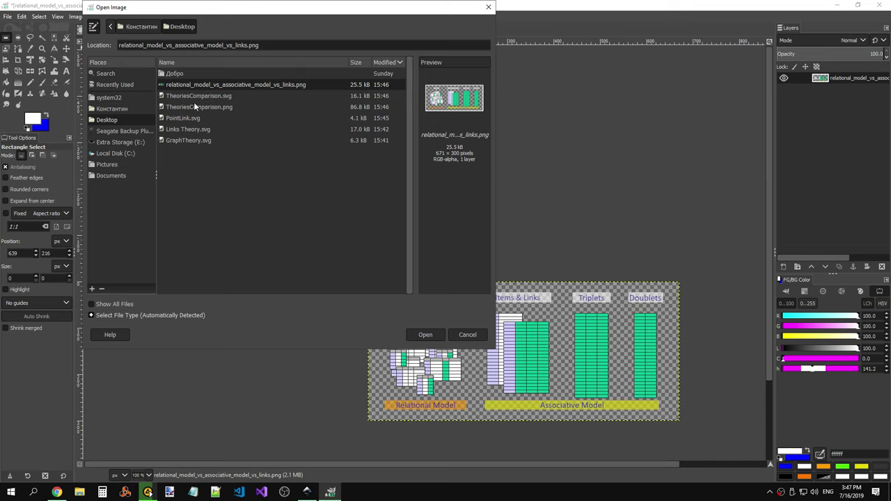
{"action": "left_click", "coordinate": [209, 108]}
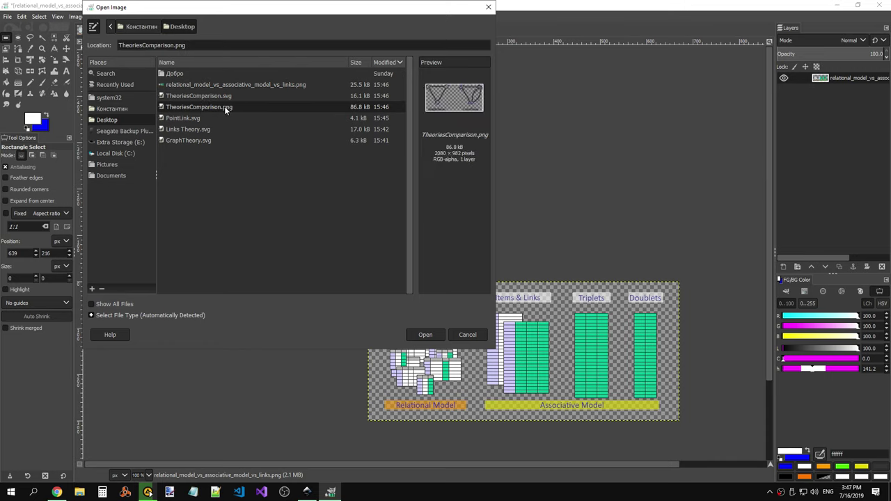
{"action": "double_click", "coordinate": [227, 106]}
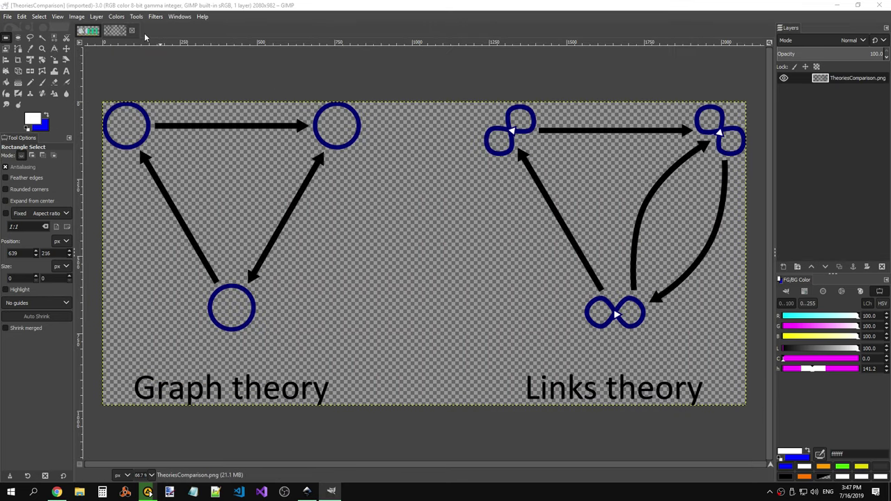
{"action": "left_click", "coordinate": [87, 16]}
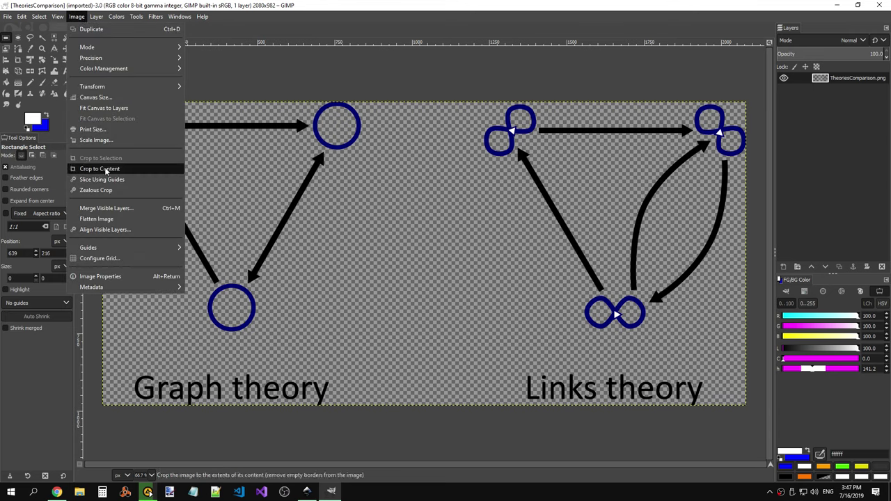
{"action": "left_click", "coordinate": [103, 98]}
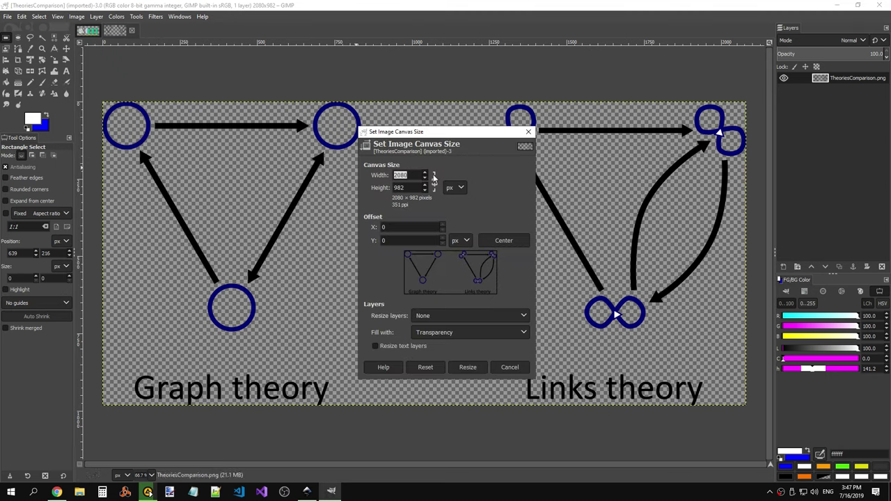
{"action": "left_click", "coordinate": [426, 175]}
{"action": "left_click", "coordinate": [468, 367]}
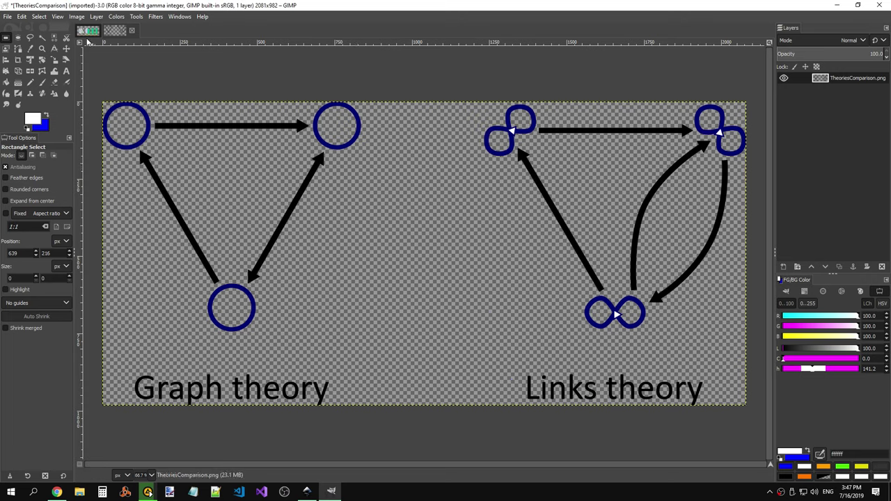
{"action": "left_click", "coordinate": [22, 16]}
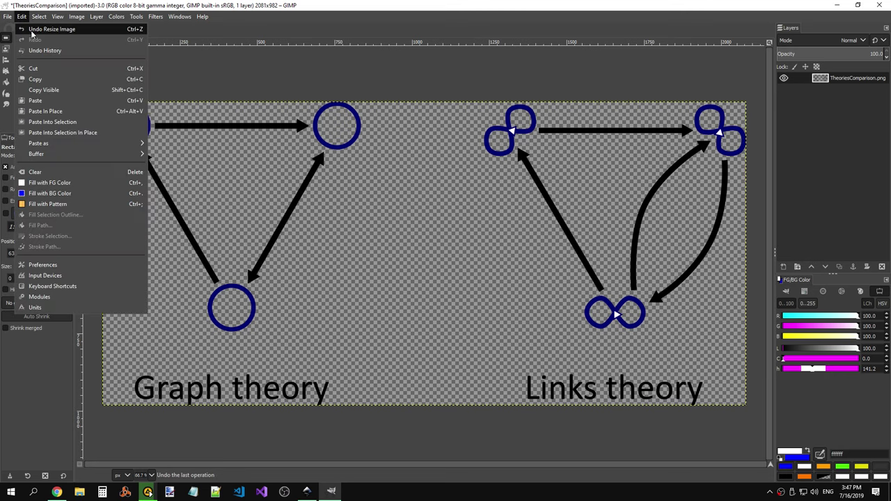
{"action": "left_click", "coordinate": [33, 26]}
{"action": "left_click", "coordinate": [96, 16]}
{"action": "mouse_move", "coordinate": [77, 16]}
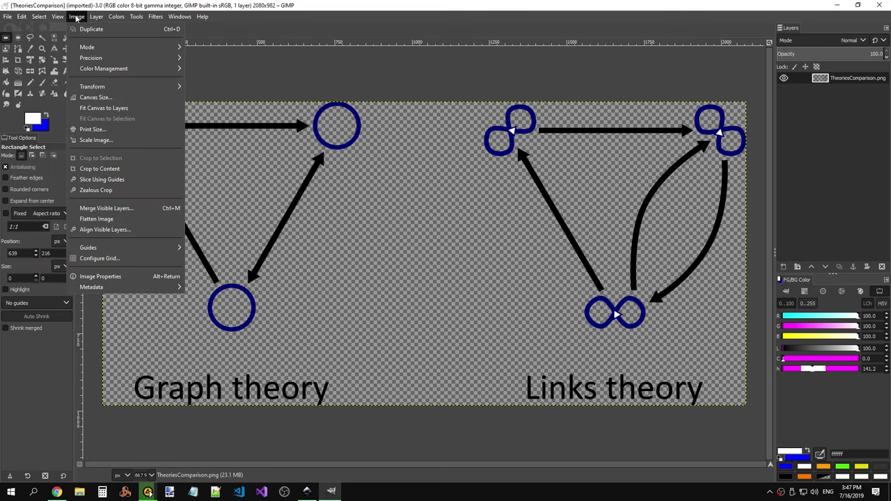
{"action": "left_click", "coordinate": [99, 99]}
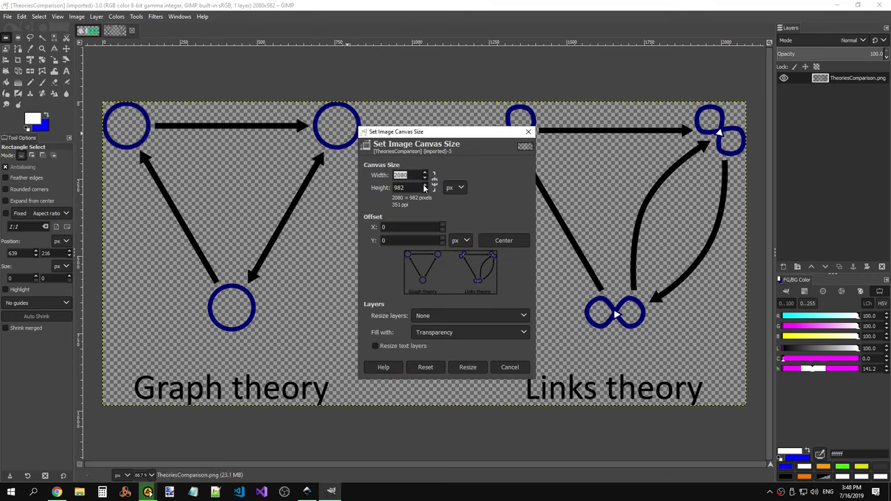
{"action": "left_click", "coordinate": [440, 227]}
{"action": "left_click", "coordinate": [509, 241]}
{"action": "key", "text": "Tab"}
{"action": "left_click", "coordinate": [449, 334]}
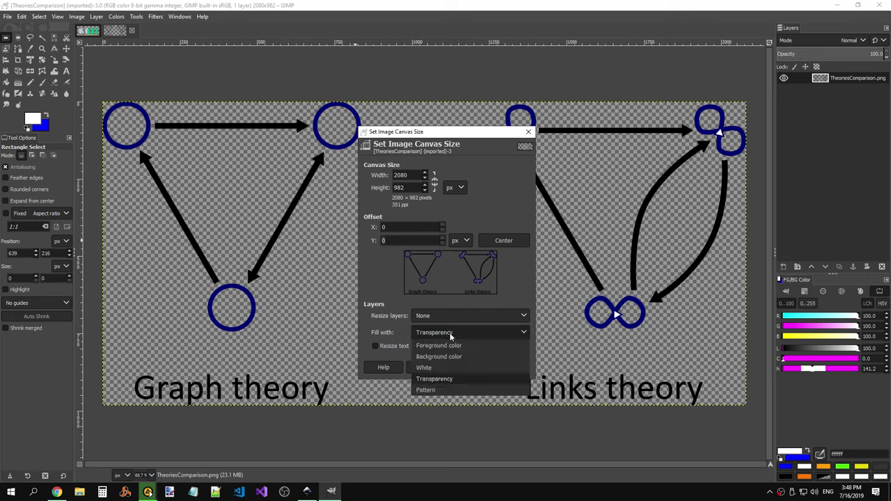
{"action": "left_click", "coordinate": [453, 333]}
{"action": "left_click", "coordinate": [448, 317]}
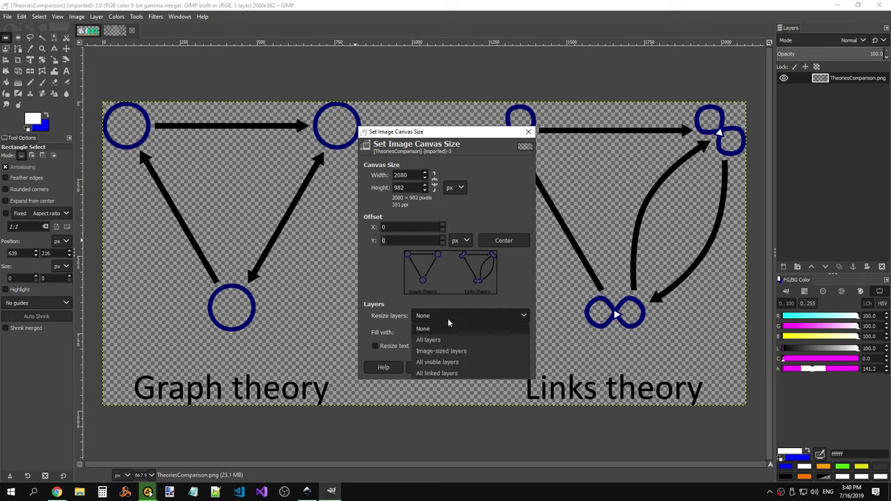
{"action": "left_click", "coordinate": [449, 319]}
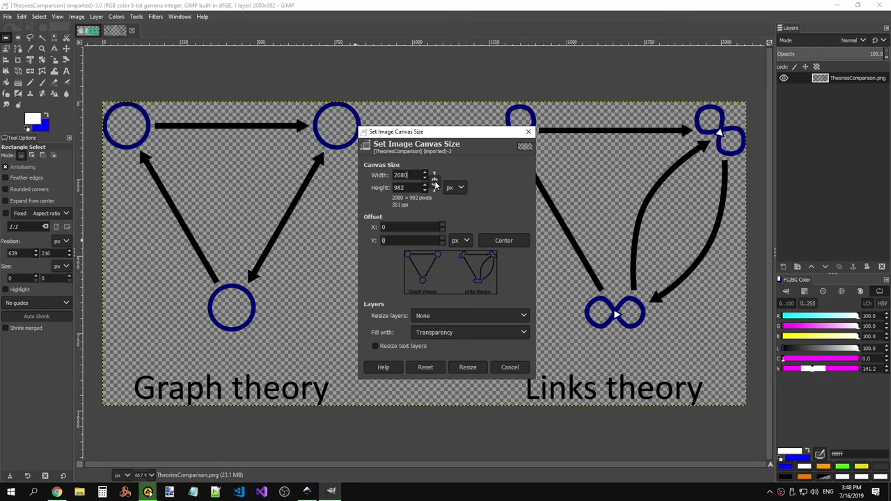
{"action": "left_click", "coordinate": [434, 183]}
{"action": "key", "text": "alt+Tab"}
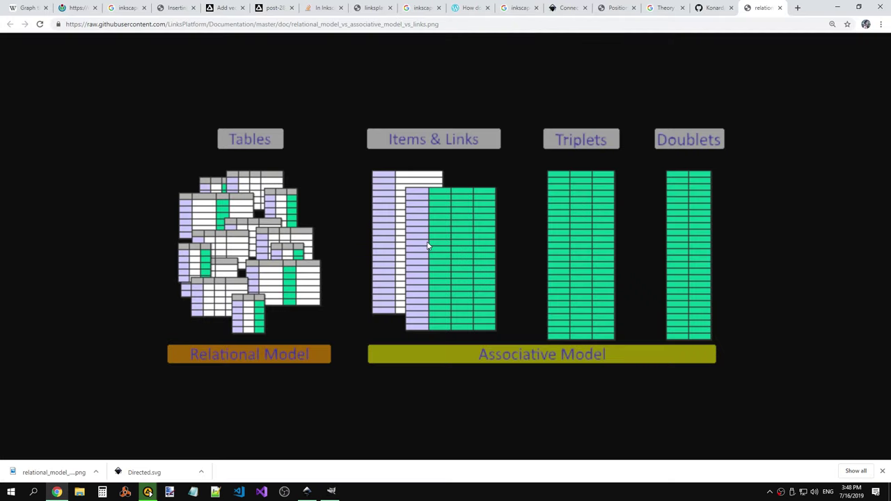
{"action": "key", "text": "alt+Tab"}
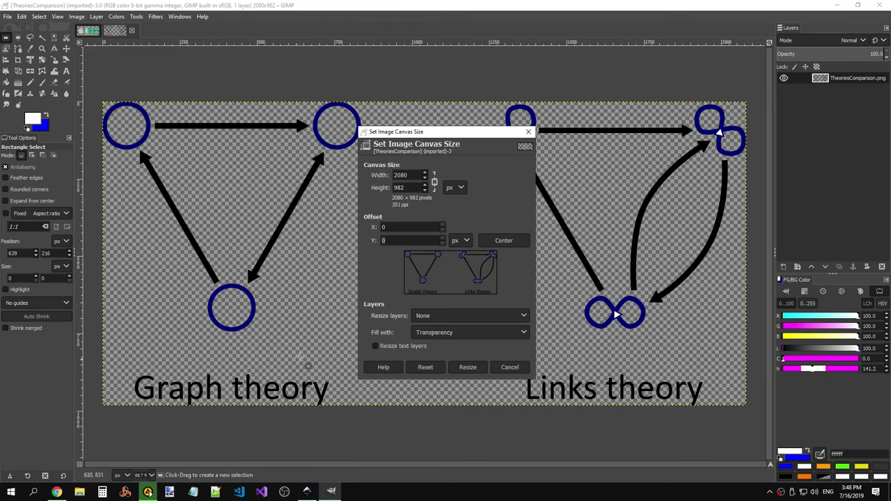
{"action": "left_click", "coordinate": [458, 188]}
{"action": "left_click", "coordinate": [461, 189]}
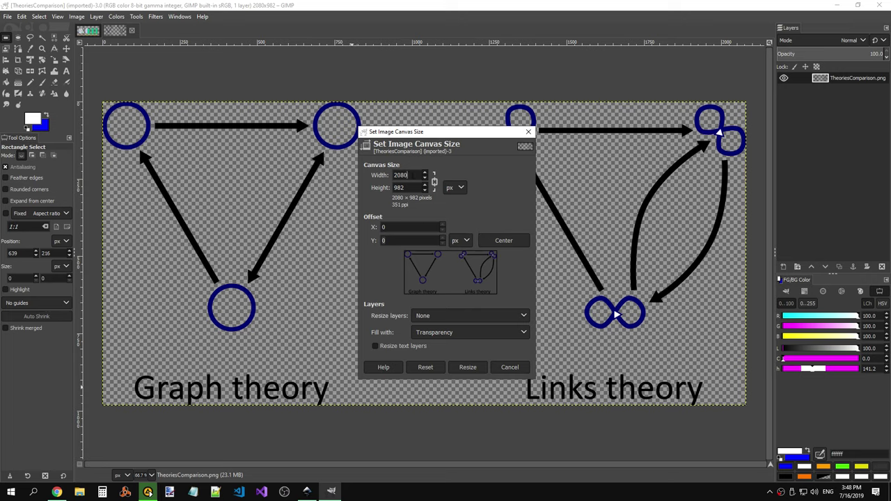
{"action": "left_click_drag", "start_coordinate": [409, 175], "coordinate": [393, 175]}
{"action": "left_click", "coordinate": [474, 368]}
{"action": "scroll", "coordinate": [463, 305], "scroll_direction": "down", "scroll_amount": 3}
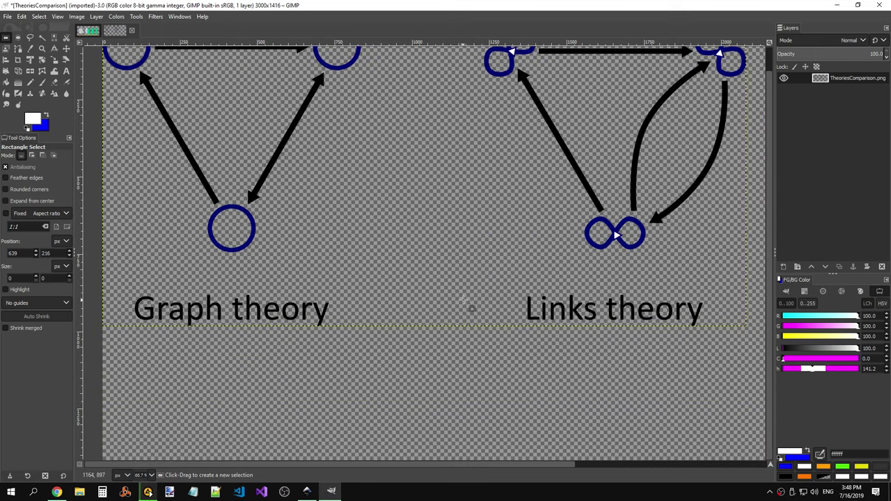
{"action": "key", "text": "ctrl+z"}
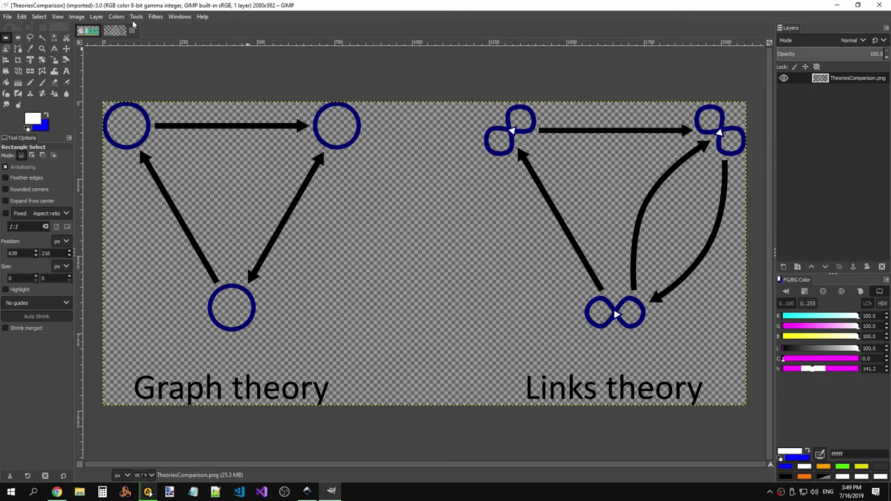
{"action": "left_click", "coordinate": [96, 18]}
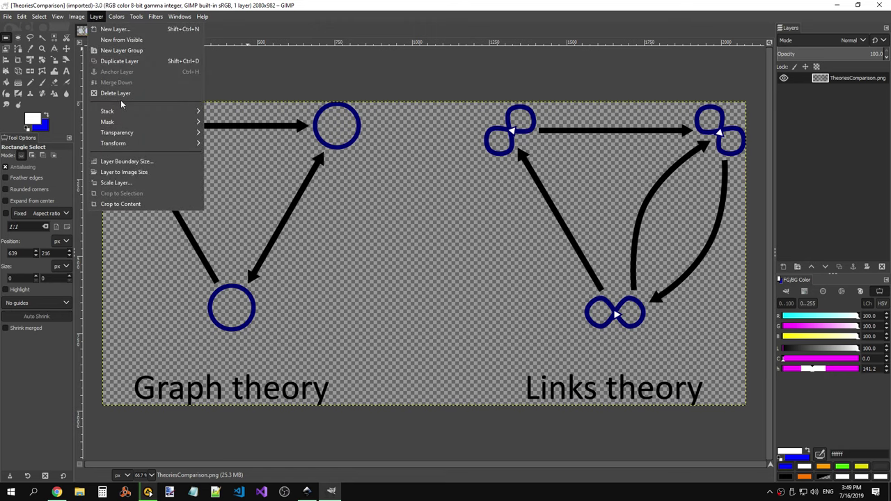
{"action": "mouse_move", "coordinate": [104, 108]}
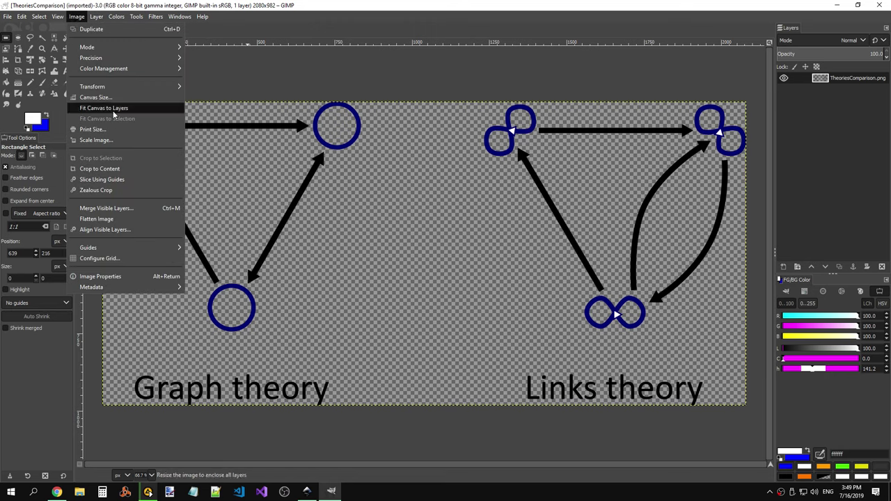
{"action": "left_click", "coordinate": [114, 97]}
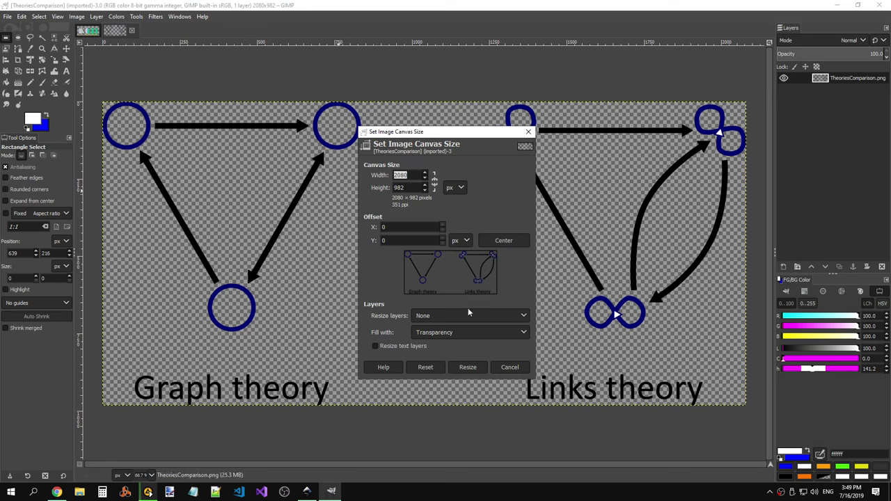
{"action": "left_click", "coordinate": [505, 240]}
{"action": "left_click", "coordinate": [461, 240]}
{"action": "key", "text": "shift+Tab"}
{"action": "key", "text": "Tab"}
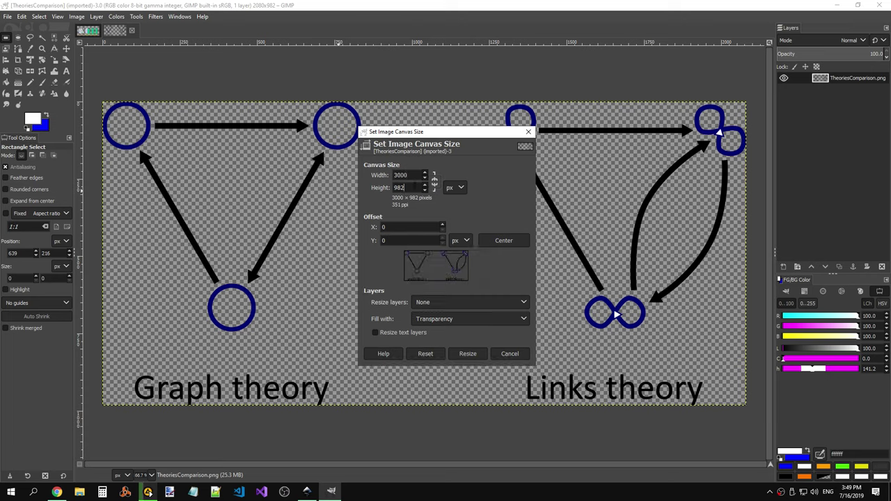
{"action": "left_click_drag", "start_coordinate": [458, 257], "coordinate": [468, 265]}
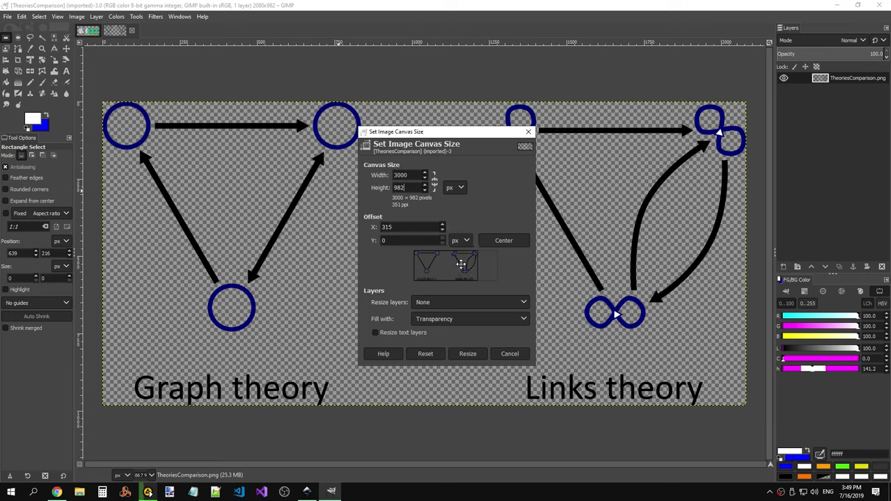
{"action": "left_click", "coordinate": [496, 242]}
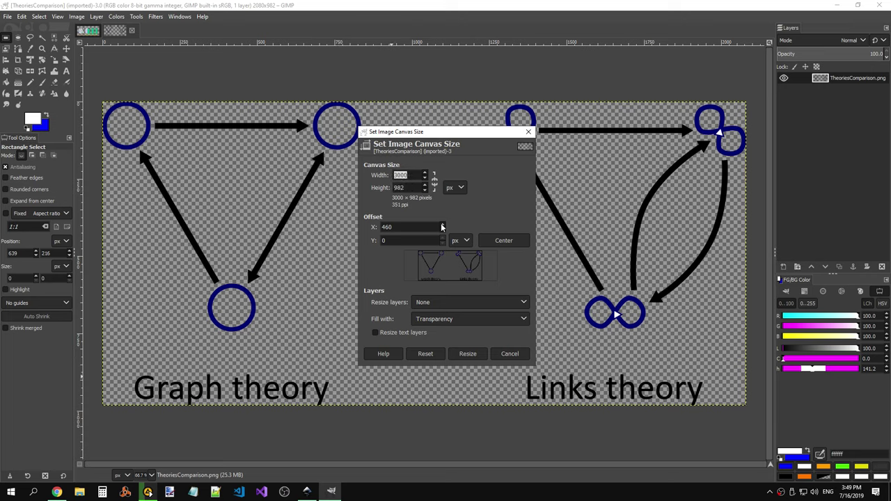
{"action": "left_click", "coordinate": [517, 356]}
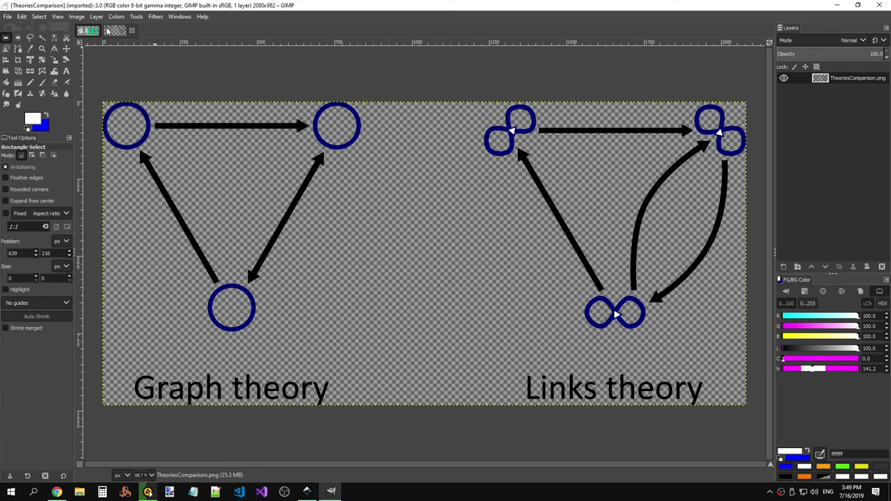
Step: Show Canvas Size settings for the 671×300 relational-model image and bring up Calculator
{"action": "left_click", "coordinate": [88, 31]}
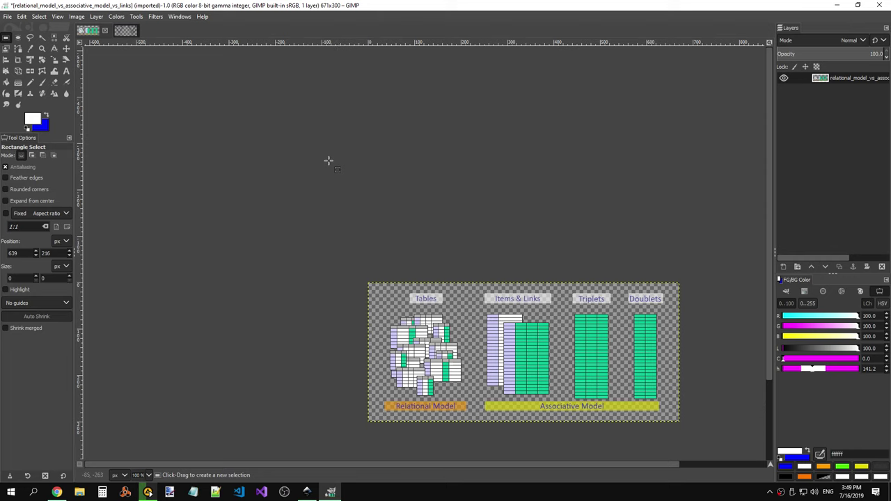
{"action": "left_click", "coordinate": [115, 17]}
{"action": "mouse_move", "coordinate": [77, 16]}
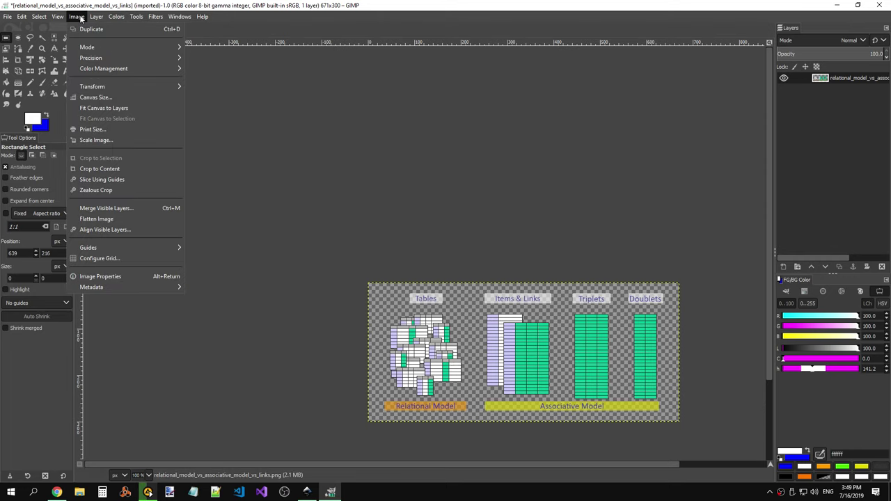
{"action": "left_click", "coordinate": [96, 96]}
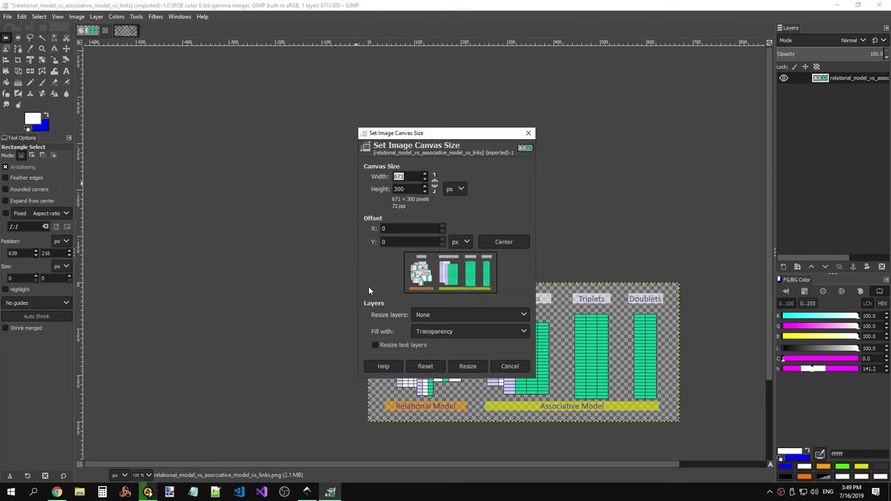
{"action": "left_click", "coordinate": [101, 492]}
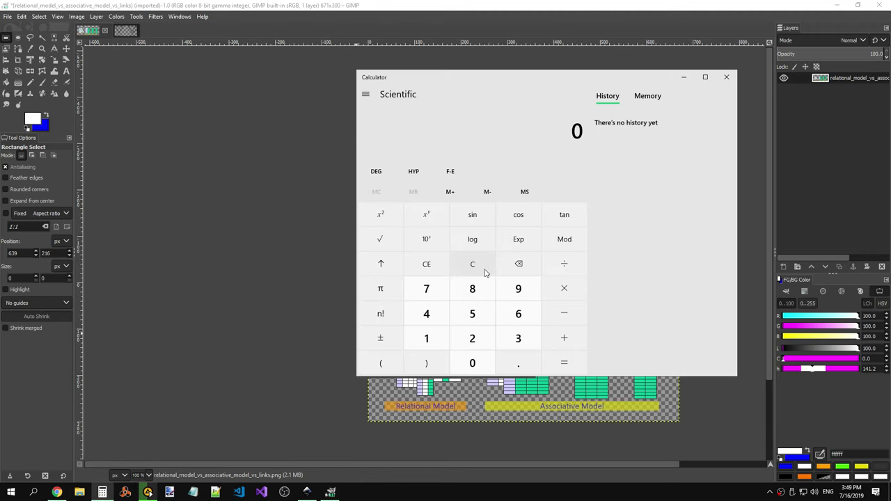
Step: Calculate 671 × 2 = 1,342 in Calculator
{"action": "left_click", "coordinate": [518, 314]}
{"action": "left_click", "coordinate": [426, 288]}
{"action": "left_click", "coordinate": [426, 339]}
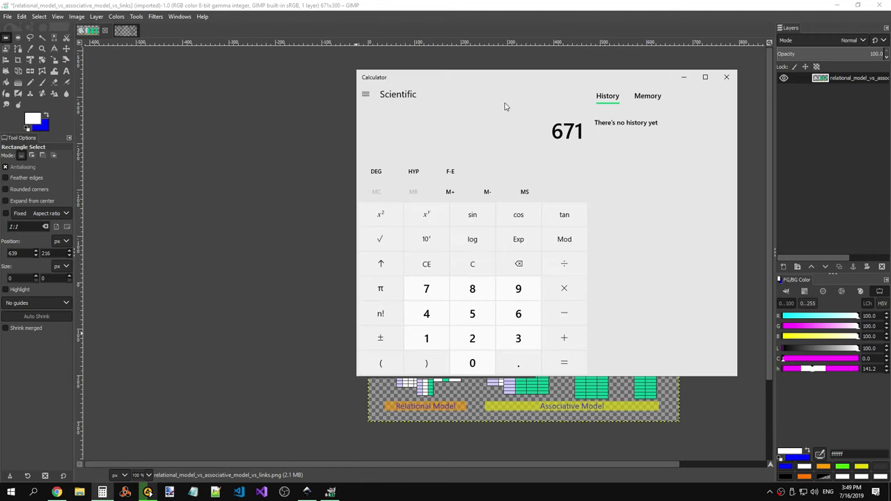
{"action": "left_click_drag", "start_coordinate": [484, 81], "coordinate": [600, 90]}
{"action": "left_click", "coordinate": [680, 297]}
{"action": "left_click", "coordinate": [588, 347]}
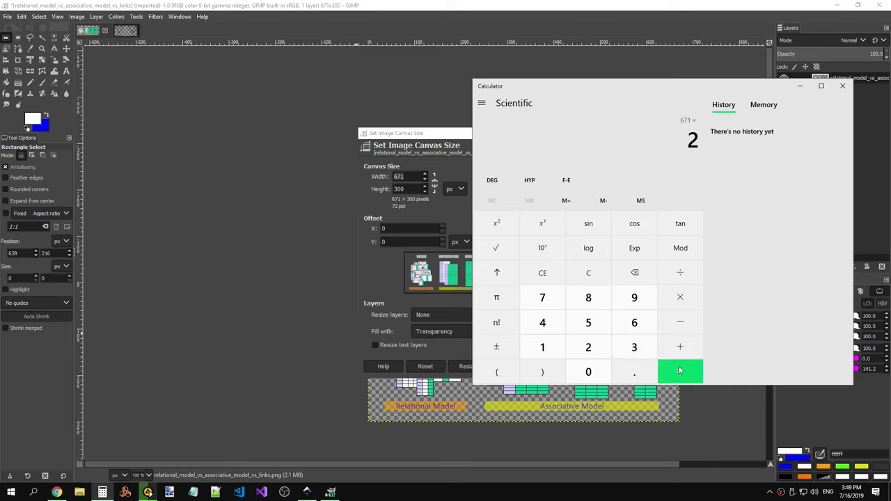
{"action": "left_click", "coordinate": [679, 372]}
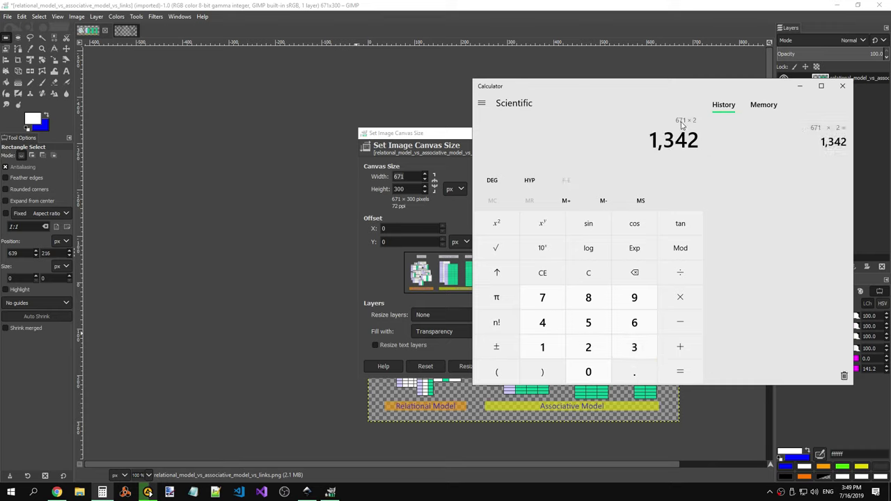
Step: Clear a mistaken entry and calculate 671 × 4 = 2,684
{"action": "left_click", "coordinate": [636, 325]}
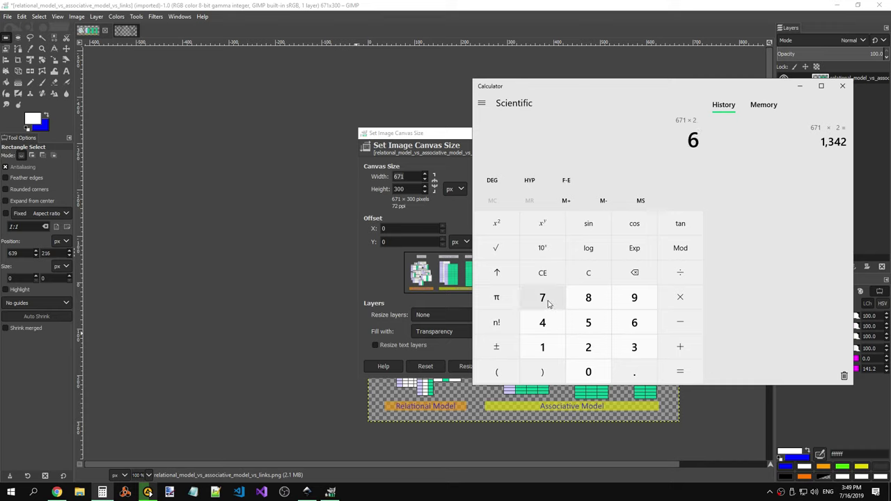
{"action": "left_click", "coordinate": [543, 298]}
{"action": "left_click", "coordinate": [542, 347]}
{"action": "left_click", "coordinate": [680, 297]}
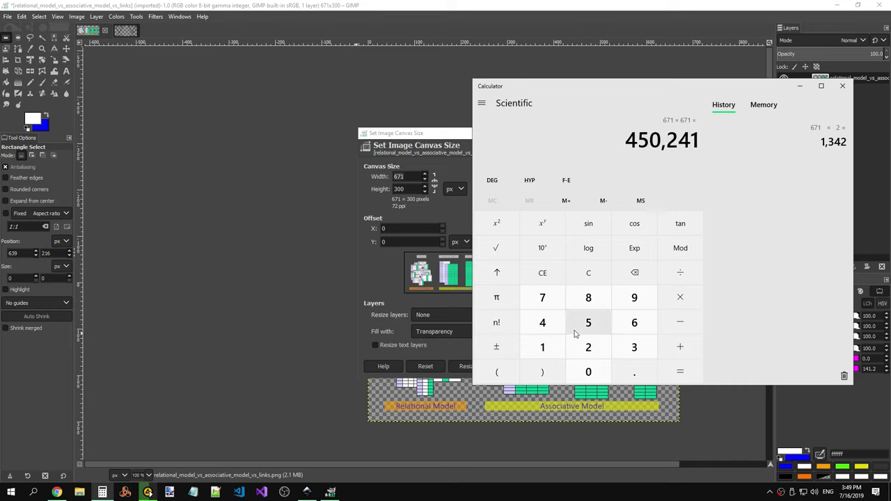
{"action": "left_click", "coordinate": [543, 323]}
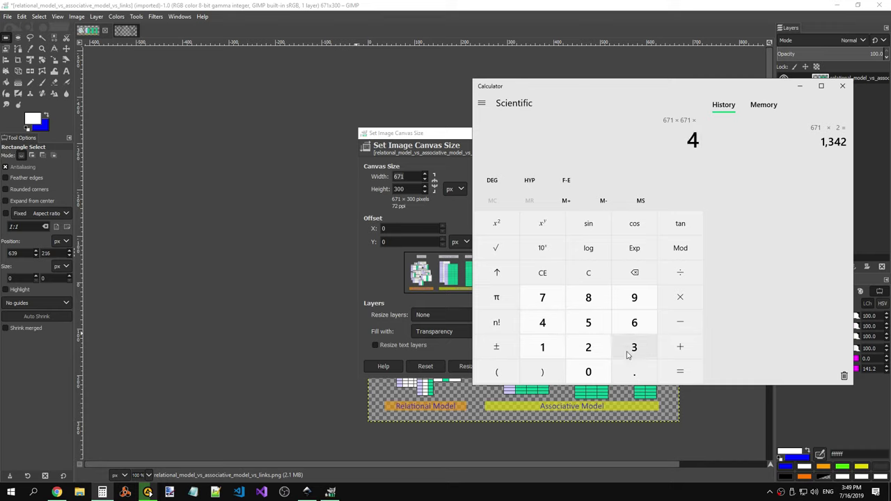
{"action": "left_click", "coordinate": [589, 272]}
{"action": "left_click", "coordinate": [635, 323]}
{"action": "left_click", "coordinate": [543, 297]}
{"action": "left_click", "coordinate": [543, 347]}
{"action": "left_click", "coordinate": [680, 297]}
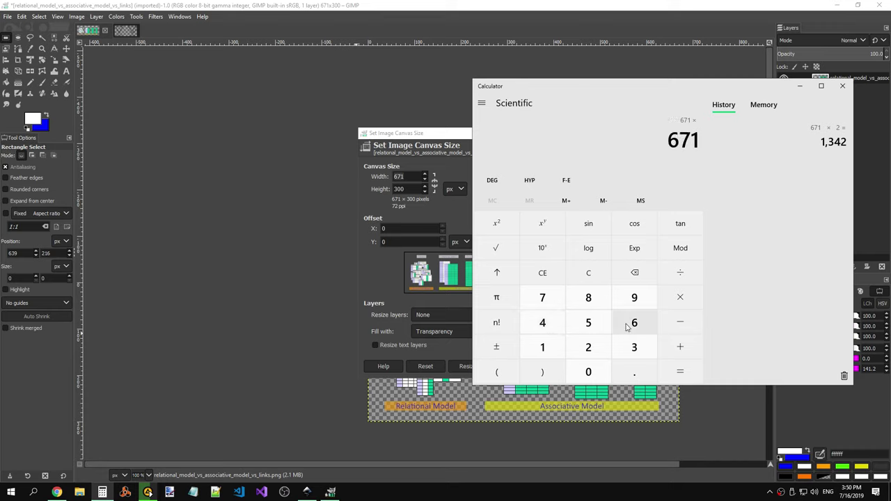
{"action": "left_click", "coordinate": [546, 326]}
{"action": "left_click", "coordinate": [680, 371]}
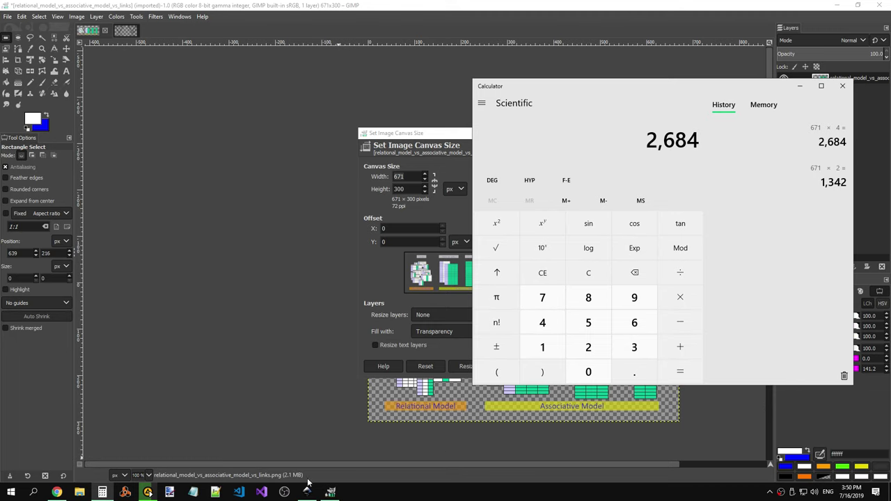
{"action": "left_click", "coordinate": [125, 30]}
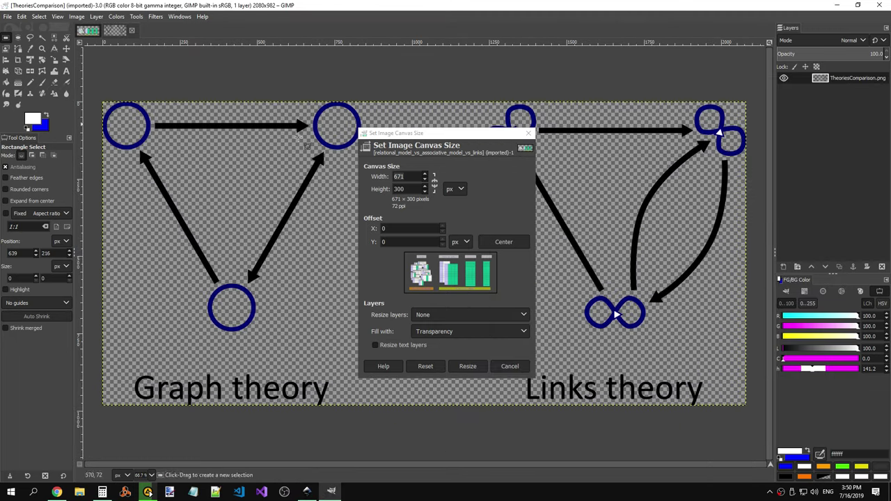
Step: Replace the old dialog with Canvas Size settings for the 2080×982 TheoriesComparison image
{"action": "left_click", "coordinate": [529, 133]}
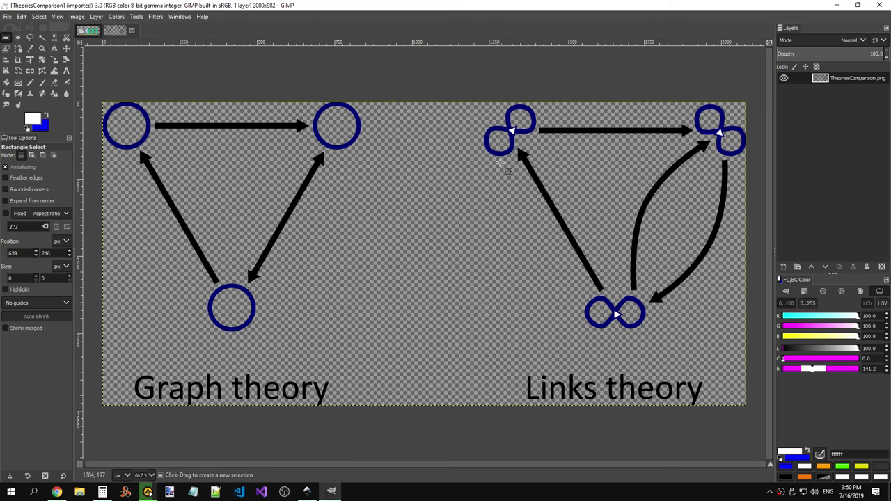
{"action": "left_click", "coordinate": [97, 17]}
{"action": "mouse_move", "coordinate": [77, 17]}
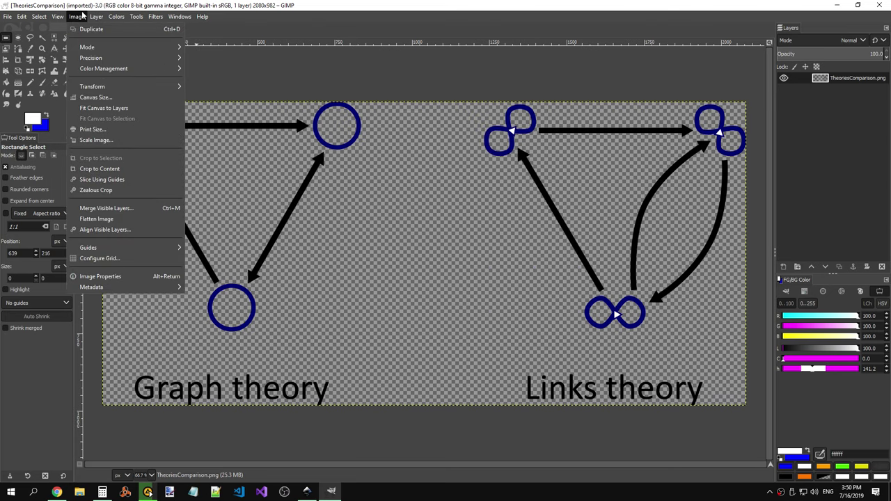
{"action": "left_click", "coordinate": [101, 99]}
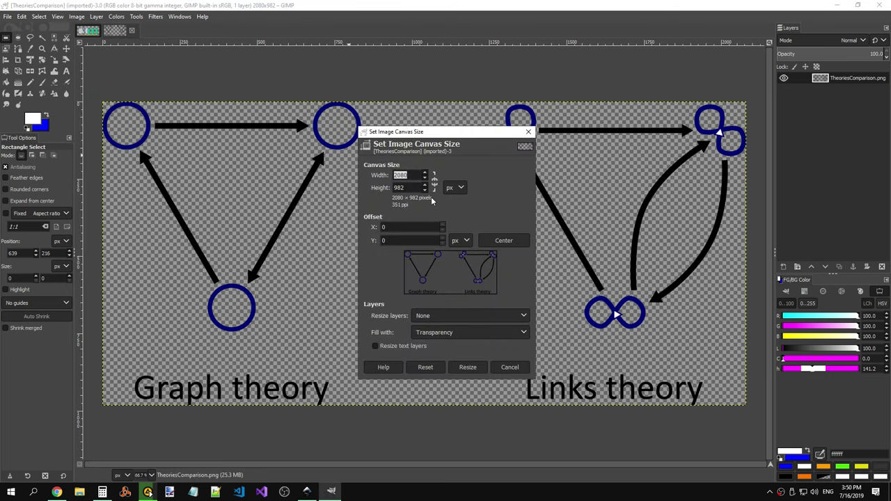
{"action": "key", "text": "alt+Tab"}
{"action": "key", "text": "alt+Tab"}
{"action": "key", "text": "alt+Tab"}
{"action": "key", "text": "alt+Tab"}
{"action": "key", "text": "alt+Tab"}
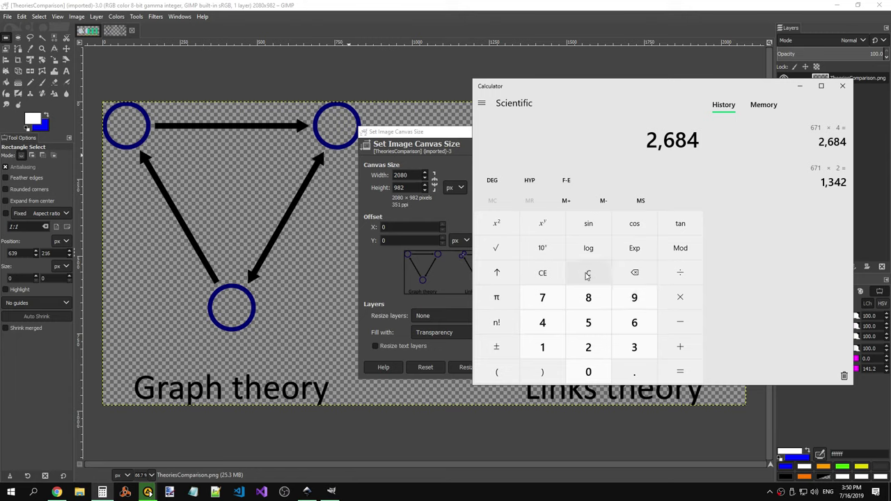
Step: Clear the display and recompute 671 × 4 = 2,684
{"action": "left_click", "coordinate": [587, 273]}
{"action": "left_click", "coordinate": [633, 323]}
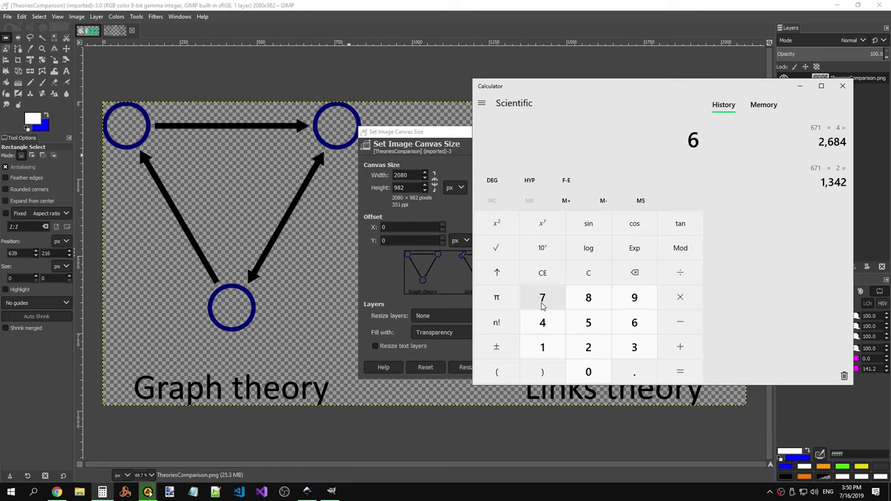
{"action": "left_click", "coordinate": [544, 302]}
{"action": "left_click", "coordinate": [542, 347]}
{"action": "left_click", "coordinate": [681, 298]}
{"action": "left_click", "coordinate": [543, 323]}
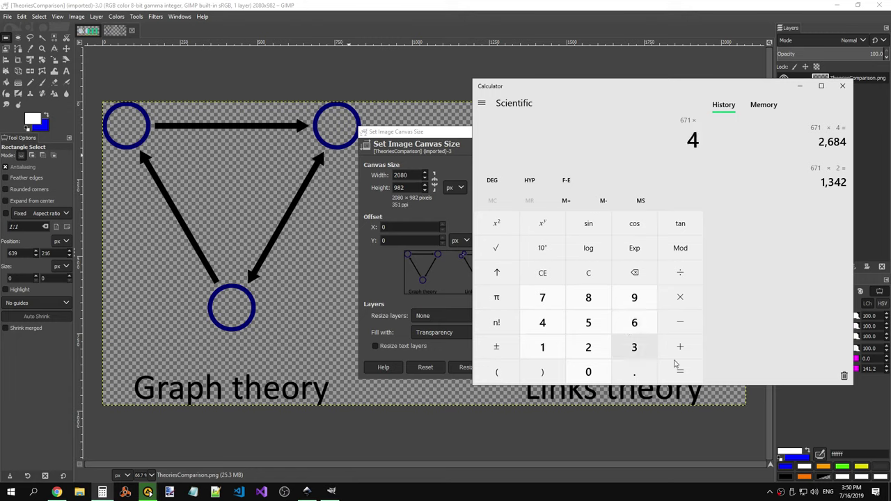
{"action": "left_click", "coordinate": [681, 371]}
Step: Compute 671 × 3 = 2,013, then clear the display to 0
{"action": "left_click", "coordinate": [588, 273]}
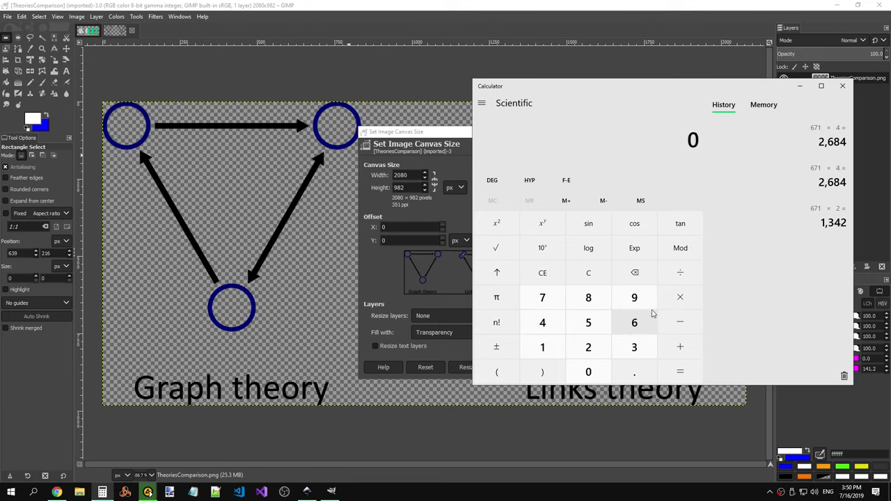
{"action": "left_click", "coordinate": [636, 322]}
{"action": "left_click", "coordinate": [547, 299]}
{"action": "left_click", "coordinate": [542, 347]}
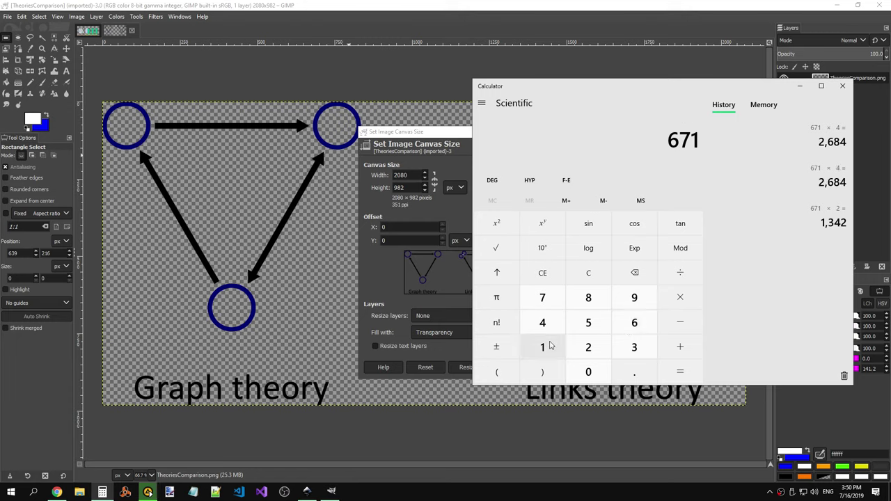
{"action": "left_click", "coordinate": [679, 300]}
{"action": "left_click", "coordinate": [634, 347]}
{"action": "left_click", "coordinate": [681, 371]}
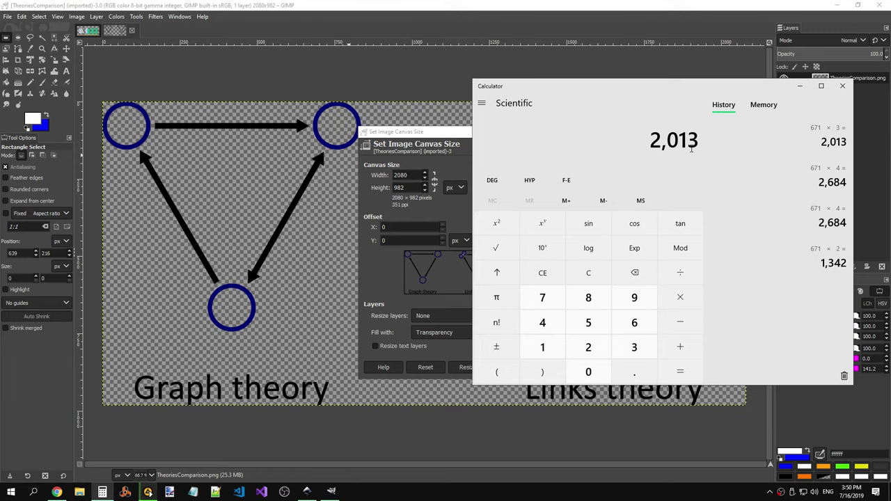
{"action": "left_click", "coordinate": [589, 272]}
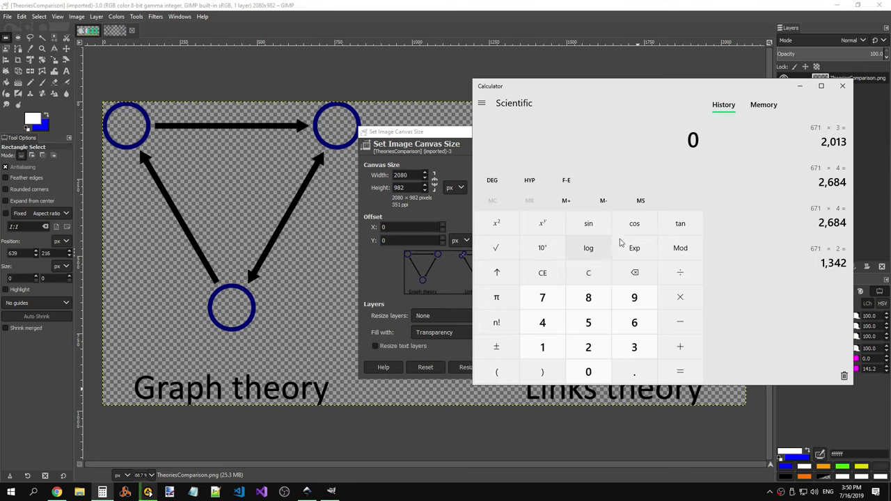
Step: Close Calculator, cancel Canvas Size, and bring up the Scale Image settings
{"action": "left_click", "coordinate": [843, 86]}
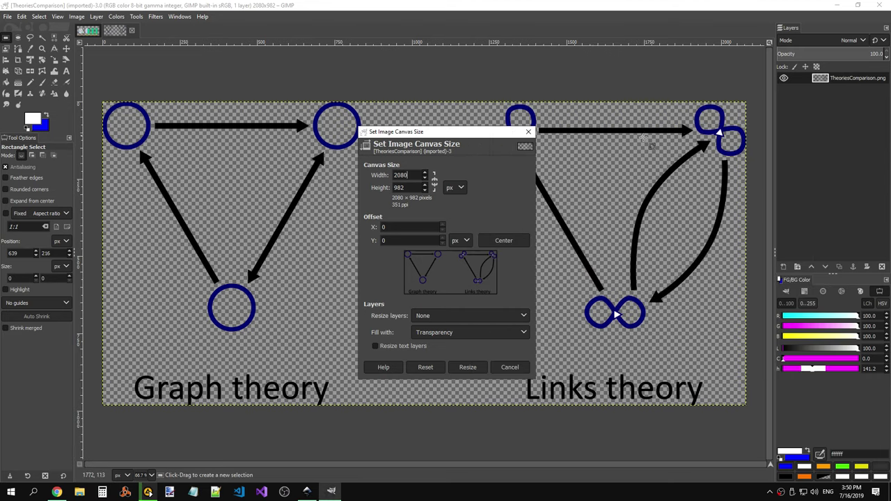
{"action": "left_click", "coordinate": [531, 132]}
{"action": "left_click", "coordinate": [117, 17]}
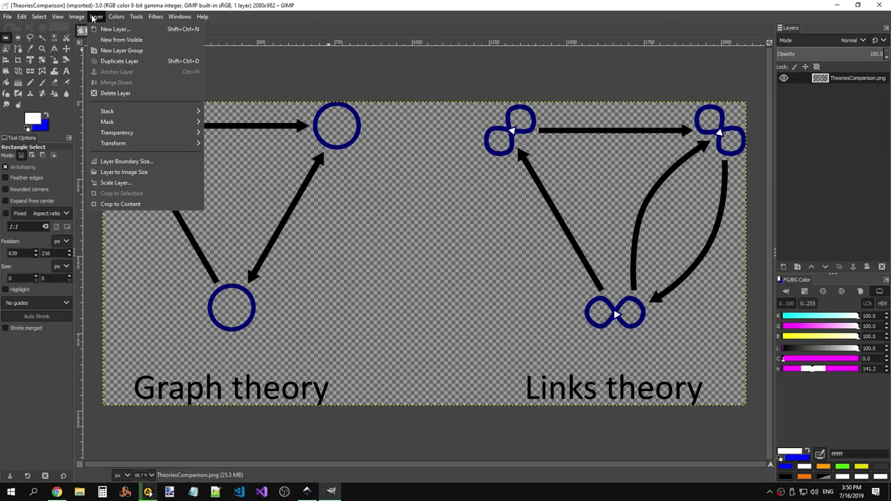
{"action": "mouse_move", "coordinate": [77, 16]}
{"action": "left_click", "coordinate": [95, 140]}
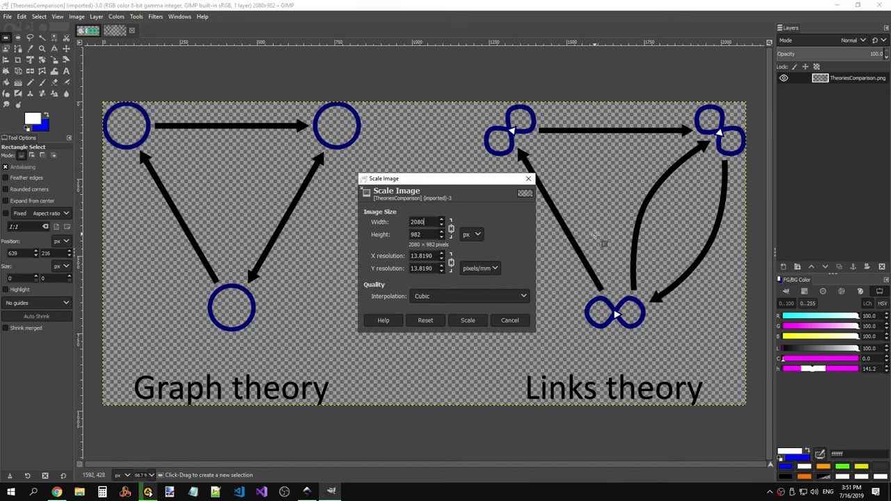
{"action": "key", "text": "alt+Tab"}
{"action": "key", "text": "alt+Tab"}
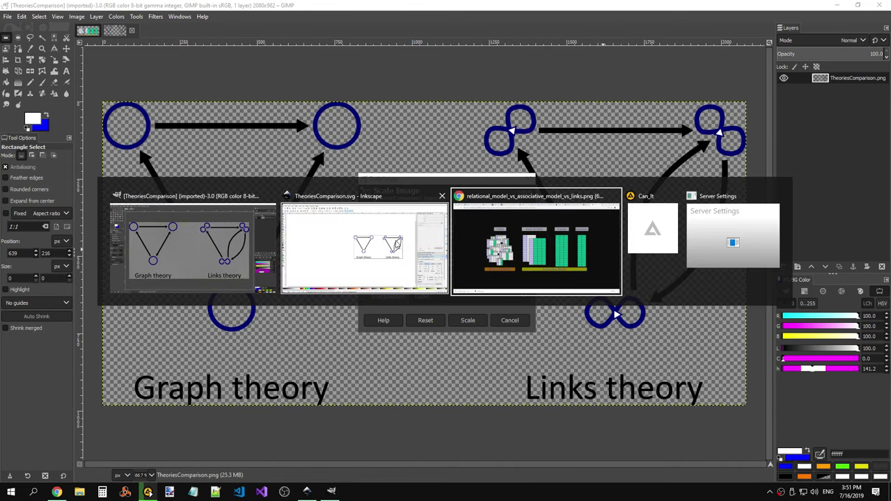
{"action": "key", "text": "alt+Tab"}
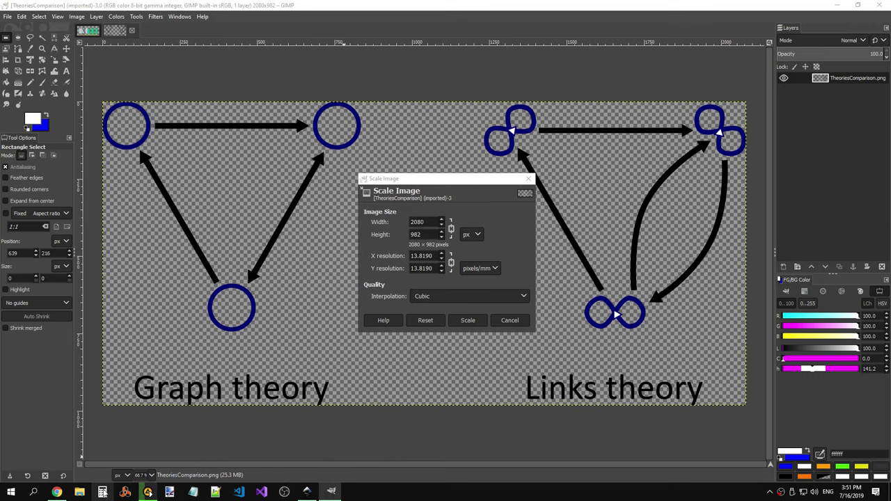
Step: Compute the target width 671 × 3 = 2,013 in Calculator
{"action": "left_click", "coordinate": [103, 491]}
{"action": "left_click", "coordinate": [634, 323]}
{"action": "left_click", "coordinate": [543, 298]}
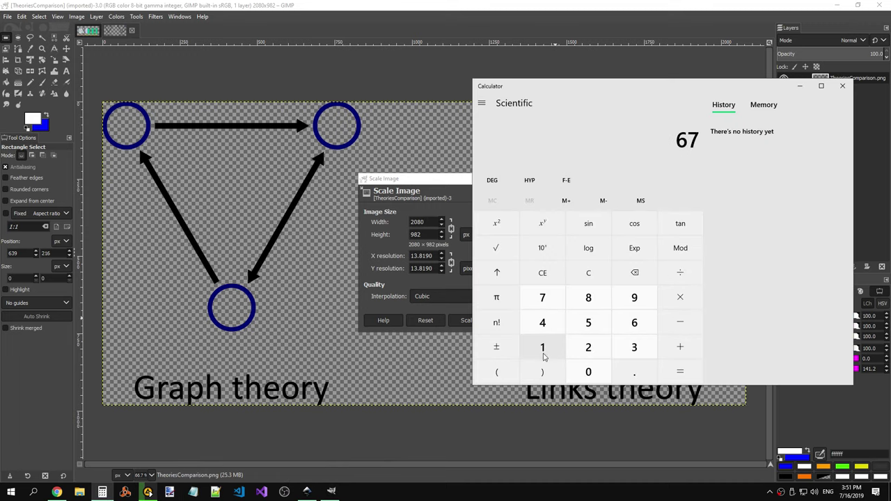
{"action": "left_click", "coordinate": [543, 347]}
{"action": "left_click", "coordinate": [674, 301]}
{"action": "left_click", "coordinate": [635, 346]}
{"action": "left_click", "coordinate": [681, 372]}
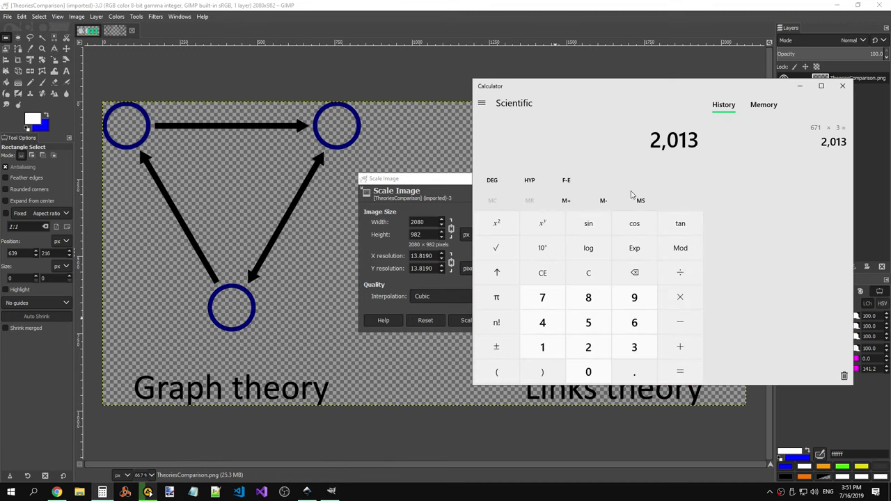
Step: Scale TheoriesComparison.png to 2013×950 pixels with the aspect ratio linked
{"action": "left_click", "coordinate": [440, 187]}
{"action": "type", "text": "2013"}
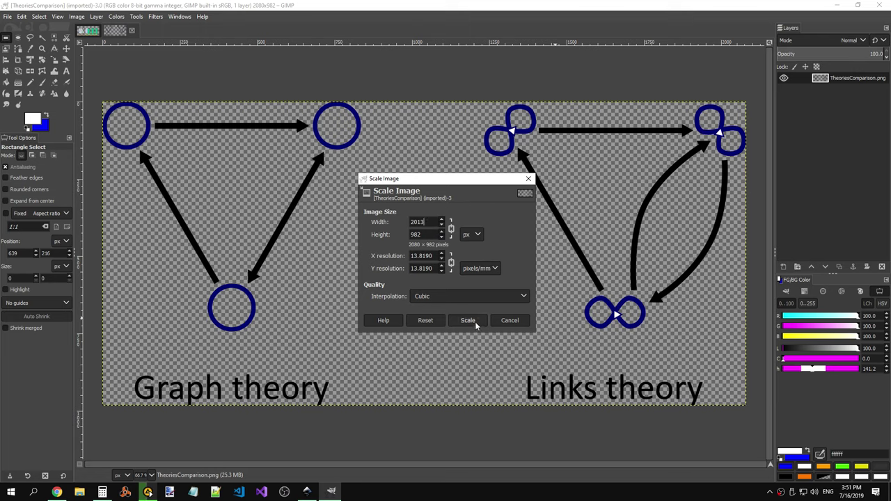
{"action": "left_click", "coordinate": [473, 320]}
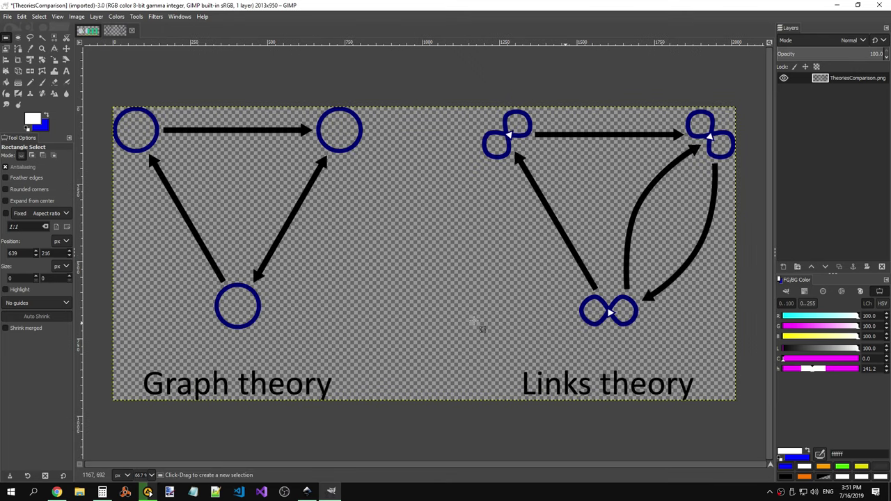
{"action": "key", "text": "alt+Tab"}
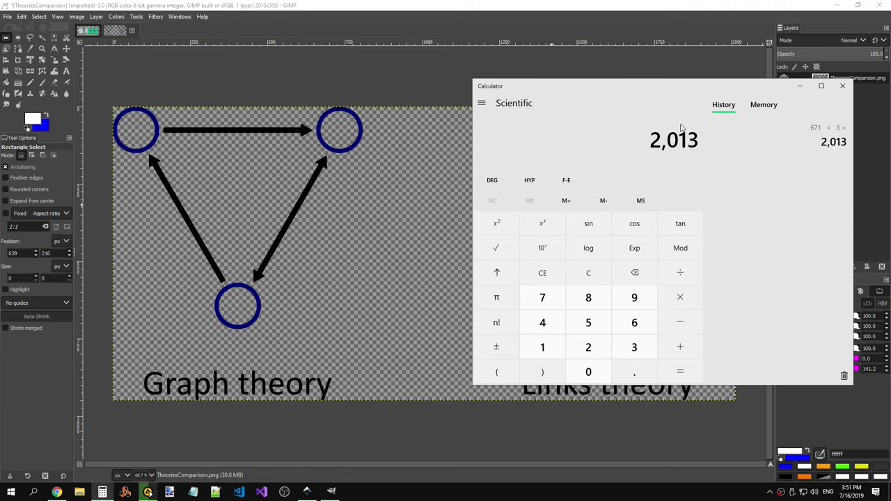
{"action": "key", "text": "alt+Tab"}
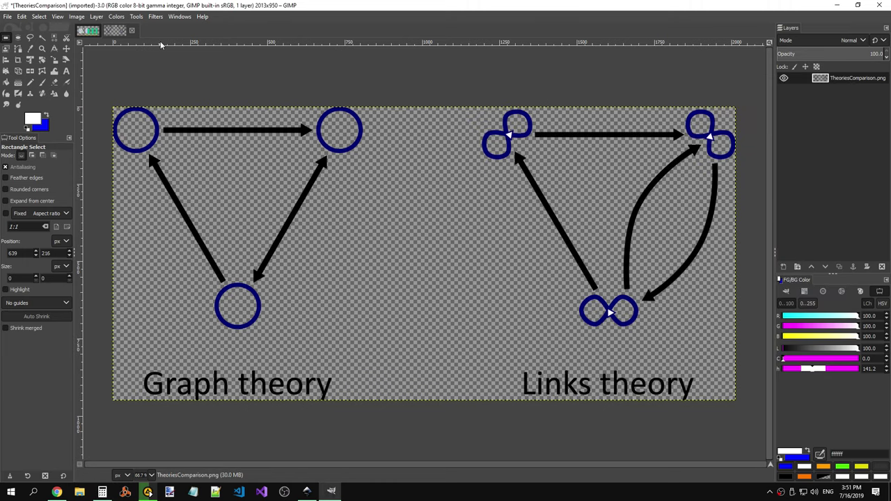
Step: Open Canvas Size for the 2013 × 950 image, then start a new entry in Calculator
{"action": "key", "text": "alt+Tab"}
{"action": "key", "text": "alt+Tab"}
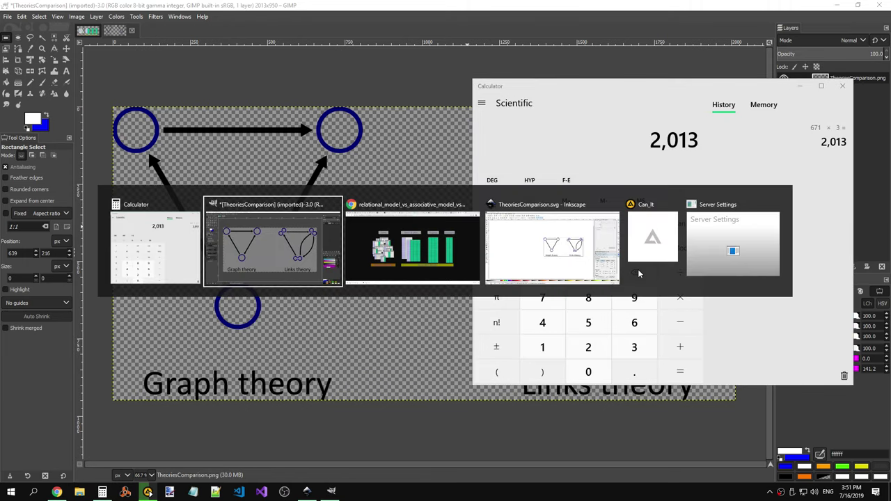
{"action": "left_click", "coordinate": [116, 16]}
{"action": "left_click", "coordinate": [96, 16]}
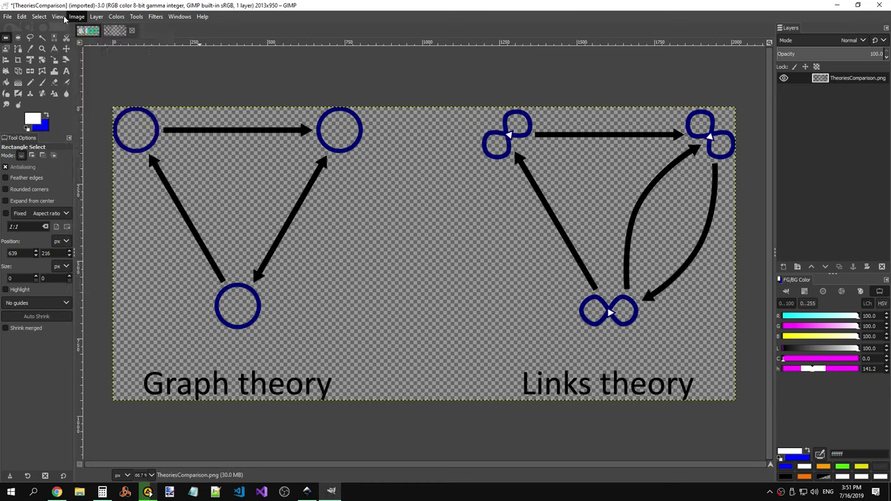
{"action": "left_click", "coordinate": [77, 16]}
{"action": "left_click", "coordinate": [95, 97]}
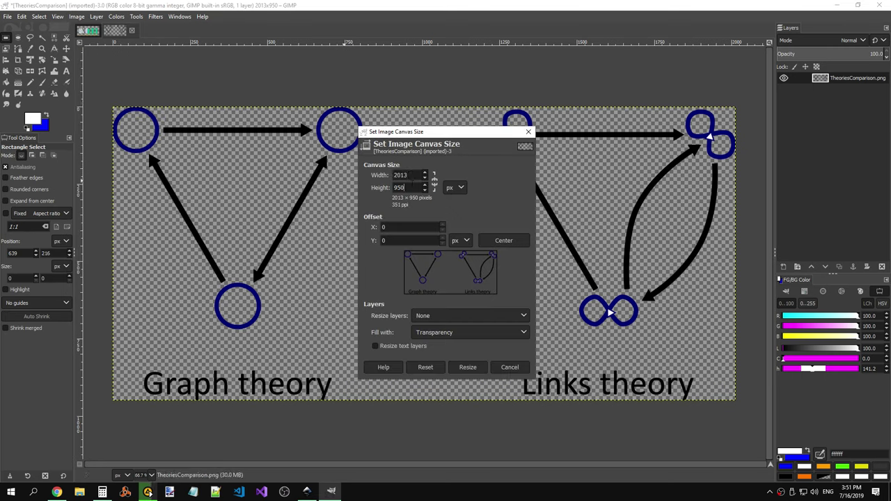
{"action": "key", "text": "alt+Tab"}
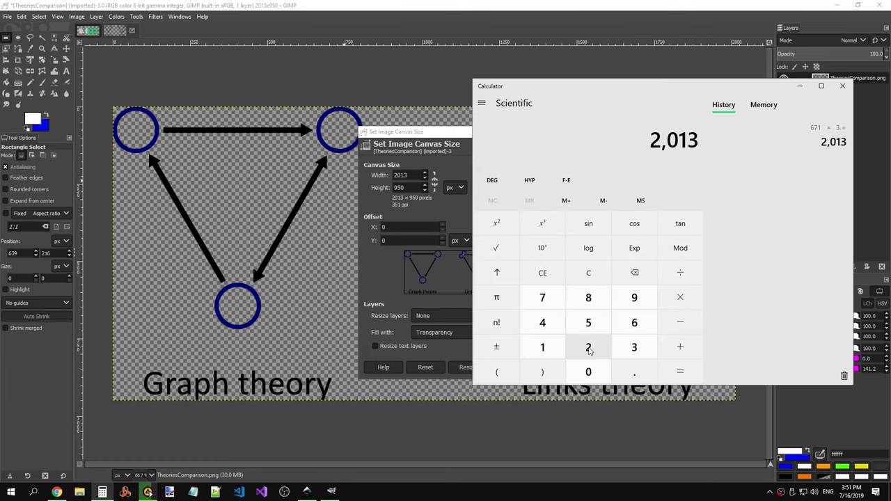
{"action": "left_click", "coordinate": [590, 354]}
Step: Compute 2013 × 950 in Calculator
{"action": "left_click", "coordinate": [588, 372]}
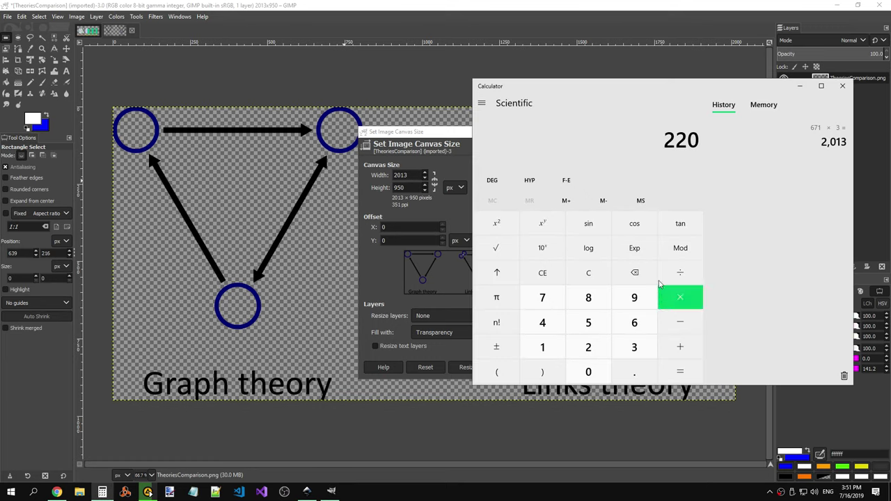
{"action": "left_click", "coordinate": [603, 277]}
{"action": "left_click", "coordinate": [588, 347]}
{"action": "left_click", "coordinate": [589, 372]}
{"action": "left_click", "coordinate": [543, 347]}
{"action": "left_click", "coordinate": [634, 347]}
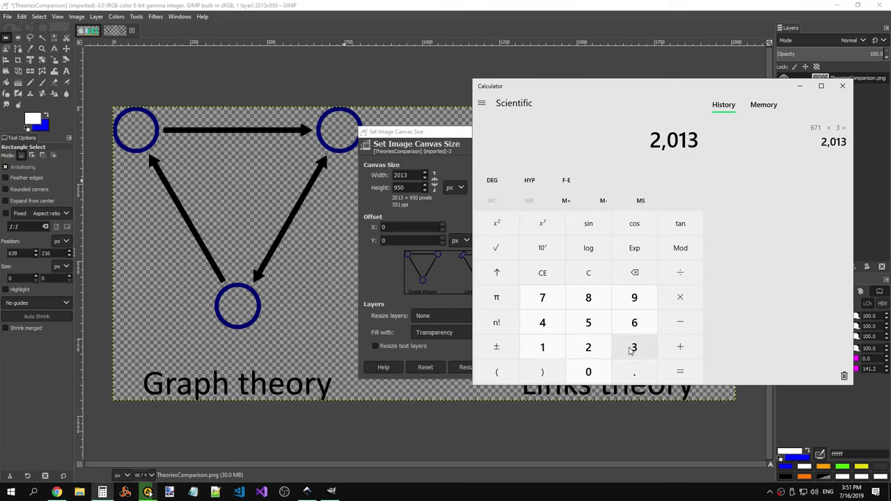
{"action": "left_click", "coordinate": [681, 300]}
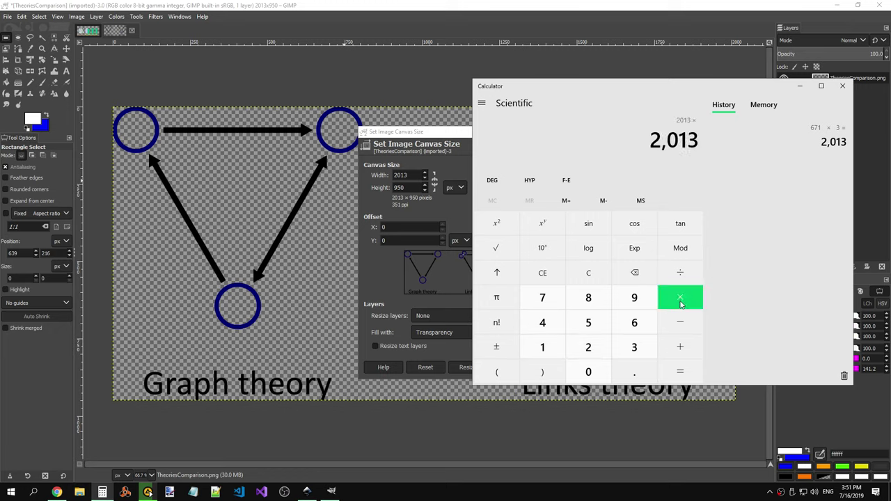
{"action": "left_click", "coordinate": [635, 297]}
{"action": "left_click", "coordinate": [588, 323]}
{"action": "left_click", "coordinate": [588, 372]}
{"action": "left_click", "coordinate": [681, 372]}
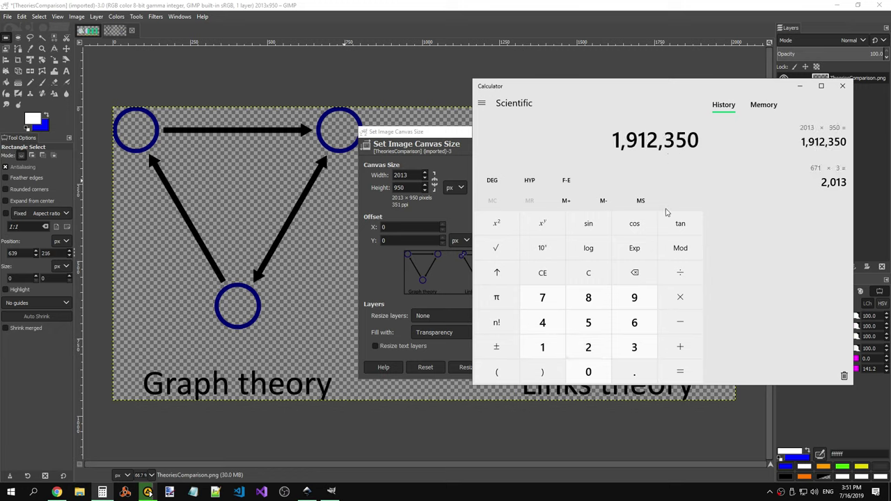
Step: Compute the 2013 ÷ 950 aspect ratio of the image
{"action": "left_click", "coordinate": [588, 272]}
{"action": "left_click", "coordinate": [589, 346]}
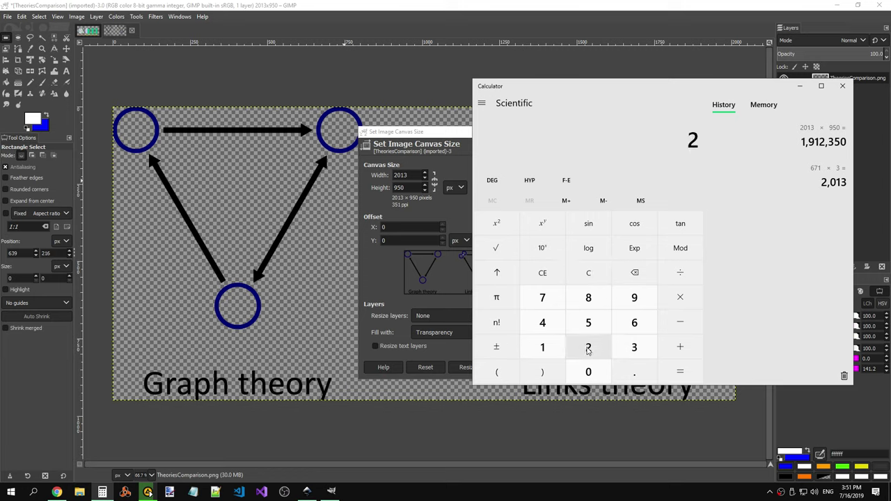
{"action": "left_click", "coordinate": [542, 346]}
{"action": "left_click", "coordinate": [589, 272]}
{"action": "left_click", "coordinate": [588, 347]}
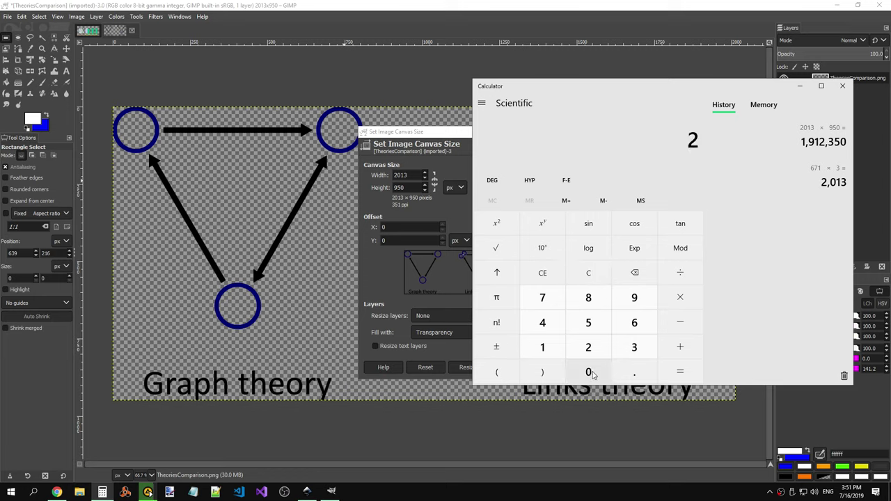
{"action": "left_click", "coordinate": [589, 371]}
{"action": "left_click", "coordinate": [543, 347]}
{"action": "left_click", "coordinate": [634, 347]}
{"action": "left_click", "coordinate": [680, 273]}
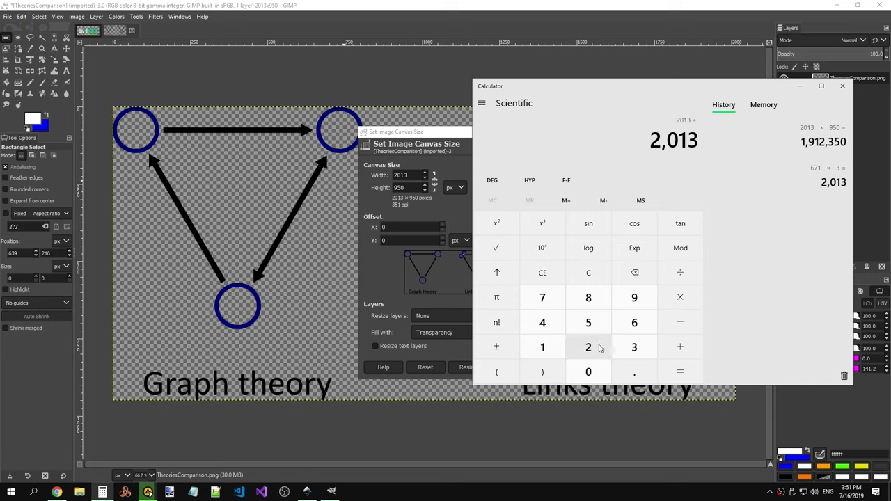
{"action": "left_click", "coordinate": [635, 298]}
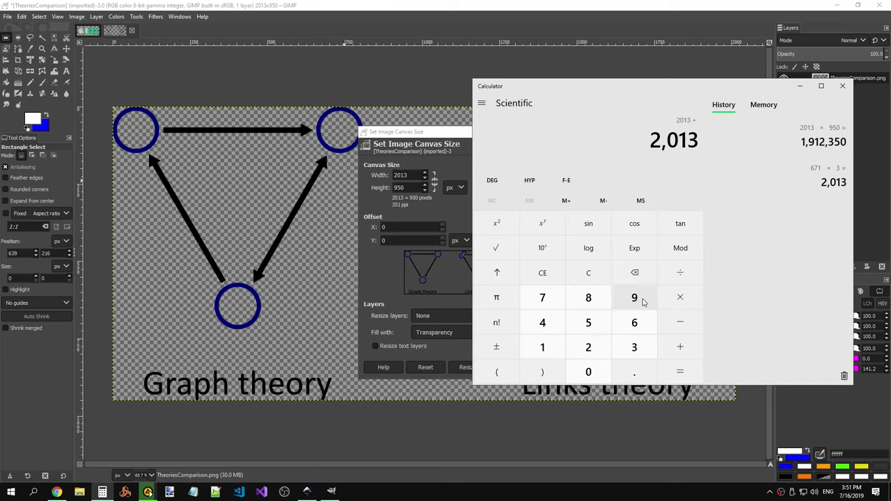
{"action": "left_click", "coordinate": [589, 322]}
{"action": "left_click", "coordinate": [589, 372]}
{"action": "left_click", "coordinate": [680, 372]}
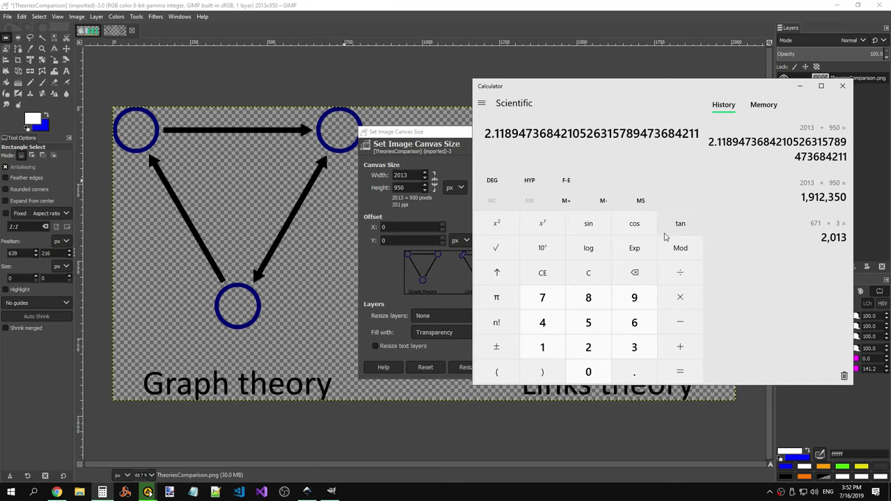
Step: Work out 671 ÷ 300 × 950, giving 2,124.8333
{"action": "left_click", "coordinate": [597, 277]}
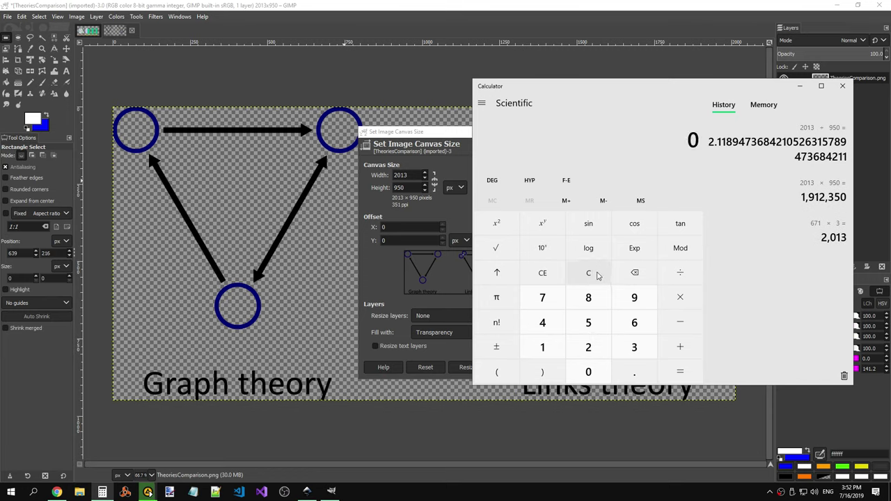
{"action": "left_click", "coordinate": [630, 324]}
{"action": "left_click", "coordinate": [546, 298]}
{"action": "left_click", "coordinate": [554, 348]}
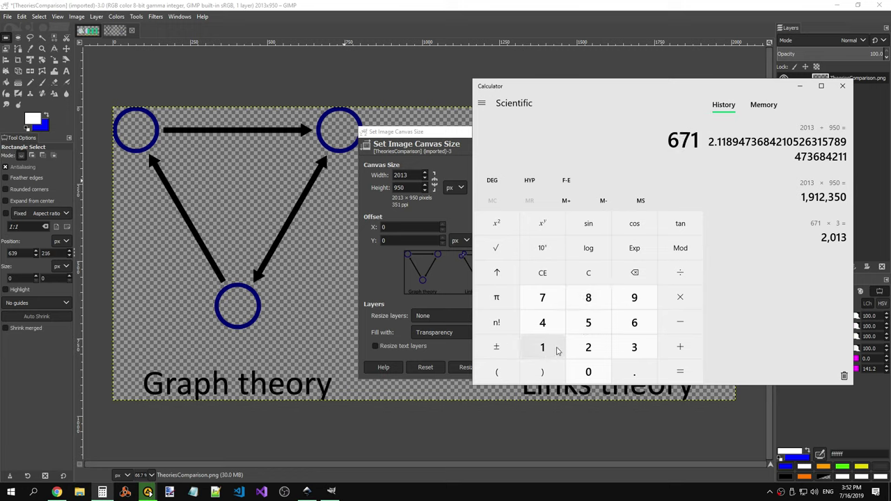
{"action": "left_click", "coordinate": [676, 297]}
{"action": "left_click", "coordinate": [630, 348]}
{"action": "left_click", "coordinate": [588, 374]}
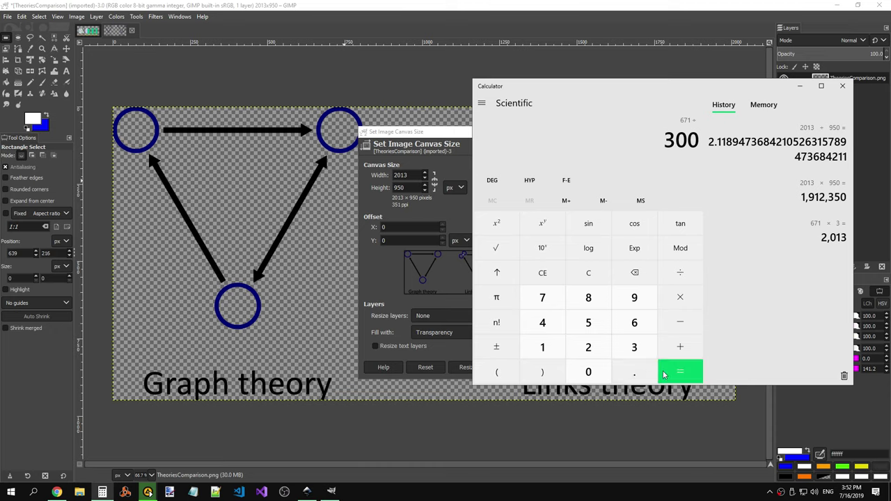
{"action": "left_click", "coordinate": [663, 374]}
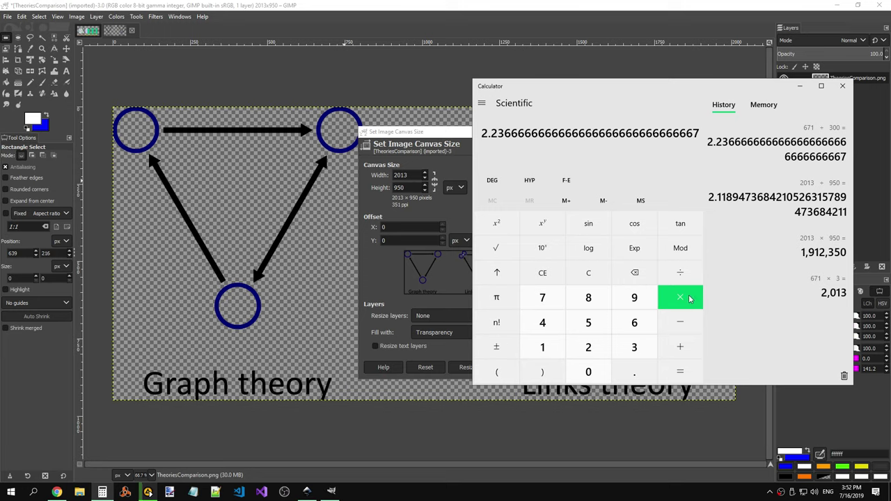
{"action": "left_click", "coordinate": [690, 299]}
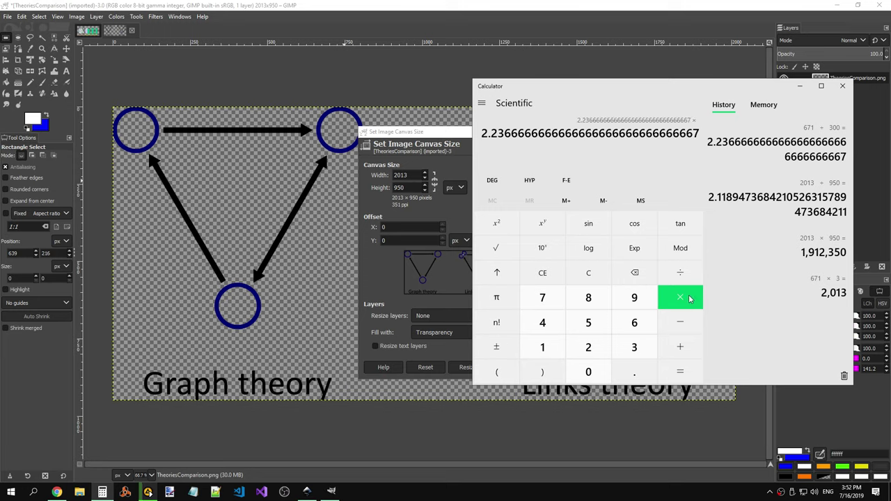
{"action": "left_click", "coordinate": [635, 298]}
{"action": "left_click", "coordinate": [588, 322]}
{"action": "left_click", "coordinate": [588, 372]}
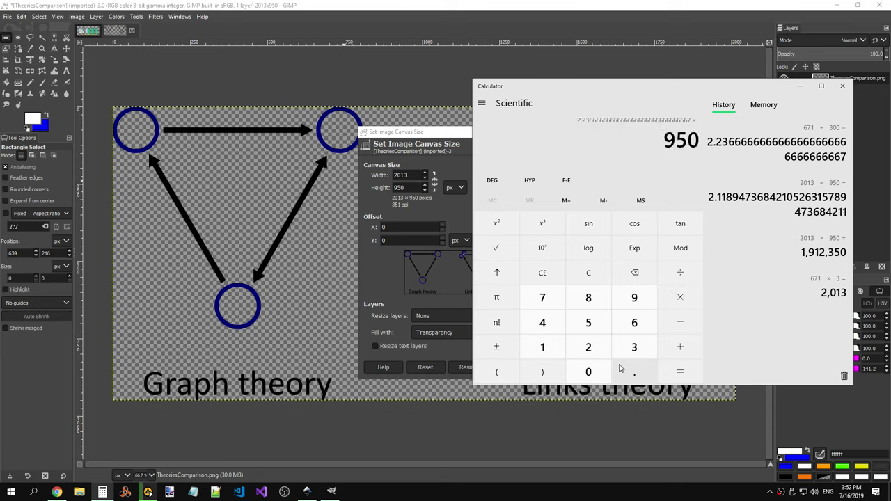
{"action": "left_click", "coordinate": [679, 372]}
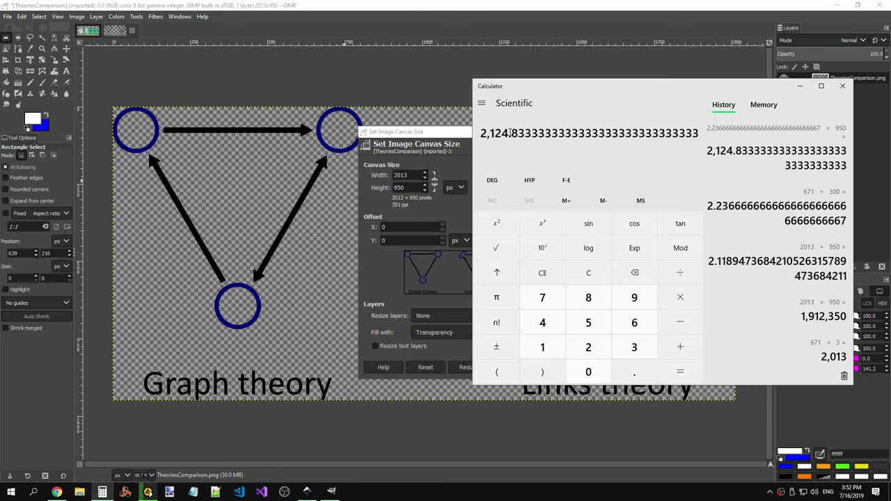
Step: Copy the whole-number part 2,124 of the result to the clipboard
{"action": "left_click_drag", "start_coordinate": [511, 132], "coordinate": [481, 133]}
{"action": "right_click", "coordinate": [482, 134]}
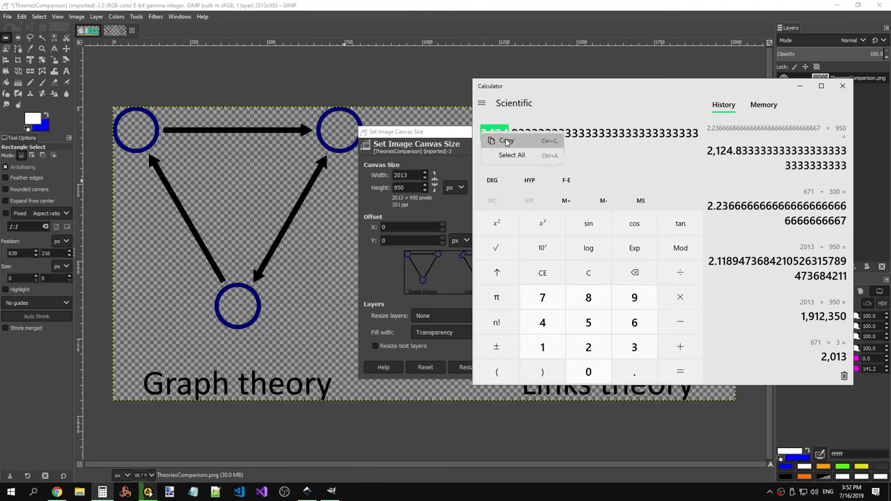
{"action": "left_click", "coordinate": [507, 142]}
{"action": "left_click_drag", "start_coordinate": [512, 133], "coordinate": [477, 133]}
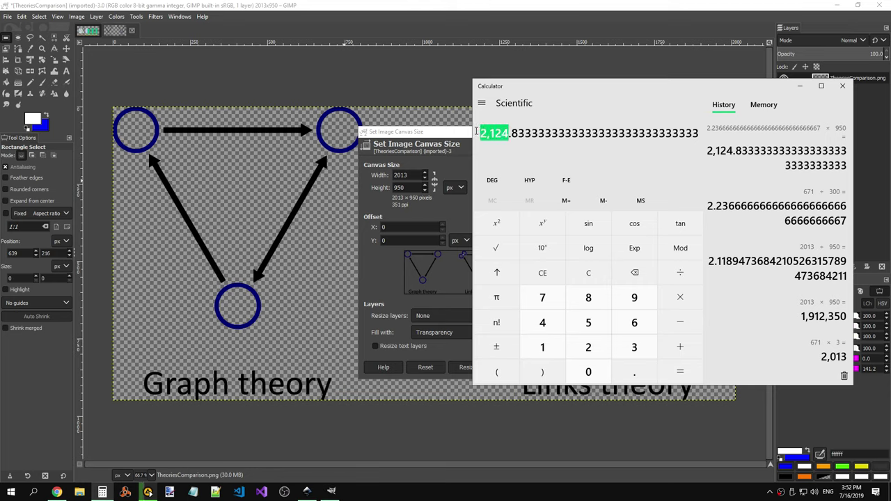
{"action": "right_click", "coordinate": [480, 134]}
{"action": "left_click", "coordinate": [509, 140]}
{"action": "left_click", "coordinate": [433, 184]}
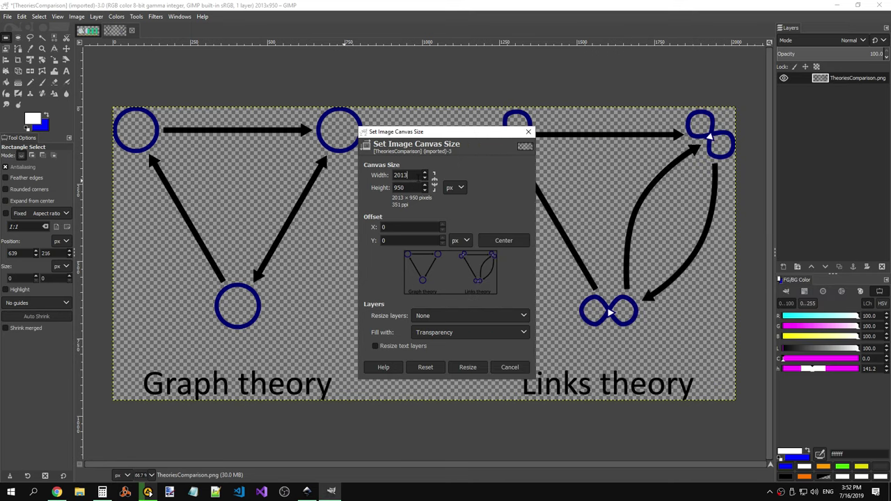
Step: Widen the canvas to 2125 × 950 px using the pasted width, centring the drawing (offset 56)
{"action": "key", "text": "ctrl+v"}
{"action": "key", "text": "BackSpace"}
{"action": "left_click", "coordinate": [503, 241]}
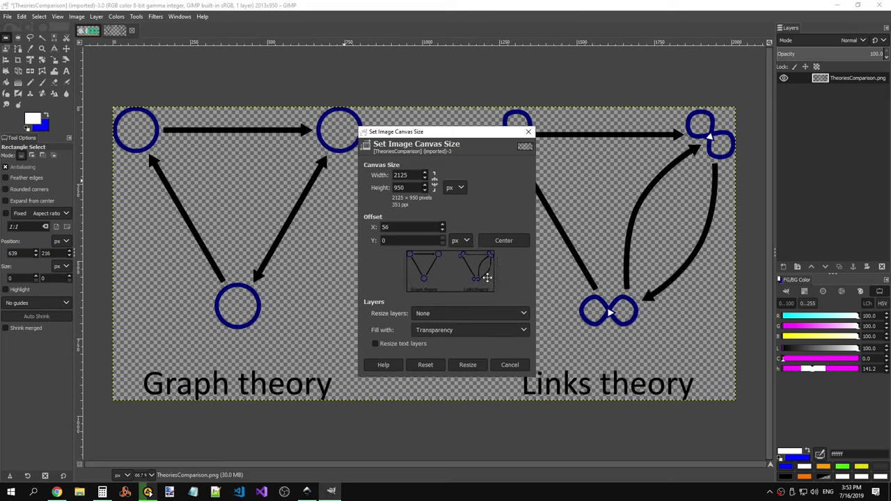
{"action": "left_click", "coordinate": [468, 365]}
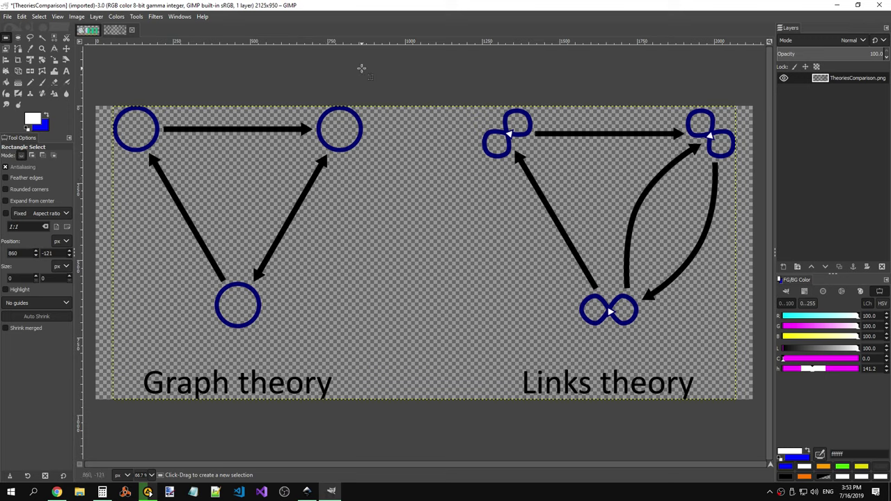
{"action": "left_click", "coordinate": [8, 40]}
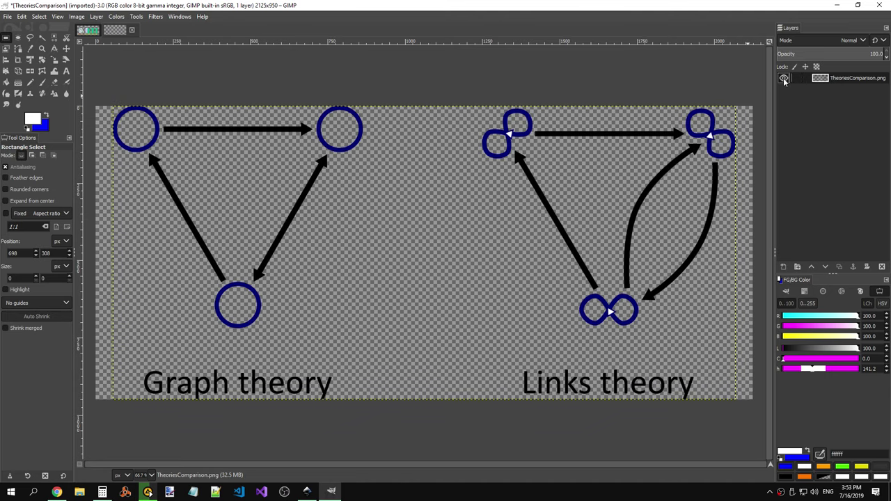
{"action": "double_click", "coordinate": [823, 82]}
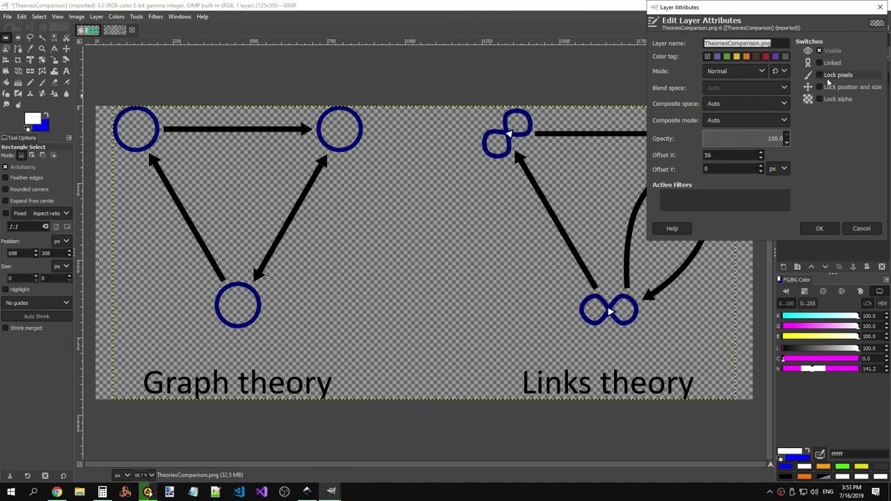
{"action": "left_click", "coordinate": [859, 229]}
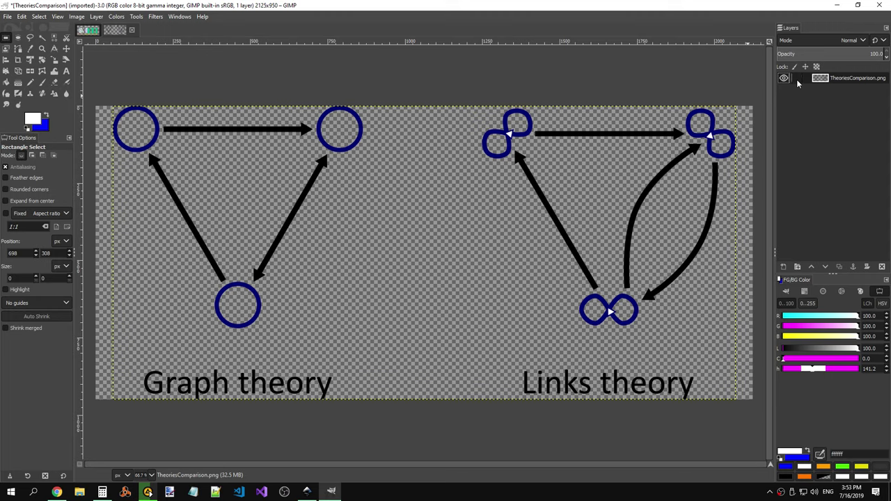
{"action": "right_click", "coordinate": [147, 66]}
{"action": "key", "text": "Escape"}
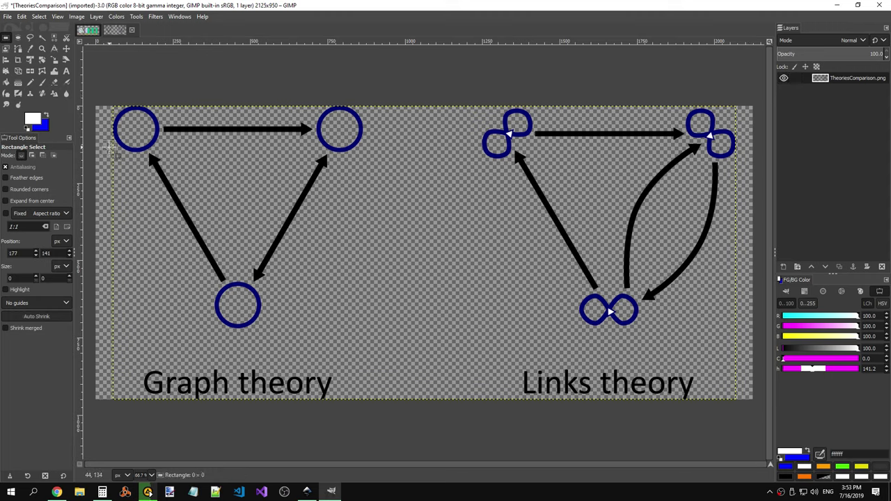
{"action": "left_click_drag", "start_coordinate": [160, 140], "coordinate": [203, 174]}
{"action": "left_click", "coordinate": [191, 115]}
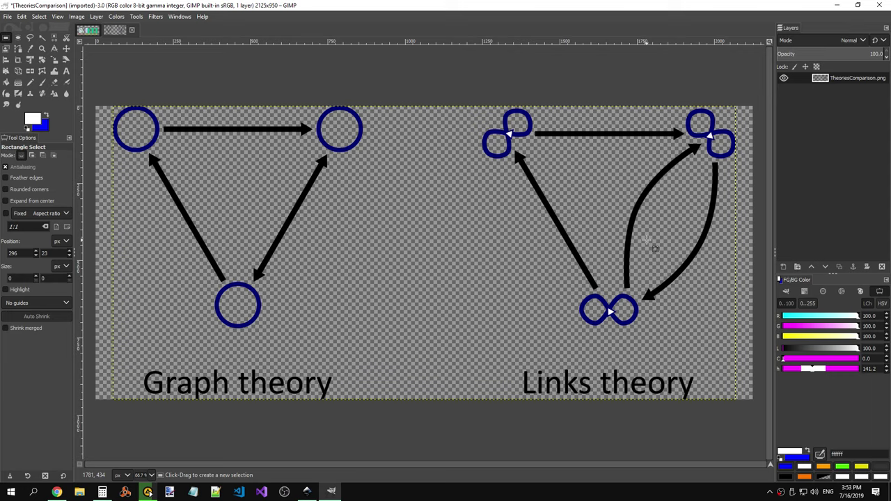
{"action": "left_click", "coordinate": [97, 16]}
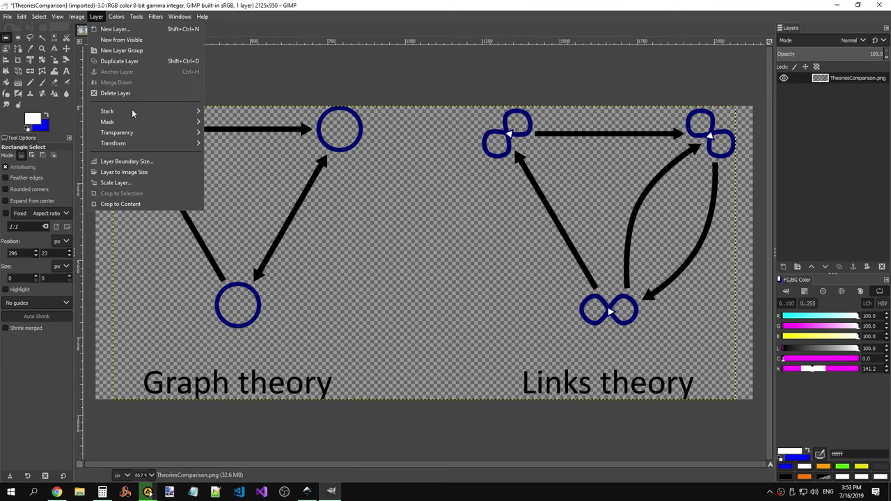
{"action": "left_click", "coordinate": [129, 183]}
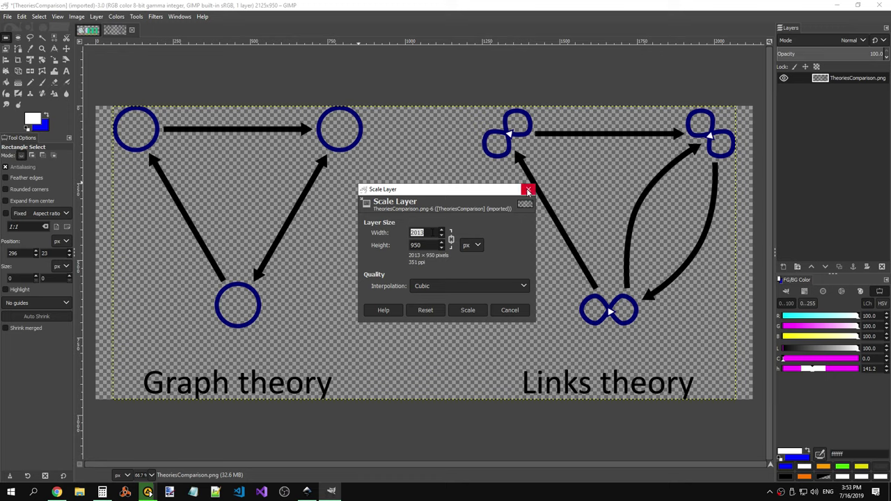
{"action": "left_click", "coordinate": [442, 237]}
{"action": "left_click_drag", "start_coordinate": [419, 232], "coordinate": [424, 232]}
{"action": "left_click", "coordinate": [431, 232]}
{"action": "key", "text": "Tab"}
{"action": "type", "text": "2"}
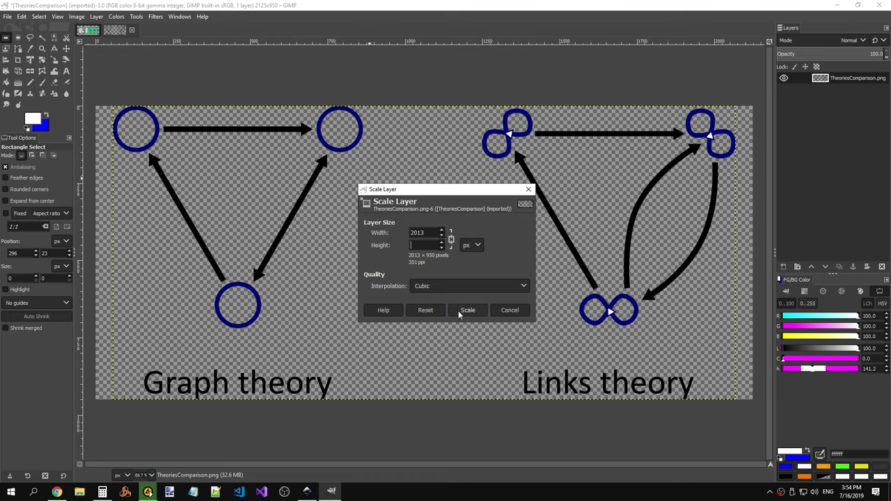
{"action": "left_click", "coordinate": [510, 310]}
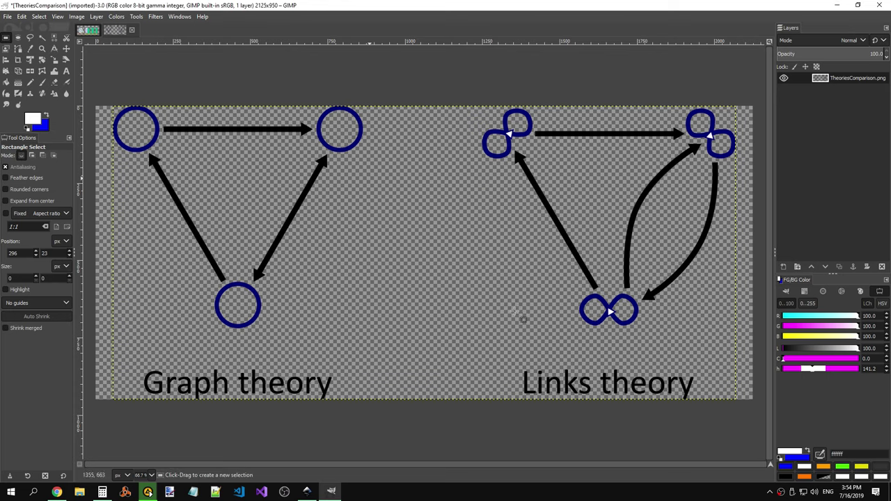
{"action": "left_click", "coordinate": [55, 19]}
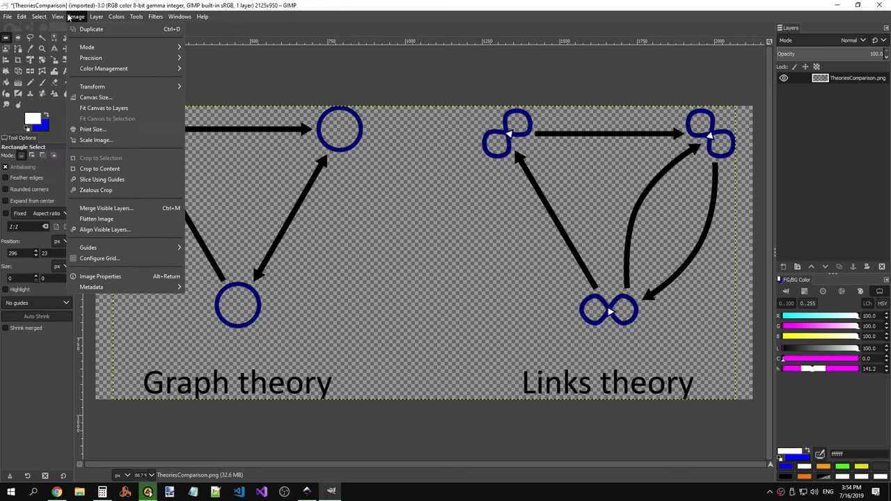
Step: On the relational model image, select a thin vertical strip through the Tables column
{"action": "left_click", "coordinate": [96, 30]}
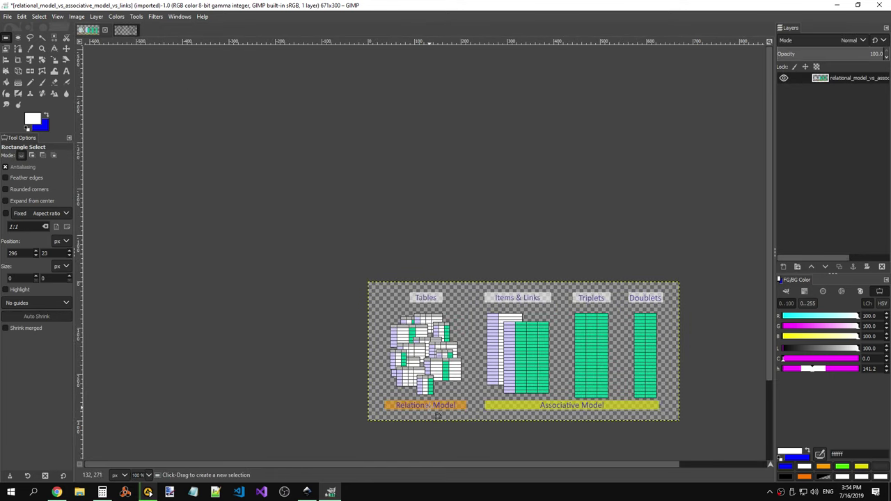
{"action": "left_click", "coordinate": [402, 307]}
{"action": "scroll", "coordinate": [390, 318], "scroll_direction": "right", "scroll_amount": 2}
{"action": "scroll", "coordinate": [381, 316], "scroll_direction": "up", "scroll_amount": 2}
{"action": "scroll", "coordinate": [381, 317], "scroll_direction": "up", "scroll_amount": 2}
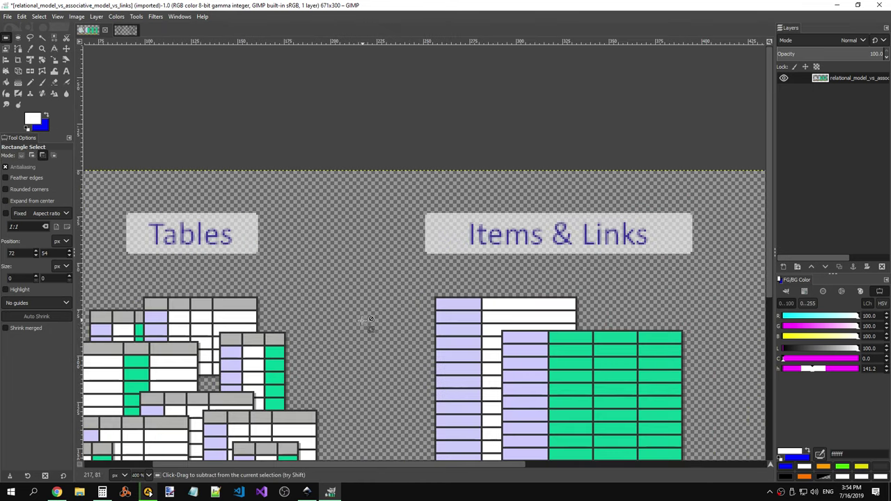
{"action": "scroll", "coordinate": [328, 318], "scroll_direction": "down", "scroll_amount": 4}
{"action": "scroll", "coordinate": [288, 314], "scroll_direction": "down", "scroll_amount": 4}
{"action": "scroll", "coordinate": [201, 250], "scroll_direction": "up", "scroll_amount": 2}
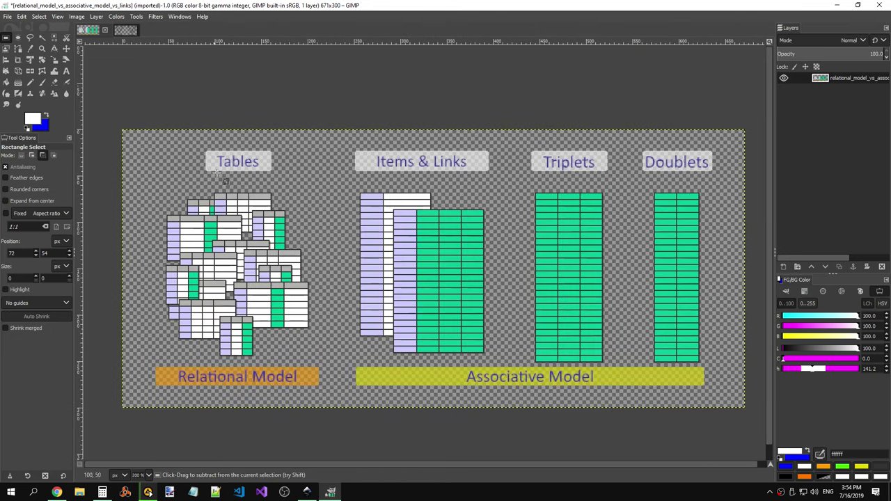
{"action": "left_click_drag", "start_coordinate": [238, 153], "coordinate": [251, 397]}
Step: Adjust the strip to 7 × 253 px from Tables to Relational Model, then switch to TheoriesComparison
{"action": "scroll", "coordinate": [248, 393], "scroll_direction": "up", "scroll_amount": 4}
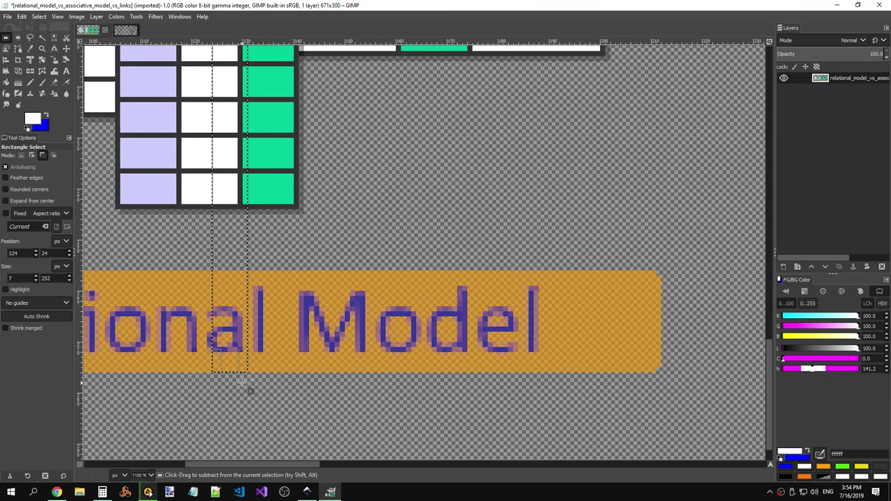
{"action": "scroll", "coordinate": [249, 393], "scroll_direction": "up", "scroll_amount": 1}
{"action": "scroll", "coordinate": [250, 349], "scroll_direction": "down", "scroll_amount": 5}
{"action": "scroll", "coordinate": [262, 116], "scroll_direction": "up", "scroll_amount": 5}
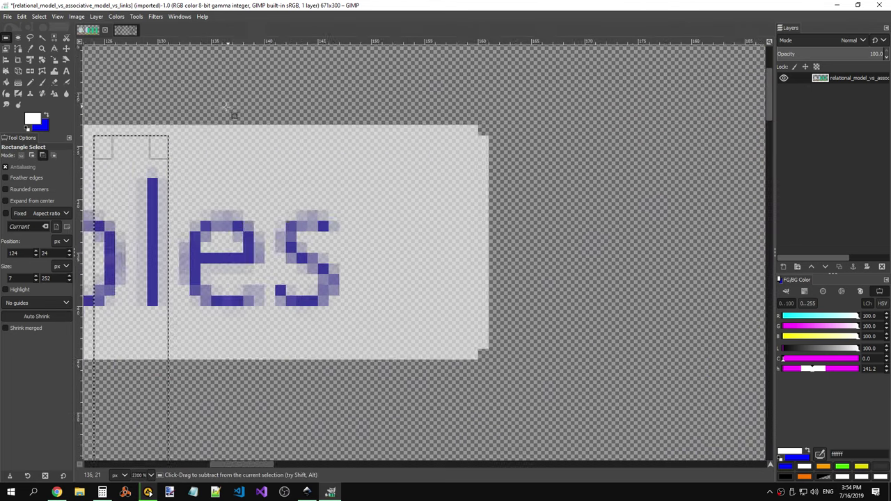
{"action": "left_click_drag", "start_coordinate": [147, 148], "coordinate": [131, 141]}
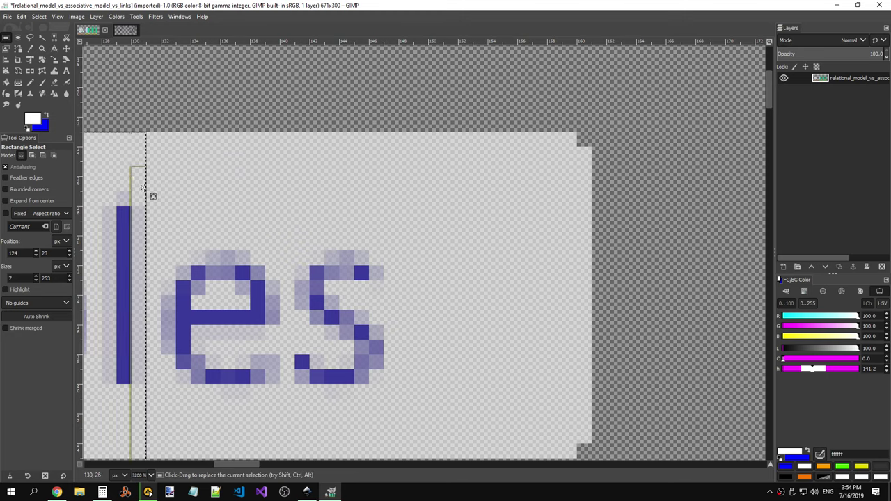
{"action": "scroll", "coordinate": [136, 147], "scroll_direction": "down", "scroll_amount": 3}
{"action": "scroll", "coordinate": [161, 161], "scroll_direction": "down", "scroll_amount": 2}
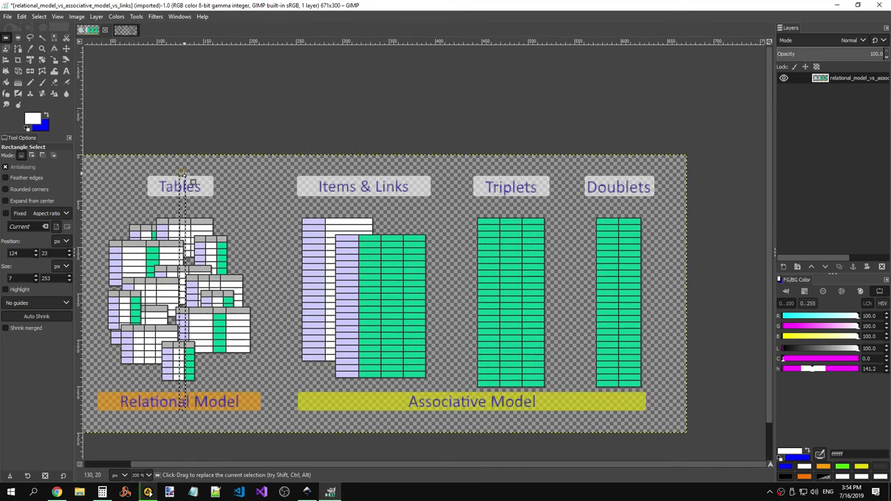
{"action": "left_click_drag", "start_coordinate": [181, 170], "coordinate": [182, 185]}
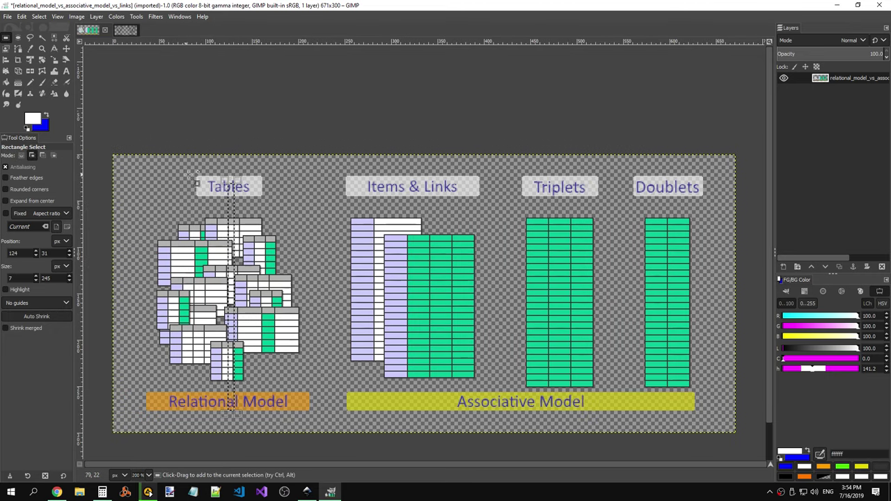
{"action": "scroll", "coordinate": [234, 184], "scroll_direction": "up", "scroll_amount": 5, "text": "ctrl"}
{"action": "left_click_drag", "start_coordinate": [240, 213], "coordinate": [240, 175]}
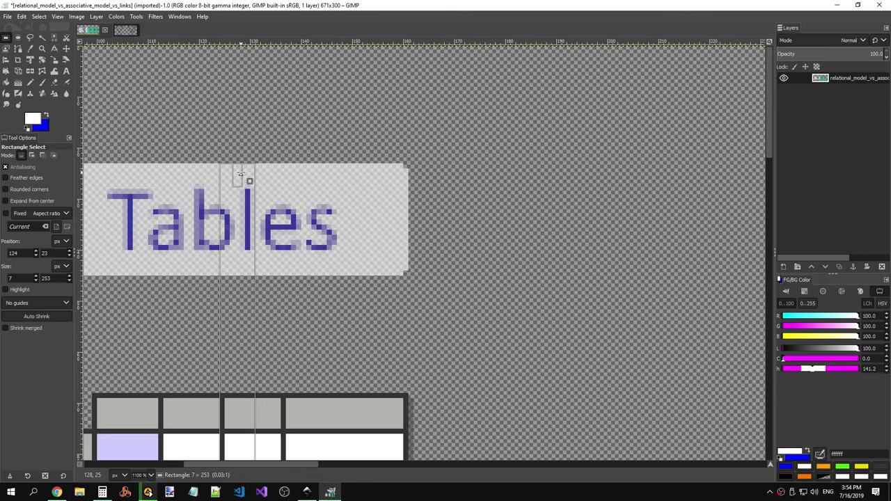
{"action": "left_click_drag", "start_coordinate": [241, 174], "coordinate": [241, 174]}
{"action": "key", "text": "alt+Tab"}
{"action": "key", "text": "alt+Tab"}
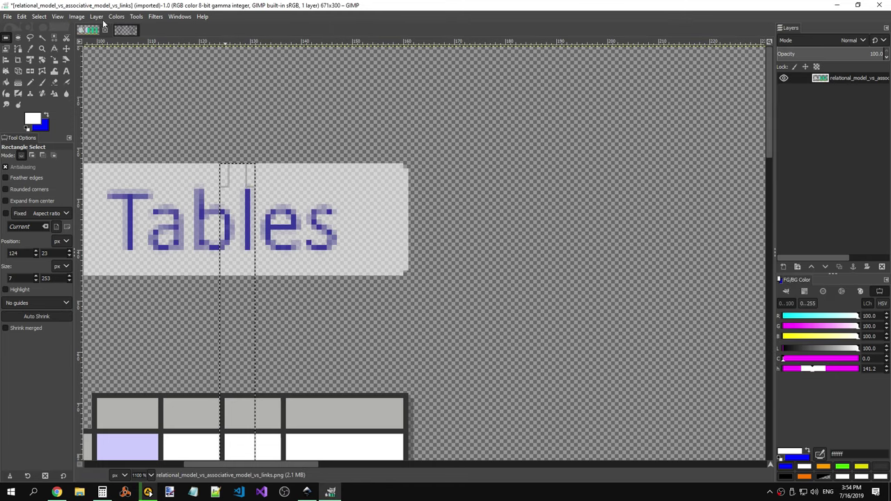
{"action": "left_click", "coordinate": [119, 28]}
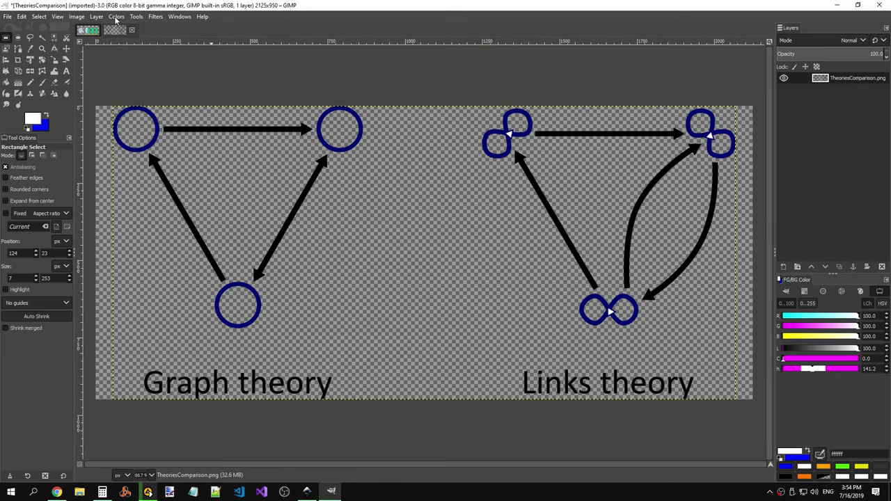
Step: Cancel a first scaling attempt and confirm the relational-model strip is 253 px tall
{"action": "left_click", "coordinate": [136, 17]}
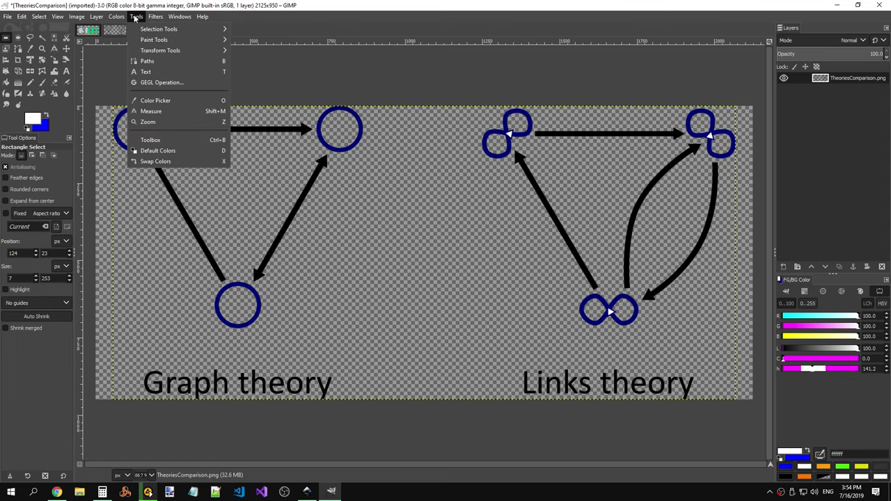
{"action": "mouse_move", "coordinate": [77, 16]}
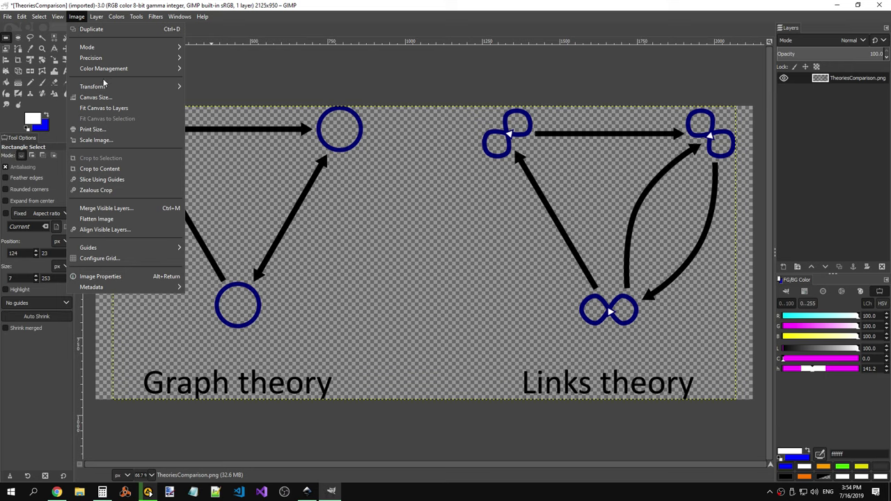
{"action": "left_click", "coordinate": [113, 141]}
{"action": "double_click", "coordinate": [418, 234]}
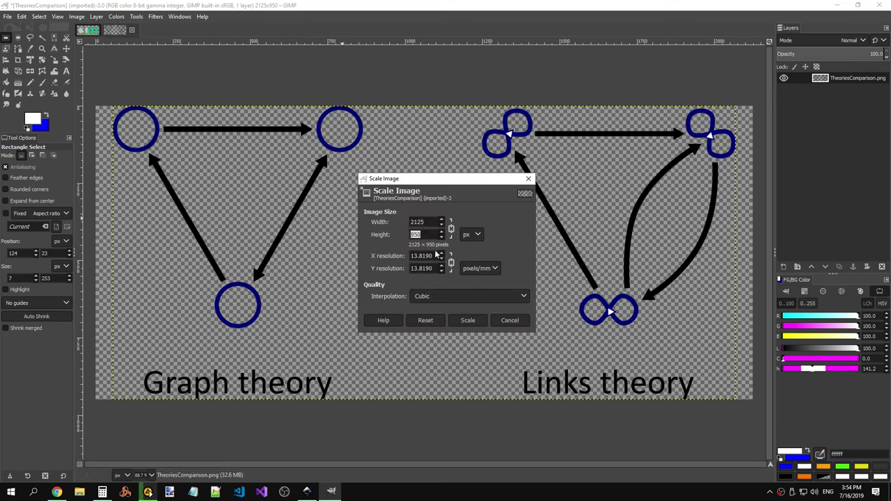
{"action": "type", "text": "252"}
{"action": "left_click", "coordinate": [509, 320]}
{"action": "left_click", "coordinate": [90, 30]}
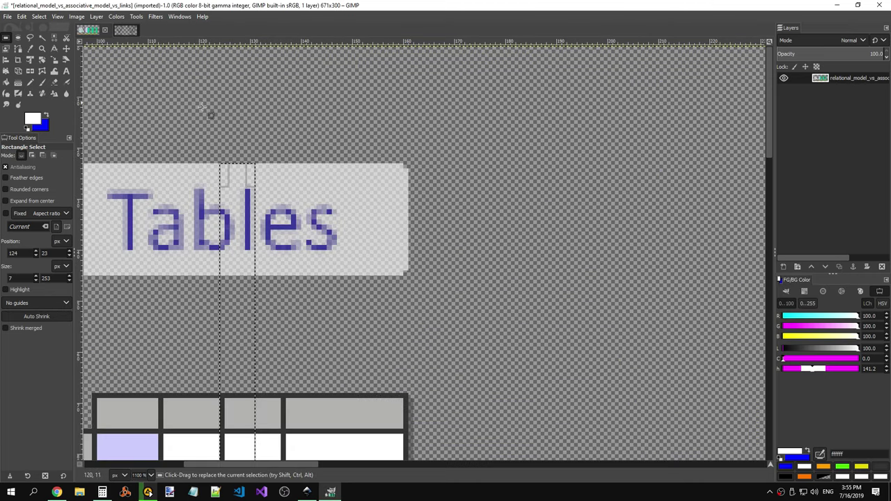
{"action": "left_click", "coordinate": [239, 175]}
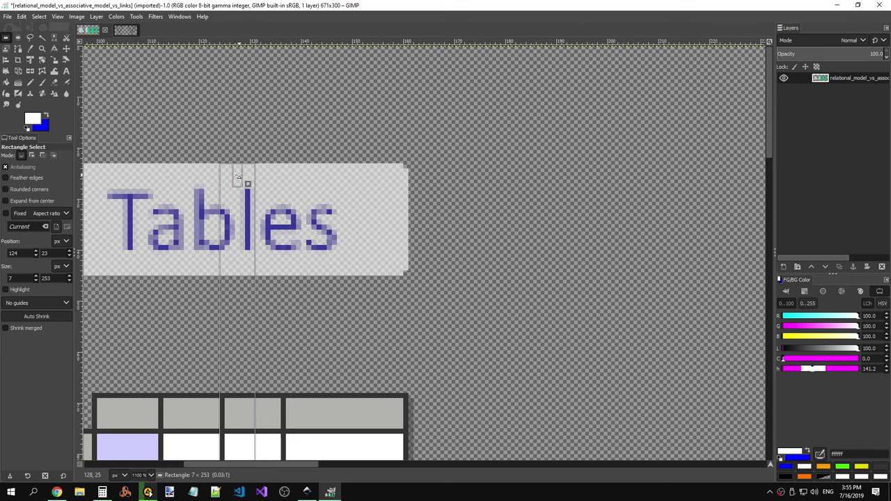
{"action": "left_click", "coordinate": [126, 30]}
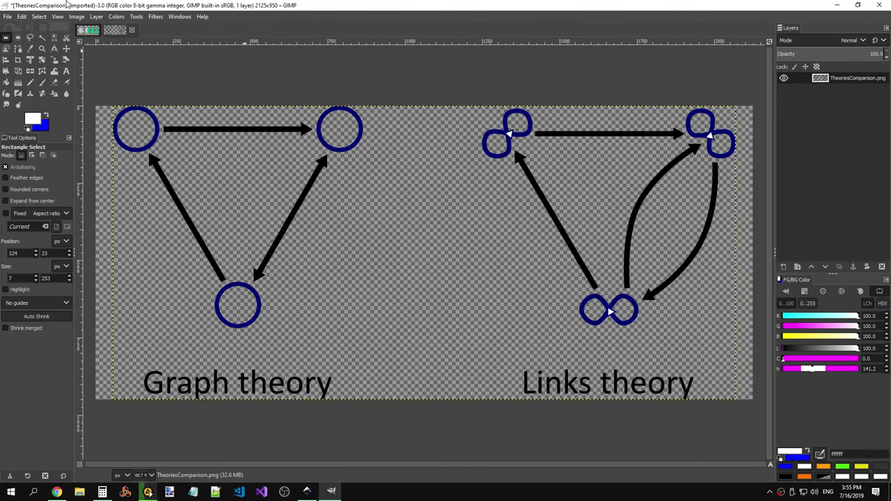
Step: Scale the diagram proportionally to height 253, giving 566 × 253 px
{"action": "left_click", "coordinate": [92, 17]}
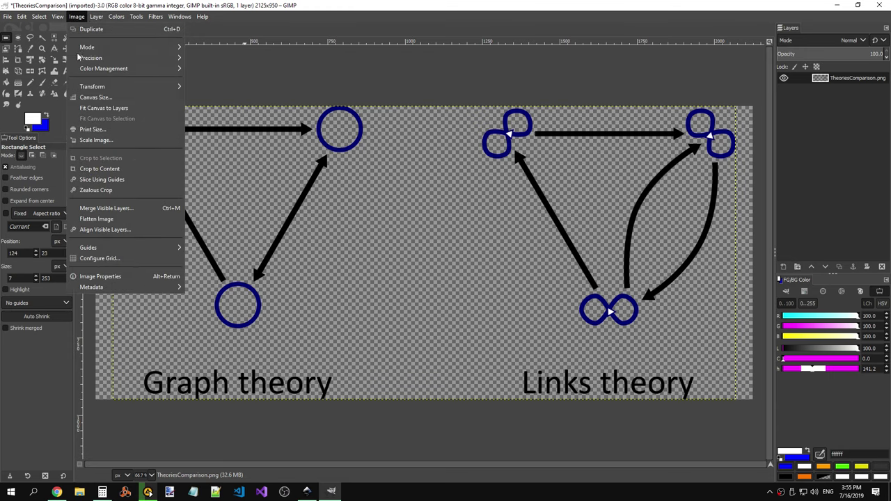
{"action": "left_click", "coordinate": [104, 140]}
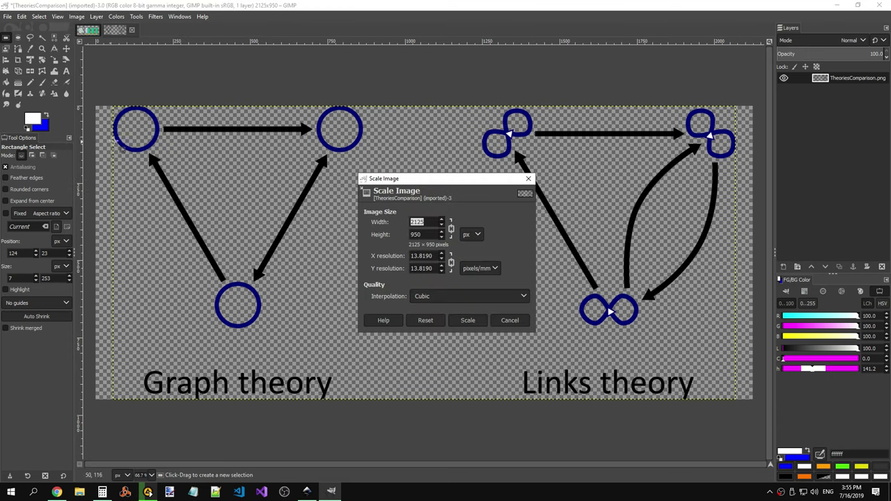
{"action": "double_click", "coordinate": [425, 234]}
{"action": "type", "text": "253"}
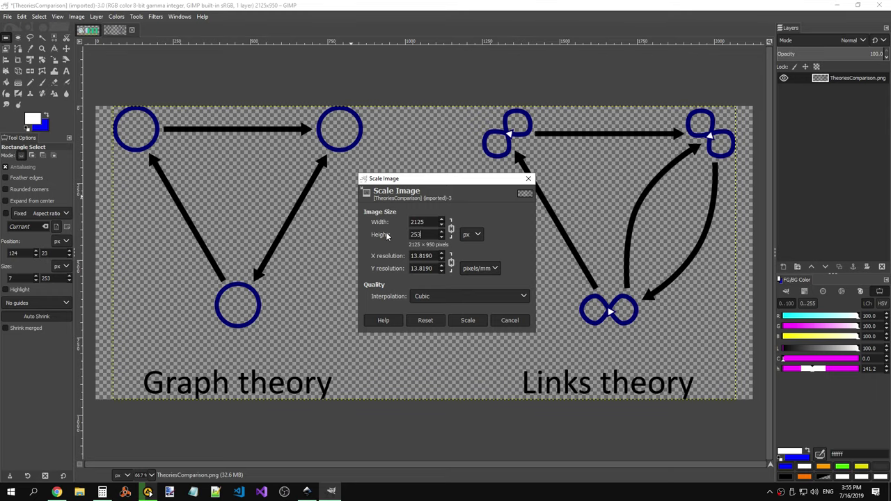
{"action": "left_click", "coordinate": [468, 320]}
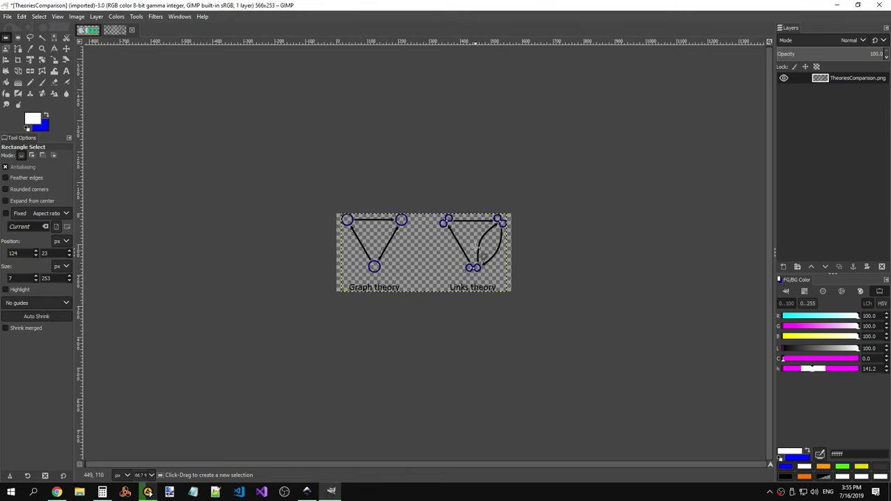
Step: Enlarge the canvas to 671 × 300 px, diagram centred at offset 52×23 on transparent fill
{"action": "left_click", "coordinate": [326, 156]}
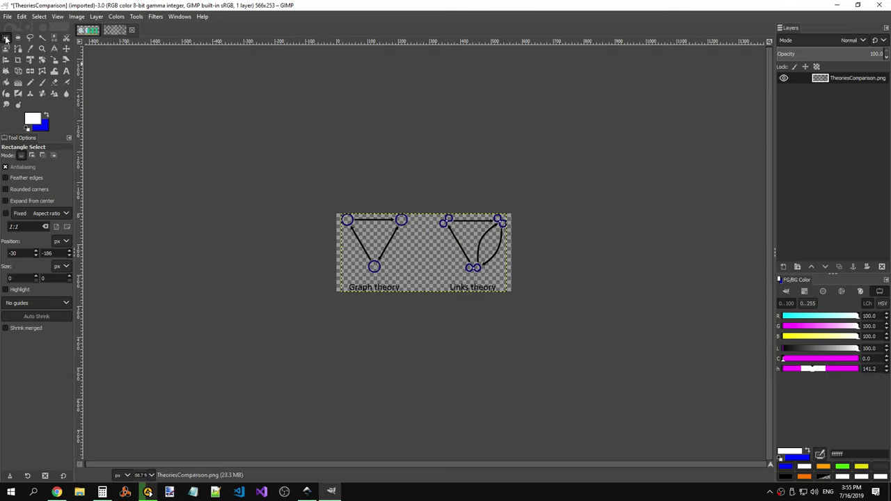
{"action": "left_click", "coordinate": [355, 167]}
{"action": "left_click", "coordinate": [113, 17]}
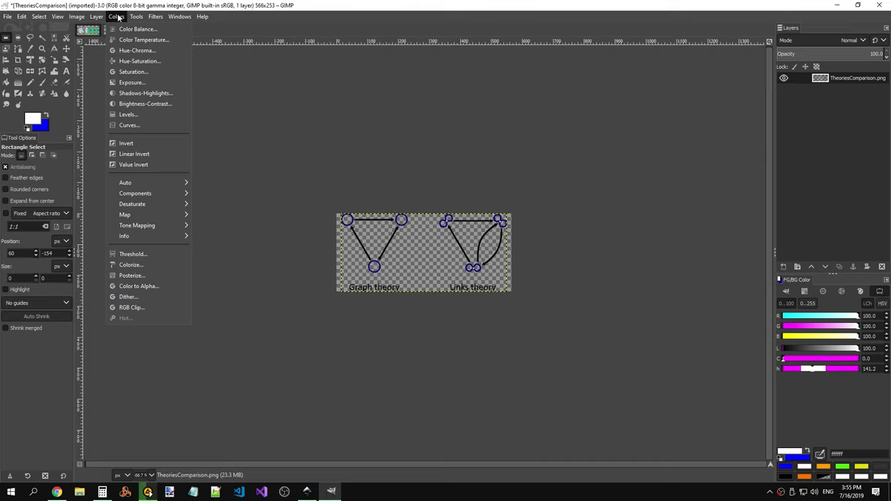
{"action": "mouse_move", "coordinate": [77, 16]}
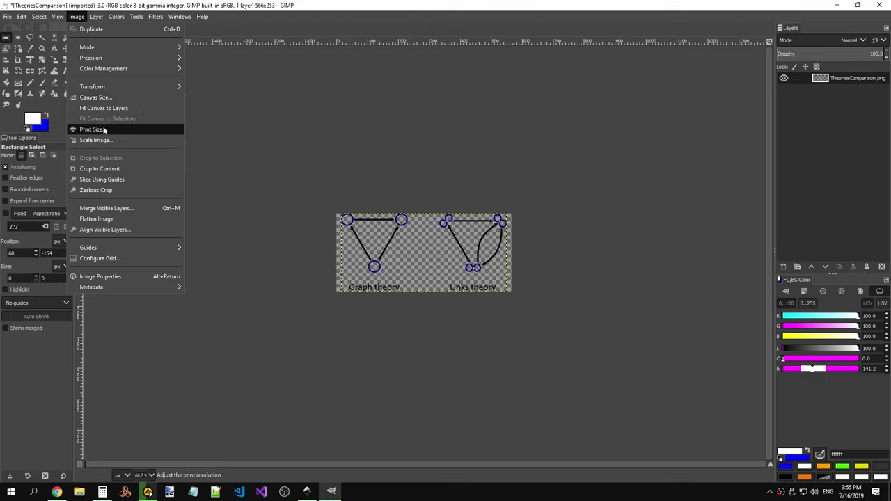
{"action": "left_click", "coordinate": [102, 98]}
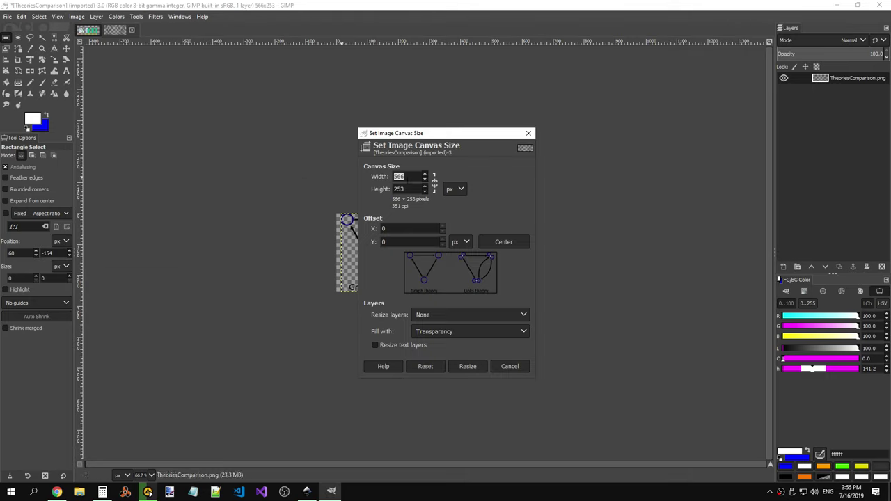
{"action": "left_click", "coordinate": [400, 177]}
{"action": "double_click", "coordinate": [414, 189]}
{"action": "type", "text": "300"}
{"action": "key", "text": "shift+Tab"}
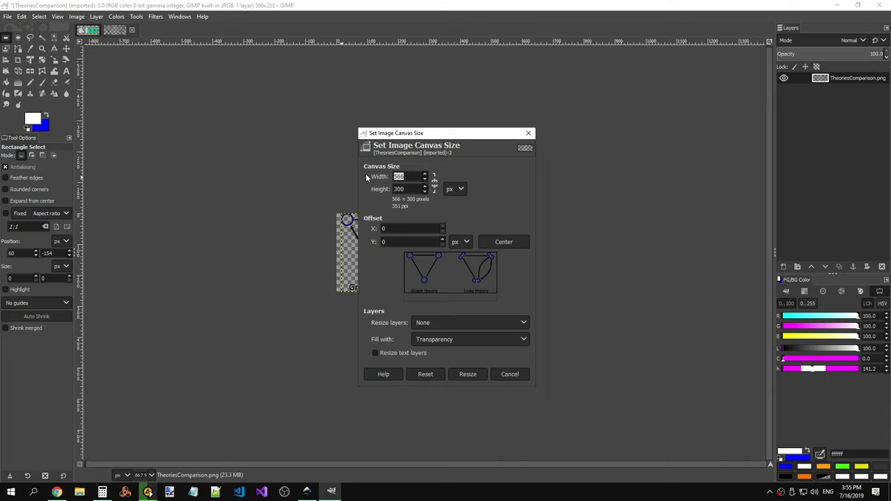
{"action": "type", "text": "671"}
{"action": "left_click", "coordinate": [414, 189]}
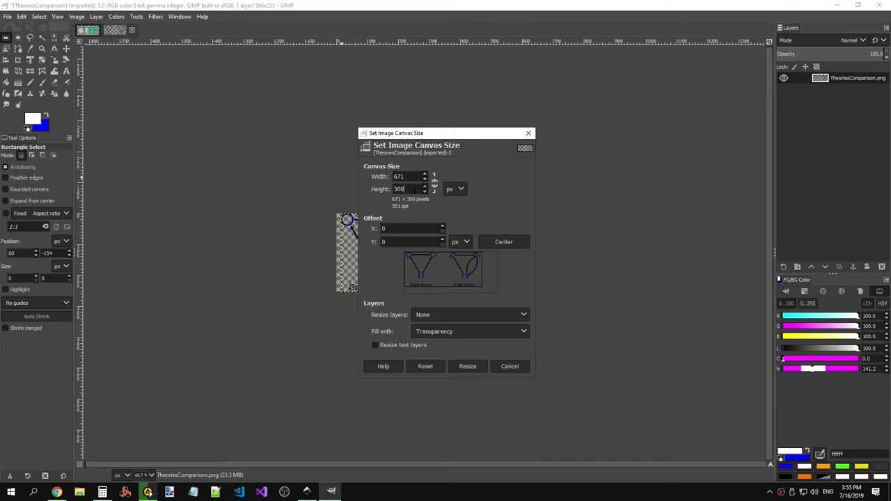
{"action": "left_click", "coordinate": [515, 243]}
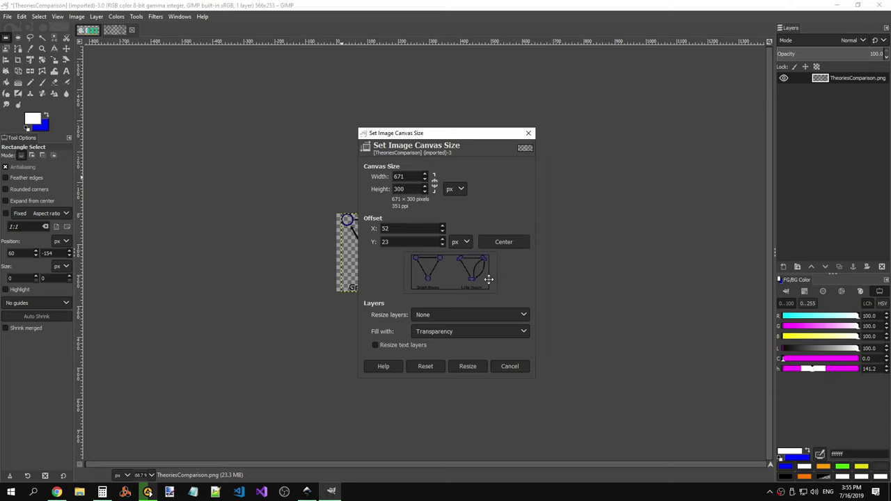
{"action": "left_click", "coordinate": [468, 366]}
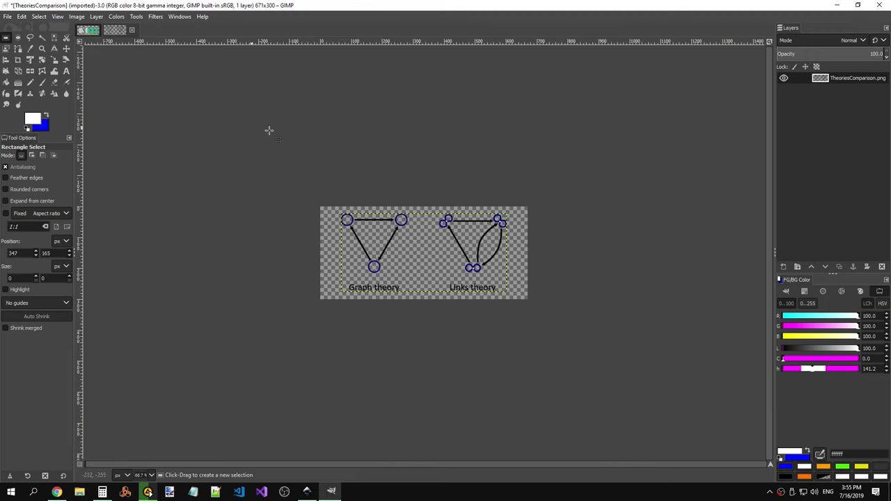
Step: Zoom into the bottom infinity node and fuzzy-select the white arrow pixels at its centre
{"action": "left_click", "coordinate": [91, 31]}
{"action": "left_click", "coordinate": [118, 31]}
{"action": "scroll", "coordinate": [480, 249], "scroll_direction": "up", "scroll_amount": 3, "text": "ctrl"}
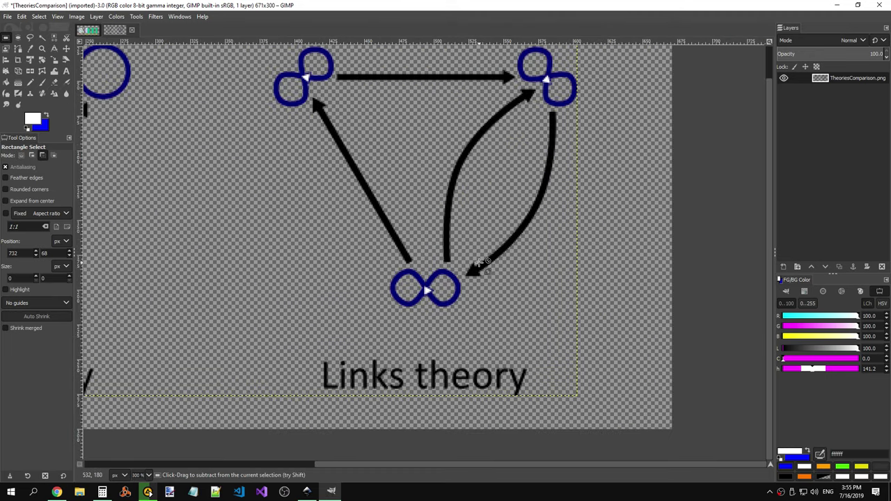
{"action": "scroll", "coordinate": [418, 295], "scroll_direction": "up", "scroll_amount": 2, "text": "ctrl"}
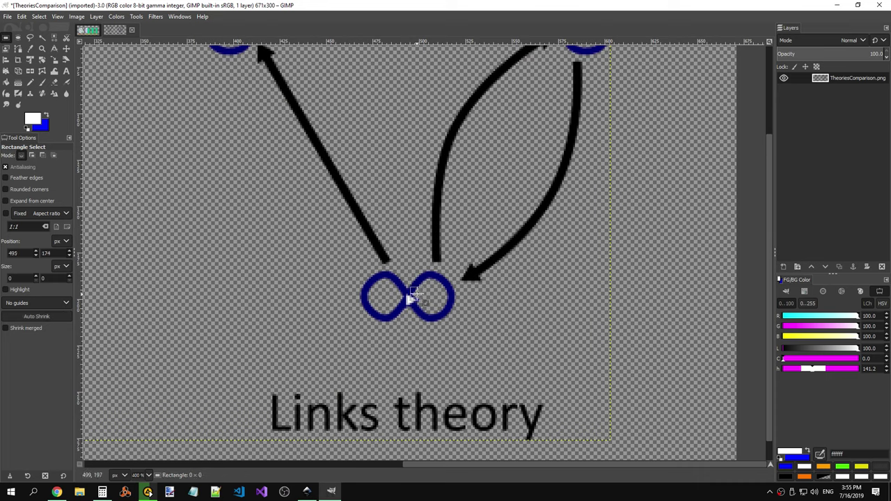
{"action": "left_click", "coordinate": [42, 37]}
{"action": "left_click", "coordinate": [410, 299]}
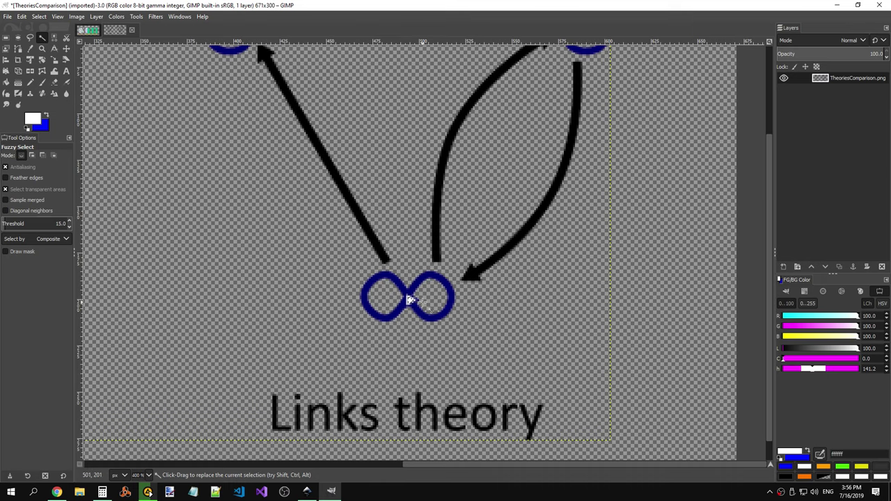
{"action": "scroll", "coordinate": [409, 300], "scroll_direction": "up", "scroll_amount": 3}
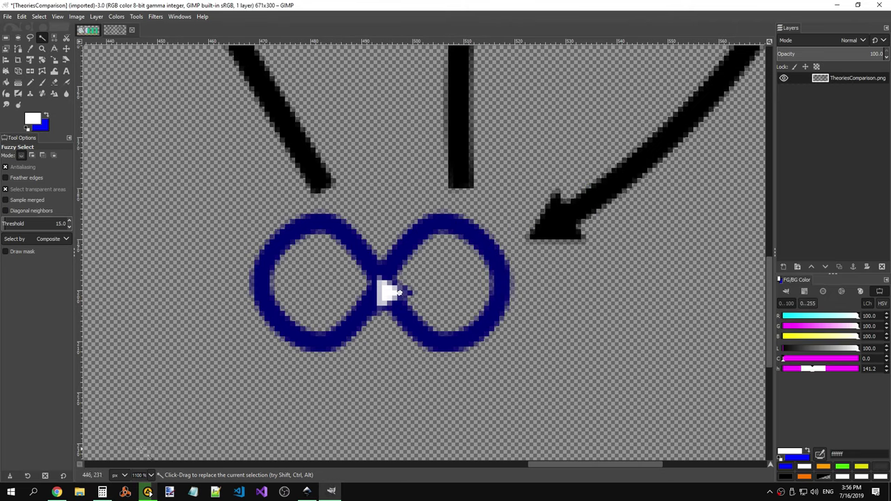
Step: Search Google in a new Chrome tab for 'gimp white to transparent'
{"action": "left_click", "coordinate": [58, 492]}
{"action": "left_click", "coordinate": [799, 8]}
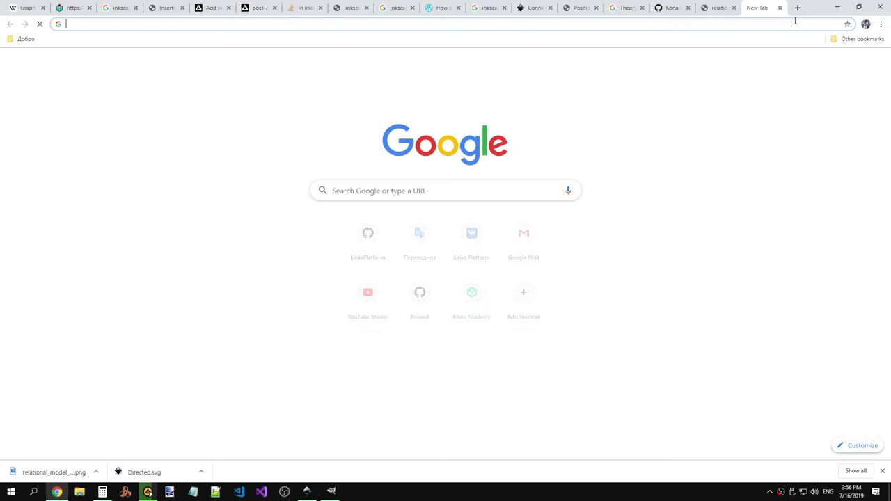
{"action": "type", "text": "gimp "}
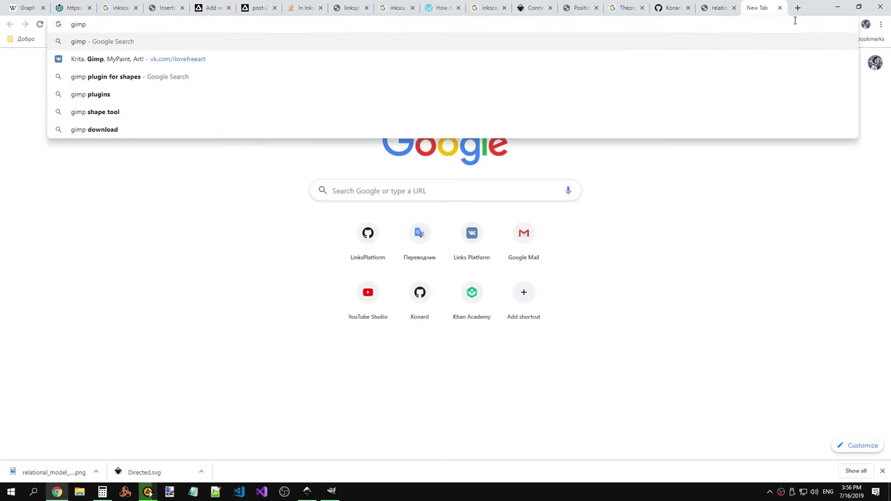
{"action": "type", "text": "whi"}
{"action": "key", "text": "Return"}
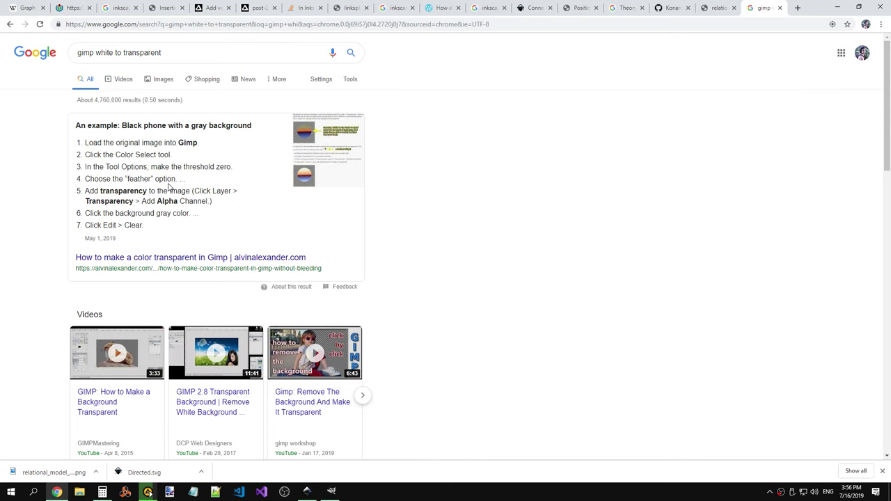
{"action": "key", "text": "alt+Tab"}
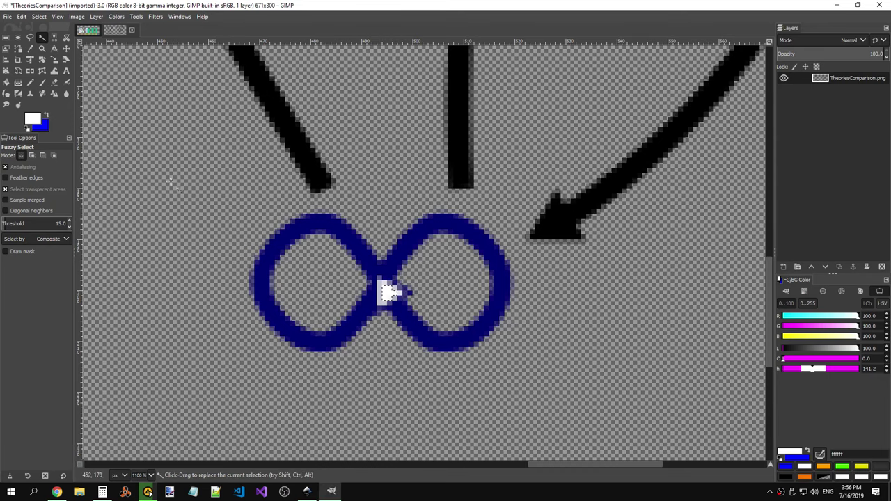
{"action": "key", "text": "alt+Tab"}
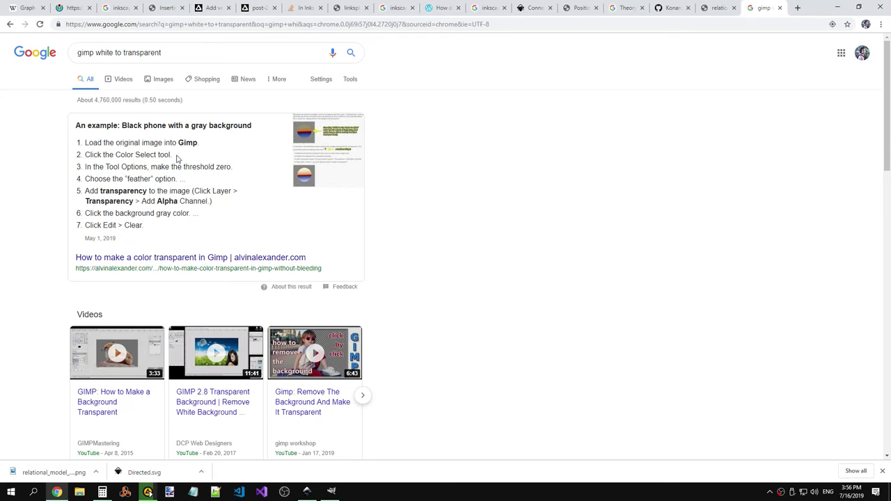
{"action": "key", "text": "alt+Tab"}
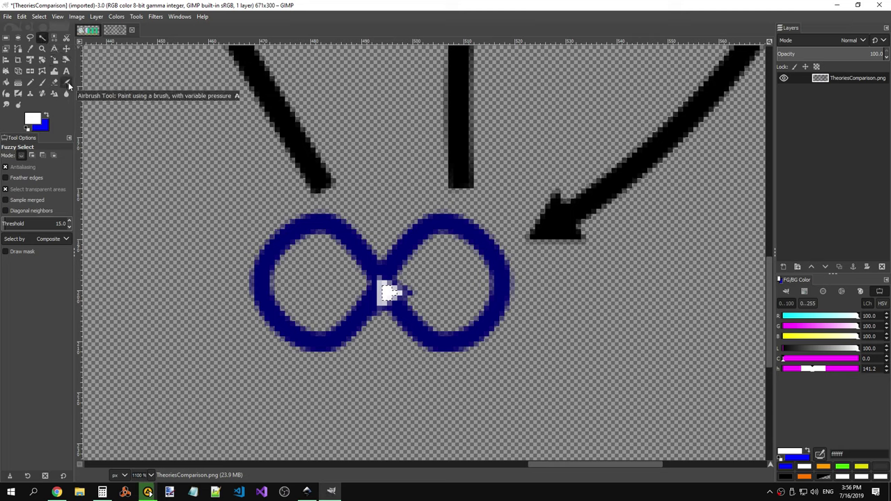
Step: Sample the arrow's white as the foreground colour with the Color Picker
{"action": "left_click", "coordinate": [29, 49]}
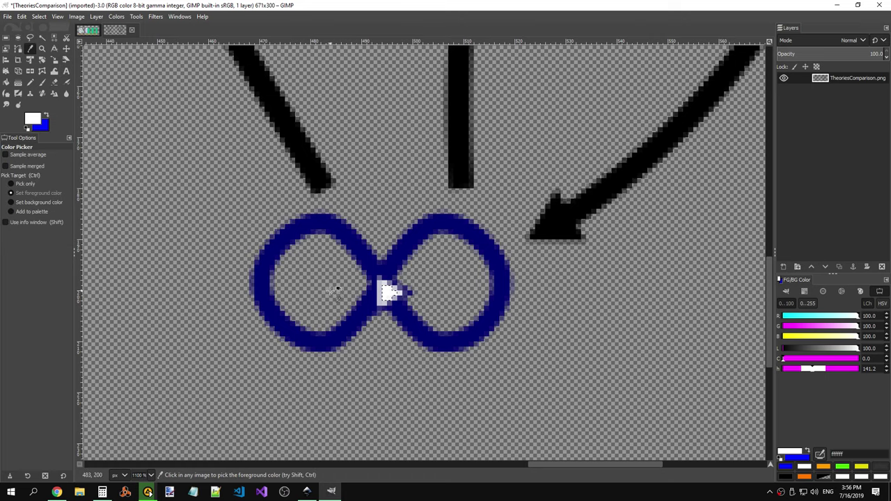
{"action": "left_click_drag", "start_coordinate": [336, 289], "coordinate": [413, 287]}
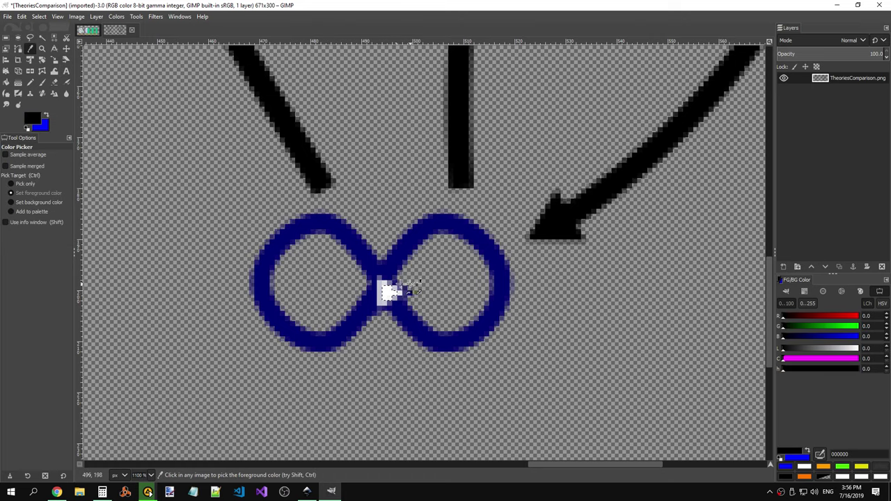
{"action": "left_click", "coordinate": [390, 291]}
{"action": "key", "text": "alt+Tab"}
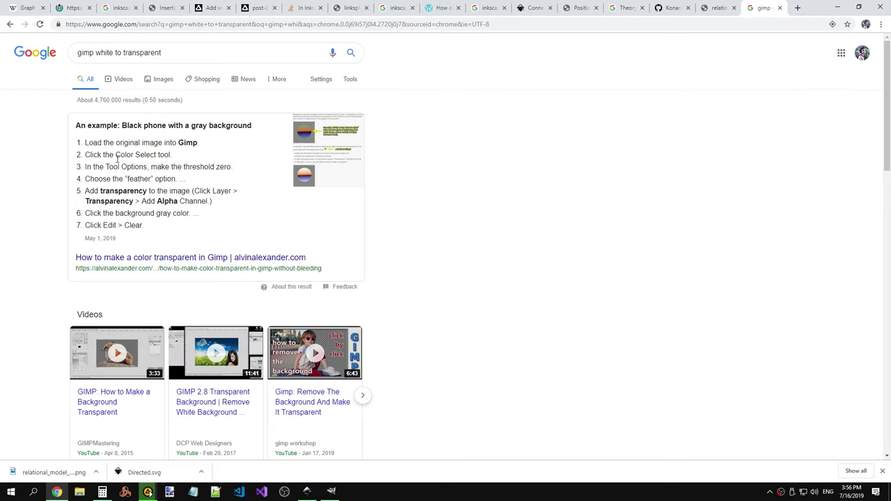
{"action": "key", "text": "alt+Tab"}
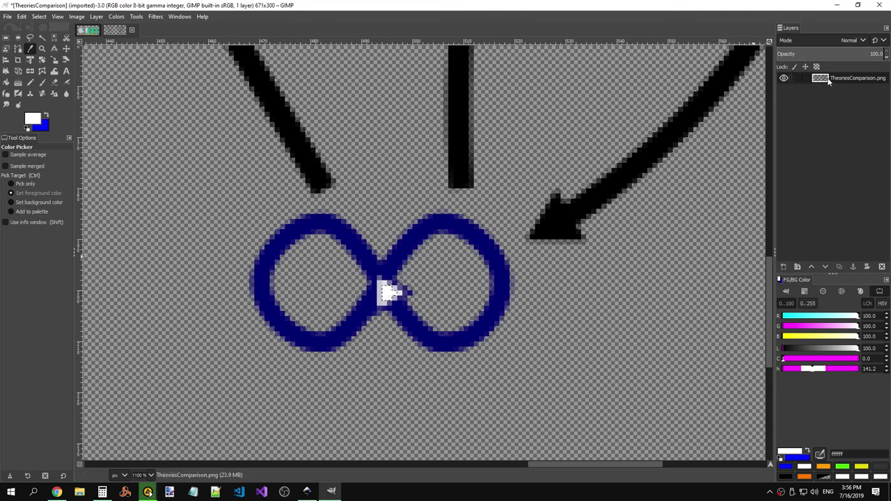
Step: Reselect Fuzzy Select and bring up the link menu on the alvinalexander result
{"action": "left_click", "coordinate": [6, 38]}
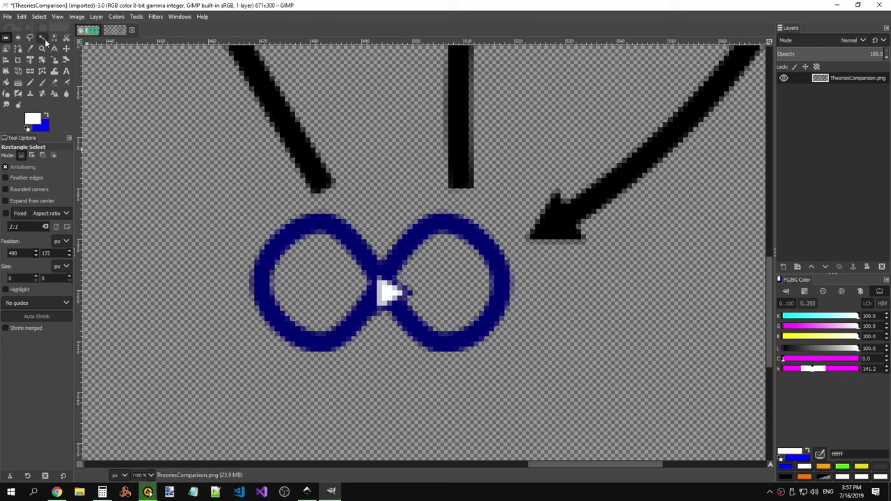
{"action": "left_click", "coordinate": [43, 39]}
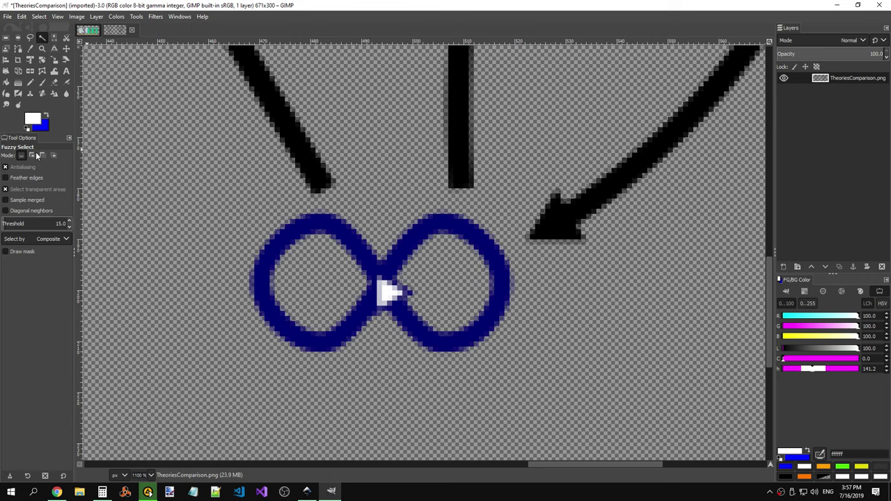
{"action": "key", "text": "alt+Tab"}
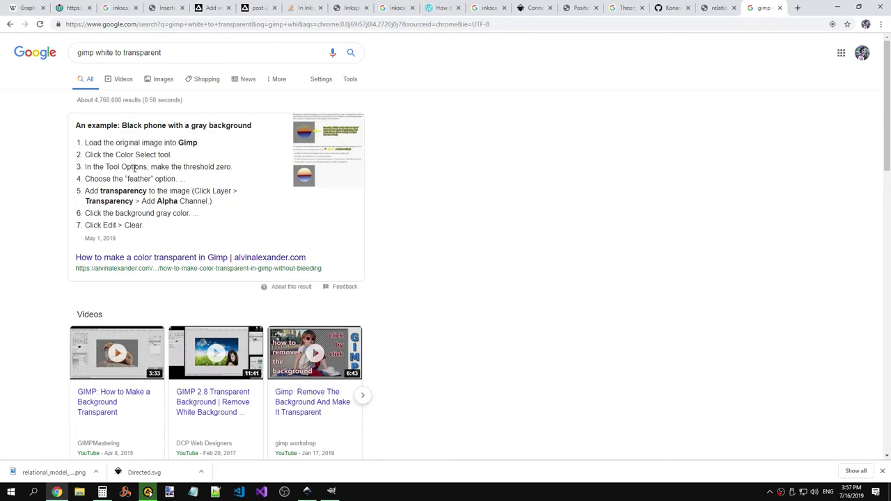
{"action": "right_click", "coordinate": [174, 257]}
Step: Open the alvinalexander transparency tutorial in a new tab and scroll to its numbered steps
{"action": "left_click", "coordinate": [209, 267]}
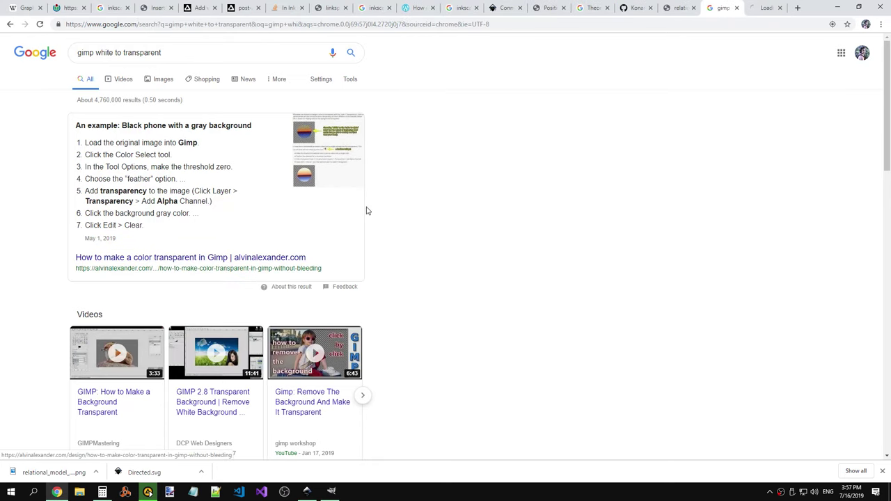
{"action": "left_click", "coordinate": [768, 8]}
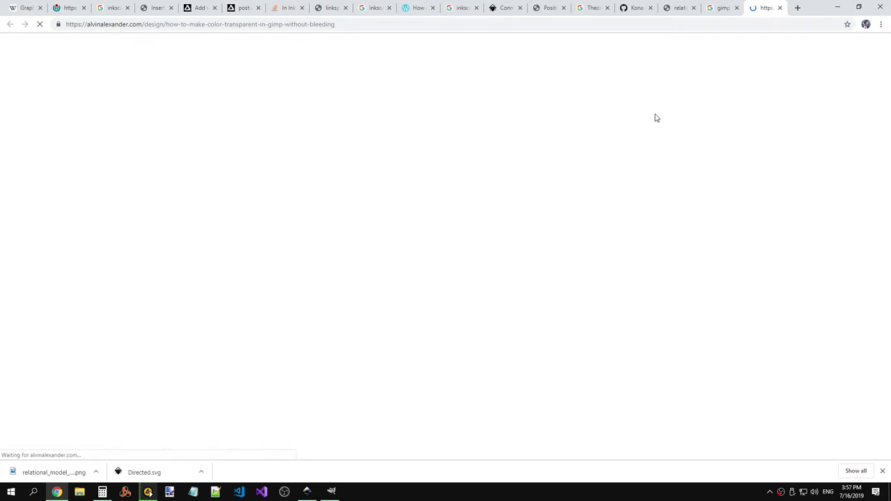
{"action": "scroll", "coordinate": [530, 163], "scroll_direction": "down", "scroll_amount": 1}
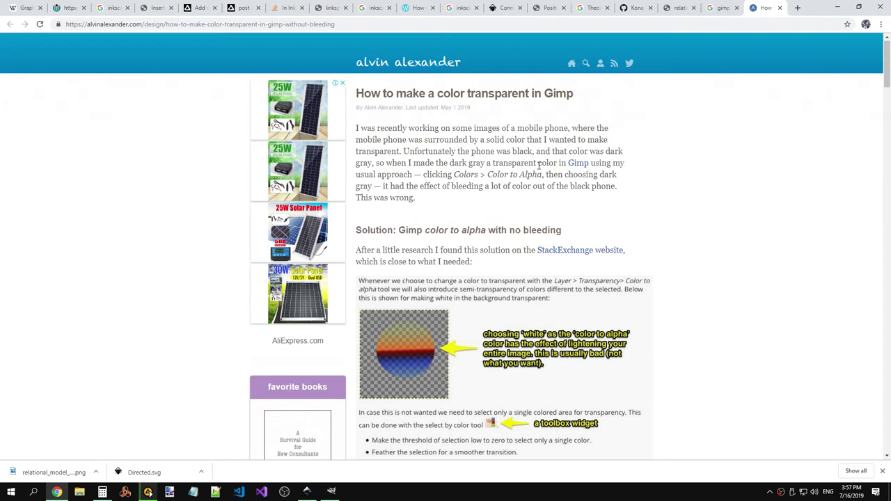
{"action": "scroll", "coordinate": [538, 169], "scroll_direction": "down", "scroll_amount": 4}
{"action": "scroll", "coordinate": [537, 169], "scroll_direction": "down", "scroll_amount": 2}
{"action": "scroll", "coordinate": [538, 168], "scroll_direction": "down", "scroll_amount": 3}
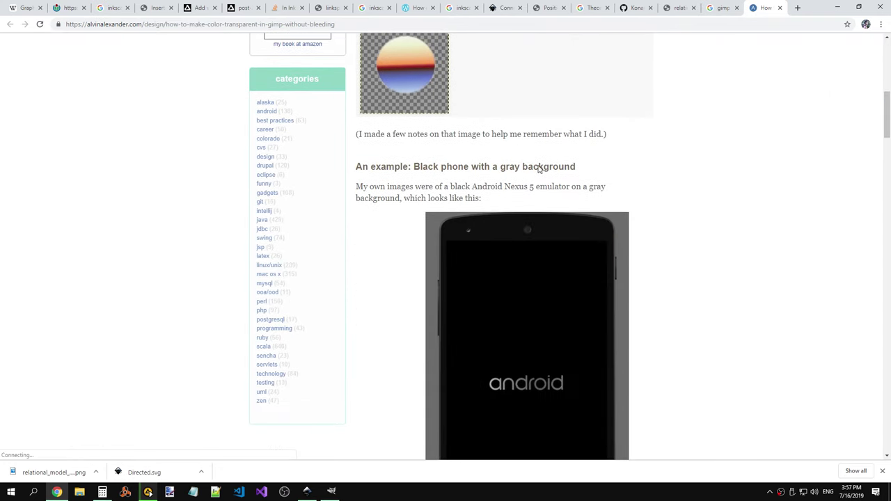
{"action": "scroll", "coordinate": [538, 169], "scroll_direction": "down", "scroll_amount": 5}
{"action": "scroll", "coordinate": [538, 168], "scroll_direction": "down", "scroll_amount": 2}
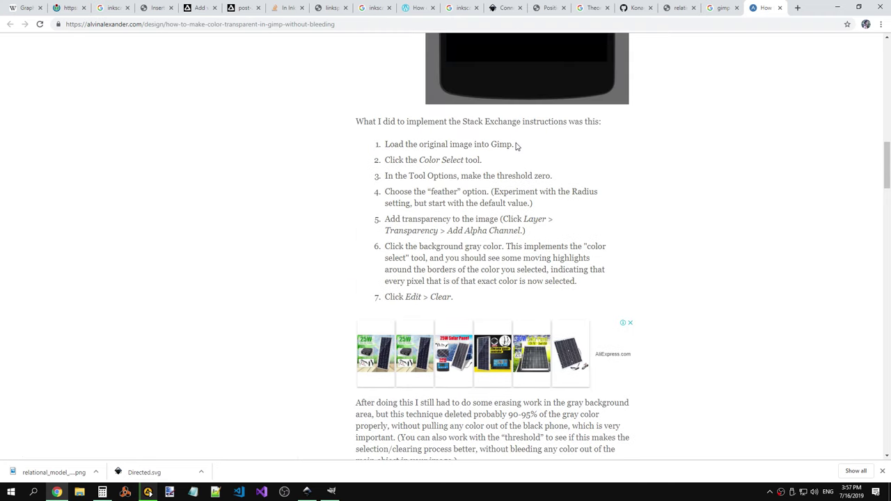
Step: Read the Color Select and threshold-zero steps, then return to GIMP
{"action": "mouse_move", "coordinate": [515, 145]}
{"action": "left_mouse_down"}
{"action": "mouse_move", "coordinate": [380, 146]}
{"action": "mouse_move", "coordinate": [497, 164]}
{"action": "left_mouse_up"}
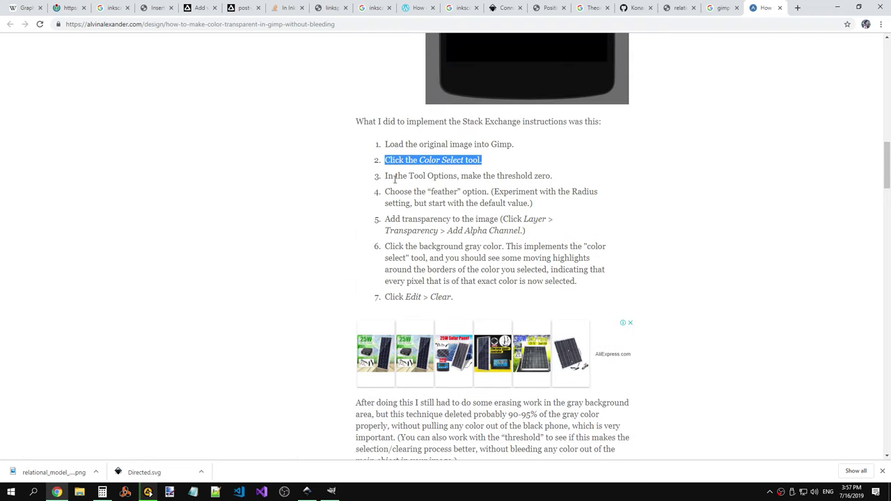
{"action": "left_click_drag", "start_coordinate": [384, 177], "coordinate": [559, 182]}
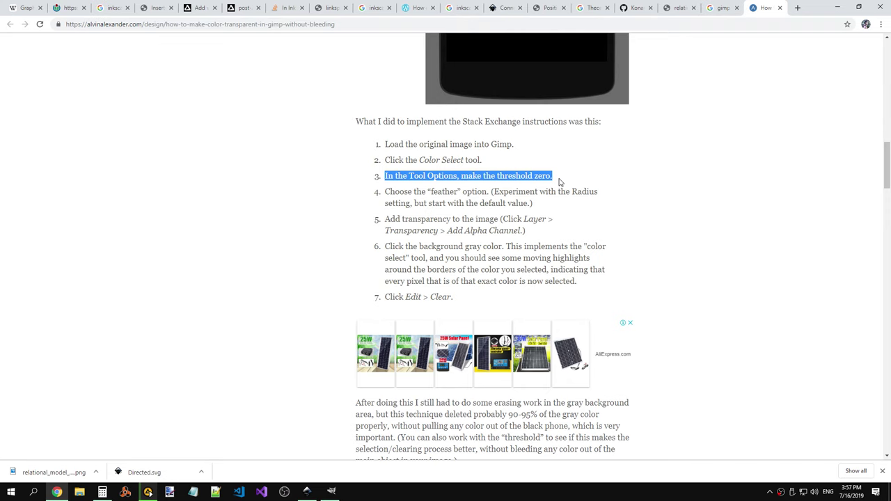
{"action": "left_click", "coordinate": [443, 194]}
{"action": "key", "text": "alt+Tab"}
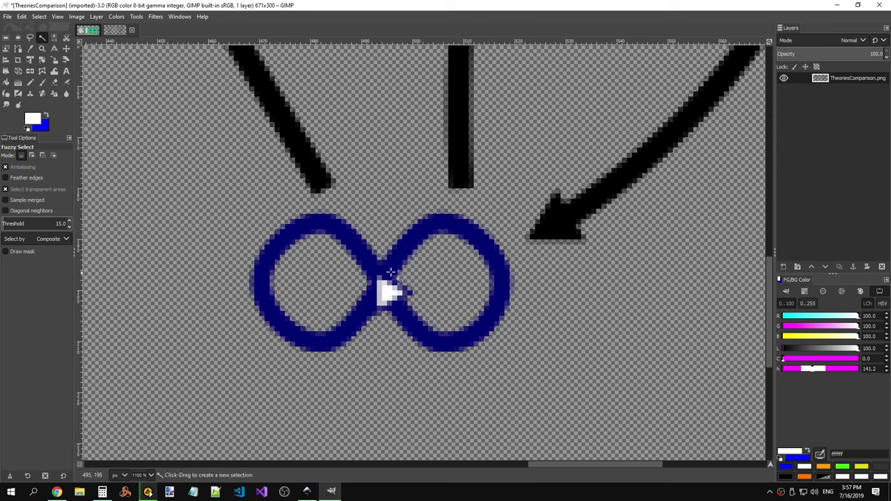
Step: Set the Fuzzy Select threshold to 0, with feathered edges on and a larger feather radius
{"action": "left_click_drag", "start_coordinate": [38, 223], "coordinate": [2, 223]}
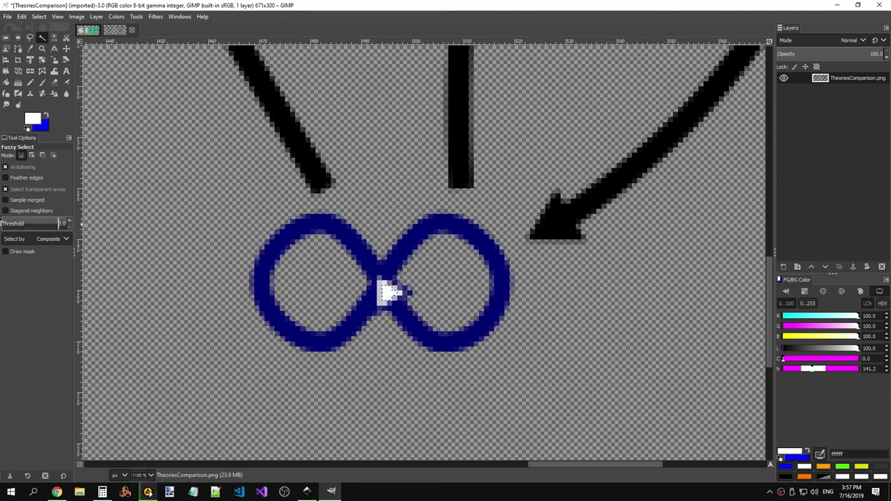
{"action": "left_click", "coordinate": [37, 179]}
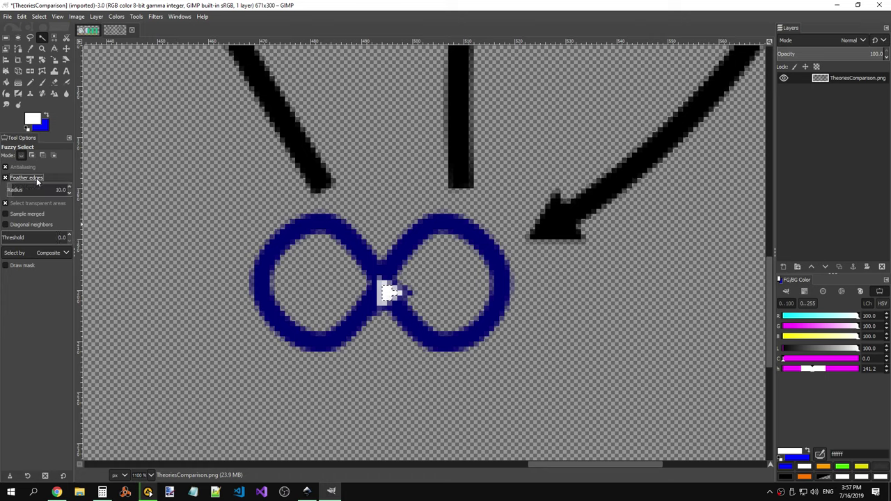
{"action": "mouse_move", "coordinate": [37, 191]}
{"action": "left_mouse_down"}
{"action": "mouse_move", "coordinate": [47, 193]}
{"action": "mouse_move", "coordinate": [29, 192]}
{"action": "mouse_move", "coordinate": [106, 190]}
{"action": "mouse_move", "coordinate": [27, 193]}
{"action": "left_mouse_up"}
{"action": "key", "text": "alt+Tab"}
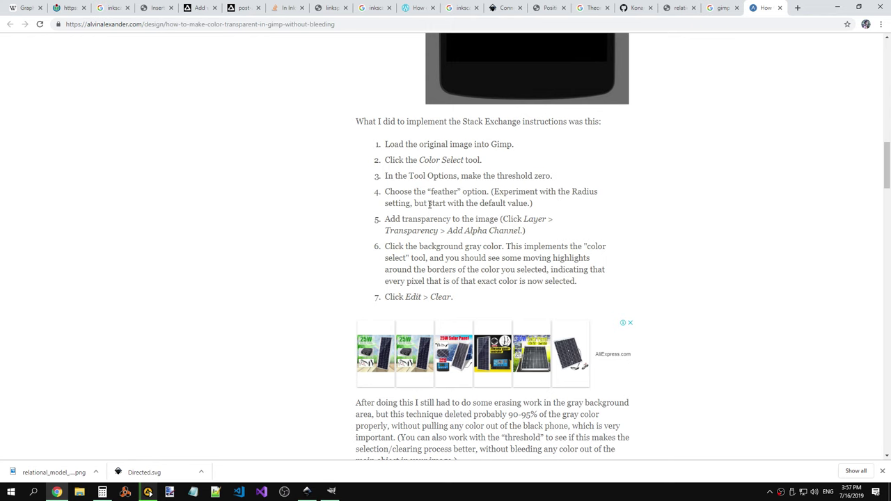
{"action": "key", "text": "alt+Tab"}
{"action": "key", "text": "space"}
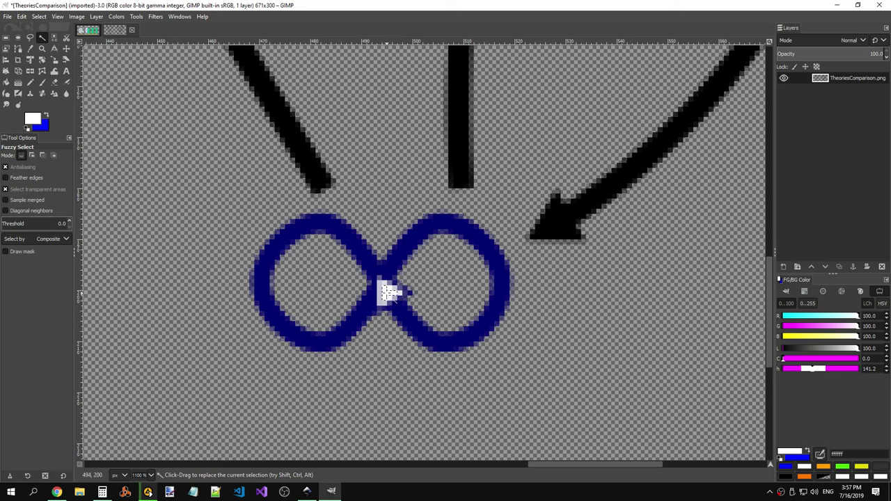
Step: Select the white patch in the infinity sign, testing feathering and transparent-area options
{"action": "left_click", "coordinate": [19, 179]}
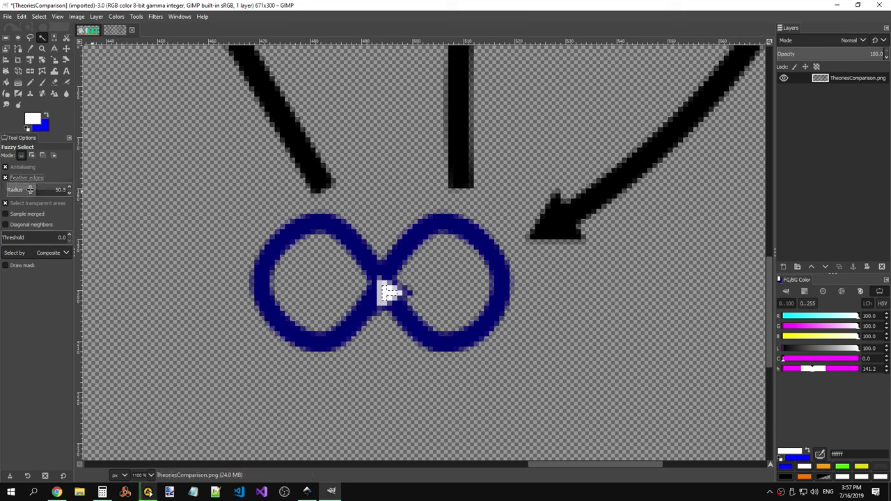
{"action": "left_click", "coordinate": [387, 289]}
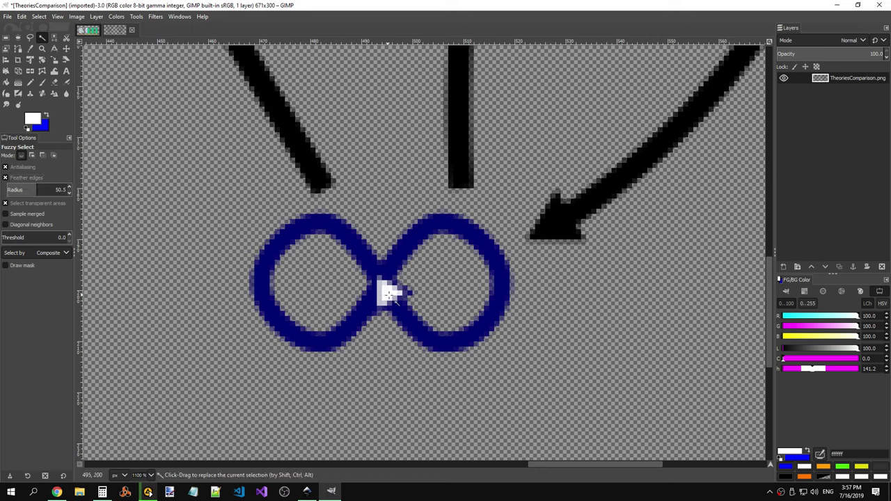
{"action": "left_click", "coordinate": [69, 188]}
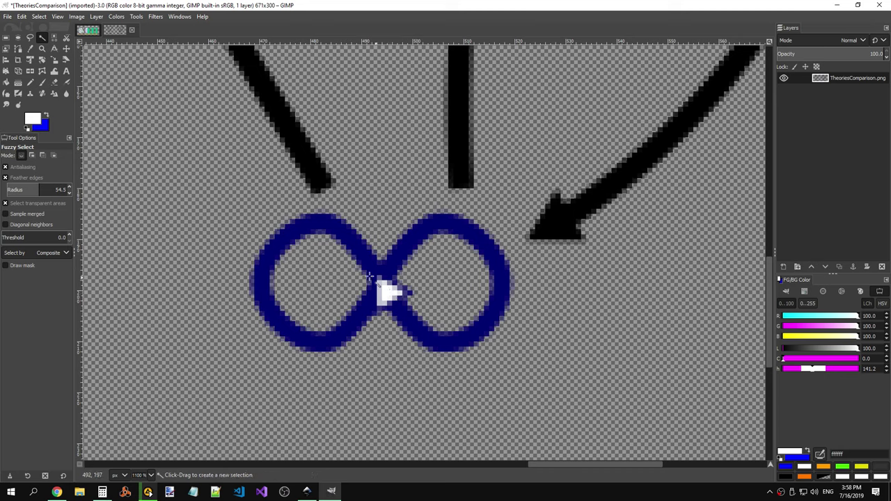
{"action": "mouse_move", "coordinate": [390, 293]}
{"action": "left_mouse_down"}
{"action": "mouse_move", "coordinate": [361, 251]}
{"action": "mouse_move", "coordinate": [91, 190]}
{"action": "left_mouse_up"}
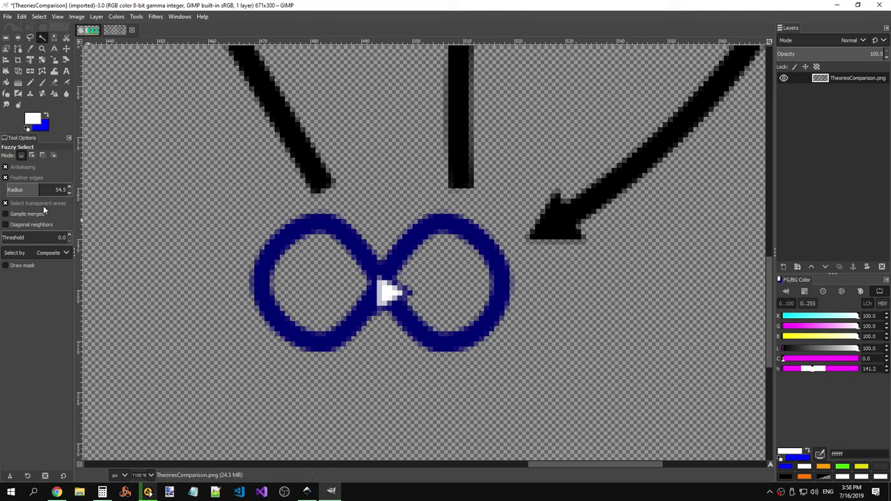
{"action": "left_click", "coordinate": [28, 203]}
{"action": "left_click", "coordinate": [388, 292]}
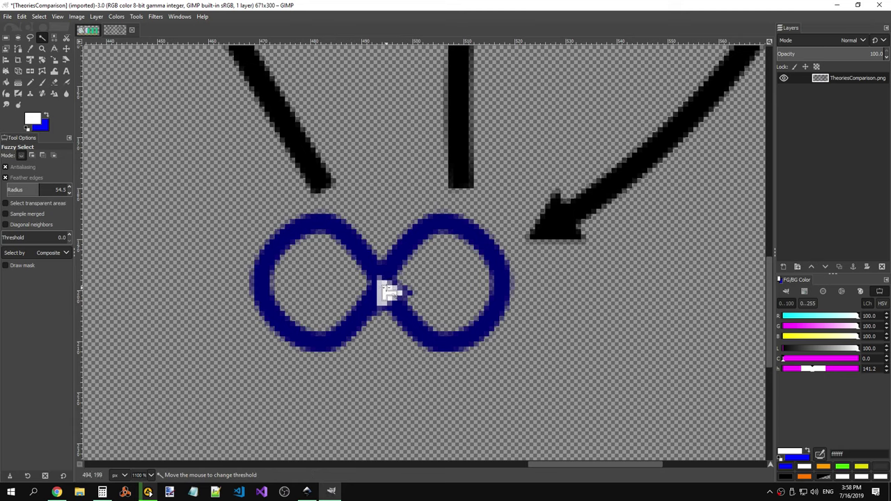
{"action": "left_click", "coordinate": [18, 201]}
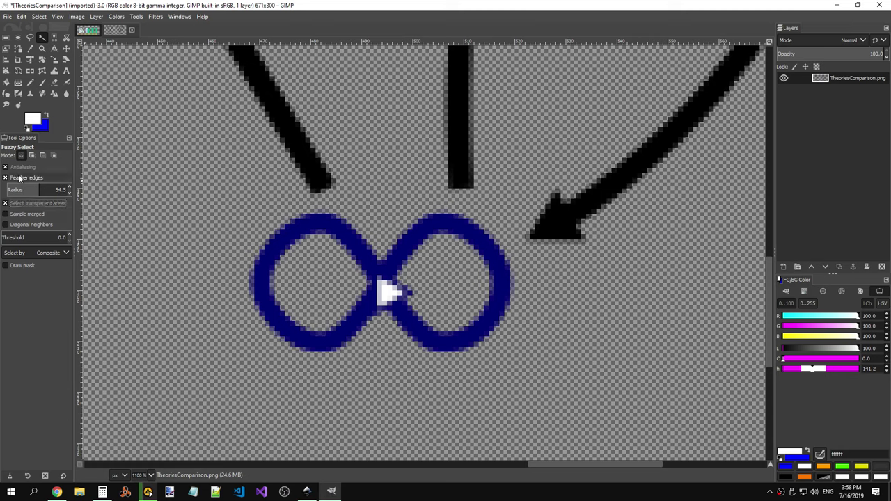
{"action": "left_click", "coordinate": [19, 178]}
{"action": "left_click", "coordinate": [387, 293]}
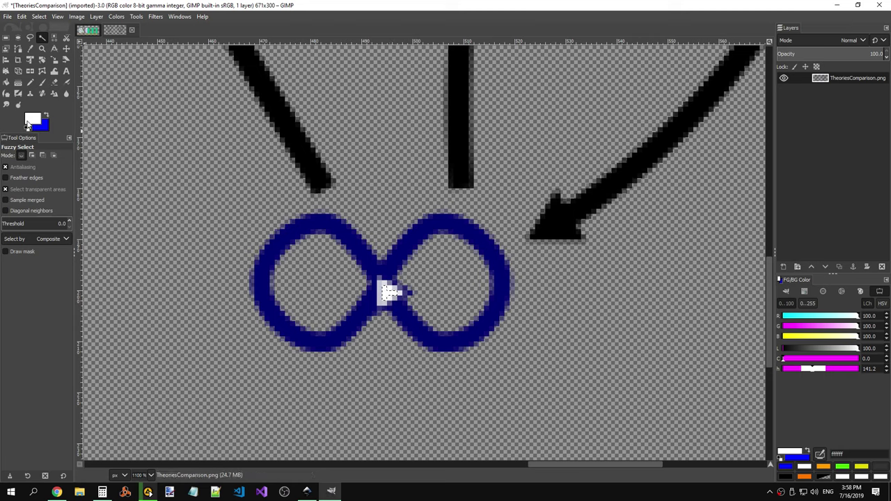
Step: Reselect the white patch with feathering on at radius about 95.3, then return to the tutorial
{"action": "left_click", "coordinate": [20, 177]}
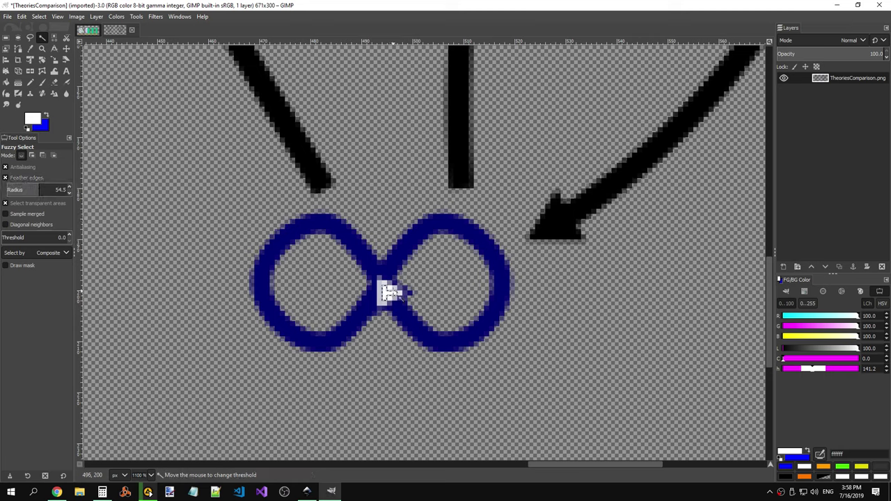
{"action": "left_click_drag", "start_coordinate": [389, 291], "coordinate": [387, 288]}
{"action": "left_click_drag", "start_coordinate": [388, 292], "coordinate": [387, 293]}
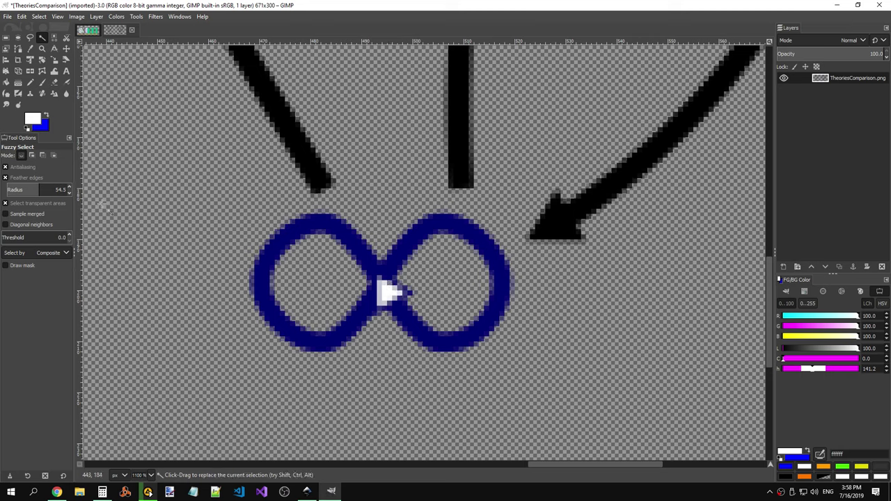
{"action": "left_click_drag", "start_coordinate": [40, 191], "coordinate": [66, 190]}
{"action": "mouse_move", "coordinate": [387, 292]}
{"action": "left_mouse_down"}
{"action": "mouse_move", "coordinate": [380, 292]}
{"action": "mouse_move", "coordinate": [387, 291]}
{"action": "left_mouse_up"}
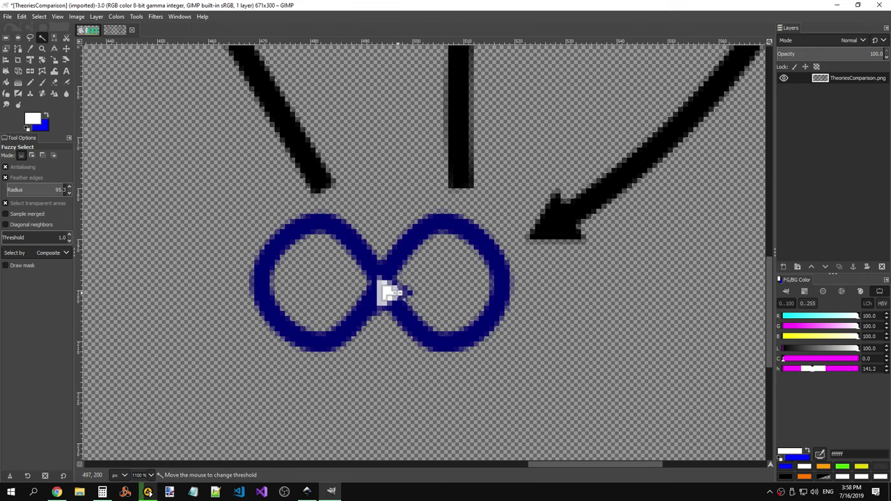
{"action": "key", "text": "alt+Tab"}
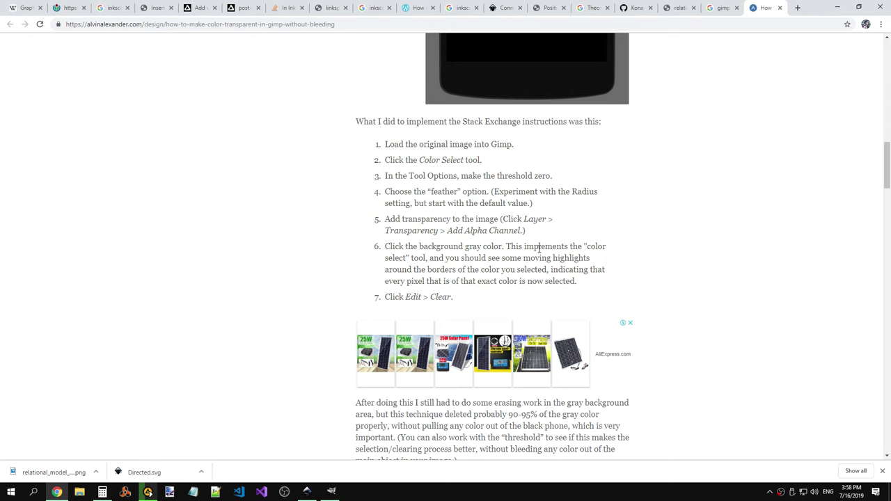
Step: In GIMP, turn off feathering and select the transparent background around the shapes
{"action": "key", "text": "alt+Tab"}
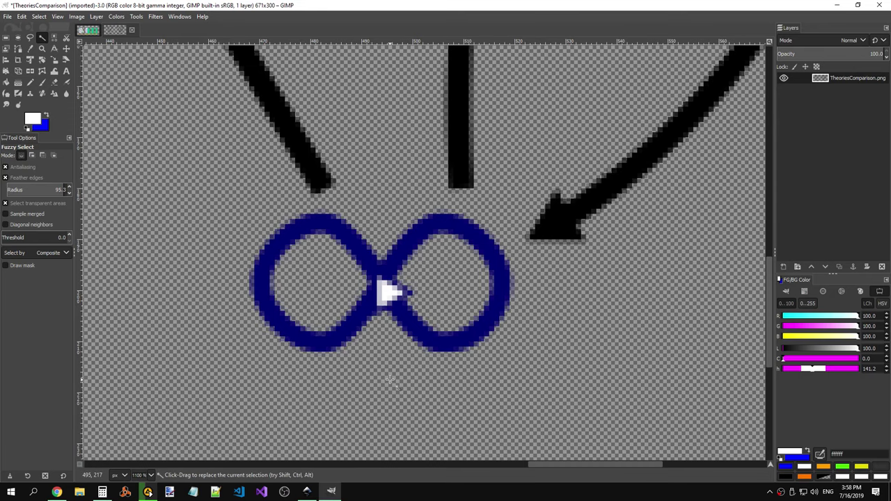
{"action": "left_click", "coordinate": [21, 178]}
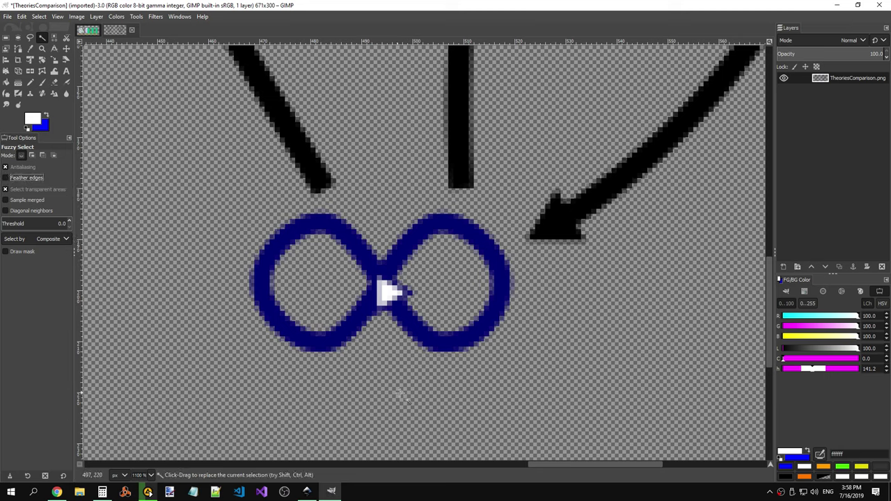
{"action": "left_click", "coordinate": [385, 296]}
{"action": "key", "text": "alt+Tab"}
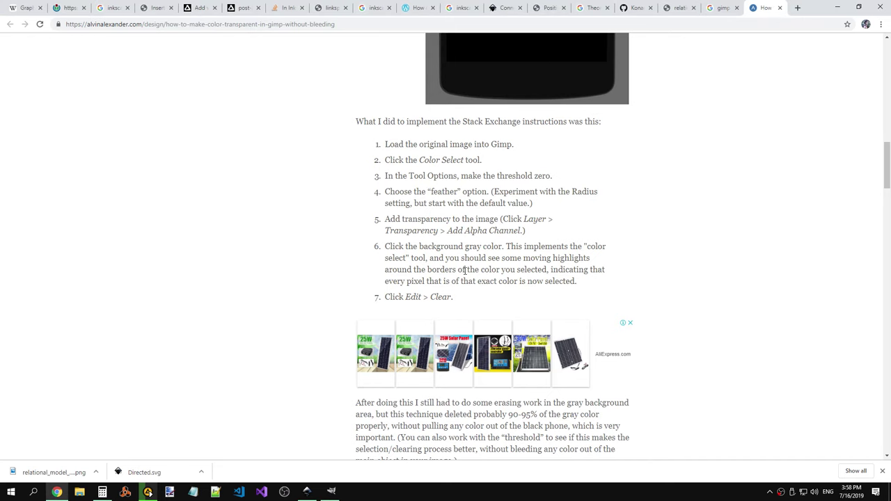
Step: Scroll through the alvinalexander.com tutorial, then go back to the Google search results
{"action": "scroll", "coordinate": [465, 300], "scroll_direction": "down", "scroll_amount": 2}
{"action": "scroll", "coordinate": [479, 286], "scroll_direction": "down", "scroll_amount": 1}
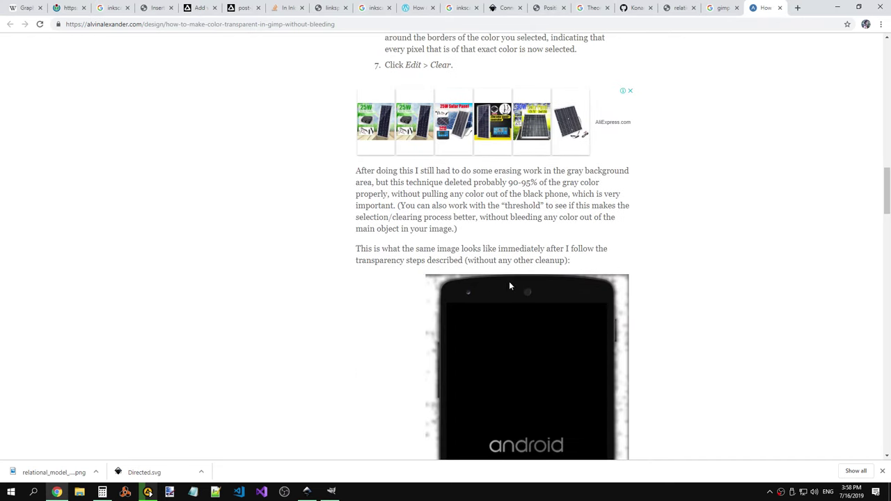
{"action": "scroll", "coordinate": [501, 250], "scroll_direction": "down", "scroll_amount": 3}
{"action": "scroll", "coordinate": [502, 248], "scroll_direction": "down", "scroll_amount": 3}
{"action": "scroll", "coordinate": [503, 248], "scroll_direction": "down", "scroll_amount": 5}
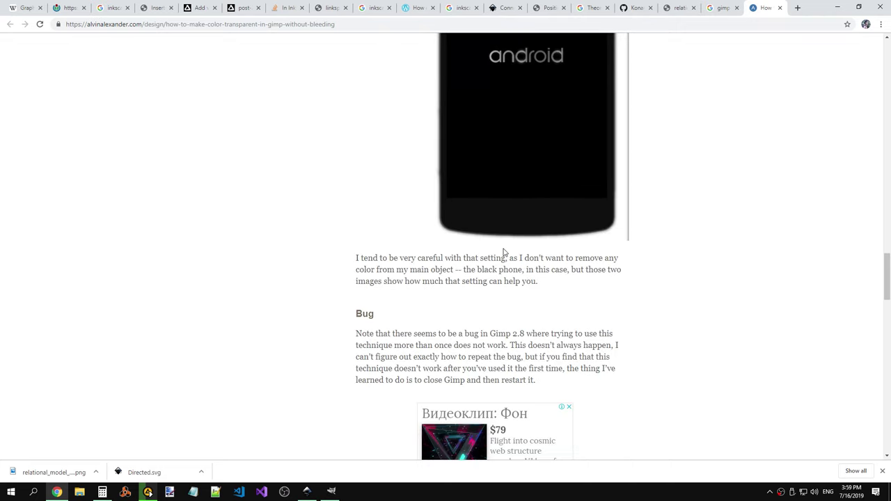
{"action": "scroll", "coordinate": [504, 252], "scroll_direction": "down", "scroll_amount": 3}
{"action": "scroll", "coordinate": [504, 252], "scroll_direction": "up", "scroll_amount": 1}
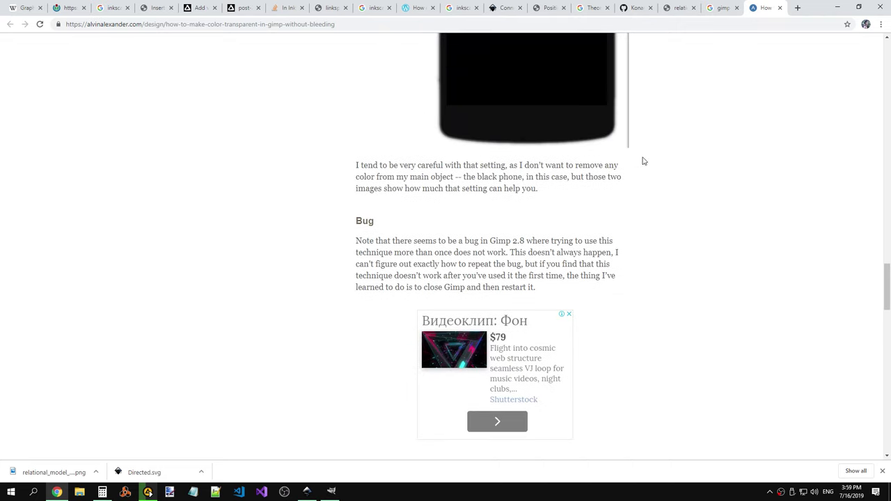
{"action": "left_click", "coordinate": [722, 9]}
{"action": "scroll", "coordinate": [609, 163], "scroll_direction": "down", "scroll_amount": 4}
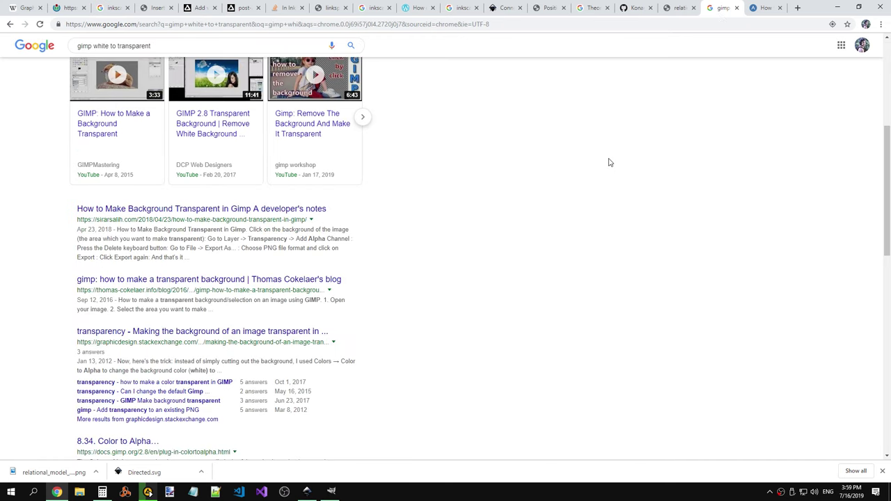
{"action": "scroll", "coordinate": [603, 153], "scroll_direction": "down", "scroll_amount": 2}
{"action": "scroll", "coordinate": [599, 151], "scroll_direction": "up", "scroll_amount": 1}
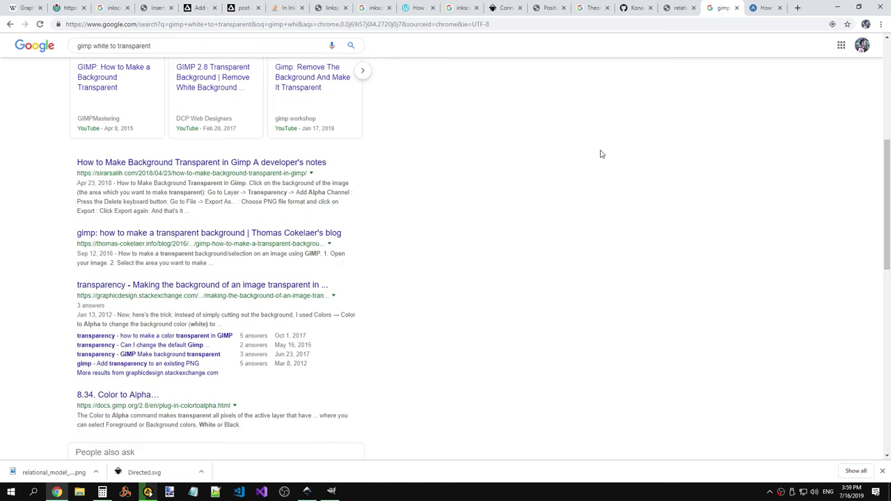
Step: Open the first result, the sirarsalih.com guide, in a new tab at its Add Alpha Channel step
{"action": "right_click", "coordinate": [280, 165]}
{"action": "left_click", "coordinate": [317, 174]}
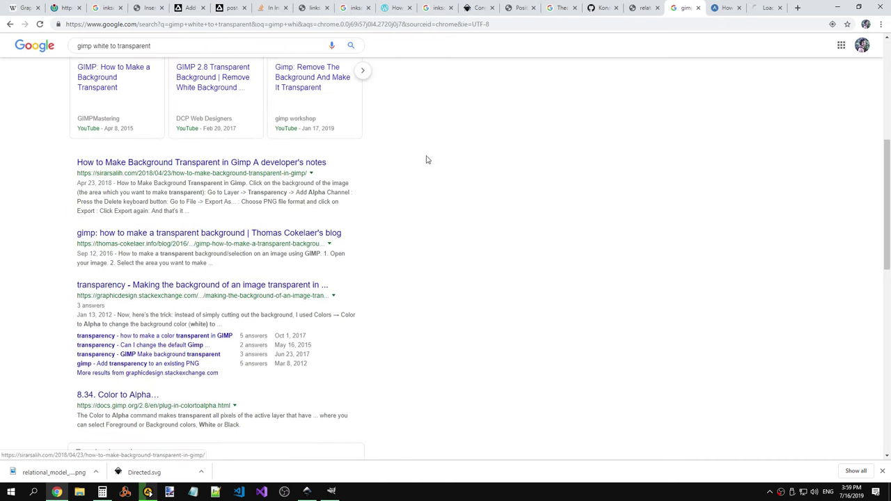
{"action": "left_click", "coordinate": [758, 13]}
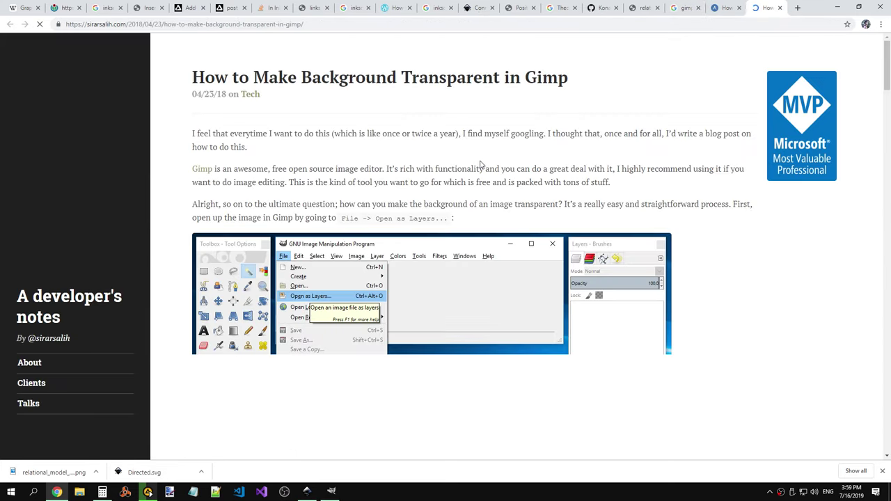
{"action": "scroll", "coordinate": [480, 164], "scroll_direction": "down", "scroll_amount": 3}
{"action": "scroll", "coordinate": [481, 164], "scroll_direction": "down", "scroll_amount": 3}
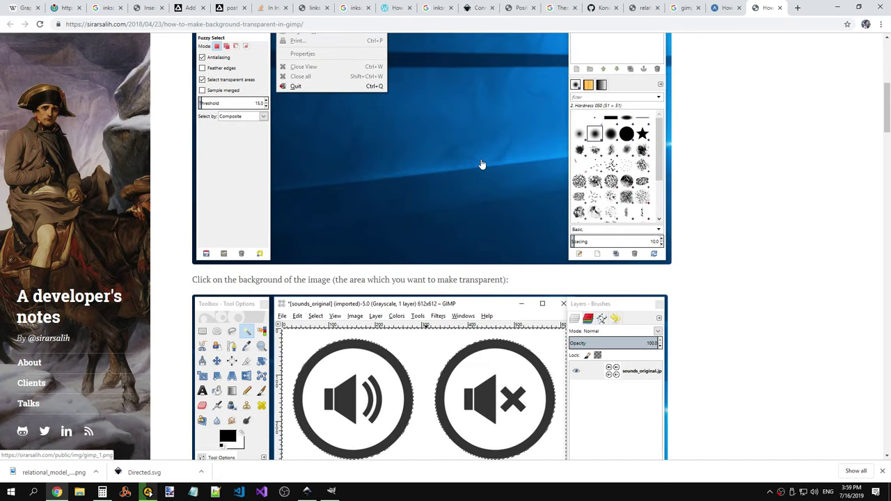
{"action": "scroll", "coordinate": [481, 165], "scroll_direction": "down", "scroll_amount": 3}
{"action": "scroll", "coordinate": [480, 164], "scroll_direction": "down", "scroll_amount": 3}
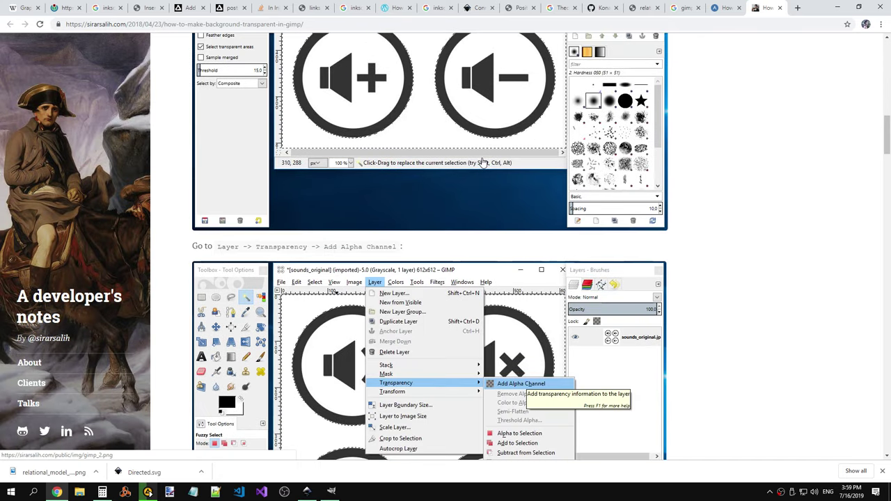
{"action": "scroll", "coordinate": [483, 163], "scroll_direction": "down", "scroll_amount": 3}
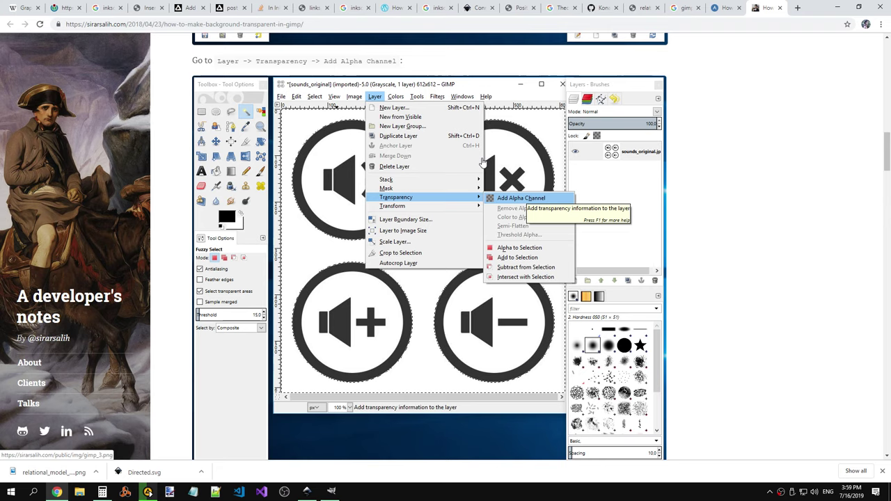
{"action": "key", "text": "alt+Tab"}
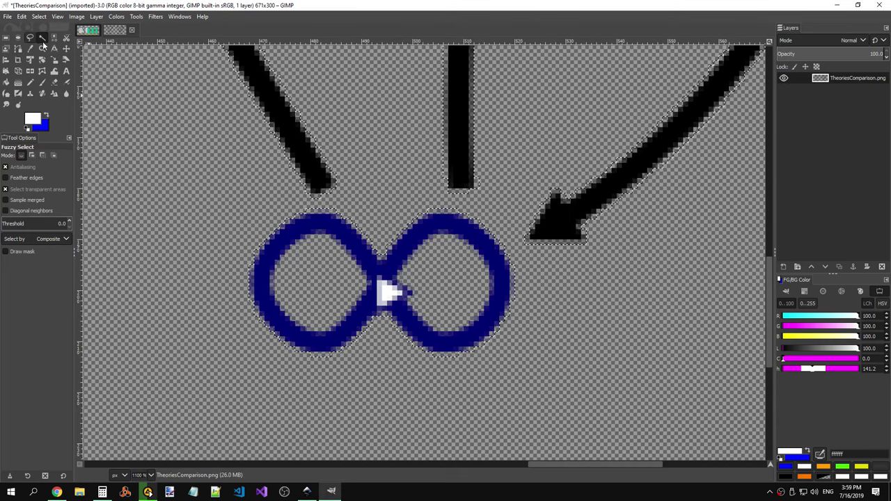
{"action": "left_click", "coordinate": [97, 16]}
{"action": "mouse_move", "coordinate": [117, 132]}
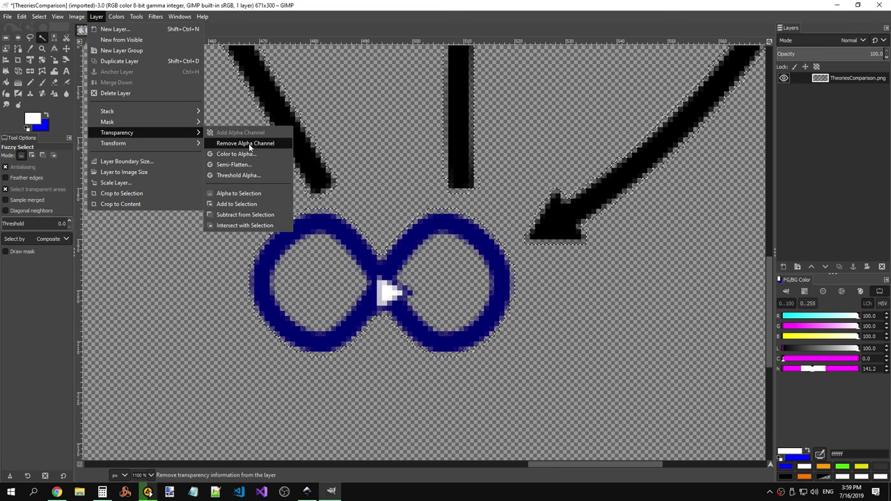
Step: Read through the sirarsalih.com guide down to its export steps
{"action": "key", "text": "alt+Tab"}
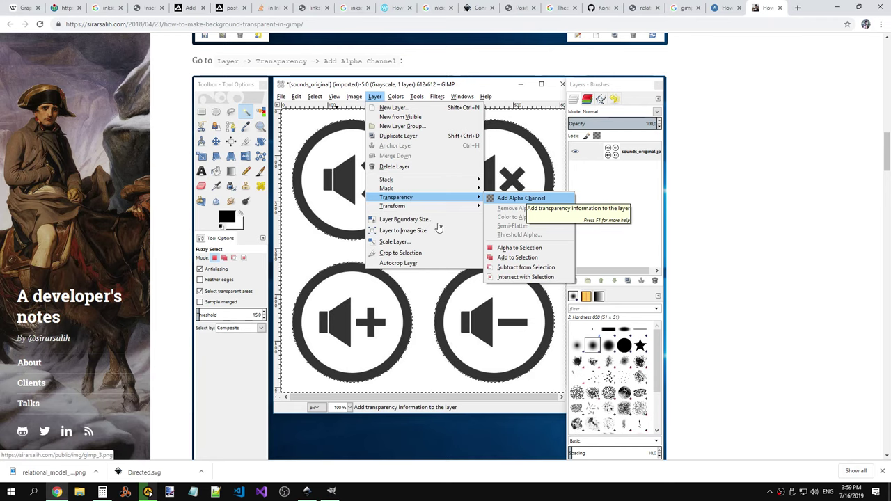
{"action": "scroll", "coordinate": [442, 272], "scroll_direction": "down", "scroll_amount": 4}
{"action": "scroll", "coordinate": [441, 272], "scroll_direction": "down", "scroll_amount": 3}
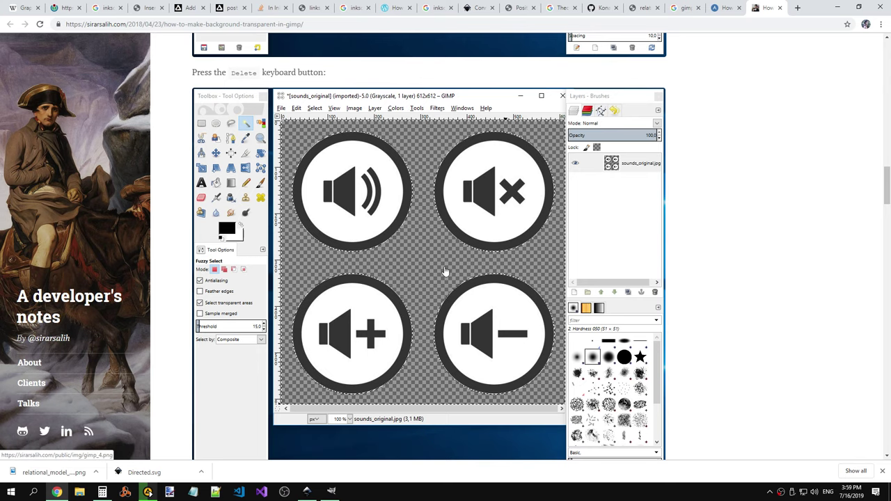
{"action": "scroll", "coordinate": [444, 268], "scroll_direction": "up", "scroll_amount": 2}
{"action": "scroll", "coordinate": [444, 268], "scroll_direction": "down", "scroll_amount": 8}
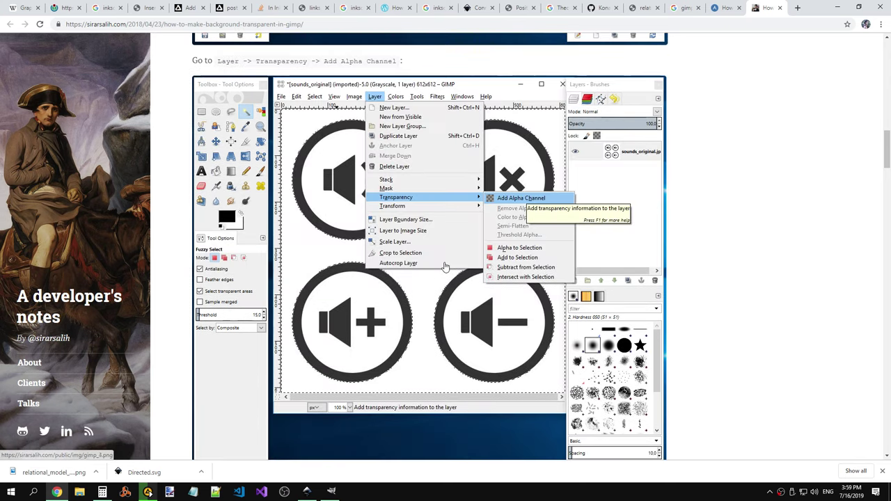
{"action": "scroll", "coordinate": [444, 268], "scroll_direction": "up", "scroll_amount": 1}
{"action": "scroll", "coordinate": [445, 268], "scroll_direction": "up", "scroll_amount": 4}
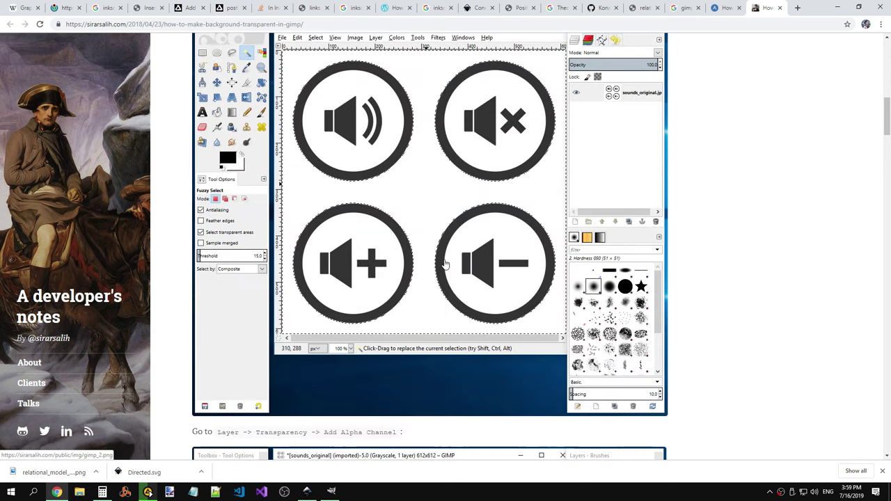
{"action": "scroll", "coordinate": [444, 265], "scroll_direction": "down", "scroll_amount": 3}
{"action": "scroll", "coordinate": [446, 263], "scroll_direction": "down", "scroll_amount": 5}
{"action": "scroll", "coordinate": [446, 263], "scroll_direction": "down", "scroll_amount": 4}
{"action": "scroll", "coordinate": [446, 263], "scroll_direction": "down", "scroll_amount": 3}
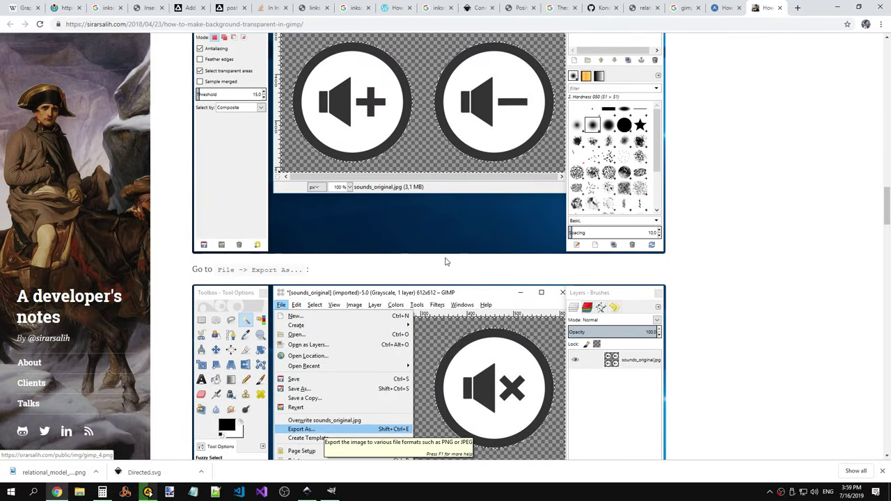
{"action": "scroll", "coordinate": [447, 262], "scroll_direction": "down", "scroll_amount": 3}
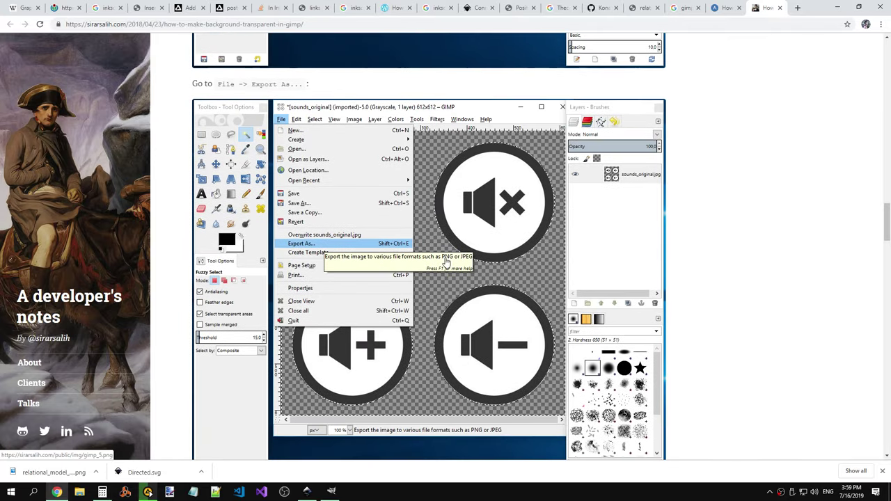
{"action": "scroll", "coordinate": [447, 263], "scroll_direction": "down", "scroll_amount": 3}
Step: Scroll to the guide's comments, then bring up the article on transparency without bleeding
{"action": "scroll", "coordinate": [446, 263], "scroll_direction": "down", "scroll_amount": 3}
{"action": "scroll", "coordinate": [446, 263], "scroll_direction": "down", "scroll_amount": 3}
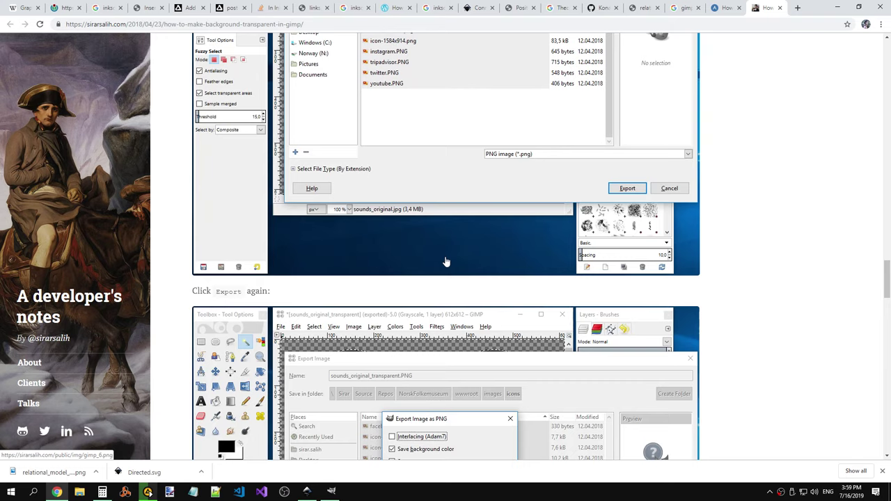
{"action": "scroll", "coordinate": [446, 262], "scroll_direction": "down", "scroll_amount": 3}
{"action": "scroll", "coordinate": [445, 260], "scroll_direction": "down", "scroll_amount": 3}
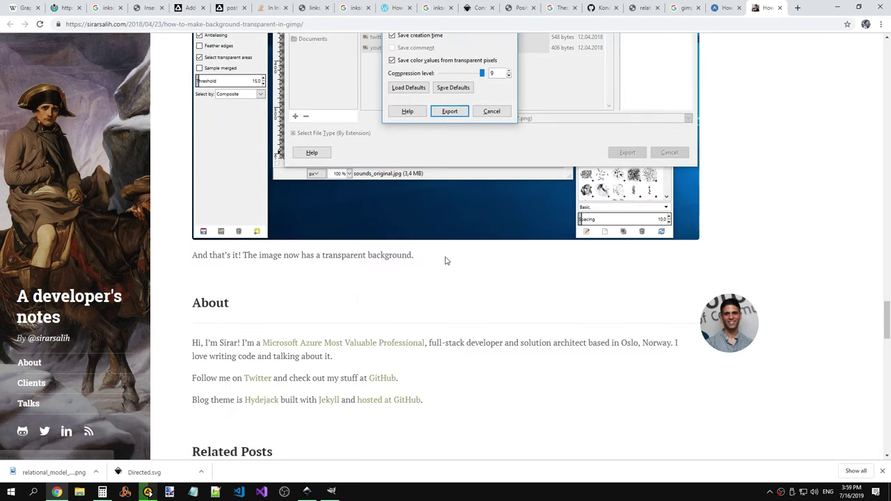
{"action": "scroll", "coordinate": [447, 261], "scroll_direction": "up", "scroll_amount": 2}
{"action": "scroll", "coordinate": [446, 261], "scroll_direction": "up", "scroll_amount": 4}
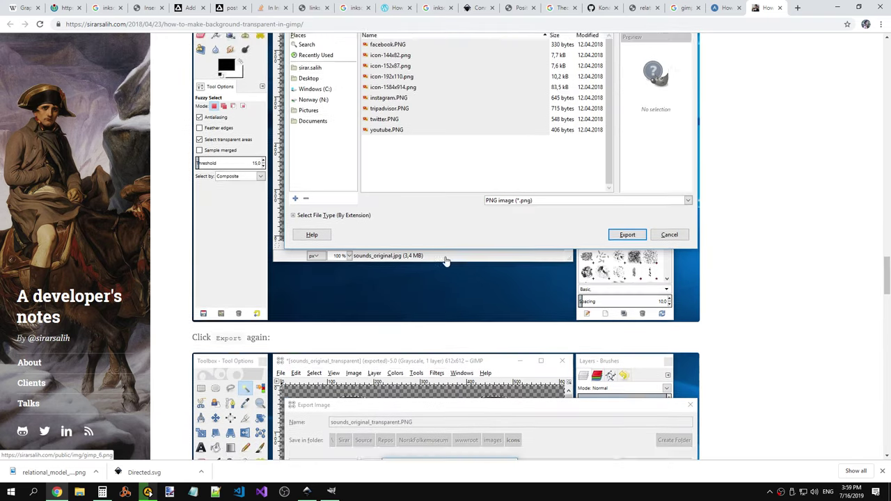
{"action": "scroll", "coordinate": [448, 262], "scroll_direction": "up", "scroll_amount": 3}
{"action": "scroll", "coordinate": [450, 262], "scroll_direction": "down", "scroll_amount": 2}
{"action": "scroll", "coordinate": [450, 262], "scroll_direction": "down", "scroll_amount": 5}
{"action": "scroll", "coordinate": [456, 255], "scroll_direction": "down", "scroll_amount": 5}
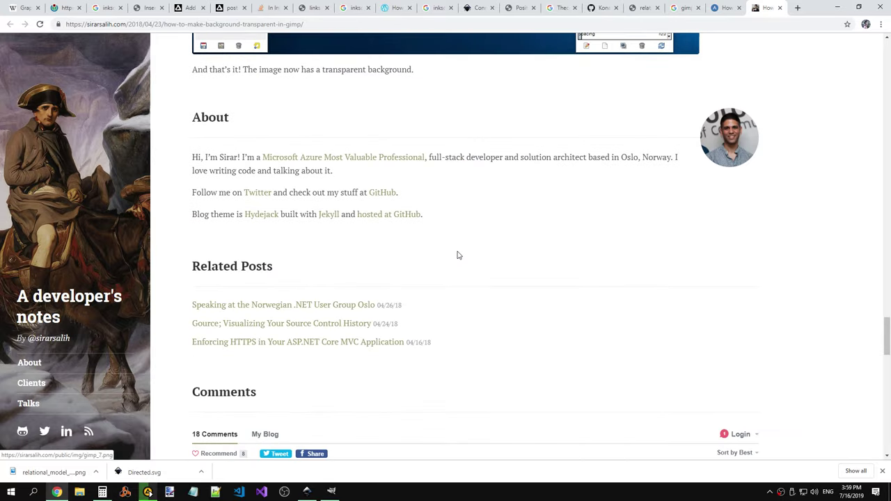
{"action": "scroll", "coordinate": [457, 255], "scroll_direction": "down", "scroll_amount": 4}
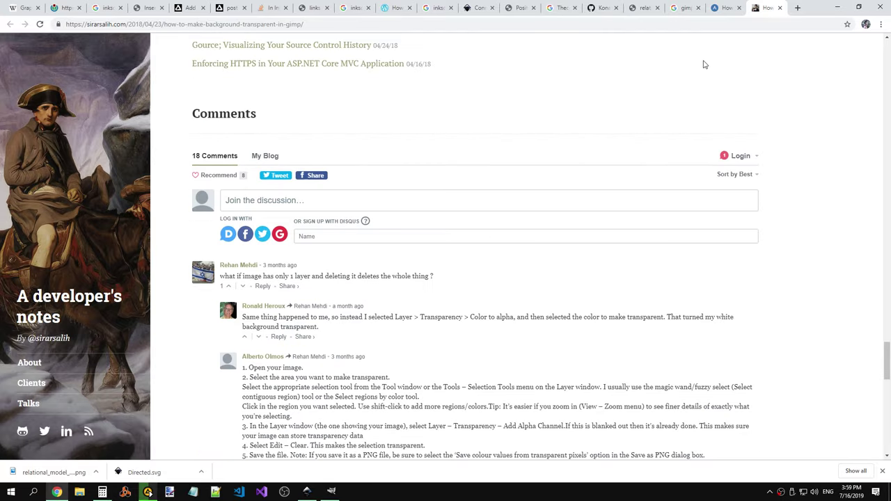
{"action": "left_click", "coordinate": [726, 8]}
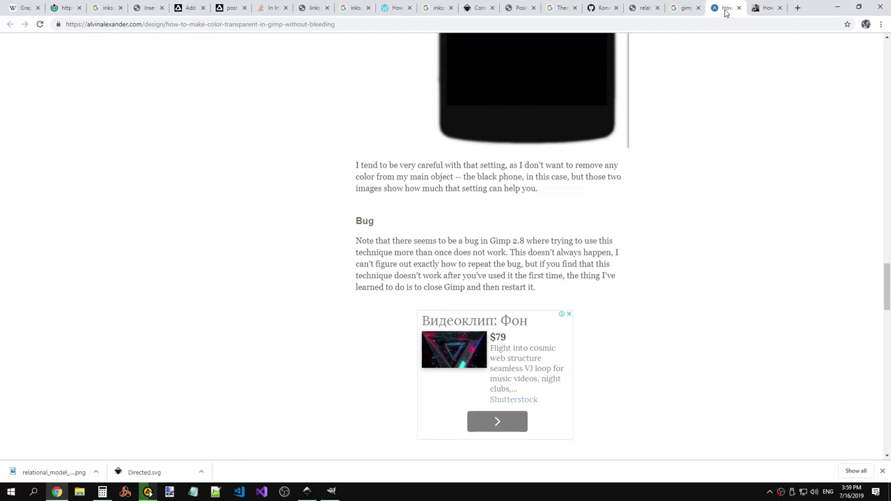
{"action": "left_click", "coordinate": [764, 9]}
Step: Try fuzzy-select thresholds from about 101 up to 255, then reselect the white patch at 38
{"action": "key", "text": "alt+Tab"}
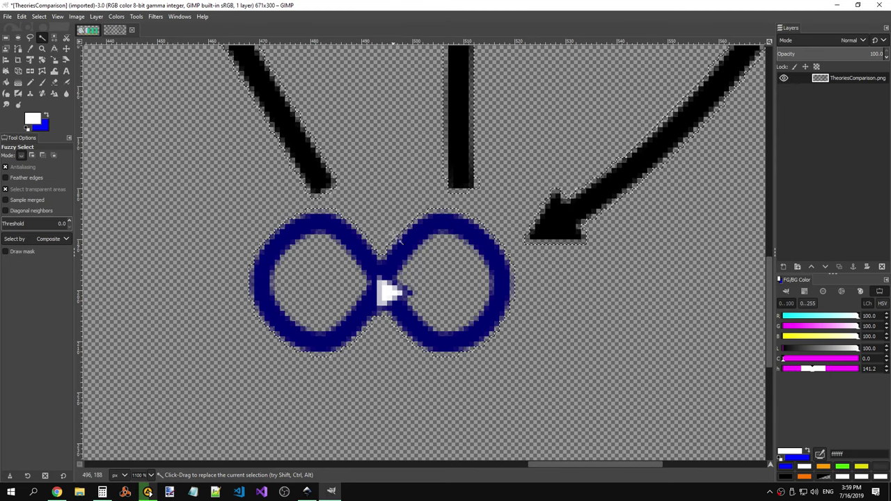
{"action": "left_click", "coordinate": [381, 283]}
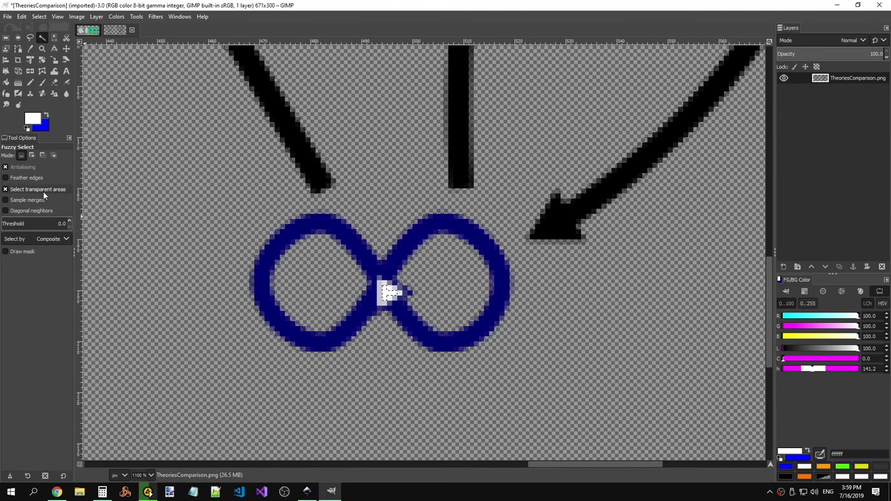
{"action": "left_click_drag", "start_coordinate": [23, 224], "coordinate": [28, 224]}
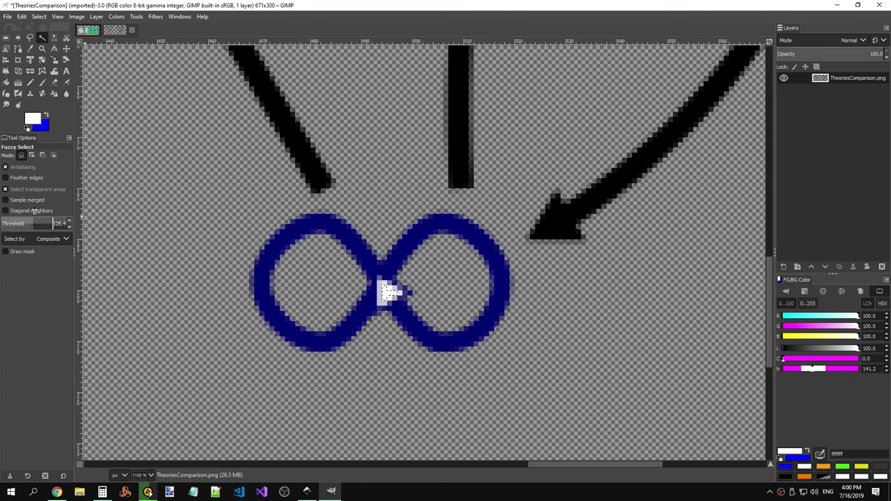
{"action": "left_click_drag", "start_coordinate": [33, 223], "coordinate": [67, 224]}
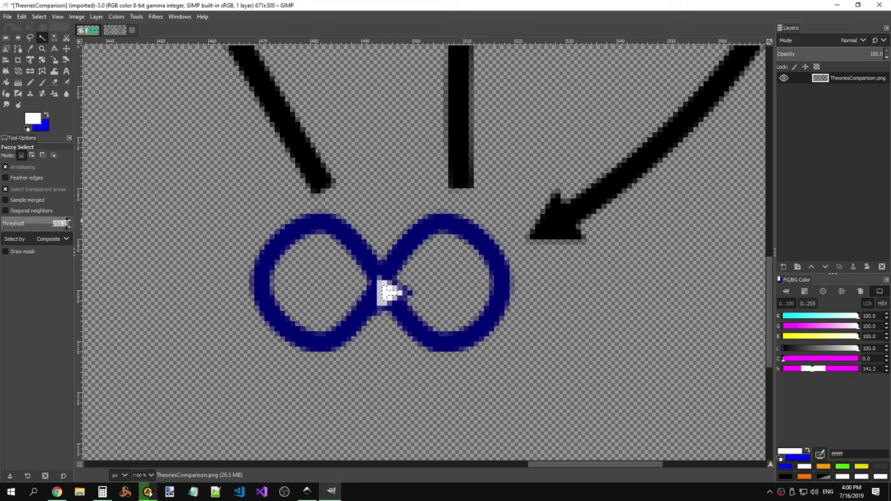
{"action": "left_click", "coordinate": [381, 283]}
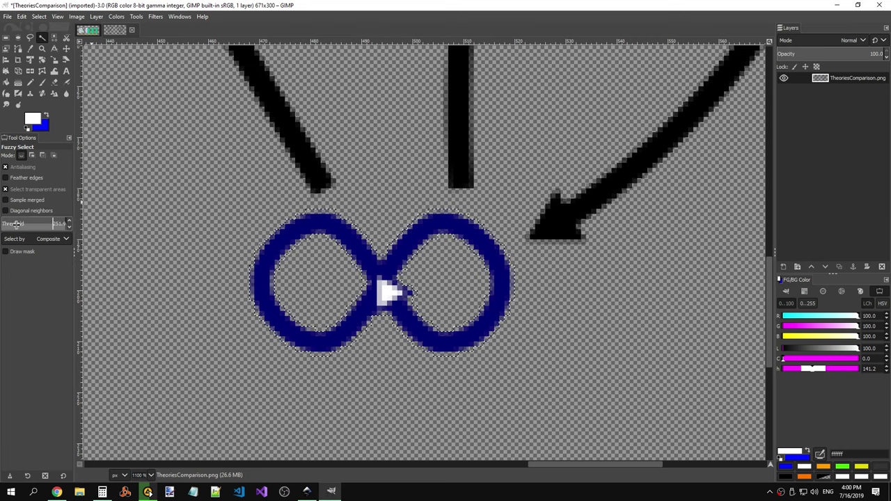
{"action": "left_click_drag", "start_coordinate": [34, 225], "coordinate": [40, 225]}
{"action": "left_click_drag", "start_coordinate": [387, 289], "coordinate": [390, 293]}
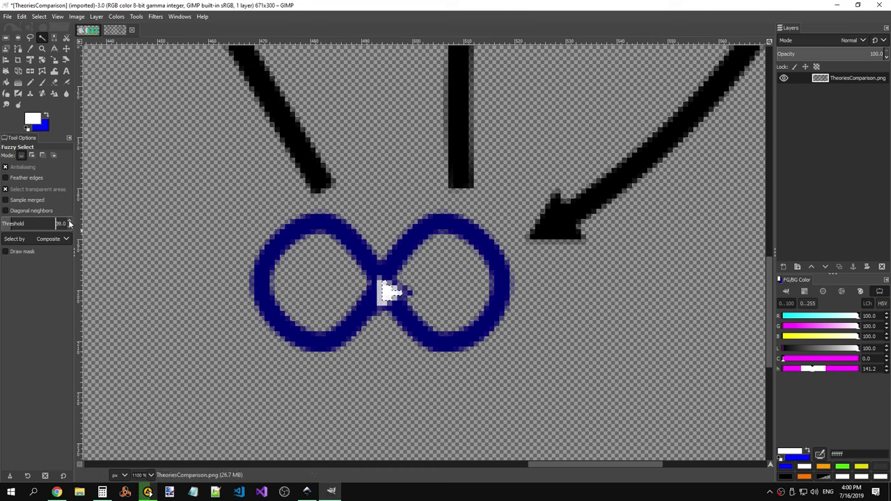
Step: Zoom in and Fuzzy-select the white blob at the lower infinity crossing
{"action": "scroll", "coordinate": [68, 223], "scroll_direction": "up", "scroll_amount": 9}
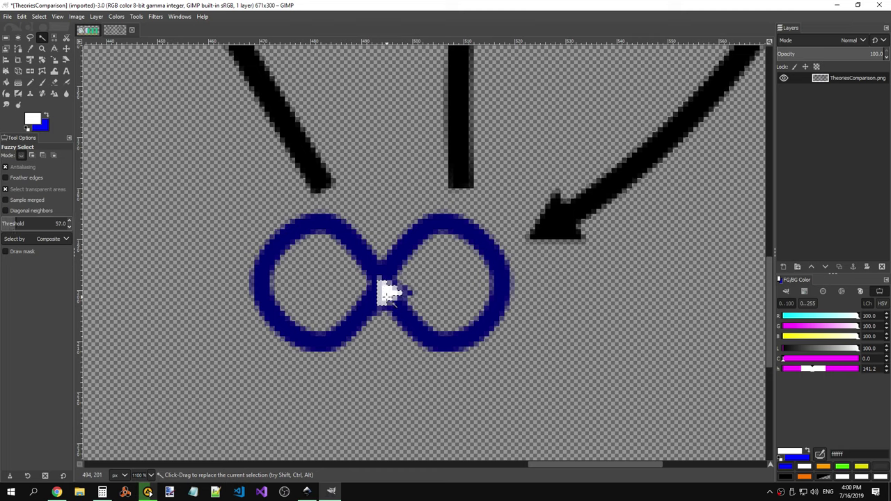
{"action": "scroll", "coordinate": [69, 224], "scroll_direction": "up", "scroll_amount": 1}
{"action": "scroll", "coordinate": [69, 224], "scroll_direction": "up", "scroll_amount": 1}
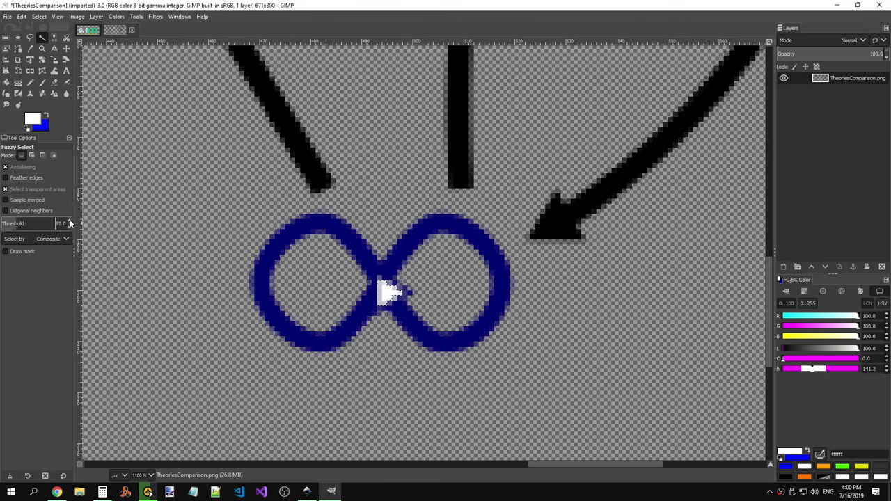
{"action": "scroll", "coordinate": [70, 223], "scroll_direction": "up", "scroll_amount": 2}
{"action": "left_click", "coordinate": [382, 278]}
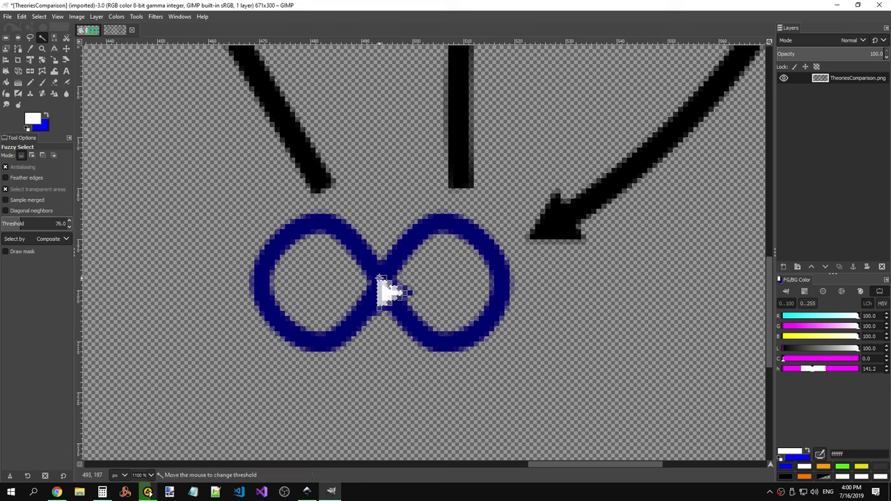
{"action": "mouse_move", "coordinate": [382, 278]}
{"action": "left_mouse_down"}
{"action": "mouse_move", "coordinate": [385, 294]}
{"action": "mouse_move", "coordinate": [381, 281]}
{"action": "left_mouse_up"}
{"action": "left_click", "coordinate": [382, 282]}
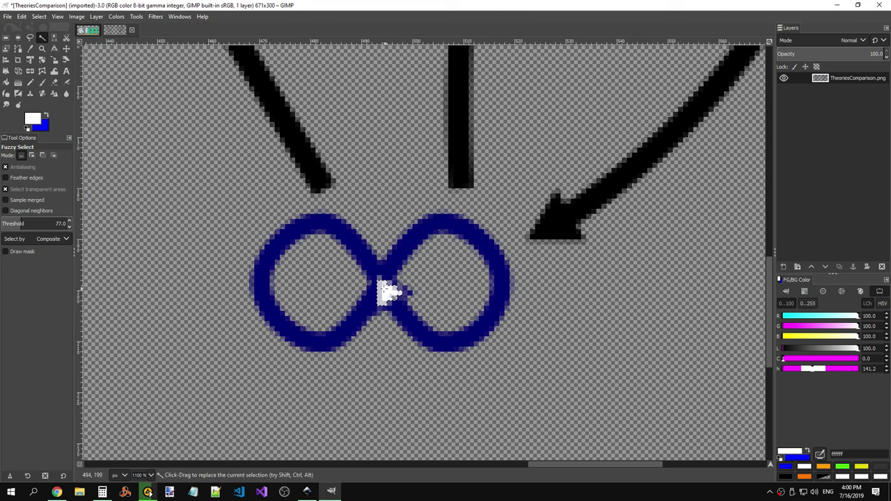
Step: Tune Fuzzy Select to composite colour without feathering or sample merged, reselect the blob and clear it
{"action": "left_click", "coordinate": [23, 241]}
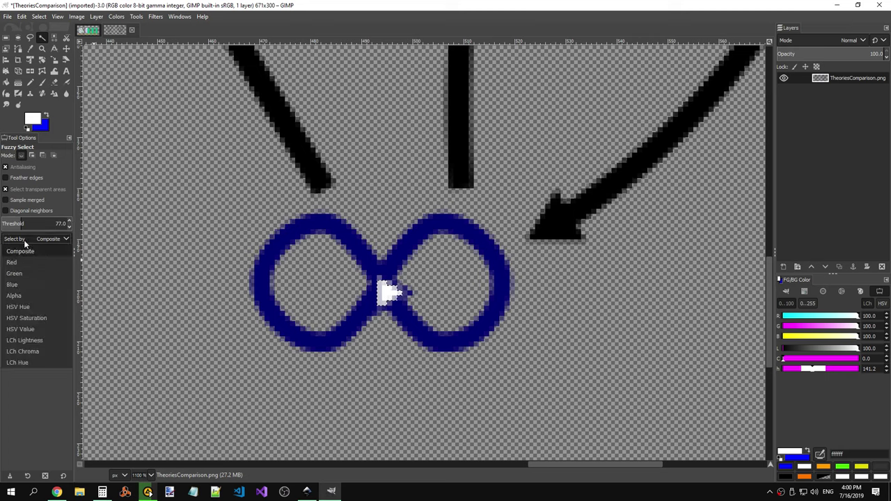
{"action": "left_click", "coordinate": [31, 250]}
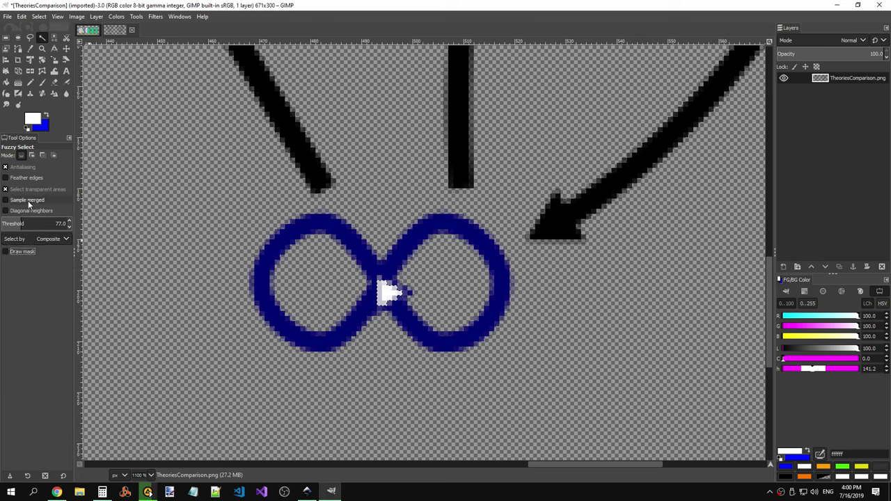
{"action": "left_click", "coordinate": [28, 178]}
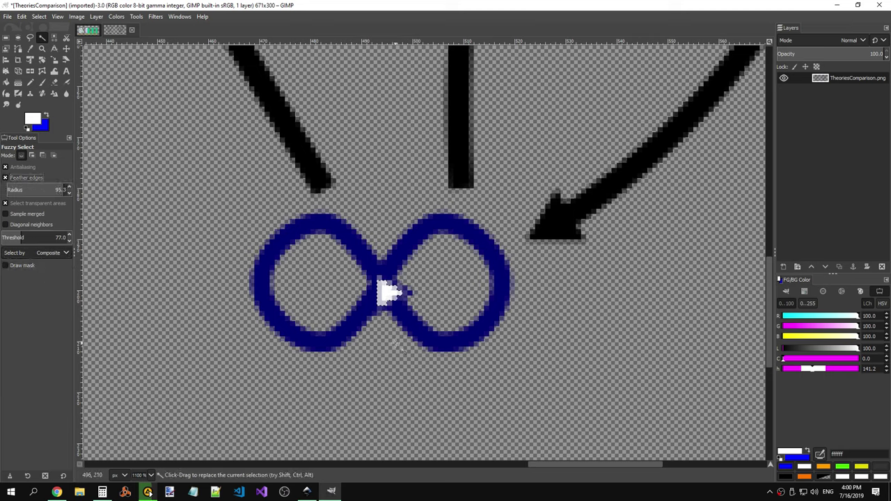
{"action": "left_click_drag", "start_coordinate": [388, 292], "coordinate": [388, 290]}
{"action": "left_click", "coordinate": [19, 180]}
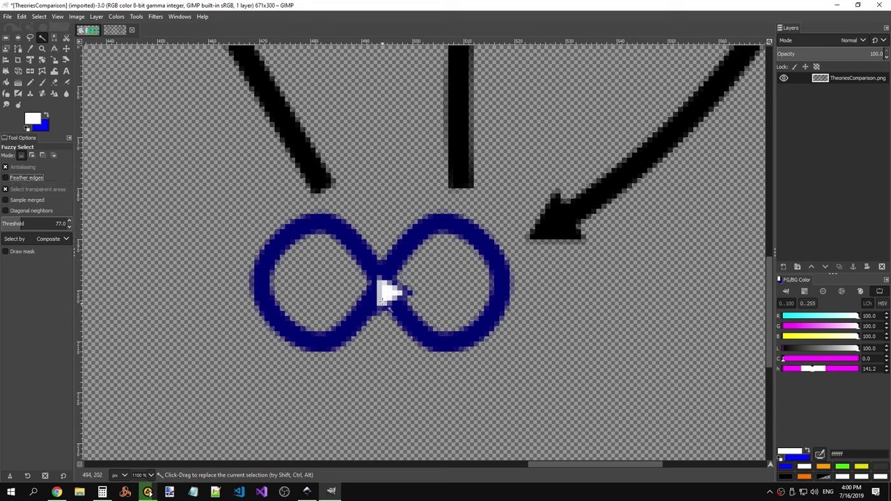
{"action": "left_click", "coordinate": [31, 201]}
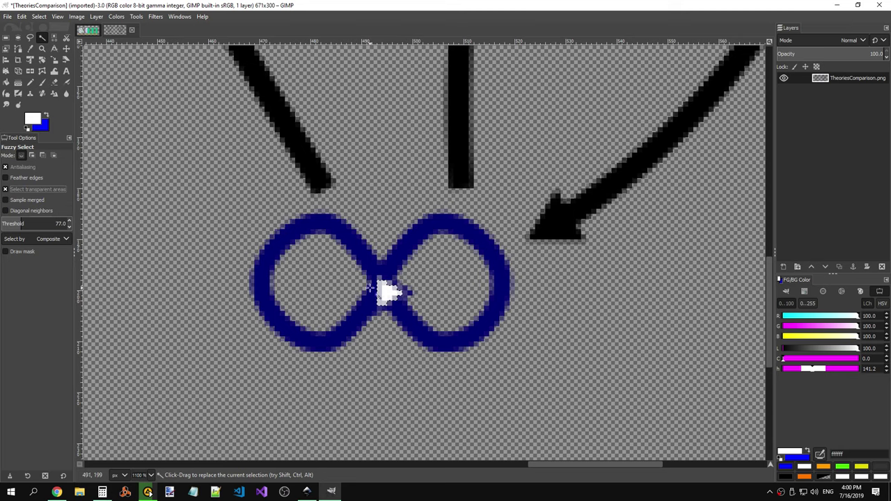
{"action": "left_click_drag", "start_coordinate": [389, 293], "coordinate": [388, 293]}
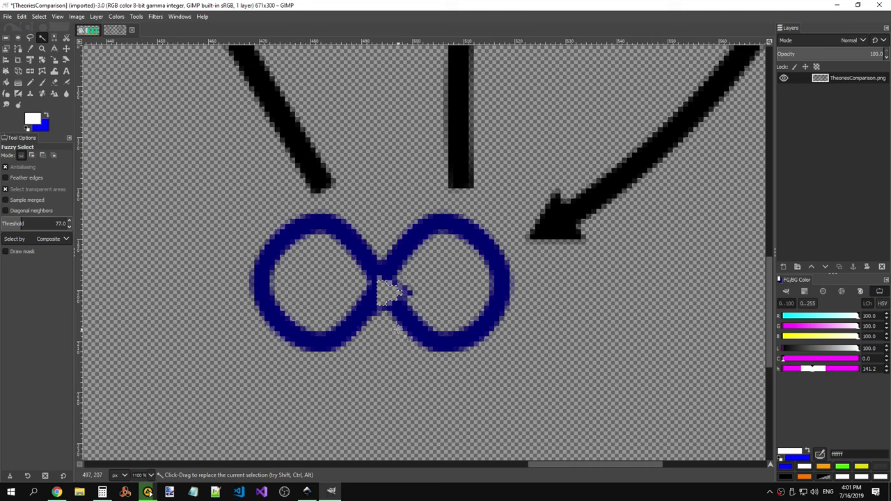
{"action": "key", "text": "ctrl+comma"}
{"action": "key", "text": "ctrl+comma"}
Step: Zoom out and erase the white blob in the top-left infinity node
{"action": "left_click", "coordinate": [5, 38]}
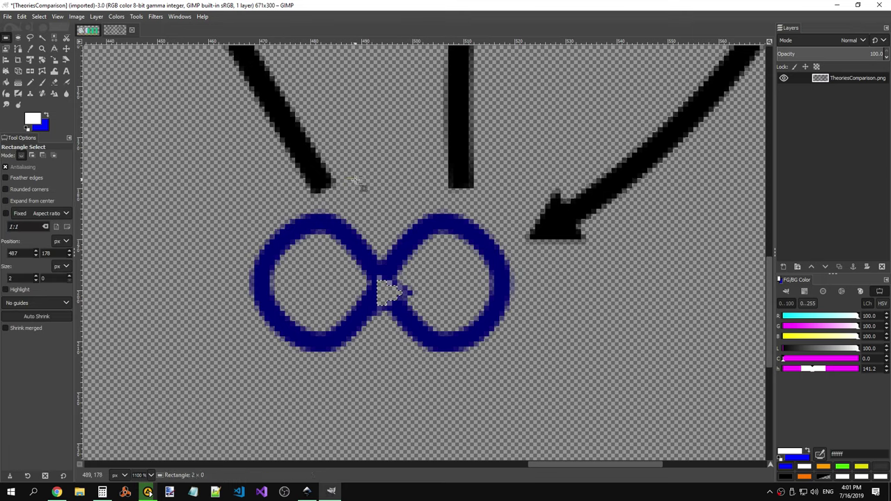
{"action": "scroll", "coordinate": [418, 255], "scroll_direction": "down", "scroll_amount": 4}
{"action": "scroll", "coordinate": [427, 247], "scroll_direction": "down", "scroll_amount": 5}
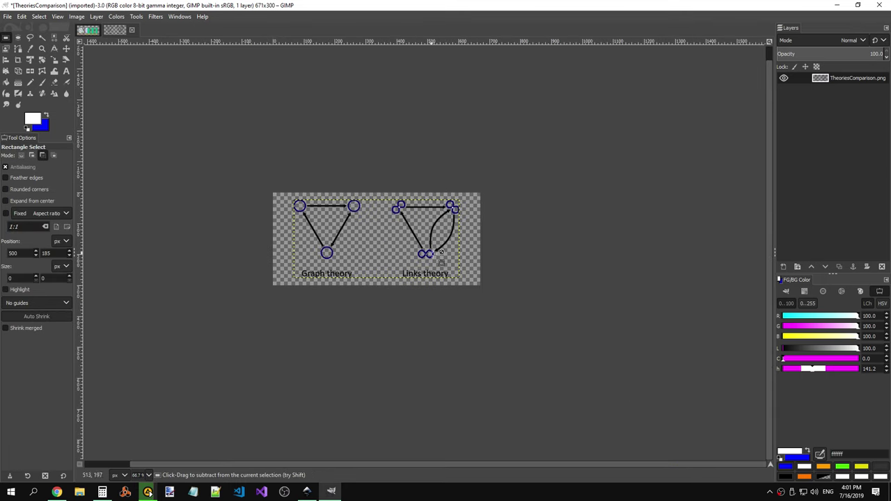
{"action": "scroll", "coordinate": [439, 258], "scroll_direction": "up", "scroll_amount": 4}
{"action": "scroll", "coordinate": [439, 258], "scroll_direction": "up", "scroll_amount": 2, "text": "ctrl"}
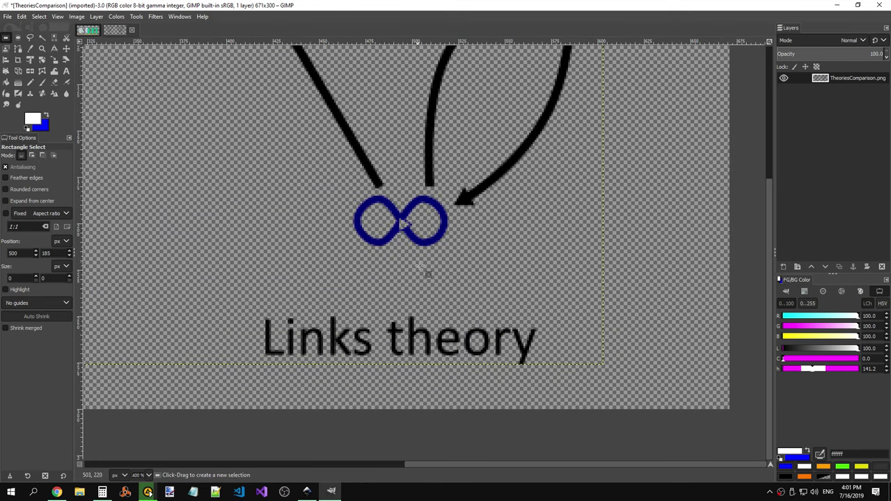
{"action": "scroll", "coordinate": [418, 229], "scroll_direction": "up", "scroll_amount": 5}
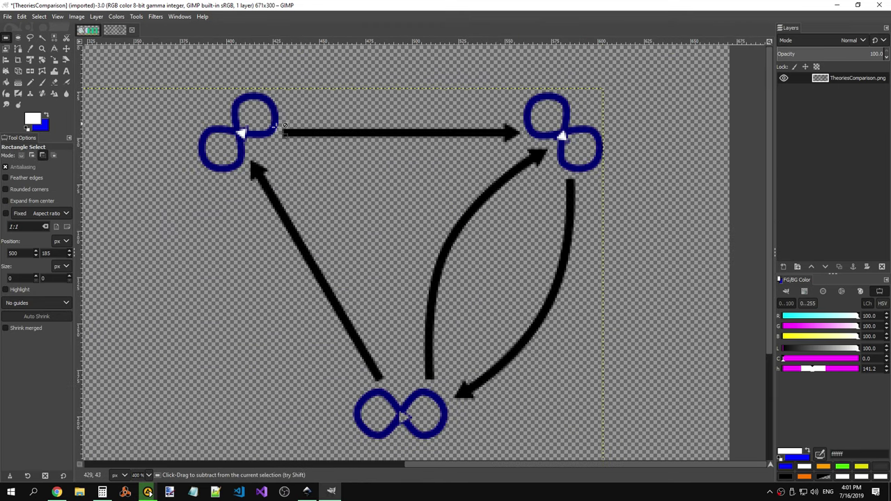
{"action": "scroll", "coordinate": [262, 131], "scroll_direction": "up", "scroll_amount": 3, "text": "ctrl"}
{"action": "left_click", "coordinate": [42, 37]}
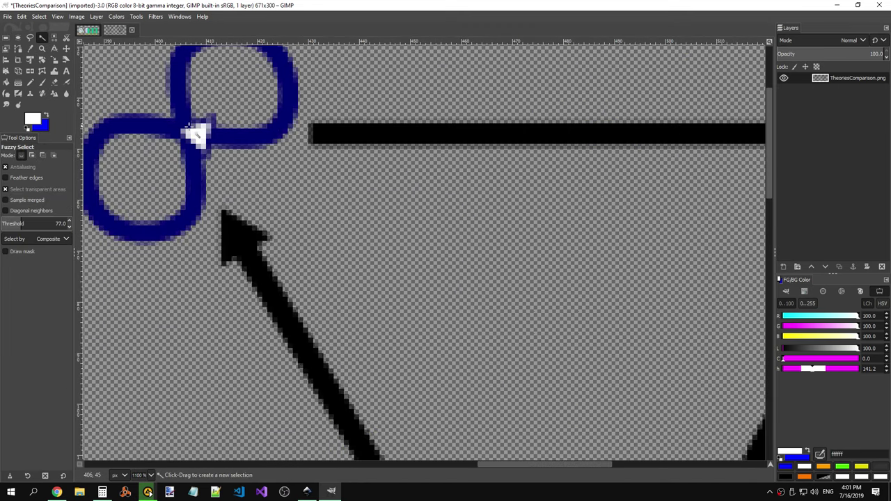
{"action": "key", "text": "Delete"}
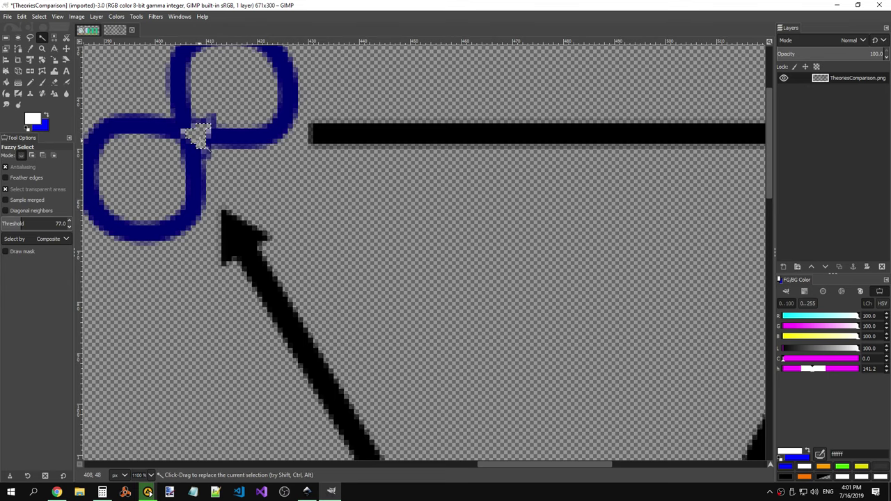
Step: Select and erase the white spot in the top-right infinity node
{"action": "left_click", "coordinate": [218, 149]}
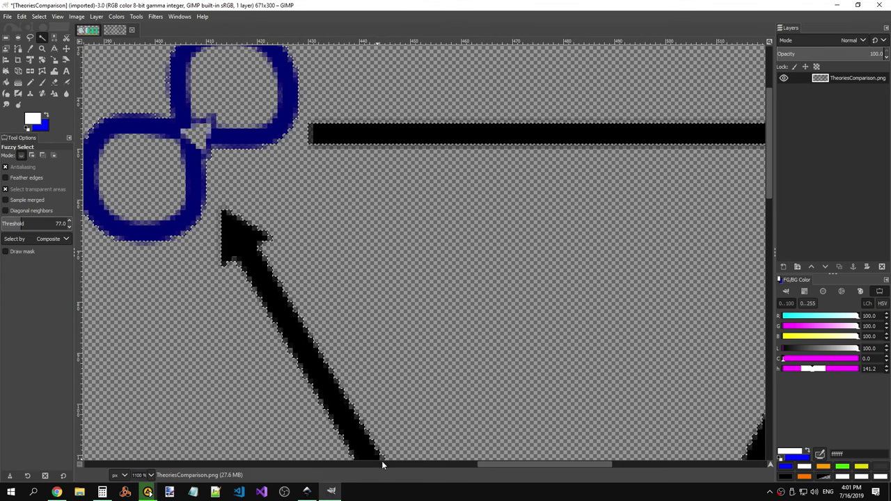
{"action": "left_click_drag", "start_coordinate": [477, 466], "coordinate": [542, 466]}
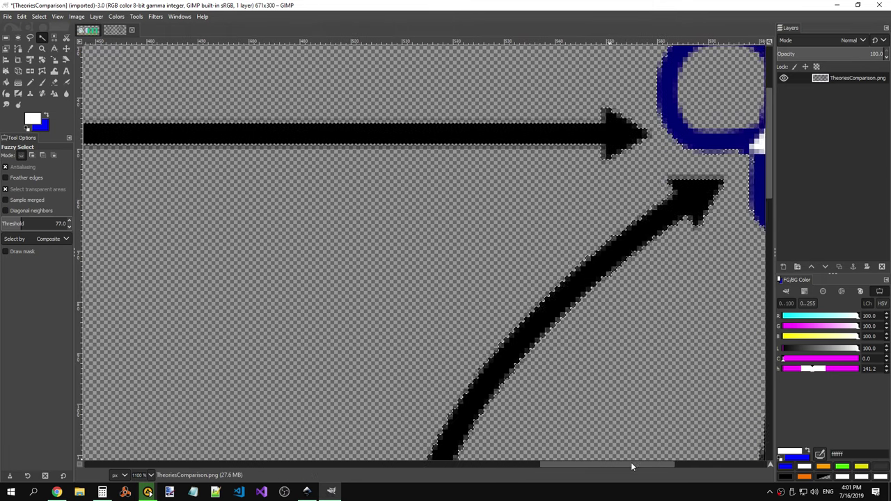
{"action": "left_click_drag", "start_coordinate": [631, 467], "coordinate": [693, 466]}
{"action": "left_click", "coordinate": [458, 143]}
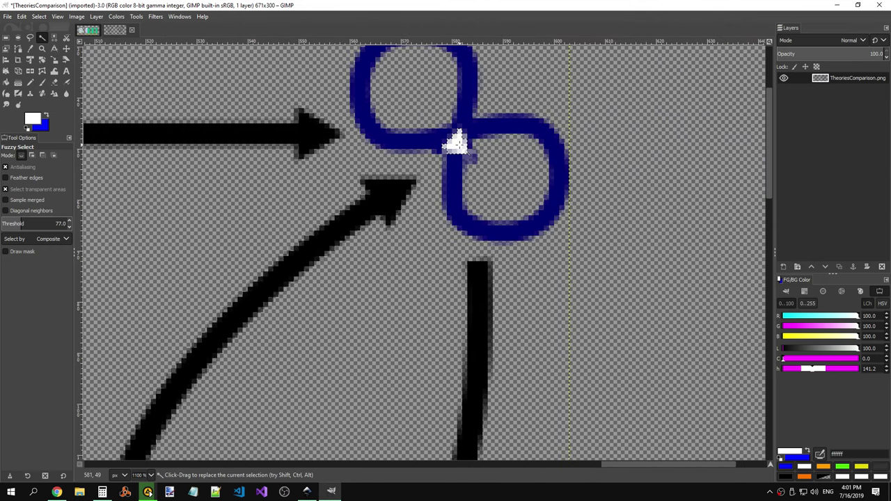
{"action": "key", "text": "Delete"}
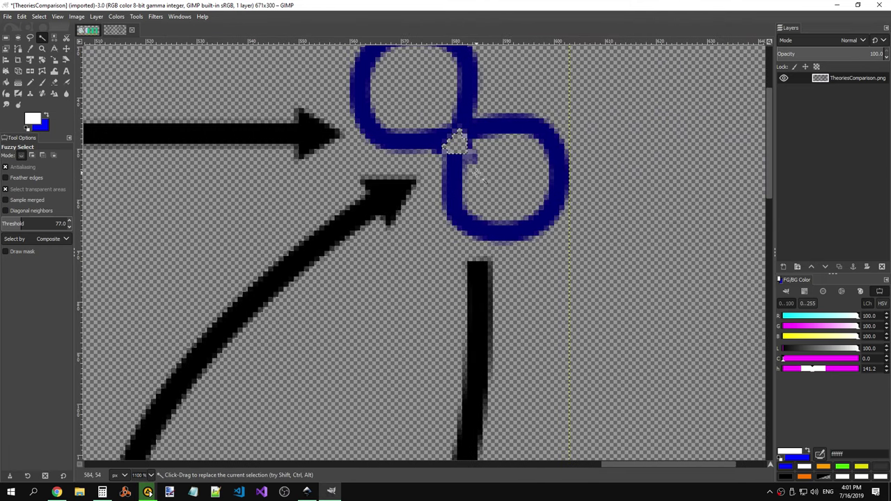
Step: Pan back to the top-left figure-eight and switch to Rectangle Select
{"action": "left_click_drag", "start_coordinate": [613, 461], "coordinate": [461, 388]}
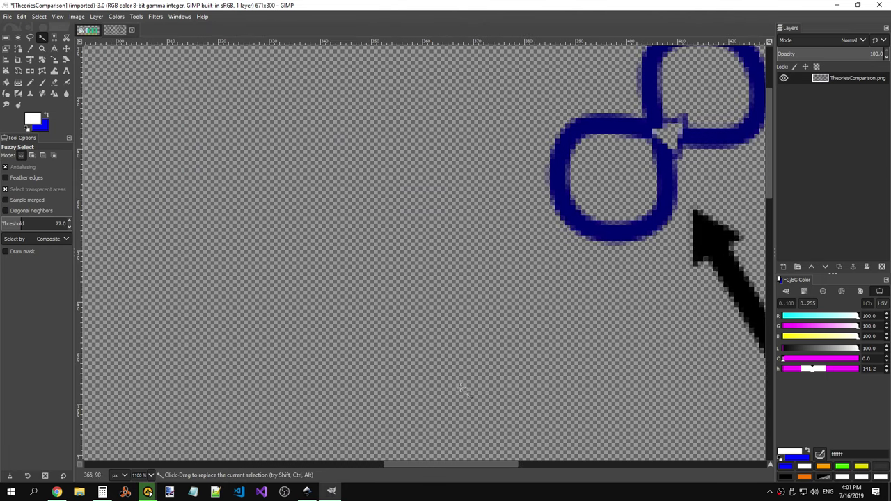
{"action": "scroll", "coordinate": [546, 465], "scroll_direction": "right", "scroll_amount": 5}
{"action": "scroll", "coordinate": [546, 465], "scroll_direction": "right", "scroll_amount": 3}
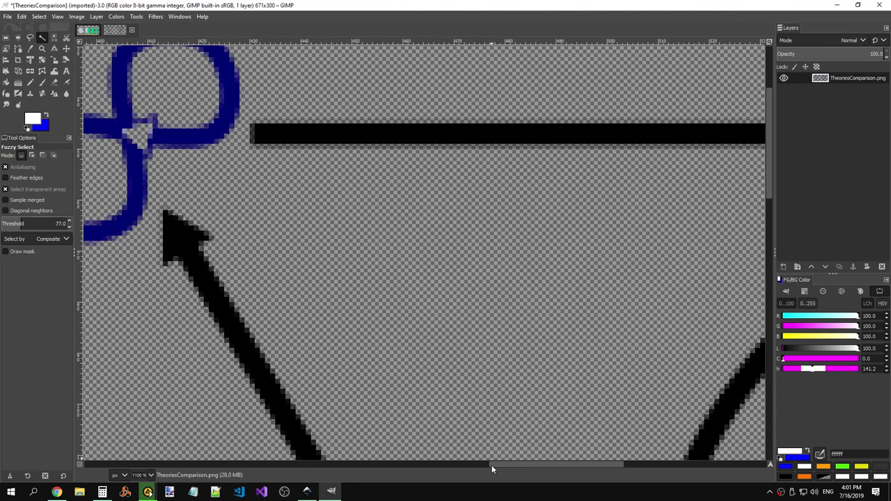
{"action": "scroll", "coordinate": [487, 453], "scroll_direction": "left", "scroll_amount": 3}
{"action": "scroll", "coordinate": [310, 267], "scroll_direction": "up", "scroll_amount": 2}
{"action": "scroll", "coordinate": [311, 267], "scroll_direction": "up", "scroll_amount": 3}
{"action": "scroll", "coordinate": [310, 266], "scroll_direction": "up", "scroll_amount": 2}
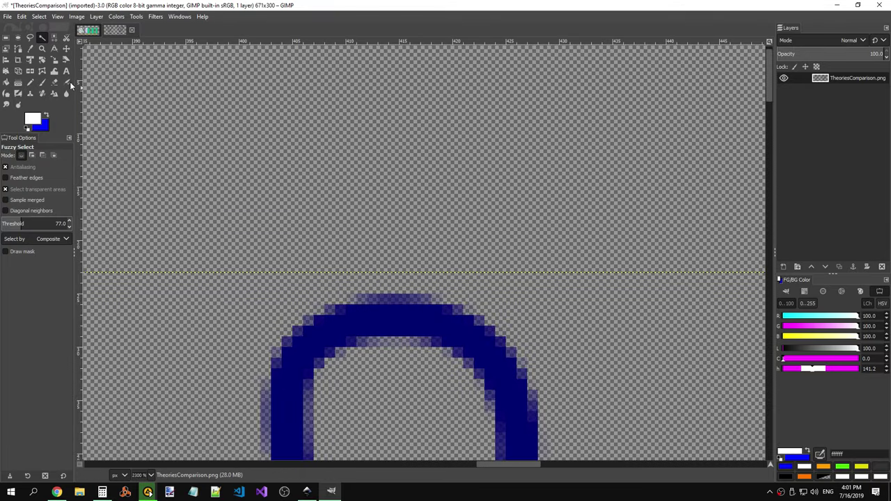
{"action": "left_click", "coordinate": [6, 39]}
{"action": "scroll", "coordinate": [310, 279], "scroll_direction": "down", "scroll_amount": 3}
{"action": "scroll", "coordinate": [310, 279], "scroll_direction": "down", "scroll_amount": 3}
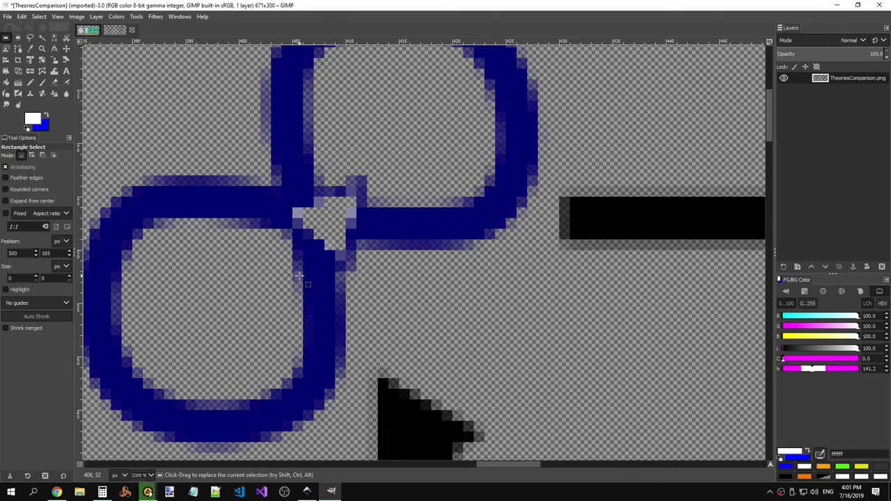
Step: Copy, paste and anchor a single pixel near the top-left crossing
{"action": "left_click_drag", "start_coordinate": [299, 276], "coordinate": [306, 283]}
{"action": "key", "text": "ctrl+c"}
{"action": "key", "text": "ctrl+v"}
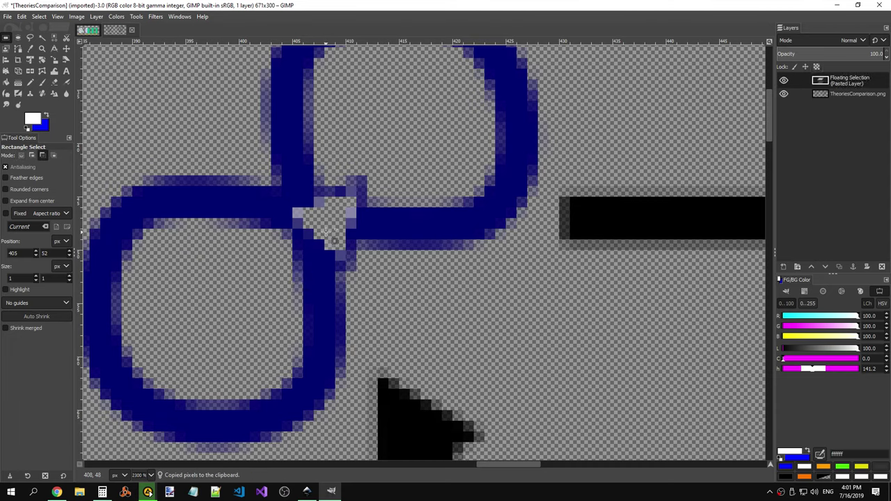
{"action": "scroll", "coordinate": [339, 218], "scroll_direction": "up", "scroll_amount": 5}
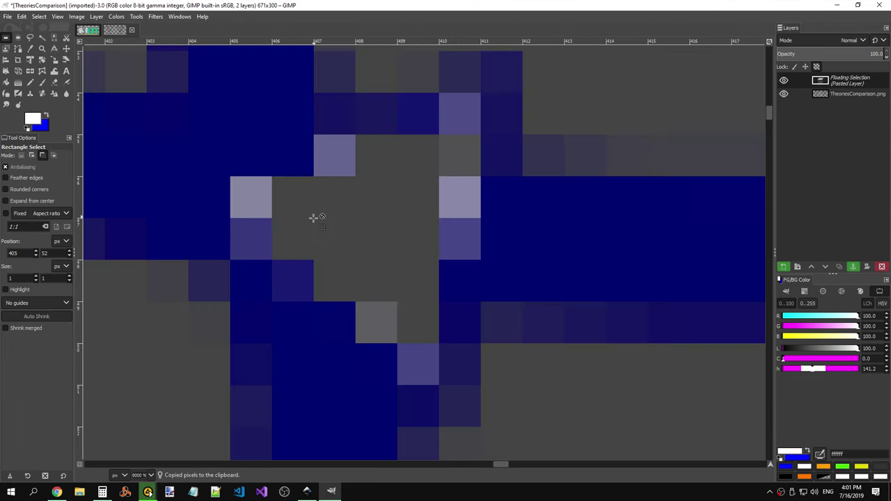
{"action": "scroll", "coordinate": [328, 218], "scroll_direction": "down", "scroll_amount": 2}
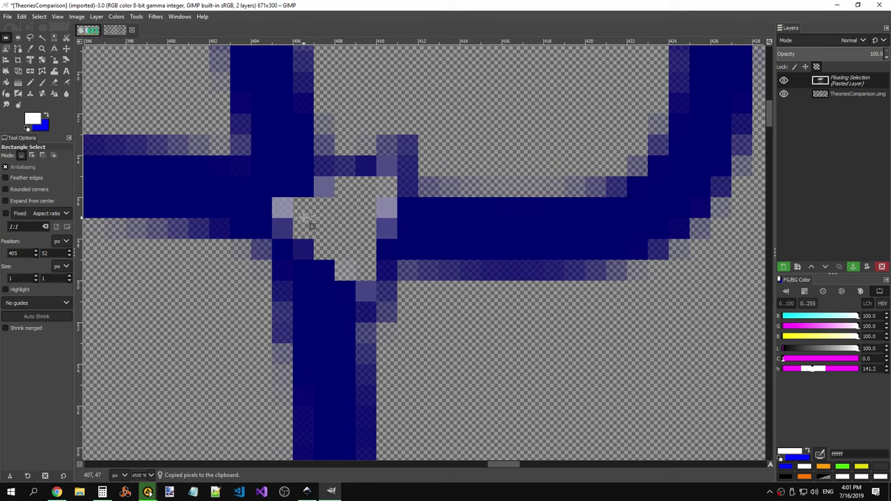
{"action": "left_click", "coordinate": [299, 216]}
{"action": "left_click_drag", "start_coordinate": [282, 203], "coordinate": [294, 208]}
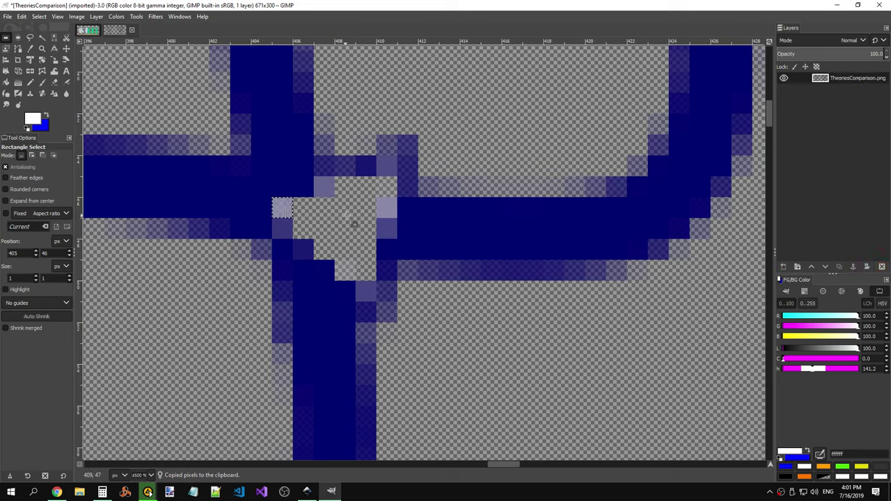
{"action": "left_click", "coordinate": [347, 241]}
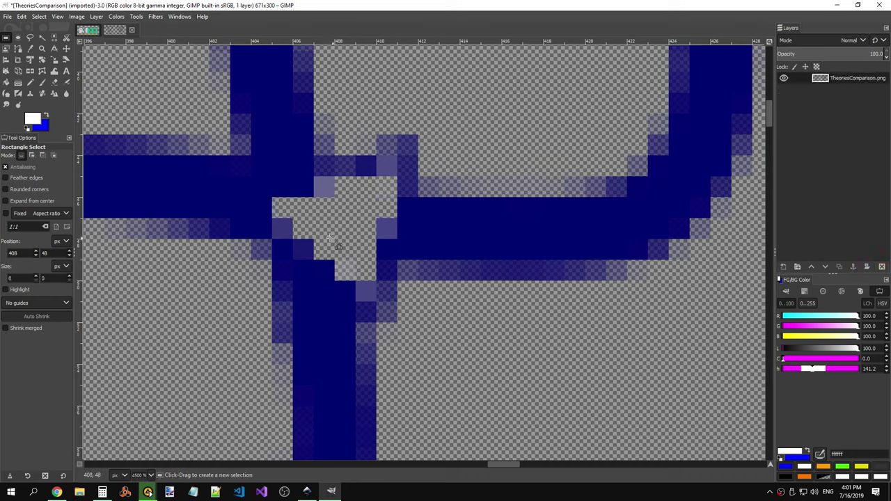
Step: Copy a solid blue pixel and drag its pasted copy into the crossing gap
{"action": "left_click_drag", "start_coordinate": [287, 307], "coordinate": [291, 319]}
{"action": "key", "text": "ctrl+c"}
{"action": "key", "text": "ctrl+v"}
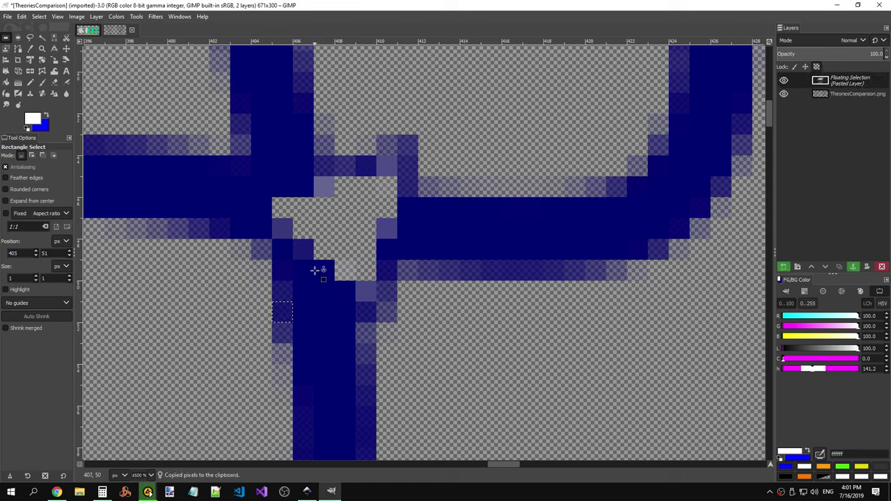
{"action": "mouse_move", "coordinate": [285, 304]}
{"action": "left_mouse_down"}
{"action": "mouse_move", "coordinate": [284, 201]}
{"action": "mouse_move", "coordinate": [383, 211]}
{"action": "left_mouse_up"}
{"action": "scroll", "coordinate": [453, 278], "scroll_direction": "down", "scroll_amount": 2, "text": "ctrl"}
Step: Move the floating blue pixel into the top-right crossing gap and anchor it
{"action": "scroll", "coordinate": [446, 272], "scroll_direction": "down", "scroll_amount": 2, "text": "ctrl"}
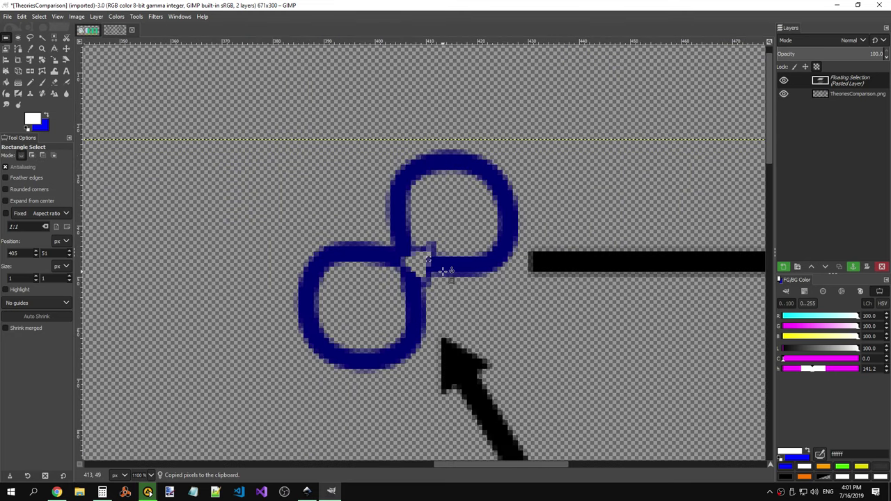
{"action": "left_click_drag", "start_coordinate": [450, 466], "coordinate": [582, 468]}
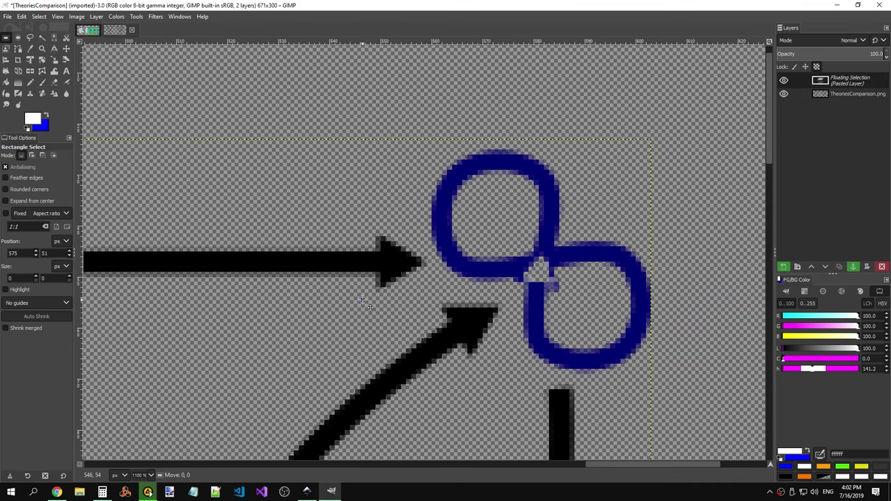
{"action": "left_click_drag", "start_coordinate": [363, 300], "coordinate": [548, 279]}
{"action": "scroll", "coordinate": [544, 273], "scroll_direction": "up", "scroll_amount": 2, "text": "ctrl"}
{"action": "scroll", "coordinate": [507, 248], "scroll_direction": "up", "scroll_amount": 2, "text": "ctrl"}
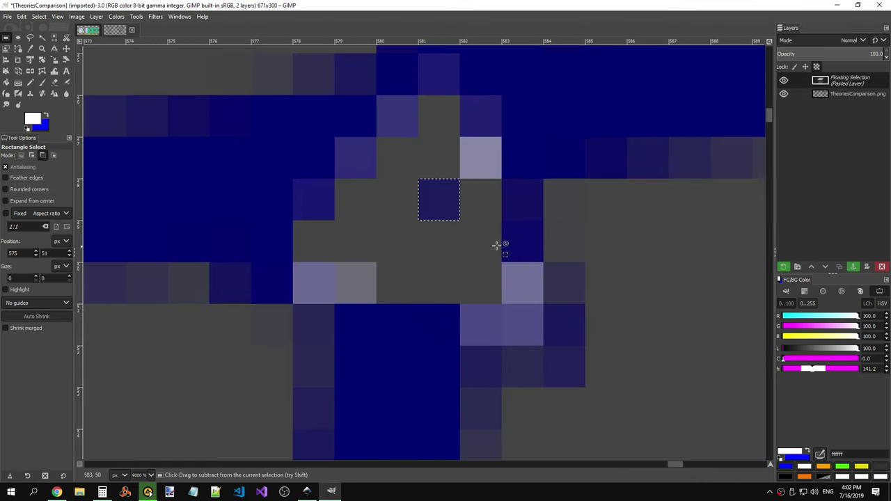
{"action": "scroll", "coordinate": [502, 246], "scroll_direction": "down", "scroll_amount": 1, "text": "ctrl"}
{"action": "scroll", "coordinate": [464, 233], "scroll_direction": "down", "scroll_amount": 1, "text": "ctrl"}
{"action": "left_click_drag", "start_coordinate": [461, 151], "coordinate": [482, 130]}
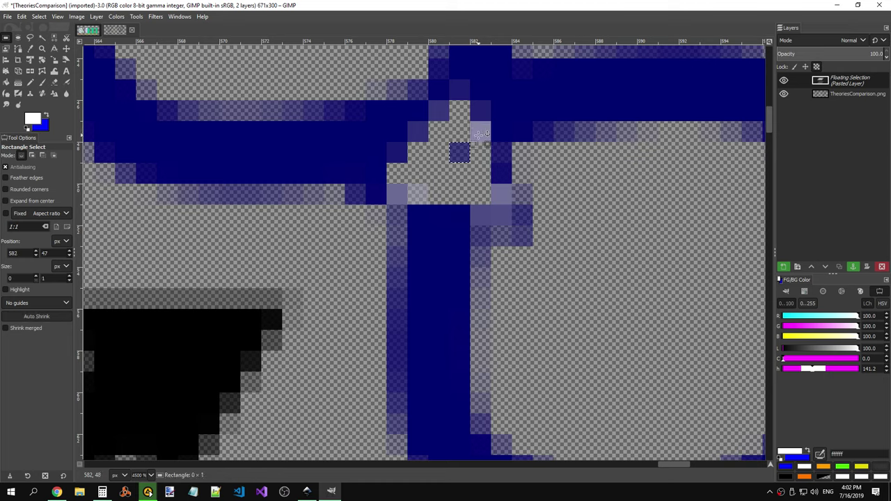
{"action": "left_click", "coordinate": [500, 187]}
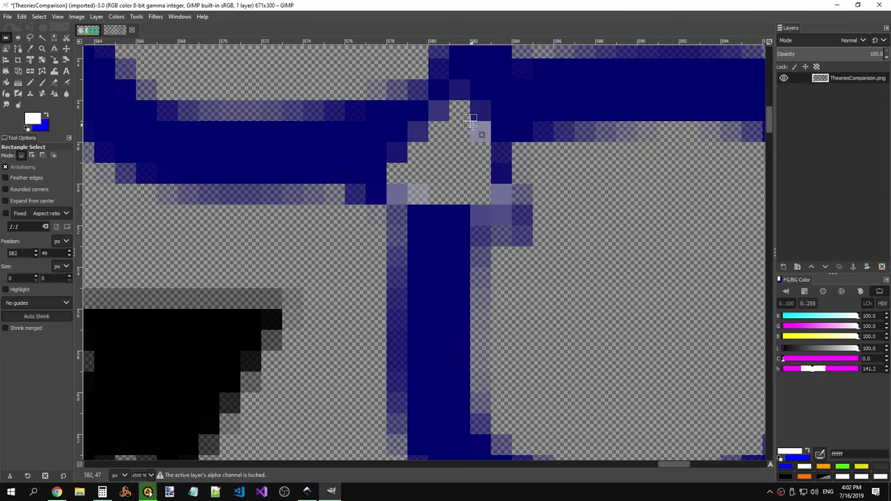
Step: Copy another blue pixel, paste it into the remaining strand gap and anchor it
{"action": "left_click_drag", "start_coordinate": [470, 121], "coordinate": [491, 143]}
{"action": "left_click_drag", "start_coordinate": [492, 184], "coordinate": [512, 205]}
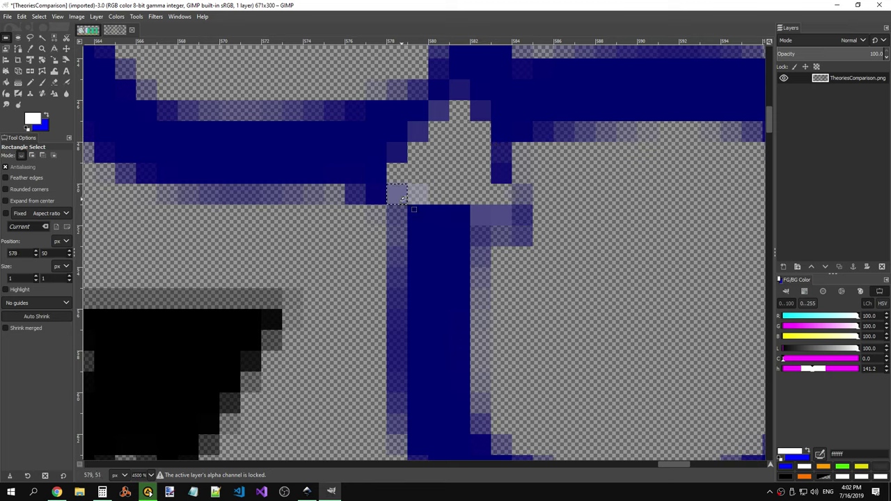
{"action": "key", "text": "ctrl+c"}
{"action": "key", "text": "ctrl+v"}
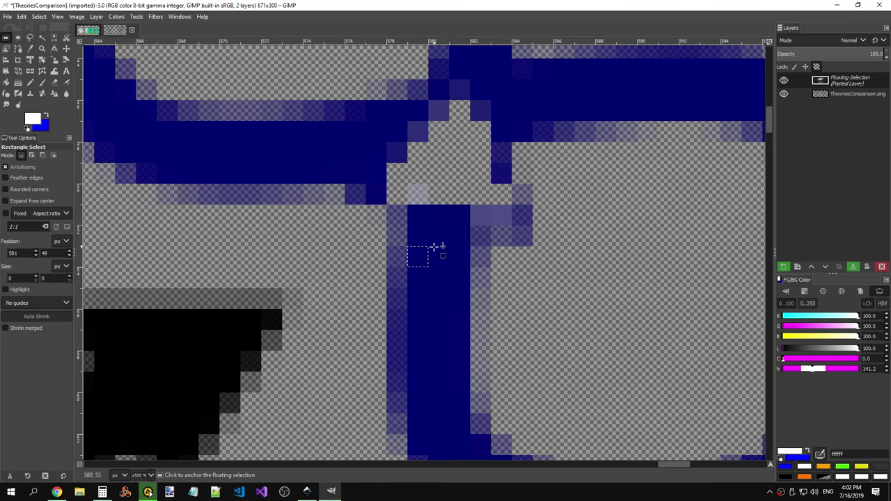
{"action": "mouse_move", "coordinate": [426, 255]}
{"action": "left_mouse_down"}
{"action": "mouse_move", "coordinate": [416, 194]}
{"action": "mouse_move", "coordinate": [481, 137]}
{"action": "left_mouse_up"}
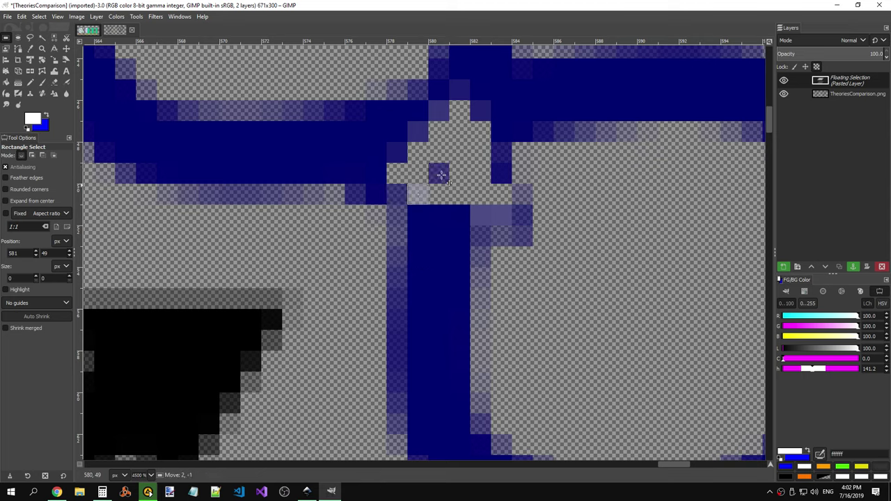
{"action": "left_click", "coordinate": [508, 204]}
{"action": "scroll", "coordinate": [509, 206], "scroll_direction": "down", "scroll_amount": 1}
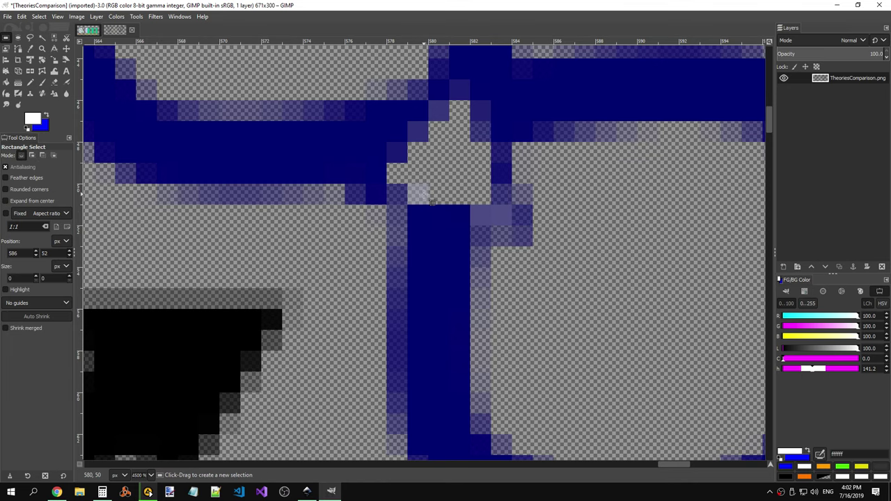
{"action": "scroll", "coordinate": [487, 209], "scroll_direction": "down", "scroll_amount": 3}
{"action": "scroll", "coordinate": [453, 195], "scroll_direction": "down", "scroll_amount": 2}
{"action": "scroll", "coordinate": [449, 254], "scroll_direction": "down", "scroll_amount": 2}
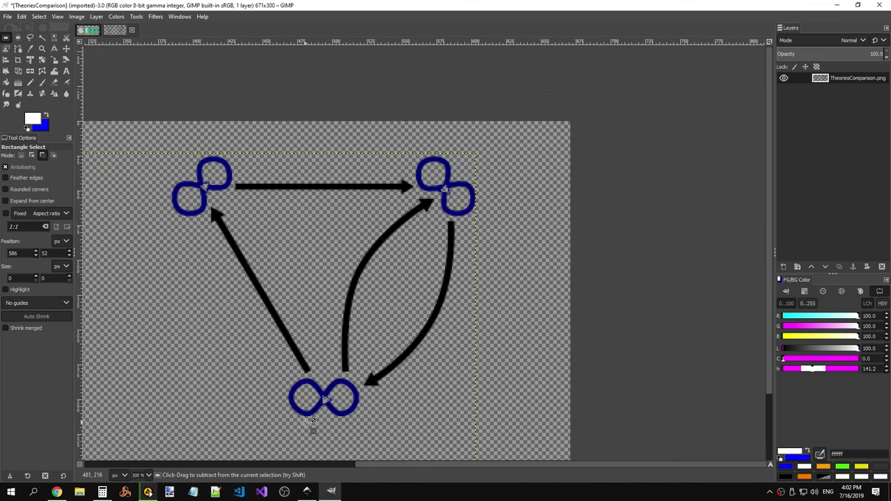
Step: Delete the two stray pale pixels at the bottom infinity crossing
{"action": "scroll", "coordinate": [309, 418], "scroll_direction": "up", "scroll_amount": 5}
{"action": "scroll", "coordinate": [342, 350], "scroll_direction": "up", "scroll_amount": 5}
{"action": "scroll", "coordinate": [364, 274], "scroll_direction": "up", "scroll_amount": 1}
{"action": "scroll", "coordinate": [364, 274], "scroll_direction": "down", "scroll_amount": 4}
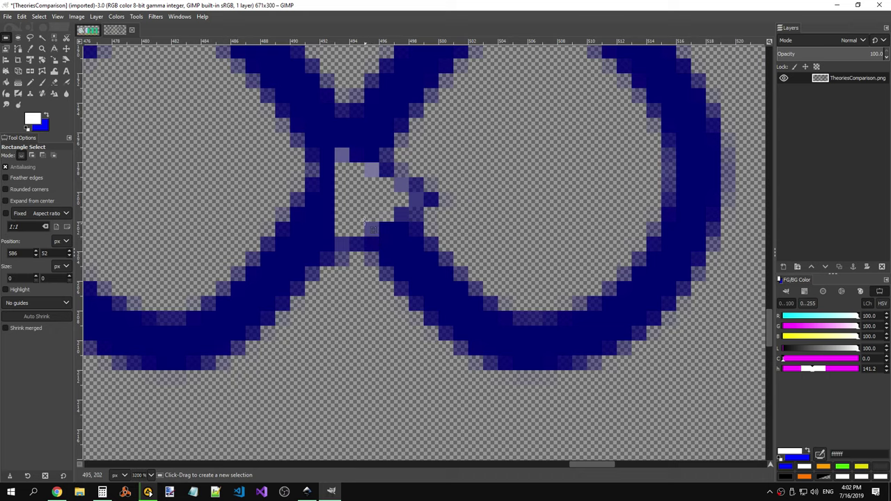
{"action": "left_click_drag", "start_coordinate": [363, 161], "coordinate": [410, 194]}
{"action": "key", "text": "Delete"}
{"action": "left_click_drag", "start_coordinate": [372, 232], "coordinate": [380, 237]}
{"action": "key", "text": "Delete"}
Step: Paste a blue pixel into the bottom crossing gap and anchor it
{"action": "left_click_drag", "start_coordinate": [335, 149], "coordinate": [350, 163]}
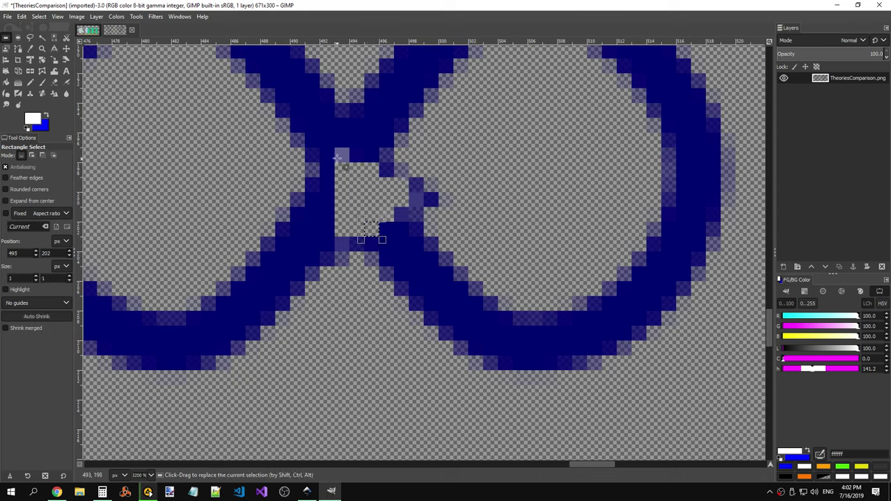
{"action": "key", "text": "Delete"}
{"action": "left_click", "coordinate": [369, 195]}
{"action": "key", "text": "ctrl+v"}
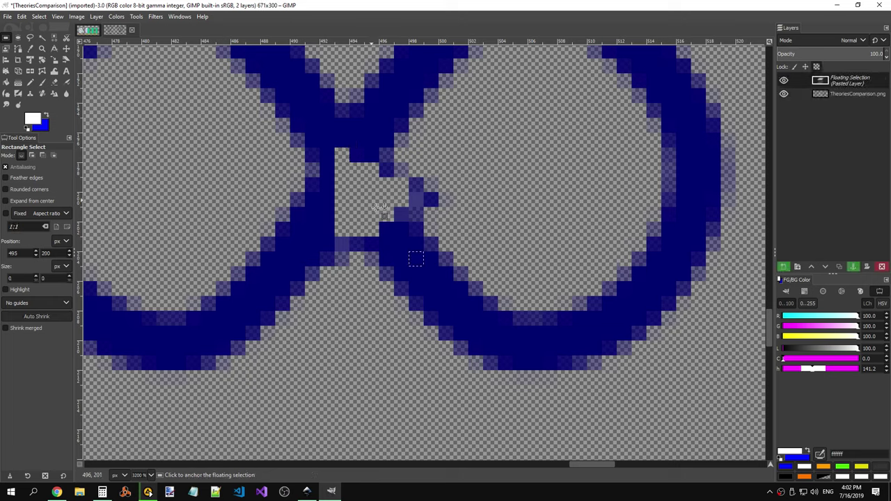
{"action": "mouse_move", "coordinate": [418, 256]}
{"action": "left_mouse_down"}
{"action": "mouse_move", "coordinate": [373, 229]}
{"action": "mouse_move", "coordinate": [363, 141]}
{"action": "left_mouse_up"}
{"action": "left_click_drag", "start_coordinate": [363, 174], "coordinate": [416, 202]}
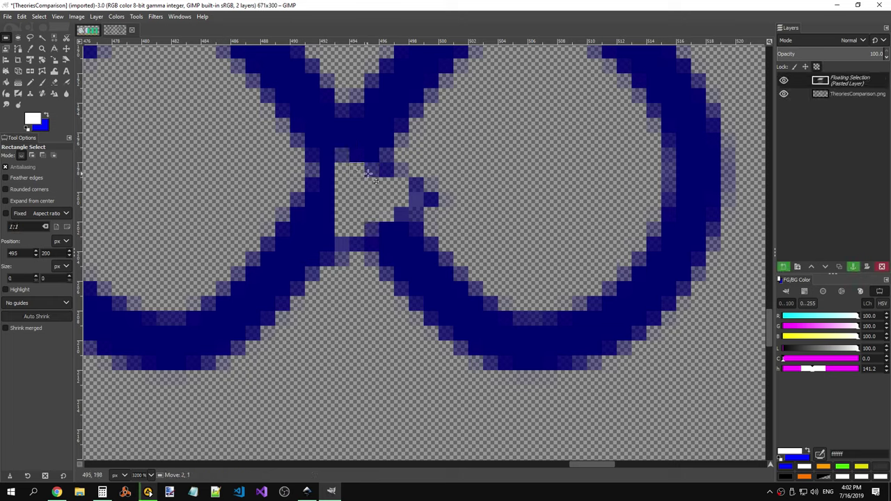
{"action": "left_click", "coordinate": [462, 204]}
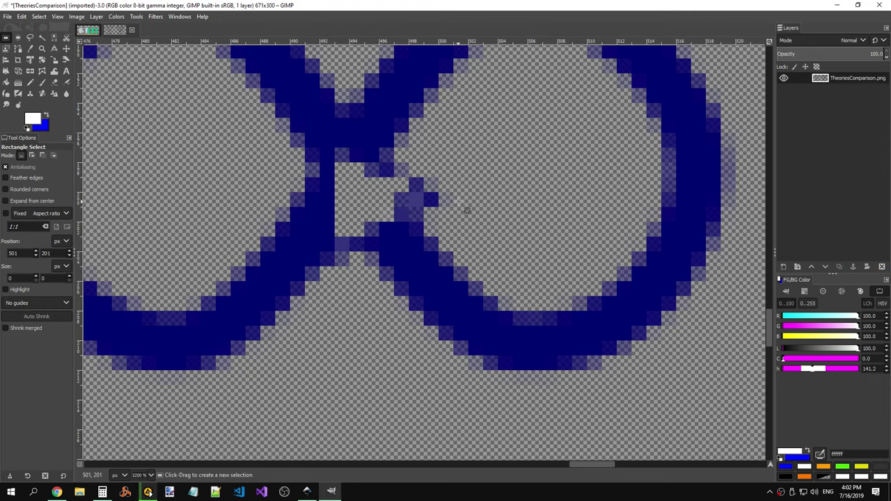
Step: Zoom out to view the whole Graph theory vs Links theory image
{"action": "scroll", "coordinate": [465, 209], "scroll_direction": "down", "scroll_amount": 7}
{"action": "scroll", "coordinate": [465, 209], "scroll_direction": "down", "scroll_amount": 4}
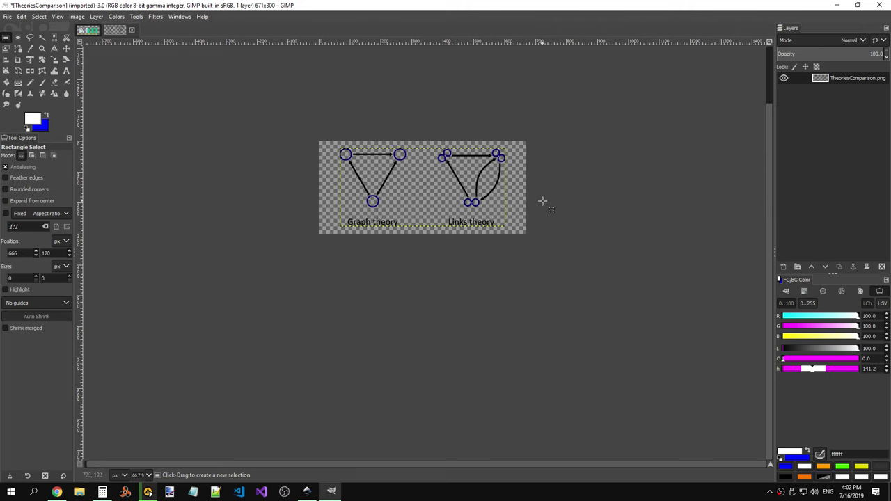
{"action": "key", "text": "ctrl"}
{"action": "scroll", "coordinate": [534, 211], "scroll_direction": "up", "scroll_amount": 1}
{"action": "scroll", "coordinate": [521, 211], "scroll_direction": "up", "scroll_amount": 1}
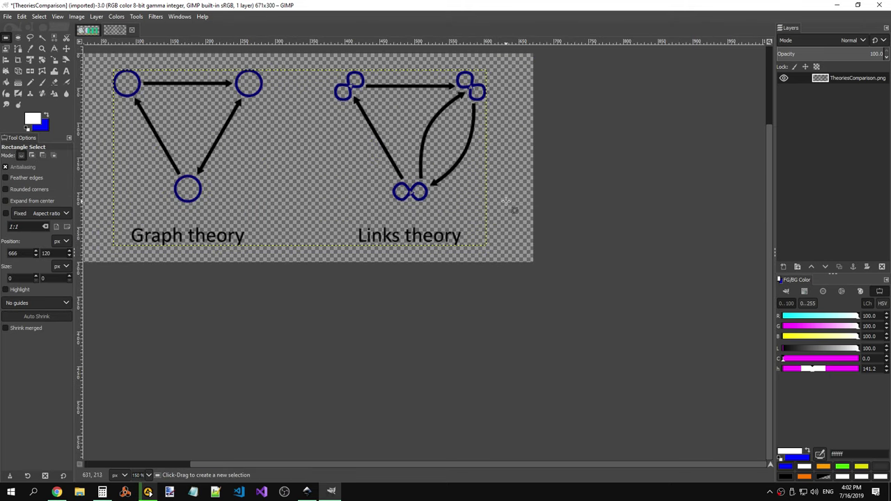
{"action": "scroll", "coordinate": [487, 171], "scroll_direction": "up", "scroll_amount": 1}
{"action": "scroll", "coordinate": [427, 243], "scroll_direction": "down", "scroll_amount": 3}
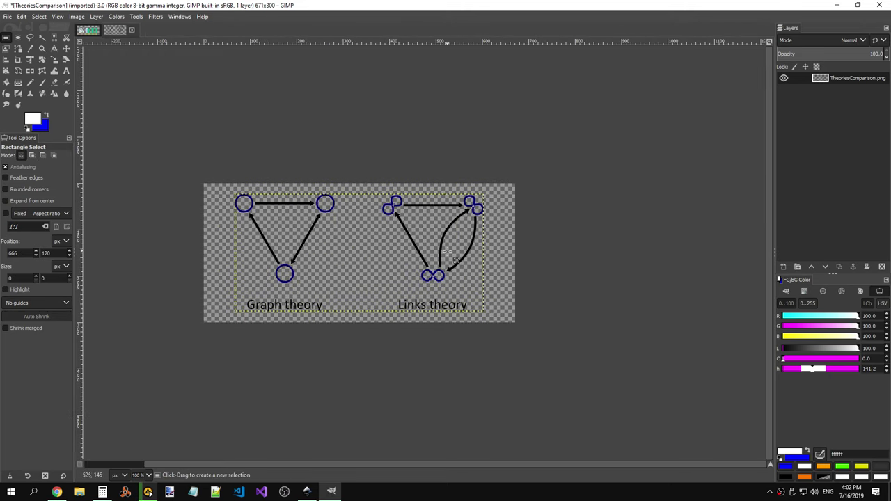
Step: Try Save As twice, browsing to the Desktop and file types, cancelling both
{"action": "left_click", "coordinate": [7, 17]}
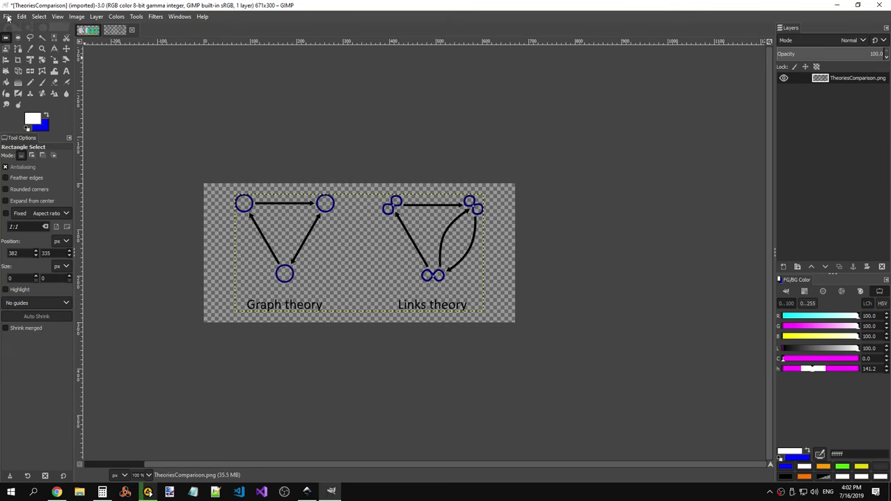
{"action": "left_click", "coordinate": [7, 17]}
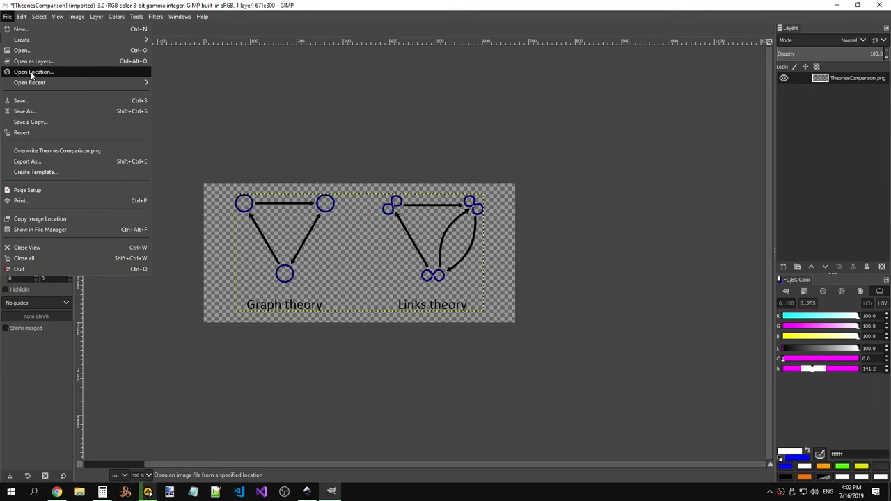
{"action": "left_click", "coordinate": [28, 111]}
{"action": "left_click", "coordinate": [149, 188]}
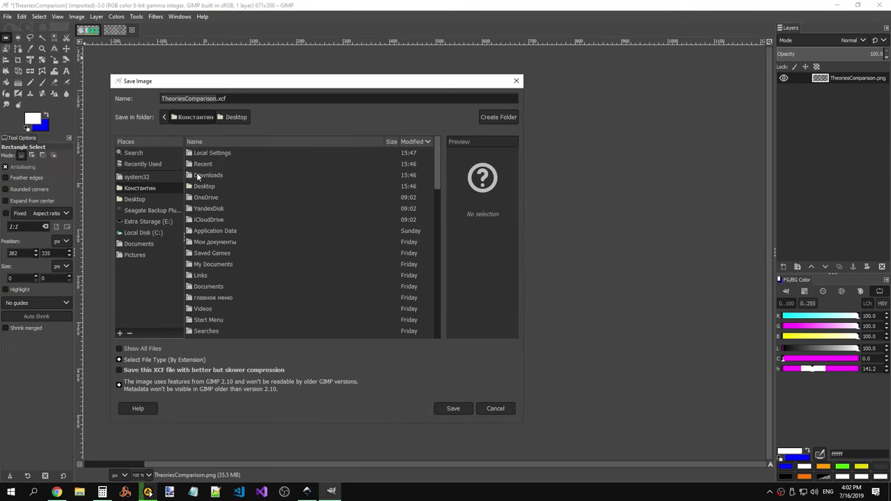
{"action": "left_click", "coordinate": [135, 200]}
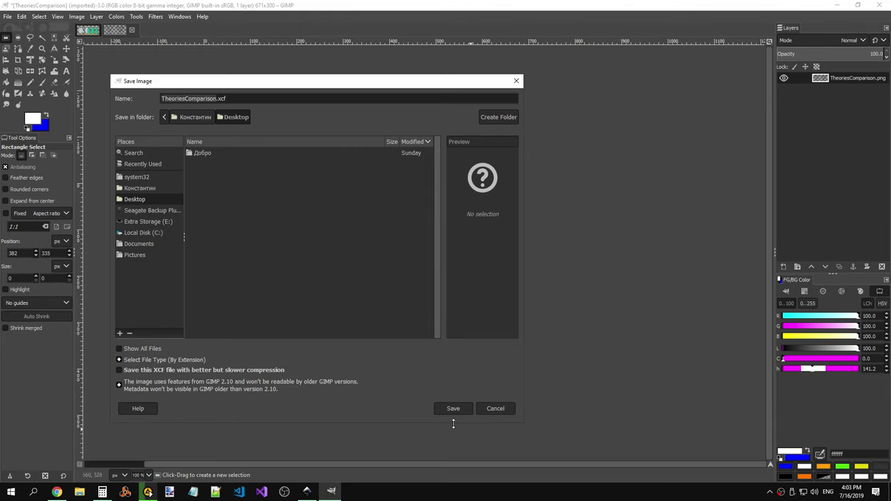
{"action": "left_click", "coordinate": [477, 409]}
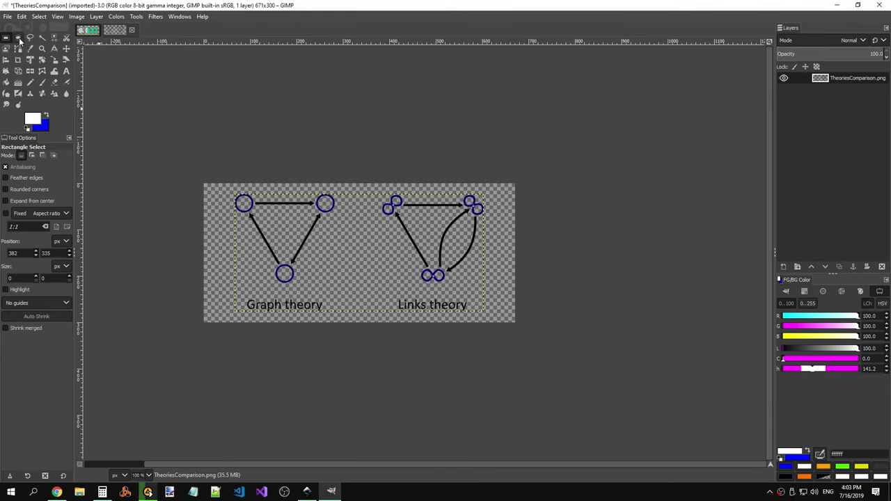
{"action": "left_click", "coordinate": [7, 16]}
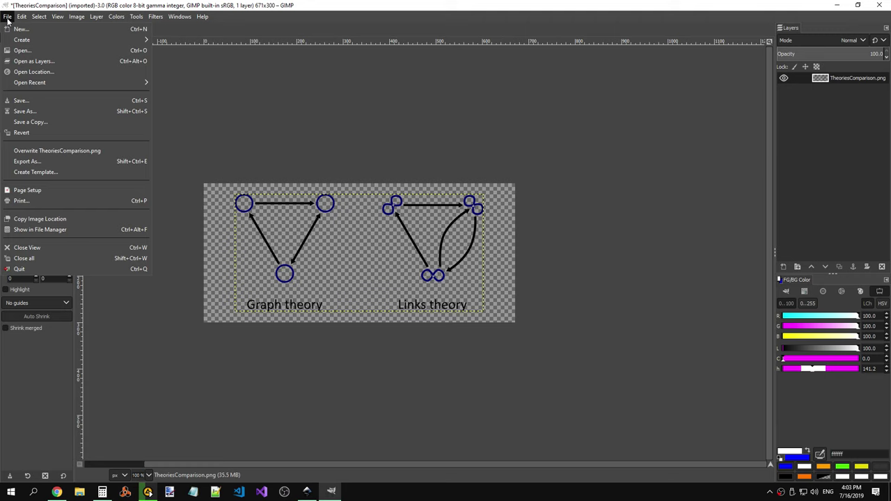
{"action": "left_click", "coordinate": [33, 113]}
{"action": "left_click", "coordinate": [133, 360]}
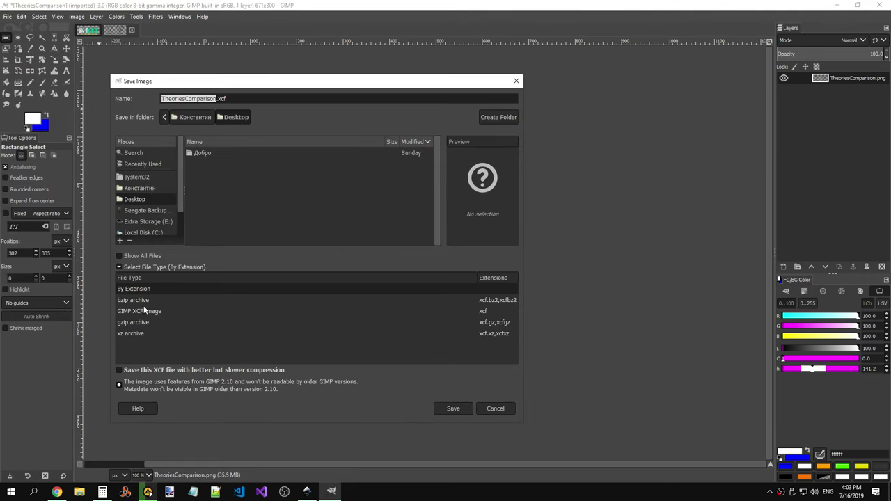
{"action": "left_click", "coordinate": [133, 269]}
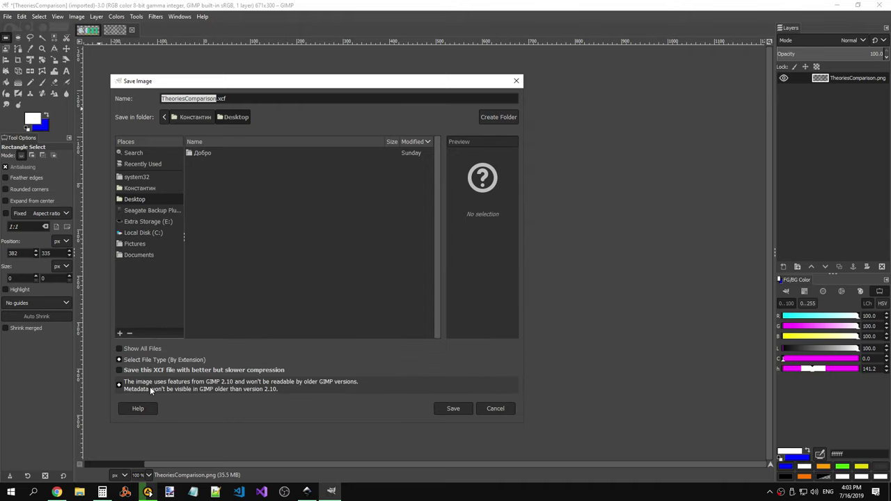
{"action": "left_click", "coordinate": [491, 413]}
Step: Start Export As and choose PNG image as the file type
{"action": "left_click", "coordinate": [7, 16]}
{"action": "left_click", "coordinate": [82, 161]}
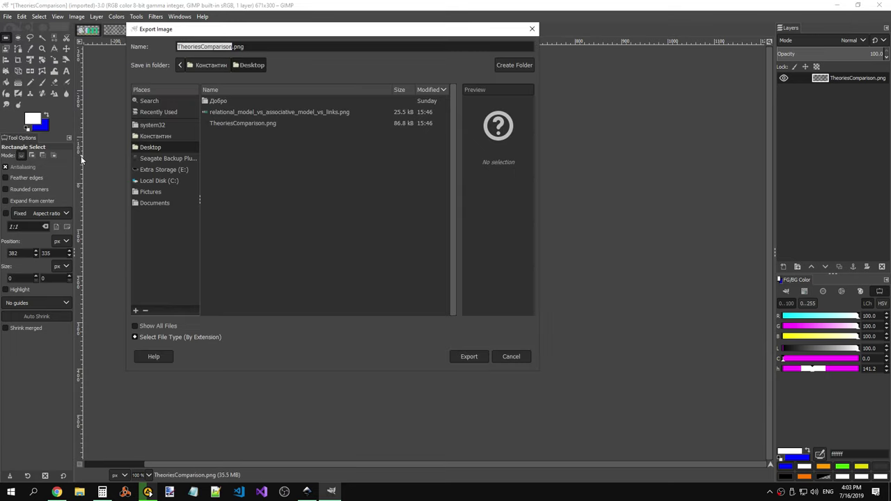
{"action": "left_click", "coordinate": [192, 337]}
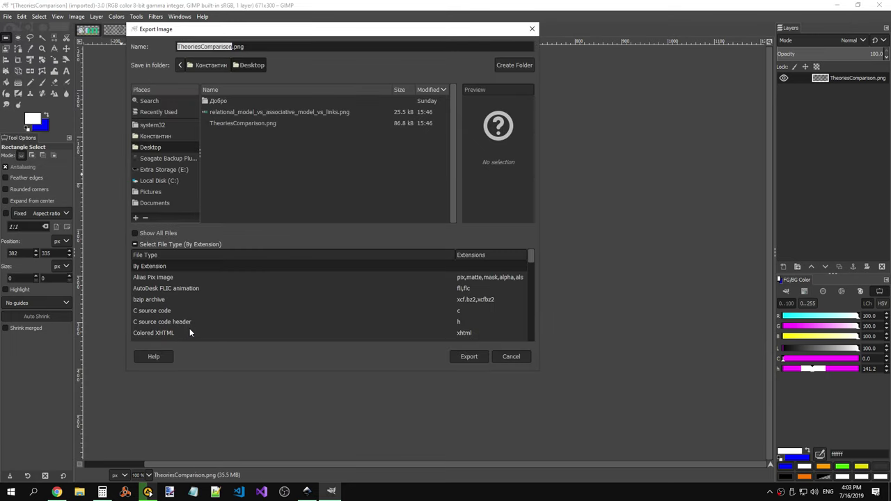
{"action": "scroll", "coordinate": [183, 276], "scroll_direction": "down", "scroll_amount": 3}
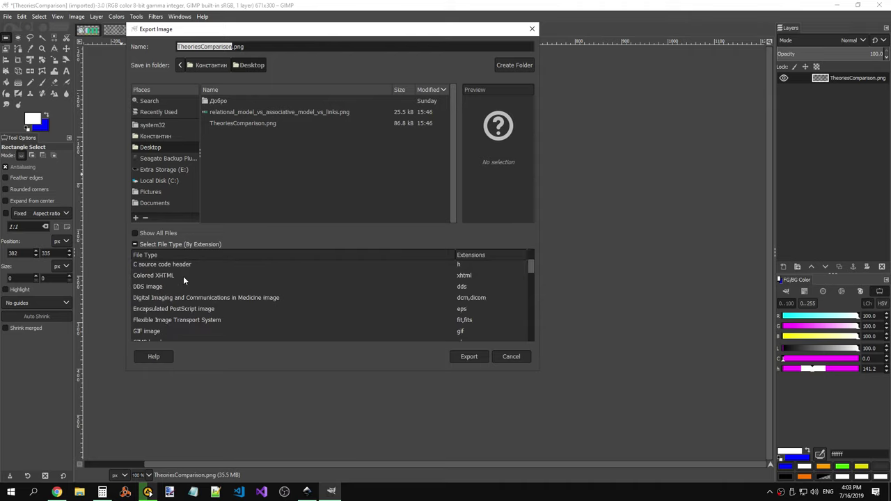
{"action": "scroll", "coordinate": [183, 277], "scroll_direction": "down", "scroll_amount": 2}
{"action": "scroll", "coordinate": [183, 277], "scroll_direction": "down", "scroll_amount": 3}
{"action": "scroll", "coordinate": [185, 279], "scroll_direction": "down", "scroll_amount": 2}
{"action": "scroll", "coordinate": [180, 282], "scroll_direction": "down", "scroll_amount": 1}
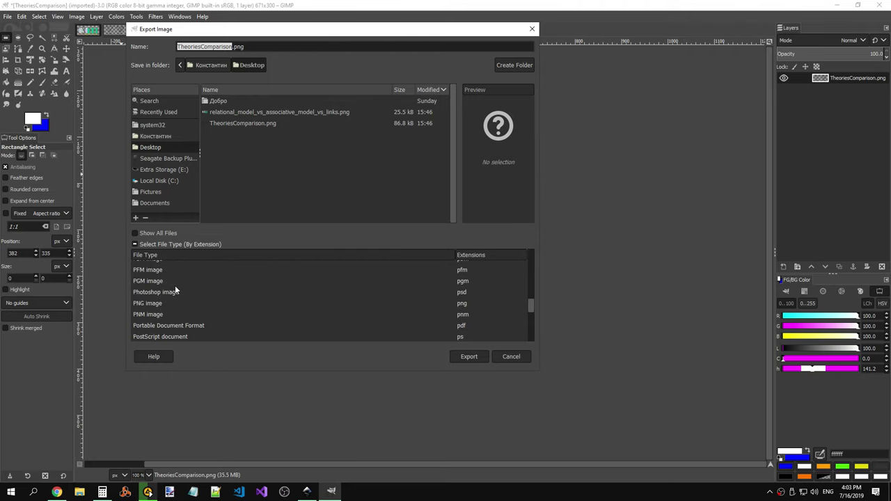
{"action": "left_click", "coordinate": [148, 304]}
Step: Export over TheoriesComparison.png on the Desktop, then quit GIMP discarding changes
{"action": "left_click", "coordinate": [479, 355]}
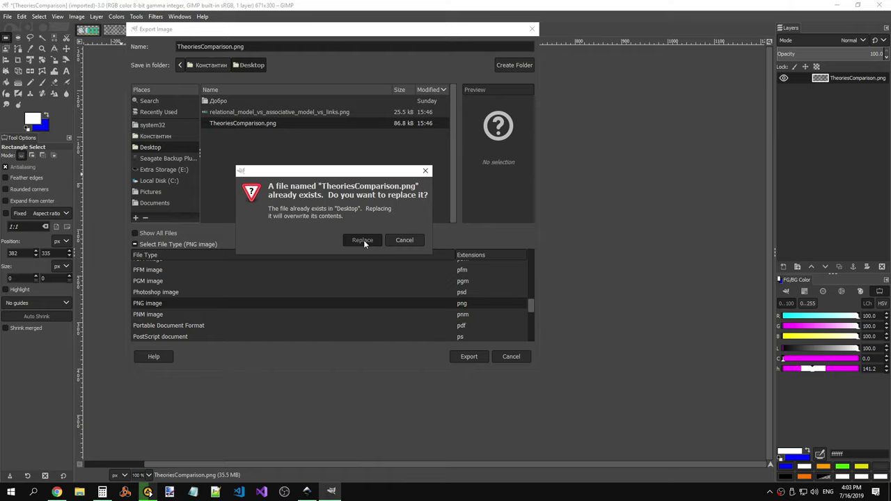
{"action": "left_click", "coordinate": [363, 241]}
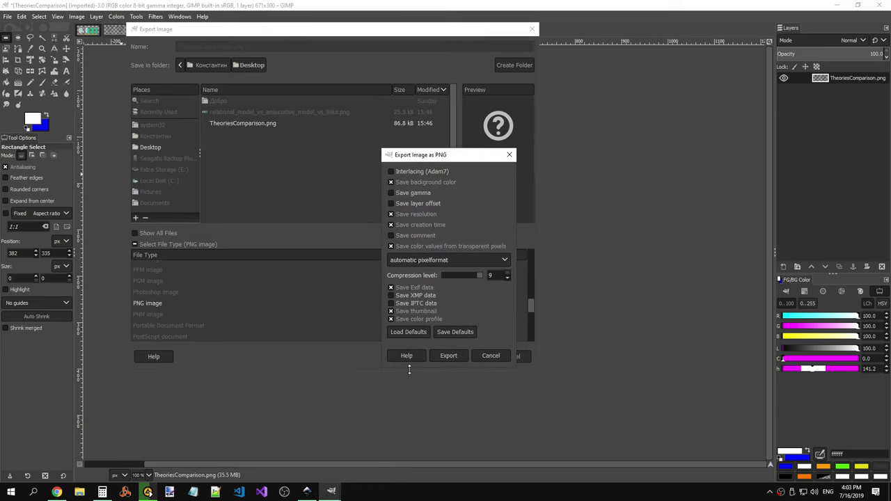
{"action": "left_click", "coordinate": [453, 356]}
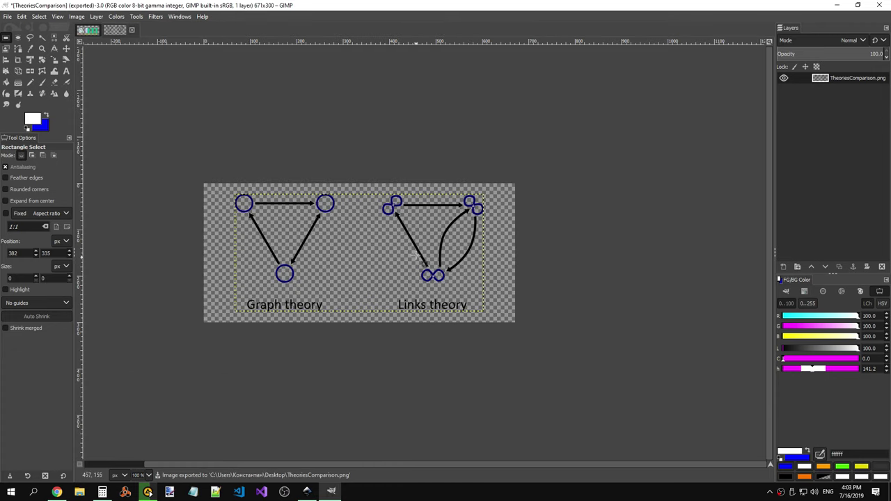
{"action": "left_click", "coordinate": [880, 5]}
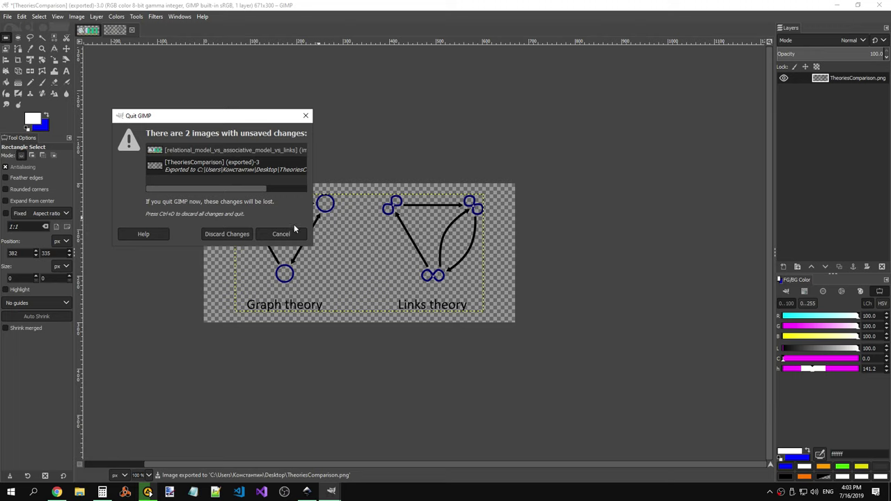
{"action": "left_click", "coordinate": [232, 234]}
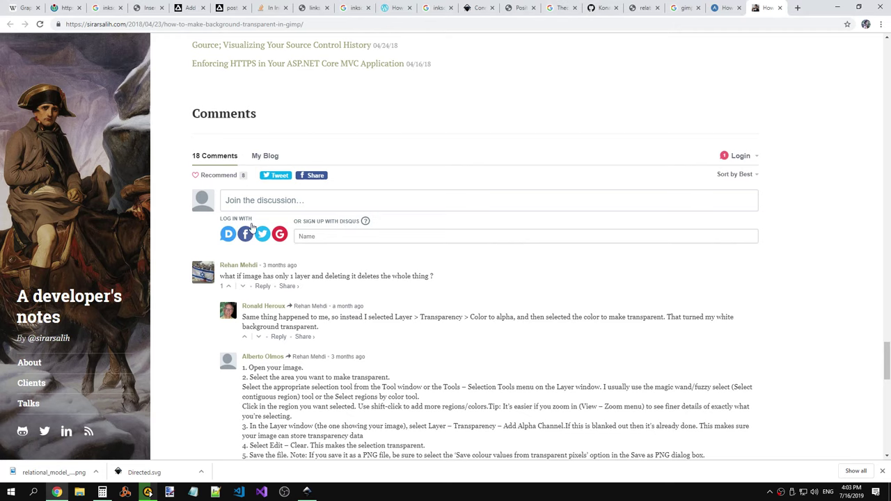
Step: Minimize the browser and Inkscape and close the calculator to reveal the desktop
{"action": "left_click", "coordinate": [838, 7]}
{"action": "left_click", "coordinate": [843, 85]}
{"action": "left_click", "coordinate": [841, 5]}
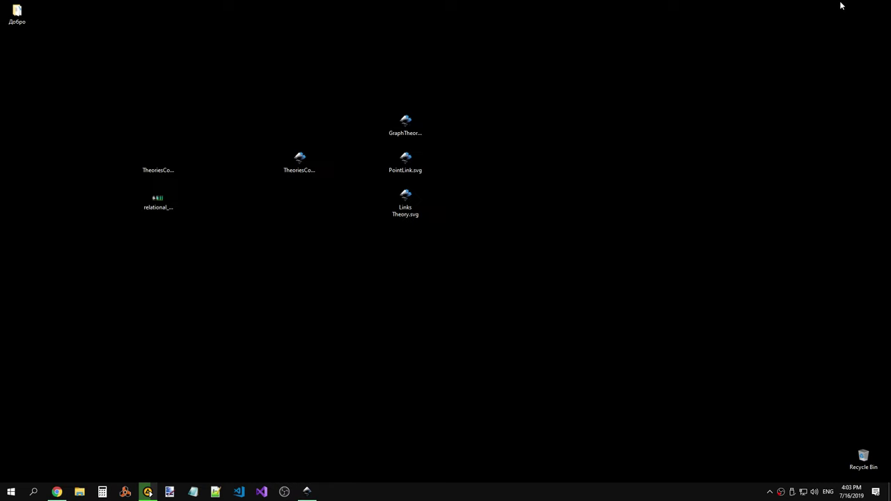
Step: Rename TheoriesComparison.png to theories_comparison.png
{"action": "right_click", "coordinate": [164, 168]}
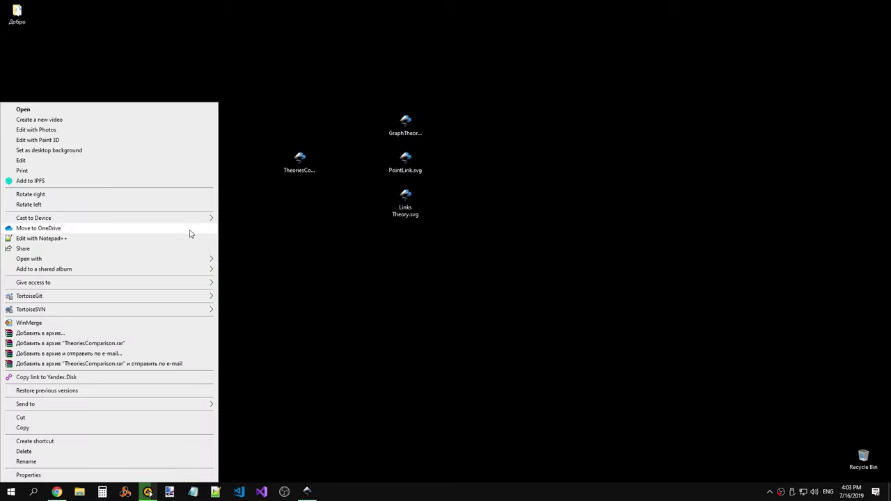
{"action": "left_click", "coordinate": [26, 462]}
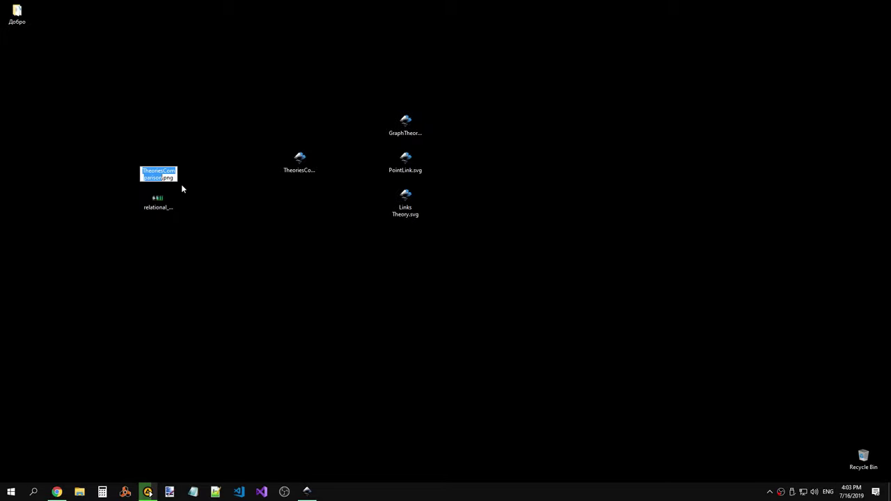
{"action": "key", "text": "Home"}
{"action": "key", "text": "Delete"}
{"action": "type", "text": "t"}
{"action": "type", "text": "_"}
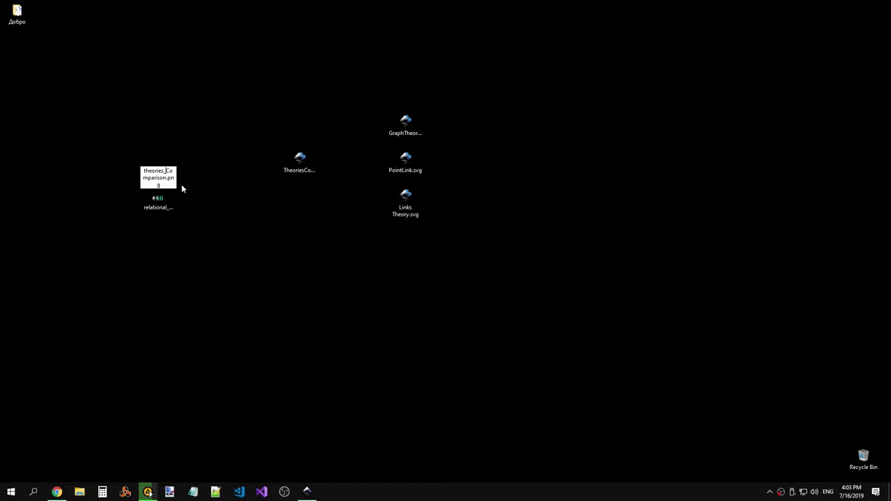
{"action": "key", "text": "Delete"}
{"action": "type", "text": "c"}
{"action": "key", "text": "Return"}
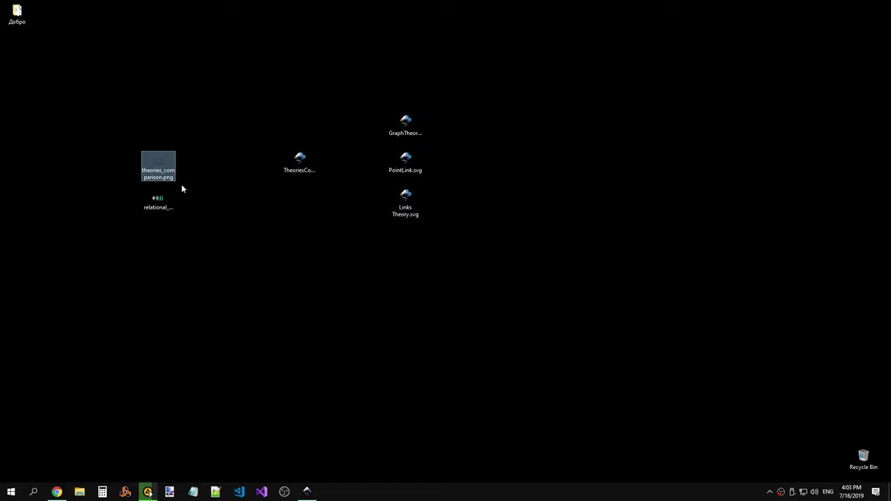
Step: Rename TheoriesComparison.svg to theories_comparison.svg
{"action": "left_click", "coordinate": [294, 173]}
{"action": "key", "text": "F2"}
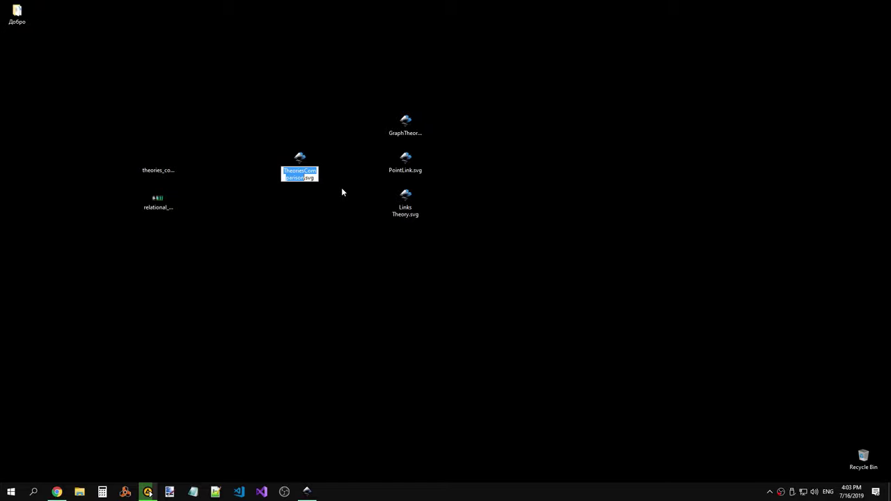
{"action": "key", "text": "Right"}
{"action": "key", "text": "Home"}
{"action": "key", "text": "Delete"}
{"action": "type", "text": "t"}
{"action": "key", "text": "Right"}
{"action": "key", "text": "Right"}
{"action": "key", "text": "Right"}
{"action": "type", "text": "_"}
{"action": "key", "text": "Right"}
{"action": "key", "text": "BackSpace"}
{"action": "type", "text": "c"}
{"action": "key", "text": "Return"}
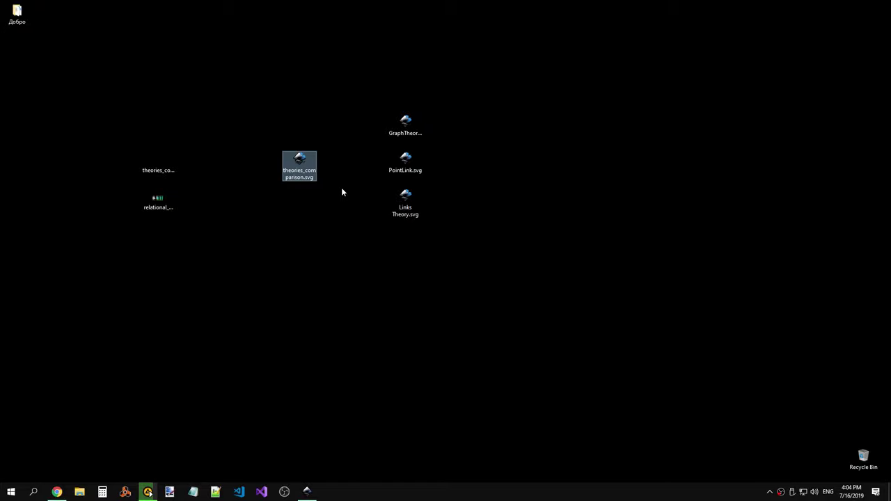
Step: Rename GraphTheory.svg to graph_theory.svg and PointLink.svg to point_link.svg
{"action": "left_click", "coordinate": [410, 134]}
{"action": "key", "text": "F2"}
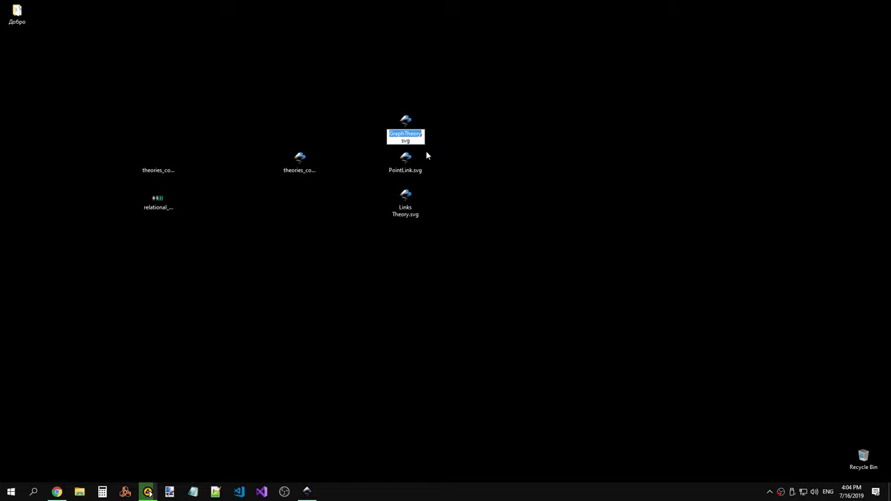
{"action": "key", "text": "BackSpace"}
{"action": "type", "text": "gg"}
{"action": "type", "text": "_"}
{"action": "key", "text": "Return"}
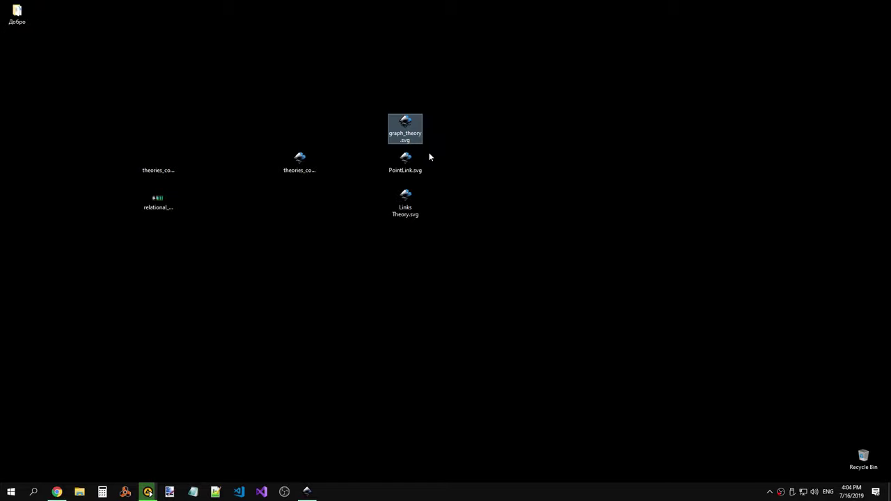
{"action": "left_click", "coordinate": [411, 169]}
{"action": "left_click", "coordinate": [411, 168]}
{"action": "type", "text": "p"}
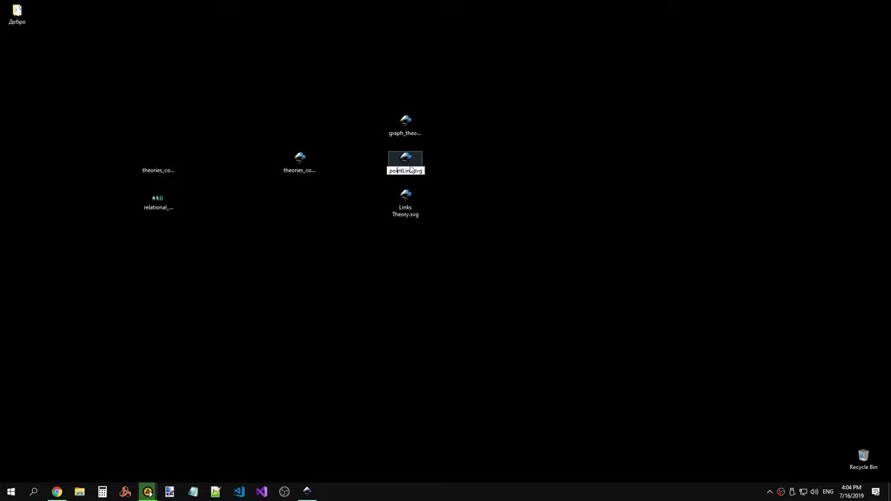
{"action": "type", "text": "_"}
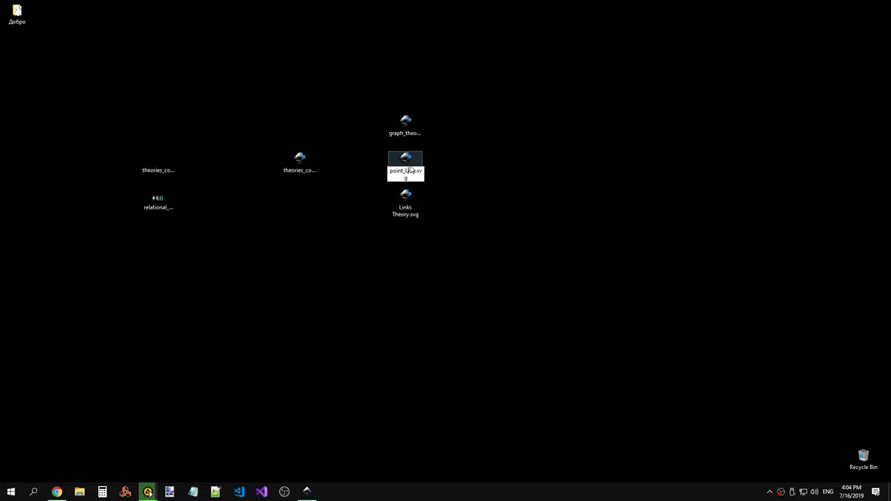
{"action": "key", "text": "Delete"}
{"action": "type", "text": "l"}
{"action": "key", "text": "Return"}
Step: Rename Links Theory.svg to links_theory.svg, then select theories_comparison.svg
{"action": "key", "text": "Down"}
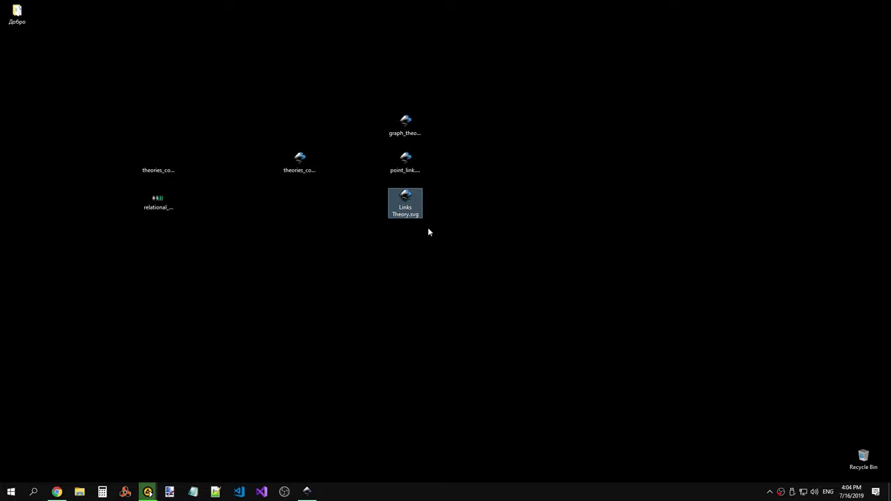
{"action": "key", "text": "F2"}
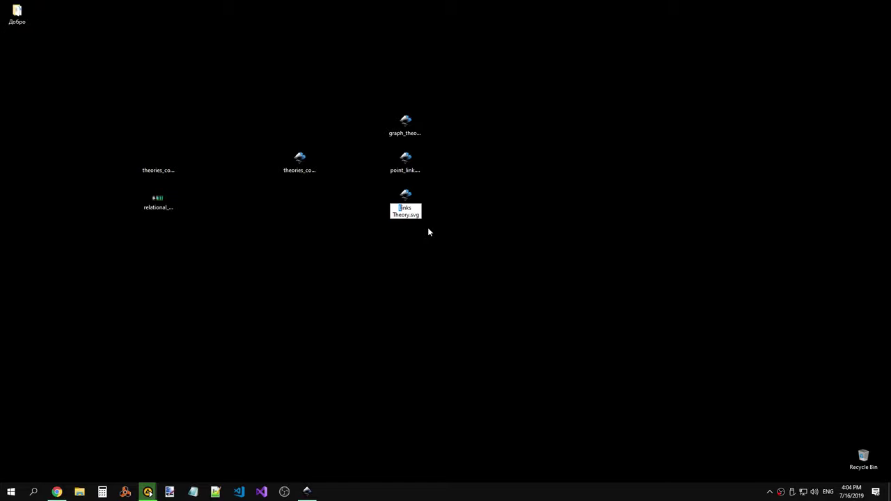
{"action": "type", "text": "l"}
{"action": "type", "text": "t"}
{"action": "type", "text": "_"}
{"action": "key", "text": "Return"}
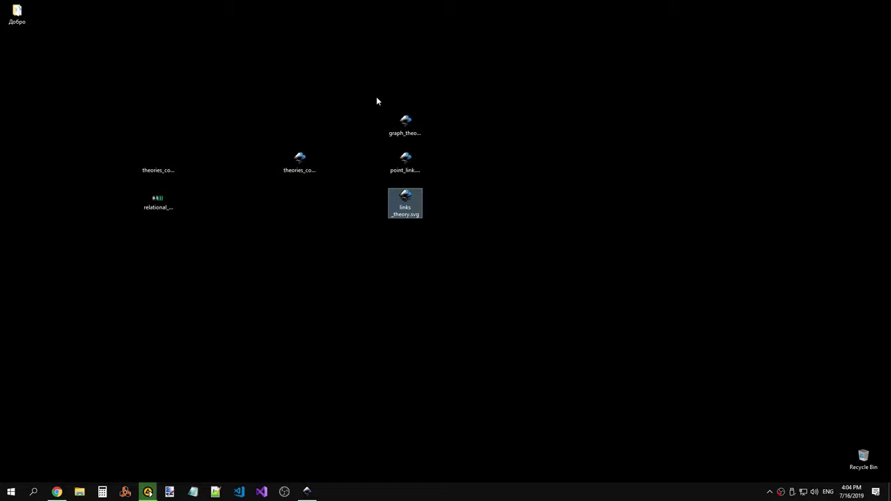
{"action": "left_click_drag", "start_coordinate": [376, 101], "coordinate": [460, 243]}
{"action": "left_click", "coordinate": [304, 158]}
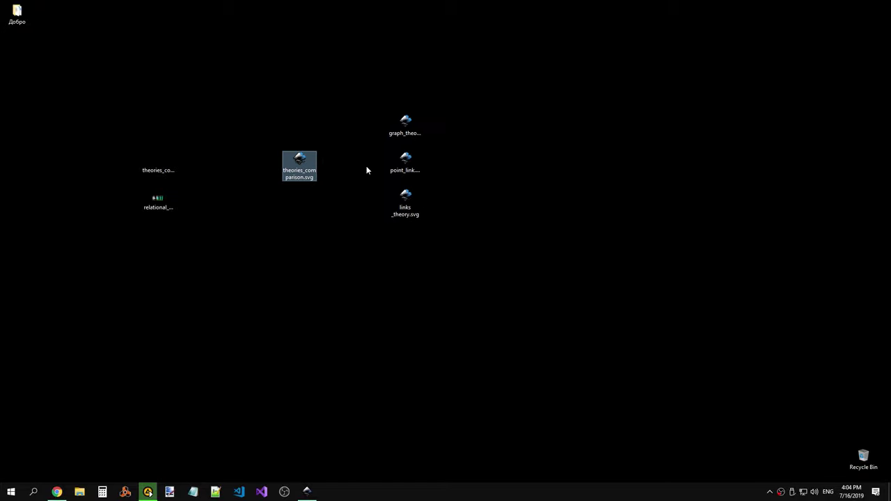
Step: Open theories_comparison.svg in Inkscape and retype the Graph theory caption as Теория графов
{"action": "double_click", "coordinate": [305, 177]}
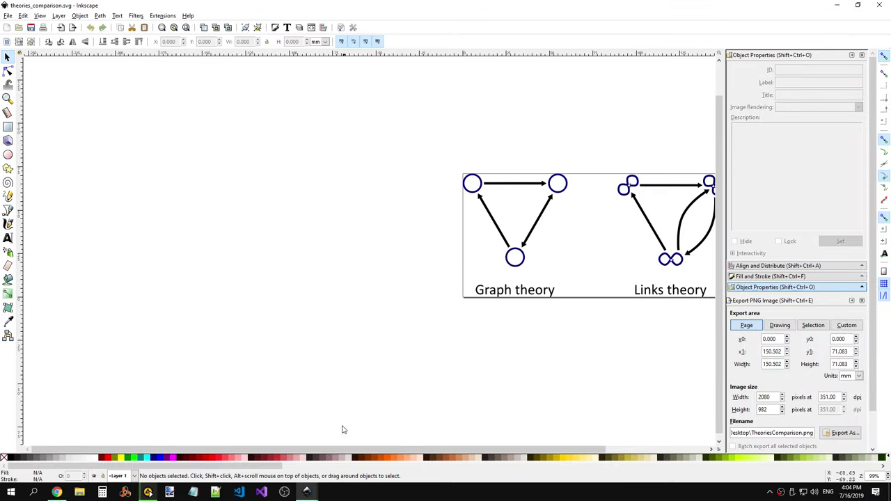
{"action": "left_click_drag", "start_coordinate": [527, 449], "coordinate": [617, 448]}
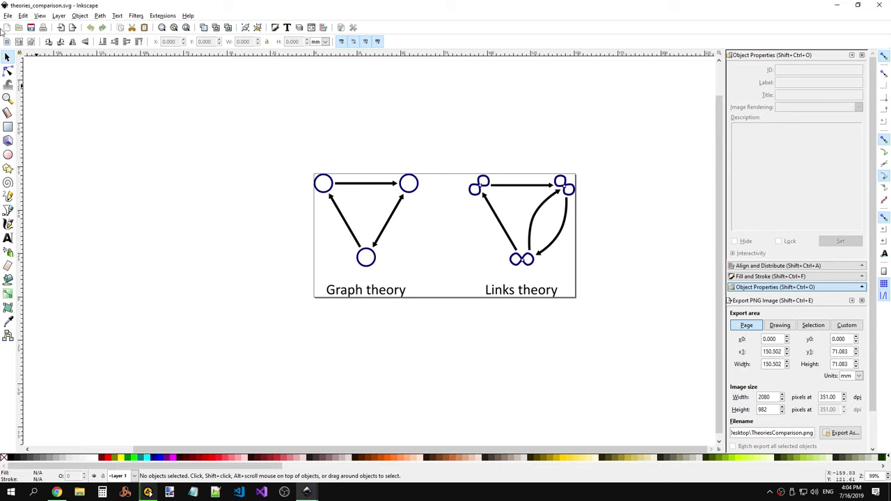
{"action": "left_click", "coordinate": [369, 292]}
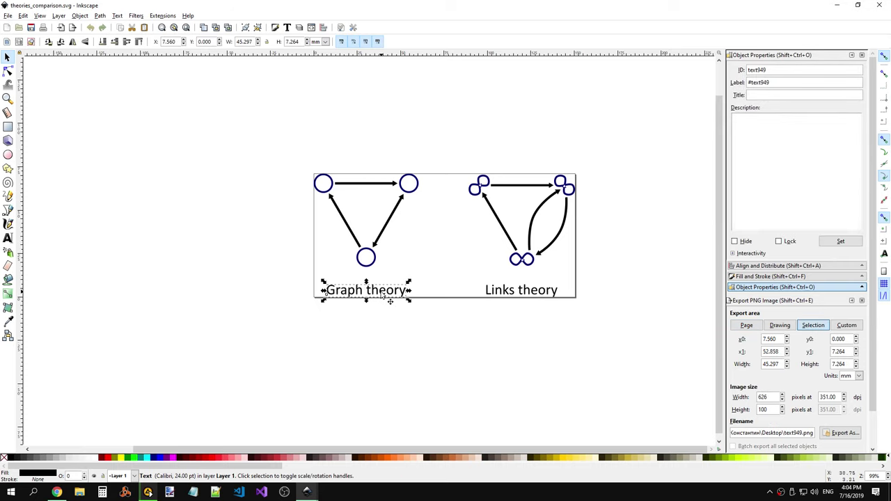
{"action": "double_click", "coordinate": [384, 295]}
{"action": "triple_click", "coordinate": [381, 294]}
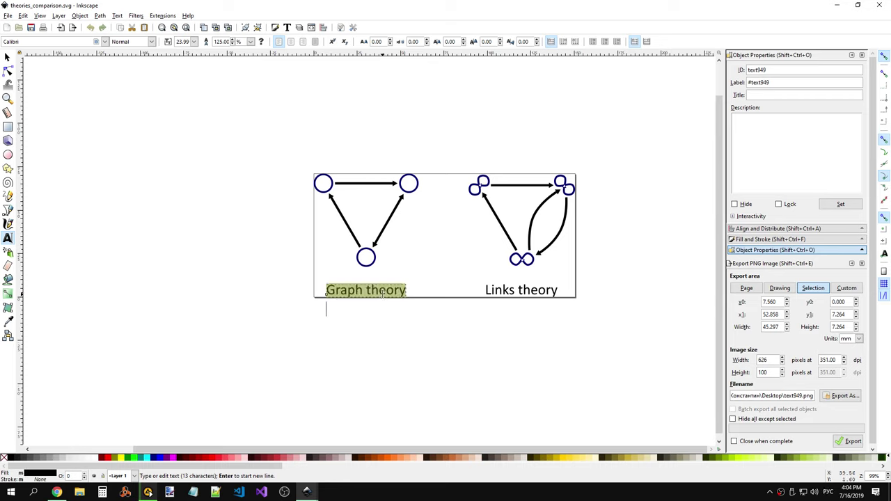
{"action": "type", "text": "Теория гра"}
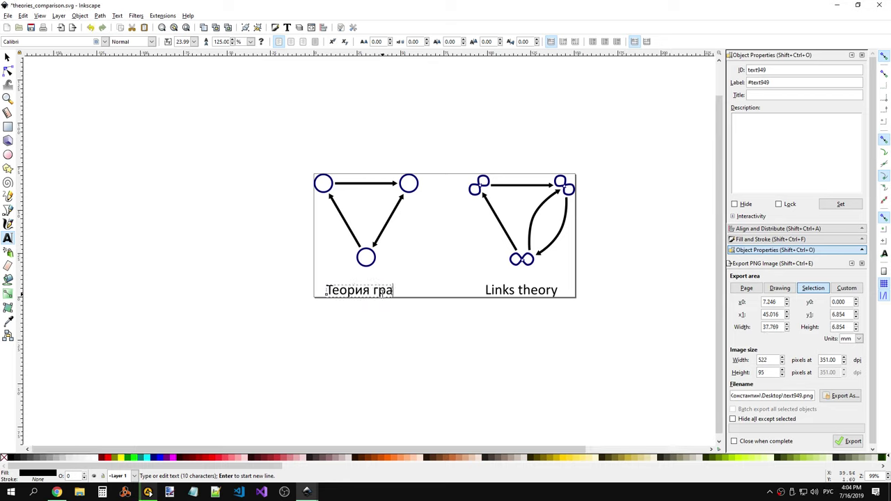
{"action": "type", "text": "фов"}
Step: Undo the Russian relabel so the caption reads Graph theory, and return to the Selector tool
{"action": "double_click", "coordinate": [500, 291]}
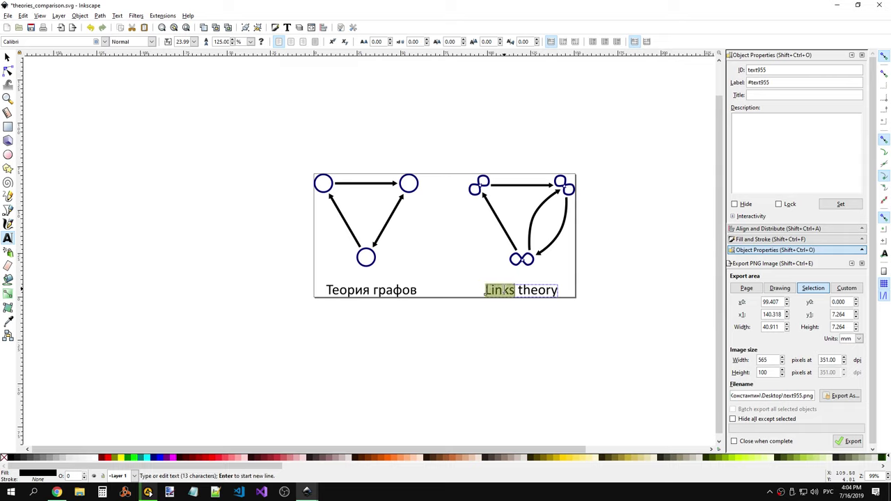
{"action": "left_click", "coordinate": [522, 317]}
{"action": "key", "text": "ctrl+z"}
{"action": "key", "text": "ctrl+z"}
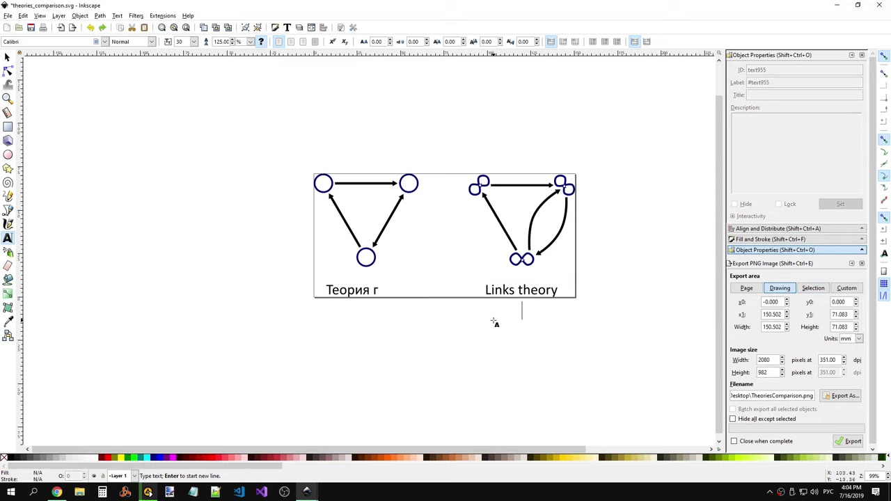
{"action": "key", "text": "ctrl+z"}
{"action": "key", "text": "ctrl+z"}
{"action": "key", "text": "ctrl+z"}
{"action": "key", "text": "ctrl+z"}
{"action": "key", "text": "ctrl+z"}
{"action": "key", "text": "ctrl+z"}
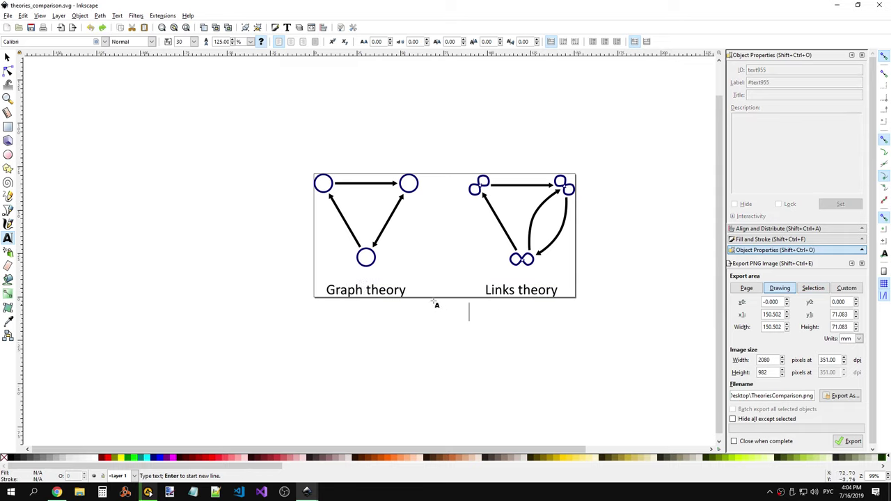
{"action": "left_click", "coordinate": [402, 367]}
{"action": "key", "text": "F1"}
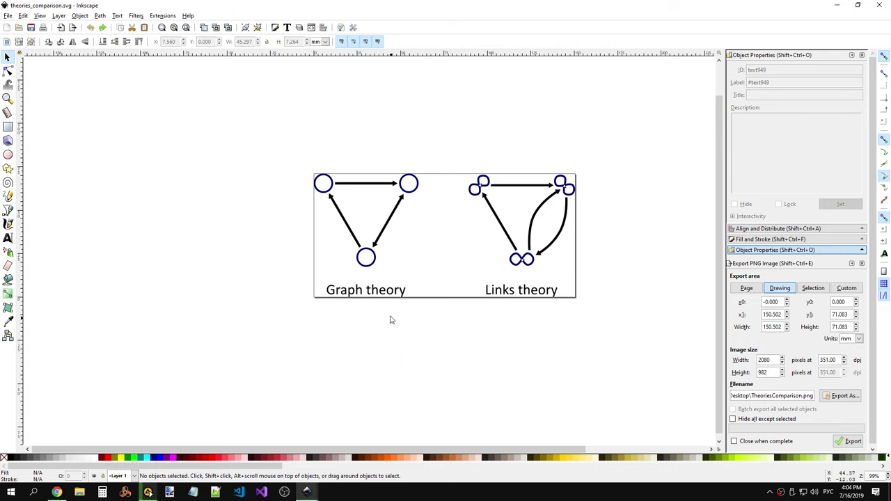
{"action": "left_click", "coordinate": [380, 292]}
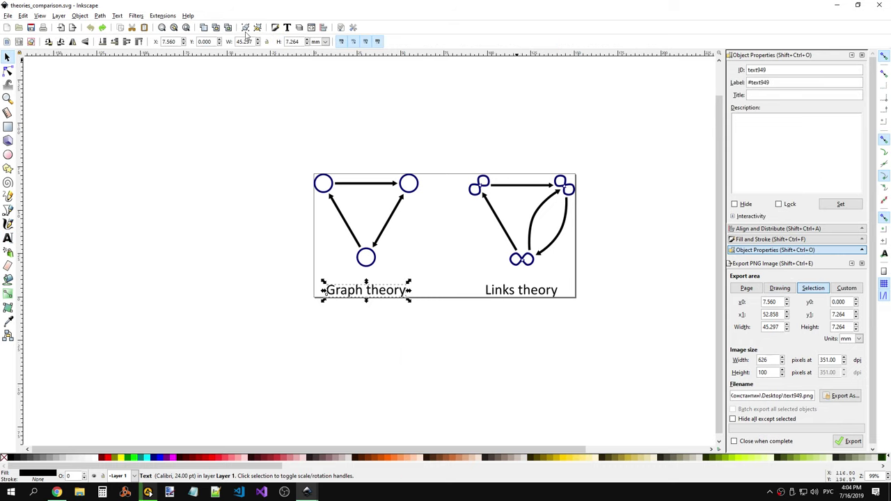
Step: Add a new layer named Russian text
{"action": "left_click", "coordinate": [135, 14]}
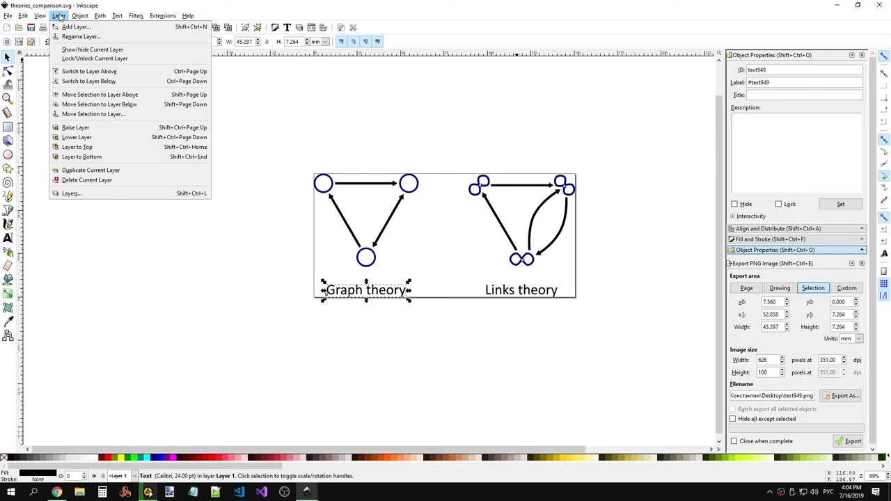
{"action": "left_click", "coordinate": [75, 26]}
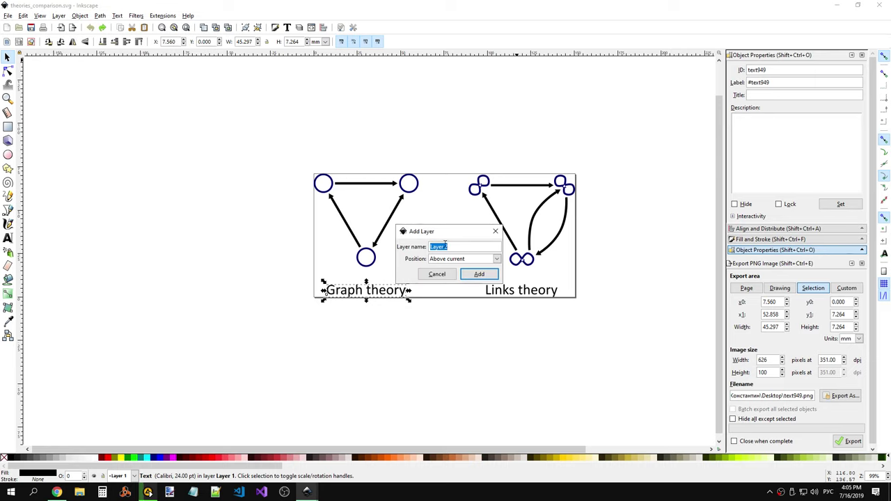
{"action": "type", "text": "K"}
{"action": "left_click", "coordinate": [468, 272]}
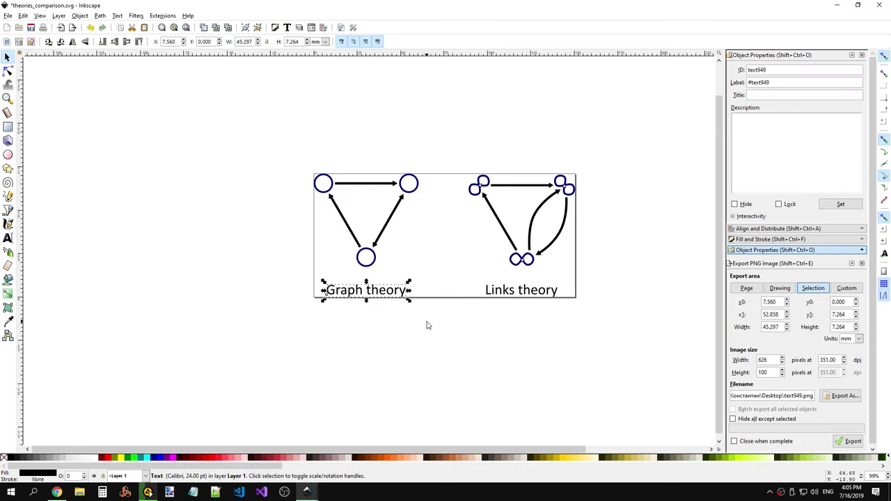
Step: Paste a copy of the Graph theory caption below the drawing and dock the Layers panel
{"action": "key", "text": "ctrl+v"}
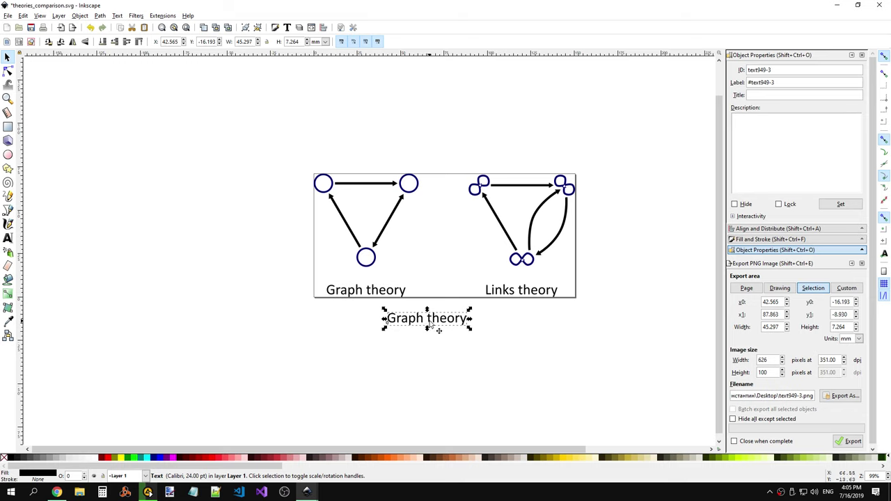
{"action": "double_click", "coordinate": [431, 323]}
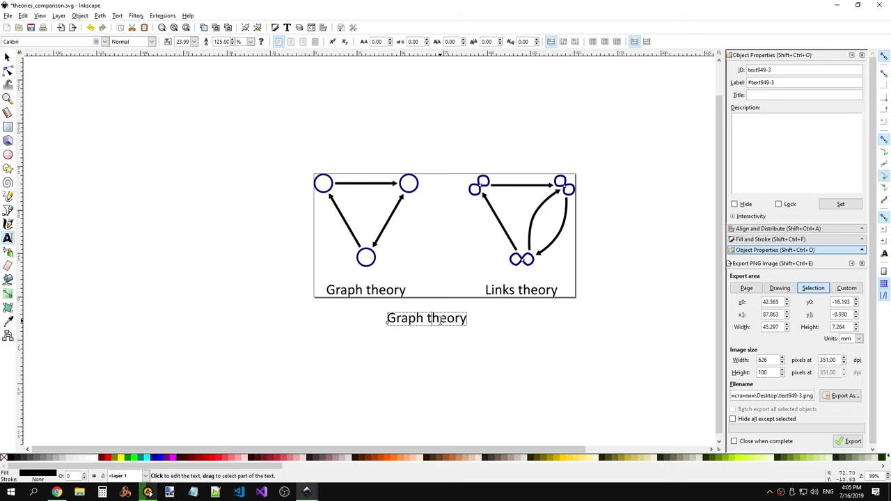
{"action": "left_click", "coordinate": [771, 239]}
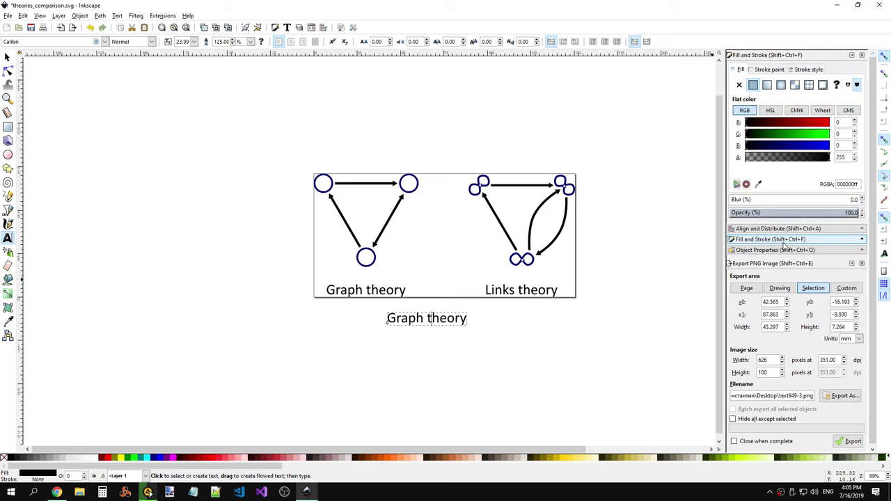
{"action": "left_click", "coordinate": [779, 228]}
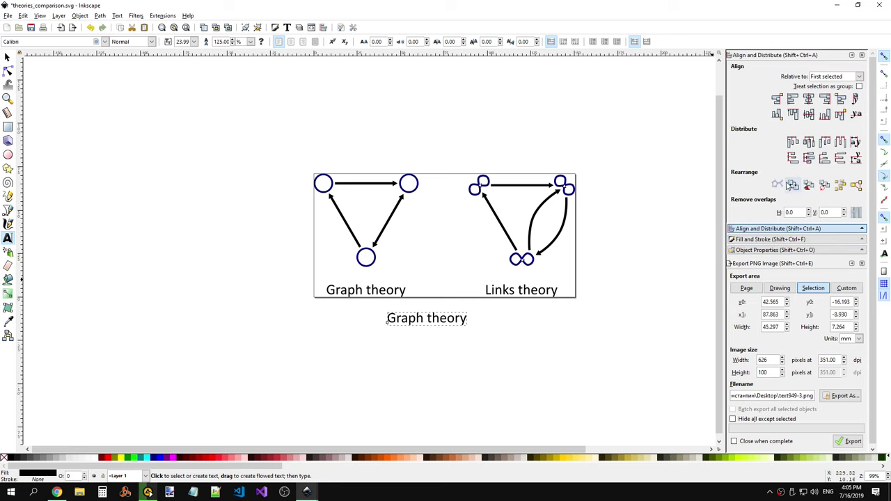
{"action": "left_click", "coordinate": [59, 15]}
{"action": "left_click", "coordinate": [90, 191]}
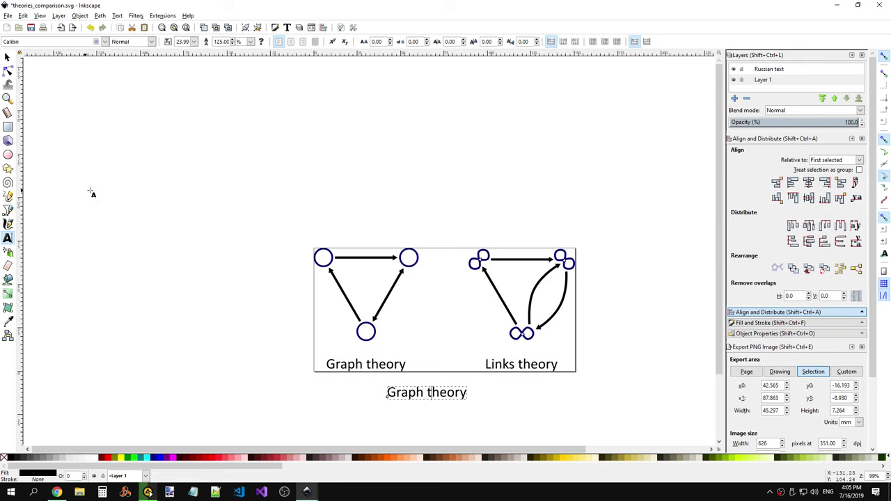
{"action": "left_click", "coordinate": [773, 69]}
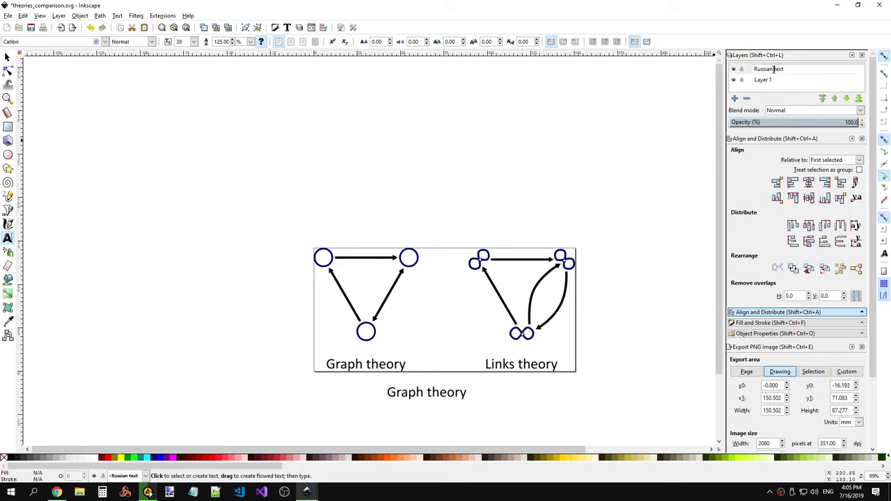
{"action": "left_click", "coordinate": [474, 394]}
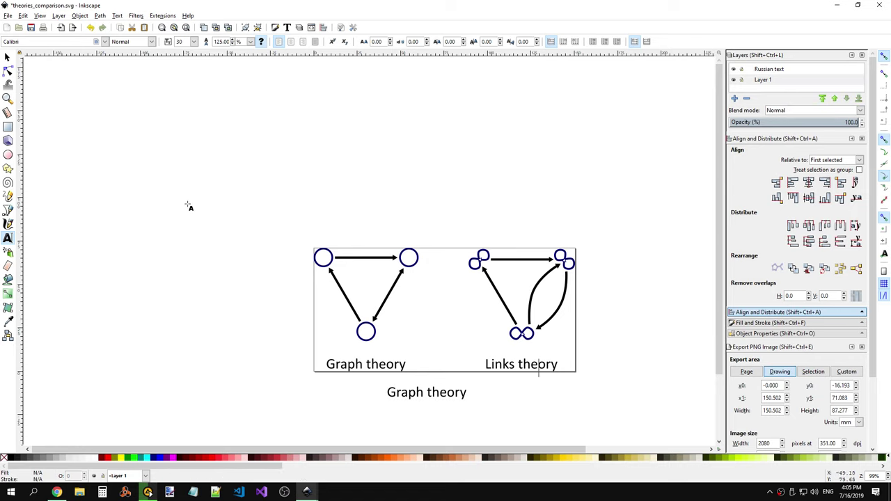
{"action": "left_click", "coordinate": [7, 57]}
Step: Copy both captions onto the Russian text layer and place the copies below the originals
{"action": "left_click_drag", "start_coordinate": [330, 371], "coordinate": [509, 415]}
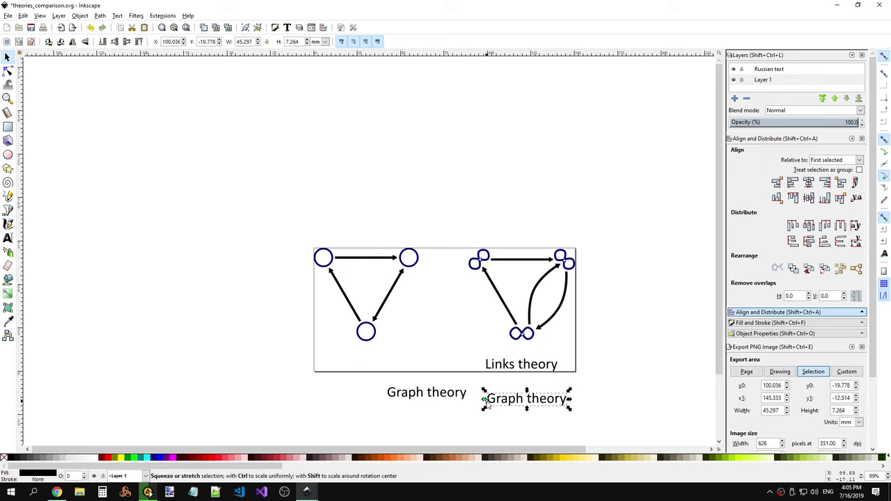
{"action": "key", "text": "ctrl+z"}
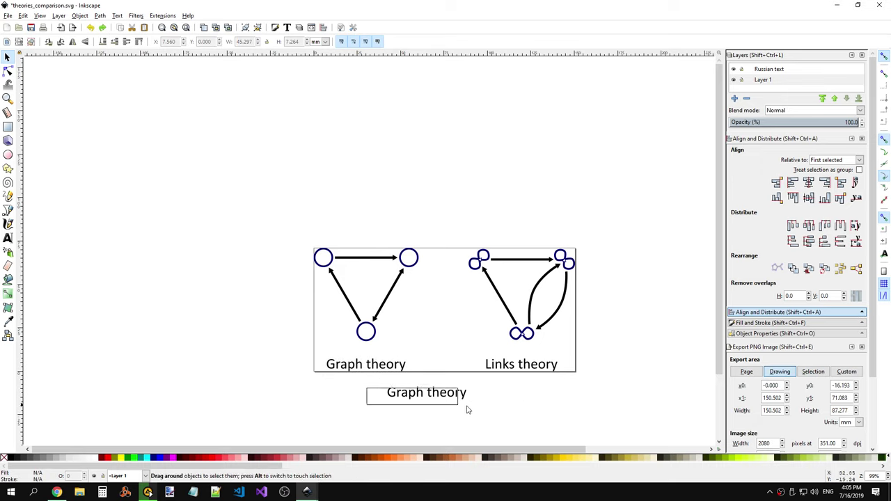
{"action": "left_click_drag", "start_coordinate": [368, 385], "coordinate": [460, 406]}
{"action": "left_click", "coordinate": [460, 398]}
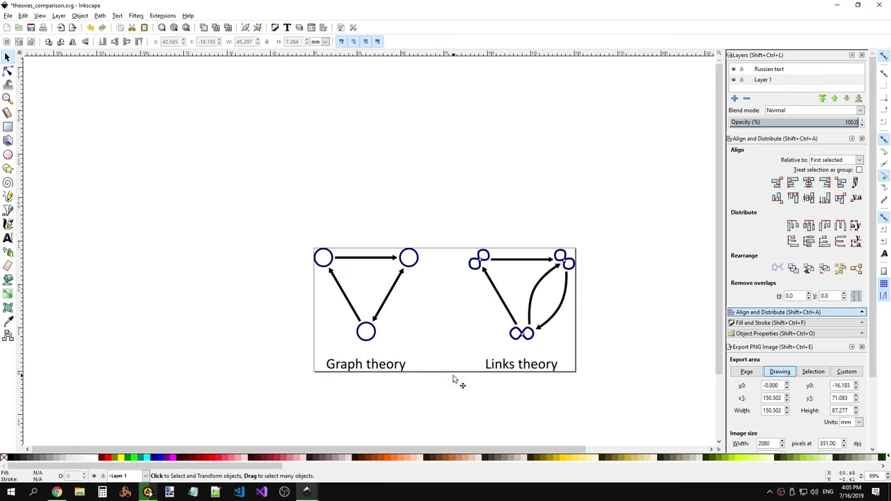
{"action": "mouse_move", "coordinate": [322, 350]}
{"action": "left_mouse_down"}
{"action": "mouse_move", "coordinate": [571, 372]}
{"action": "mouse_move", "coordinate": [574, 387]}
{"action": "left_mouse_up"}
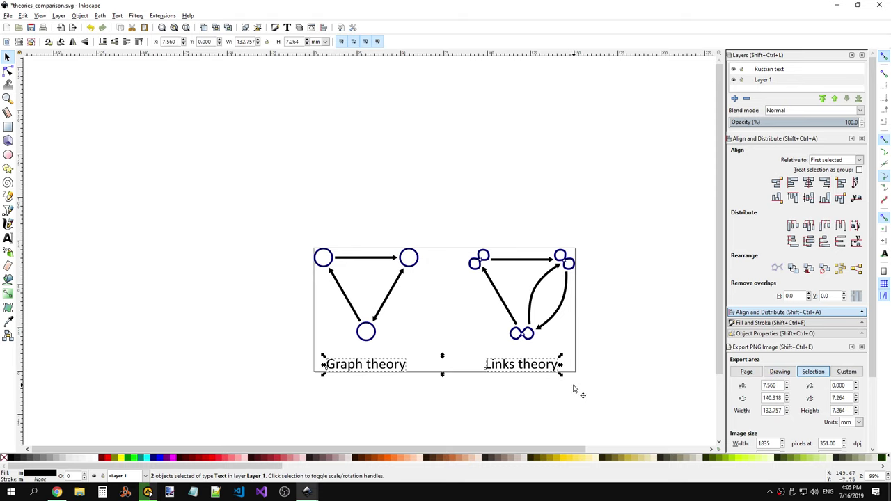
{"action": "key", "text": "ctrl+c"}
{"action": "left_click", "coordinate": [769, 69]}
{"action": "key", "text": "ctrl+v"}
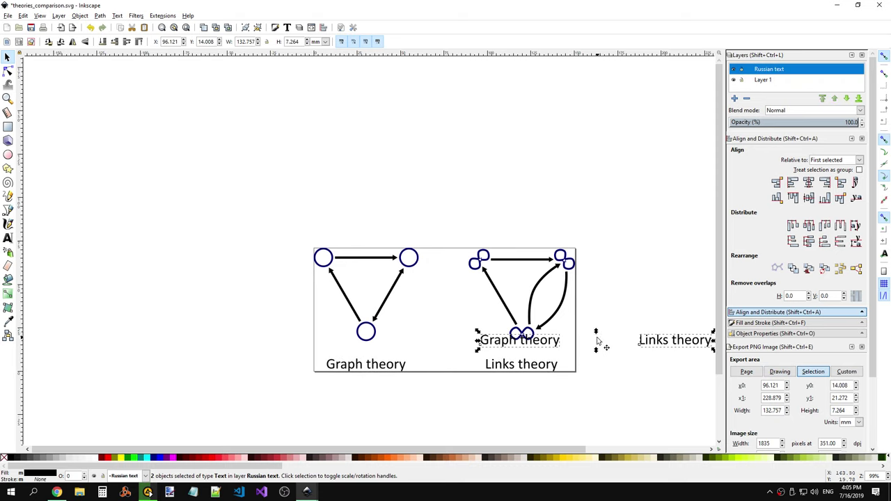
{"action": "mouse_move", "coordinate": [657, 351]}
{"action": "left_mouse_down"}
{"action": "mouse_move", "coordinate": [585, 388]}
{"action": "mouse_move", "coordinate": [514, 381]}
{"action": "mouse_move", "coordinate": [515, 404]}
{"action": "left_mouse_up"}
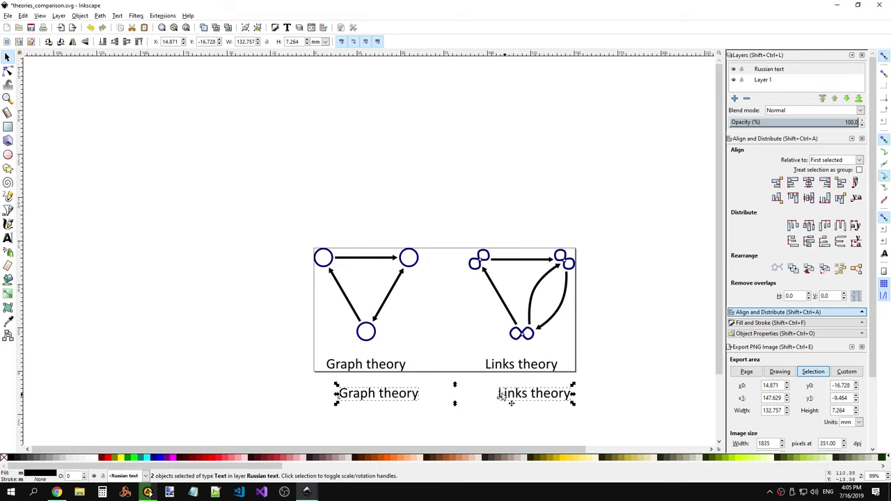
Step: Select the original caption pair, then the two lower copies, and clear the selection
{"action": "left_click", "coordinate": [400, 369]}
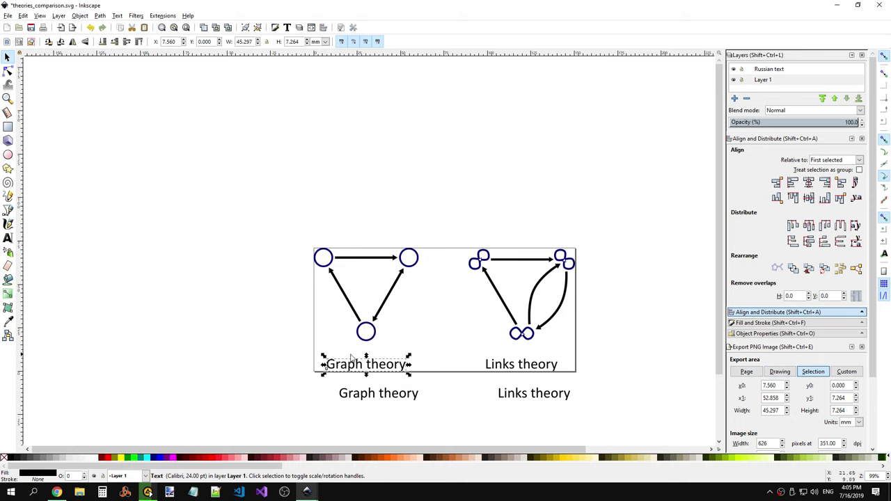
{"action": "left_click", "coordinate": [321, 354]}
{"action": "left_click", "coordinate": [373, 368]}
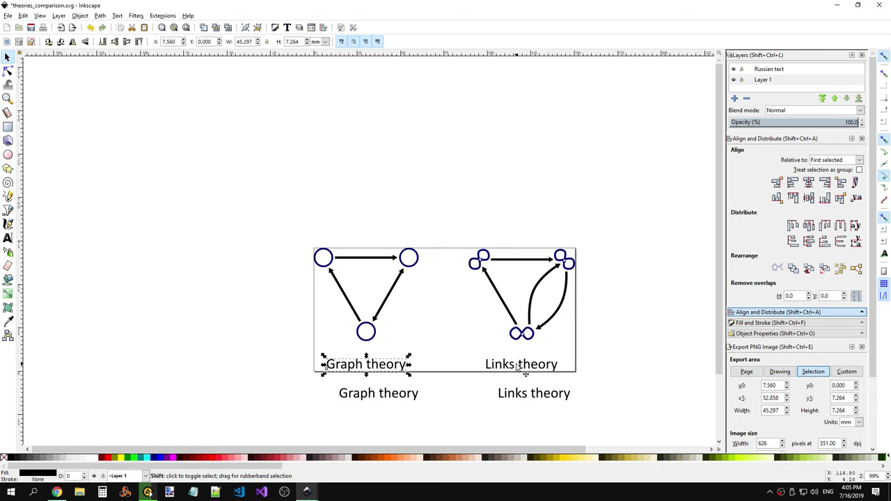
{"action": "left_click", "coordinate": [517, 367], "text": "shift"}
{"action": "right_click", "coordinate": [516, 365]}
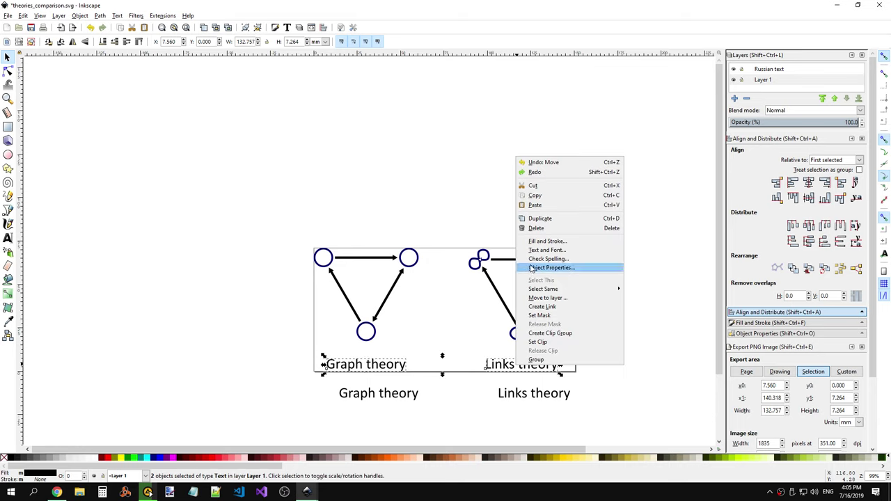
{"action": "key", "text": "Escape"}
{"action": "mouse_move", "coordinate": [333, 384]}
{"action": "left_mouse_down"}
{"action": "mouse_move", "coordinate": [418, 401]}
{"action": "mouse_move", "coordinate": [589, 411]}
{"action": "left_mouse_up"}
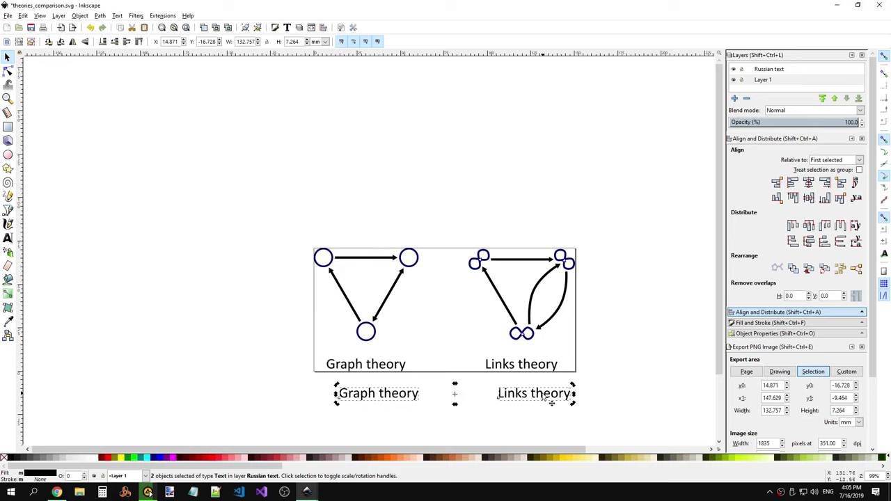
{"action": "left_click", "coordinate": [553, 423]}
Step: Change the lower Links theory copy to read Теория связей
{"action": "double_click", "coordinate": [554, 402]}
{"action": "key", "text": "ctrl+a"}
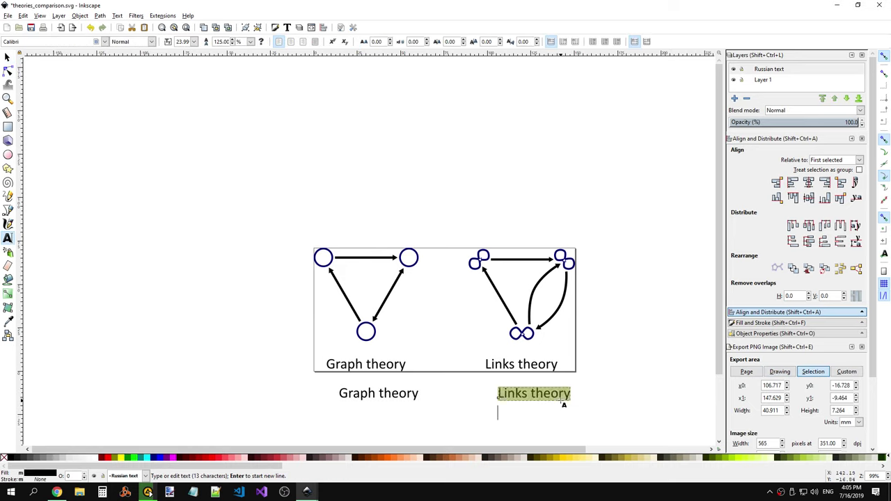
{"action": "type", "text": "Nt"}
{"action": "key", "text": "BackSpace"}
{"action": "key", "text": "BackSpace"}
{"action": "type", "text": "Тео"}
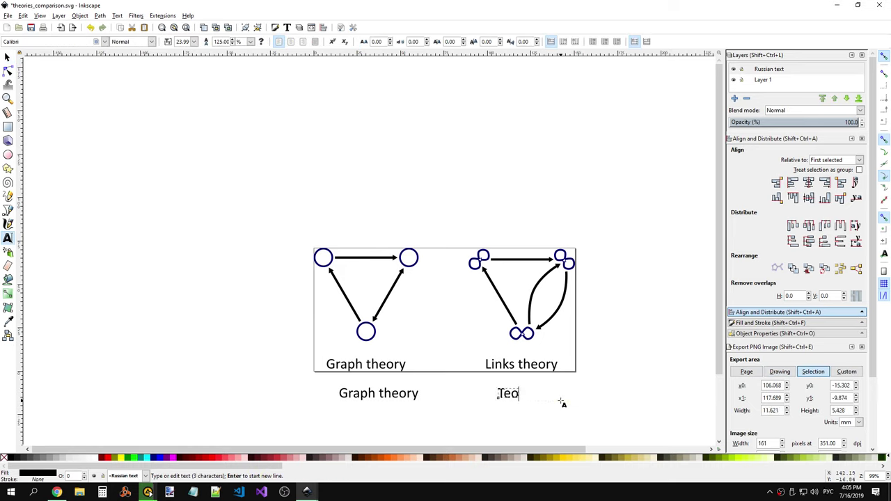
{"action": "type", "text": "рия связей"}
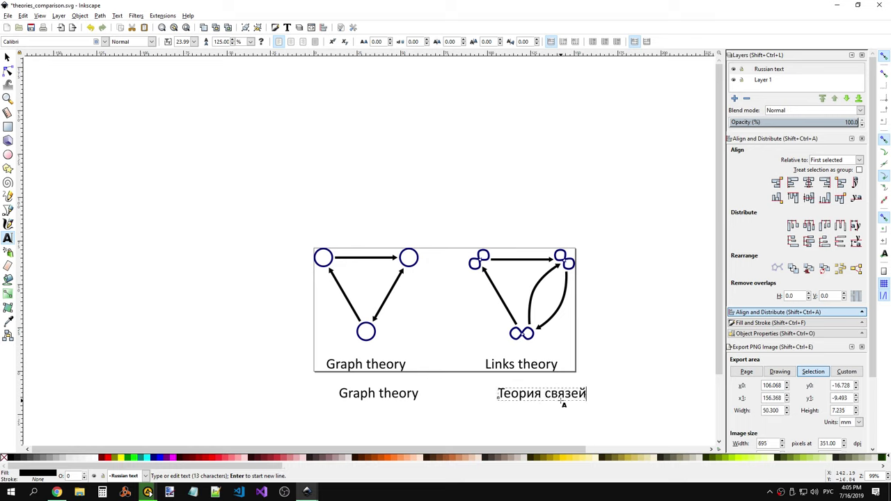
{"action": "left_click", "coordinate": [737, 71]}
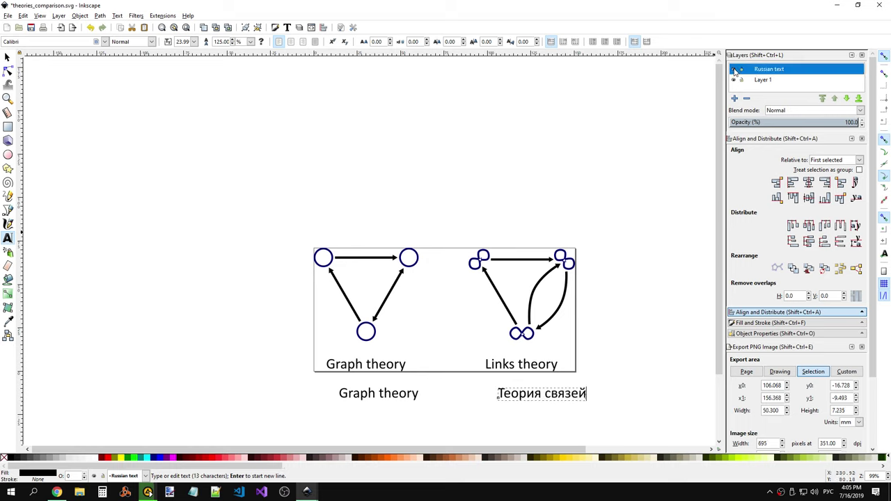
Step: Change the lower Graph theory copy to read Теория графов
{"action": "double_click", "coordinate": [408, 394]}
{"action": "key", "text": "ctrl+a"}
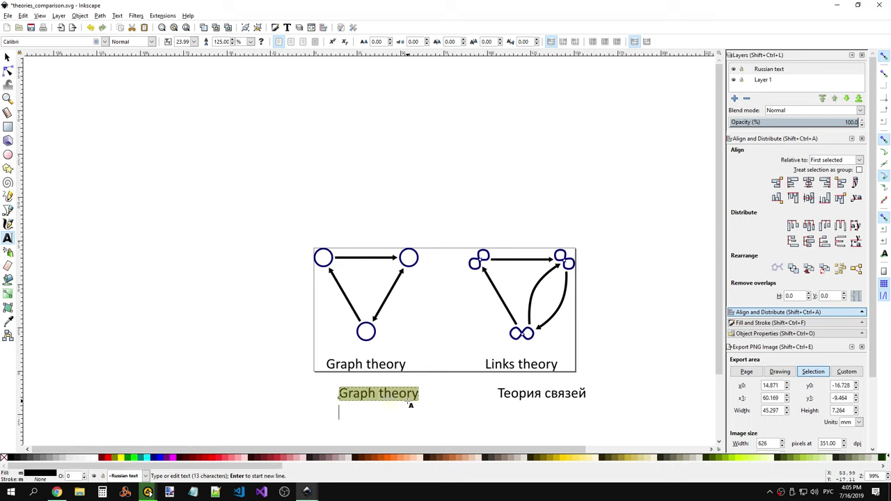
{"action": "type", "text": "Теория граф"}
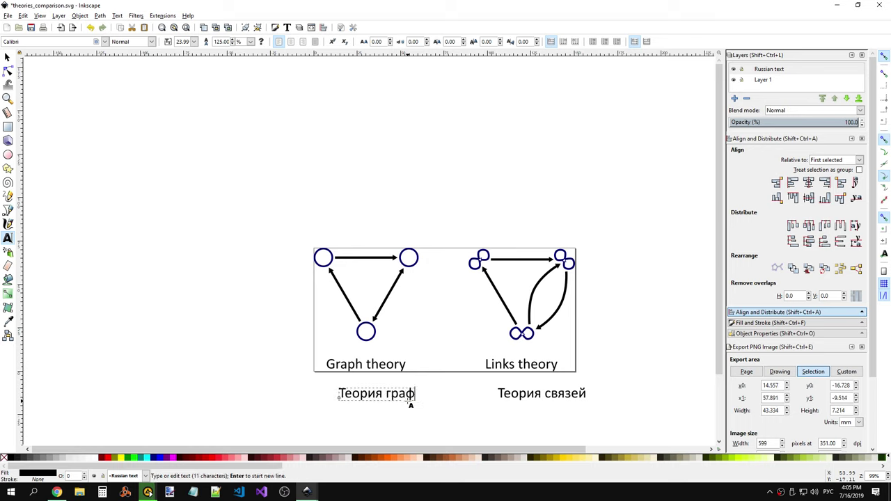
{"action": "type", "text": "ов"}
{"action": "key", "text": "Return"}
{"action": "key", "text": "Escape"}
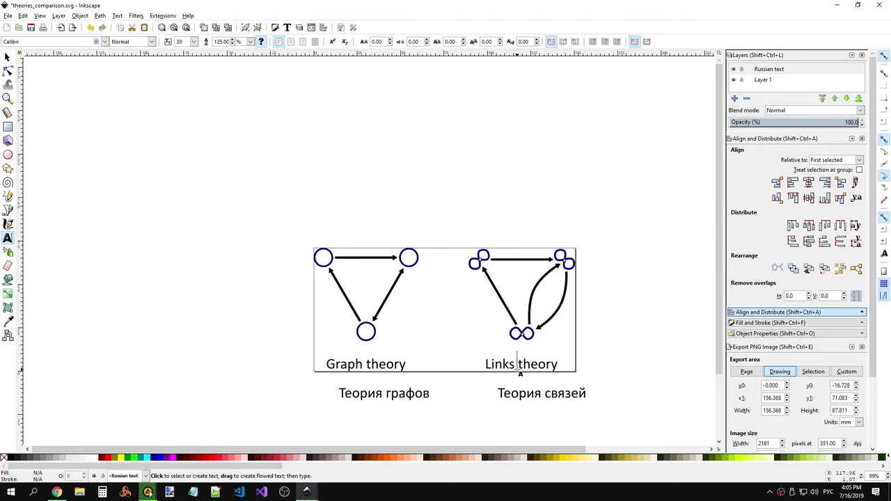
{"action": "scroll", "coordinate": [550, 371], "scroll_direction": "down", "scroll_amount": 4}
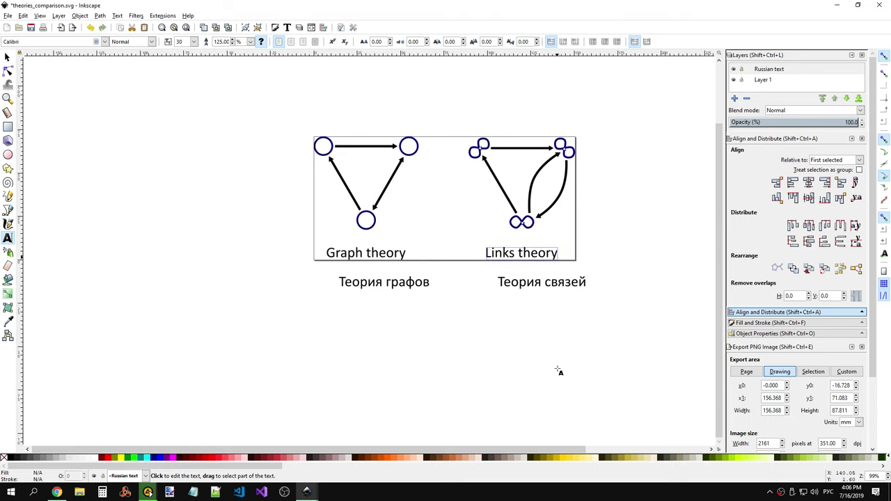
Step: Add a new layer named English text
{"action": "left_click", "coordinate": [735, 98]}
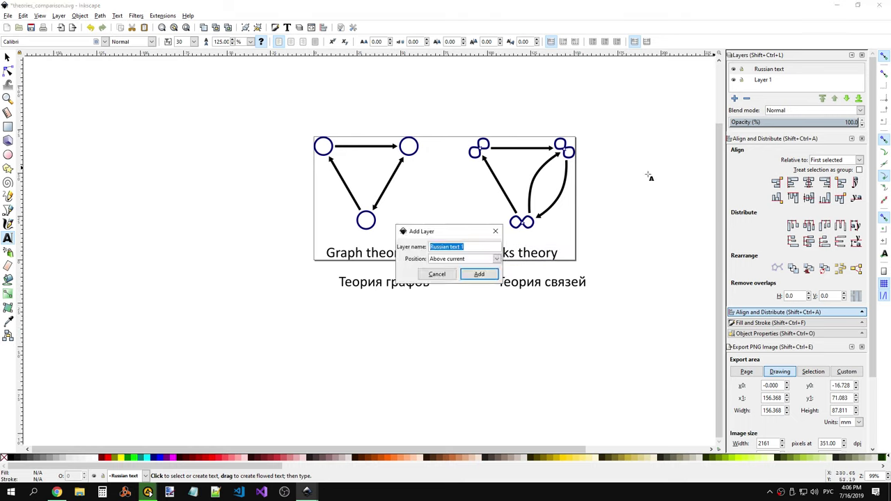
{"action": "type", "text": "У"}
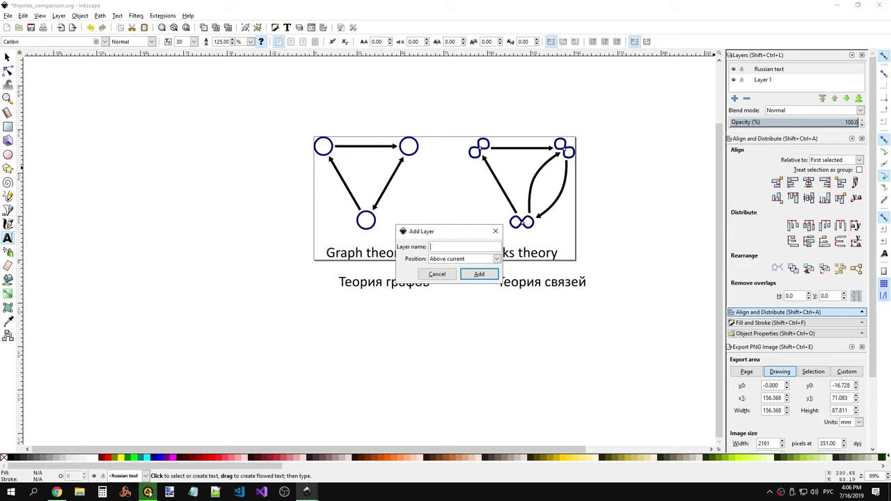
{"action": "type", "text": "h"}
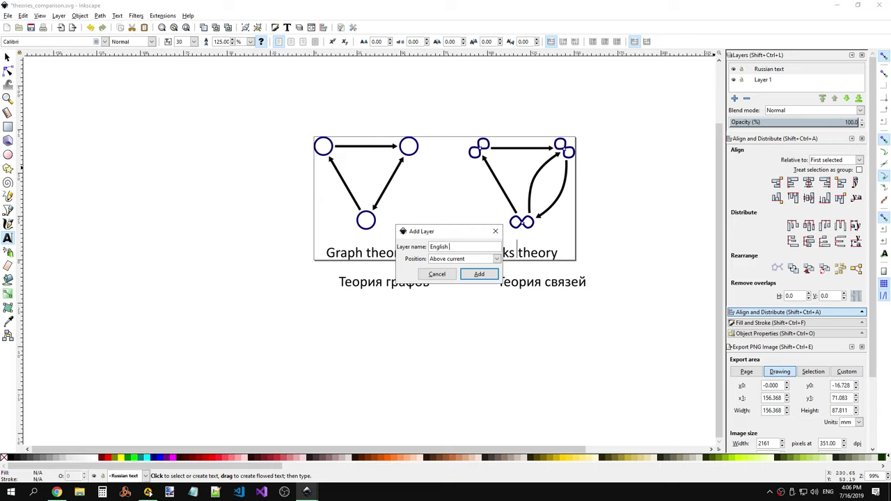
{"action": "type", "text": "text"}
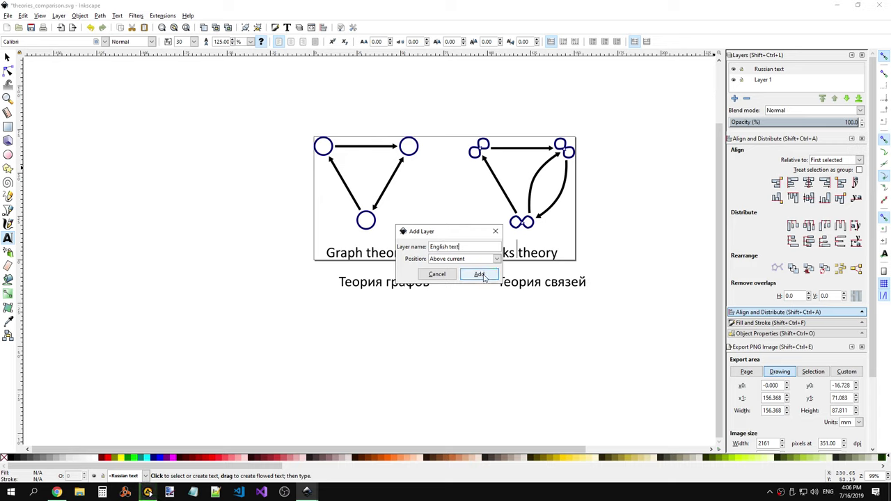
{"action": "left_click", "coordinate": [480, 274]}
Step: Rename Layer 1 to Main and make English text the current layer
{"action": "left_click", "coordinate": [775, 89]}
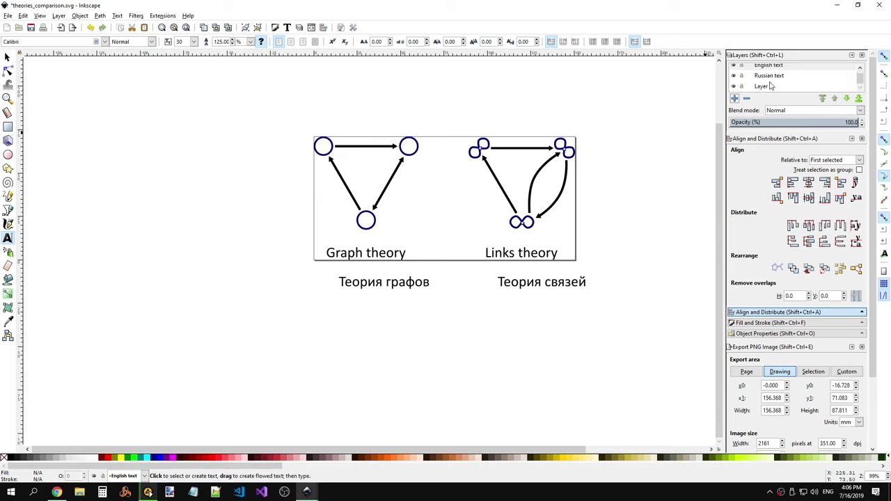
{"action": "left_click", "coordinate": [776, 86]}
{"action": "key", "text": "BackSpace"}
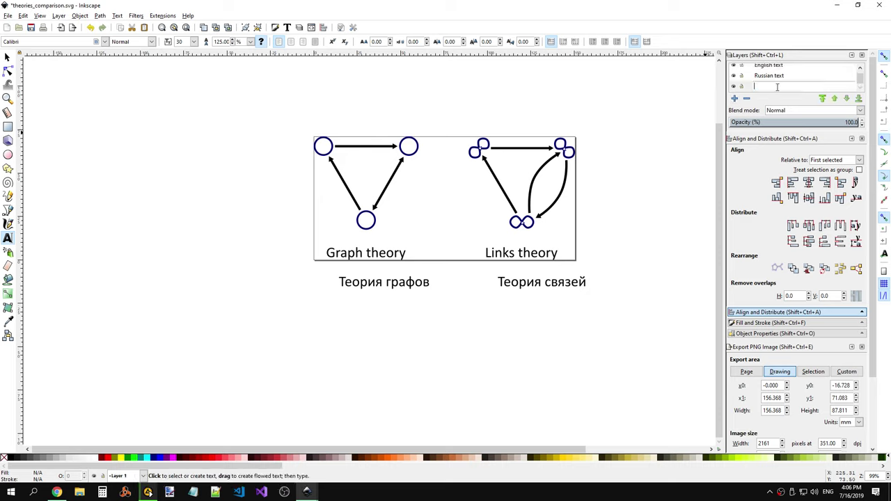
{"action": "type", "text": "Main"}
{"action": "key", "text": "Return"}
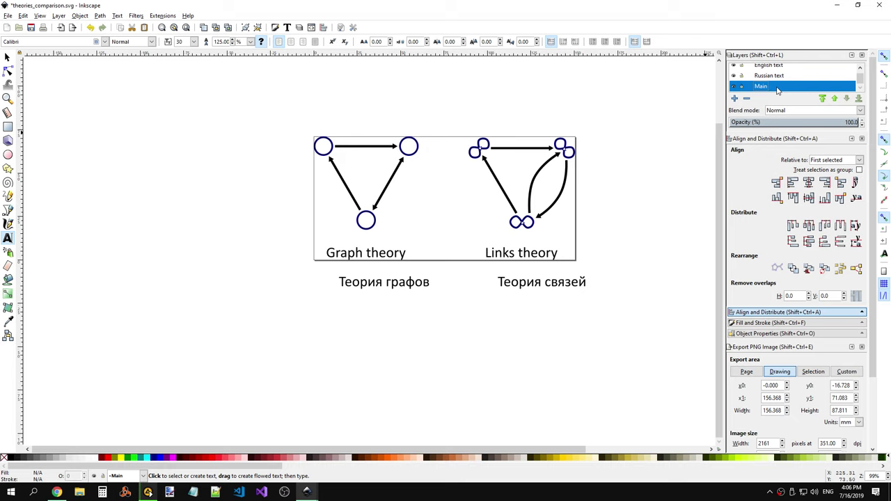
{"action": "left_click", "coordinate": [776, 76]}
{"action": "left_click", "coordinate": [772, 69]}
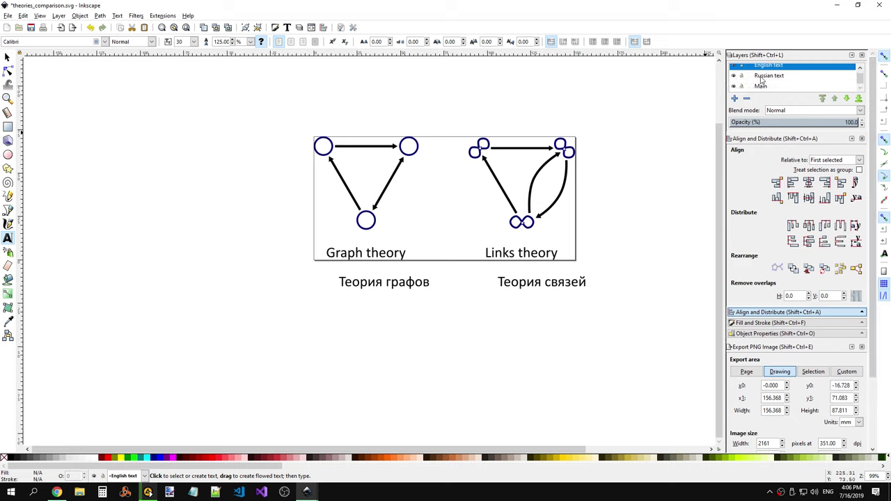
Step: Align Теория графов and Теория связей vertically with their English Graph theory and Links theory titles
{"action": "left_click", "coordinate": [424, 305]}
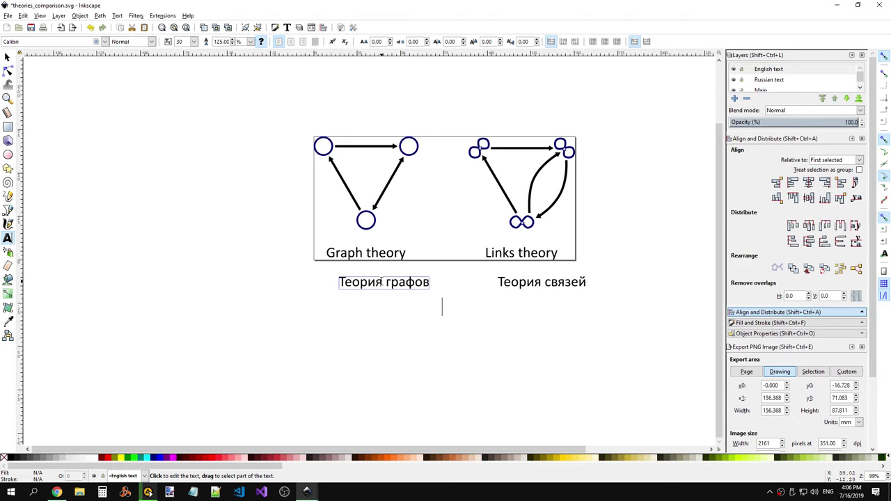
{"action": "left_click", "coordinate": [383, 283]}
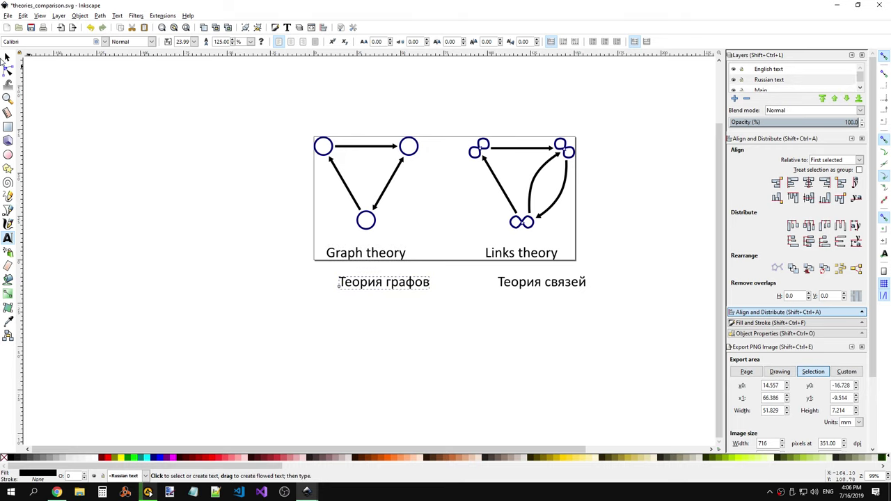
{"action": "left_click", "coordinate": [7, 58]}
{"action": "left_click", "coordinate": [386, 254]}
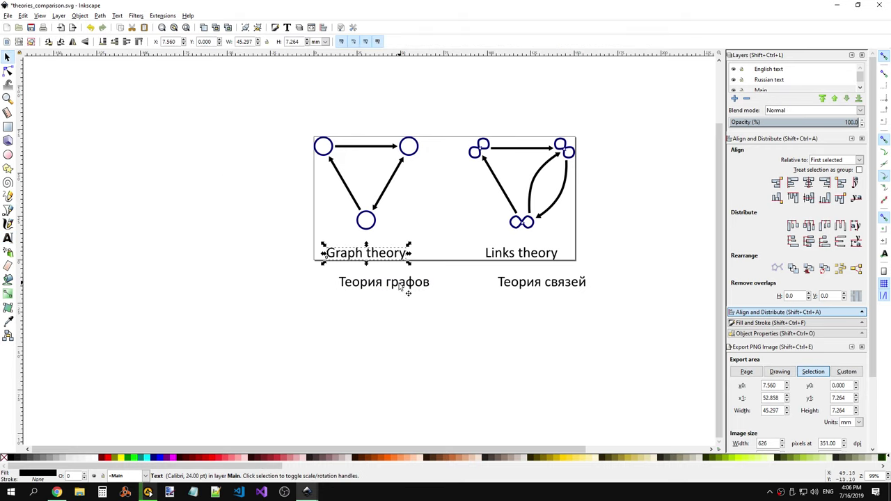
{"action": "left_click", "coordinate": [402, 285], "text": "shift"}
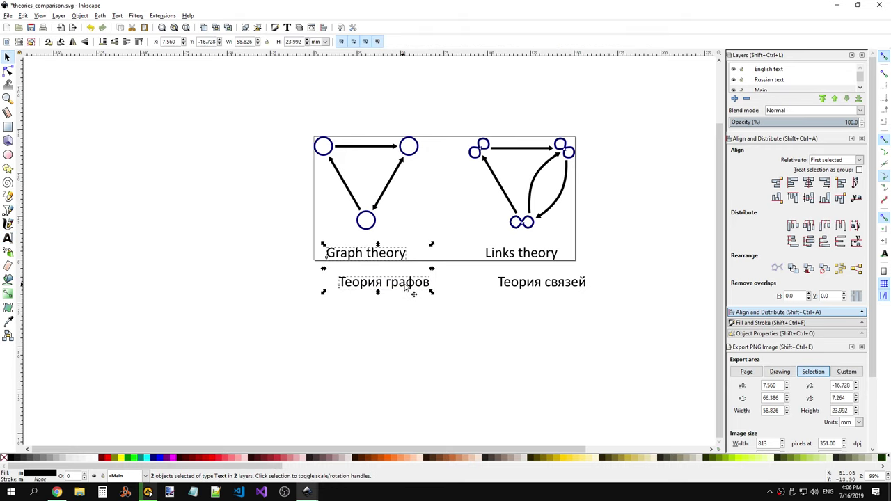
{"action": "left_click", "coordinate": [808, 198]}
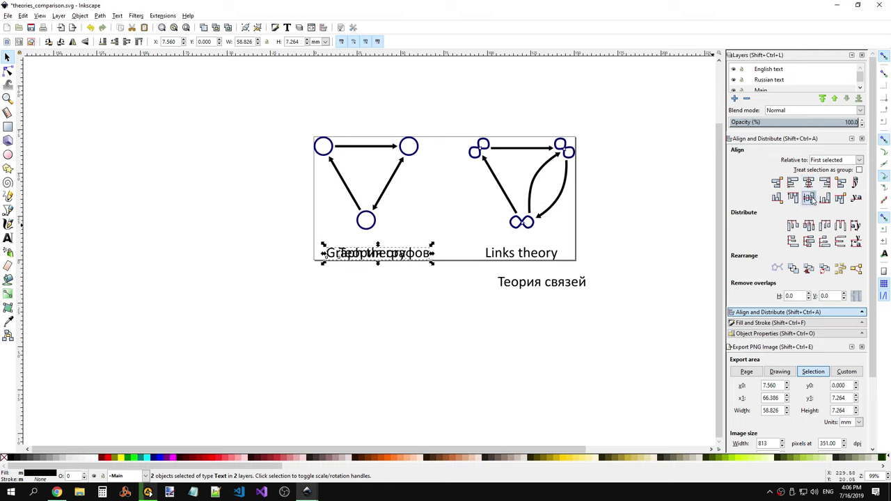
{"action": "left_click", "coordinate": [542, 285]}
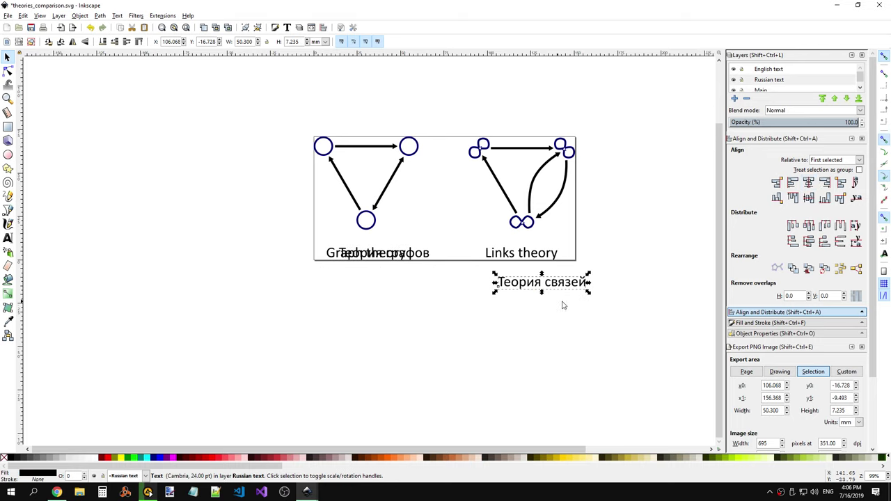
{"action": "left_click", "coordinate": [555, 259], "text": "shift"}
{"action": "left_click", "coordinate": [671, 199]}
{"action": "left_click", "coordinate": [544, 254]}
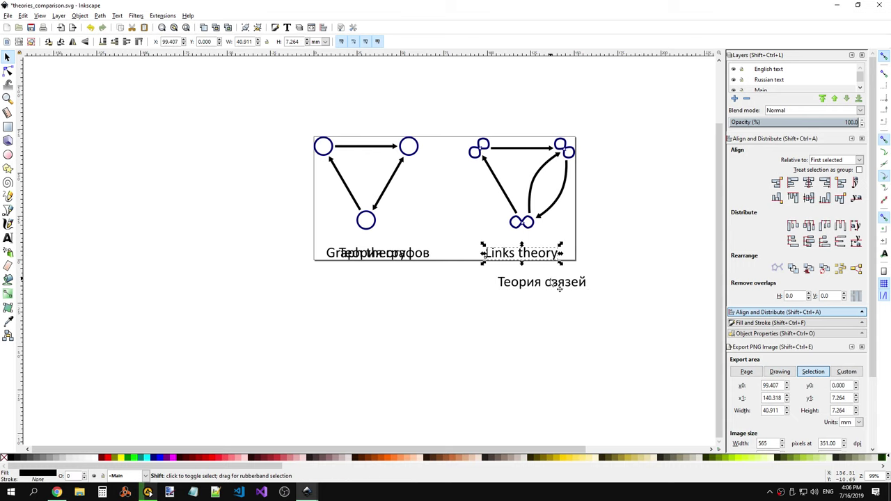
{"action": "left_click", "coordinate": [568, 280], "text": "shift"}
{"action": "left_click", "coordinate": [809, 198]}
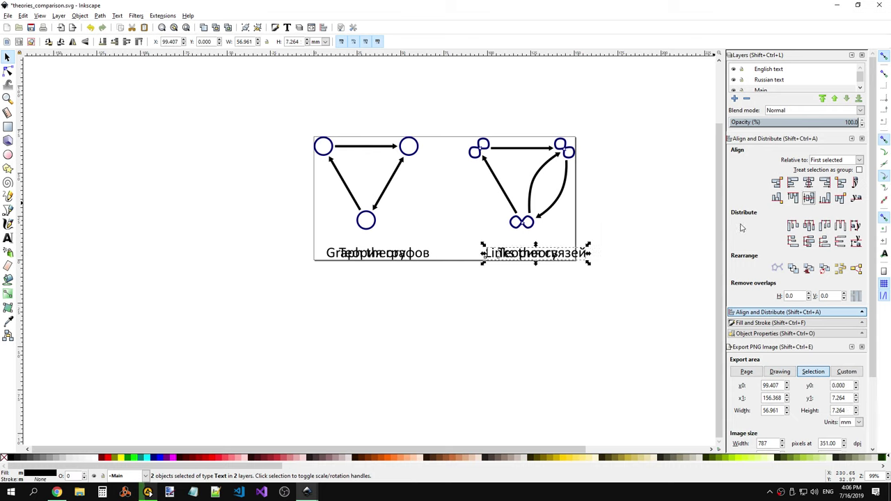
Step: Centre each Russian caption horizontally under its graph, then briefly hide and reshow the Main layer
{"action": "left_click", "coordinate": [676, 254]}
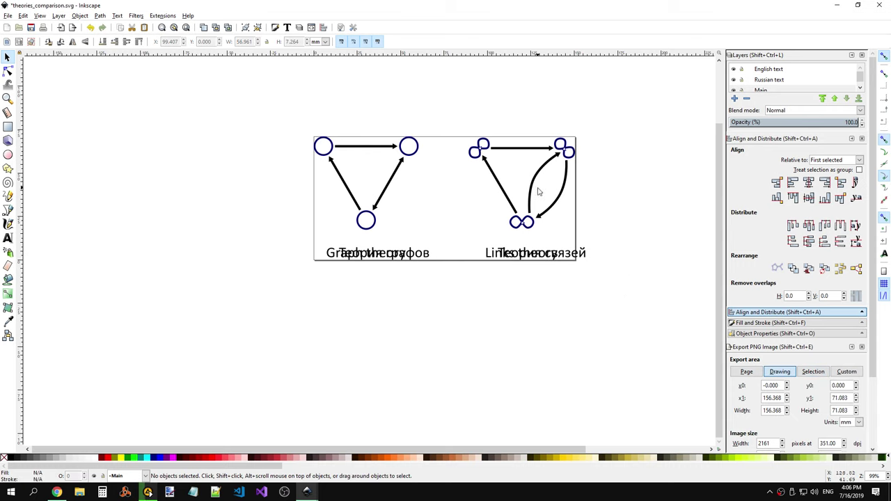
{"action": "left_click", "coordinate": [537, 191]}
{"action": "left_click", "coordinate": [585, 256], "text": "shift"}
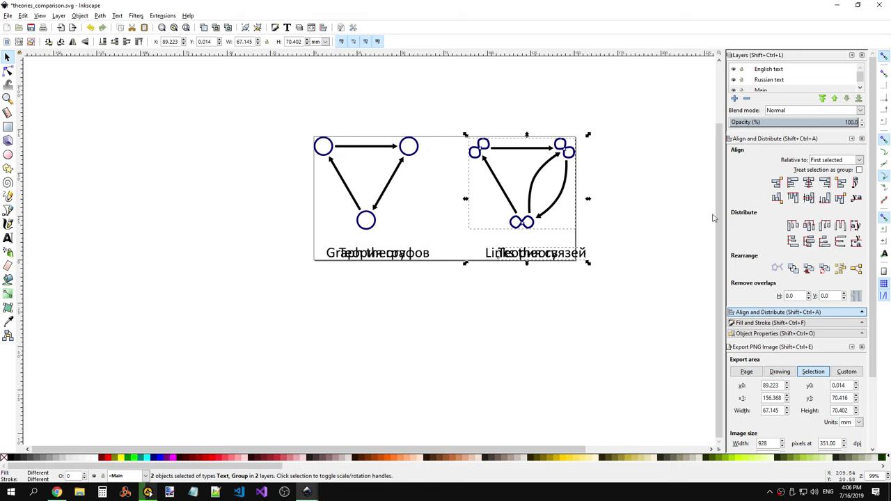
{"action": "left_click", "coordinate": [809, 184]}
{"action": "left_click", "coordinate": [381, 196]}
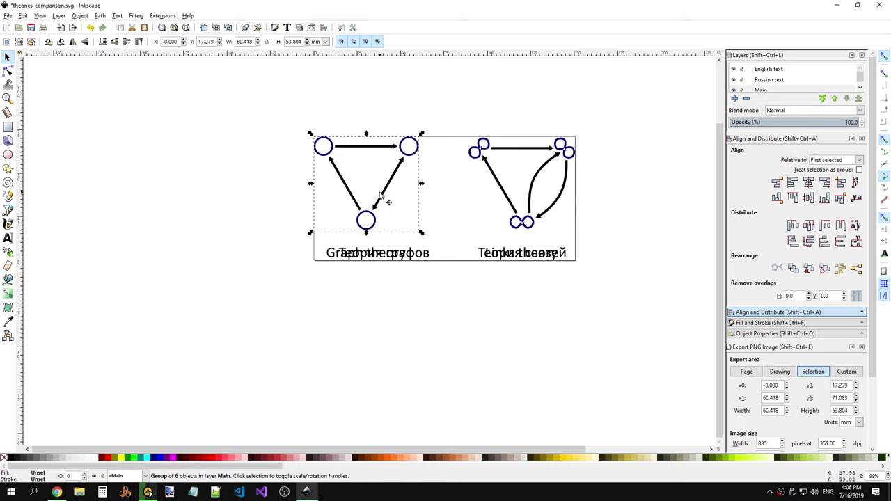
{"action": "left_click", "coordinate": [420, 255], "text": "shift"}
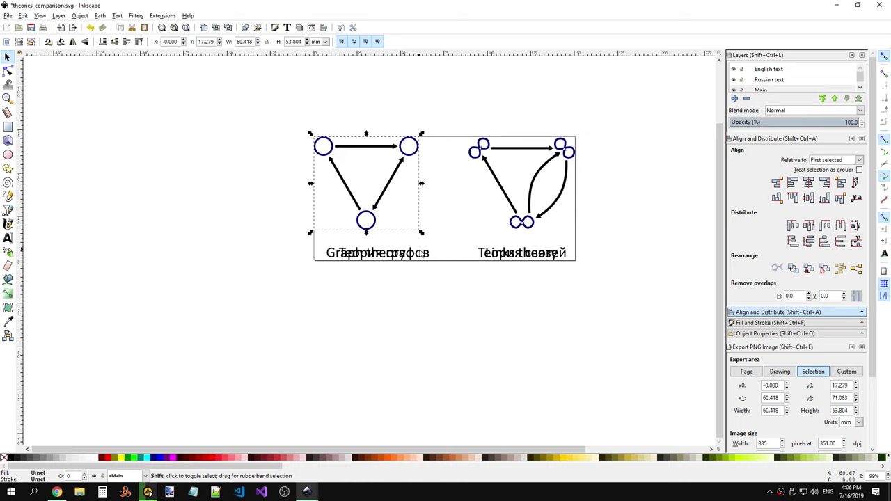
{"action": "left_click", "coordinate": [809, 183]}
{"action": "left_click", "coordinate": [563, 294]}
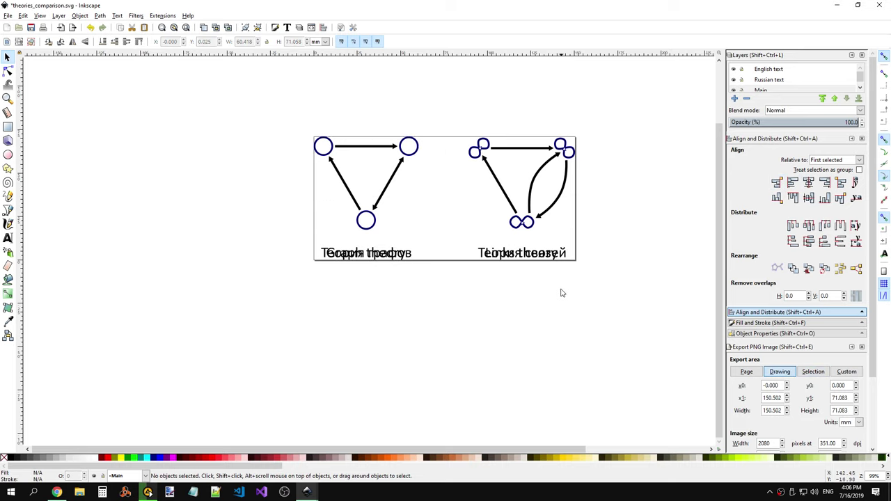
{"action": "left_click", "coordinate": [735, 91]}
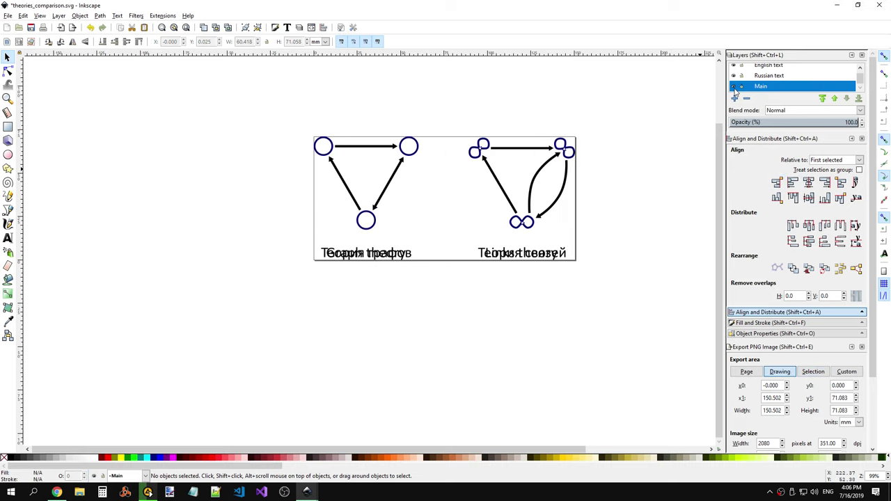
{"action": "left_click", "coordinate": [734, 91]}
Step: Move the two English titles from the Main layer into the English text layer
{"action": "left_click", "coordinate": [768, 76]}
{"action": "left_click", "coordinate": [734, 75]}
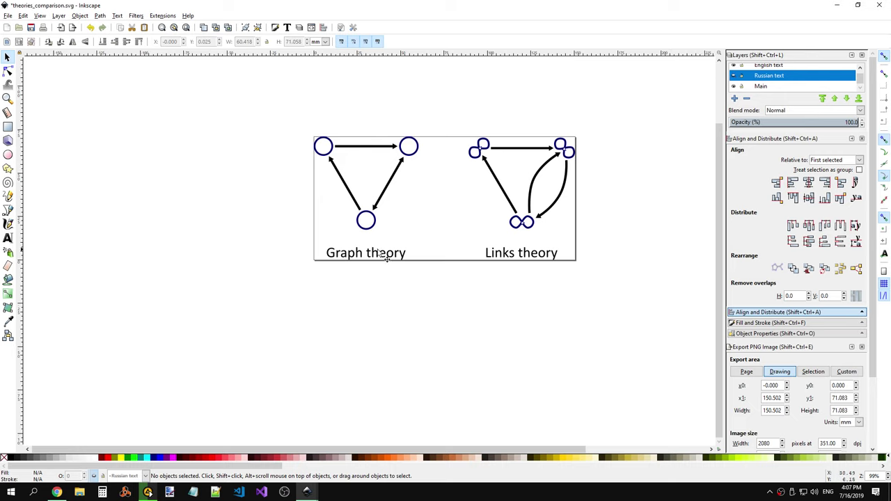
{"action": "mouse_move", "coordinate": [318, 239]}
{"action": "left_mouse_down"}
{"action": "mouse_move", "coordinate": [398, 268]}
{"action": "mouse_move", "coordinate": [581, 269]}
{"action": "left_mouse_up"}
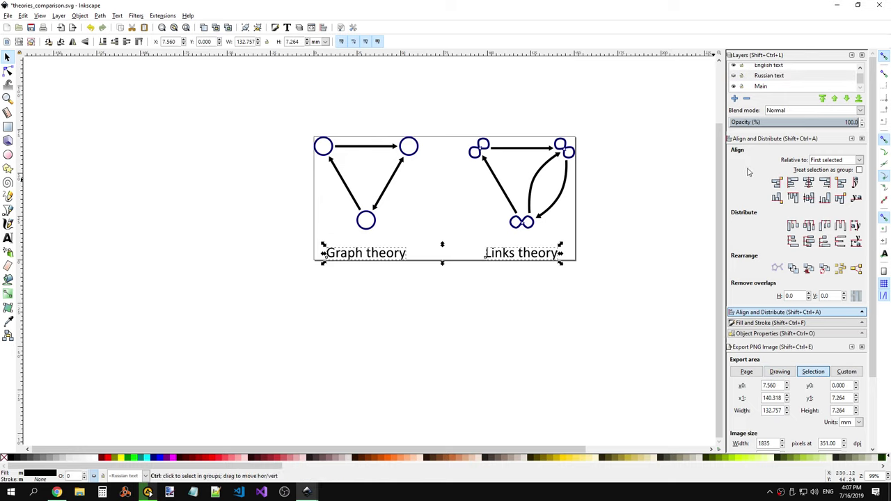
{"action": "key", "text": "Delete"}
{"action": "left_click", "coordinate": [771, 68]}
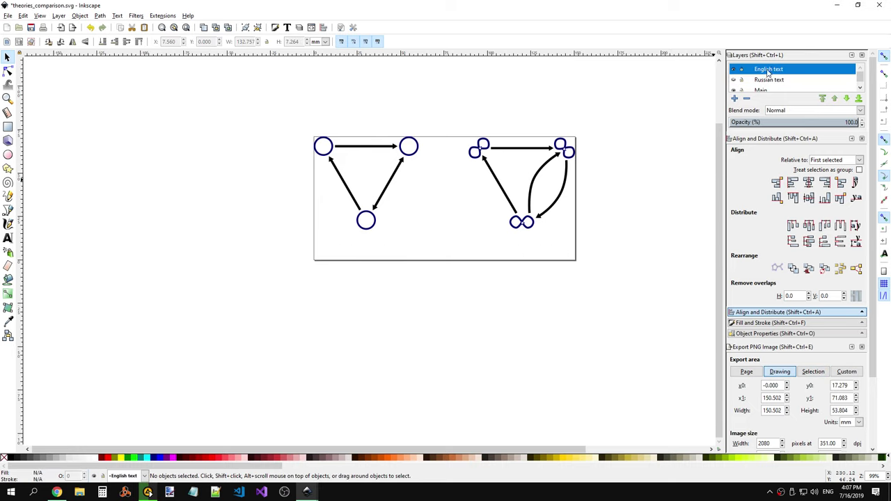
{"action": "key", "text": "ctrl+v"}
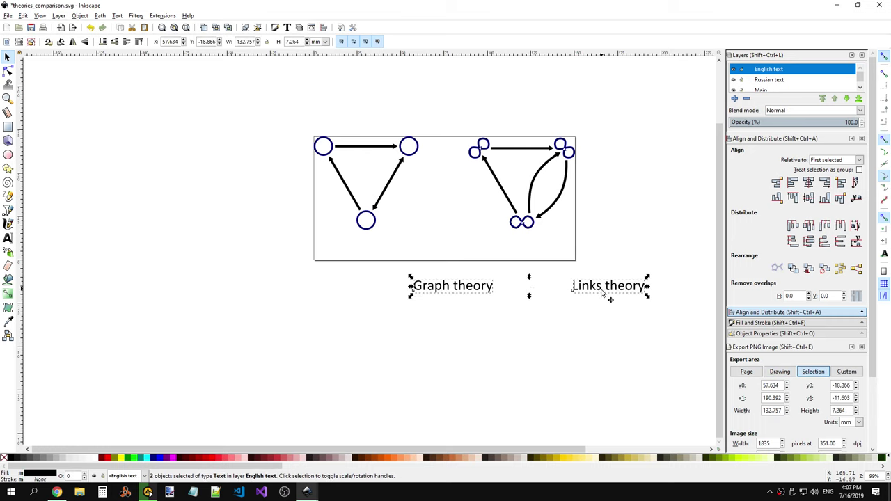
{"action": "left_click", "coordinate": [642, 263]}
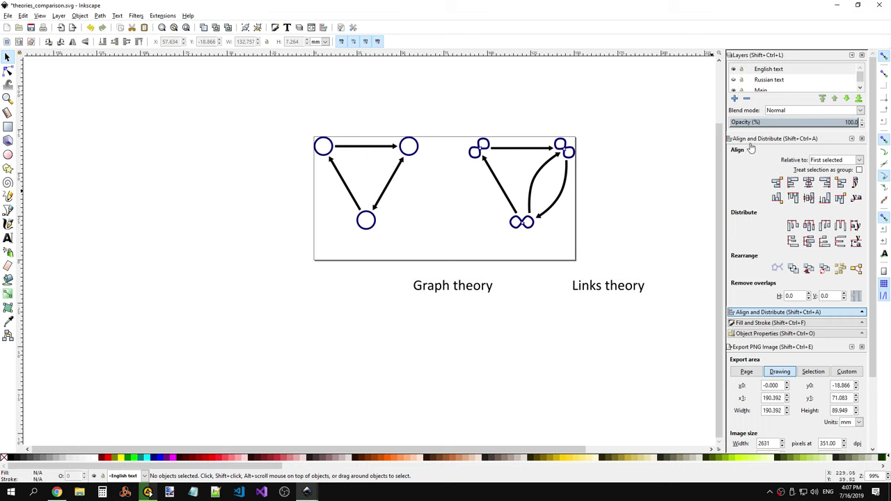
Step: Re-show the Russian text layer and center Links theory and Graph theory under their graphs
{"action": "left_click", "coordinate": [768, 81]}
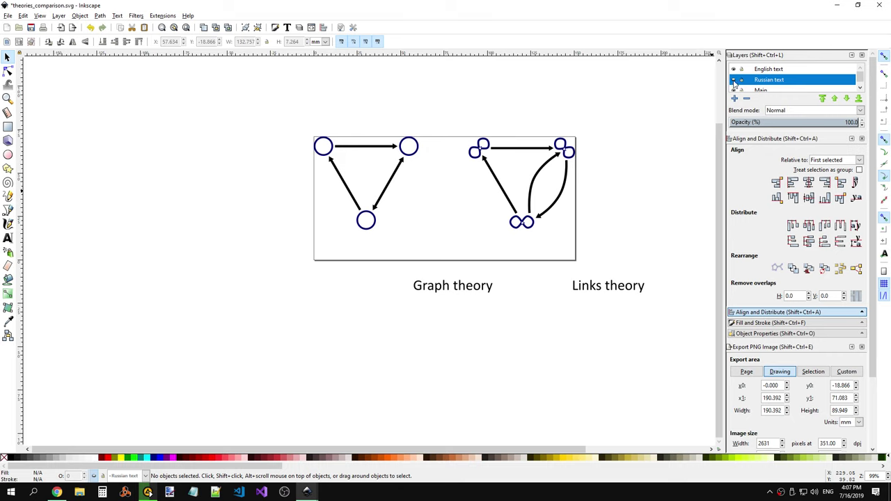
{"action": "left_click", "coordinate": [733, 80]}
{"action": "left_click", "coordinate": [611, 290]}
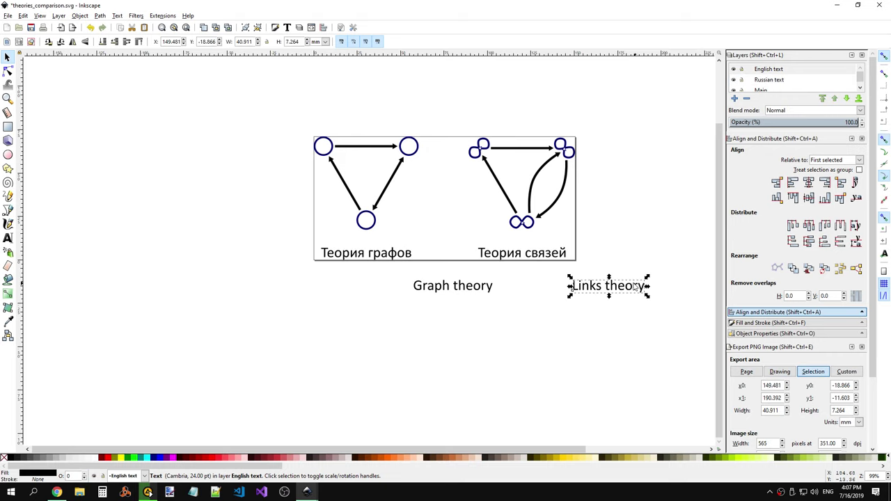
{"action": "left_click", "coordinate": [541, 195]}
{"action": "left_click", "coordinate": [610, 287], "text": "shift"}
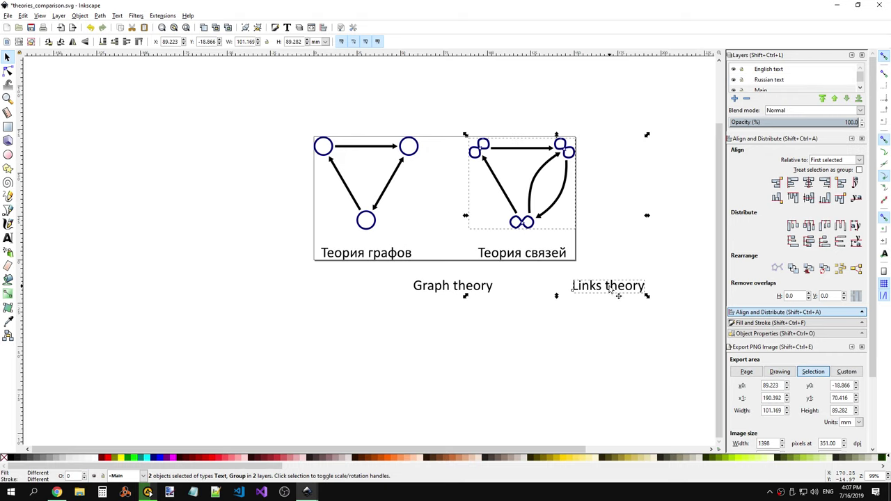
{"action": "left_click", "coordinate": [808, 183]}
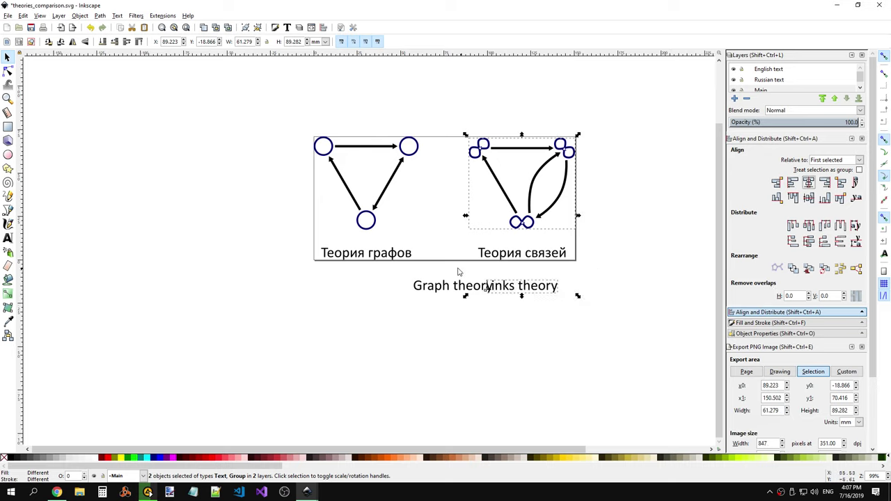
{"action": "left_click", "coordinate": [384, 197]}
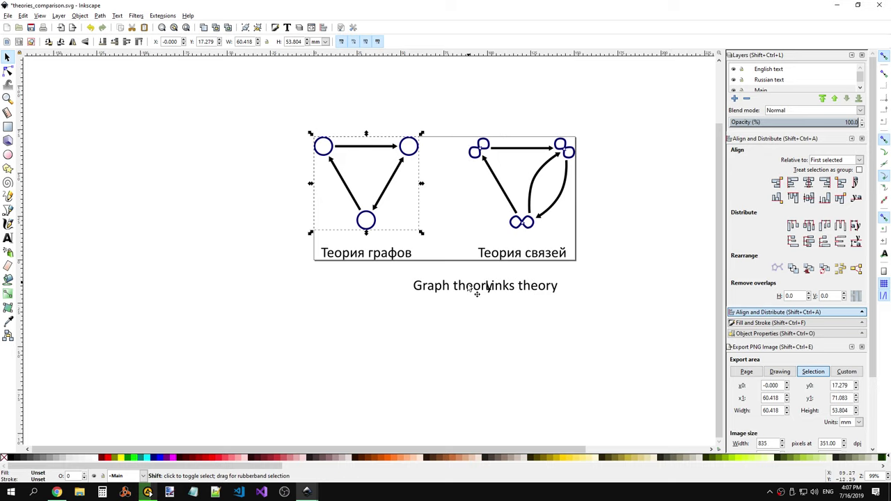
{"action": "left_click", "coordinate": [472, 288], "text": "shift"}
{"action": "left_click", "coordinate": [809, 182]}
{"action": "left_click", "coordinate": [507, 374]}
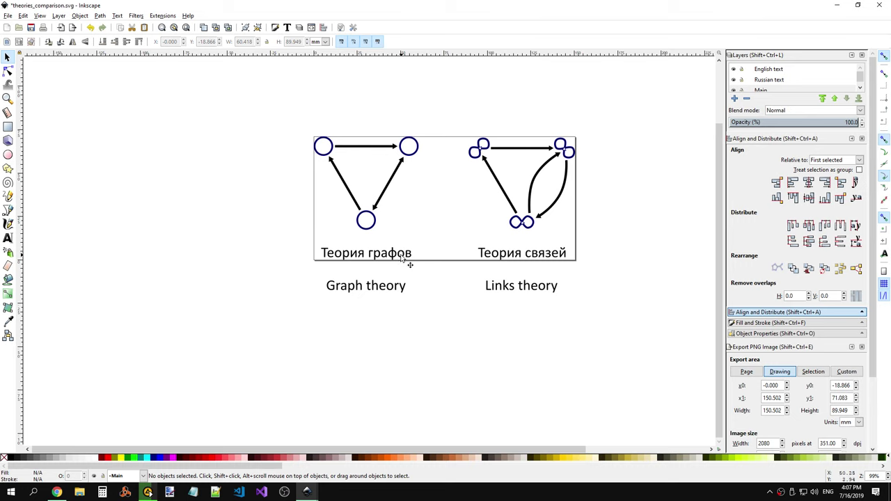
Step: Align Graph theory onto Теория графов and Links theory onto Теория связей
{"action": "left_click", "coordinate": [402, 258]}
{"action": "left_click", "coordinate": [394, 285], "text": "shift"}
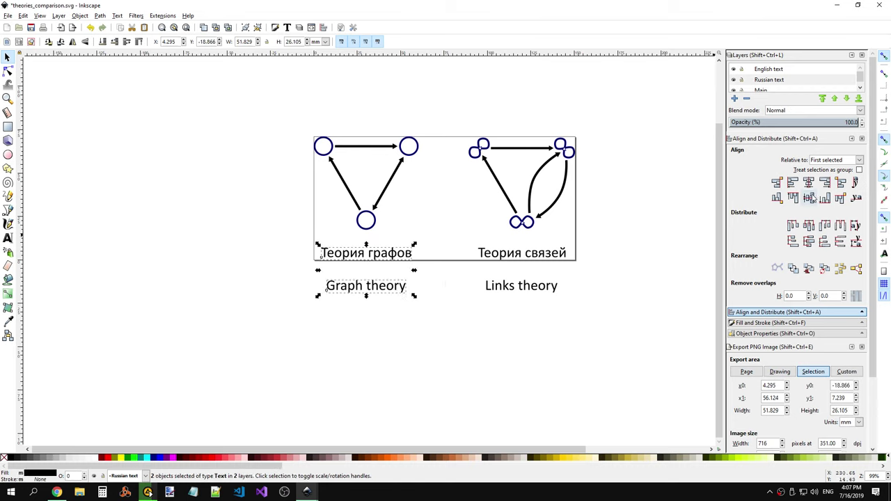
{"action": "left_click", "coordinate": [808, 197]}
{"action": "left_click", "coordinate": [532, 257]}
{"action": "left_click", "coordinate": [528, 292]}
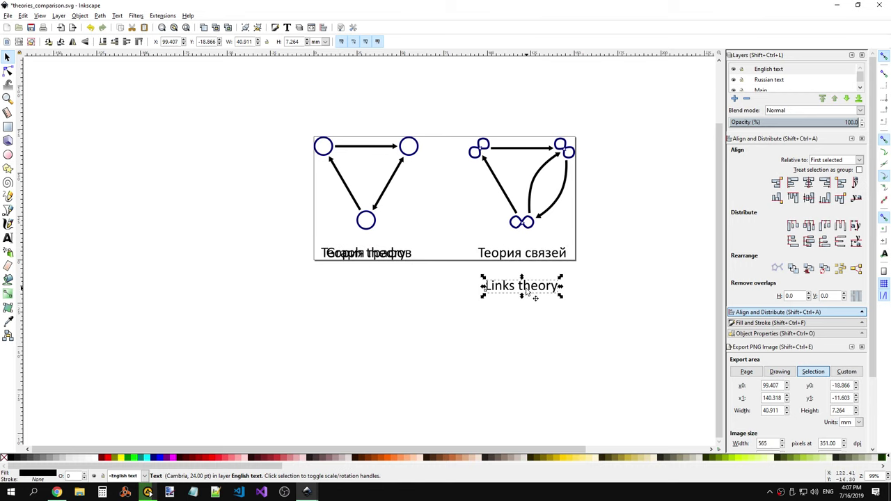
{"action": "left_click", "coordinate": [535, 205]}
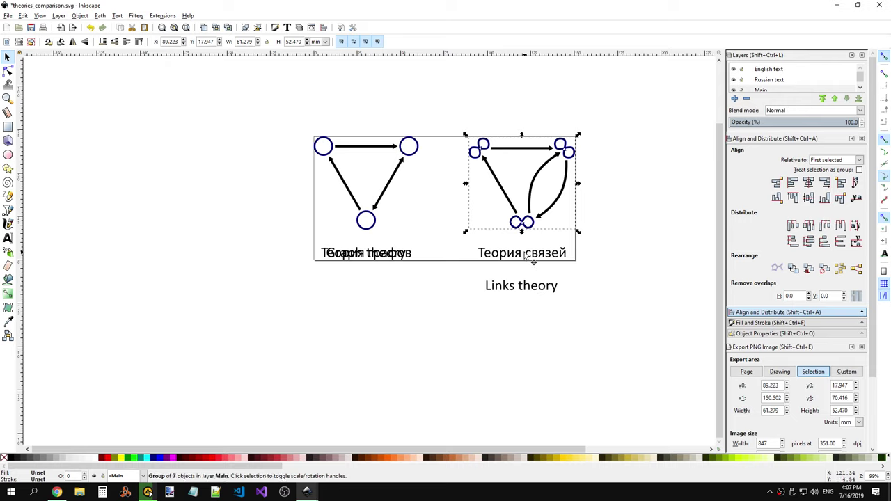
{"action": "left_click", "coordinate": [533, 256]}
{"action": "left_click", "coordinate": [529, 290], "text": "shift"}
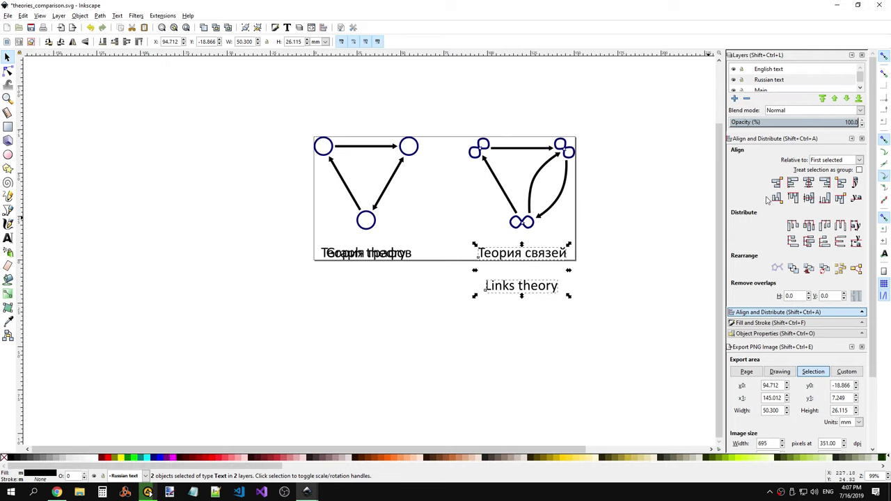
{"action": "left_click", "coordinate": [809, 198]}
{"action": "left_click", "coordinate": [569, 328]}
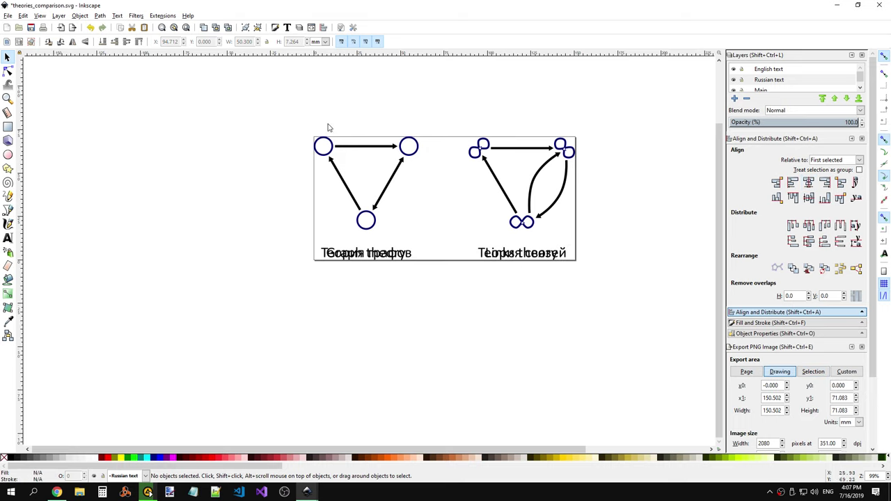
Step: Resize the page to the drawing in Document Properties and save the document
{"action": "left_click", "coordinate": [8, 17]}
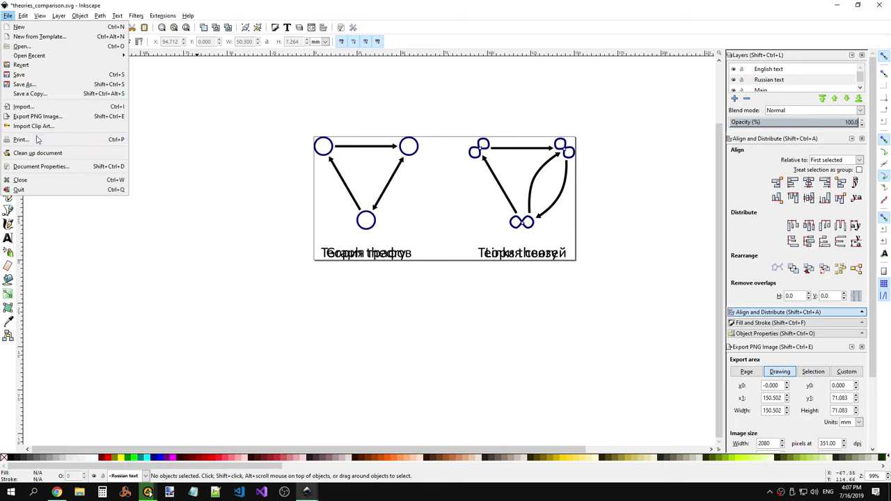
{"action": "left_click", "coordinate": [38, 167]}
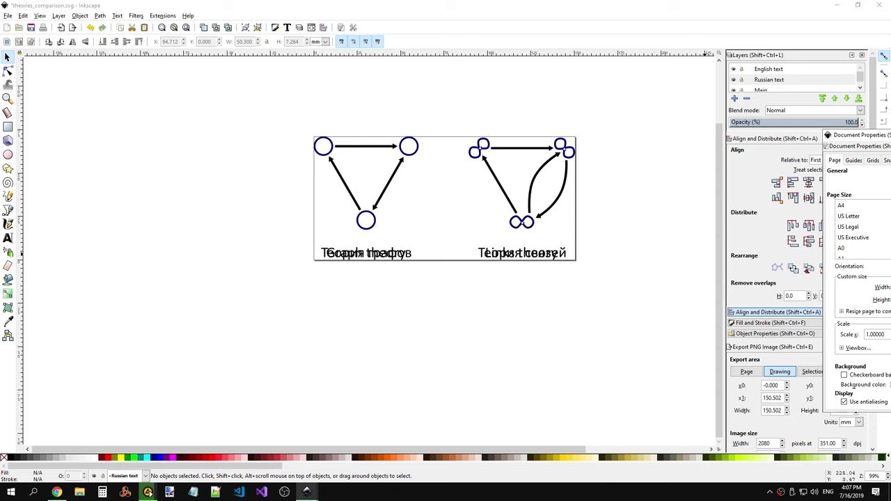
{"action": "left_click_drag", "start_coordinate": [861, 135], "coordinate": [380, 140]}
{"action": "left_click", "coordinate": [323, 287]}
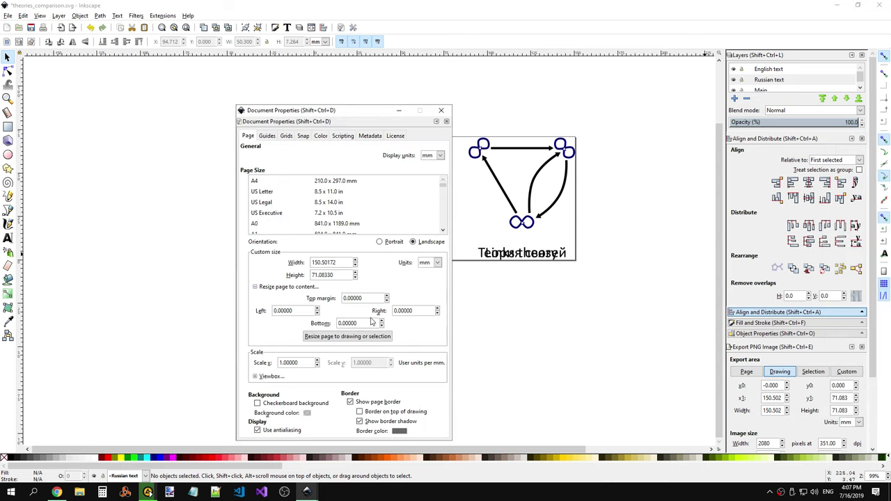
{"action": "left_click", "coordinate": [360, 341]}
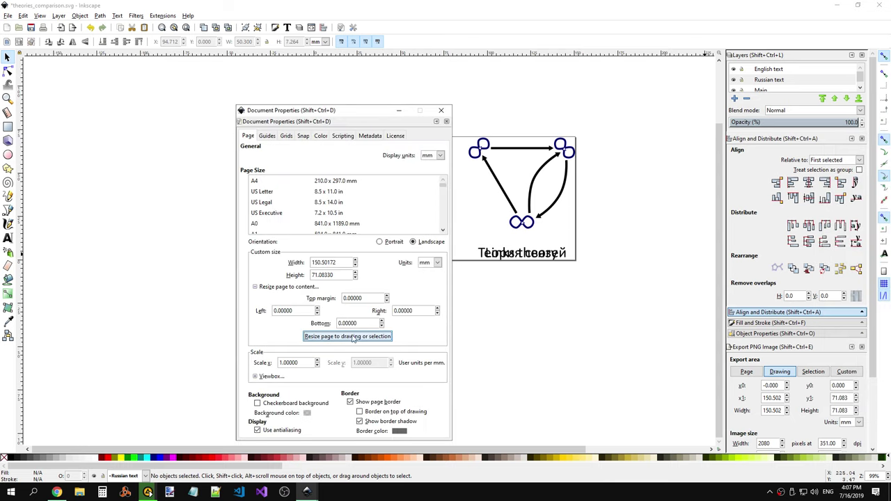
{"action": "left_click", "coordinate": [441, 110]}
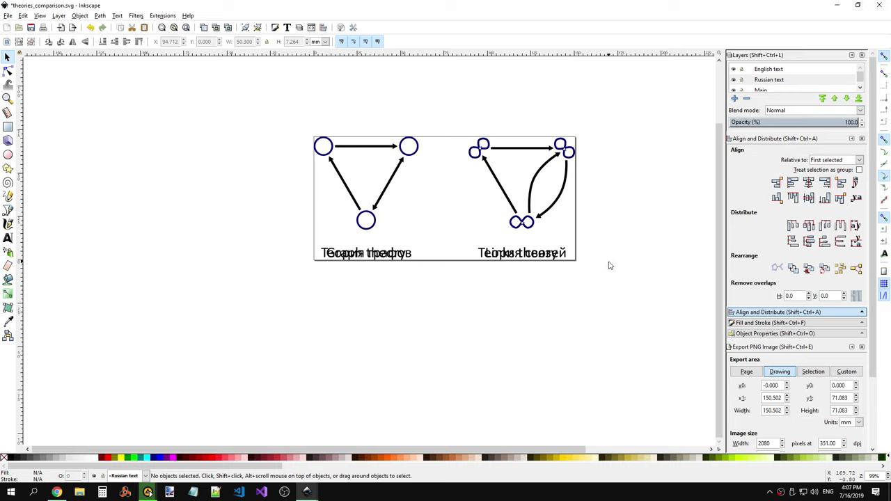
{"action": "key", "text": "ctrl+s"}
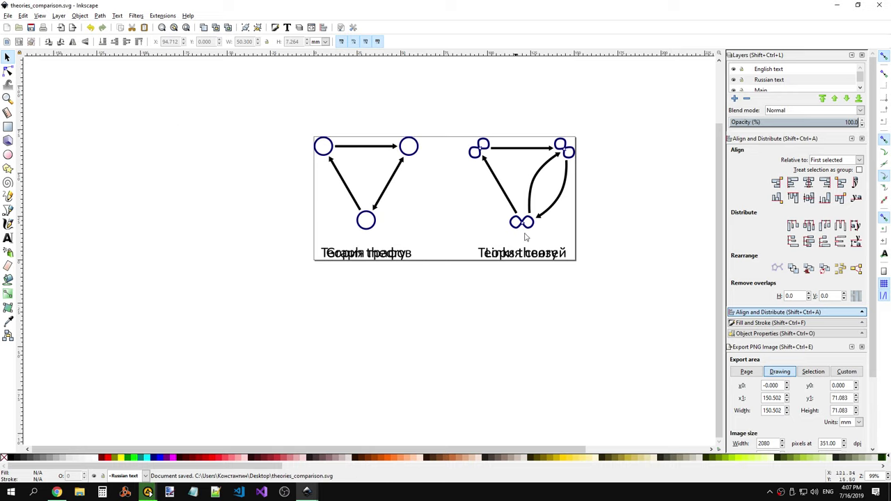
Step: Hide the English text layer so only Russian labels show, and save again
{"action": "left_click", "coordinate": [733, 70]}
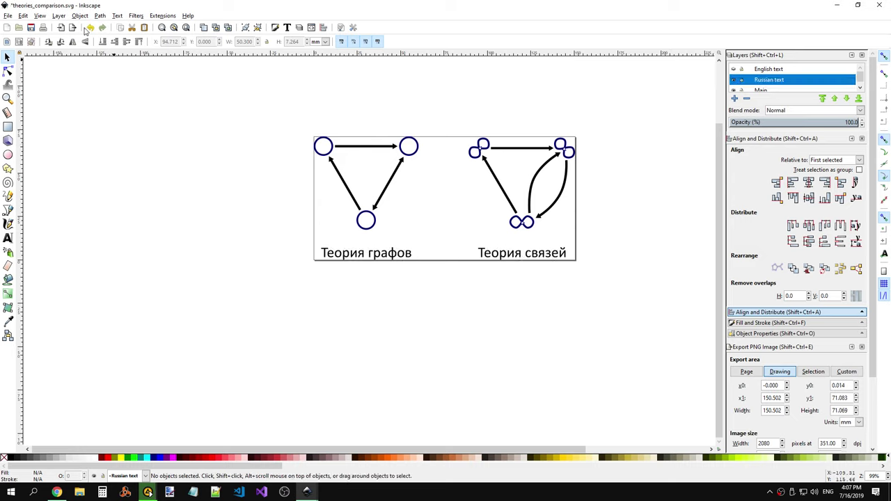
{"action": "left_click", "coordinate": [7, 15]}
{"action": "left_click", "coordinate": [219, 149]}
{"action": "key", "text": "ctrl+s"}
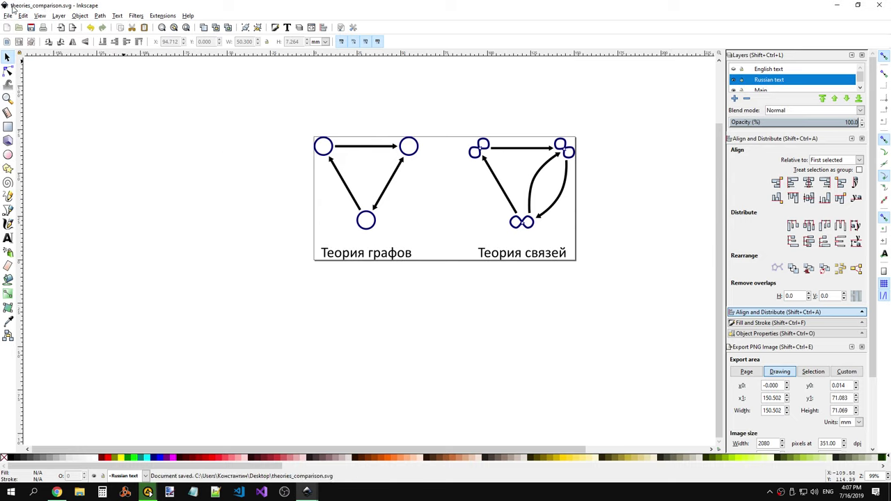
{"action": "left_click", "coordinate": [7, 15]}
Step: Export the drawing at 253 px height as theories_comparison_ru.png, then bring TheoriesComparison.svg forward
{"action": "left_click", "coordinate": [39, 118]}
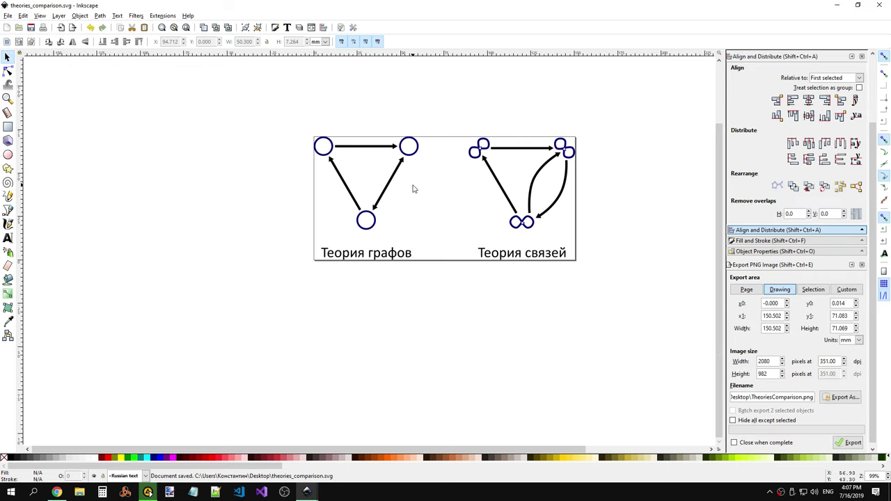
{"action": "scroll", "coordinate": [802, 344], "scroll_direction": "down", "scroll_amount": 1}
{"action": "type", "text": "253"}
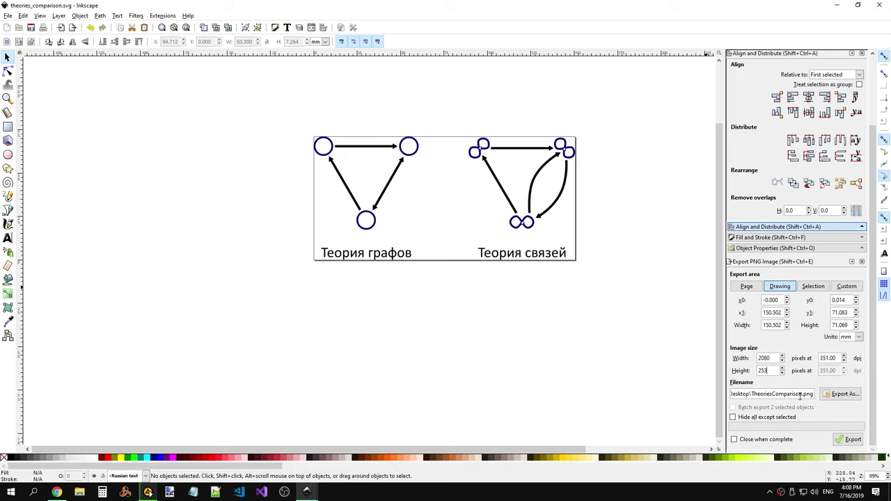
{"action": "key", "text": "Return"}
{"action": "left_click_drag", "start_coordinate": [804, 394], "coordinate": [756, 394]}
{"action": "left_click", "coordinate": [752, 394]}
{"action": "key", "text": "Delete"}
{"action": "type", "text": "t"}
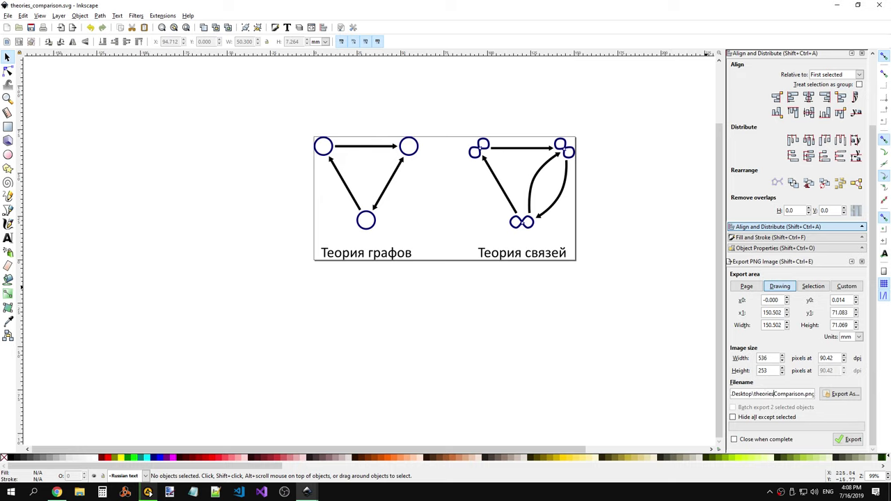
{"action": "type", "text": "_"}
{"action": "key", "text": "Delete"}
{"action": "type", "text": "c"}
{"action": "left_click", "coordinate": [852, 440]}
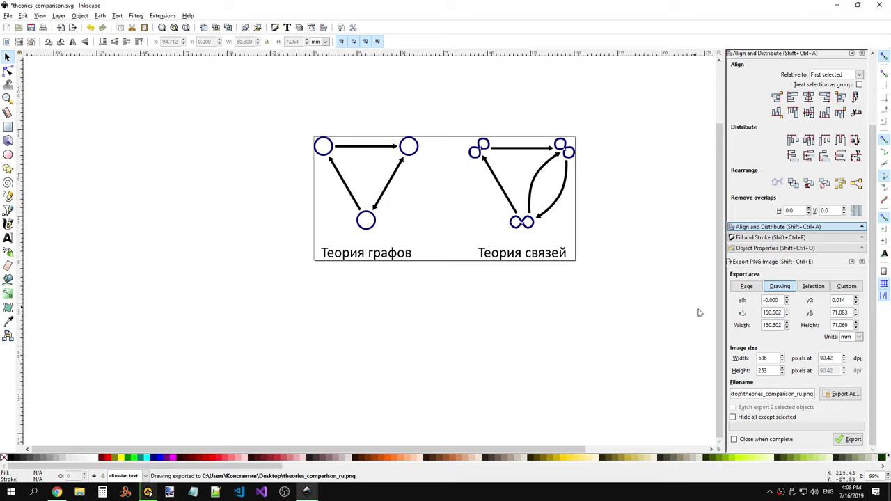
{"action": "left_click", "coordinate": [837, 6]}
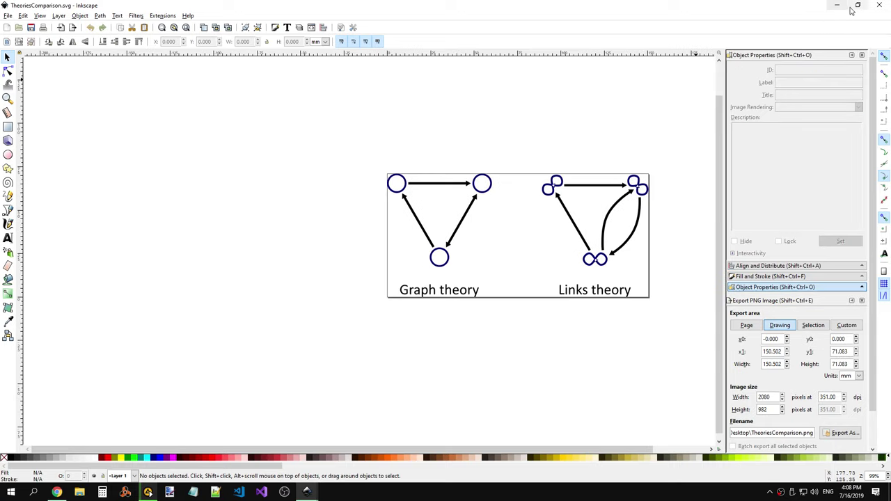
Step: Minimize the English window and return to theories_comparison.svg, cancelling an attempted close
{"action": "left_click", "coordinate": [877, 9]}
{"action": "left_click", "coordinate": [333, 230]}
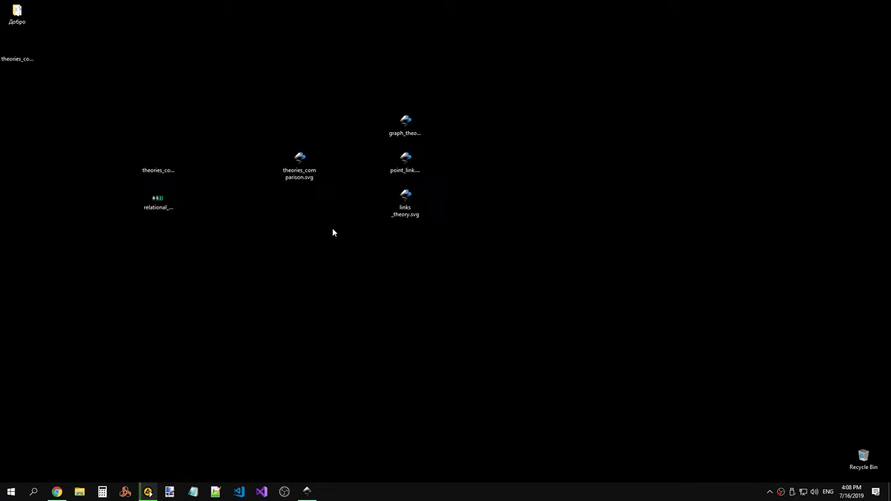
{"action": "left_click", "coordinate": [307, 492]}
{"action": "left_click", "coordinate": [879, 5]}
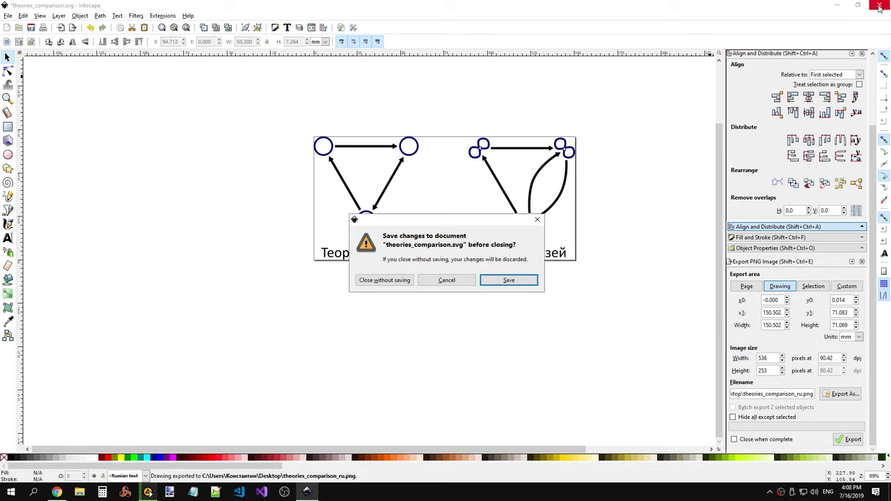
{"action": "left_click", "coordinate": [537, 220]}
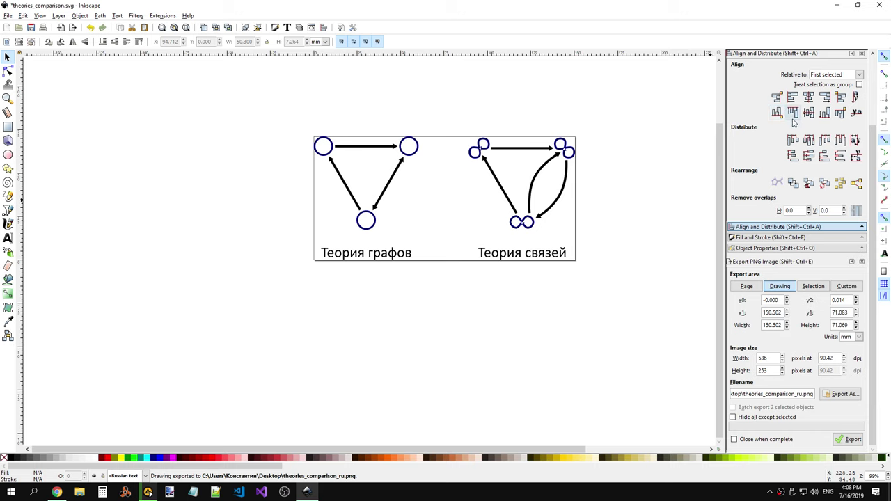
Step: Make the English text layer visible again, then close Inkscape without saving
{"action": "key", "text": "shift+ctrl+l"}
{"action": "left_click", "coordinate": [773, 70]}
{"action": "left_click", "coordinate": [733, 69]}
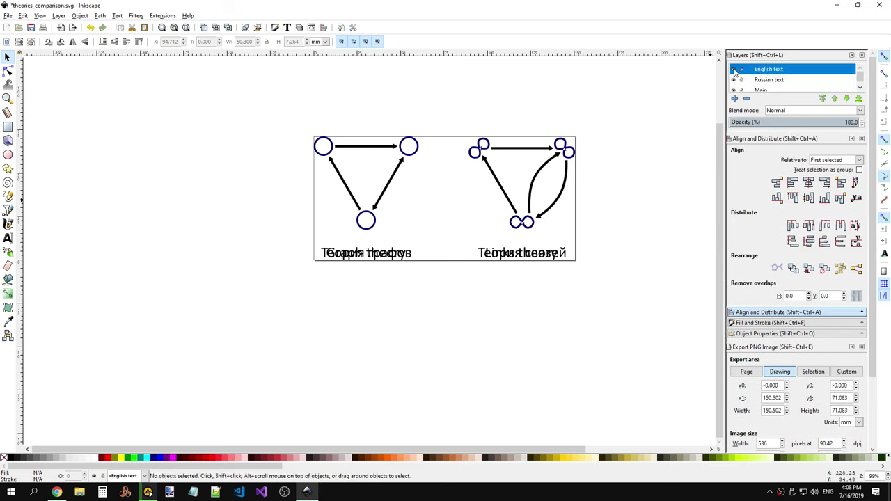
{"action": "left_click", "coordinate": [876, 5]}
{"action": "left_click", "coordinate": [497, 280]}
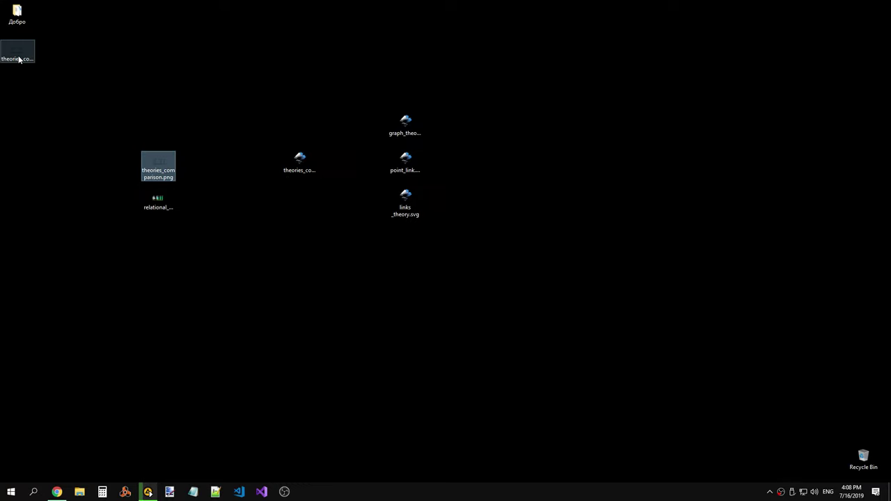
Step: Move theories_comparison_ru.png to open desktop space and open it with GIMP
{"action": "left_click_drag", "start_coordinate": [18, 58], "coordinate": [281, 263]}
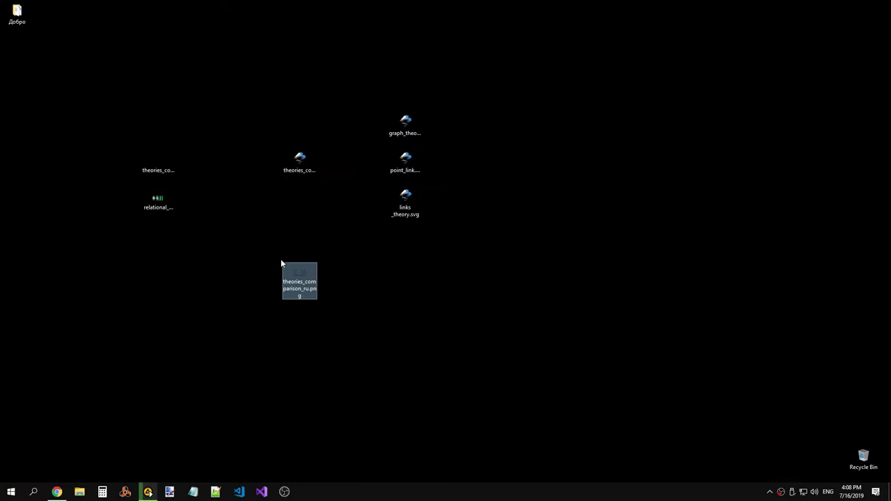
{"action": "right_click", "coordinate": [310, 290]}
{"action": "mouse_move", "coordinate": [110, 259]}
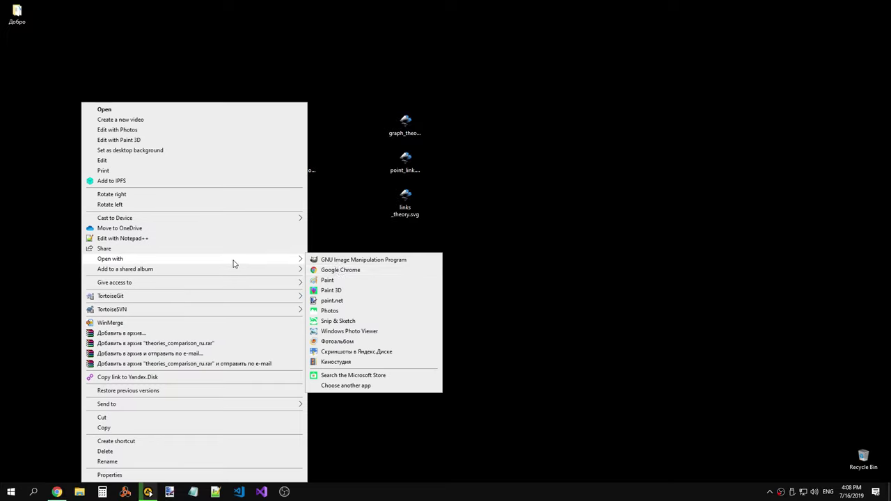
{"action": "left_click", "coordinate": [352, 260]}
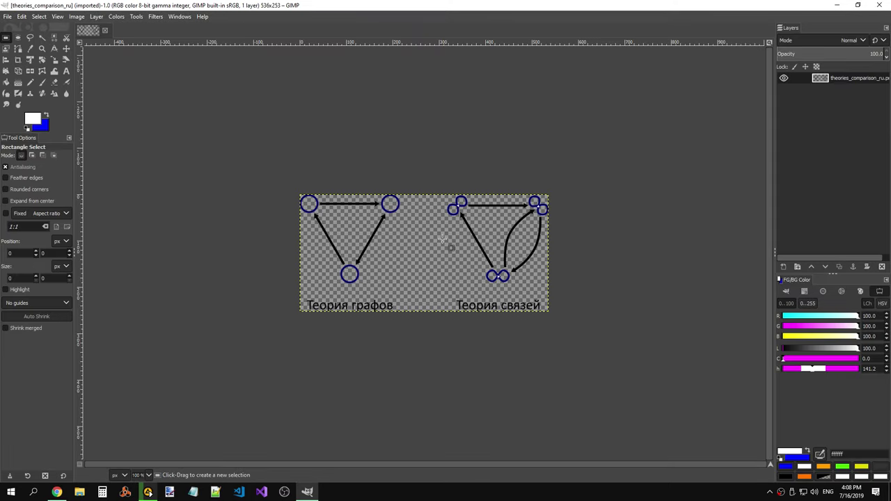
Step: Zoom in on the crossing of the lower infinity symbol in the links graph
{"action": "left_click", "coordinate": [96, 16]}
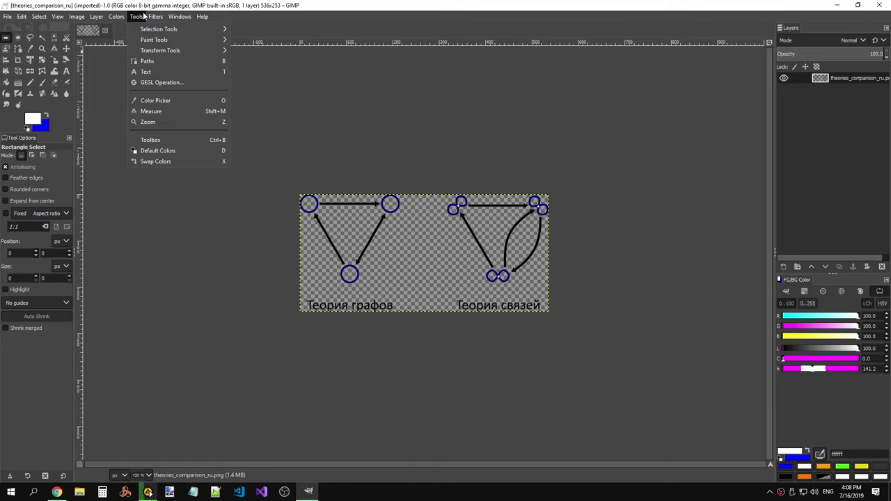
{"action": "left_click", "coordinate": [494, 242]}
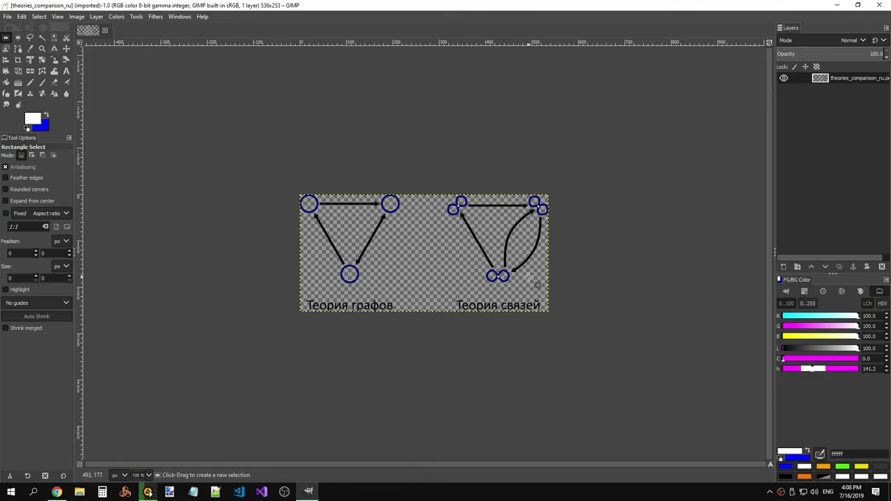
{"action": "scroll", "coordinate": [464, 279], "scroll_direction": "up", "scroll_amount": 5, "text": "ctrl"}
{"action": "scroll", "coordinate": [403, 254], "scroll_direction": "up", "scroll_amount": 3, "text": "ctrl"}
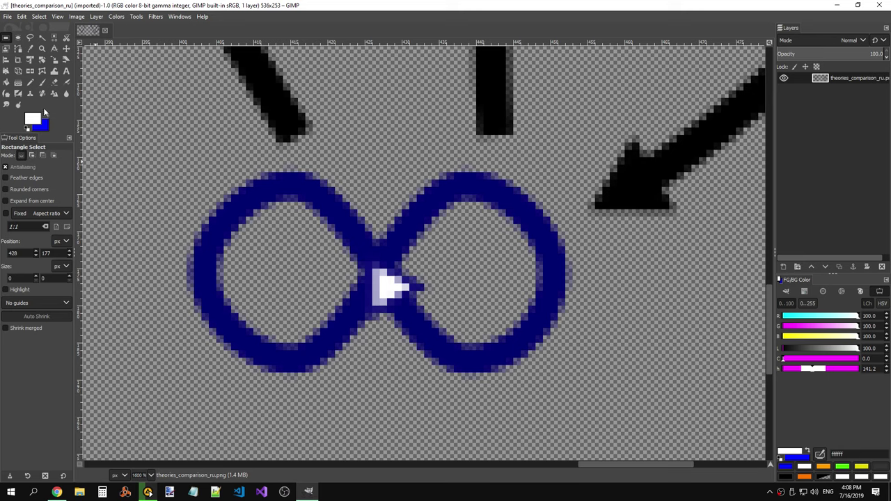
Step: Fuzzy-select the white spot at the infinity crossing and delete it to transparency
{"action": "left_click", "coordinate": [42, 38]}
{"action": "left_click", "coordinate": [391, 288]}
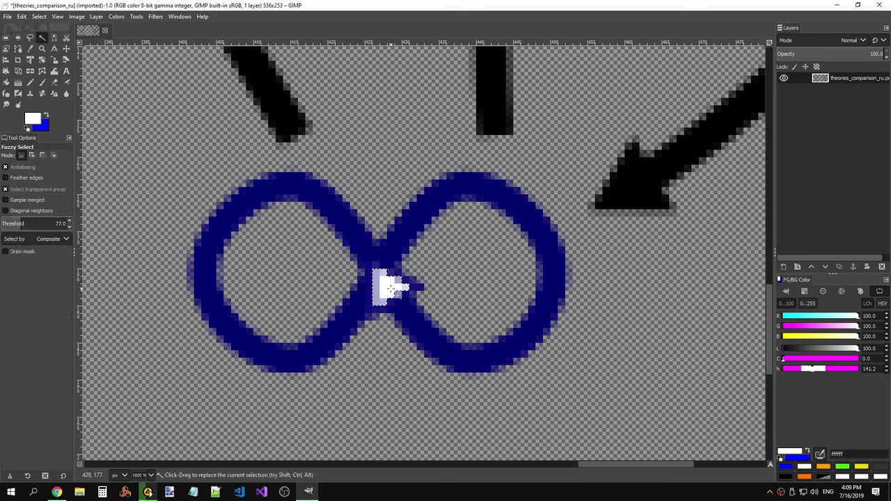
{"action": "key", "text": "Delete"}
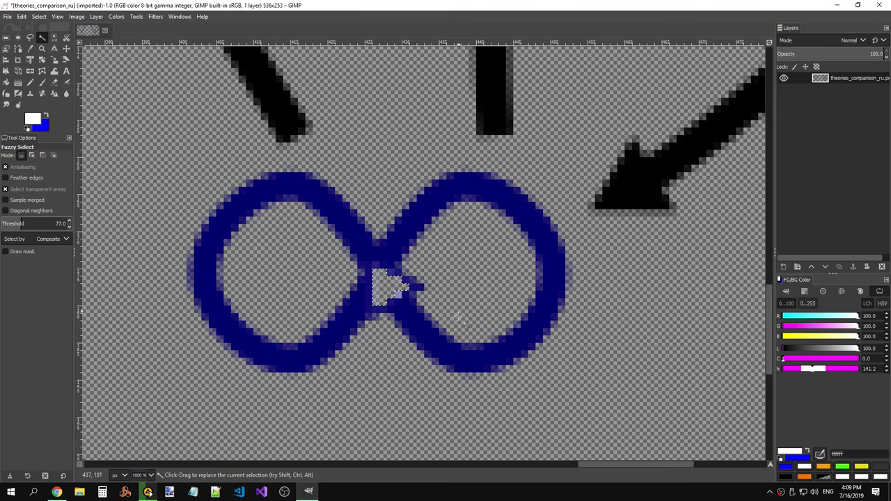
{"action": "right_click", "coordinate": [483, 287]}
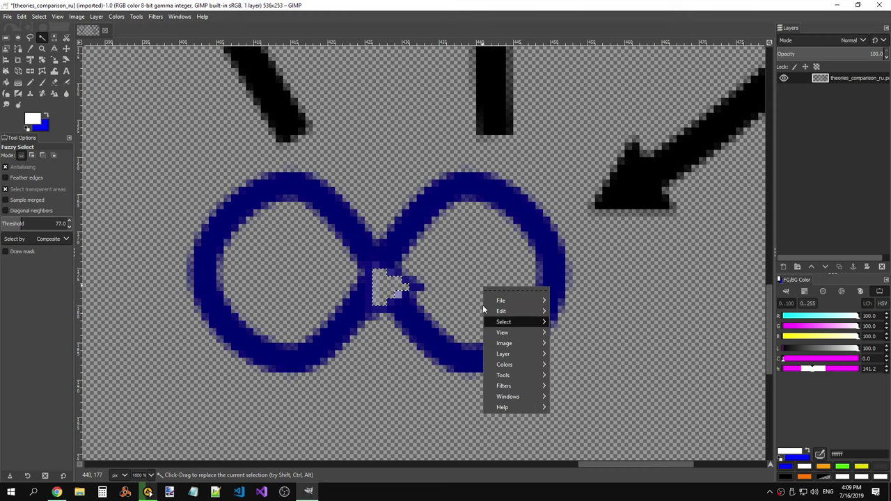
{"action": "key", "text": "Escape"}
Step: Pan to the second infinity crossing, select its white patch, then clear the selection
{"action": "scroll", "coordinate": [610, 466], "scroll_direction": "right", "scroll_amount": 5}
{"action": "scroll", "coordinate": [592, 359], "scroll_direction": "up", "scroll_amount": 10}
{"action": "scroll", "coordinate": [592, 360], "scroll_direction": "up", "scroll_amount": 5}
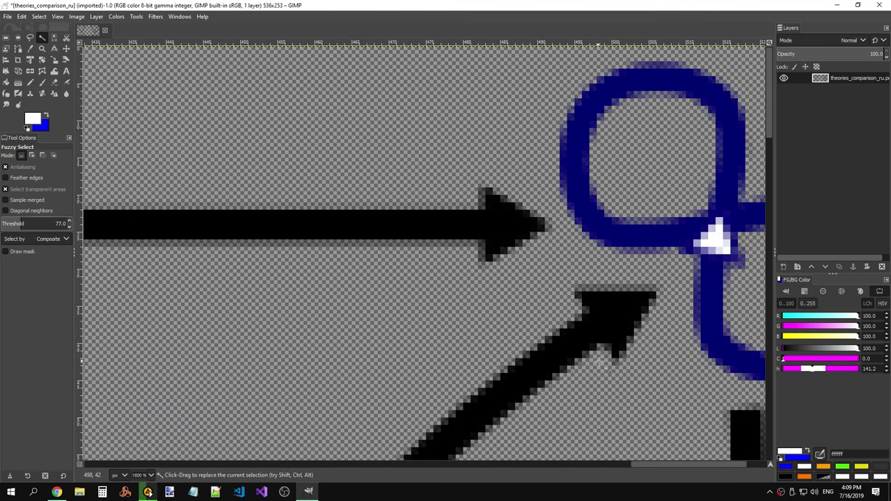
{"action": "scroll", "coordinate": [671, 465], "scroll_direction": "right", "scroll_amount": 2}
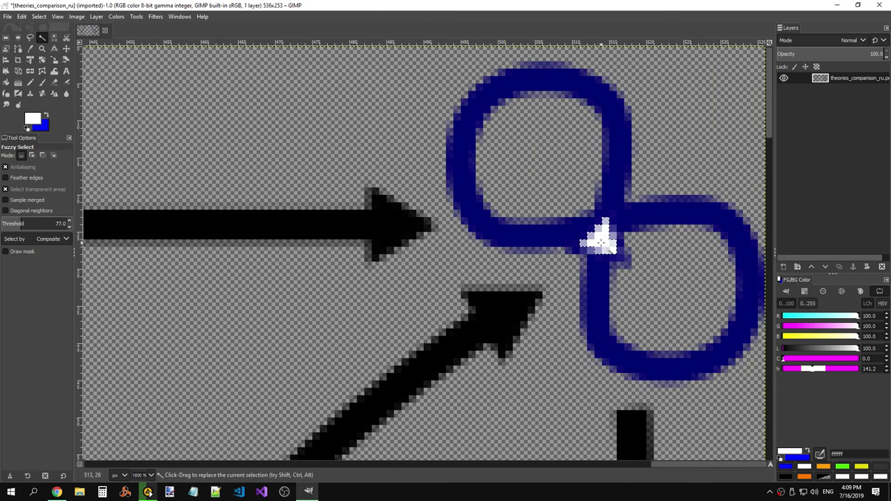
{"action": "left_click_drag", "start_coordinate": [664, 461], "coordinate": [489, 456]}
{"action": "left_click", "coordinate": [354, 226]}
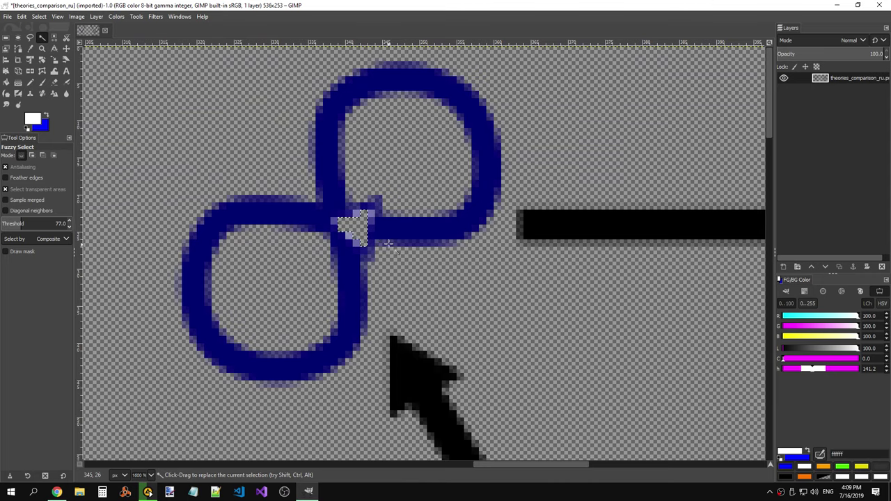
{"action": "left_click", "coordinate": [6, 37]}
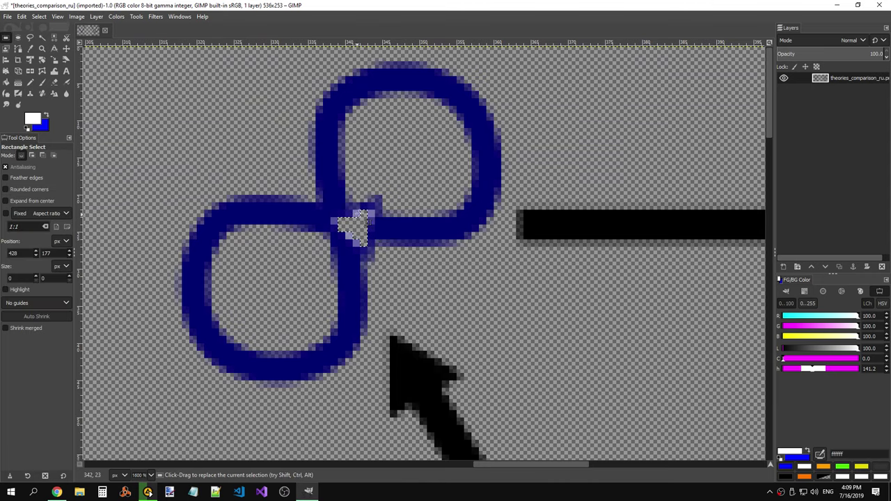
{"action": "left_click", "coordinate": [376, 212]}
Step: Copy a solid blue pixel and use it to replace the pale pixel beside the hole
{"action": "scroll", "coordinate": [342, 214], "scroll_direction": "up", "scroll_amount": 4}
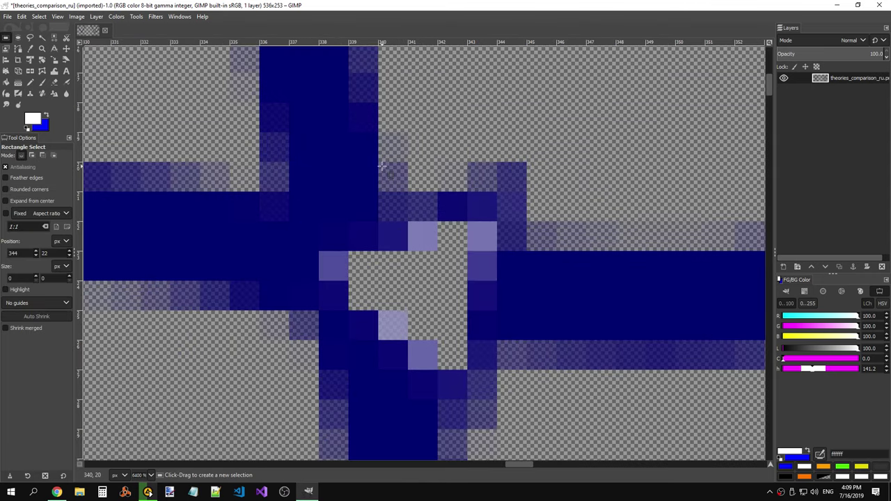
{"action": "left_click_drag", "start_coordinate": [382, 168], "coordinate": [394, 179]}
{"action": "key", "text": "ctrl+c"}
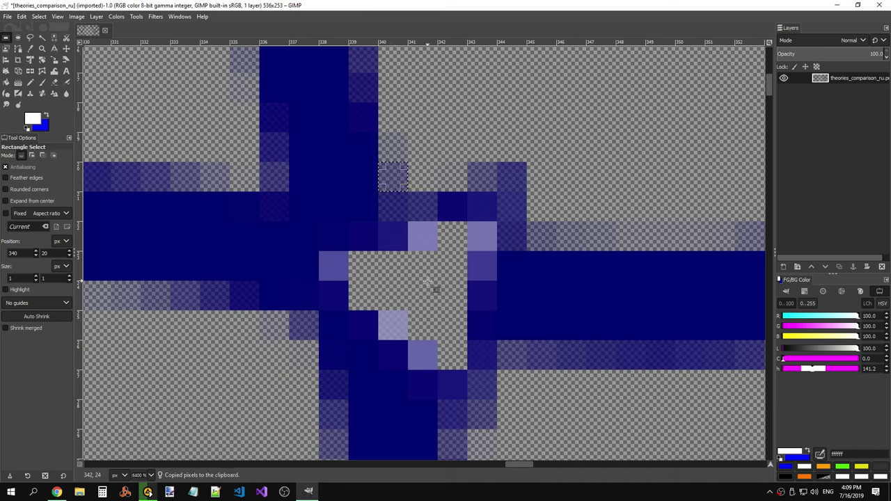
{"action": "left_click_drag", "start_coordinate": [409, 222], "coordinate": [437, 251]}
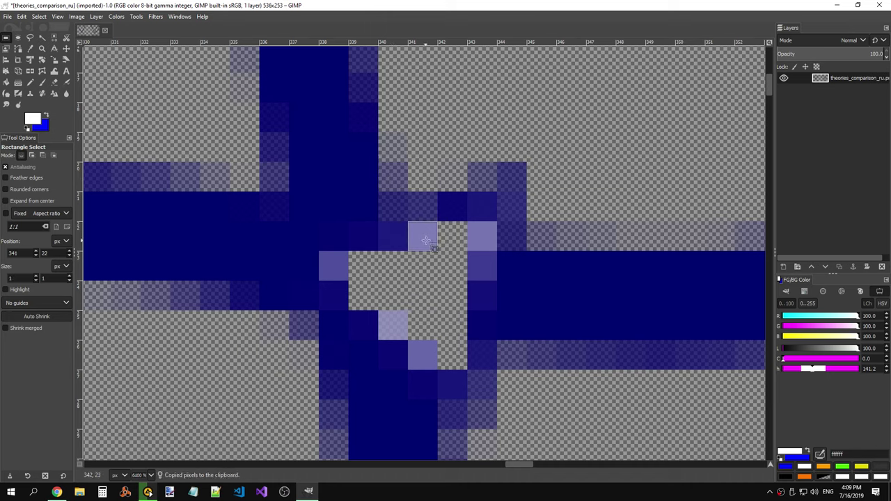
{"action": "key", "text": "Delete"}
{"action": "left_click", "coordinate": [437, 259]}
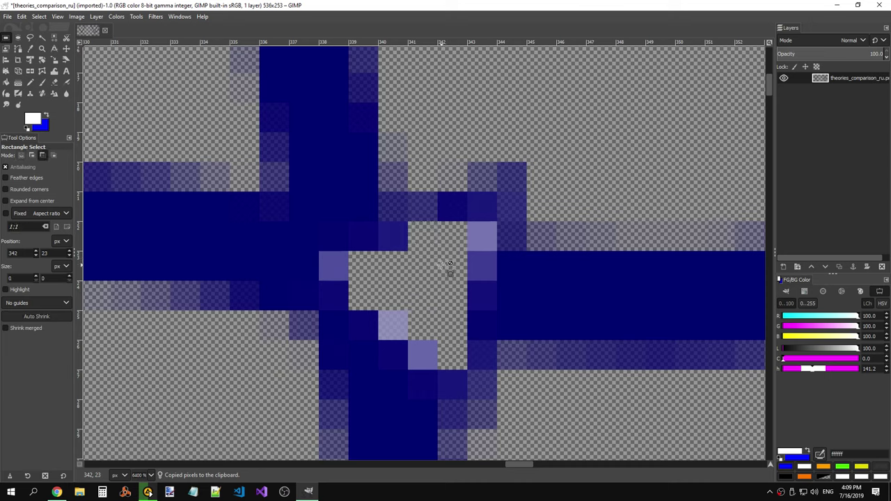
{"action": "key", "text": "ctrl+v"}
{"action": "left_click_drag", "start_coordinate": [424, 270], "coordinate": [424, 249]}
{"action": "left_click", "coordinate": [449, 293]}
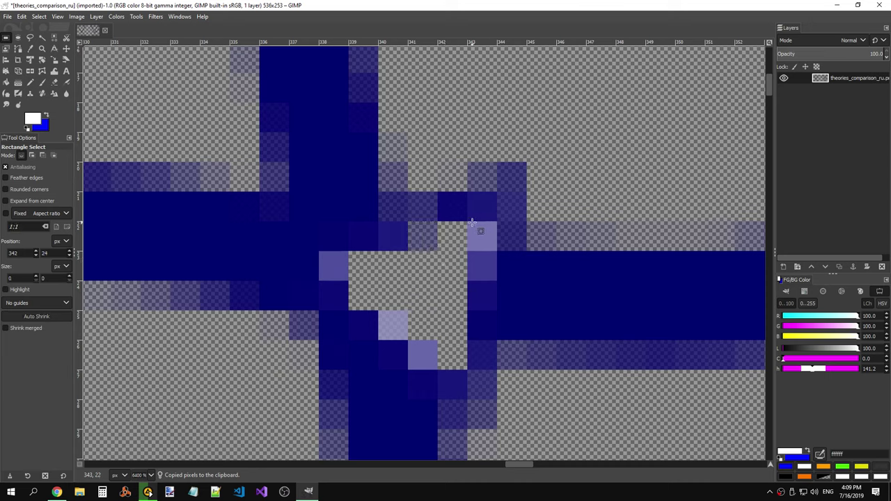
Step: Replace the pale pixels at 343,22 and 338,23 with pasted blue pixels
{"action": "left_click_drag", "start_coordinate": [470, 223], "coordinate": [491, 250]}
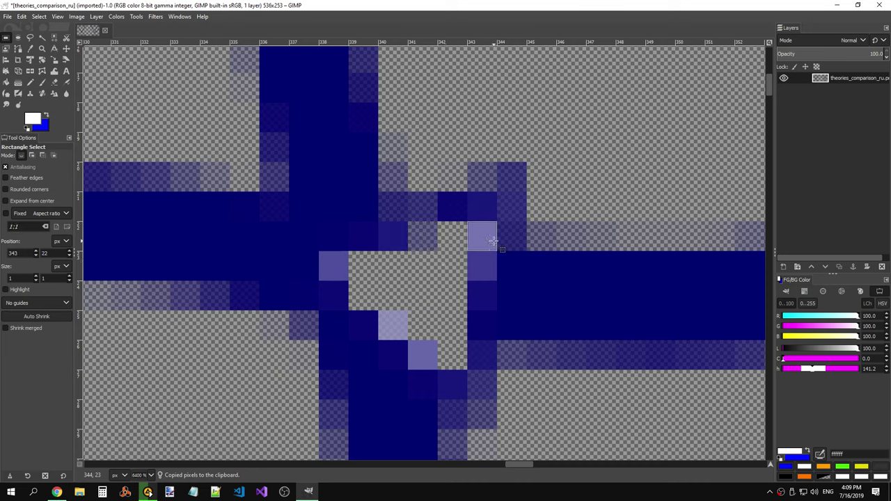
{"action": "key", "text": "ctrl+v"}
{"action": "left_click_drag", "start_coordinate": [422, 266], "coordinate": [480, 244]}
{"action": "left_click", "coordinate": [444, 289]}
{"action": "left_click_drag", "start_coordinate": [349, 260], "coordinate": [322, 255]}
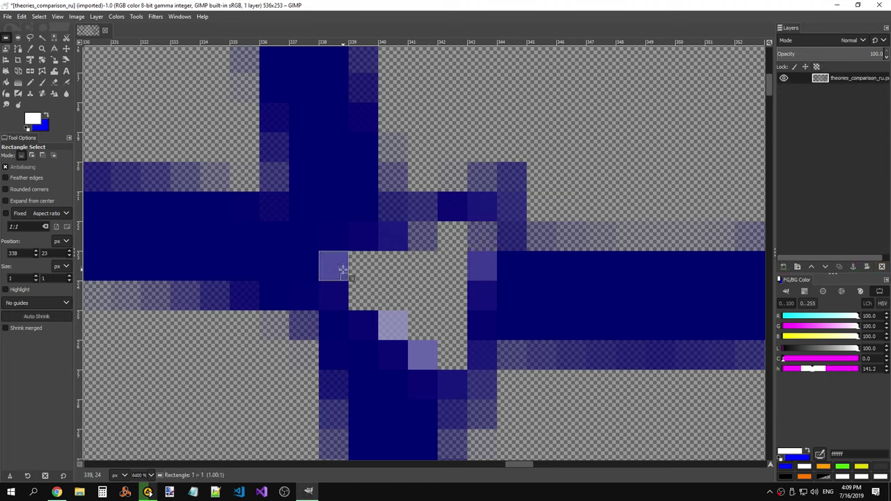
{"action": "key", "text": "ctrl+x"}
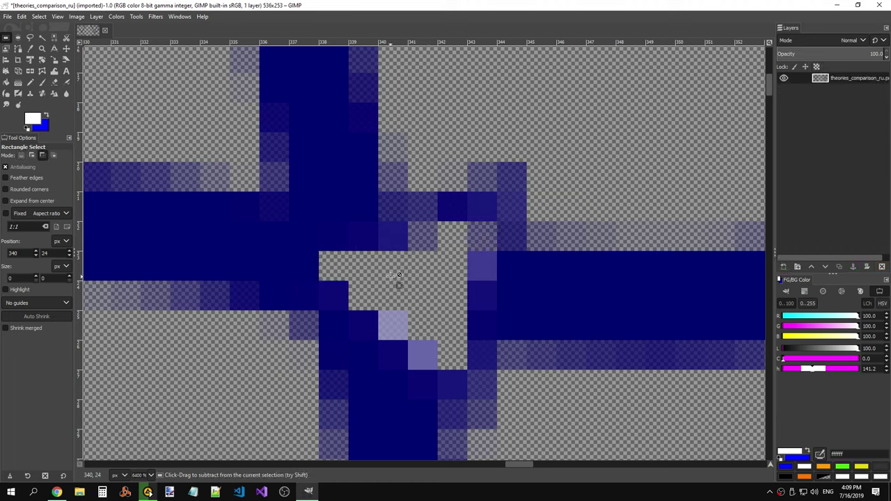
{"action": "key", "text": "ctrl+v"}
{"action": "left_click_drag", "start_coordinate": [422, 267], "coordinate": [352, 282]}
{"action": "left_click", "coordinate": [351, 282]}
Step: Cover the pale pixel at 340,25 with blue and shift the 341,26 pixel up one
{"action": "left_click_drag", "start_coordinate": [381, 312], "coordinate": [407, 338]}
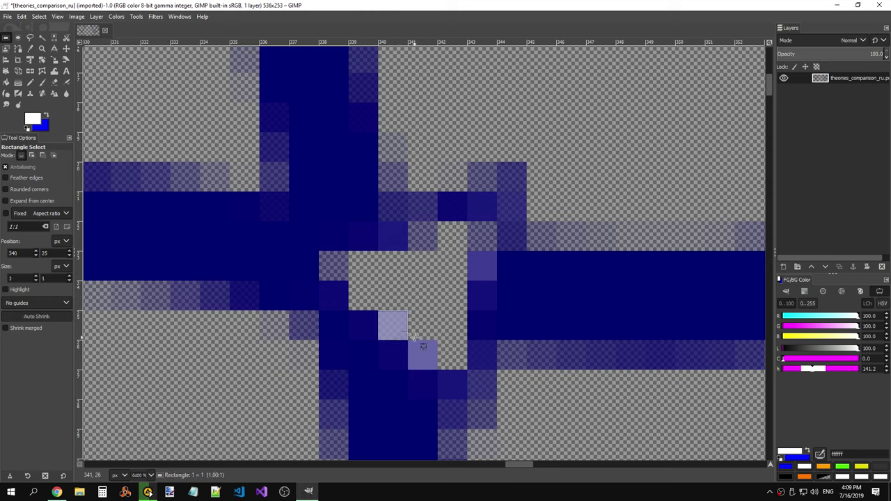
{"action": "key", "text": "ctrl+v"}
{"action": "mouse_move", "coordinate": [441, 313]}
{"action": "left_mouse_down"}
{"action": "mouse_move", "coordinate": [418, 265]}
{"action": "mouse_move", "coordinate": [397, 325]}
{"action": "left_mouse_up"}
{"action": "left_click", "coordinate": [412, 347]}
{"action": "key", "text": "ctrl+x"}
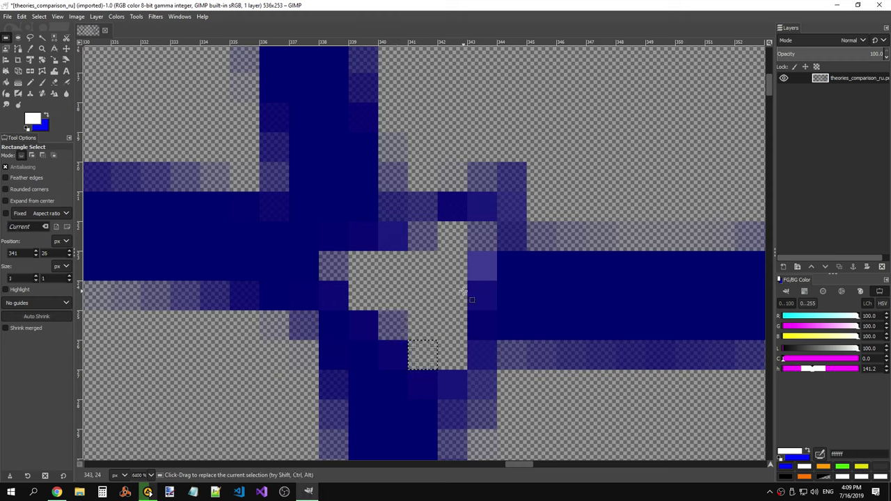
{"action": "key", "text": "ctrl+v"}
{"action": "left_click_drag", "start_coordinate": [429, 365], "coordinate": [436, 338]}
Step: Pan to the top-right infinity crossing and anchor the floating blue pixel there
{"action": "scroll", "coordinate": [513, 319], "scroll_direction": "down", "scroll_amount": 4}
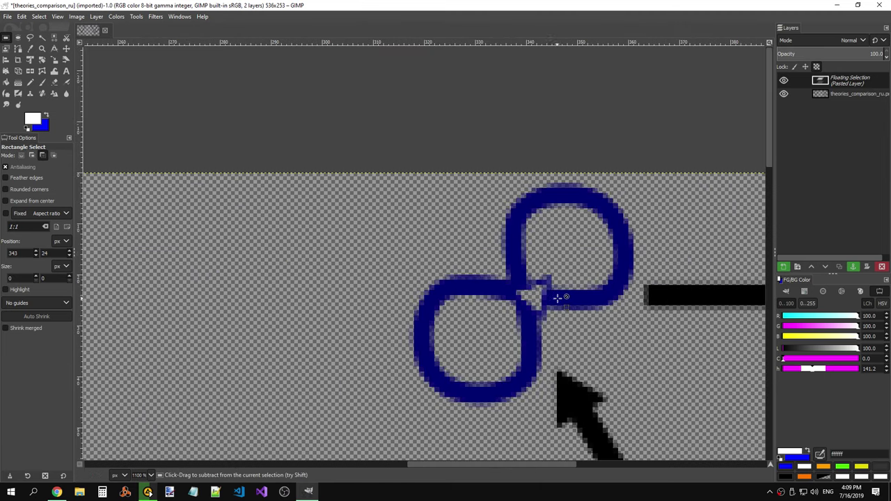
{"action": "scroll", "coordinate": [557, 294], "scroll_direction": "down", "scroll_amount": 4}
{"action": "scroll", "coordinate": [447, 465], "scroll_direction": "right", "scroll_amount": 3}
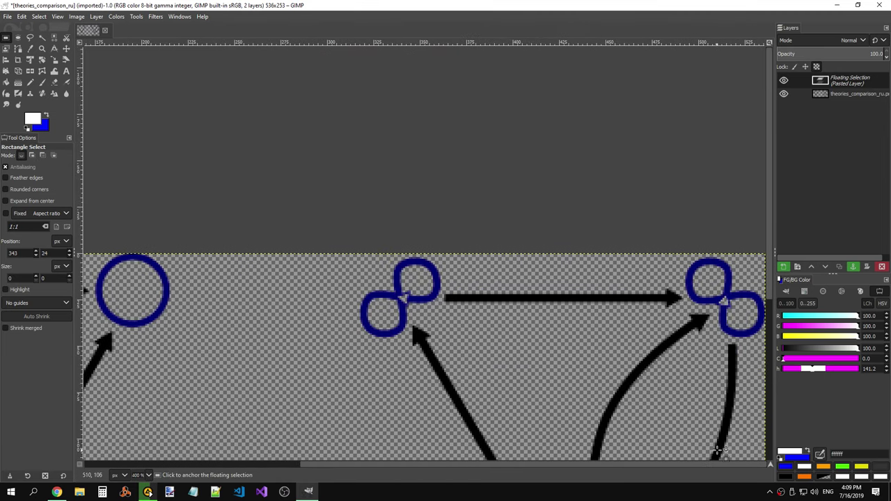
{"action": "scroll", "coordinate": [744, 288], "scroll_direction": "up", "scroll_amount": 5}
{"action": "scroll", "coordinate": [743, 287], "scroll_direction": "up", "scroll_amount": 3}
{"action": "scroll", "coordinate": [613, 470], "scroll_direction": "down", "scroll_amount": 3}
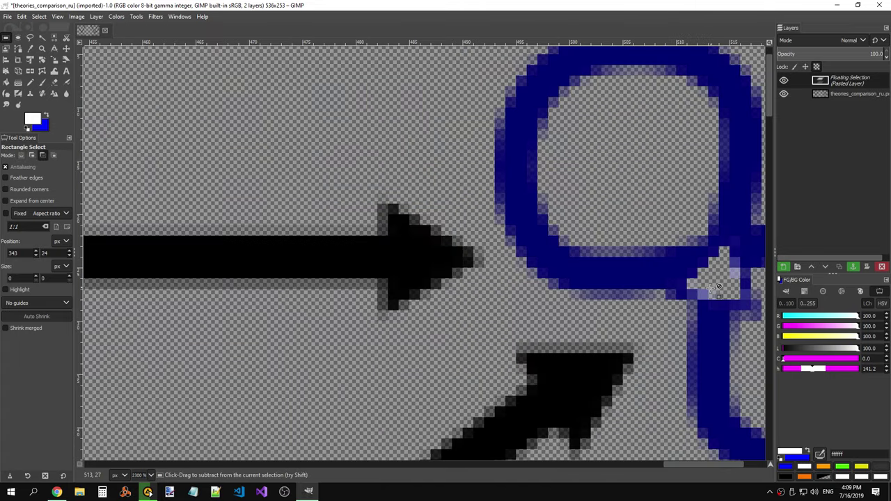
{"action": "scroll", "coordinate": [671, 466], "scroll_direction": "right", "scroll_amount": 3}
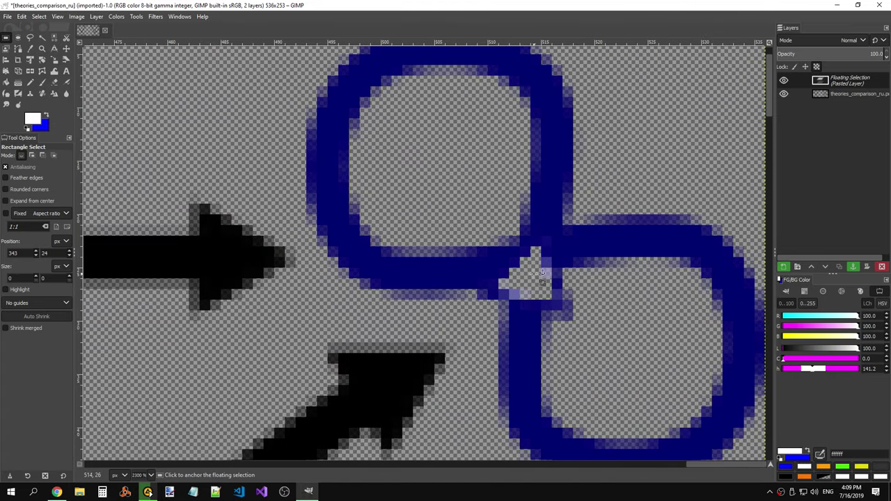
{"action": "mouse_move", "coordinate": [543, 273]}
{"action": "left_mouse_down"}
{"action": "mouse_move", "coordinate": [554, 286]}
{"action": "mouse_move", "coordinate": [548, 283]}
{"action": "left_mouse_up"}
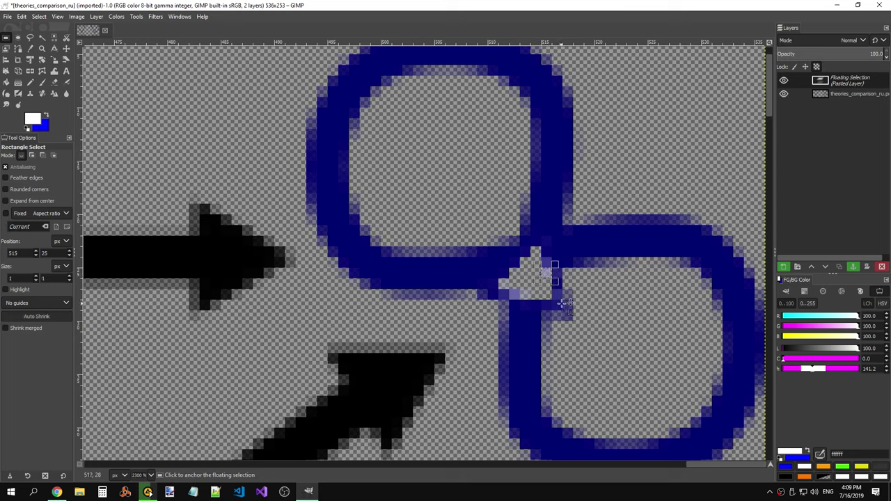
{"action": "left_click", "coordinate": [579, 301]}
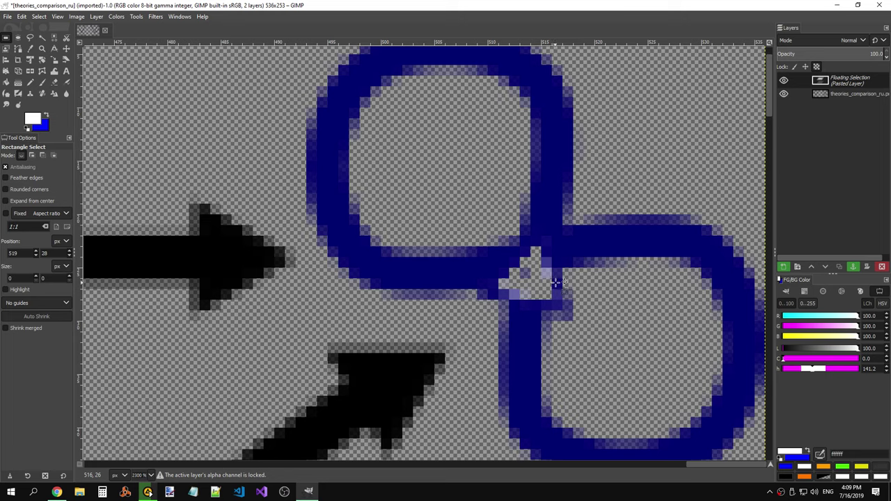
{"action": "left_click", "coordinate": [555, 279]}
{"action": "left_click", "coordinate": [556, 282]}
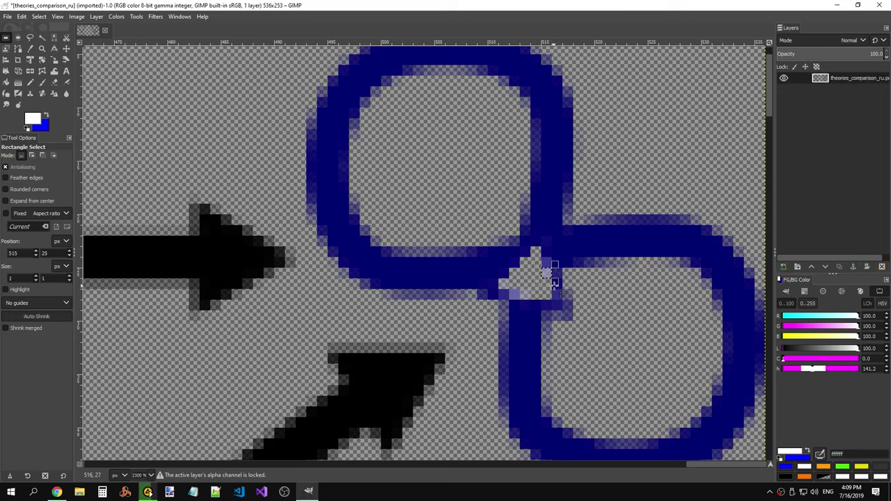
Step: Paste and anchor two more blue pixel copies along the crossing
{"action": "key", "text": "ctrl+v"}
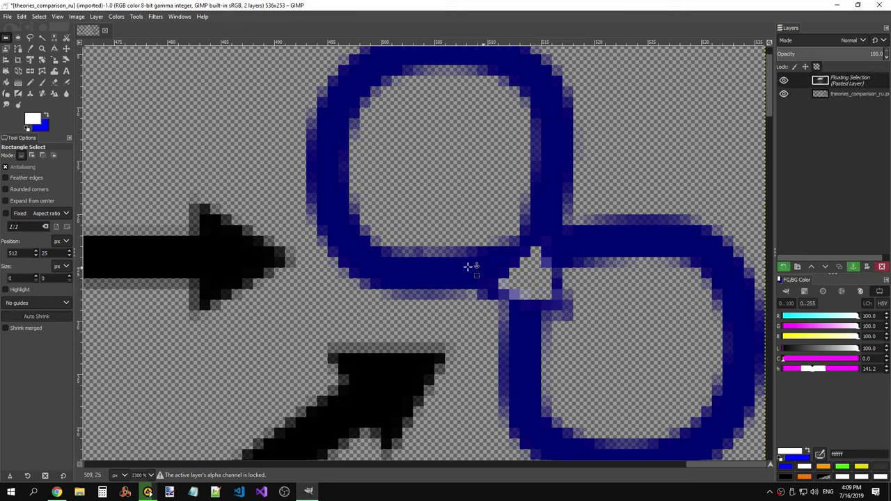
{"action": "left_click", "coordinate": [531, 289]}
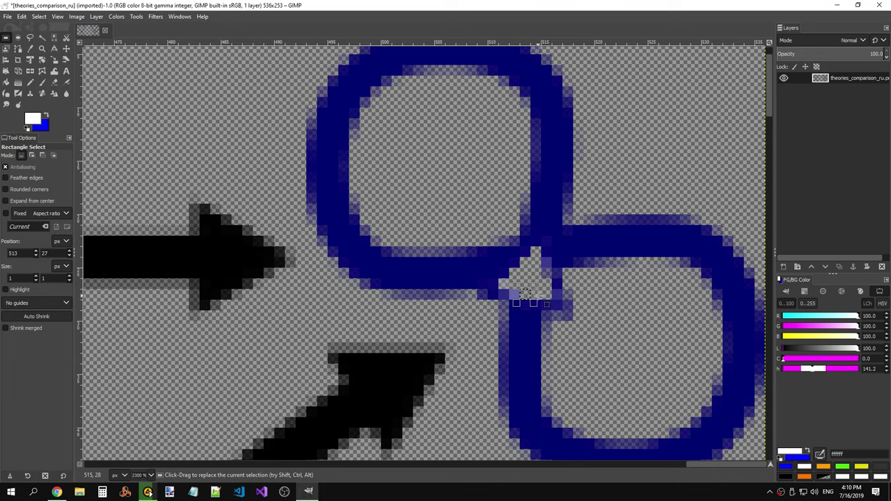
{"action": "left_click_drag", "start_coordinate": [514, 283], "coordinate": [525, 294]}
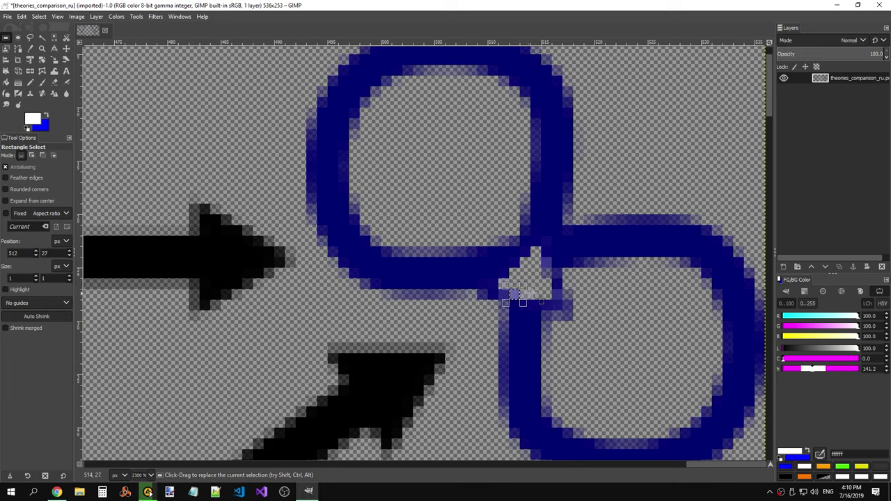
{"action": "key", "text": "ctrl+v"}
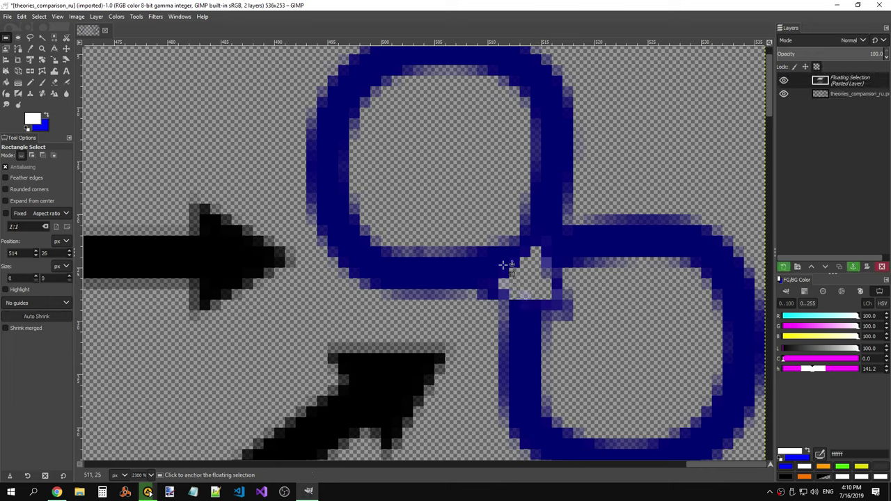
{"action": "left_click", "coordinate": [520, 297]}
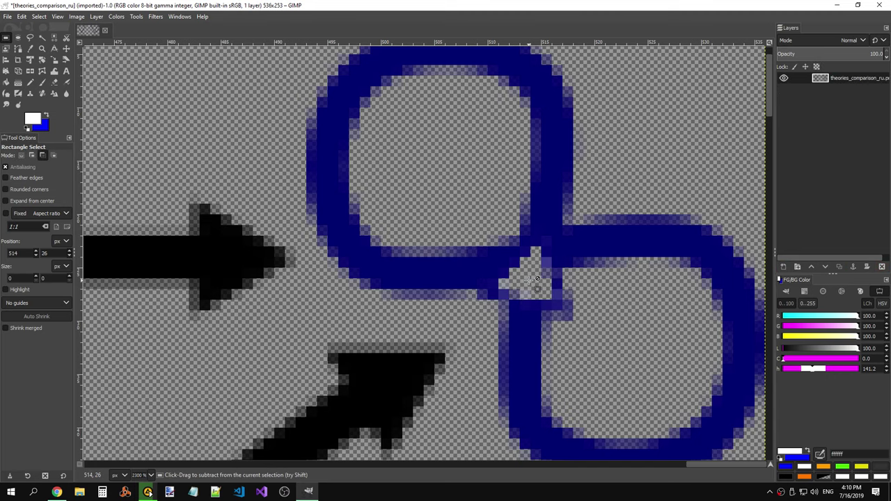
{"action": "scroll", "coordinate": [530, 286], "scroll_direction": "up", "scroll_amount": 3}
{"action": "scroll", "coordinate": [530, 278], "scroll_direction": "down", "scroll_amount": 1}
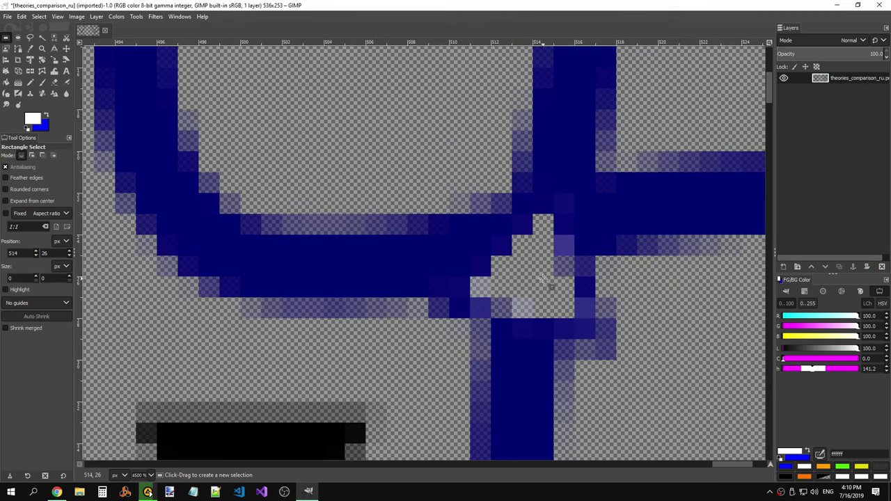
Step: Take a pixel from the loop crossing and anchor pasted copies onto the blue stroke
{"action": "left_click_drag", "start_coordinate": [559, 242], "coordinate": [576, 257]}
{"action": "key", "text": "ctrl+x"}
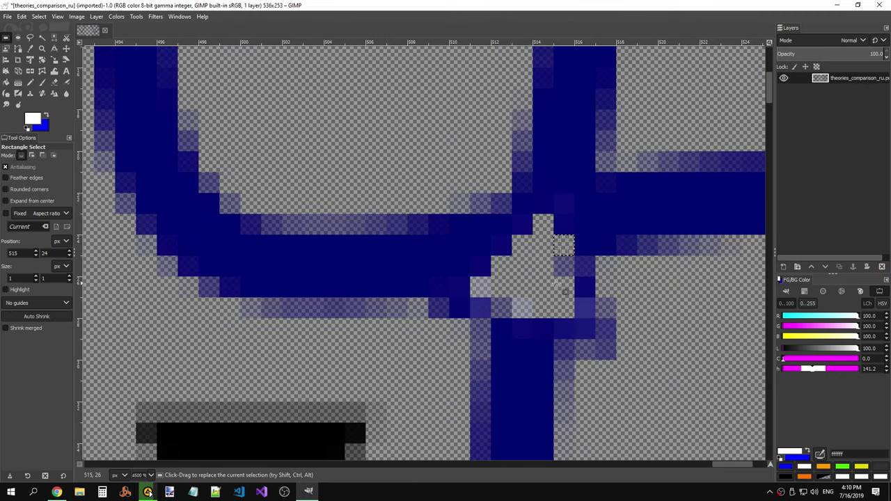
{"action": "key", "text": "ctrl+v"}
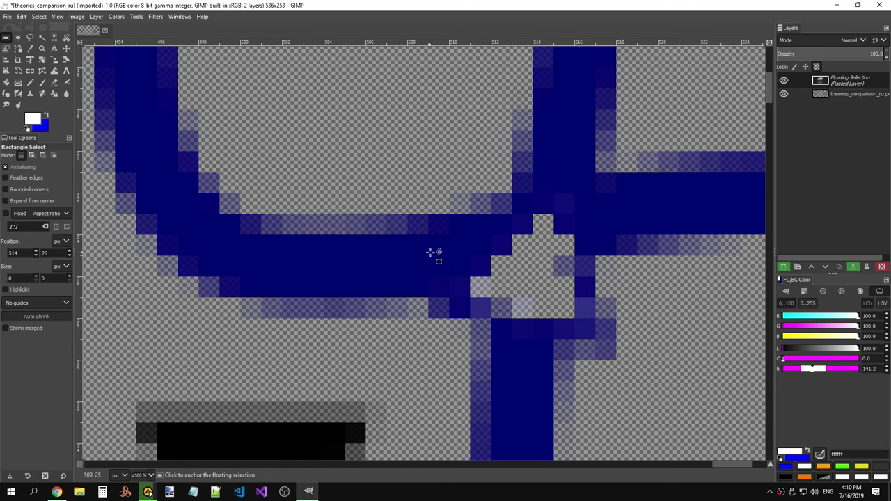
{"action": "left_click", "coordinate": [429, 252]}
{"action": "scroll", "coordinate": [527, 283], "scroll_direction": "down", "scroll_amount": 5}
{"action": "key", "text": "ctrl+v"}
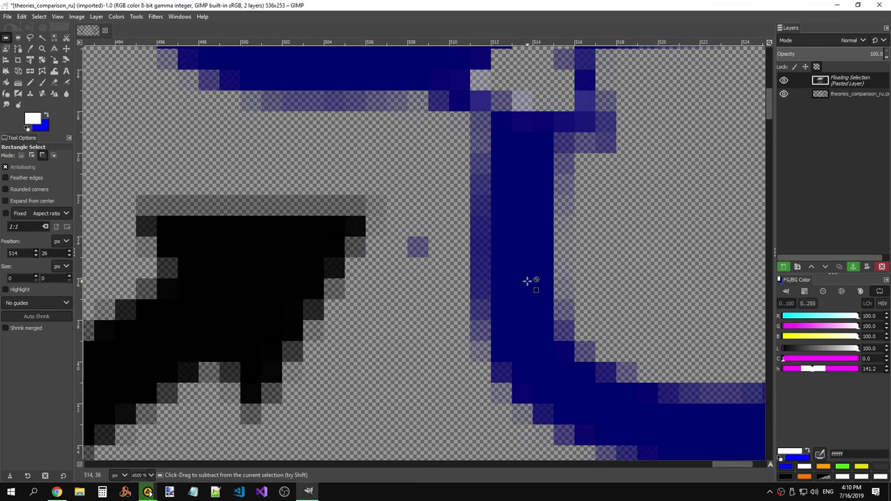
{"action": "left_click_drag", "start_coordinate": [422, 236], "coordinate": [505, 152]}
{"action": "scroll", "coordinate": [557, 112], "scroll_direction": "up", "scroll_amount": 5}
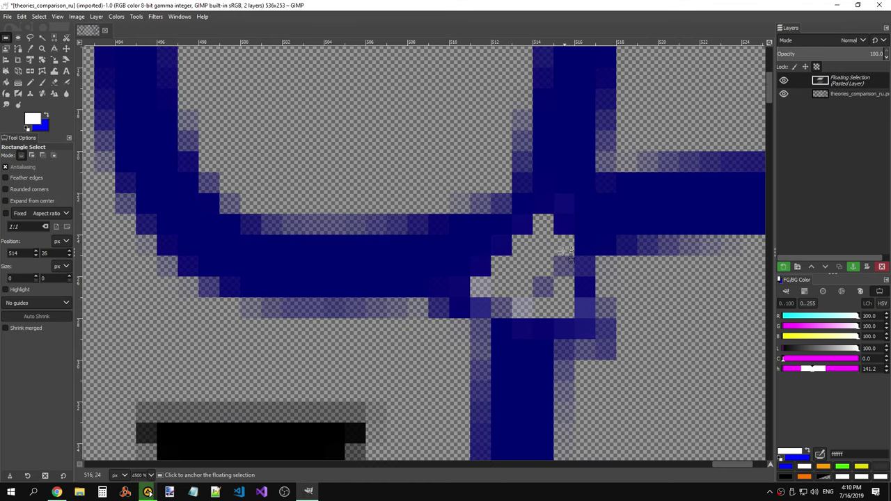
{"action": "scroll", "coordinate": [585, 288], "scroll_direction": "down", "scroll_amount": 5}
{"action": "scroll", "coordinate": [603, 285], "scroll_direction": "down", "scroll_amount": 3}
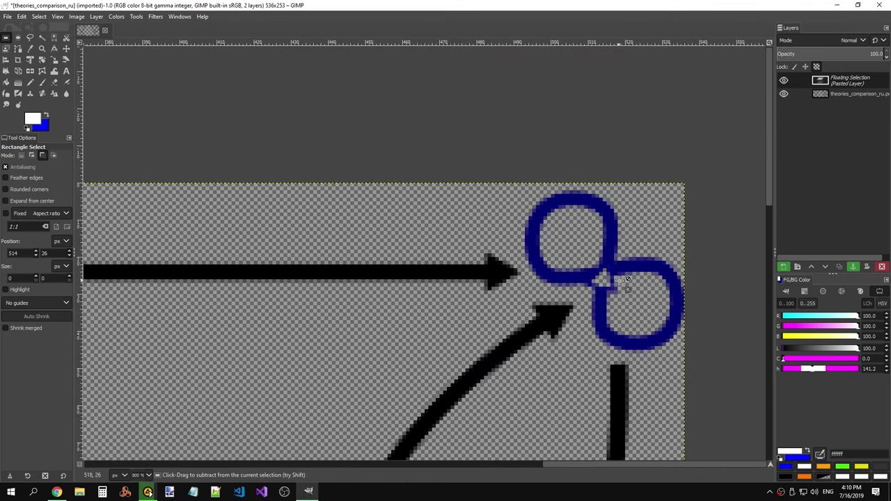
{"action": "left_click", "coordinate": [603, 285]}
Step: Paste a copied blue pixel into the lower infinity sign's crossing and anchor it
{"action": "scroll", "coordinate": [540, 301], "scroll_direction": "up", "scroll_amount": 4}
{"action": "scroll", "coordinate": [539, 301], "scroll_direction": "down", "scroll_amount": 1}
{"action": "scroll", "coordinate": [342, 314], "scroll_direction": "up", "scroll_amount": 3}
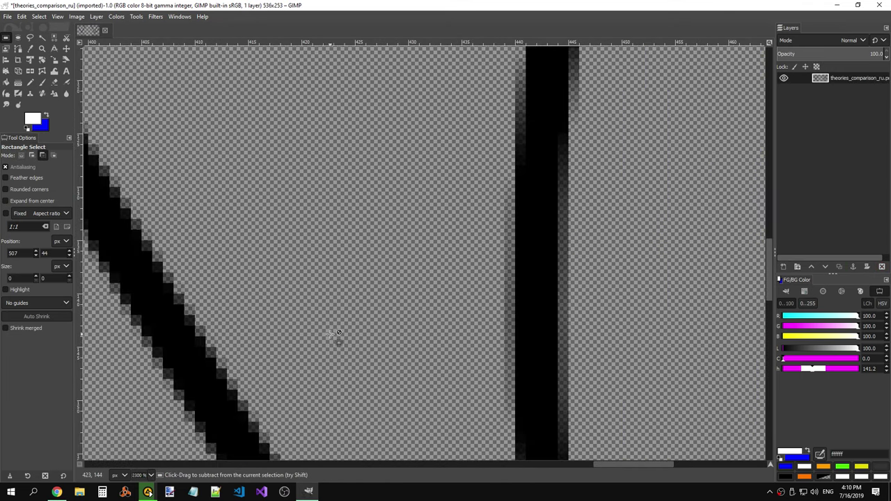
{"action": "scroll", "coordinate": [339, 338], "scroll_direction": "down", "scroll_amount": 5}
{"action": "scroll", "coordinate": [354, 325], "scroll_direction": "up", "scroll_amount": 3}
{"action": "scroll", "coordinate": [374, 212], "scroll_direction": "down", "scroll_amount": 1}
{"action": "scroll", "coordinate": [378, 332], "scroll_direction": "up", "scroll_amount": 3}
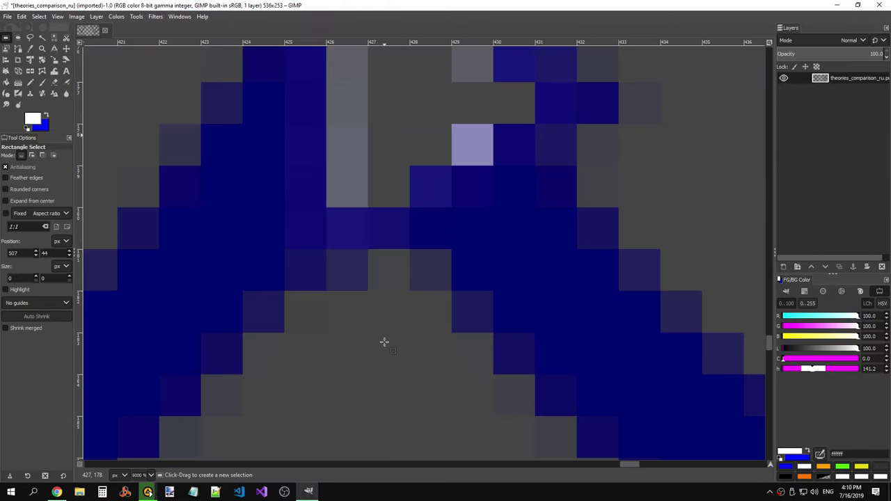
{"action": "scroll", "coordinate": [398, 247], "scroll_direction": "down", "scroll_amount": 2}
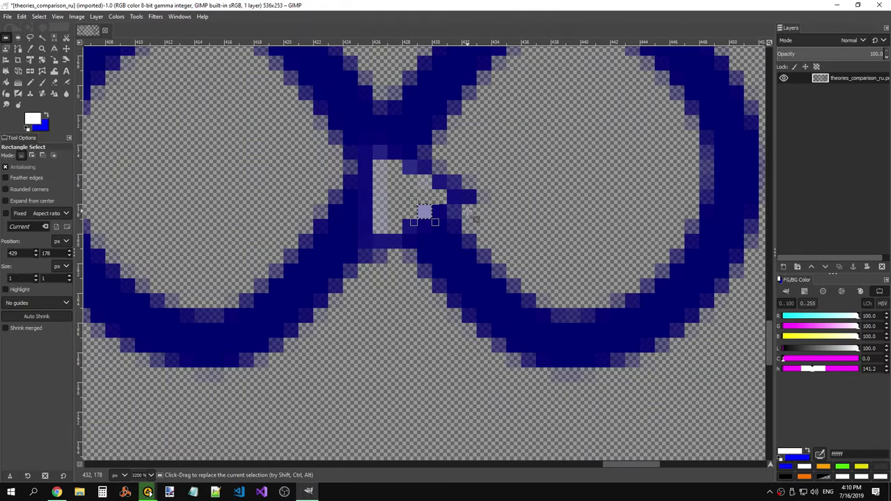
{"action": "left_click", "coordinate": [411, 201], "text": "ctrl"}
{"action": "key", "text": "ctrl+v"}
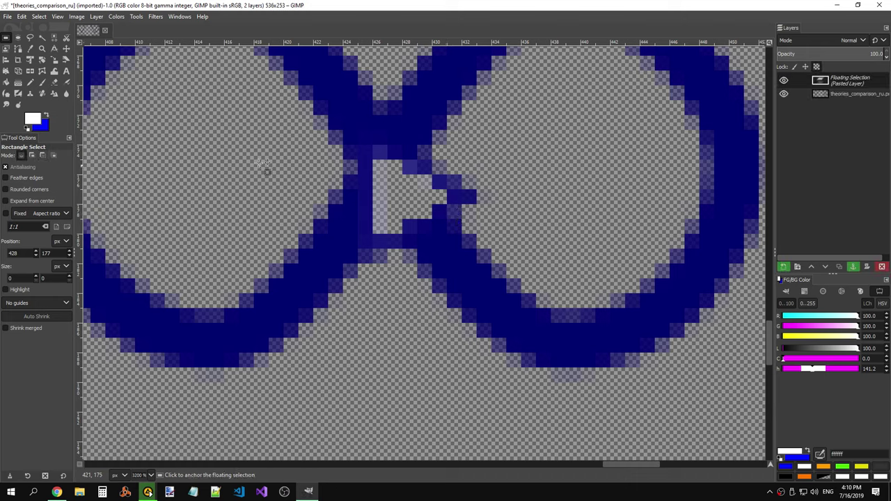
{"action": "key", "text": "ctrl+z"}
{"action": "key", "text": "ctrl+v"}
{"action": "left_click", "coordinate": [264, 185]}
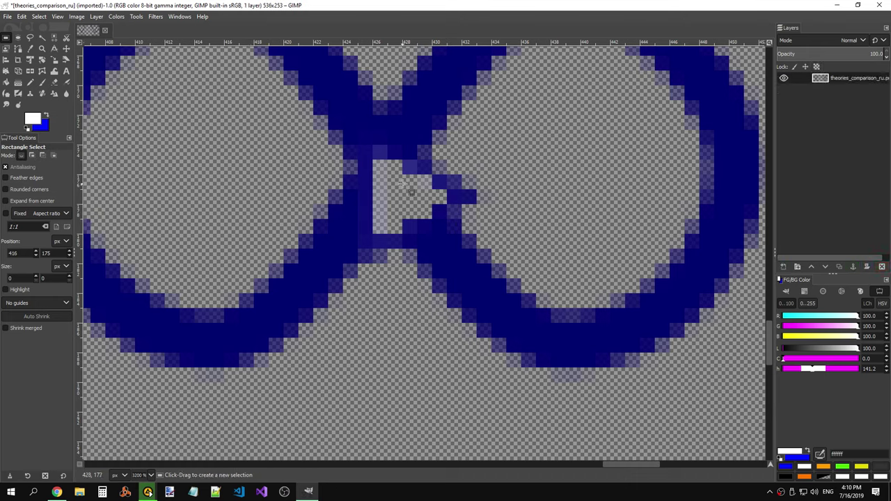
Step: Paste a two-pixel blue strip, nudge it one pixel left into the gap, and anchor it
{"action": "left_click_drag", "start_coordinate": [381, 328], "coordinate": [406, 332]}
{"action": "key", "text": "ctrl+v"}
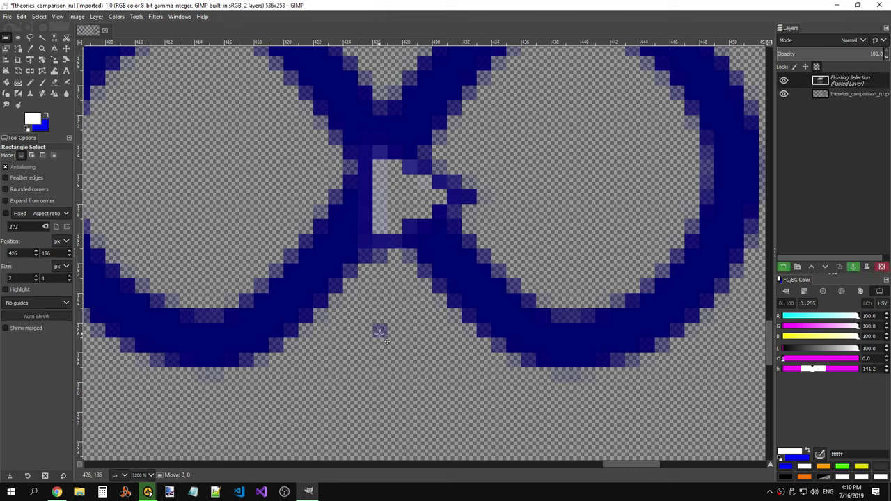
{"action": "key", "text": "Left"}
{"action": "left_click", "coordinate": [432, 234]}
Step: Anchor another pasted blue pixel beside the crossing
{"action": "left_click_drag", "start_coordinate": [419, 205], "coordinate": [431, 218]}
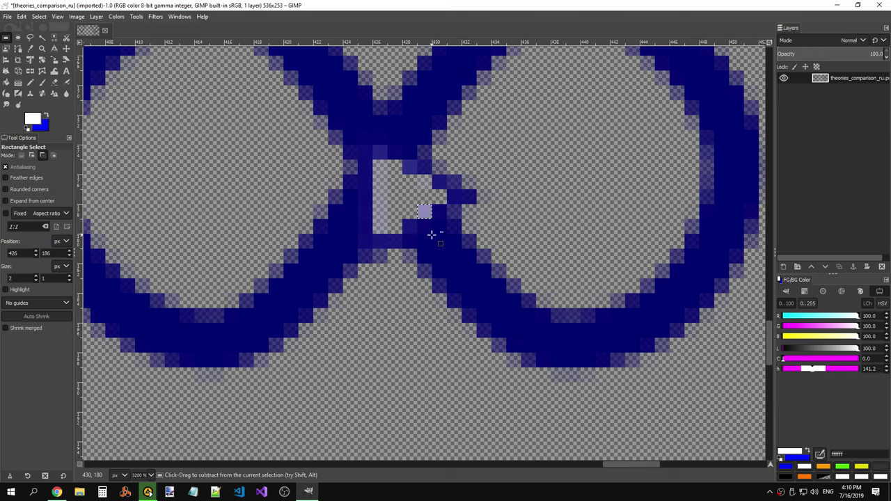
{"action": "left_click", "coordinate": [409, 204]}
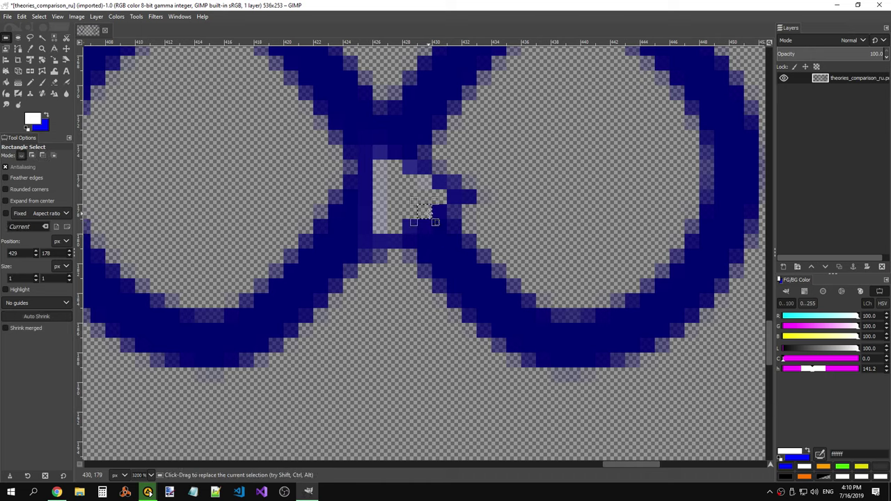
{"action": "key", "text": "ctrl+v"}
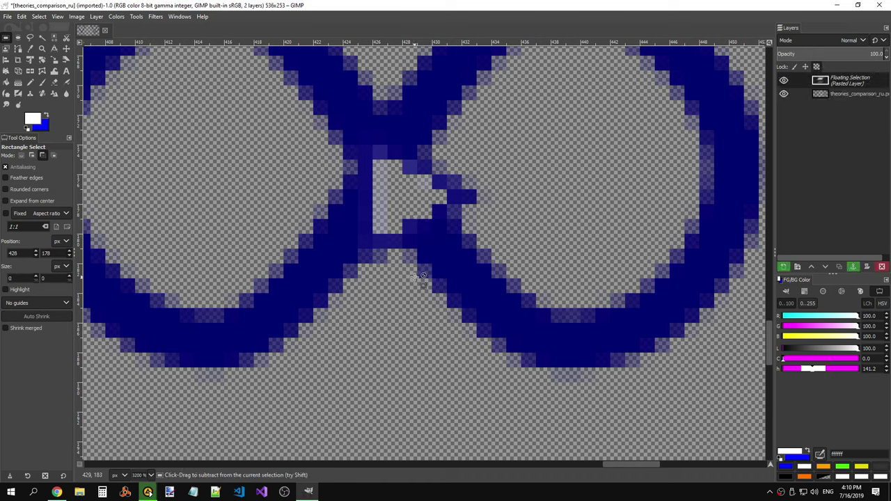
{"action": "left_click", "coordinate": [421, 278]}
Step: Drag two more pasted pixels into the crossing and anchor each in place
{"action": "scroll", "coordinate": [388, 314], "scroll_direction": "up", "scroll_amount": 1}
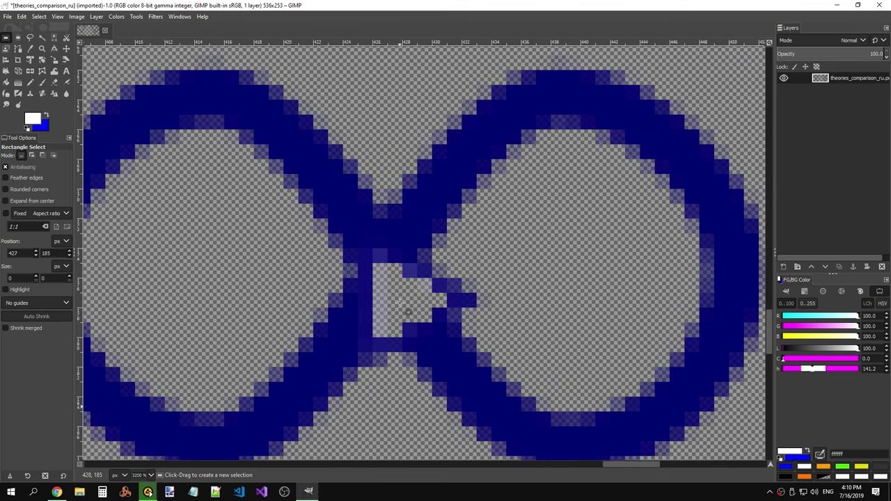
{"action": "scroll", "coordinate": [404, 306], "scroll_direction": "down", "scroll_amount": 5}
{"action": "key", "text": "ctrl+v"}
{"action": "left_click_drag", "start_coordinate": [425, 258], "coordinate": [418, 193]}
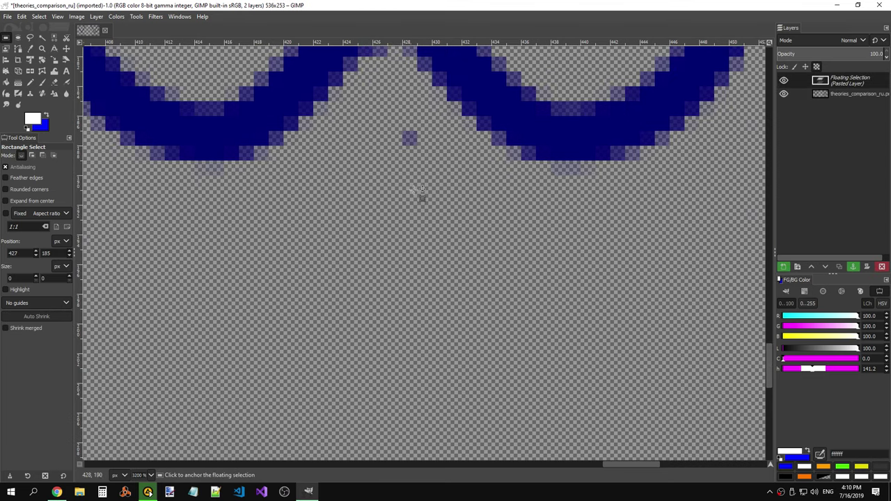
{"action": "scroll", "coordinate": [424, 296], "scroll_direction": "up", "scroll_amount": 5}
{"action": "left_click_drag", "start_coordinate": [423, 337], "coordinate": [418, 296]}
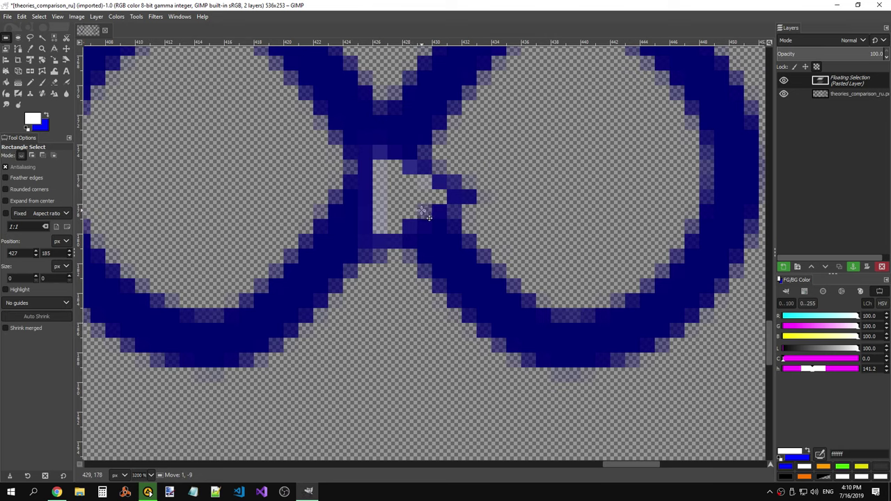
{"action": "key", "text": "ctrl+h"}
{"action": "left_click_drag", "start_coordinate": [407, 165], "coordinate": [410, 168]}
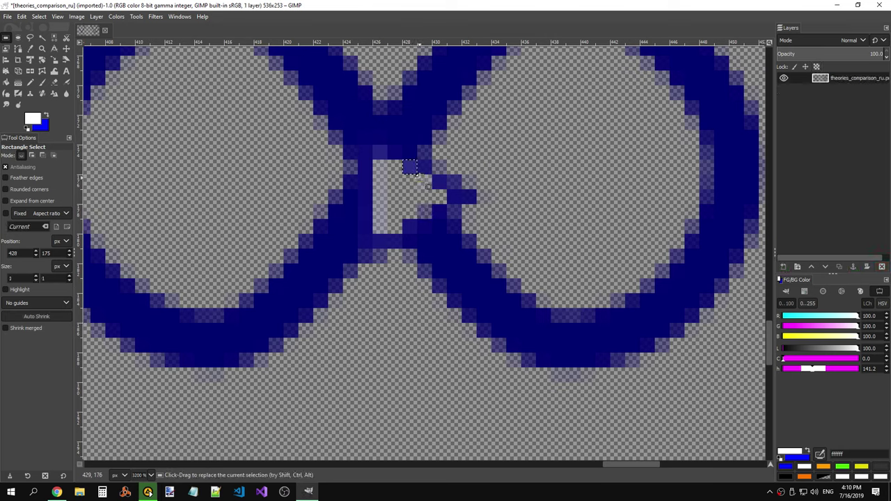
{"action": "key", "text": "ctrl+v"}
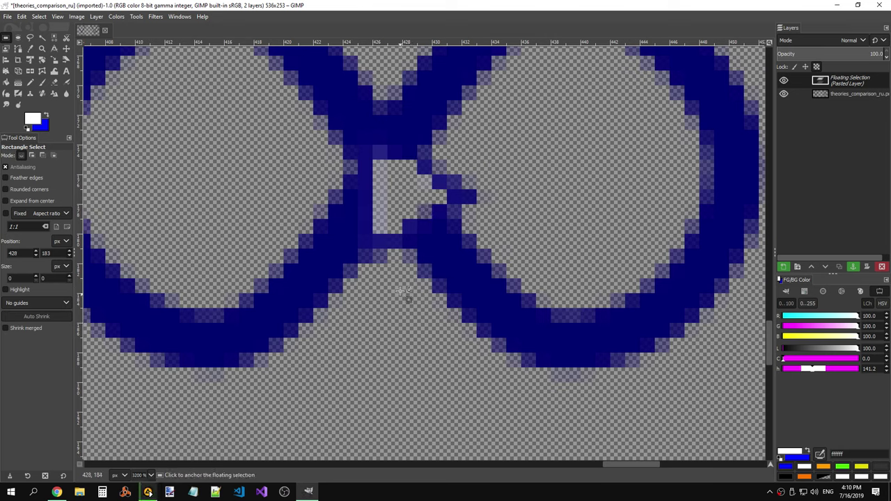
{"action": "left_click", "coordinate": [406, 243]}
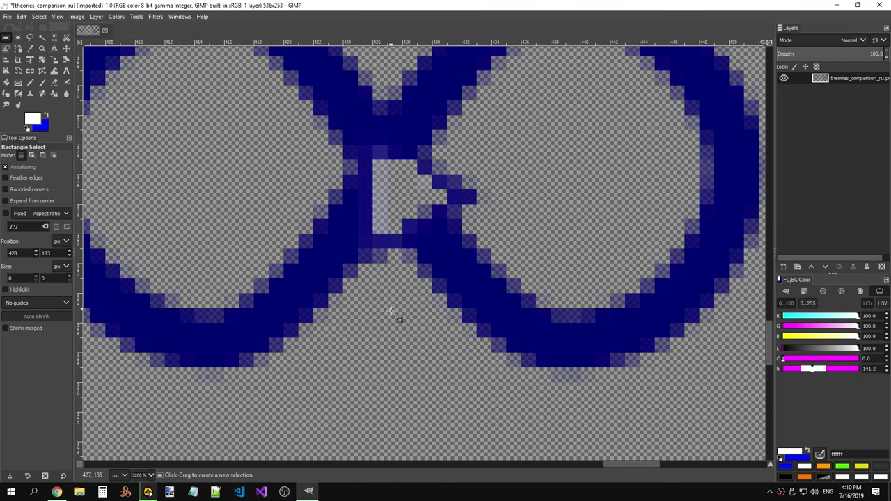
Step: Move another pasted pixel up into the top of the crossing gap and anchor it
{"action": "scroll", "coordinate": [397, 337], "scroll_direction": "down", "scroll_amount": 3}
{"action": "key", "text": "ctrl+v"}
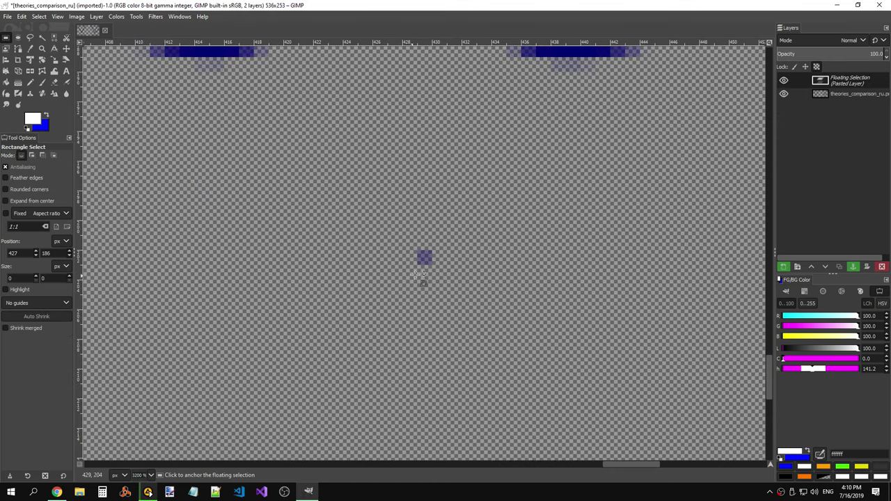
{"action": "left_click_drag", "start_coordinate": [423, 258], "coordinate": [410, 129]}
{"action": "scroll", "coordinate": [438, 230], "scroll_direction": "up", "scroll_amount": 2}
{"action": "scroll", "coordinate": [439, 232], "scroll_direction": "up", "scroll_amount": 2}
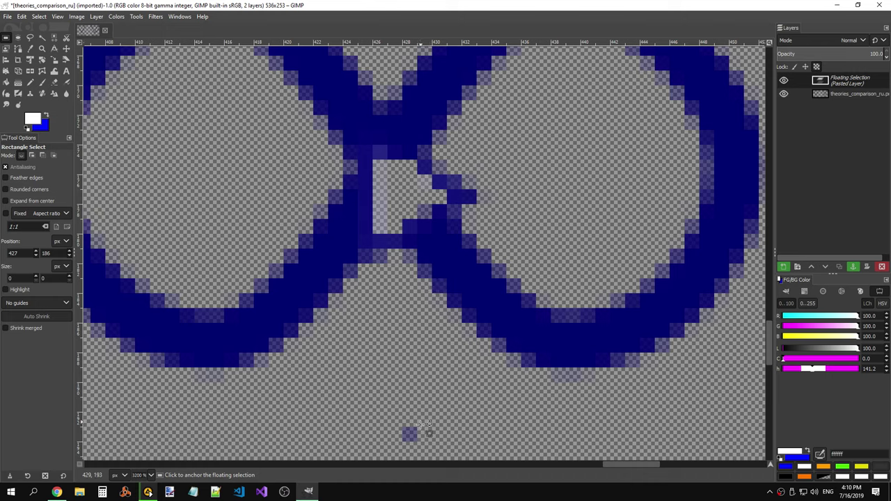
{"action": "left_click_drag", "start_coordinate": [423, 426], "coordinate": [403, 177]}
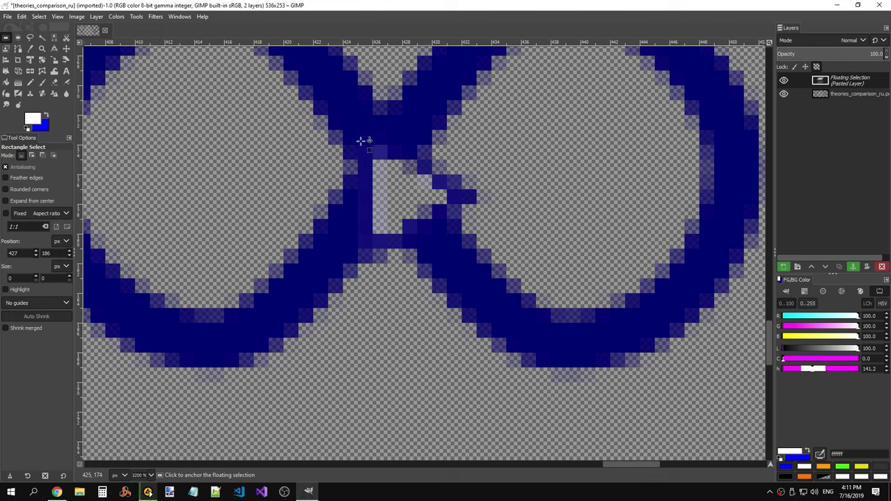
{"action": "left_click_drag", "start_coordinate": [376, 145], "coordinate": [389, 157]}
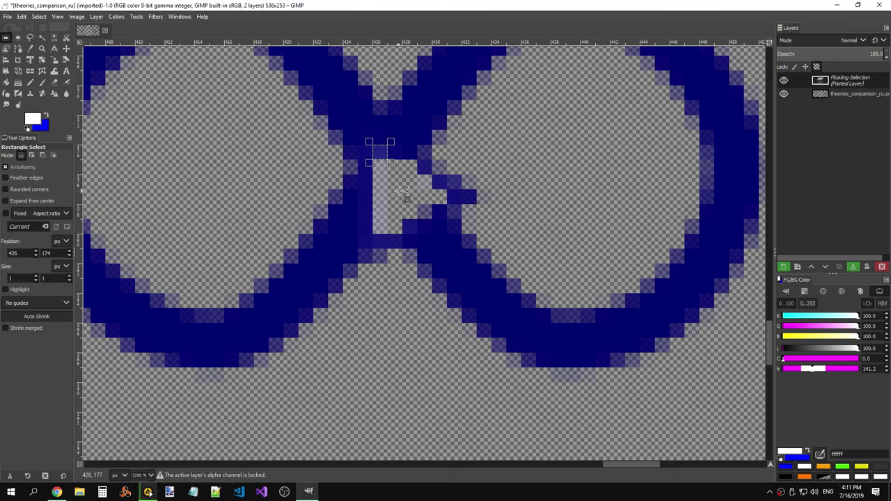
{"action": "left_click", "coordinate": [410, 186]}
Step: Lighten the dark pixel above the light stripe, then anchor a final pasted pixel at the junction
{"action": "left_click_drag", "start_coordinate": [374, 146], "coordinate": [388, 159]}
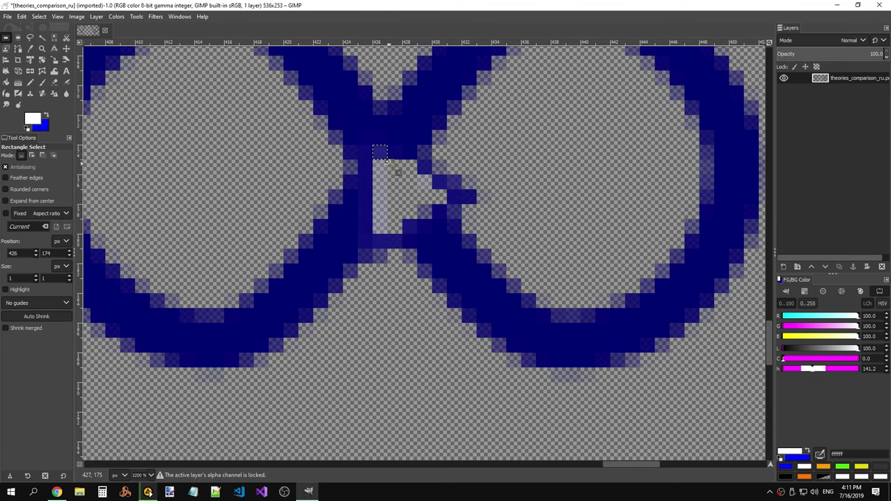
{"action": "key", "text": "Delete"}
{"action": "left_click", "coordinate": [412, 320]}
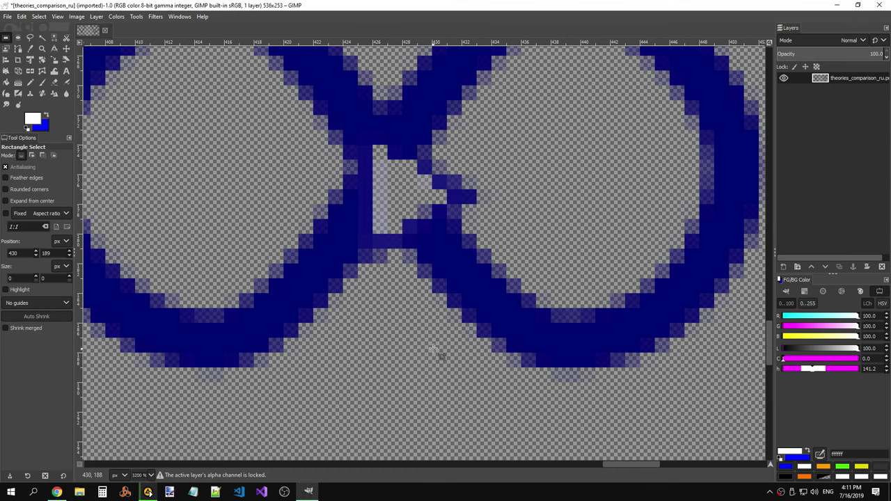
{"action": "scroll", "coordinate": [434, 320], "scroll_direction": "down", "scroll_amount": 5}
{"action": "key", "text": "ctrl+v"}
{"action": "left_click_drag", "start_coordinate": [424, 259], "coordinate": [394, 94]}
{"action": "scroll", "coordinate": [423, 233], "scroll_direction": "up", "scroll_amount": 3}
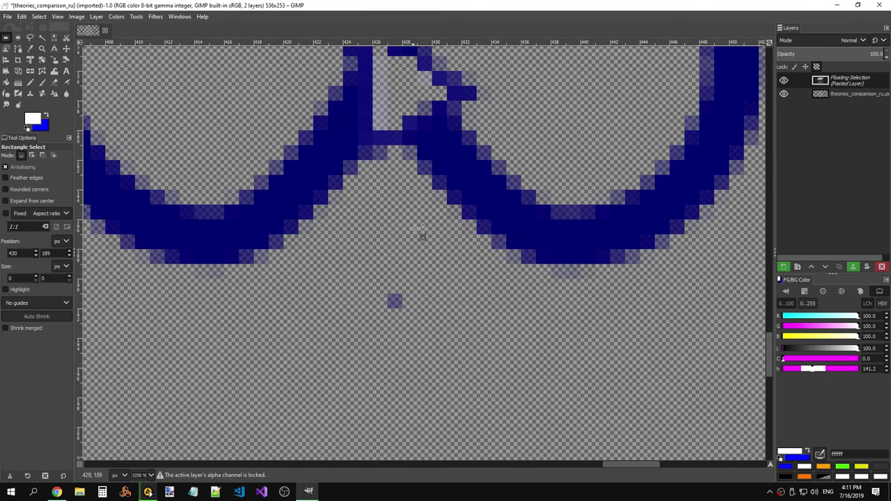
{"action": "left_click_drag", "start_coordinate": [406, 308], "coordinate": [401, 187]}
{"action": "scroll", "coordinate": [400, 187], "scroll_direction": "up", "scroll_amount": 2}
{"action": "left_click_drag", "start_coordinate": [398, 289], "coordinate": [392, 163]}
{"action": "left_click", "coordinate": [153, 89]}
Step: Set the canvas to 671 px wide by 300 px high with the image centred
{"action": "scroll", "coordinate": [327, 126], "scroll_direction": "down", "scroll_amount": 2}
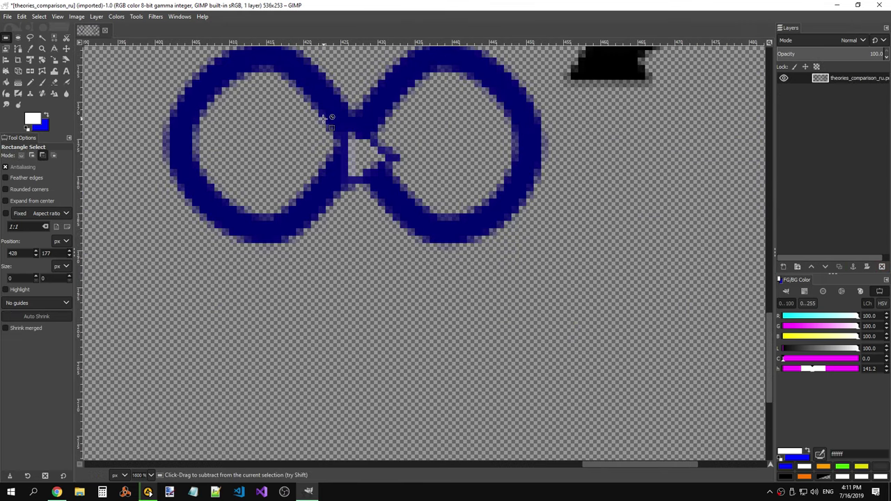
{"action": "scroll", "coordinate": [301, 122], "scroll_direction": "down", "scroll_amount": 1}
{"action": "scroll", "coordinate": [230, 174], "scroll_direction": "down", "scroll_amount": 2}
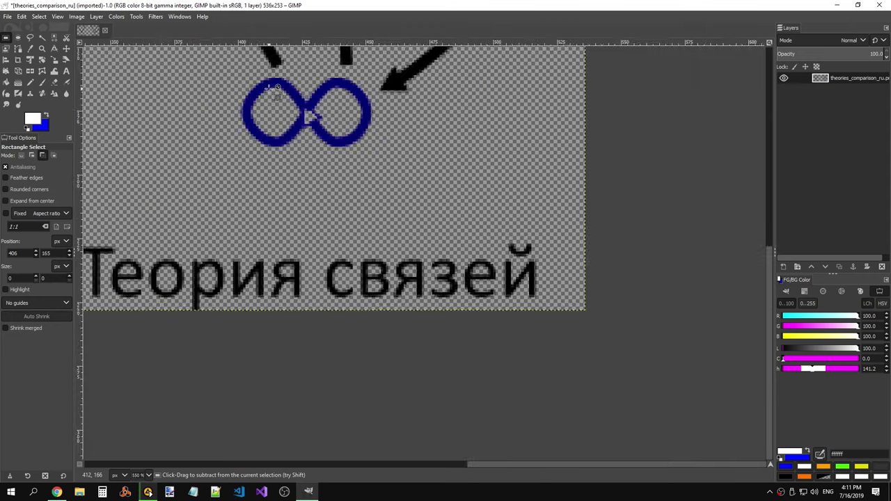
{"action": "scroll", "coordinate": [230, 178], "scroll_direction": "down", "scroll_amount": 2}
{"action": "scroll", "coordinate": [226, 175], "scroll_direction": "down", "scroll_amount": 2}
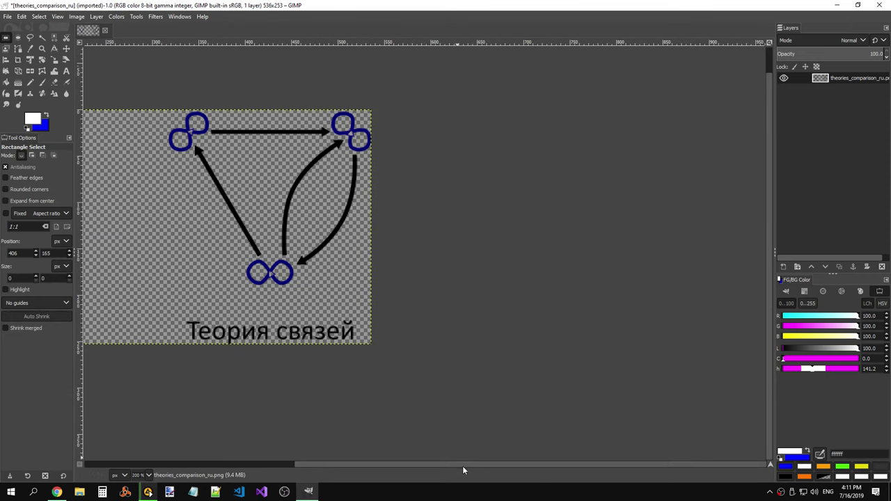
{"action": "left_click_drag", "start_coordinate": [462, 465], "coordinate": [316, 453]}
{"action": "scroll", "coordinate": [317, 453], "scroll_direction": "down", "scroll_amount": 1}
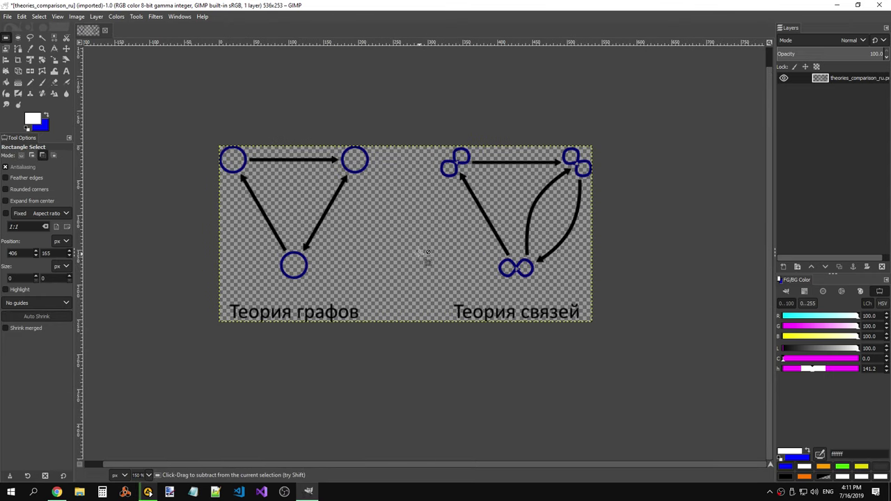
{"action": "left_click", "coordinate": [115, 18]}
{"action": "mouse_move", "coordinate": [76, 17]}
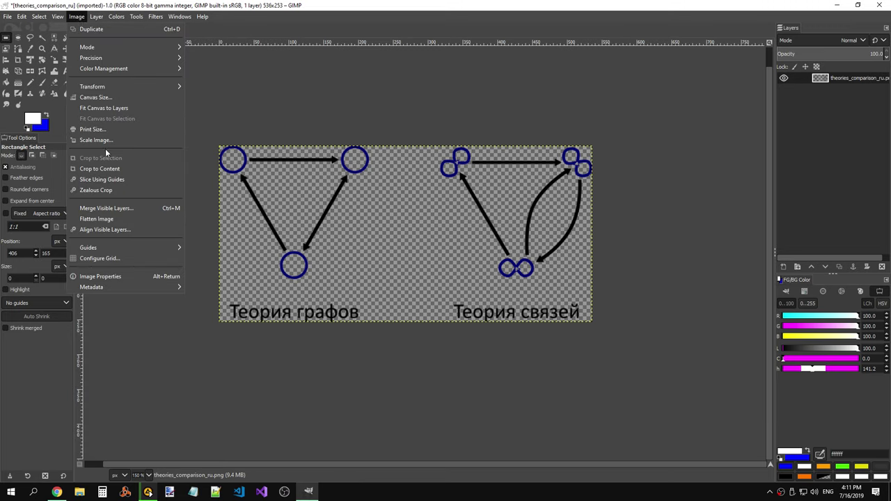
{"action": "left_click", "coordinate": [104, 98]}
{"action": "type", "text": "671"}
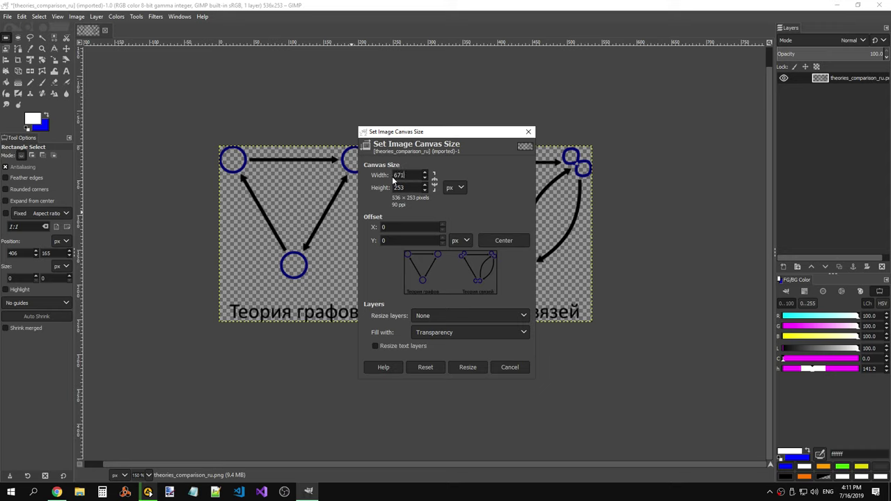
{"action": "key", "text": "Tab"}
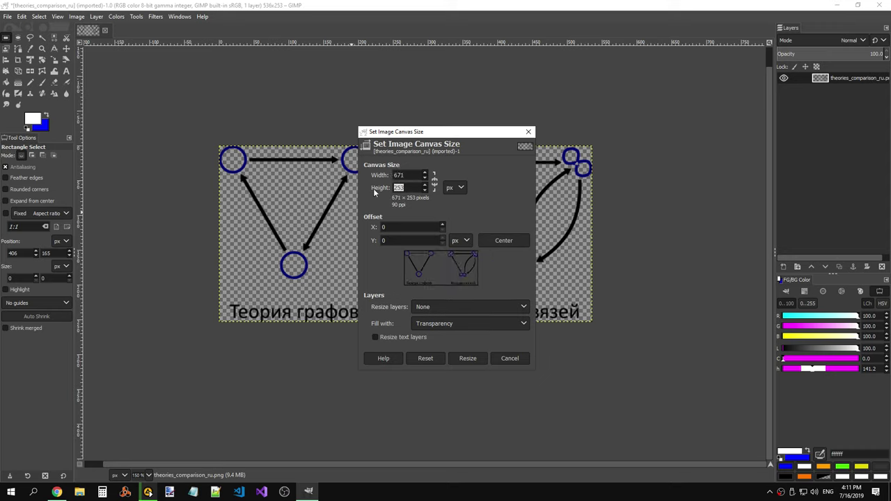
{"action": "type", "text": "300"}
{"action": "left_click", "coordinate": [512, 239]}
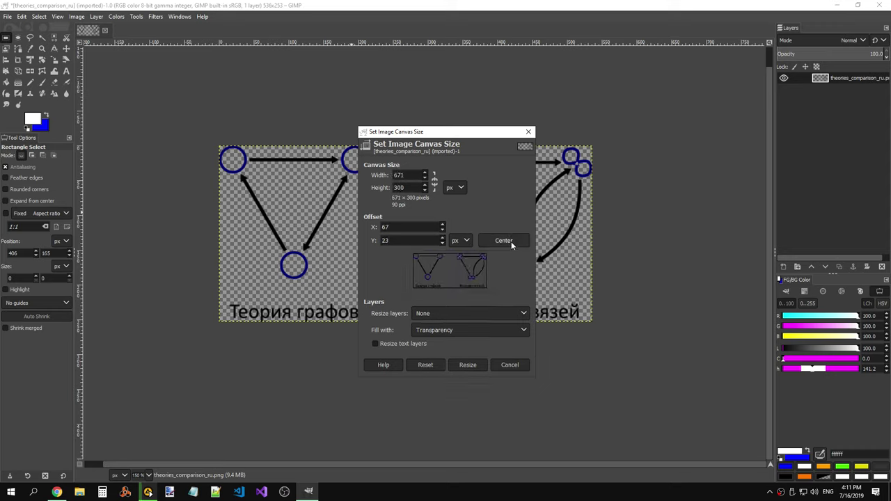
{"action": "left_click", "coordinate": [468, 365]}
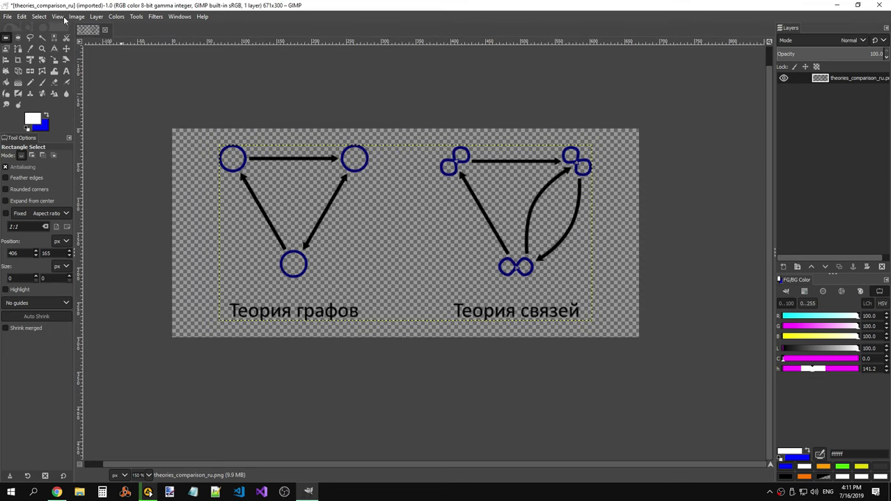
{"action": "left_click", "coordinate": [7, 16]}
Step: Export the image over theories_comparison_ru.png, then quit GIMP discarding changes
{"action": "left_click", "coordinate": [42, 115]}
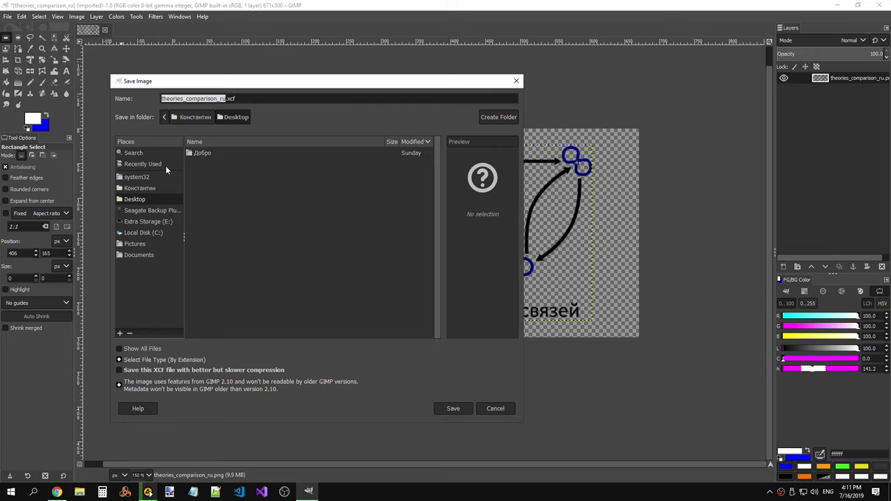
{"action": "left_click", "coordinate": [500, 409]}
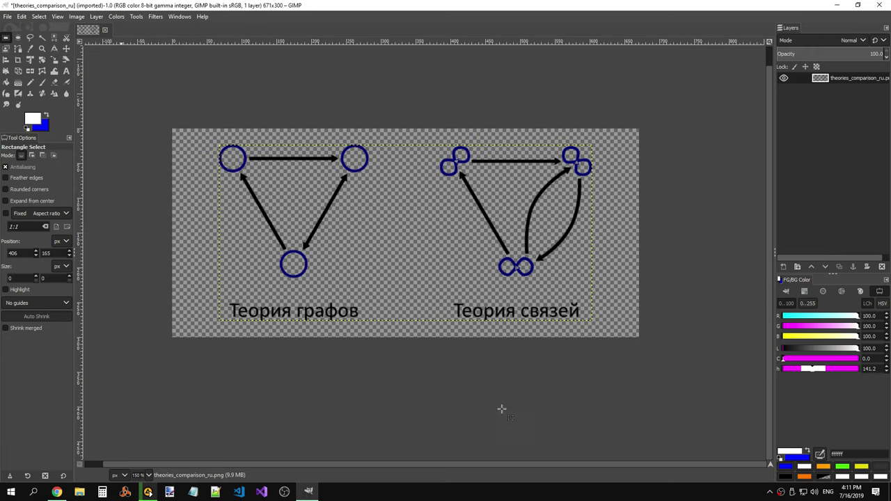
{"action": "left_click", "coordinate": [6, 16]}
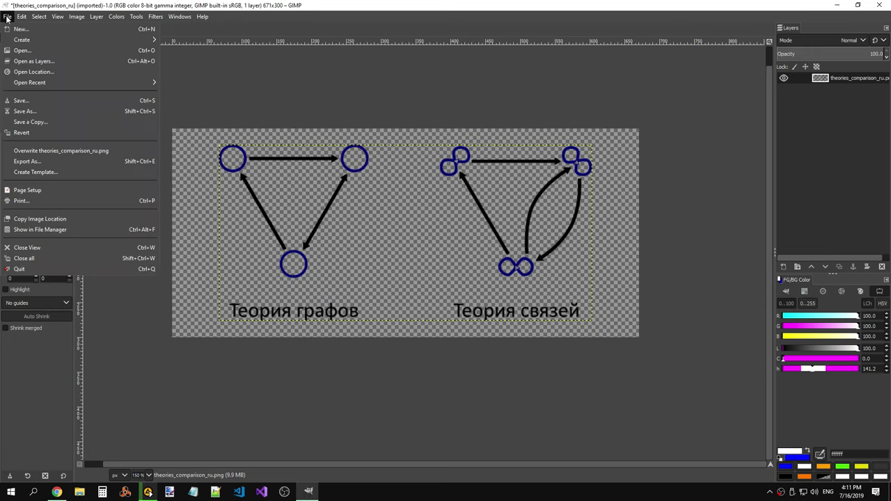
{"action": "left_click", "coordinate": [35, 160]}
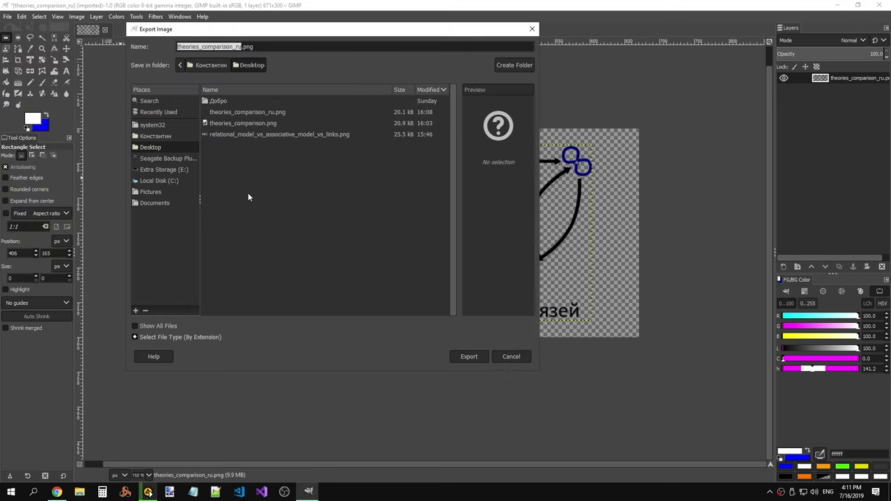
{"action": "left_click", "coordinate": [277, 115]}
{"action": "left_click", "coordinate": [469, 357]}
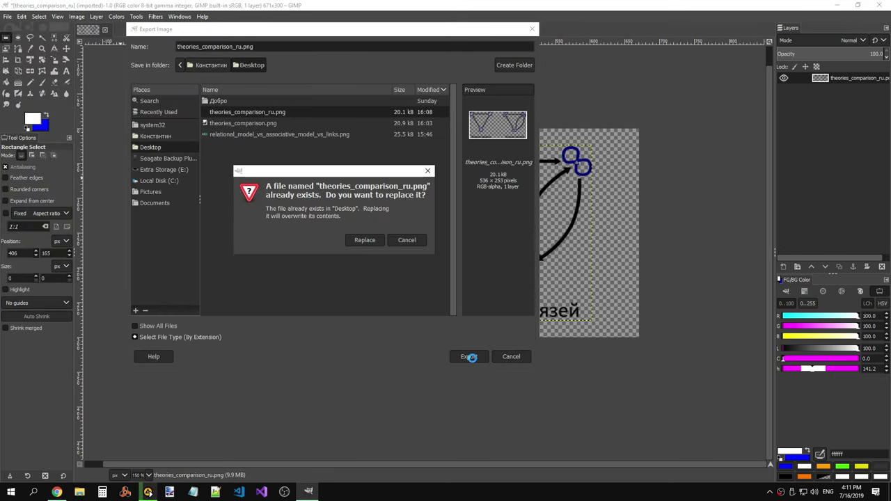
{"action": "left_click", "coordinate": [364, 240]}
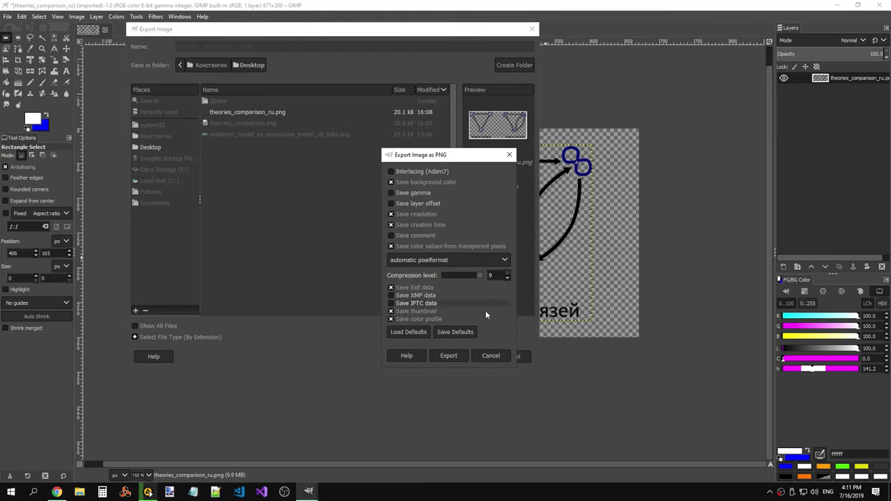
{"action": "left_click", "coordinate": [439, 356]}
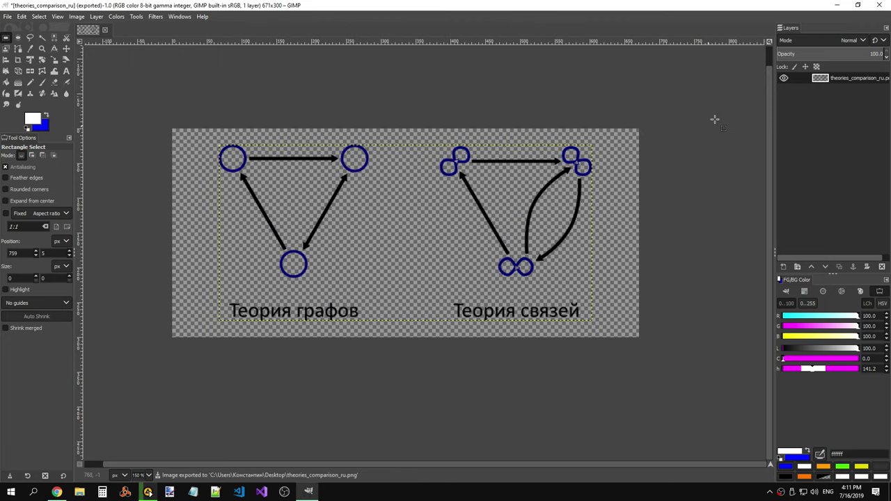
{"action": "left_click", "coordinate": [881, 6]}
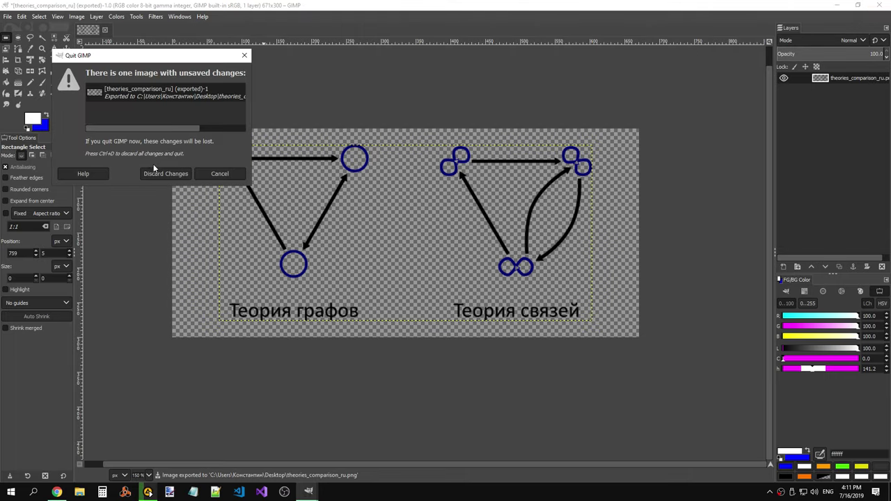
{"action": "left_click", "coordinate": [188, 175]}
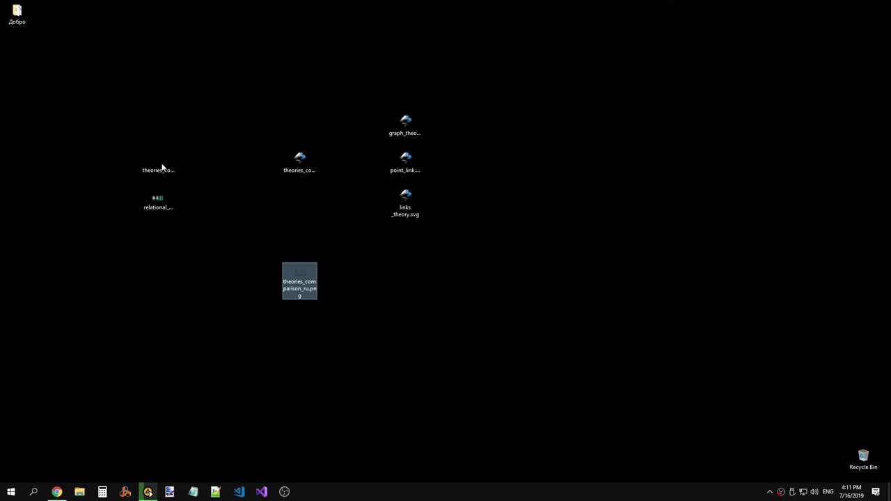
Step: Rename theories_comparison.png to theories_comparison_en.png
{"action": "left_click", "coordinate": [162, 169]}
{"action": "right_click", "coordinate": [172, 172]}
{"action": "left_click", "coordinate": [86, 464]}
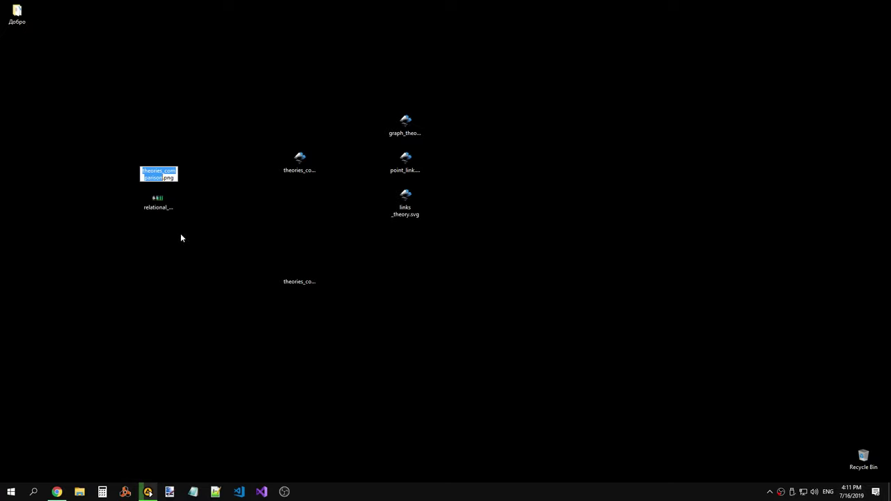
{"action": "left_click", "coordinate": [164, 177]}
{"action": "type", "text": "_en"}
{"action": "key", "text": "Return"}
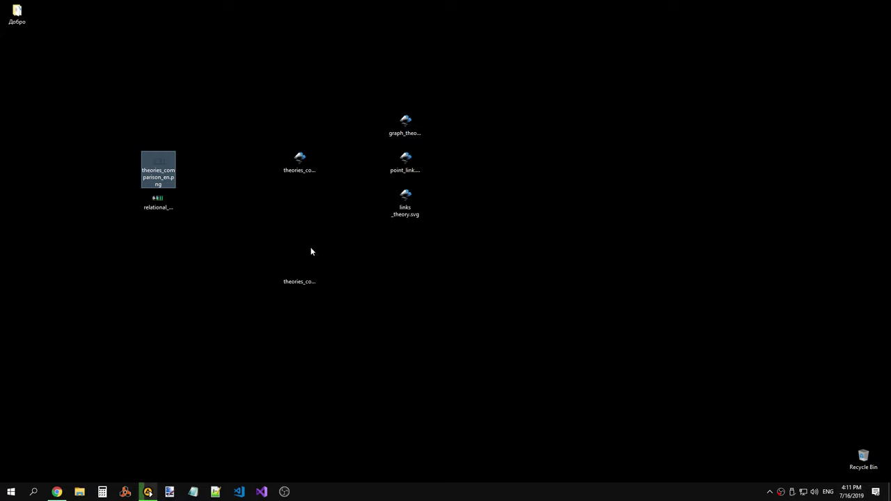
Step: Move theories_comparison_en.png just above the Russian theories comparison PNG
{"action": "left_click_drag", "start_coordinate": [158, 169], "coordinate": [300, 248]}
{"action": "left_click", "coordinate": [362, 197]}
{"action": "left_click_drag", "start_coordinate": [236, 51], "coordinate": [470, 318]}
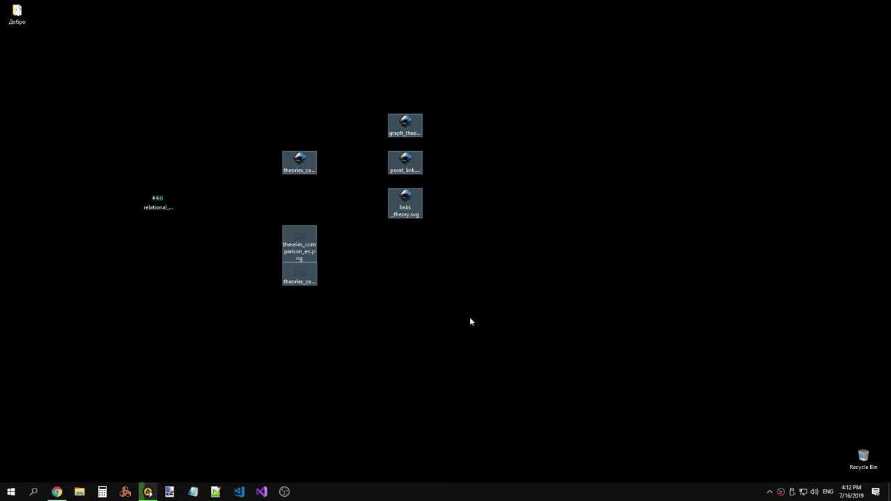
{"action": "left_click", "coordinate": [470, 319]}
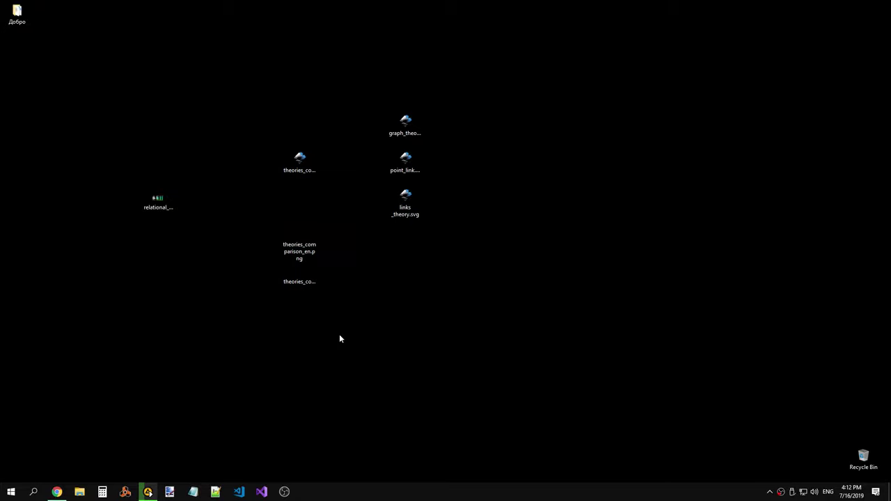
{"action": "left_click", "coordinate": [80, 492]}
Step: In C:\Code\Documentation, pull master from origin via TortoiseGit Git Sync
{"action": "double_click", "coordinate": [410, 174]}
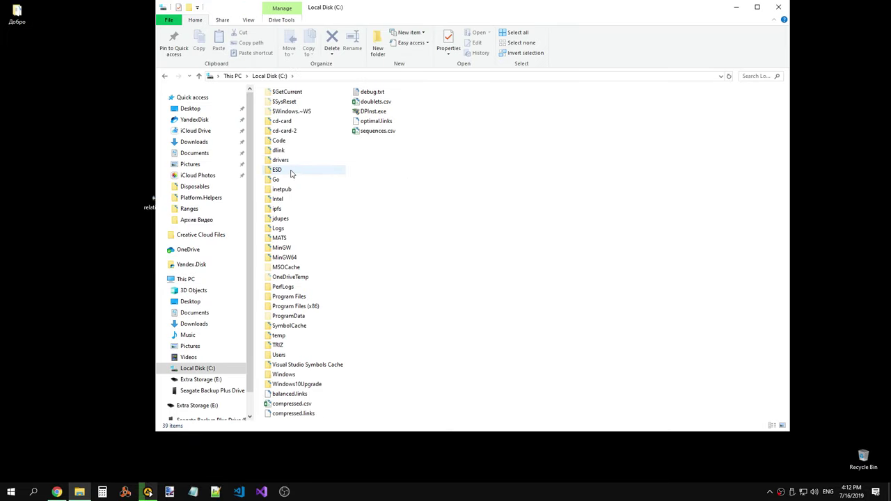
{"action": "double_click", "coordinate": [279, 140]}
{"action": "right_click", "coordinate": [360, 227]}
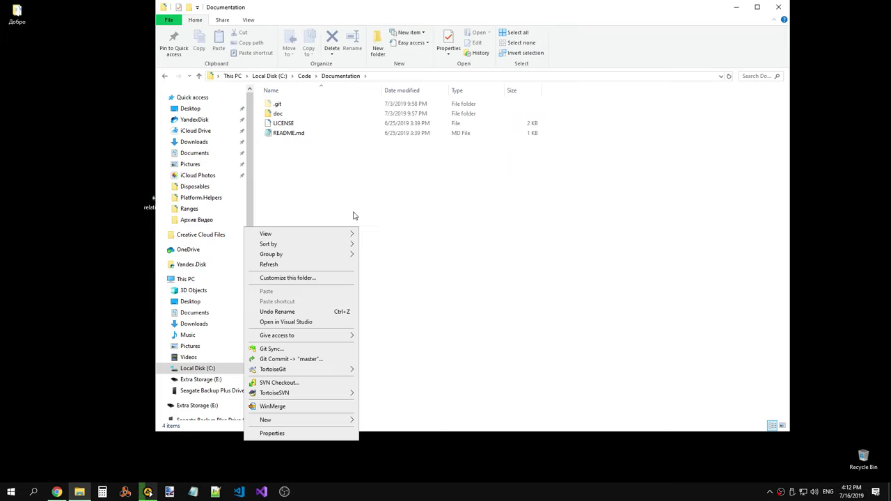
{"action": "left_click", "coordinate": [302, 349]}
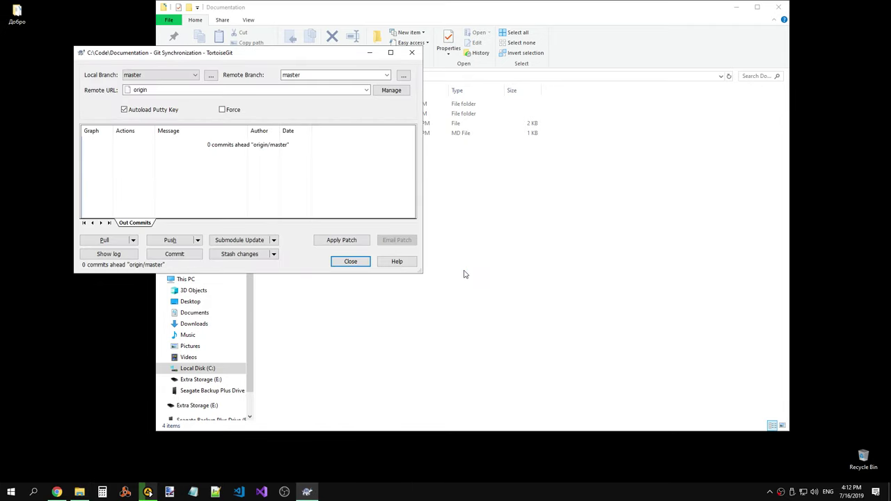
{"action": "left_click", "coordinate": [123, 242]}
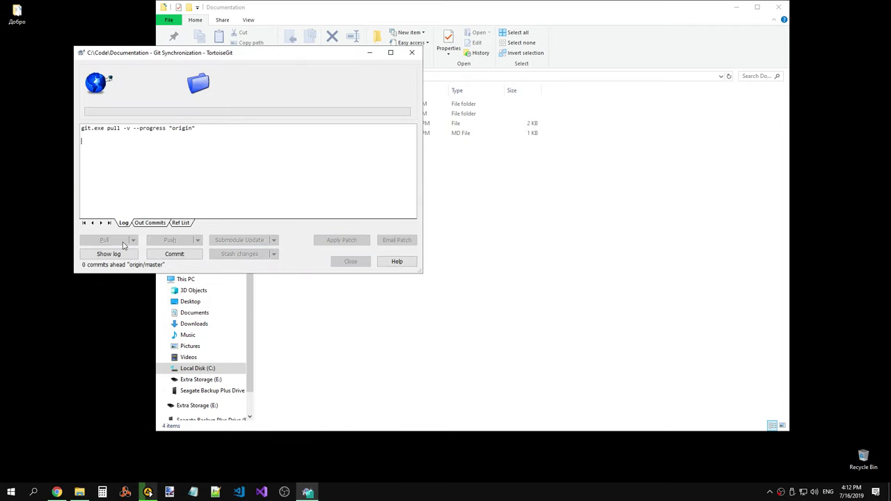
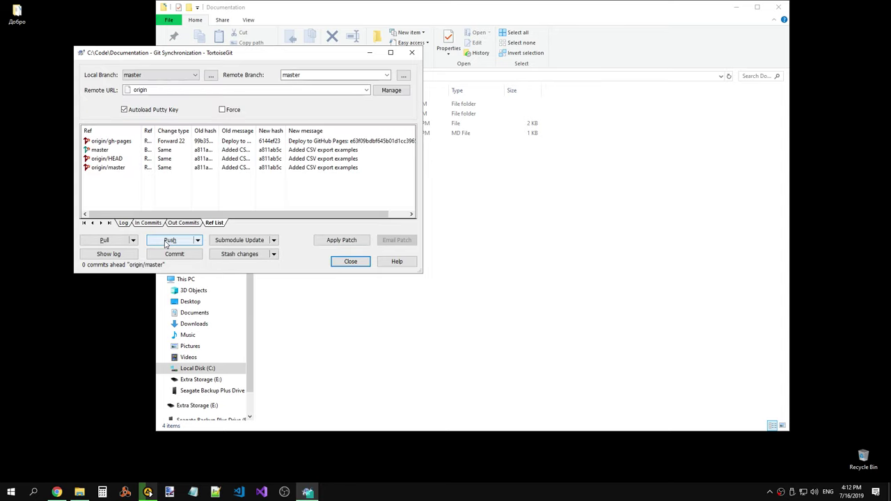
Step: Close the synchronization window and confirm master in Documentation has nothing to commit
{"action": "left_click", "coordinate": [342, 262]}
{"action": "right_click", "coordinate": [318, 197]}
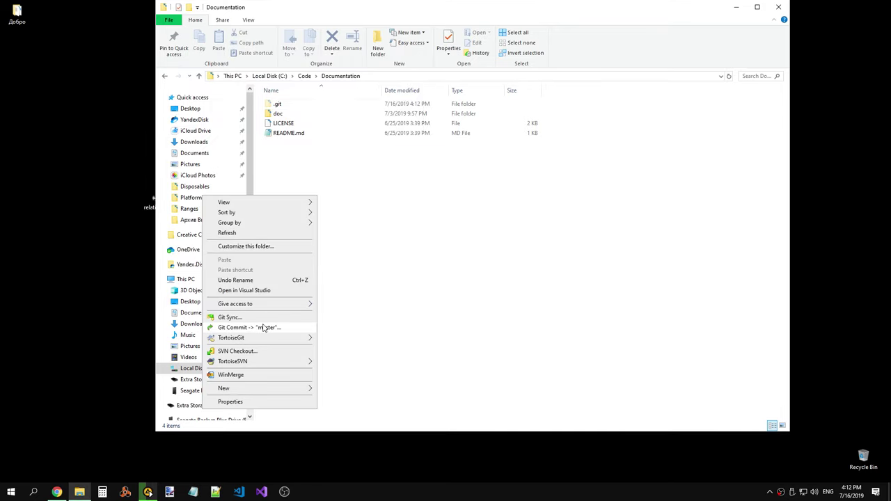
{"action": "left_click", "coordinate": [265, 328]}
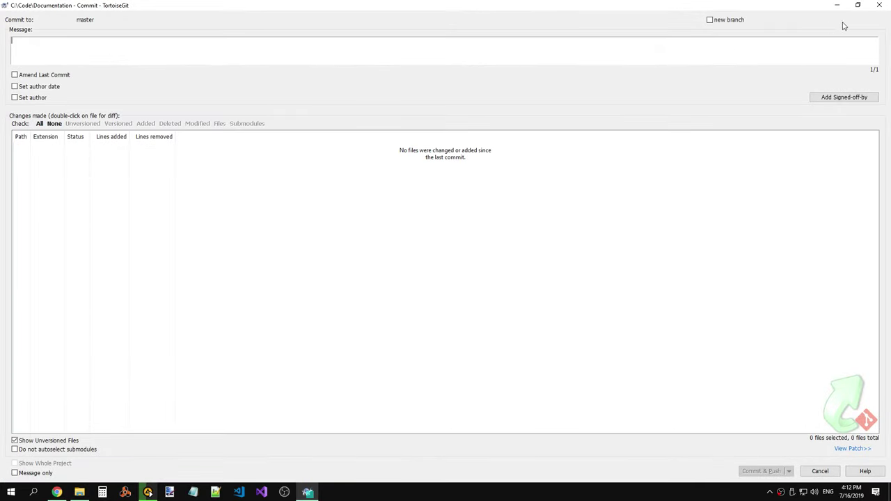
{"action": "left_click", "coordinate": [870, 10]}
{"action": "right_click", "coordinate": [360, 200]}
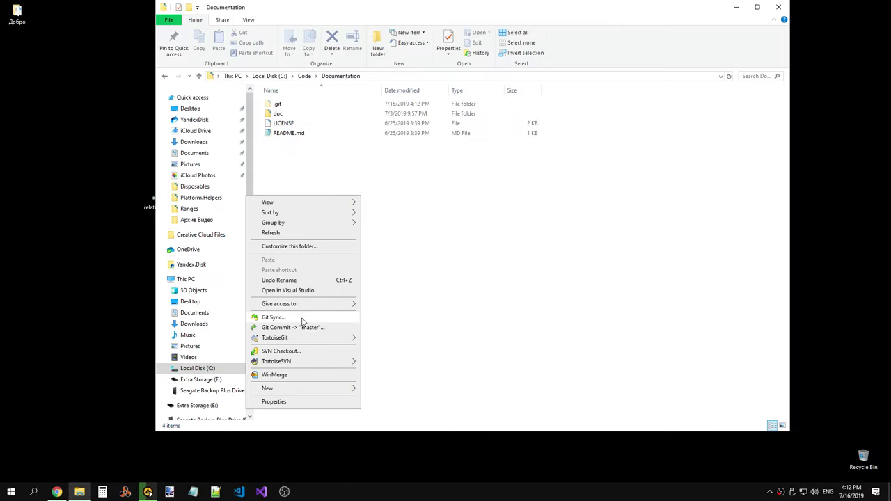
{"action": "left_click", "coordinate": [340, 141]}
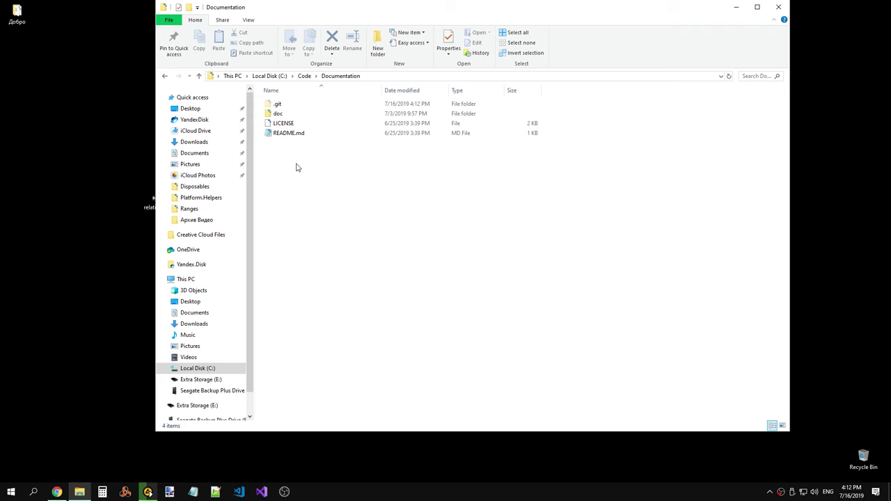
Step: Create a new folder named ModelsComparison inside the doc folder
{"action": "double_click", "coordinate": [282, 116]}
{"action": "scroll", "coordinate": [442, 248], "scroll_direction": "down", "scroll_amount": 5}
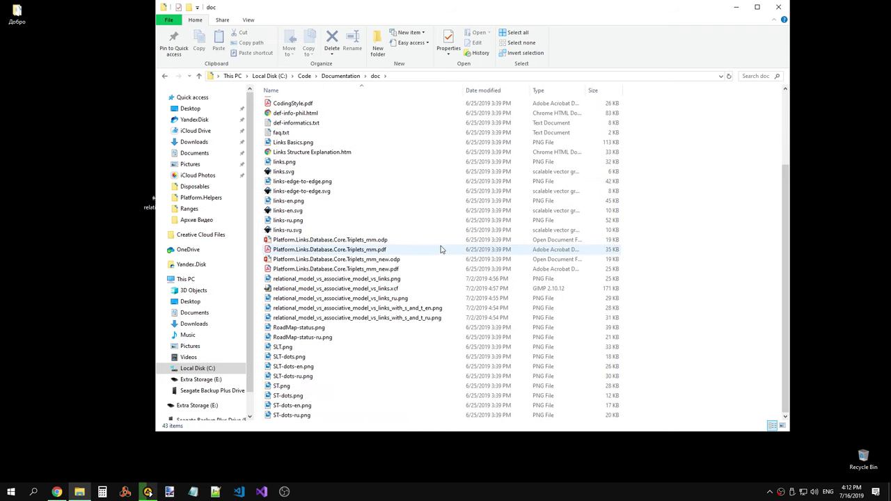
{"action": "left_click", "coordinate": [758, 8]}
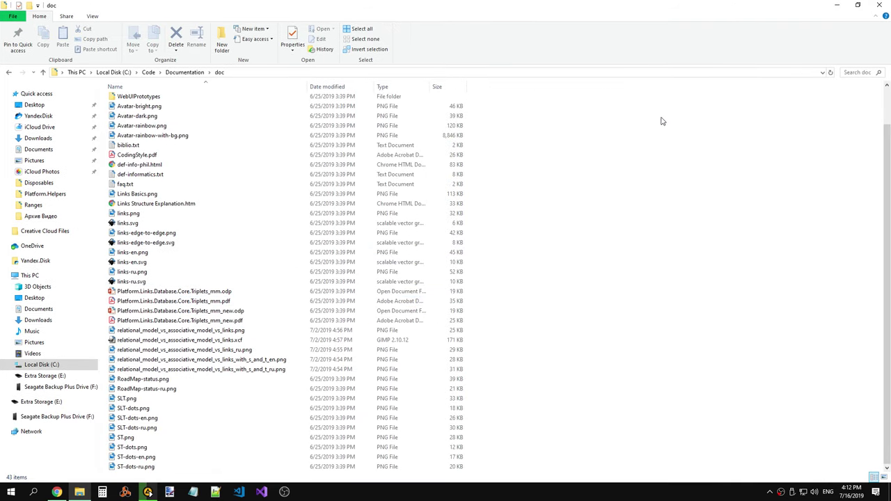
{"action": "right_click", "coordinate": [567, 137]}
{"action": "left_click", "coordinate": [587, 330]}
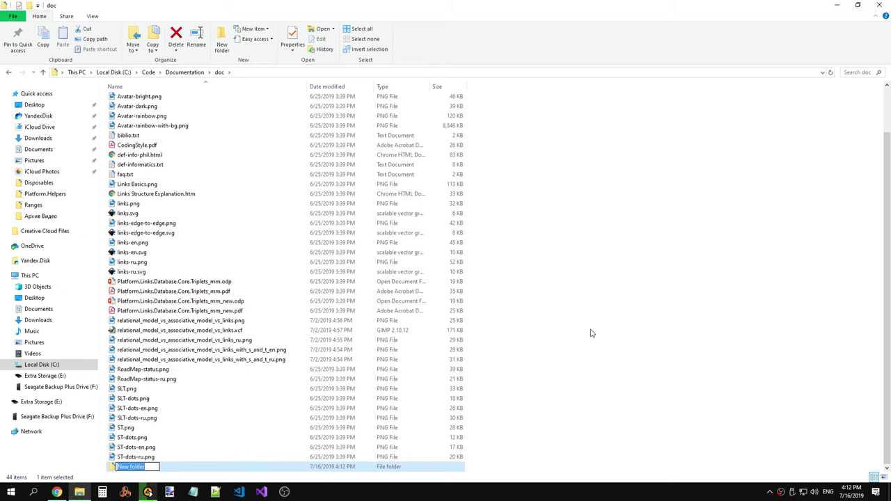
{"action": "type", "text": "Models"}
{"action": "key", "text": "Return"}
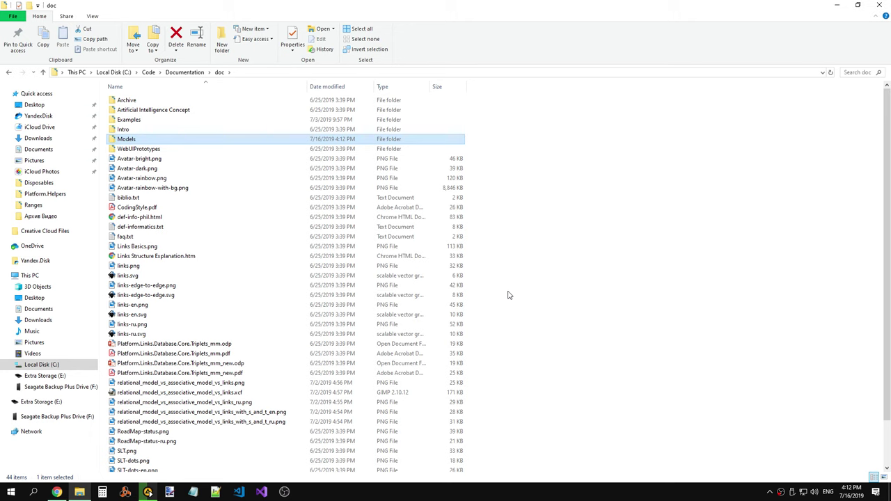
{"action": "scroll", "coordinate": [508, 295], "scroll_direction": "down", "scroll_amount": 2}
{"action": "scroll", "coordinate": [279, 196], "scroll_direction": "up", "scroll_amount": 2}
{"action": "key", "text": "F2"}
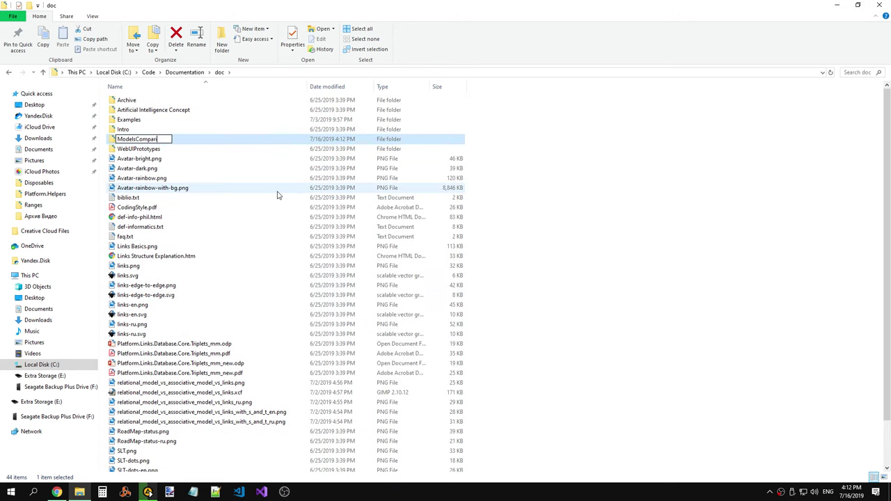
{"action": "key", "text": "Return"}
Step: Create a second folder named TheoriesComparison in doc and open it
{"action": "right_click", "coordinate": [562, 187]}
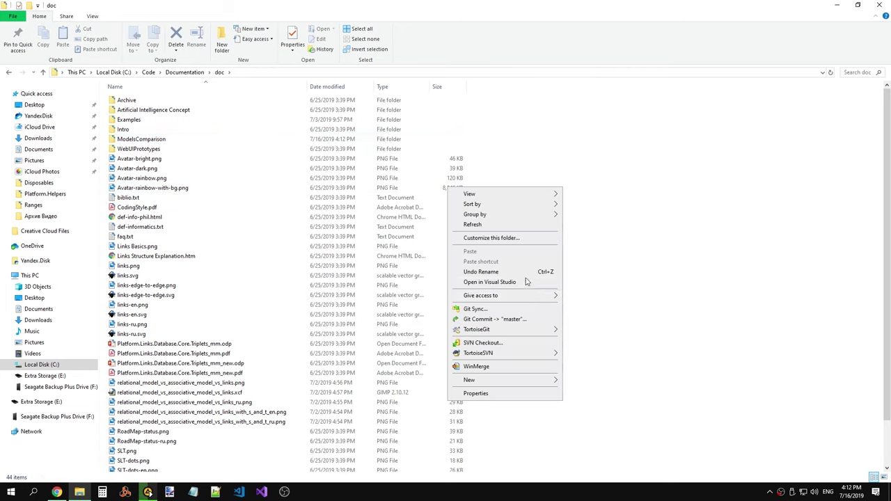
{"action": "left_click", "coordinate": [573, 263]}
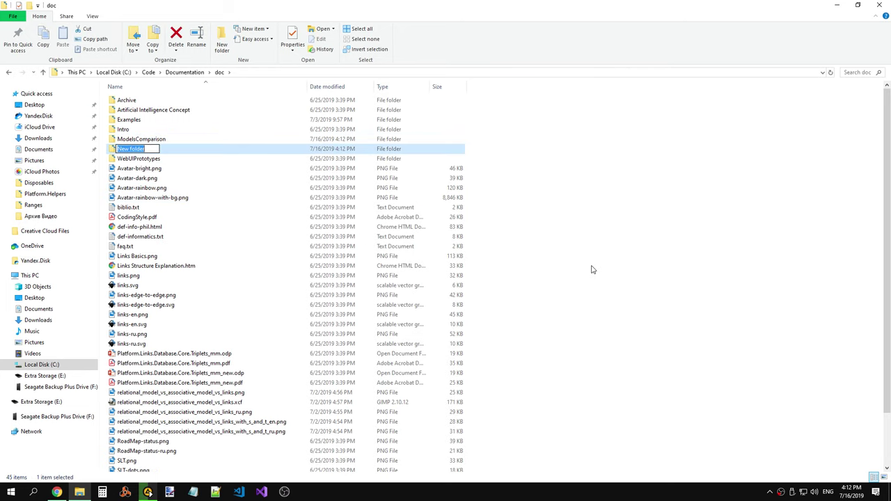
{"action": "type", "text": "TheoriesComparison"}
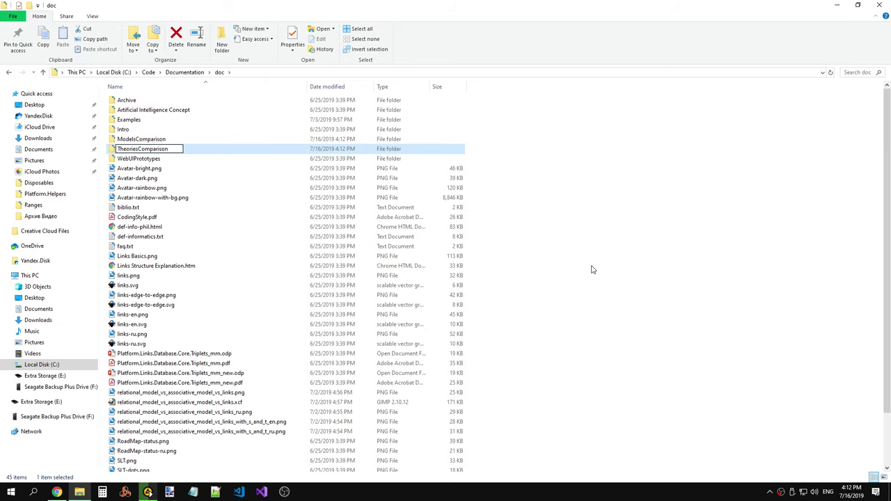
{"action": "key", "text": "Return"}
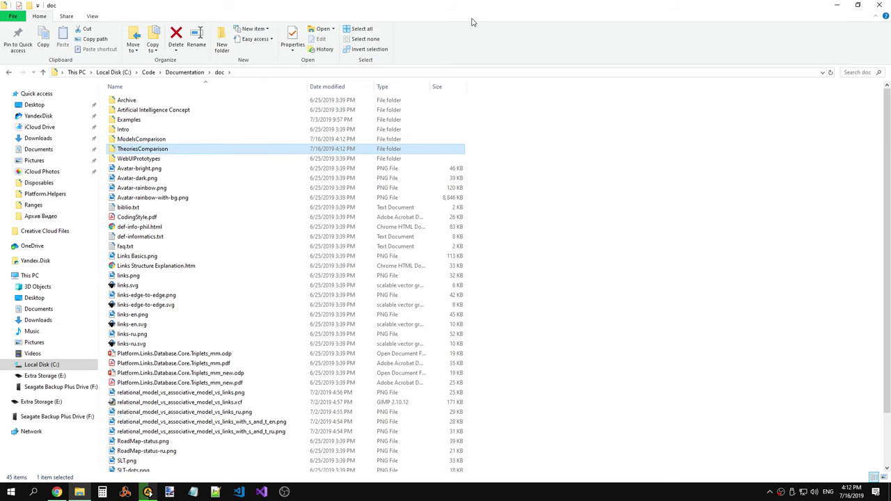
{"action": "double_click", "coordinate": [470, 11]}
{"action": "double_click", "coordinate": [296, 153]}
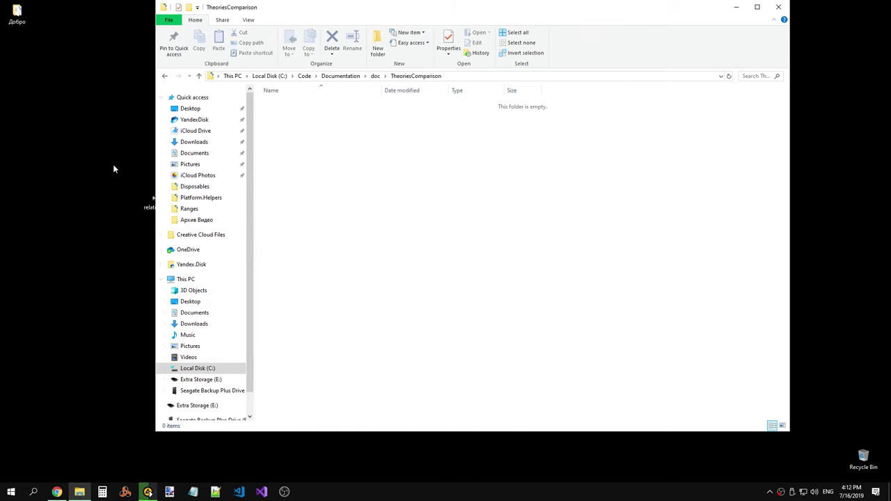
Step: Paste the seven comparison images from the desktop into TheoriesComparison
{"action": "left_click_drag", "start_coordinate": [292, 7], "coordinate": [480, 15]}
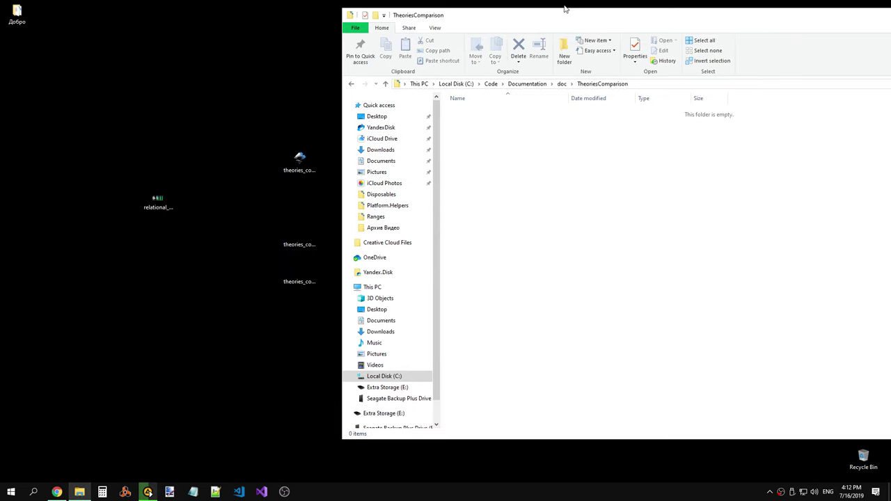
{"action": "left_click_drag", "start_coordinate": [565, 8], "coordinate": [803, 23]}
{"action": "left_click_drag", "start_coordinate": [95, 81], "coordinate": [492, 347]}
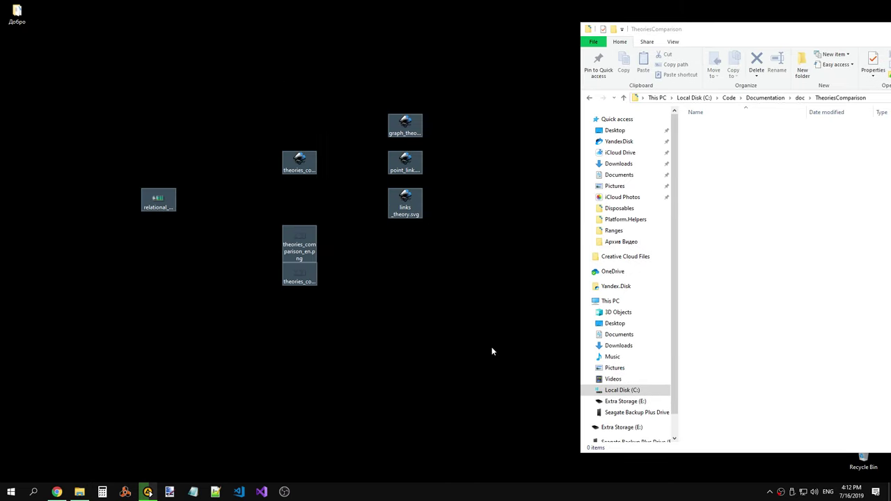
{"action": "left_click_drag", "start_coordinate": [771, 40], "coordinate": [223, 3]}
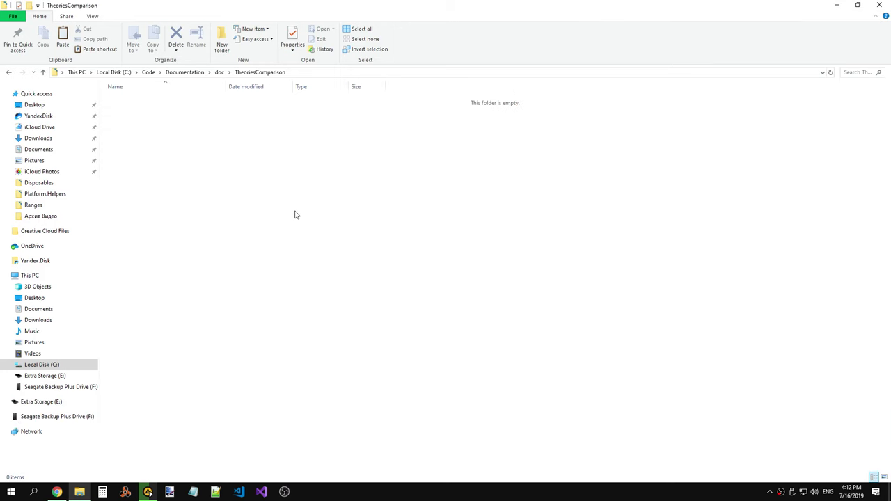
{"action": "key", "text": "ctrl+v"}
{"action": "left_click", "coordinate": [295, 195]}
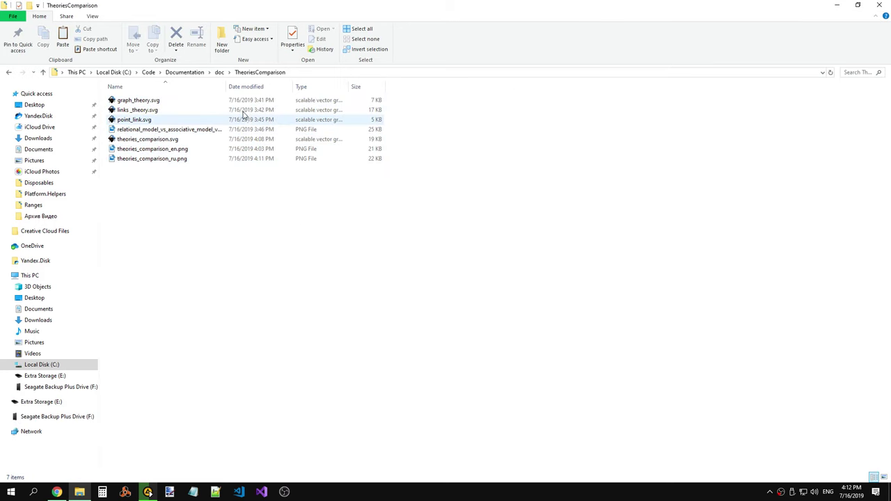
Step: Delete the ModelsComparison folder from doc and return to Documentation
{"action": "left_click", "coordinate": [220, 71]}
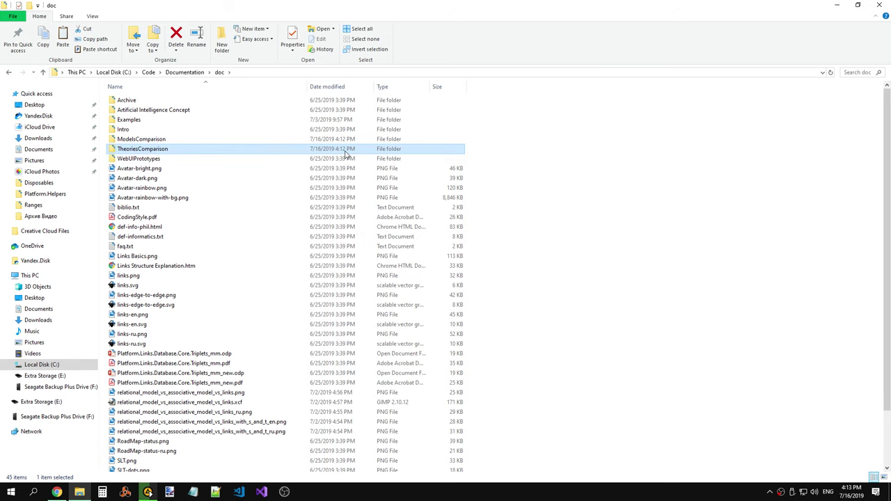
{"action": "key", "text": "alt+Tab"}
{"action": "key", "text": "alt+Tab"}
{"action": "left_click", "coordinate": [532, 182]}
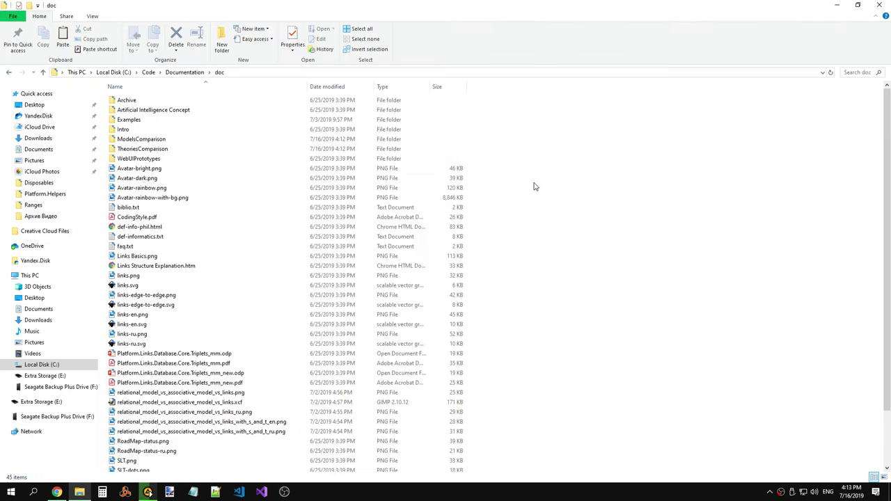
{"action": "left_click", "coordinate": [171, 141]}
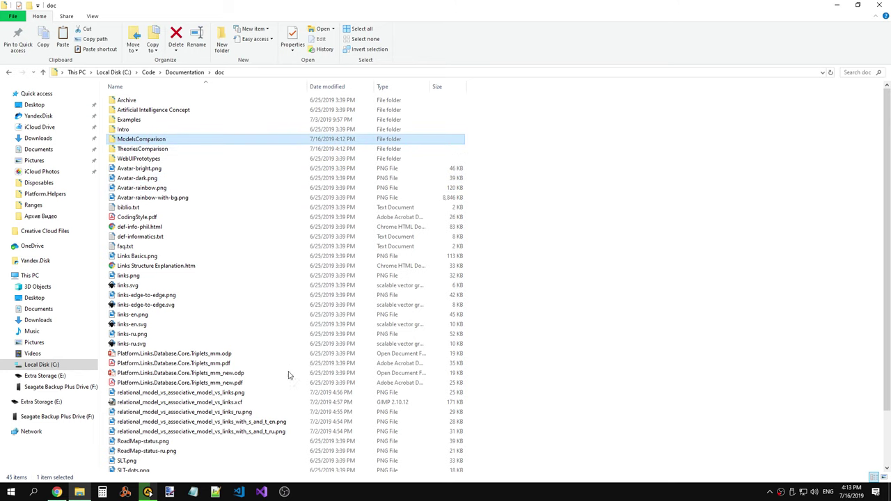
{"action": "key", "text": "alt+Tab"}
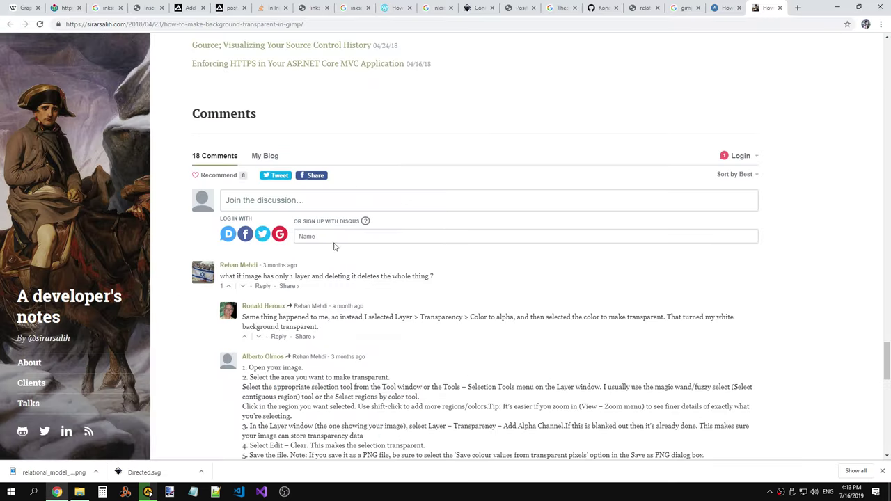
{"action": "key", "text": "alt+Tab"}
{"action": "key", "text": "alt+Tab"}
{"action": "key", "text": "alt+Tab"}
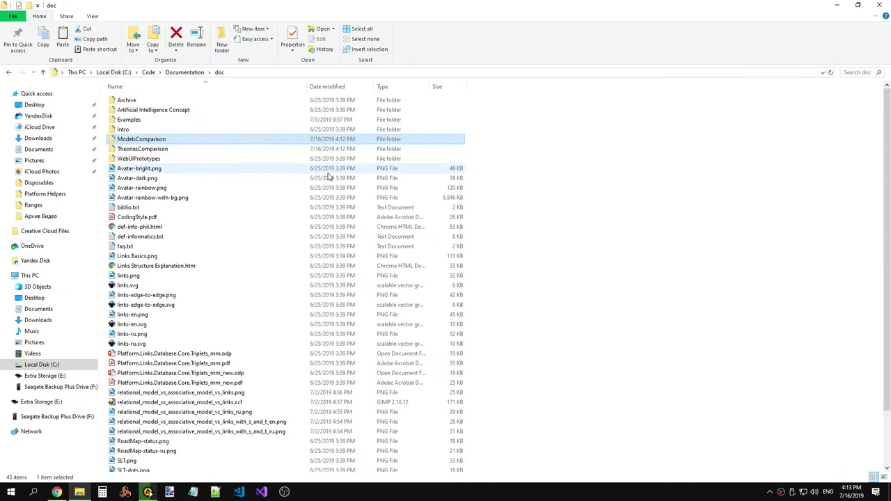
{"action": "key", "text": "Delete"}
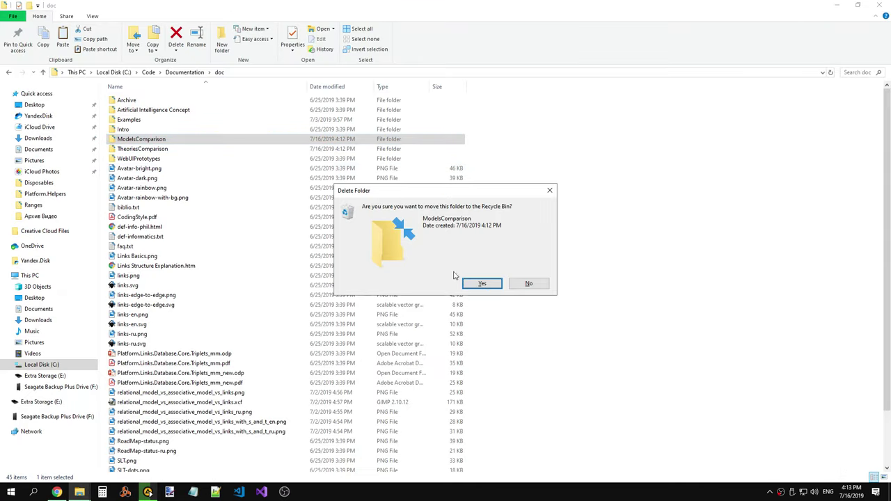
{"action": "left_click", "coordinate": [484, 289]}
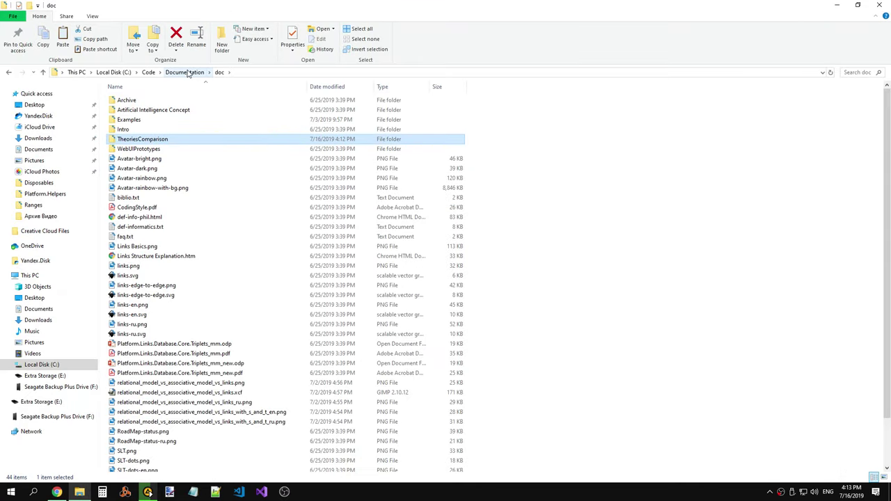
{"action": "left_click", "coordinate": [185, 73]}
Step: Look over the Documentation folder's shortcut menu and its git actions without choosing anything
{"action": "right_click", "coordinate": [210, 183]}
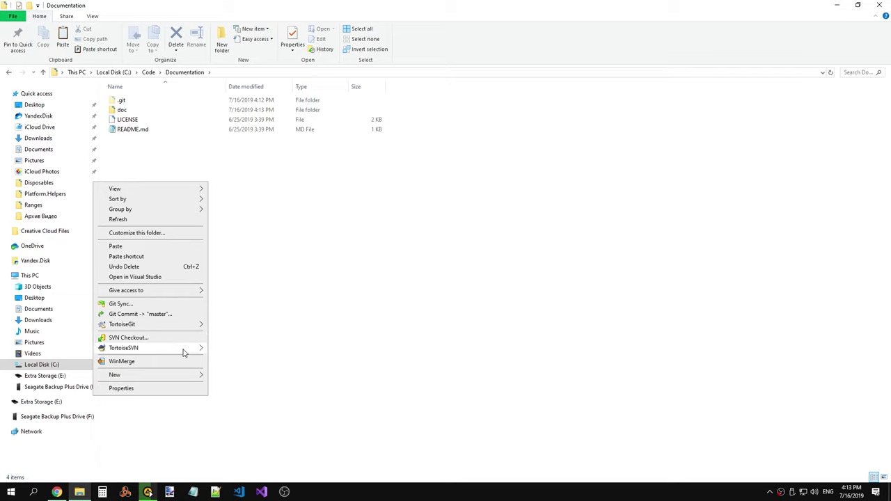
{"action": "left_click", "coordinate": [337, 290]}
{"action": "right_click", "coordinate": [210, 244]}
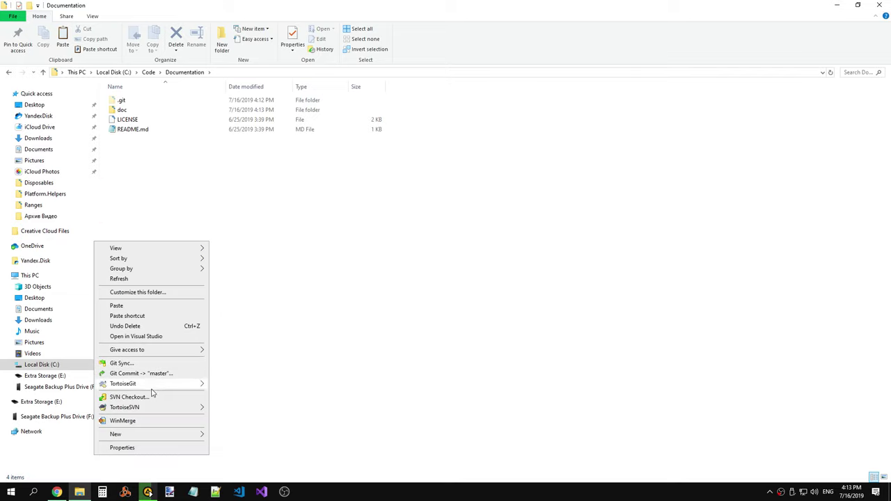
{"action": "mouse_move", "coordinate": [123, 383]}
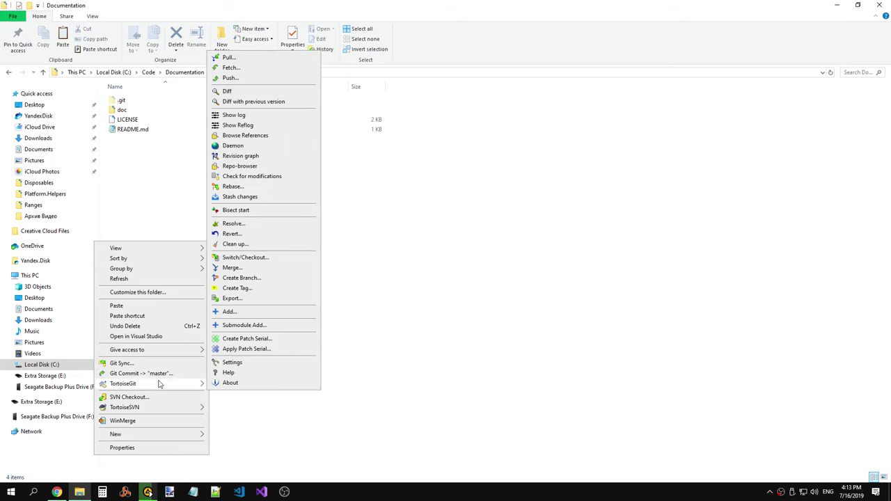
{"action": "left_click", "coordinate": [402, 221]}
Step: In doc, select the five relational_model_vs_associative_model files
{"action": "double_click", "coordinate": [141, 110]}
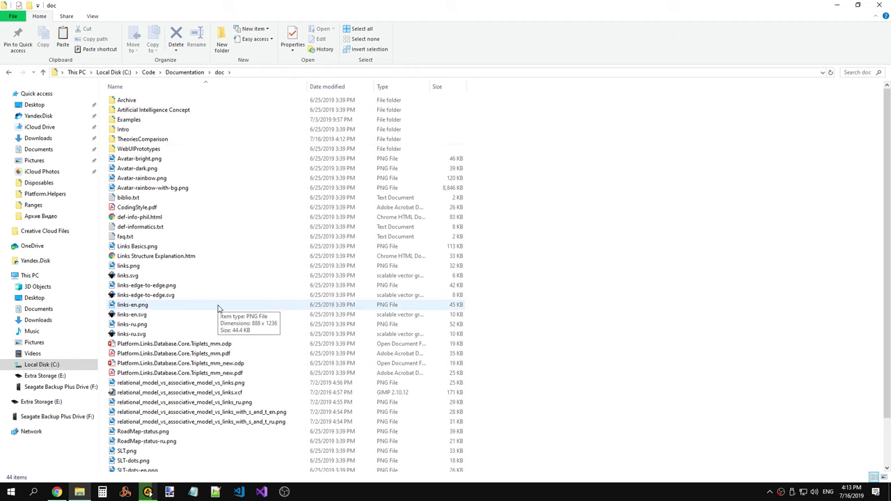
{"action": "scroll", "coordinate": [218, 309], "scroll_direction": "down", "scroll_amount": 2}
{"action": "left_click", "coordinate": [234, 331]}
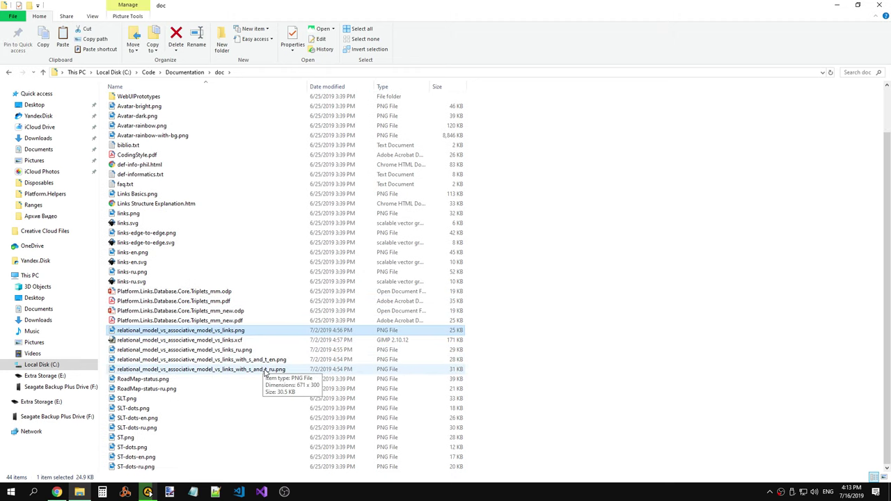
{"action": "left_click", "coordinate": [265, 371], "text": "shift"}
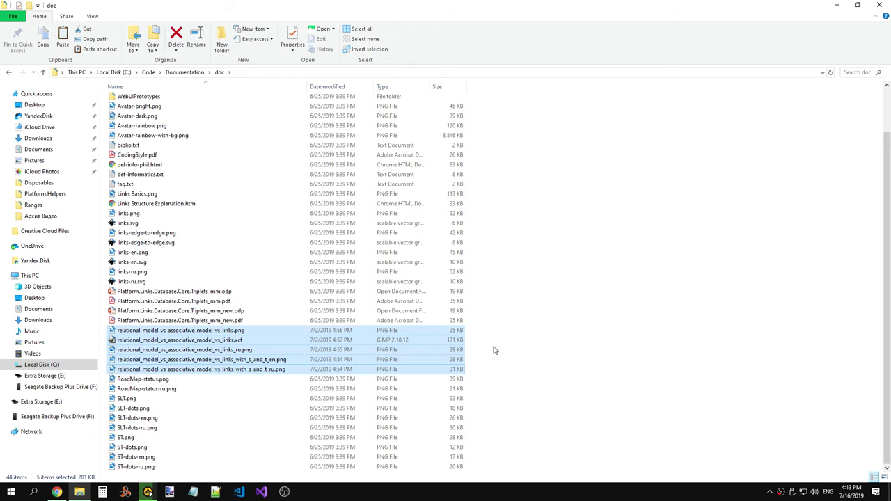
{"action": "scroll", "coordinate": [494, 351], "scroll_direction": "up", "scroll_amount": 2}
Step: Check the TheoriesComparison contents, then return to doc's empty file-list area
{"action": "double_click", "coordinate": [160, 137]}
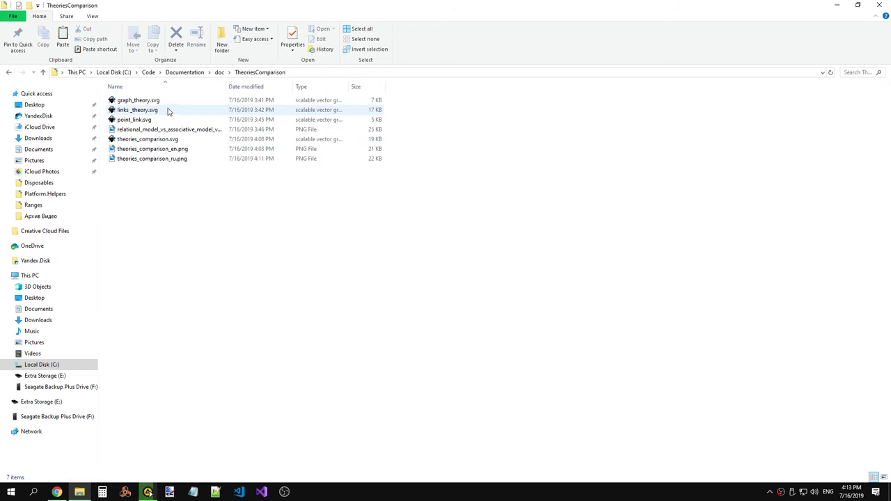
{"action": "left_click", "coordinate": [220, 72]}
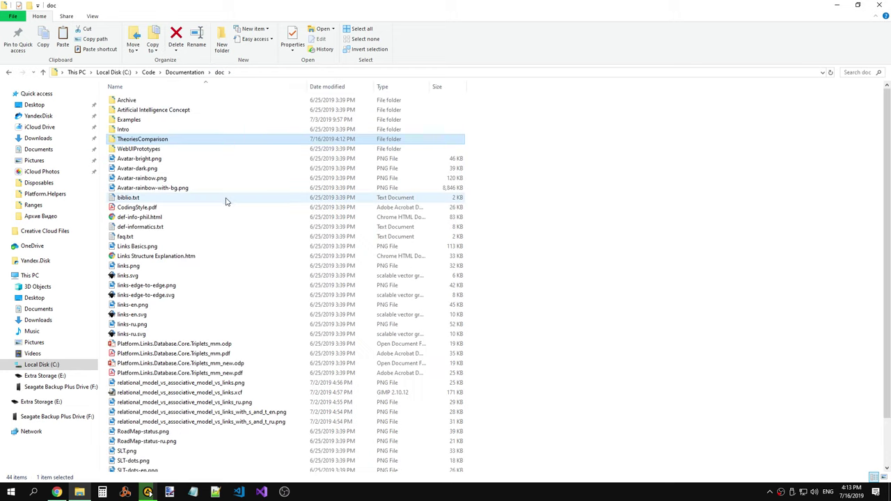
{"action": "scroll", "coordinate": [253, 253], "scroll_direction": "down", "scroll_amount": 2}
{"action": "right_click", "coordinate": [578, 274]}
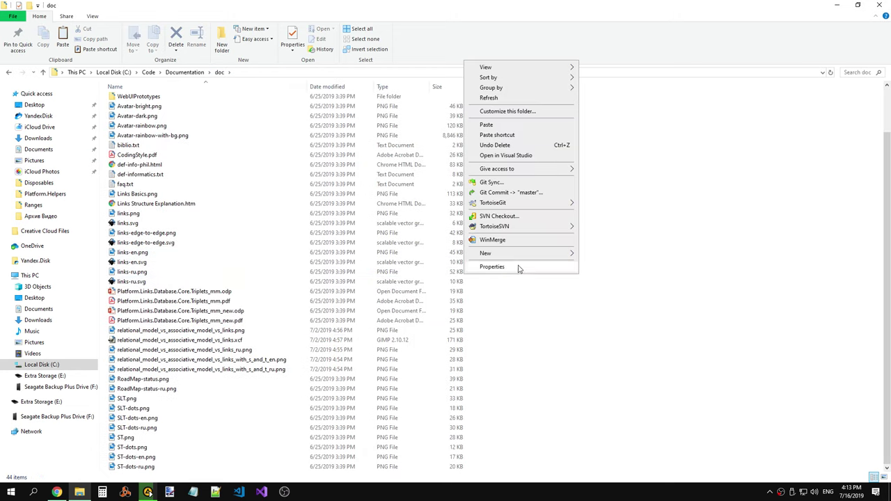
Step: Create a new ModelsComparison folder in doc
{"action": "left_click", "coordinate": [613, 255]}
{"action": "key", "text": "BackSpace"}
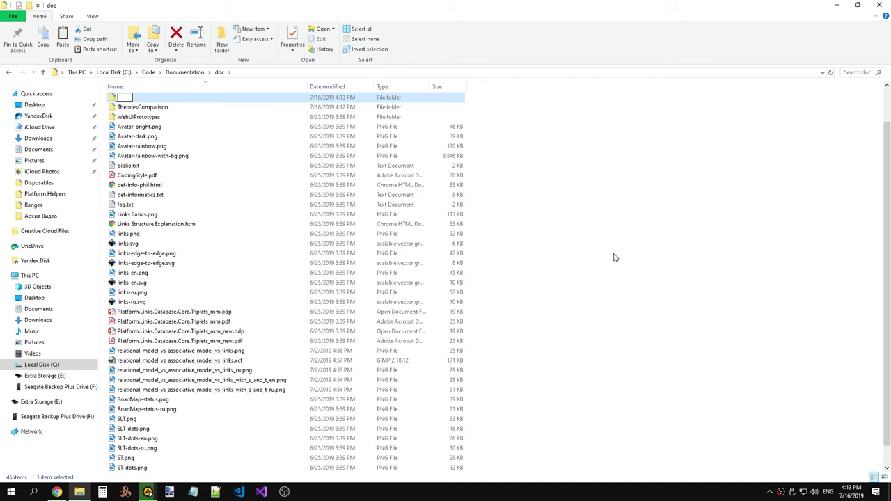
{"action": "type", "text": "Models"}
{"action": "key", "text": "Return"}
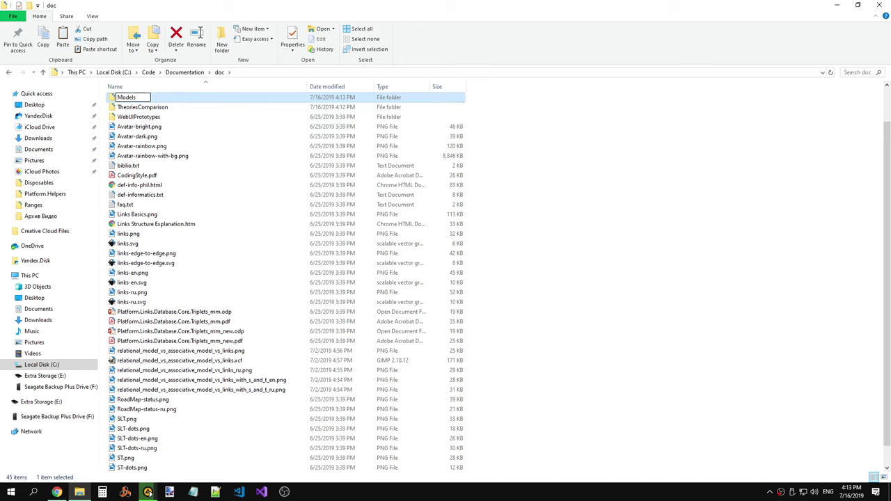
{"action": "type", "text": "Comparison"}
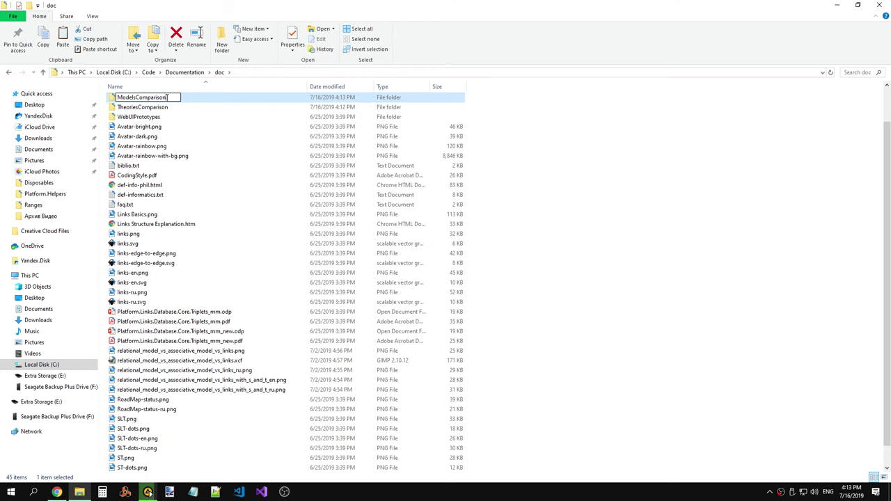
{"action": "key", "text": "Return"}
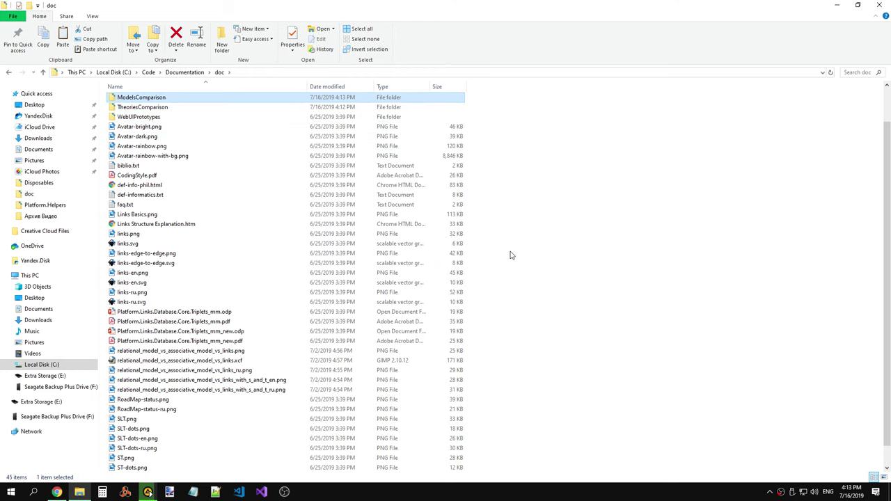
Step: Move relational_model_vs_associative_model_vs_links.png into ModelsComparison with TortoiseGit Rename
{"action": "right_click", "coordinate": [244, 379]}
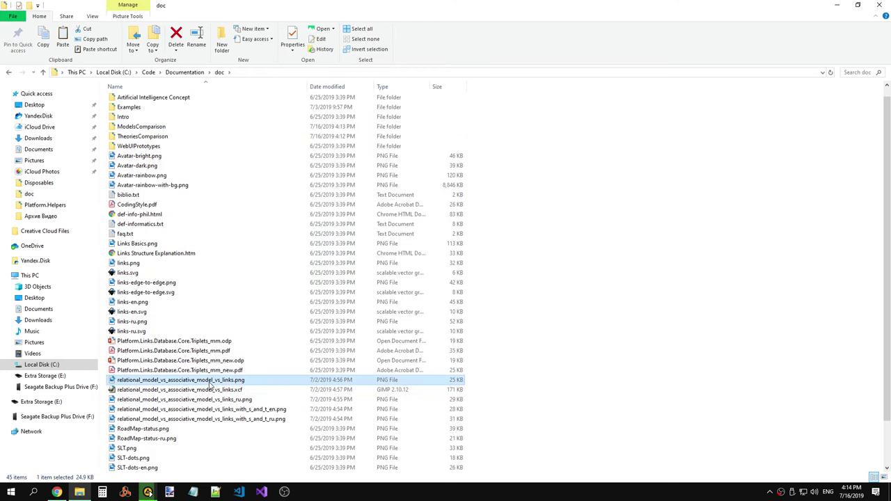
{"action": "mouse_move", "coordinate": [29, 195]}
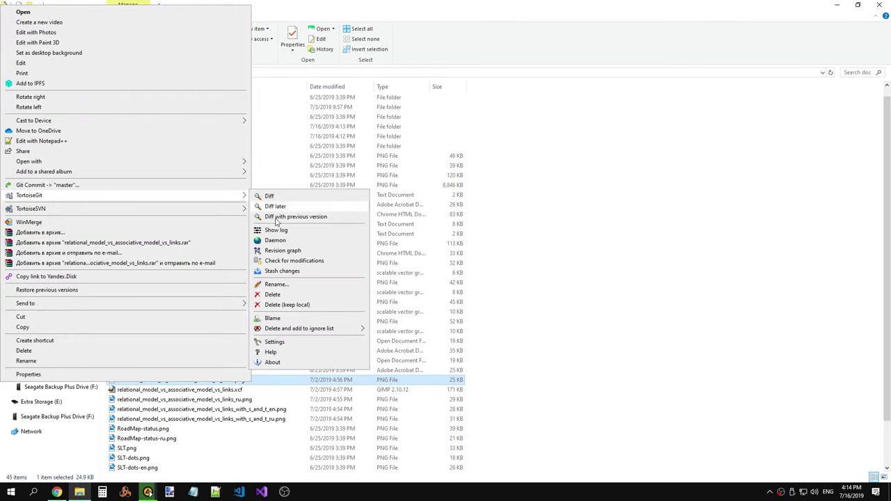
{"action": "left_click", "coordinate": [275, 285]}
{"action": "left_click", "coordinate": [545, 268]}
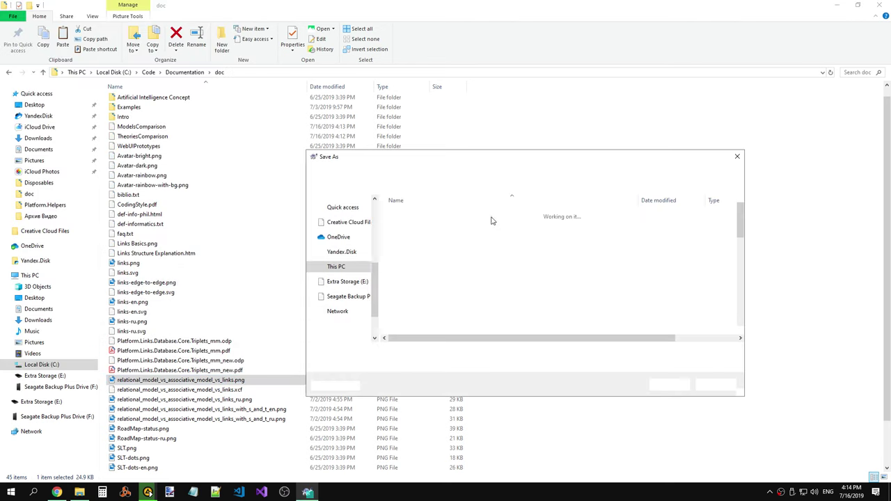
{"action": "double_click", "coordinate": [422, 253]}
{"action": "left_click", "coordinate": [669, 385]}
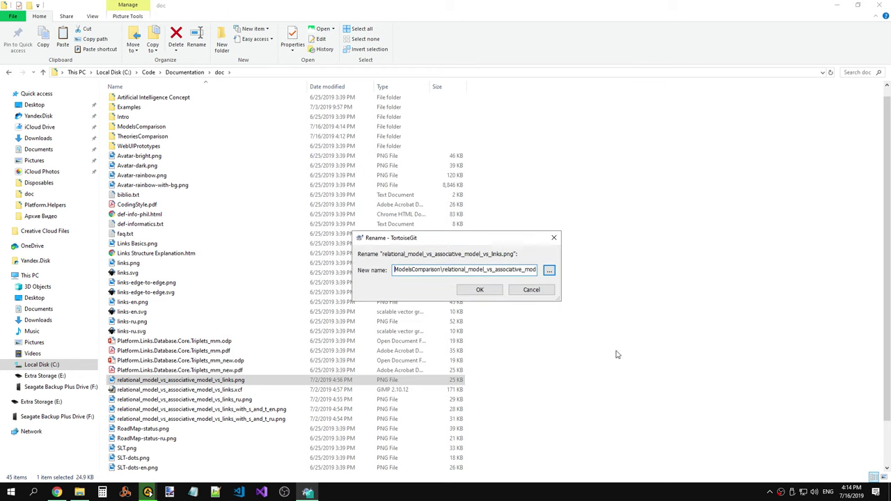
{"action": "left_click", "coordinate": [481, 291]}
Step: Move the relational_model_vs_associative_model_vs_links.xcf file into ModelsComparison with TortoiseGit Rename
{"action": "left_click", "coordinate": [237, 382]}
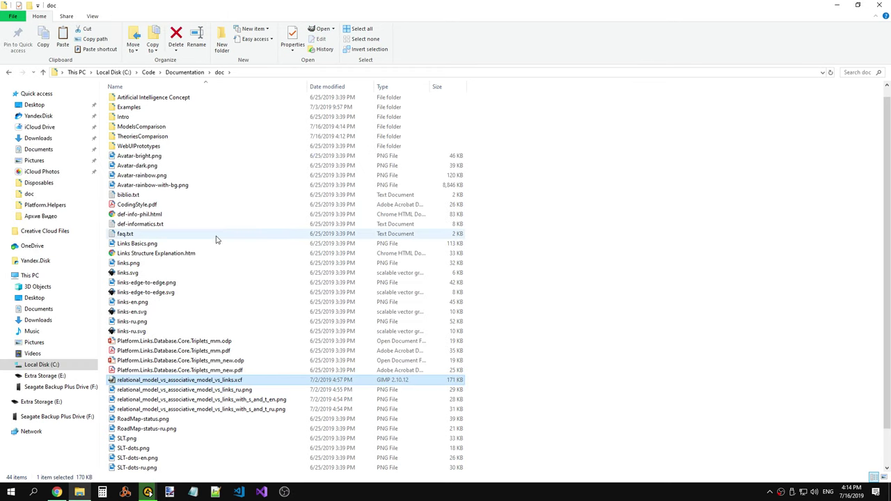
{"action": "right_click", "coordinate": [237, 382]}
{"action": "mouse_move", "coordinate": [126, 196]}
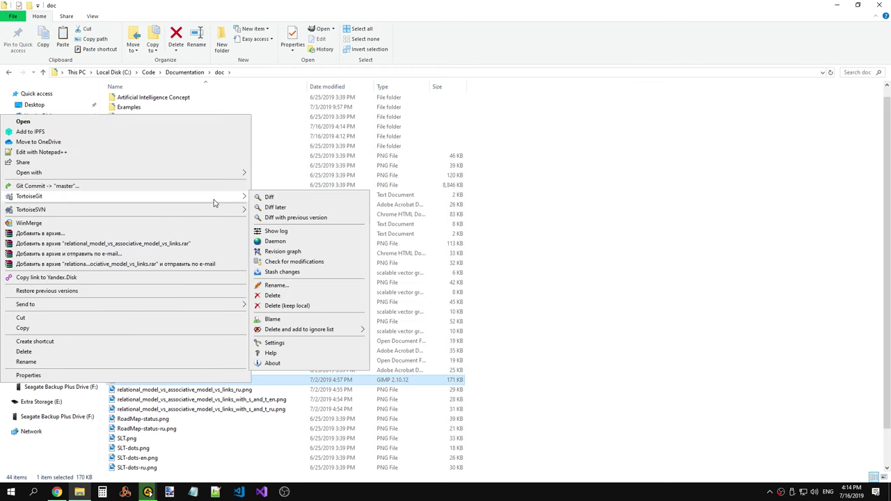
{"action": "left_click", "coordinate": [279, 285]}
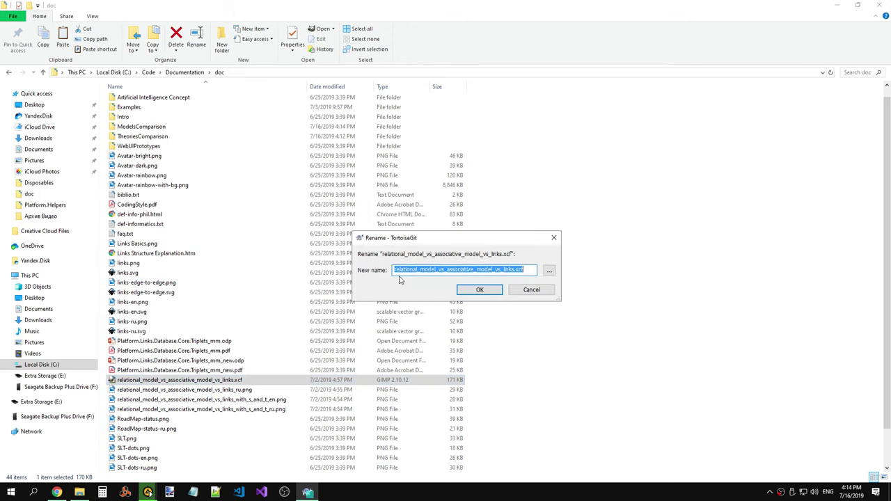
{"action": "left_click", "coordinate": [548, 271]}
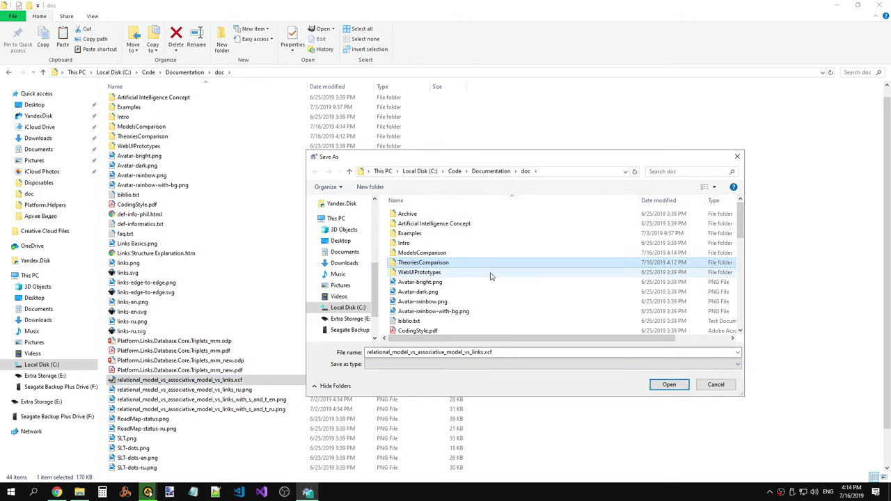
{"action": "left_click", "coordinate": [445, 254]}
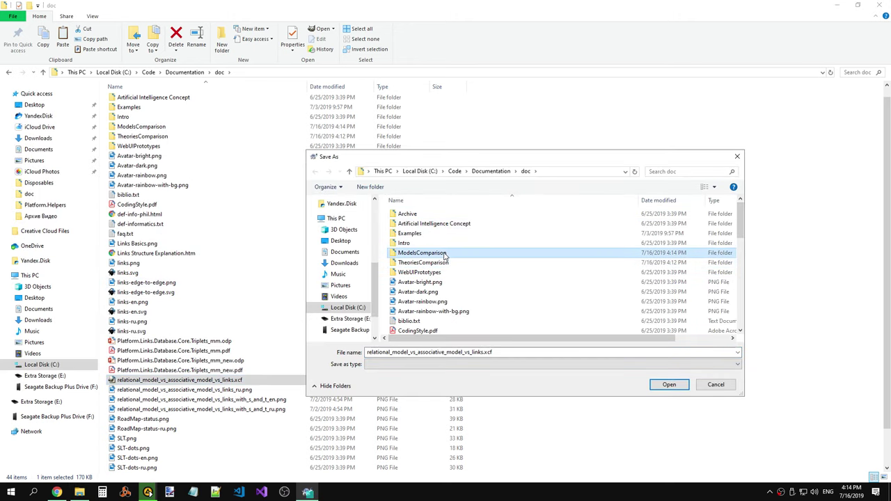
{"action": "left_click", "coordinate": [672, 388]}
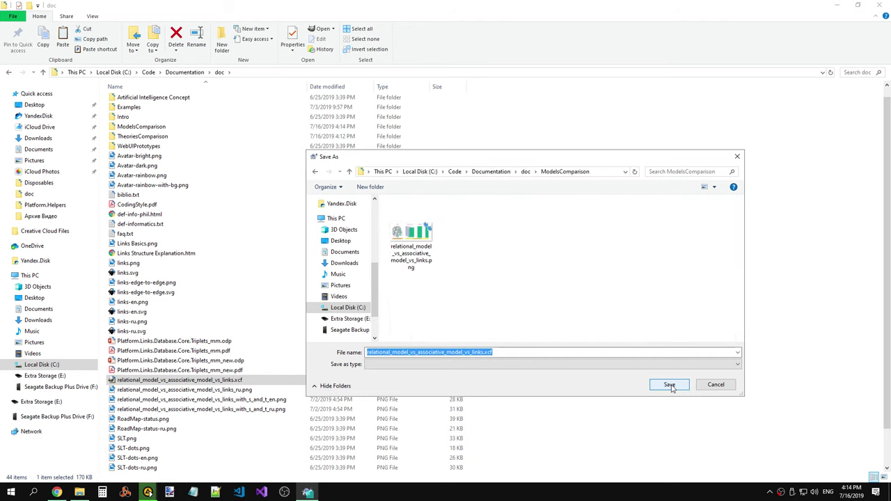
{"action": "left_click", "coordinate": [669, 386]}
{"action": "left_click", "coordinate": [478, 289]}
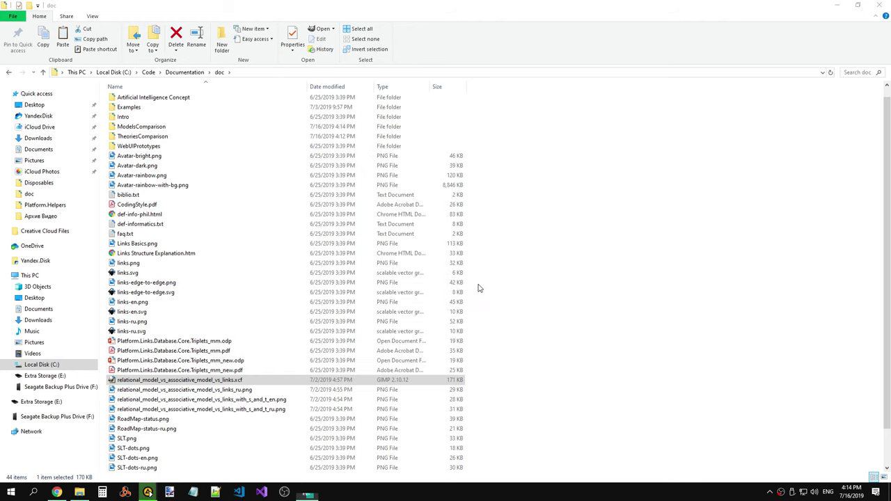
Step: Move the Russian version of the comparison image into ModelsComparison
{"action": "right_click", "coordinate": [251, 381]}
{"action": "mouse_move", "coordinate": [30, 194]}
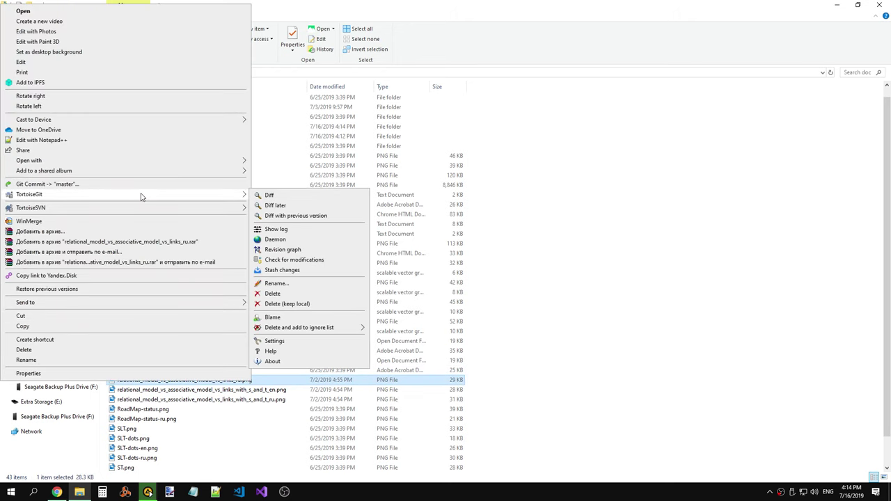
{"action": "left_click", "coordinate": [296, 284]}
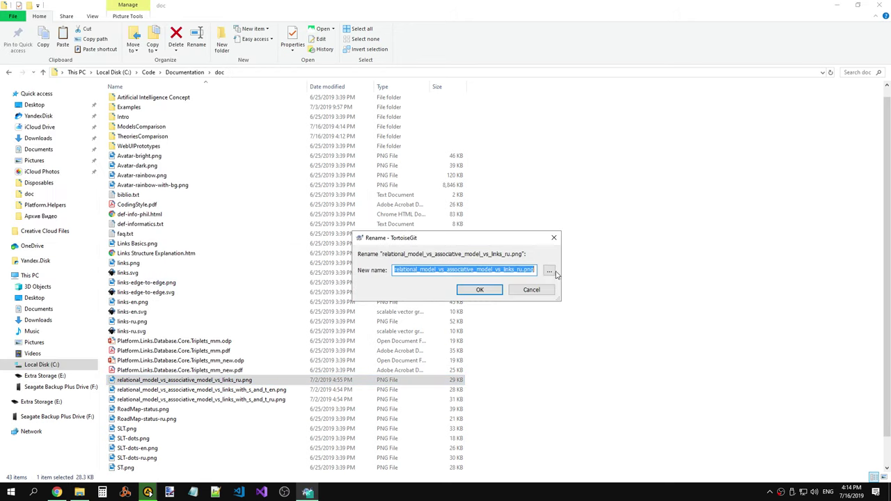
{"action": "left_click", "coordinate": [550, 271]}
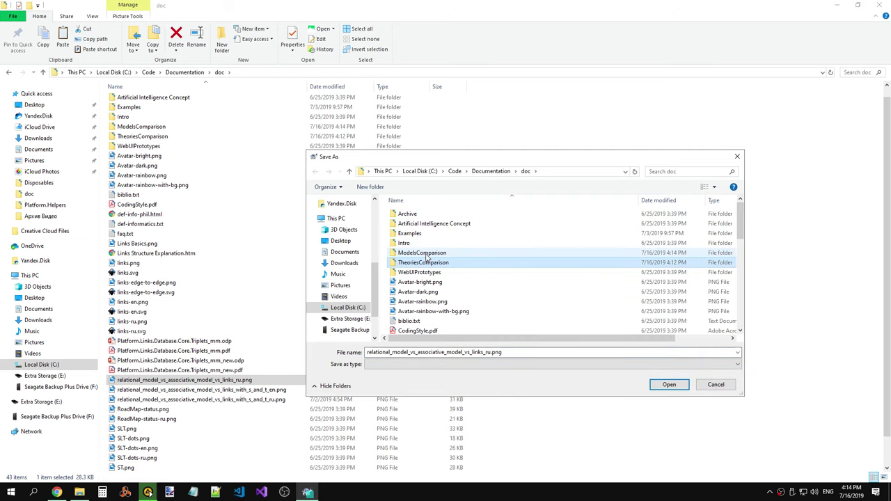
{"action": "double_click", "coordinate": [426, 255]}
{"action": "left_click", "coordinate": [670, 388]}
{"action": "left_click", "coordinate": [479, 296]}
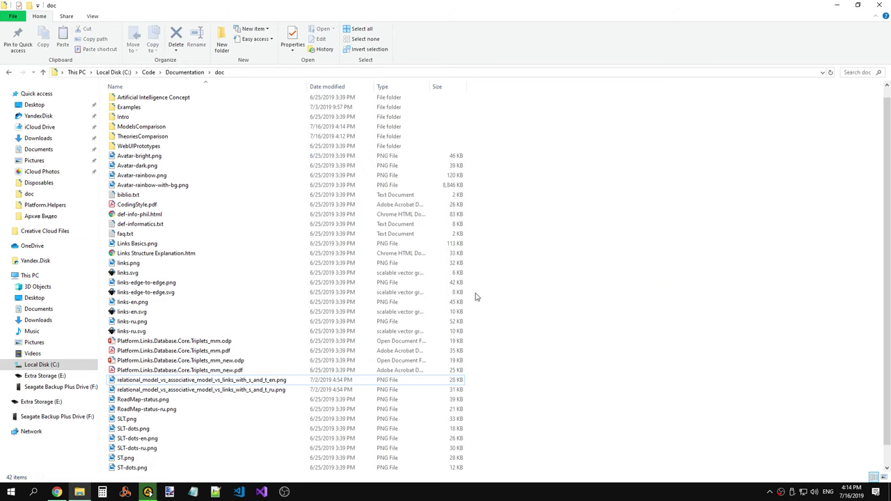
Step: Move the English s-and-t variant image into ModelsComparison
{"action": "right_click", "coordinate": [292, 381]}
{"action": "mouse_move", "coordinate": [167, 192]}
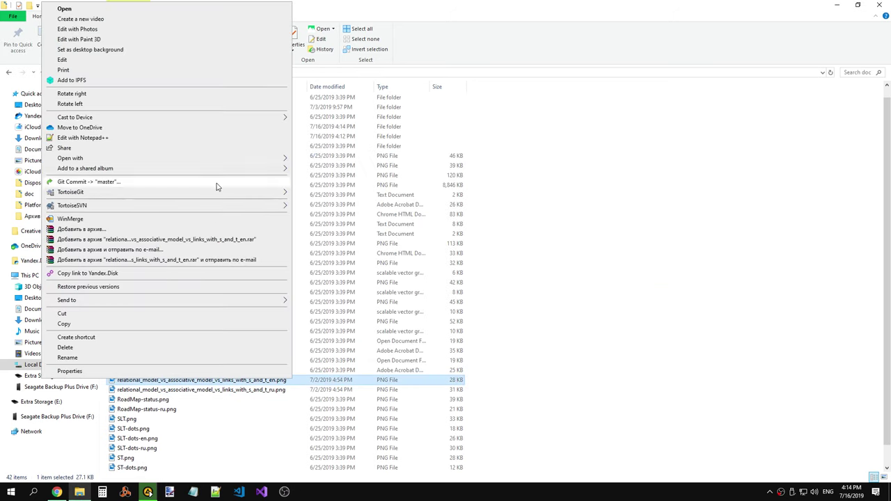
{"action": "left_click", "coordinate": [318, 281]}
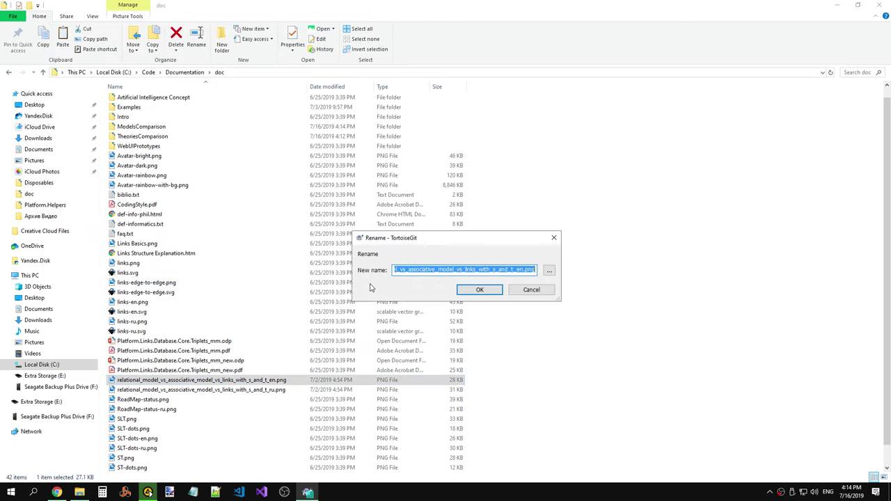
{"action": "left_click", "coordinate": [549, 271]}
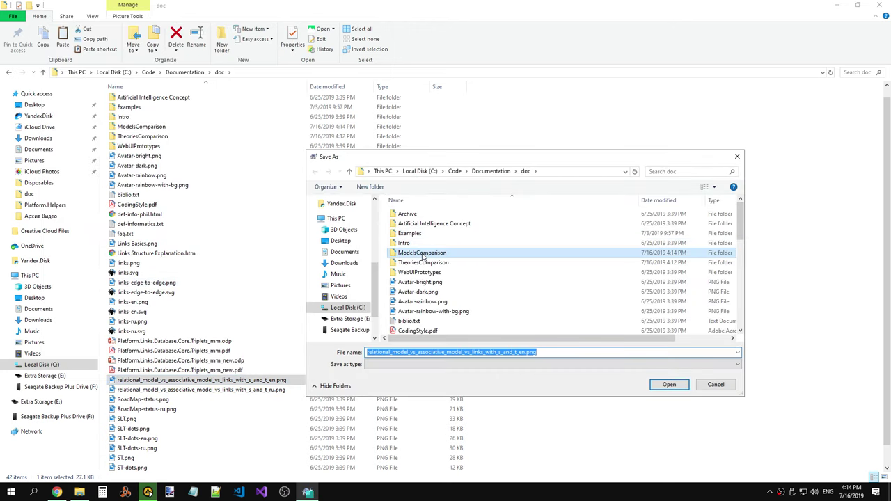
{"action": "left_click", "coordinate": [670, 385]}
{"action": "left_click", "coordinate": [669, 384]}
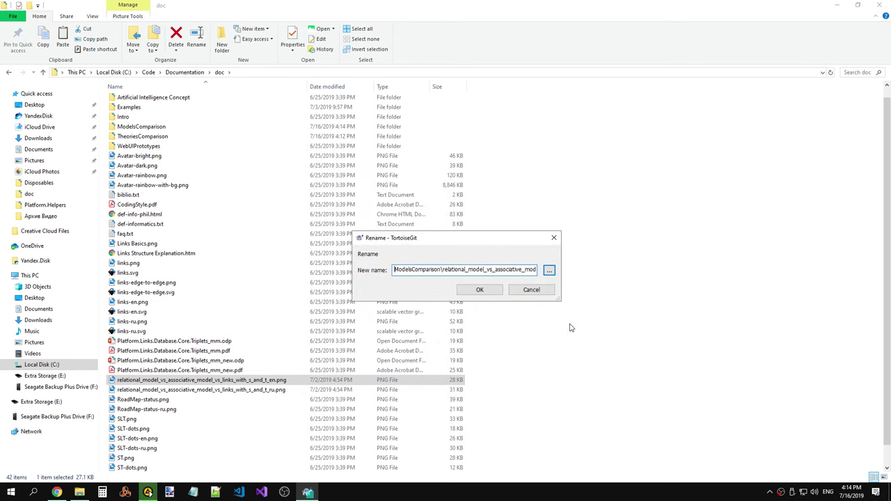
{"action": "key", "text": "Return"}
Step: Move the Russian s-and-t variant image into ModelsComparison
{"action": "right_click", "coordinate": [260, 381]}
{"action": "mouse_move", "coordinate": [40, 193]}
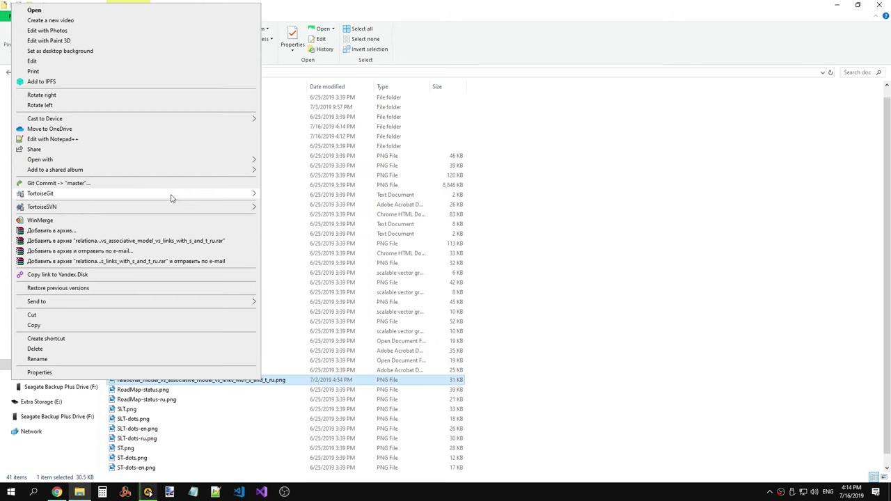
{"action": "left_click", "coordinate": [286, 282]}
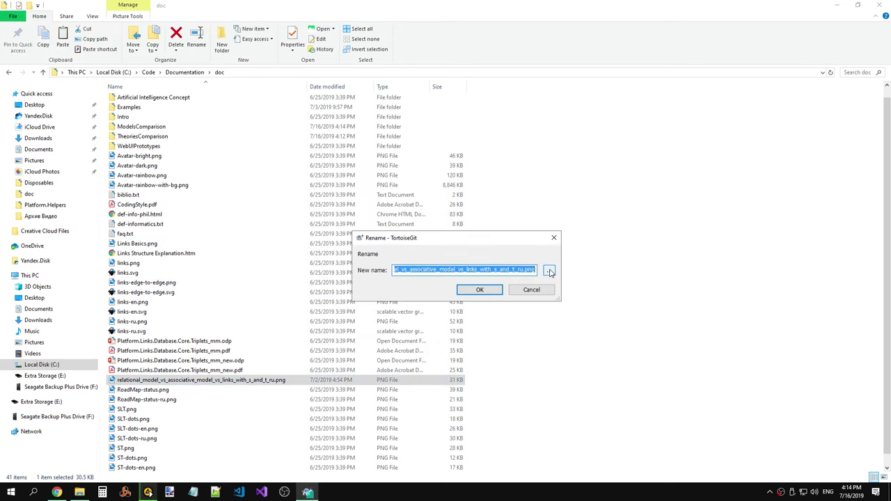
{"action": "left_click", "coordinate": [550, 271]}
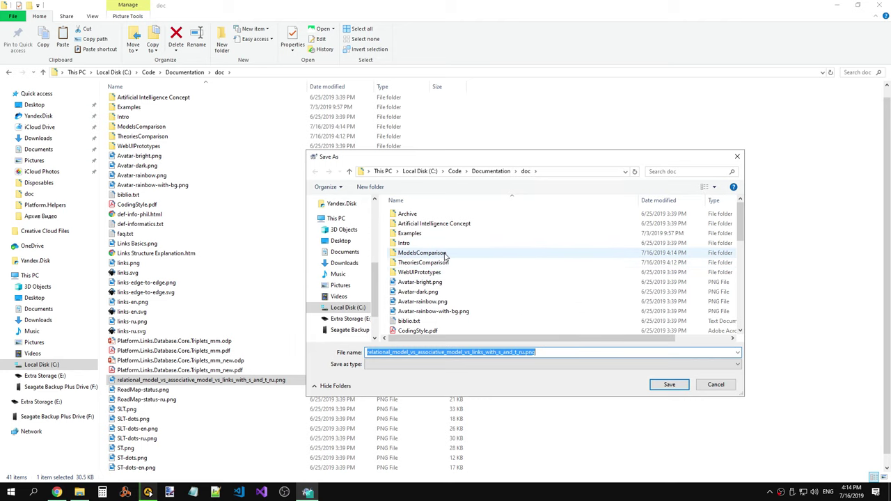
{"action": "left_click", "coordinate": [422, 253]}
{"action": "left_click", "coordinate": [669, 384]}
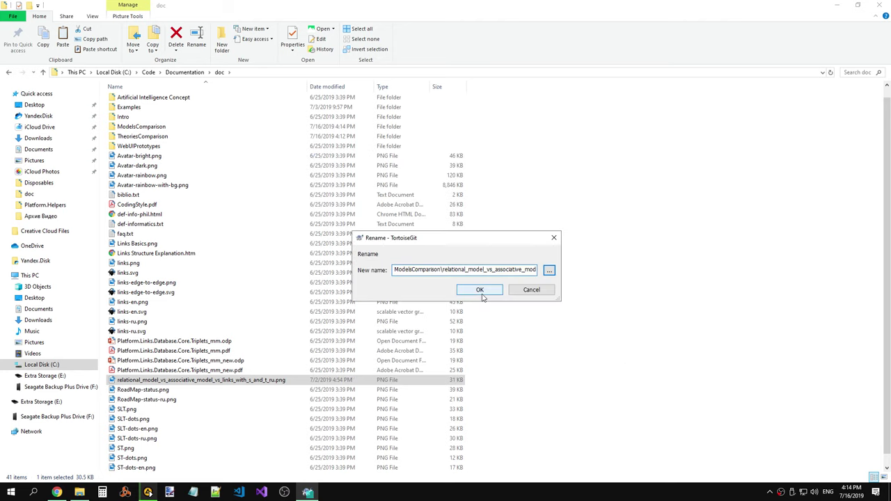
{"action": "left_click", "coordinate": [479, 290]}
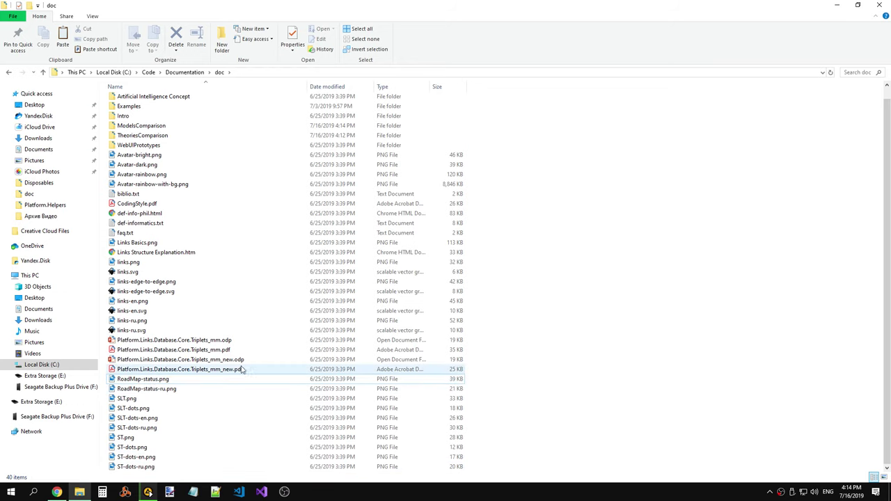
{"action": "scroll", "coordinate": [195, 337], "scroll_direction": "up", "scroll_amount": 1}
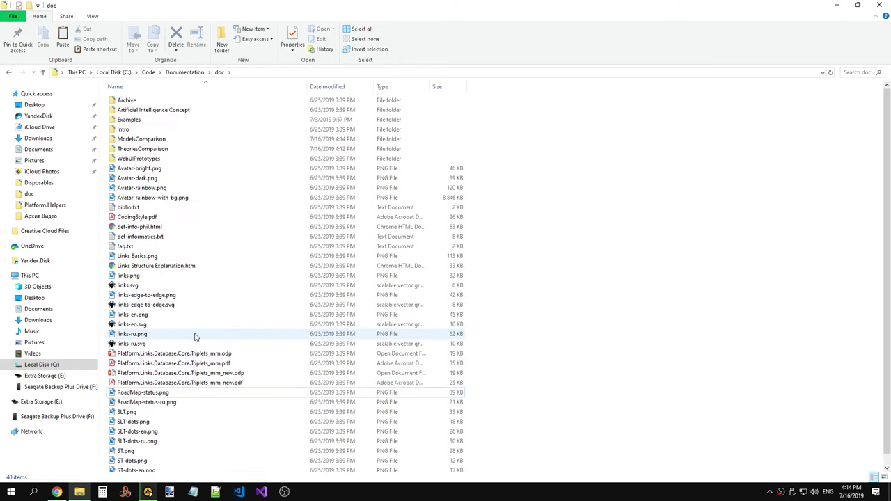
Step: Reposition the Explorer window and return to the Documentation folder
{"action": "left_click", "coordinate": [859, 6]}
{"action": "left_click", "coordinate": [840, 7]}
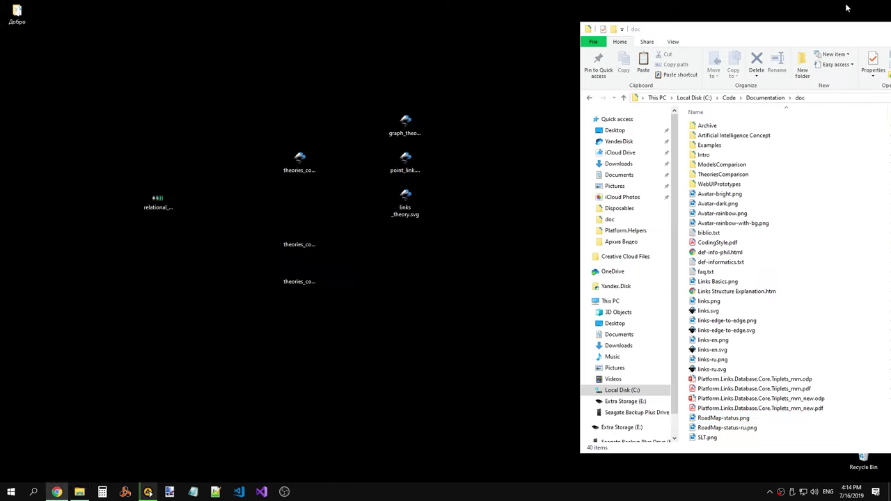
{"action": "left_click_drag", "start_coordinate": [789, 33], "coordinate": [312, 12]}
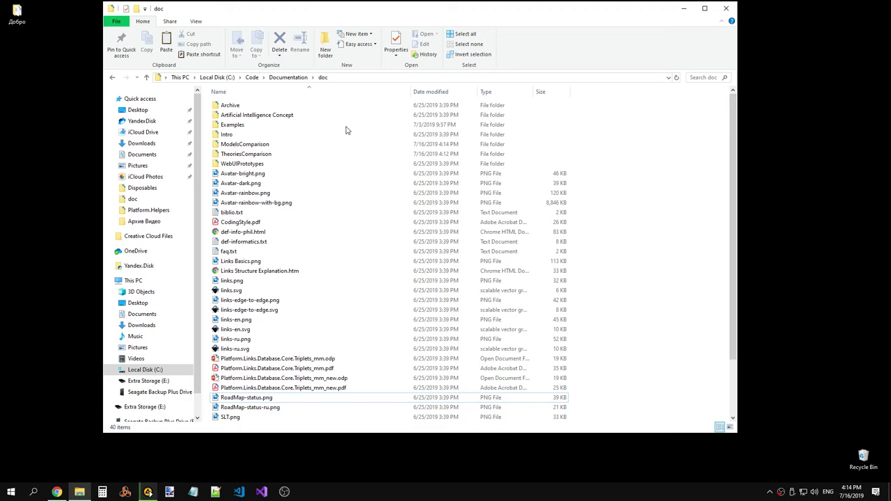
{"action": "left_click", "coordinate": [288, 77]}
{"action": "left_click", "coordinate": [272, 177]}
Step: Commit the five moves as 'Models comparison files moved to separate folder' and push to master
{"action": "right_click", "coordinate": [277, 176]}
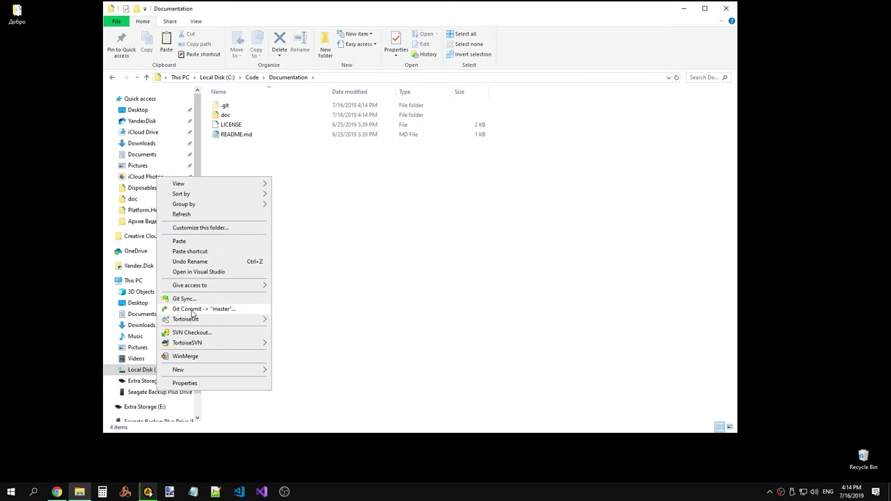
{"action": "left_click", "coordinate": [255, 309]}
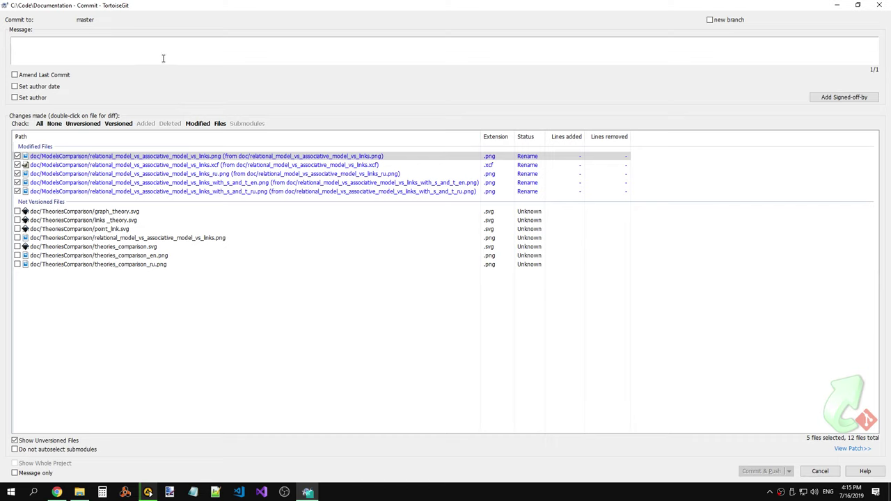
{"action": "type", "text": "Mo"}
{"action": "key", "text": "BackSpace"}
{"action": "key", "text": "BackSpace"}
{"action": "type", "text": "Mo"}
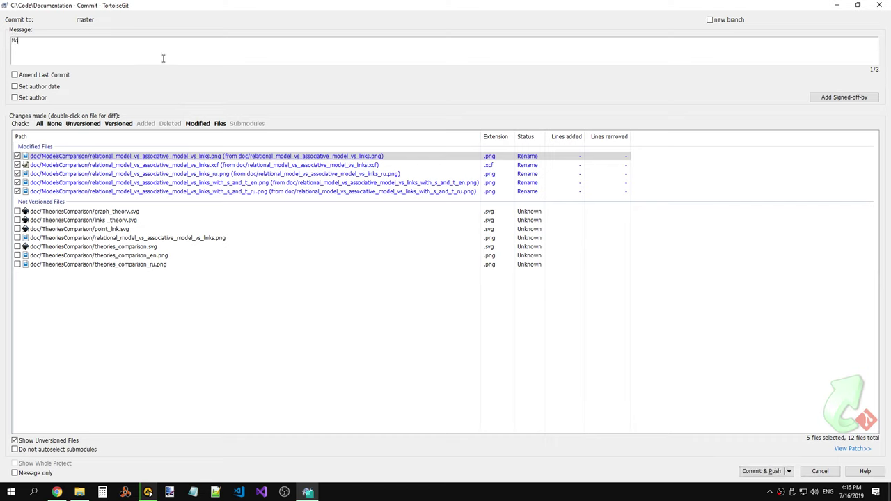
{"action": "type", "text": "dels"}
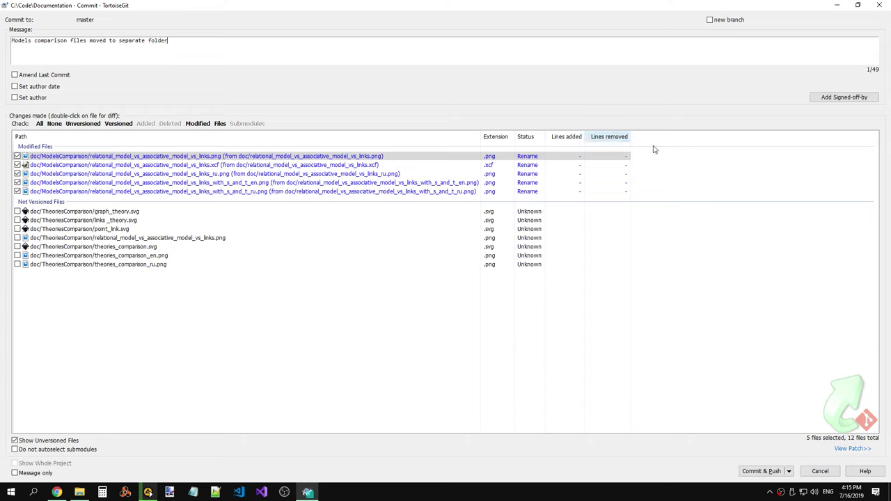
{"action": "left_click", "coordinate": [762, 471]}
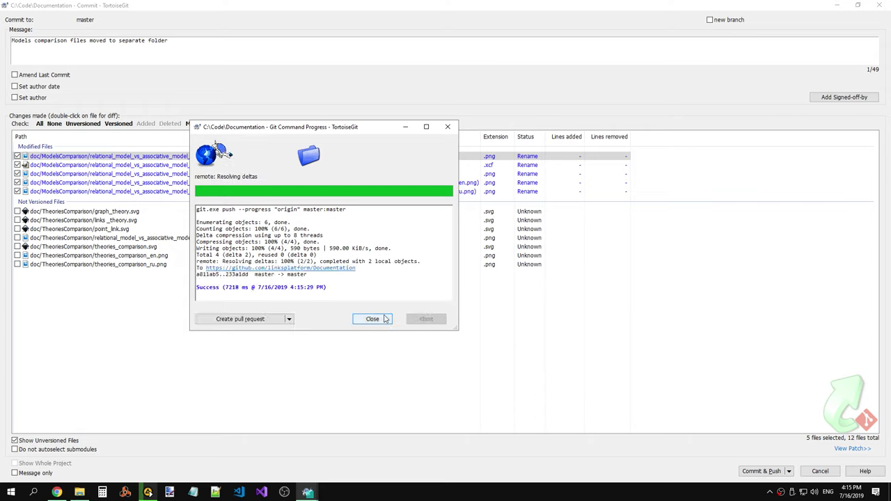
{"action": "left_click", "coordinate": [373, 319]}
{"action": "right_click", "coordinate": [267, 183]}
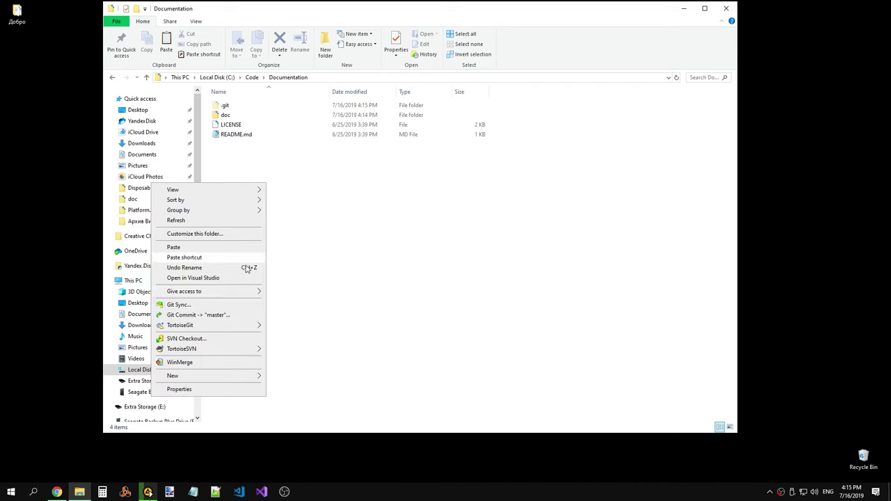
Step: Commit the seven unversioned theory files as 'Added theories comparison vector graphics' and push
{"action": "left_click", "coordinate": [202, 315]}
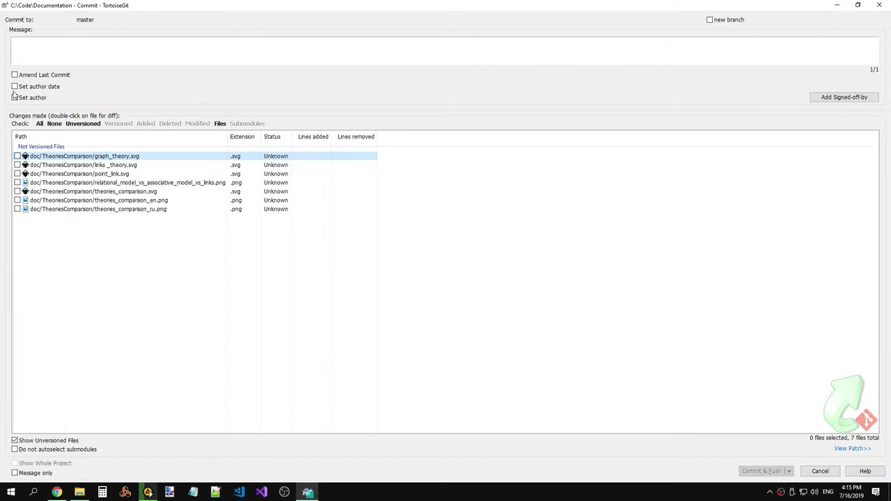
{"action": "left_click_drag", "start_coordinate": [46, 158], "coordinate": [52, 209]}
{"action": "key", "text": "space"}
{"action": "left_click", "coordinate": [62, 53]}
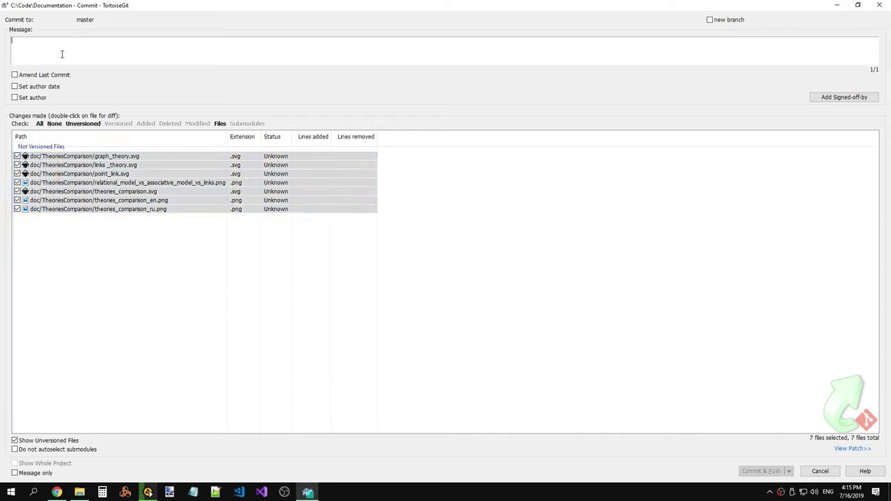
{"action": "type", "text": "Added t"}
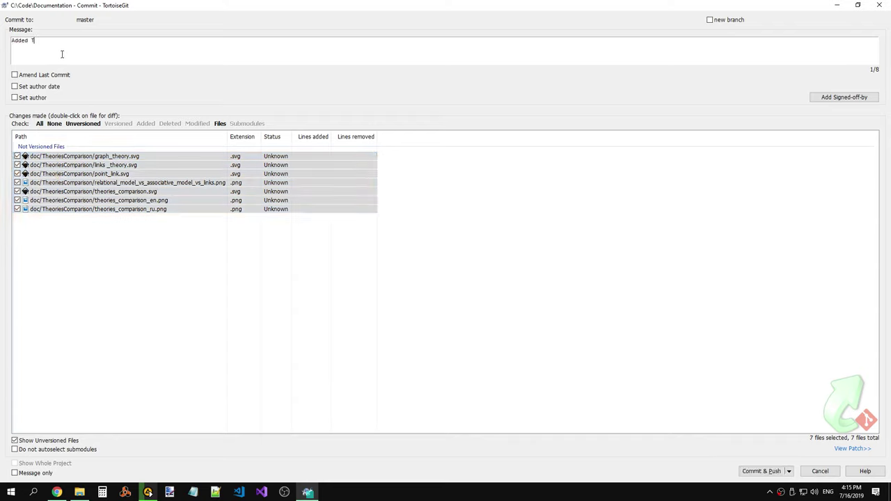
{"action": "type", "text": "ree"}
{"action": "key", "text": "BackSpace"}
{"action": "type", "text": "eories com"}
{"action": "type", "text": "pari"}
{"action": "type", "text": "son vect"}
{"action": "type", "text": "or g"}
{"action": "type", "text": "raphisc"}
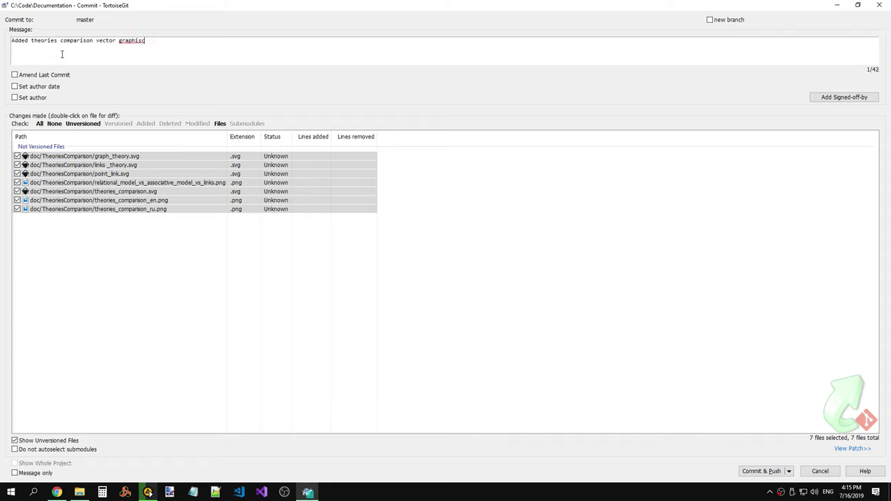
{"action": "key", "text": "BackSpace"}
{"action": "key", "text": "BackSpace"}
{"action": "type", "text": "cs"}
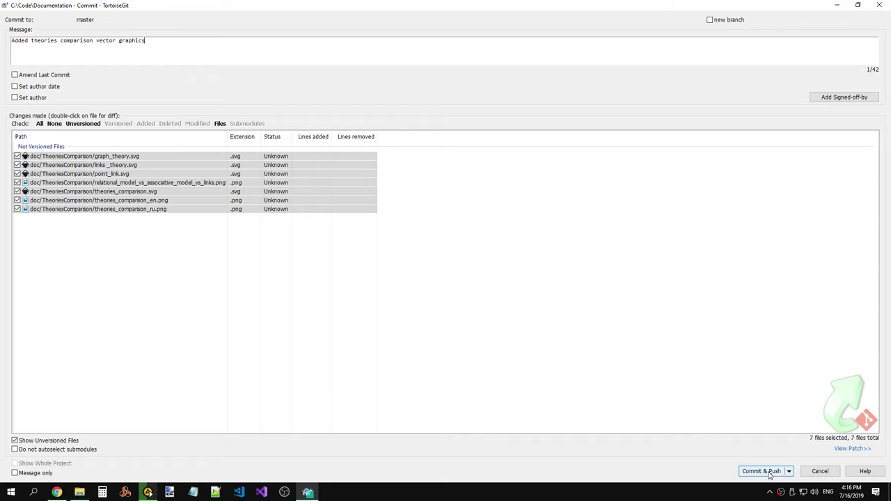
{"action": "left_click", "coordinate": [762, 472]}
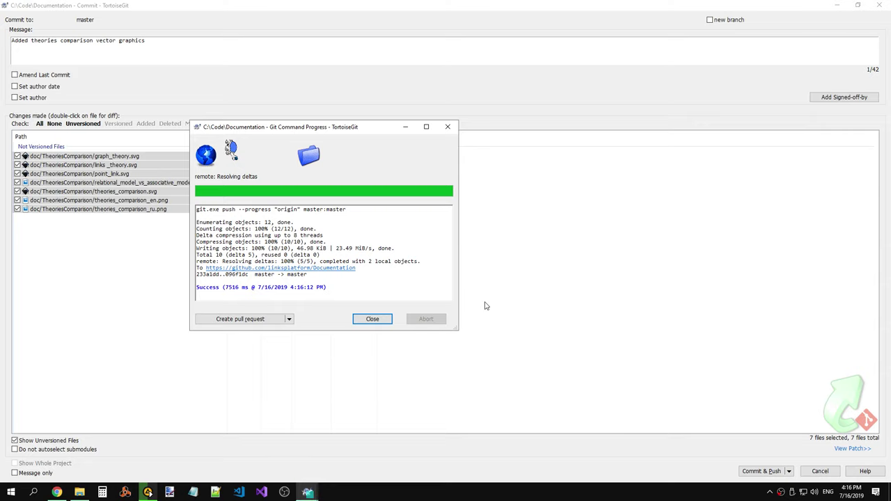
Step: Delete the seven leftover comparison image copies from the desktop
{"action": "left_click", "coordinate": [373, 319]}
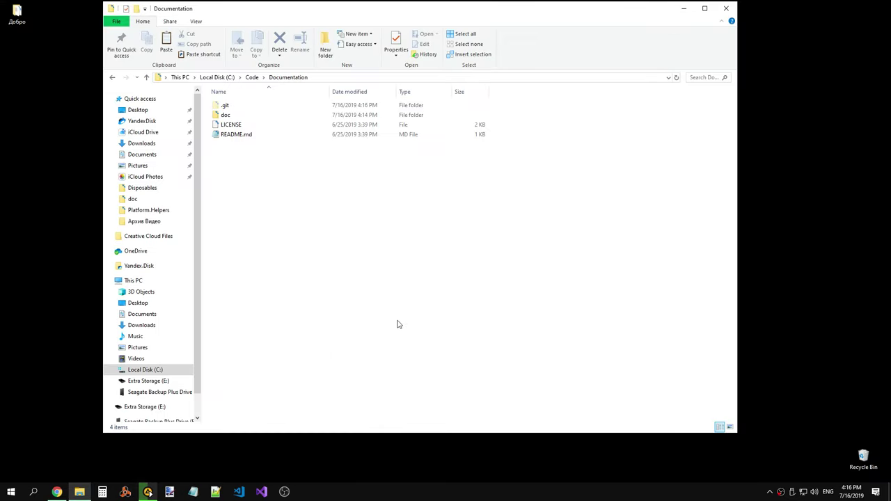
{"action": "left_click", "coordinate": [686, 10]}
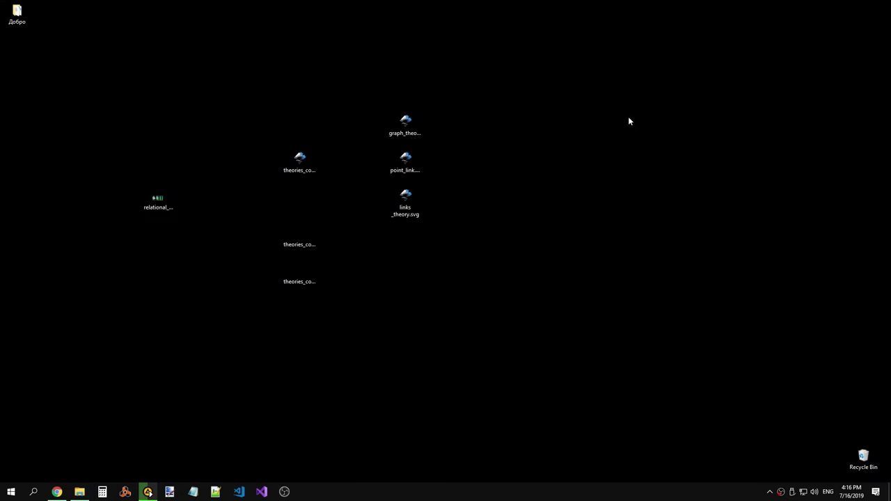
{"action": "left_click_drag", "start_coordinate": [110, 52], "coordinate": [498, 344]}
{"action": "left_click", "coordinate": [519, 341]}
{"action": "left_click_drag", "start_coordinate": [103, 32], "coordinate": [516, 306]}
{"action": "left_click", "coordinate": [526, 308]}
{"action": "left_click_drag", "start_coordinate": [431, 264], "coordinate": [111, 49]}
{"action": "key", "text": "Delete"}
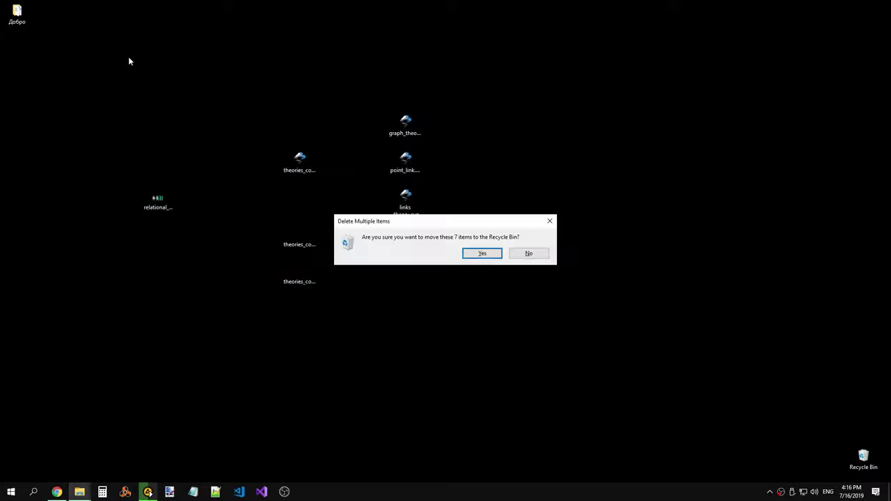
{"action": "key", "text": "Return"}
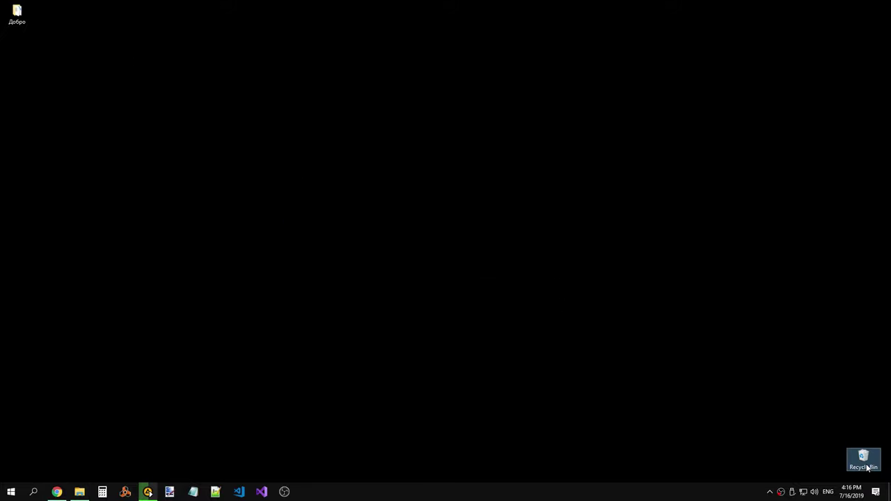
Step: Empty the Recycle Bin and bring File Explorer back up
{"action": "right_click", "coordinate": [863, 458]}
{"action": "left_click", "coordinate": [812, 396]}
{"action": "left_click", "coordinate": [486, 255]}
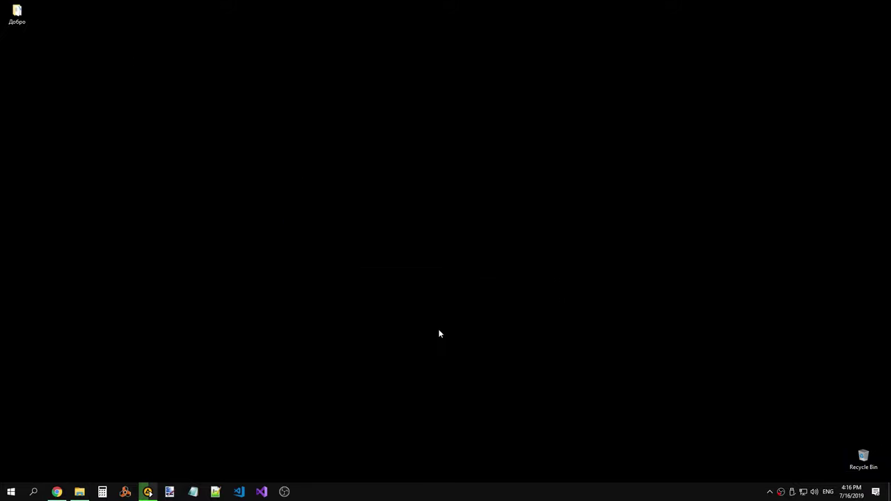
{"action": "left_click", "coordinate": [78, 489]}
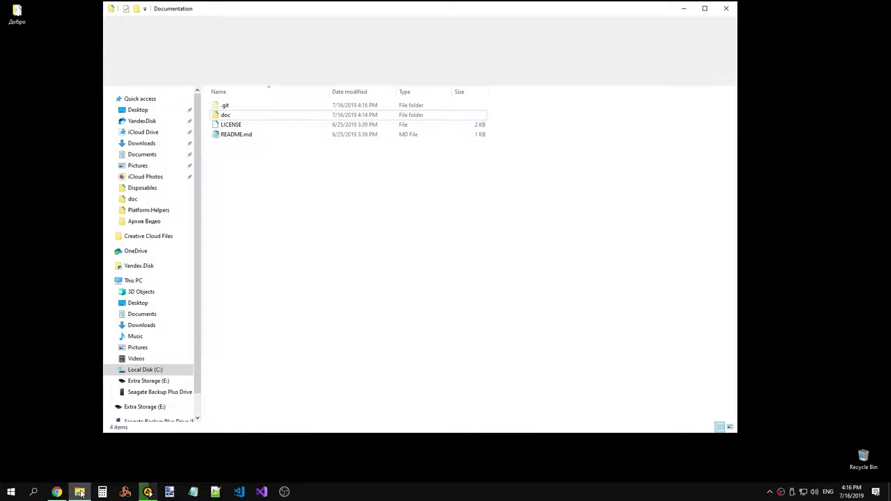
Step: Check ModelsComparison, then begin a TortoiseGit rename of 'links _theory.svg' in TheoriesComparison
{"action": "double_click", "coordinate": [238, 115]}
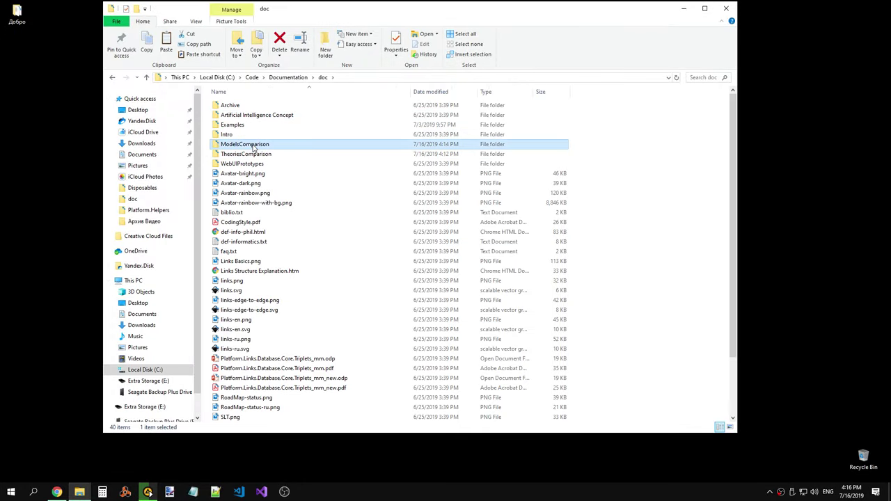
{"action": "double_click", "coordinate": [258, 144]}
{"action": "left_click", "coordinate": [322, 77]}
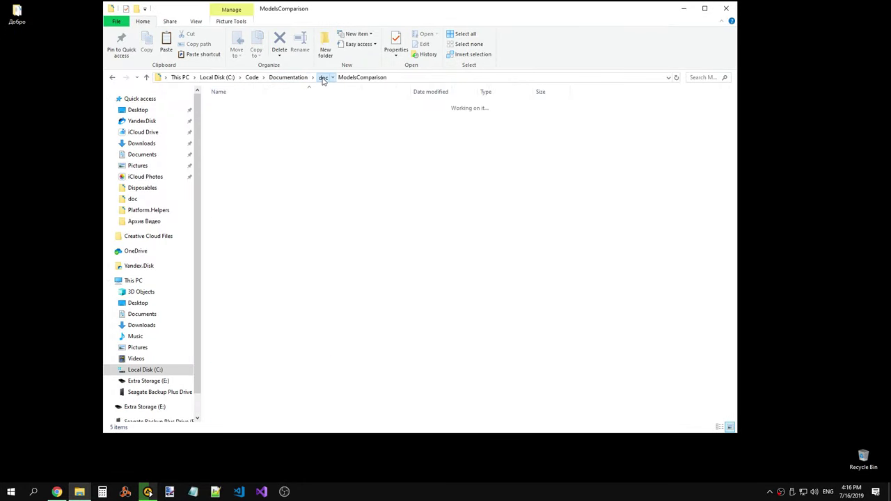
{"action": "double_click", "coordinate": [241, 154]}
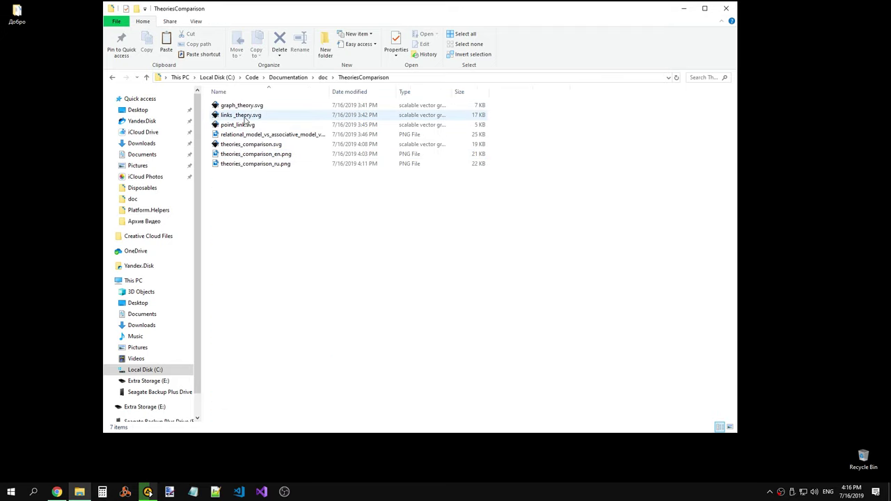
{"action": "right_click", "coordinate": [244, 117]}
{"action": "mouse_move", "coordinate": [139, 210]}
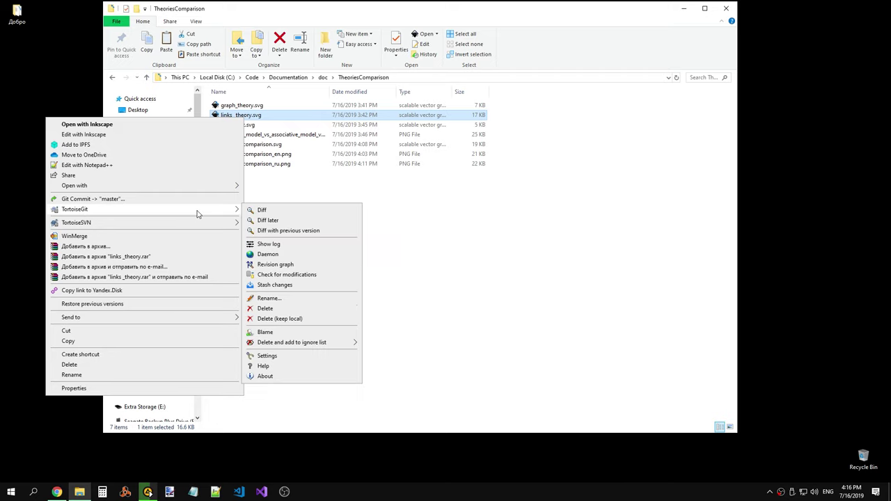
{"action": "left_click", "coordinate": [269, 298]}
Step: Remove the stray space so 'links _theory.svg' is renamed to links_theory.svg
{"action": "left_click", "coordinate": [407, 272]}
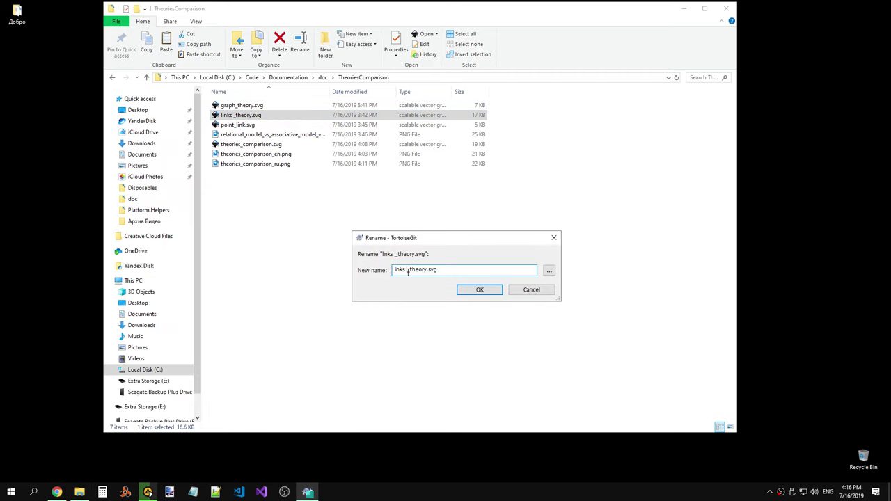
{"action": "key", "text": "BackSpace"}
{"action": "left_click", "coordinate": [466, 290]}
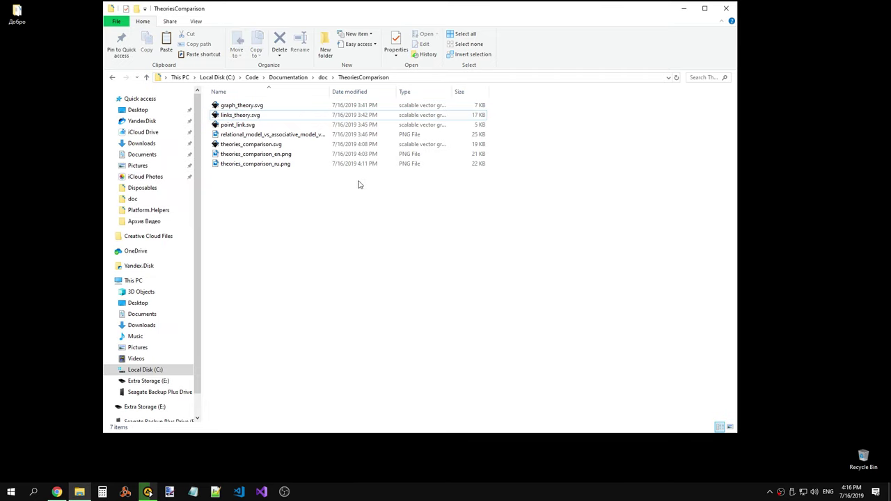
{"action": "left_click_drag", "start_coordinate": [330, 92], "coordinate": [347, 95]}
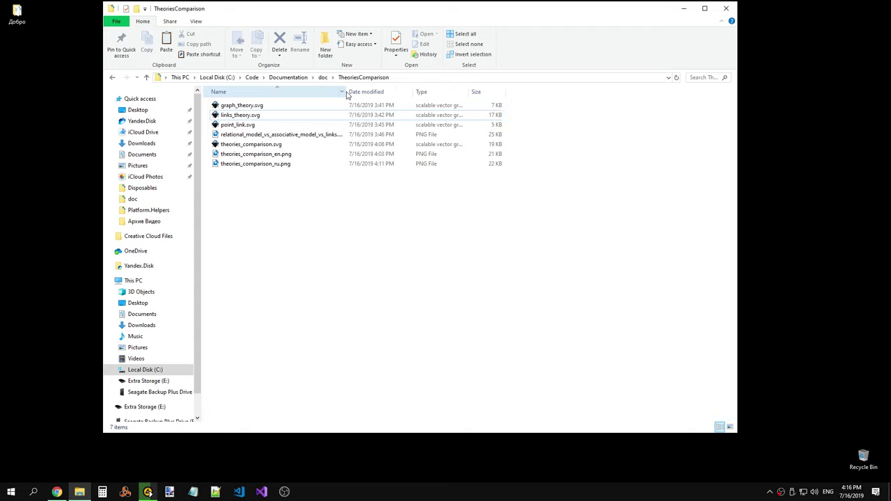
Step: Go back to the Documentation repository folder and start a TortoiseGit commit on master
{"action": "left_click", "coordinate": [323, 78]}
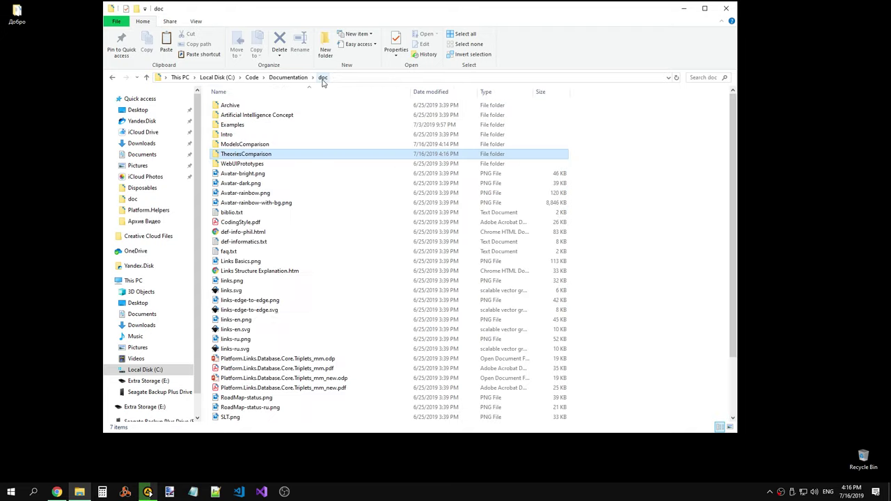
{"action": "left_click", "coordinate": [288, 77]}
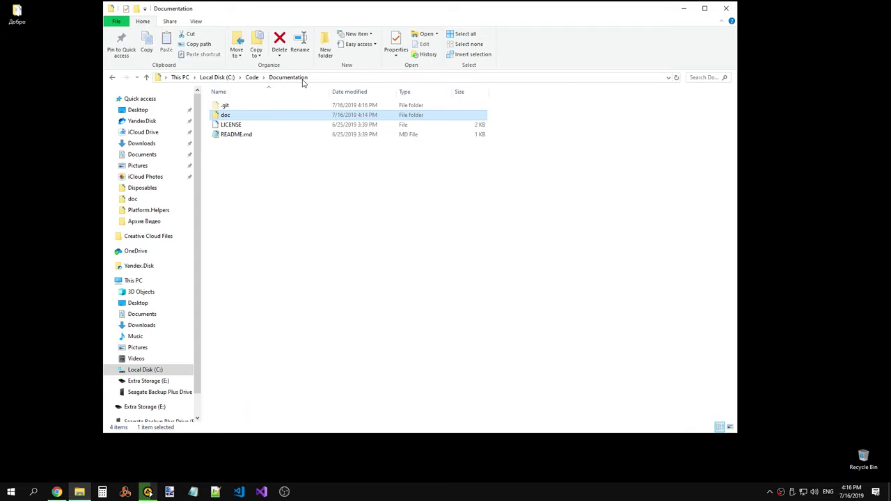
{"action": "left_click", "coordinate": [252, 78]}
{"action": "double_click", "coordinate": [251, 164]}
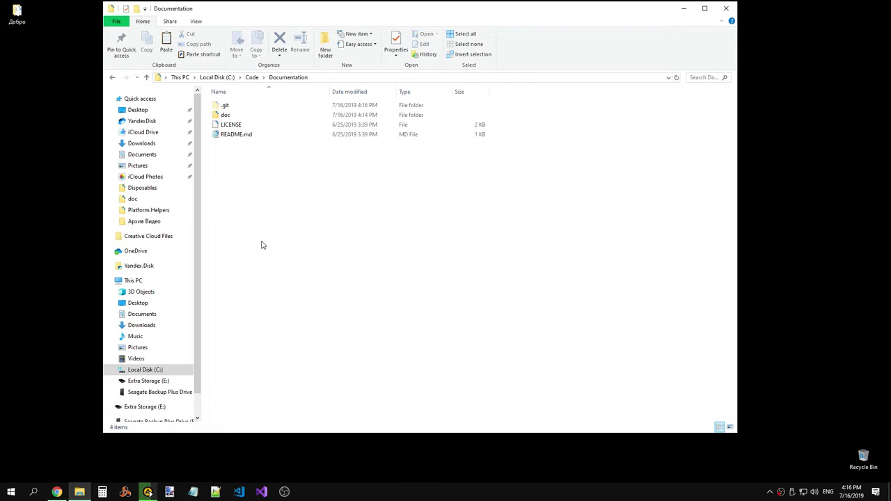
{"action": "right_click", "coordinate": [262, 241]}
{"action": "left_click", "coordinate": [209, 363]}
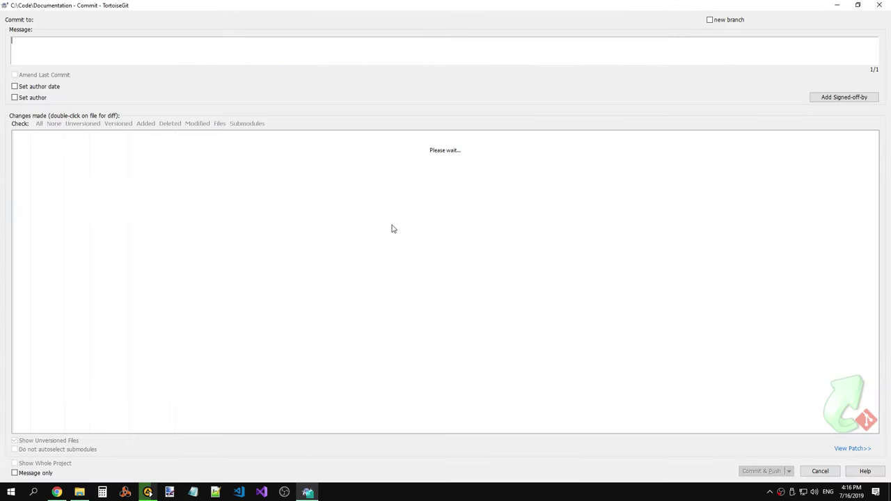
Step: Commit the links_theory.svg rename as 'Fixed typo in filename', push to master, and close the progress dialog
{"action": "type", "text": "Fixed"}
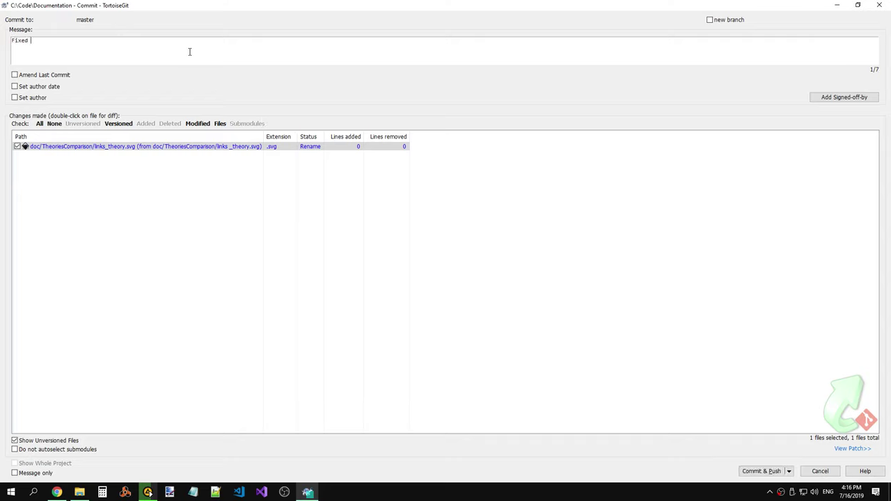
{"action": "type", "text": "typo in file"}
{"action": "type", "text": "name"}
{"action": "left_click", "coordinate": [761, 472]}
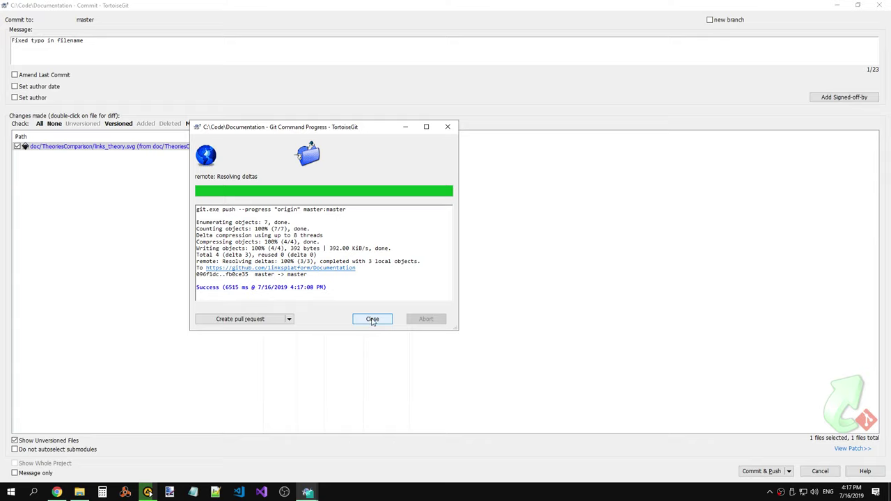
{"action": "left_click", "coordinate": [372, 319]}
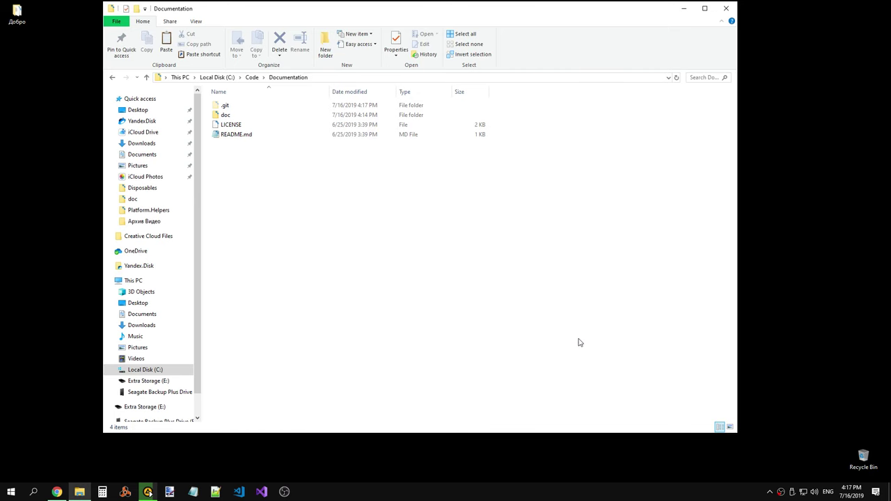
{"action": "mouse_move", "coordinate": [56, 492]}
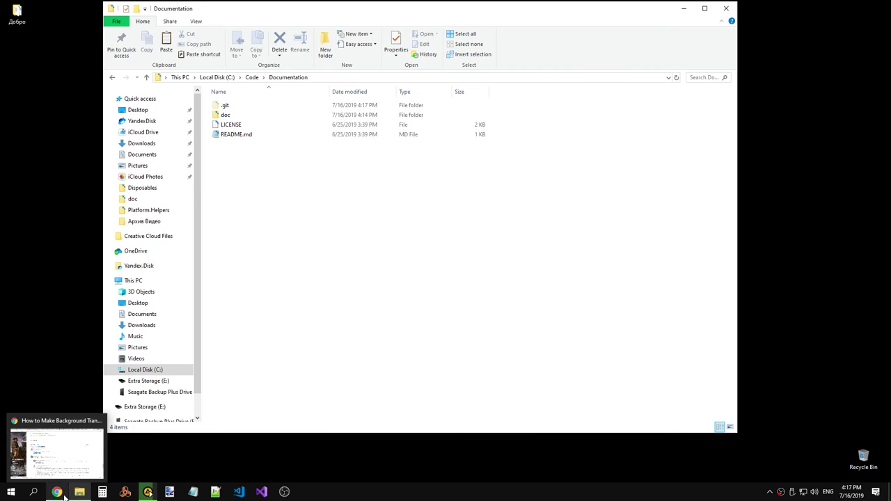
Step: Close all the leftover Chrome tabs and the browser window
{"action": "left_click", "coordinate": [56, 449]}
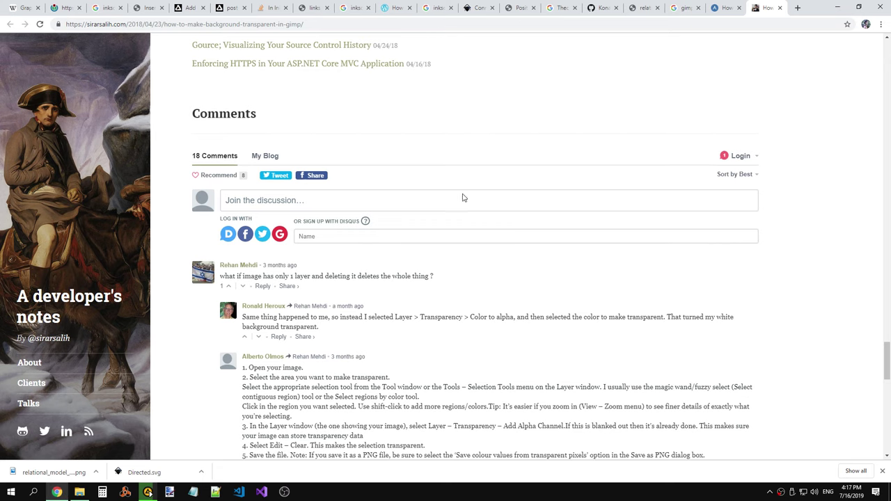
{"action": "left_click", "coordinate": [37, 8]}
{"action": "left_click", "coordinate": [37, 8]}
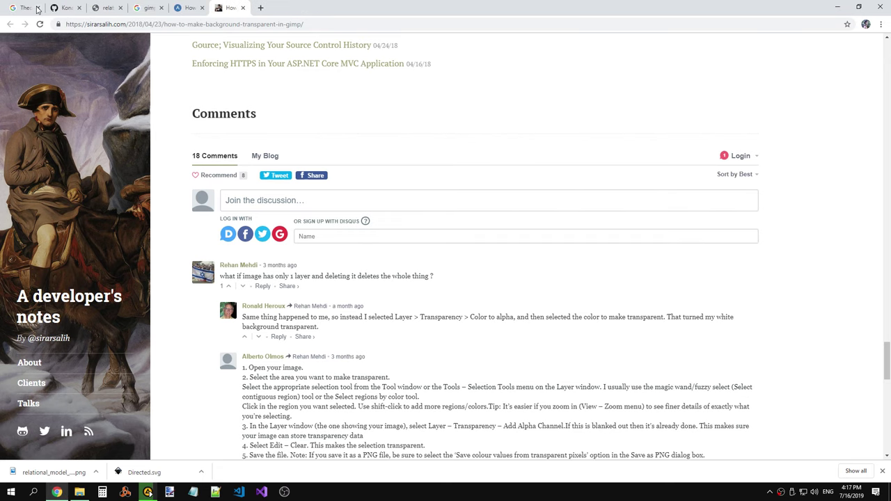
{"action": "left_click", "coordinate": [37, 7]}
{"action": "left_click", "coordinate": [37, 8]}
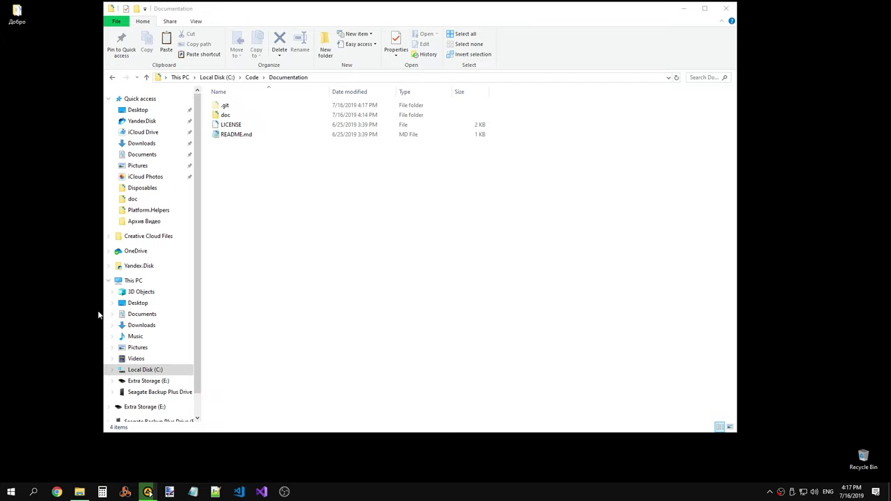
Step: Relaunch Chrome, open the Konard/LinksPlatform GitHub page, and scroll through its README
{"action": "left_click", "coordinate": [57, 492]}
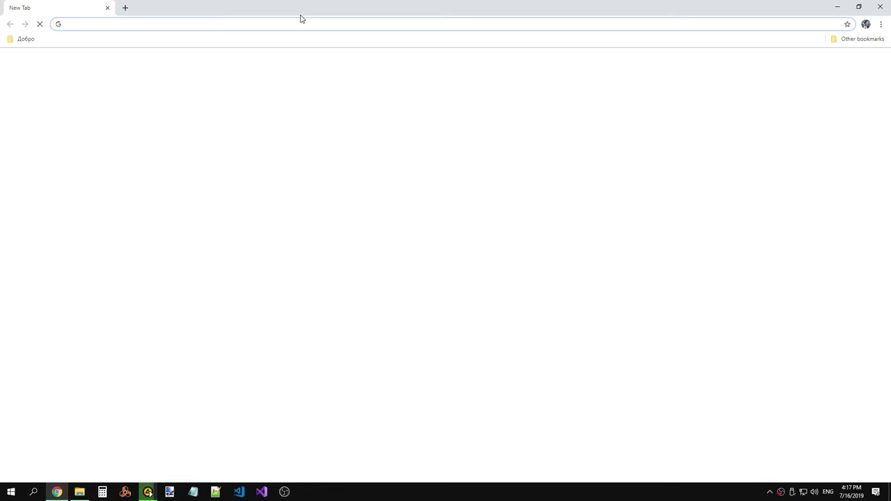
{"action": "left_click", "coordinate": [367, 238]}
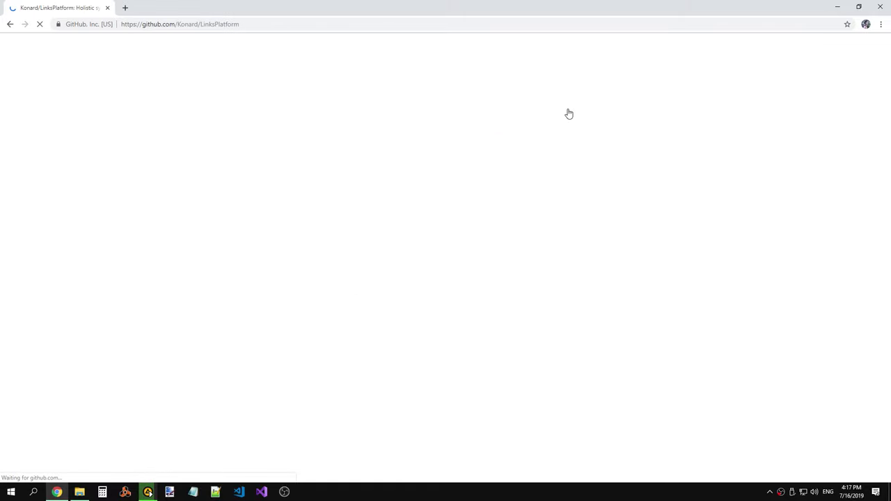
{"action": "scroll", "coordinate": [597, 108], "scroll_direction": "down", "scroll_amount": 3}
{"action": "scroll", "coordinate": [601, 109], "scroll_direction": "down", "scroll_amount": 5}
{"action": "scroll", "coordinate": [661, 109], "scroll_direction": "down", "scroll_amount": 3}
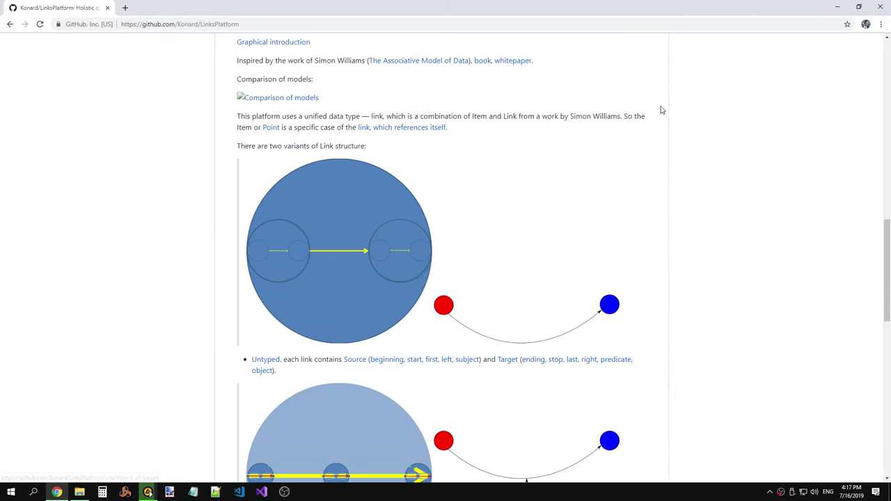
{"action": "scroll", "coordinate": [661, 109], "scroll_direction": "up", "scroll_amount": 3}
{"action": "scroll", "coordinate": [662, 109], "scroll_direction": "up", "scroll_amount": 1}
{"action": "scroll", "coordinate": [662, 109], "scroll_direction": "up", "scroll_amount": 6}
{"action": "scroll", "coordinate": [682, 140], "scroll_direction": "down", "scroll_amount": 4}
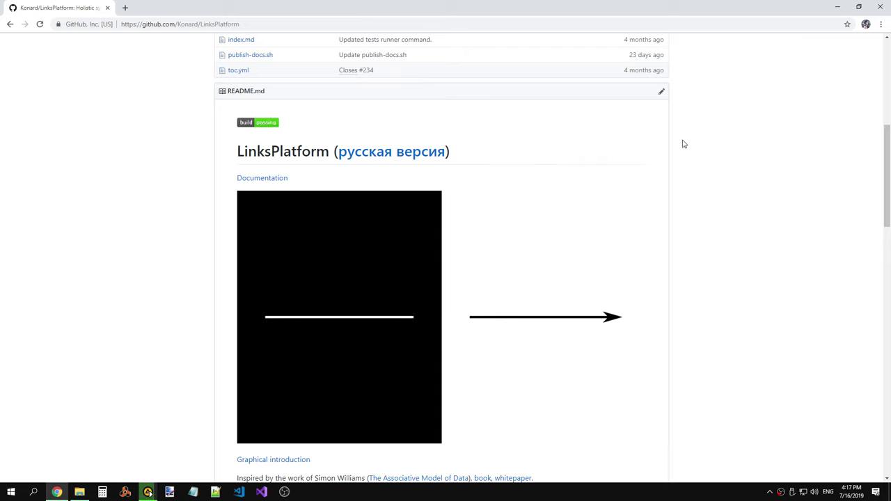
Step: Insert 'ModelsComparison/' into the comparison image path on line 15 of README.md
{"action": "scroll", "coordinate": [418, 208], "scroll_direction": "down", "scroll_amount": 5}
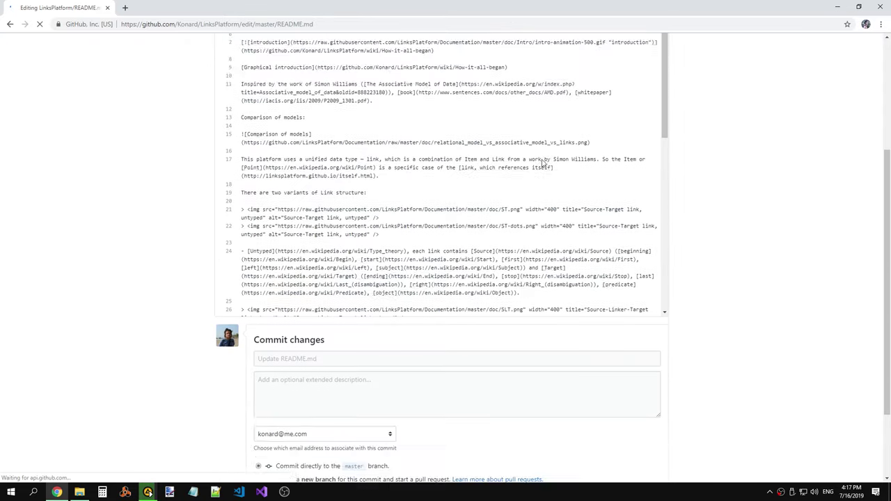
{"action": "scroll", "coordinate": [418, 184], "scroll_direction": "up", "scroll_amount": 1}
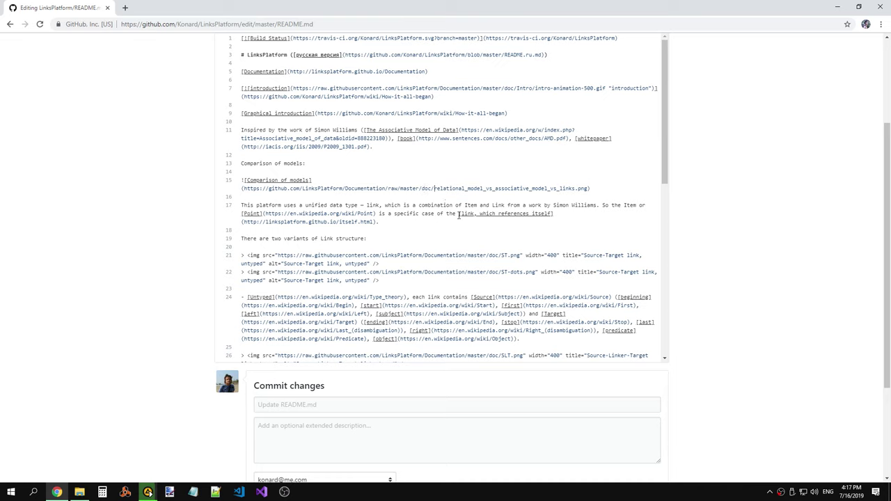
{"action": "type", "text": "Models"}
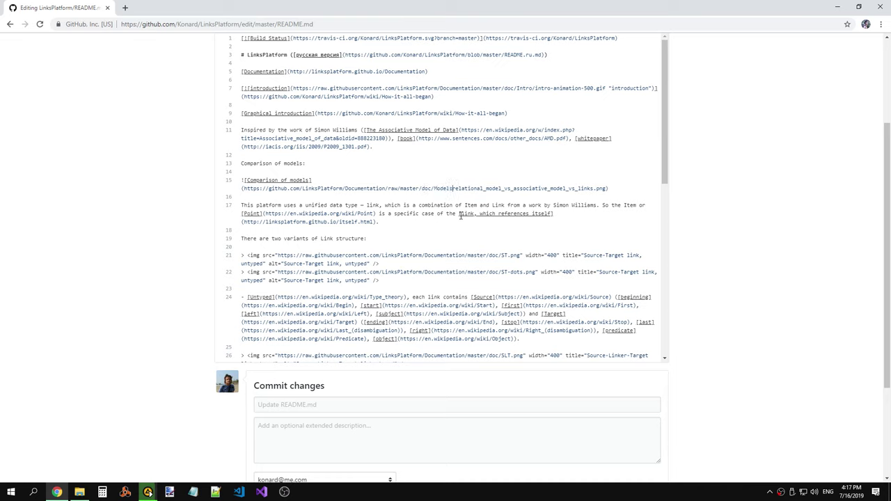
{"action": "type", "text": "Compar"}
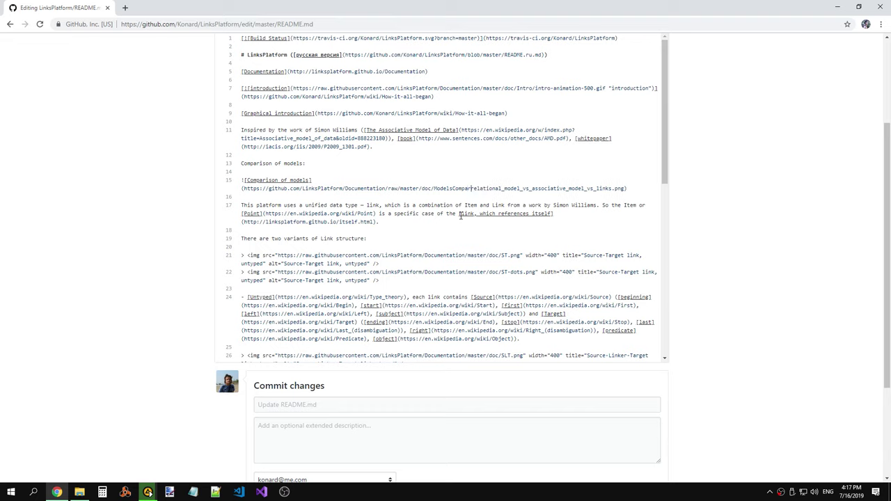
{"action": "type", "text": "ison/"}
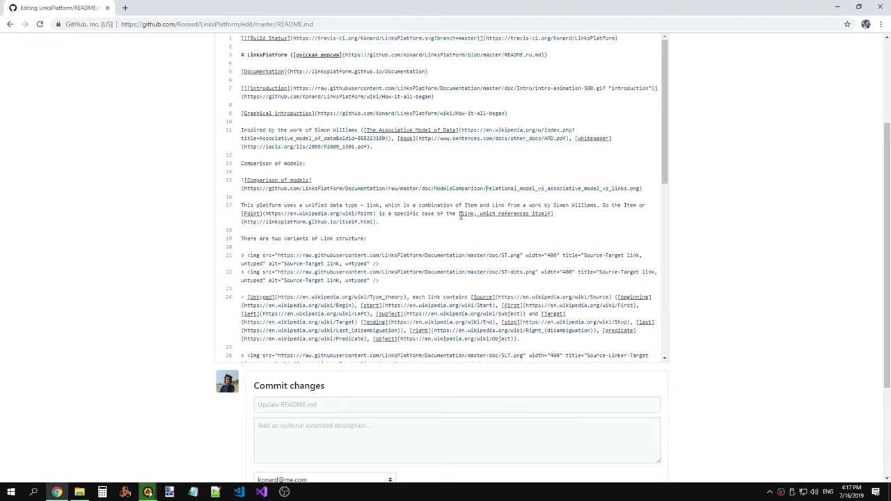
{"action": "left_click", "coordinate": [437, 188], "text": "shift"}
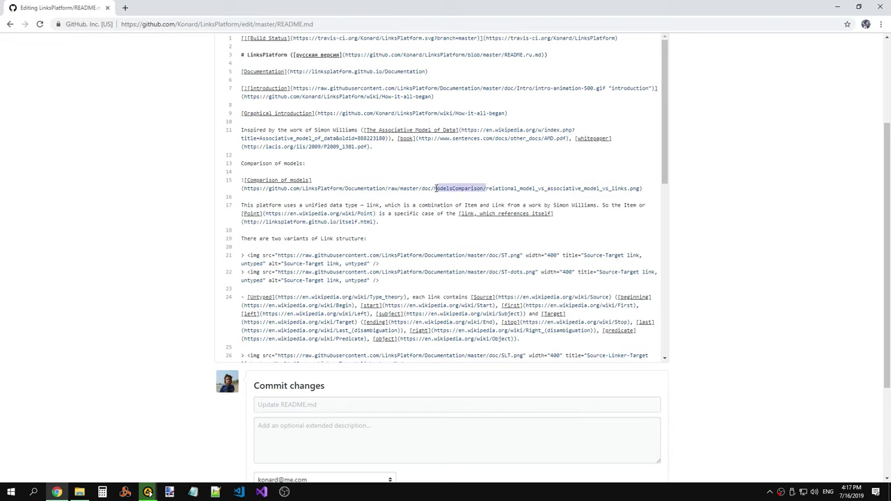
Step: Preview the rendered README changes, then return to the editor
{"action": "scroll", "coordinate": [340, 159], "scroll_direction": "up", "scroll_amount": 2}
{"action": "left_click", "coordinate": [340, 159]}
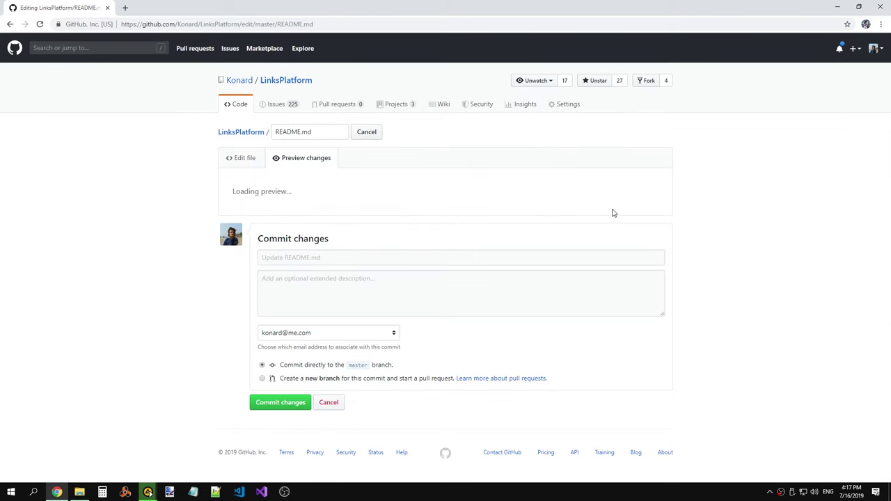
{"action": "scroll", "coordinate": [613, 209], "scroll_direction": "down", "scroll_amount": 5}
{"action": "scroll", "coordinate": [613, 207], "scroll_direction": "down", "scroll_amount": 3}
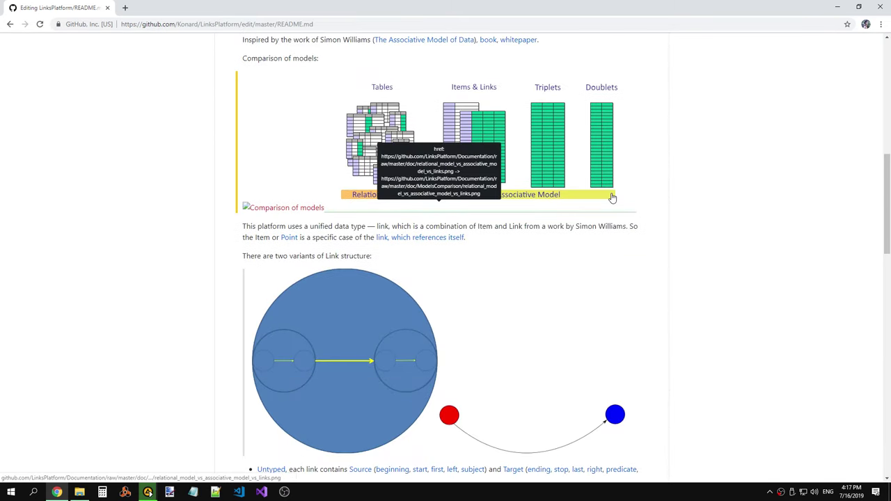
{"action": "scroll", "coordinate": [613, 199], "scroll_direction": "up", "scroll_amount": 2}
{"action": "scroll", "coordinate": [441, 229], "scroll_direction": "up", "scroll_amount": 6}
{"action": "left_click", "coordinate": [248, 159]}
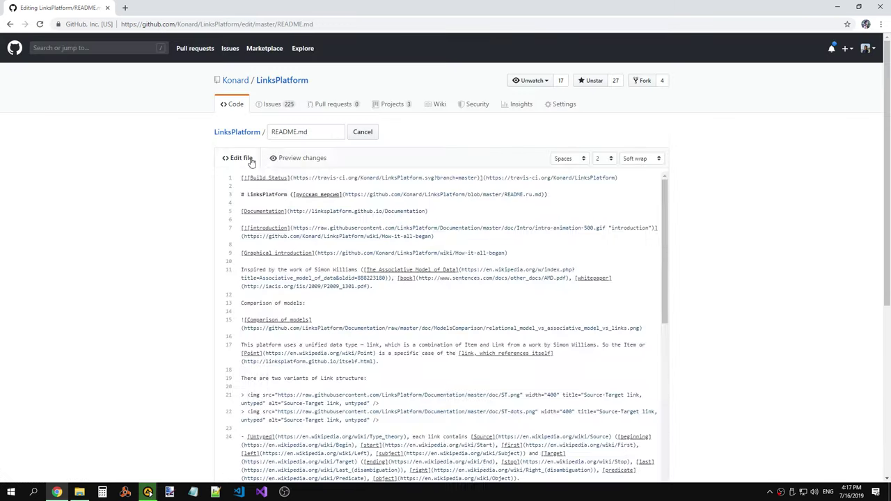
{"action": "scroll", "coordinate": [510, 243], "scroll_direction": "up", "scroll_amount": 1}
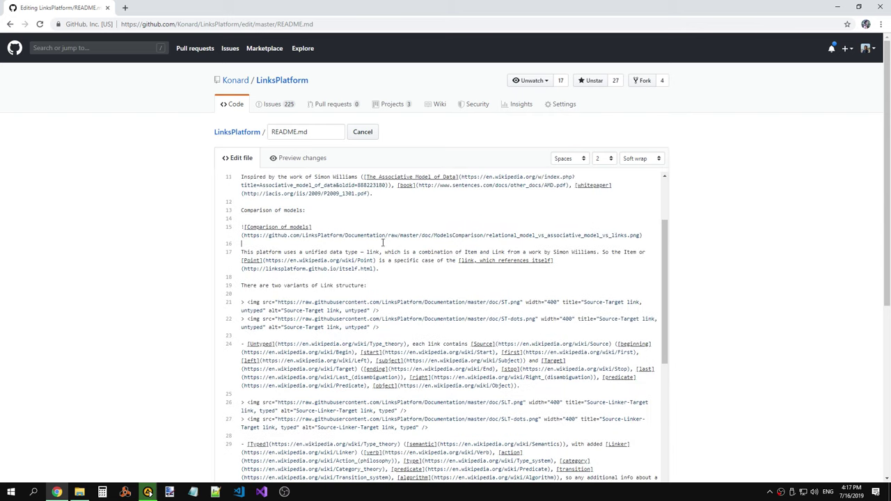
Step: Add a 'Comparison of theories:' heading and paste a copy of the models image link below it
{"action": "key", "text": "Return"}
{"action": "key", "text": "Return"}
{"action": "type", "text": "Comparison of theories:"}
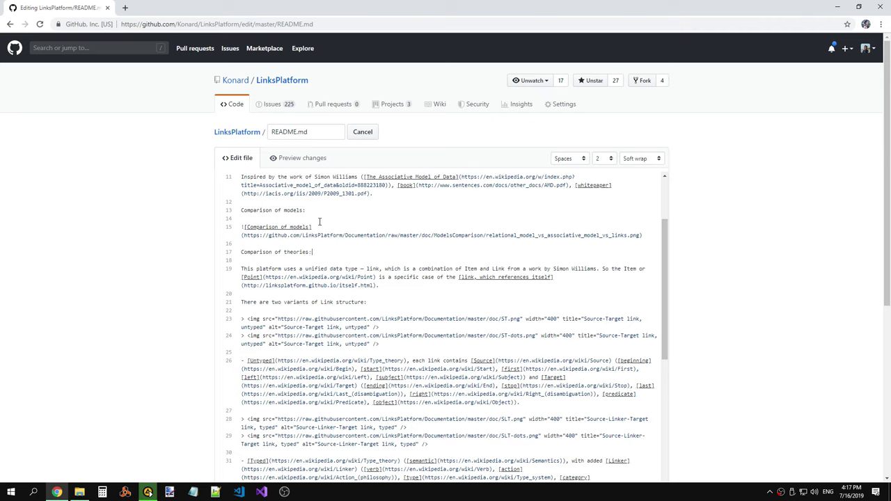
{"action": "key", "text": "Return"}
{"action": "key", "text": "Return"}
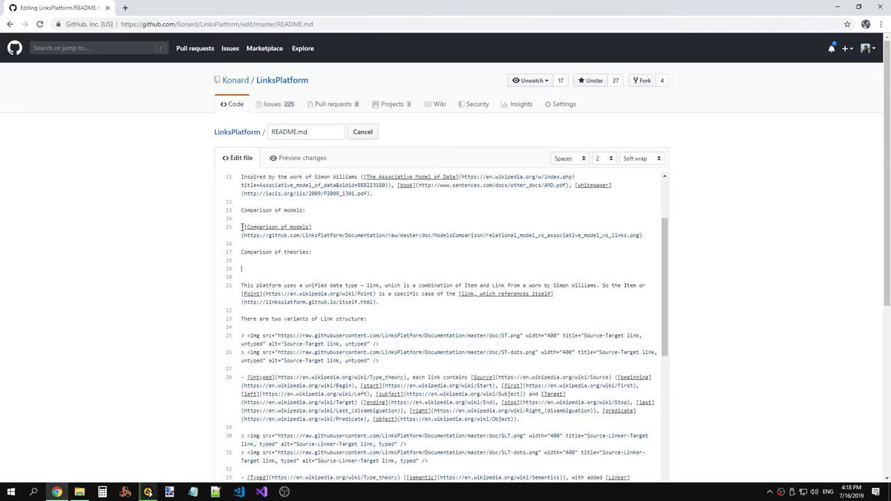
{"action": "left_click_drag", "start_coordinate": [242, 227], "coordinate": [645, 237]}
{"action": "left_click", "coordinate": [645, 237]}
{"action": "left_click_drag", "start_coordinate": [244, 227], "coordinate": [645, 236]}
{"action": "key", "text": "ctrl+c"}
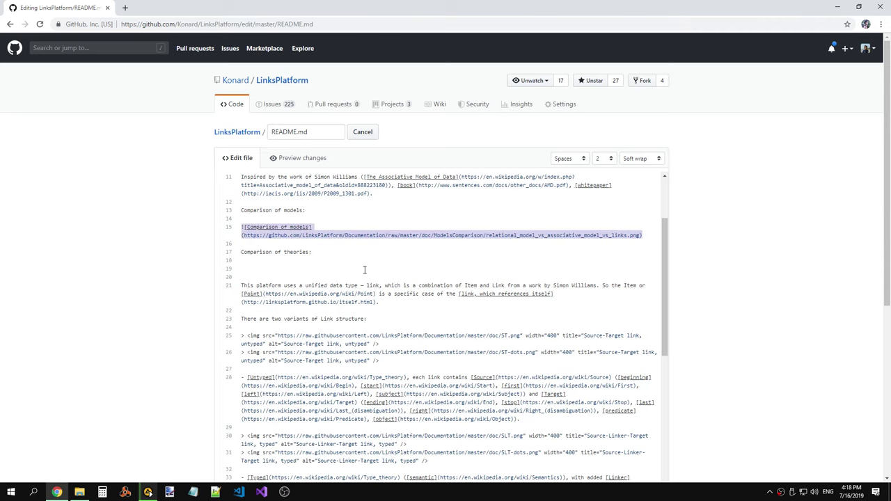
{"action": "left_click", "coordinate": [365, 269]}
{"action": "key", "text": "ctrl+v"}
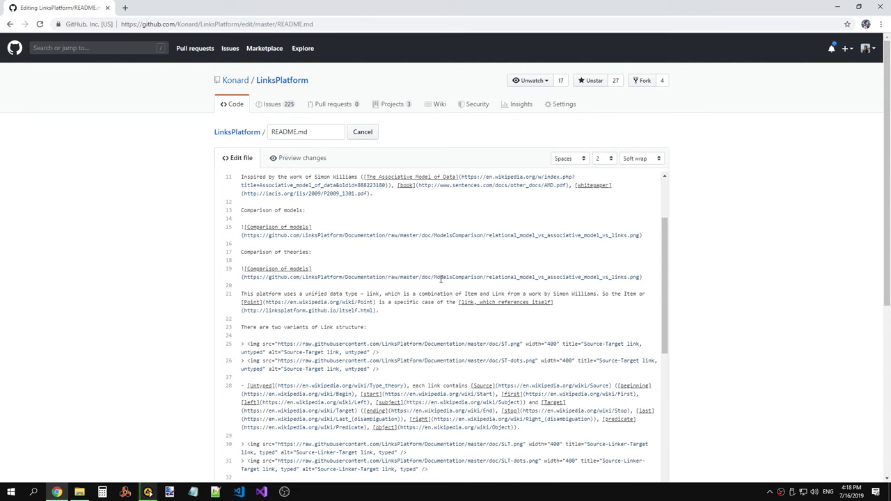
Step: Change the copied link's caption, folder to TheoriesComparison, and file to theories_comparison_en.png
{"action": "left_click_drag", "start_coordinate": [453, 277], "coordinate": [438, 277]}
{"action": "type", "text": "The"}
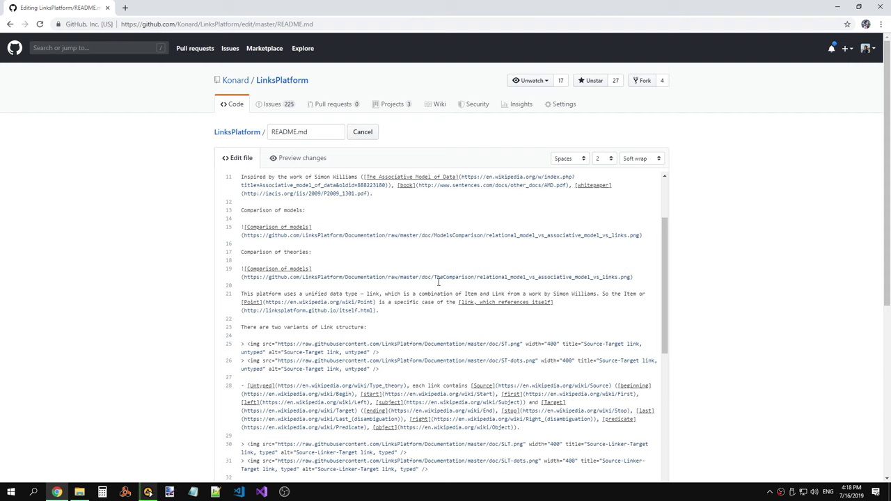
{"action": "type", "text": "orie"}
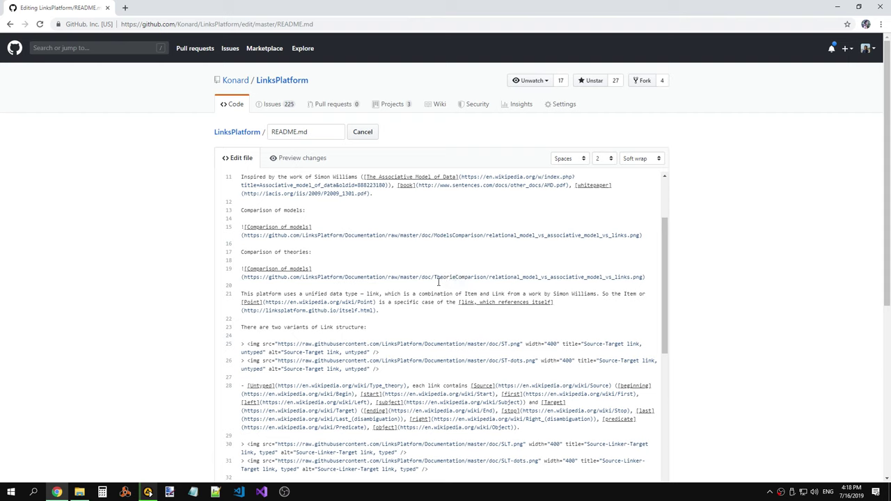
{"action": "type", "text": "s"}
{"action": "double_click", "coordinate": [296, 268]}
{"action": "type", "text": "theori"}
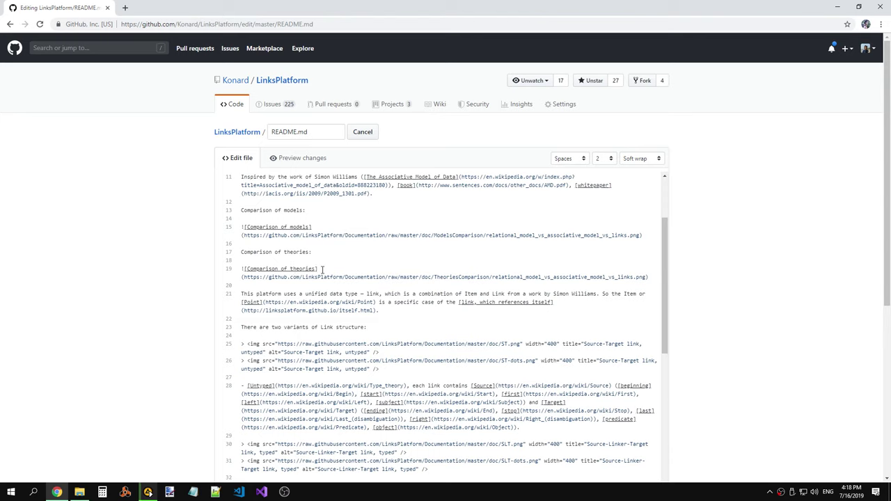
{"action": "left_click_drag", "start_coordinate": [494, 276], "coordinate": [649, 277]}
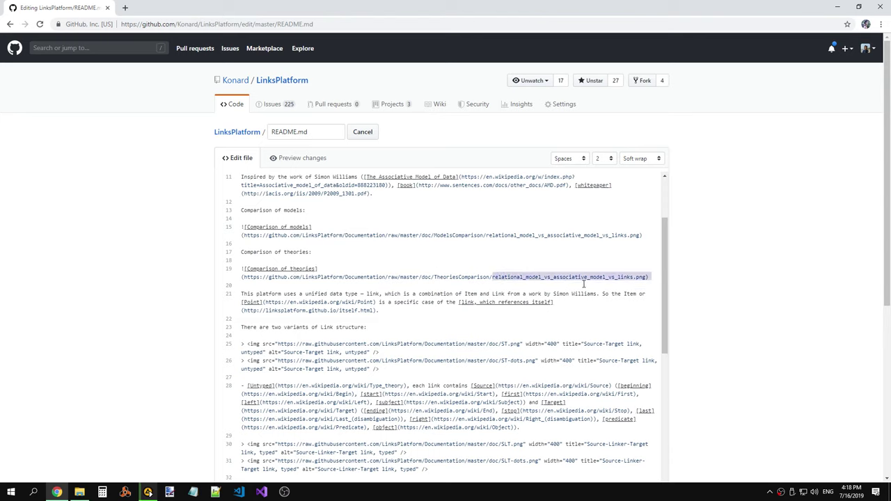
{"action": "left_click", "coordinate": [631, 276]}
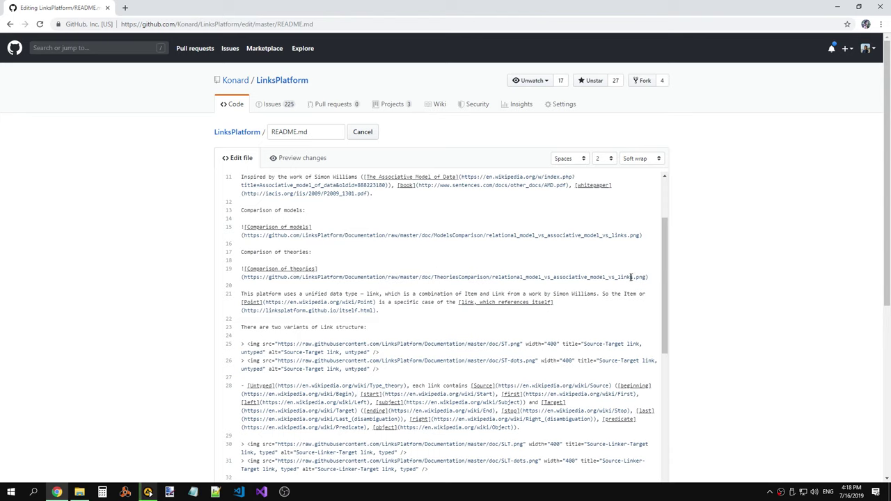
{"action": "double_click", "coordinate": [493, 277]}
{"action": "type", "text": "theo"}
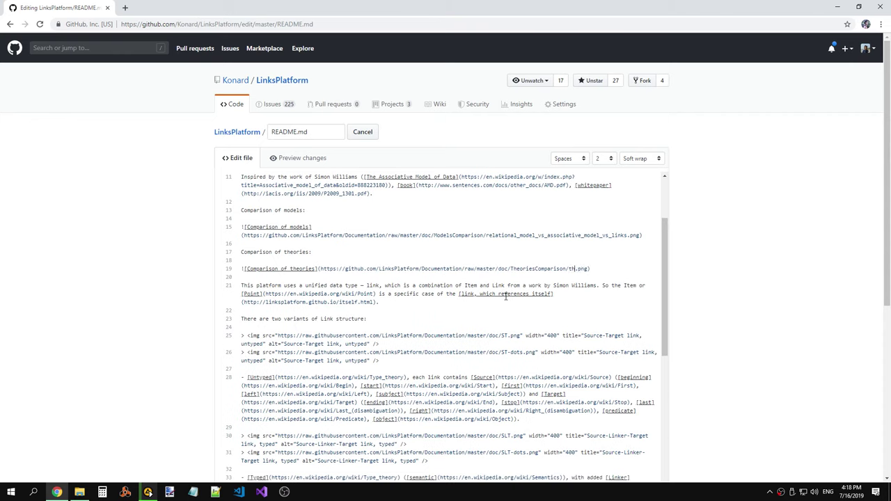
{"action": "type", "text": "ri"}
{"action": "type", "text": "es_co"}
{"action": "type", "text": "mparisio"}
{"action": "key", "text": "BackSpace"}
{"action": "key", "text": "BackSpace"}
{"action": "type", "text": "son_"}
{"action": "type", "text": "en"}
{"action": "left_click", "coordinate": [310, 159]}
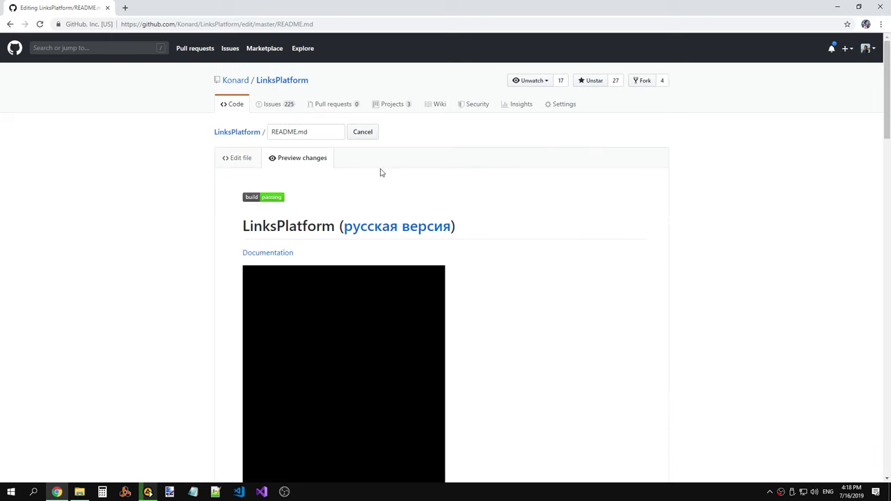
{"action": "scroll", "coordinate": [488, 188], "scroll_direction": "down", "scroll_amount": 5}
{"action": "scroll", "coordinate": [526, 194], "scroll_direction": "down", "scroll_amount": 3}
{"action": "scroll", "coordinate": [528, 195], "scroll_direction": "down", "scroll_amount": 1}
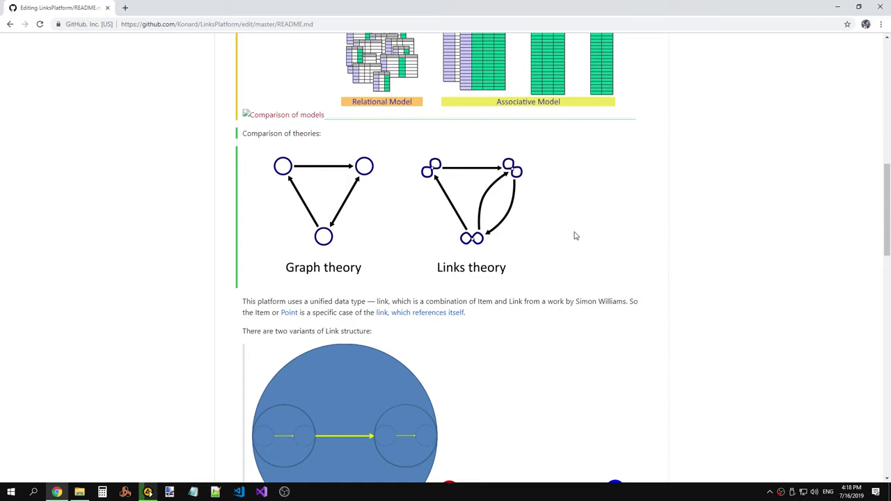
{"action": "scroll", "coordinate": [335, 236], "scroll_direction": "up", "scroll_amount": 1}
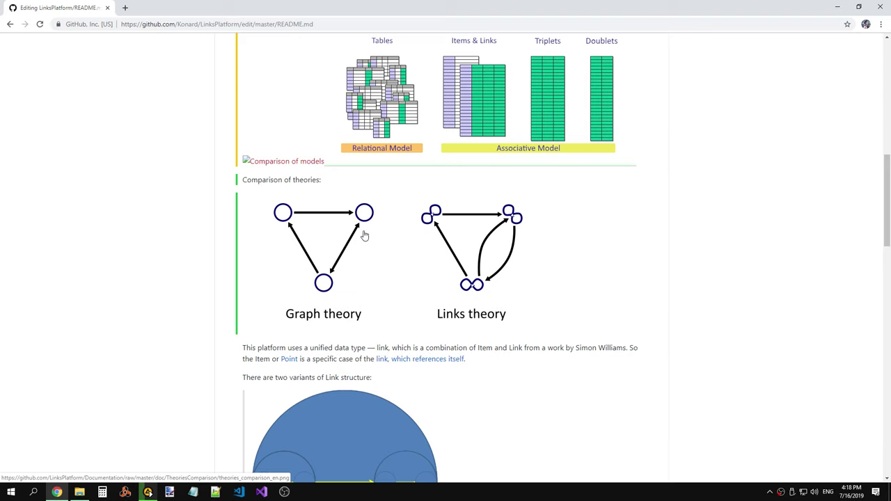
{"action": "scroll", "coordinate": [365, 235], "scroll_direction": "up", "scroll_amount": 2}
{"action": "scroll", "coordinate": [375, 234], "scroll_direction": "up", "scroll_amount": 3}
{"action": "scroll", "coordinate": [376, 232], "scroll_direction": "up", "scroll_amount": 3}
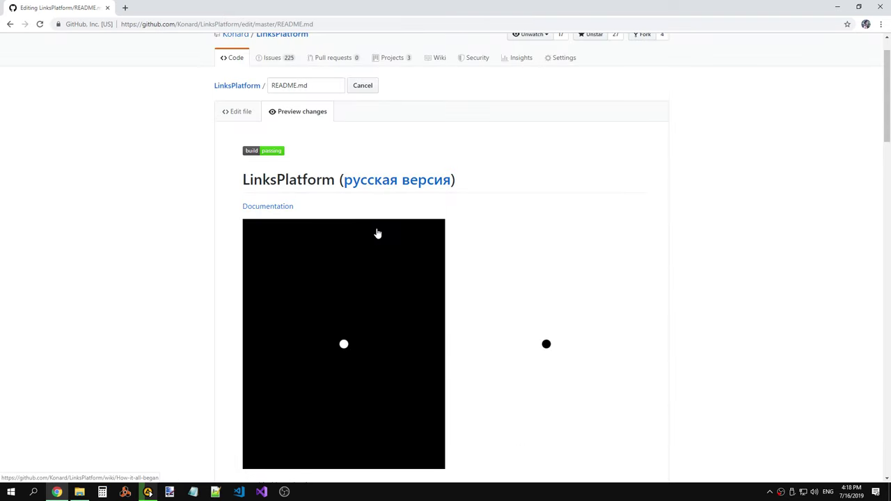
{"action": "scroll", "coordinate": [380, 223], "scroll_direction": "down", "scroll_amount": 7}
{"action": "scroll", "coordinate": [272, 224], "scroll_direction": "up", "scroll_amount": 3}
{"action": "scroll", "coordinate": [327, 145], "scroll_direction": "up", "scroll_amount": 3}
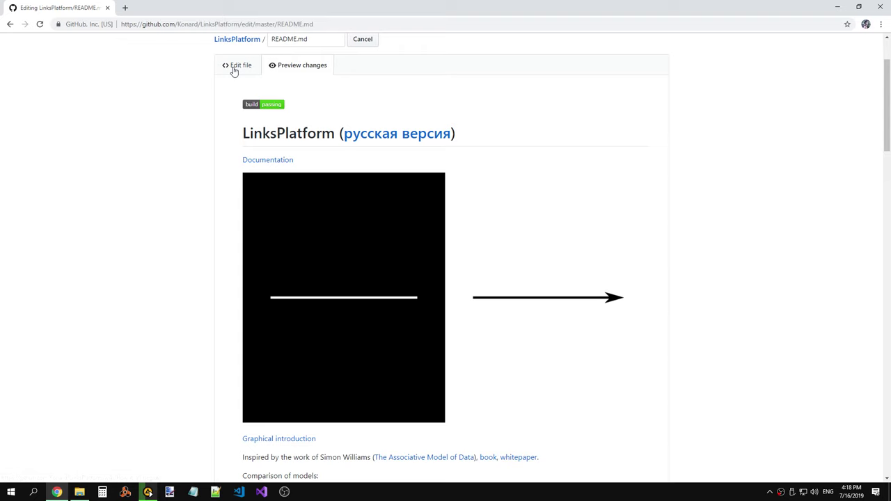
{"action": "left_click", "coordinate": [234, 66]}
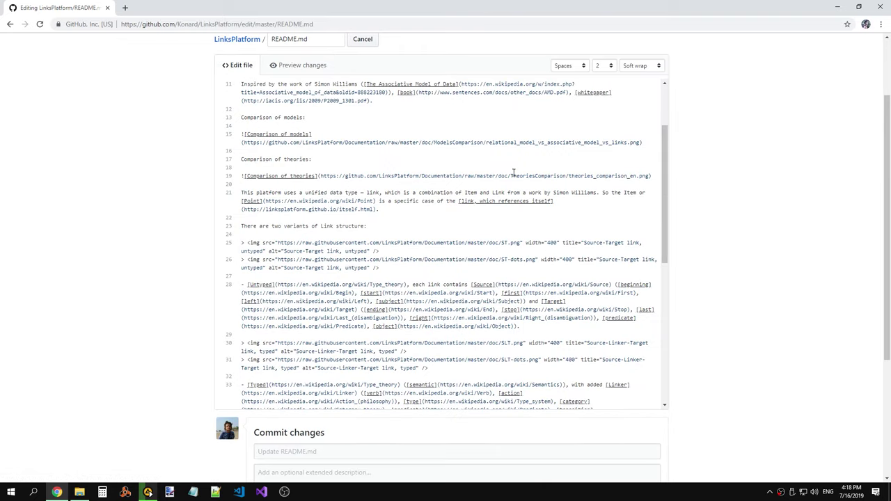
Step: Select the newly added comparison lines in README.md and scroll down to the commit form
{"action": "left_click_drag", "start_coordinate": [660, 175], "coordinate": [241, 134]}
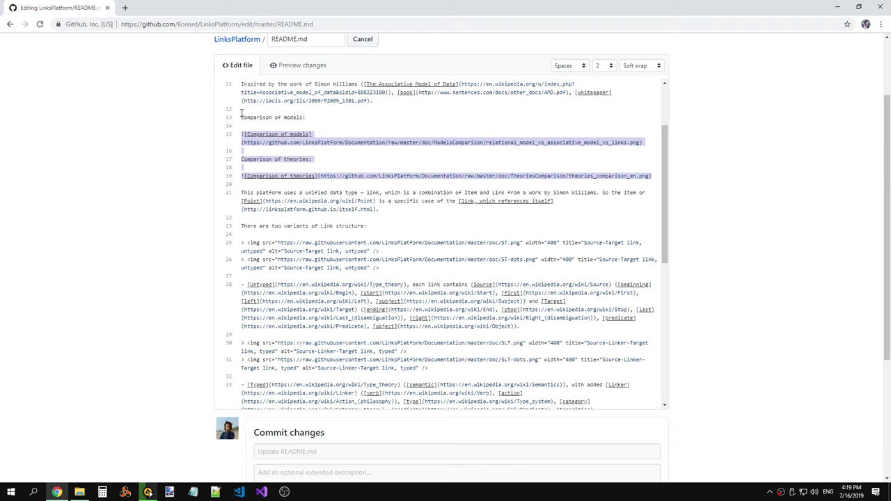
{"action": "left_click_drag", "start_coordinate": [241, 113], "coordinate": [241, 117]}
{"action": "key", "text": "ctrl+c"}
{"action": "scroll", "coordinate": [510, 372], "scroll_direction": "down", "scroll_amount": 5}
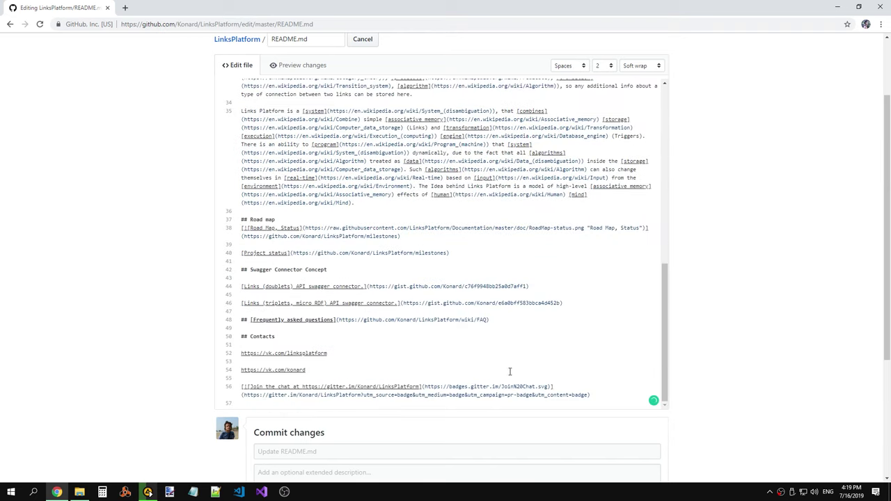
{"action": "scroll", "coordinate": [510, 372], "scroll_direction": "down", "scroll_amount": 3}
Step: Commit the changes to master with message 'Added theories comparison to README.md'
{"action": "left_click", "coordinate": [276, 260]}
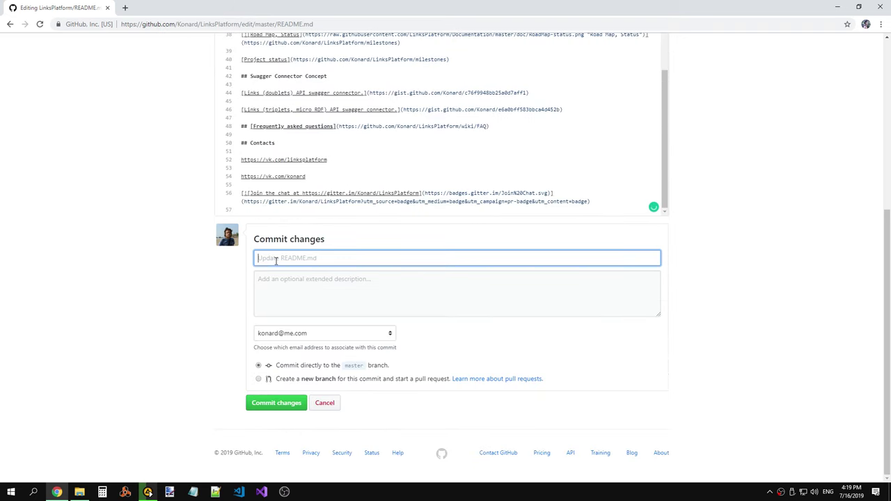
{"action": "type", "text": "Added"}
{"action": "key", "text": "BackSpace"}
{"action": "key", "text": "BackSpace"}
{"action": "key", "text": "BackSpace"}
{"action": "type", "text": "Add"}
{"action": "type", "text": "ed theories "}
{"action": "type", "text": "comparison to rea"}
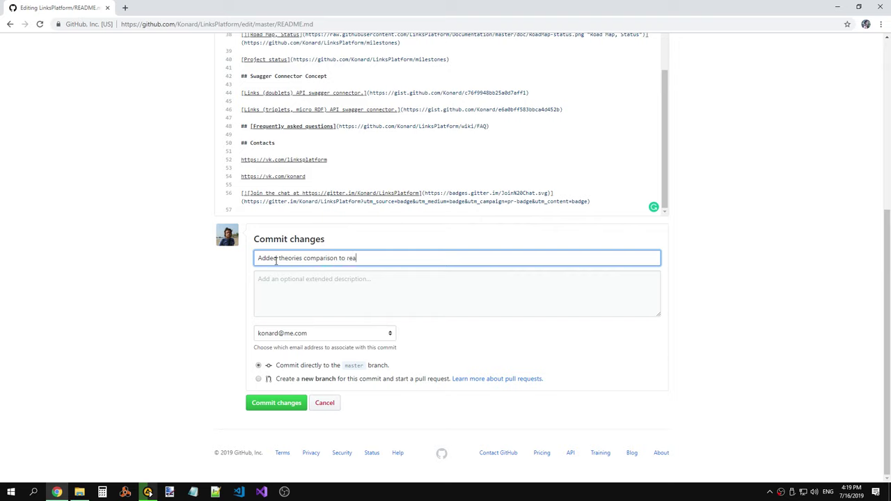
{"action": "key", "text": "BackSpace"}
{"action": "key", "text": "BackSpace"}
{"action": "type", "text": "REA"}
{"action": "left_click", "coordinate": [265, 404]}
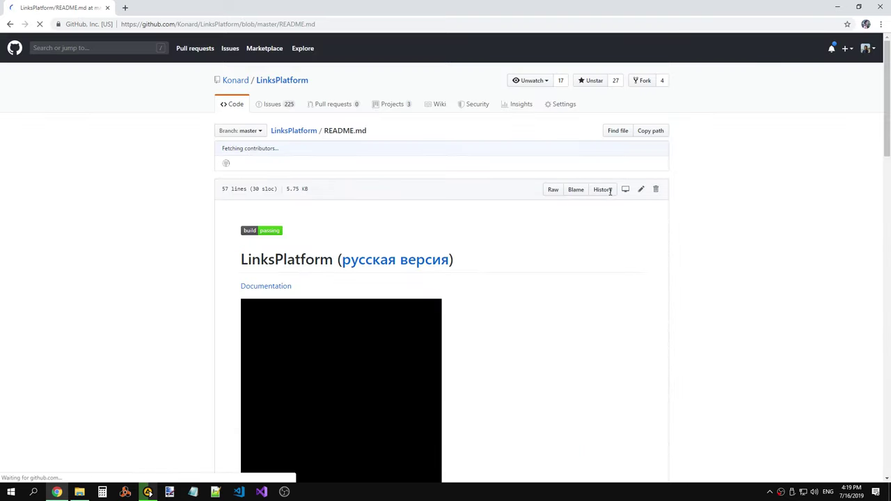
Step: Scroll the committed README.md to confirm the models and Graph vs Links theory images render, then reload
{"action": "scroll", "coordinate": [495, 177], "scroll_direction": "down", "scroll_amount": 8}
{"action": "scroll", "coordinate": [497, 173], "scroll_direction": "up", "scroll_amount": 2}
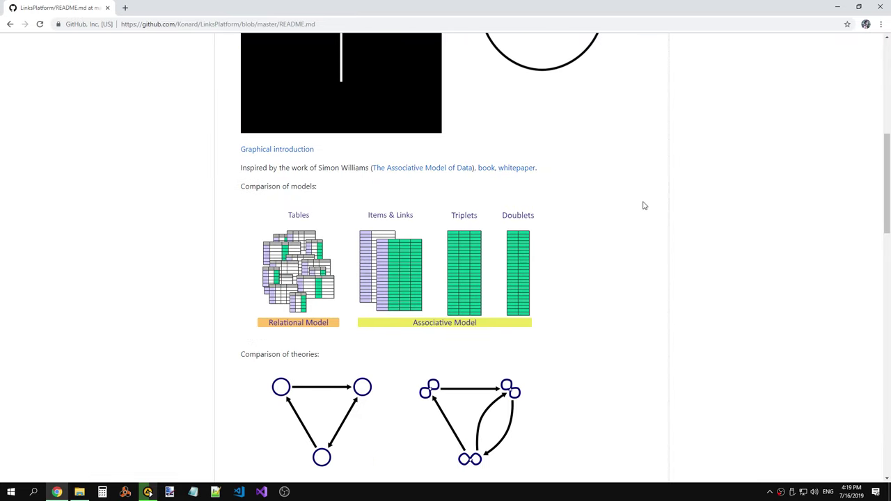
{"action": "scroll", "coordinate": [643, 204], "scroll_direction": "down", "scroll_amount": 2}
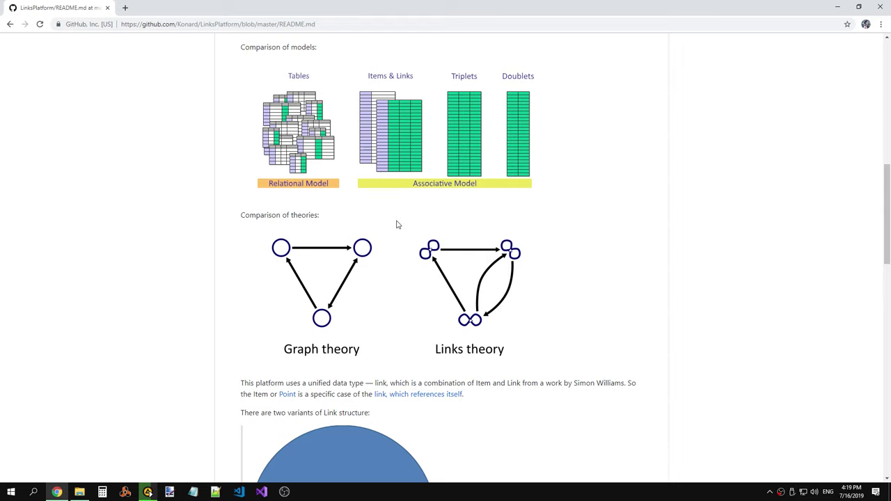
{"action": "scroll", "coordinate": [396, 224], "scroll_direction": "up", "scroll_amount": 2}
{"action": "scroll", "coordinate": [397, 225], "scroll_direction": "up", "scroll_amount": 3}
{"action": "scroll", "coordinate": [398, 222], "scroll_direction": "up", "scroll_amount": 5}
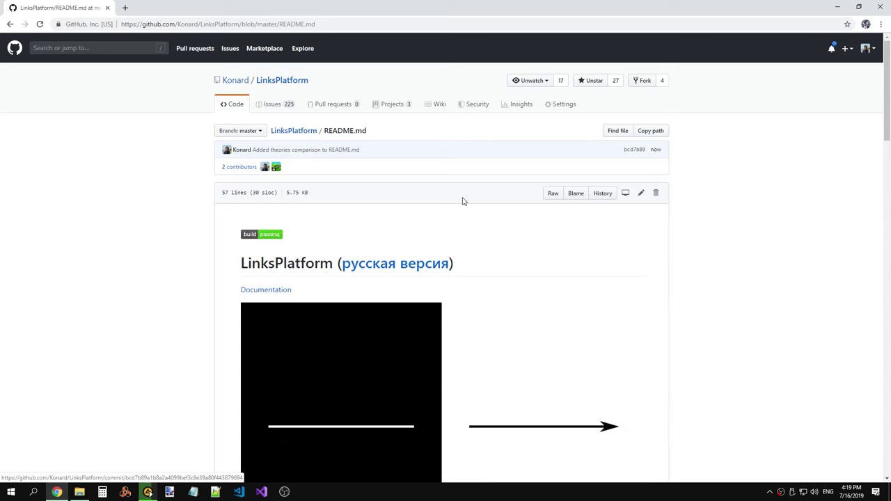
{"action": "scroll", "coordinate": [434, 184], "scroll_direction": "down", "scroll_amount": 3}
{"action": "scroll", "coordinate": [434, 183], "scroll_direction": "down", "scroll_amount": 5}
{"action": "scroll", "coordinate": [578, 219], "scroll_direction": "up", "scroll_amount": 2}
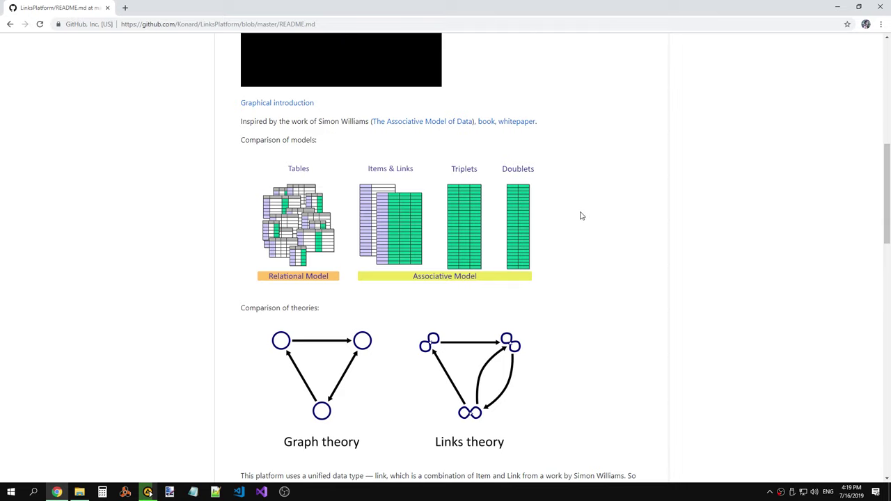
{"action": "scroll", "coordinate": [582, 215], "scroll_direction": "up", "scroll_amount": 3}
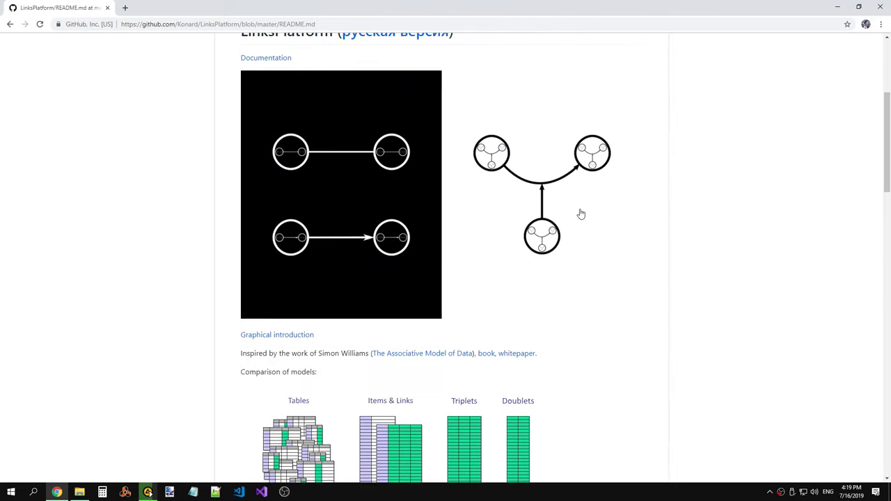
{"action": "scroll", "coordinate": [581, 213], "scroll_direction": "up", "scroll_amount": 4}
{"action": "key", "text": "F5"}
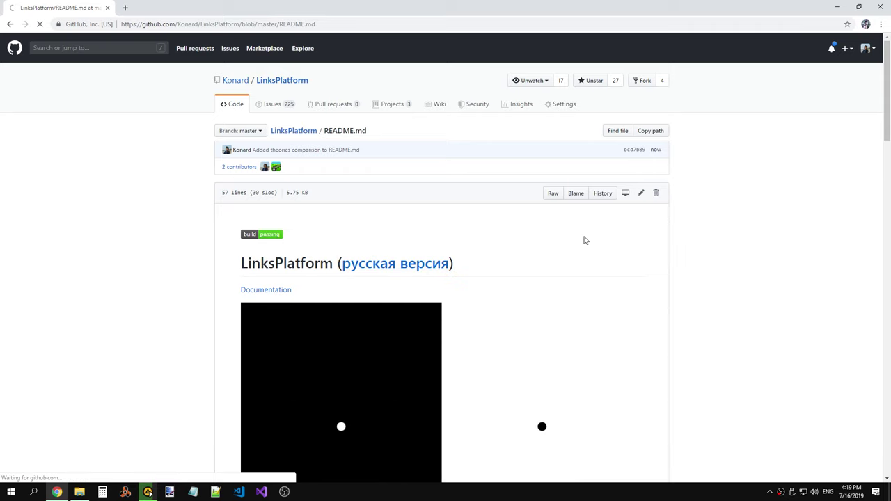
Step: Paste the comparison sections into README.ru.md, captioning the models image 'Сравнение моделей данных' with a _ru file
{"action": "scroll", "coordinate": [585, 240], "scroll_direction": "down", "scroll_amount": 3}
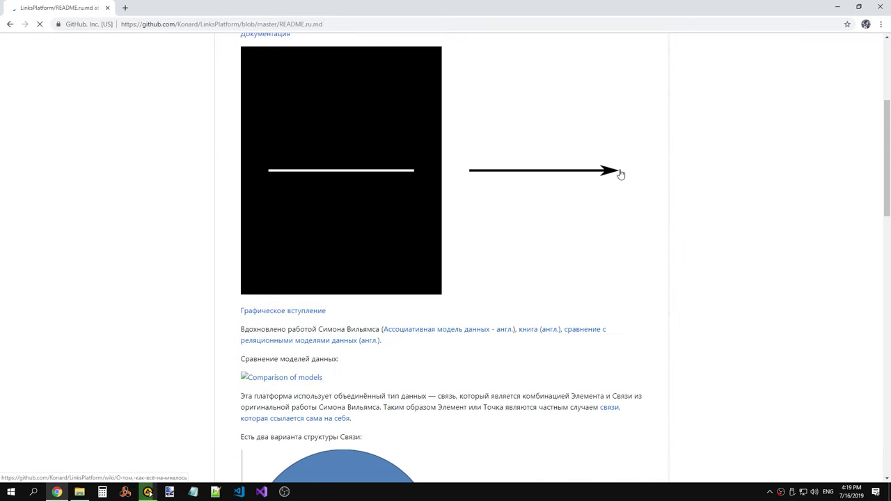
{"action": "scroll", "coordinate": [599, 202], "scroll_direction": "up", "scroll_amount": 2}
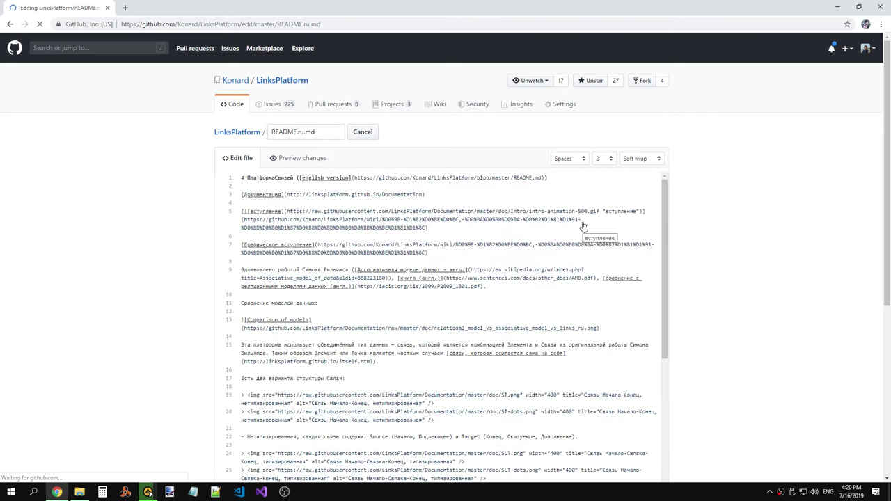
{"action": "scroll", "coordinate": [298, 262], "scroll_direction": "down", "scroll_amount": 4}
{"action": "scroll", "coordinate": [281, 274], "scroll_direction": "up", "scroll_amount": 3}
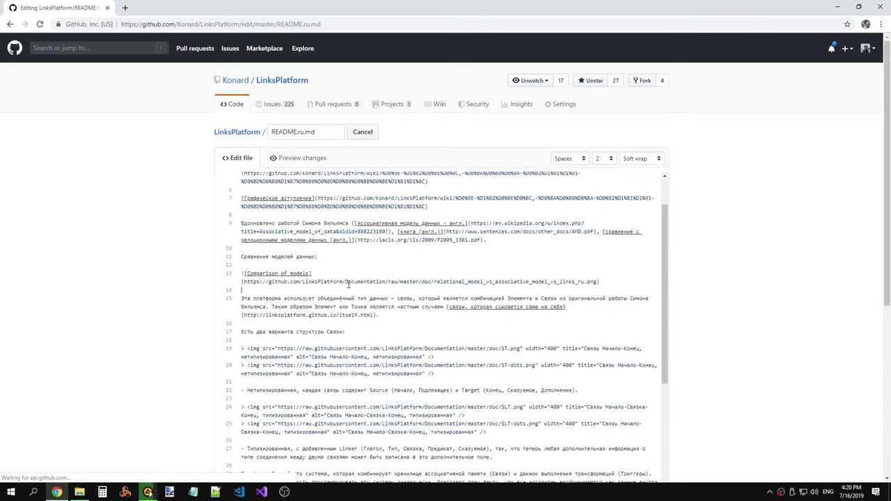
{"action": "key", "text": "Return"}
{"action": "key", "text": "Return"}
{"action": "key", "text": "ctrl+v"}
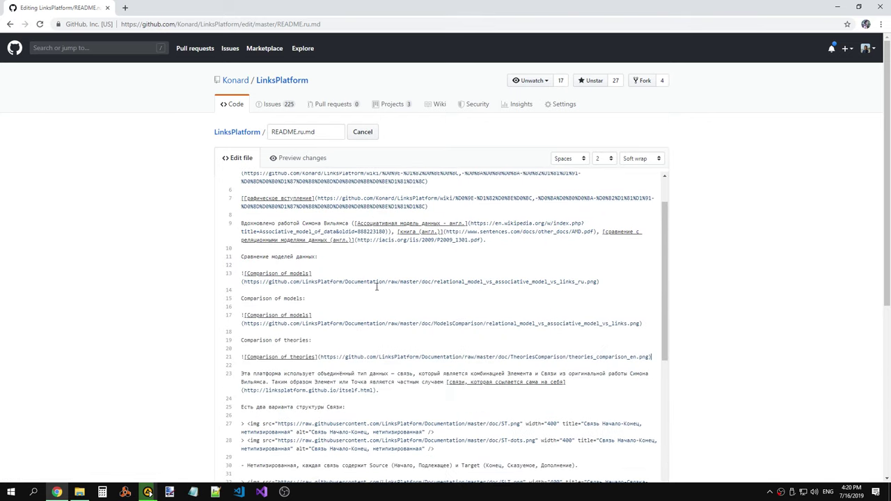
{"action": "left_click_drag", "start_coordinate": [311, 274], "coordinate": [248, 273]}
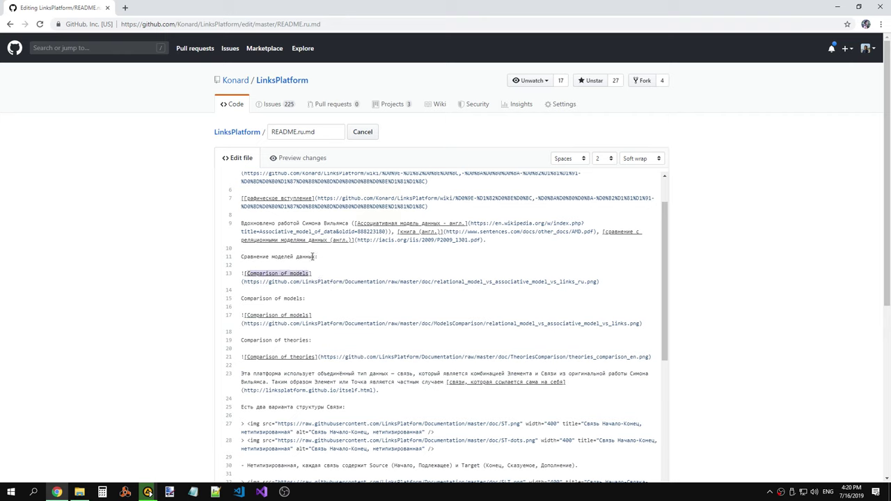
{"action": "left_click_drag", "start_coordinate": [315, 257], "coordinate": [243, 256]}
{"action": "key", "text": "ctrl+c"}
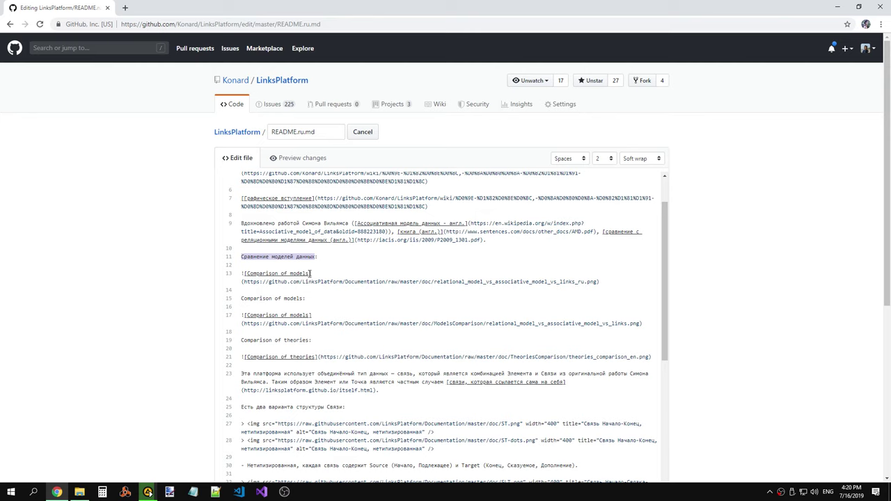
{"action": "left_click_drag", "start_coordinate": [311, 314], "coordinate": [246, 315]}
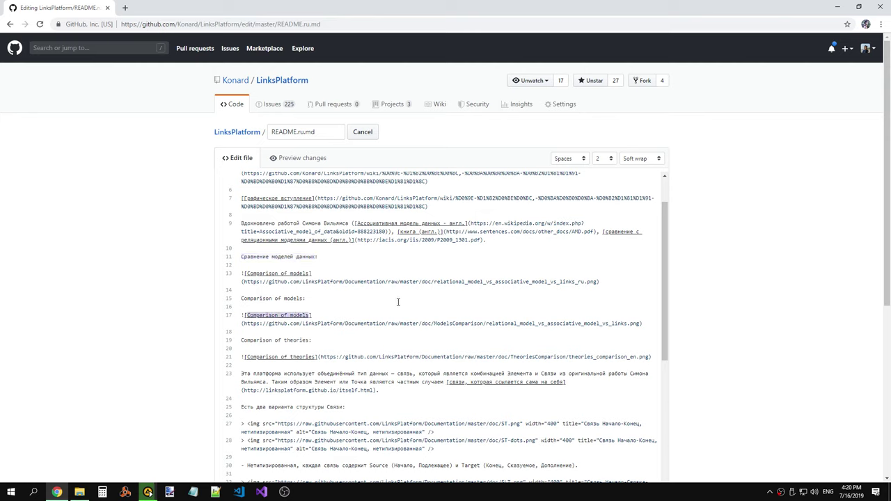
{"action": "key", "text": "ctrl+v"}
{"action": "type", "text": "_ru"}
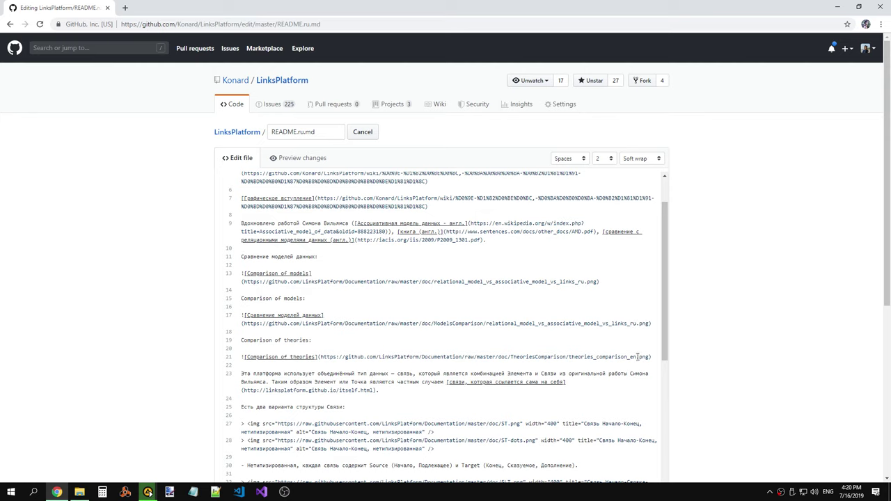
Step: Translate the models and theories headings into Russian and delete the old models image with its duplicate heading
{"action": "left_click_drag", "start_coordinate": [638, 357], "coordinate": [630, 358]}
{"action": "left_click_drag", "start_coordinate": [311, 342], "coordinate": [244, 343]}
{"action": "type", "text": "Ср"}
{"action": "key", "text": "BackSpace"}
{"action": "type", "text": "еорий:"}
{"action": "left_click_drag", "start_coordinate": [327, 266], "coordinate": [240, 261]}
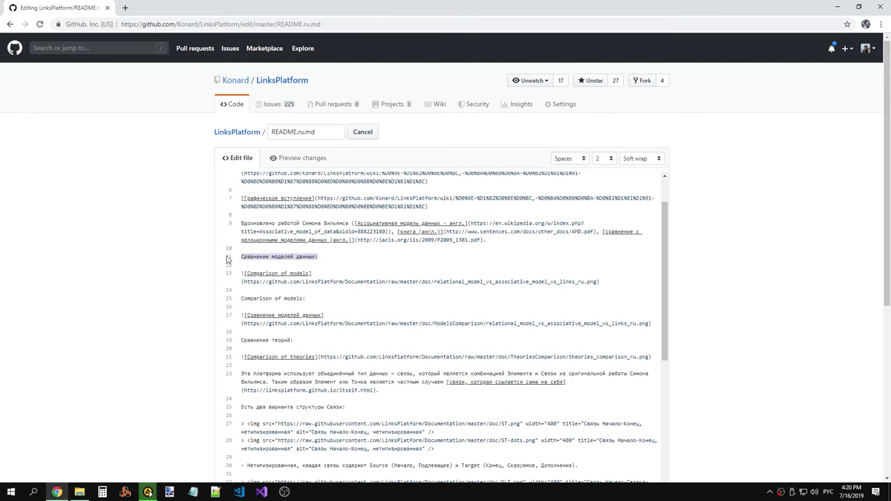
{"action": "key", "text": "ctrl+c"}
{"action": "left_click_drag", "start_coordinate": [323, 300], "coordinate": [243, 299]}
{"action": "key", "text": "ctrl+v"}
{"action": "left_click_drag", "start_coordinate": [646, 286], "coordinate": [218, 264]}
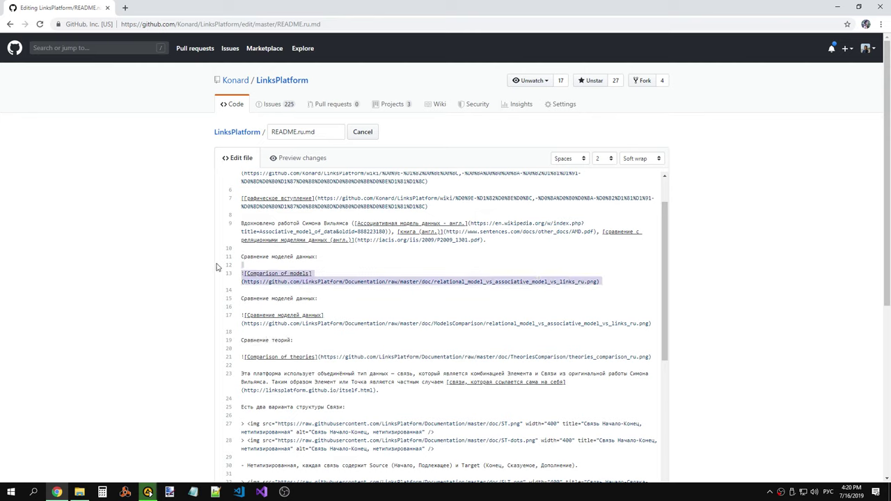
{"action": "key", "text": "BackSpace"}
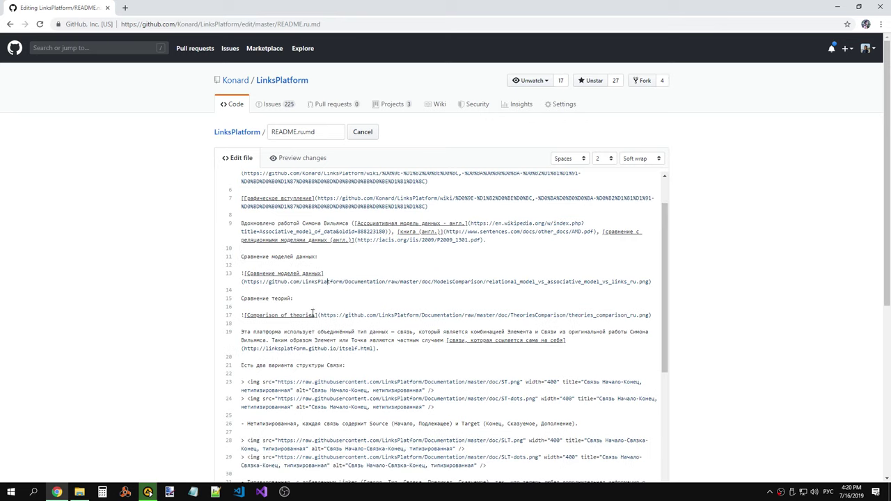
Step: Caption the theories image 'Сравнение теорий' and preview the edited README.ru.md
{"action": "left_click_drag", "start_coordinate": [315, 315], "coordinate": [247, 314]}
{"action": "left_click", "coordinate": [248, 314]}
{"action": "left_click_drag", "start_coordinate": [292, 298], "coordinate": [241, 298]}
{"action": "left_click_drag", "start_coordinate": [316, 315], "coordinate": [248, 314]}
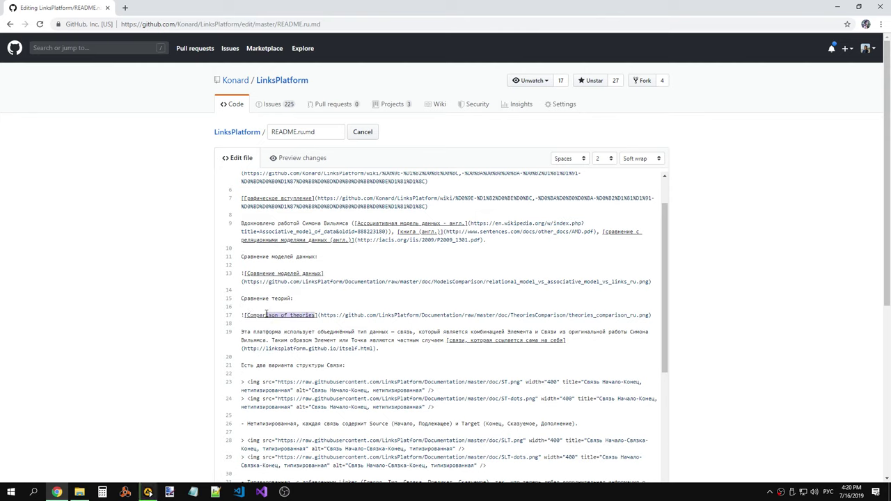
{"action": "key", "text": "ctrl+v"}
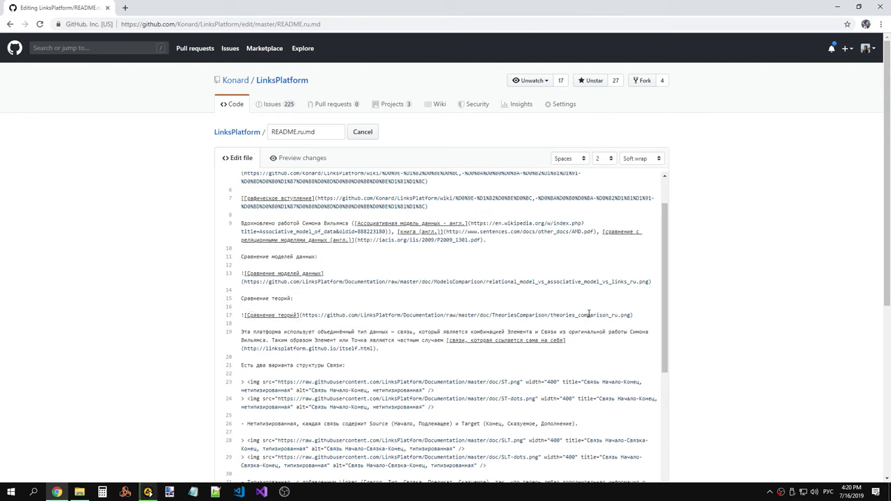
{"action": "left_click", "coordinate": [279, 158]}
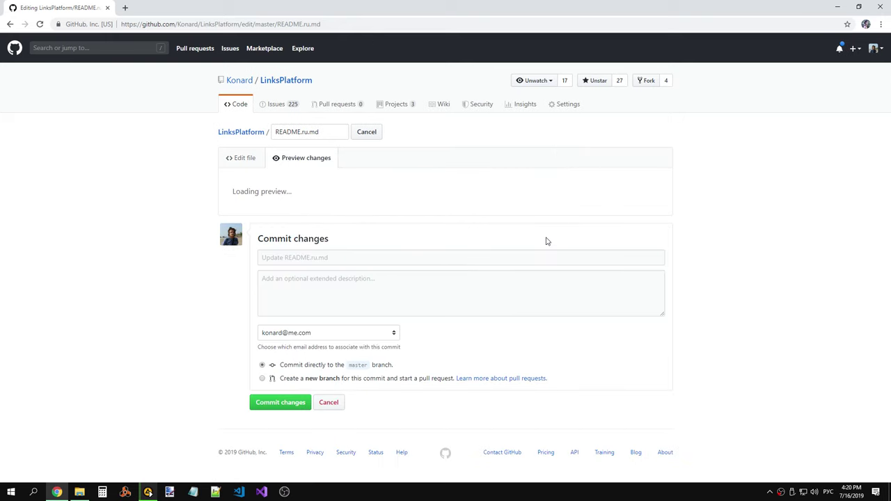
Step: Scroll through the README.ru.md preview to check both Russian comparison diagrams
{"action": "scroll", "coordinate": [512, 221], "scroll_direction": "down", "scroll_amount": 5}
{"action": "scroll", "coordinate": [575, 213], "scroll_direction": "down", "scroll_amount": 1}
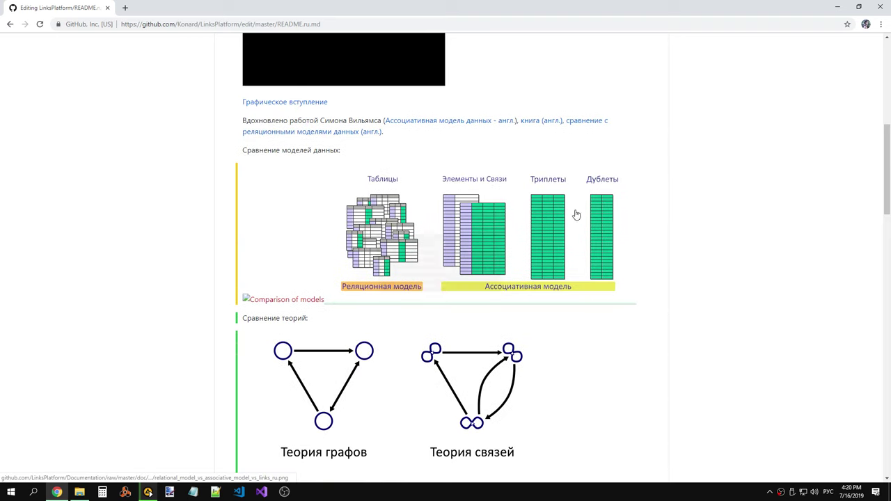
{"action": "scroll", "coordinate": [784, 237], "scroll_direction": "down", "scroll_amount": 1}
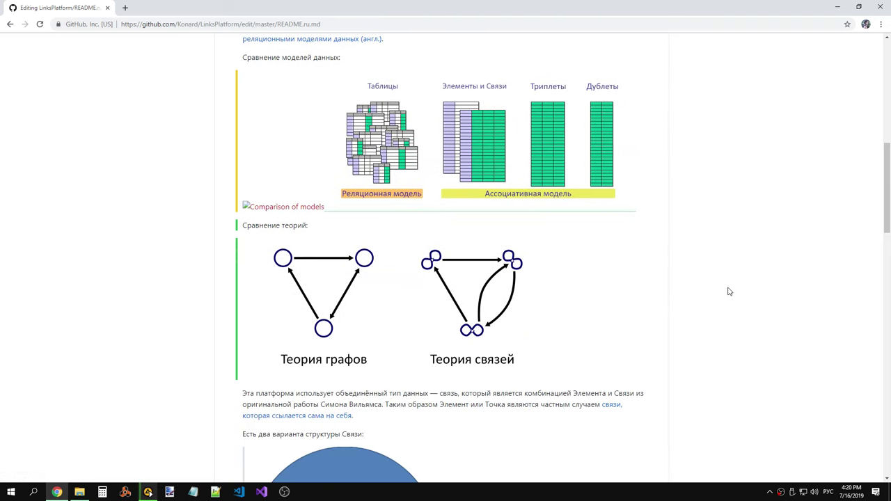
{"action": "scroll", "coordinate": [730, 291], "scroll_direction": "down", "scroll_amount": 3}
{"action": "scroll", "coordinate": [729, 291], "scroll_direction": "down", "scroll_amount": 3}
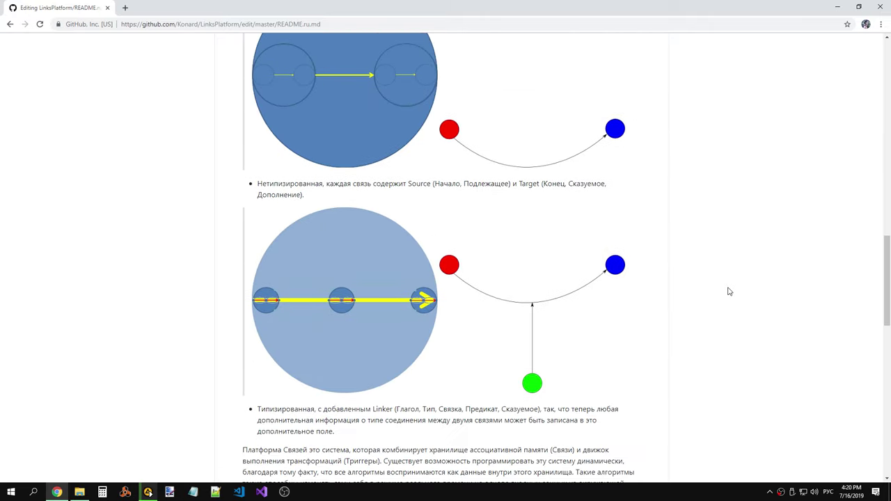
{"action": "scroll", "coordinate": [729, 290], "scroll_direction": "down", "scroll_amount": 4}
{"action": "scroll", "coordinate": [730, 288], "scroll_direction": "down", "scroll_amount": 5}
{"action": "scroll", "coordinate": [487, 260], "scroll_direction": "up", "scroll_amount": 3}
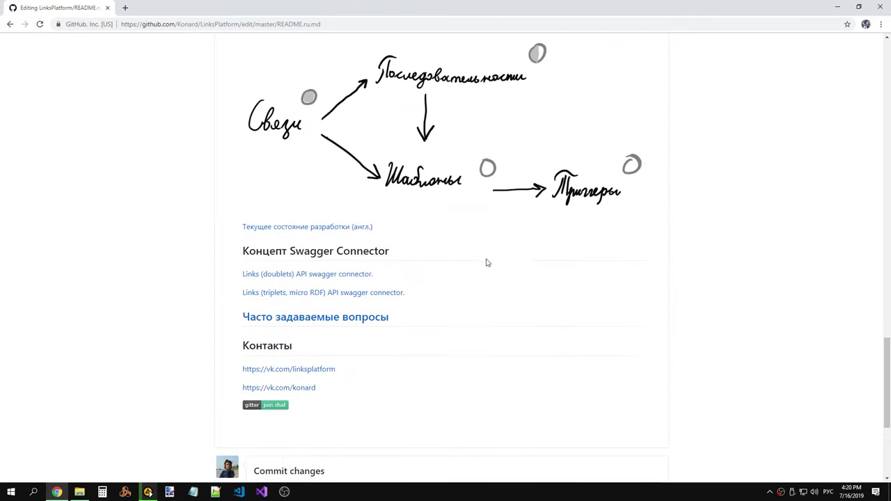
{"action": "scroll", "coordinate": [497, 255], "scroll_direction": "up", "scroll_amount": 5}
{"action": "scroll", "coordinate": [502, 256], "scroll_direction": "up", "scroll_amount": 5}
{"action": "scroll", "coordinate": [507, 256], "scroll_direction": "up", "scroll_amount": 4}
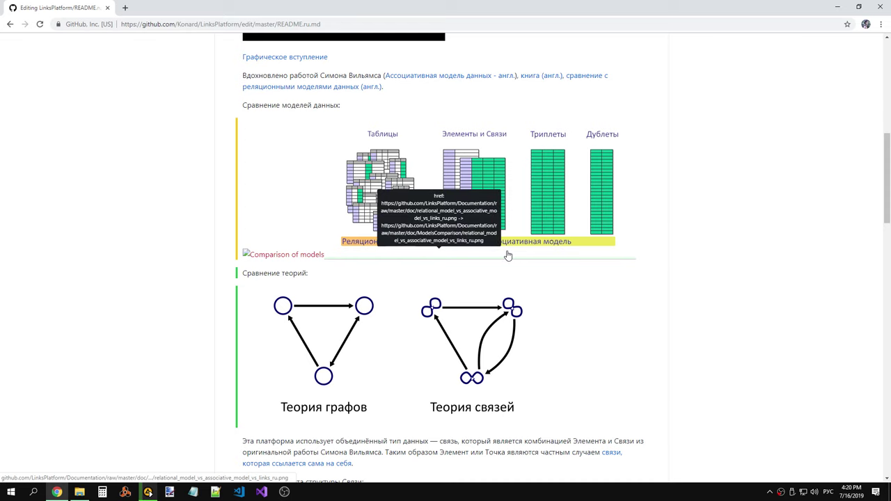
{"action": "scroll", "coordinate": [508, 255], "scroll_direction": "down", "scroll_amount": 2}
{"action": "scroll", "coordinate": [512, 248], "scroll_direction": "down", "scroll_amount": 7}
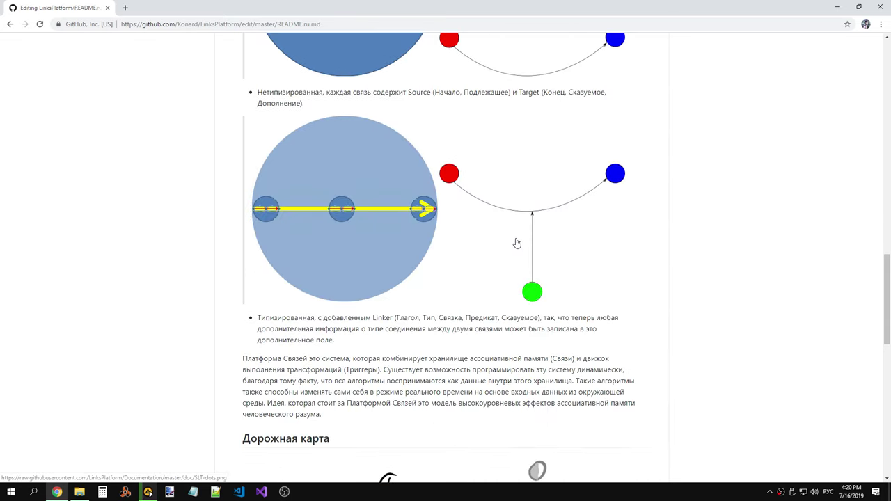
{"action": "scroll", "coordinate": [516, 241], "scroll_direction": "down", "scroll_amount": 7}
Step: Commit README.ru.md to master with message 'Added theories comparison to README.ru.md'
{"action": "left_click", "coordinate": [420, 259]}
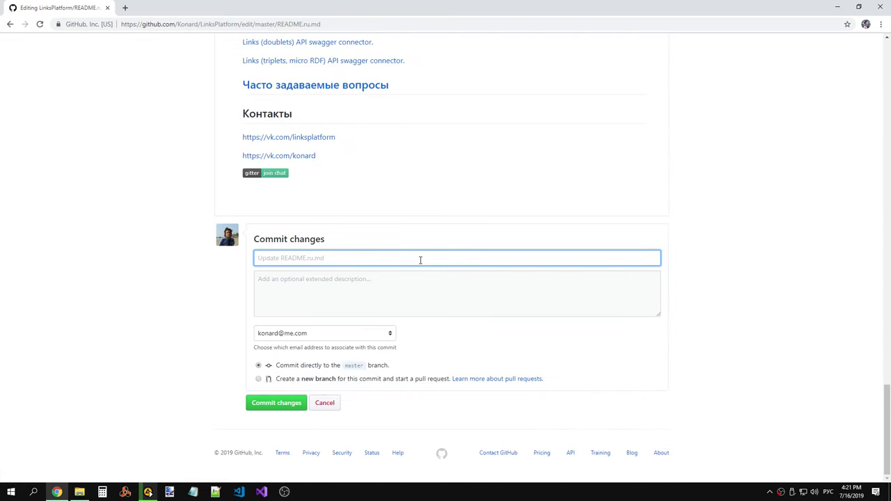
{"action": "type", "text": "Фвв"}
{"action": "key", "text": "BackSpace"}
{"action": "key", "text": "BackSpace"}
{"action": "key", "text": "alt+shift"}
{"action": "type", "text": "Add"}
{"action": "type", "text": "ed theories "}
{"action": "type", "text": "comparison to README.ru.md"}
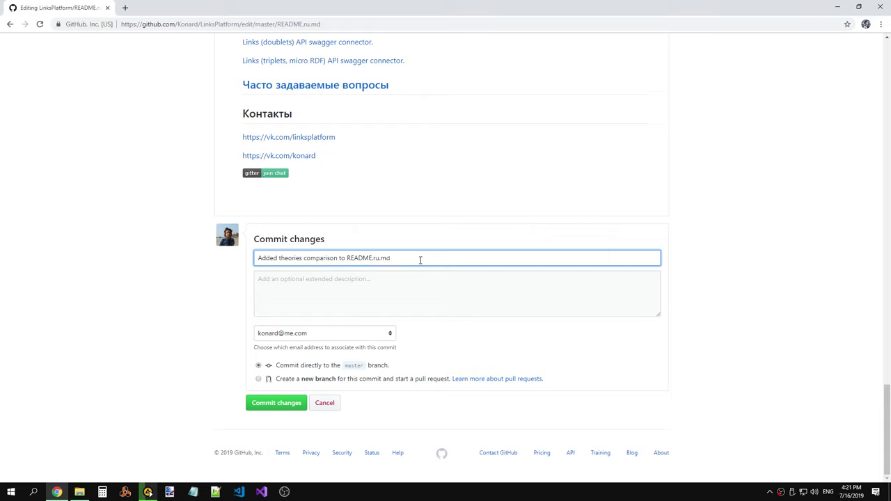
{"action": "left_click", "coordinate": [282, 404]}
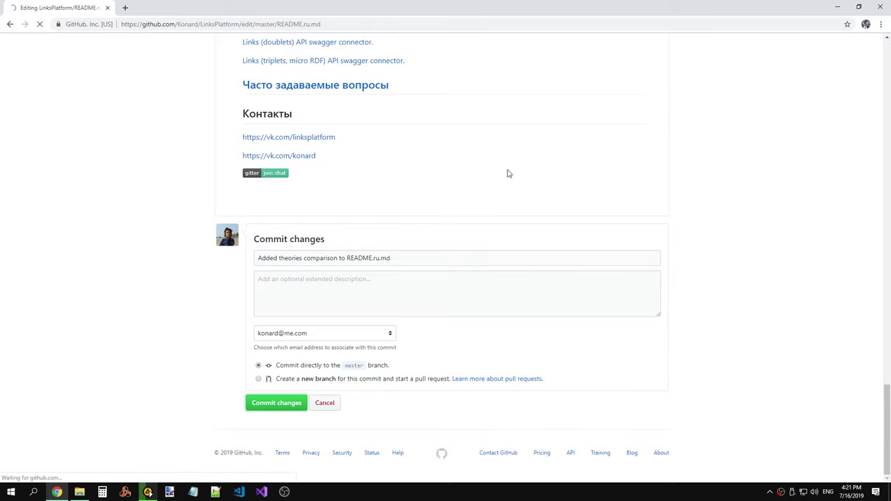
Step: Scroll the committed README.ru.md file page to review the rendered diagrams
{"action": "scroll", "coordinate": [508, 173], "scroll_direction": "up", "scroll_amount": 5}
{"action": "scroll", "coordinate": [509, 173], "scroll_direction": "up", "scroll_amount": 10}
{"action": "scroll", "coordinate": [509, 173], "scroll_direction": "up", "scroll_amount": 5}
{"action": "scroll", "coordinate": [509, 174], "scroll_direction": "up", "scroll_amount": 10}
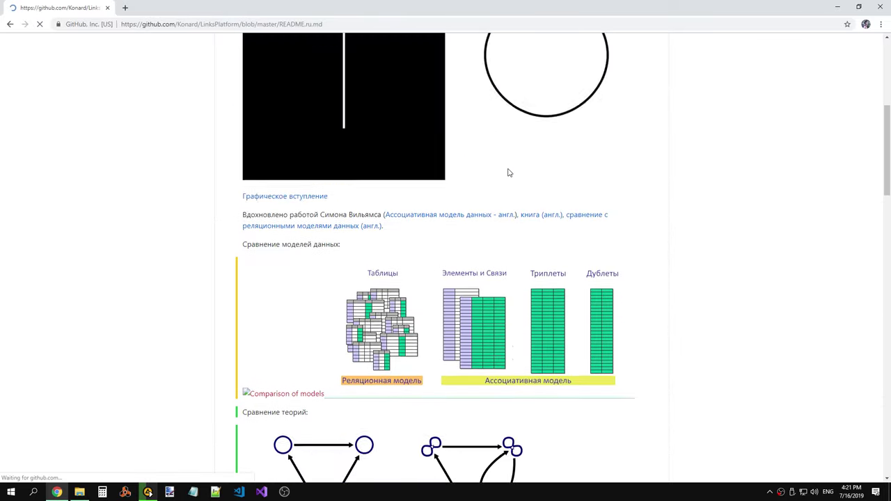
{"action": "scroll", "coordinate": [509, 173], "scroll_direction": "down", "scroll_amount": 4}
{"action": "scroll", "coordinate": [509, 173], "scroll_direction": "down", "scroll_amount": 4}
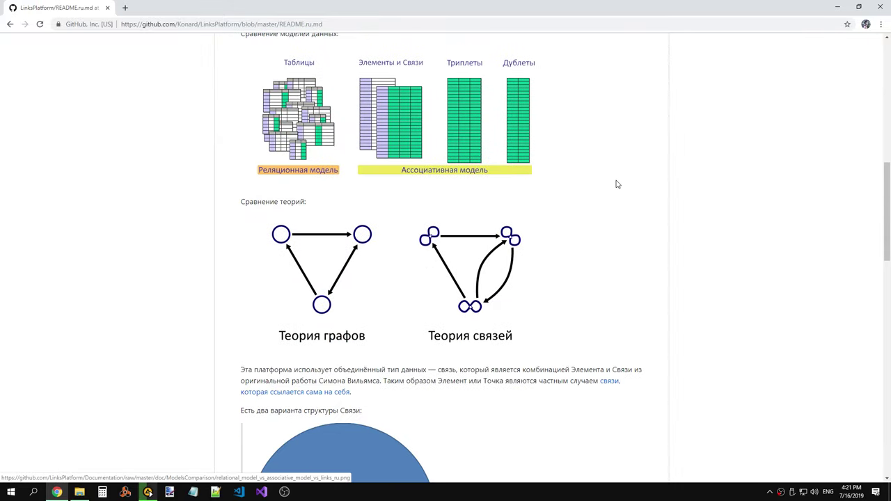
{"action": "scroll", "coordinate": [618, 185], "scroll_direction": "up", "scroll_amount": 3}
{"action": "scroll", "coordinate": [622, 182], "scroll_direction": "up", "scroll_amount": 4}
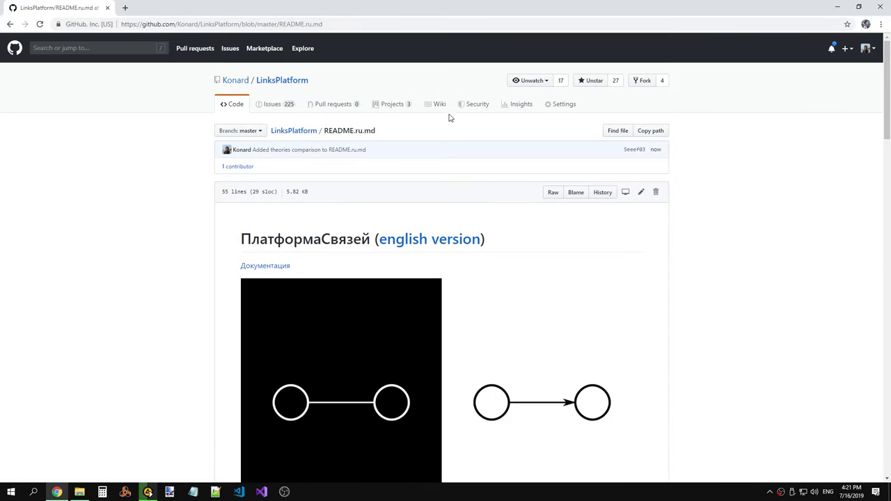
Step: Open the repository wiki and visit the Home, Coding conventions and FAQ pages
{"action": "left_click", "coordinate": [438, 105]}
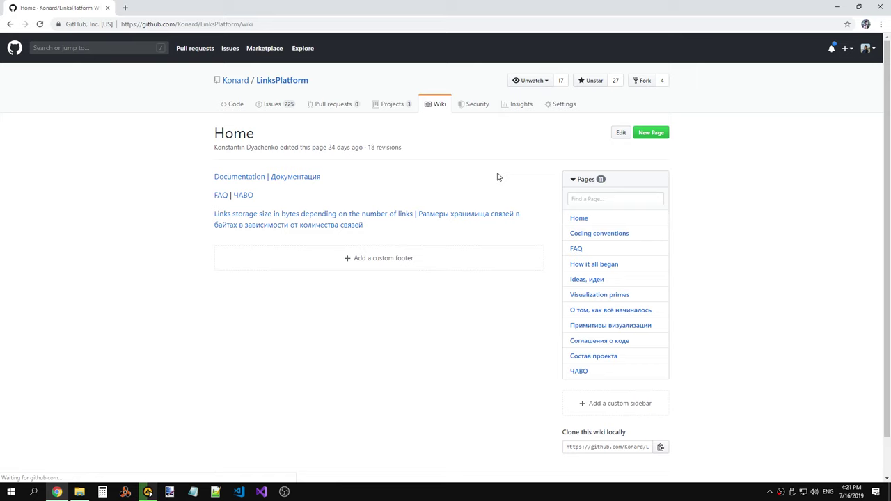
{"action": "scroll", "coordinate": [498, 177], "scroll_direction": "down", "scroll_amount": 1}
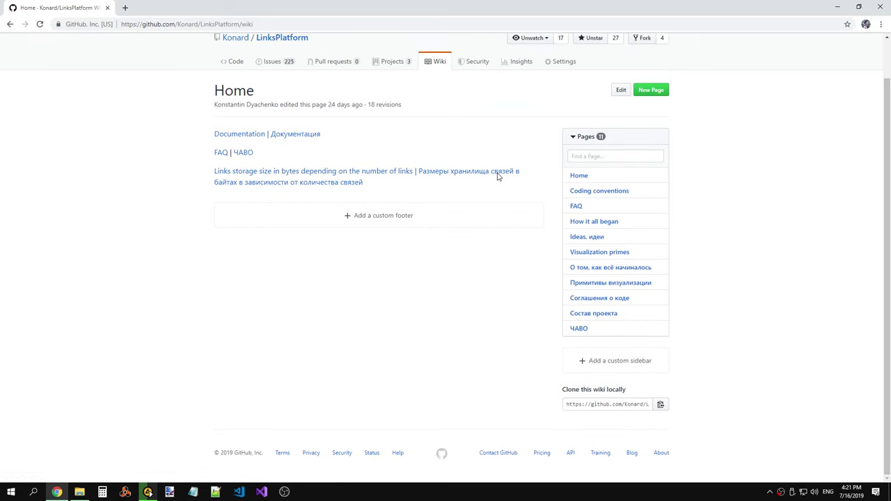
{"action": "left_click", "coordinate": [587, 179]}
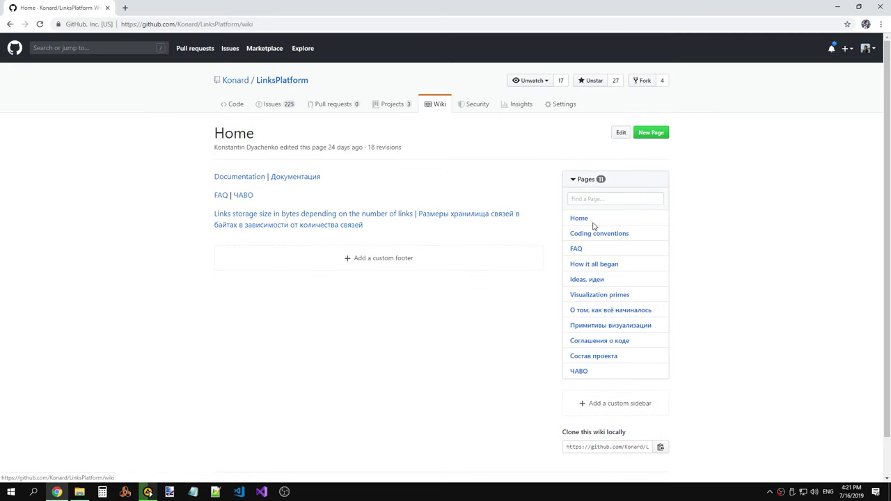
{"action": "left_click", "coordinate": [592, 235]}
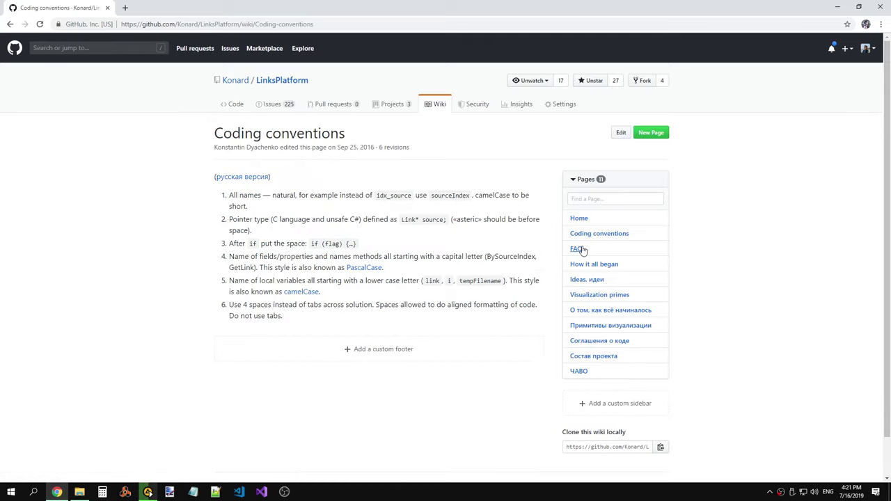
{"action": "left_click", "coordinate": [582, 249]}
Step: Read through the FAQ page, then the How it all began wiki page
{"action": "scroll", "coordinate": [585, 249], "scroll_direction": "down", "scroll_amount": 1}
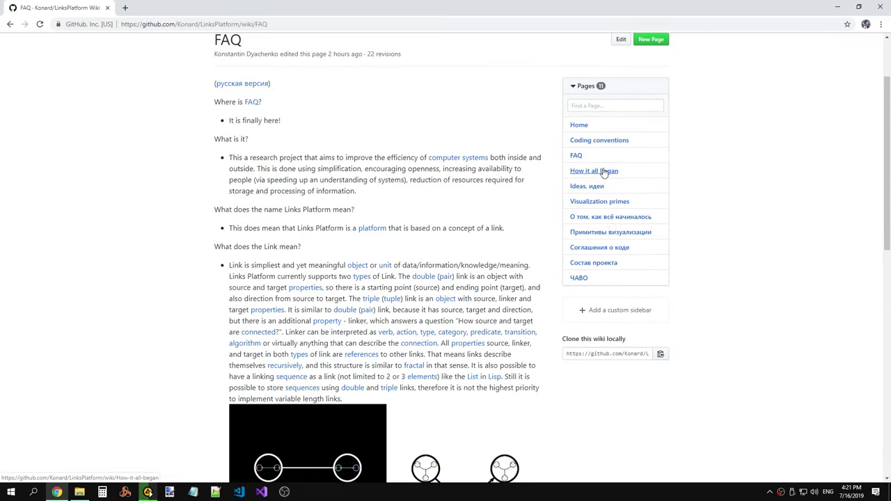
{"action": "scroll", "coordinate": [627, 171], "scroll_direction": "down", "scroll_amount": 3}
{"action": "scroll", "coordinate": [620, 173], "scroll_direction": "down", "scroll_amount": 5}
{"action": "scroll", "coordinate": [623, 174], "scroll_direction": "up", "scroll_amount": 6}
{"action": "scroll", "coordinate": [617, 176], "scroll_direction": "up", "scroll_amount": 1}
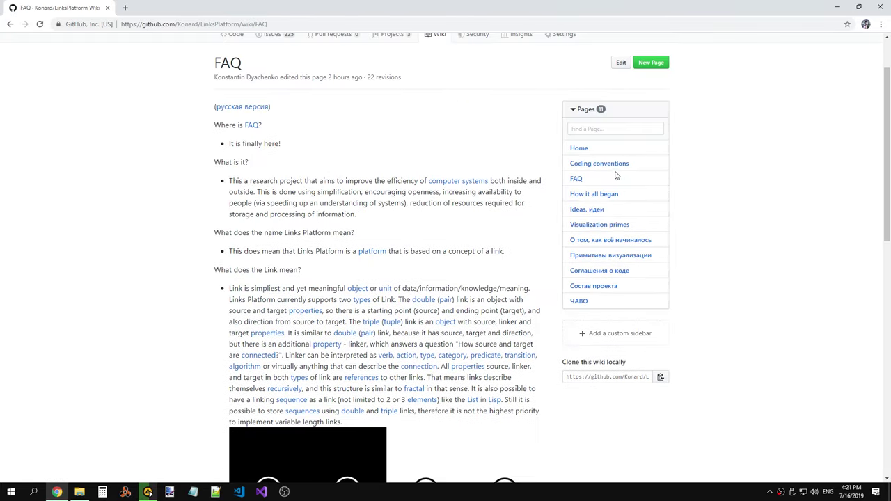
{"action": "left_click", "coordinate": [592, 194]}
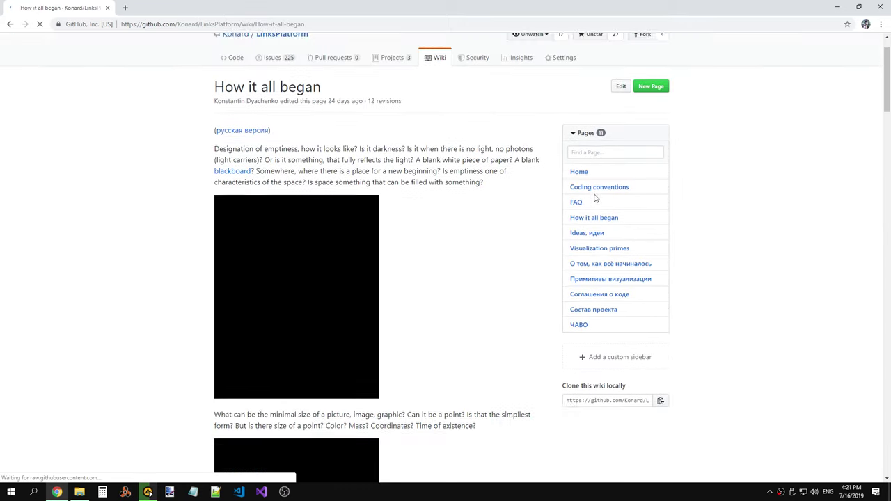
{"action": "scroll", "coordinate": [602, 188], "scroll_direction": "down", "scroll_amount": 1}
{"action": "scroll", "coordinate": [613, 154], "scroll_direction": "down", "scroll_amount": 5}
{"action": "scroll", "coordinate": [629, 154], "scroll_direction": "down", "scroll_amount": 4}
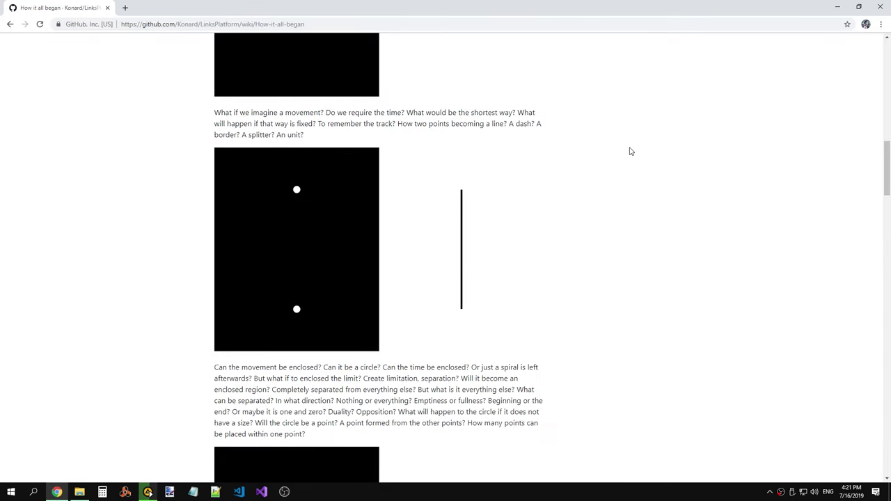
{"action": "scroll", "coordinate": [632, 148], "scroll_direction": "down", "scroll_amount": 7}
{"action": "scroll", "coordinate": [636, 143], "scroll_direction": "down", "scroll_amount": 6}
{"action": "scroll", "coordinate": [641, 136], "scroll_direction": "down", "scroll_amount": 6}
{"action": "scroll", "coordinate": [649, 128], "scroll_direction": "down", "scroll_amount": 6}
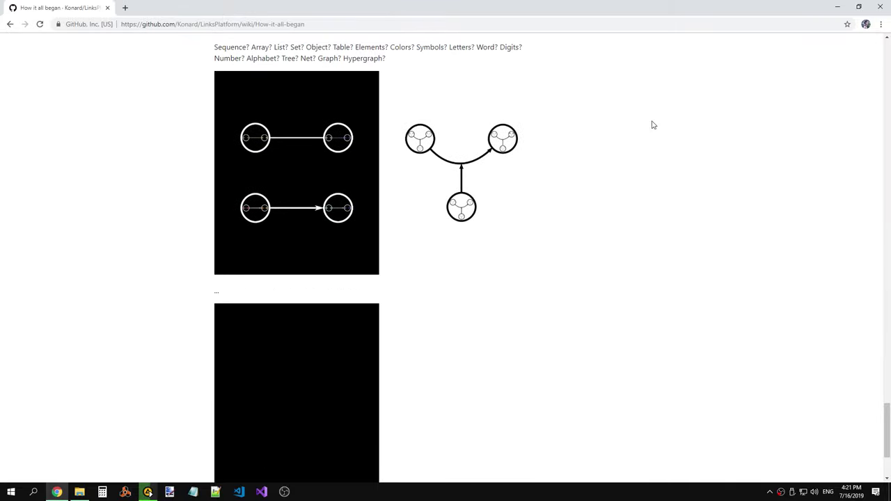
{"action": "scroll", "coordinate": [653, 125], "scroll_direction": "down", "scroll_amount": 2}
{"action": "scroll", "coordinate": [654, 119], "scroll_direction": "up", "scroll_amount": 10}
{"action": "scroll", "coordinate": [651, 121], "scroll_direction": "up", "scroll_amount": 8}
{"action": "scroll", "coordinate": [651, 123], "scroll_direction": "up", "scroll_amount": 8}
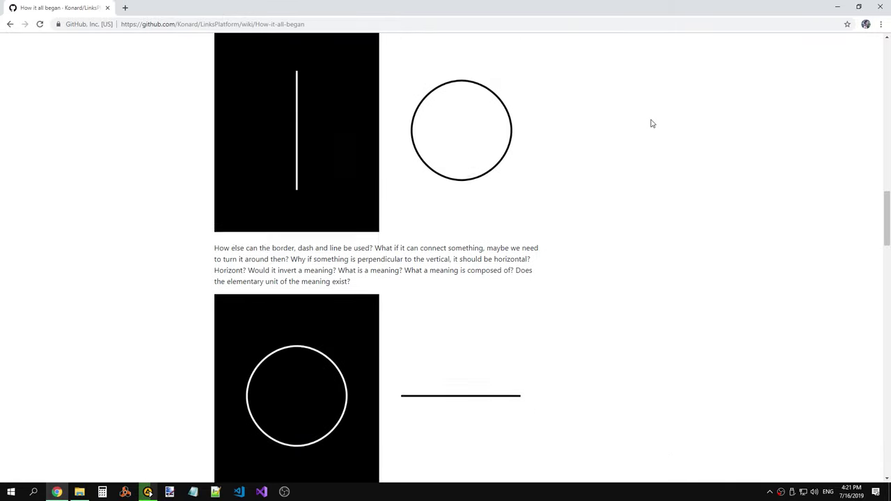
{"action": "scroll", "coordinate": [653, 124], "scroll_direction": "up", "scroll_amount": 8}
{"action": "scroll", "coordinate": [651, 123], "scroll_direction": "up", "scroll_amount": 8}
{"action": "scroll", "coordinate": [652, 135], "scroll_direction": "up", "scroll_amount": 4}
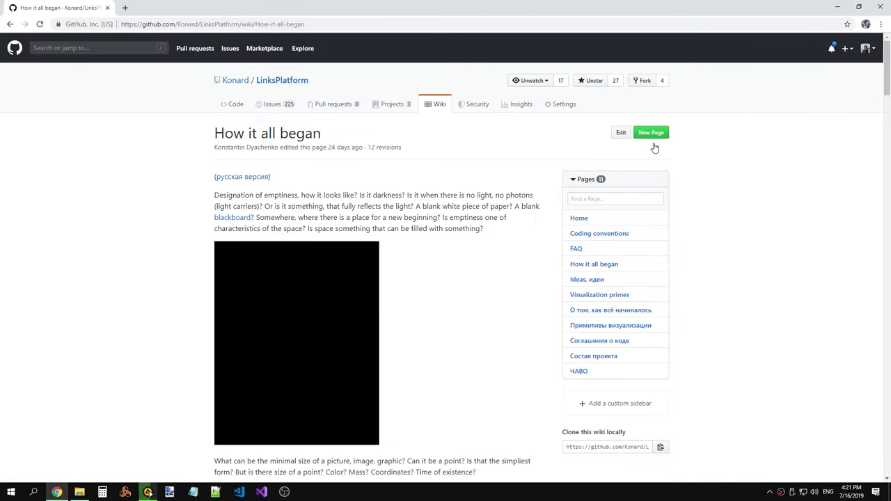
Step: View the Ideas, идеи and О том, как всё начиналось wiki pages
{"action": "left_click", "coordinate": [593, 281]}
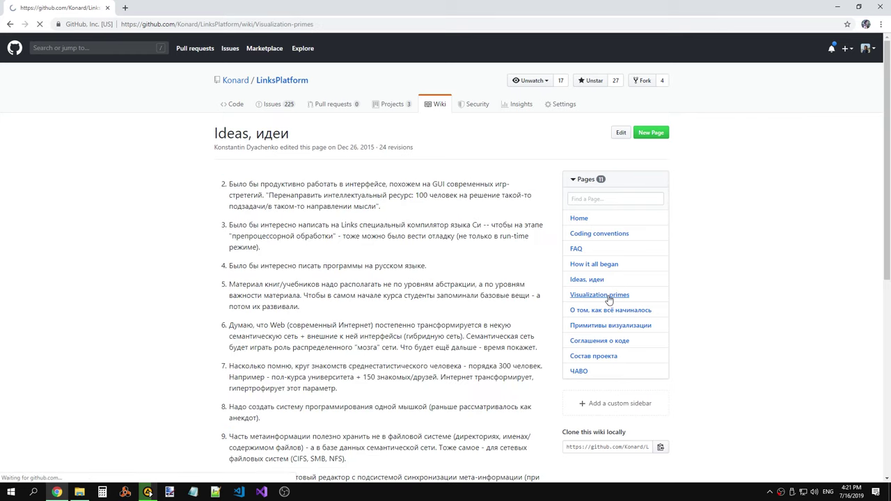
{"action": "left_click", "coordinate": [610, 310]}
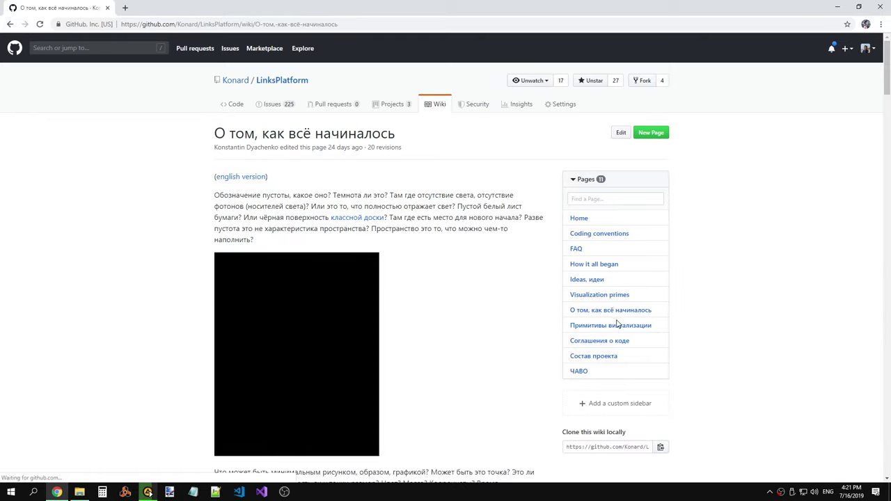
{"action": "scroll", "coordinate": [655, 293], "scroll_direction": "down", "scroll_amount": 2}
{"action": "scroll", "coordinate": [694, 274], "scroll_direction": "down", "scroll_amount": 5}
{"action": "scroll", "coordinate": [694, 274], "scroll_direction": "down", "scroll_amount": 4}
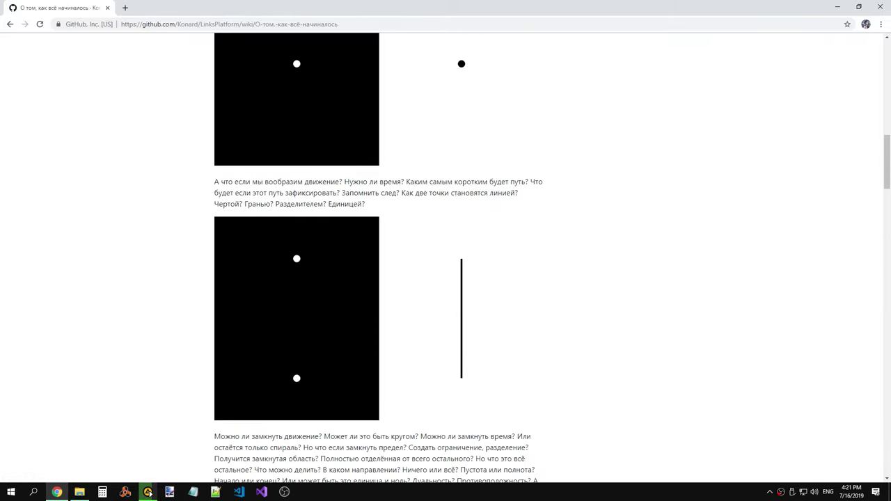
{"action": "left_click_drag", "start_coordinate": [887, 140], "coordinate": [868, 188]}
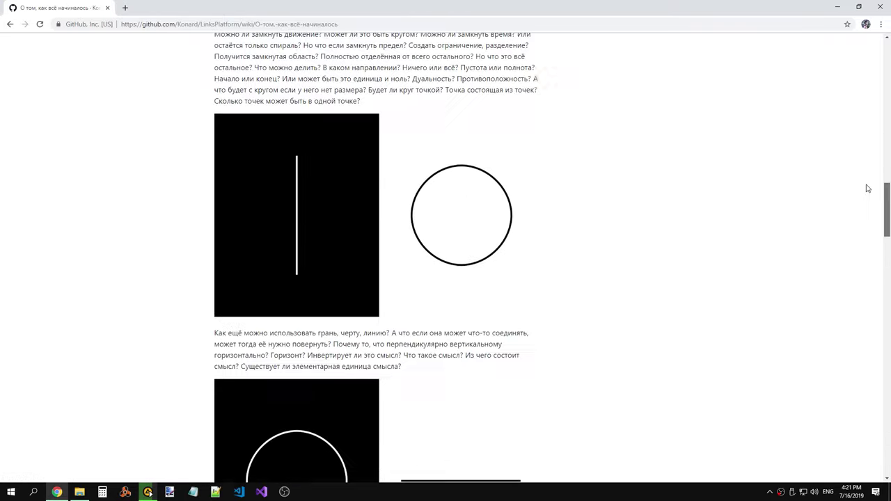
{"action": "scroll", "coordinate": [868, 188], "scroll_direction": "up", "scroll_amount": 10}
Step: Visit the Примитивы визуализации, Состав проекта and ЧАВО pages, ending on wiki Home
{"action": "left_click", "coordinate": [616, 330]}
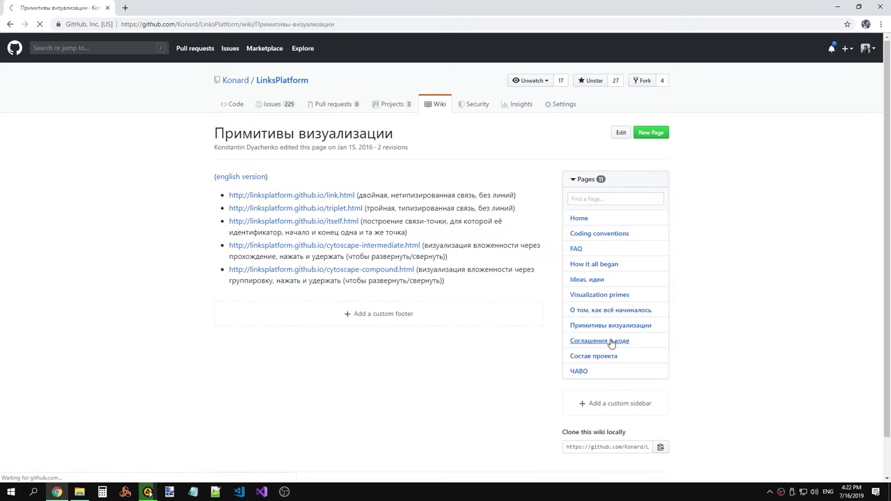
{"action": "left_click", "coordinate": [599, 357]}
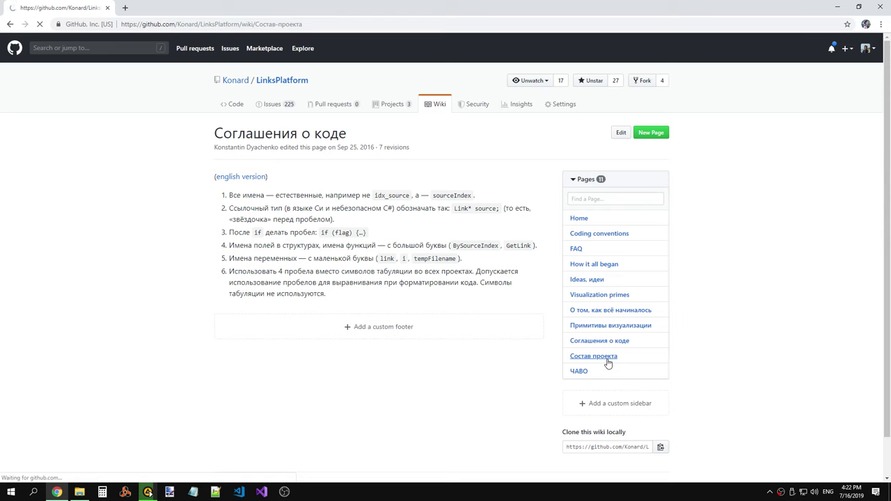
{"action": "left_click", "coordinate": [579, 372]}
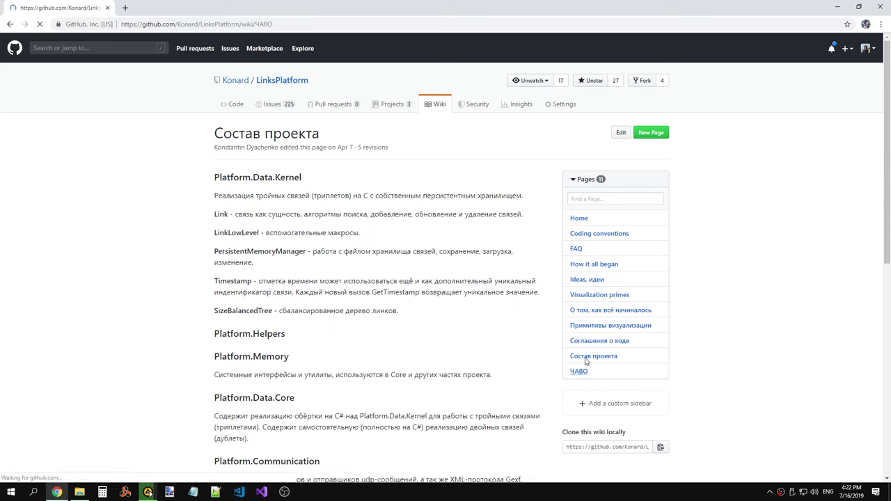
{"action": "left_click", "coordinate": [579, 220]}
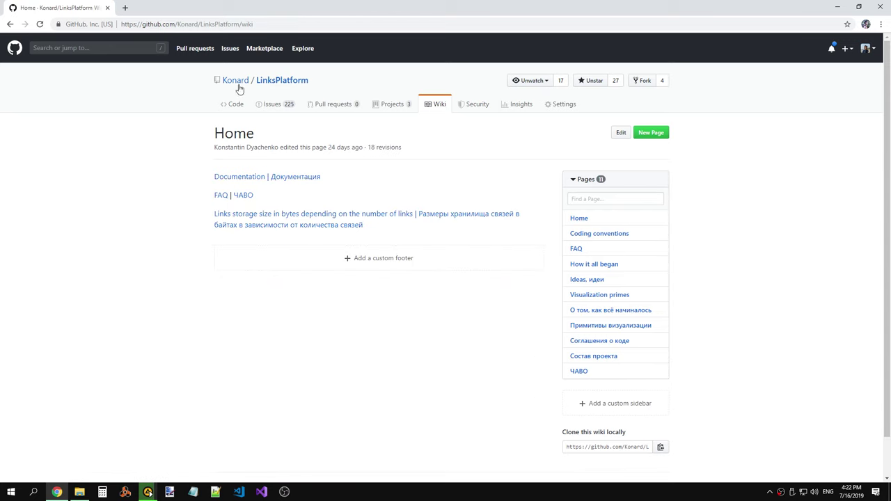
Step: Go to the LinksPlatform repository page and find the Comparison of models and theories images
{"action": "left_click", "coordinate": [269, 82]}
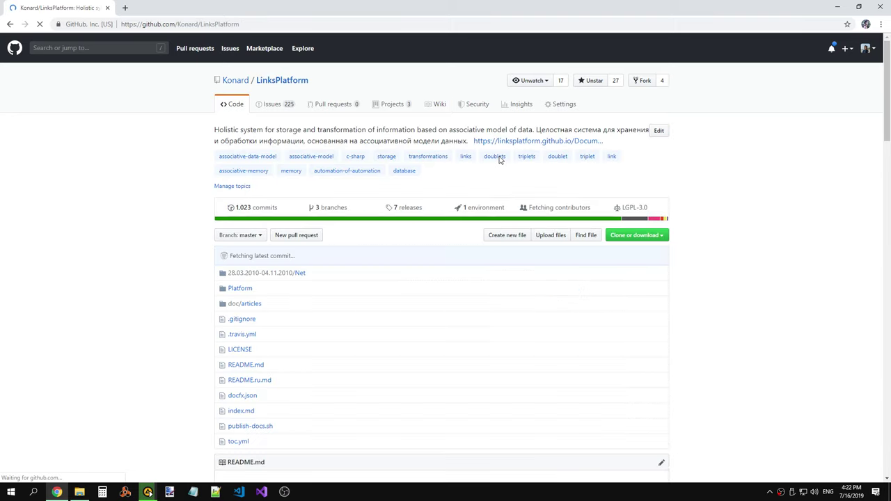
{"action": "scroll", "coordinate": [547, 132], "scroll_direction": "down", "scroll_amount": 10}
{"action": "scroll", "coordinate": [556, 124], "scroll_direction": "down", "scroll_amount": 4}
{"action": "scroll", "coordinate": [557, 122], "scroll_direction": "down", "scroll_amount": 3}
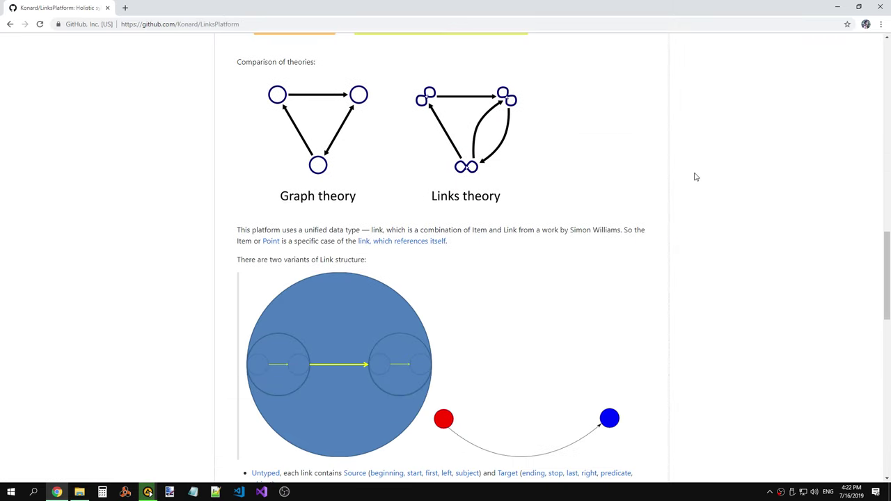
{"action": "scroll", "coordinate": [655, 174], "scroll_direction": "up", "scroll_amount": 2}
{"action": "scroll", "coordinate": [493, 189], "scroll_direction": "up", "scroll_amount": 2}
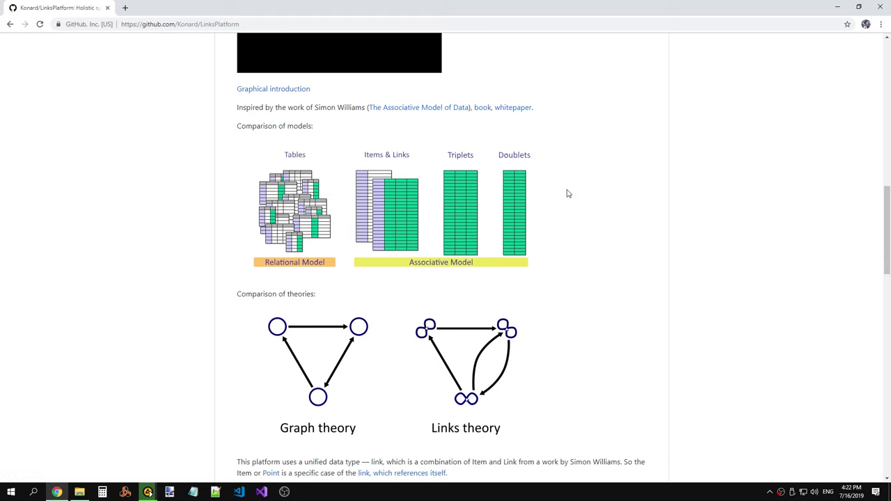
{"action": "scroll", "coordinate": [567, 194], "scroll_direction": "down", "scroll_amount": 3}
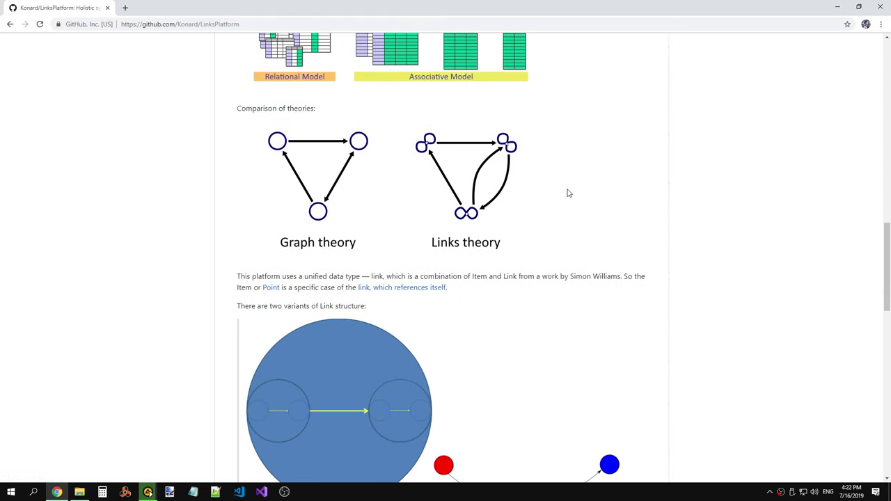
{"action": "scroll", "coordinate": [567, 192], "scroll_direction": "up", "scroll_amount": 2}
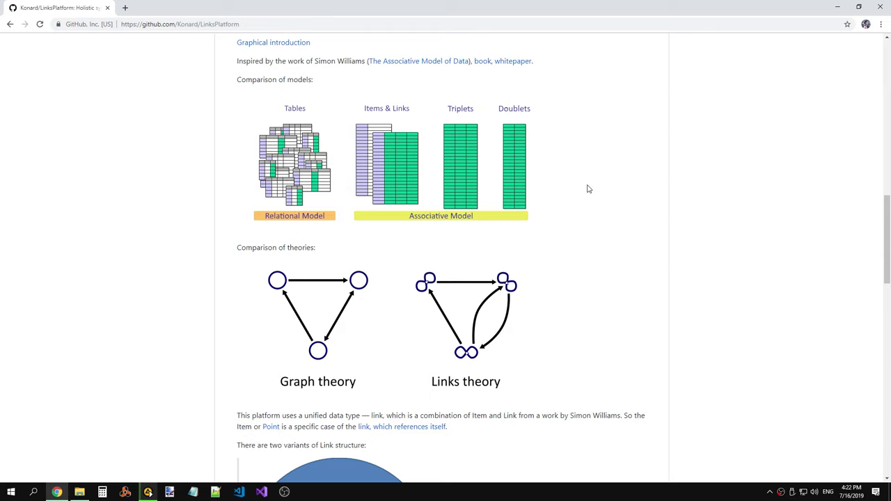
{"action": "scroll", "coordinate": [589, 188], "scroll_direction": "up", "scroll_amount": 2}
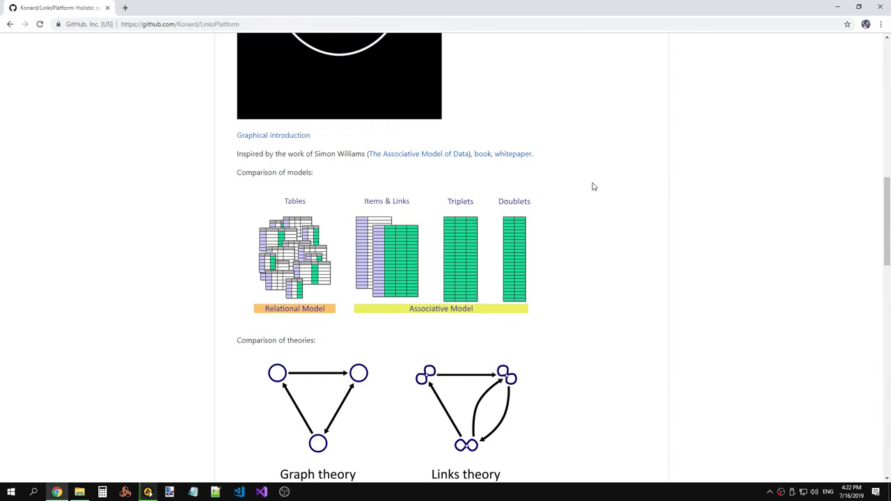
{"action": "scroll", "coordinate": [594, 186], "scroll_direction": "up", "scroll_amount": 1}
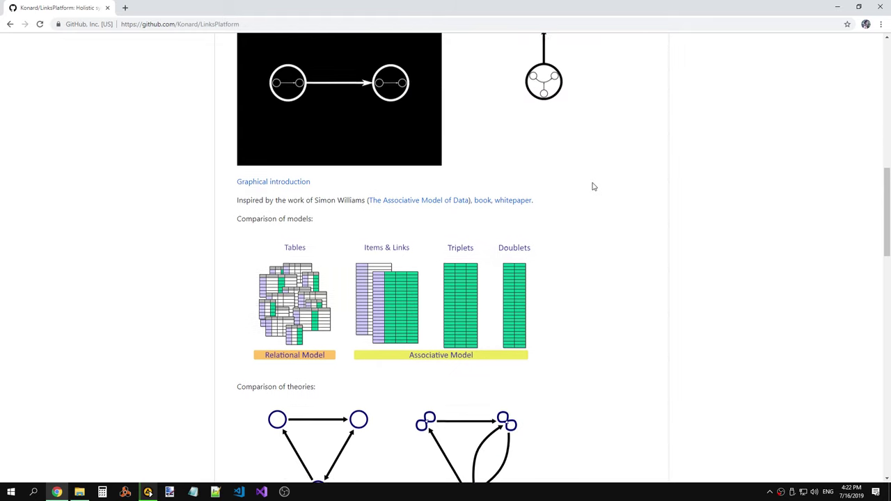
{"action": "scroll", "coordinate": [594, 187], "scroll_direction": "up", "scroll_amount": 2}
{"action": "scroll", "coordinate": [594, 188], "scroll_direction": "up", "scroll_amount": 2}
{"action": "left_click", "coordinate": [382, 202]}
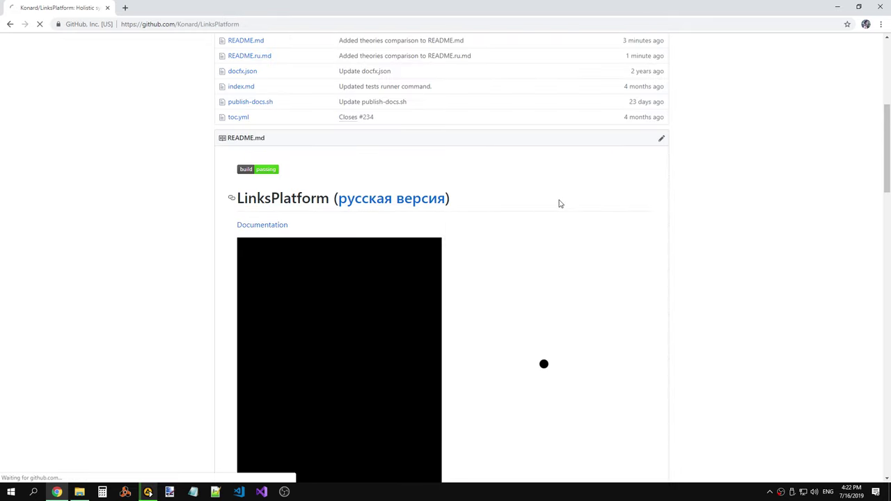
{"action": "scroll", "coordinate": [561, 203], "scroll_direction": "down", "scroll_amount": 4}
{"action": "scroll", "coordinate": [560, 203], "scroll_direction": "down", "scroll_amount": 4}
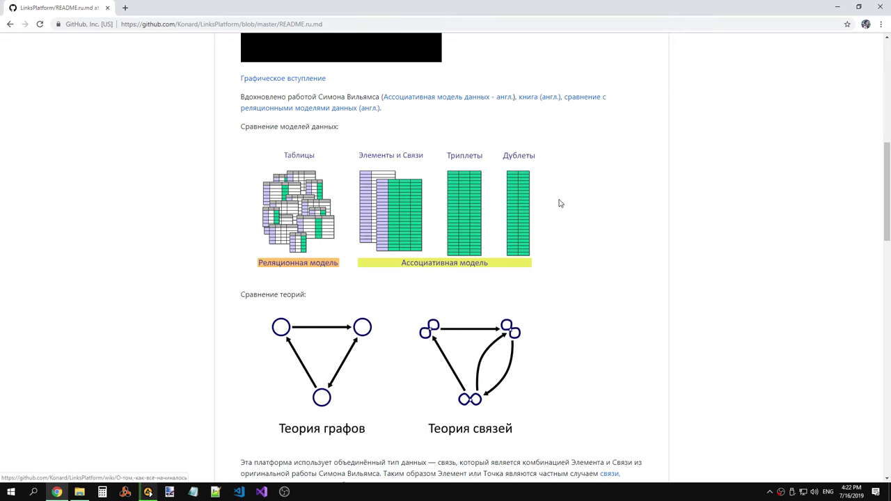
{"action": "scroll", "coordinate": [561, 203], "scroll_direction": "down", "scroll_amount": 2}
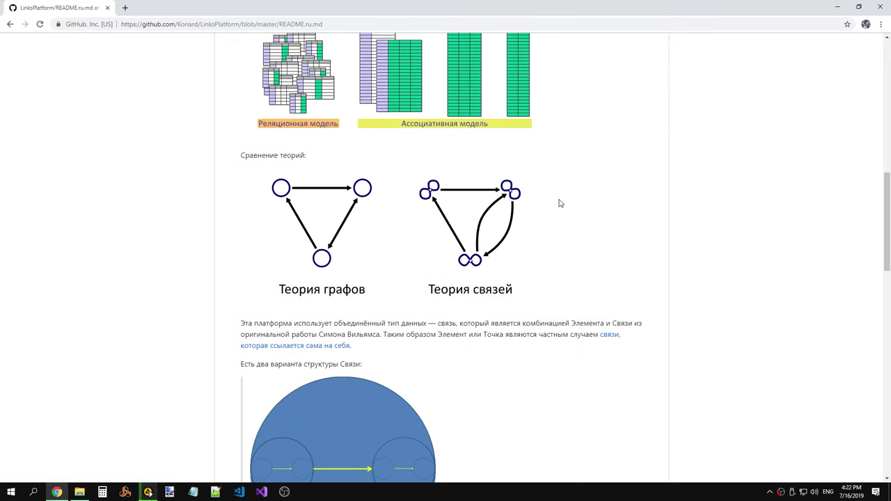
{"action": "scroll", "coordinate": [561, 204], "scroll_direction": "up", "scroll_amount": 1}
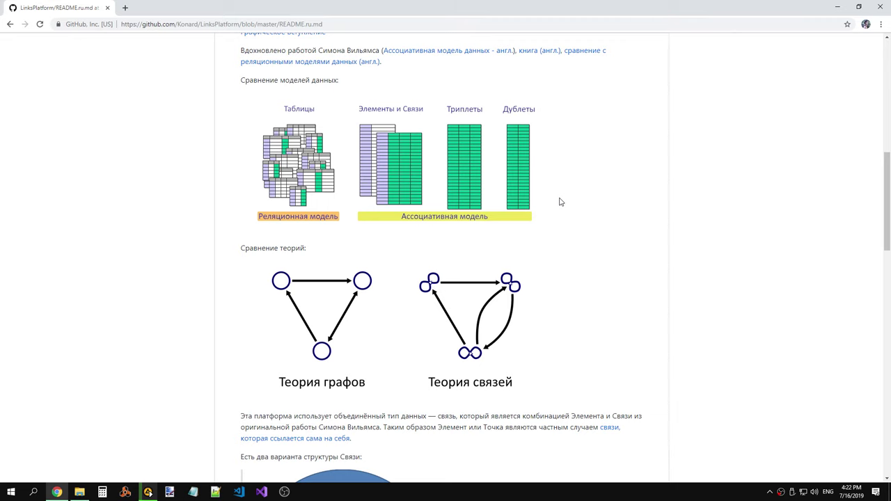
{"action": "scroll", "coordinate": [561, 203], "scroll_direction": "down", "scroll_amount": 2}
{"action": "scroll", "coordinate": [560, 202], "scroll_direction": "down", "scroll_amount": 1}
{"action": "scroll", "coordinate": [565, 198], "scroll_direction": "up", "scroll_amount": 1}
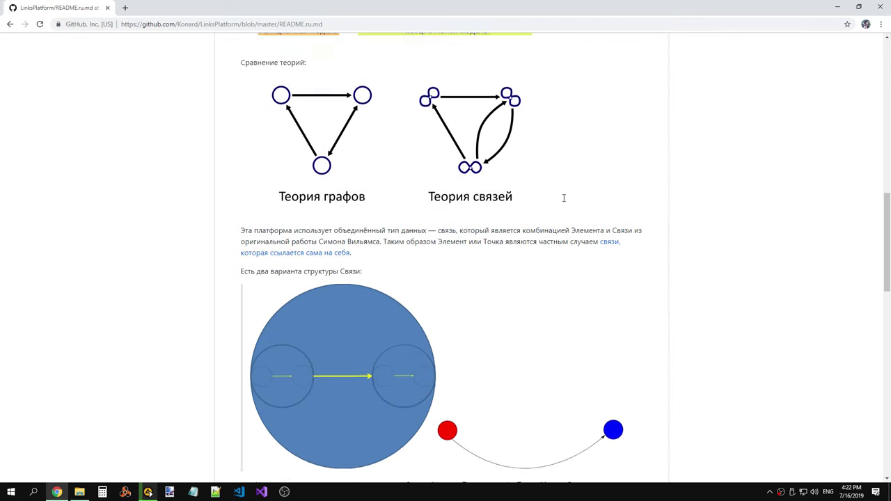
{"action": "scroll", "coordinate": [564, 202], "scroll_direction": "up", "scroll_amount": 2}
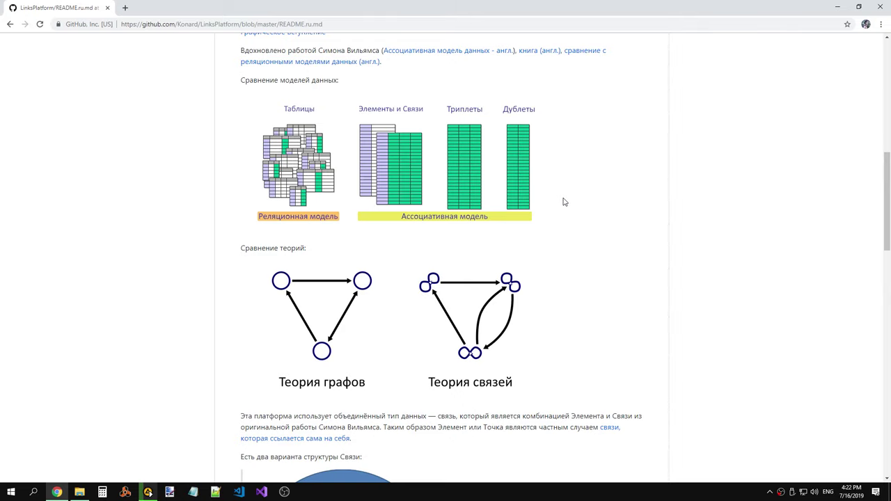
{"action": "scroll", "coordinate": [564, 202], "scroll_direction": "up", "scroll_amount": 2}
{"action": "scroll", "coordinate": [561, 200], "scroll_direction": "up", "scroll_amount": 3}
{"action": "scroll", "coordinate": [569, 201], "scroll_direction": "down", "scroll_amount": 3}
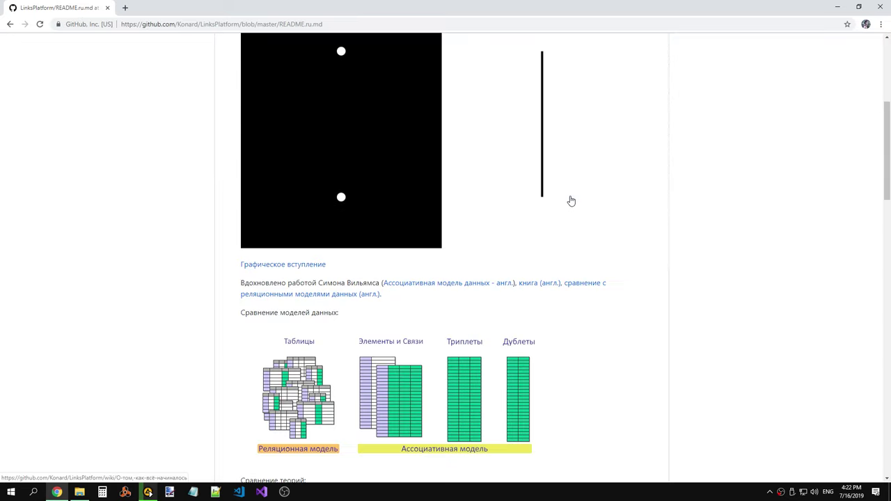
{"action": "scroll", "coordinate": [571, 201], "scroll_direction": "down", "scroll_amount": 4}
{"action": "scroll", "coordinate": [572, 200], "scroll_direction": "up", "scroll_amount": 1}
{"action": "scroll", "coordinate": [572, 200], "scroll_direction": "up", "scroll_amount": 4}
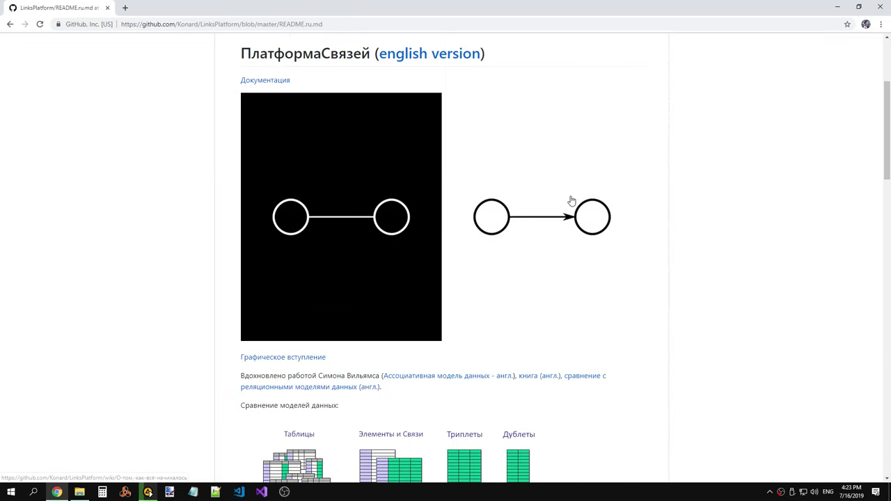
{"action": "scroll", "coordinate": [572, 198], "scroll_direction": "up", "scroll_amount": 3}
{"action": "left_click", "coordinate": [293, 130]}
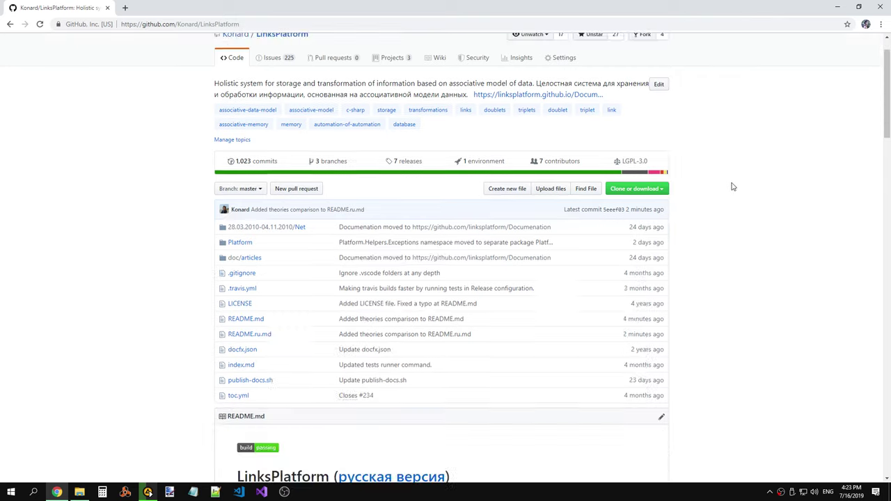
Step: Add the links-theory topic to the LinksPlatform repository and save the topics
{"action": "scroll", "coordinate": [734, 185], "scroll_direction": "down", "scroll_amount": 10}
{"action": "scroll", "coordinate": [736, 185], "scroll_direction": "down", "scroll_amount": 3}
{"action": "scroll", "coordinate": [736, 185], "scroll_direction": "up", "scroll_amount": 3}
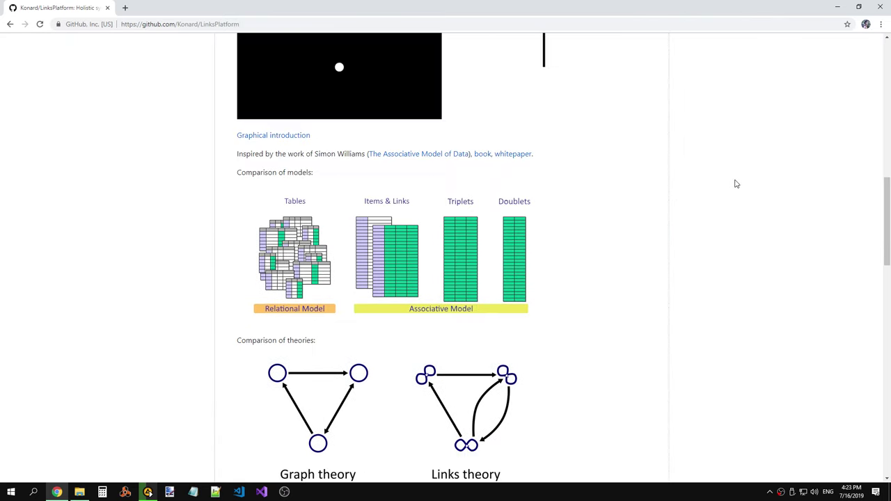
{"action": "scroll", "coordinate": [736, 184], "scroll_direction": "up", "scroll_amount": 4}
{"action": "scroll", "coordinate": [738, 183], "scroll_direction": "up", "scroll_amount": 3}
{"action": "left_click", "coordinate": [659, 130]}
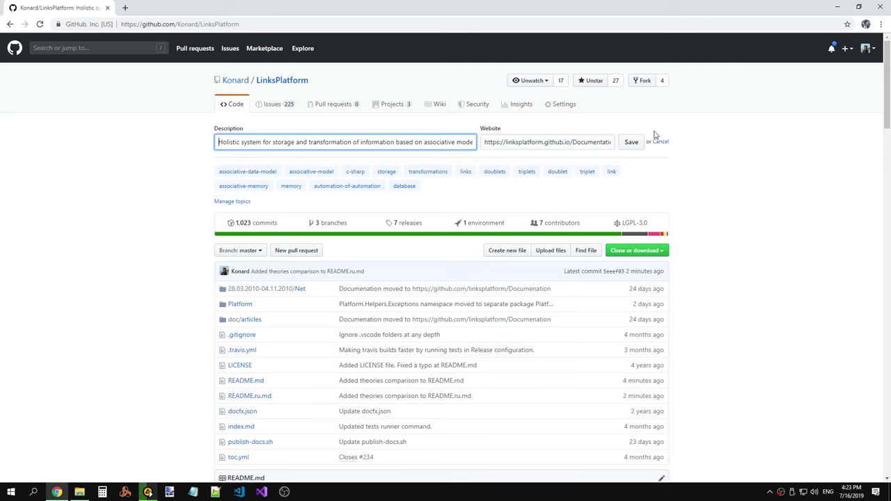
{"action": "left_click", "coordinate": [547, 142]}
{"action": "left_click_drag", "start_coordinate": [529, 142], "coordinate": [641, 147]}
{"action": "left_click", "coordinate": [639, 145]}
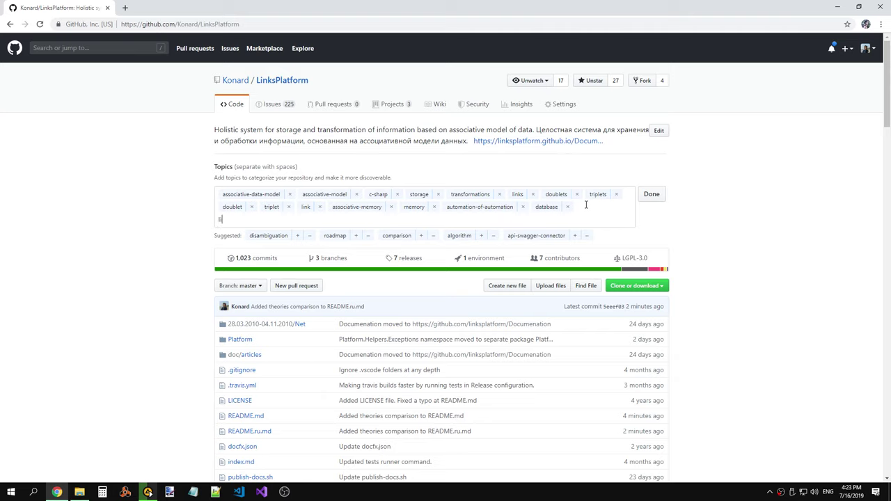
{"action": "type", "text": "nks"}
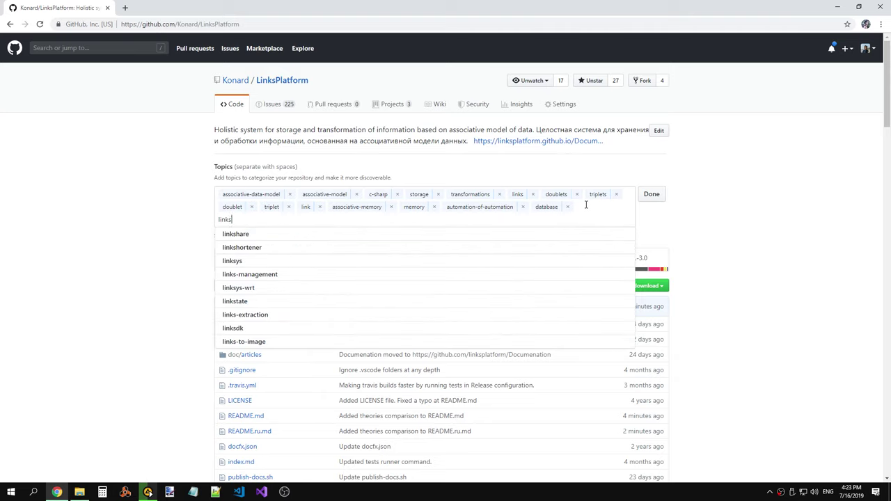
{"action": "type", "text": "-th"}
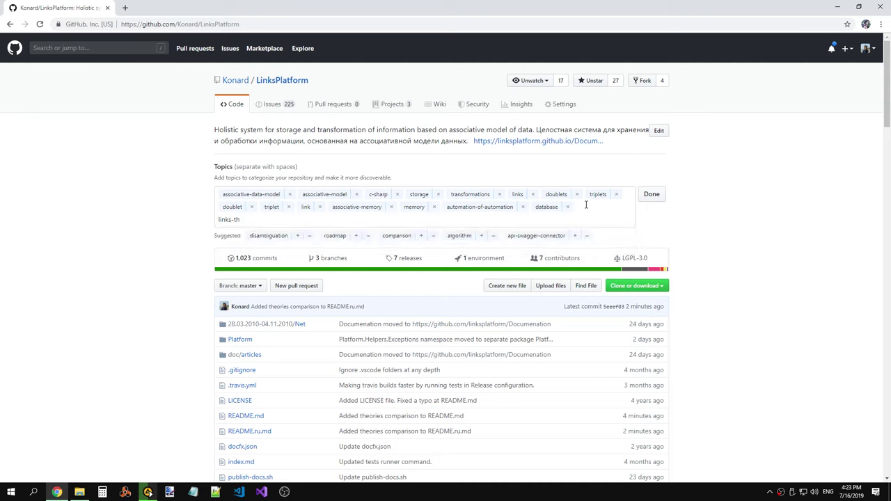
{"action": "type", "text": "eory"}
{"action": "left_click", "coordinate": [652, 195]}
{"action": "left_click", "coordinate": [652, 195]}
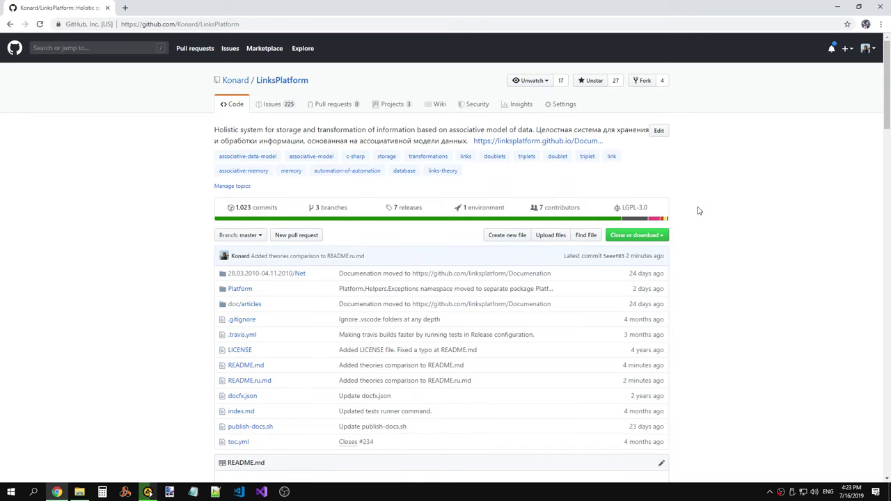
{"action": "scroll", "coordinate": [699, 211], "scroll_direction": "down", "scroll_amount": 1}
{"action": "scroll", "coordinate": [700, 211], "scroll_direction": "down", "scroll_amount": 1}
{"action": "scroll", "coordinate": [699, 210], "scroll_direction": "down", "scroll_amount": 1}
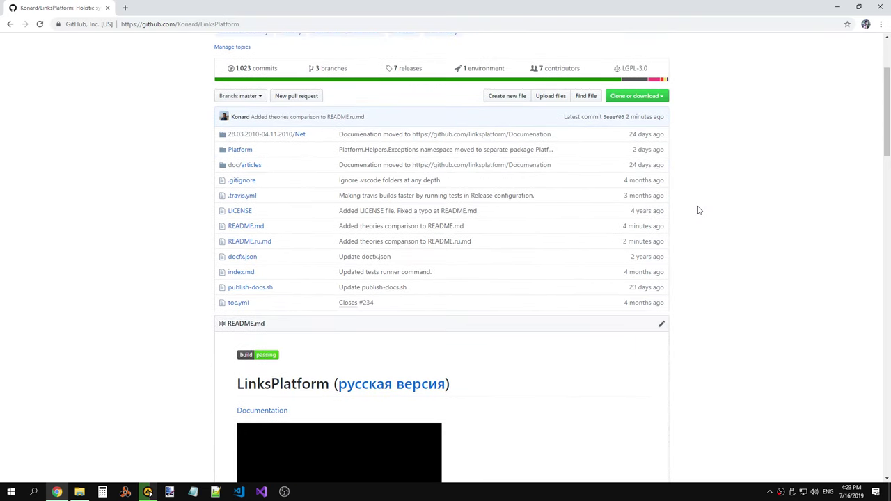
{"action": "scroll", "coordinate": [699, 210], "scroll_direction": "down", "scroll_amount": 5}
{"action": "scroll", "coordinate": [699, 206], "scroll_direction": "down", "scroll_amount": 5}
{"action": "scroll", "coordinate": [699, 203], "scroll_direction": "down", "scroll_amount": 7}
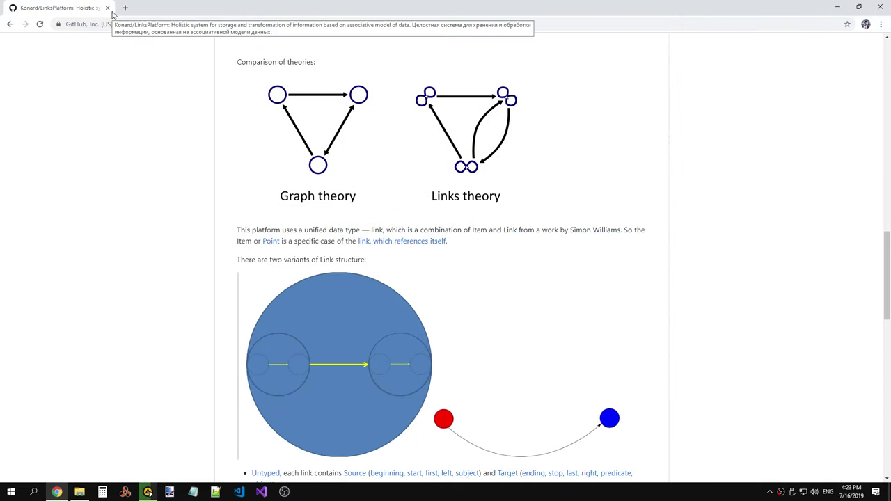
{"action": "scroll", "coordinate": [378, 167], "scroll_direction": "up", "scroll_amount": 2}
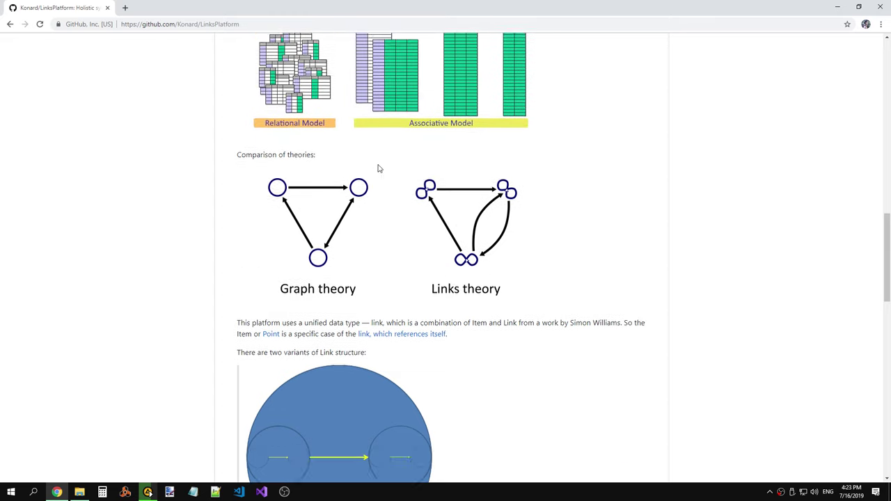
{"action": "scroll", "coordinate": [380, 171], "scroll_direction": "up", "scroll_amount": 2}
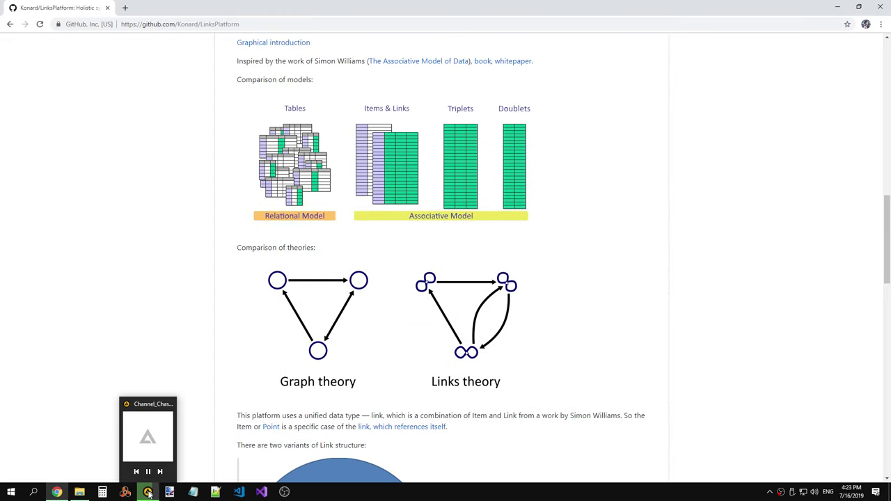
{"action": "left_click", "coordinate": [149, 492]}
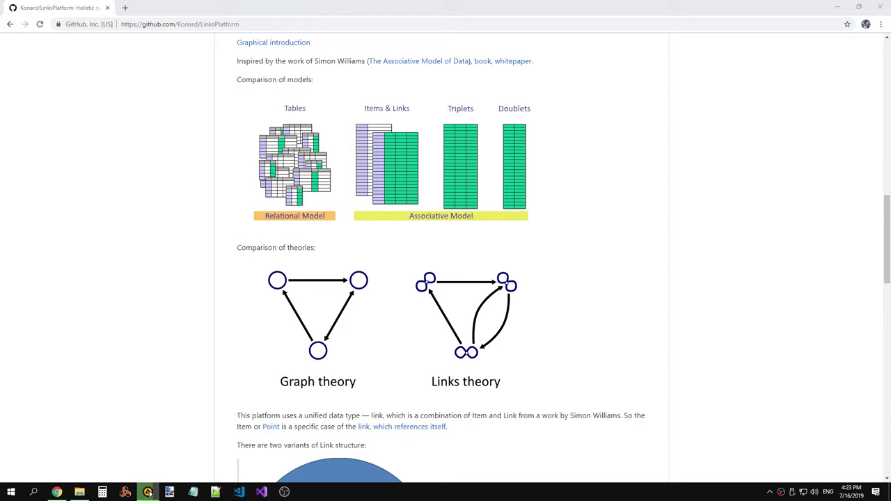